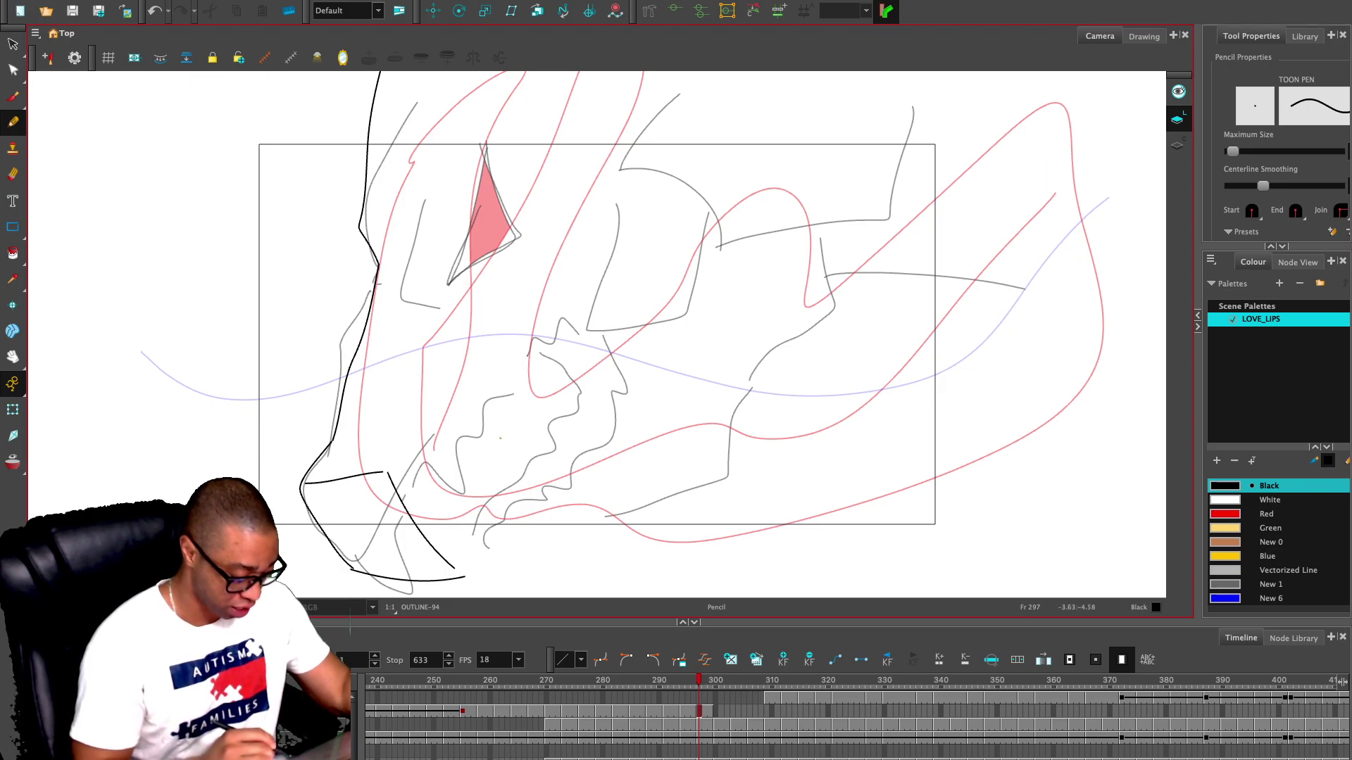
- Nudge the end of the lower snout-tip stroke slightly outward on frame 297
{"action": "key", "text": "alt+s"}
{"action": "left_click", "coordinate": [444, 579]}
{"action": "left_click_drag", "start_coordinate": [444, 579], "coordinate": [445, 577]}
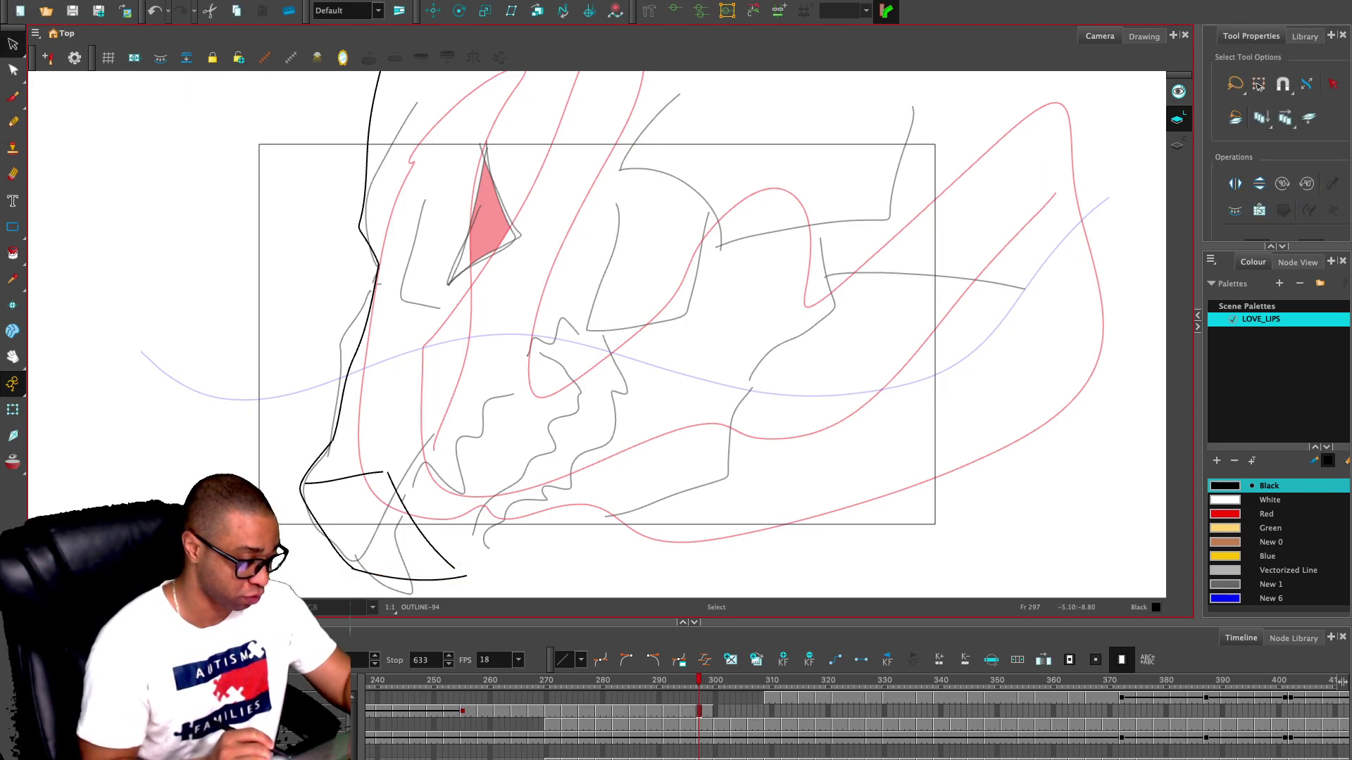
{"action": "key", "text": "alt+/"}
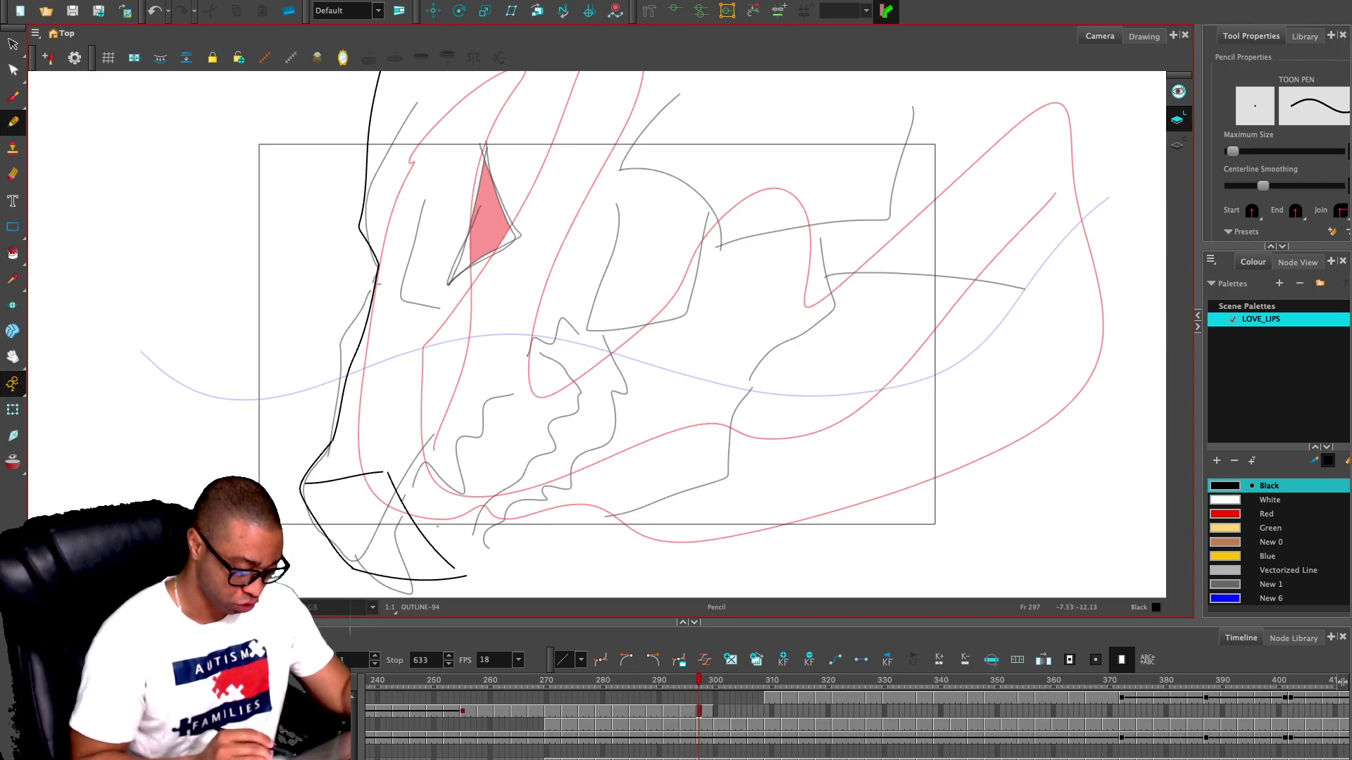
- Ink the upper jaw's mouth line and a short curve beneath the brow, using frame 296 as reference
{"action": "key", "text": "comma"}
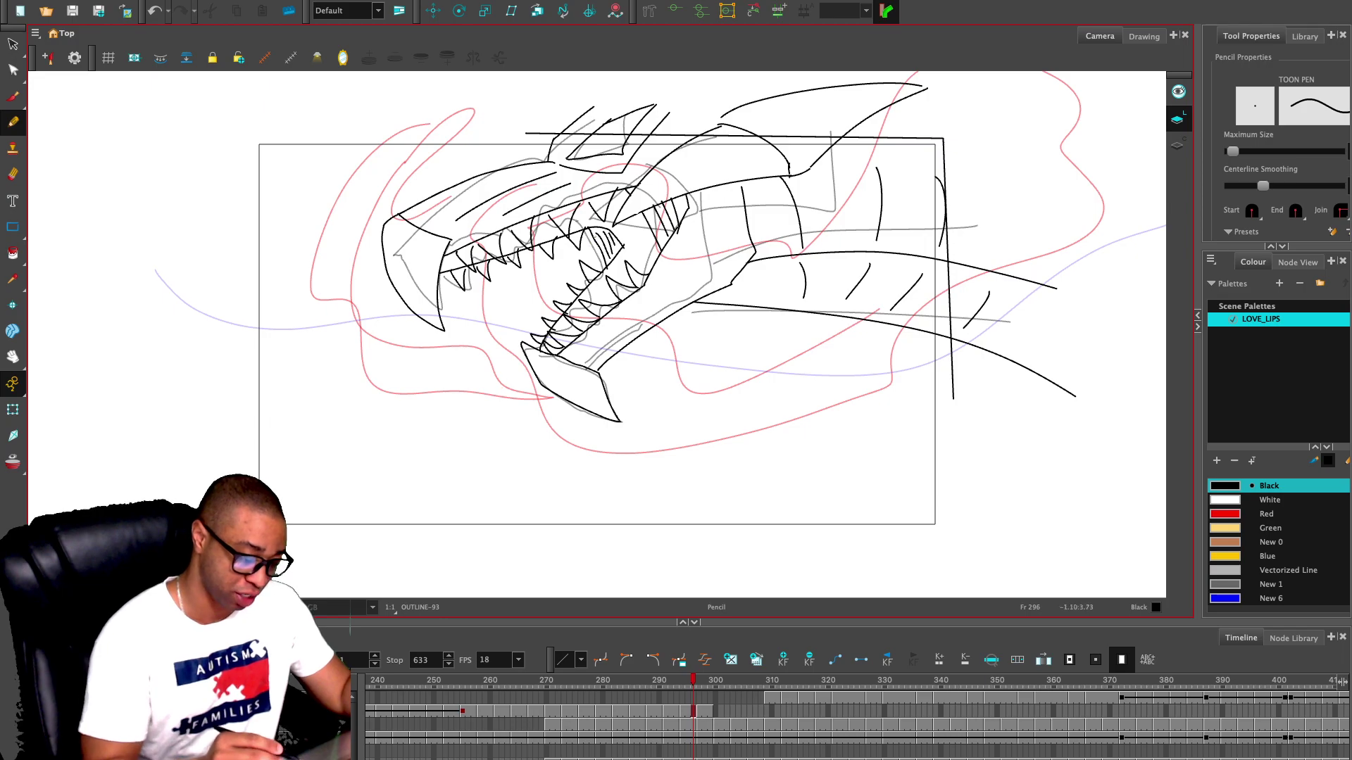
{"action": "key", "text": "period"}
{"action": "mouse_move", "coordinate": [419, 522]}
{"action": "left_mouse_down"}
{"action": "mouse_move", "coordinate": [487, 411]}
{"action": "mouse_move", "coordinate": [595, 294]}
{"action": "left_mouse_up"}
{"action": "mouse_move", "coordinate": [380, 265]}
{"action": "left_mouse_down"}
{"action": "mouse_move", "coordinate": [406, 280]}
{"action": "mouse_move", "coordinate": [445, 261]}
{"action": "left_mouse_up"}
{"action": "key", "text": "comma"}
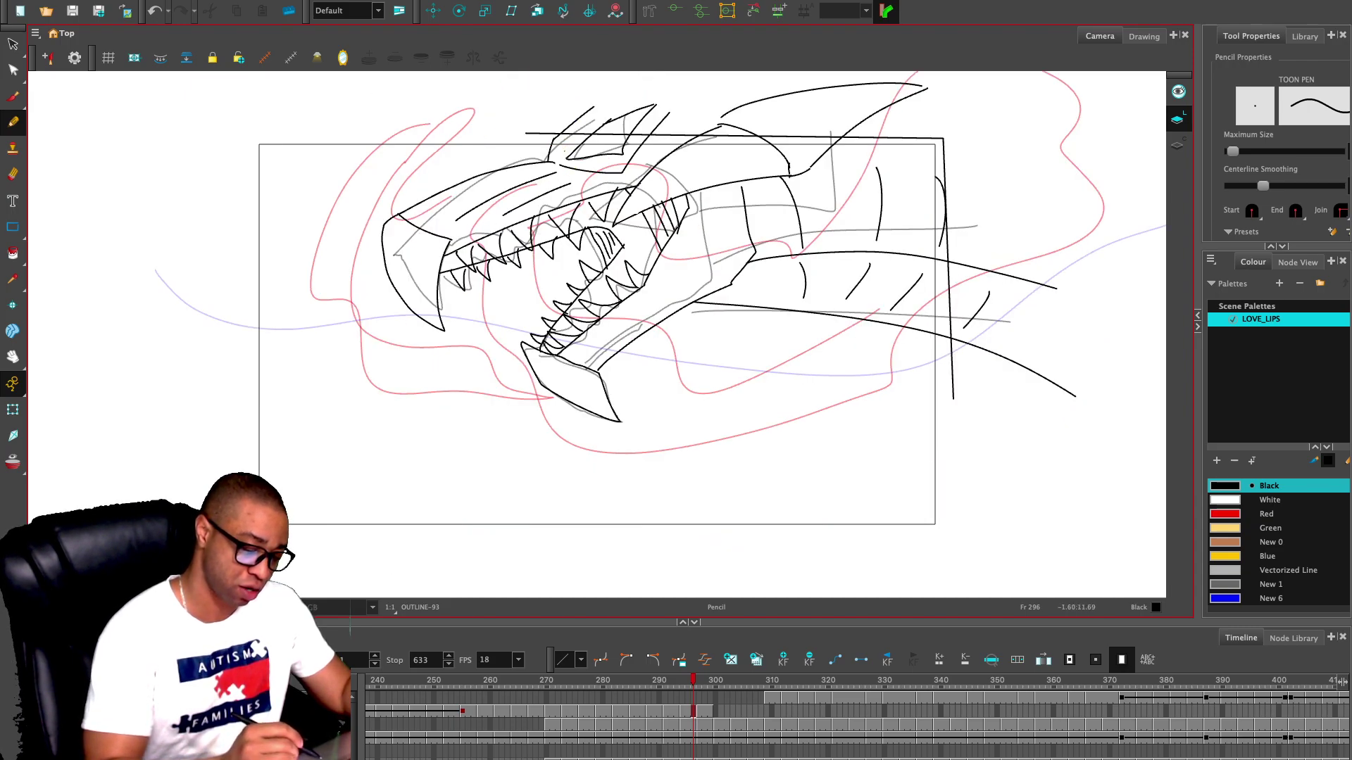
{"action": "key", "text": "period"}
{"action": "mouse_move", "coordinate": [390, 245]}
{"action": "left_mouse_down"}
{"action": "mouse_move", "coordinate": [433, 121]}
{"action": "mouse_move", "coordinate": [493, 70]}
{"action": "left_mouse_up"}
{"action": "key", "text": "ctrl+z"}
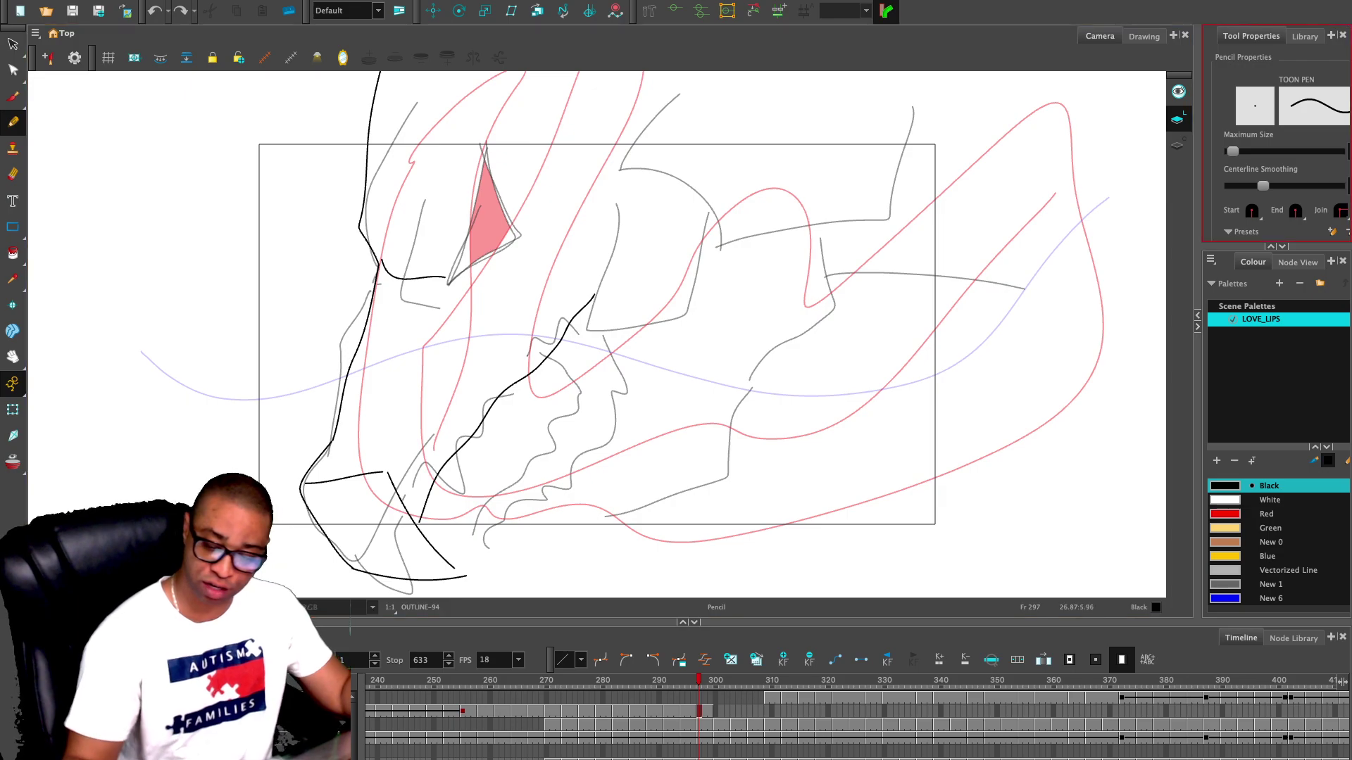
- Switch the pencil to the NOT SMOOTH preset and ink the brow ridge with two crease lines beside it
{"action": "left_click_drag", "start_coordinate": [1276, 245], "coordinate": [1275, 382]}
{"action": "left_click", "coordinate": [1286, 285]}
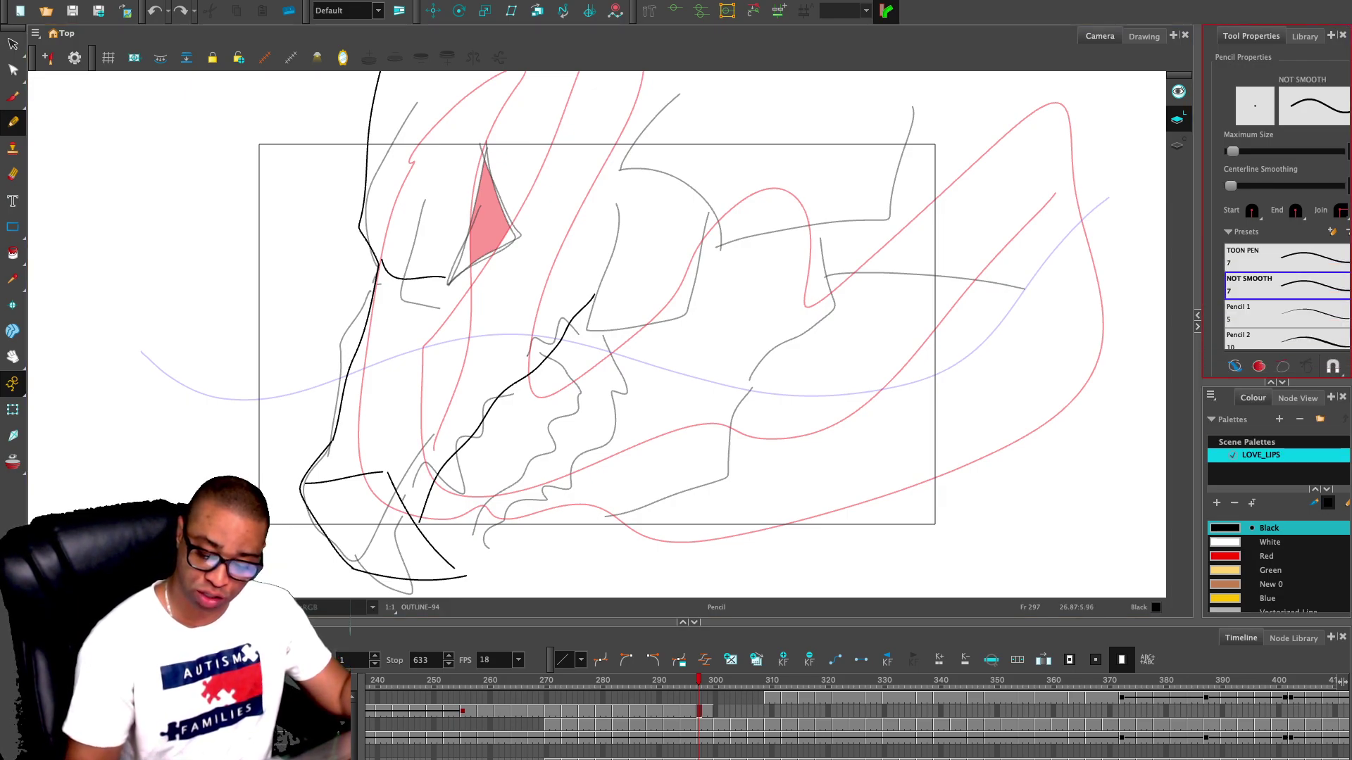
{"action": "mouse_move", "coordinate": [387, 247]}
{"action": "left_mouse_down"}
{"action": "mouse_move", "coordinate": [402, 173]}
{"action": "mouse_move", "coordinate": [490, 70]}
{"action": "left_mouse_up"}
{"action": "left_click_drag", "start_coordinate": [408, 96], "coordinate": [391, 187]}
{"action": "left_click_drag", "start_coordinate": [422, 129], "coordinate": [449, 70]}
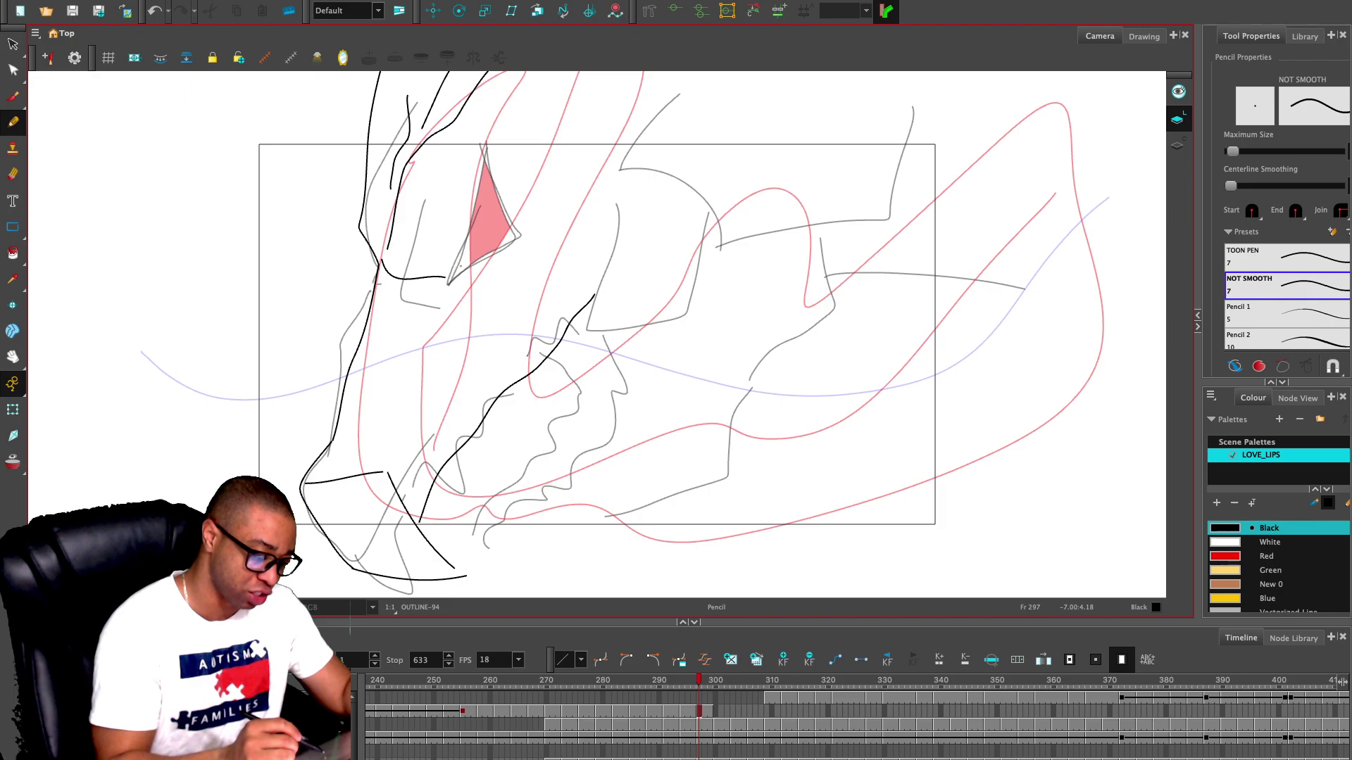
- Replace the short curve beneath the brow with an angular eye-socket contour, and outline the eye around the red sketch shape
{"action": "key", "text": "alt+s"}
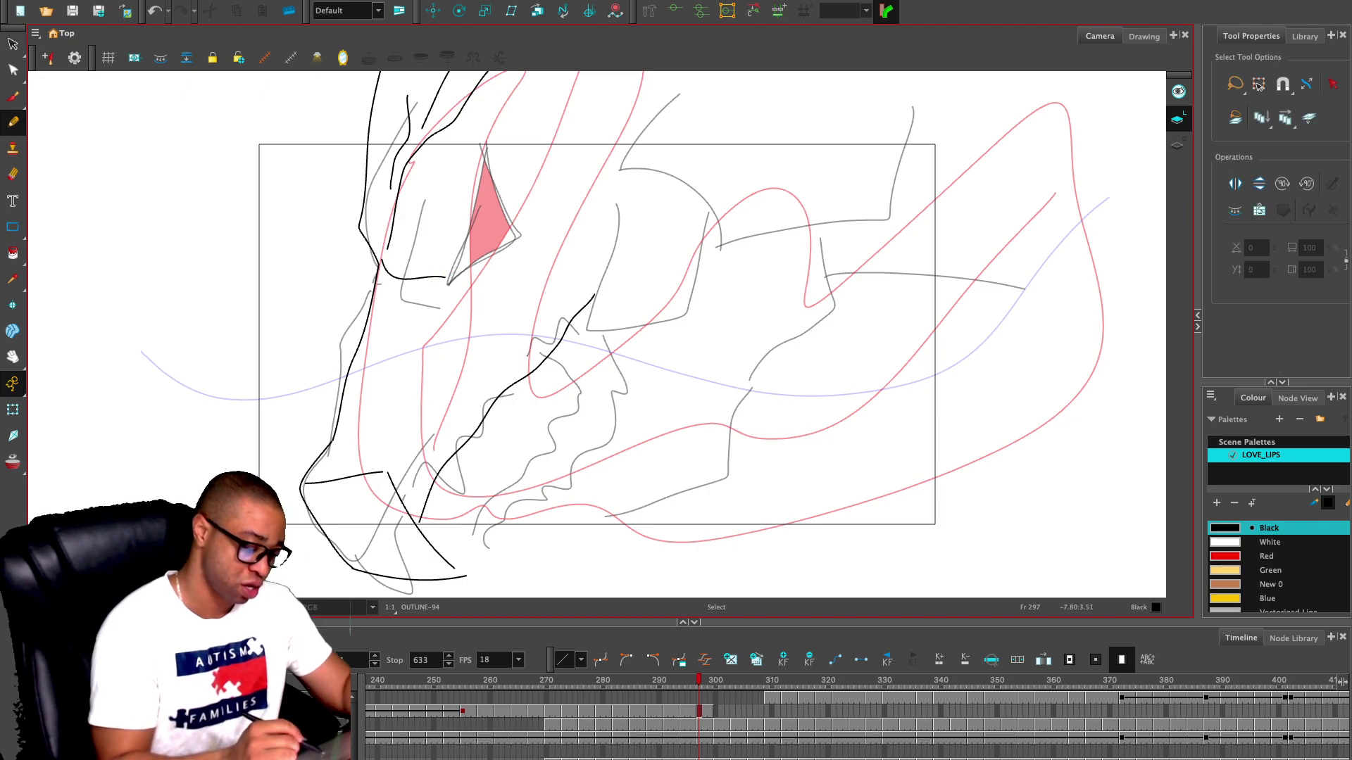
{"action": "left_click", "coordinate": [423, 278]}
{"action": "key", "text": "Delete"}
{"action": "key", "text": "alt+slash"}
{"action": "mouse_move", "coordinate": [390, 267]}
{"action": "left_mouse_down"}
{"action": "mouse_move", "coordinate": [414, 306]}
{"action": "mouse_move", "coordinate": [448, 320]}
{"action": "mouse_move", "coordinate": [549, 259]}
{"action": "mouse_move", "coordinate": [563, 87]}
{"action": "left_mouse_up"}
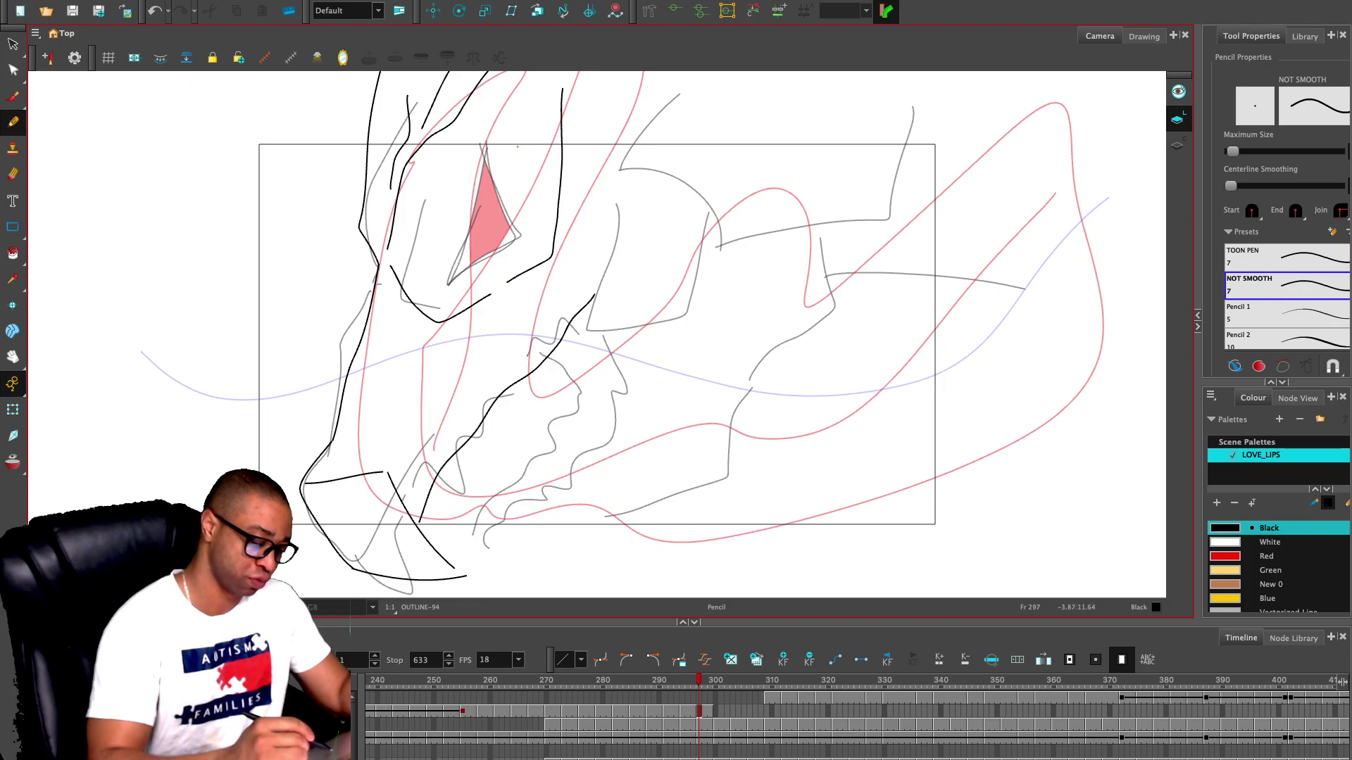
{"action": "mouse_move", "coordinate": [485, 131]}
{"action": "left_mouse_down"}
{"action": "mouse_move", "coordinate": [447, 290]}
{"action": "mouse_move", "coordinate": [462, 263]}
{"action": "mouse_move", "coordinate": [508, 240]}
{"action": "mouse_move", "coordinate": [493, 161]}
{"action": "left_mouse_up"}
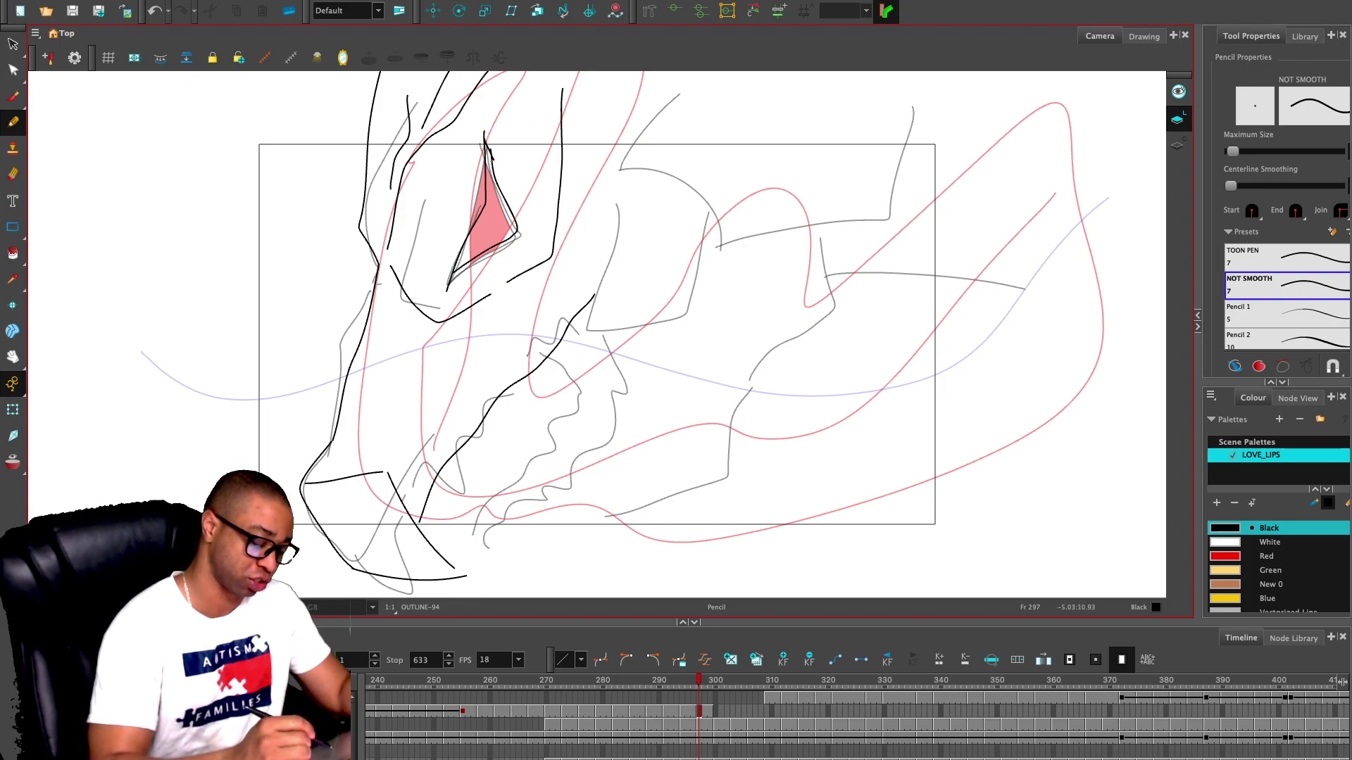
- Ink the cheek membrane at the corner of the mouth and the curved band capping its upper end
{"action": "key", "text": "1"}
{"action": "key", "text": "1"}
{"action": "key", "text": "2"}
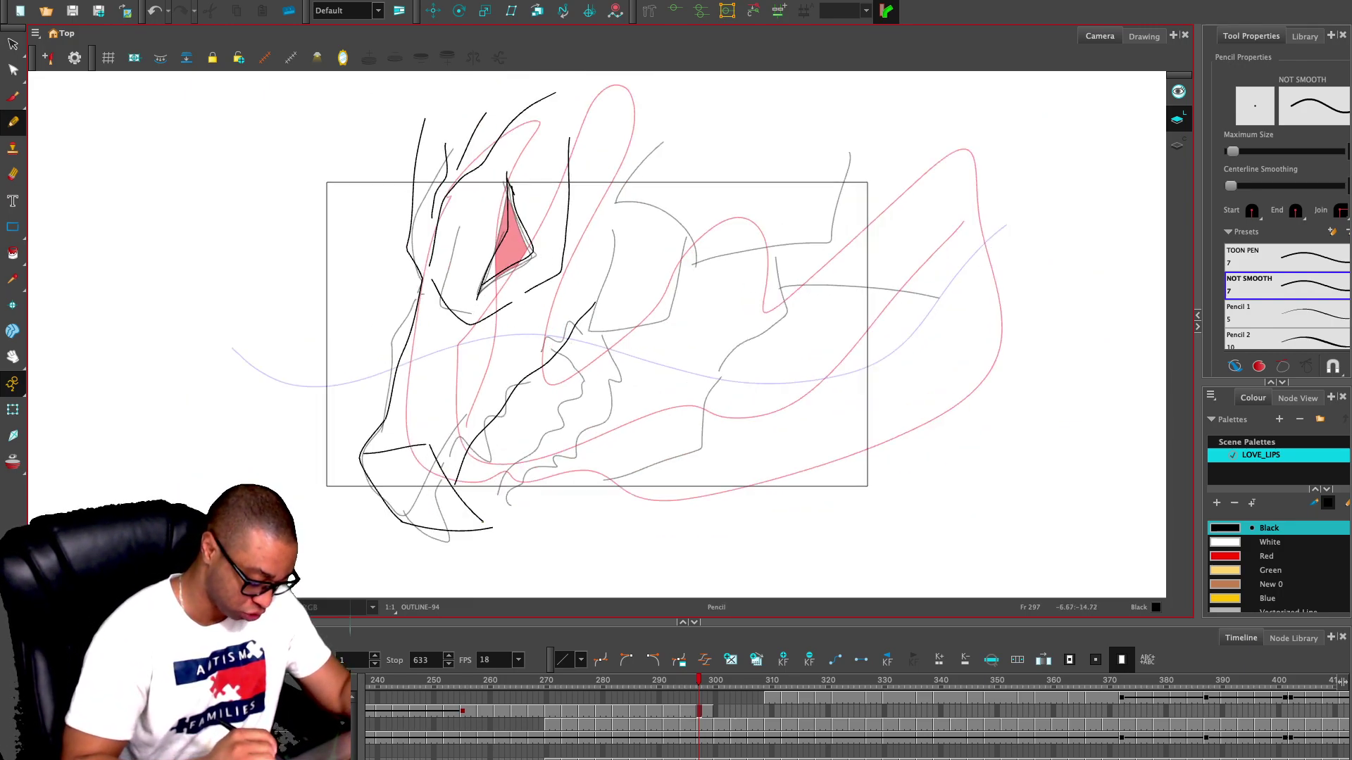
{"action": "left_click_drag", "start_coordinate": [597, 303], "coordinate": [649, 334]}
{"action": "key", "text": "ctrl+z"}
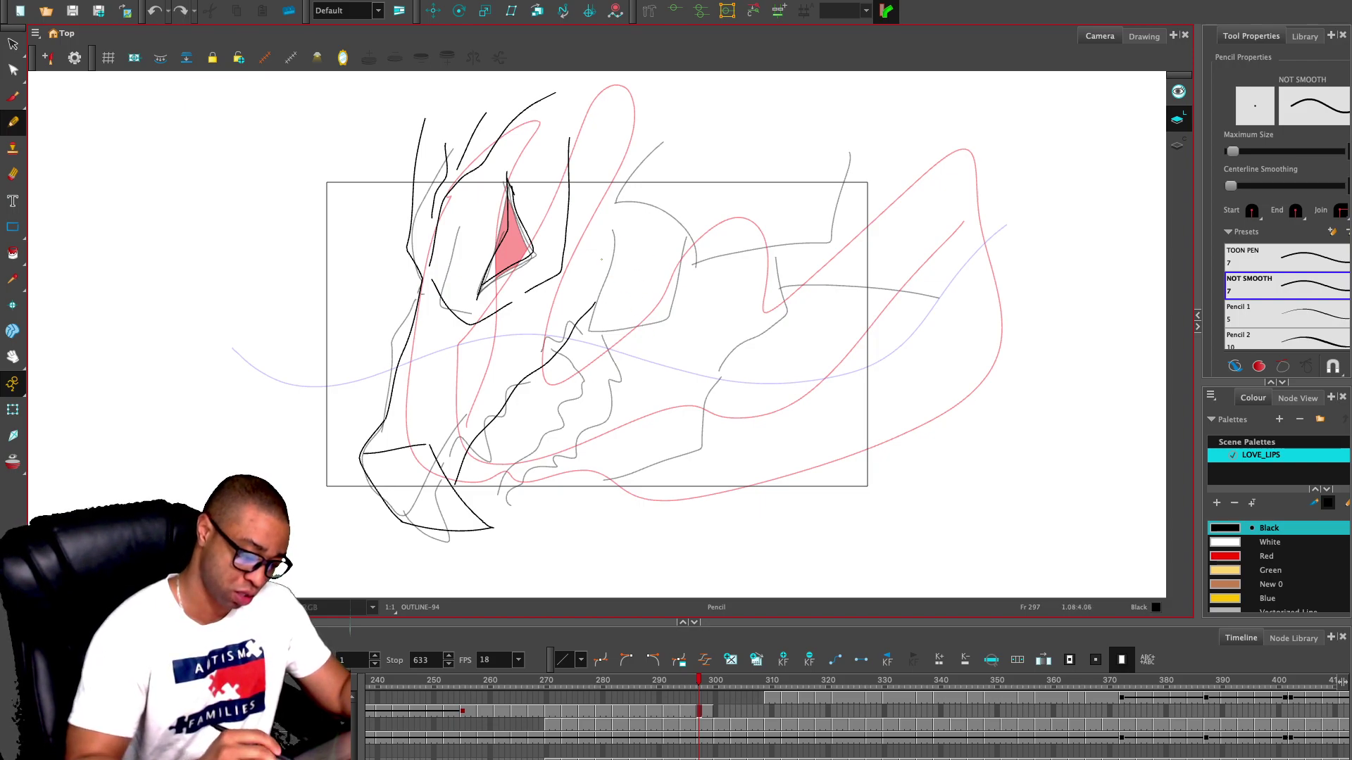
{"action": "left_click_drag", "start_coordinate": [610, 262], "coordinate": [576, 408]}
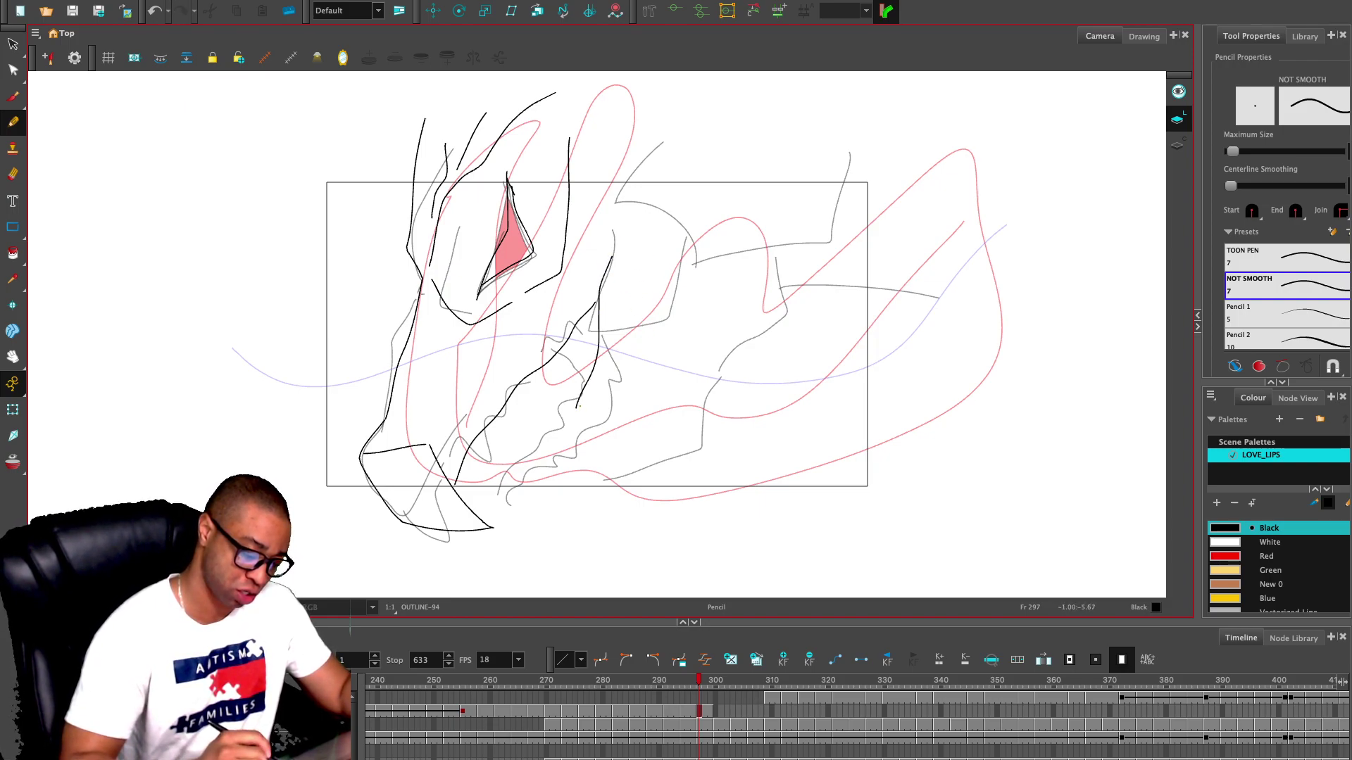
{"action": "key", "text": "comma"}
{"action": "key", "text": "period"}
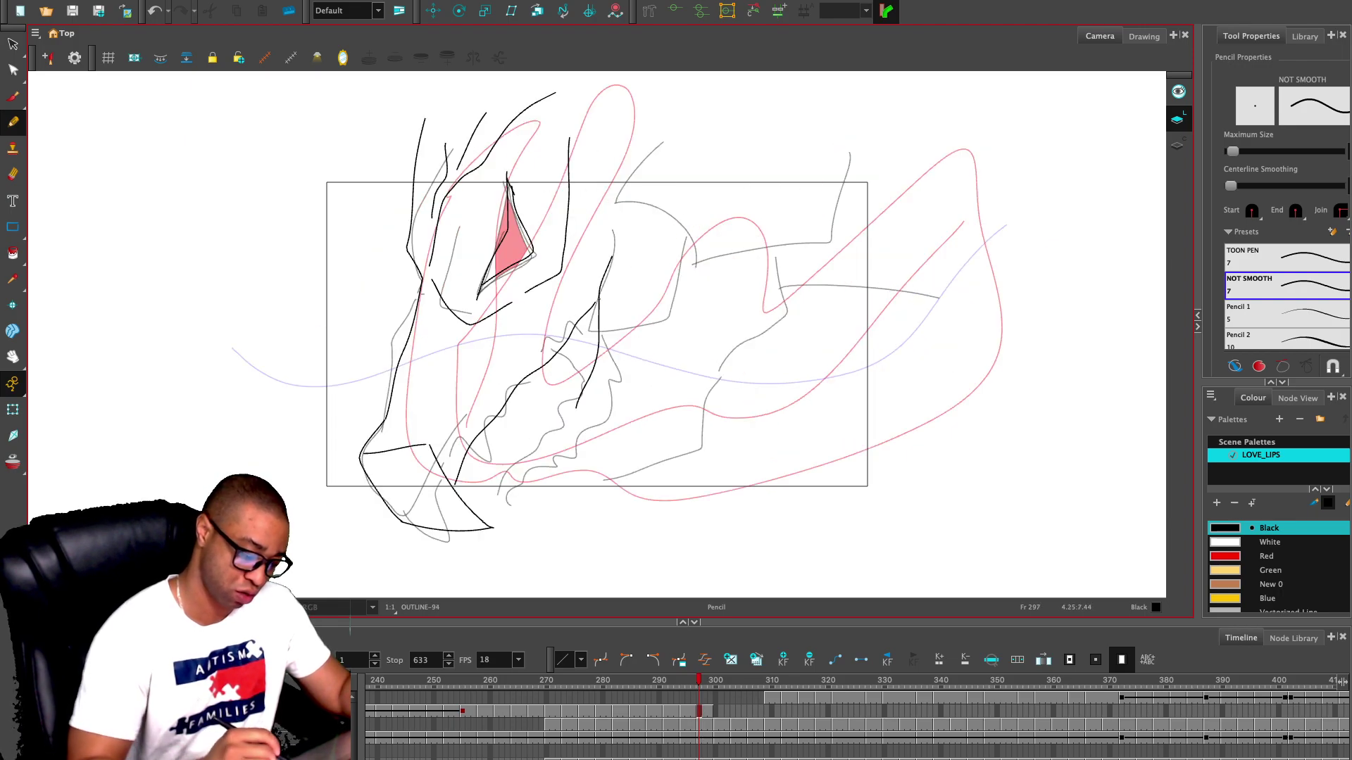
{"action": "mouse_move", "coordinate": [576, 407]}
{"action": "left_mouse_down"}
{"action": "mouse_move", "coordinate": [683, 272]}
{"action": "mouse_move", "coordinate": [671, 258]}
{"action": "mouse_move", "coordinate": [682, 269]}
{"action": "left_mouse_up"}
{"action": "left_click_drag", "start_coordinate": [610, 243], "coordinate": [707, 259]}
- Ink two converging lines forming the pointed horn above the jaw hinge
{"action": "left_click_drag", "start_coordinate": [632, 205], "coordinate": [680, 85]}
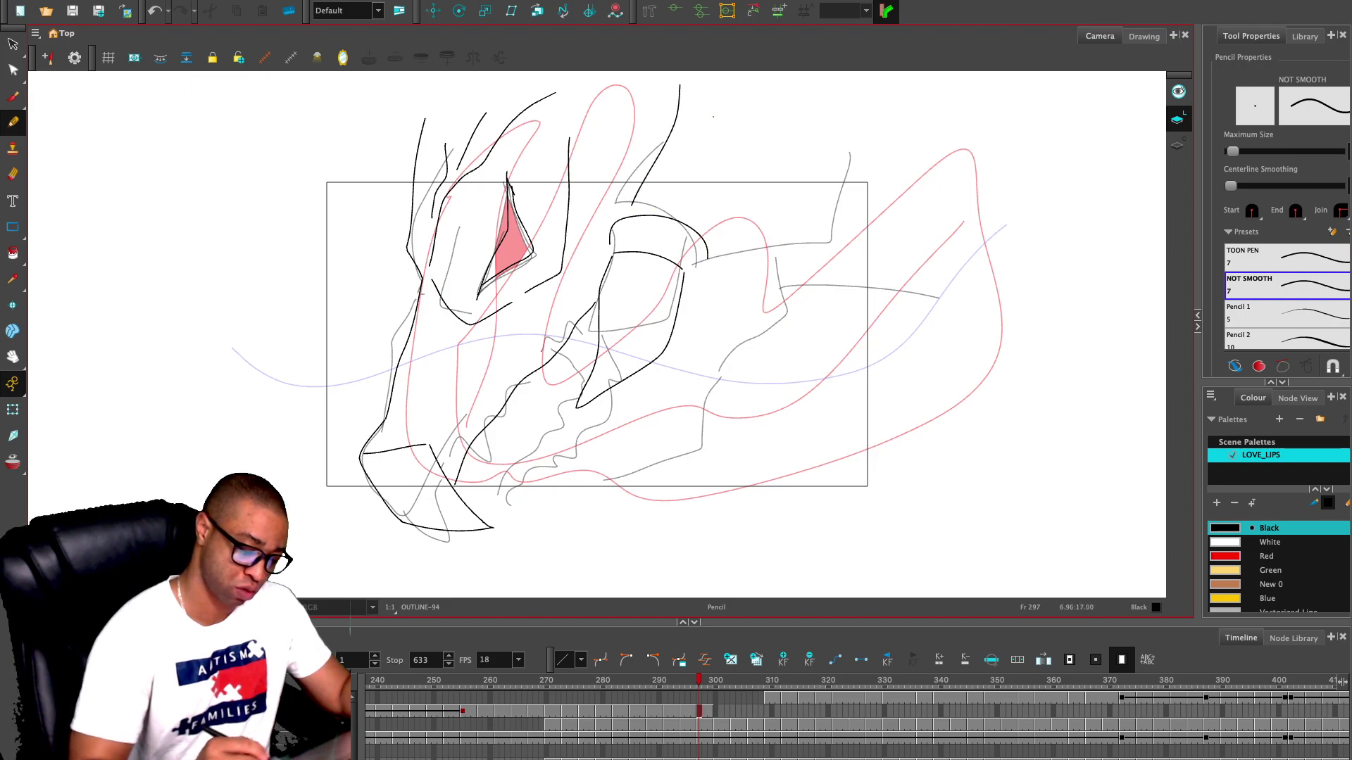
{"action": "mouse_move", "coordinate": [725, 246]}
{"action": "left_mouse_down"}
{"action": "mouse_move", "coordinate": [777, 120]}
{"action": "mouse_move", "coordinate": [774, 75]}
{"action": "left_mouse_up"}
{"action": "key", "text": "ctrl+z"}
{"action": "mouse_move", "coordinate": [716, 244]}
{"action": "left_mouse_down"}
{"action": "mouse_move", "coordinate": [723, 209]}
{"action": "mouse_move", "coordinate": [689, 117]}
{"action": "left_mouse_up"}
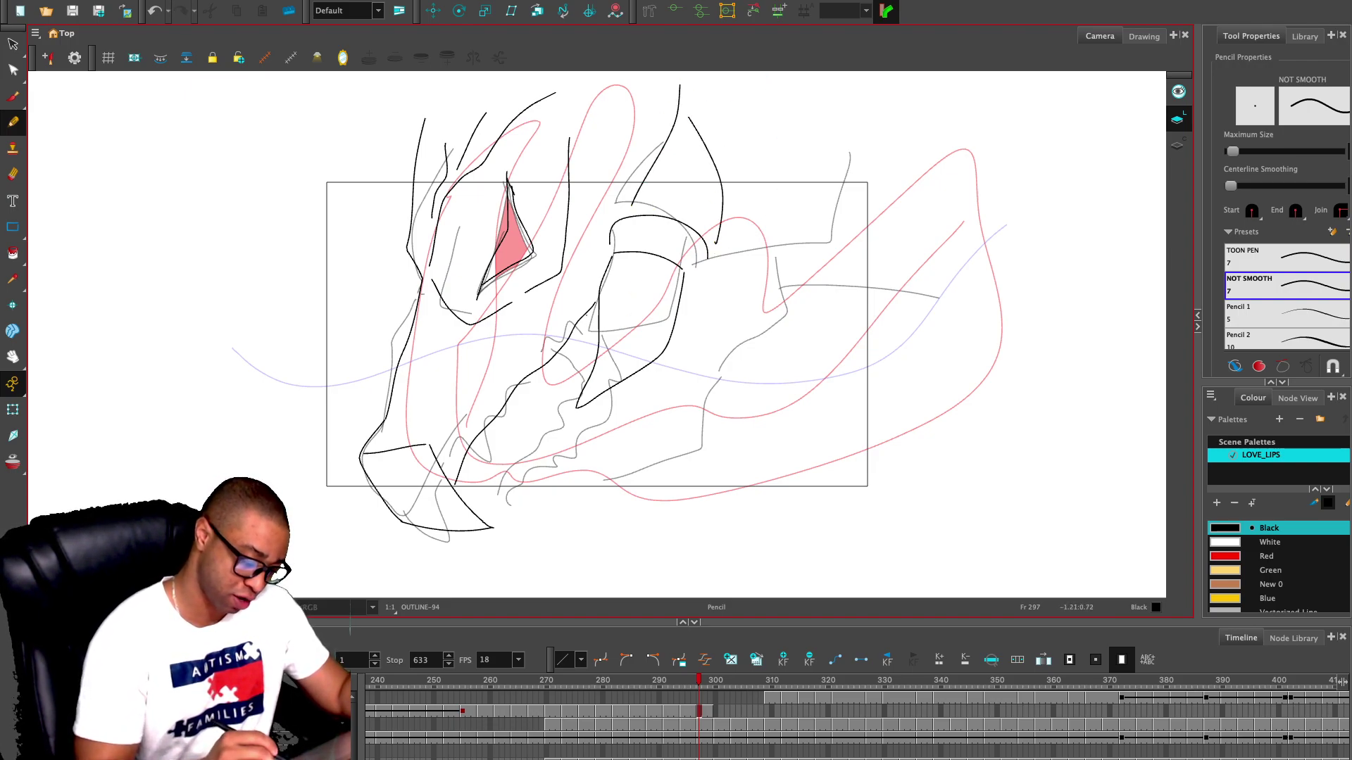
- Ink a row of pointed teeth along the upper jaw's mouth line, from the mouth corner to the snout
{"action": "mouse_move", "coordinate": [600, 317]}
{"action": "left_mouse_down"}
{"action": "mouse_move", "coordinate": [587, 377]}
{"action": "mouse_move", "coordinate": [547, 389]}
{"action": "left_mouse_up"}
{"action": "key", "text": "ctrl+z"}
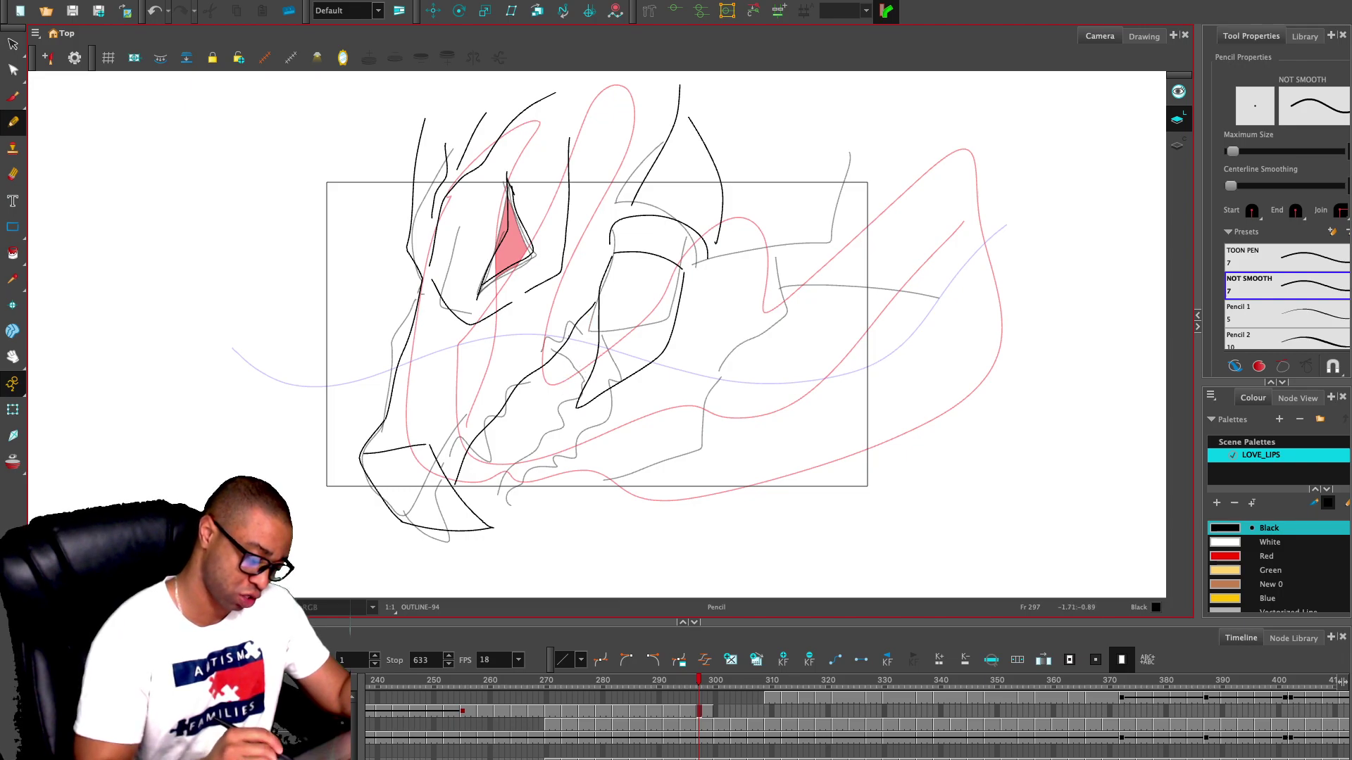
{"action": "left_click_drag", "start_coordinate": [601, 322], "coordinate": [549, 360]}
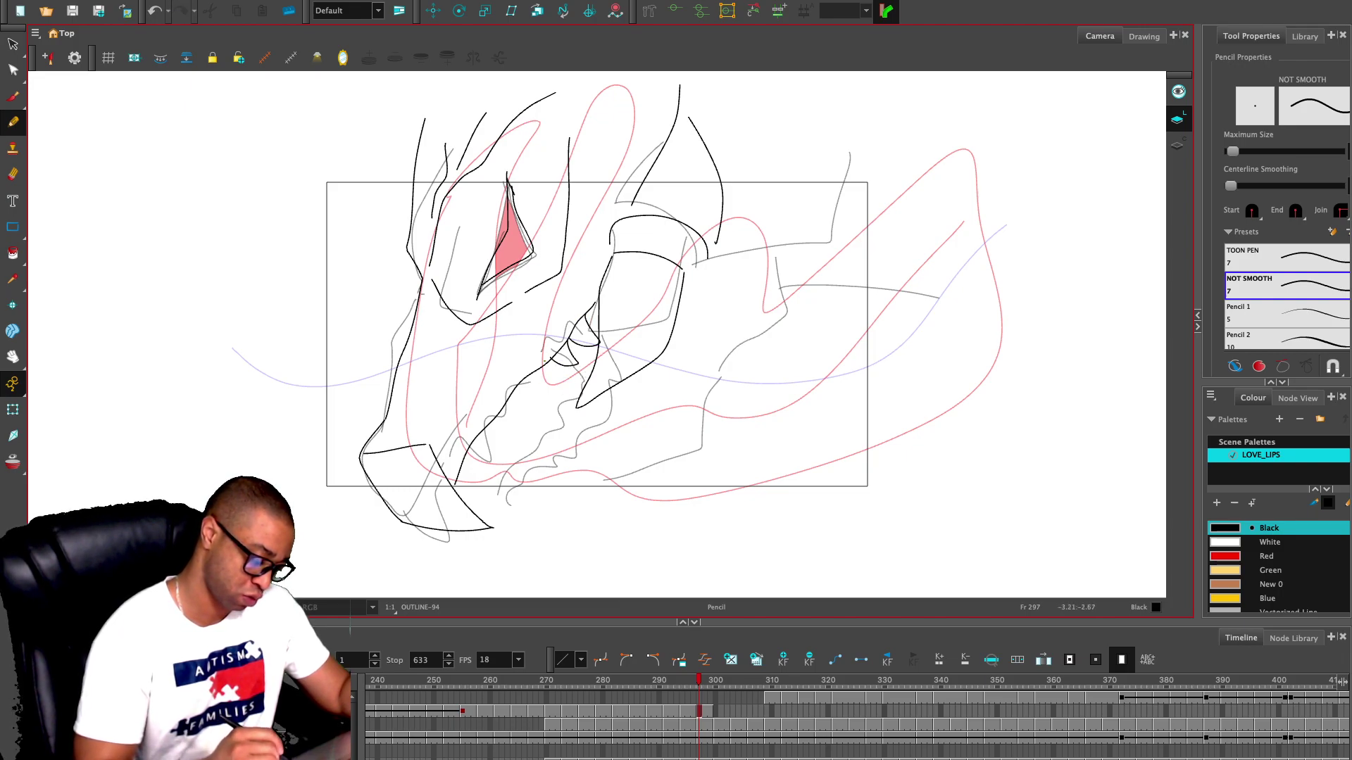
{"action": "key", "text": "comma"}
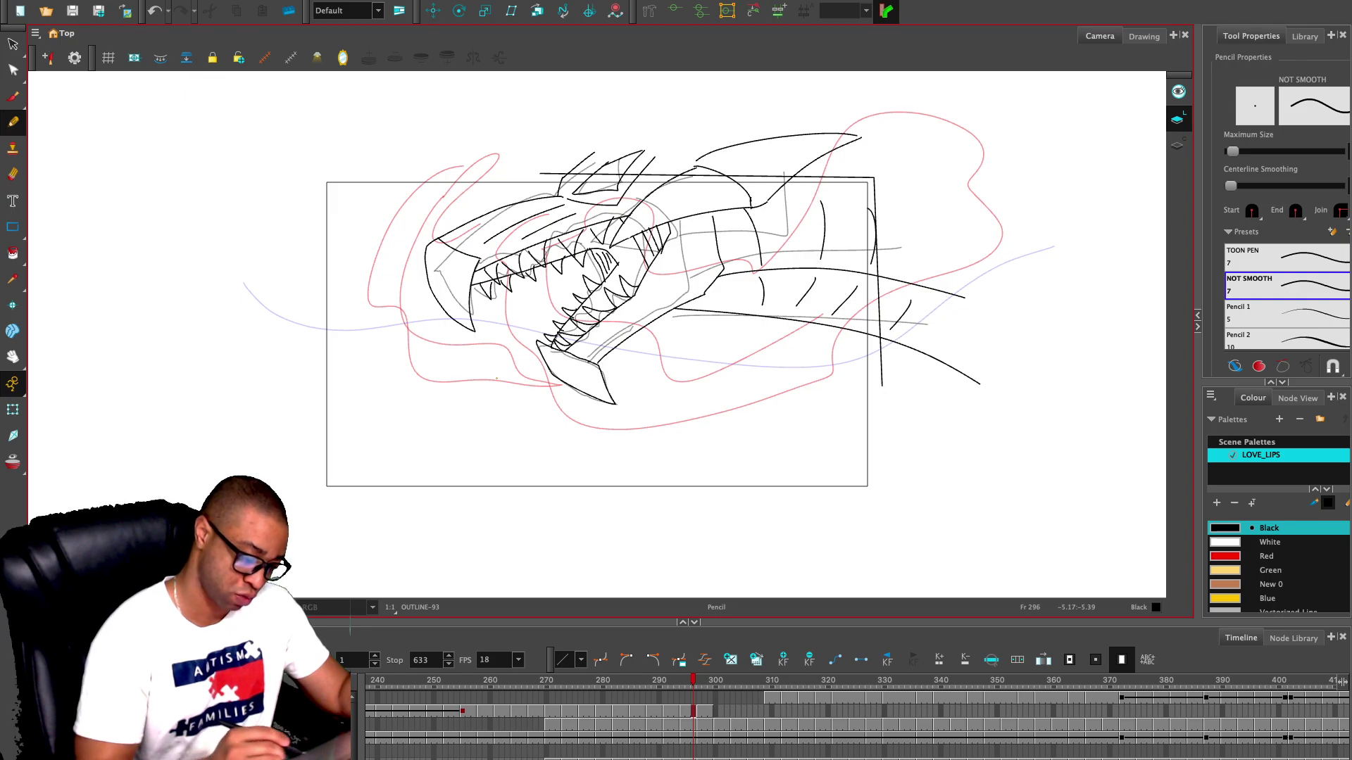
{"action": "key", "text": "period"}
{"action": "mouse_move", "coordinate": [497, 413]}
{"action": "left_mouse_down"}
{"action": "mouse_move", "coordinate": [475, 430]}
{"action": "mouse_move", "coordinate": [455, 465]}
{"action": "left_mouse_up"}
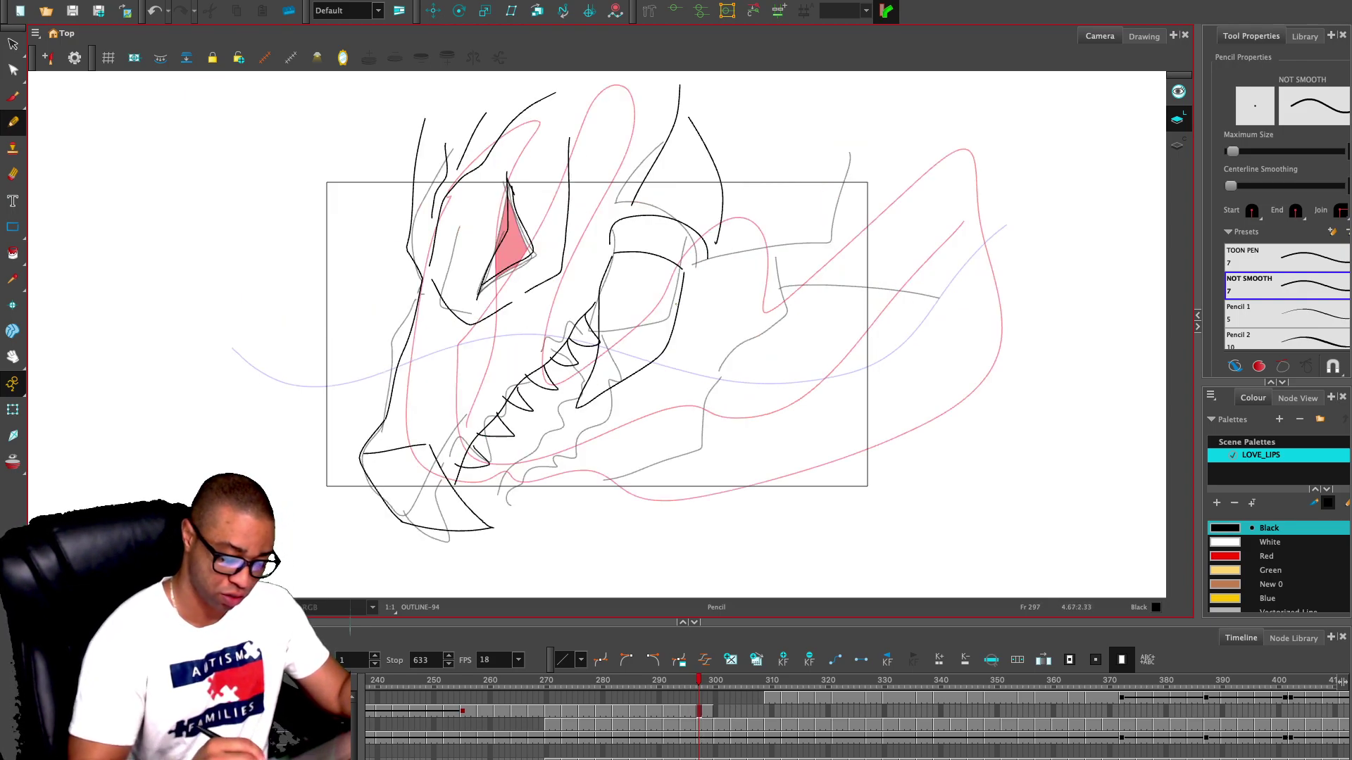
- Ink the back of the cheek and both edges of the lower jaw, adding three teeth along its inner edge
{"action": "mouse_move", "coordinate": [669, 339]}
{"action": "left_mouse_down"}
{"action": "mouse_move", "coordinate": [632, 533]}
{"action": "mouse_move", "coordinate": [724, 491]}
{"action": "mouse_move", "coordinate": [703, 480]}
{"action": "mouse_move", "coordinate": [753, 268]}
{"action": "mouse_move", "coordinate": [744, 234]}
{"action": "mouse_move", "coordinate": [718, 518]}
{"action": "mouse_move", "coordinate": [754, 323]}
{"action": "mouse_move", "coordinate": [727, 215]}
{"action": "left_mouse_up"}
{"action": "key", "text": "ctrl+z"}
{"action": "key", "text": "ctrl+z"}
{"action": "mouse_move", "coordinate": [677, 385]}
{"action": "left_mouse_down"}
{"action": "mouse_move", "coordinate": [648, 387]}
{"action": "mouse_move", "coordinate": [662, 416]}
{"action": "mouse_move", "coordinate": [619, 489]}
{"action": "mouse_move", "coordinate": [634, 500]}
{"action": "left_mouse_up"}
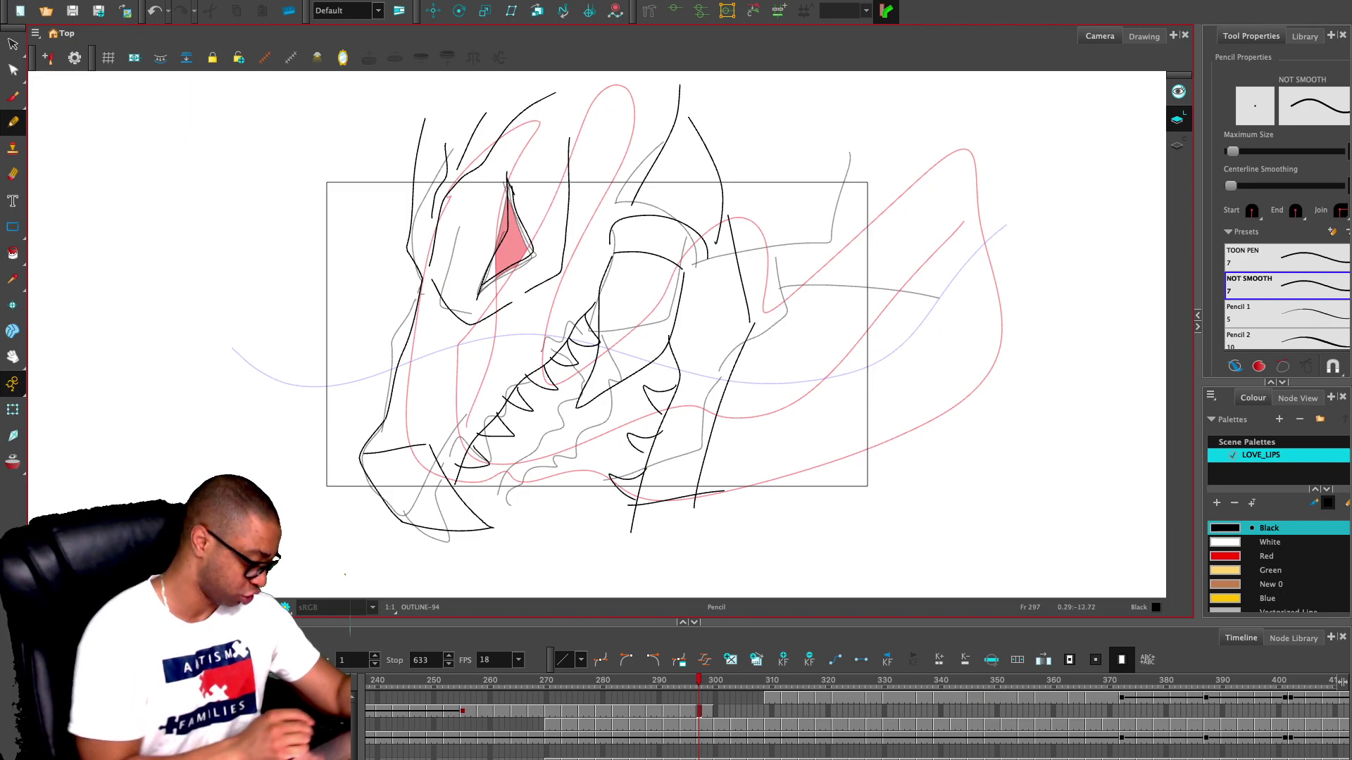
{"action": "key", "text": "shift+m"}
{"action": "left_click_drag", "start_coordinate": [806, 425], "coordinate": [639, 431]}
{"action": "left_click_drag", "start_coordinate": [583, 296], "coordinate": [701, 233]}
{"action": "mouse_move", "coordinate": [581, 201]}
{"action": "left_mouse_down"}
{"action": "mouse_move", "coordinate": [593, 268]}
{"action": "mouse_move", "coordinate": [620, 279]}
{"action": "mouse_move", "coordinate": [700, 249]}
{"action": "left_mouse_up"}
{"action": "key", "text": "ctrl+z"}
{"action": "key", "text": "ctrl+z"}
{"action": "key", "text": "ctrl+z"}
{"action": "key", "text": "ctrl+z"}
- Ink two curved neck lines running back from the cheek, with short ridge strokes above them
{"action": "left_click_drag", "start_coordinate": [573, 289], "coordinate": [697, 193]}
{"action": "left_click_drag", "start_coordinate": [555, 207], "coordinate": [563, 224]}
{"action": "left_click_drag", "start_coordinate": [573, 287], "coordinate": [725, 219]}
{"action": "left_click_drag", "start_coordinate": [607, 222], "coordinate": [585, 168]}
{"action": "left_click_drag", "start_coordinate": [639, 206], "coordinate": [634, 159]}
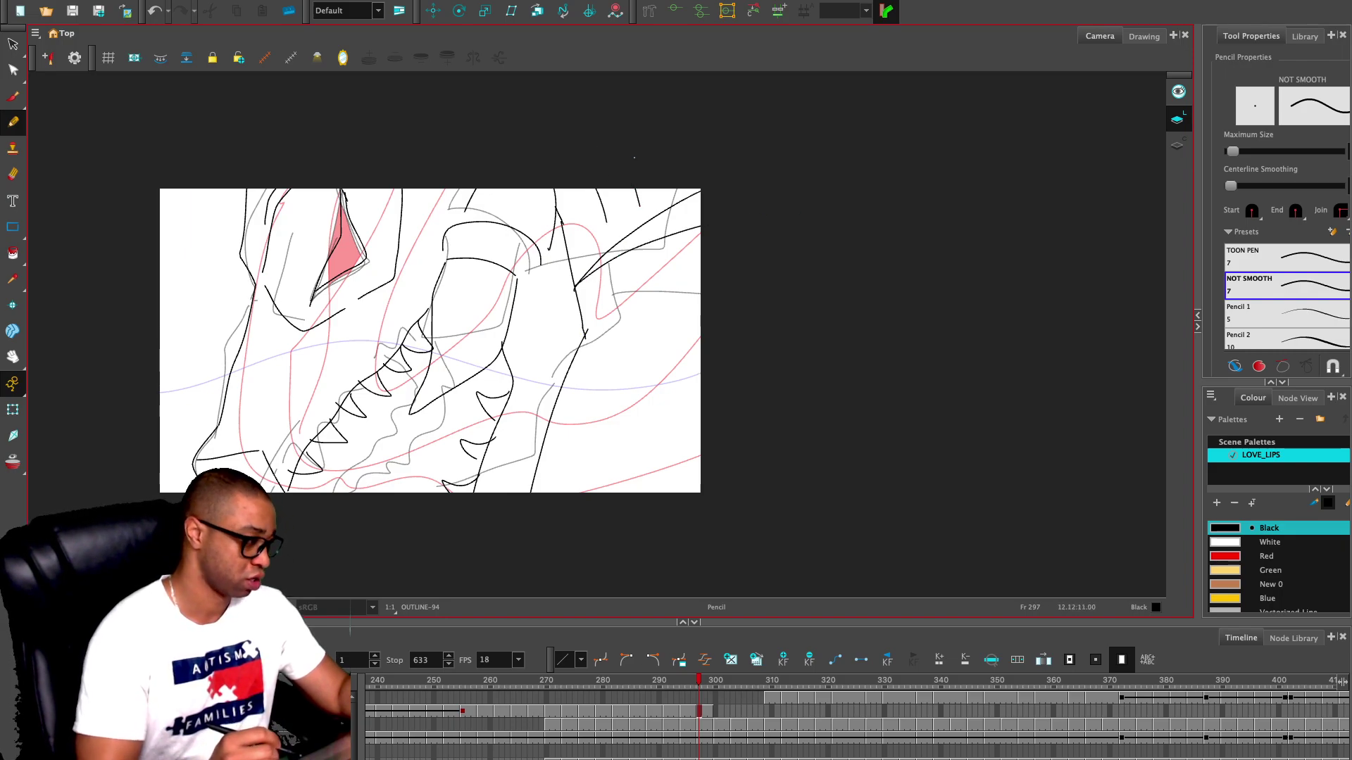
{"action": "key", "text": "comma"}
{"action": "key", "text": "period"}
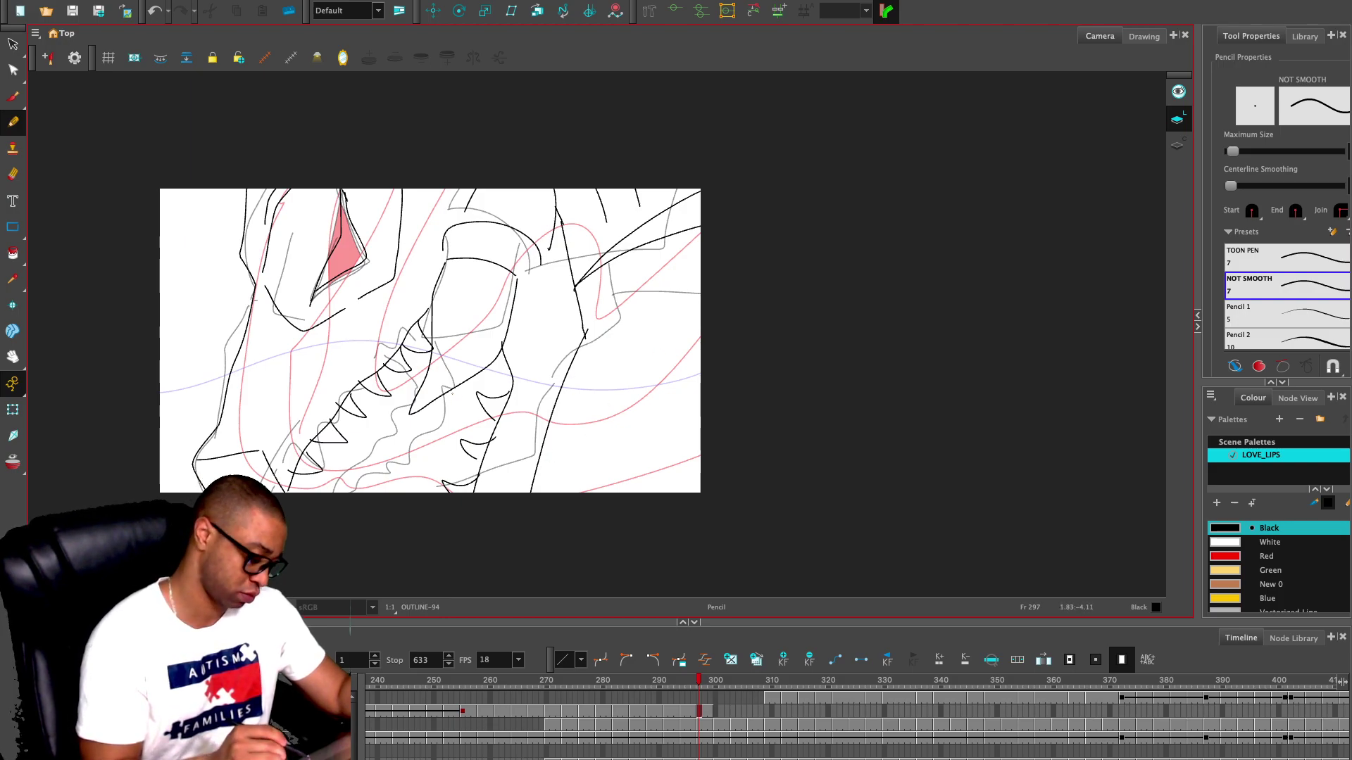
{"action": "key", "text": "ctrl+z"}
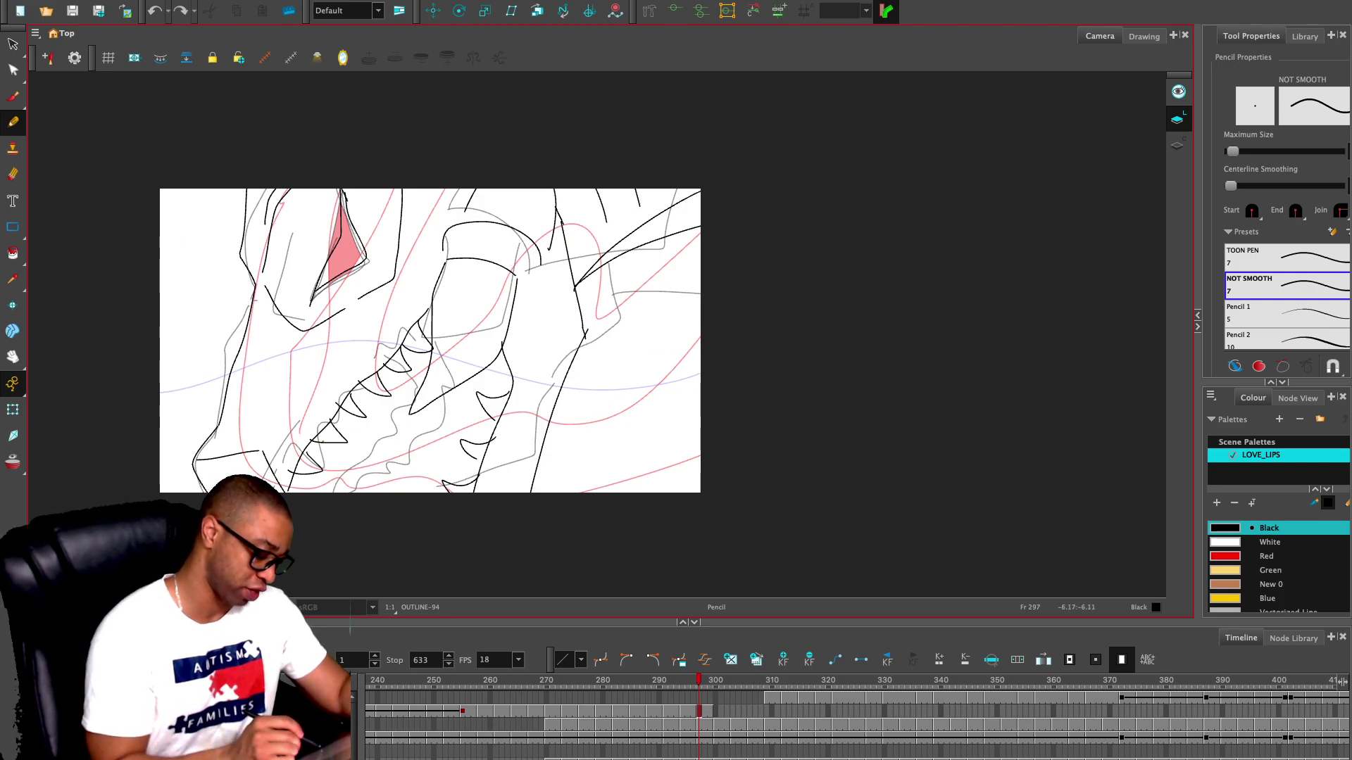
- Ink the far side of the mouth: the lower jaw's far edge with teeth and a second row of upper teeth
{"action": "left_click_drag", "start_coordinate": [433, 395], "coordinate": [422, 485]}
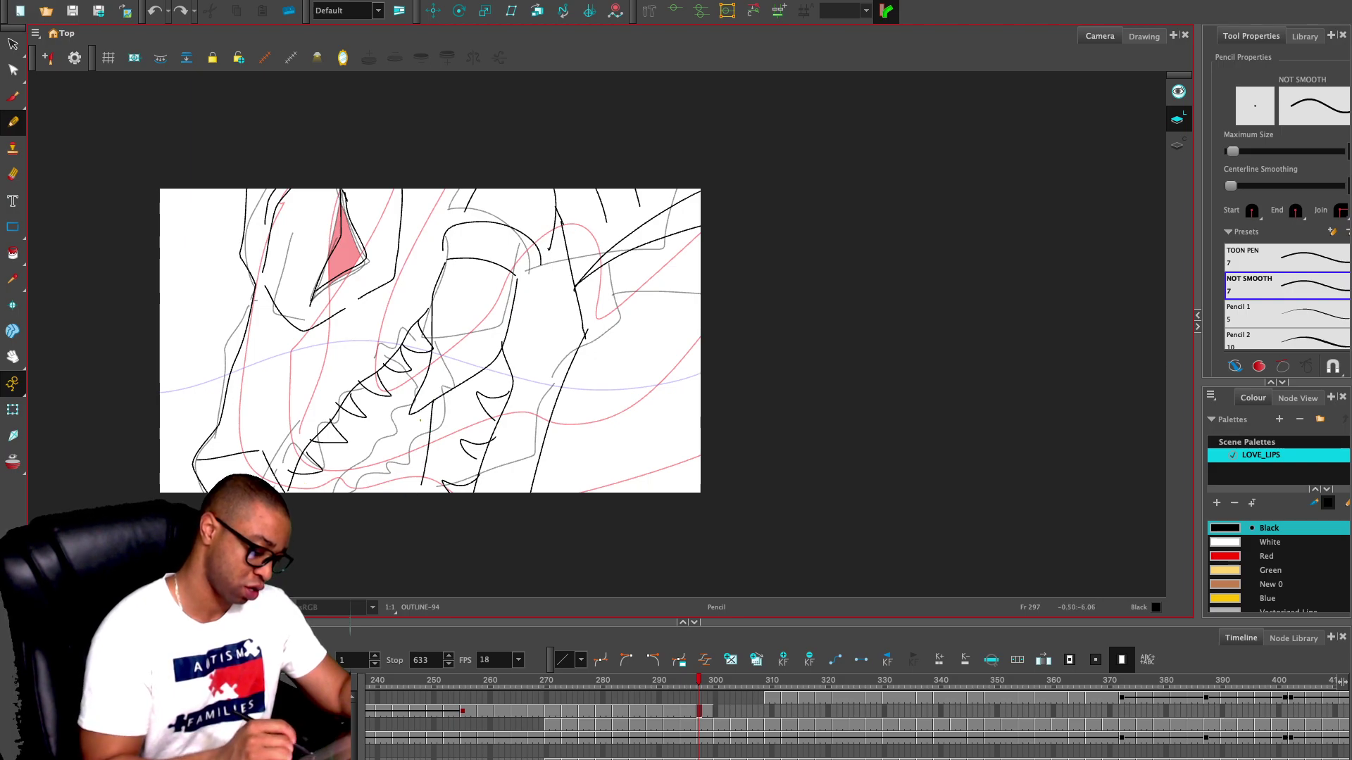
{"action": "left_click_drag", "start_coordinate": [393, 377], "coordinate": [425, 388]}
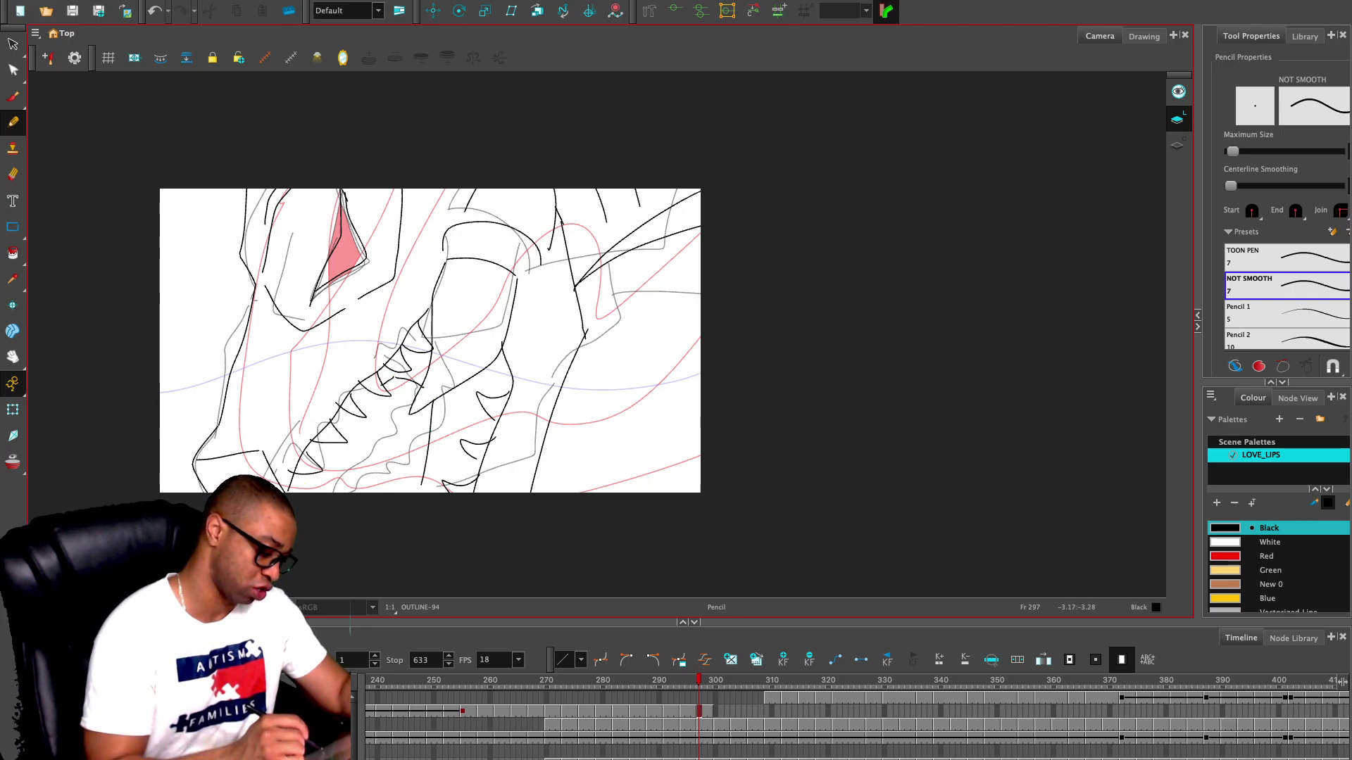
{"action": "key", "text": "ctrl+z"}
{"action": "left_click_drag", "start_coordinate": [396, 380], "coordinate": [304, 467]}
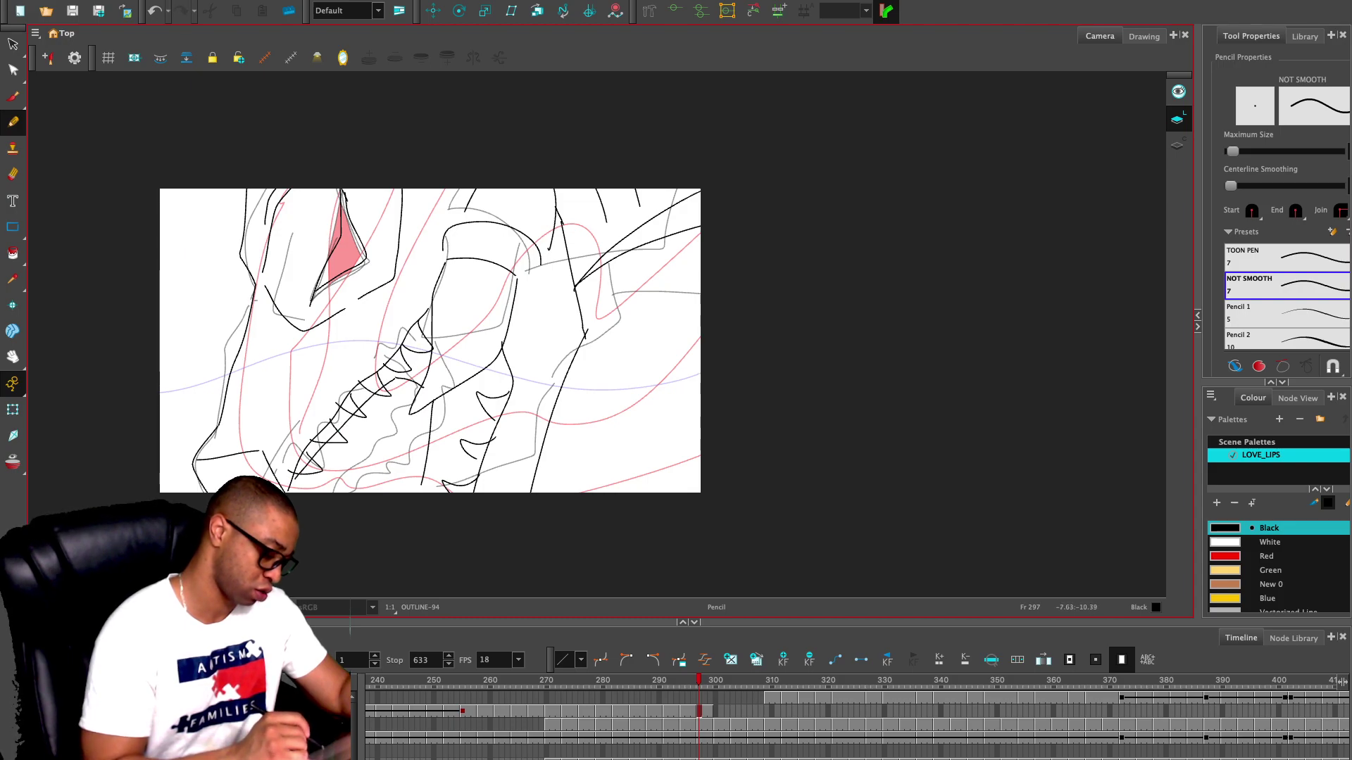
{"action": "mouse_move", "coordinate": [427, 413]}
{"action": "left_mouse_down"}
{"action": "mouse_move", "coordinate": [430, 477]}
{"action": "mouse_move", "coordinate": [391, 492]}
{"action": "left_mouse_up"}
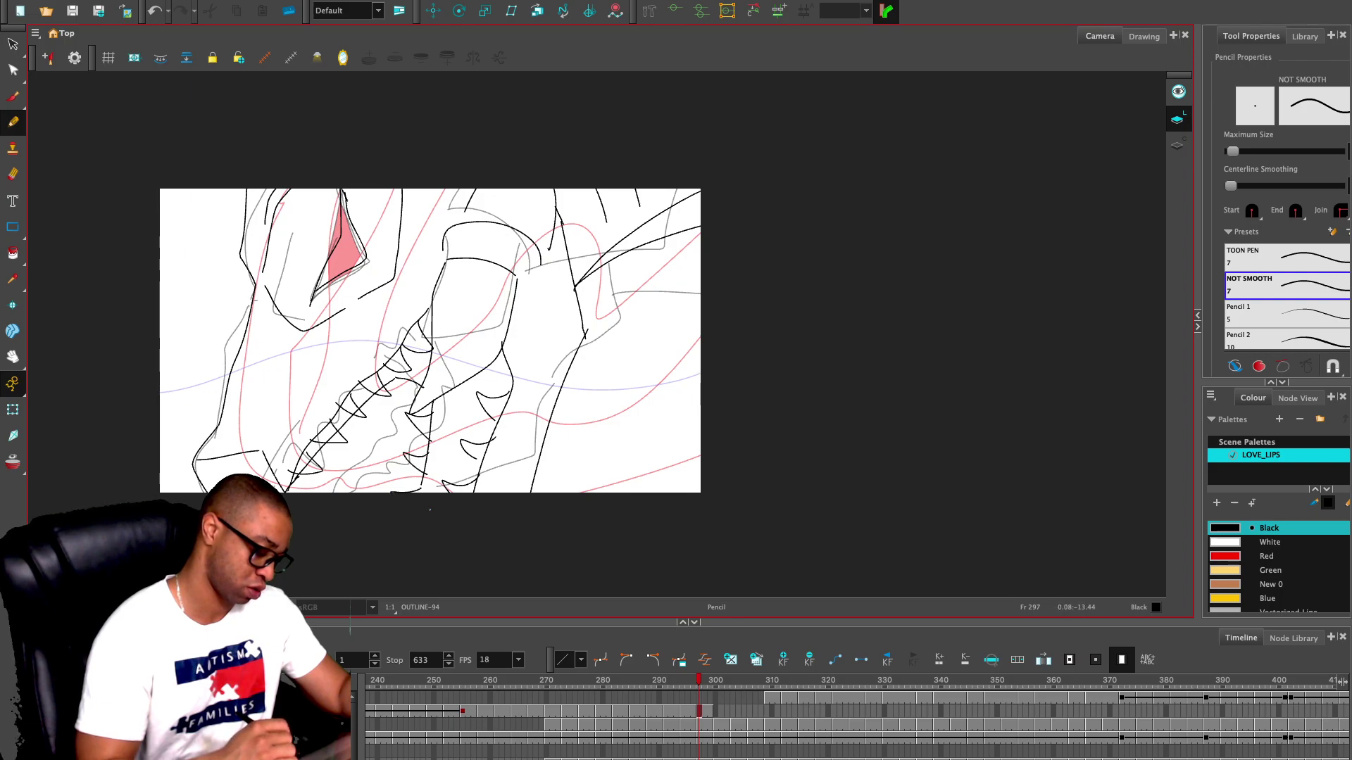
{"action": "mouse_move", "coordinate": [400, 388]}
{"action": "left_mouse_down"}
{"action": "mouse_move", "coordinate": [343, 426]}
{"action": "mouse_move", "coordinate": [339, 454]}
{"action": "left_mouse_up"}
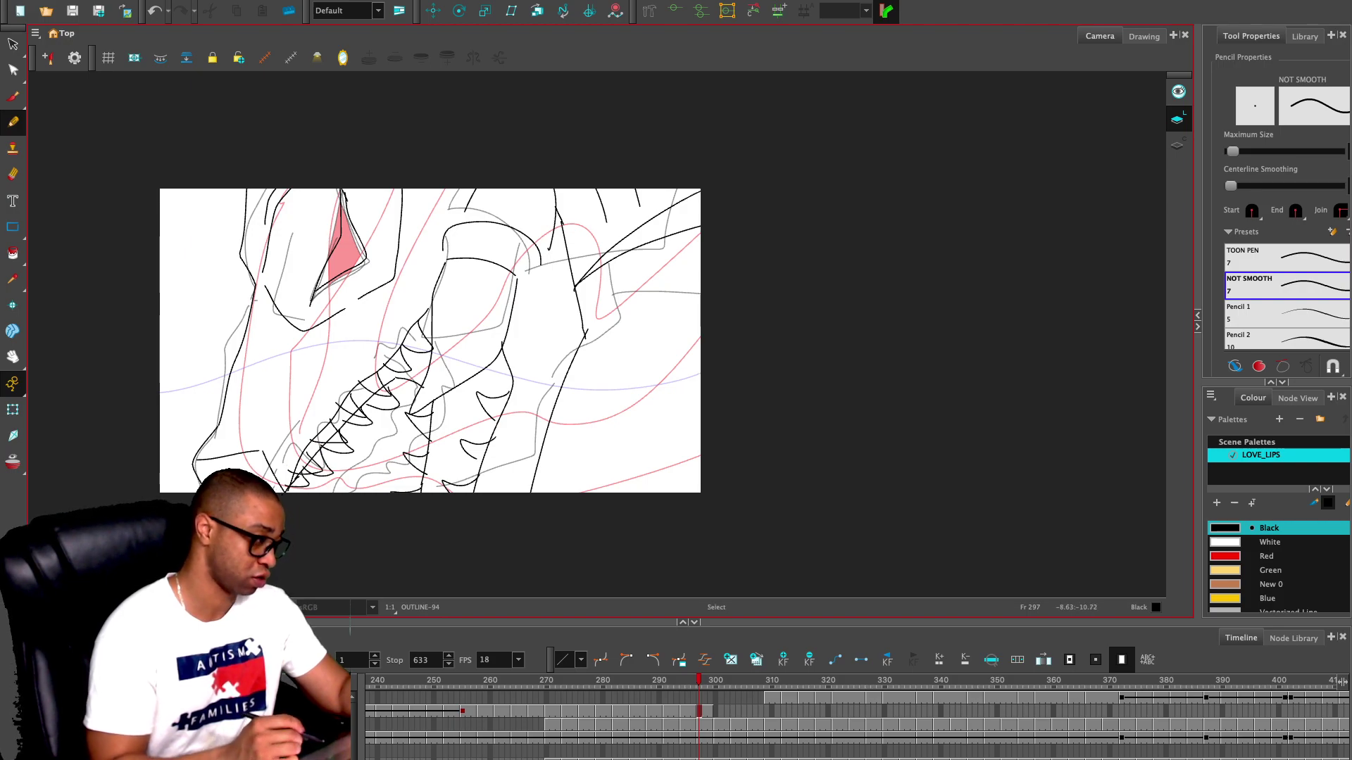
- Add crease lines along the snout above the mouth and a short vertical stroke behind the eye
{"action": "left_click_drag", "start_coordinate": [281, 416], "coordinate": [389, 303]}
{"action": "left_click_drag", "start_coordinate": [268, 356], "coordinate": [265, 392]}
{"action": "left_click_drag", "start_coordinate": [424, 247], "coordinate": [424, 201]}
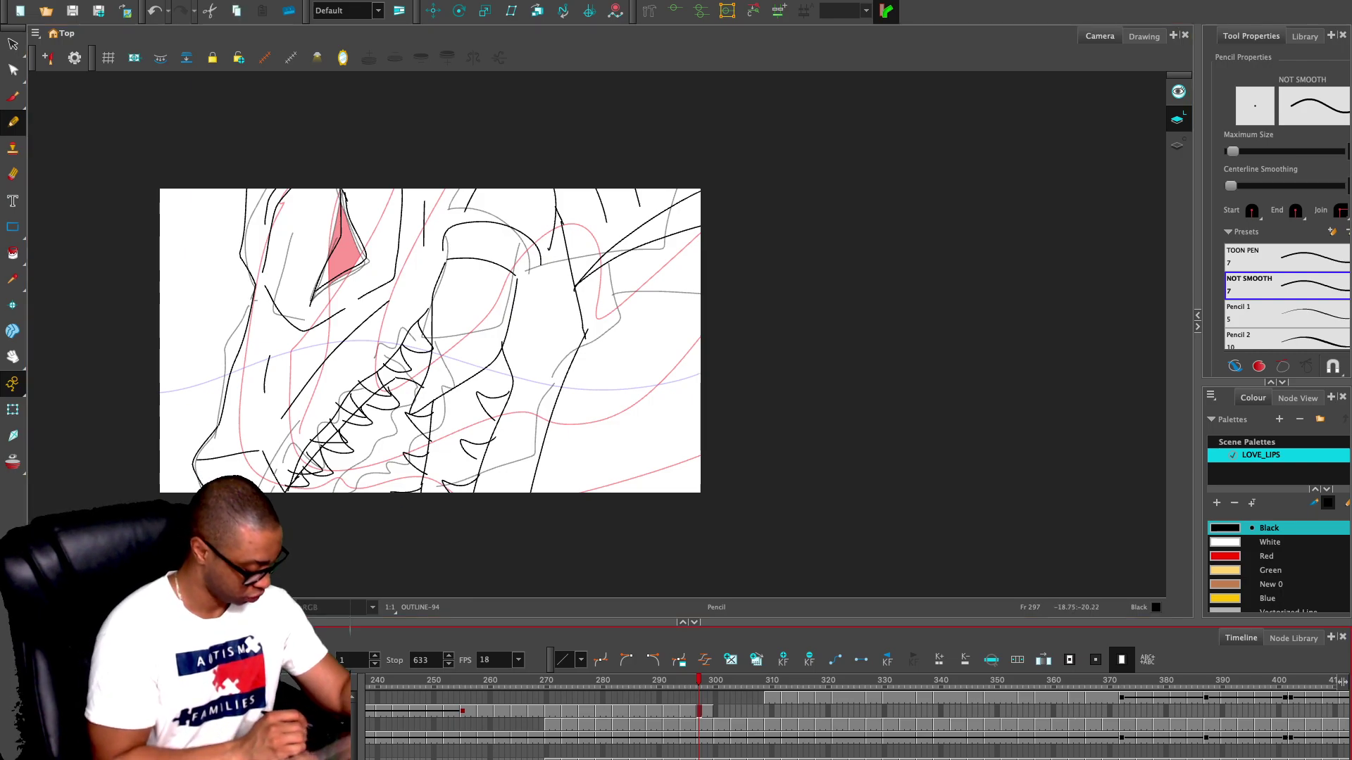
- Hide the rough sketches to compare the inked drawings on frames 296 and 297, and bring the roughs back
{"action": "key", "text": "alt+o"}
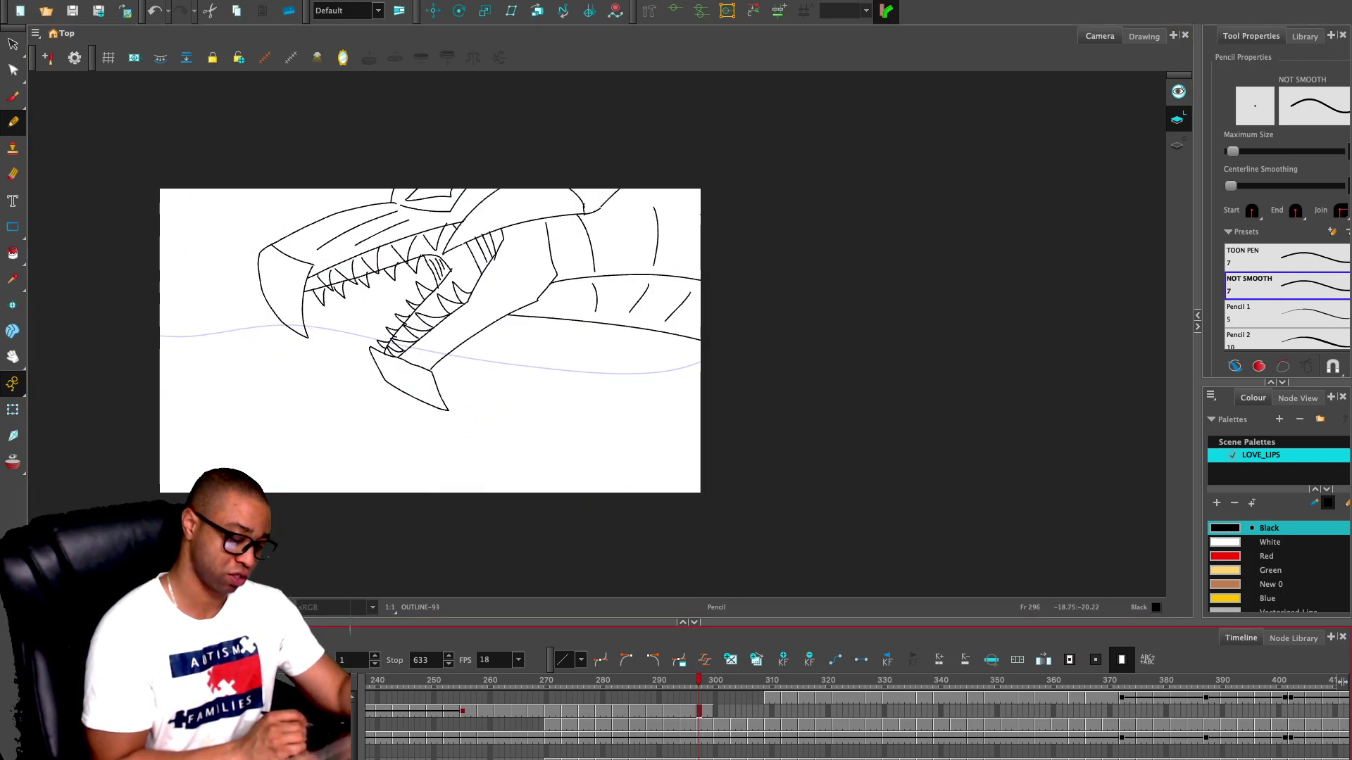
{"action": "key", "text": "."}
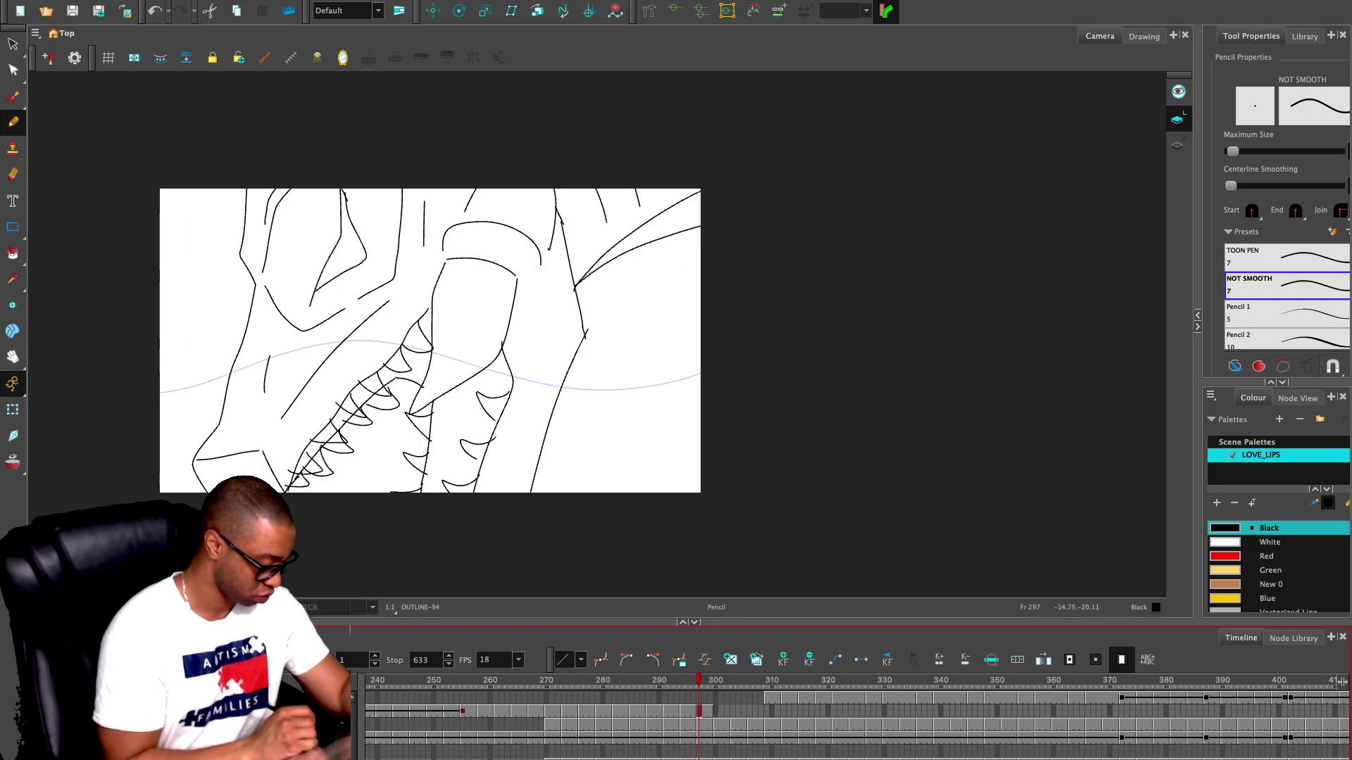
{"action": "key", "text": "alt+o"}
- Move to the empty OUTLINE cell at frame 300
{"action": "key", "text": "."}
{"action": "key", "text": "."}
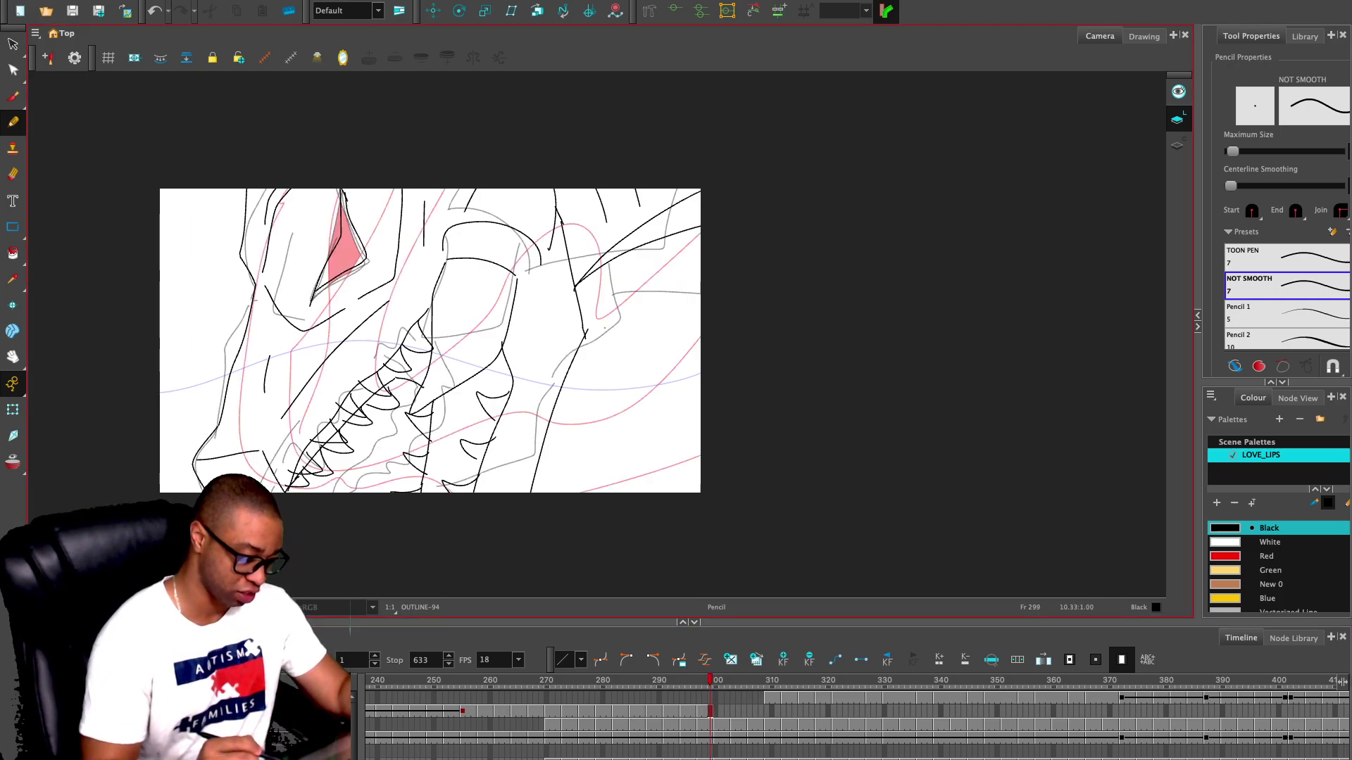
{"action": "key", "text": "period"}
{"action": "key", "text": "period"}
{"action": "key", "text": "period"}
{"action": "key", "text": "comma"}
{"action": "key", "text": "comma"}
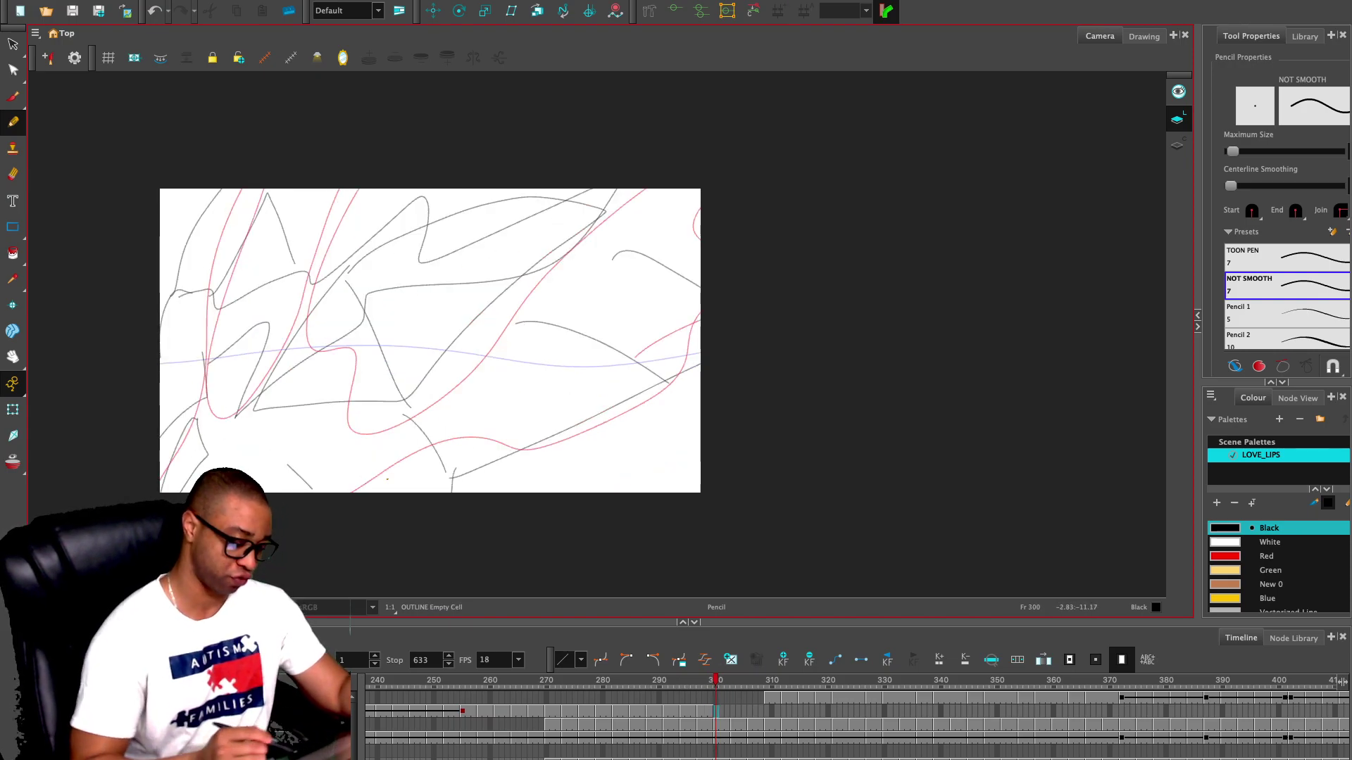
{"action": "left_click", "coordinate": [222, 704]}
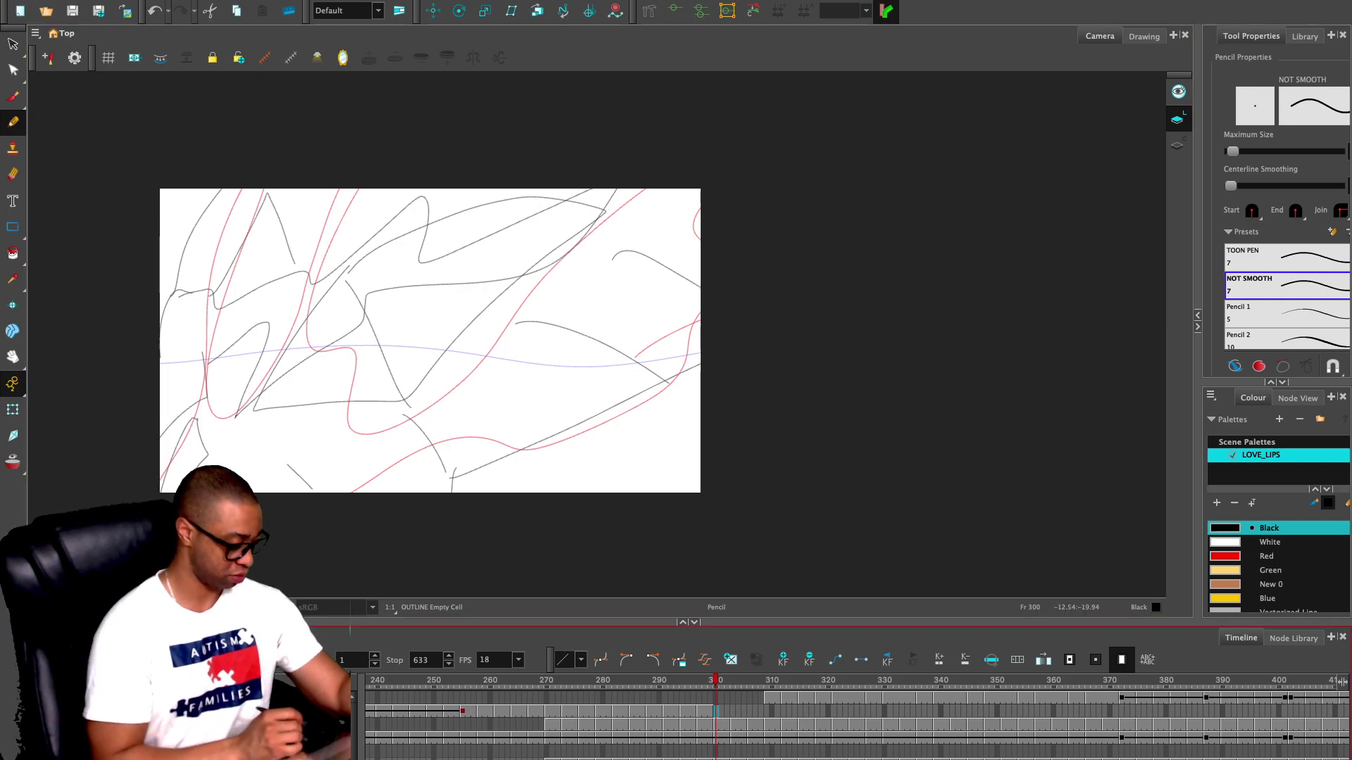
- Show the artwork beyond the camera frame and ink frame 300's bent line below centre, the two arc-capped diagonals, and the angular shape above them
{"action": "key", "text": "shift+c"}
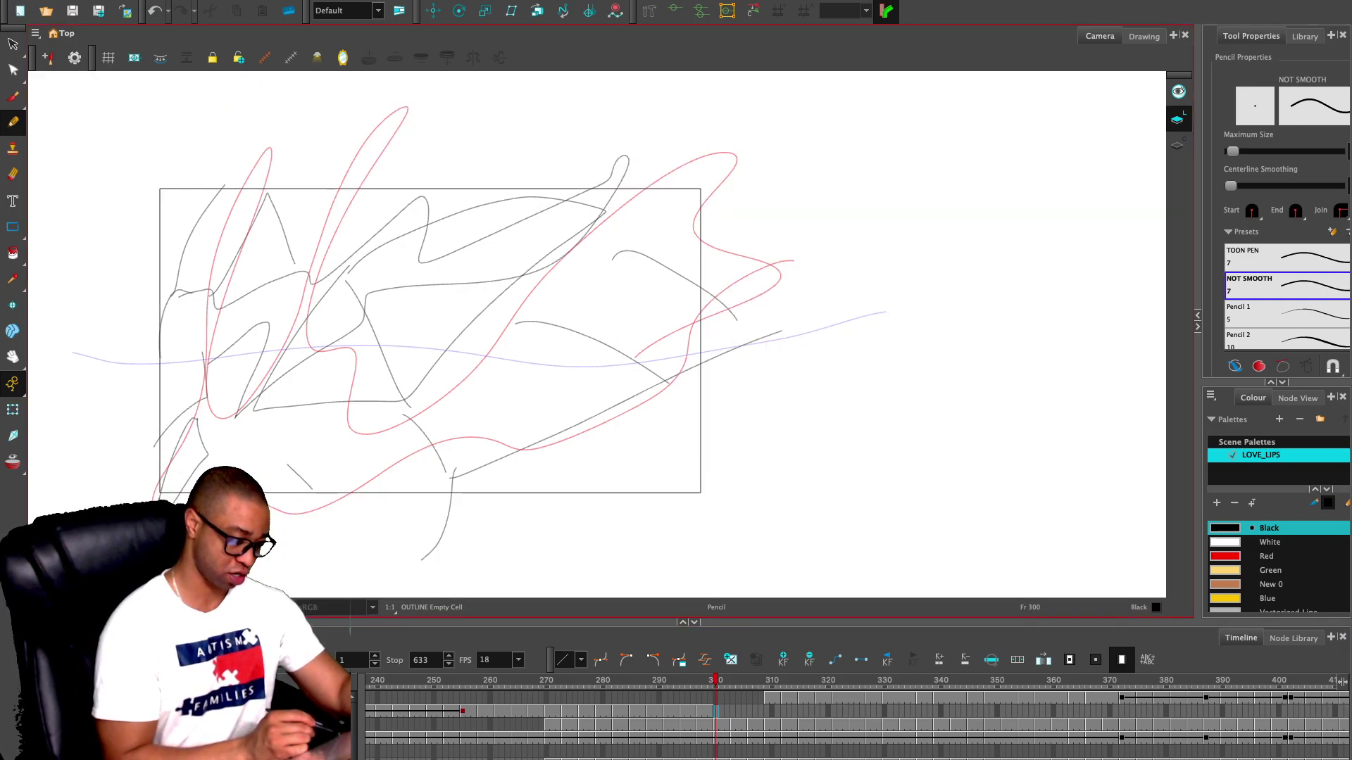
{"action": "key", "text": "comma"}
{"action": "key", "text": "period"}
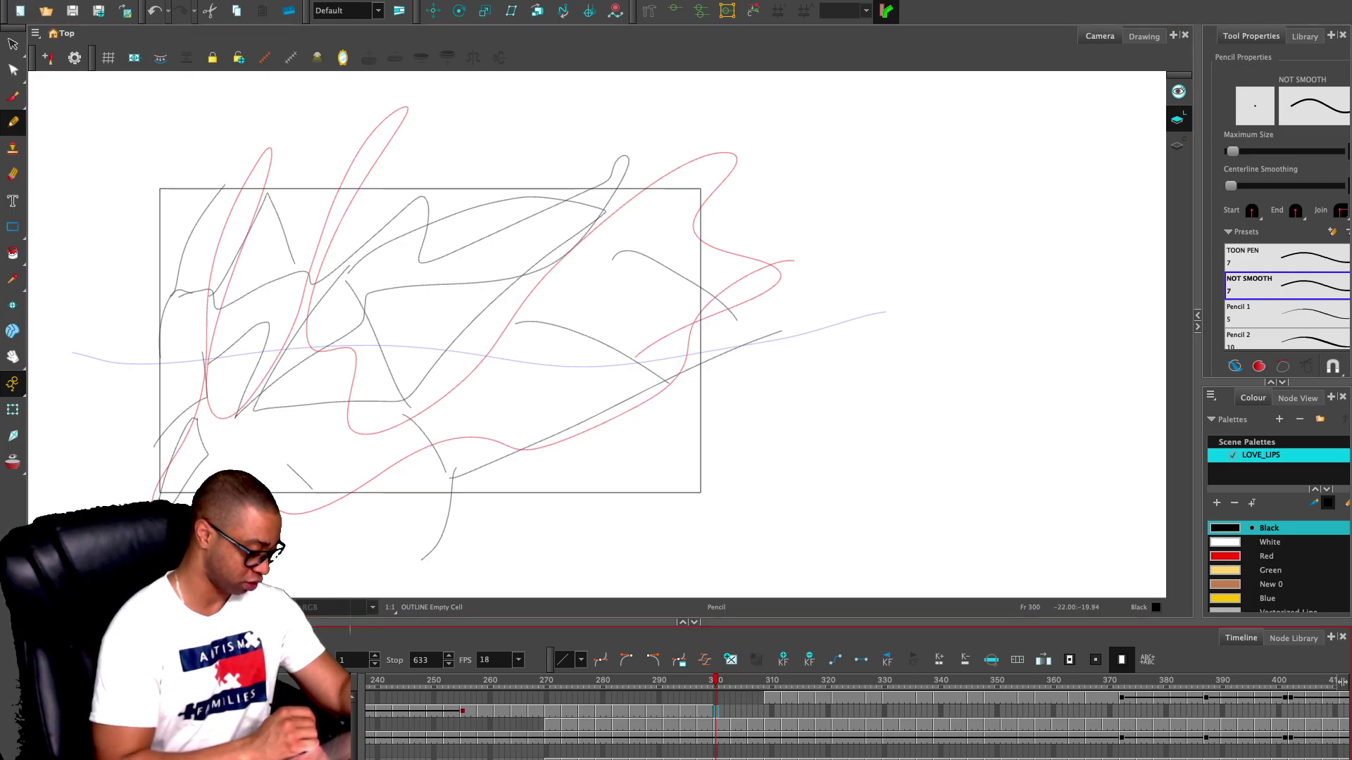
{"action": "mouse_move", "coordinate": [404, 410]}
{"action": "left_mouse_down"}
{"action": "mouse_move", "coordinate": [425, 499]}
{"action": "mouse_move", "coordinate": [406, 598]}
{"action": "left_mouse_up"}
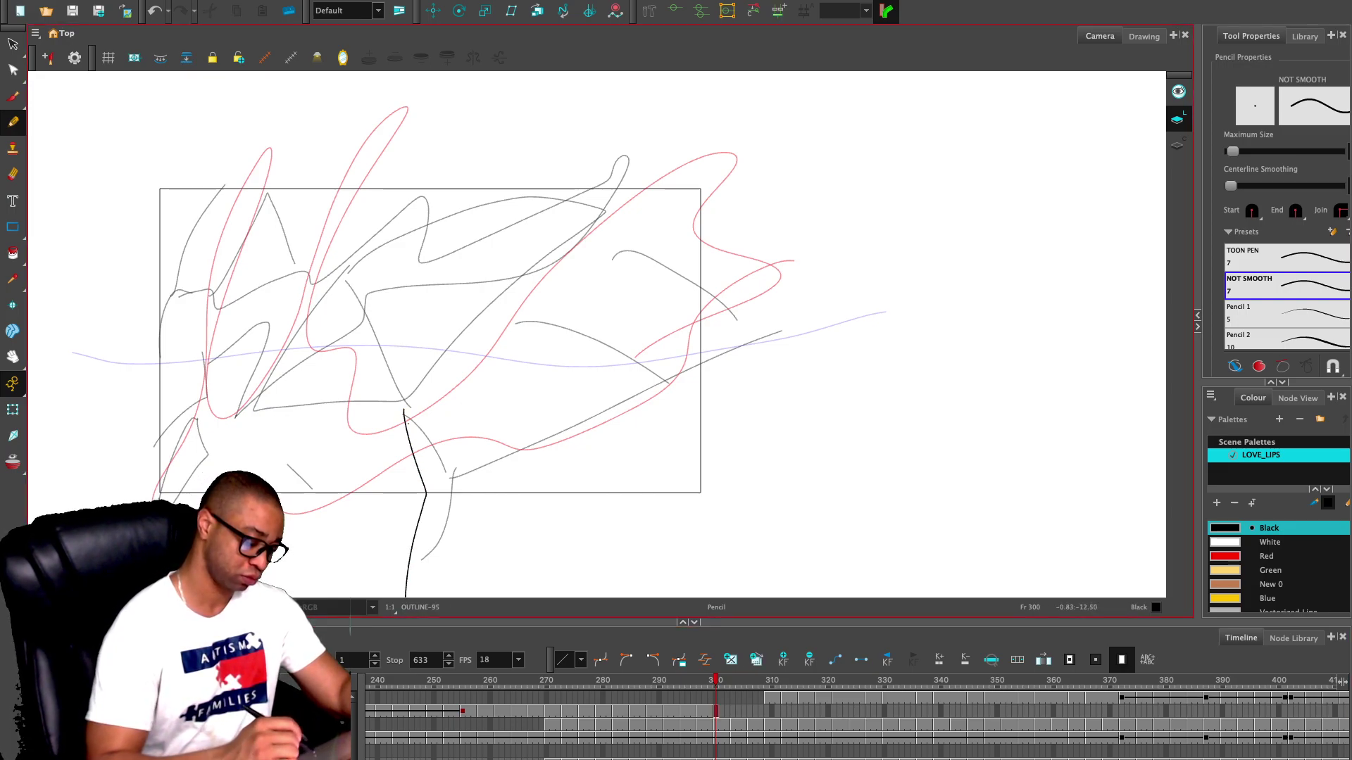
{"action": "left_click_drag", "start_coordinate": [293, 397], "coordinate": [249, 473]}
{"action": "left_click_drag", "start_coordinate": [367, 421], "coordinate": [286, 498]}
{"action": "left_click_drag", "start_coordinate": [290, 396], "coordinate": [368, 421]}
{"action": "mouse_move", "coordinate": [290, 395]}
{"action": "left_mouse_down"}
{"action": "mouse_move", "coordinate": [311, 317]}
{"action": "mouse_move", "coordinate": [418, 205]}
{"action": "left_mouse_up"}
{"action": "key", "text": "ctrl+z"}
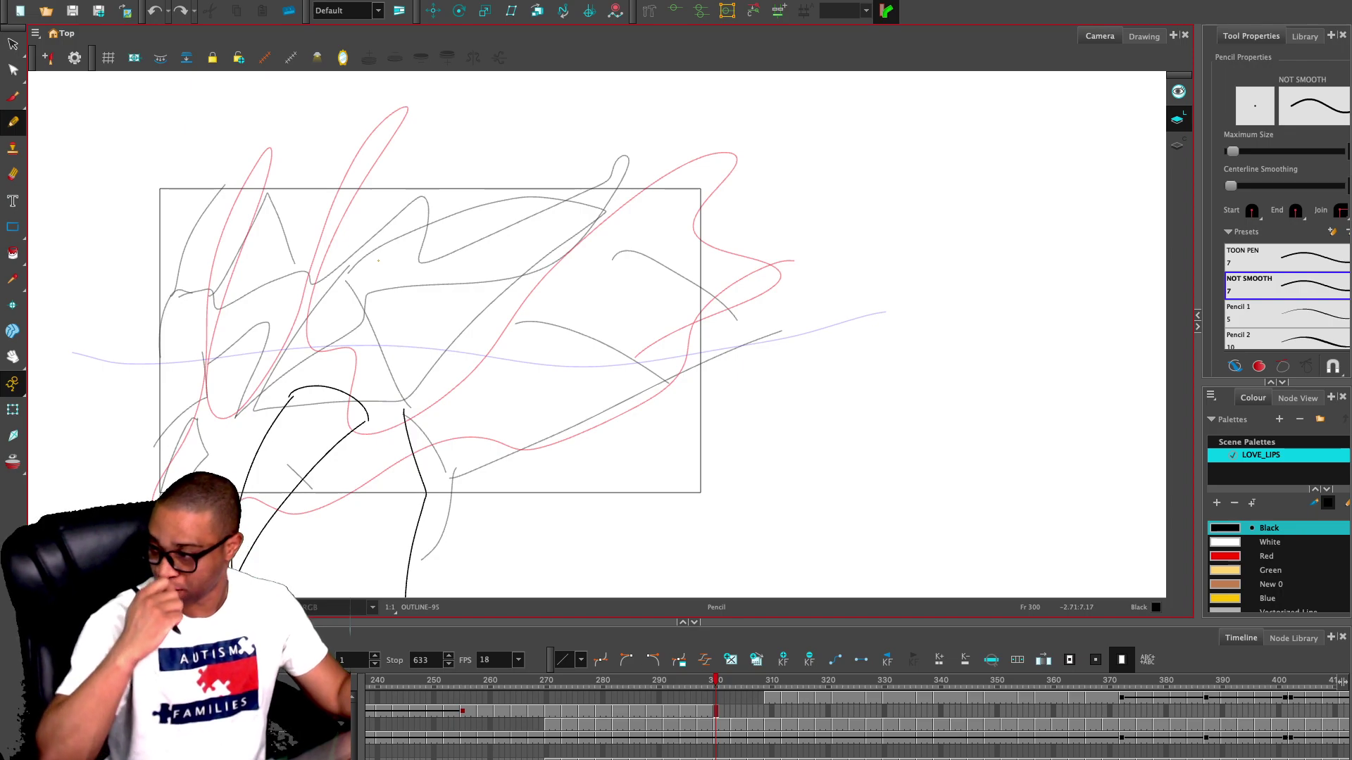
{"action": "mouse_move", "coordinate": [290, 393]}
{"action": "left_mouse_down"}
{"action": "mouse_move", "coordinate": [336, 342]}
{"action": "mouse_move", "coordinate": [419, 313]}
{"action": "mouse_move", "coordinate": [367, 422]}
{"action": "left_mouse_up"}
- Ink the three long curves sweeping from the angular shape up to the right, past the top edge of the camera frame
{"action": "mouse_move", "coordinate": [311, 359]}
{"action": "left_mouse_down"}
{"action": "mouse_move", "coordinate": [438, 135]}
{"action": "mouse_move", "coordinate": [518, 71]}
{"action": "left_mouse_up"}
{"action": "mouse_move", "coordinate": [380, 384]}
{"action": "left_mouse_down"}
{"action": "mouse_move", "coordinate": [518, 305]}
{"action": "mouse_move", "coordinate": [627, 79]}
{"action": "left_mouse_up"}
{"action": "left_click_drag", "start_coordinate": [380, 296], "coordinate": [594, 83]}
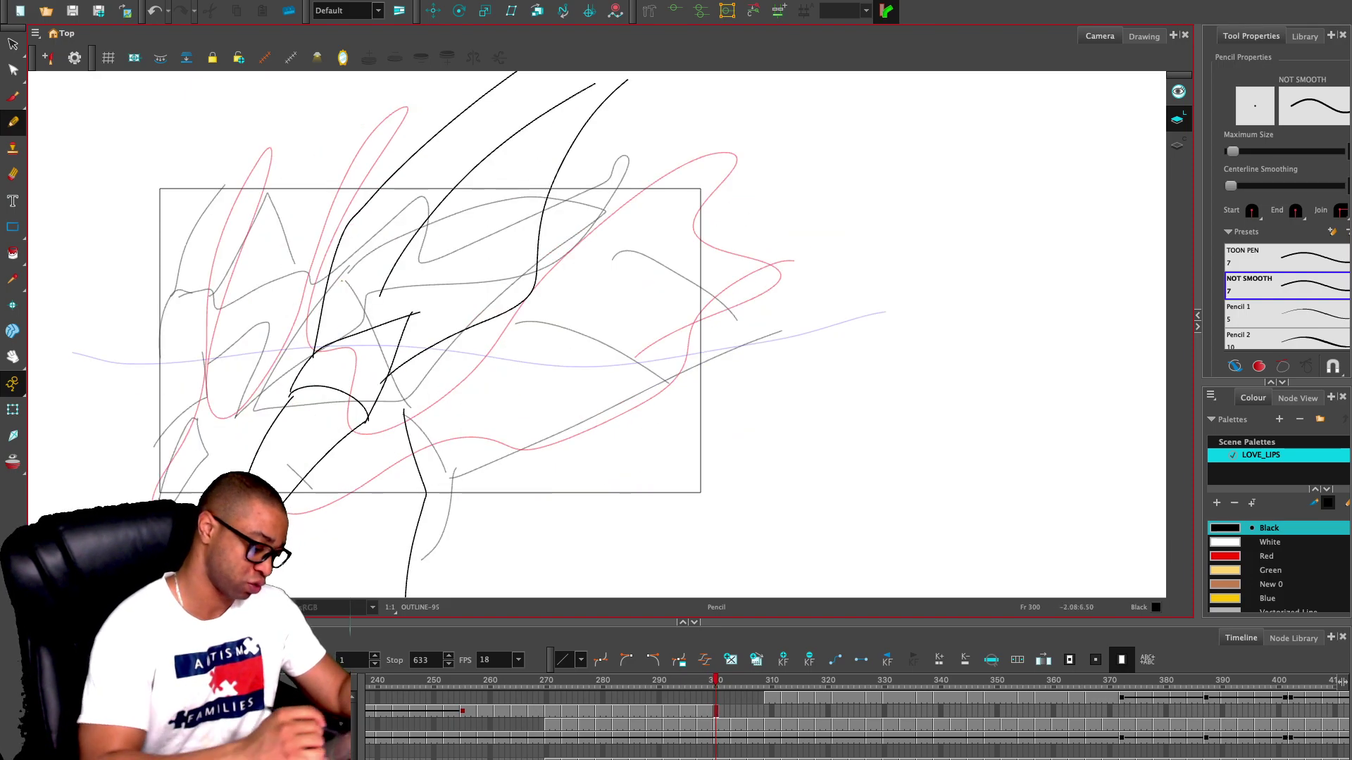
{"action": "mouse_move", "coordinate": [106, 345]}
{"action": "left_mouse_down"}
{"action": "mouse_move", "coordinate": [137, 340]}
{"action": "mouse_move", "coordinate": [292, 213]}
{"action": "left_mouse_up"}
{"action": "mouse_move", "coordinate": [289, 214]}
{"action": "left_mouse_down"}
{"action": "mouse_move", "coordinate": [285, 259]}
{"action": "mouse_move", "coordinate": [153, 462]}
{"action": "left_mouse_up"}
{"action": "key", "text": "ctrl+z"}
{"action": "key", "text": "ctrl+z"}
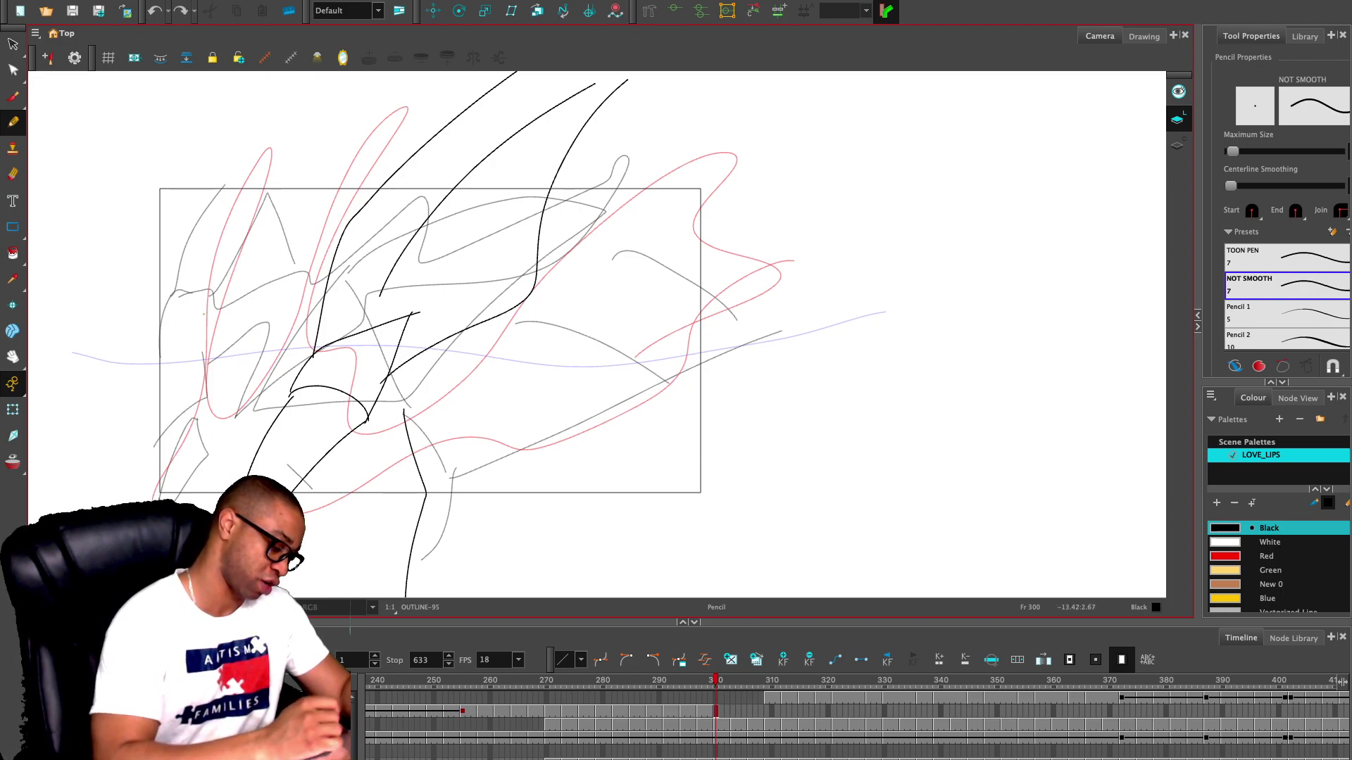
- Ink the narrow arch, slanted contours, tall rounded peak and zigzag strokes along the left side of the frame 300 drawing
{"action": "mouse_move", "coordinate": [149, 479]}
{"action": "left_mouse_down"}
{"action": "mouse_move", "coordinate": [212, 384]}
{"action": "mouse_move", "coordinate": [187, 496]}
{"action": "mouse_move", "coordinate": [221, 320]}
{"action": "mouse_move", "coordinate": [252, 347]}
{"action": "left_mouse_up"}
{"action": "mouse_move", "coordinate": [144, 386]}
{"action": "left_mouse_down"}
{"action": "mouse_move", "coordinate": [171, 312]}
{"action": "mouse_move", "coordinate": [269, 162]}
{"action": "left_mouse_up"}
{"action": "left_click_drag", "start_coordinate": [270, 162], "coordinate": [282, 331]}
{"action": "key", "text": "ctrl+z"}
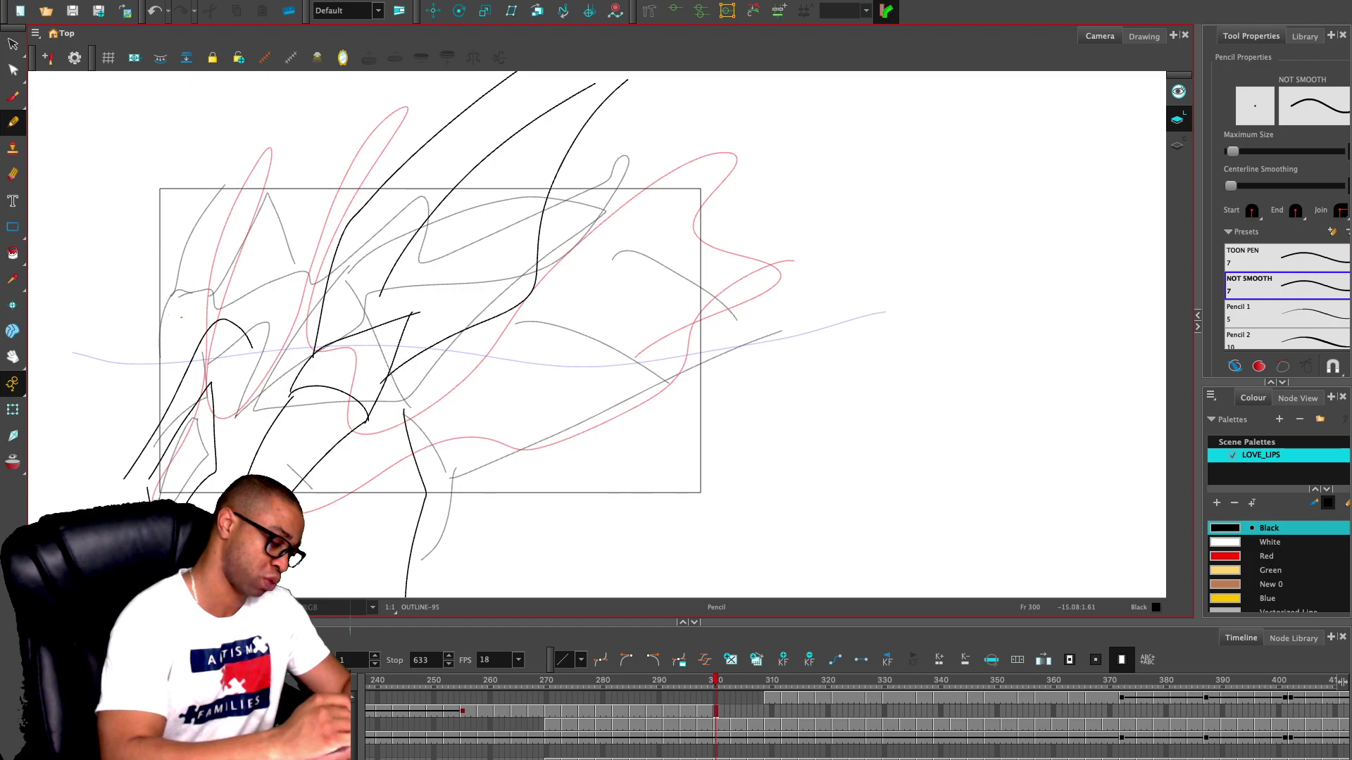
{"action": "left_click_drag", "start_coordinate": [126, 363], "coordinate": [204, 232]}
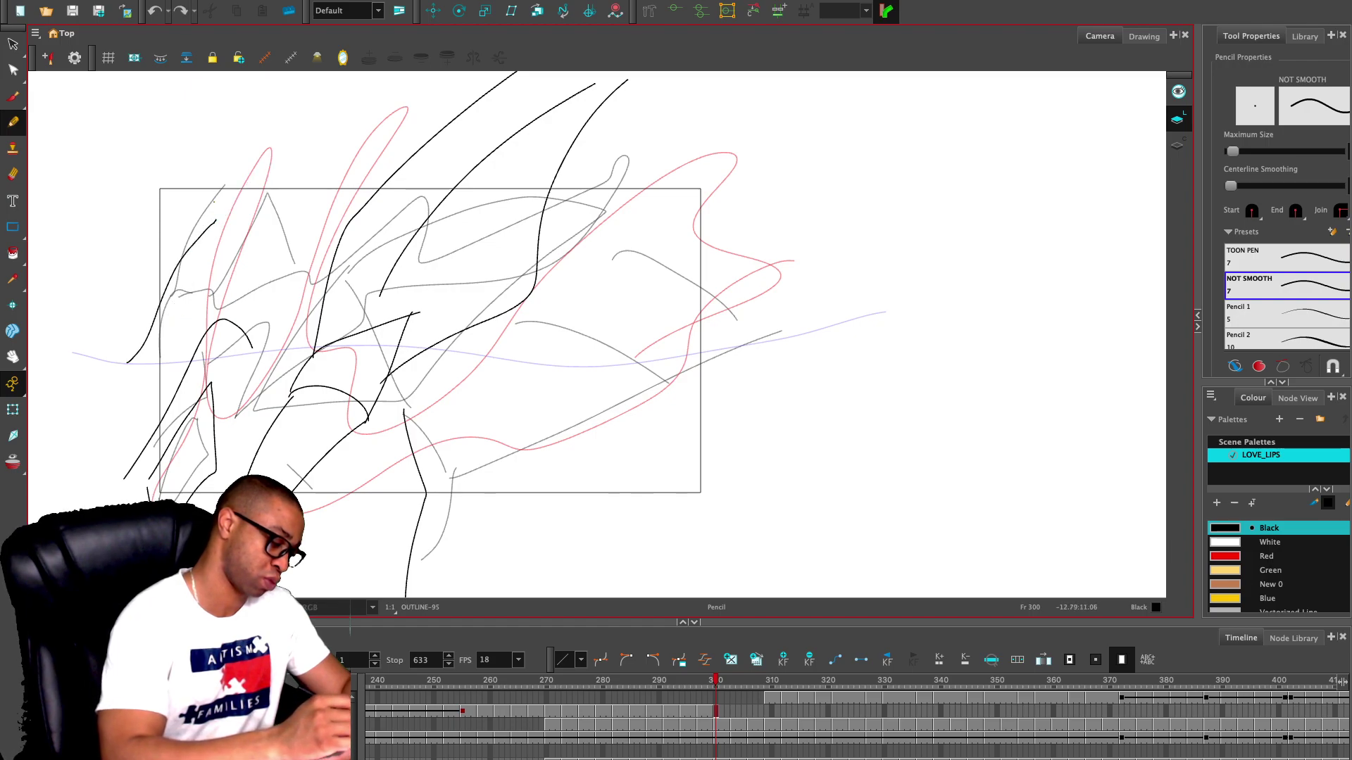
{"action": "mouse_move", "coordinate": [221, 185]}
{"action": "left_mouse_down"}
{"action": "mouse_move", "coordinate": [160, 334]}
{"action": "mouse_move", "coordinate": [334, 253]}
{"action": "mouse_move", "coordinate": [348, 110]}
{"action": "mouse_move", "coordinate": [199, 184]}
{"action": "left_mouse_up"}
{"action": "left_click_drag", "start_coordinate": [308, 276], "coordinate": [261, 411]}
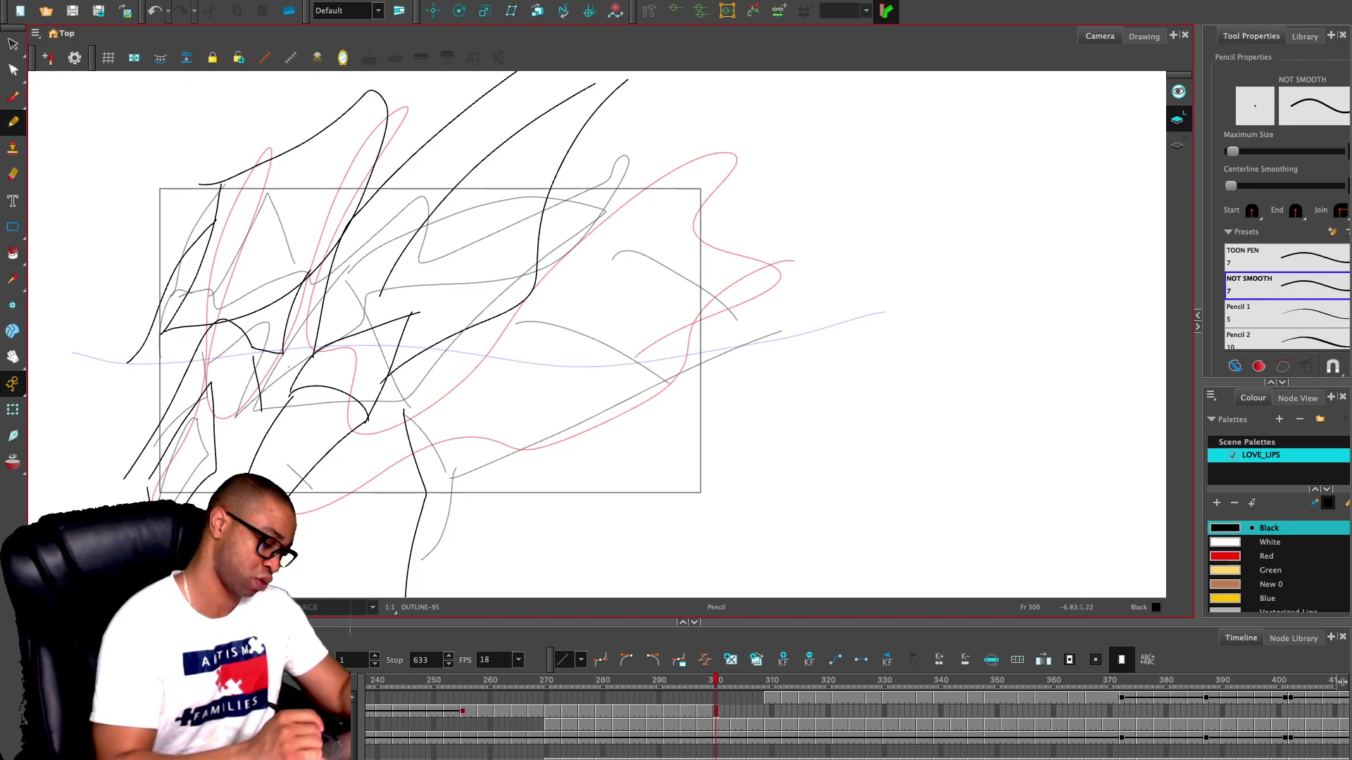
- Ink the neck's two long parallel curves extending right, with short crease strokes between them and curved arcs along the back
{"action": "mouse_move", "coordinate": [411, 459]}
{"action": "left_mouse_down"}
{"action": "mouse_move", "coordinate": [451, 419]}
{"action": "mouse_move", "coordinate": [809, 238]}
{"action": "left_mouse_up"}
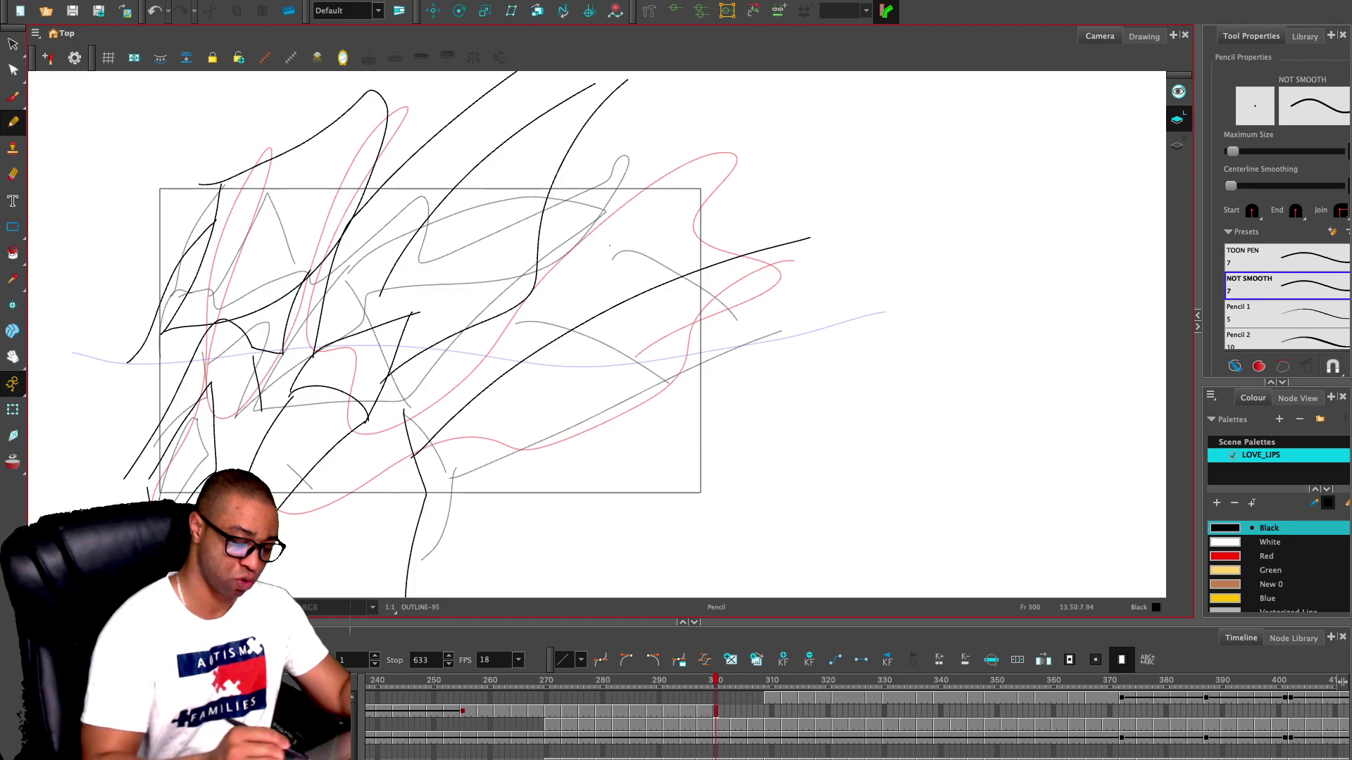
{"action": "left_click_drag", "start_coordinate": [425, 492], "coordinate": [847, 289]}
{"action": "left_click_drag", "start_coordinate": [482, 399], "coordinate": [492, 415]}
{"action": "left_click_drag", "start_coordinate": [560, 345], "coordinate": [576, 346]}
{"action": "left_click_drag", "start_coordinate": [659, 295], "coordinate": [684, 338]}
{"action": "left_click_drag", "start_coordinate": [541, 198], "coordinate": [632, 287]}
{"action": "mouse_move", "coordinate": [588, 149]}
{"action": "left_mouse_down"}
{"action": "mouse_move", "coordinate": [672, 212]}
{"action": "mouse_move", "coordinate": [698, 260]}
{"action": "left_mouse_up"}
{"action": "left_click_drag", "start_coordinate": [442, 348], "coordinate": [479, 383]}
- Extend the frame 300 drawing's exposure through frame 302 and move to frame 303
{"action": "key", "text": "period"}
{"action": "key", "text": "comma"}
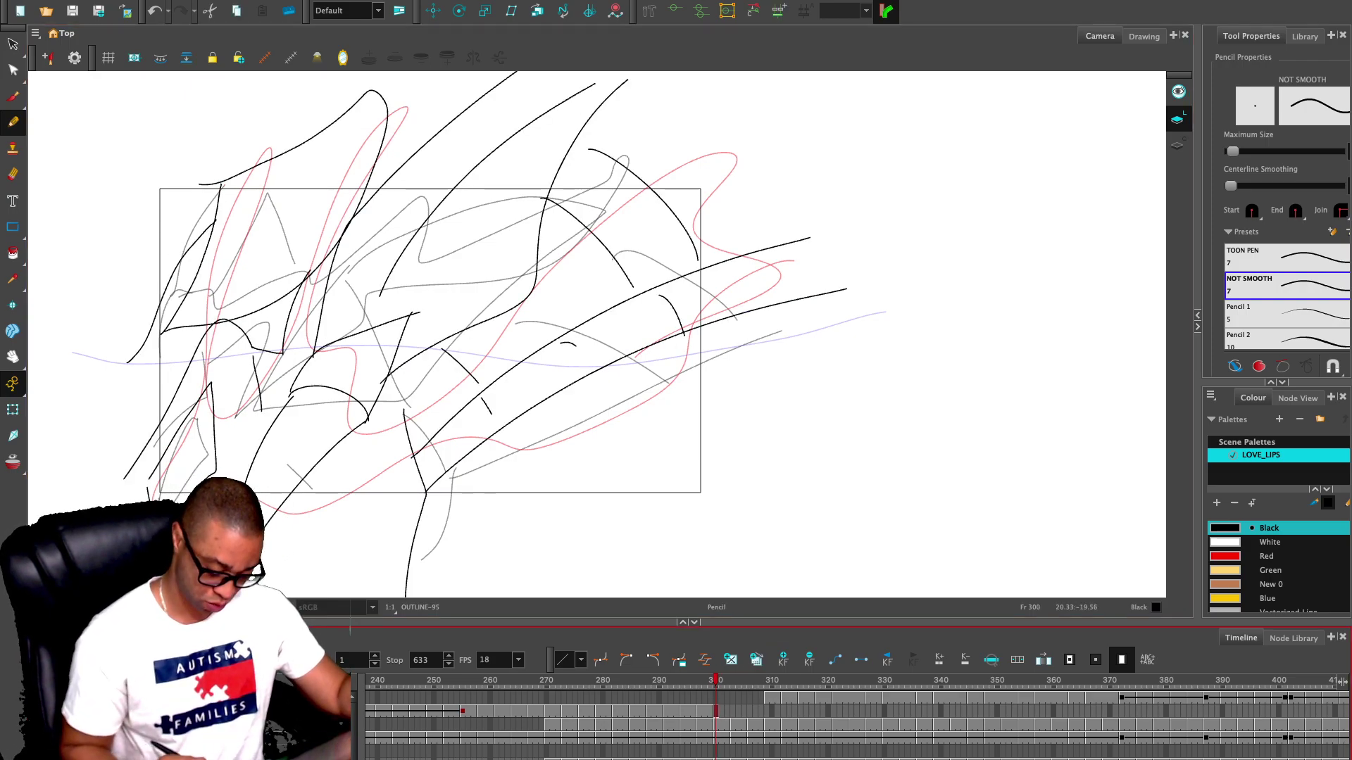
{"action": "key", "text": "period"}
{"action": "key", "text": "period"}
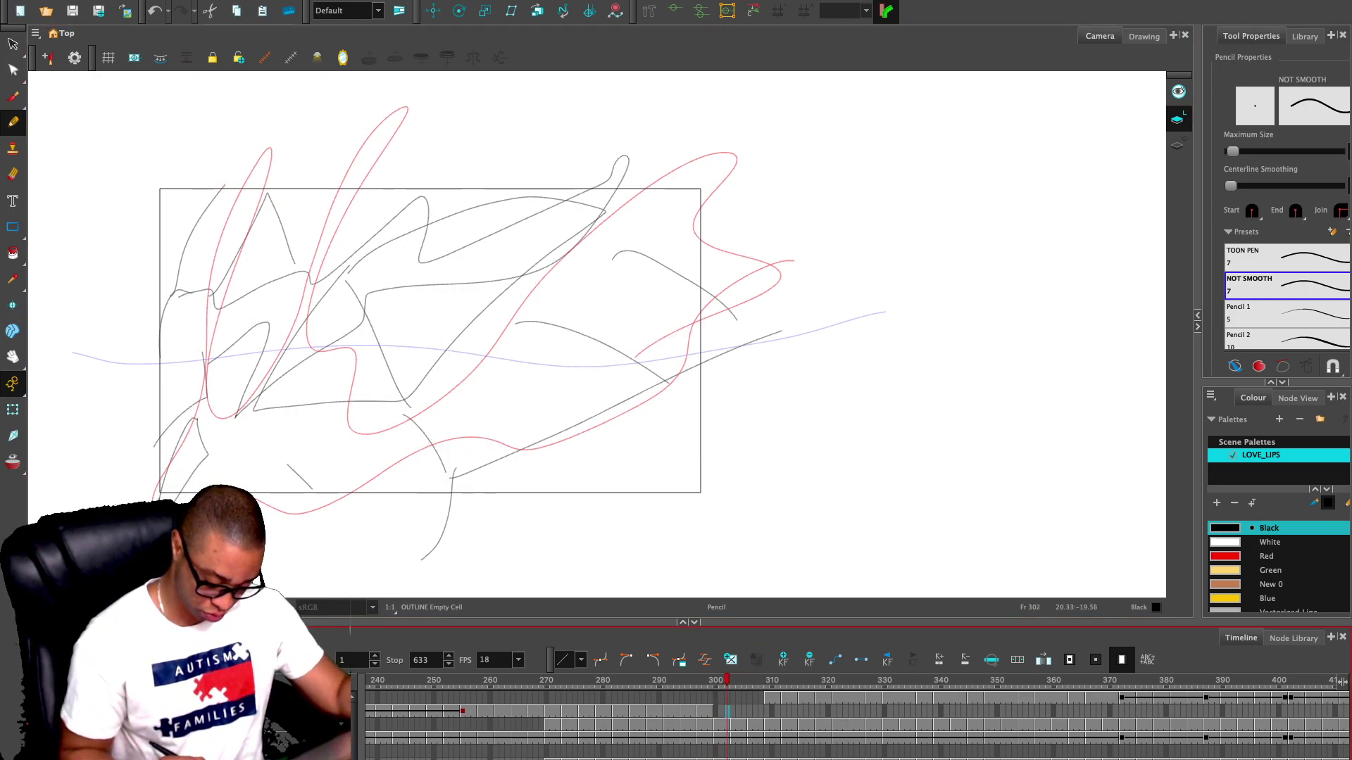
{"action": "key", "text": "F5"}
{"action": "key", "text": "comma"}
{"action": "key", "text": "comma"}
{"action": "left_click", "coordinate": [779, 565]}
{"action": "key", "text": "period"}
{"action": "key", "text": "period"}
{"action": "key", "text": "period"}
- Ink frame 303's large contours: the curved left edge, the long diagonal on the right, and two tall peaked curves between them
{"action": "mouse_move", "coordinate": [227, 187]}
{"action": "left_mouse_down"}
{"action": "mouse_move", "coordinate": [145, 286]}
{"action": "mouse_move", "coordinate": [78, 450]}
{"action": "left_mouse_up"}
{"action": "left_click_drag", "start_coordinate": [716, 269], "coordinate": [497, 597]}
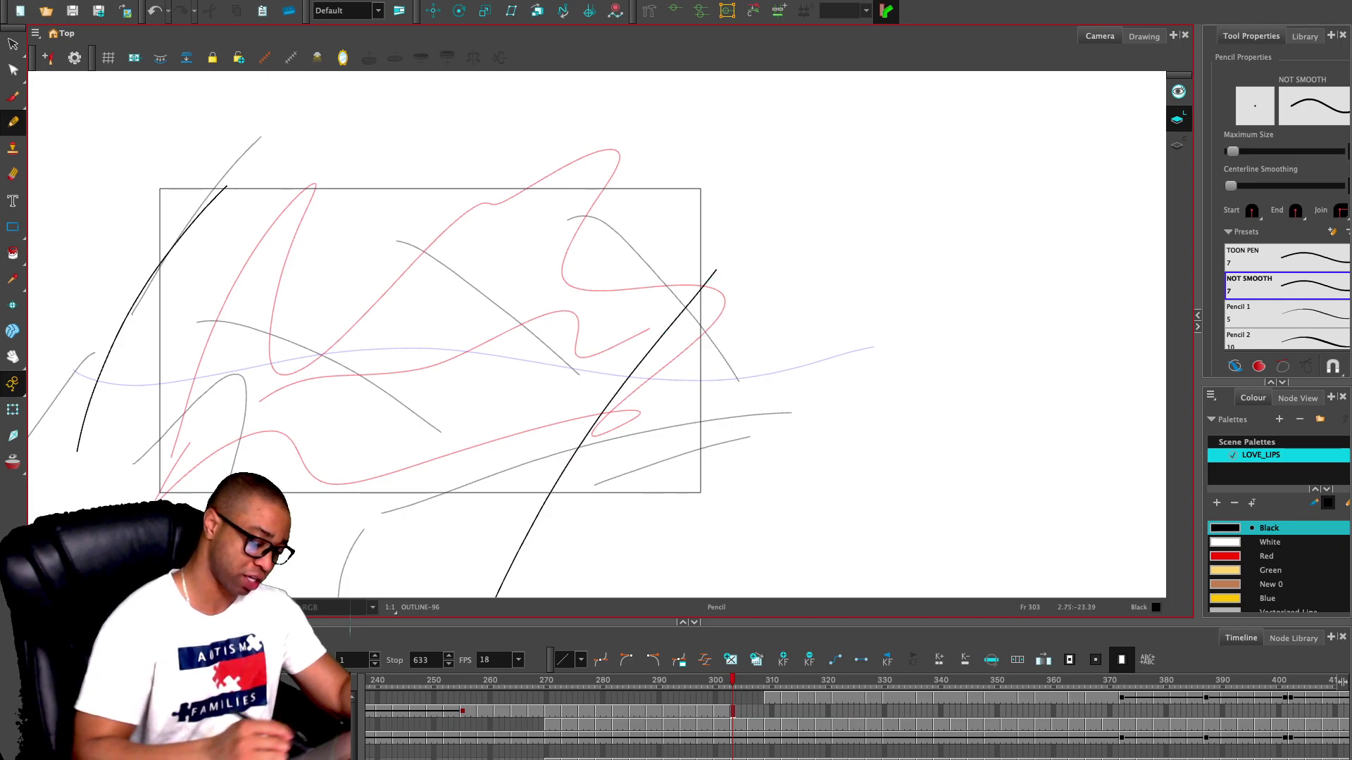
{"action": "left_click_drag", "start_coordinate": [323, 200], "coordinate": [104, 402]}
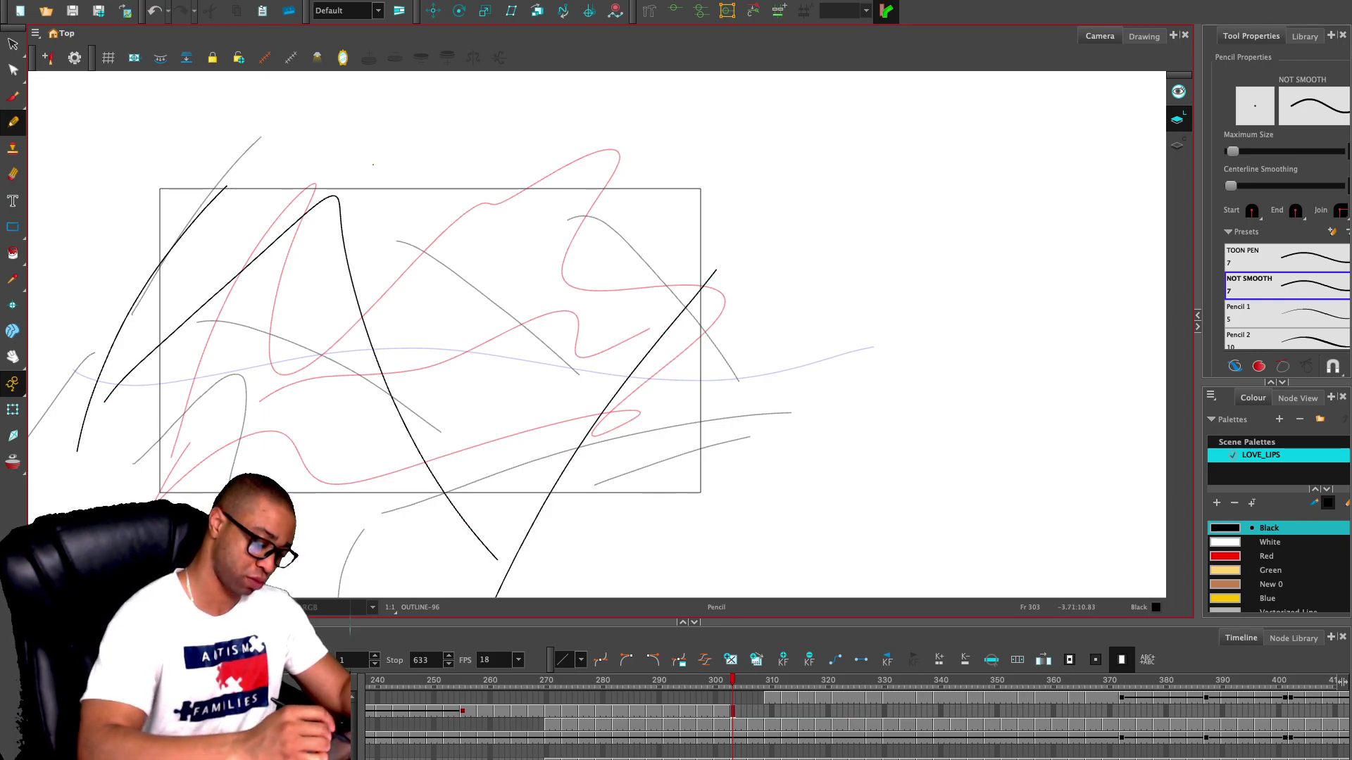
{"action": "mouse_move", "coordinate": [133, 240]}
{"action": "left_mouse_down"}
{"action": "mouse_move", "coordinate": [448, 120]}
{"action": "mouse_move", "coordinate": [592, 449]}
{"action": "left_mouse_up"}
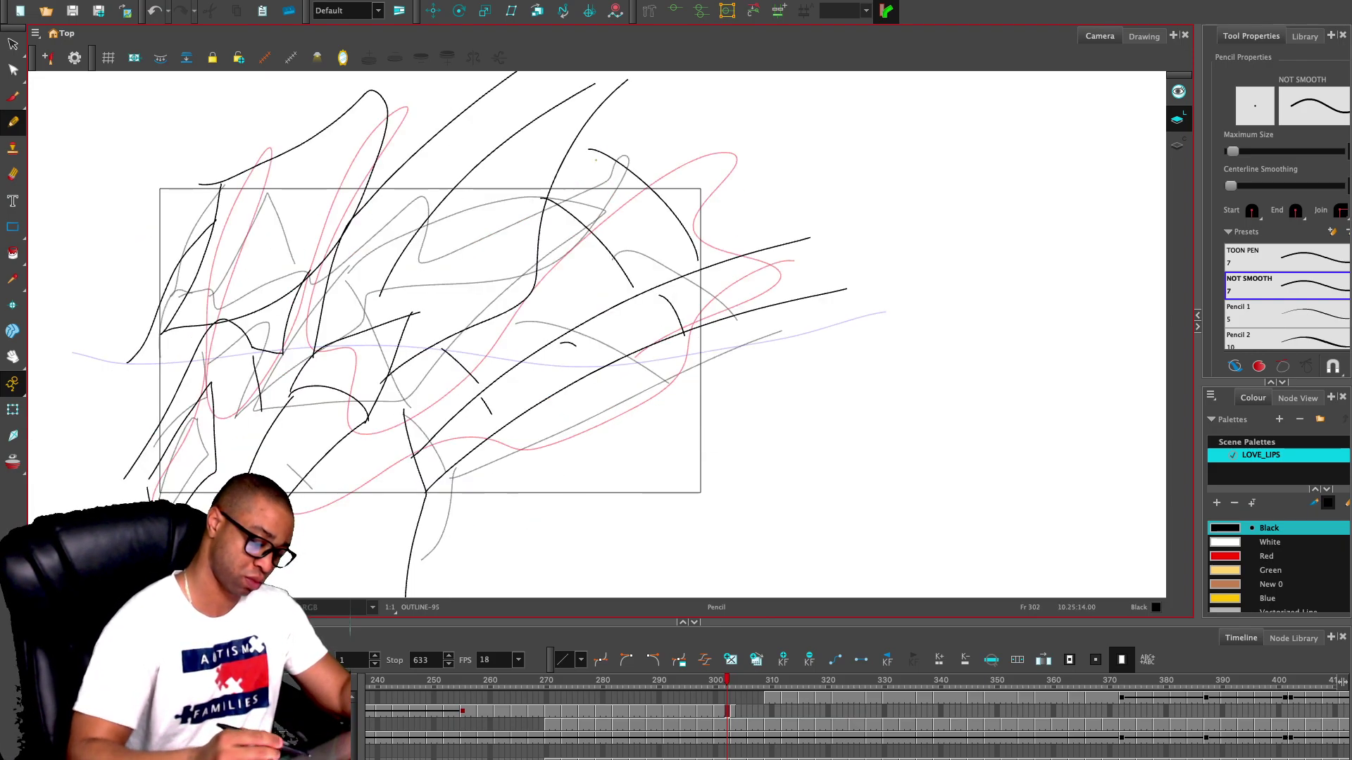
- On the frame 302 drawing, replace the three curved strokes above the neck with angular spine plates
{"action": "key", "text": "alt+s"}
{"action": "left_click_drag", "start_coordinate": [445, 378], "coordinate": [681, 209]}
{"action": "key", "text": "Delete"}
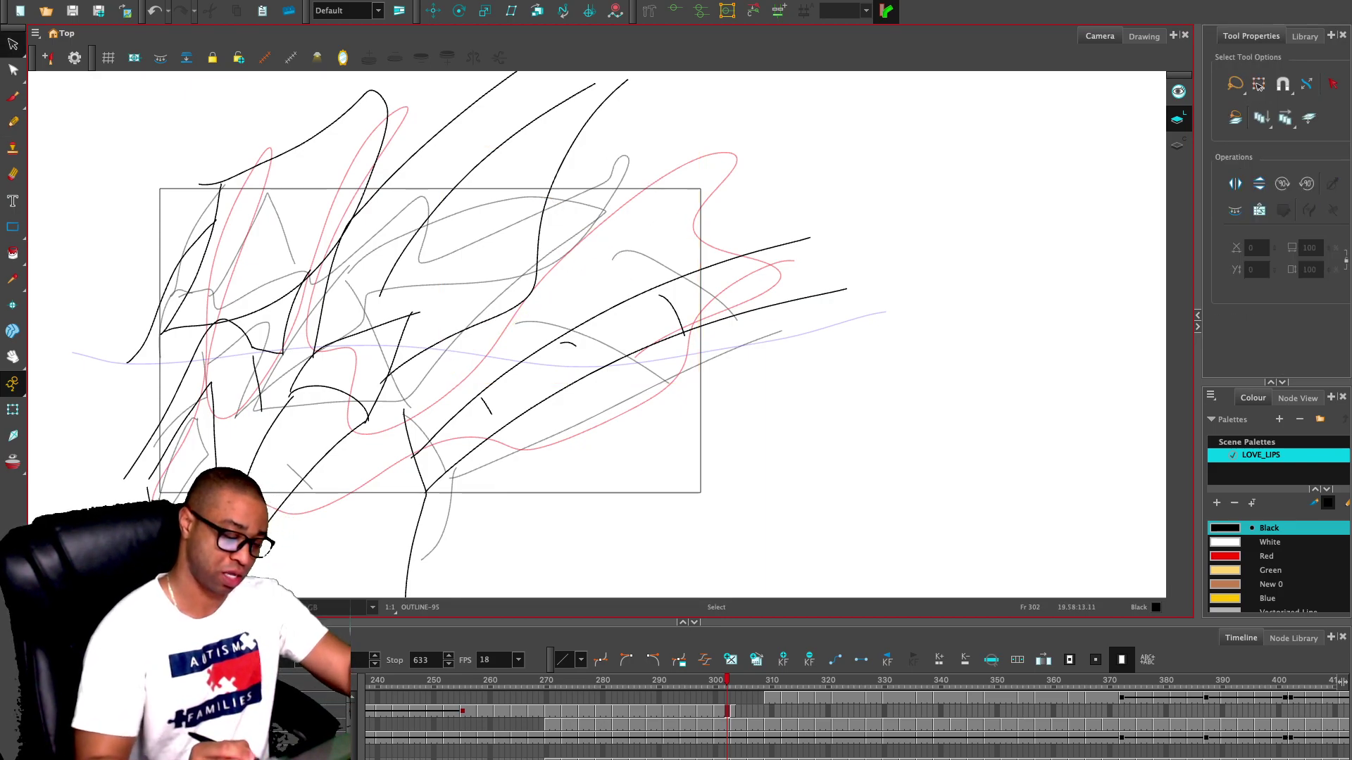
{"action": "key", "text": "alt+slash"}
{"action": "mouse_move", "coordinate": [551, 169]}
{"action": "left_mouse_down"}
{"action": "mouse_move", "coordinate": [681, 250]}
{"action": "mouse_move", "coordinate": [676, 278]}
{"action": "left_mouse_up"}
{"action": "left_click_drag", "start_coordinate": [500, 312], "coordinate": [546, 318]}
{"action": "key", "text": "ctrl+z"}
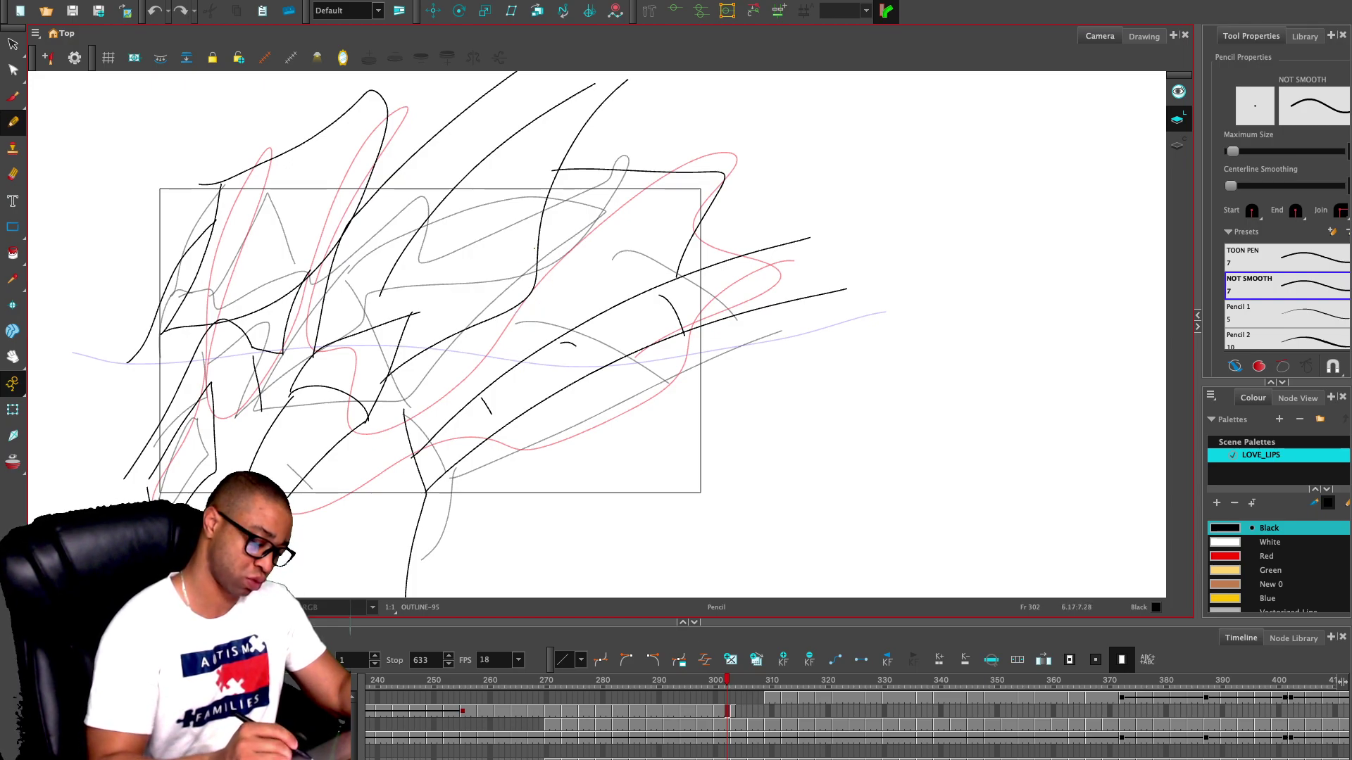
{"action": "left_click_drag", "start_coordinate": [532, 354], "coordinate": [542, 248]}
{"action": "left_click_drag", "start_coordinate": [437, 345], "coordinate": [429, 422]}
- On the frame 299 drawing, delete the short curved strokes above the neck behind the head
{"action": "key", "text": "comma"}
{"action": "key", "text": "comma"}
{"action": "key", "text": "comma"}
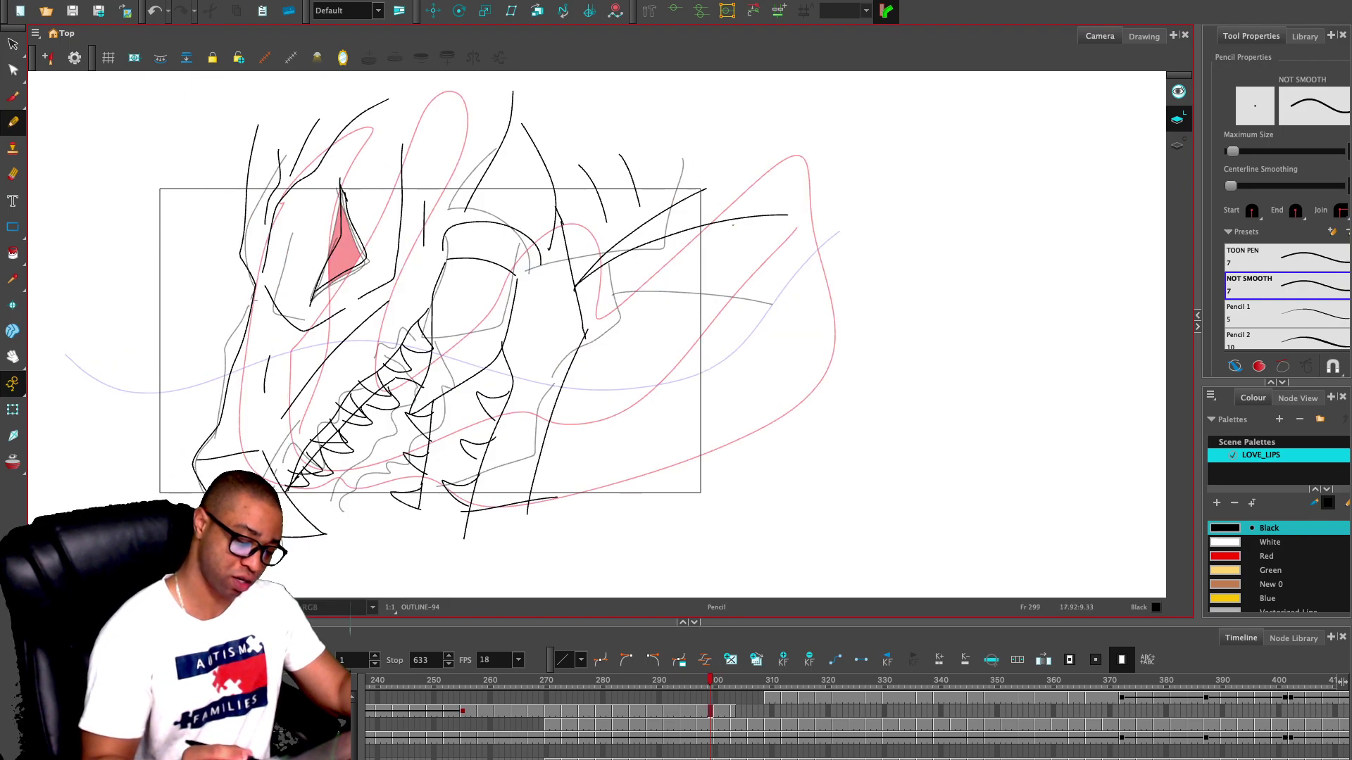
{"action": "key", "text": "alt+s"}
{"action": "left_click_drag", "start_coordinate": [602, 201], "coordinate": [637, 176]}
{"action": "key", "text": "Delete"}
{"action": "left_click", "coordinate": [653, 217]}
- On the frame 296 drawing, replace the curved strokes on the upper neck with two angular spine plates
{"action": "key", "text": "alt+/"}
{"action": "key", "text": "comma"}
{"action": "key", "text": "comma"}
{"action": "key", "text": "comma"}
{"action": "key", "text": "alt+s"}
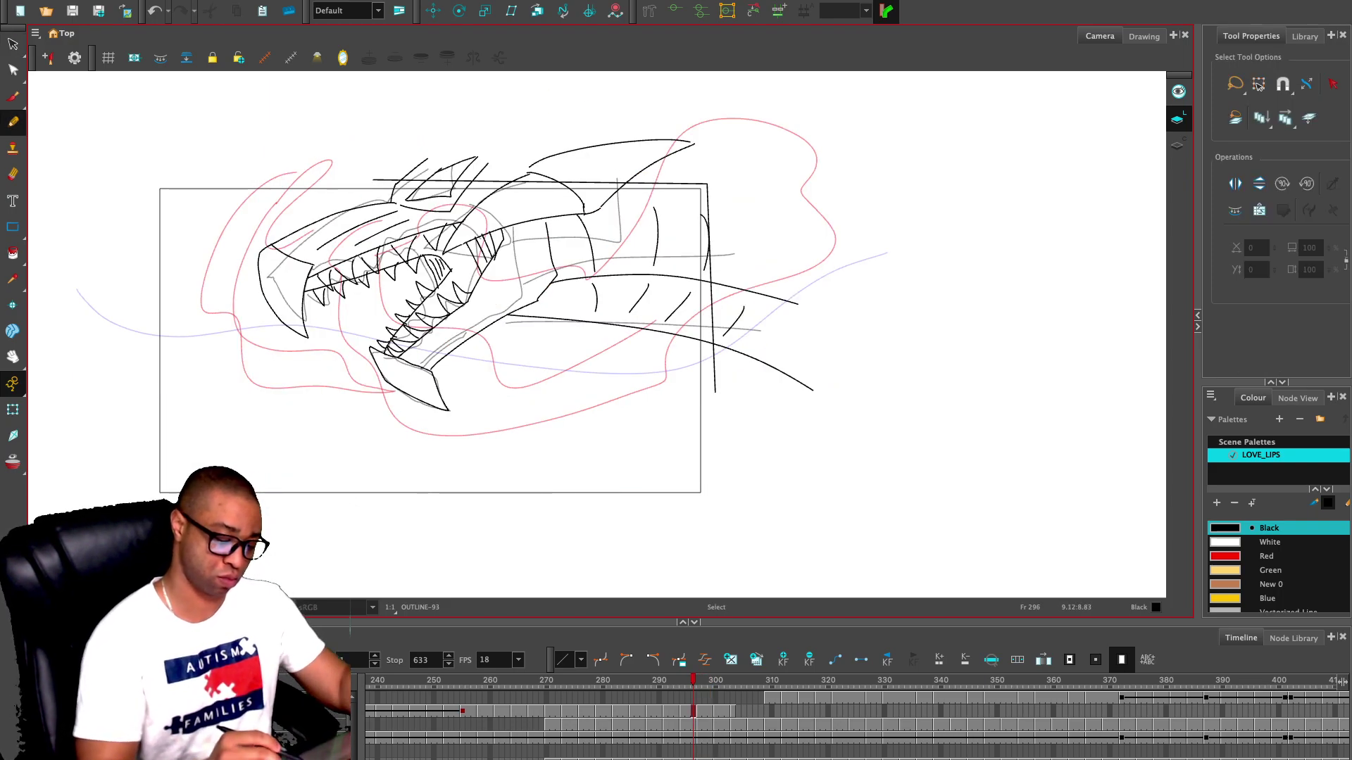
{"action": "key", "text": "alt+/"}
{"action": "mouse_move", "coordinate": [593, 208]}
{"action": "left_mouse_down"}
{"action": "mouse_move", "coordinate": [621, 240]}
{"action": "mouse_move", "coordinate": [601, 276]}
{"action": "mouse_move", "coordinate": [696, 243]}
{"action": "left_mouse_up"}
{"action": "left_click_drag", "start_coordinate": [667, 171], "coordinate": [697, 243]}
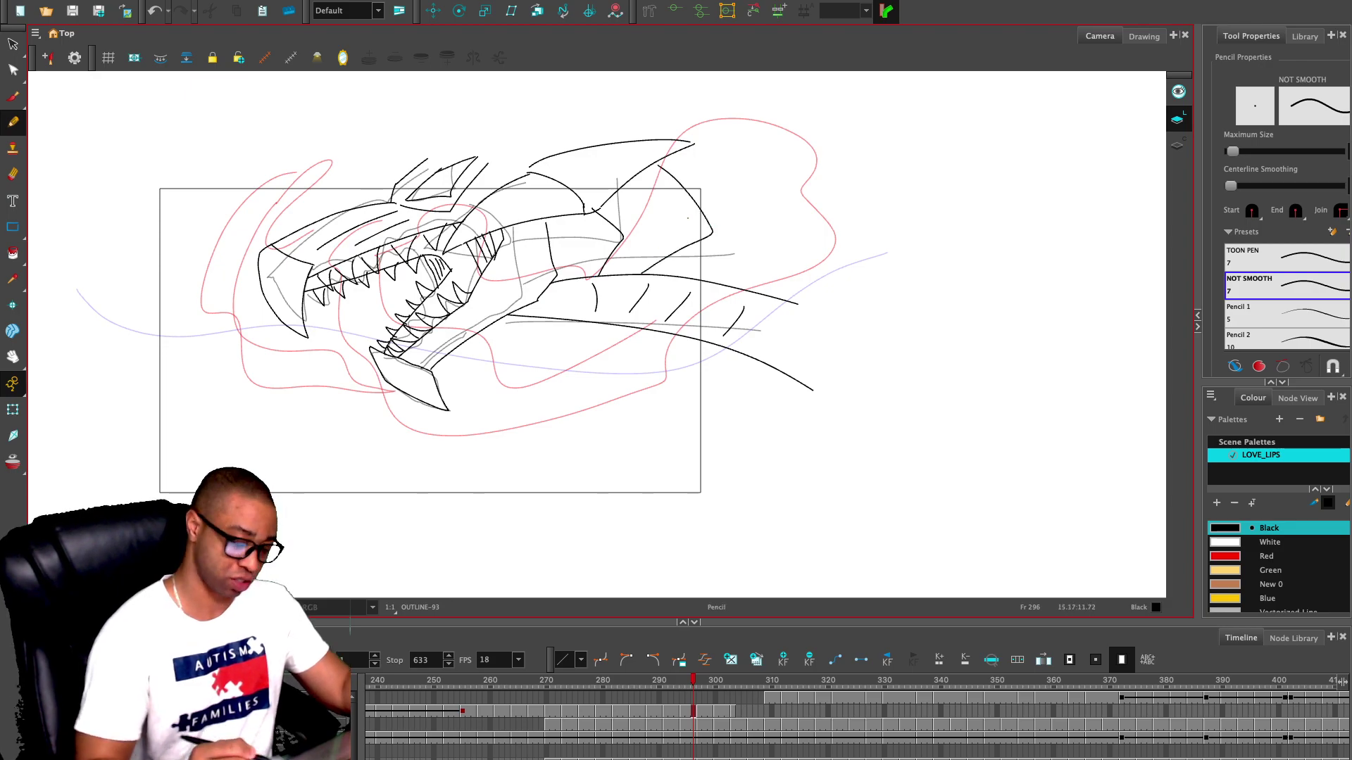
- Flip forward through the inked drawings from frame 296 to frame 303 to check the spine plates in sequence
{"action": "key", "text": "period"}
{"action": "key", "text": "period"}
{"action": "key", "text": "period"}
{"action": "key", "text": "period"}
{"action": "key", "text": "period"}
{"action": "key", "text": "period"}
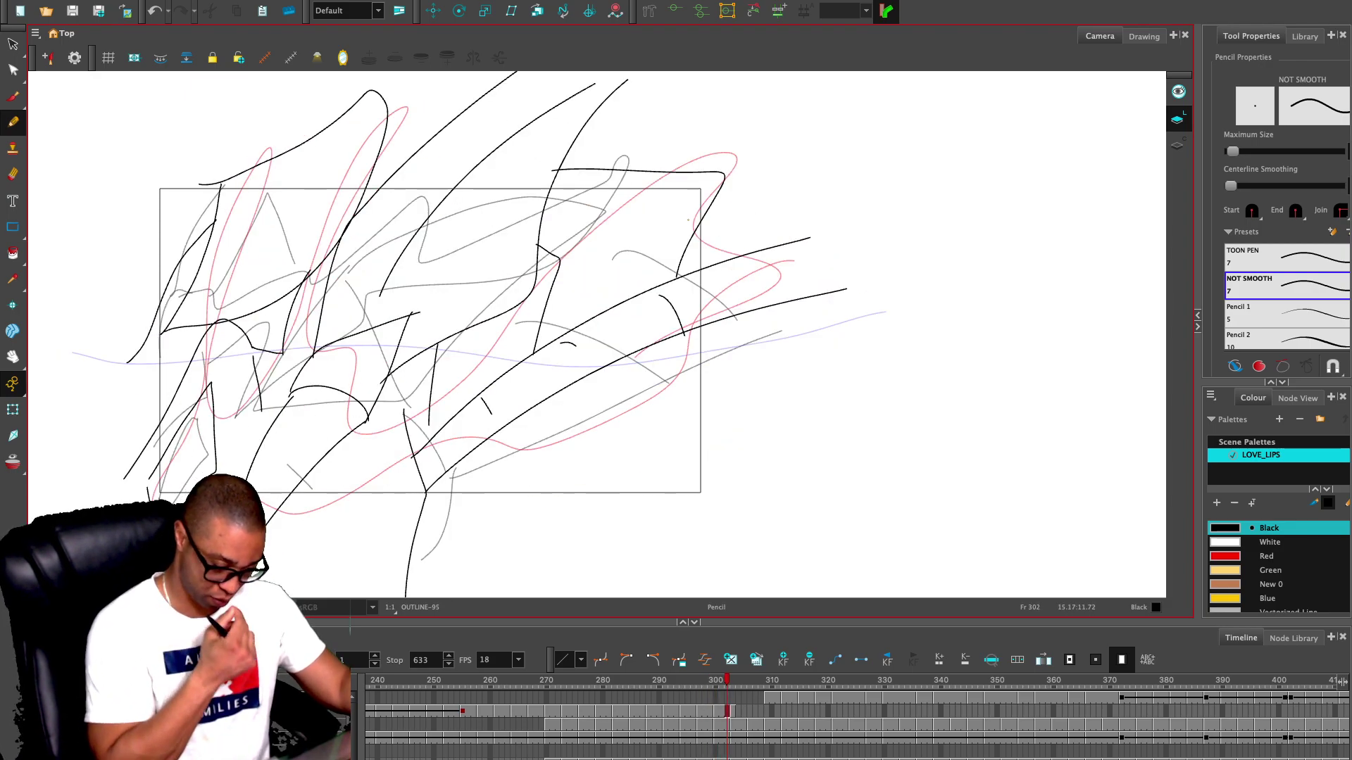
{"action": "key", "text": "period"}
{"action": "key", "text": "period"}
{"action": "key", "text": "period"}
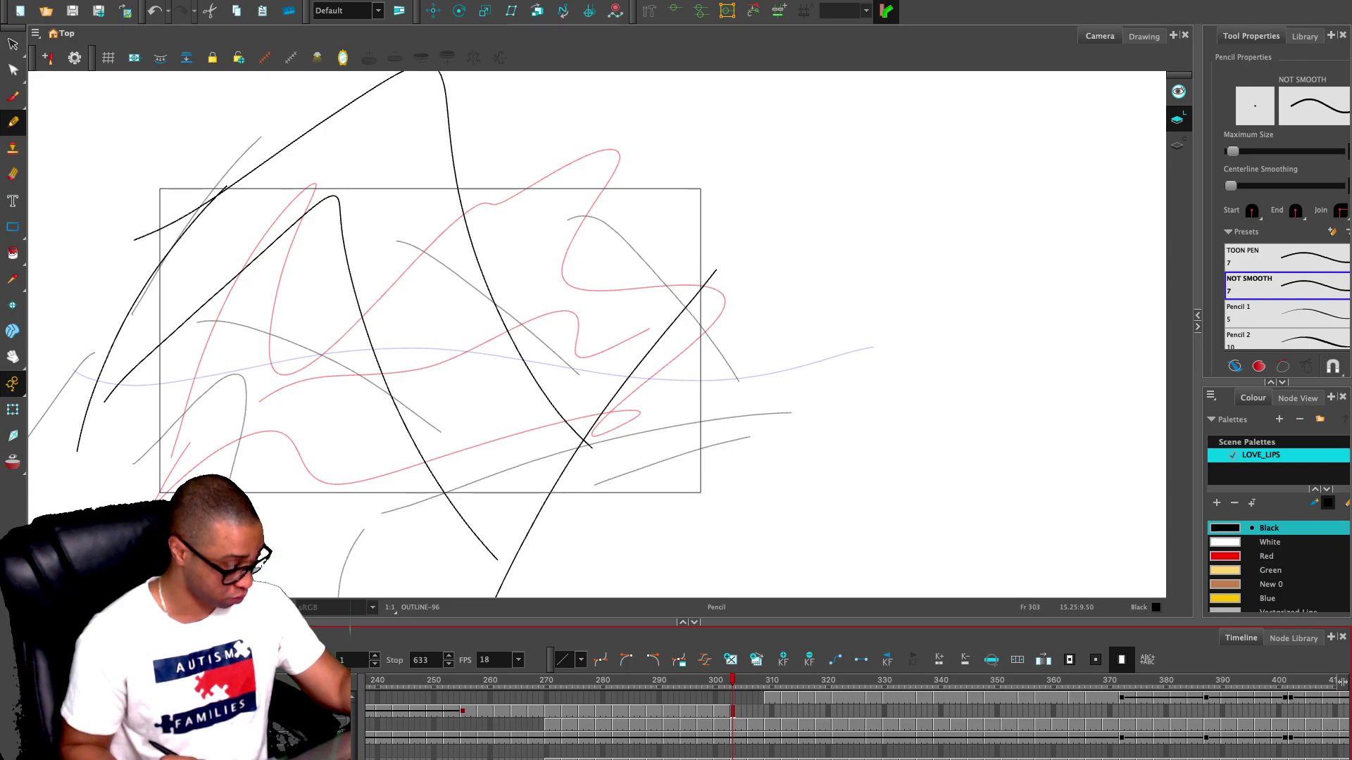
- Extend the frame 303 drawing's exposure through frame 305 and move to the empty OUTLINE cell at frame 306
{"action": "key", "text": "comma"}
{"action": "key", "text": "comma"}
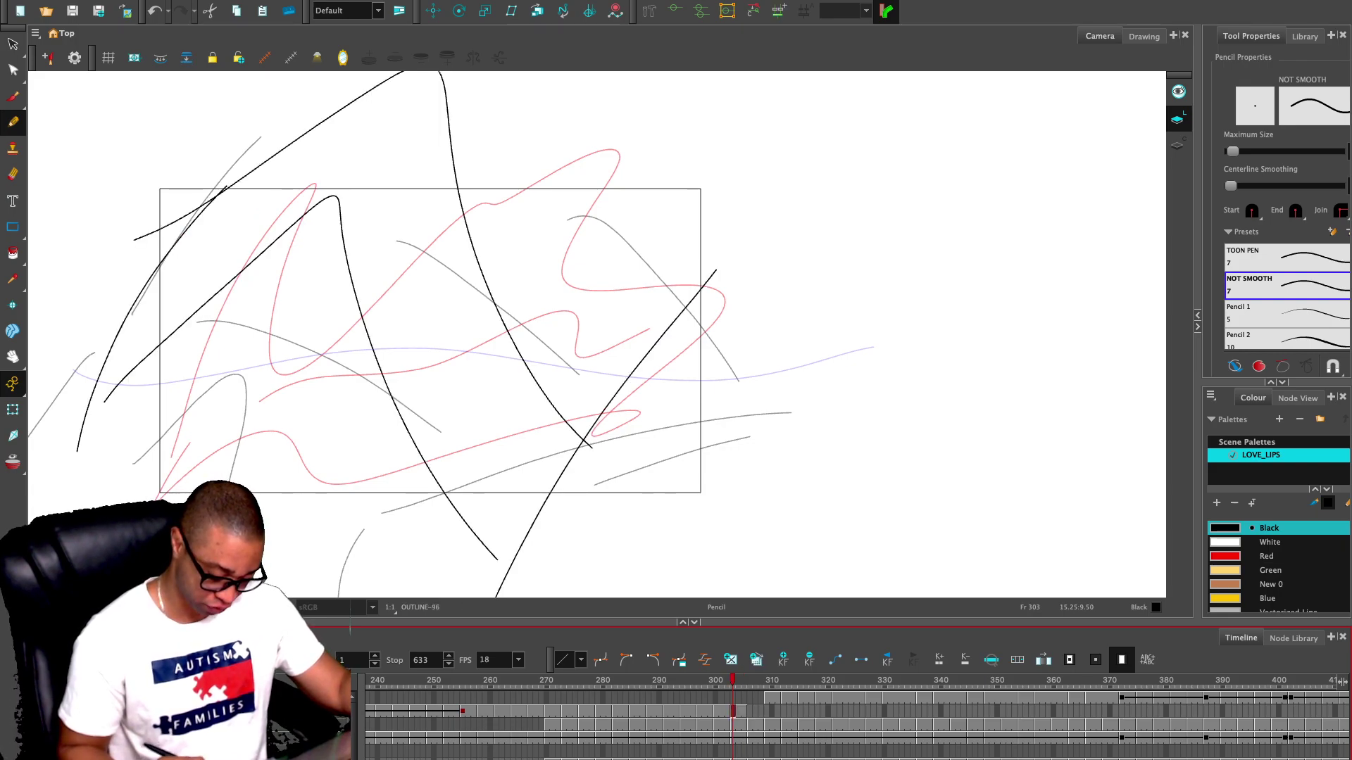
{"action": "key", "text": "2"}
{"action": "key", "text": "period"}
{"action": "key", "text": "period"}
{"action": "key", "text": "period"}
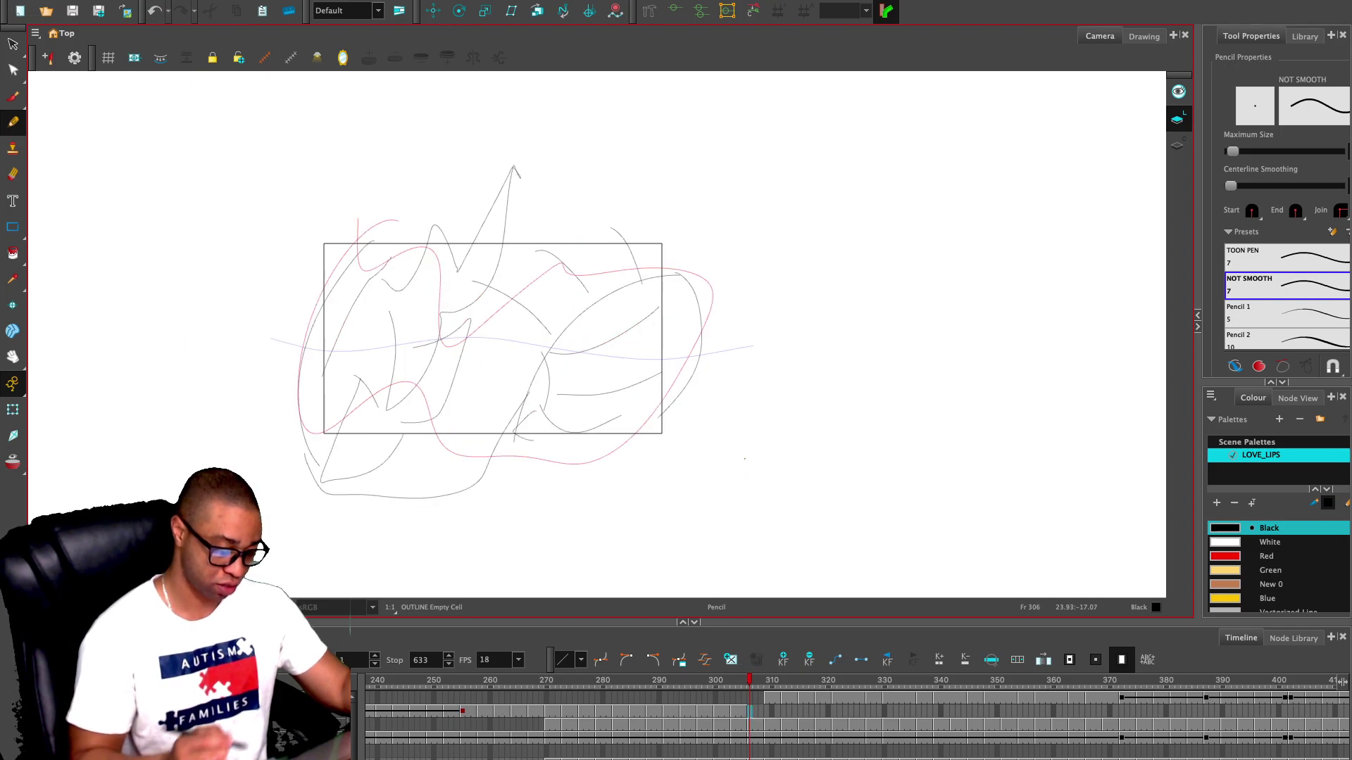
{"action": "key", "text": "1"}
{"action": "key", "text": "1"}
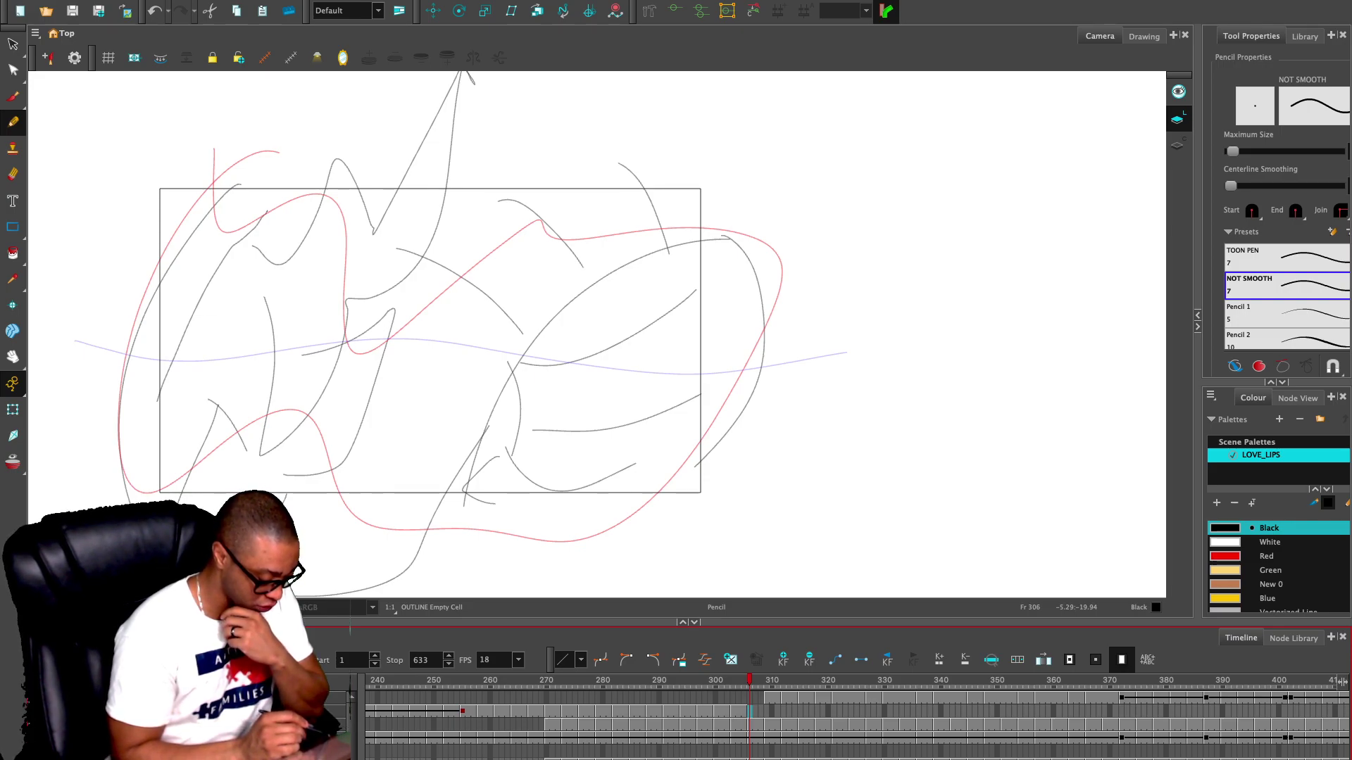
- Check the rough drawing at frame 306, and move to the empty OUTLINE cell at frame 308
{"action": "key", "text": "alt+o"}
{"action": "key", "text": "alt+o"}
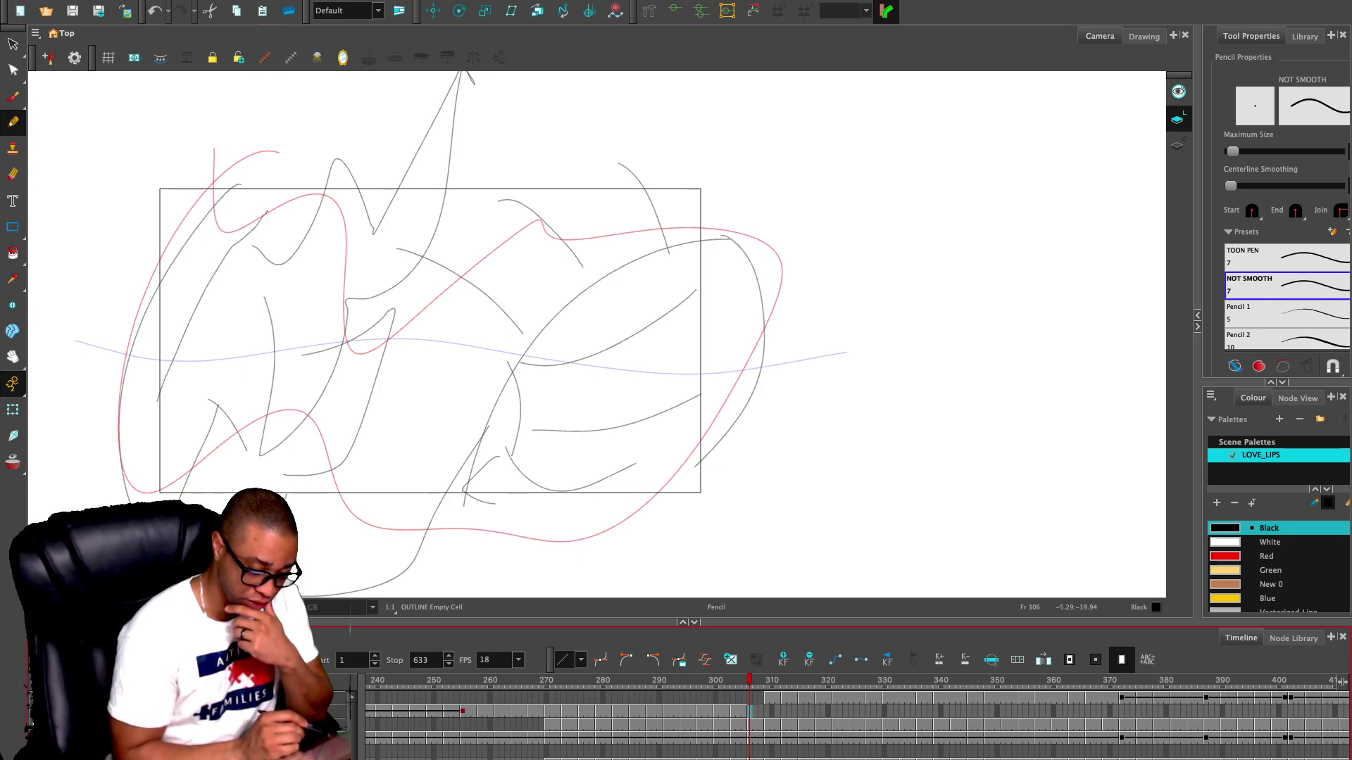
{"action": "left_click", "coordinate": [749, 738]}
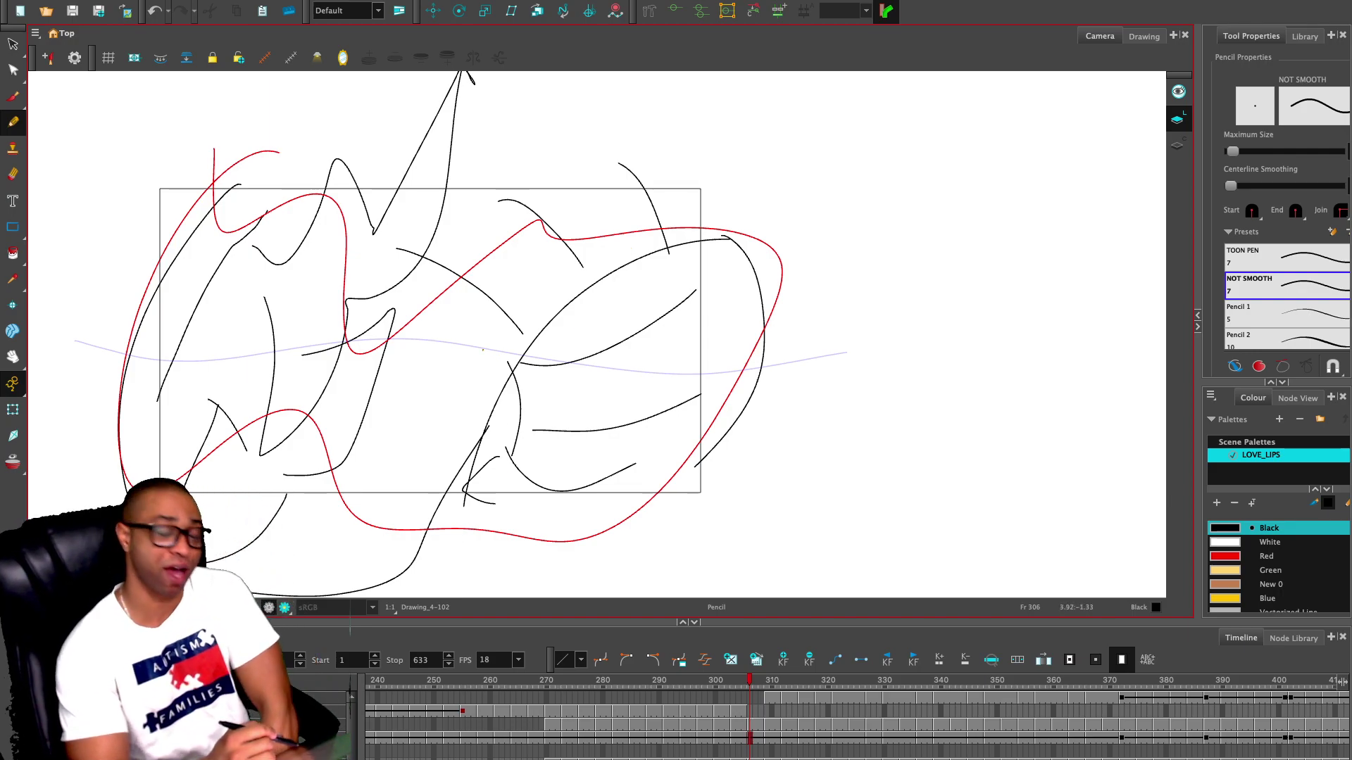
{"action": "left_click", "coordinate": [754, 711]}
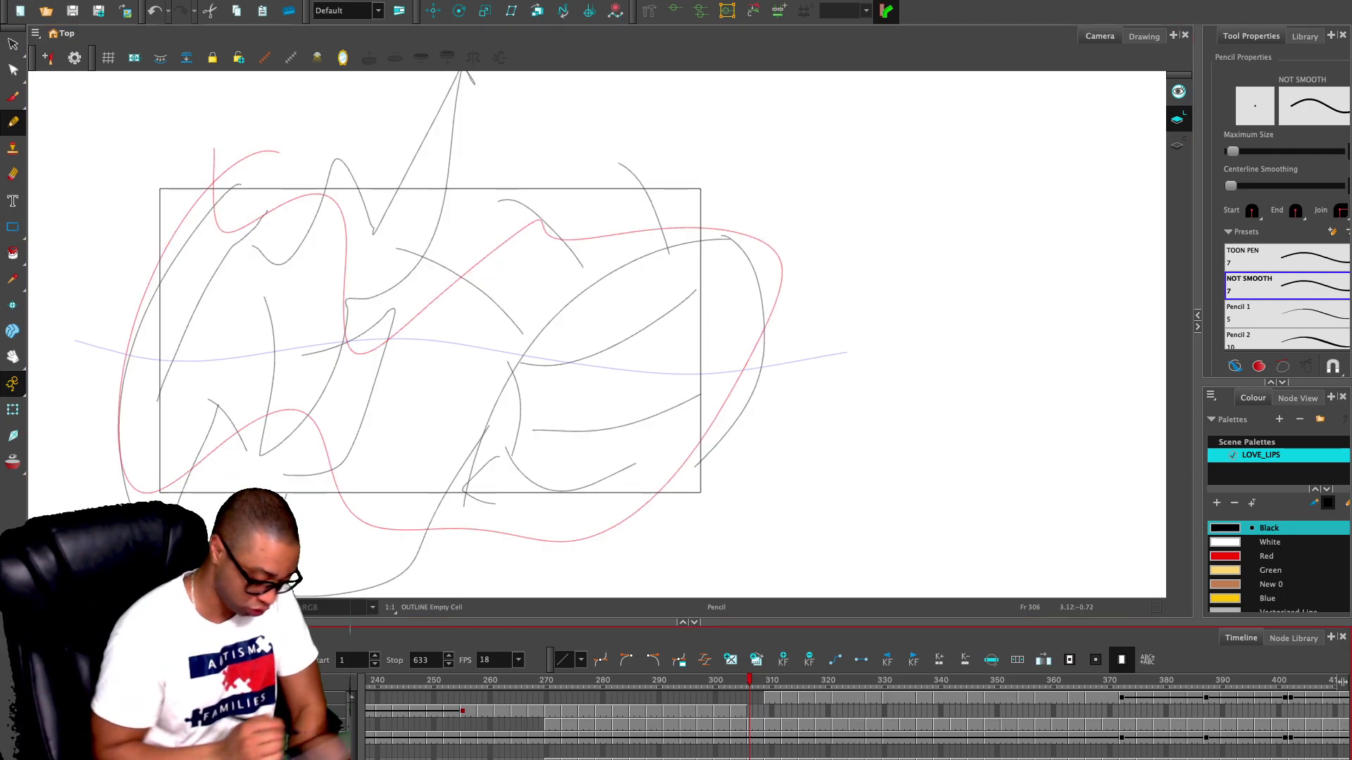
{"action": "left_click", "coordinate": [760, 711]}
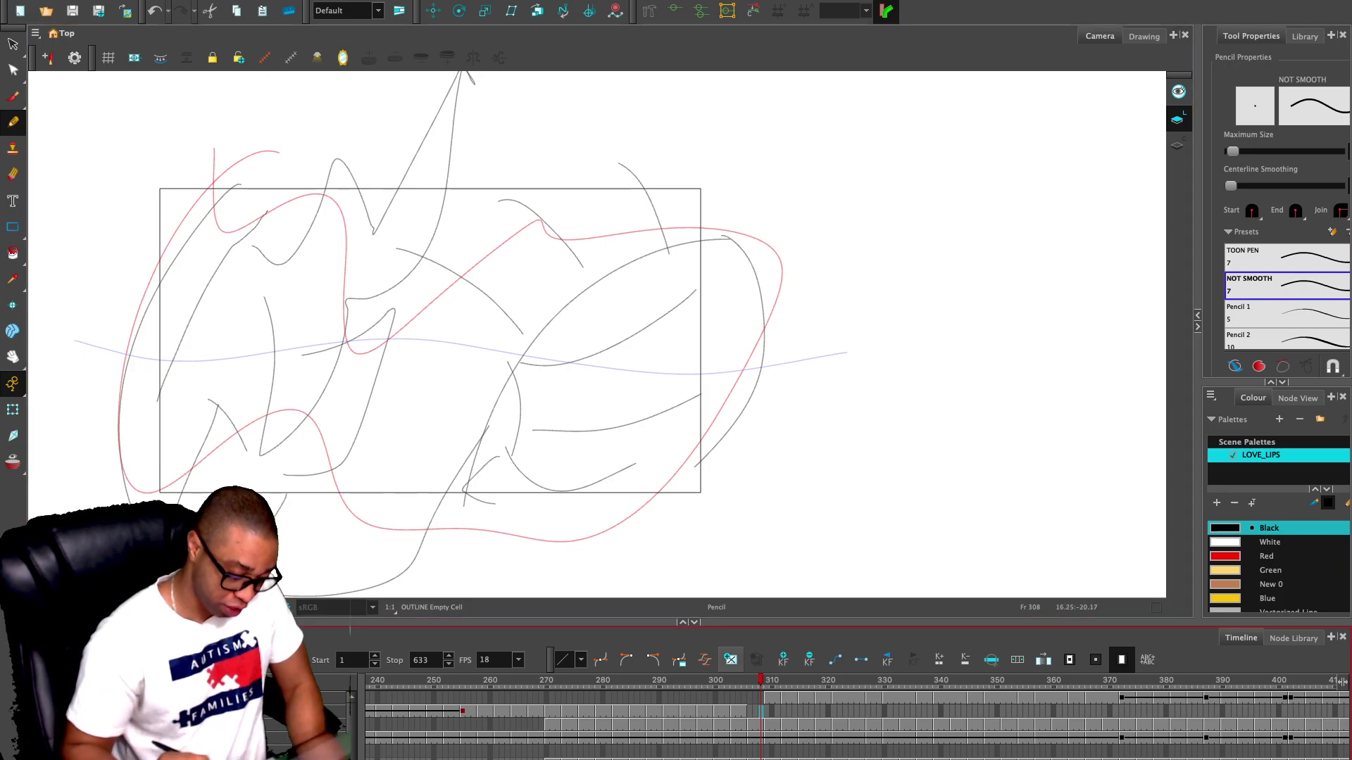
- Ink frame 308's large curved neck edge on the right with its two inner contour lines, plus the arc and pointed shapes beside it
{"action": "mouse_move", "coordinate": [419, 545]}
{"action": "left_mouse_down"}
{"action": "mouse_move", "coordinate": [432, 489]}
{"action": "mouse_move", "coordinate": [796, 235]}
{"action": "left_mouse_up"}
{"action": "mouse_move", "coordinate": [500, 352]}
{"action": "left_mouse_down"}
{"action": "mouse_move", "coordinate": [533, 426]}
{"action": "mouse_move", "coordinate": [500, 551]}
{"action": "left_mouse_up"}
{"action": "left_click_drag", "start_coordinate": [542, 428], "coordinate": [751, 415]}
{"action": "left_click_drag", "start_coordinate": [536, 372], "coordinate": [746, 287]}
{"action": "left_click_drag", "start_coordinate": [485, 380], "coordinate": [447, 595]}
{"action": "left_click_drag", "start_coordinate": [481, 394], "coordinate": [532, 421]}
{"action": "mouse_move", "coordinate": [481, 475]}
{"action": "left_mouse_down"}
{"action": "mouse_move", "coordinate": [486, 532]}
{"action": "mouse_move", "coordinate": [522, 484]}
{"action": "left_mouse_up"}
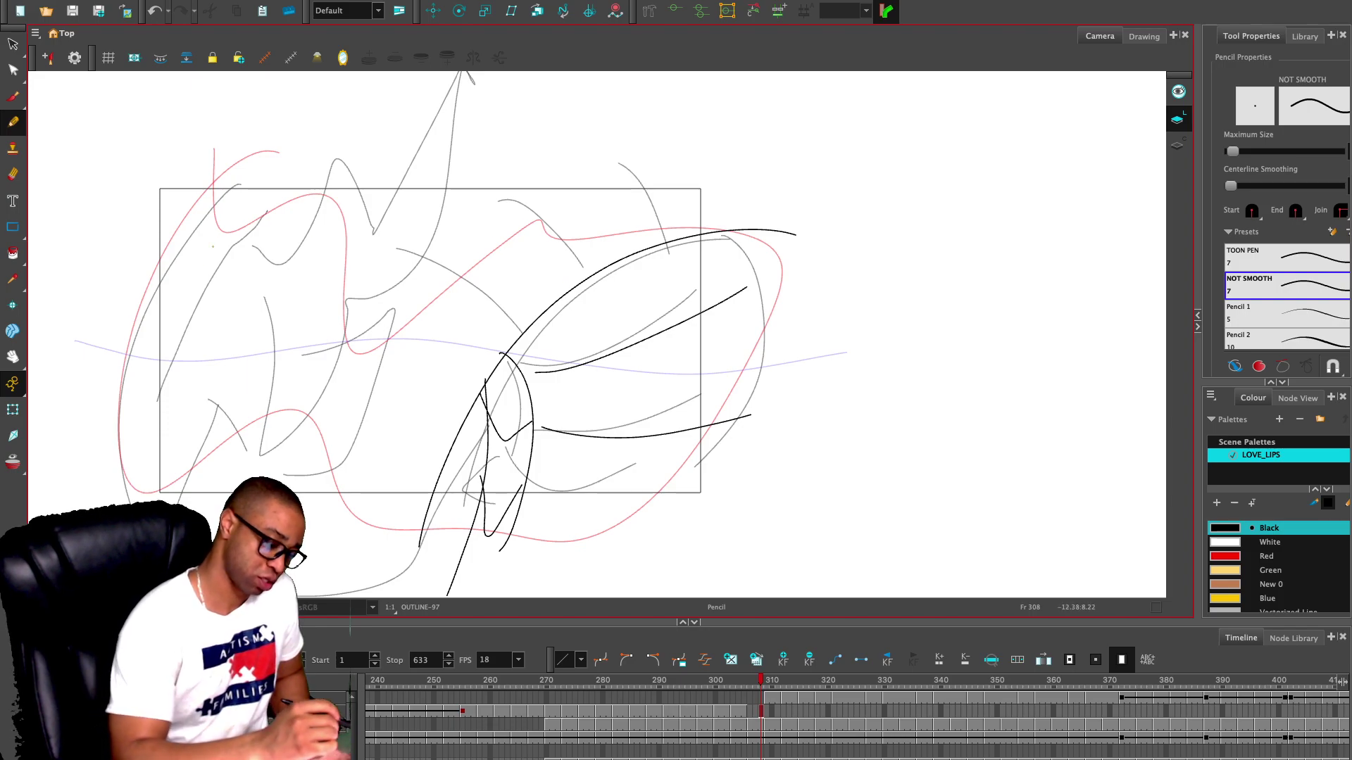
- Ink the large outer head curve, the curved line inside it, and two angular spine plates above the neck on frame 308
{"action": "mouse_move", "coordinate": [98, 438]}
{"action": "left_mouse_down"}
{"action": "mouse_move", "coordinate": [255, 188]}
{"action": "mouse_move", "coordinate": [570, 83]}
{"action": "left_mouse_up"}
{"action": "mouse_move", "coordinate": [571, 287]}
{"action": "left_mouse_down"}
{"action": "mouse_move", "coordinate": [454, 114]}
{"action": "mouse_move", "coordinate": [431, 113]}
{"action": "left_mouse_up"}
{"action": "mouse_move", "coordinate": [188, 238]}
{"action": "left_mouse_down"}
{"action": "mouse_move", "coordinate": [424, 220]}
{"action": "mouse_move", "coordinate": [465, 422]}
{"action": "left_mouse_up"}
{"action": "mouse_move", "coordinate": [584, 73]}
{"action": "left_mouse_down"}
{"action": "mouse_move", "coordinate": [616, 77]}
{"action": "mouse_move", "coordinate": [690, 227]}
{"action": "left_mouse_up"}
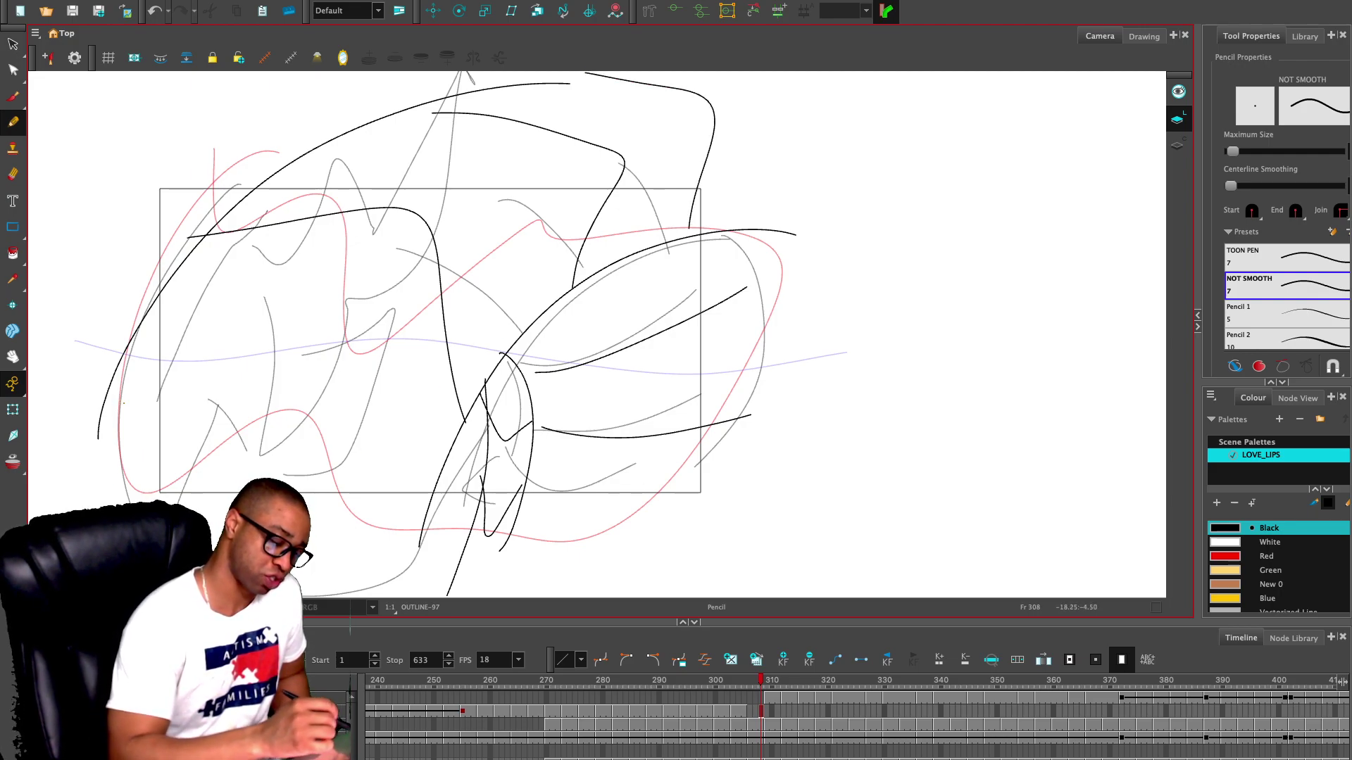
- Ink the long curve running down the middle of the head, the lower-left arch, and the deep V-shaped contour at the upper left
{"action": "mouse_move", "coordinate": [444, 78]}
{"action": "left_mouse_down"}
{"action": "mouse_move", "coordinate": [467, 114]}
{"action": "mouse_move", "coordinate": [459, 353]}
{"action": "mouse_move", "coordinate": [414, 437]}
{"action": "left_mouse_up"}
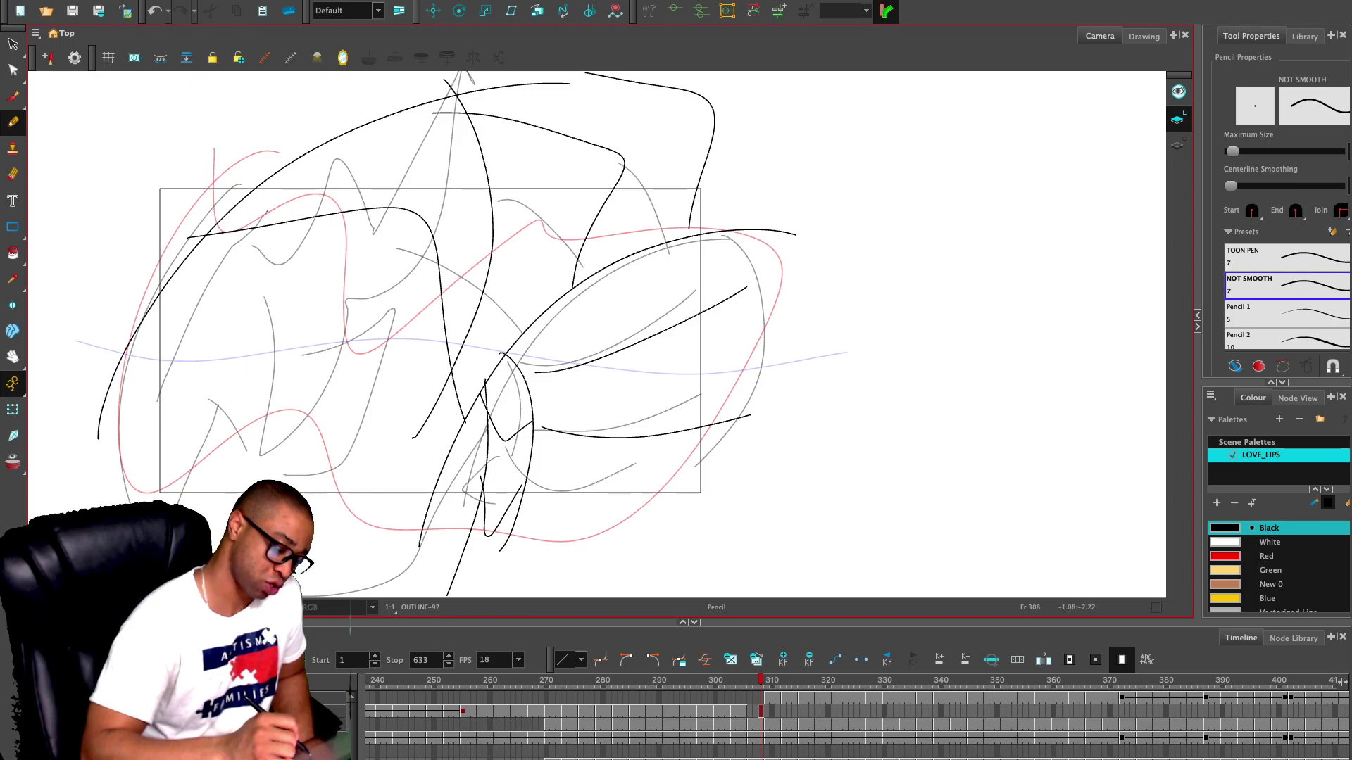
{"action": "key", "text": "ctrl+z"}
{"action": "mouse_move", "coordinate": [399, 81]}
{"action": "left_mouse_down"}
{"action": "mouse_move", "coordinate": [476, 206]}
{"action": "mouse_move", "coordinate": [434, 413]}
{"action": "mouse_move", "coordinate": [388, 456]}
{"action": "left_mouse_up"}
{"action": "mouse_move", "coordinate": [281, 462]}
{"action": "left_mouse_down"}
{"action": "mouse_move", "coordinate": [224, 415]}
{"action": "mouse_move", "coordinate": [118, 504]}
{"action": "left_mouse_up"}
{"action": "mouse_move", "coordinate": [401, 76]}
{"action": "left_mouse_down"}
{"action": "mouse_move", "coordinate": [371, 303]}
{"action": "mouse_move", "coordinate": [352, 325]}
{"action": "mouse_move", "coordinate": [296, 234]}
{"action": "mouse_move", "coordinate": [253, 326]}
{"action": "mouse_move", "coordinate": [103, 418]}
{"action": "mouse_move", "coordinate": [79, 461]}
{"action": "left_mouse_up"}
- Mask the artwork outside the camera frame and hide the rough sketches to check the frame 308 outlines
{"action": "key", "text": "shift+m"}
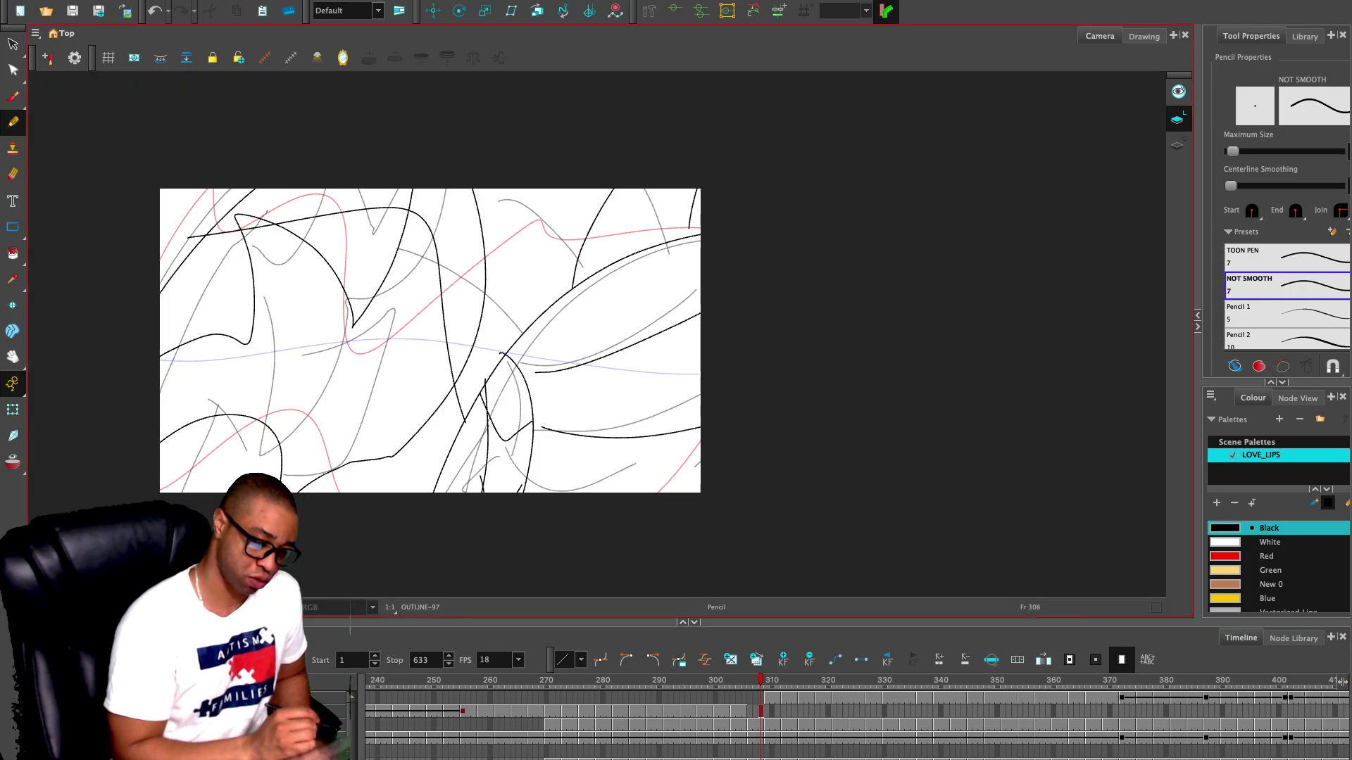
{"action": "left_click", "coordinate": [761, 711]}
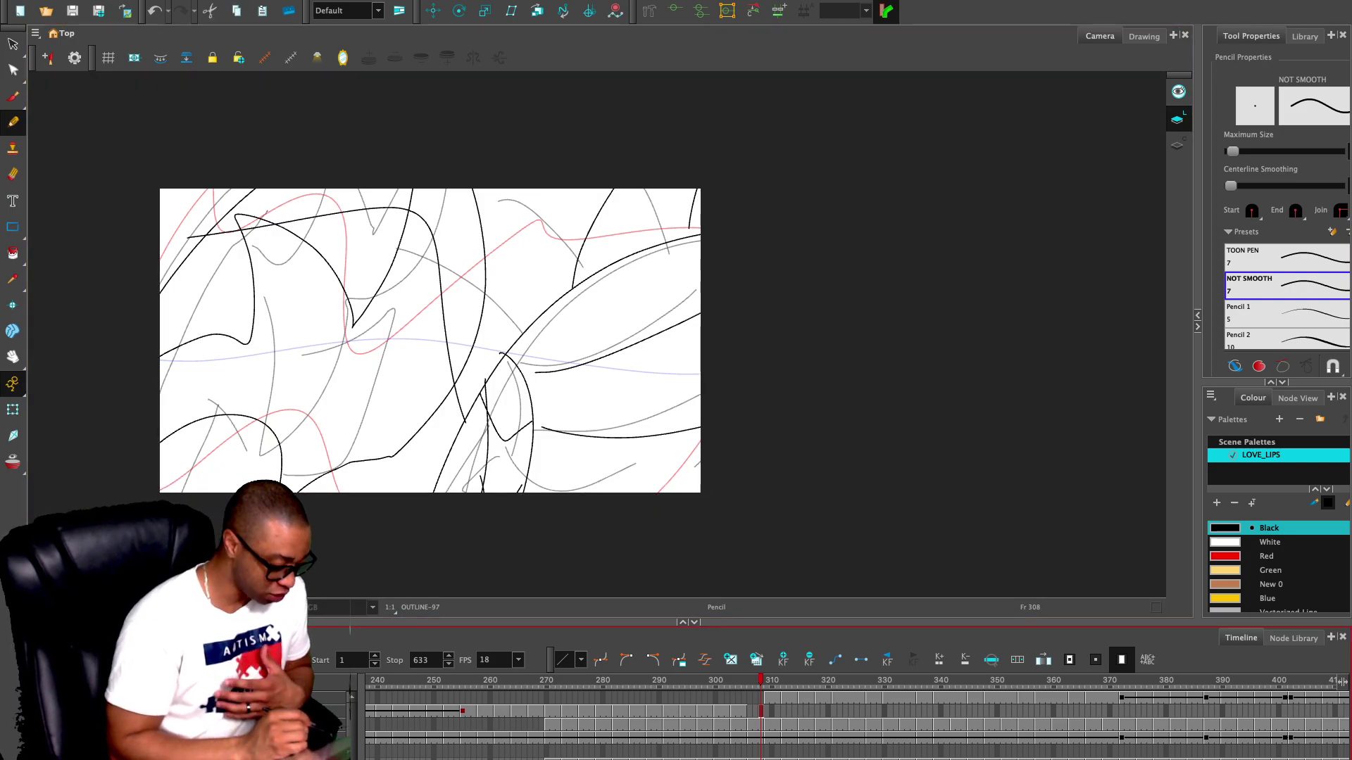
{"action": "key", "text": "alt+o"}
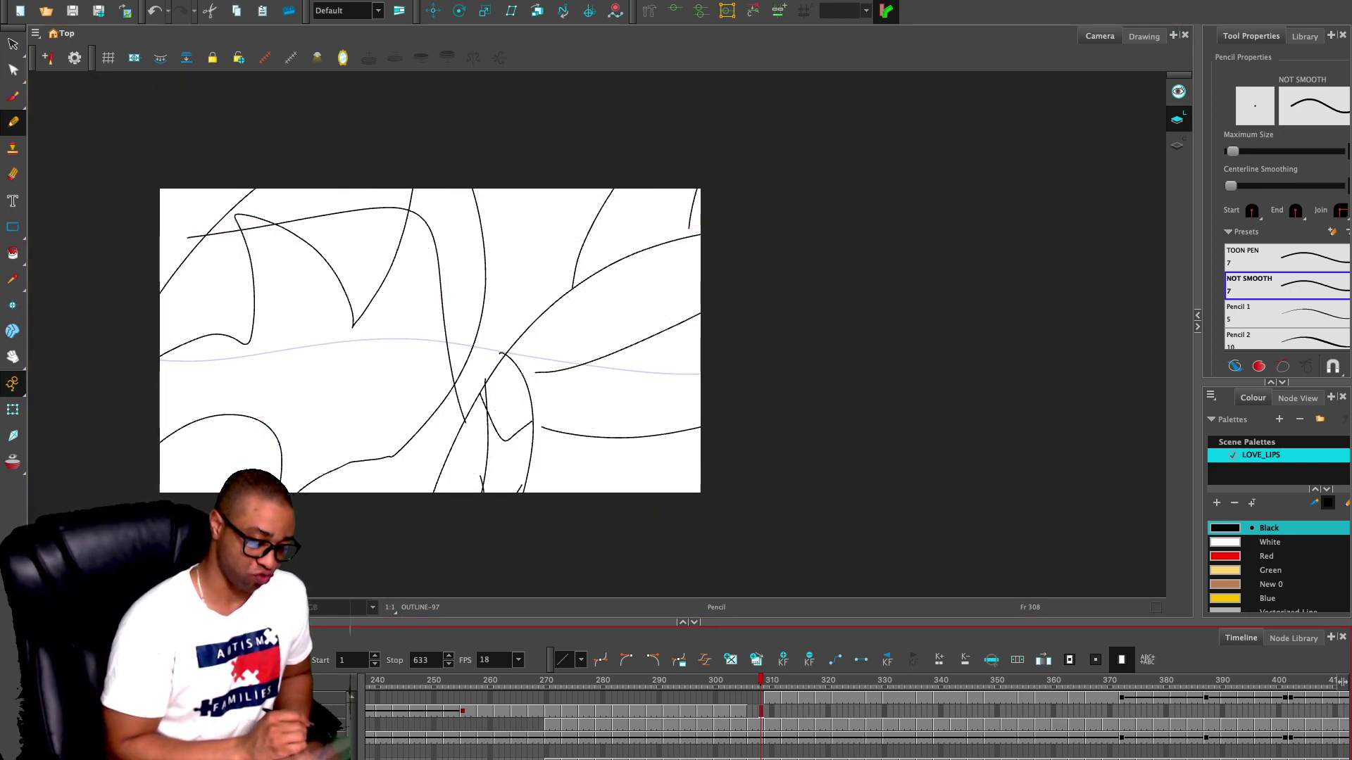
- Erase the overlapping parts of the upper head curve and delete its leftover segment running down the middle on frame 308
{"action": "key", "text": "e"}
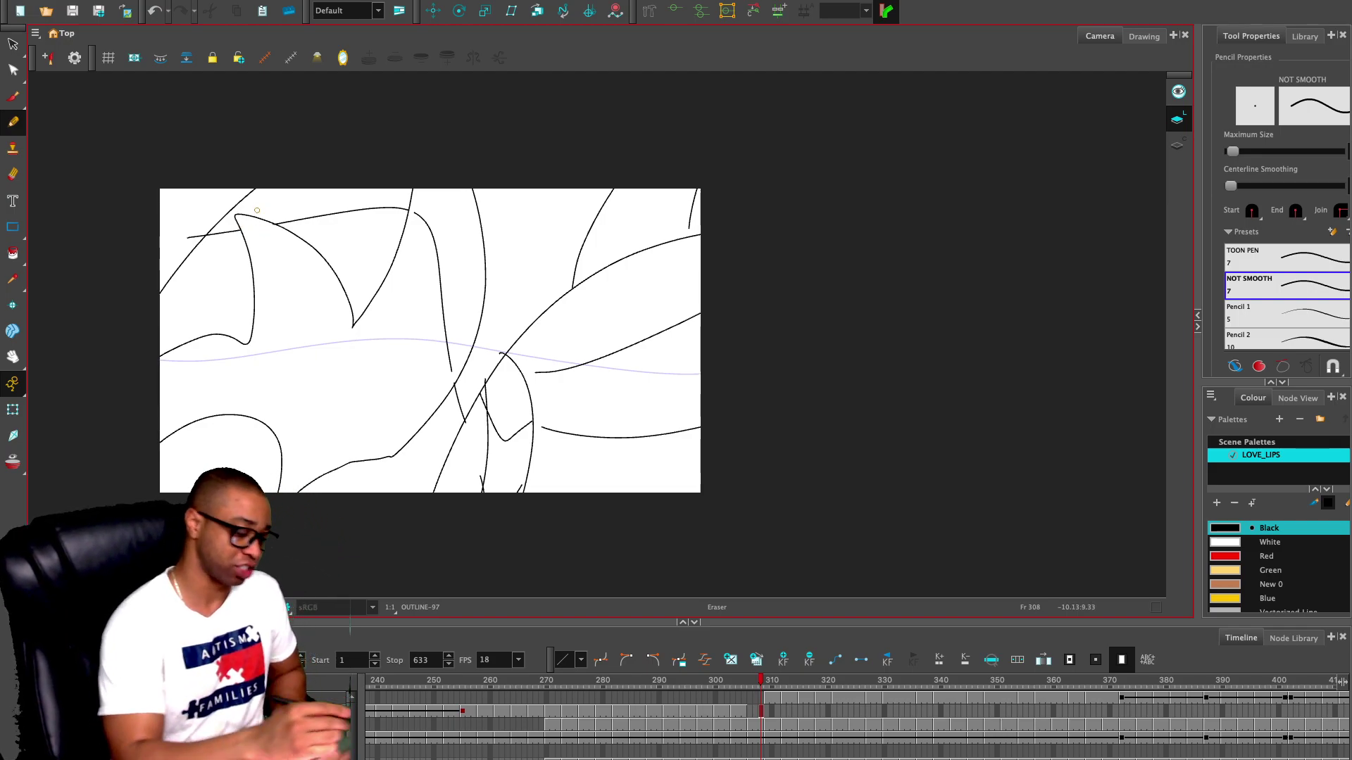
{"action": "left_click_drag", "start_coordinate": [202, 230], "coordinate": [185, 238]}
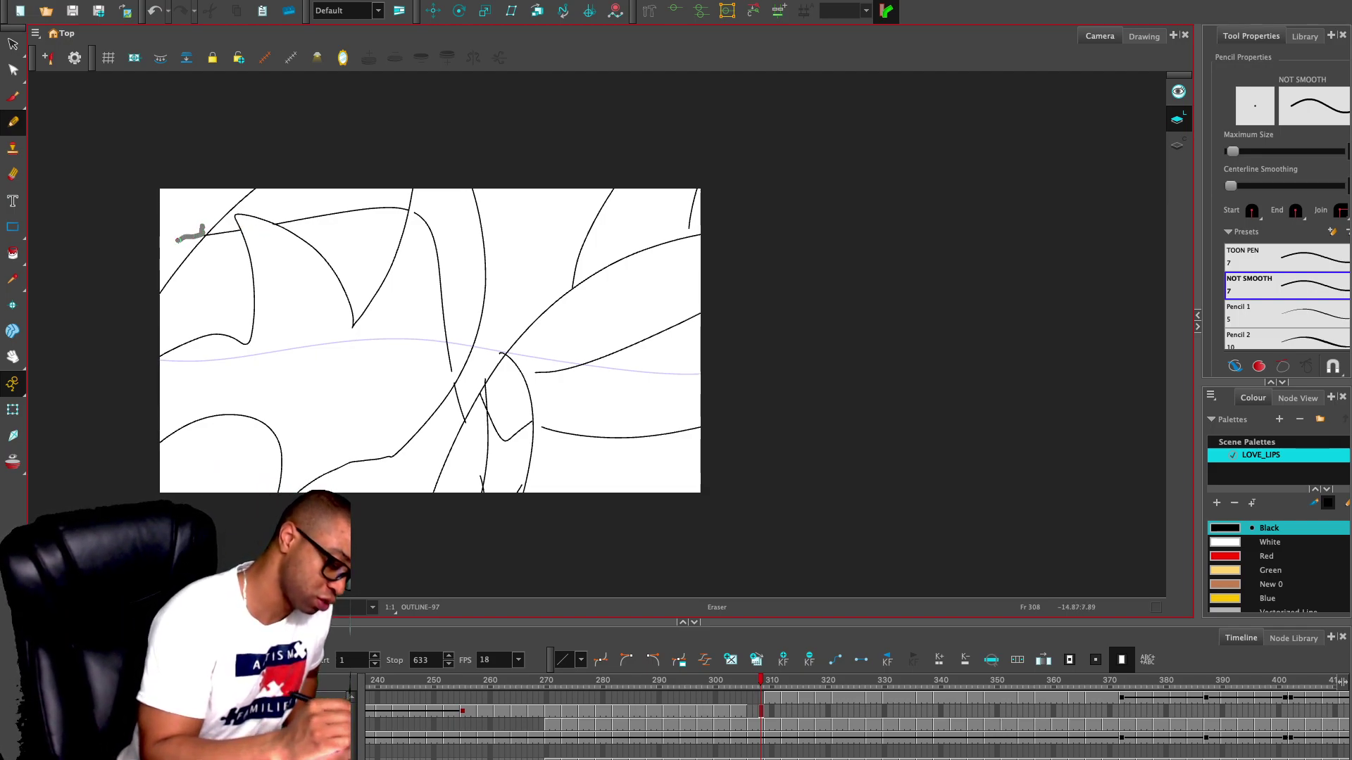
{"action": "key", "text": "alt+s"}
{"action": "left_click", "coordinate": [428, 225]}
{"action": "key", "text": "Delete"}
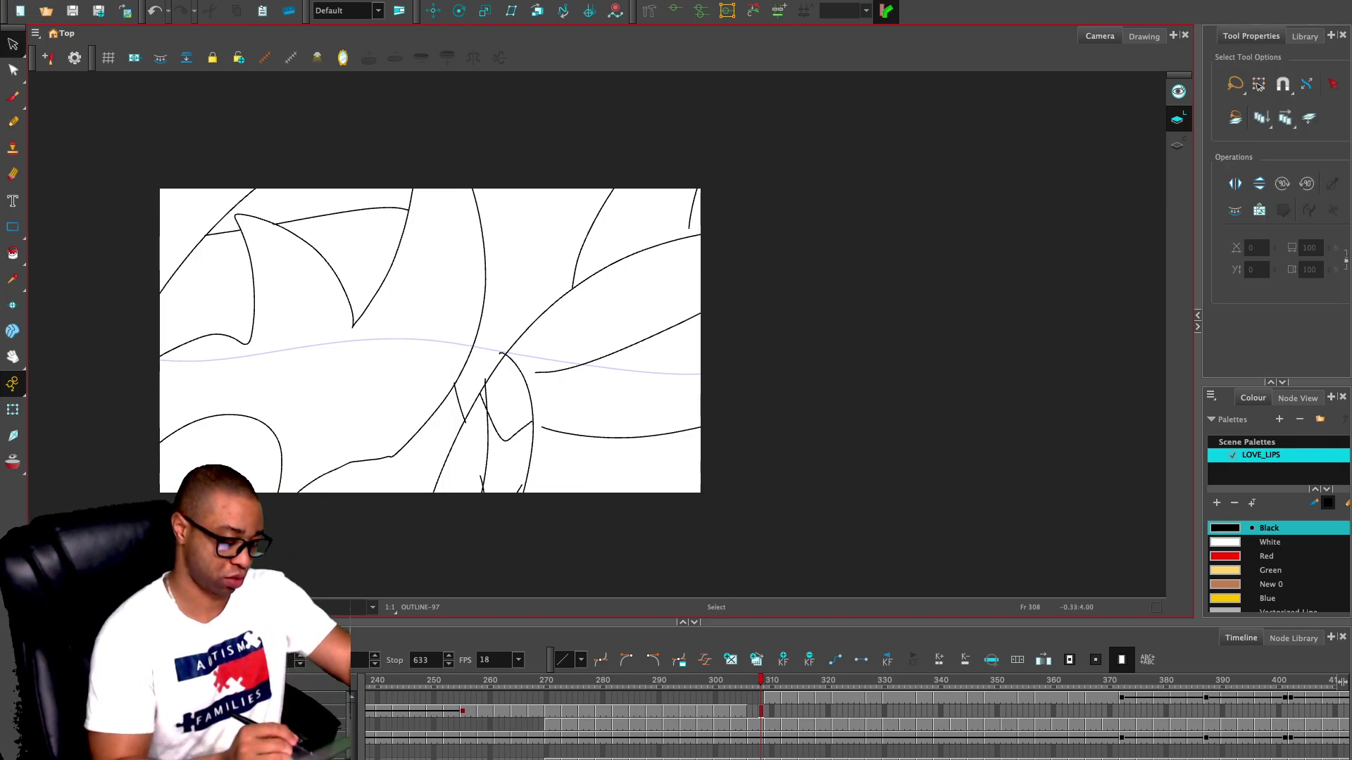
- Trim the overshooting line ends around the arc and pointed shapes beside the neck on frame 308
{"action": "key", "text": "alt+e"}
{"action": "left_click_drag", "start_coordinate": [502, 346], "coordinate": [481, 384]}
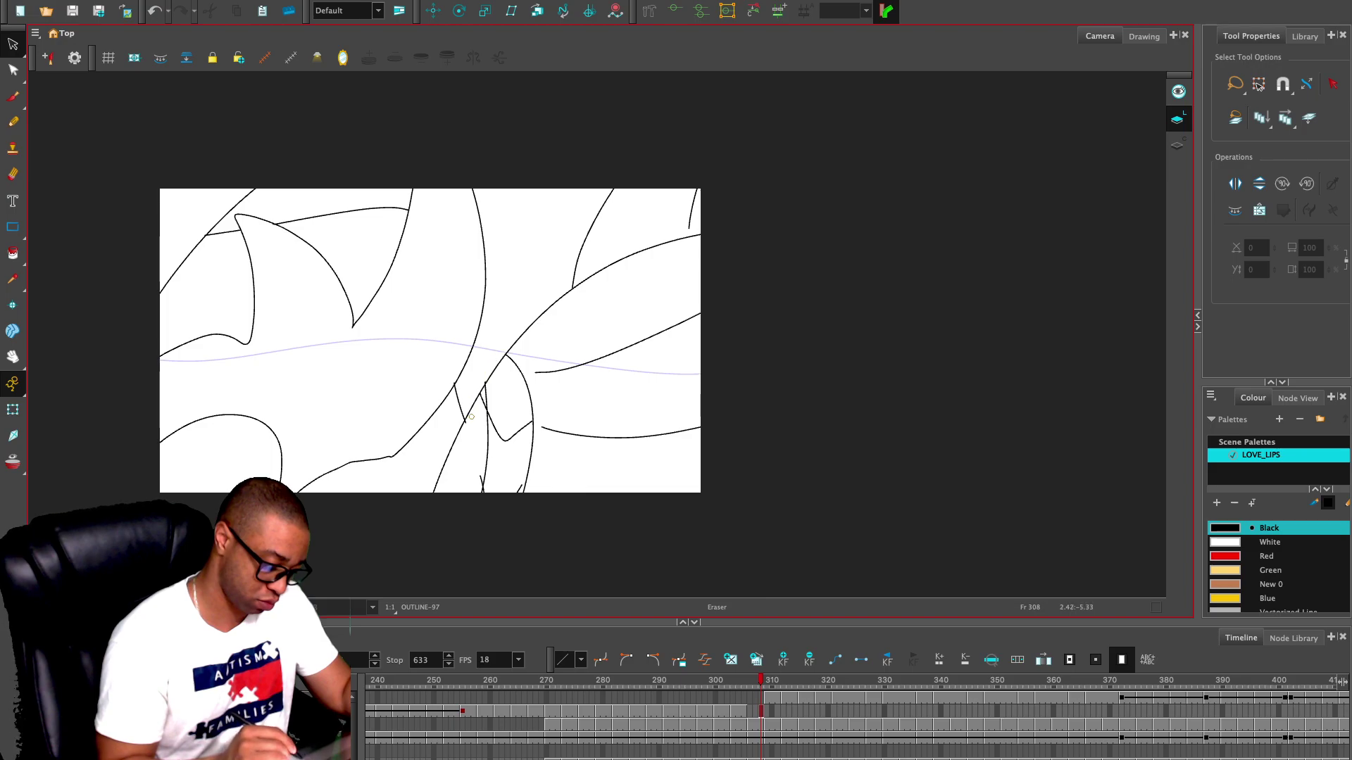
{"action": "left_click_drag", "start_coordinate": [480, 466], "coordinate": [478, 478]}
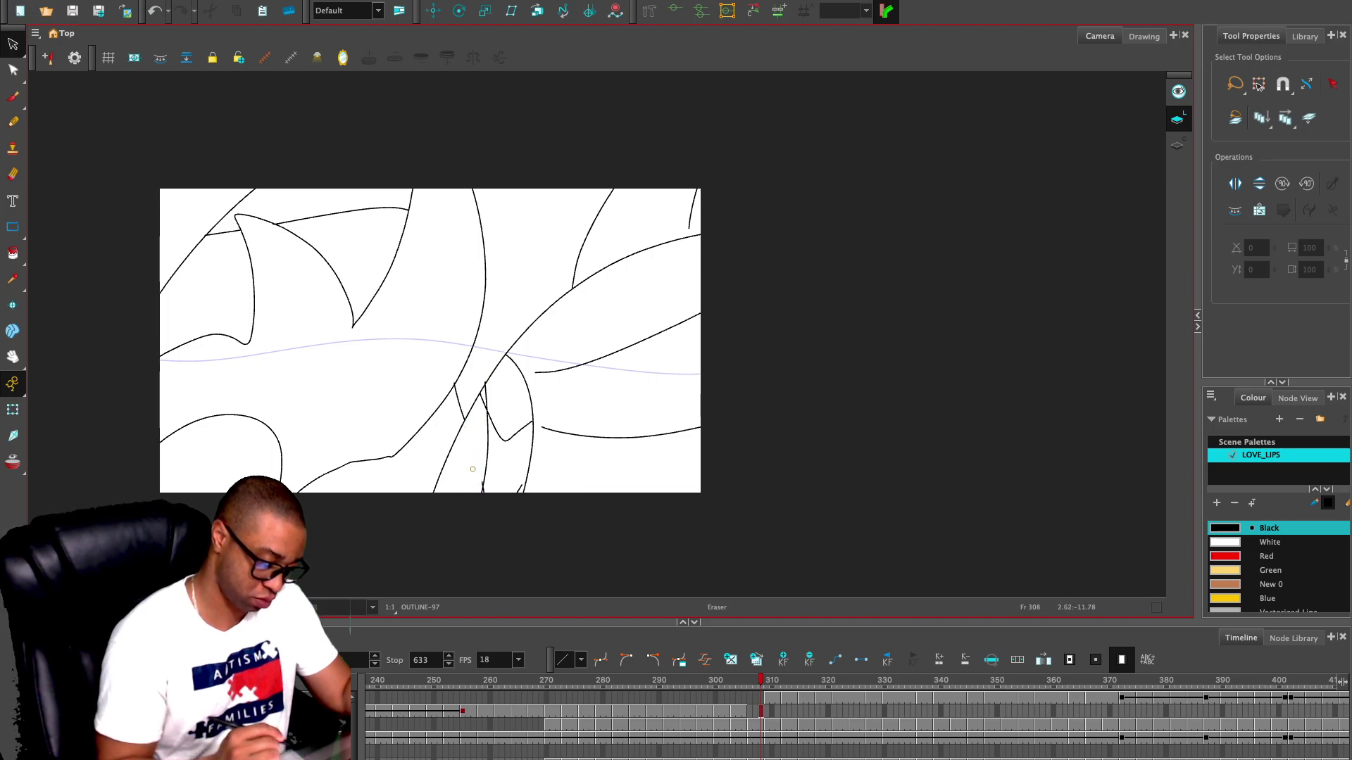
{"action": "key", "text": "1"}
{"action": "key", "text": "1"}
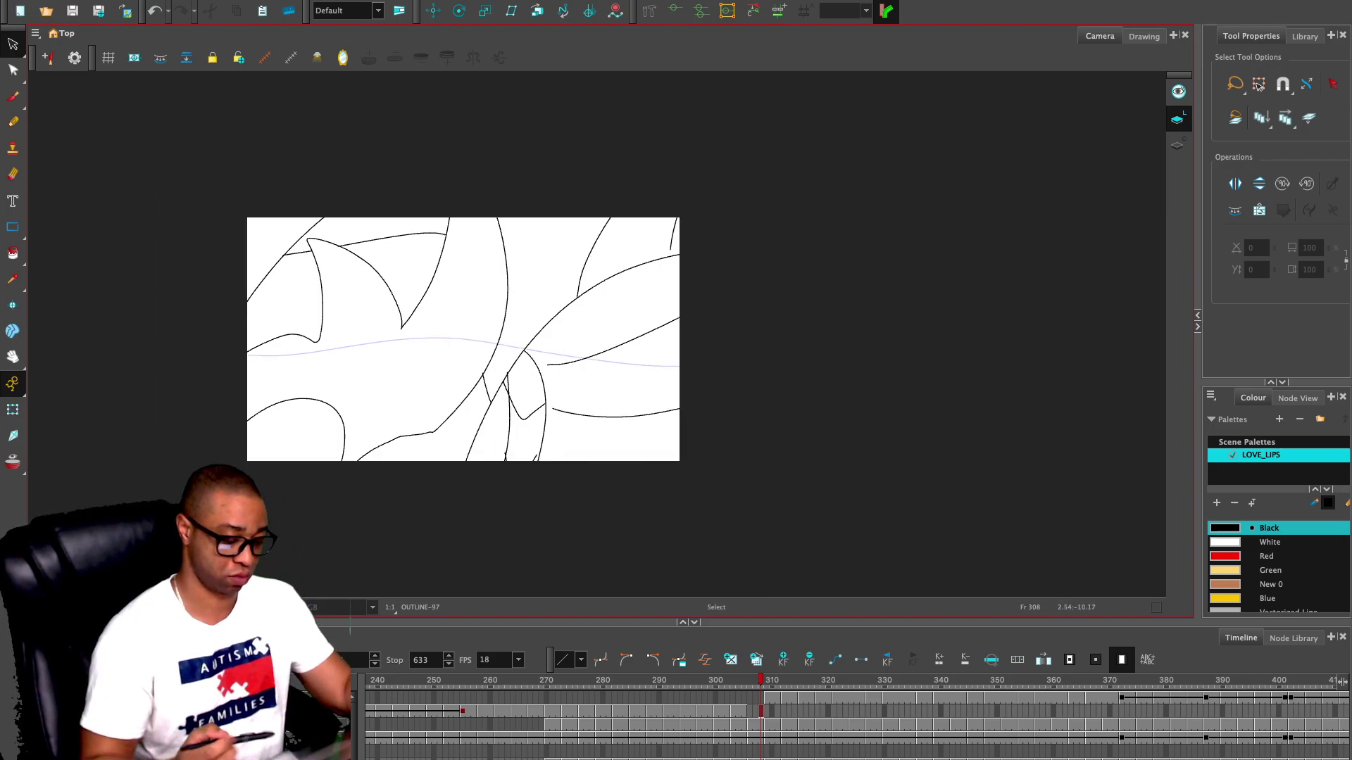
{"action": "key", "text": "."}
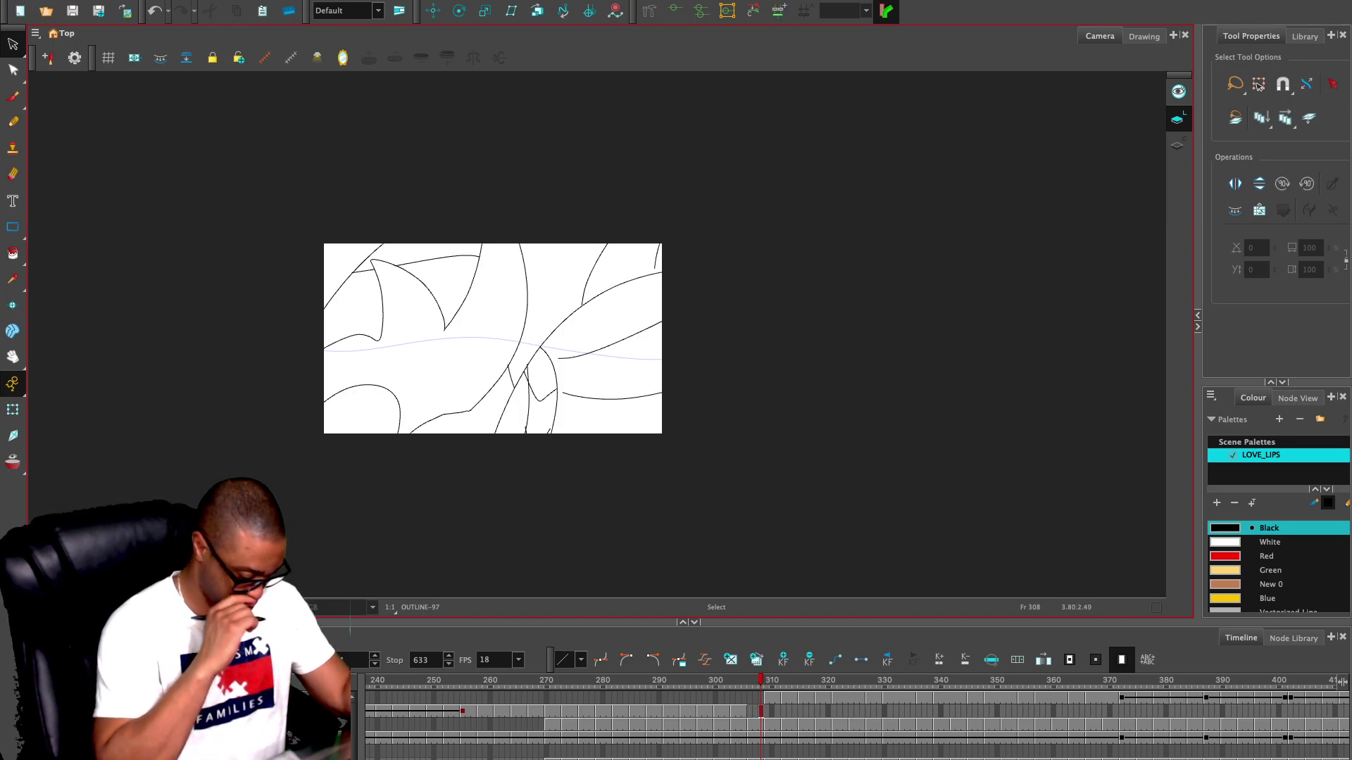
- Go to frame 311 and show the rough sketches for tracing with the Pencil tool
{"action": "key", "text": "alt+x"}
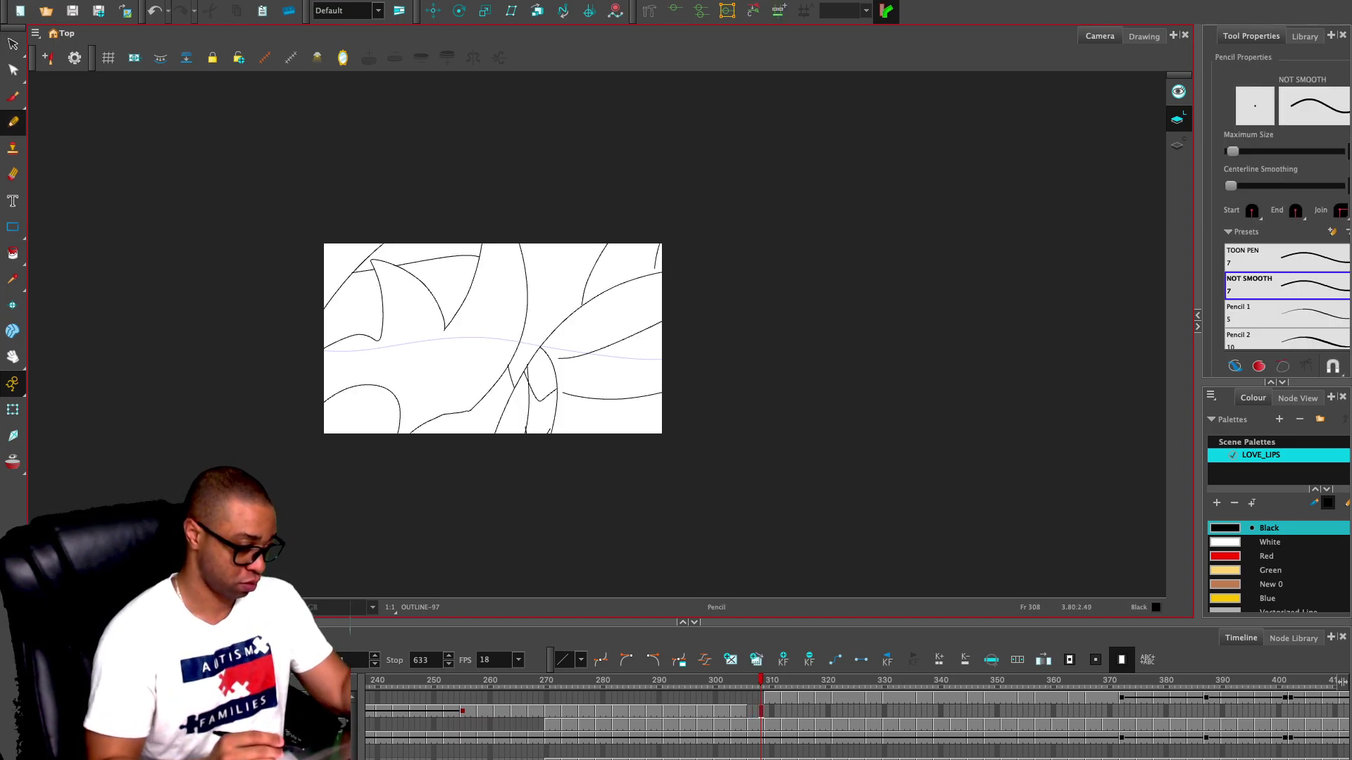
{"action": "key", "text": "period"}
{"action": "key", "text": "period"}
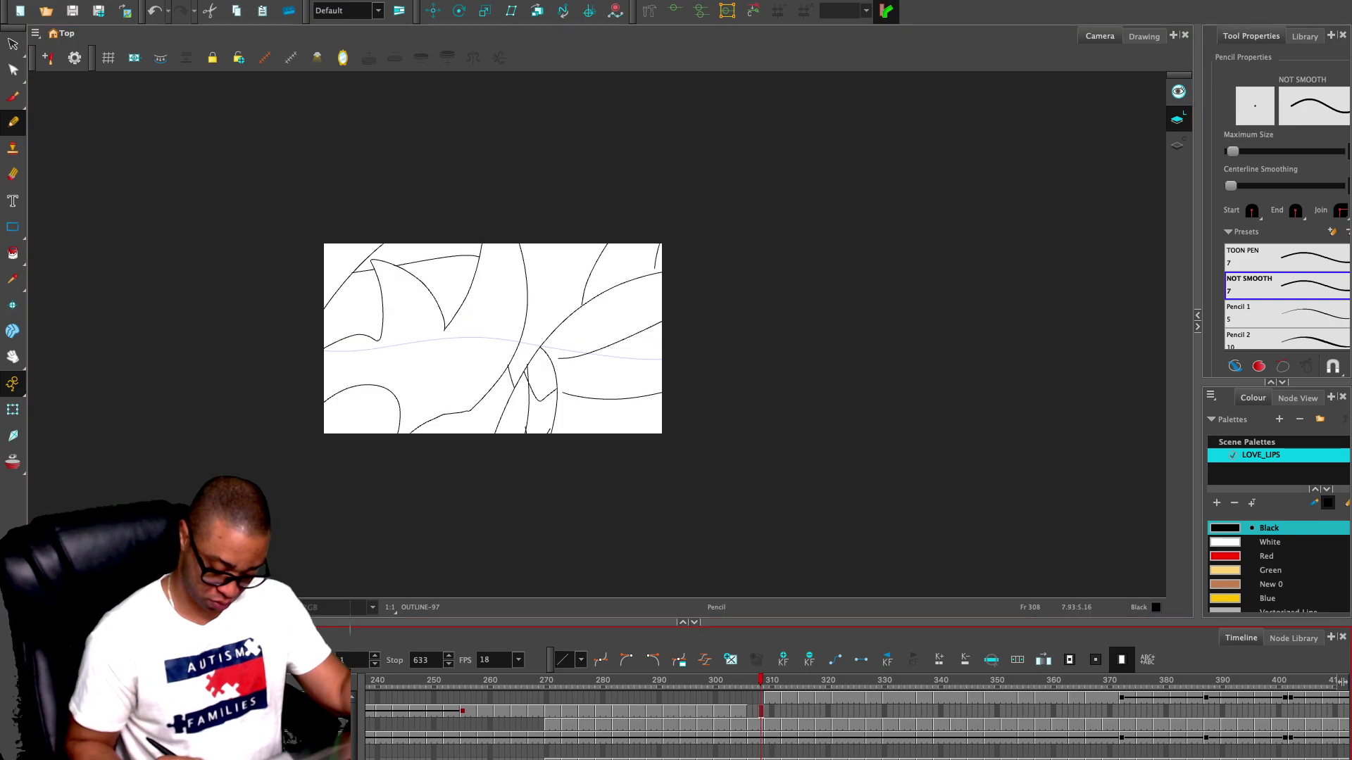
{"action": "key", "text": "period"}
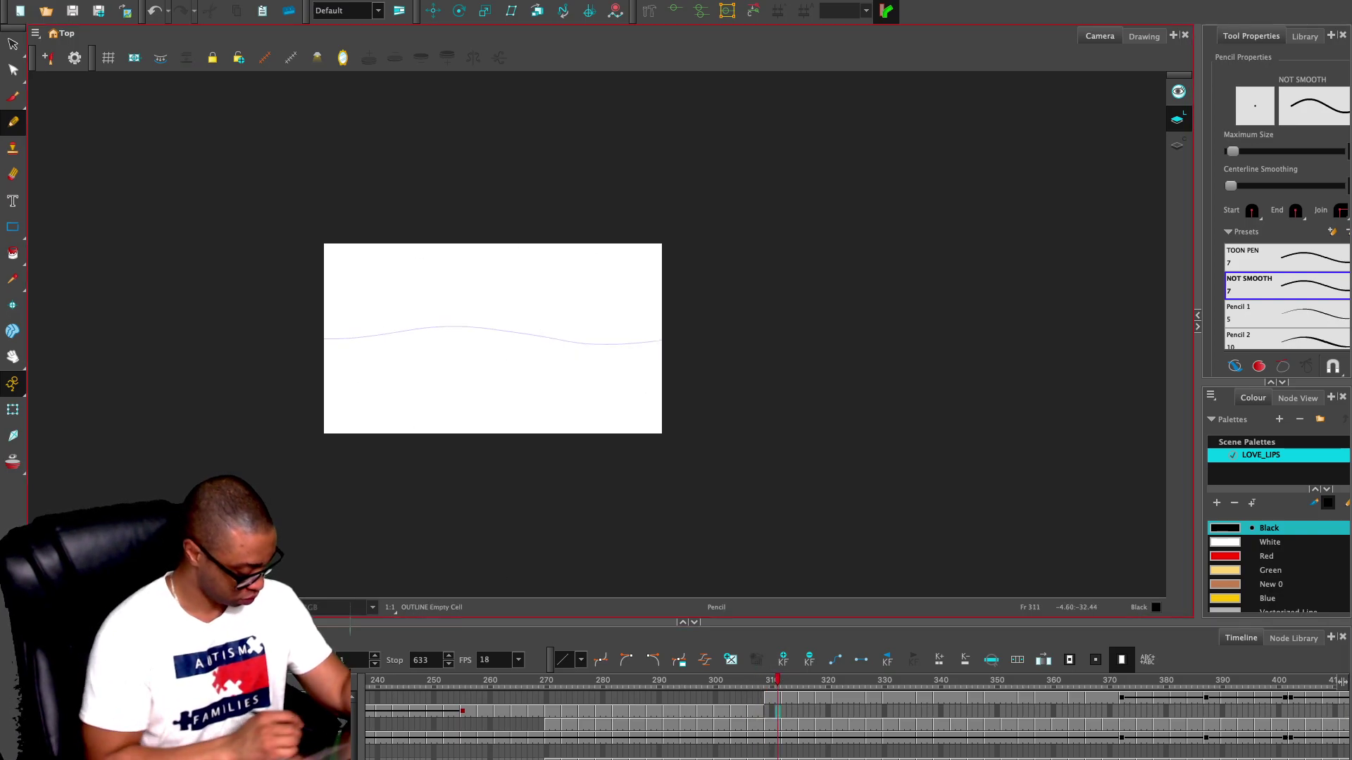
{"action": "key", "text": "alt+o"}
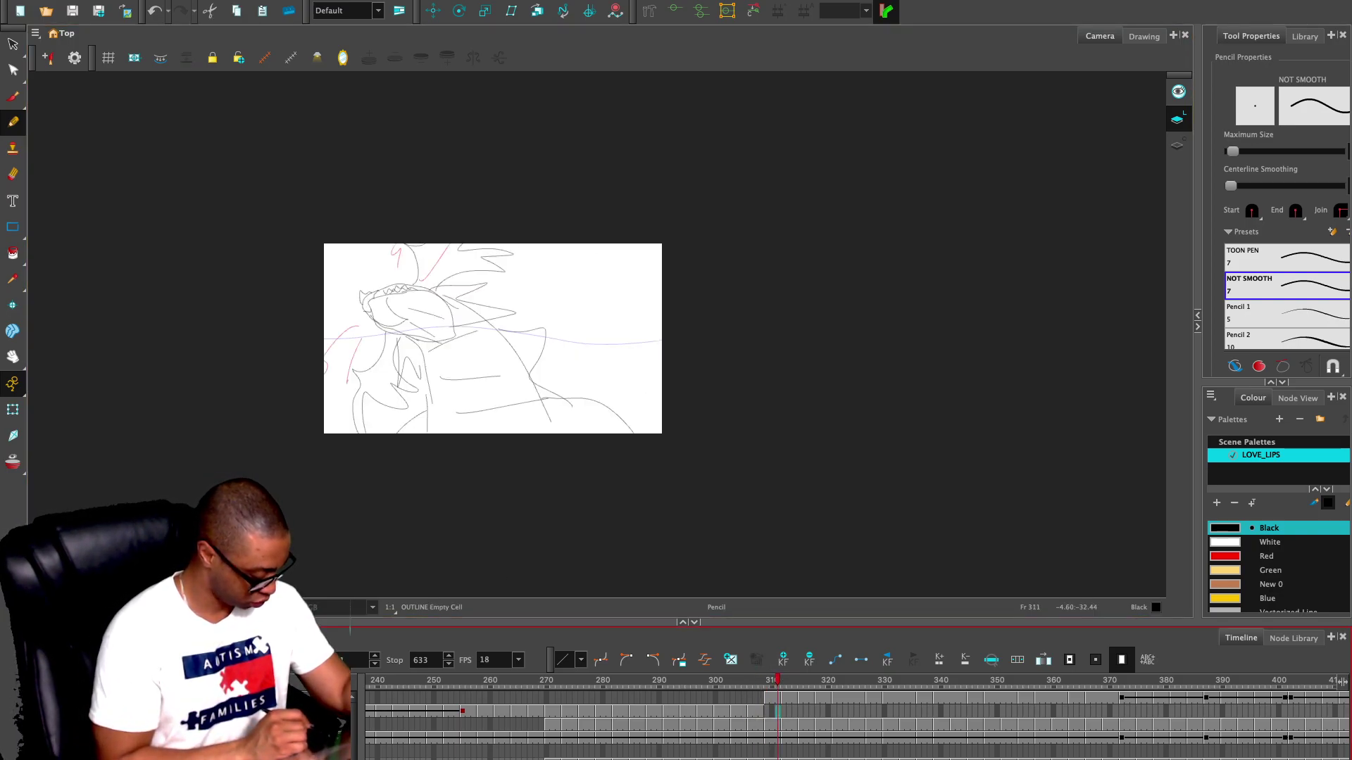
{"action": "key", "text": "space"}
{"action": "key", "text": "2"}
{"action": "key", "text": "2"}
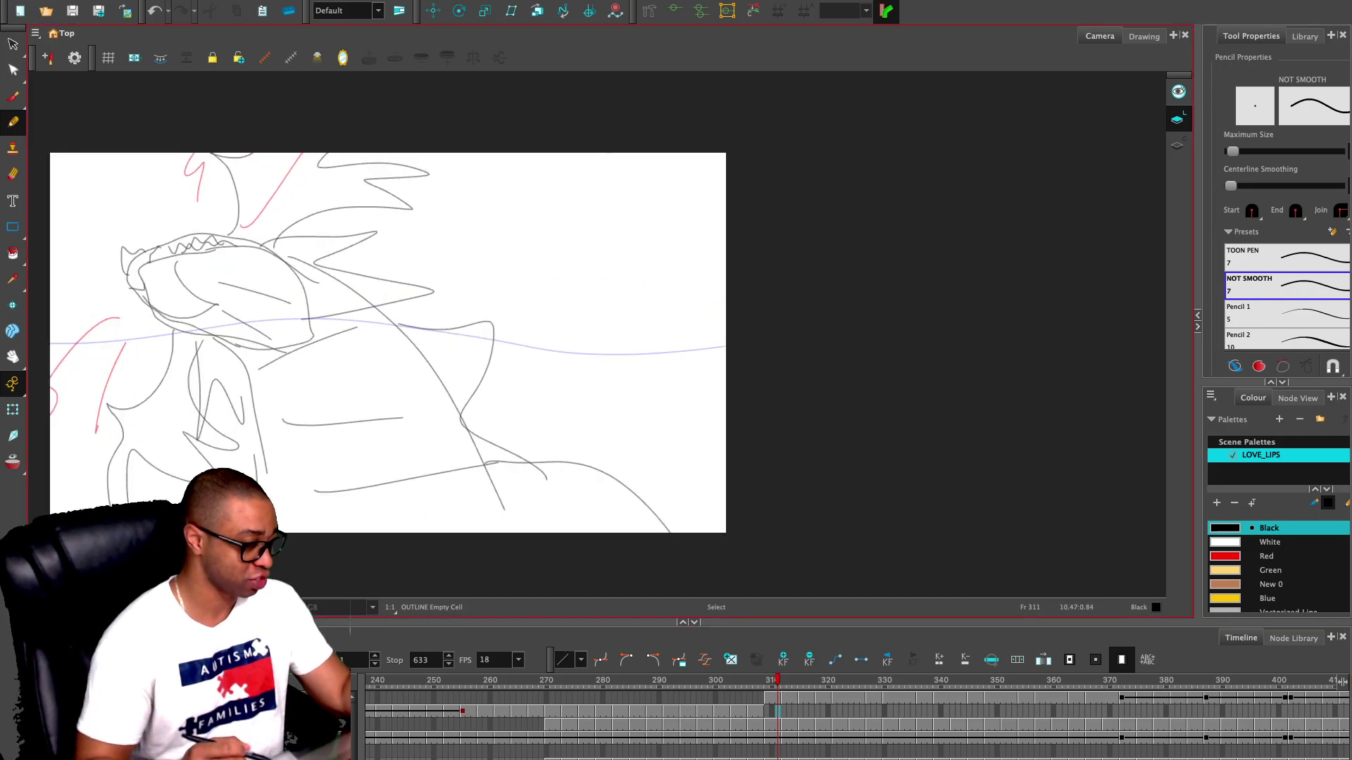
{"action": "left_click_drag", "start_coordinate": [705, 350], "coordinate": [816, 304]}
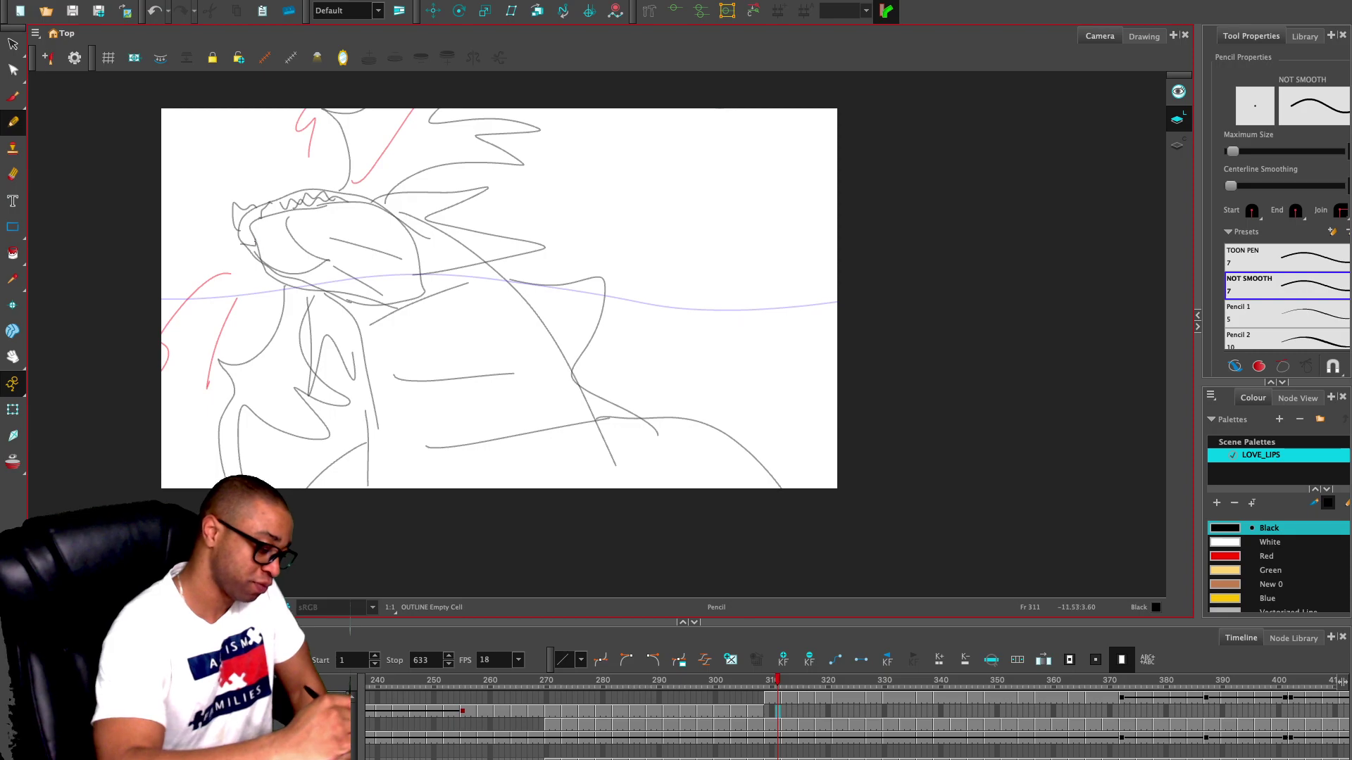
- Ink the creature's lower jaw with its inner mouth lines and the short curve at the cheek on frame 311
{"action": "mouse_move", "coordinate": [240, 231]}
{"action": "left_mouse_down"}
{"action": "mouse_move", "coordinate": [282, 274]}
{"action": "mouse_move", "coordinate": [340, 265]}
{"action": "mouse_move", "coordinate": [284, 233]}
{"action": "mouse_move", "coordinate": [272, 265]}
{"action": "mouse_move", "coordinate": [274, 246]}
{"action": "mouse_move", "coordinate": [391, 240]}
{"action": "mouse_move", "coordinate": [376, 199]}
{"action": "mouse_move", "coordinate": [397, 236]}
{"action": "mouse_move", "coordinate": [422, 218]}
{"action": "mouse_move", "coordinate": [509, 277]}
{"action": "left_mouse_up"}
{"action": "key", "text": "ctrl+z"}
{"action": "key", "text": "ctrl+z"}
{"action": "key", "text": "ctrl+z"}
{"action": "key", "text": "ctrl+z"}
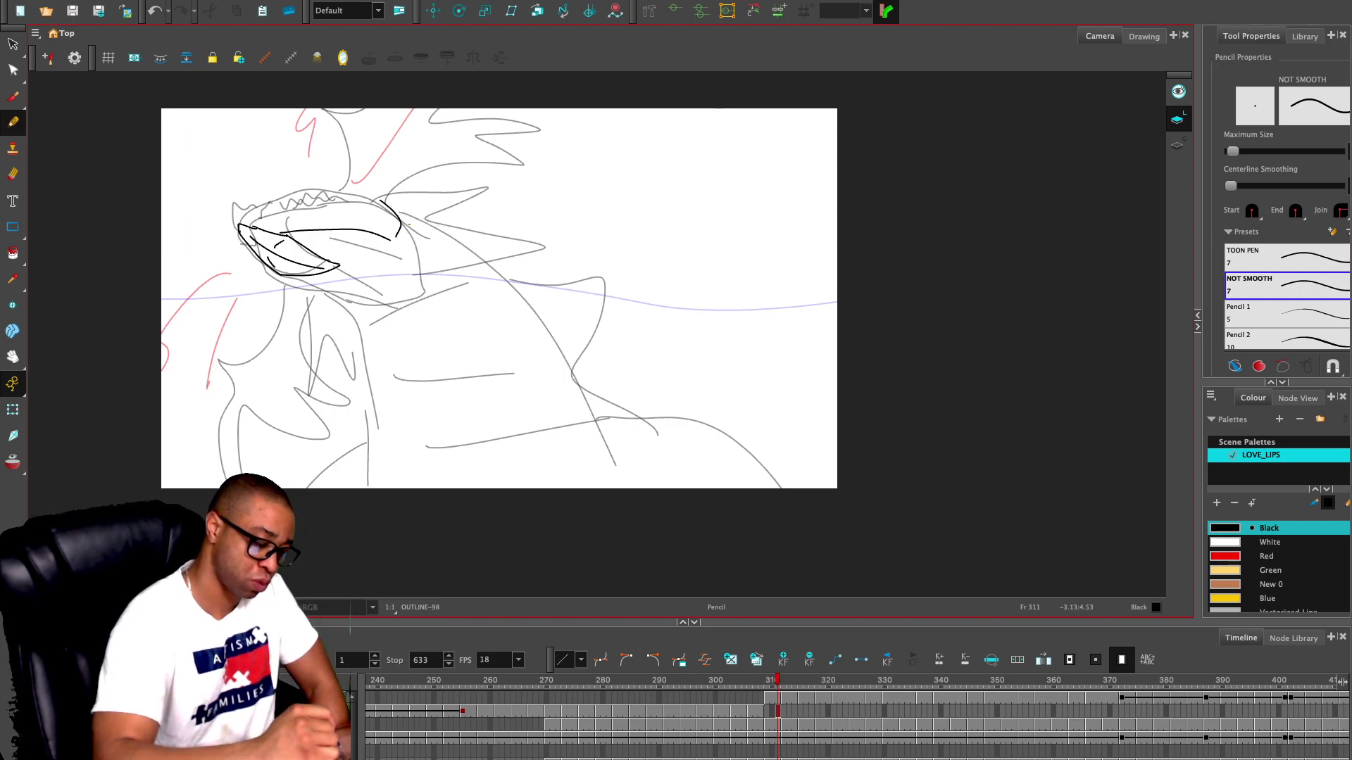
- Ink the outer front and back neck edges, the rear jaw lines, and the front inner neck contour on frame 311
{"action": "mouse_move", "coordinate": [399, 216]}
{"action": "left_mouse_down"}
{"action": "mouse_move", "coordinate": [528, 282]}
{"action": "mouse_move", "coordinate": [658, 488]}
{"action": "left_mouse_up"}
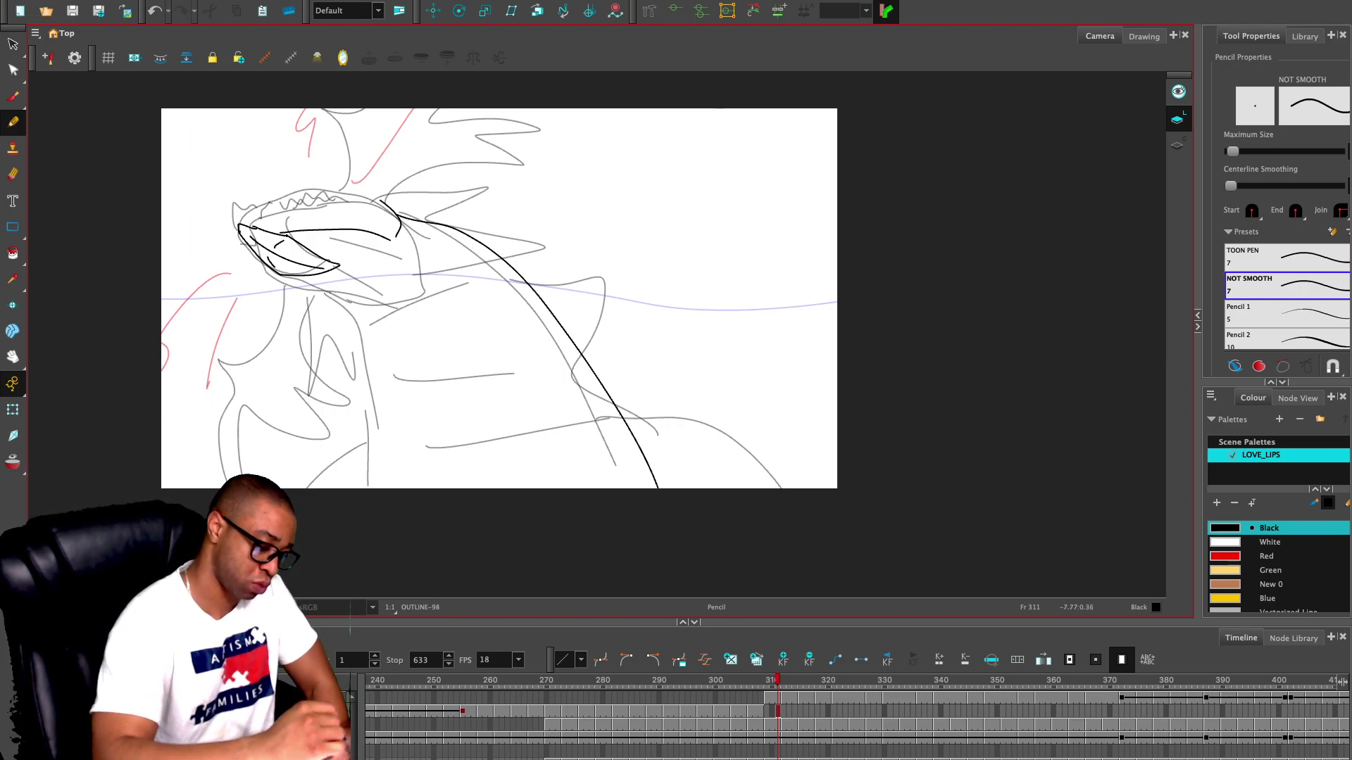
{"action": "mouse_move", "coordinate": [285, 275]}
{"action": "left_mouse_down"}
{"action": "mouse_move", "coordinate": [355, 301]}
{"action": "mouse_move", "coordinate": [374, 487]}
{"action": "left_mouse_up"}
{"action": "left_click_drag", "start_coordinate": [357, 301], "coordinate": [425, 272]}
{"action": "left_click_drag", "start_coordinate": [379, 317], "coordinate": [528, 284]}
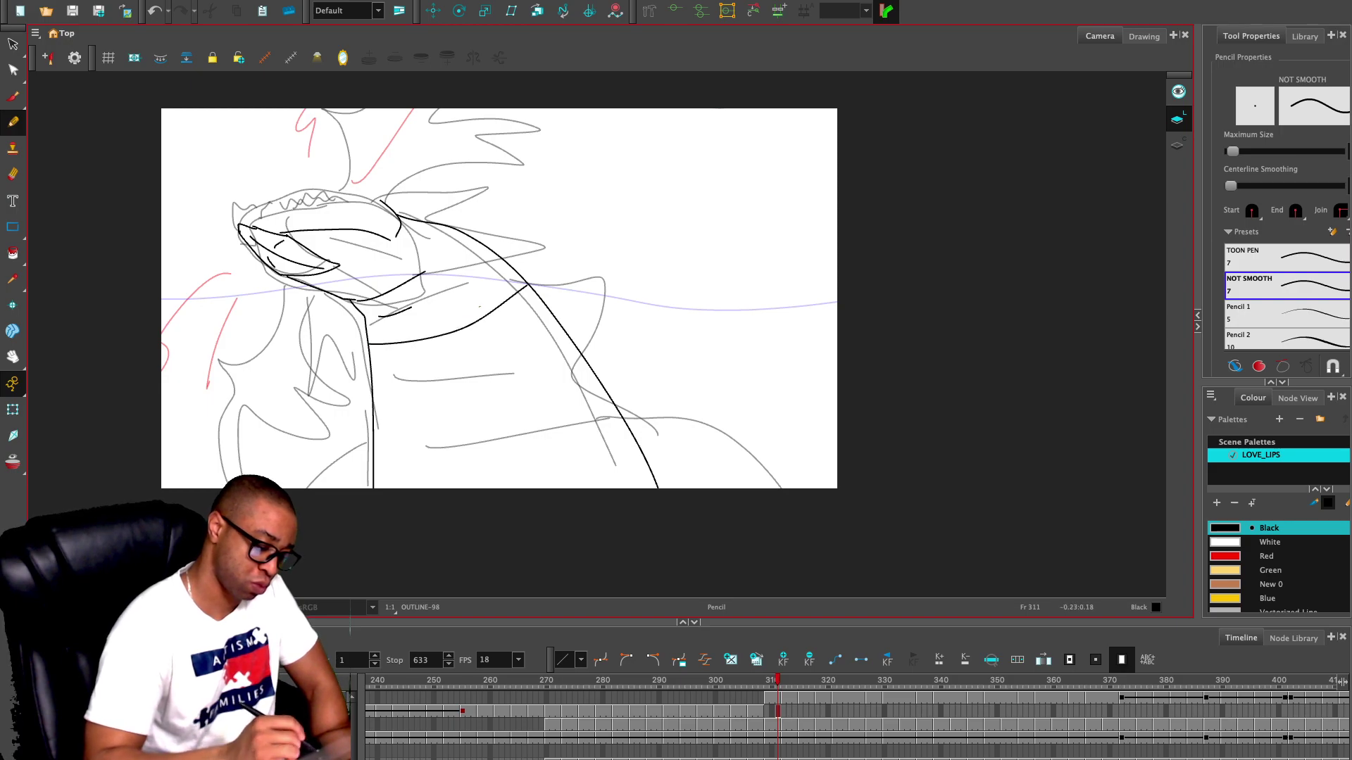
{"action": "key", "text": "ctrl+z"}
{"action": "mouse_move", "coordinate": [358, 301]}
{"action": "left_mouse_down"}
{"action": "mouse_move", "coordinate": [379, 320]}
{"action": "mouse_move", "coordinate": [420, 485]}
{"action": "left_mouse_up"}
{"action": "mouse_move", "coordinate": [399, 232]}
{"action": "left_mouse_down"}
{"action": "mouse_move", "coordinate": [416, 237]}
{"action": "mouse_move", "coordinate": [567, 519]}
{"action": "left_mouse_up"}
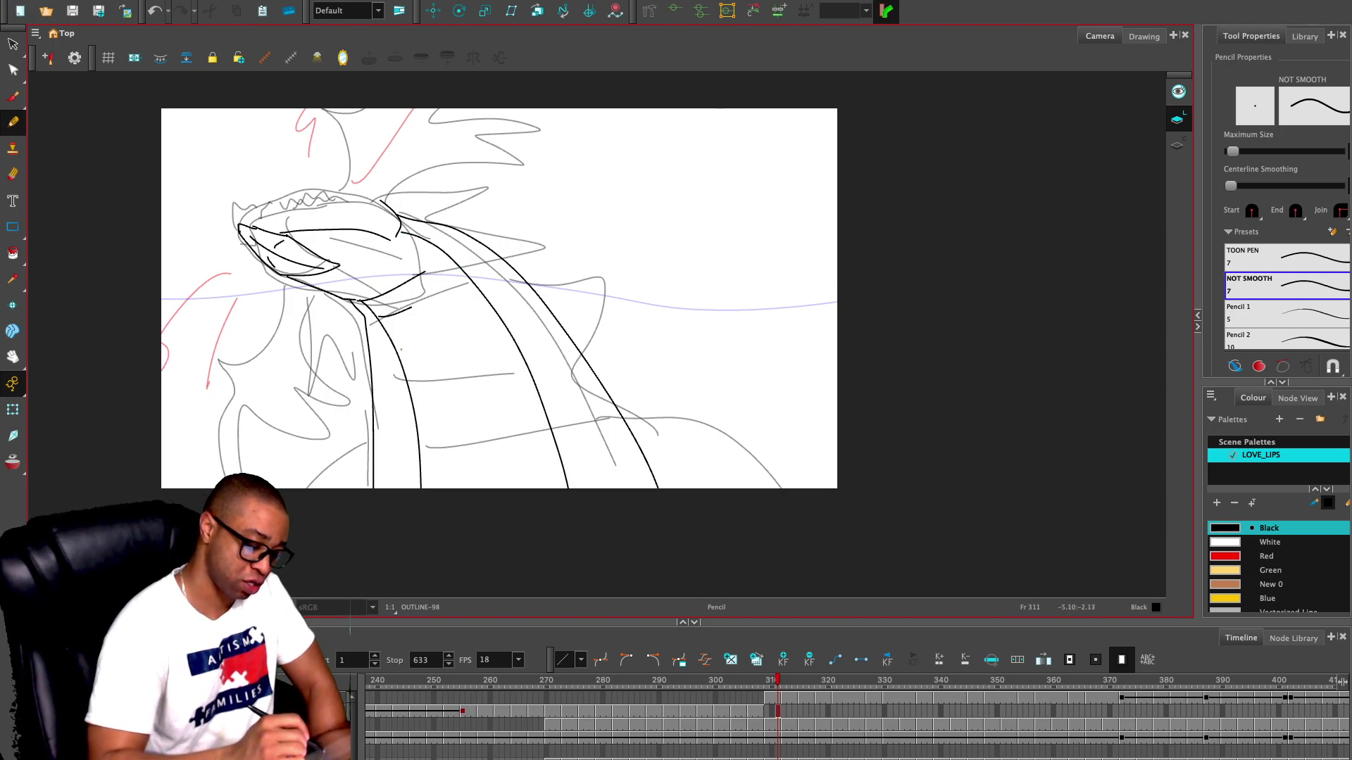
{"action": "left_click_drag", "start_coordinate": [395, 350], "coordinate": [481, 319]}
{"action": "left_click_drag", "start_coordinate": [409, 390], "coordinate": [498, 364]}
{"action": "key", "text": "ctrl+z"}
{"action": "key", "text": "ctrl+z"}
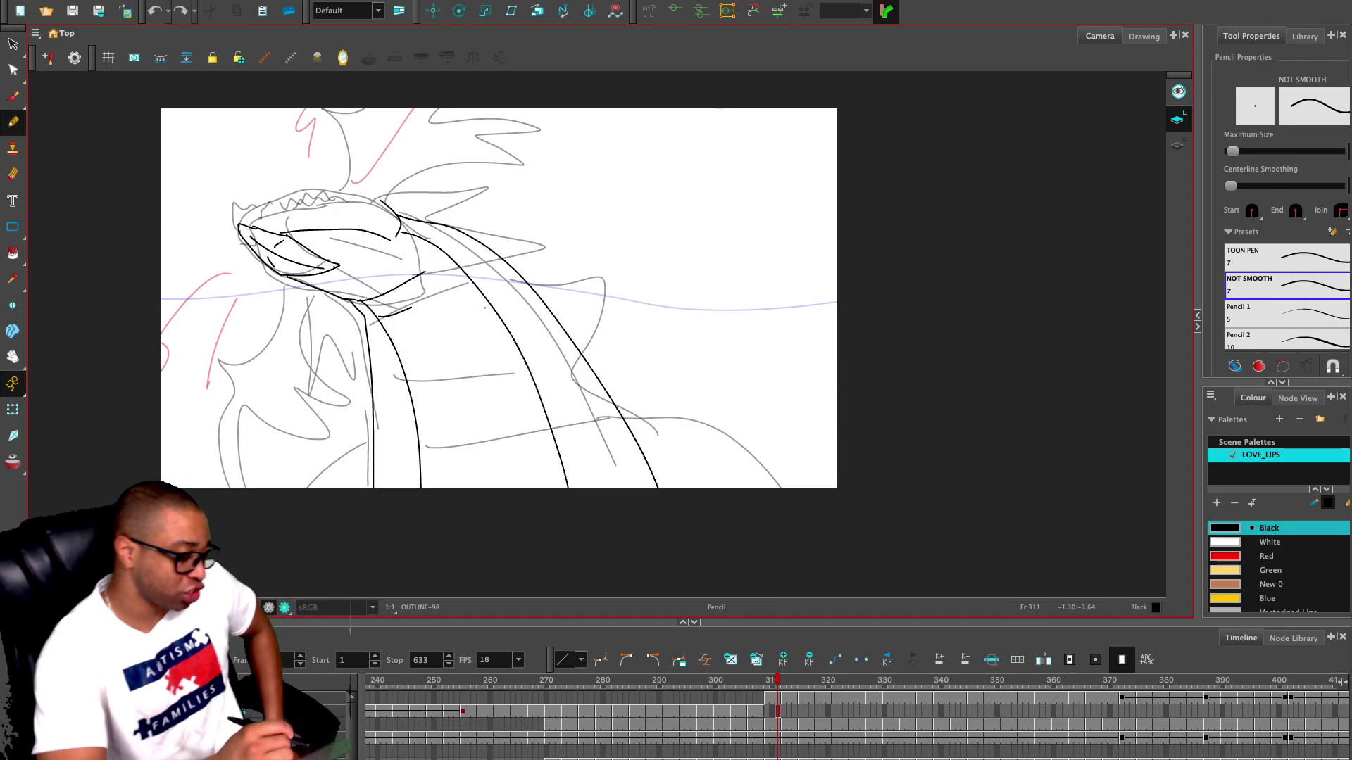
{"action": "key", "text": "ctrl+z"}
- Ink the rear inner neck contour, the pointed fin behind the head, and the jagged fins hanging below the jaw
{"action": "mouse_move", "coordinate": [407, 233]}
{"action": "left_mouse_down"}
{"action": "mouse_move", "coordinate": [432, 244]}
{"action": "mouse_move", "coordinate": [598, 488]}
{"action": "left_mouse_up"}
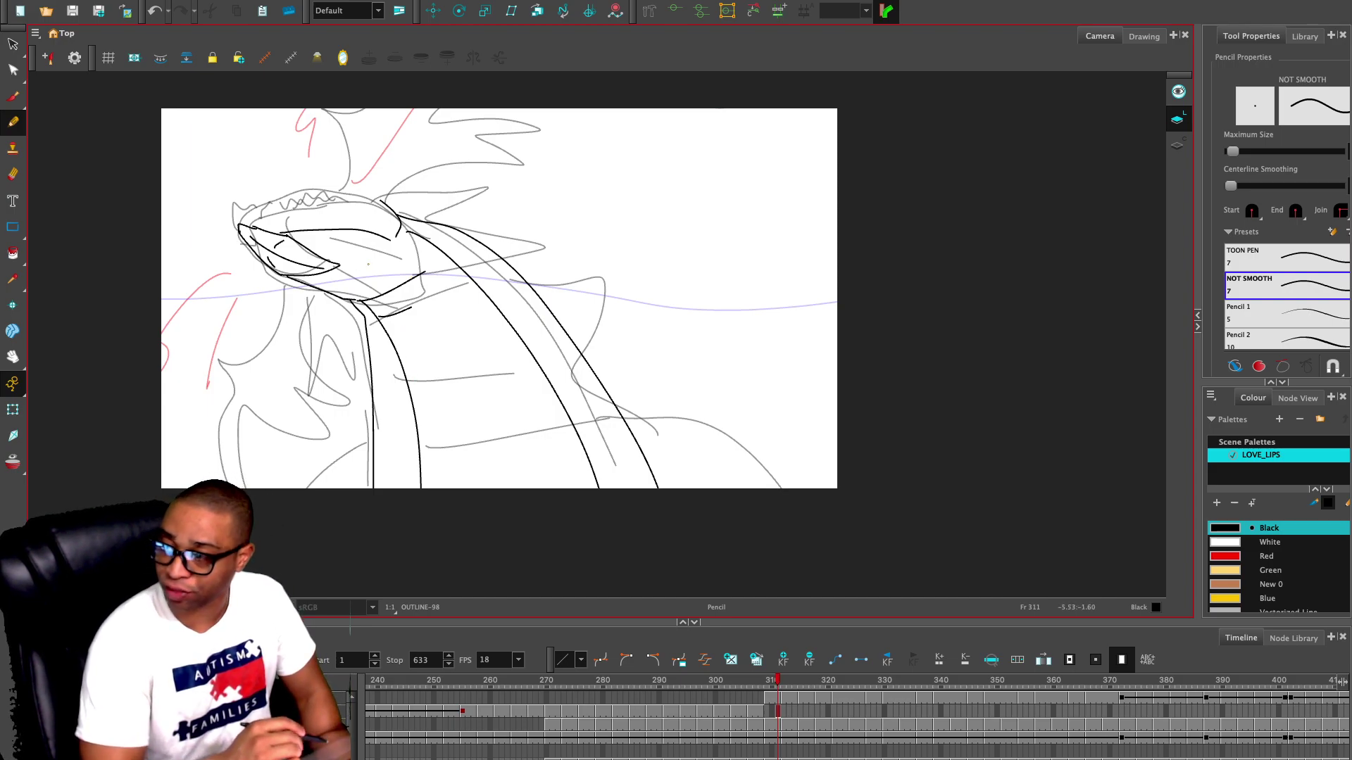
{"action": "mouse_move", "coordinate": [373, 315]}
{"action": "left_mouse_down"}
{"action": "mouse_move", "coordinate": [368, 473]}
{"action": "mouse_move", "coordinate": [341, 308]}
{"action": "left_mouse_up"}
{"action": "mouse_move", "coordinate": [421, 246]}
{"action": "left_mouse_down"}
{"action": "mouse_move", "coordinate": [533, 231]}
{"action": "mouse_move", "coordinate": [404, 216]}
{"action": "left_mouse_up"}
{"action": "mouse_move", "coordinate": [282, 274]}
{"action": "left_mouse_down"}
{"action": "mouse_move", "coordinate": [281, 302]}
{"action": "mouse_move", "coordinate": [223, 378]}
{"action": "mouse_move", "coordinate": [224, 479]}
{"action": "mouse_move", "coordinate": [264, 405]}
{"action": "mouse_move", "coordinate": [291, 431]}
{"action": "mouse_move", "coordinate": [284, 363]}
{"action": "mouse_move", "coordinate": [331, 378]}
{"action": "mouse_move", "coordinate": [309, 281]}
{"action": "left_mouse_up"}
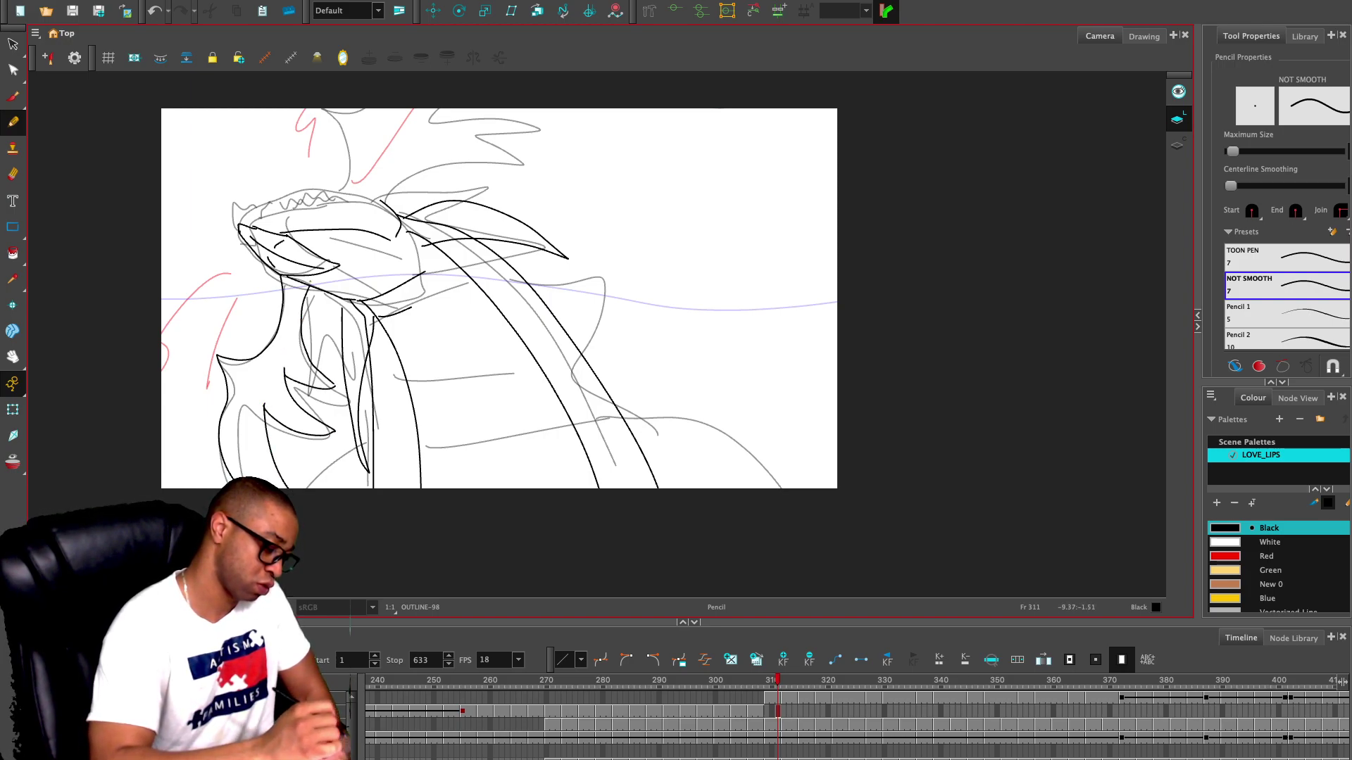
- Reveal the artwork outside the camera frame and ink the front edge and long upper curve of the head crest
{"action": "mouse_move", "coordinate": [324, 185]}
{"action": "left_mouse_down"}
{"action": "mouse_move", "coordinate": [284, 313]}
{"action": "mouse_move", "coordinate": [274, 248]}
{"action": "left_mouse_up"}
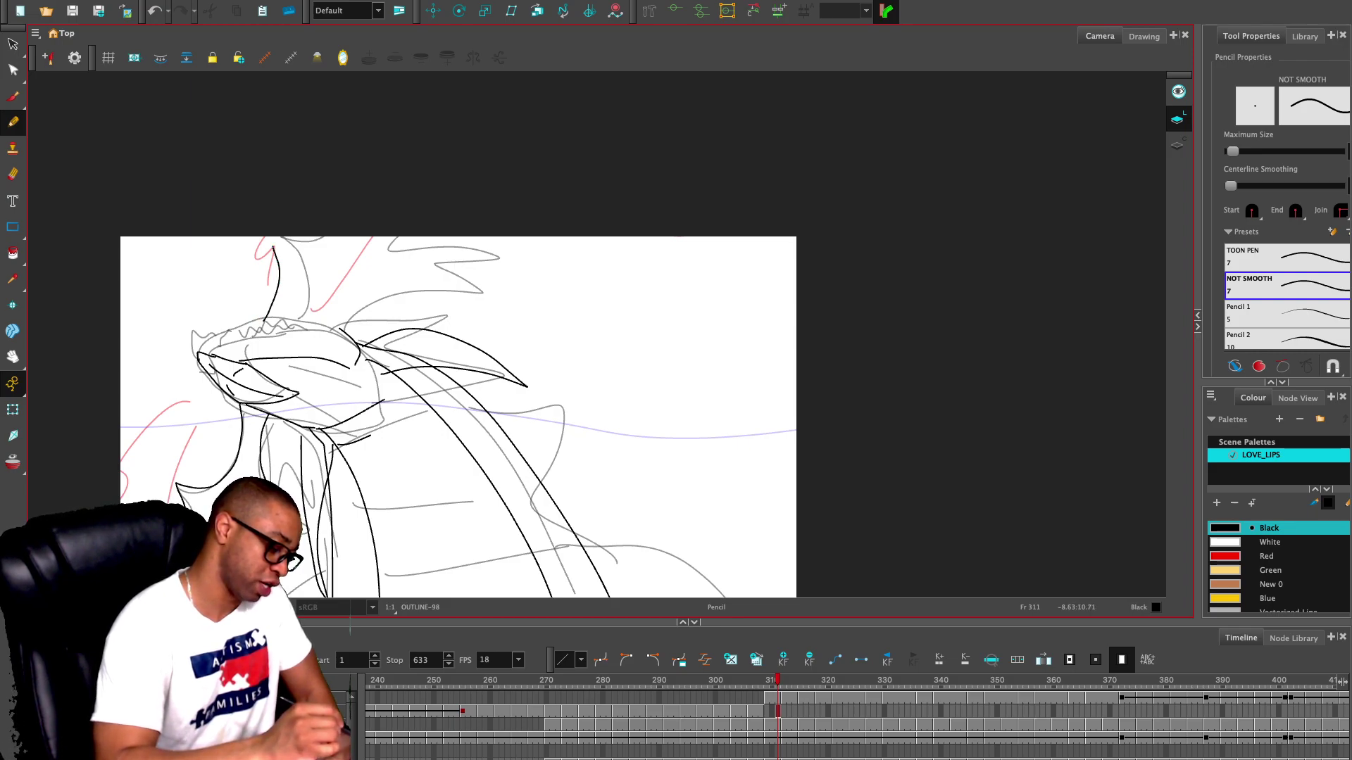
{"action": "left_click", "coordinate": [108, 607]}
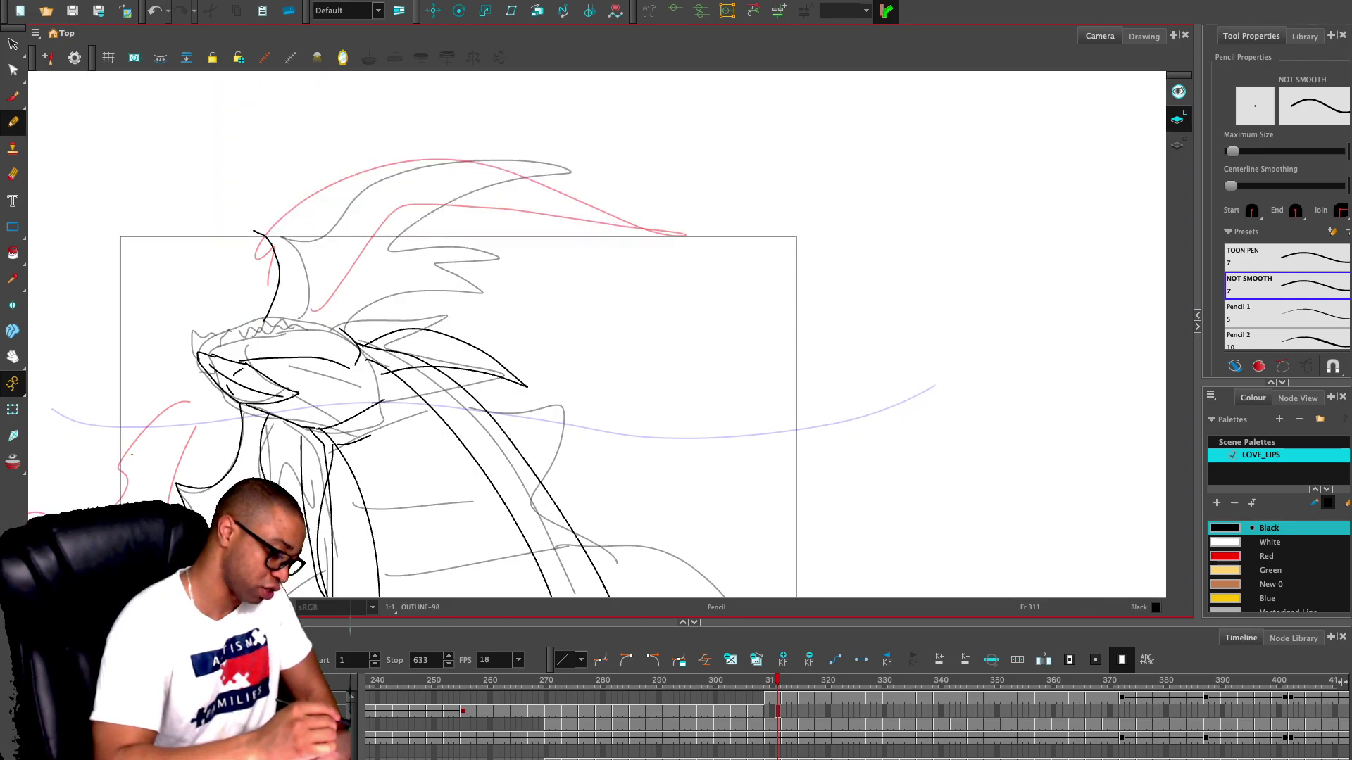
{"action": "mouse_move", "coordinate": [253, 230]}
{"action": "left_mouse_down"}
{"action": "mouse_move", "coordinate": [308, 175]}
{"action": "mouse_move", "coordinate": [473, 128]}
{"action": "left_mouse_up"}
{"action": "key", "text": "ctrl+z"}
{"action": "left_click_drag", "start_coordinate": [493, 352], "coordinate": [503, 291]}
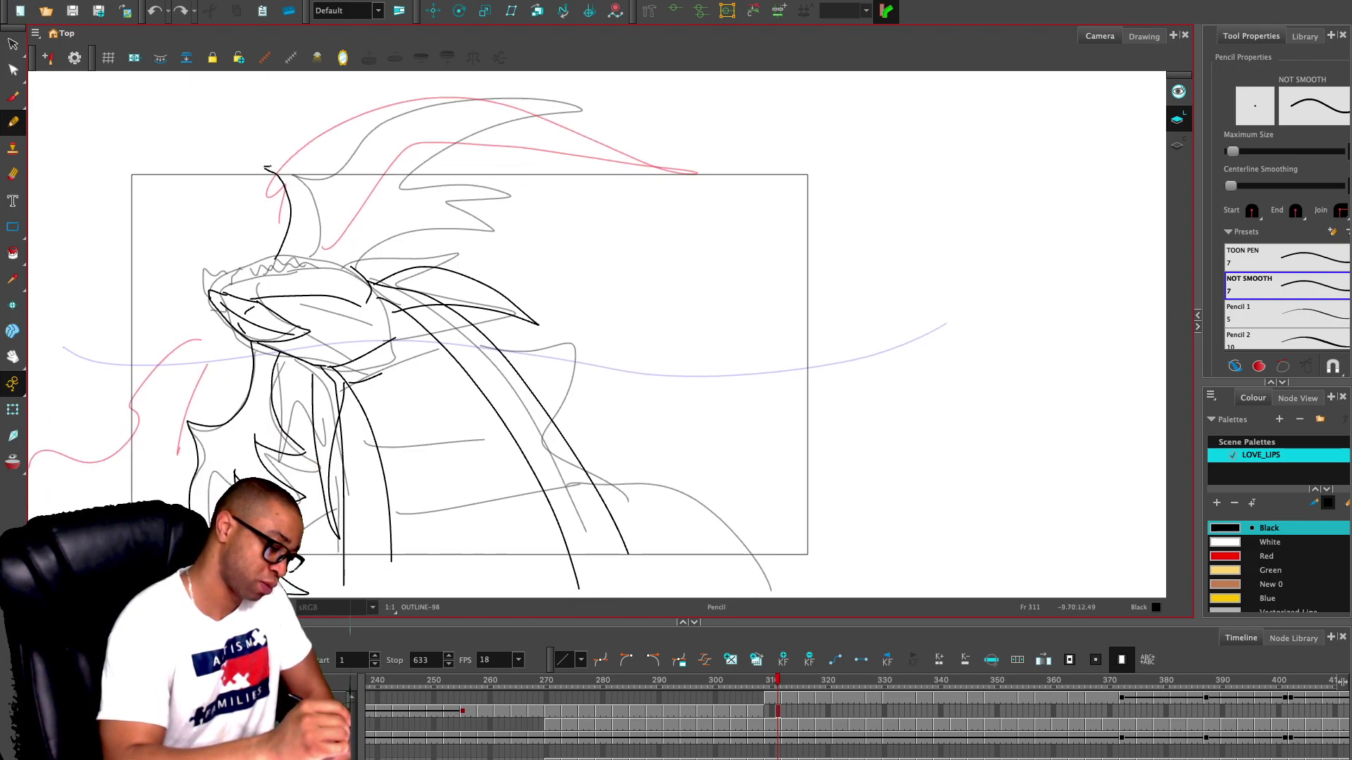
{"action": "left_click_drag", "start_coordinate": [266, 169], "coordinate": [387, 71]}
{"action": "key", "text": "2"}
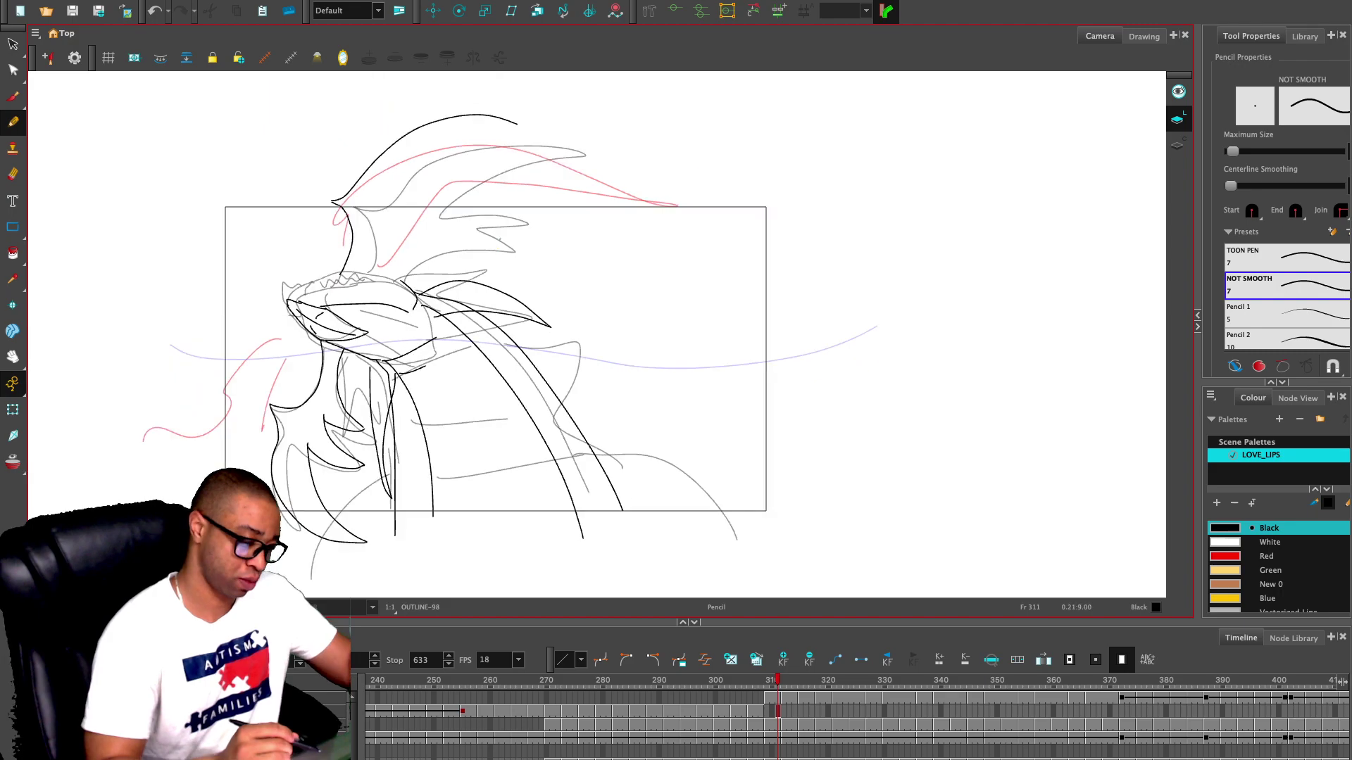
- Ink the back edge of the head crest with its row of curved spikes
{"action": "mouse_move", "coordinate": [510, 125]}
{"action": "left_mouse_down"}
{"action": "mouse_move", "coordinate": [454, 178]}
{"action": "mouse_move", "coordinate": [467, 212]}
{"action": "left_mouse_up"}
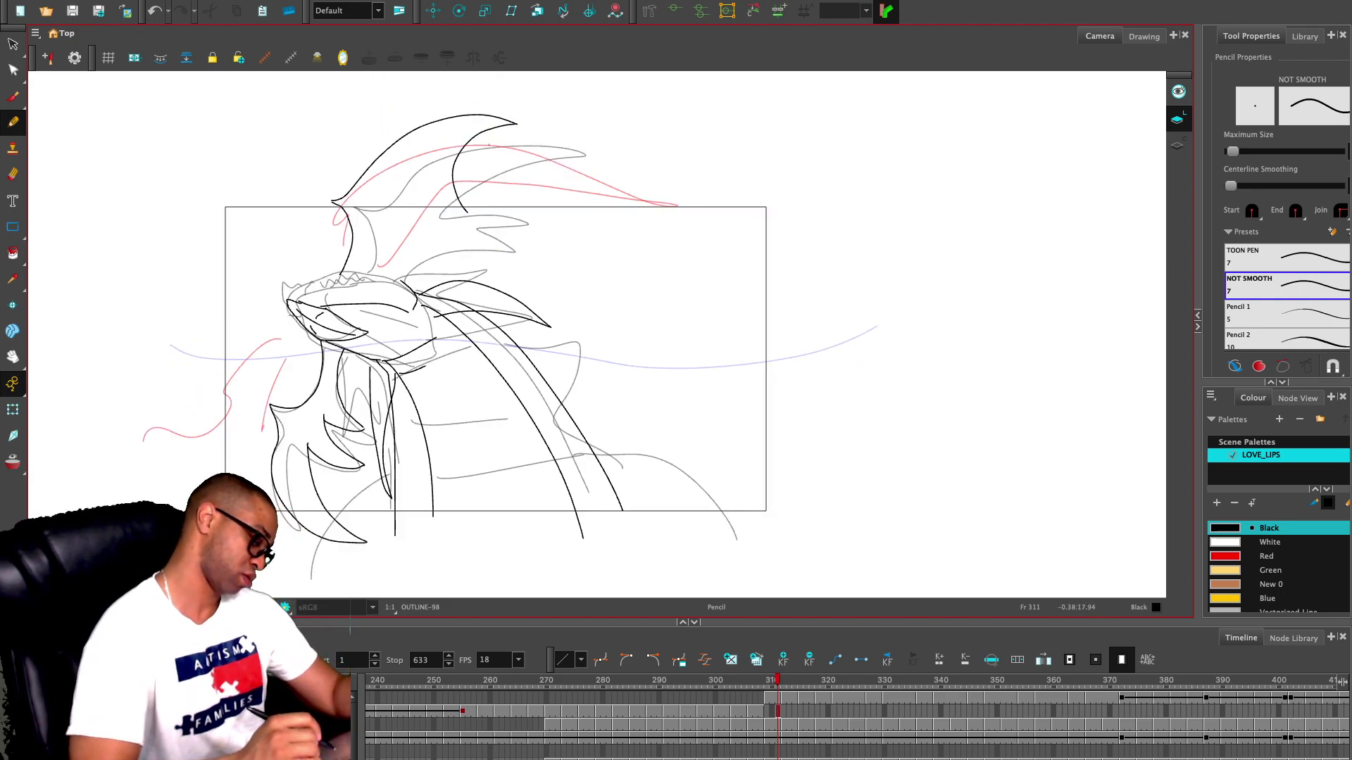
{"action": "key", "text": "ctrl+z"}
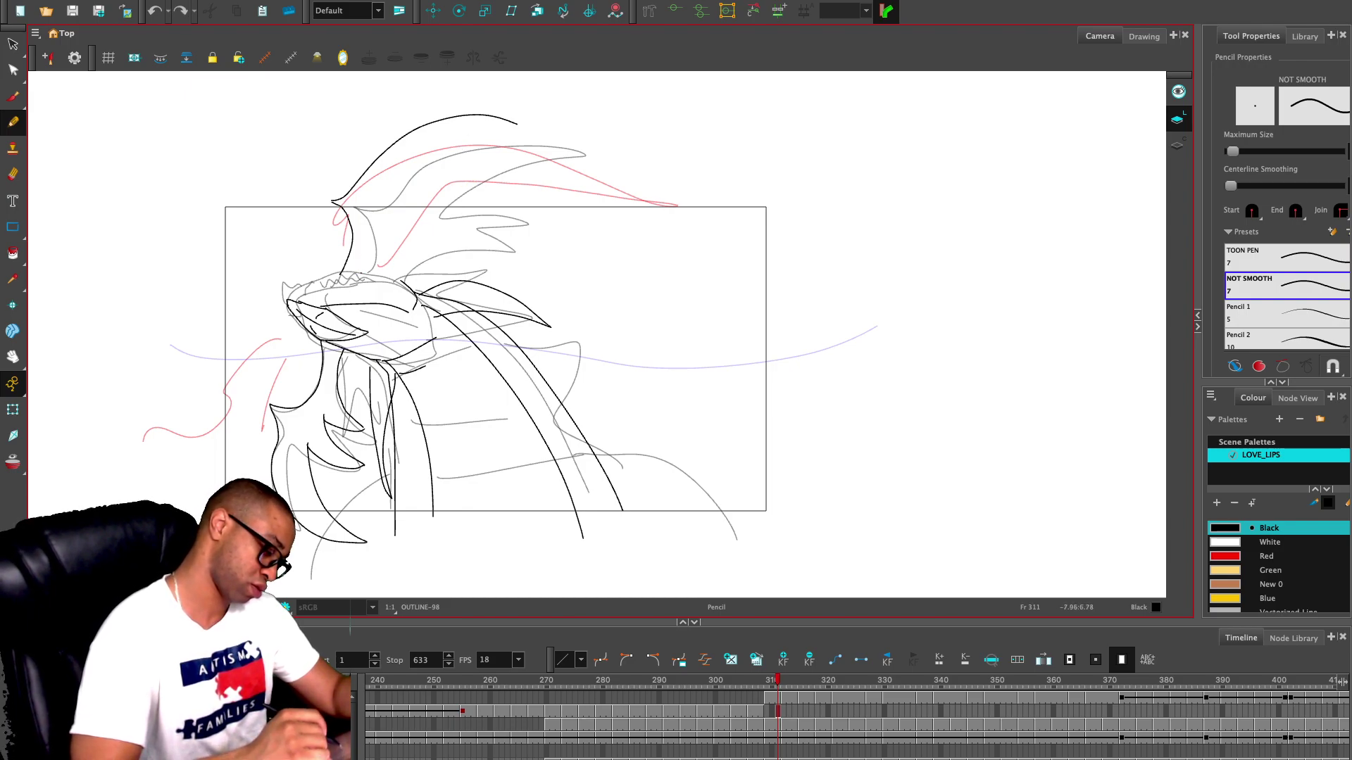
{"action": "mouse_move", "coordinate": [365, 260]}
{"action": "left_mouse_down"}
{"action": "mouse_move", "coordinate": [385, 226]}
{"action": "mouse_move", "coordinate": [429, 209]}
{"action": "mouse_move", "coordinate": [532, 124]}
{"action": "left_mouse_up"}
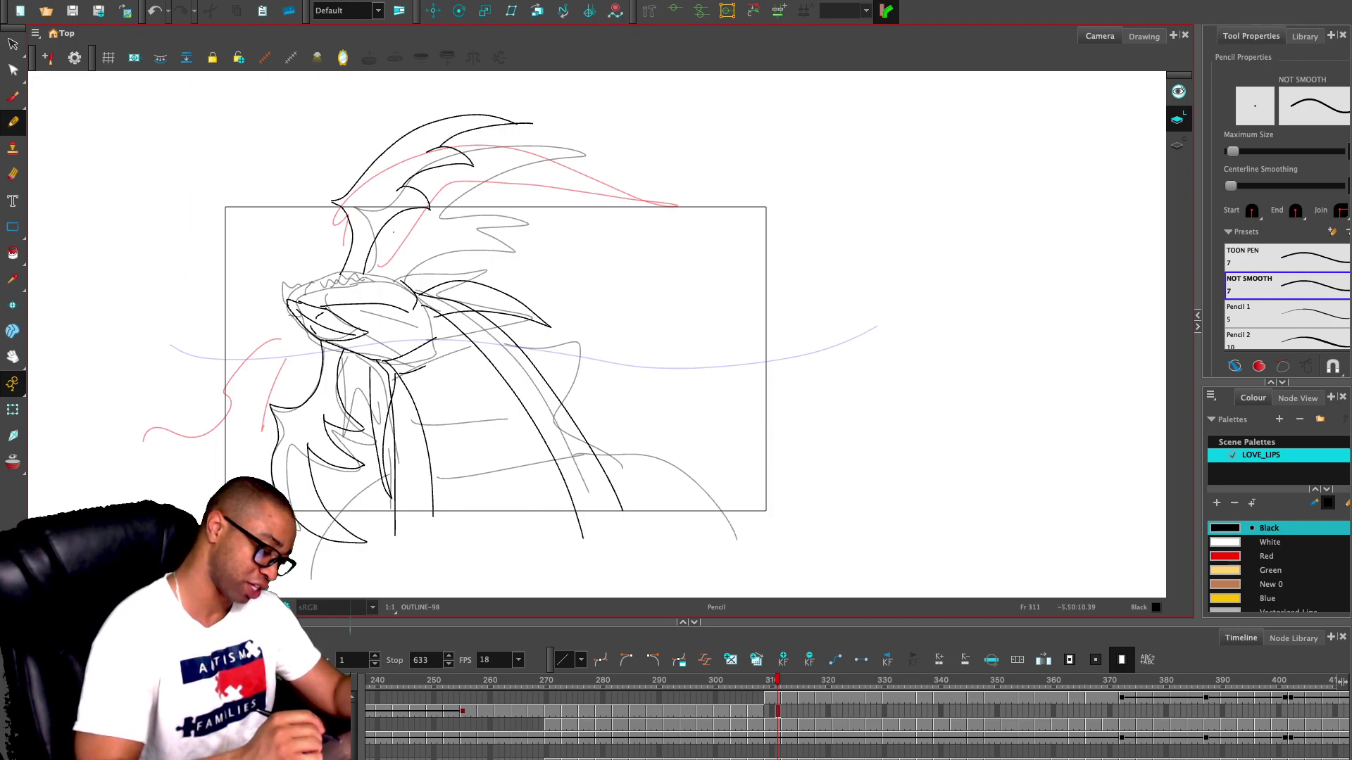
- Ink the snout tip, the upper jaw outline, and the lip lines around the open mouth on frame 311
{"action": "key", "text": "2"}
{"action": "key", "text": "2"}
{"action": "mouse_move", "coordinate": [63, 255]}
{"action": "left_mouse_down"}
{"action": "mouse_move", "coordinate": [198, 262]}
{"action": "mouse_move", "coordinate": [267, 303]}
{"action": "mouse_move", "coordinate": [260, 262]}
{"action": "mouse_move", "coordinate": [363, 248]}
{"action": "left_mouse_up"}
{"action": "key", "text": "super+z"}
{"action": "left_click_drag", "start_coordinate": [268, 276], "coordinate": [311, 266]}
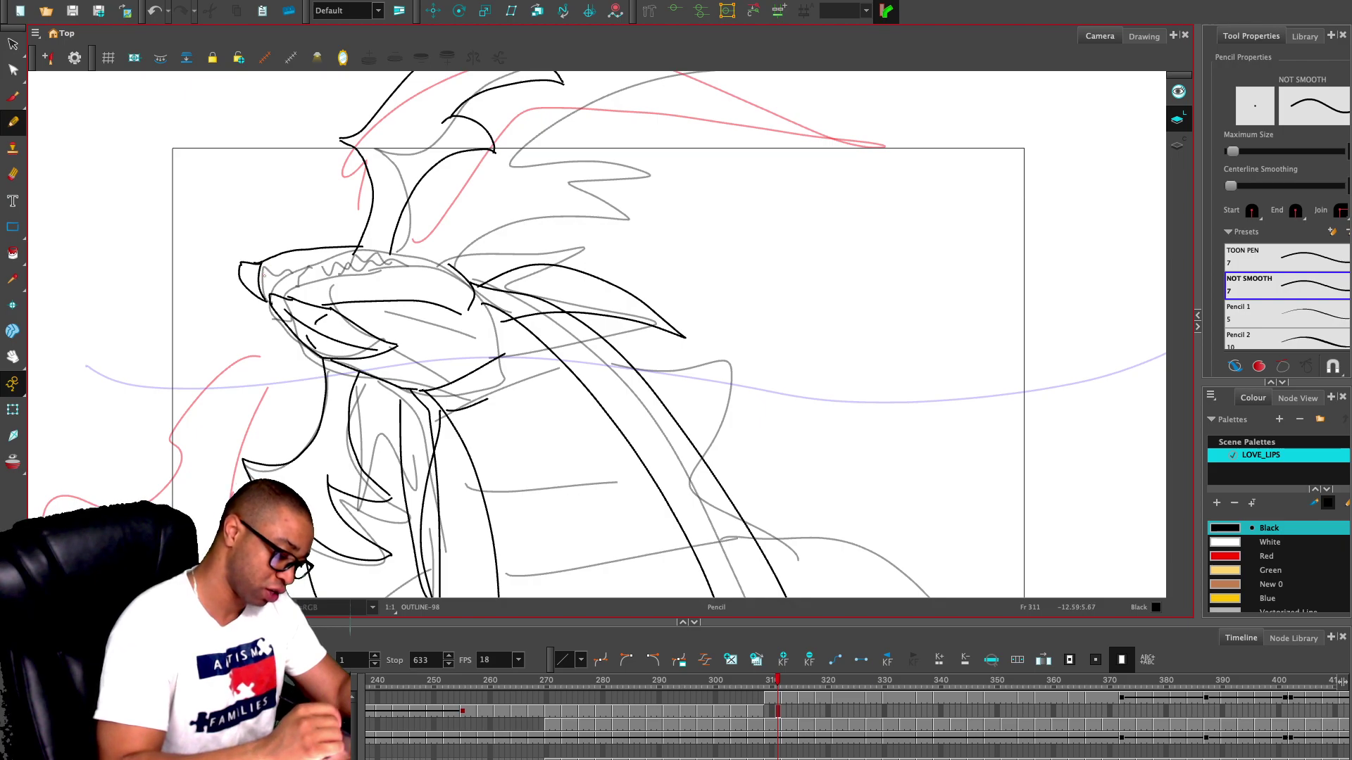
{"action": "left_click_drag", "start_coordinate": [259, 282], "coordinate": [316, 259]}
{"action": "left_click_drag", "start_coordinate": [253, 295], "coordinate": [295, 336]}
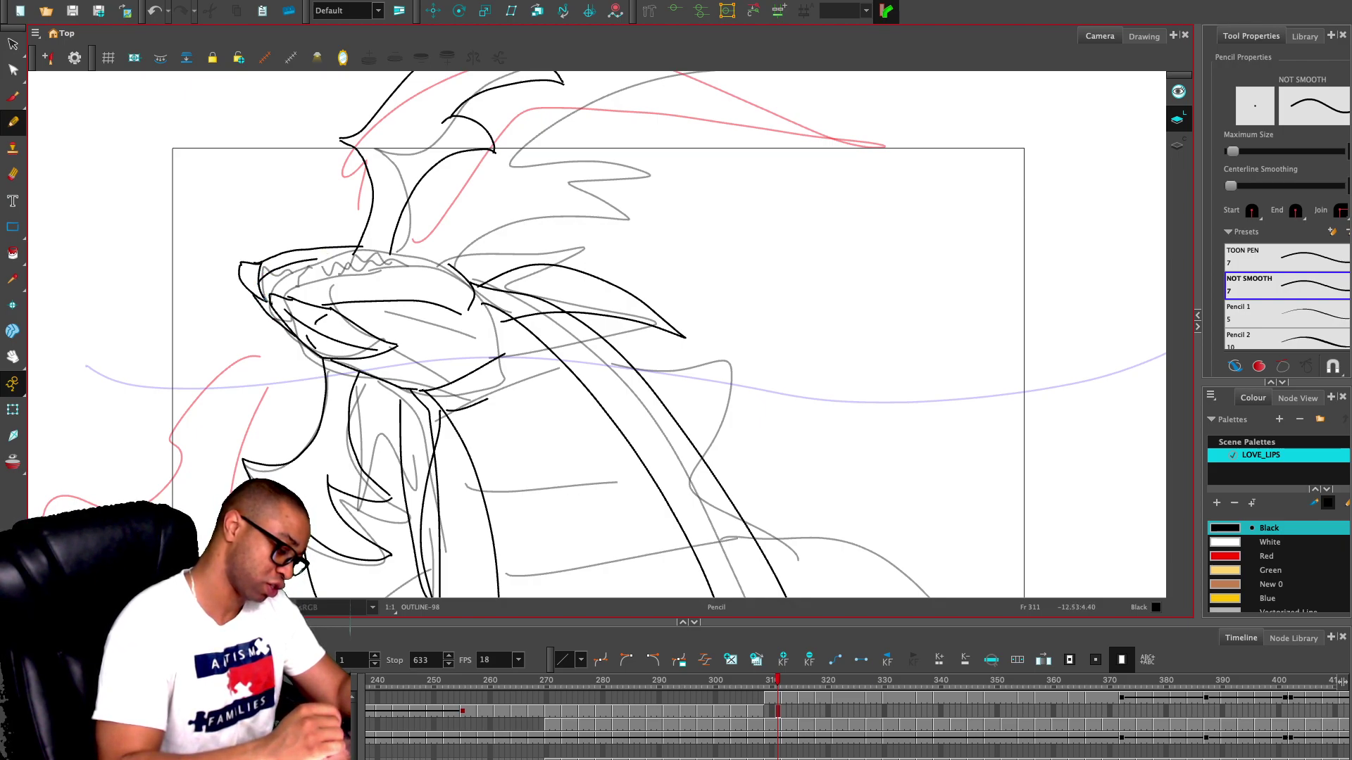
{"action": "left_click_drag", "start_coordinate": [316, 263], "coordinate": [398, 270]}
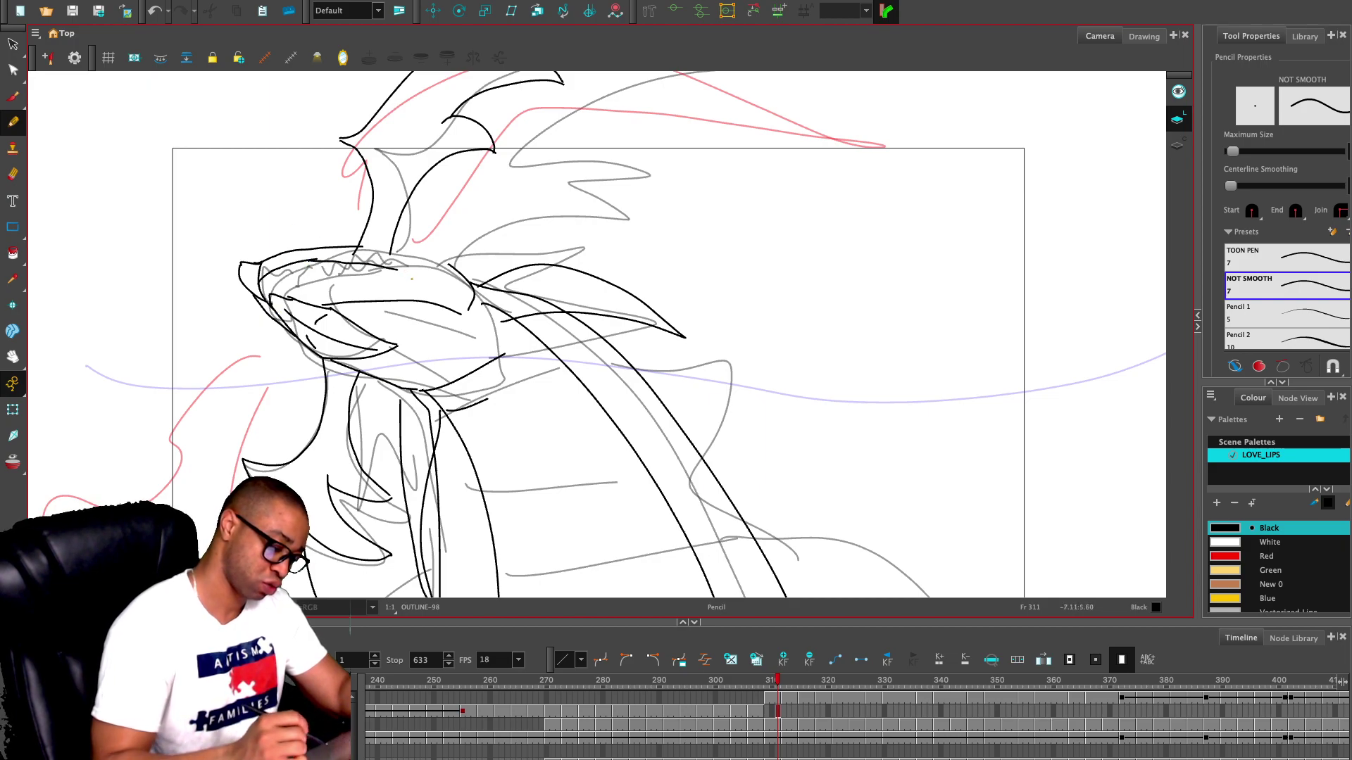
- Ink the rows of sharp teeth inside the mouth, the back of the head, and the smaller fin behind it
{"action": "mouse_move", "coordinate": [293, 298]}
{"action": "left_mouse_down"}
{"action": "mouse_move", "coordinate": [399, 285]}
{"action": "mouse_move", "coordinate": [416, 267]}
{"action": "left_mouse_up"}
{"action": "mouse_move", "coordinate": [288, 301]}
{"action": "left_mouse_down"}
{"action": "mouse_move", "coordinate": [293, 284]}
{"action": "mouse_move", "coordinate": [345, 292]}
{"action": "left_mouse_up"}
{"action": "key", "text": "ctrl+z"}
{"action": "mouse_move", "coordinate": [331, 276]}
{"action": "left_mouse_down"}
{"action": "mouse_move", "coordinate": [345, 291]}
{"action": "mouse_move", "coordinate": [359, 277]}
{"action": "mouse_move", "coordinate": [401, 283]}
{"action": "mouse_move", "coordinate": [387, 286]}
{"action": "left_mouse_up"}
{"action": "mouse_move", "coordinate": [272, 286]}
{"action": "left_mouse_down"}
{"action": "mouse_move", "coordinate": [324, 263]}
{"action": "mouse_move", "coordinate": [329, 276]}
{"action": "mouse_move", "coordinate": [351, 263]}
{"action": "mouse_move", "coordinate": [403, 282]}
{"action": "mouse_move", "coordinate": [389, 244]}
{"action": "mouse_move", "coordinate": [460, 276]}
{"action": "mouse_move", "coordinate": [370, 245]}
{"action": "mouse_move", "coordinate": [404, 238]}
{"action": "mouse_move", "coordinate": [443, 246]}
{"action": "mouse_move", "coordinate": [417, 274]}
{"action": "mouse_move", "coordinate": [471, 256]}
{"action": "mouse_move", "coordinate": [479, 285]}
{"action": "mouse_move", "coordinate": [415, 273]}
{"action": "mouse_move", "coordinate": [496, 257]}
{"action": "mouse_move", "coordinate": [608, 271]}
{"action": "mouse_move", "coordinate": [498, 291]}
{"action": "left_mouse_up"}
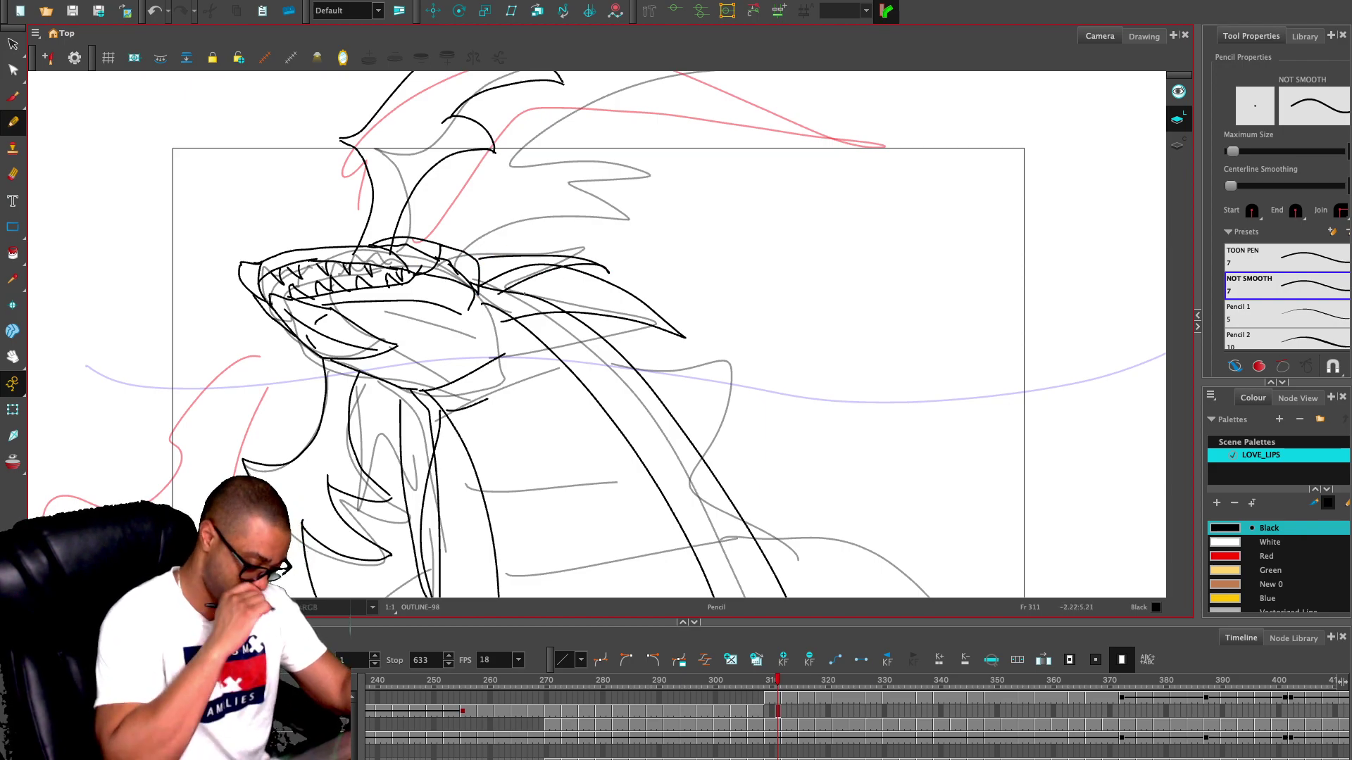
- Ink the scalloped lines inside both neck bands and the two shoulder curves on frame 311, and return to frame 310
{"action": "key", "text": "2"}
{"action": "key", "text": "2"}
{"action": "key", "text": "1"}
{"action": "key", "text": "1"}
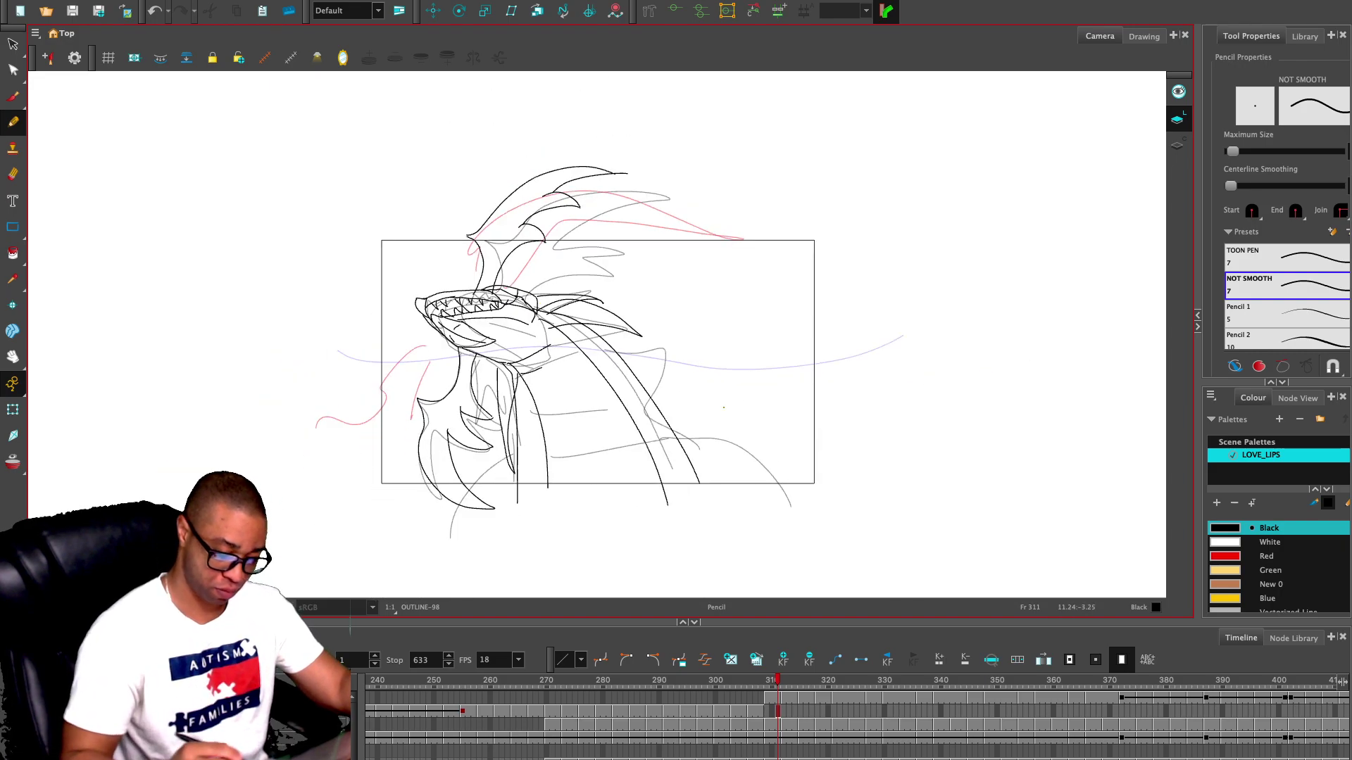
{"action": "key", "text": "2"}
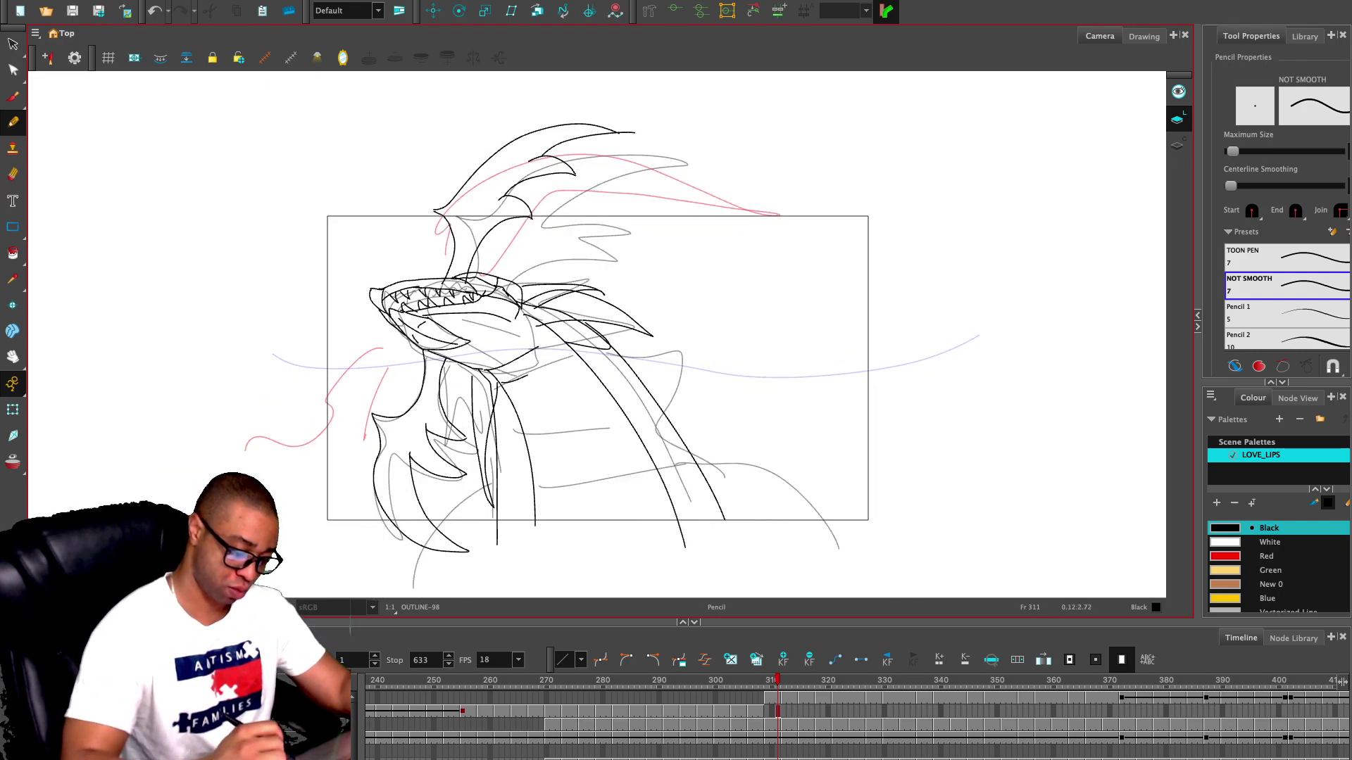
{"action": "mouse_move", "coordinate": [595, 371]}
{"action": "left_mouse_down"}
{"action": "mouse_move", "coordinate": [643, 389]}
{"action": "mouse_move", "coordinate": [676, 454]}
{"action": "mouse_move", "coordinate": [672, 435]}
{"action": "mouse_move", "coordinate": [713, 479]}
{"action": "left_mouse_up"}
{"action": "left_click_drag", "start_coordinate": [492, 403], "coordinate": [516, 413]}
{"action": "mouse_move", "coordinate": [498, 463]}
{"action": "left_mouse_down"}
{"action": "mouse_move", "coordinate": [525, 491]}
{"action": "mouse_move", "coordinate": [533, 468]}
{"action": "mouse_move", "coordinate": [437, 524]}
{"action": "mouse_move", "coordinate": [438, 547]}
{"action": "left_mouse_up"}
{"action": "mouse_move", "coordinate": [693, 451]}
{"action": "left_mouse_down"}
{"action": "mouse_move", "coordinate": [769, 473]}
{"action": "mouse_move", "coordinate": [838, 540]}
{"action": "left_mouse_up"}
{"action": "key", "text": "ctrl+z"}
{"action": "mouse_move", "coordinate": [689, 456]}
{"action": "left_mouse_down"}
{"action": "mouse_move", "coordinate": [721, 468]}
{"action": "mouse_move", "coordinate": [843, 569]}
{"action": "left_mouse_up"}
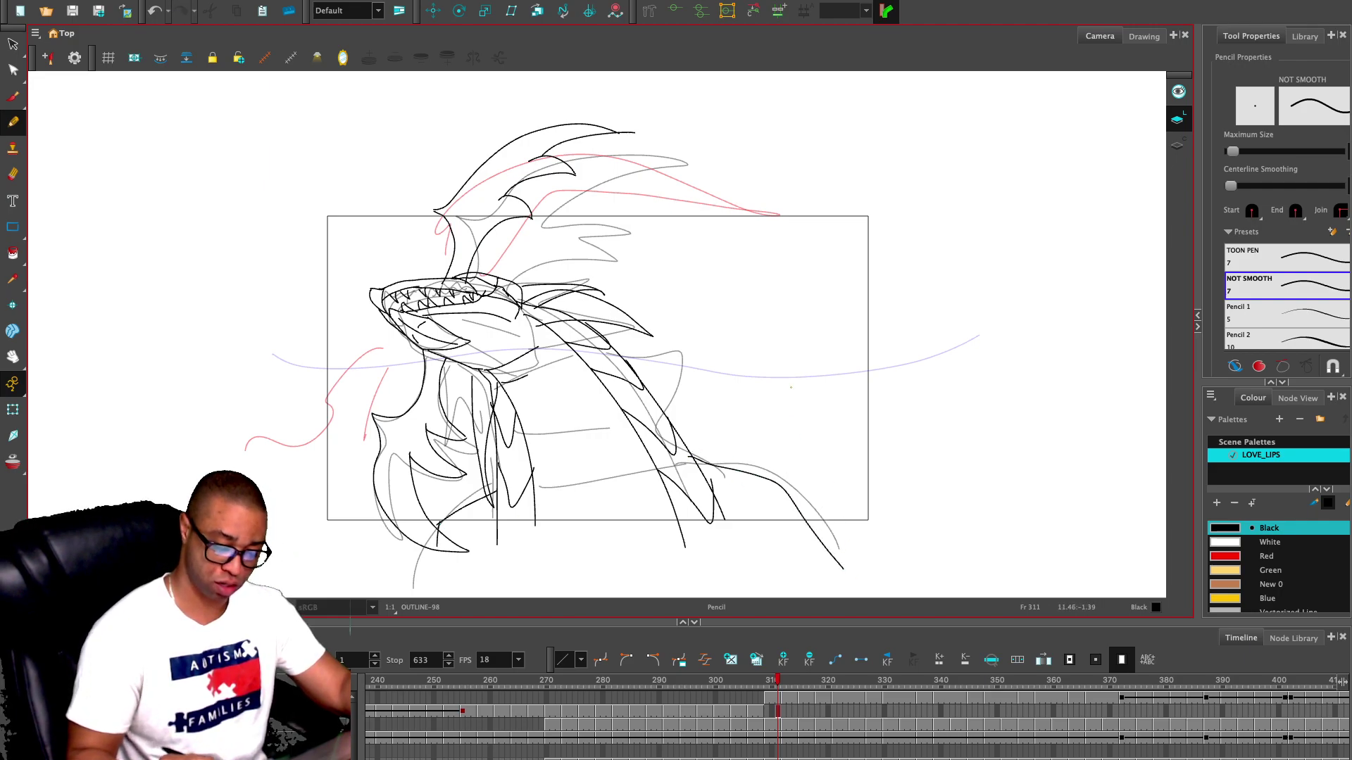
{"action": "key", "text": "comma"}
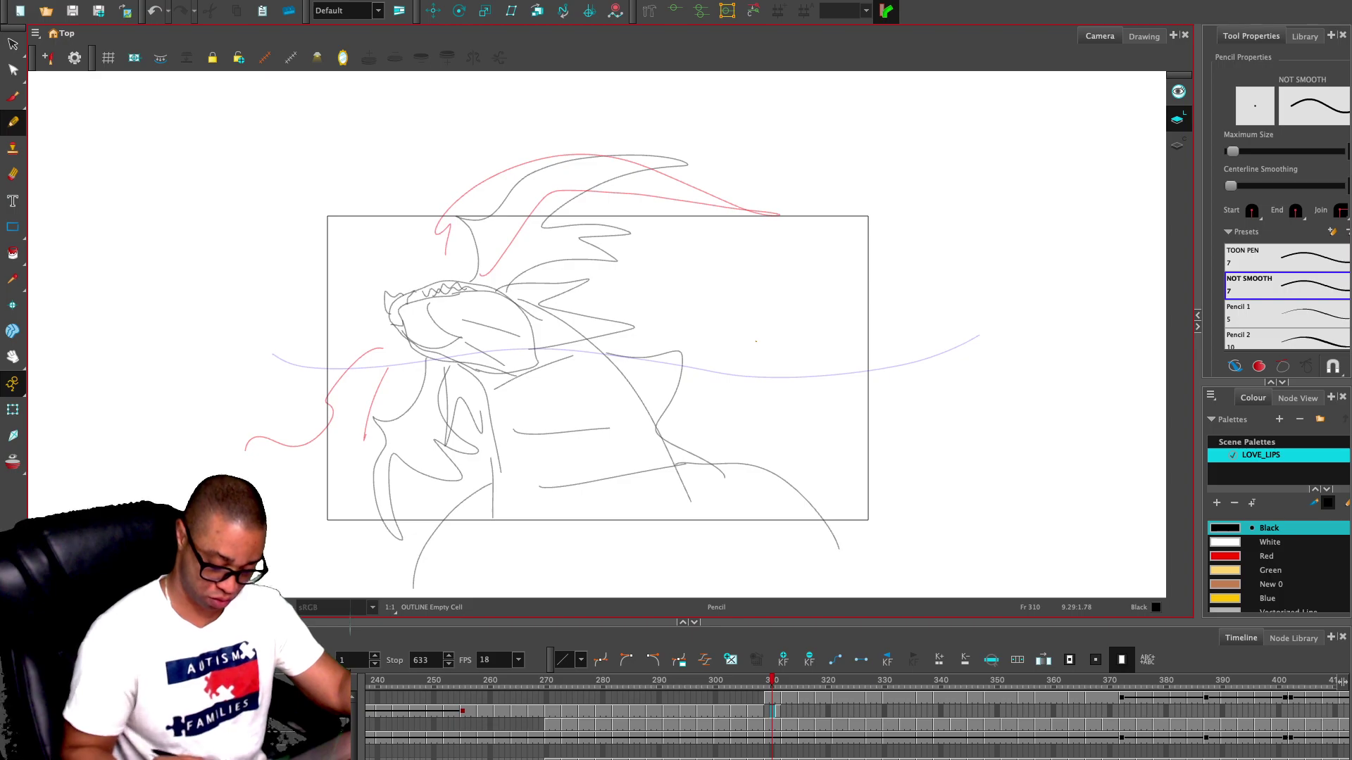
- Flip through frames 308 to 312 to compare the inked outlines with the rough sketches
{"action": "key", "text": "comma"}
{"action": "key", "text": "comma"}
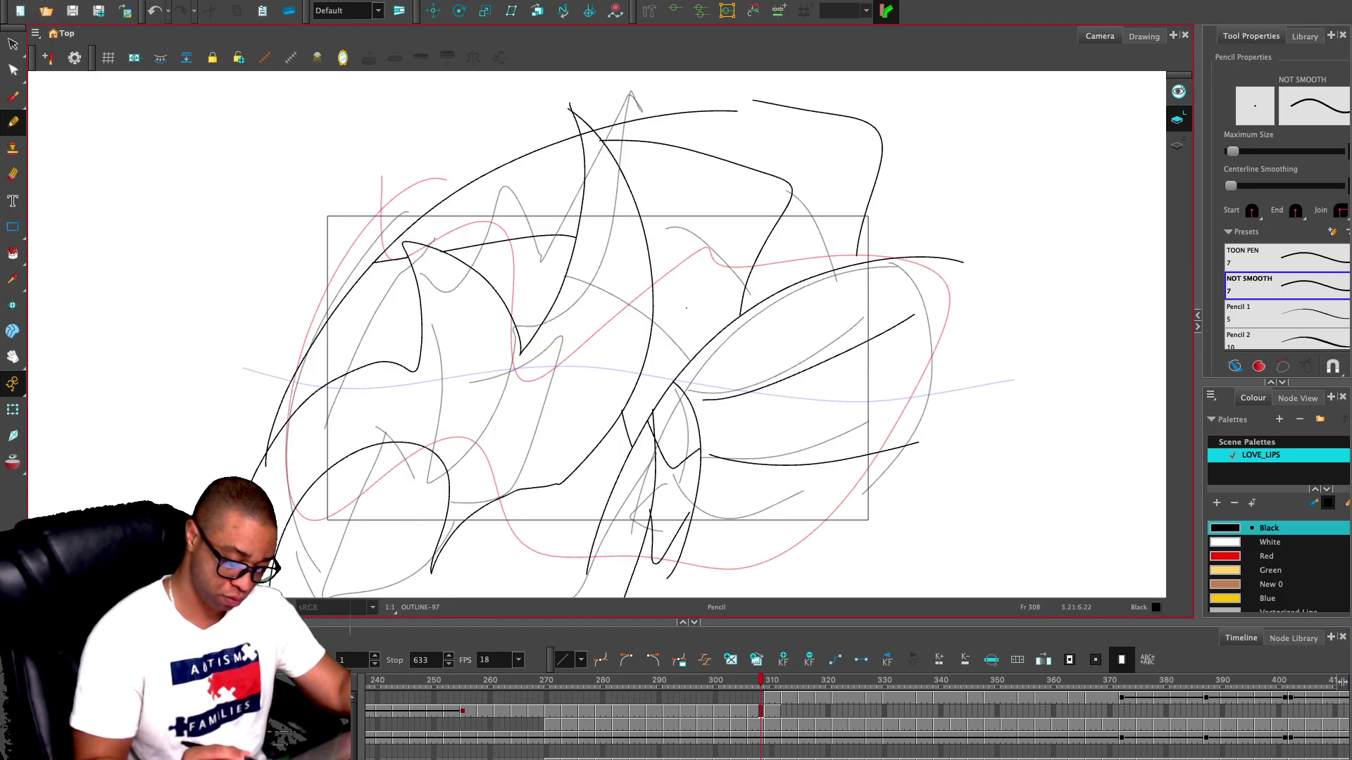
{"action": "key", "text": "period"}
{"action": "key", "text": "period"}
{"action": "key", "text": "period"}
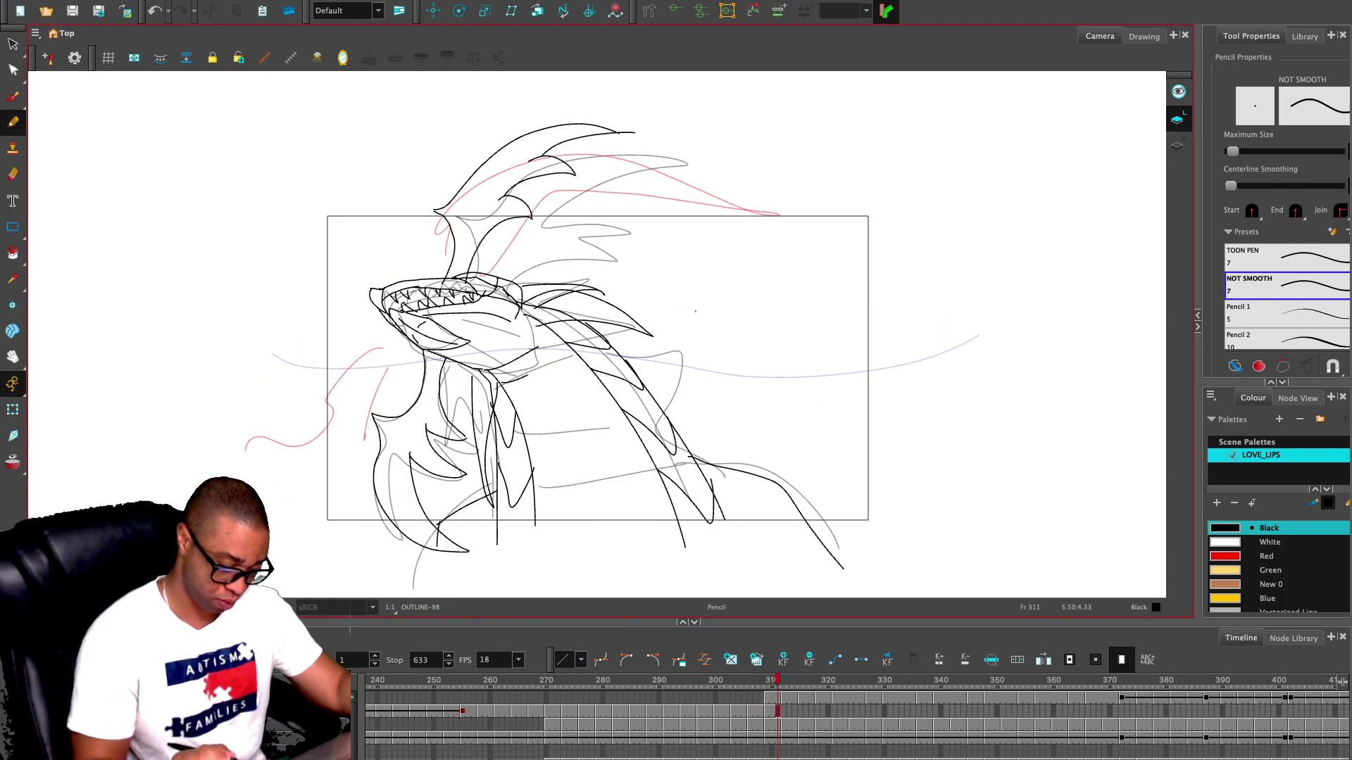
{"action": "key", "text": "period"}
{"action": "key", "text": "comma"}
{"action": "key", "text": "period"}
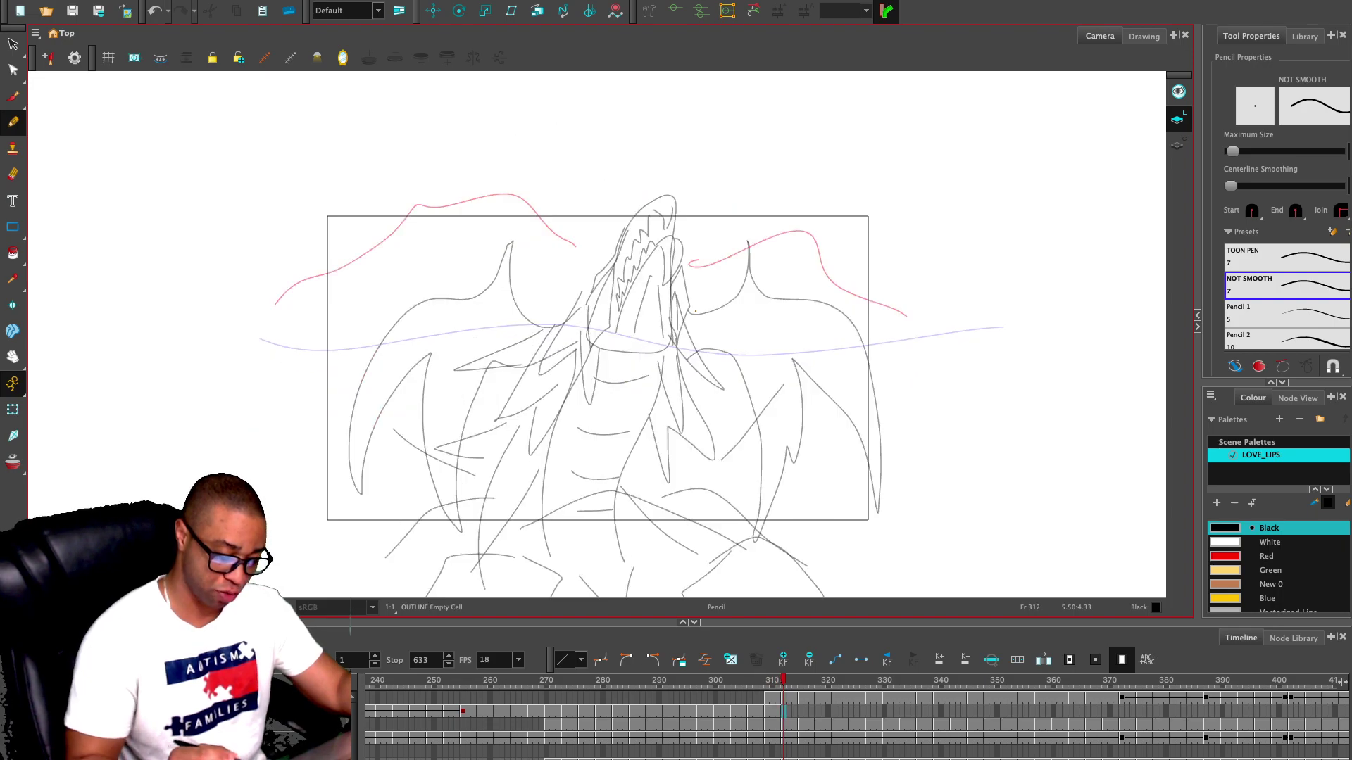
- Enlarge the drawing area and ink the lower jaw tip of the upward-facing head on frame 314
{"action": "key", "text": "2"}
{"action": "left_click_drag", "start_coordinate": [757, 406], "coordinate": [762, 377]}
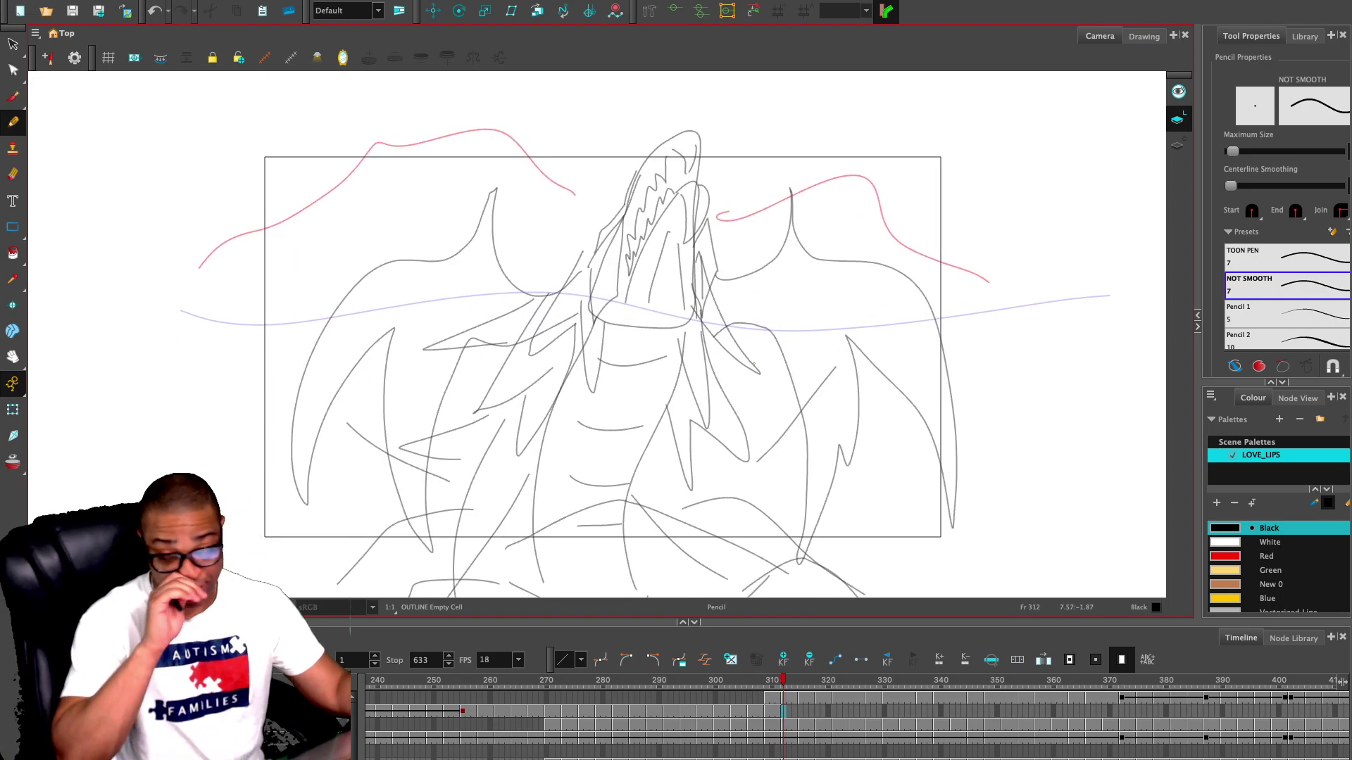
{"action": "key", "text": "2"}
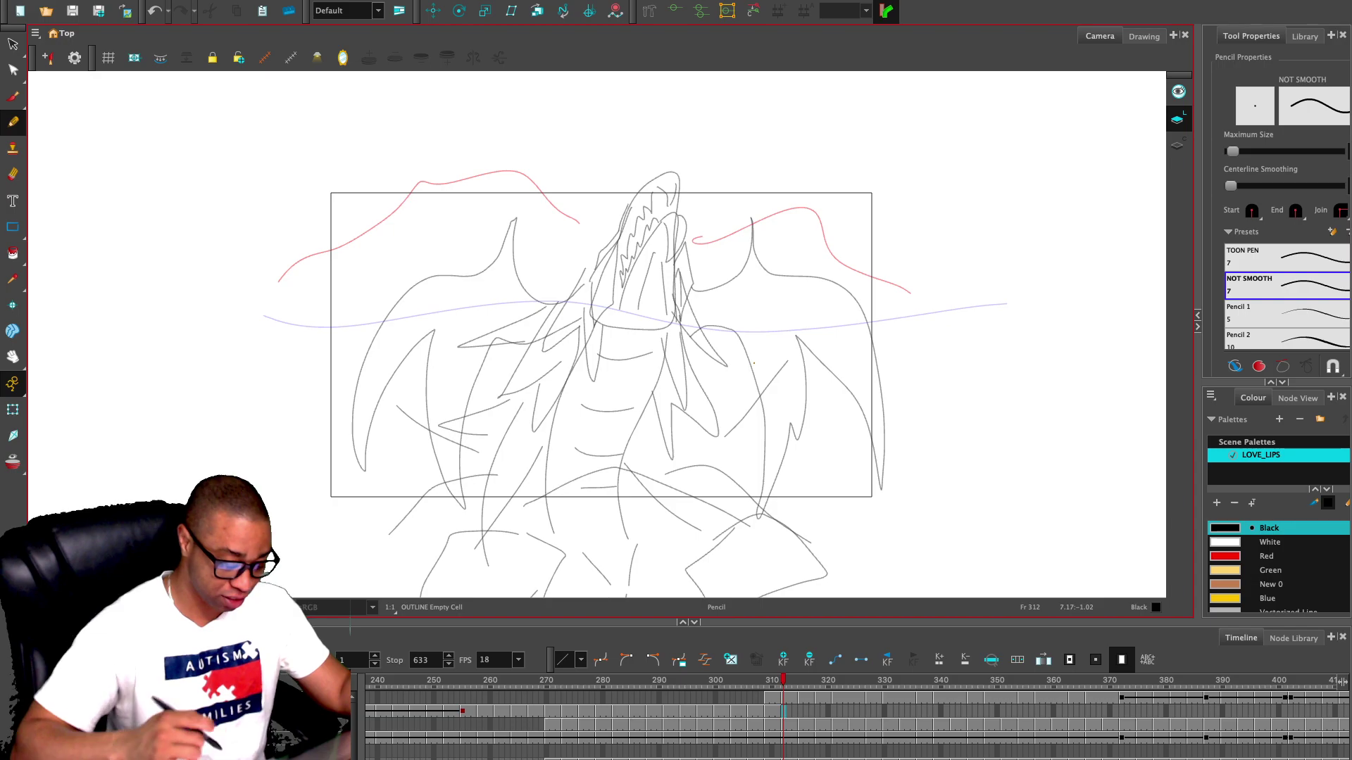
{"action": "left_click_drag", "start_coordinate": [865, 622], "coordinate": [865, 672]}
{"action": "key", "text": "period"}
{"action": "key", "text": "period"}
{"action": "key", "text": "2"}
{"action": "key", "text": "2"}
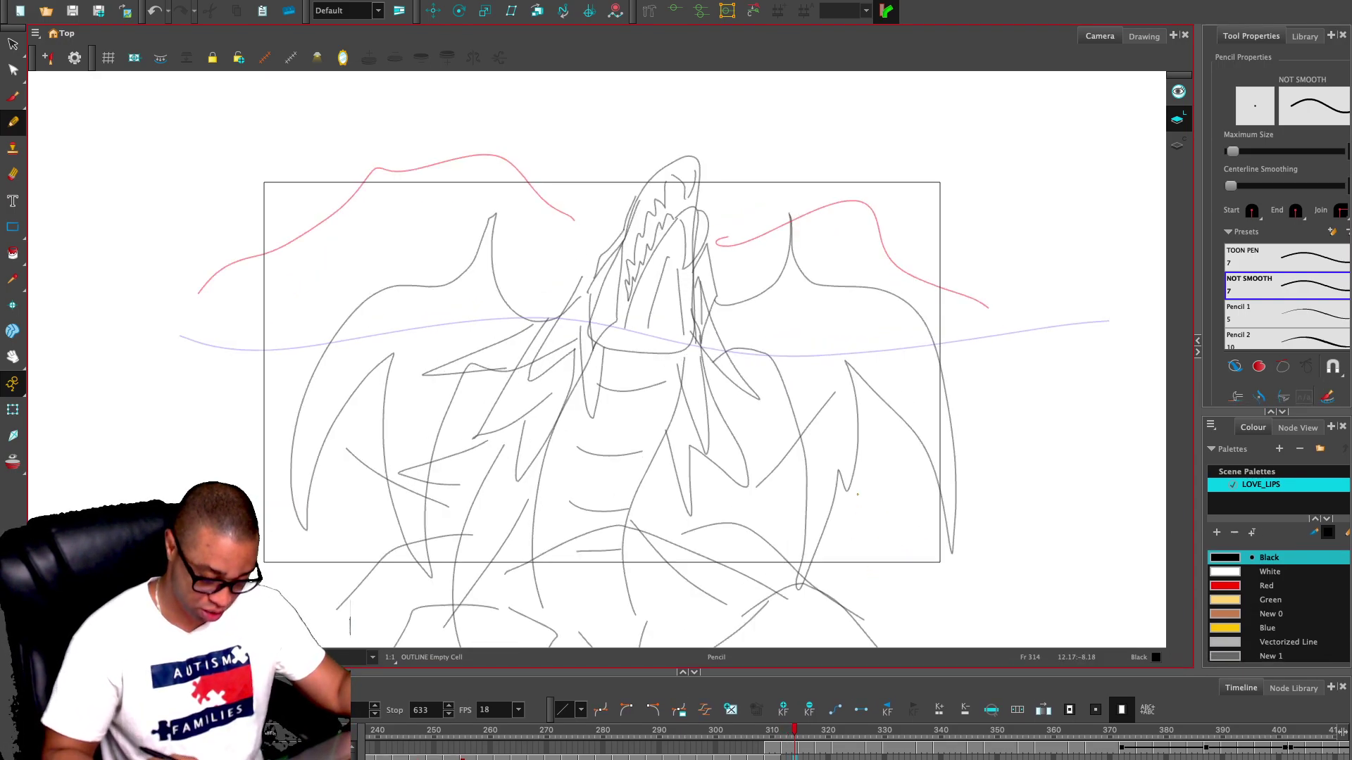
{"action": "left_click_drag", "start_coordinate": [840, 431], "coordinate": [821, 414]}
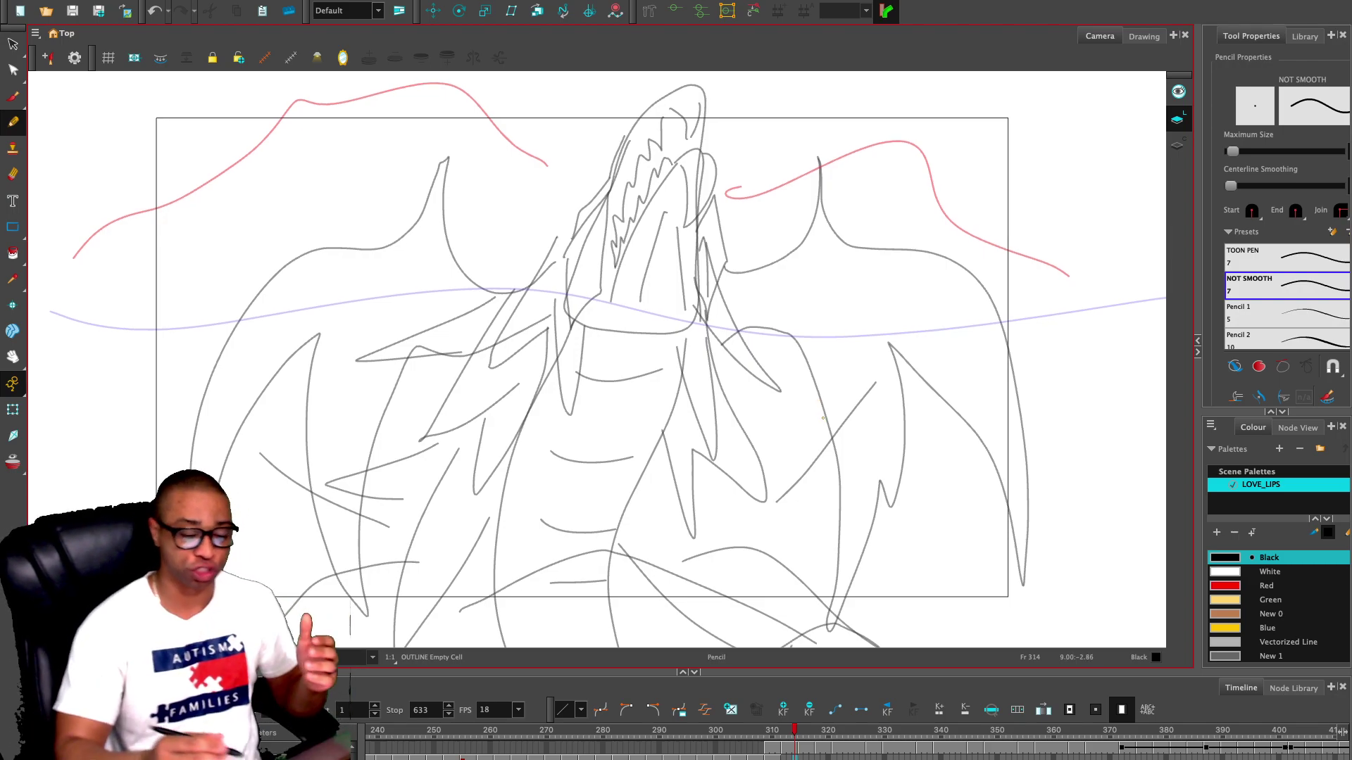
{"action": "mouse_move", "coordinate": [677, 164]}
{"action": "left_mouse_down"}
{"action": "mouse_move", "coordinate": [710, 175]}
{"action": "mouse_move", "coordinate": [683, 177]}
{"action": "mouse_move", "coordinate": [687, 227]}
{"action": "mouse_move", "coordinate": [707, 198]}
{"action": "mouse_move", "coordinate": [707, 151]}
{"action": "mouse_move", "coordinate": [689, 138]}
{"action": "mouse_move", "coordinate": [677, 166]}
{"action": "left_mouse_up"}
{"action": "key", "text": "super+z"}
{"action": "key", "text": "super+z"}
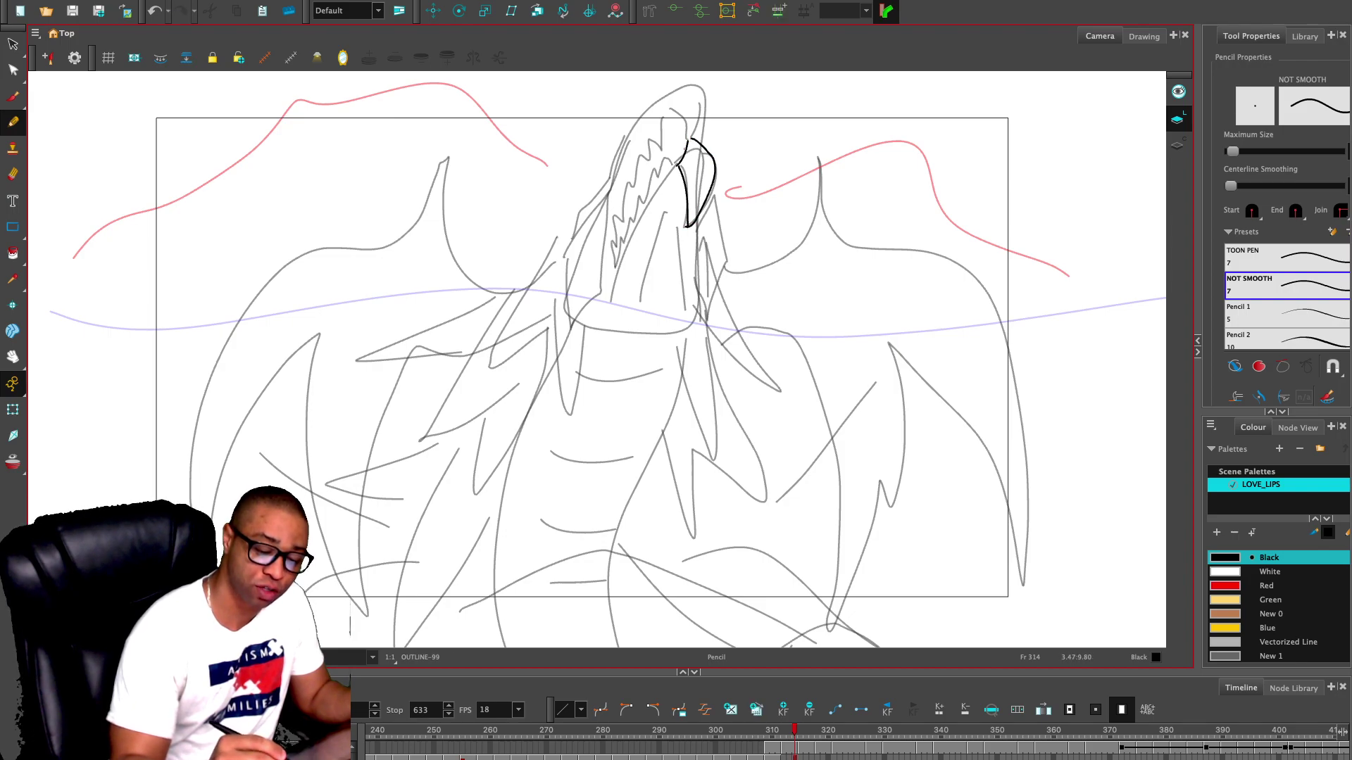
- Ink the snout tip and the outer contour of the upper jaw down to the back of the head
{"action": "mouse_move", "coordinate": [663, 117]}
{"action": "left_mouse_down"}
{"action": "mouse_move", "coordinate": [689, 133]}
{"action": "mouse_move", "coordinate": [691, 86]}
{"action": "mouse_move", "coordinate": [667, 81]}
{"action": "mouse_move", "coordinate": [674, 125]}
{"action": "mouse_move", "coordinate": [641, 113]}
{"action": "mouse_move", "coordinate": [682, 123]}
{"action": "left_mouse_up"}
{"action": "key", "text": "ctrl+z"}
{"action": "key", "text": "ctrl+z"}
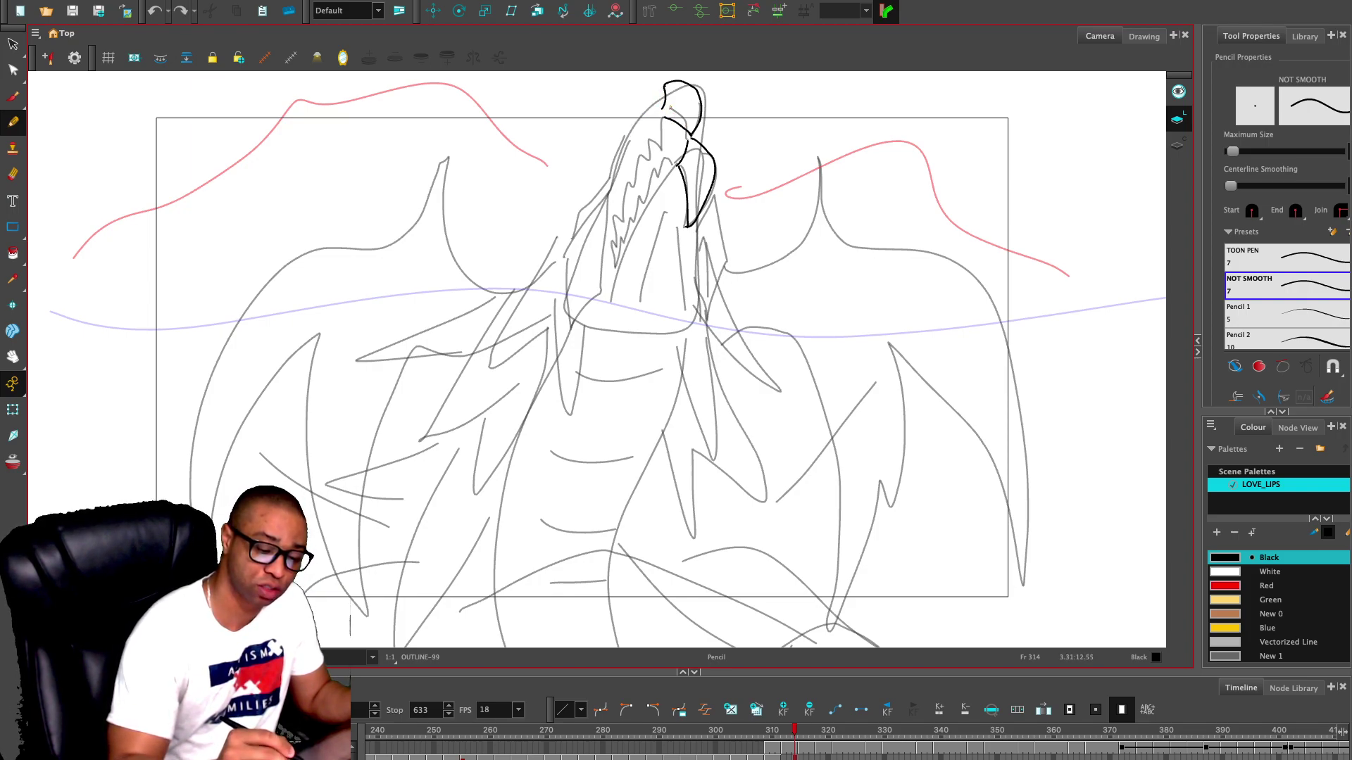
{"action": "mouse_move", "coordinate": [660, 101]}
{"action": "left_mouse_down"}
{"action": "mouse_move", "coordinate": [574, 233]}
{"action": "mouse_move", "coordinate": [567, 263]}
{"action": "mouse_move", "coordinate": [602, 214]}
{"action": "mouse_move", "coordinate": [613, 265]}
{"action": "mouse_move", "coordinate": [566, 327]}
{"action": "mouse_move", "coordinate": [609, 272]}
{"action": "left_mouse_up"}
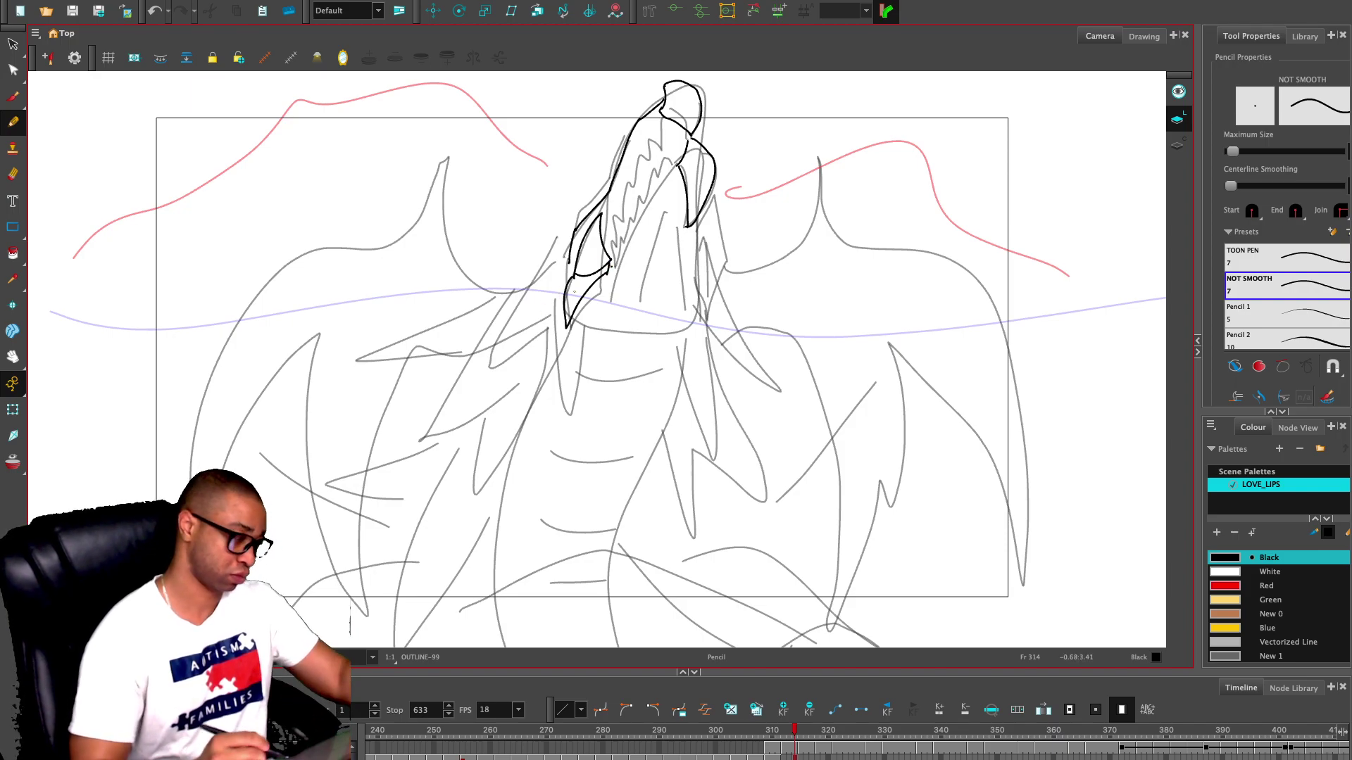
- Check the head on frame 311 for reference and ink the long pointed spikes behind the head on frame 312
{"action": "key", "text": "comma"}
{"action": "key", "text": "comma"}
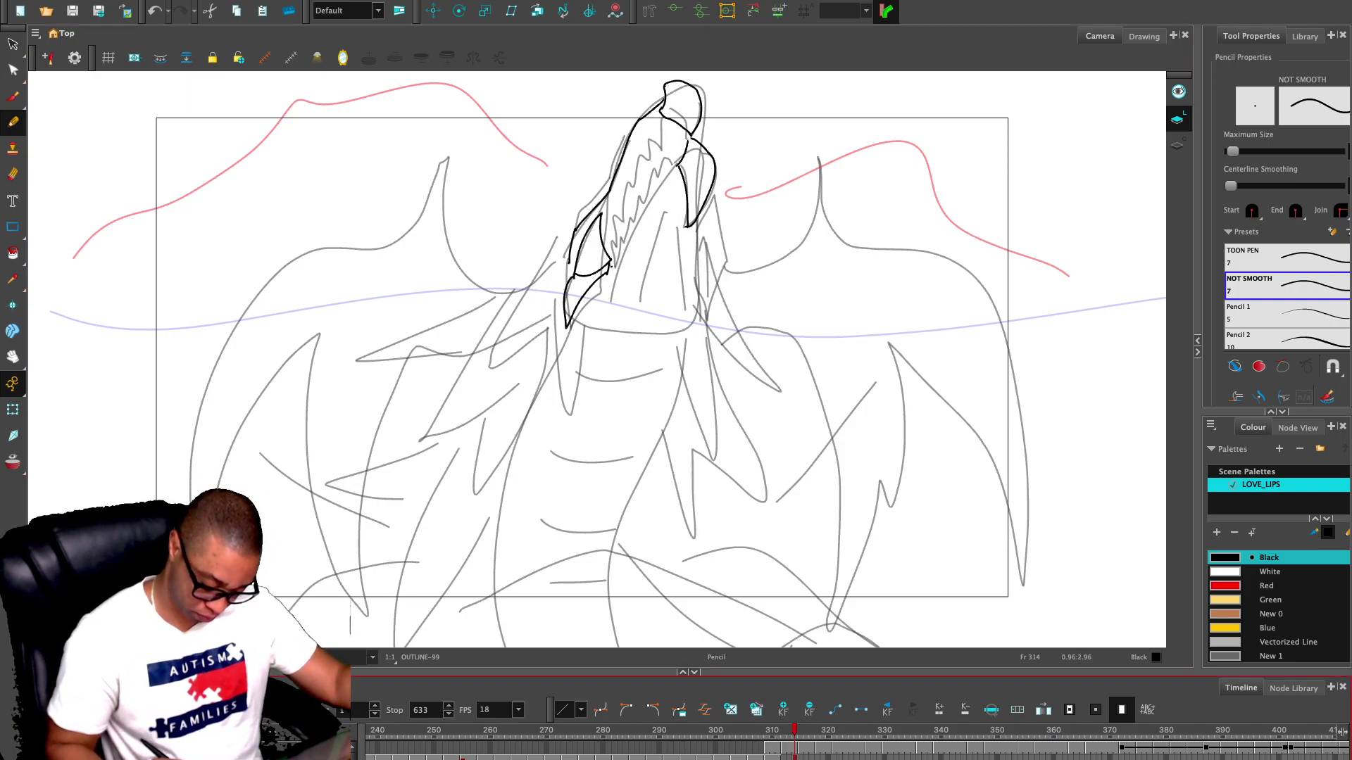
{"action": "key", "text": "comma"}
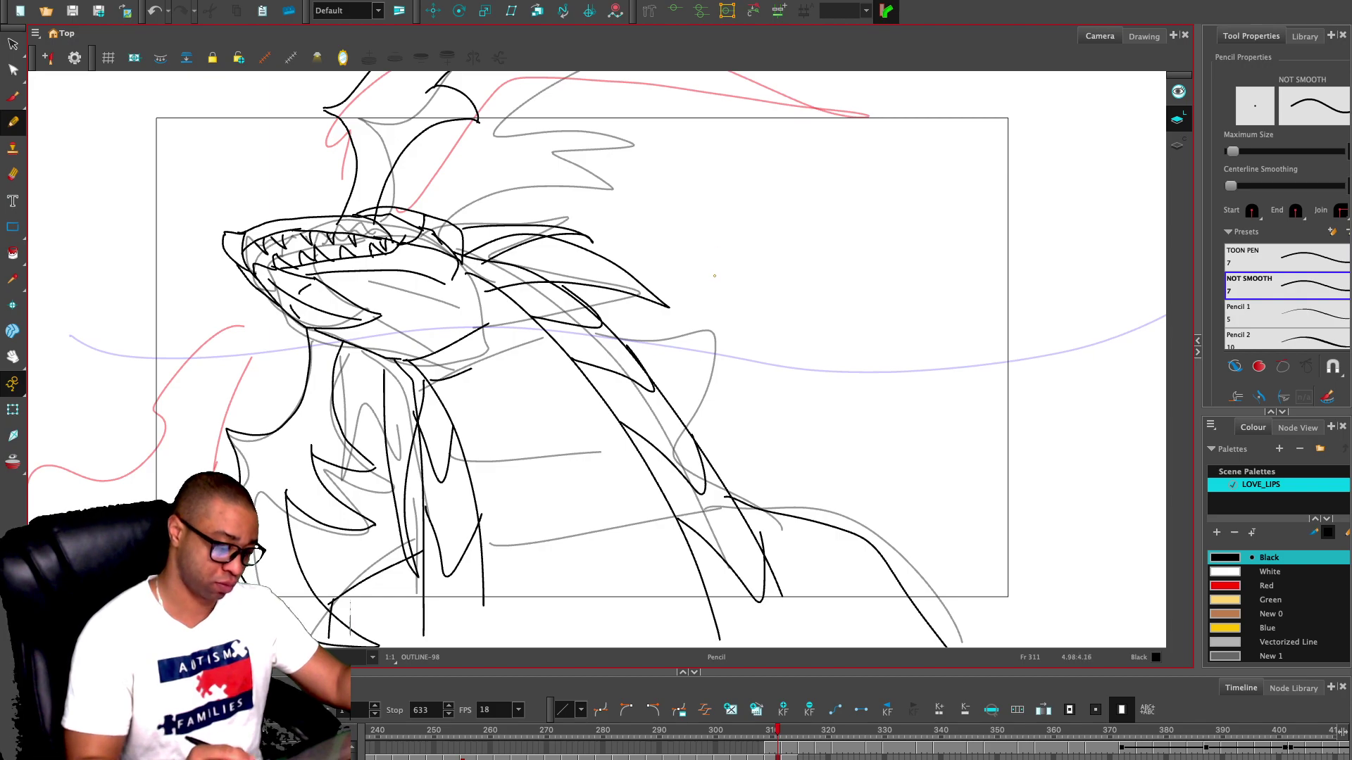
{"action": "key", "text": "period"}
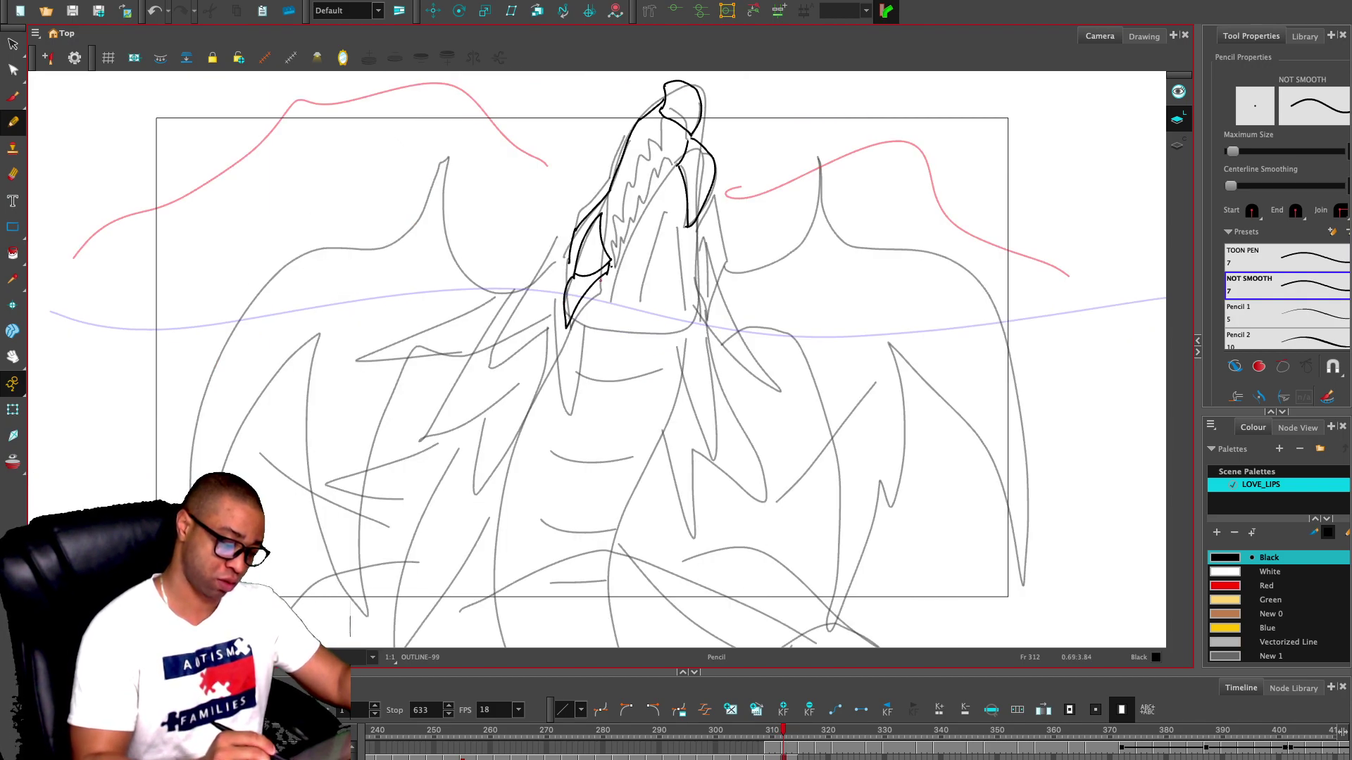
{"action": "key", "text": "comma"}
{"action": "key", "text": "period"}
{"action": "left_click_drag", "start_coordinate": [604, 279], "coordinate": [498, 440]}
{"action": "left_click_drag", "start_coordinate": [554, 299], "coordinate": [499, 435]}
{"action": "mouse_move", "coordinate": [574, 257]}
{"action": "left_mouse_down"}
{"action": "mouse_move", "coordinate": [420, 395]}
{"action": "mouse_move", "coordinate": [533, 326]}
{"action": "left_mouse_up"}
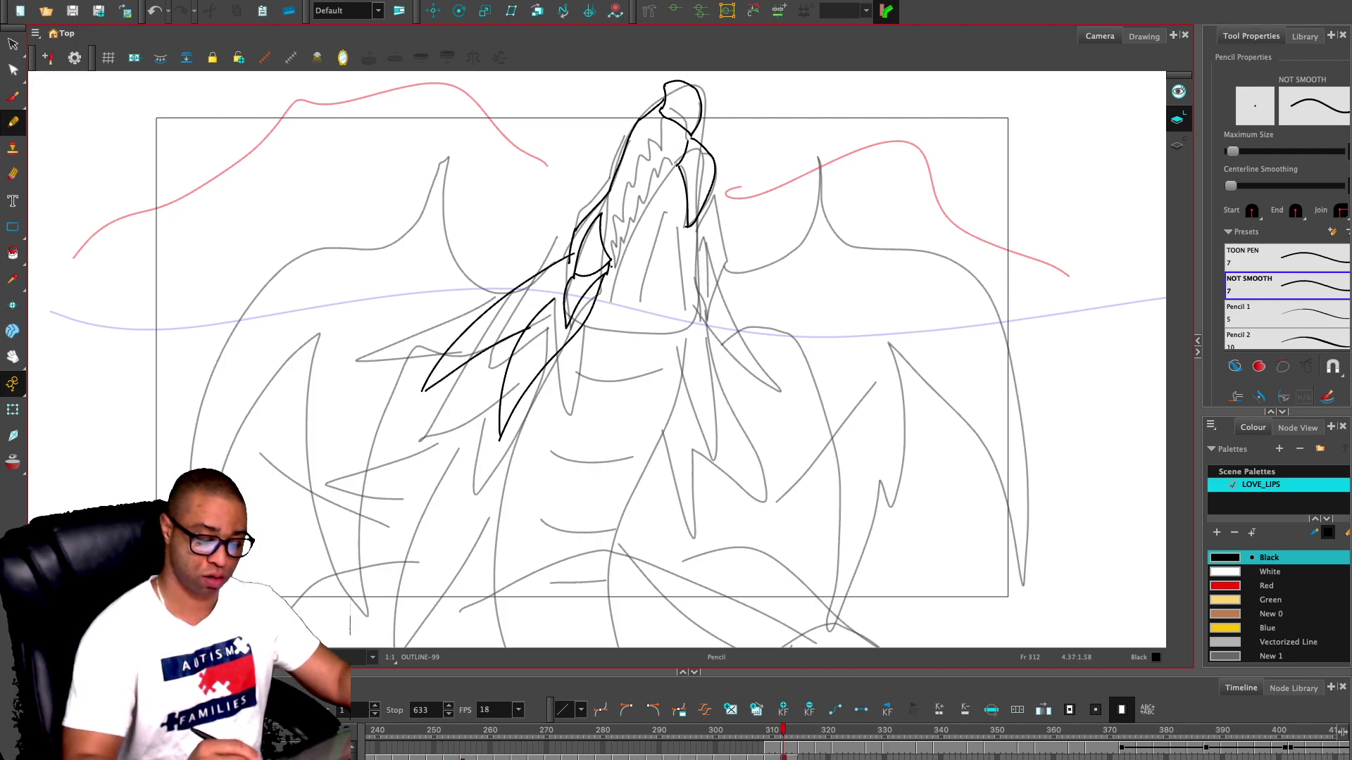
- Ink the zigzag teeth in the open mouth and the small fin and spikes below the lower jaw
{"action": "mouse_move", "coordinate": [669, 170]}
{"action": "left_mouse_down"}
{"action": "mouse_move", "coordinate": [604, 255]}
{"action": "mouse_move", "coordinate": [664, 114]}
{"action": "mouse_move", "coordinate": [645, 143]}
{"action": "mouse_move", "coordinate": [650, 169]}
{"action": "mouse_move", "coordinate": [633, 163]}
{"action": "mouse_move", "coordinate": [624, 211]}
{"action": "mouse_move", "coordinate": [602, 235]}
{"action": "mouse_move", "coordinate": [632, 220]}
{"action": "mouse_move", "coordinate": [626, 198]}
{"action": "mouse_move", "coordinate": [647, 206]}
{"action": "mouse_move", "coordinate": [666, 159]}
{"action": "mouse_move", "coordinate": [679, 165]}
{"action": "mouse_move", "coordinate": [673, 145]}
{"action": "left_mouse_up"}
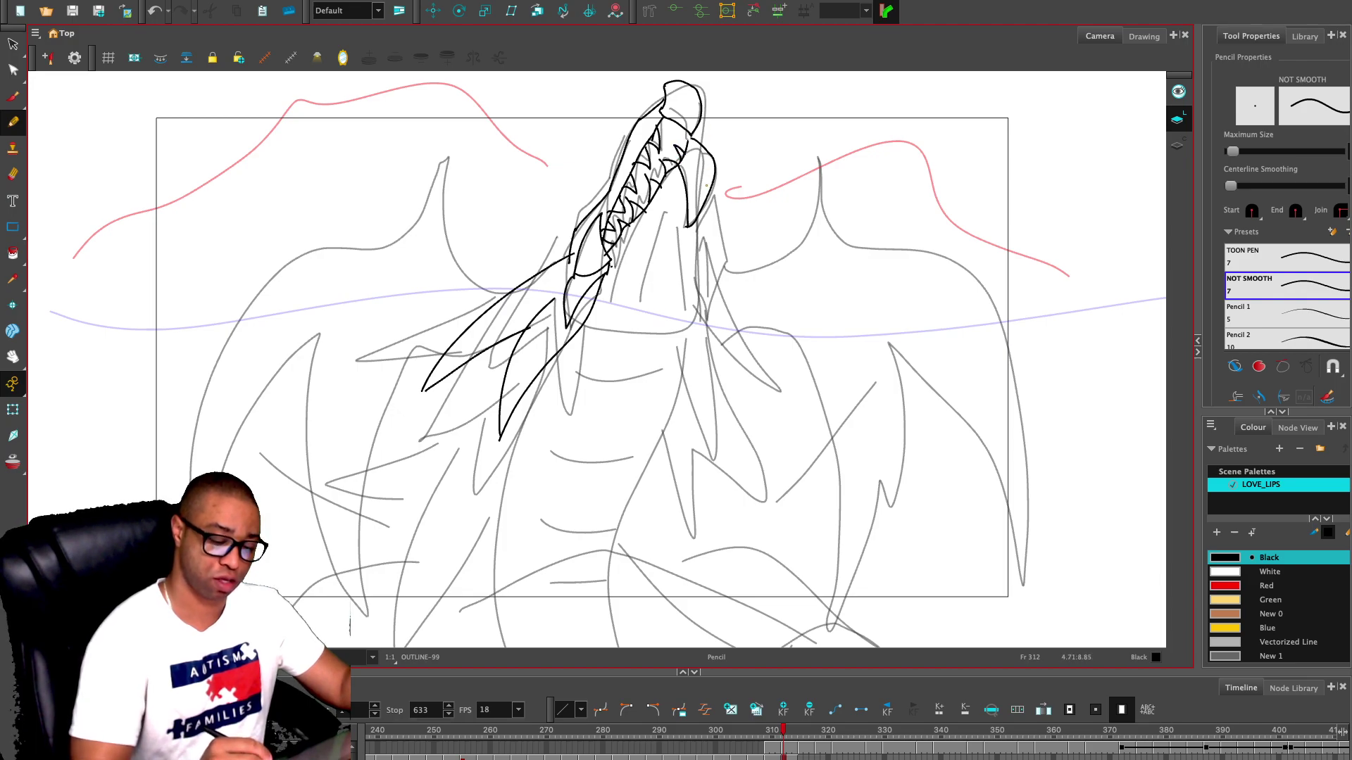
{"action": "left_click_drag", "start_coordinate": [705, 209], "coordinate": [698, 325]}
{"action": "key", "text": "ctrl+z"}
{"action": "mouse_move", "coordinate": [704, 217]}
{"action": "left_mouse_down"}
{"action": "mouse_move", "coordinate": [715, 236]}
{"action": "mouse_move", "coordinate": [699, 324]}
{"action": "mouse_move", "coordinate": [735, 338]}
{"action": "mouse_move", "coordinate": [767, 387]}
{"action": "left_mouse_up"}
{"action": "key", "text": "ctrl+z"}
- Ink the neck on frame 312 with both side contours, the scalloped band along its back, and the curved throat lines
{"action": "mouse_move", "coordinate": [706, 281]}
{"action": "left_mouse_down"}
{"action": "mouse_move", "coordinate": [767, 414]}
{"action": "mouse_move", "coordinate": [713, 331]}
{"action": "mouse_move", "coordinate": [727, 463]}
{"action": "mouse_move", "coordinate": [688, 339]}
{"action": "mouse_move", "coordinate": [659, 444]}
{"action": "mouse_move", "coordinate": [651, 644]}
{"action": "left_mouse_up"}
{"action": "mouse_move", "coordinate": [561, 349]}
{"action": "left_mouse_down"}
{"action": "mouse_move", "coordinate": [497, 497]}
{"action": "mouse_move", "coordinate": [505, 647]}
{"action": "left_mouse_up"}
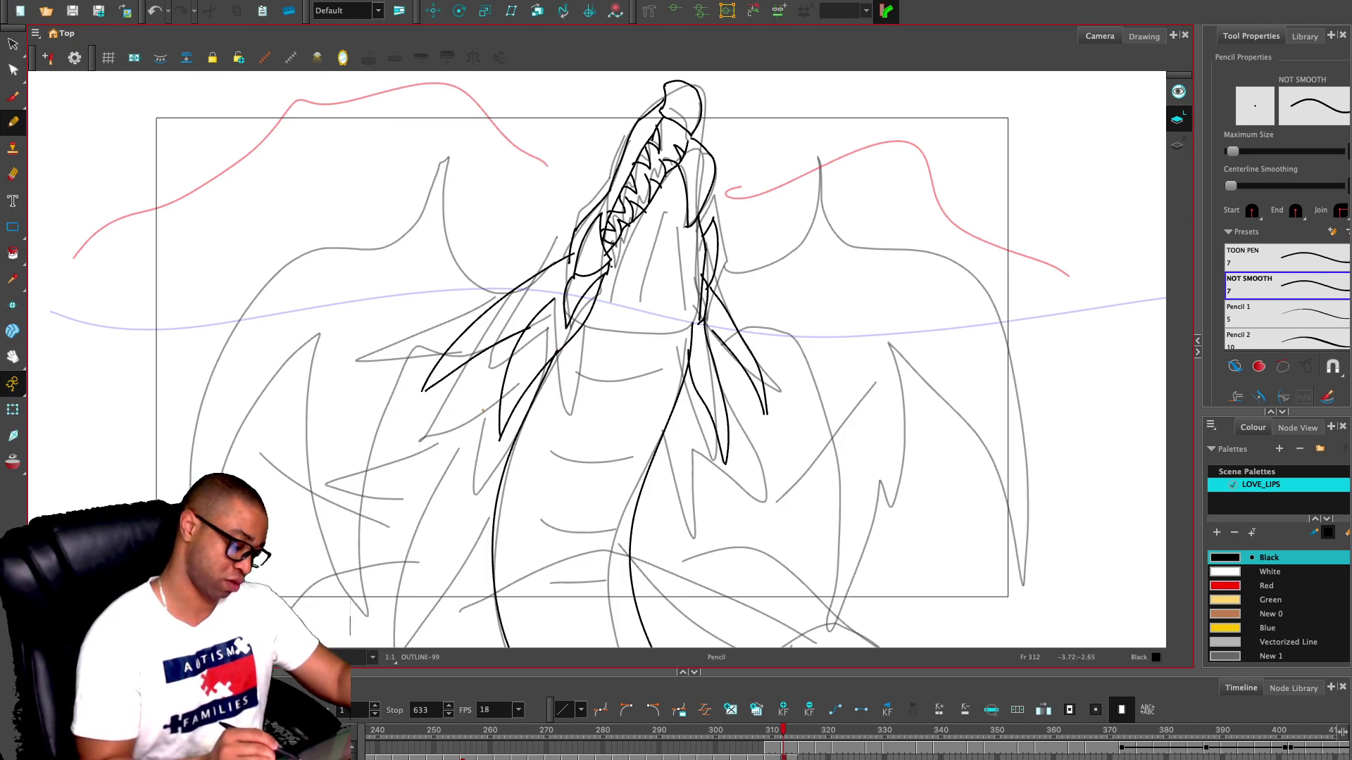
{"action": "mouse_move", "coordinate": [503, 378]}
{"action": "left_mouse_down"}
{"action": "mouse_move", "coordinate": [418, 565]}
{"action": "mouse_move", "coordinate": [415, 646]}
{"action": "left_mouse_up"}
{"action": "left_click_drag", "start_coordinate": [459, 448], "coordinate": [461, 537]}
{"action": "mouse_move", "coordinate": [501, 466]}
{"action": "left_mouse_down"}
{"action": "mouse_move", "coordinate": [459, 537]}
{"action": "mouse_move", "coordinate": [500, 552]}
{"action": "mouse_move", "coordinate": [627, 567]}
{"action": "mouse_move", "coordinate": [626, 506]}
{"action": "left_mouse_up"}
{"action": "left_click_drag", "start_coordinate": [524, 410], "coordinate": [634, 433]}
{"action": "left_click_drag", "start_coordinate": [542, 375], "coordinate": [660, 383]}
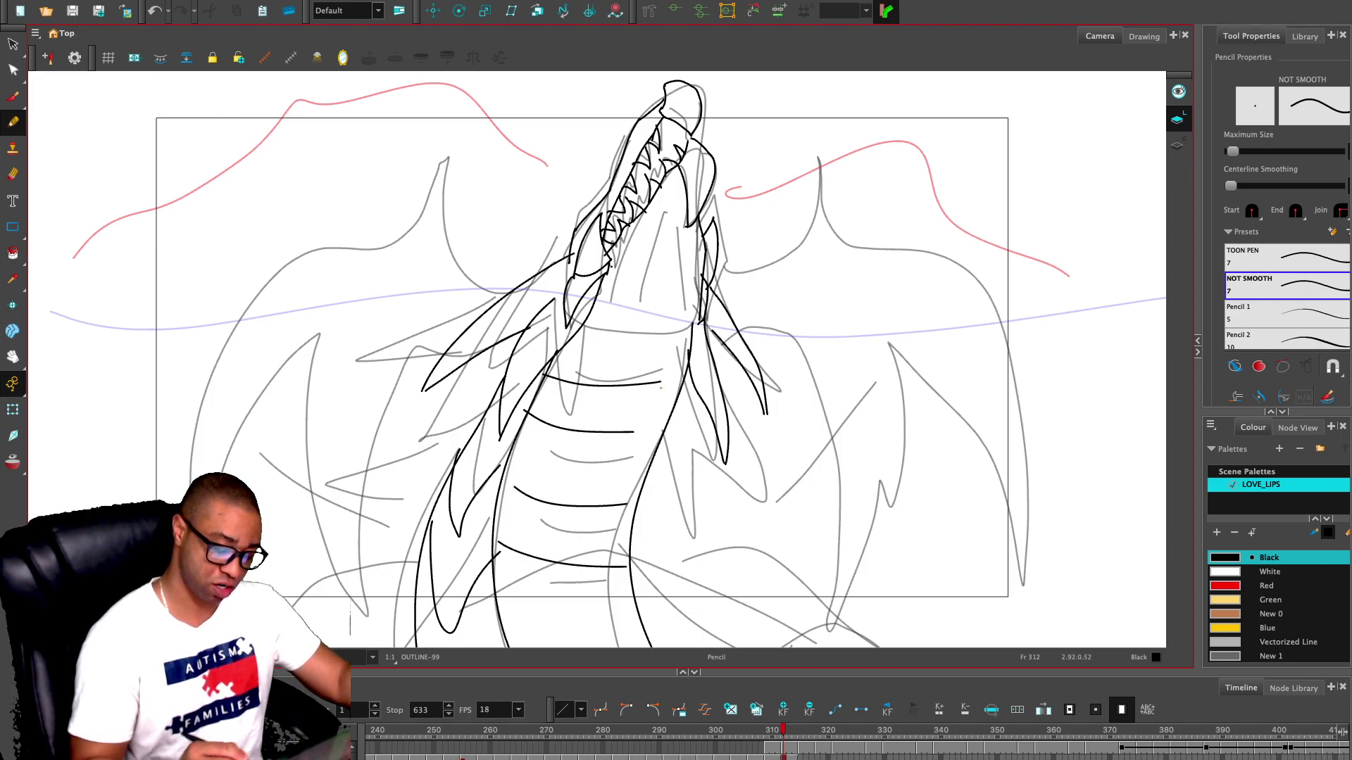
- Ink the shoulder curves on both sides of the neck base, with a second curve over the right-hand shoulder
{"action": "left_click_drag", "start_coordinate": [699, 542], "coordinate": [754, 336]}
{"action": "mouse_move", "coordinate": [455, 403]}
{"action": "left_mouse_down"}
{"action": "mouse_move", "coordinate": [357, 423]}
{"action": "mouse_move", "coordinate": [282, 523]}
{"action": "left_mouse_up"}
{"action": "left_click_drag", "start_coordinate": [662, 399], "coordinate": [860, 522]}
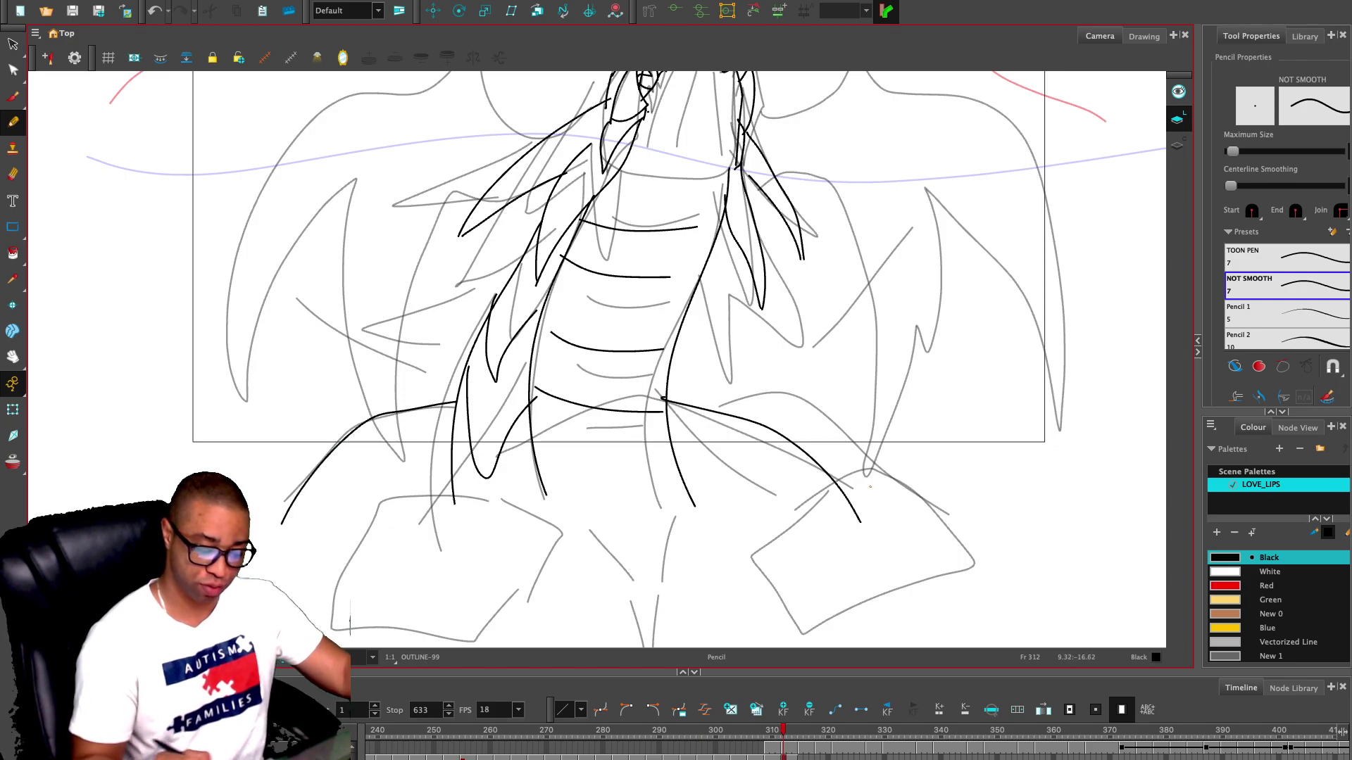
{"action": "left_click_drag", "start_coordinate": [760, 422], "coordinate": [952, 516]}
{"action": "key", "text": "ctrl+z"}
{"action": "left_click_drag", "start_coordinate": [762, 426], "coordinate": [922, 513]}
- Ink the two large spiked, wing-like fins on either side of the head and neck on frame 312
{"action": "key", "text": "1"}
{"action": "left_click_drag", "start_coordinate": [810, 446], "coordinate": [762, 638]}
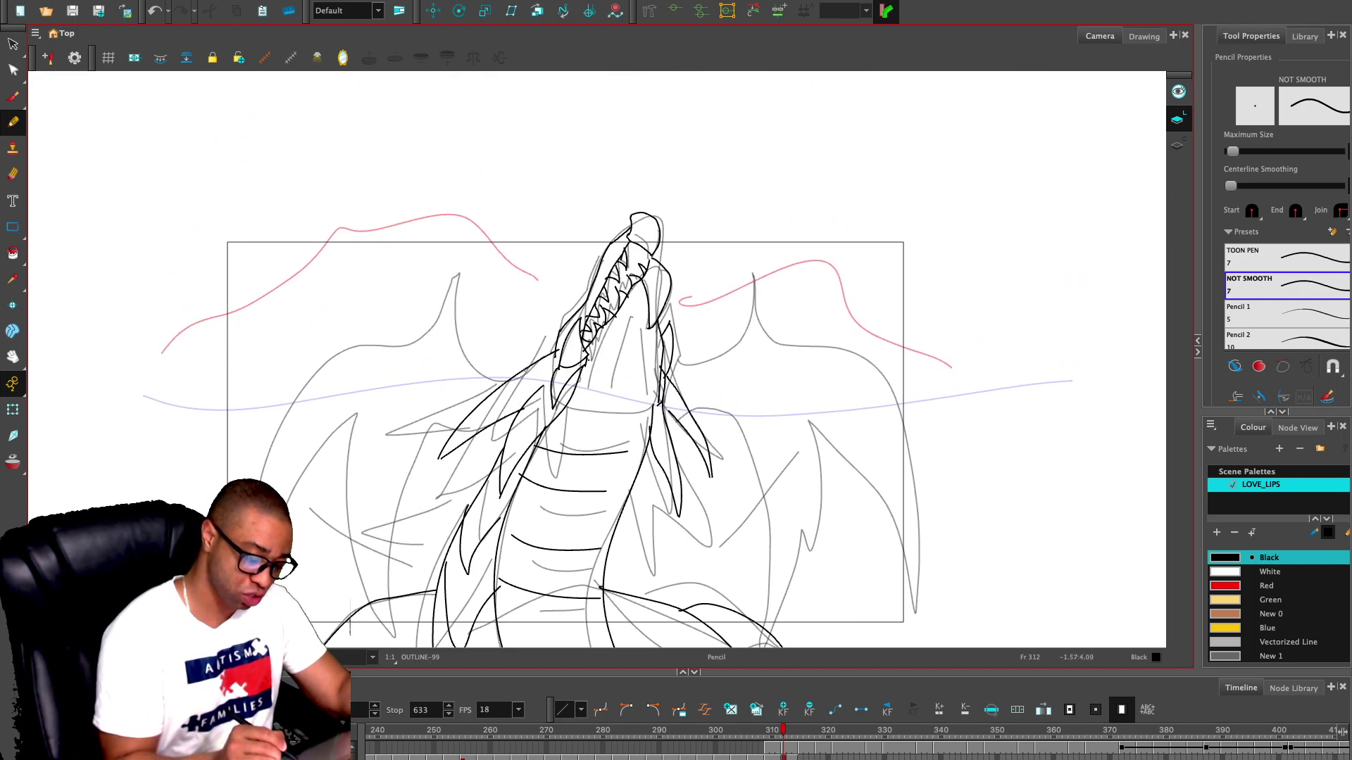
{"action": "mouse_move", "coordinate": [521, 372]}
{"action": "left_mouse_down"}
{"action": "mouse_move", "coordinate": [482, 366]}
{"action": "mouse_move", "coordinate": [466, 279]}
{"action": "mouse_move", "coordinate": [261, 478]}
{"action": "left_mouse_up"}
{"action": "left_click_drag", "start_coordinate": [357, 418], "coordinate": [288, 498]}
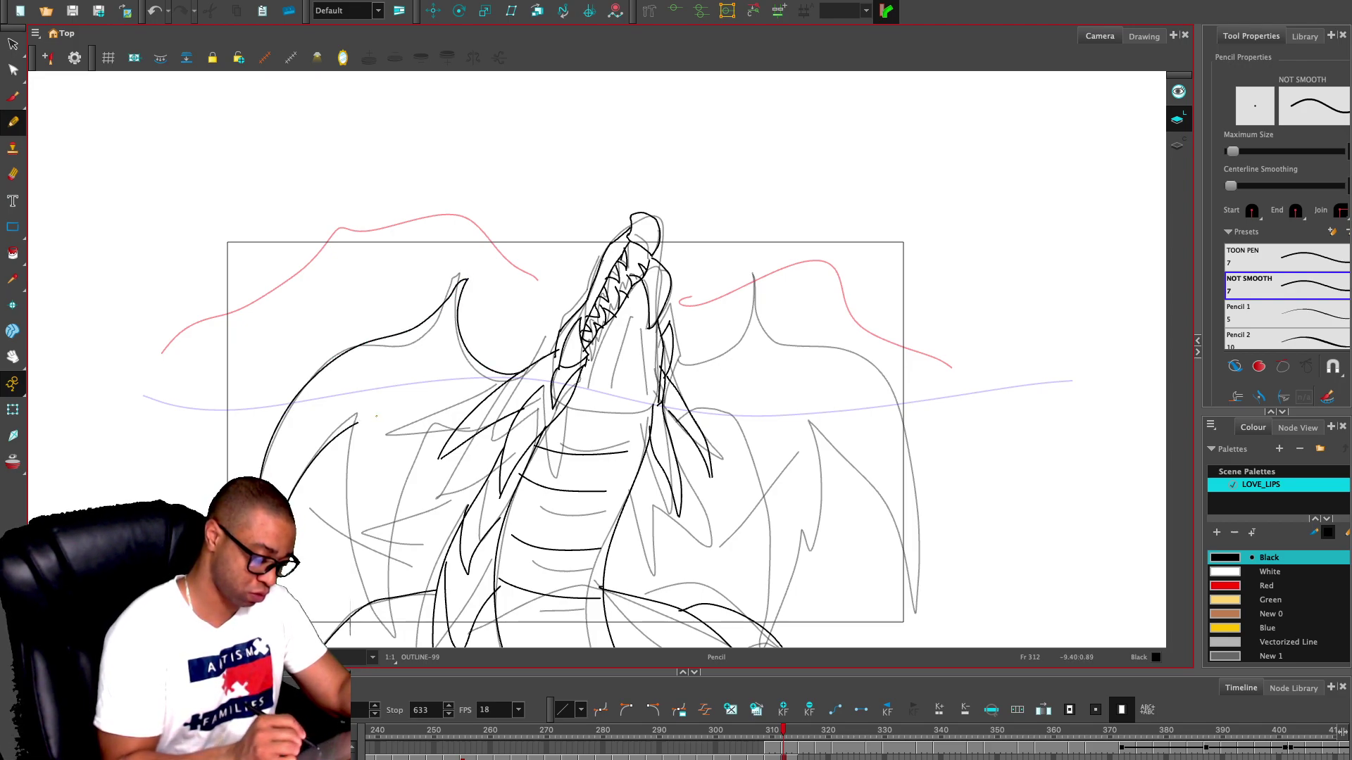
{"action": "mouse_move", "coordinate": [357, 422]}
{"action": "left_mouse_down"}
{"action": "mouse_move", "coordinate": [374, 605]}
{"action": "mouse_move", "coordinate": [462, 417]}
{"action": "mouse_move", "coordinate": [433, 496]}
{"action": "mouse_move", "coordinate": [513, 428]}
{"action": "left_mouse_up"}
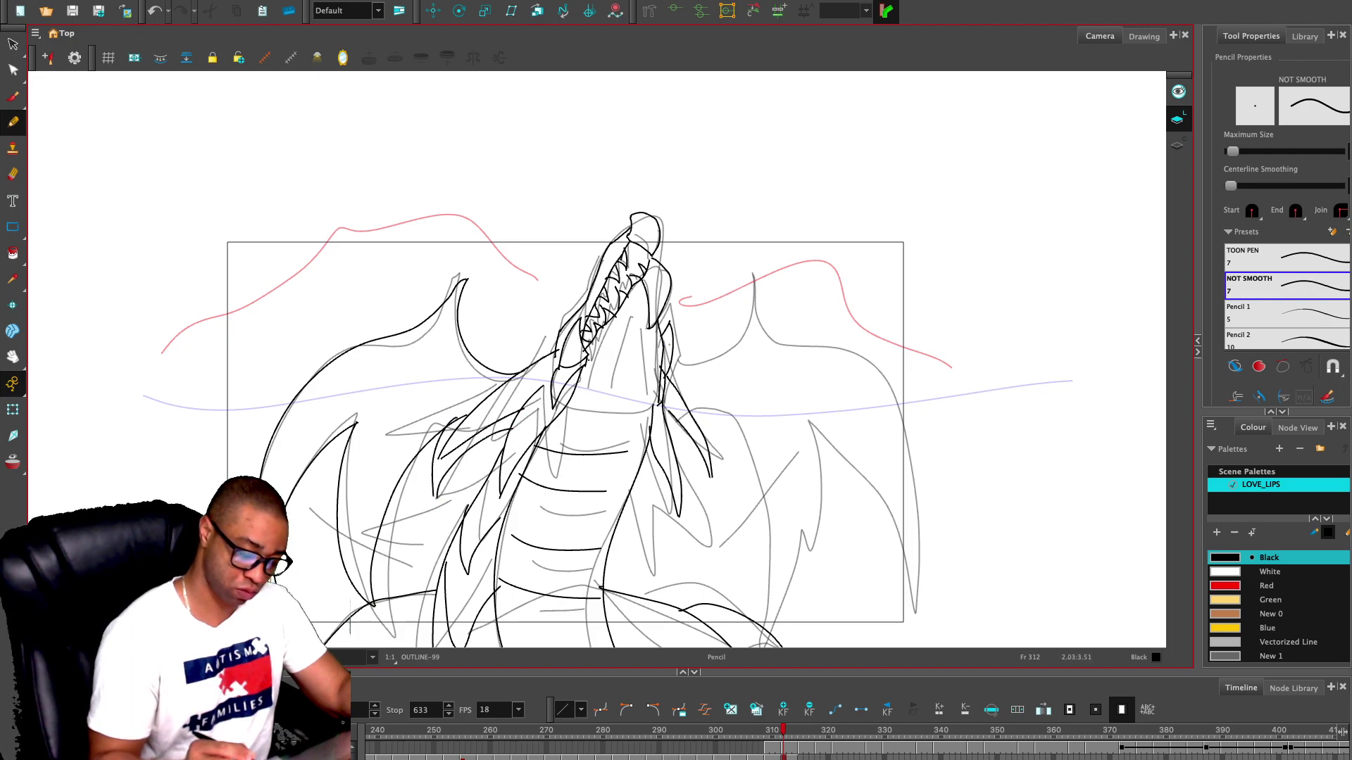
{"action": "mouse_move", "coordinate": [665, 371]}
{"action": "left_mouse_down"}
{"action": "mouse_move", "coordinate": [684, 370]}
{"action": "mouse_move", "coordinate": [748, 278]}
{"action": "mouse_move", "coordinate": [882, 388]}
{"action": "mouse_move", "coordinate": [905, 549]}
{"action": "mouse_move", "coordinate": [879, 493]}
{"action": "mouse_move", "coordinate": [823, 439]}
{"action": "mouse_move", "coordinate": [797, 590]}
{"action": "mouse_move", "coordinate": [745, 435]}
{"action": "mouse_move", "coordinate": [717, 530]}
{"action": "mouse_move", "coordinate": [701, 459]}
{"action": "mouse_move", "coordinate": [669, 430]}
{"action": "left_mouse_up"}
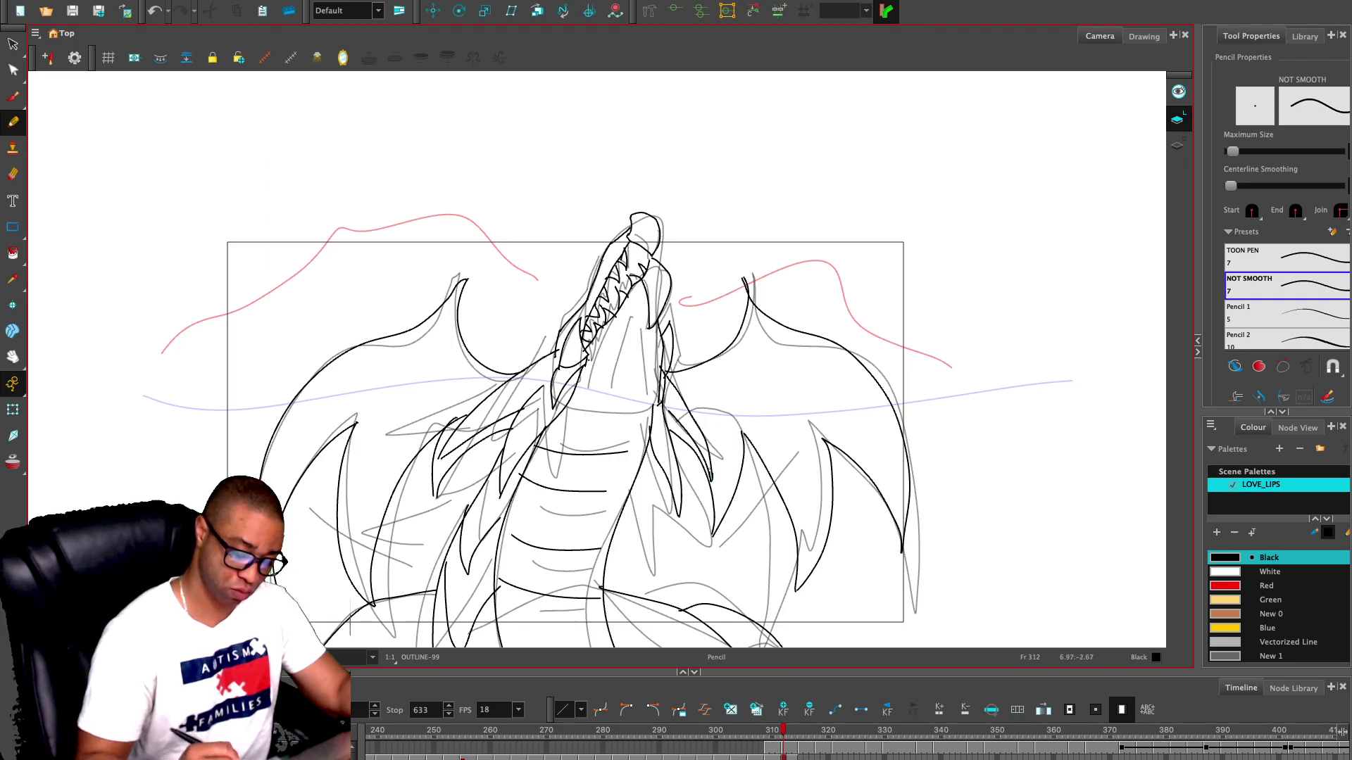
- Add short detail lines to the underside of the lower jaw on frames 311 and 312
{"action": "key", "text": "comma"}
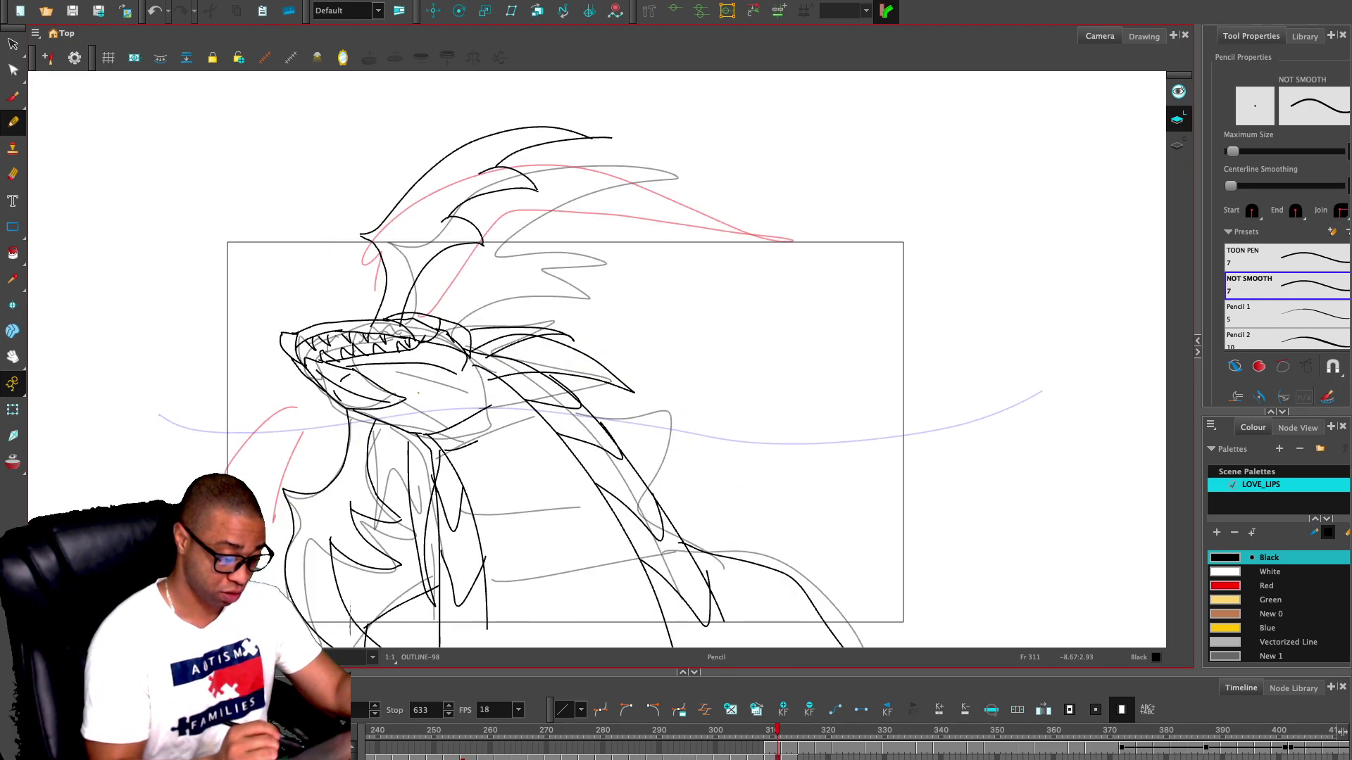
{"action": "key", "text": "period"}
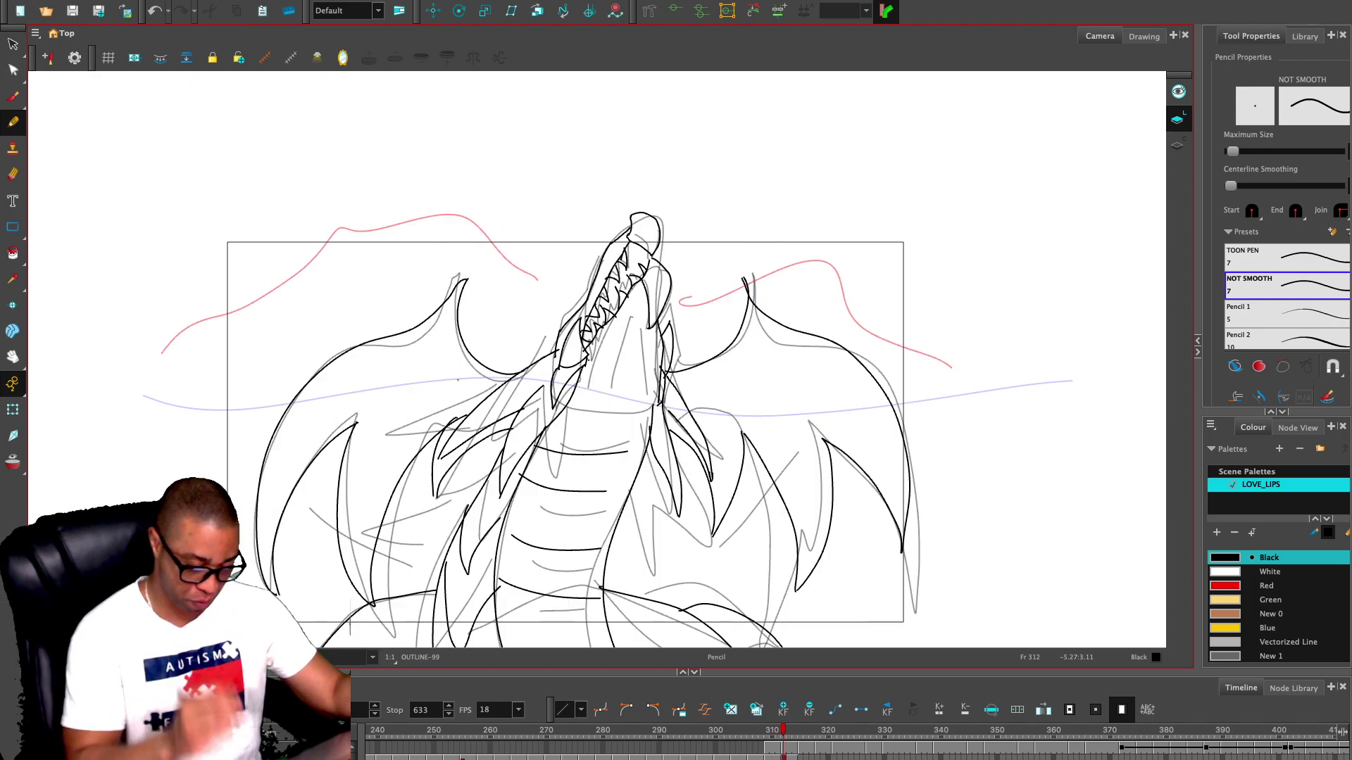
{"action": "key", "text": "comma"}
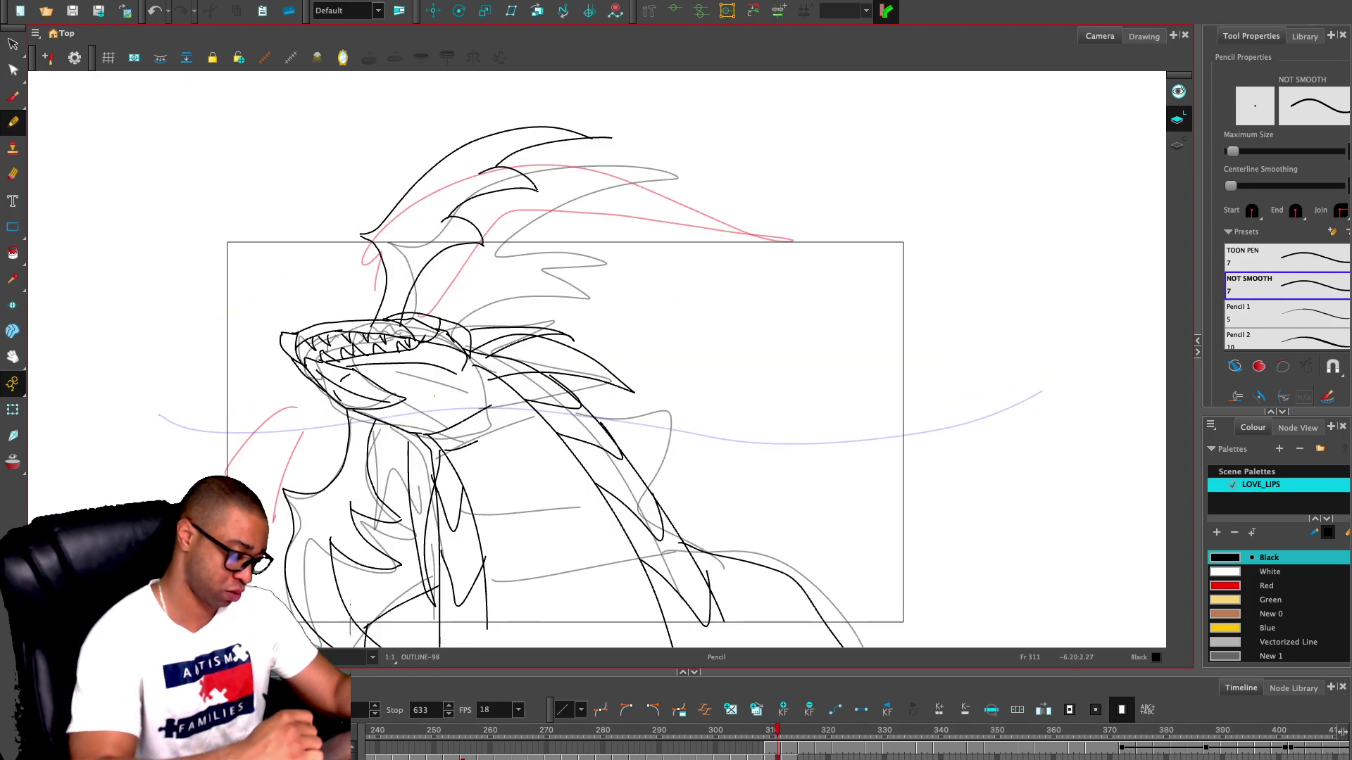
{"action": "key", "text": "period"}
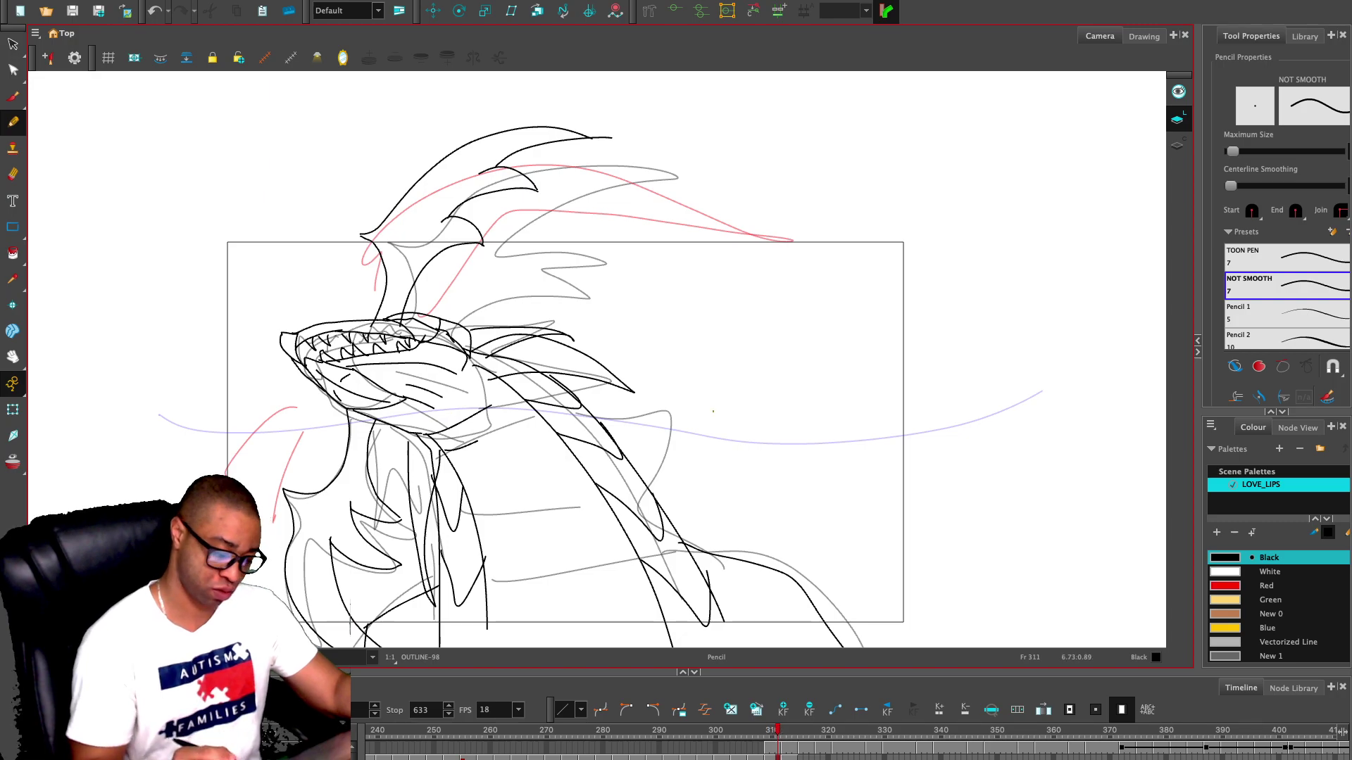
{"action": "mouse_move", "coordinate": [574, 410]}
{"action": "left_mouse_down"}
{"action": "mouse_move", "coordinate": [645, 415]}
{"action": "mouse_move", "coordinate": [583, 427]}
{"action": "mouse_move", "coordinate": [641, 426]}
{"action": "left_mouse_up"}
- Check frames 314 and 315 and move to the empty OUTLINE cell on frame 317 with the close-up rough sketch
{"action": "key", "text": "1"}
{"action": "key", "text": "1"}
{"action": "key", "text": "1"}
{"action": "key", "text": "period"}
{"action": "key", "text": "period"}
{"action": "key", "text": "period"}
{"action": "key", "text": "2"}
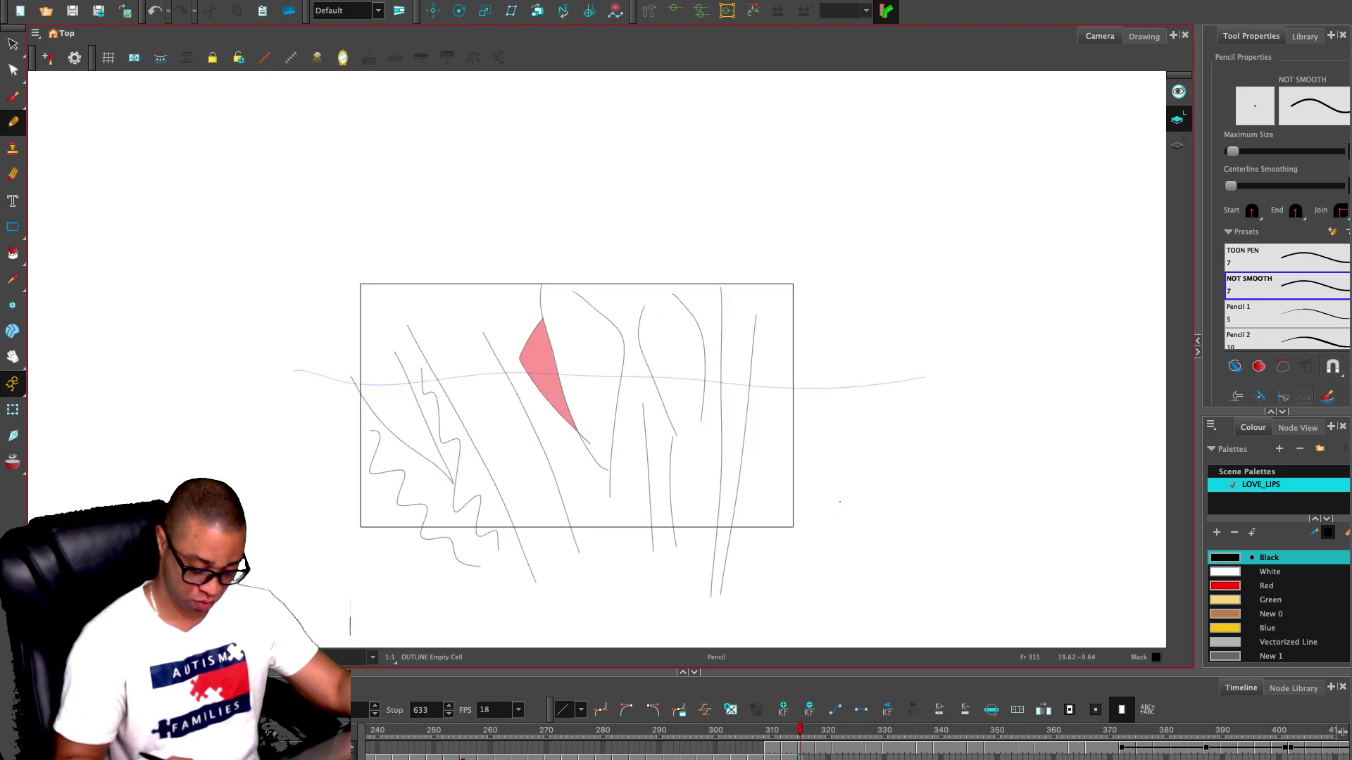
{"action": "key", "text": "comma"}
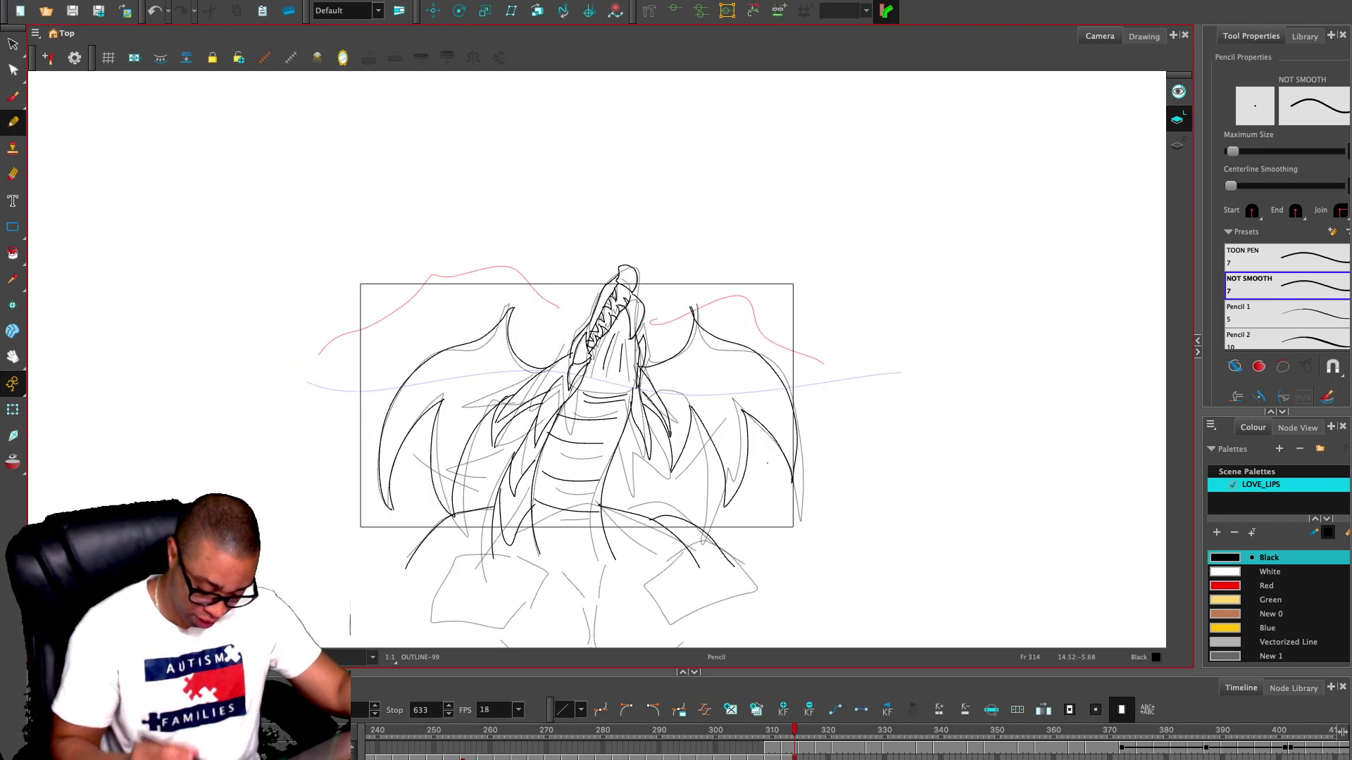
{"action": "key", "text": "2"}
{"action": "key", "text": "period"}
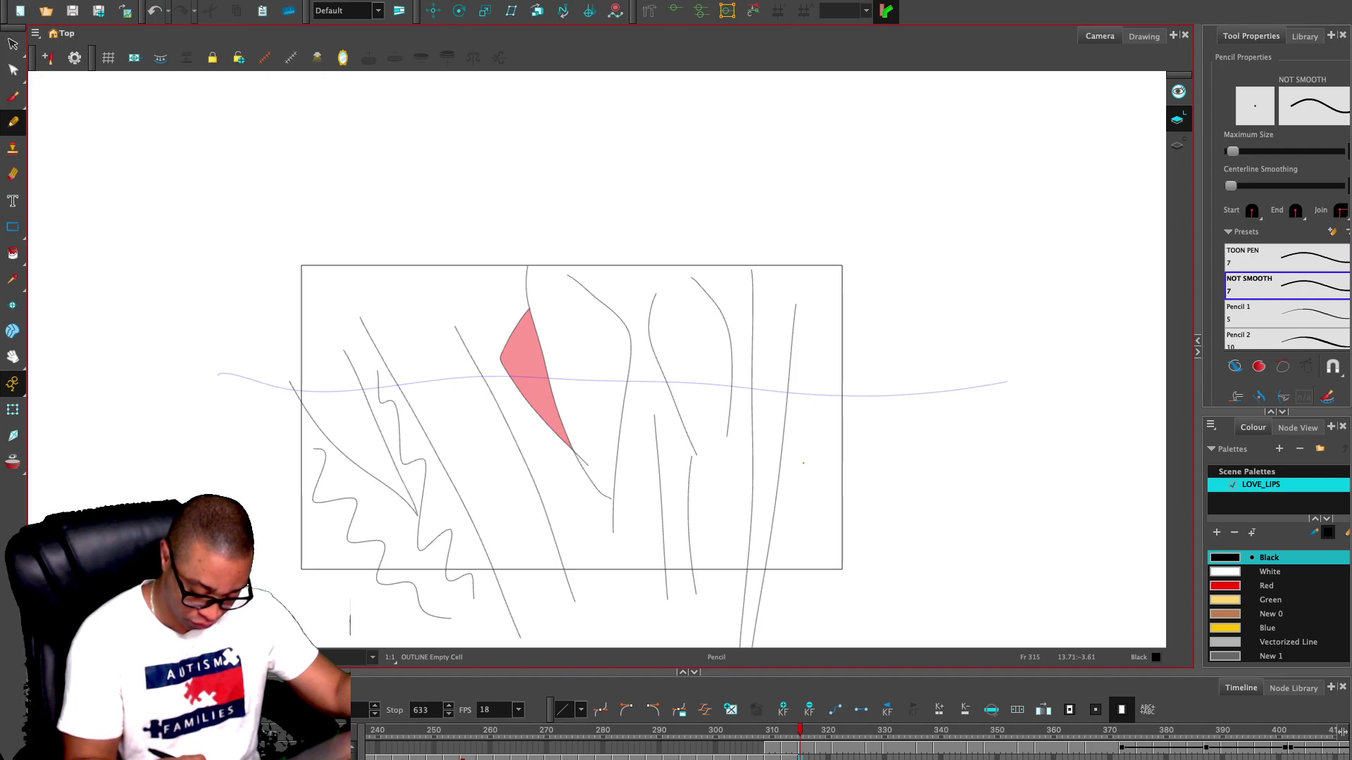
{"action": "key", "text": "period"}
{"action": "key", "text": "period"}
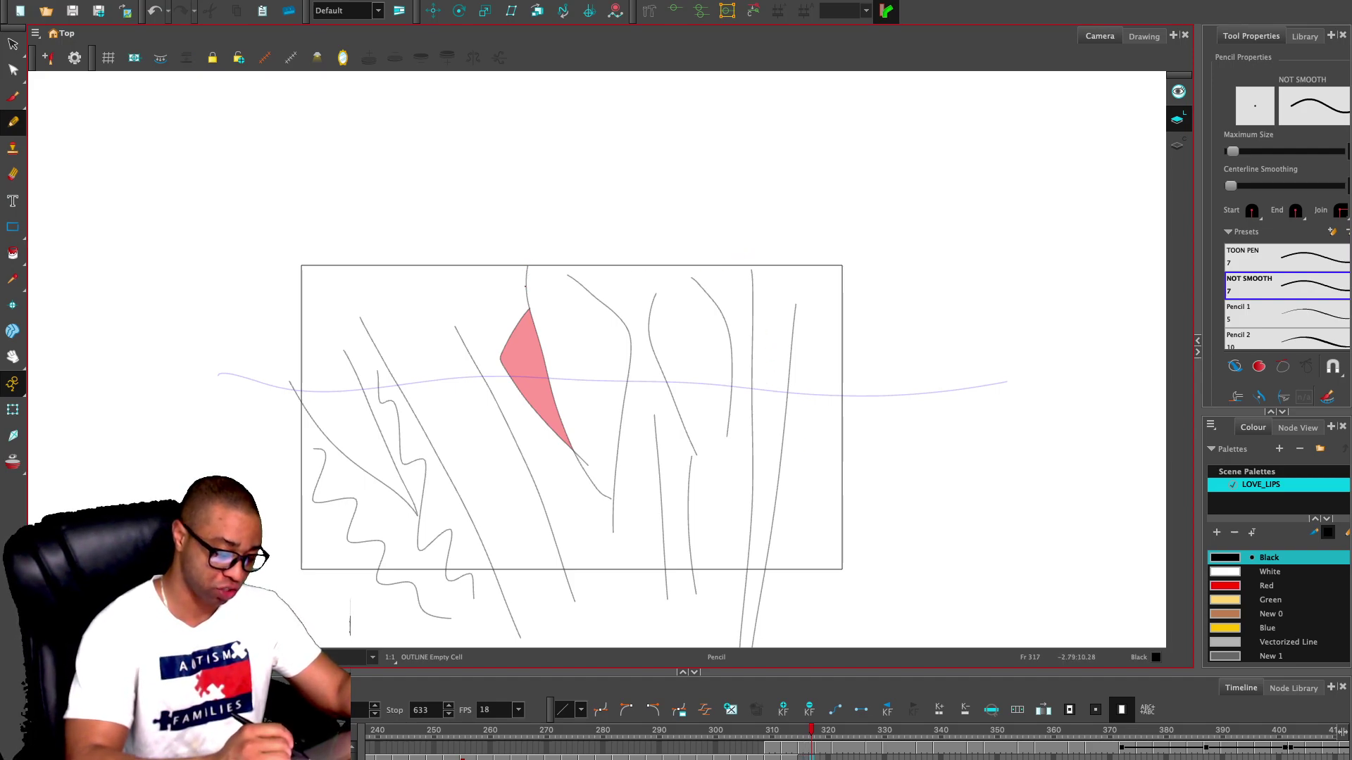
- Ink the pointed outline around the red shape, the bent contour beside it, and a short diagonal line on frame 317
{"action": "mouse_move", "coordinate": [796, 262]}
{"action": "left_mouse_down"}
{"action": "mouse_move", "coordinate": [823, 392]}
{"action": "mouse_move", "coordinate": [810, 608]}
{"action": "left_mouse_up"}
{"action": "key", "text": "ctrl+z"}
{"action": "left_click_drag", "start_coordinate": [738, 504], "coordinate": [693, 596]}
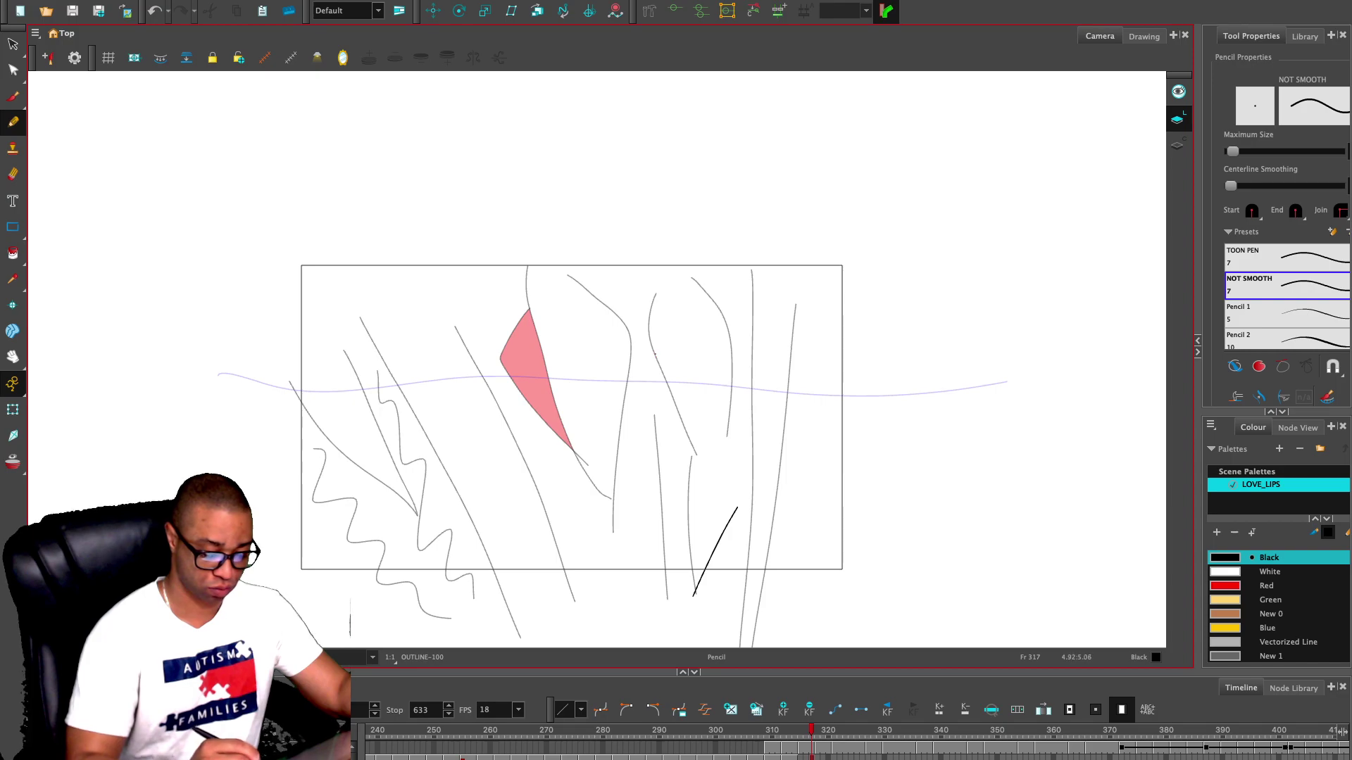
{"action": "mouse_move", "coordinate": [526, 303]}
{"action": "left_mouse_down"}
{"action": "mouse_move", "coordinate": [508, 391]}
{"action": "mouse_move", "coordinate": [610, 499]}
{"action": "left_mouse_up"}
{"action": "left_click_drag", "start_coordinate": [530, 282], "coordinate": [621, 519]}
{"action": "mouse_move", "coordinate": [646, 380]}
{"action": "left_mouse_down"}
{"action": "mouse_move", "coordinate": [669, 464]}
{"action": "mouse_move", "coordinate": [652, 539]}
{"action": "left_mouse_up"}
{"action": "left_click_drag", "start_coordinate": [642, 376], "coordinate": [601, 287]}
- Ink the long diagonal lines and pointed shape left of the red area, and the angled contour near the right edge
{"action": "mouse_move", "coordinate": [465, 340]}
{"action": "left_mouse_down"}
{"action": "mouse_move", "coordinate": [473, 440]}
{"action": "mouse_move", "coordinate": [630, 571]}
{"action": "left_mouse_up"}
{"action": "left_click_drag", "start_coordinate": [340, 327], "coordinate": [502, 635]}
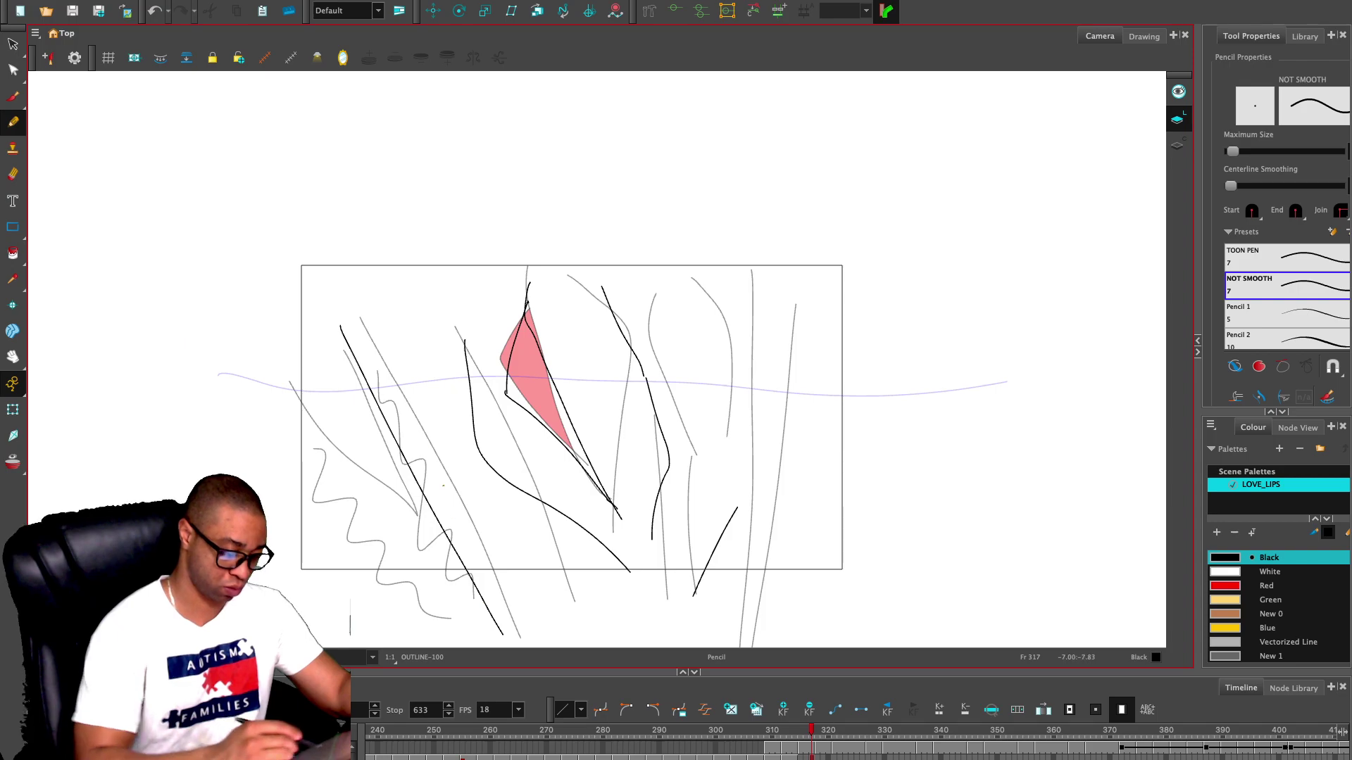
{"action": "mouse_move", "coordinate": [339, 305]}
{"action": "left_mouse_down"}
{"action": "mouse_move", "coordinate": [406, 535]}
{"action": "mouse_move", "coordinate": [345, 491]}
{"action": "mouse_move", "coordinate": [252, 317]}
{"action": "mouse_move", "coordinate": [339, 311]}
{"action": "mouse_move", "coordinate": [420, 425]}
{"action": "left_mouse_up"}
{"action": "left_click_drag", "start_coordinate": [539, 560], "coordinate": [570, 600]}
{"action": "left_click_drag", "start_coordinate": [692, 405], "coordinate": [695, 501]}
{"action": "mouse_move", "coordinate": [759, 289]}
{"action": "left_mouse_down"}
{"action": "mouse_move", "coordinate": [773, 496]}
{"action": "mouse_move", "coordinate": [820, 645]}
{"action": "left_mouse_up"}
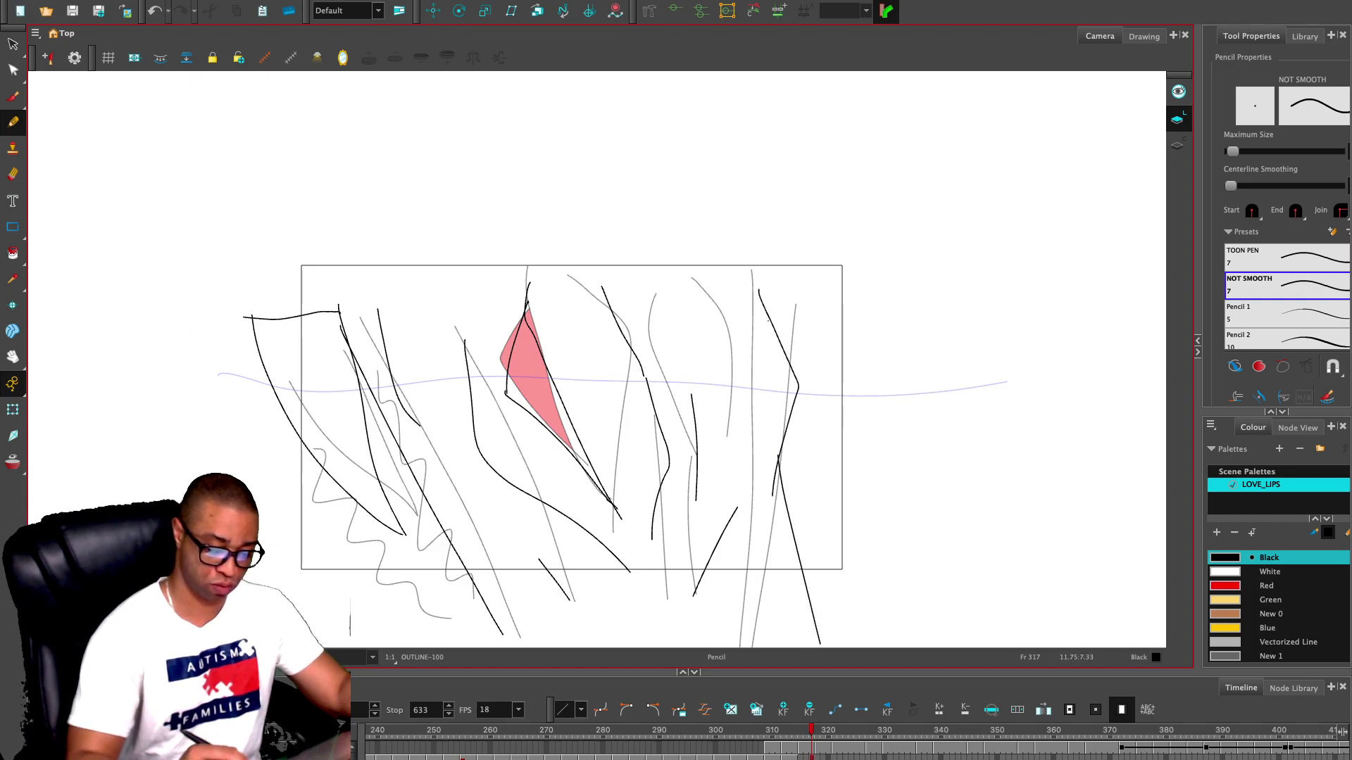
- Ink two short lines in the upper right and the jagged spikes in the lower left, and mask the view to the camera frame
{"action": "mouse_move", "coordinate": [692, 373]}
{"action": "left_mouse_down"}
{"action": "mouse_move", "coordinate": [724, 294]}
{"action": "mouse_move", "coordinate": [685, 370]}
{"action": "left_mouse_up"}
{"action": "key", "text": "cmd+z"}
{"action": "left_click_drag", "start_coordinate": [651, 289], "coordinate": [671, 368]}
{"action": "mouse_move", "coordinate": [405, 461]}
{"action": "left_mouse_down"}
{"action": "mouse_move", "coordinate": [399, 550]}
{"action": "mouse_move", "coordinate": [428, 509]}
{"action": "mouse_move", "coordinate": [454, 581]}
{"action": "mouse_move", "coordinate": [432, 617]}
{"action": "mouse_move", "coordinate": [480, 590]}
{"action": "left_mouse_up"}
{"action": "left_click_drag", "start_coordinate": [327, 473], "coordinate": [396, 612]}
{"action": "mouse_move", "coordinate": [342, 518]}
{"action": "left_mouse_down"}
{"action": "mouse_move", "coordinate": [386, 537]}
{"action": "mouse_move", "coordinate": [356, 549]}
{"action": "mouse_move", "coordinate": [368, 568]}
{"action": "mouse_move", "coordinate": [417, 585]}
{"action": "mouse_move", "coordinate": [391, 631]}
{"action": "left_mouse_up"}
{"action": "key", "text": "super+z"}
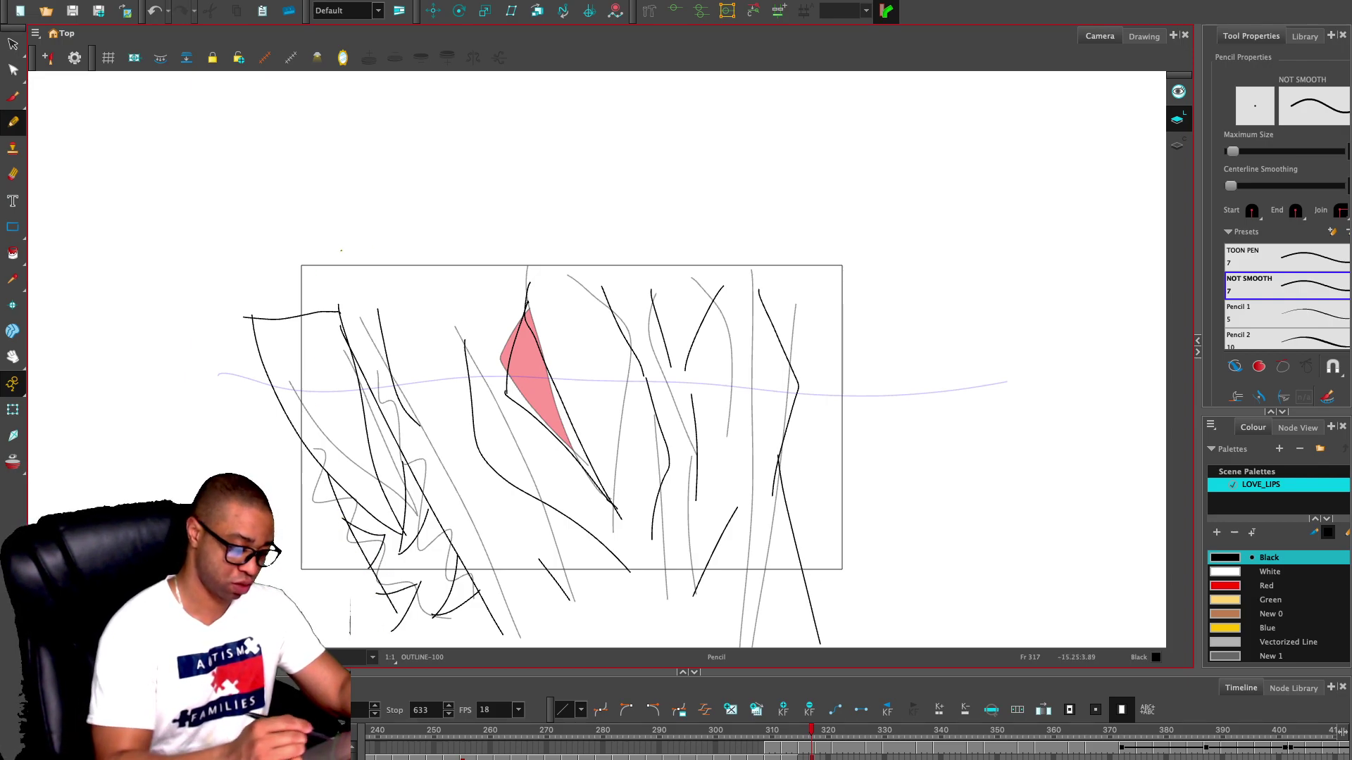
{"action": "key", "text": "shift+Return"}
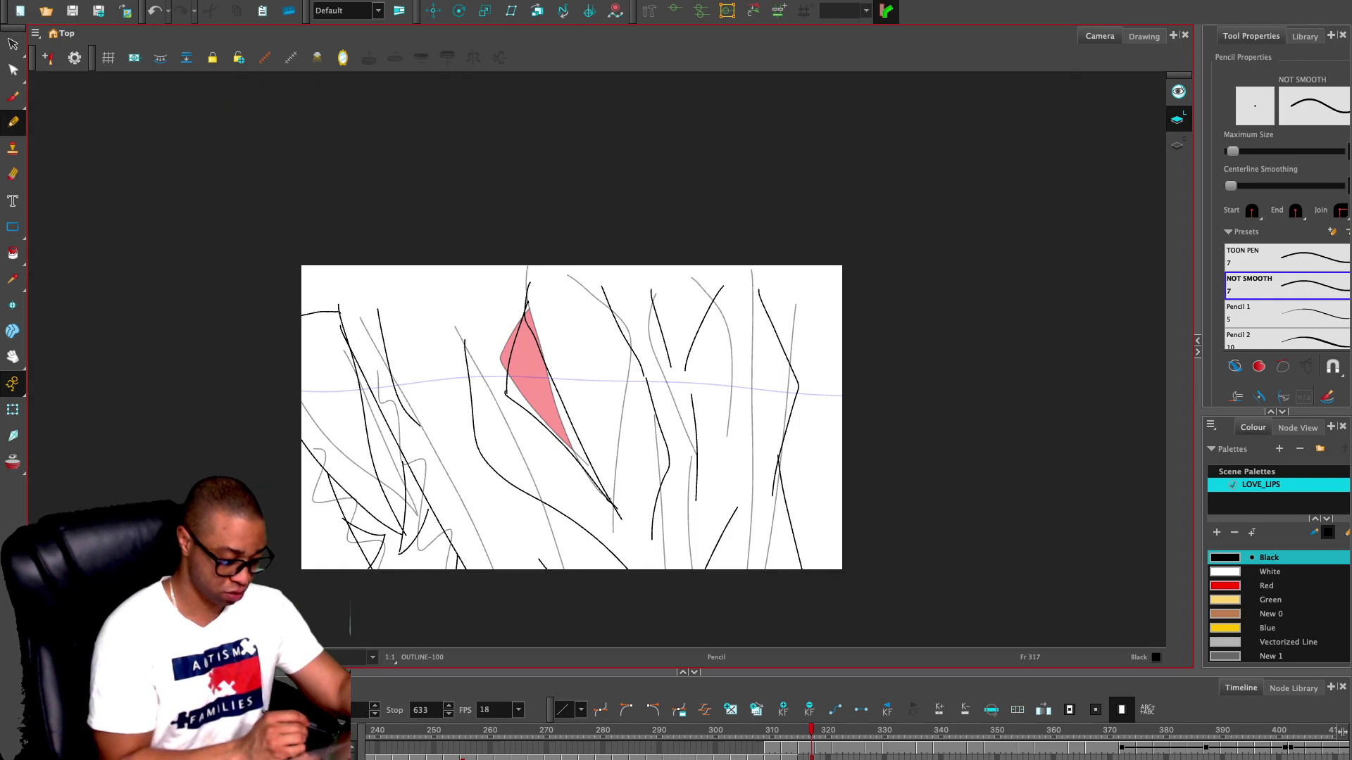
- Unmask the area outside the camera frame and close the outline corner left of the red shape on frame 317
{"action": "key", "text": "shift+m"}
{"action": "left_click_drag", "start_coordinate": [506, 387], "coordinate": [508, 398]}
{"action": "key", "text": "."}
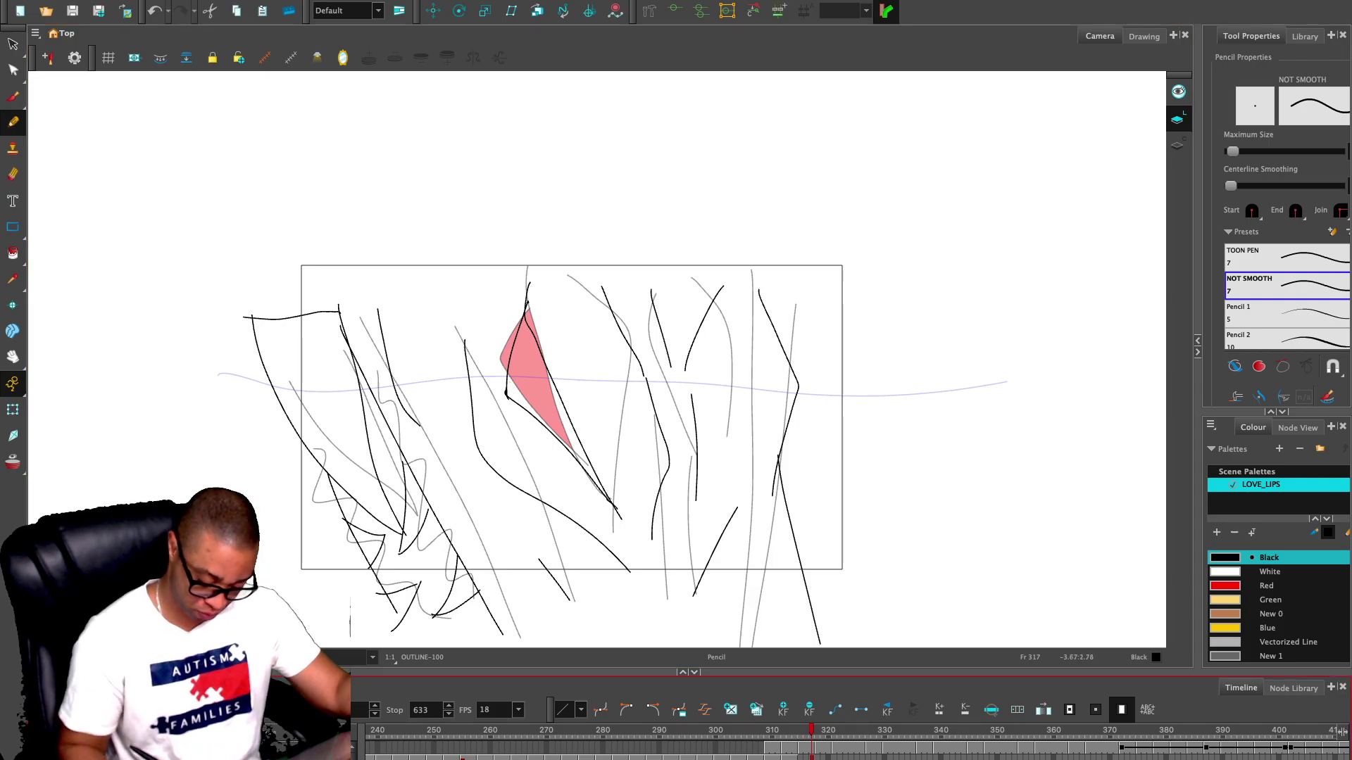
- Ink a pointed loop beside the red shape and crossing curves below it on frame 315's OUTLINE cell
{"action": "key", "text": "comma"}
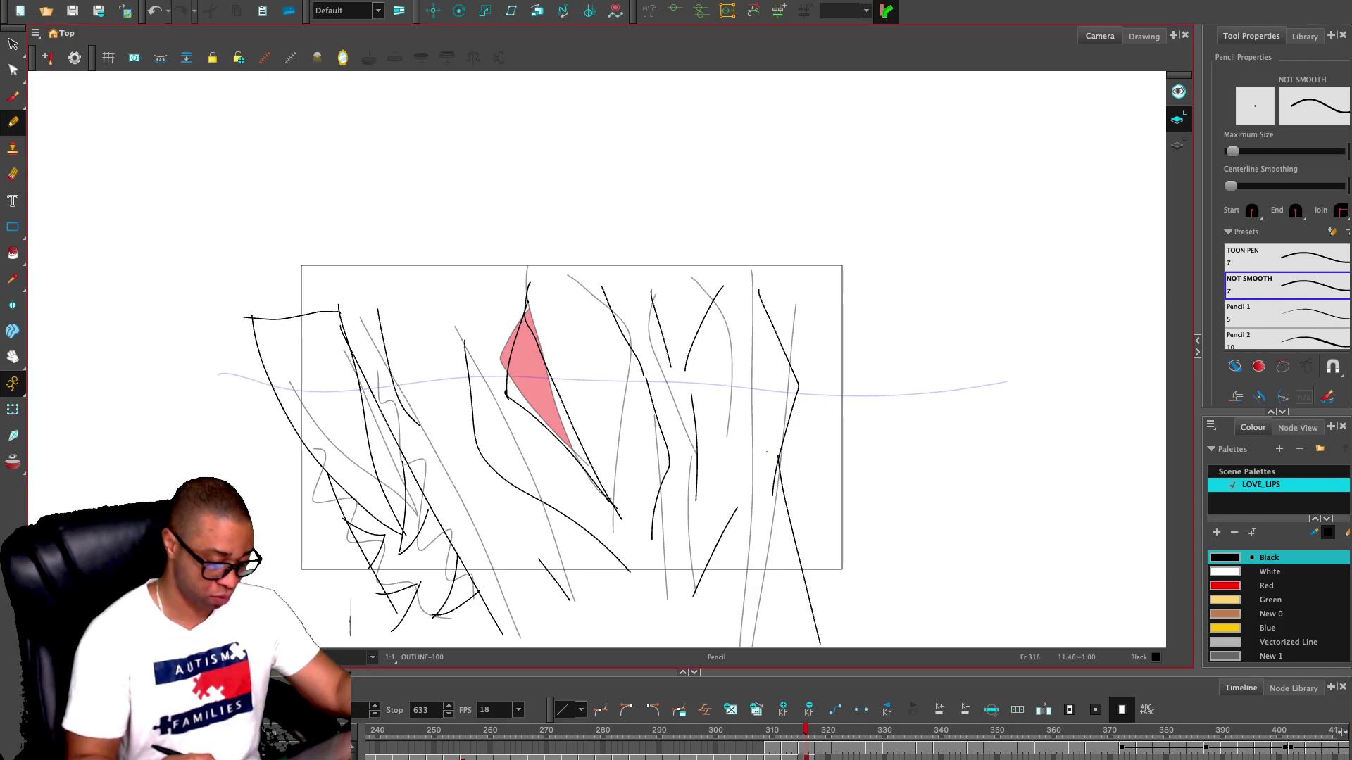
{"action": "key", "text": "comma"}
{"action": "key", "text": "period"}
{"action": "key", "text": "comma"}
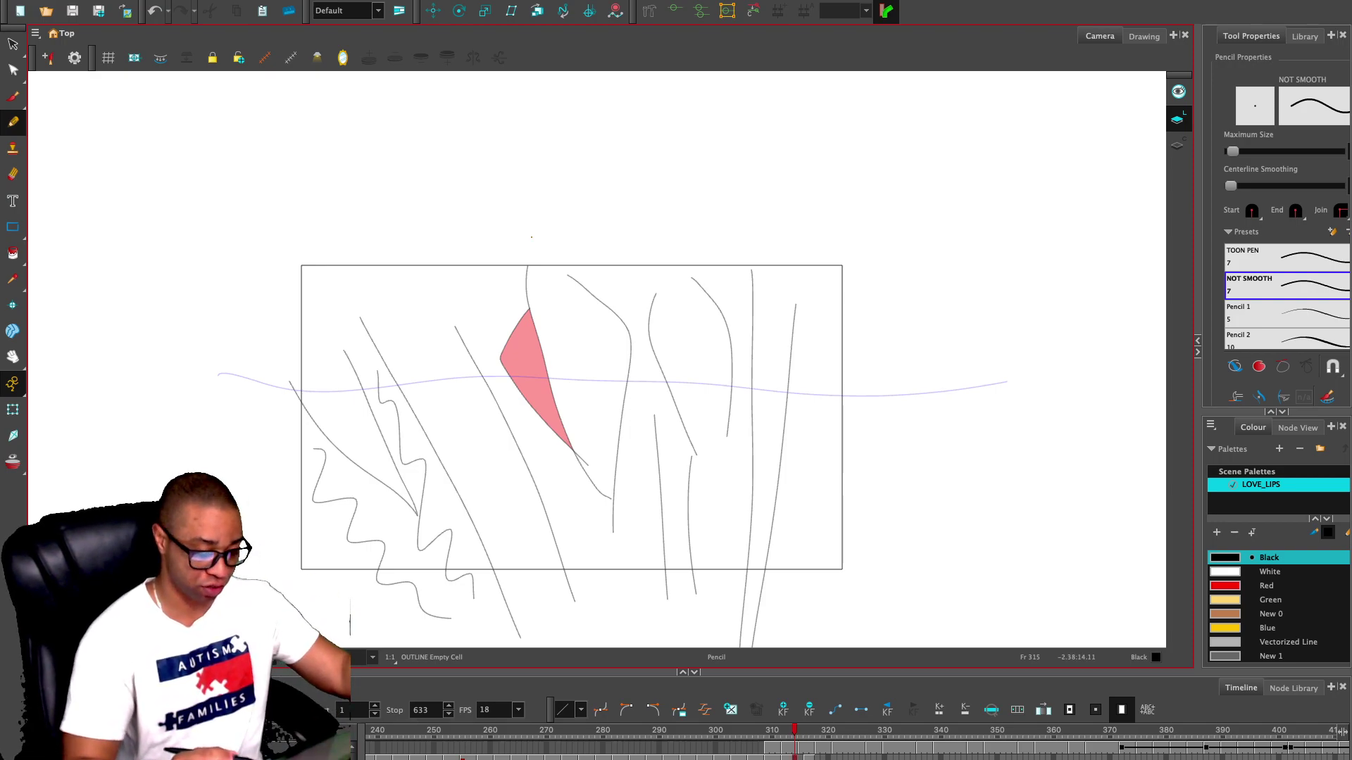
{"action": "key", "text": "comma"}
{"action": "key", "text": "period"}
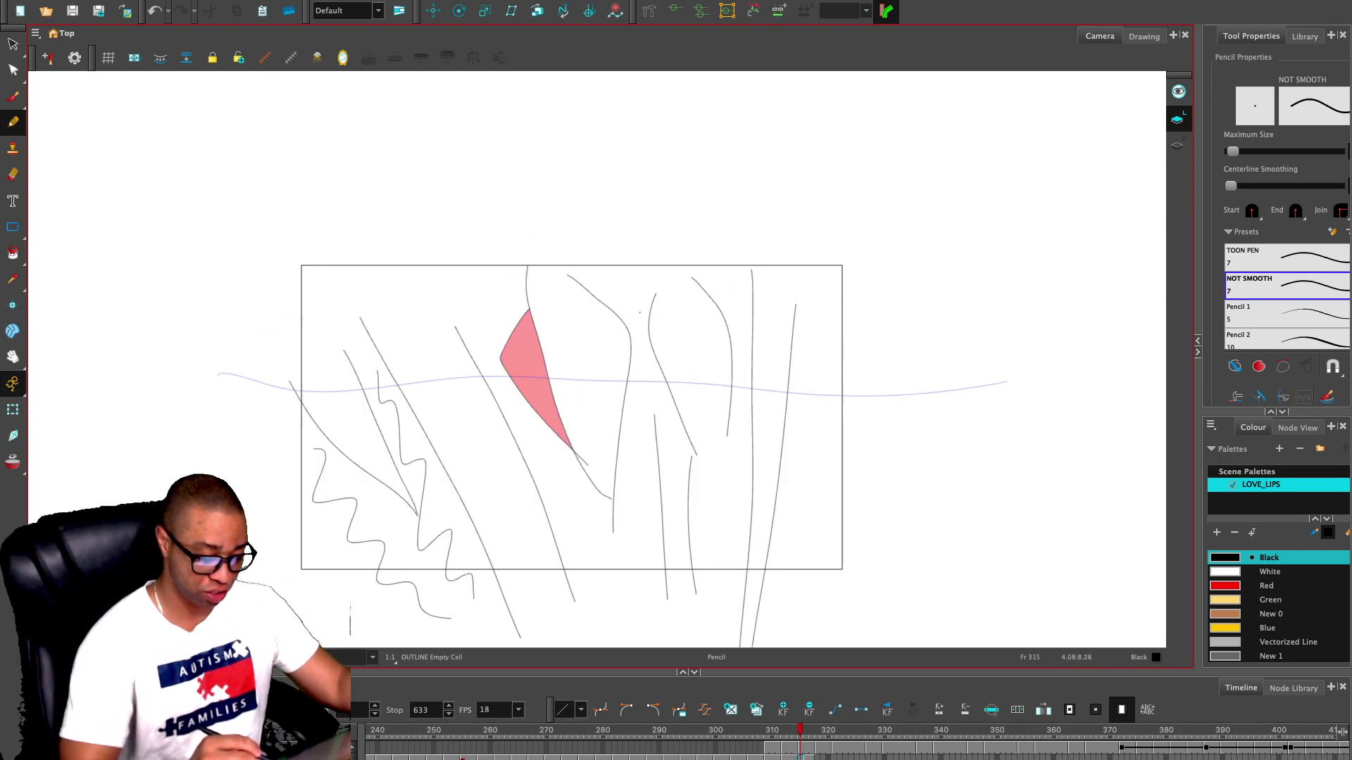
{"action": "mouse_move", "coordinate": [569, 276]}
{"action": "left_mouse_down"}
{"action": "mouse_move", "coordinate": [564, 438]}
{"action": "mouse_move", "coordinate": [641, 349]}
{"action": "mouse_move", "coordinate": [631, 490]}
{"action": "left_mouse_up"}
{"action": "key", "text": "ctrl+z"}
{"action": "key", "text": "ctrl+z"}
{"action": "mouse_move", "coordinate": [542, 347]}
{"action": "left_mouse_down"}
{"action": "mouse_move", "coordinate": [610, 508]}
{"action": "mouse_move", "coordinate": [571, 264]}
{"action": "mouse_move", "coordinate": [529, 345]}
{"action": "left_mouse_up"}
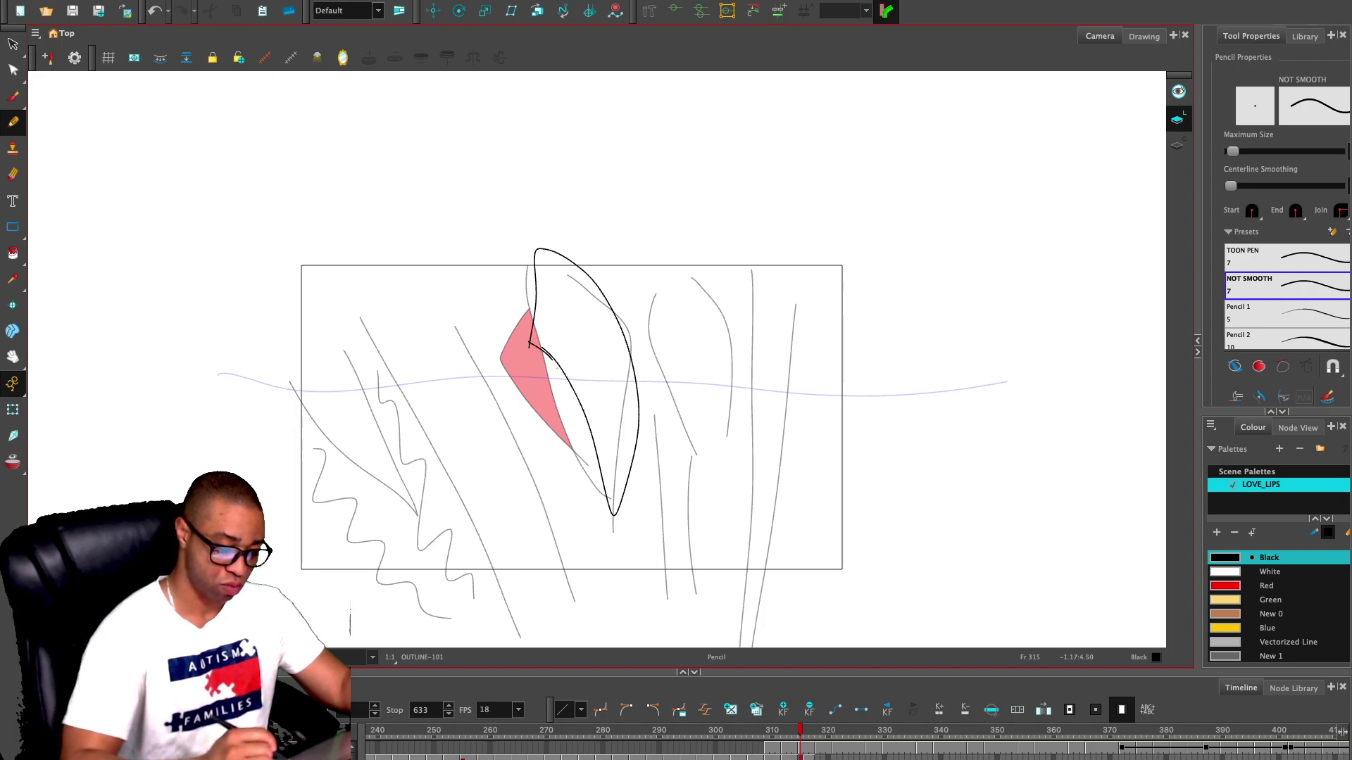
{"action": "mouse_move", "coordinate": [588, 503]}
{"action": "left_mouse_down"}
{"action": "mouse_move", "coordinate": [549, 606]}
{"action": "mouse_move", "coordinate": [595, 646]}
{"action": "left_mouse_up"}
{"action": "left_click_drag", "start_coordinate": [532, 616], "coordinate": [566, 646]}
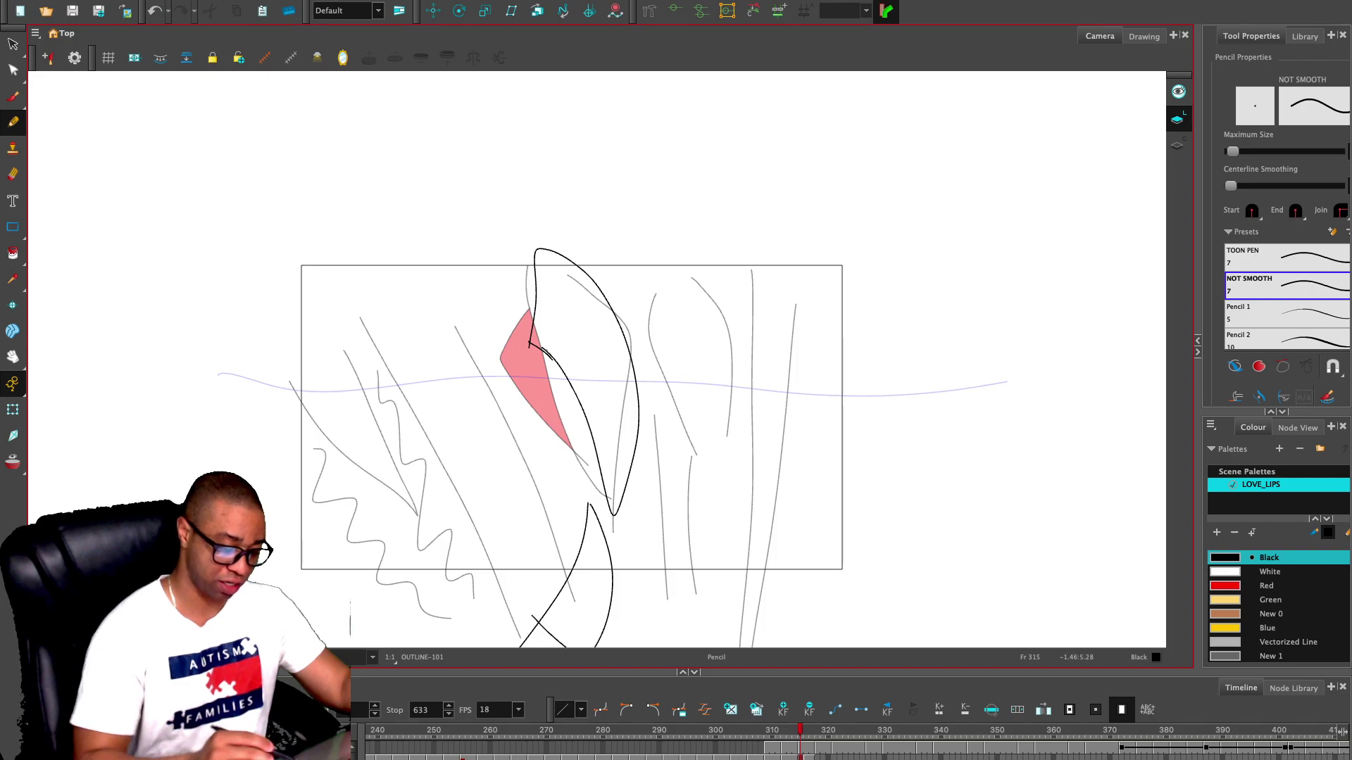
- Ink the upper and lower jaw curves with two rows of teeth, and a long brow line above, on frame 315
{"action": "mouse_move", "coordinate": [583, 420]}
{"action": "left_mouse_down"}
{"action": "mouse_move", "coordinate": [401, 355]}
{"action": "mouse_move", "coordinate": [305, 366]}
{"action": "left_mouse_up"}
{"action": "mouse_move", "coordinate": [307, 420]}
{"action": "left_mouse_down"}
{"action": "mouse_move", "coordinate": [384, 478]}
{"action": "mouse_move", "coordinate": [594, 566]}
{"action": "left_mouse_up"}
{"action": "left_click_drag", "start_coordinate": [462, 386], "coordinate": [596, 548]}
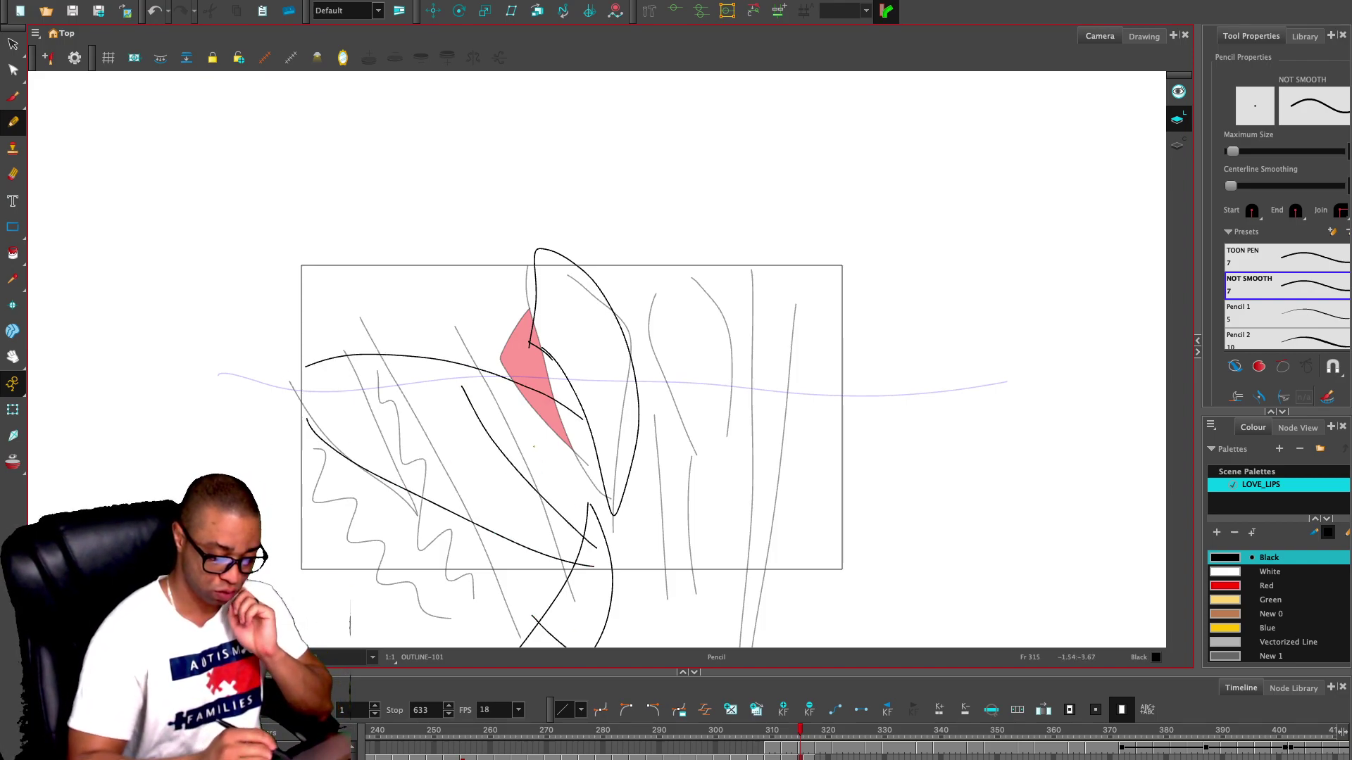
{"action": "mouse_move", "coordinate": [541, 391]}
{"action": "left_mouse_down"}
{"action": "mouse_move", "coordinate": [543, 469]}
{"action": "mouse_move", "coordinate": [576, 411]}
{"action": "mouse_move", "coordinate": [477, 423]}
{"action": "mouse_move", "coordinate": [457, 362]}
{"action": "mouse_move", "coordinate": [411, 439]}
{"action": "mouse_move", "coordinate": [386, 365]}
{"action": "left_mouse_up"}
{"action": "left_click_drag", "start_coordinate": [285, 269], "coordinate": [512, 298]}
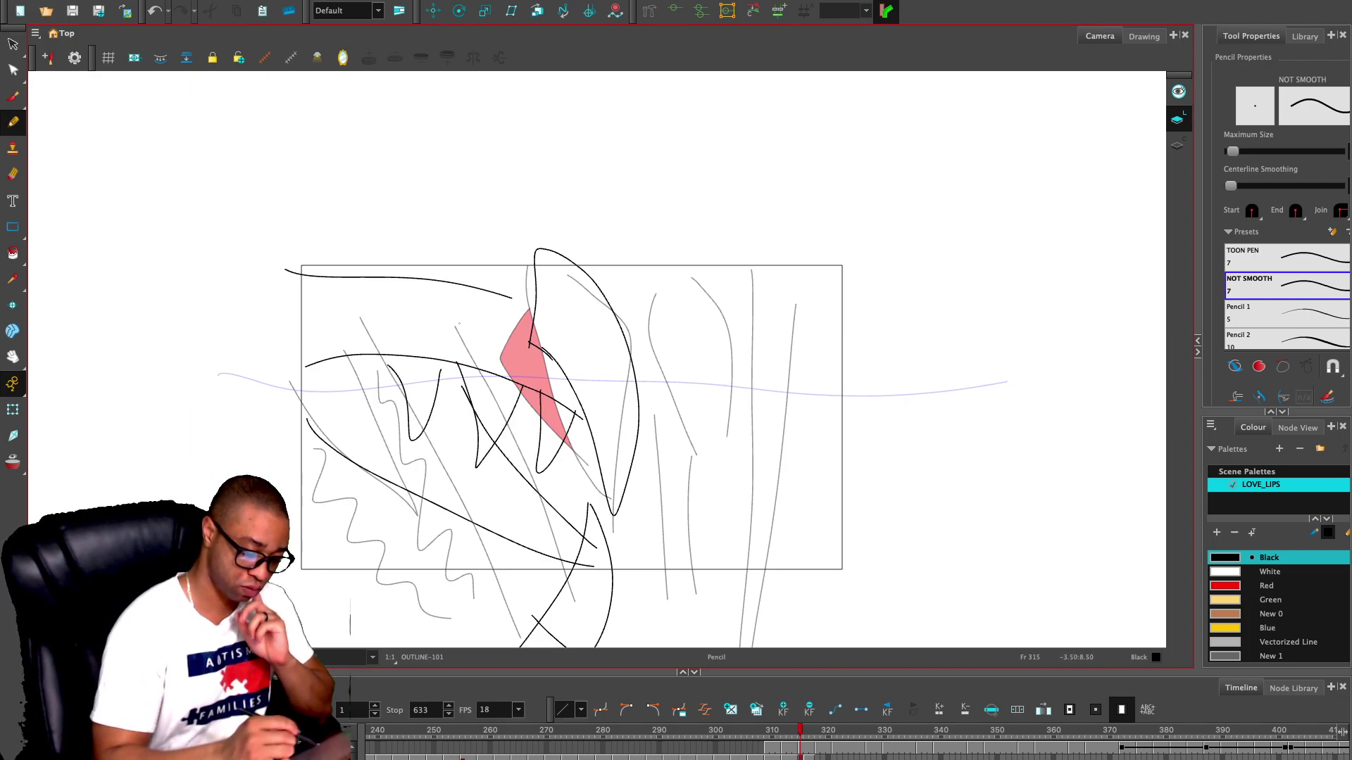
{"action": "mouse_move", "coordinate": [311, 442]}
{"action": "left_mouse_down"}
{"action": "mouse_move", "coordinate": [373, 404]}
{"action": "mouse_move", "coordinate": [416, 481]}
{"action": "mouse_move", "coordinate": [502, 542]}
{"action": "mouse_move", "coordinate": [568, 474]}
{"action": "mouse_move", "coordinate": [534, 503]}
{"action": "mouse_move", "coordinate": [482, 458]}
{"action": "left_mouse_up"}
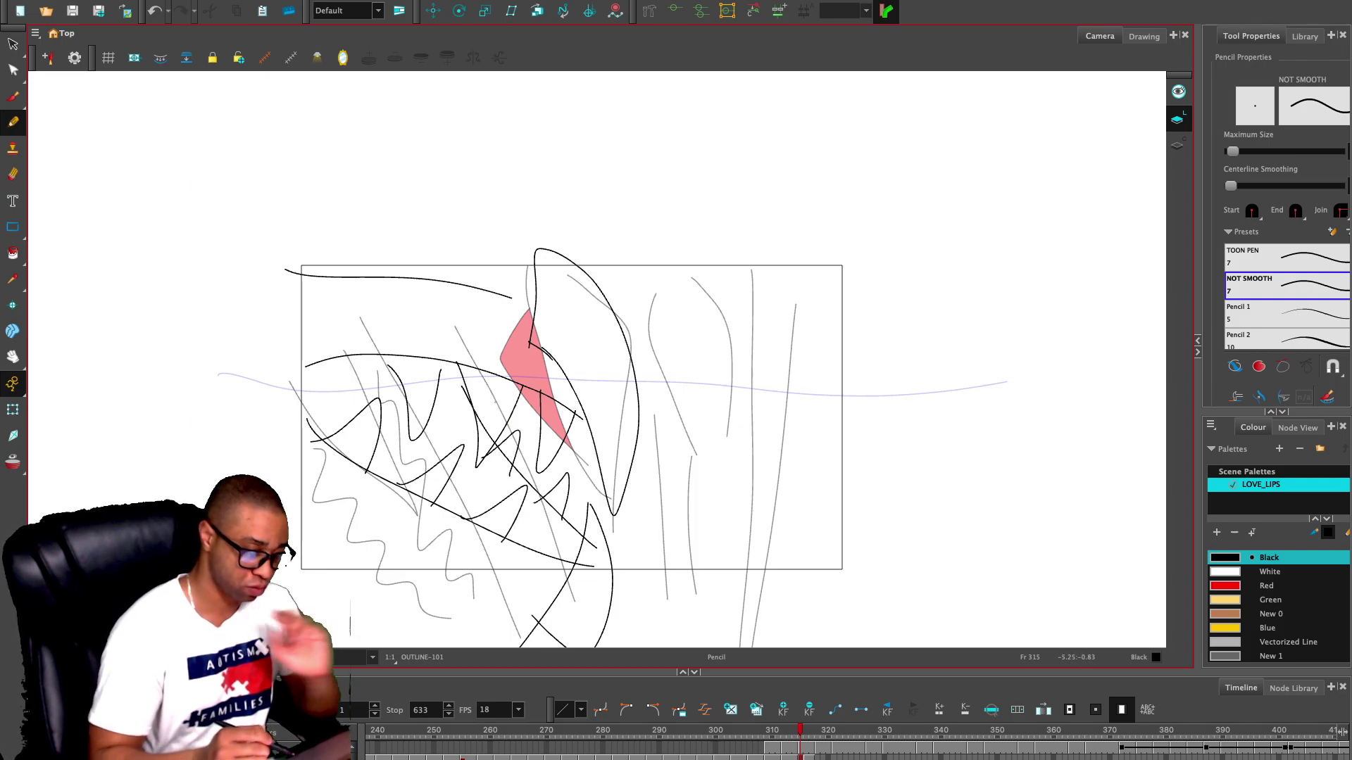
- Copy the full winged creature outline from frame 314 and paste it into frame 315 in place of the drawn jaws
{"action": "key", "text": "."}
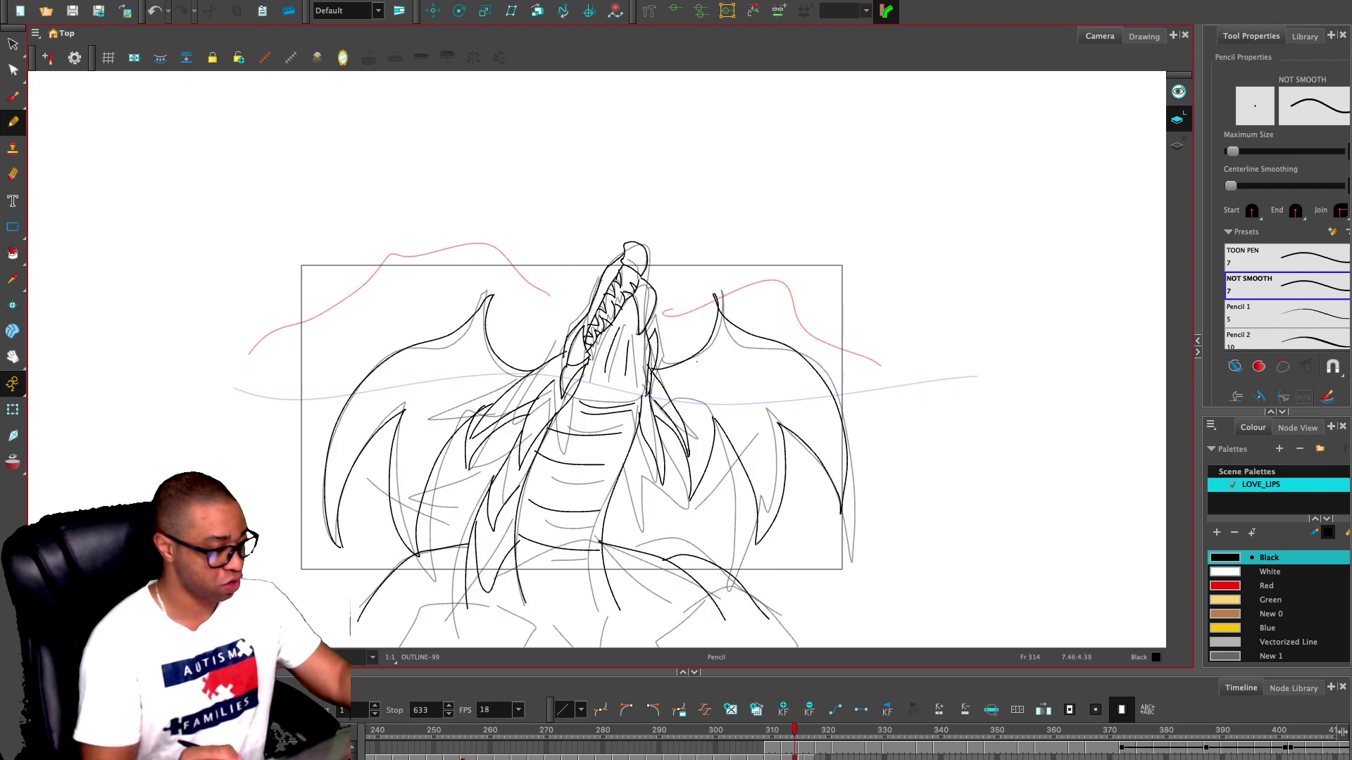
{"action": "key", "text": "."}
{"action": "key", "text": "."}
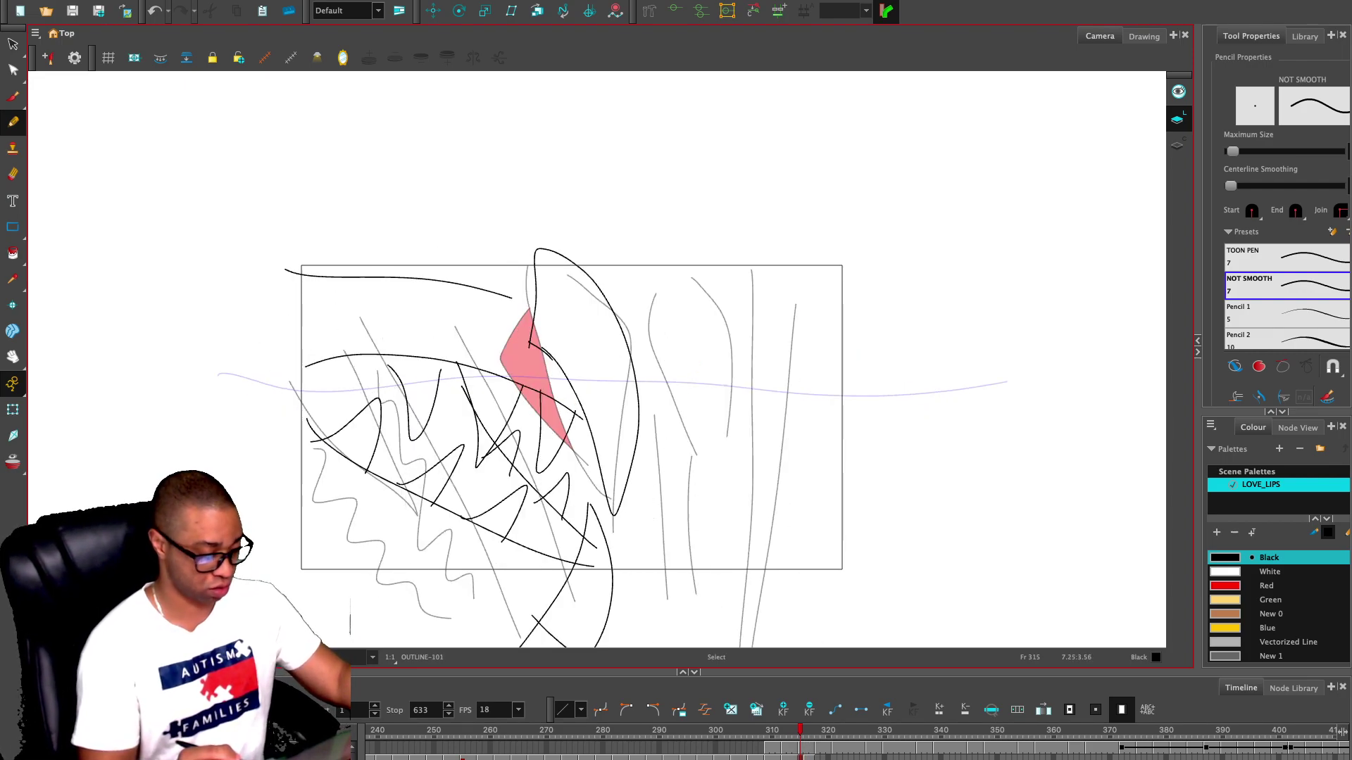
{"action": "key", "text": "."}
{"action": "key", "text": "comma"}
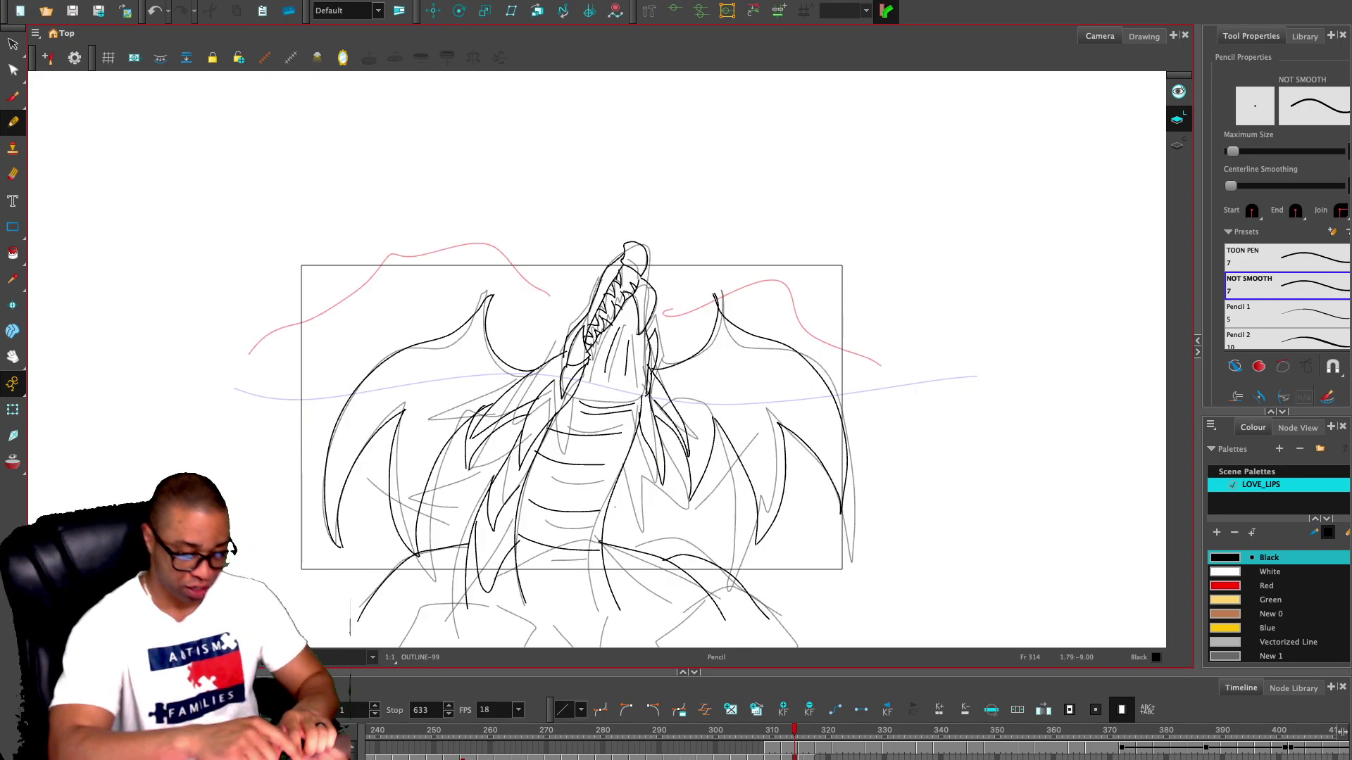
{"action": "key", "text": "alt+s"}
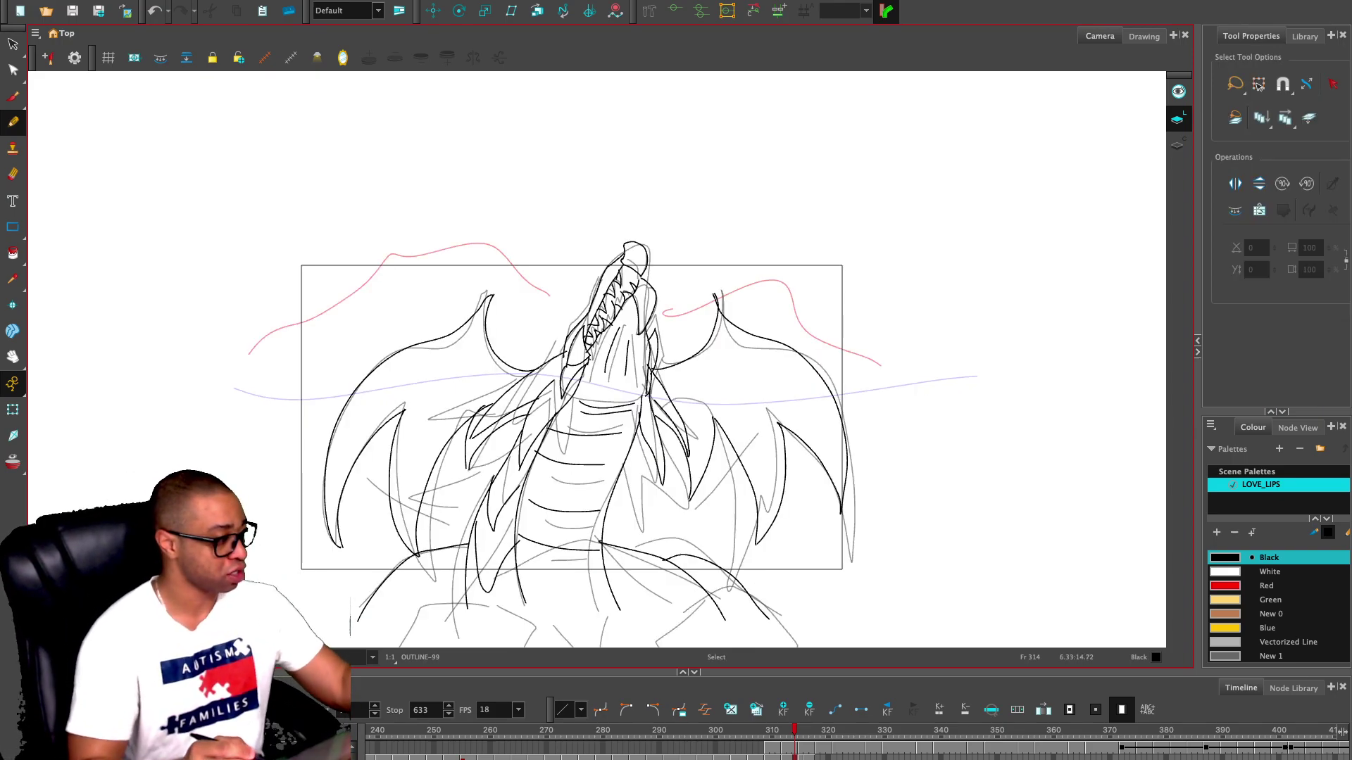
{"action": "key", "text": "1"}
{"action": "key", "text": "1"}
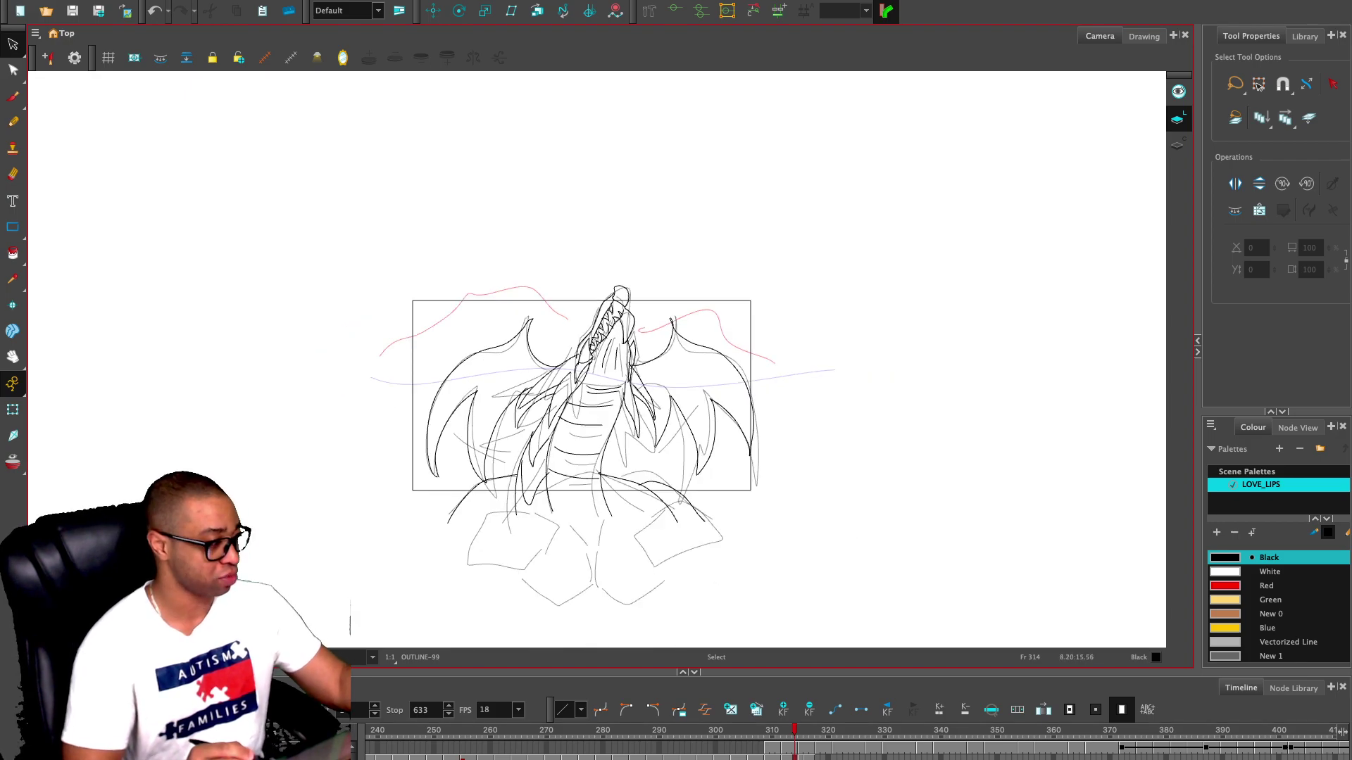
{"action": "mouse_move", "coordinate": [634, 226]}
{"action": "left_mouse_down"}
{"action": "mouse_move", "coordinate": [355, 412]}
{"action": "mouse_move", "coordinate": [821, 225]}
{"action": "mouse_move", "coordinate": [633, 214]}
{"action": "left_mouse_up"}
{"action": "key", "text": "period"}
{"action": "key", "text": "ctrl+v"}
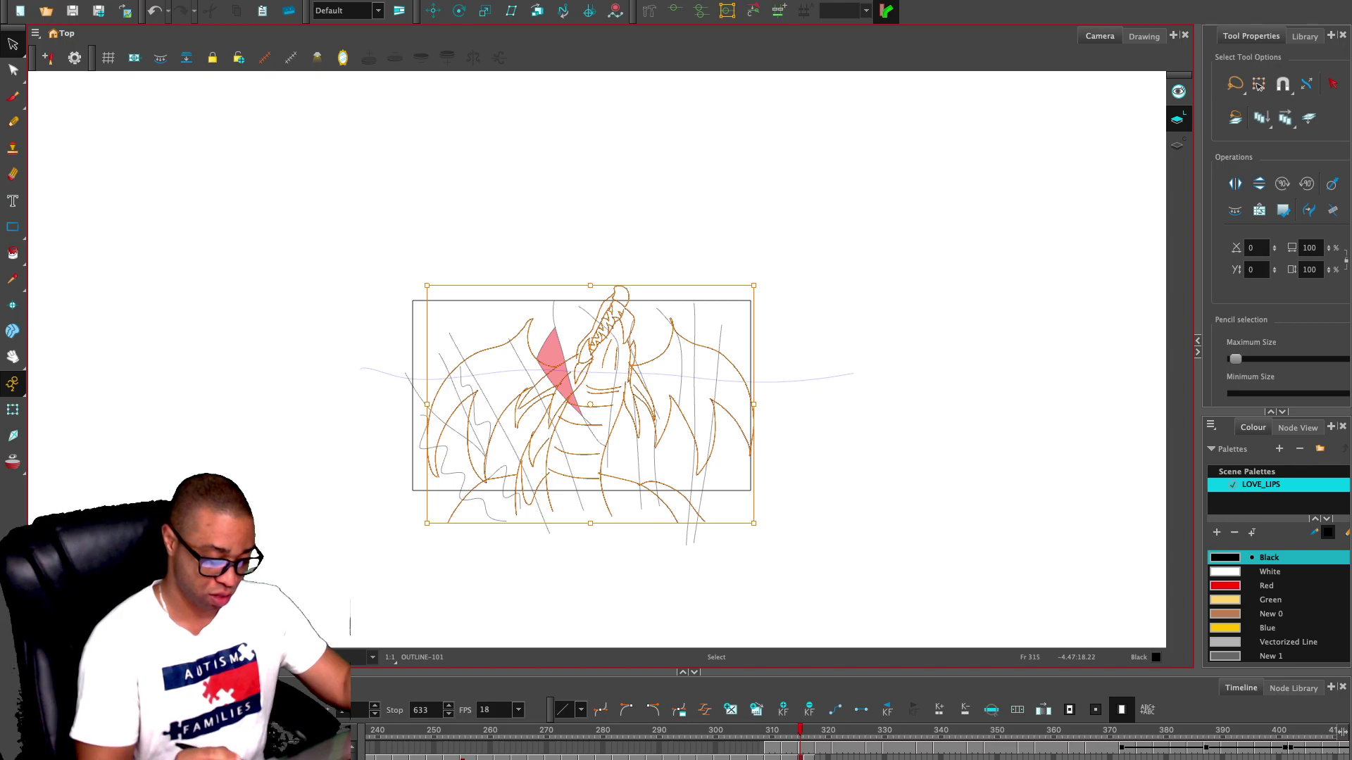
- Enlarge the pasted creature outline and shift it to the left of the camera frame's centre
{"action": "key", "text": "1"}
{"action": "left_click_drag", "start_coordinate": [908, 212], "coordinate": [1198, 2]}
{"action": "left_click_drag", "start_coordinate": [727, 345], "coordinate": [400, 472]}
{"action": "key", "text": "1"}
{"action": "key", "text": "1"}
{"action": "key", "text": "1"}
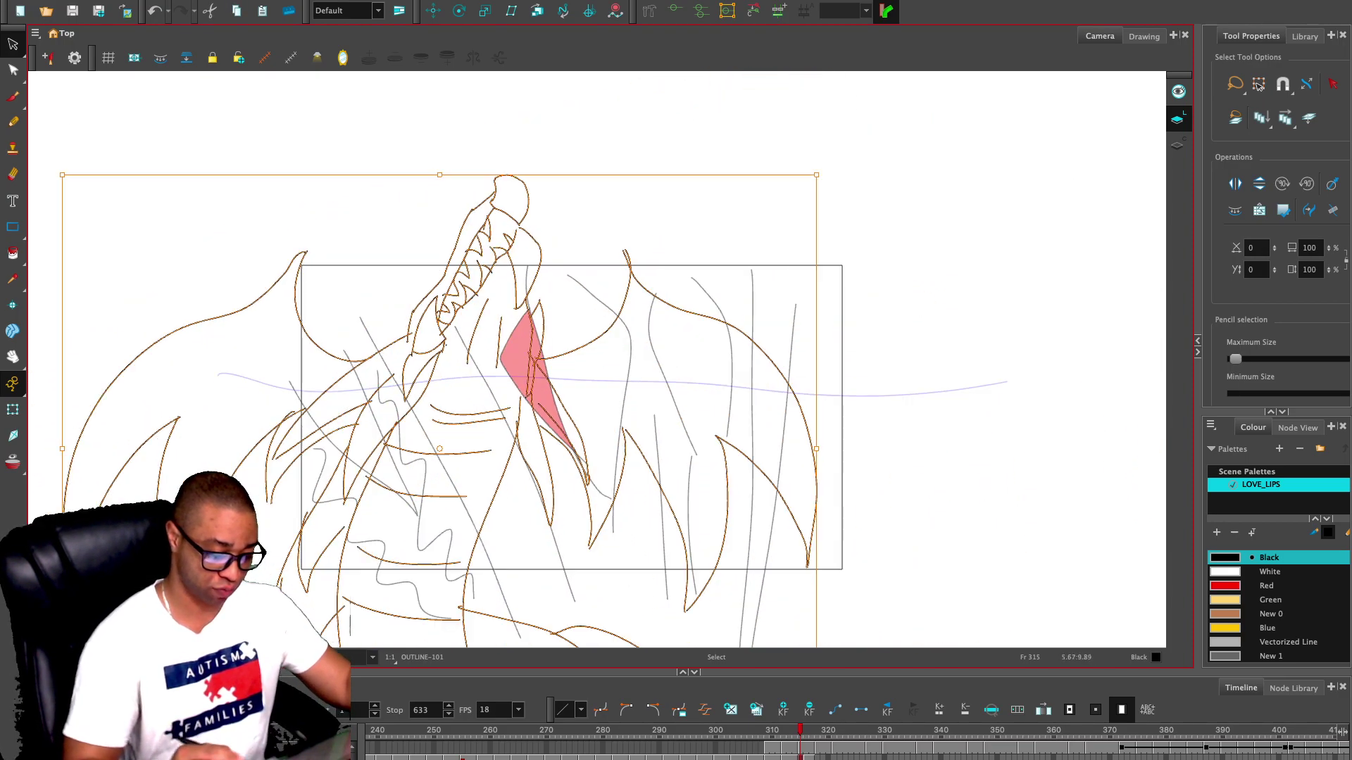
- Rotate the creature outline clockwise until its head points right, and move it outside the camera frame to the upper left
{"action": "mouse_move", "coordinate": [718, 258]}
{"action": "left_mouse_down"}
{"action": "mouse_move", "coordinate": [743, 330]}
{"action": "mouse_move", "coordinate": [723, 422]}
{"action": "left_mouse_up"}
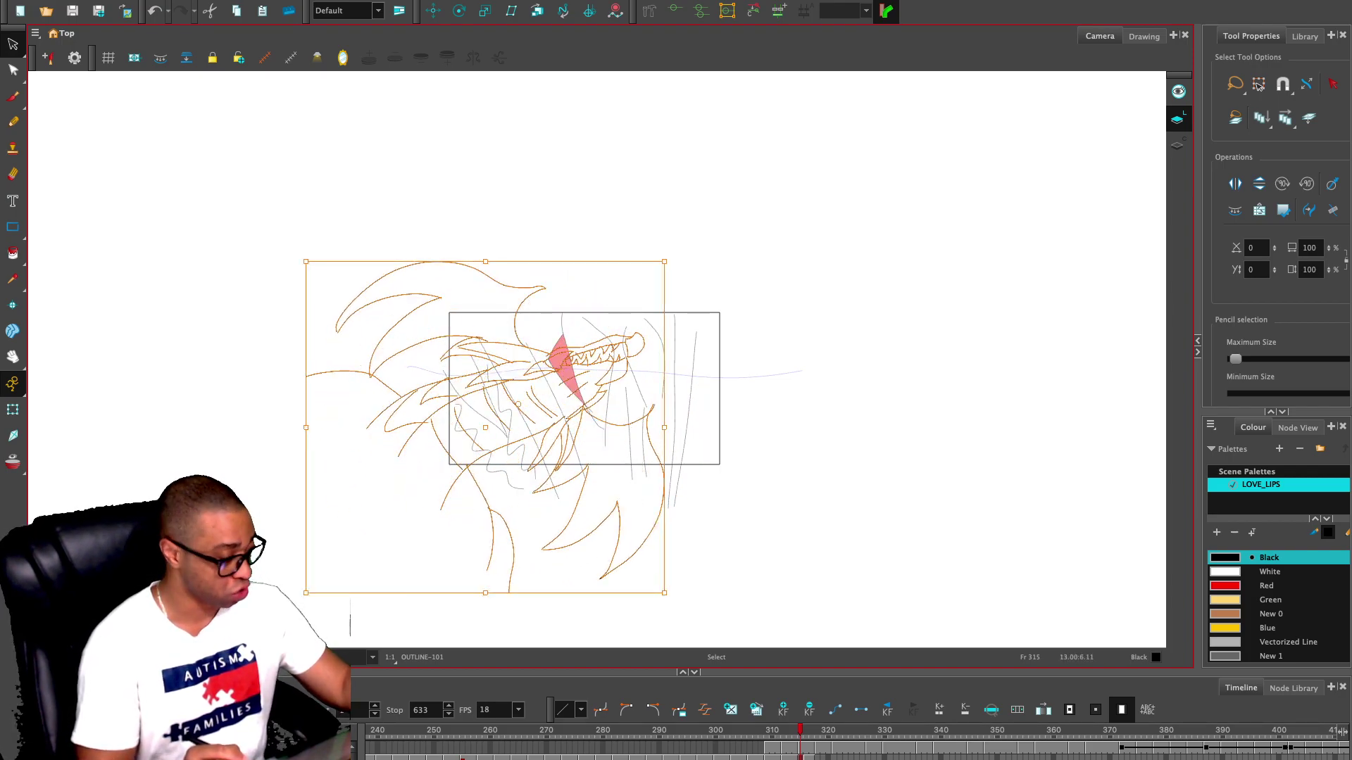
{"action": "key", "text": "Escape"}
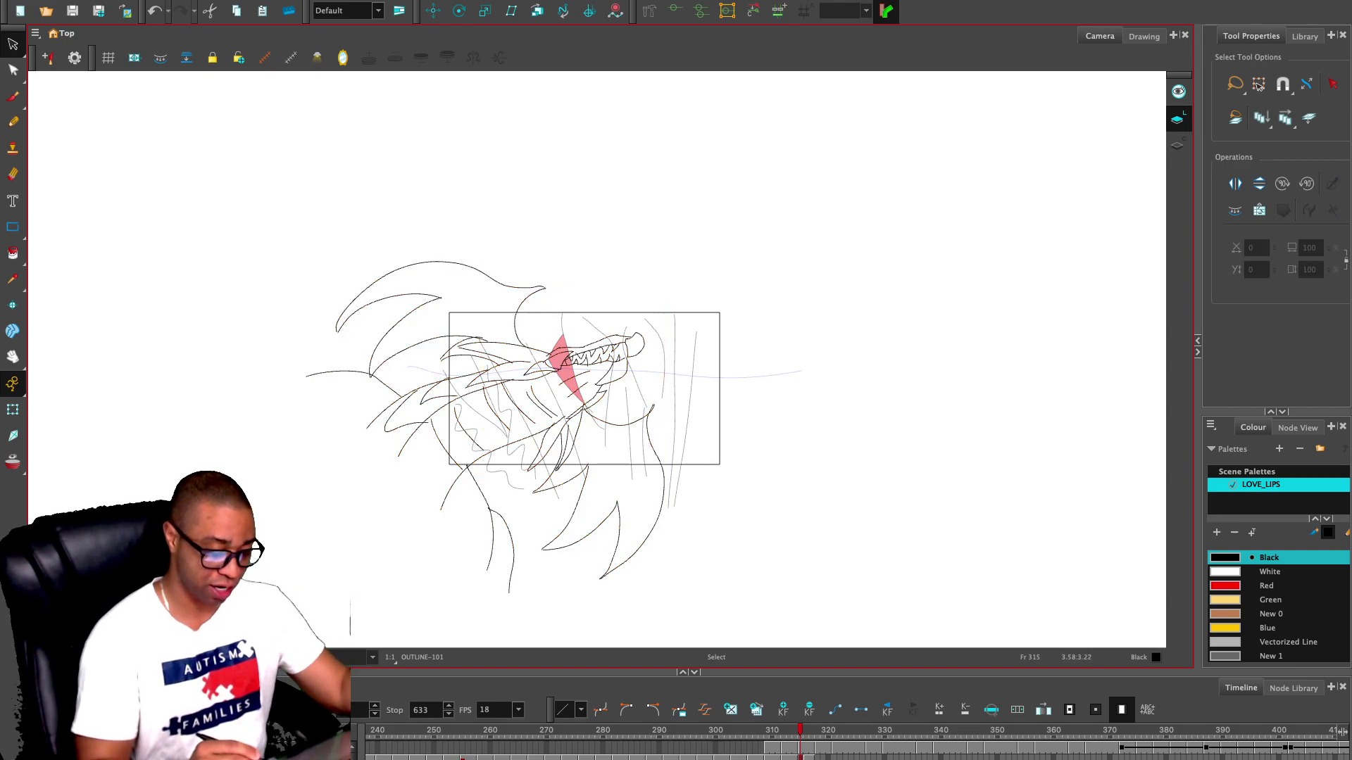
{"action": "key", "text": "ctrl+a"}
{"action": "mouse_move", "coordinate": [565, 418]}
{"action": "left_mouse_down"}
{"action": "mouse_move", "coordinate": [435, 302]}
{"action": "mouse_move", "coordinate": [309, 255]}
{"action": "left_mouse_up"}
- Copy the open-jawed head outline from frame 298 and paste it into frame 315
{"action": "key", "text": "comma"}
{"action": "key", "text": "comma"}
{"action": "key", "text": "comma"}
{"action": "key", "text": "comma"}
{"action": "key", "text": "comma"}
{"action": "key", "text": "comma"}
{"action": "key", "text": "comma"}
{"action": "key", "text": "comma"}
{"action": "key", "text": "comma"}
{"action": "key", "text": "comma"}
{"action": "key", "text": "comma"}
{"action": "key", "text": "comma"}
{"action": "key", "text": "comma"}
{"action": "key", "text": "comma"}
{"action": "key", "text": "comma"}
{"action": "key", "text": "comma"}
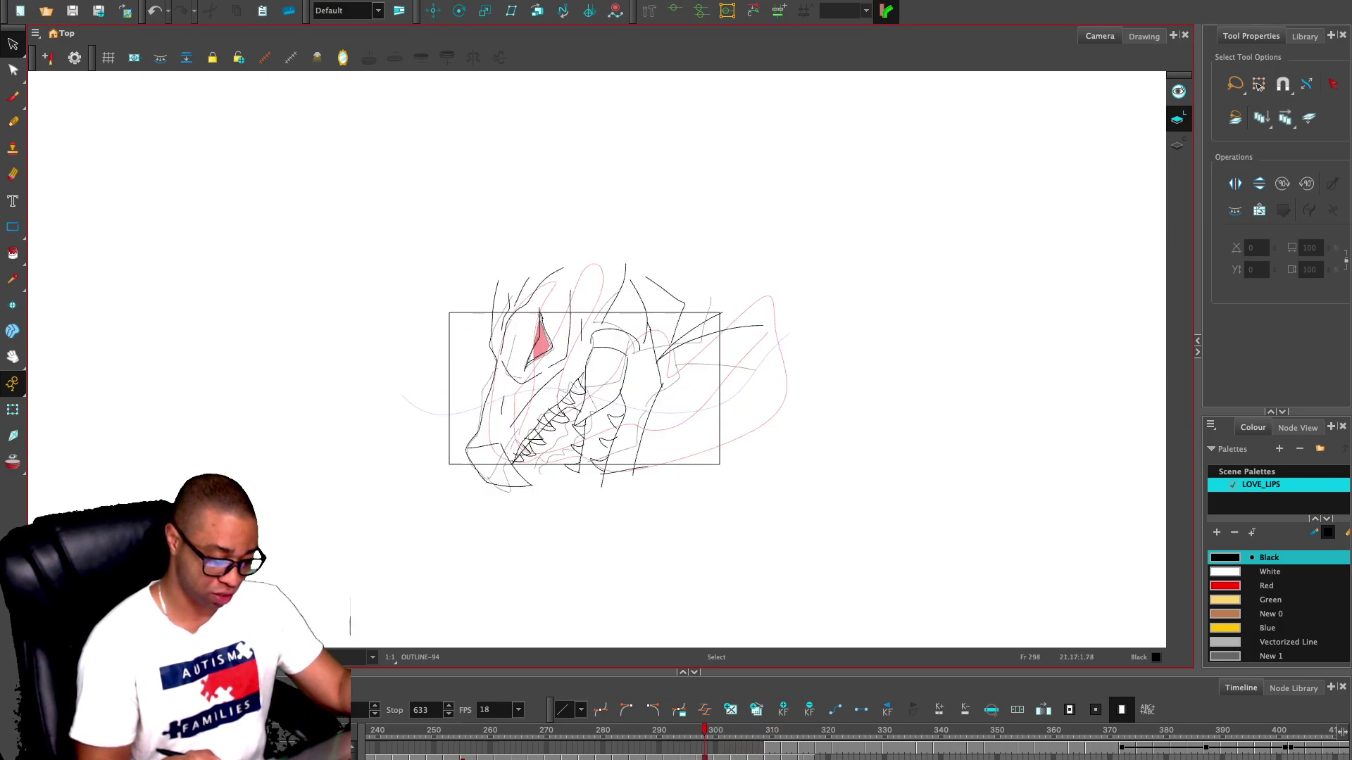
{"action": "key", "text": "ctrl+a"}
{"action": "key", "text": "Escape"}
{"action": "key", "text": "period"}
{"action": "key", "text": "period"}
{"action": "key", "text": "period"}
{"action": "key", "text": "period"}
{"action": "key", "text": "period"}
{"action": "key", "text": "period"}
{"action": "key", "text": "period"}
{"action": "key", "text": "period"}
{"action": "key", "text": "period"}
{"action": "key", "text": "period"}
{"action": "key", "text": "period"}
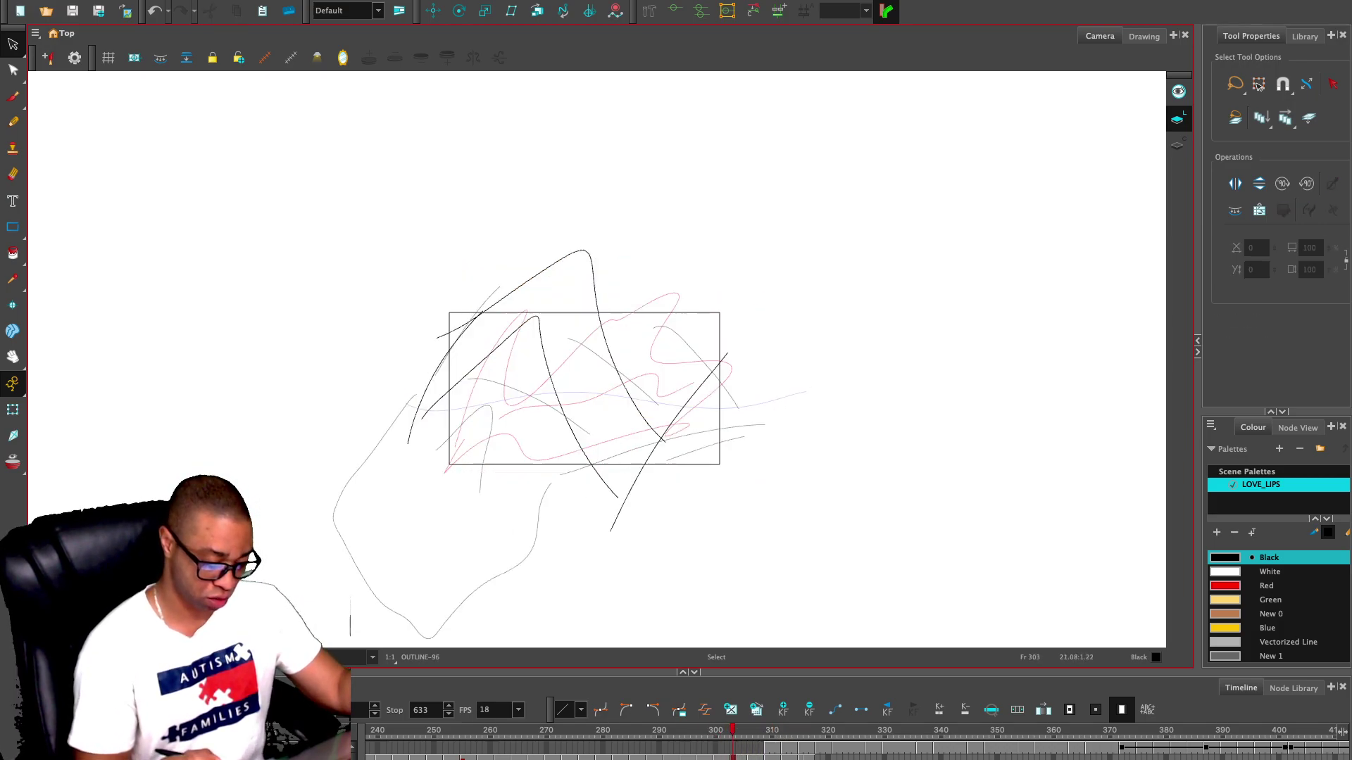
{"action": "key", "text": "period"}
{"action": "key", "text": "period"}
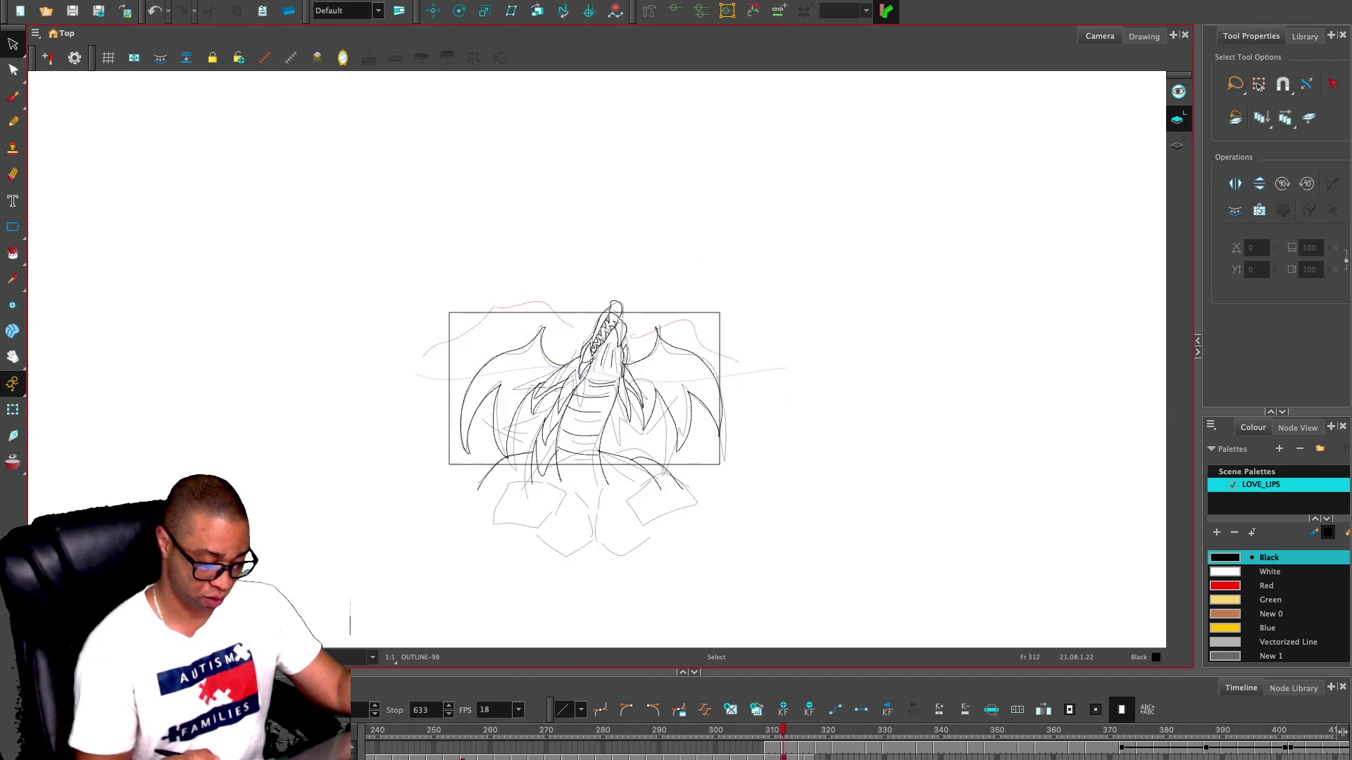
{"action": "key", "text": "period"}
{"action": "key", "text": "period"}
{"action": "key", "text": "period"}
{"action": "key", "text": "ctrl+a"}
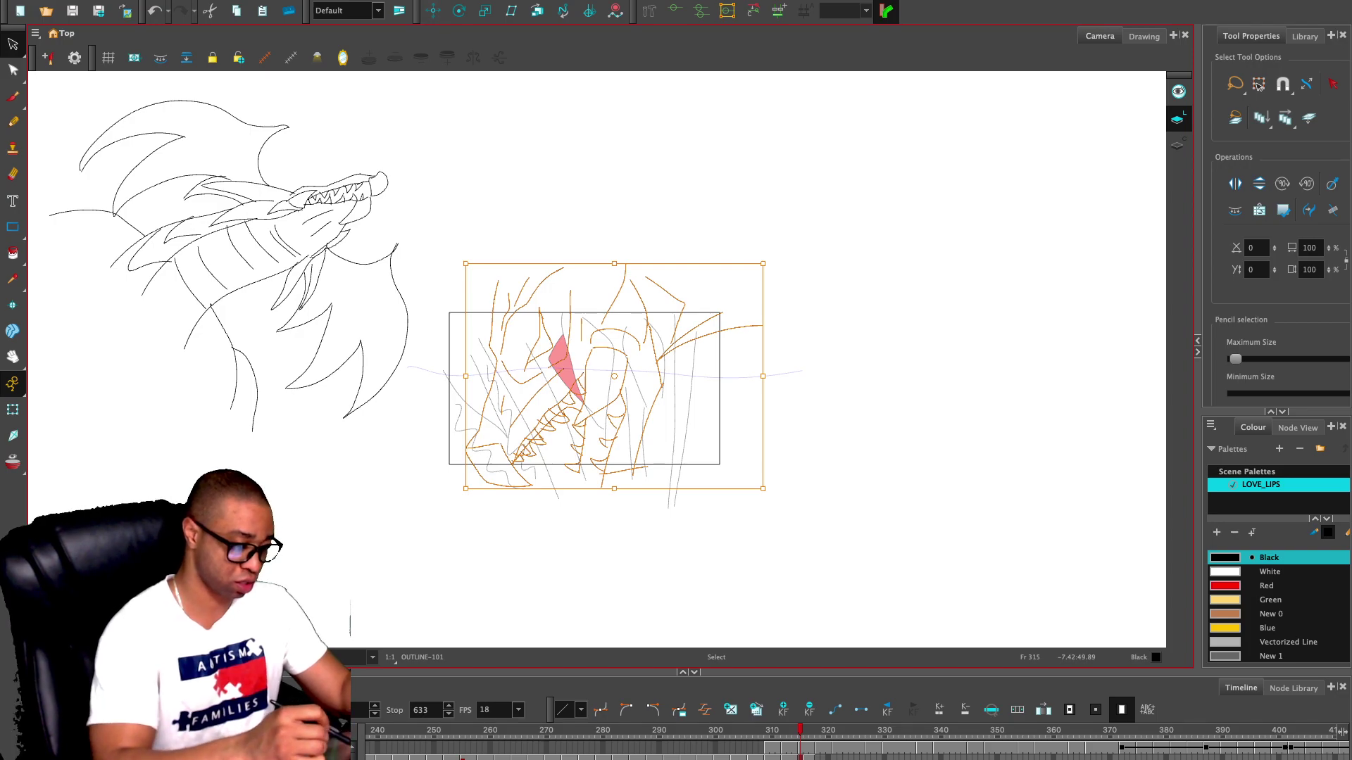
- Flip the pasted head horizontally, scale it down and position it right of centre inside the camera frame
{"action": "key", "text": "4"}
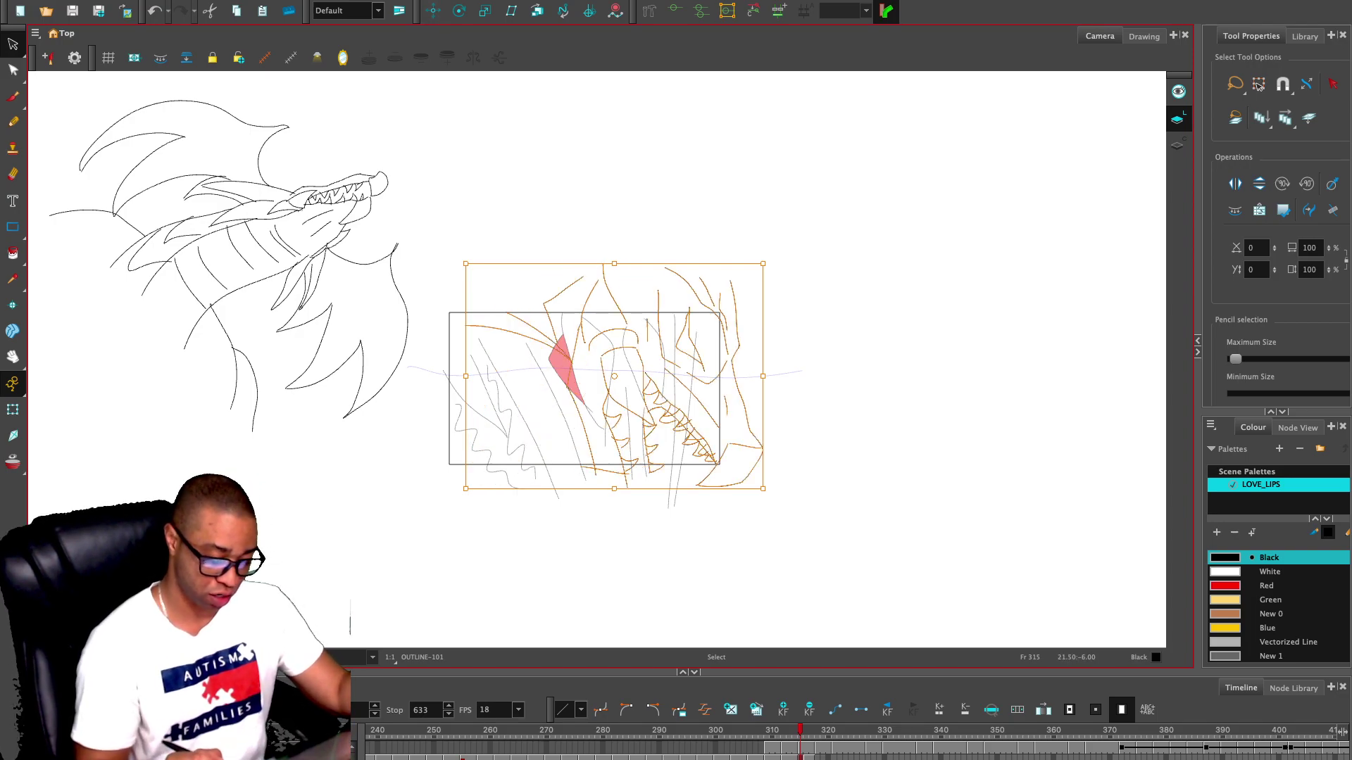
{"action": "mouse_move", "coordinate": [763, 263]}
{"action": "left_mouse_down"}
{"action": "mouse_move", "coordinate": [649, 349]}
{"action": "mouse_move", "coordinate": [659, 342]}
{"action": "left_mouse_up"}
{"action": "key", "text": "2"}
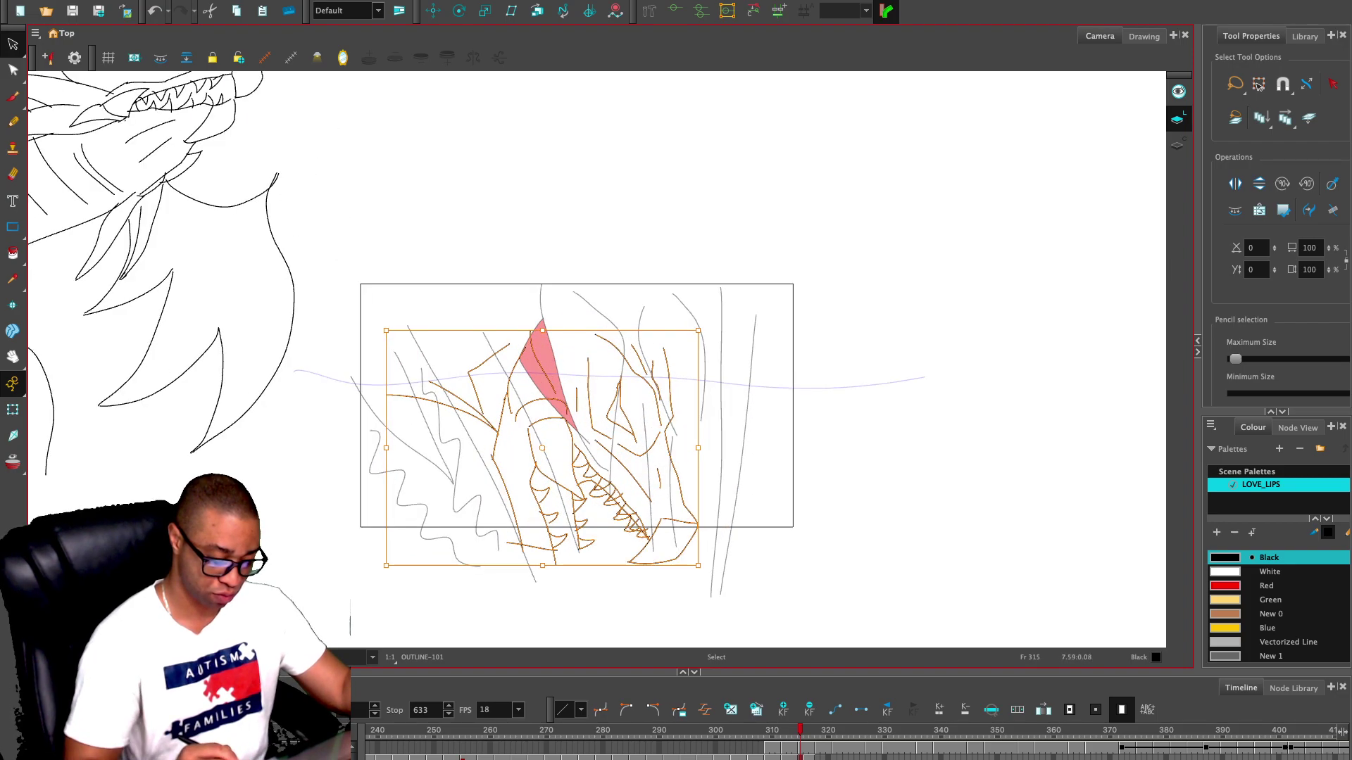
{"action": "mouse_move", "coordinate": [666, 433]}
{"action": "left_mouse_down"}
{"action": "mouse_move", "coordinate": [683, 399]}
{"action": "mouse_move", "coordinate": [710, 408]}
{"action": "left_mouse_up"}
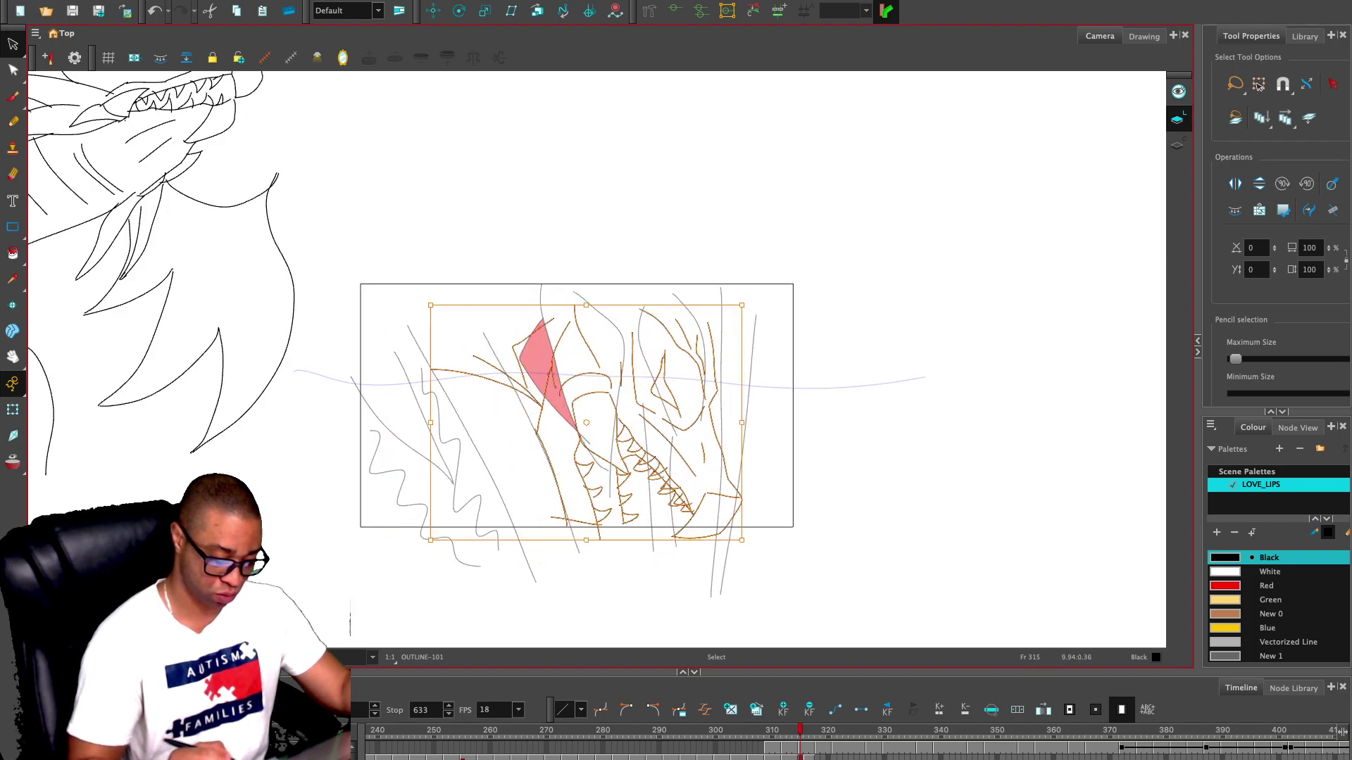
{"action": "key", "text": "Escape"}
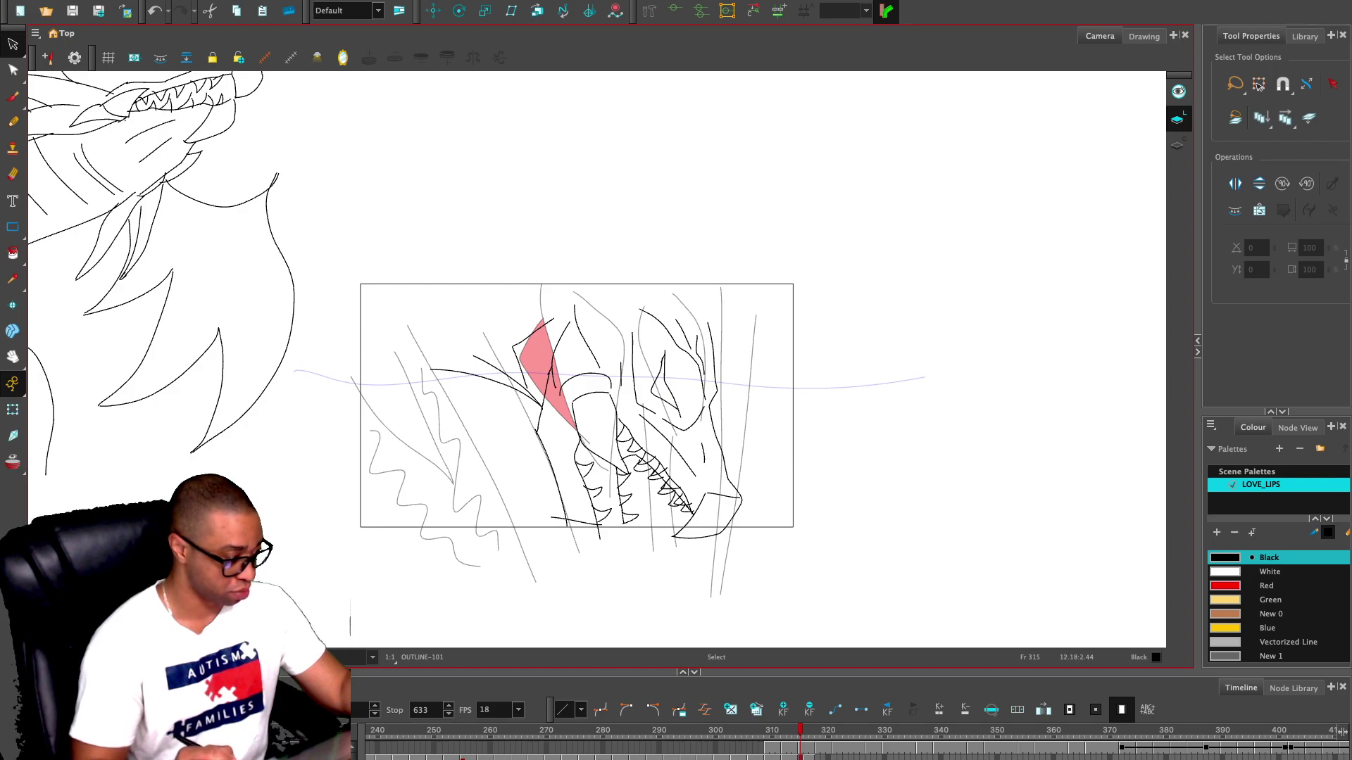
- Move the lower wing piece to the upper right of the camera frame and delete the rest of the set-aside creature outline
{"action": "key", "text": "1"}
{"action": "key", "text": "1"}
{"action": "mouse_move", "coordinate": [341, 151]}
{"action": "left_mouse_down"}
{"action": "mouse_move", "coordinate": [269, 225]}
{"action": "mouse_move", "coordinate": [281, 172]}
{"action": "left_mouse_up"}
{"action": "mouse_move", "coordinate": [454, 247]}
{"action": "left_mouse_down"}
{"action": "mouse_move", "coordinate": [386, 325]}
{"action": "mouse_move", "coordinate": [423, 412]}
{"action": "mouse_move", "coordinate": [454, 253]}
{"action": "mouse_move", "coordinate": [882, 209]}
{"action": "left_mouse_up"}
{"action": "mouse_move", "coordinate": [370, 160]}
{"action": "left_mouse_down"}
{"action": "mouse_move", "coordinate": [211, 438]}
{"action": "mouse_move", "coordinate": [342, 153]}
{"action": "left_mouse_up"}
{"action": "key", "text": "Delete"}
{"action": "key", "text": "2"}
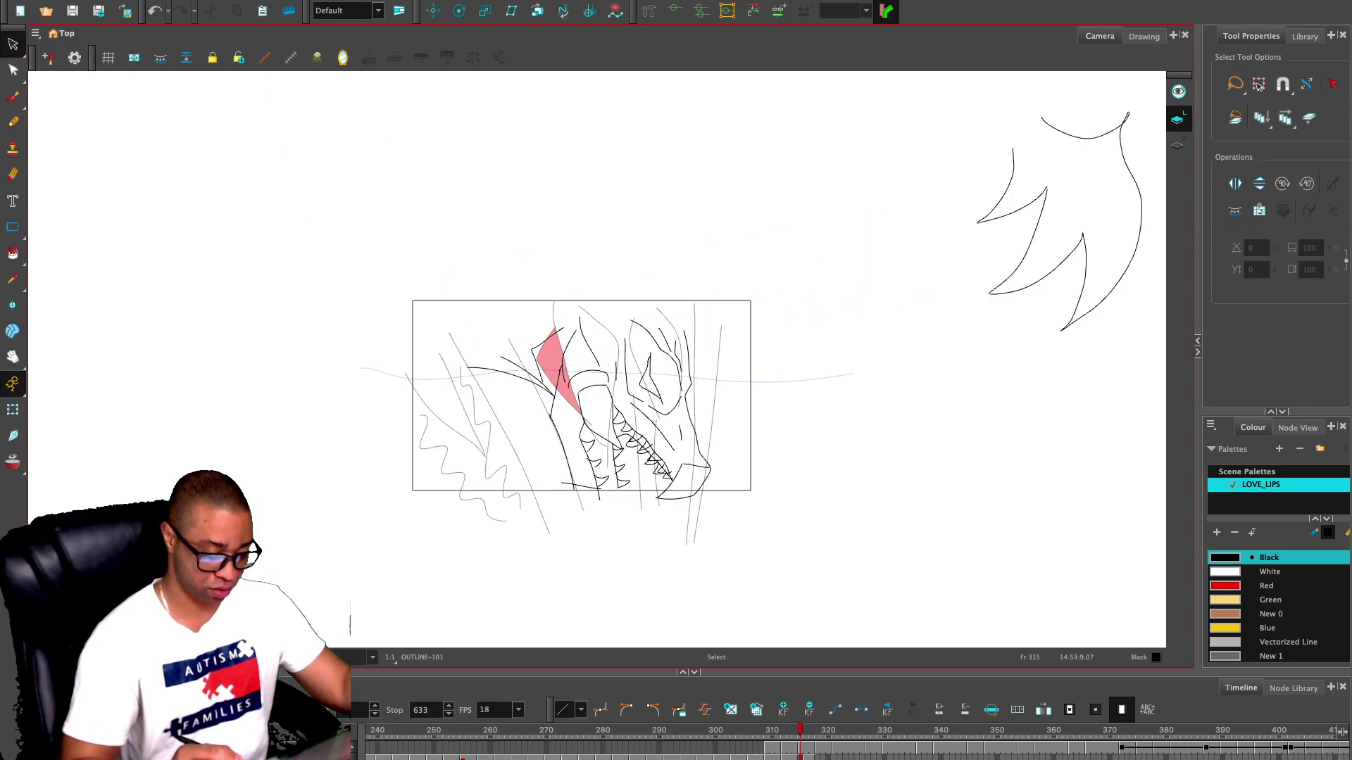
- Compare frame 315 with its neighbouring frames and delete the leftover wing piece from frame 315
{"action": "key", "text": "period"}
{"action": "key", "text": "comma"}
{"action": "key", "text": "comma"}
{"action": "key", "text": "period"}
{"action": "key", "text": "period"}
{"action": "key", "text": "period"}
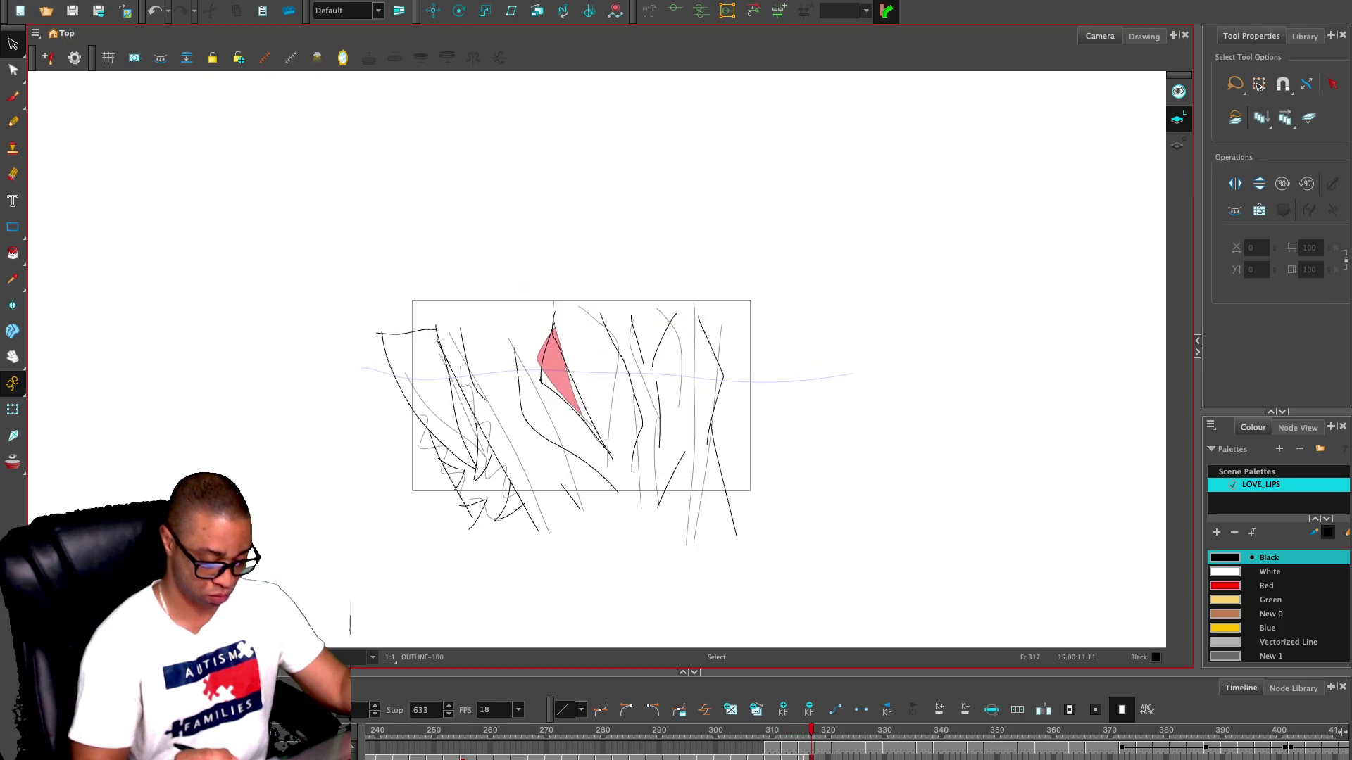
{"action": "key", "text": "comma"}
{"action": "key", "text": "comma"}
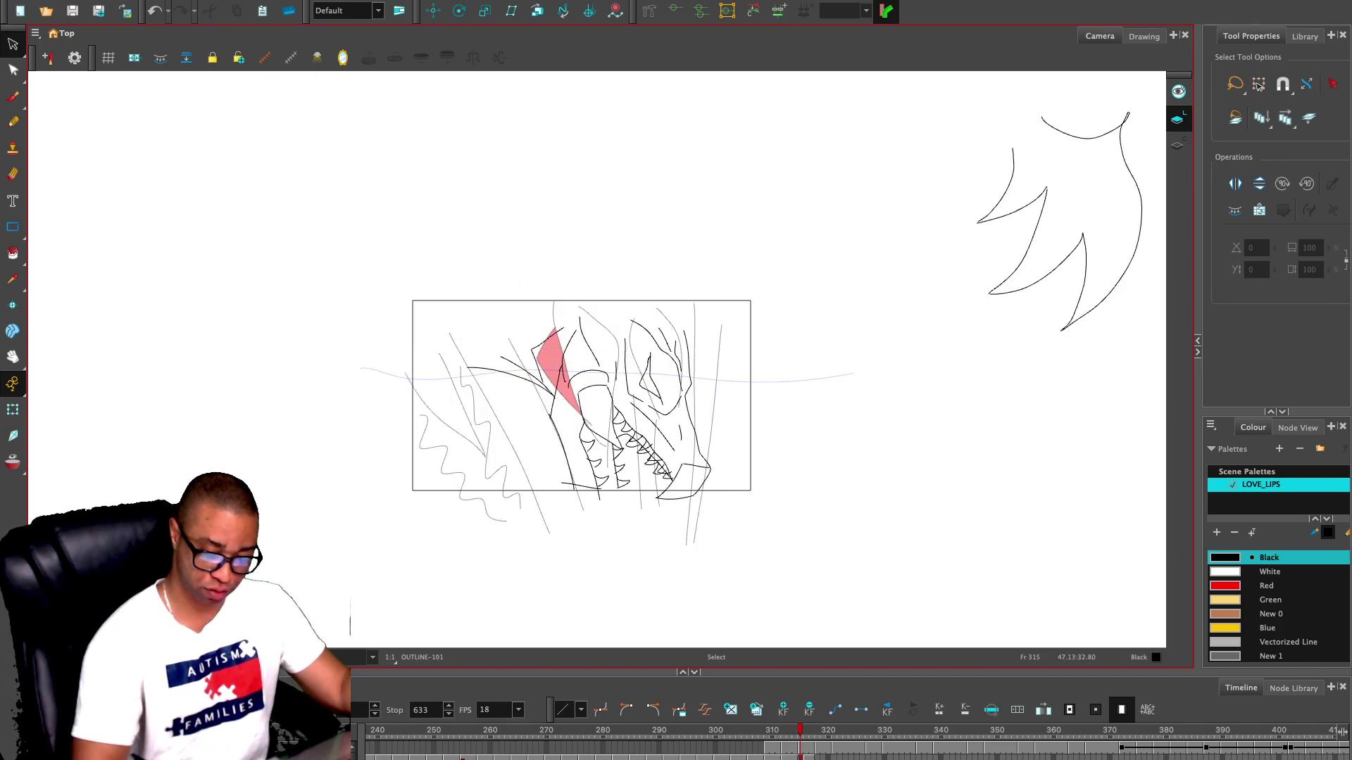
{"action": "mouse_move", "coordinate": [1069, 113]}
{"action": "left_mouse_down"}
{"action": "mouse_move", "coordinate": [1020, 134]}
{"action": "mouse_move", "coordinate": [1120, 113]}
{"action": "mouse_move", "coordinate": [1092, 111]}
{"action": "left_mouse_up"}
{"action": "key", "text": "Delete"}
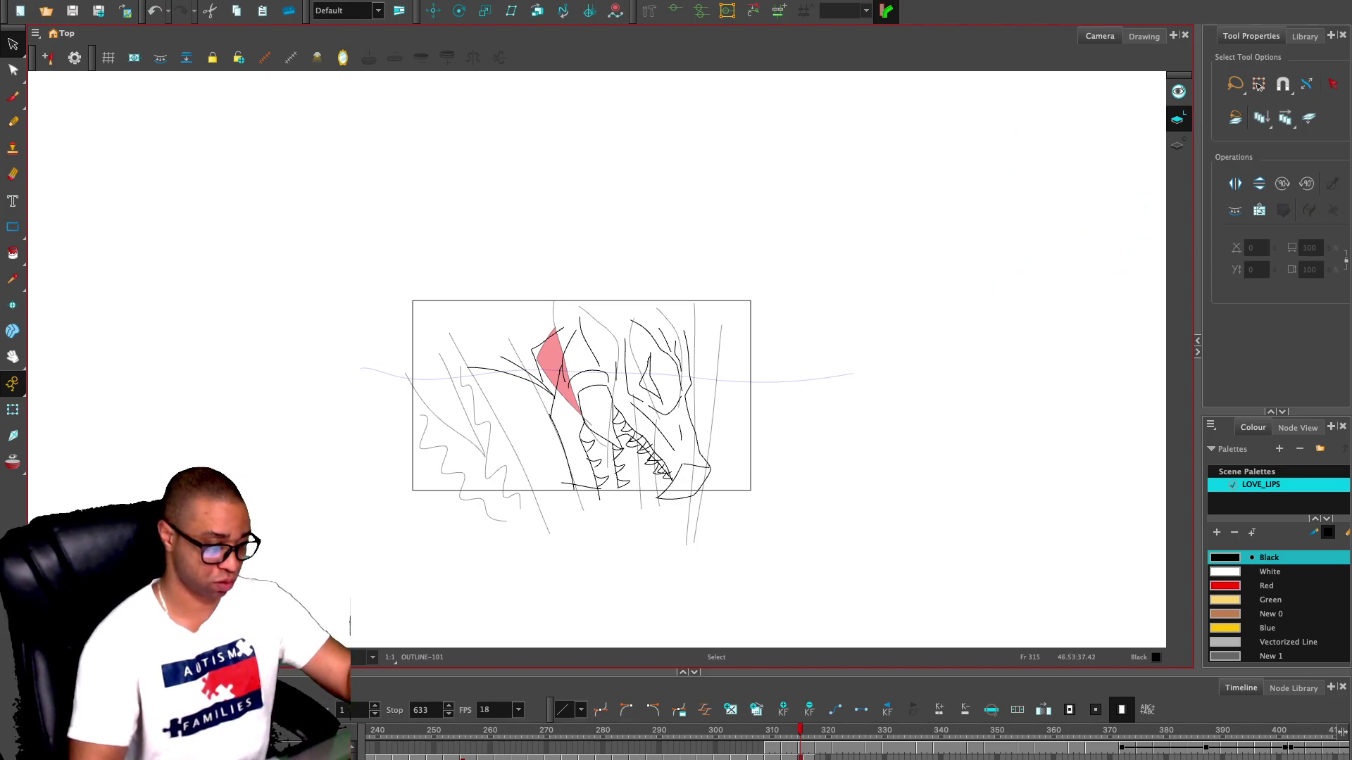
- Ink the curved wing lines behind the head and the curved horns above and in front of it on frame 315
{"action": "key", "text": "alt+slash"}
{"action": "key", "text": "period"}
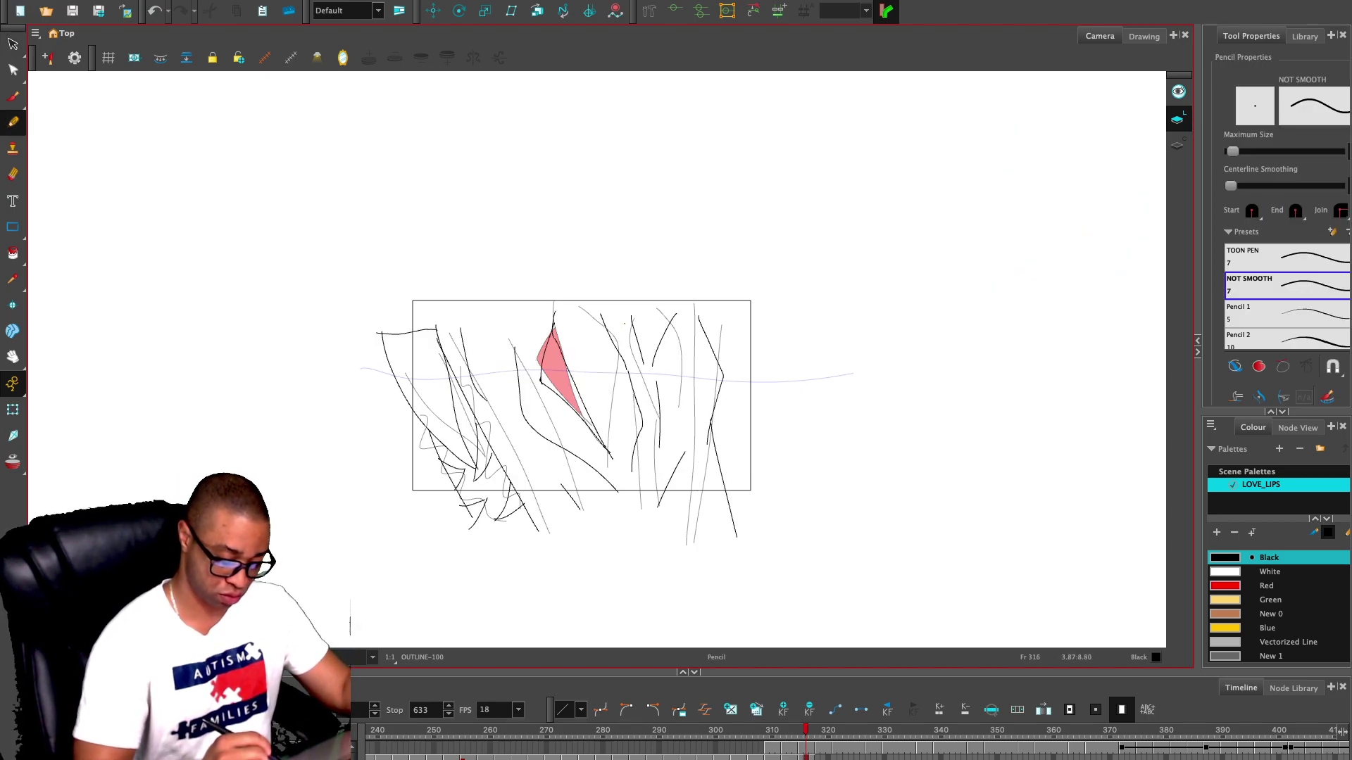
{"action": "key", "text": "comma"}
{"action": "key", "text": "period"}
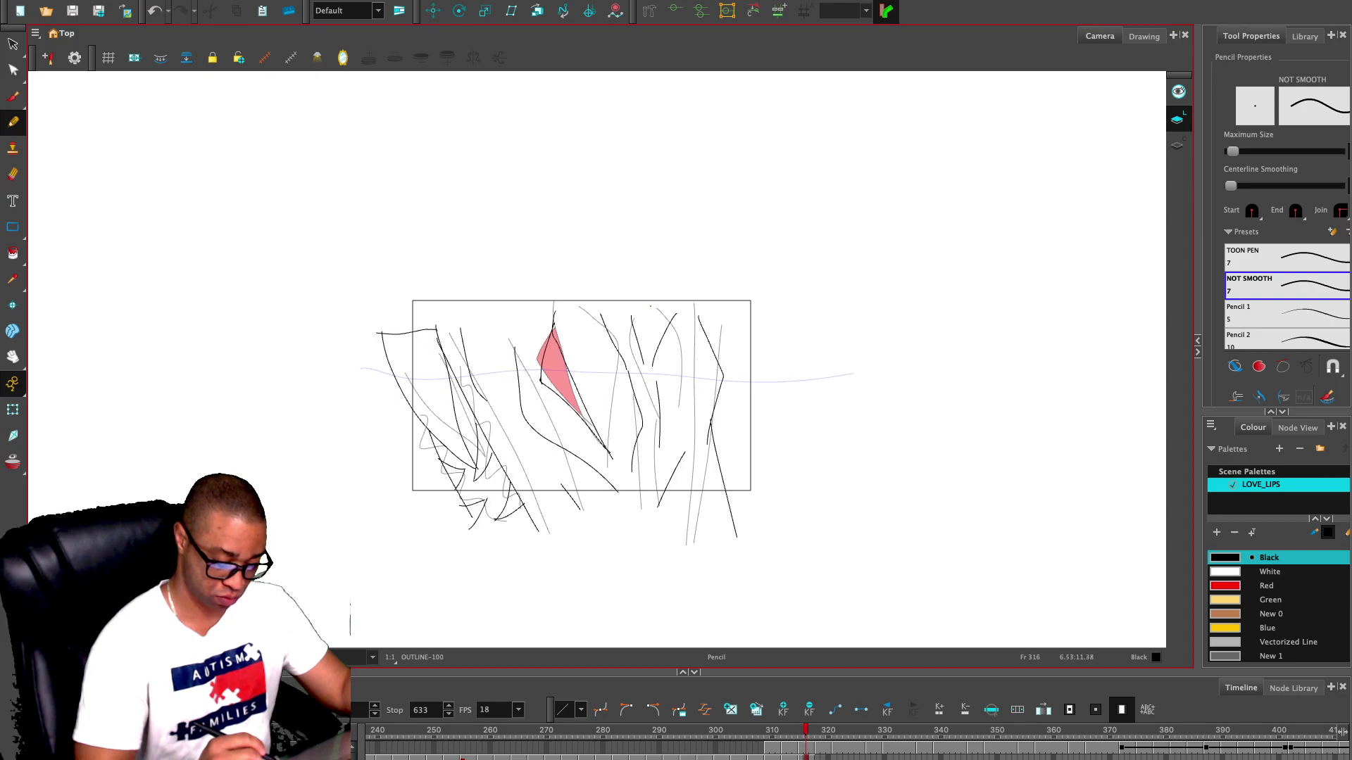
{"action": "key", "text": "comma"}
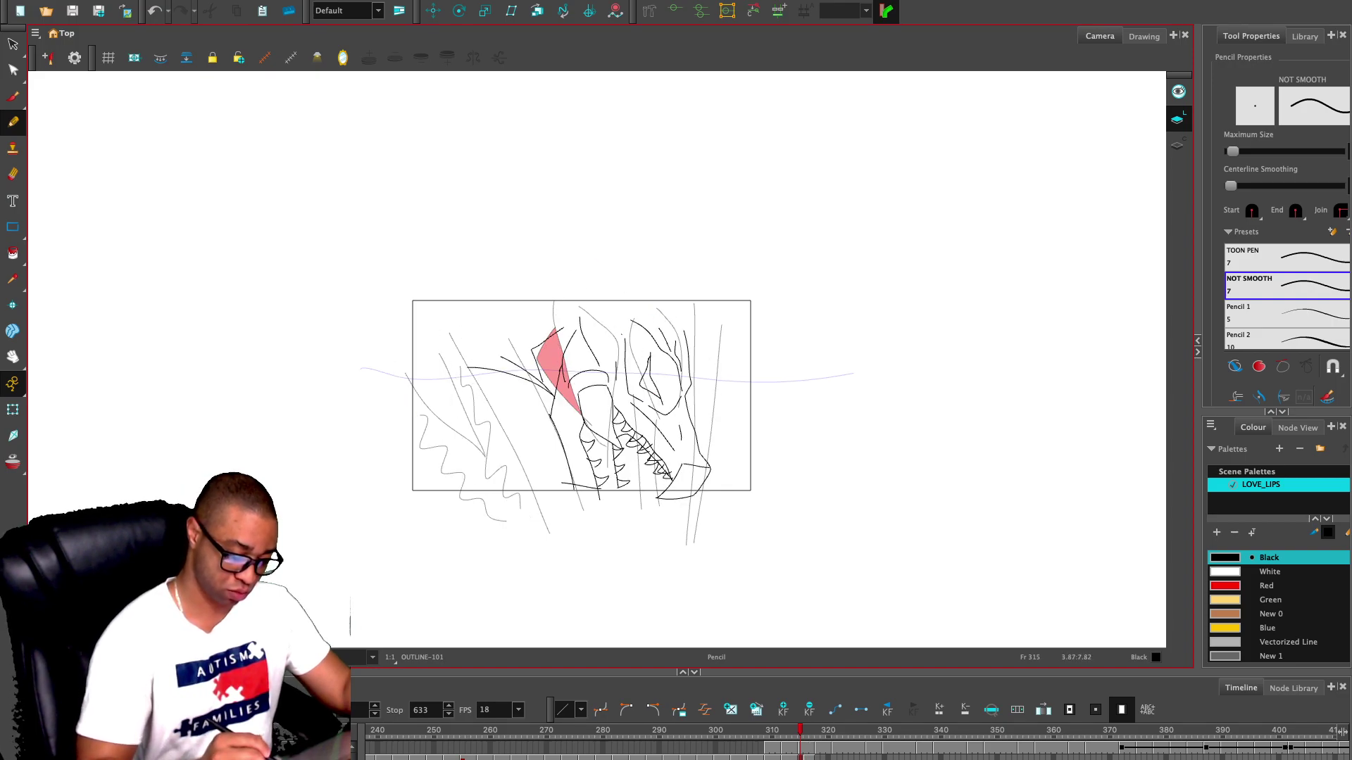
{"action": "mouse_move", "coordinate": [619, 331]}
{"action": "left_mouse_down"}
{"action": "mouse_move", "coordinate": [504, 339]}
{"action": "mouse_move", "coordinate": [492, 356]}
{"action": "left_mouse_up"}
{"action": "key", "text": "super+z"}
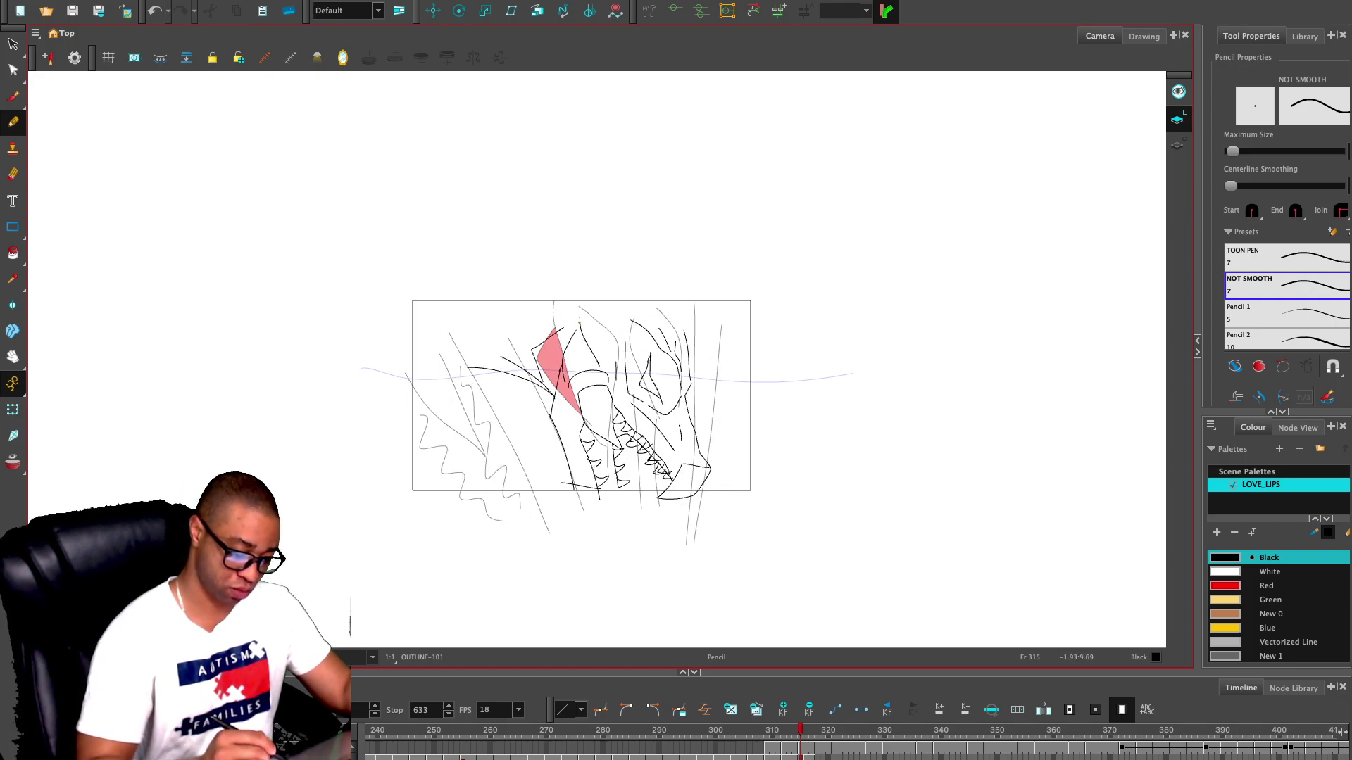
{"action": "mouse_move", "coordinate": [502, 305]}
{"action": "left_mouse_down"}
{"action": "mouse_move", "coordinate": [531, 379]}
{"action": "mouse_move", "coordinate": [625, 326]}
{"action": "mouse_move", "coordinate": [587, 329]}
{"action": "mouse_move", "coordinate": [590, 370]}
{"action": "mouse_move", "coordinate": [556, 368]}
{"action": "mouse_move", "coordinate": [431, 276]}
{"action": "mouse_move", "coordinate": [454, 304]}
{"action": "mouse_move", "coordinate": [604, 250]}
{"action": "mouse_move", "coordinate": [623, 322]}
{"action": "mouse_move", "coordinate": [723, 342]}
{"action": "mouse_move", "coordinate": [762, 379]}
{"action": "mouse_move", "coordinate": [716, 279]}
{"action": "mouse_move", "coordinate": [682, 265]}
{"action": "left_mouse_up"}
{"action": "key", "text": "super+z"}
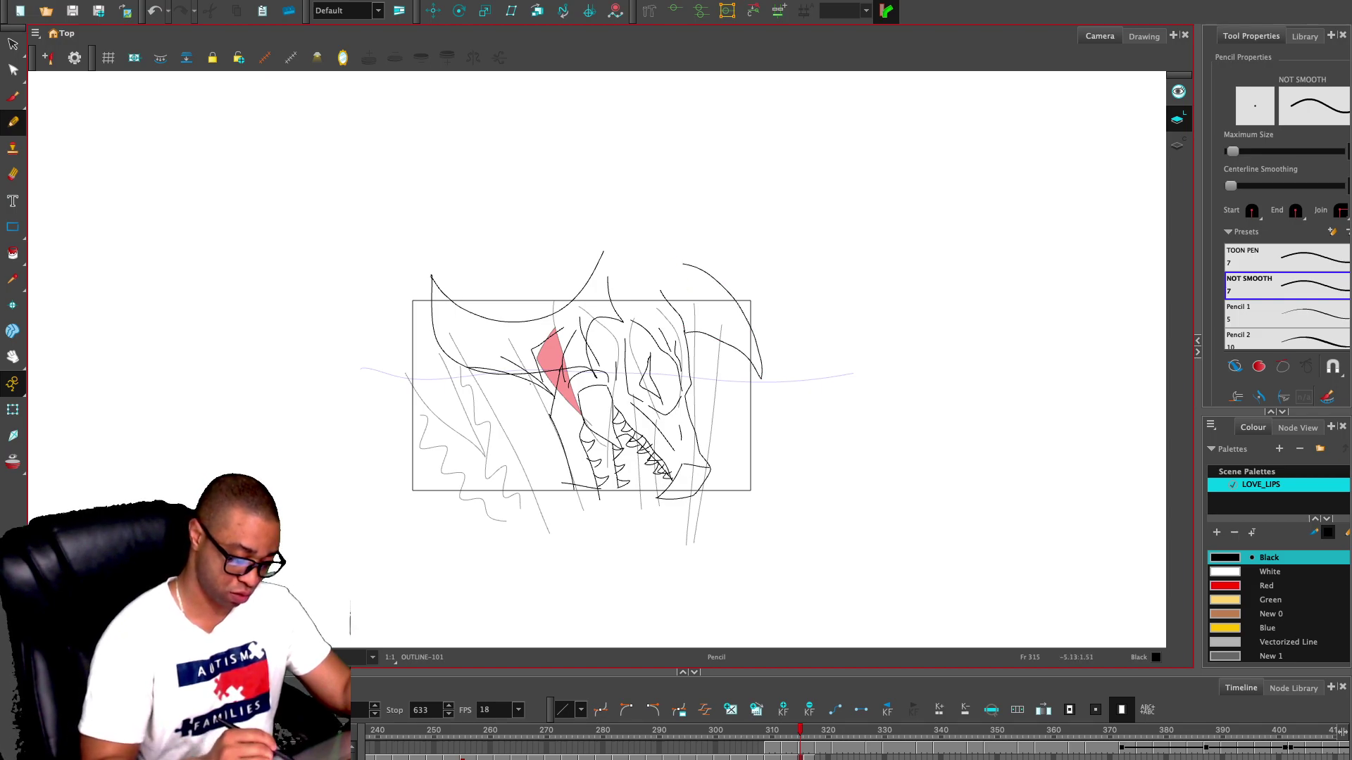
- Ink the curved neck with its cross lines below the head and a large arc behind the head on frame 315
{"action": "left_click_drag", "start_coordinate": [532, 383], "coordinate": [508, 514]}
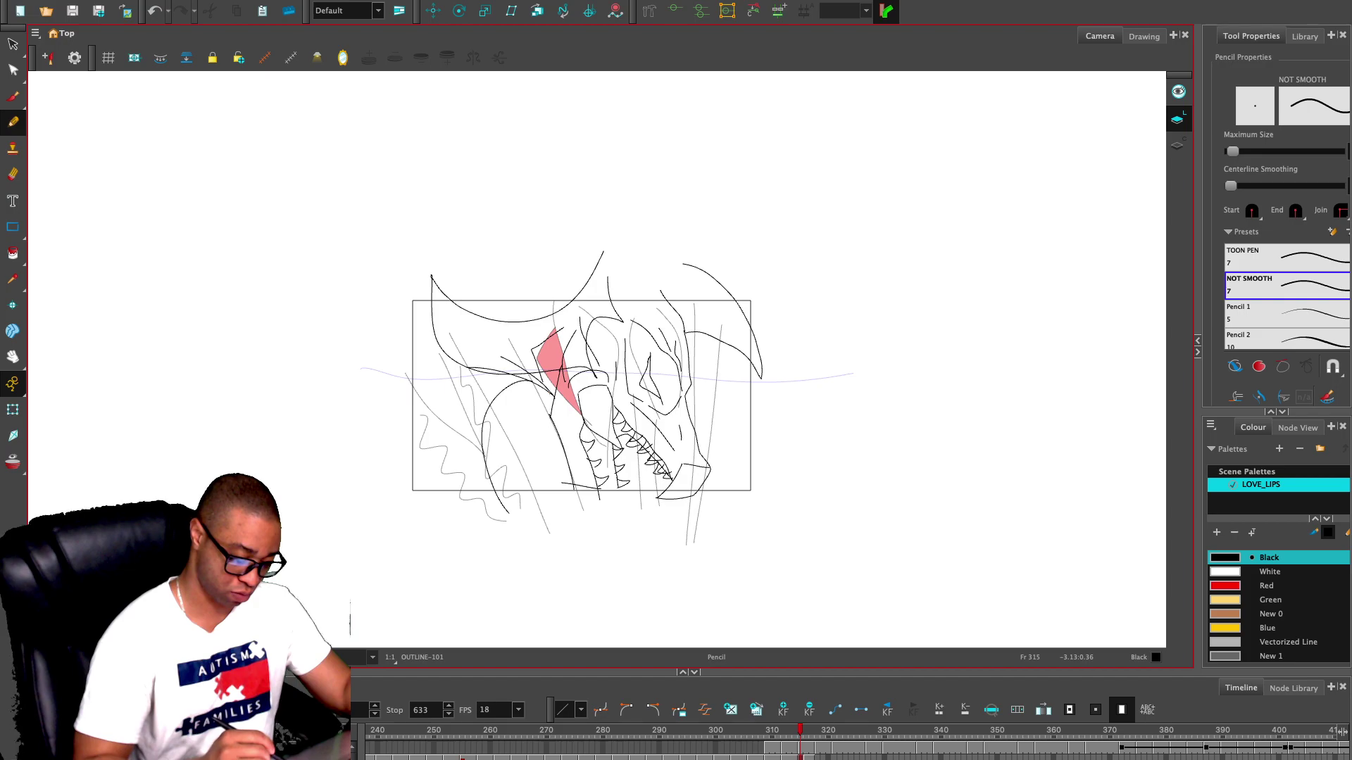
{"action": "left_click_drag", "start_coordinate": [554, 429], "coordinate": [580, 513]}
{"action": "left_click_drag", "start_coordinate": [483, 444], "coordinate": [547, 473]}
{"action": "left_click_drag", "start_coordinate": [495, 402], "coordinate": [545, 432]}
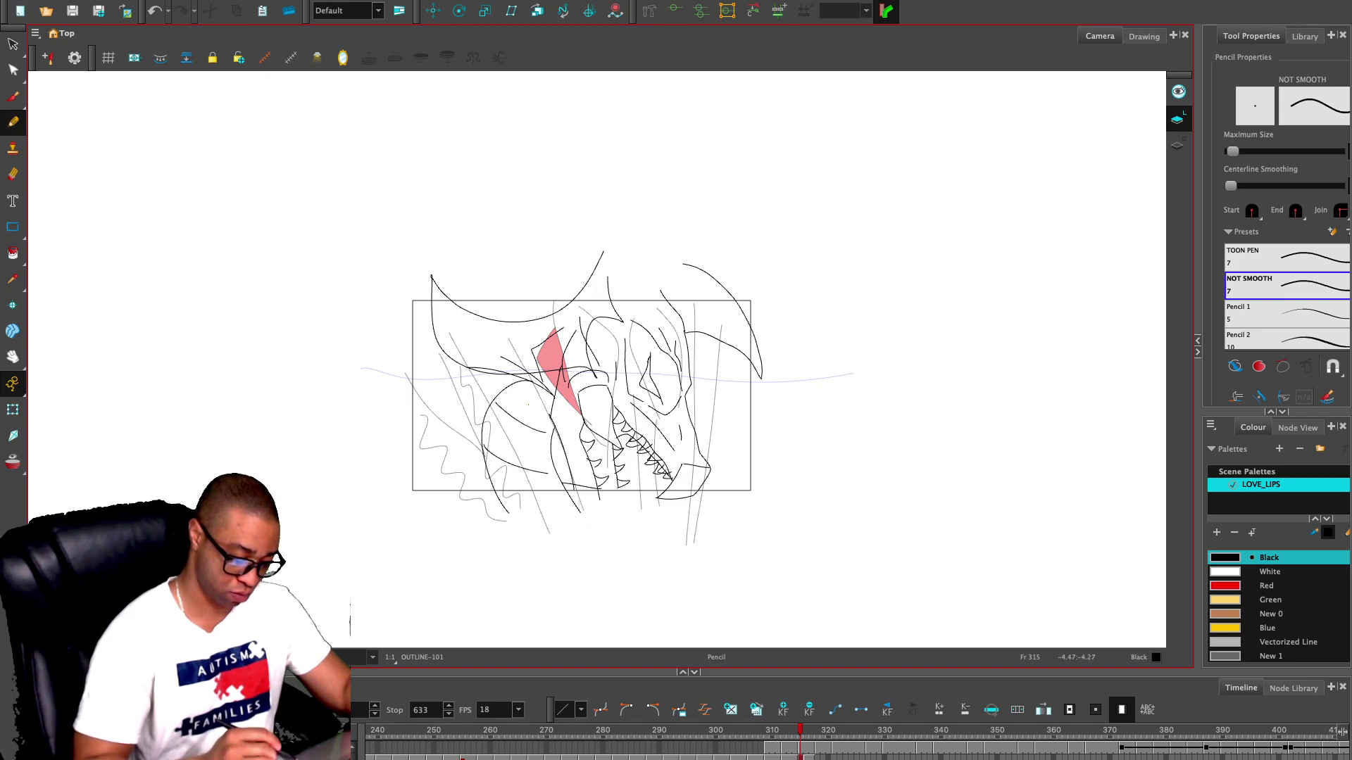
{"action": "left_click_drag", "start_coordinate": [427, 335], "coordinate": [385, 519]}
{"action": "key", "text": "ctrl+z"}
{"action": "mouse_move", "coordinate": [365, 426]}
{"action": "left_mouse_down"}
{"action": "mouse_move", "coordinate": [588, 258]}
{"action": "mouse_move", "coordinate": [621, 276]}
{"action": "left_mouse_up"}
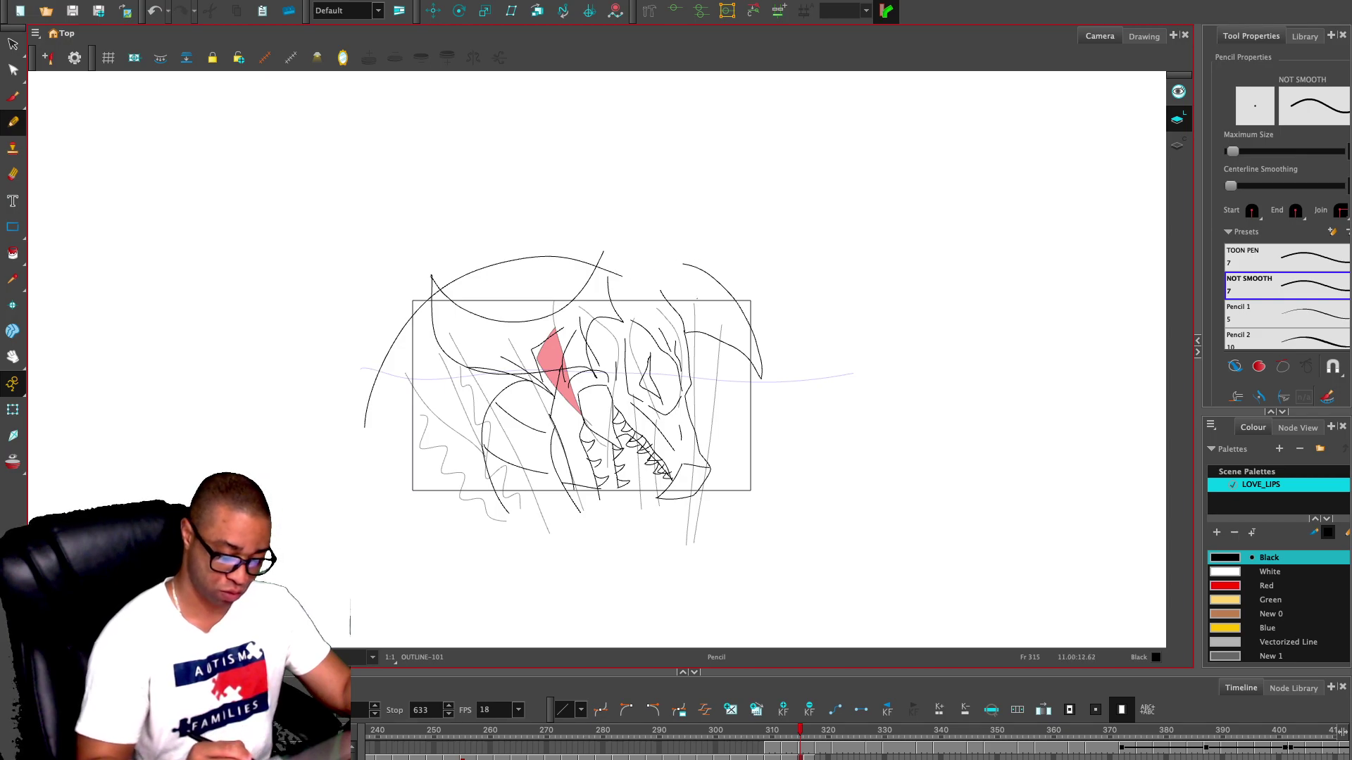
- Mask the view to the camera frame and delete the curved wing lines behind the head on frame 315
{"action": "key", "text": "shift+m"}
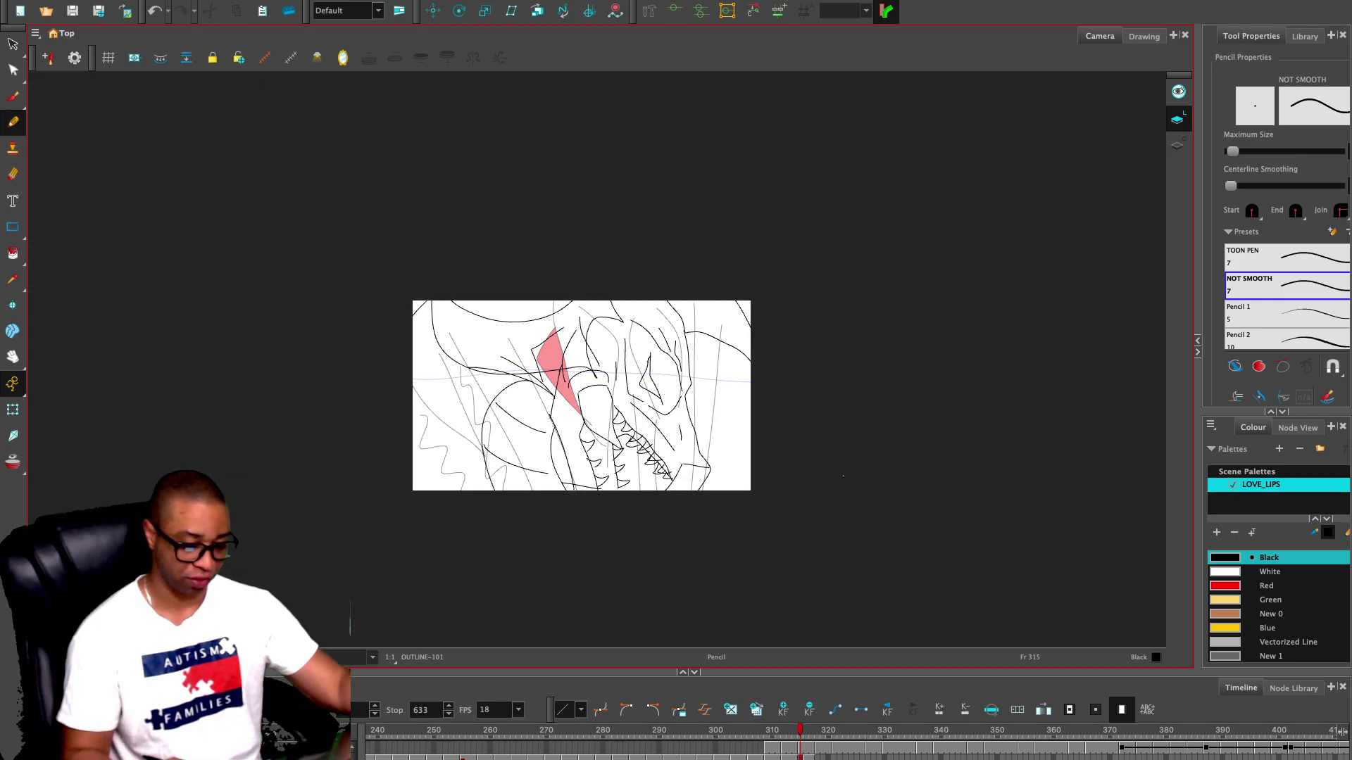
{"action": "key", "text": "alt+s"}
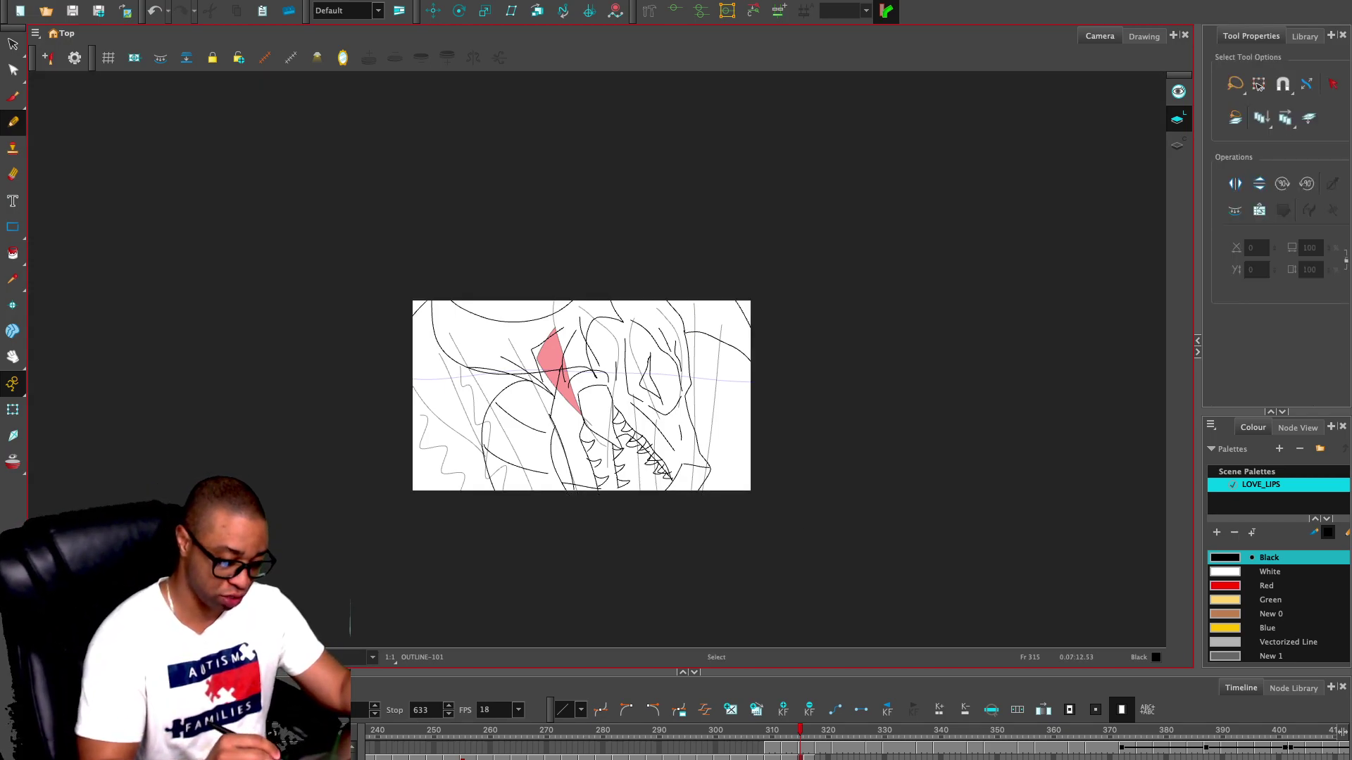
{"action": "key", "text": "ctrl+a"}
{"action": "key", "text": "Delete"}
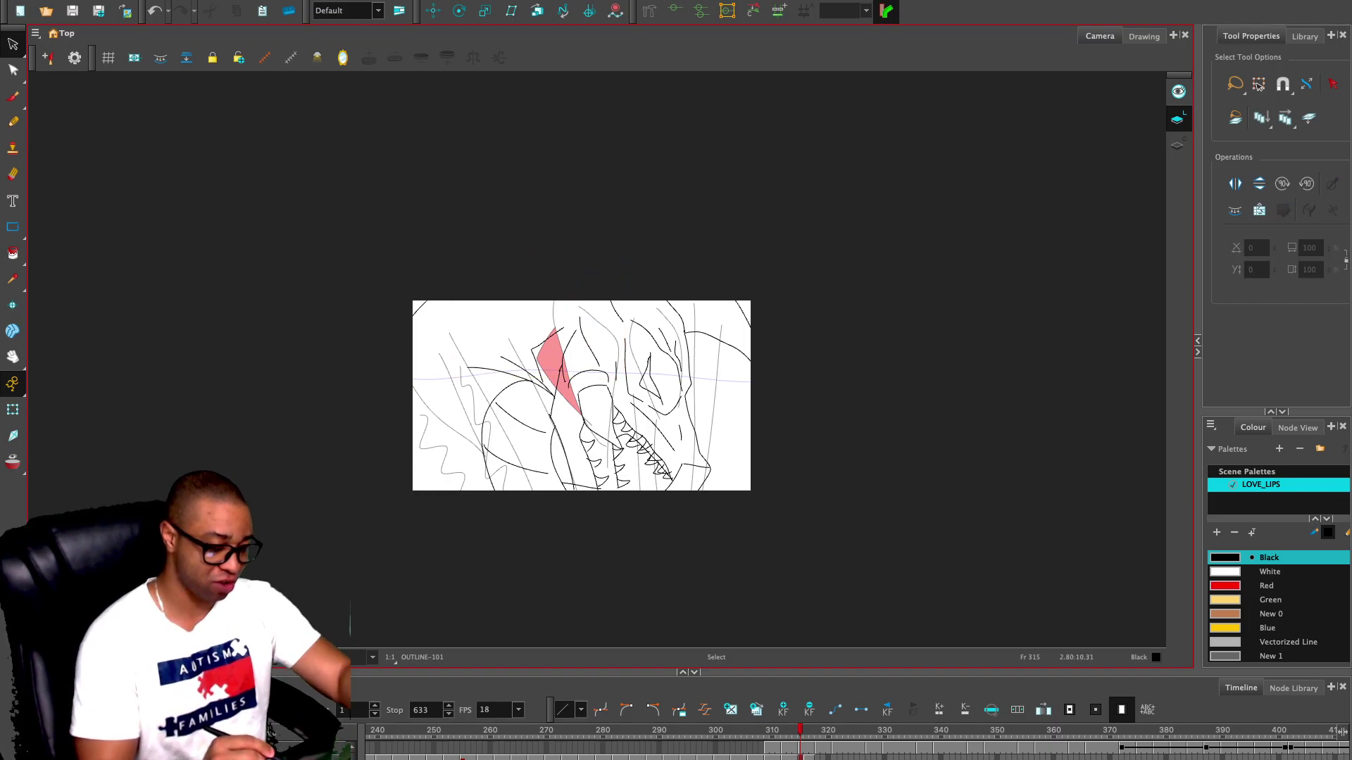
- Ink a long replacement curve behind the head and short horn lines above the brow on frame 315
{"action": "key", "text": "alt+slash"}
{"action": "mouse_move", "coordinate": [510, 303]}
{"action": "left_mouse_down"}
{"action": "mouse_move", "coordinate": [548, 364]}
{"action": "mouse_move", "coordinate": [606, 388]}
{"action": "mouse_move", "coordinate": [602, 320]}
{"action": "left_mouse_up"}
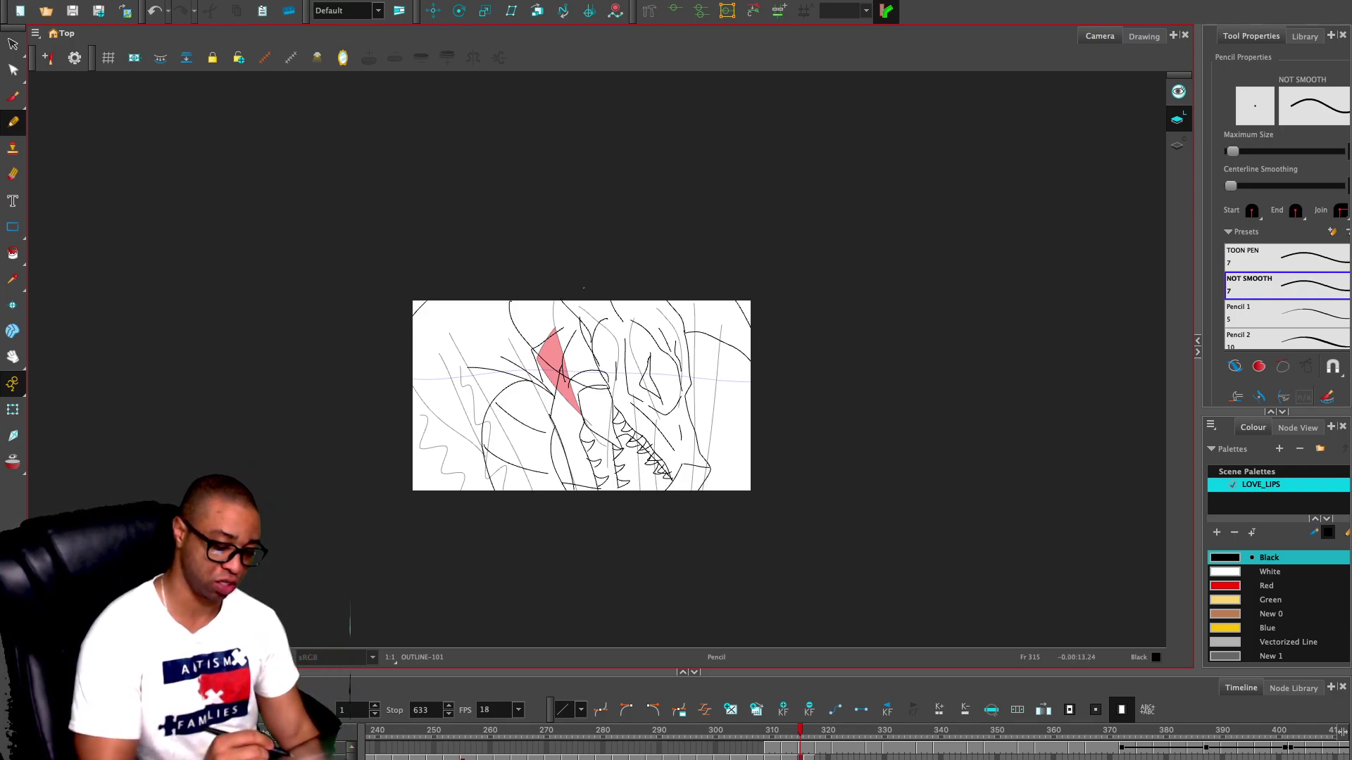
{"action": "key", "text": "super+z"}
{"action": "key", "text": "super+z"}
{"action": "mouse_move", "coordinate": [466, 291]}
{"action": "left_mouse_down"}
{"action": "mouse_move", "coordinate": [484, 348]}
{"action": "mouse_move", "coordinate": [600, 422]}
{"action": "mouse_move", "coordinate": [552, 295]}
{"action": "left_mouse_up"}
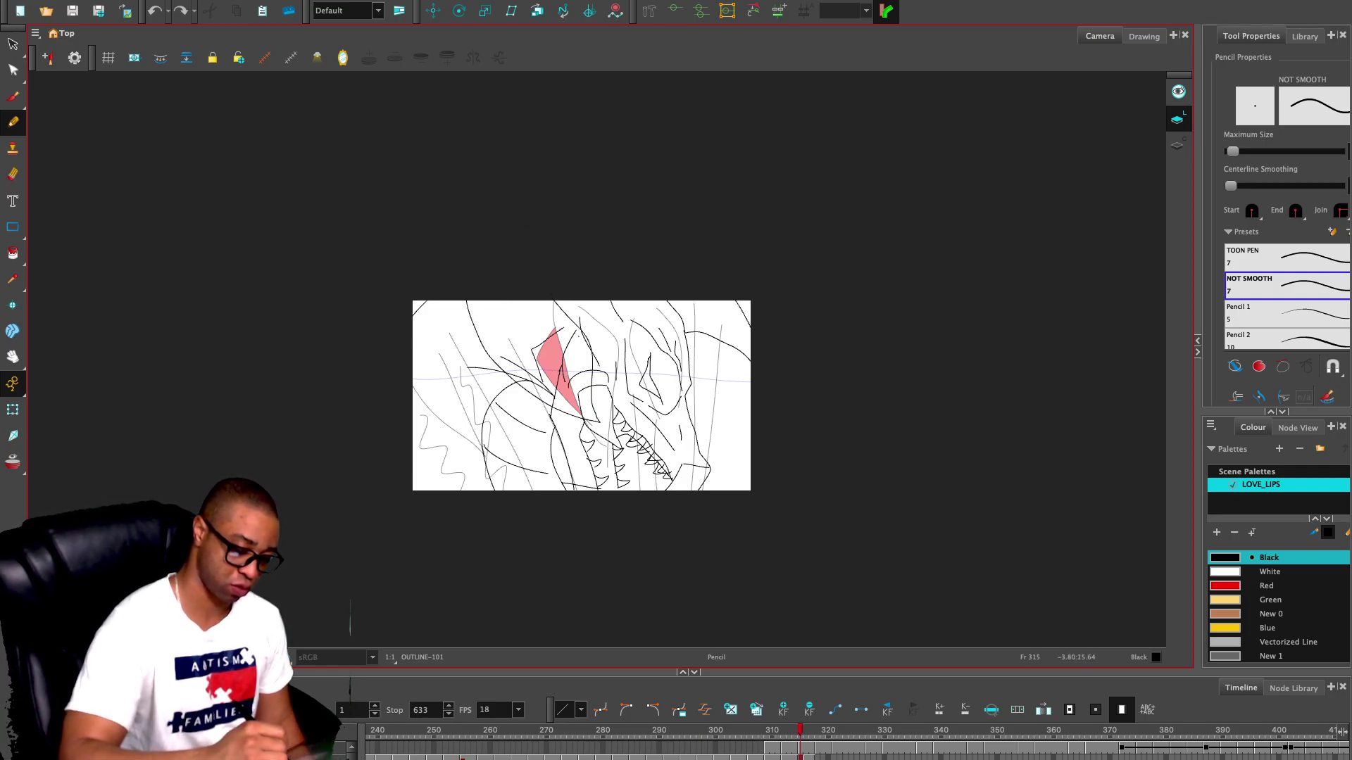
{"action": "left_click_drag", "start_coordinate": [592, 357], "coordinate": [609, 333]}
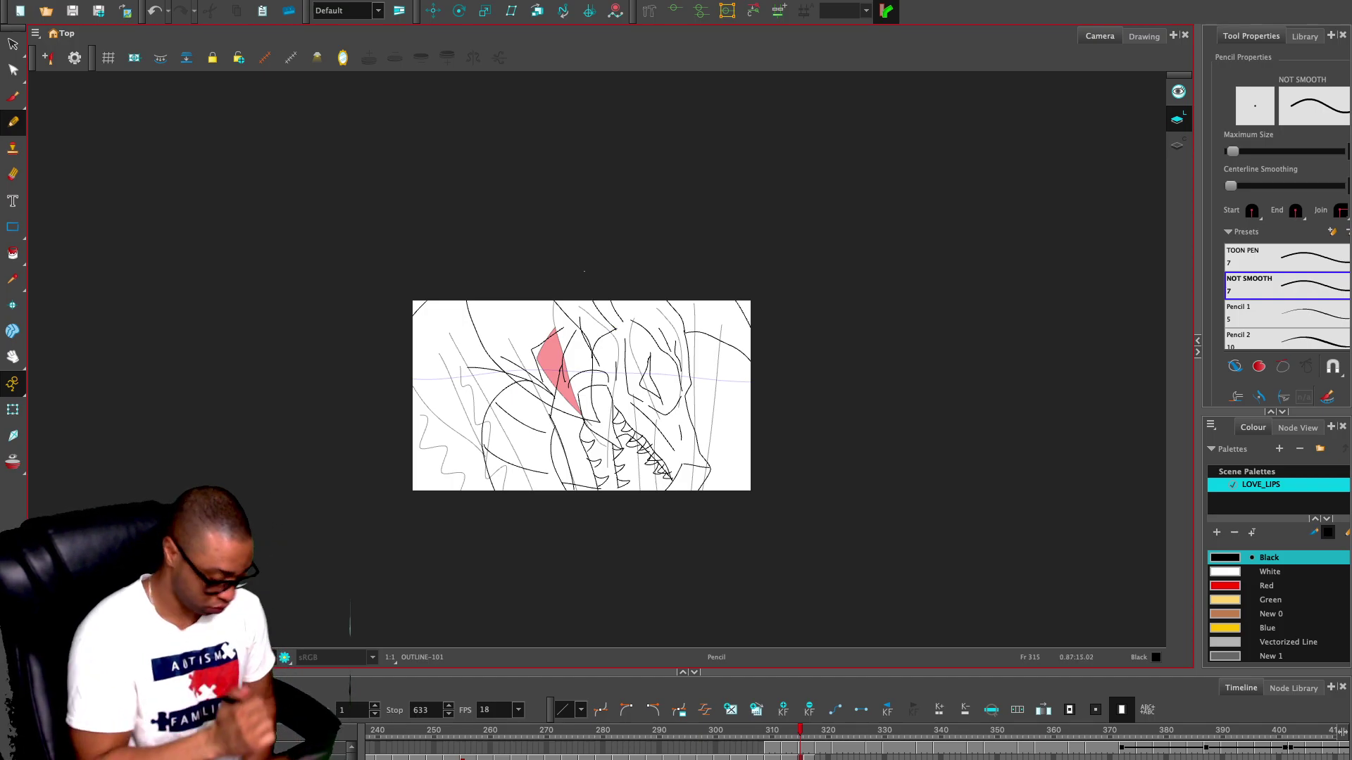
- Hide the rough sketch and step back and forth through the inked frames between 300 and 318 to check the motion
{"action": "left_click_drag", "start_coordinate": [584, 673], "coordinate": [583, 623]}
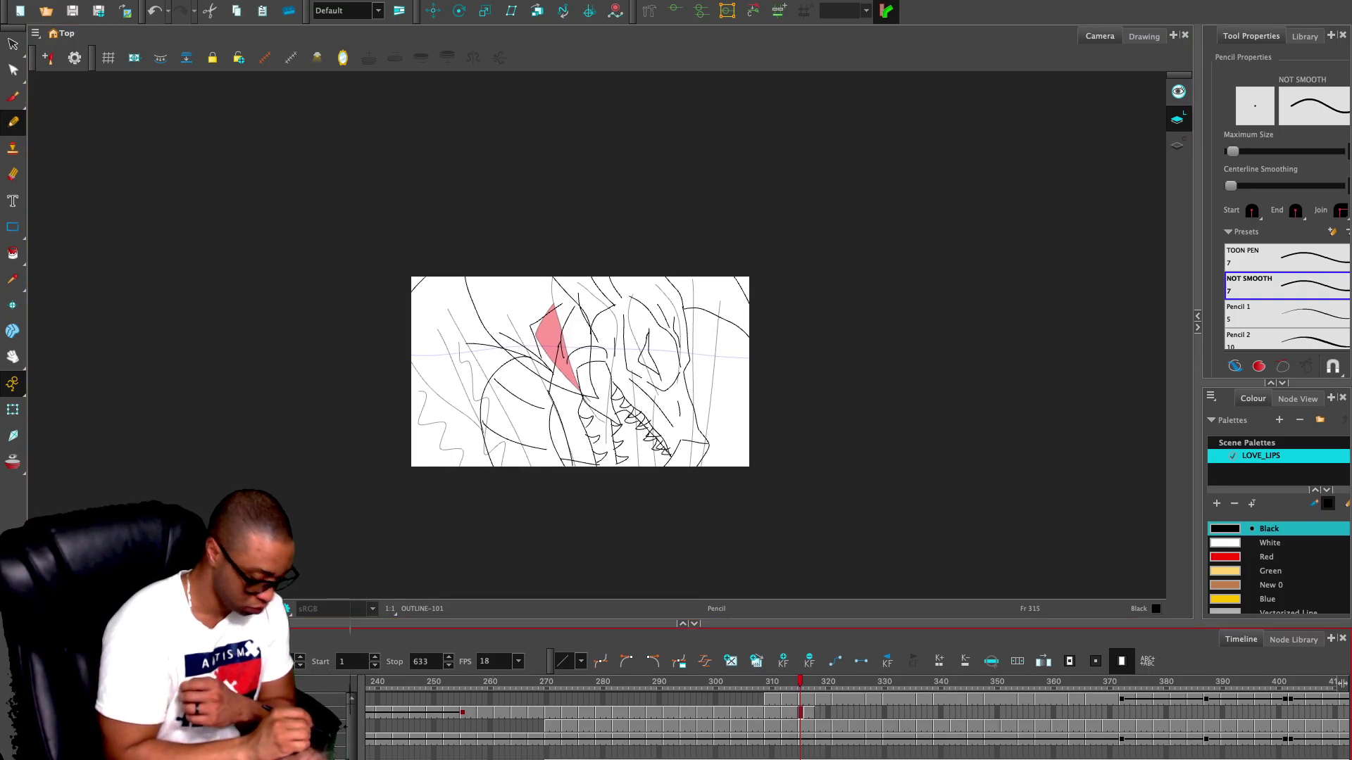
{"action": "key", "text": "alt+o"}
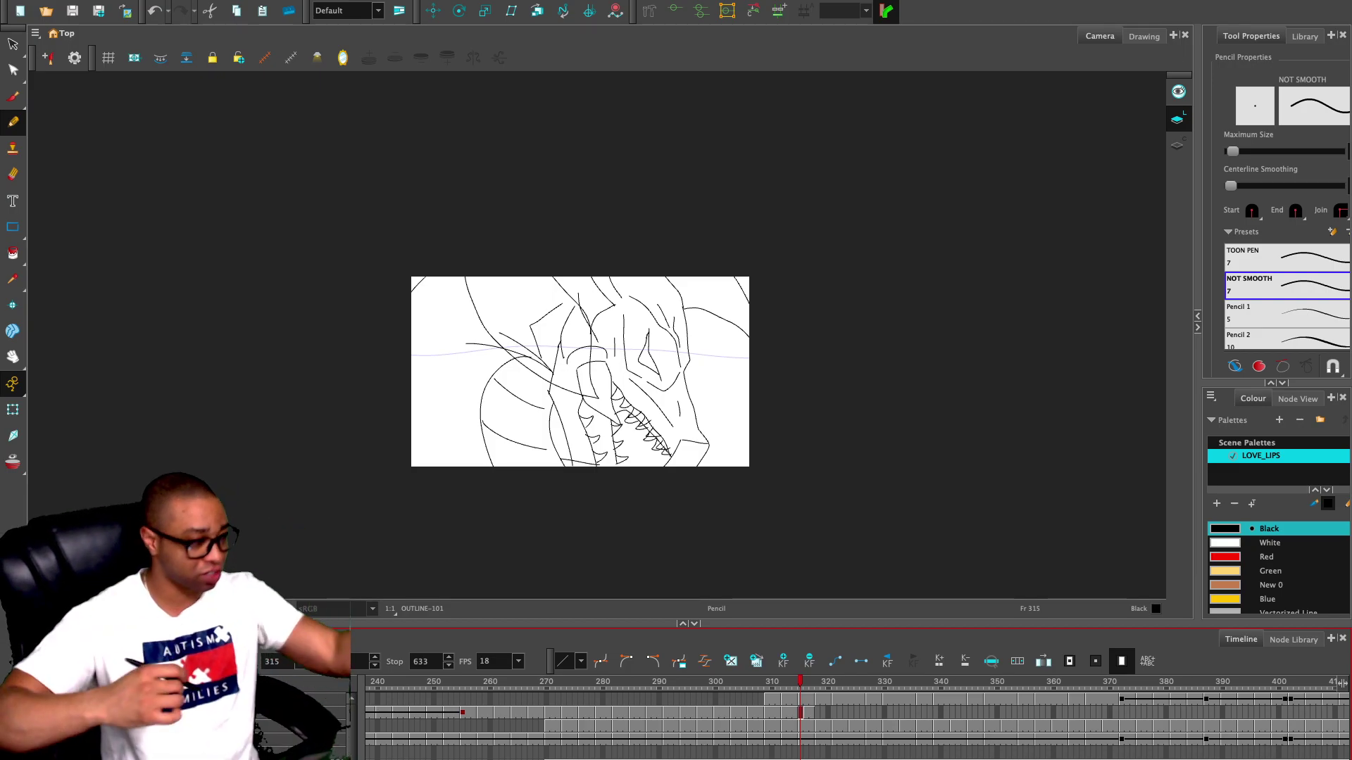
{"action": "key", "text": "comma"}
{"action": "key", "text": "comma"}
{"action": "key", "text": "comma"}
{"action": "key", "text": "comma"}
{"action": "key", "text": "comma"}
{"action": "key", "text": "comma"}
{"action": "key", "text": "comma"}
{"action": "key", "text": "comma"}
{"action": "key", "text": "comma"}
{"action": "key", "text": "comma"}
{"action": "key", "text": "comma"}
{"action": "key", "text": "comma"}
{"action": "key", "text": "comma"}
{"action": "key", "text": "comma"}
{"action": "key", "text": "comma"}
{"action": "key", "text": "comma"}
{"action": "key", "text": "comma"}
{"action": "key", "text": "comma"}
{"action": "key", "text": "comma"}
{"action": "key", "text": "comma"}
{"action": "key", "text": "comma"}
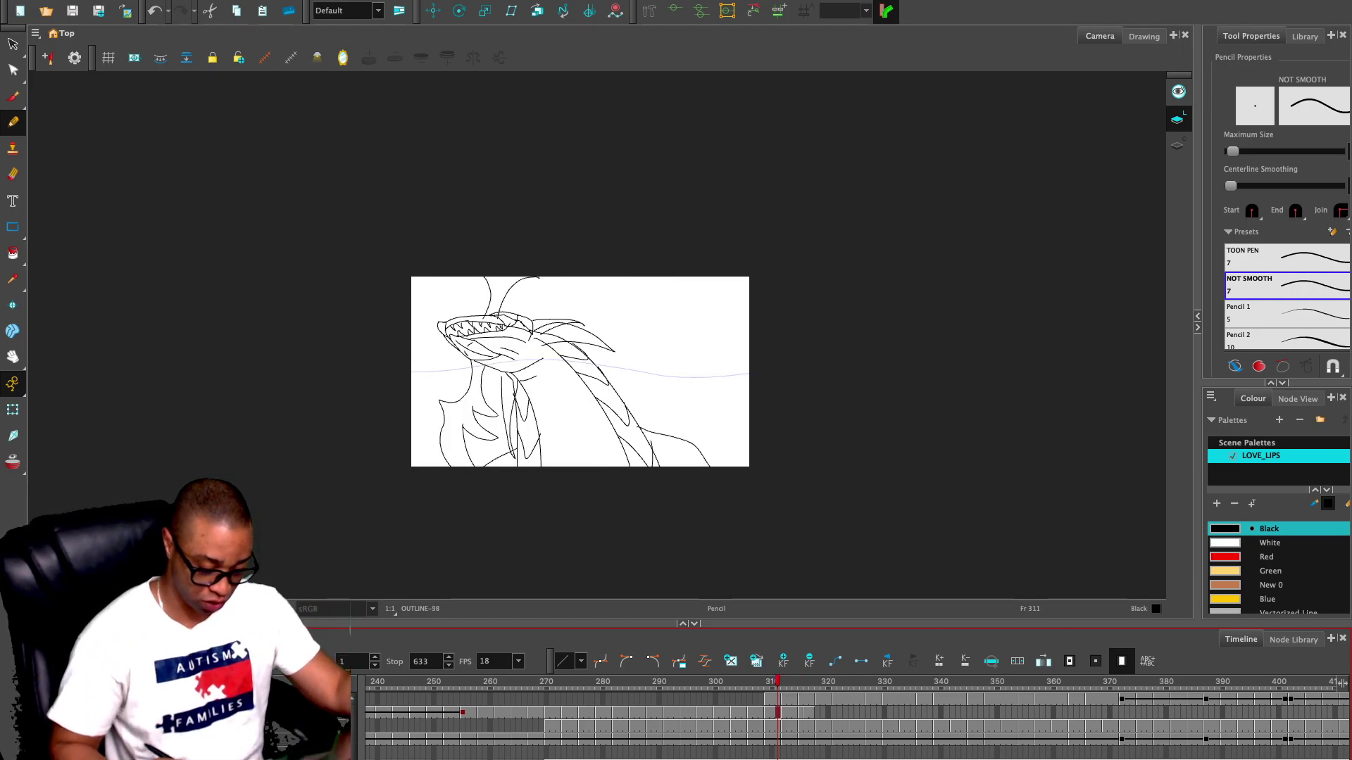
{"action": "key", "text": "period"}
{"action": "key", "text": "period"}
{"action": "key", "text": "period"}
{"action": "key", "text": "period"}
{"action": "key", "text": "period"}
{"action": "key", "text": "period"}
{"action": "key", "text": "period"}
{"action": "key", "text": "period"}
{"action": "key", "text": "period"}
{"action": "key", "text": "period"}
{"action": "key", "text": "period"}
{"action": "key", "text": "period"}
{"action": "key", "text": "period"}
{"action": "key", "text": "period"}
{"action": "key", "text": "period"}
{"action": "key", "text": "period"}
{"action": "key", "text": "period"}
{"action": "key", "text": "period"}
{"action": "key", "text": "period"}
{"action": "key", "text": "period"}
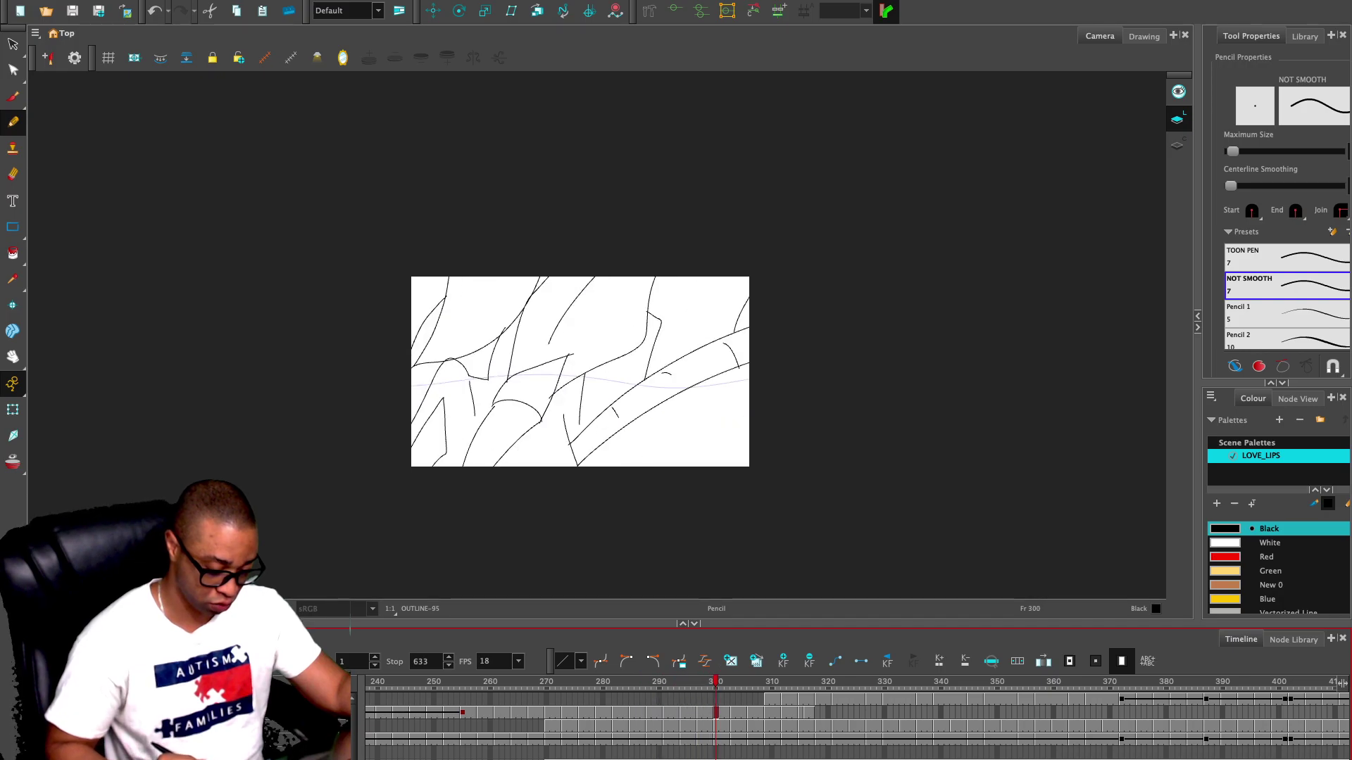
{"action": "key", "text": "period"}
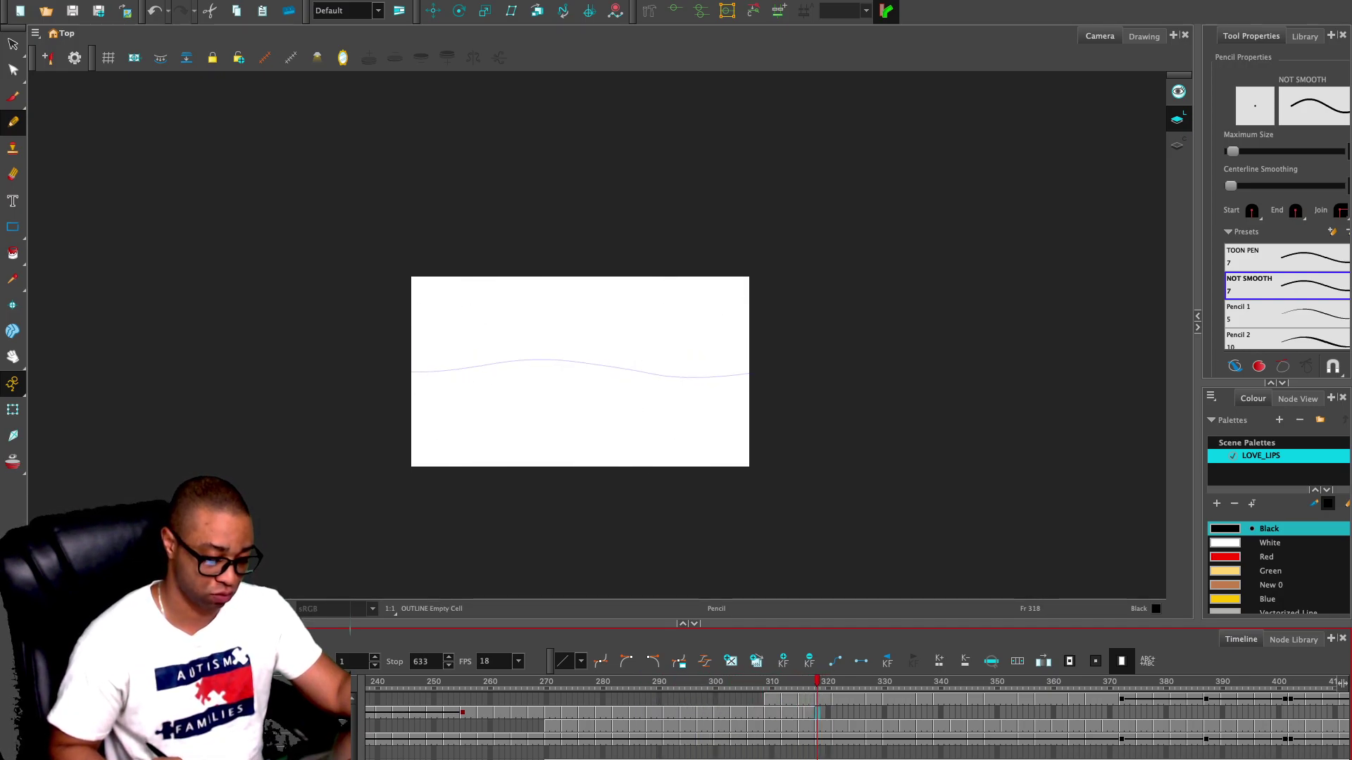
- Return to frame 316 and extend the rightmost upper line to the top edge of the camera frame
{"action": "key", "text": "period"}
{"action": "key", "text": "comma"}
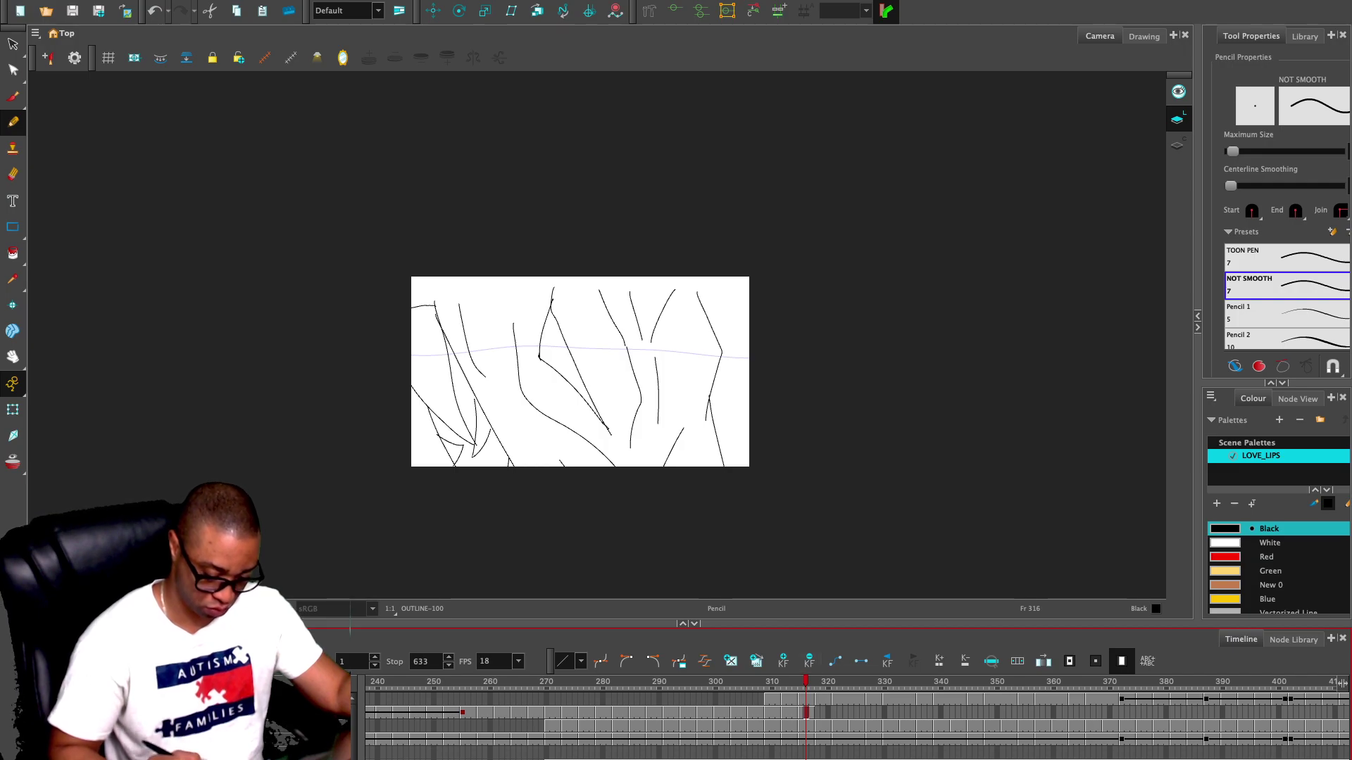
{"action": "left_click_drag", "start_coordinate": [692, 277], "coordinate": [698, 295]}
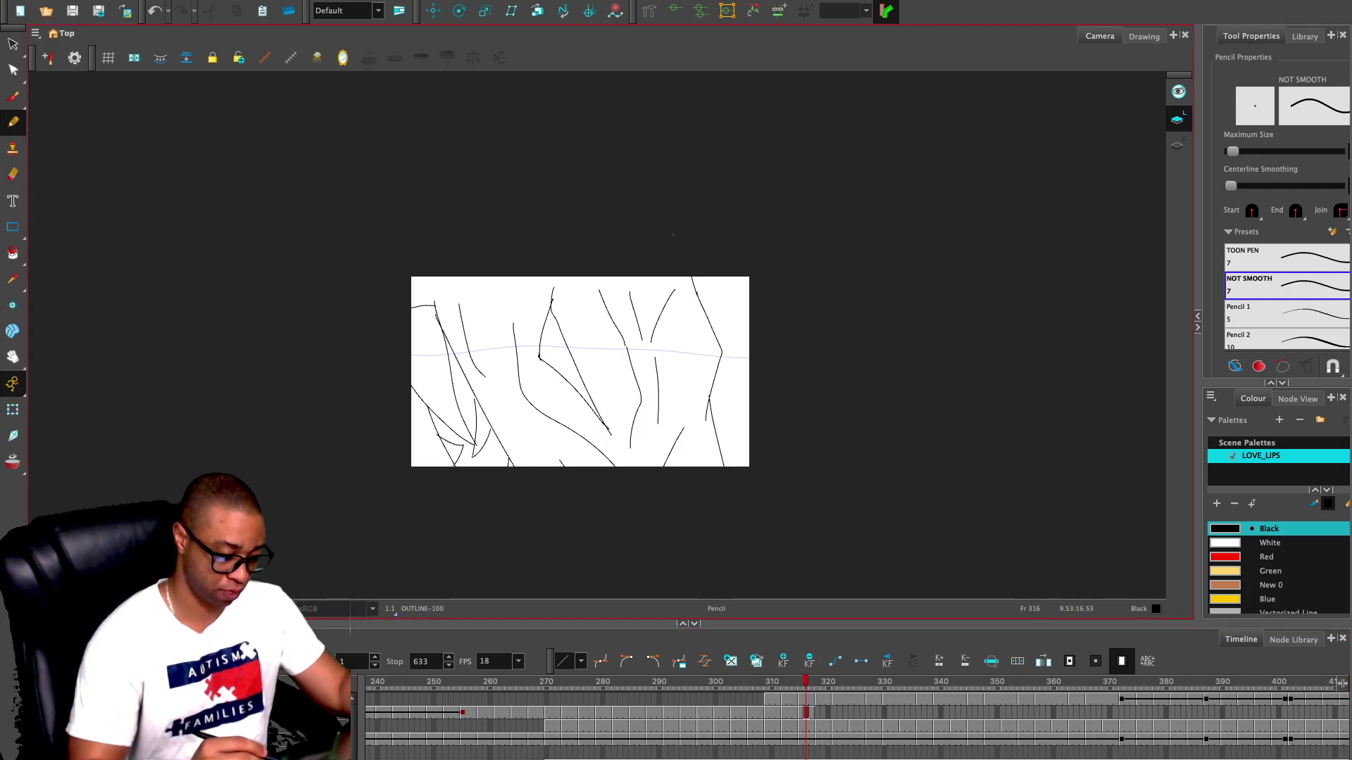
{"action": "key", "text": "ctrl"}
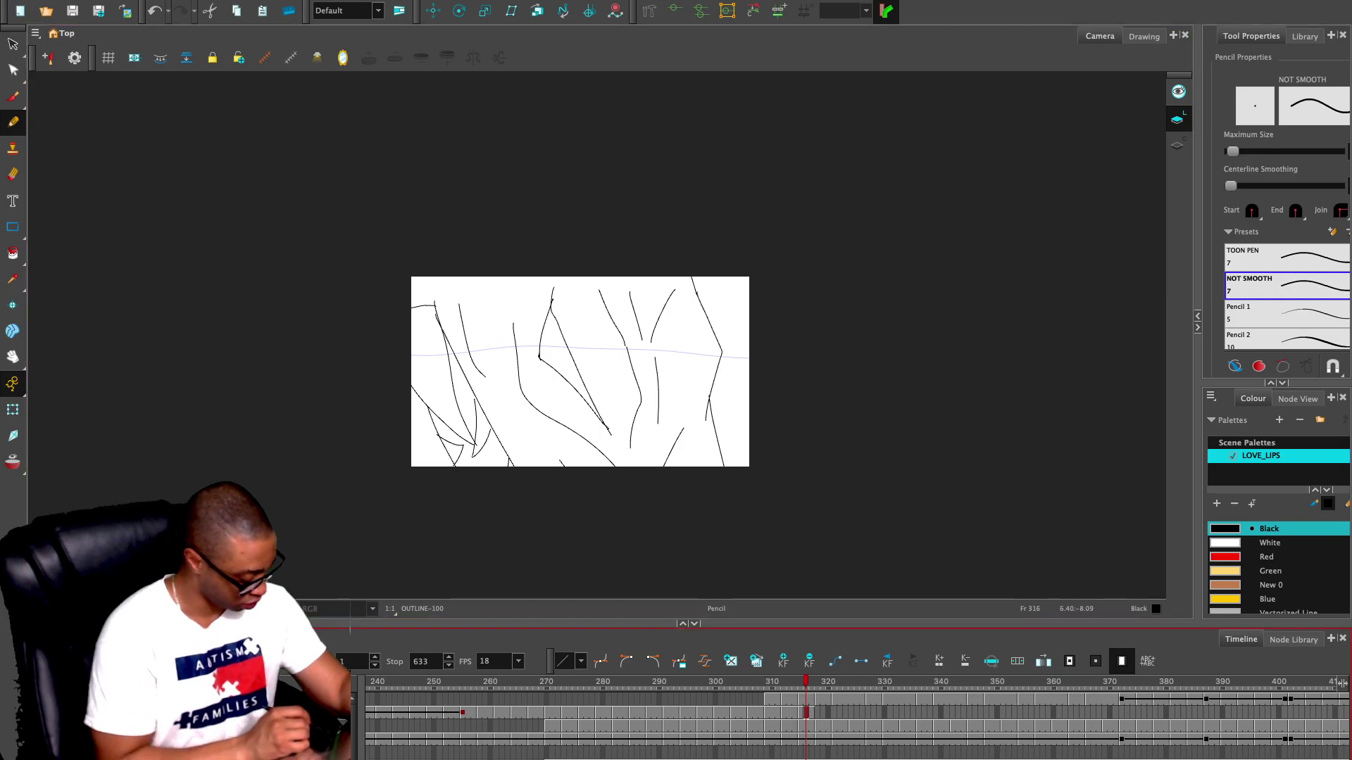
- Show the rough sketch again and ink the creature's left eye, brow and nose bridge lines over it on frame 320
{"action": "key", "text": "alt+o"}
{"action": "key", "text": "period"}
{"action": "key", "text": "period"}
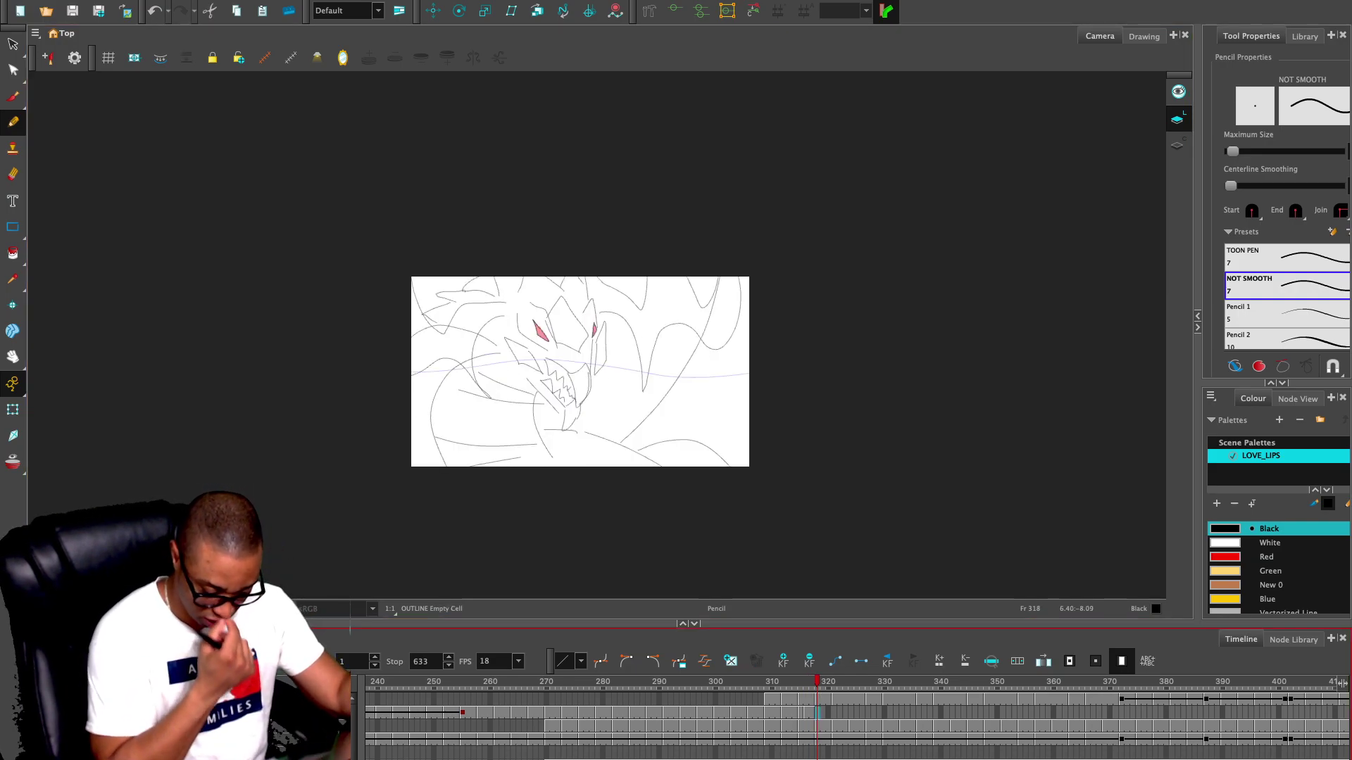
{"action": "key", "text": "period"}
{"action": "key", "text": "period"}
{"action": "key", "text": "2"}
{"action": "key", "text": "2"}
{"action": "key", "text": "2"}
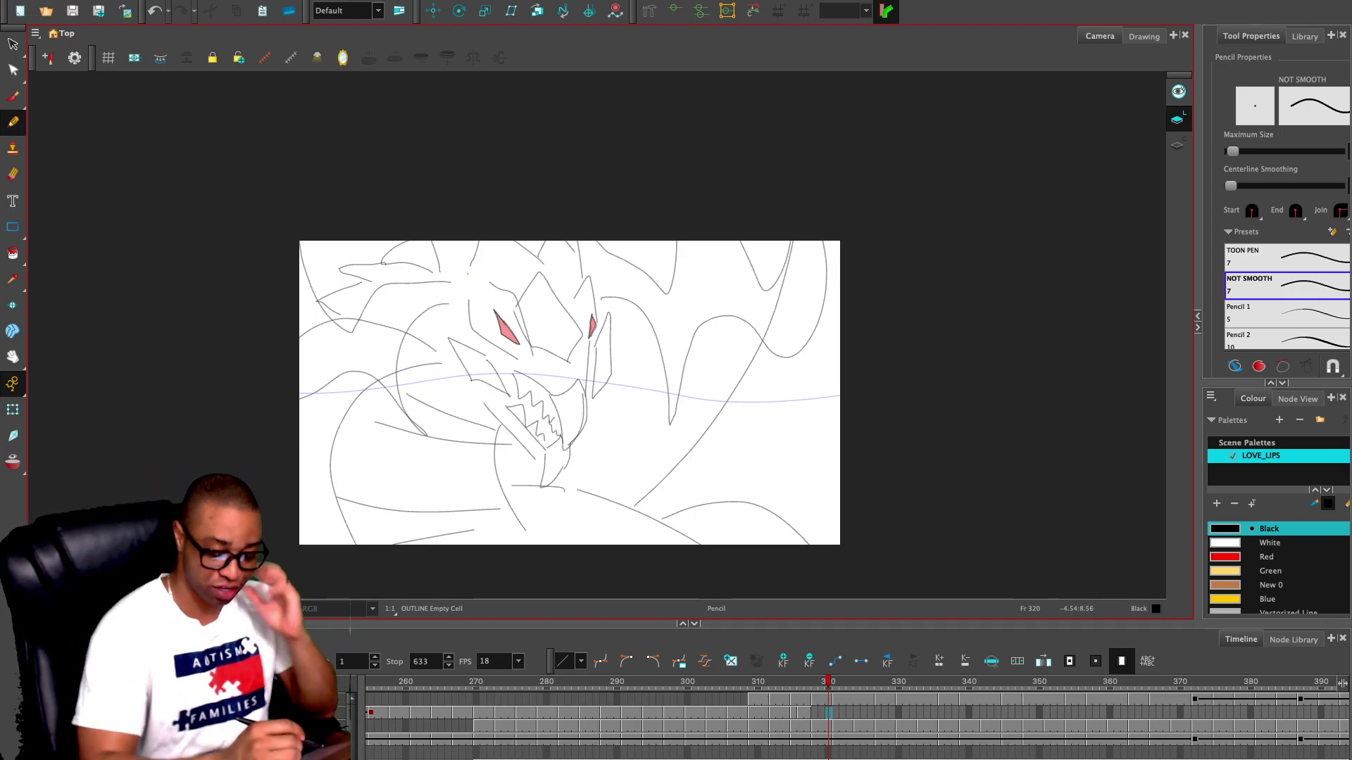
{"action": "mouse_move", "coordinate": [533, 297]}
{"action": "left_mouse_down"}
{"action": "mouse_move", "coordinate": [542, 340]}
{"action": "mouse_move", "coordinate": [519, 340]}
{"action": "left_mouse_up"}
{"action": "left_click_drag", "start_coordinate": [513, 321], "coordinate": [535, 352]}
{"action": "mouse_move", "coordinate": [507, 309]}
{"action": "left_mouse_down"}
{"action": "mouse_move", "coordinate": [532, 352]}
{"action": "mouse_move", "coordinate": [561, 304]}
{"action": "mouse_move", "coordinate": [588, 301]}
{"action": "mouse_move", "coordinate": [585, 344]}
{"action": "left_mouse_up"}
{"action": "key", "text": "ctrl+z"}
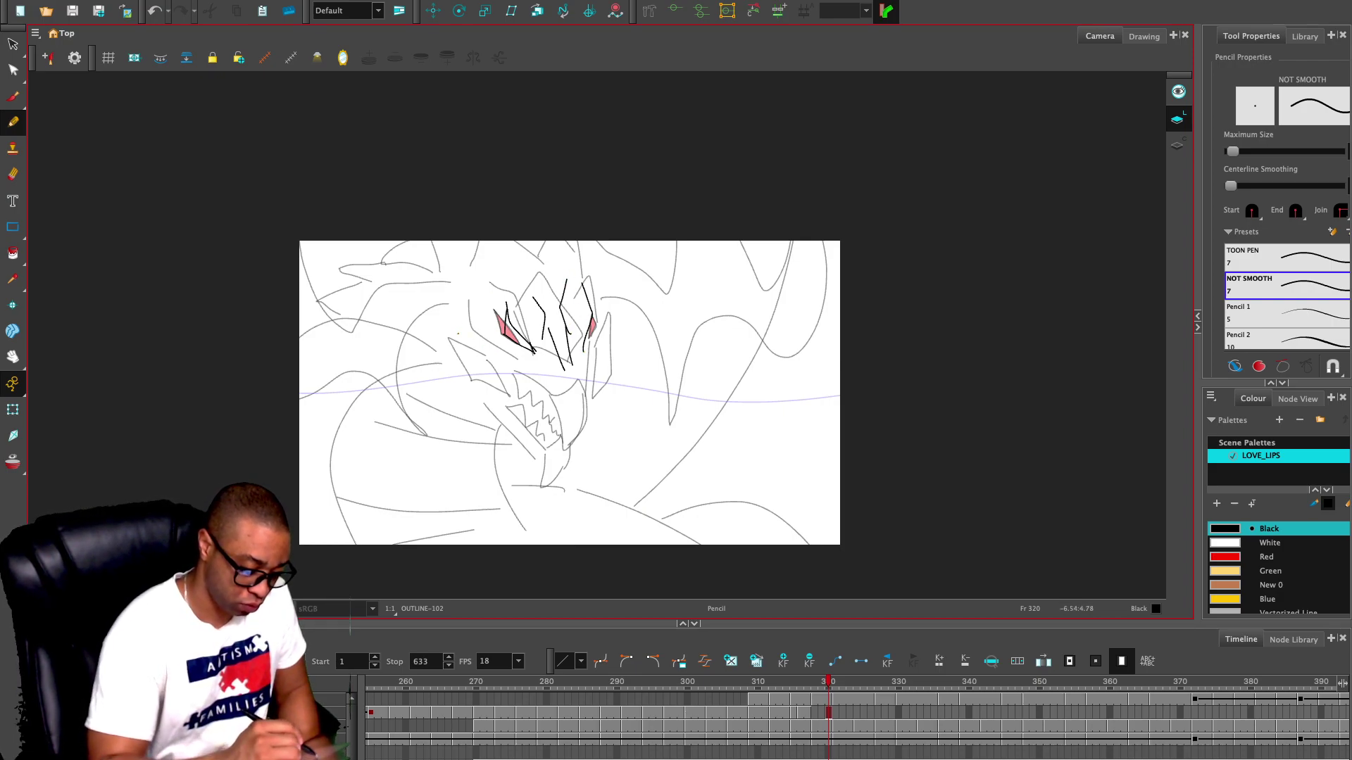
{"action": "key", "text": "ctrl+z"}
- Ink the pointed cheek, upper jaw edge and hooked snout of the head on frame 320
{"action": "mouse_move", "coordinate": [457, 331]}
{"action": "left_mouse_down"}
{"action": "mouse_move", "coordinate": [513, 393]}
{"action": "mouse_move", "coordinate": [465, 377]}
{"action": "mouse_move", "coordinate": [483, 355]}
{"action": "mouse_move", "coordinate": [442, 328]}
{"action": "mouse_move", "coordinate": [471, 372]}
{"action": "mouse_move", "coordinate": [552, 416]}
{"action": "left_mouse_up"}
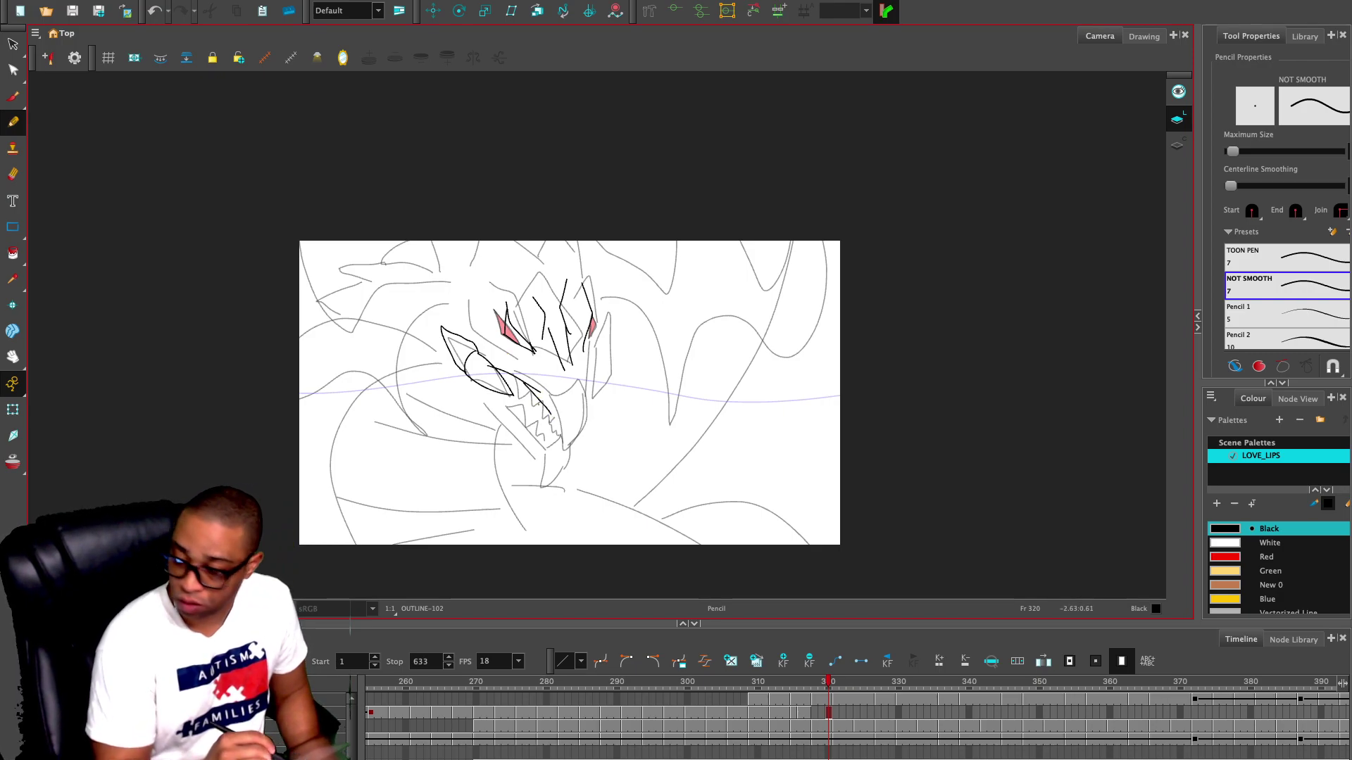
{"action": "mouse_move", "coordinate": [549, 412]}
{"action": "left_mouse_down"}
{"action": "mouse_move", "coordinate": [562, 449]}
{"action": "mouse_move", "coordinate": [582, 411]}
{"action": "mouse_move", "coordinate": [572, 392]}
{"action": "mouse_move", "coordinate": [581, 408]}
{"action": "left_mouse_up"}
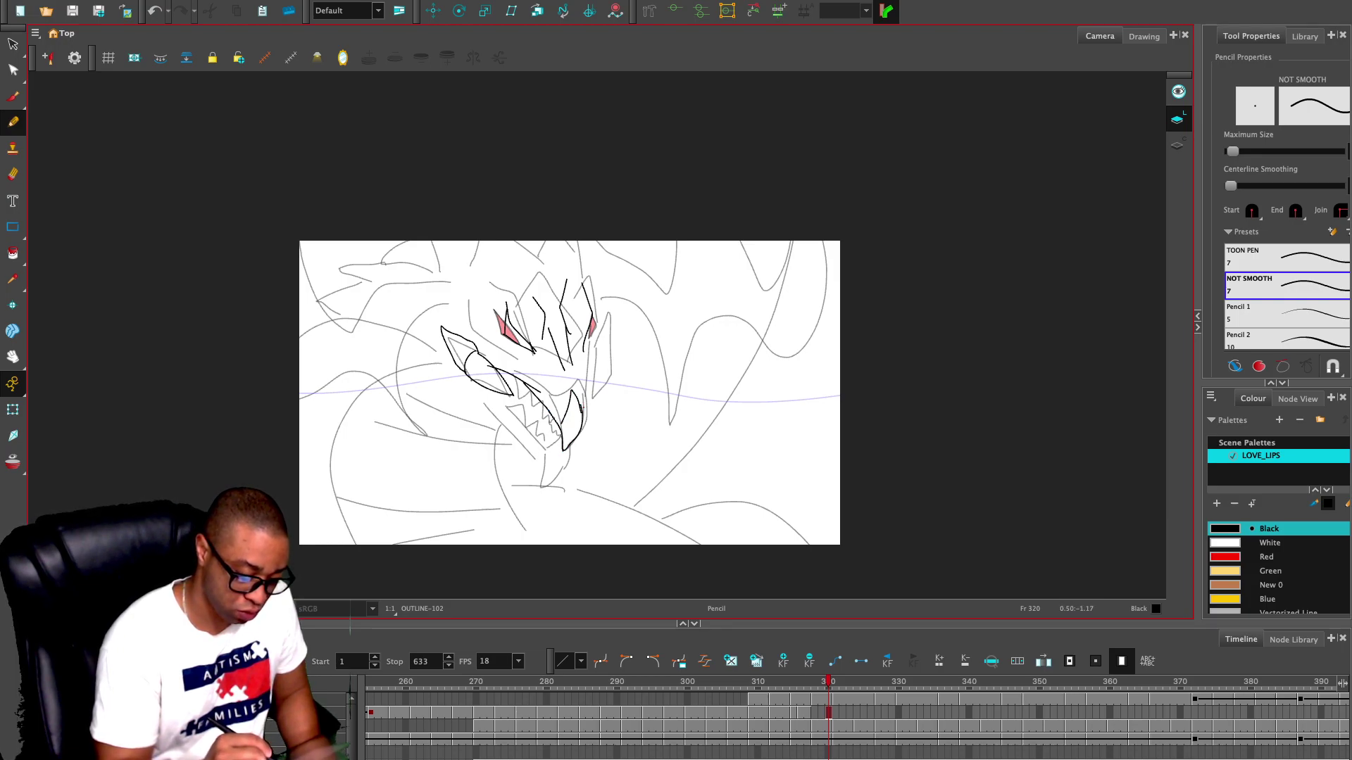
{"action": "key", "text": "ctrl+z"}
{"action": "key", "text": "ctrl+z"}
{"action": "key", "text": "ctrl+z"}
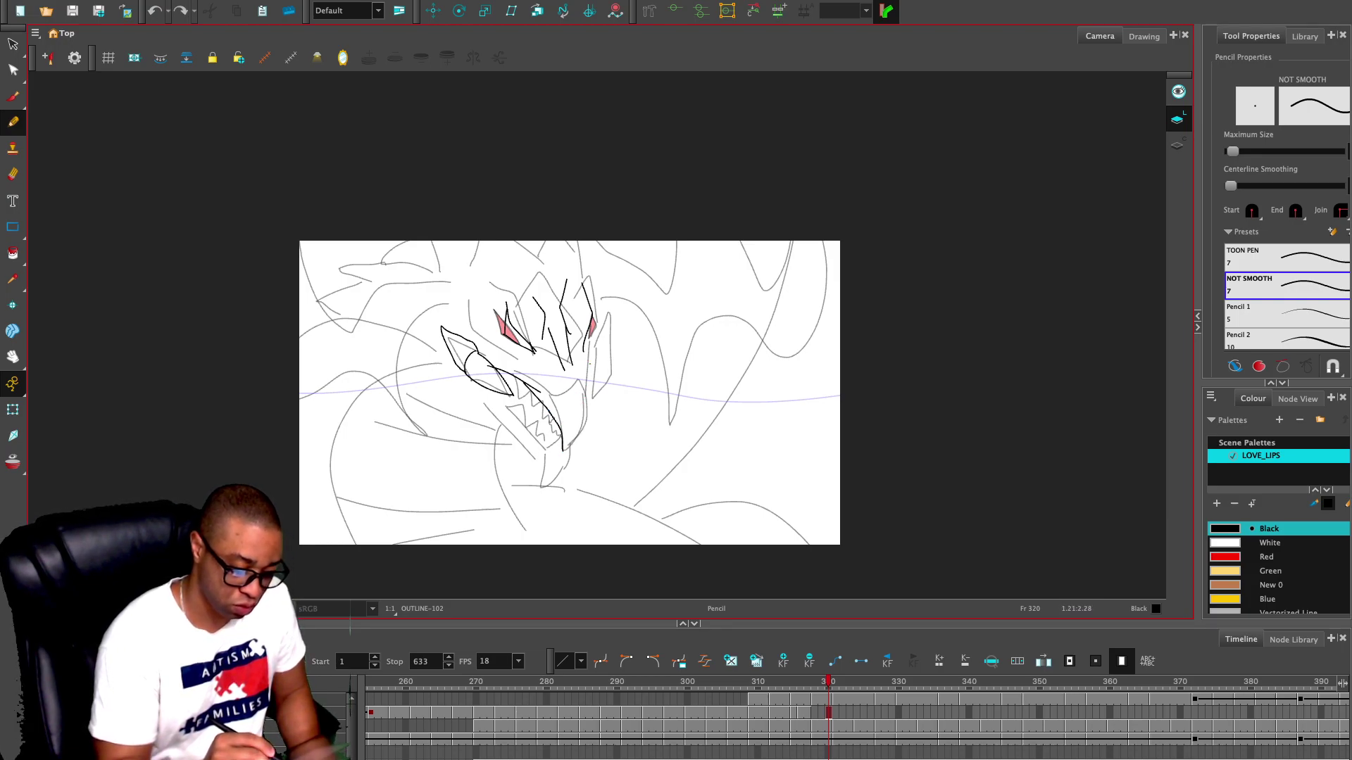
{"action": "key", "text": "ctrl+z"}
{"action": "mouse_move", "coordinate": [586, 351]}
{"action": "left_mouse_down"}
{"action": "mouse_move", "coordinate": [599, 423]}
{"action": "mouse_move", "coordinate": [573, 440]}
{"action": "mouse_move", "coordinate": [580, 405]}
{"action": "mouse_move", "coordinate": [597, 429]}
{"action": "mouse_move", "coordinate": [583, 464]}
{"action": "mouse_move", "coordinate": [598, 421]}
{"action": "left_mouse_up"}
{"action": "key", "text": "ctrl+z"}
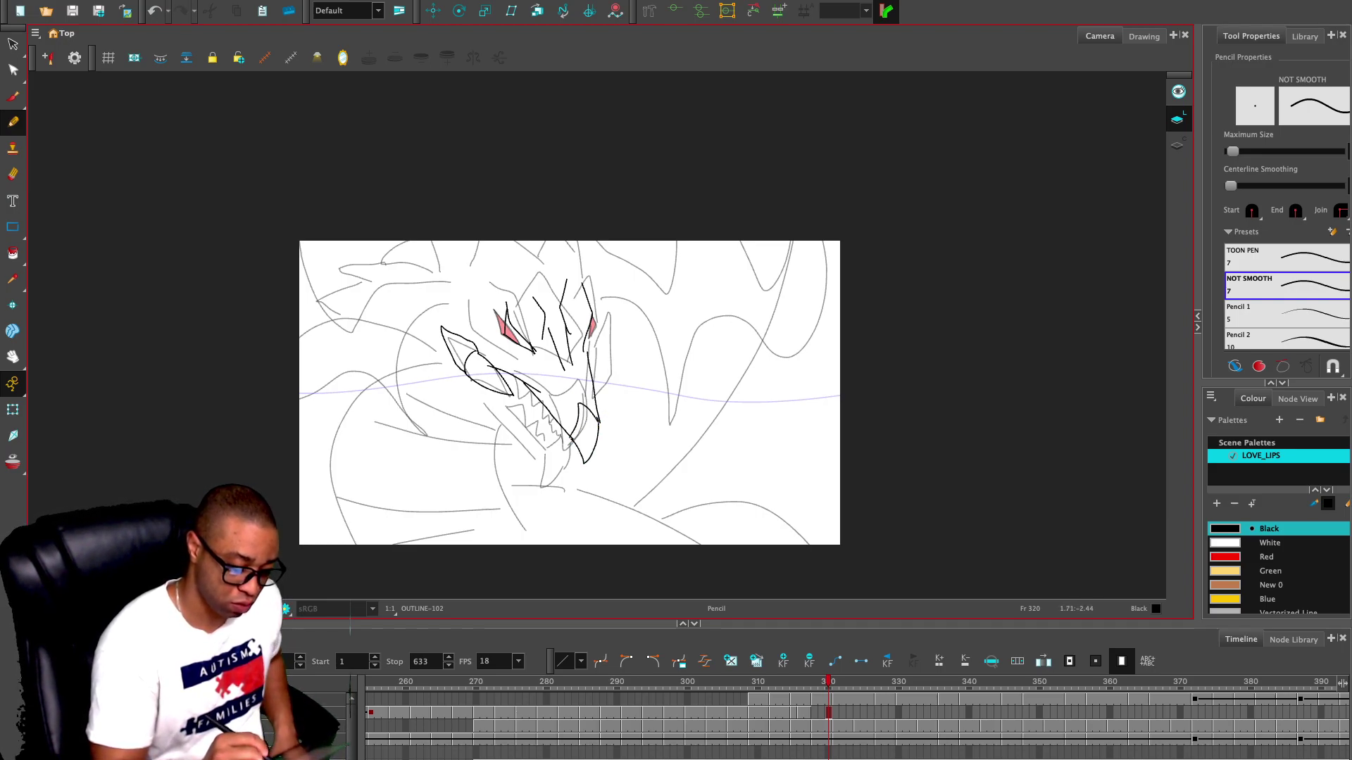
- Ink the inner edge and underside of the open lower jaw on frame 320
{"action": "left_click_drag", "start_coordinate": [497, 394], "coordinate": [530, 433]}
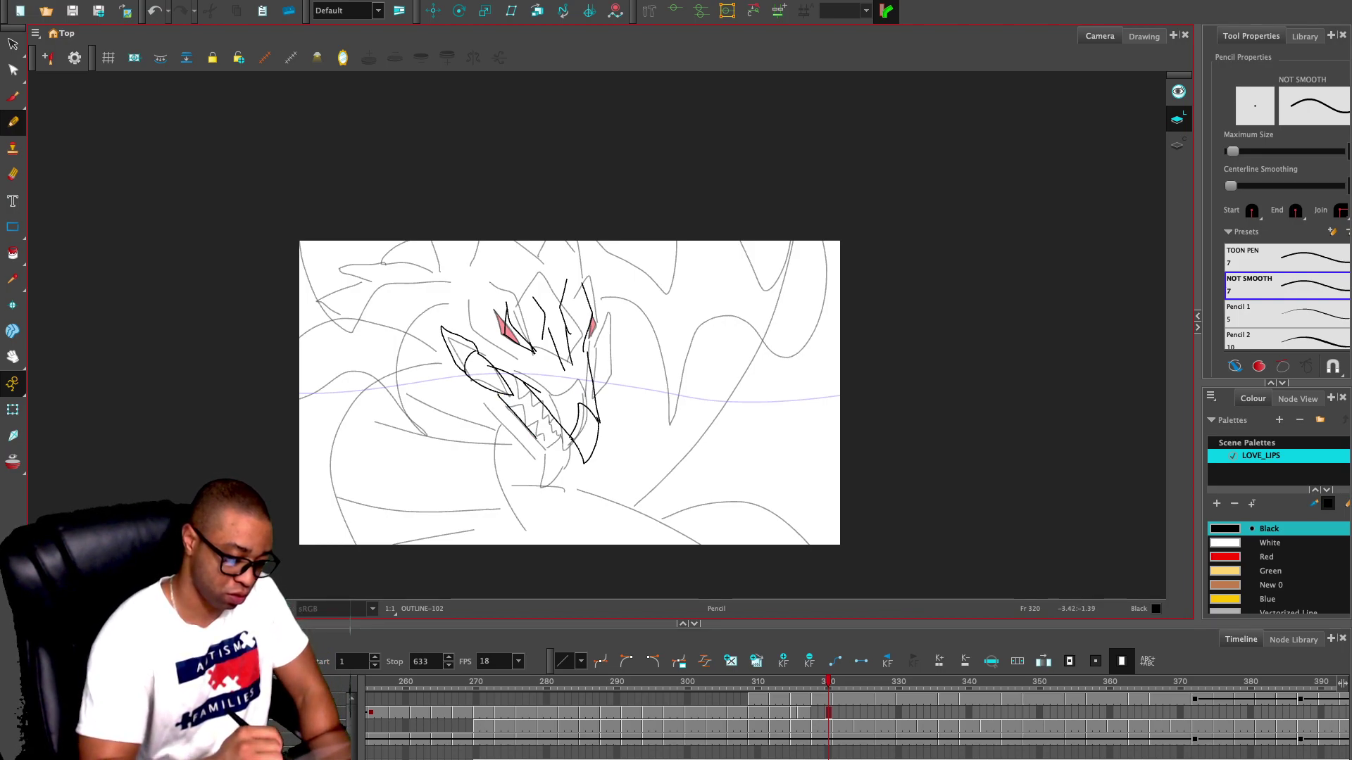
{"action": "mouse_move", "coordinate": [471, 376]}
{"action": "left_mouse_down"}
{"action": "mouse_move", "coordinate": [483, 417]}
{"action": "mouse_move", "coordinate": [531, 450]}
{"action": "mouse_move", "coordinate": [563, 450]}
{"action": "mouse_move", "coordinate": [549, 464]}
{"action": "mouse_move", "coordinate": [579, 470]}
{"action": "left_mouse_up"}
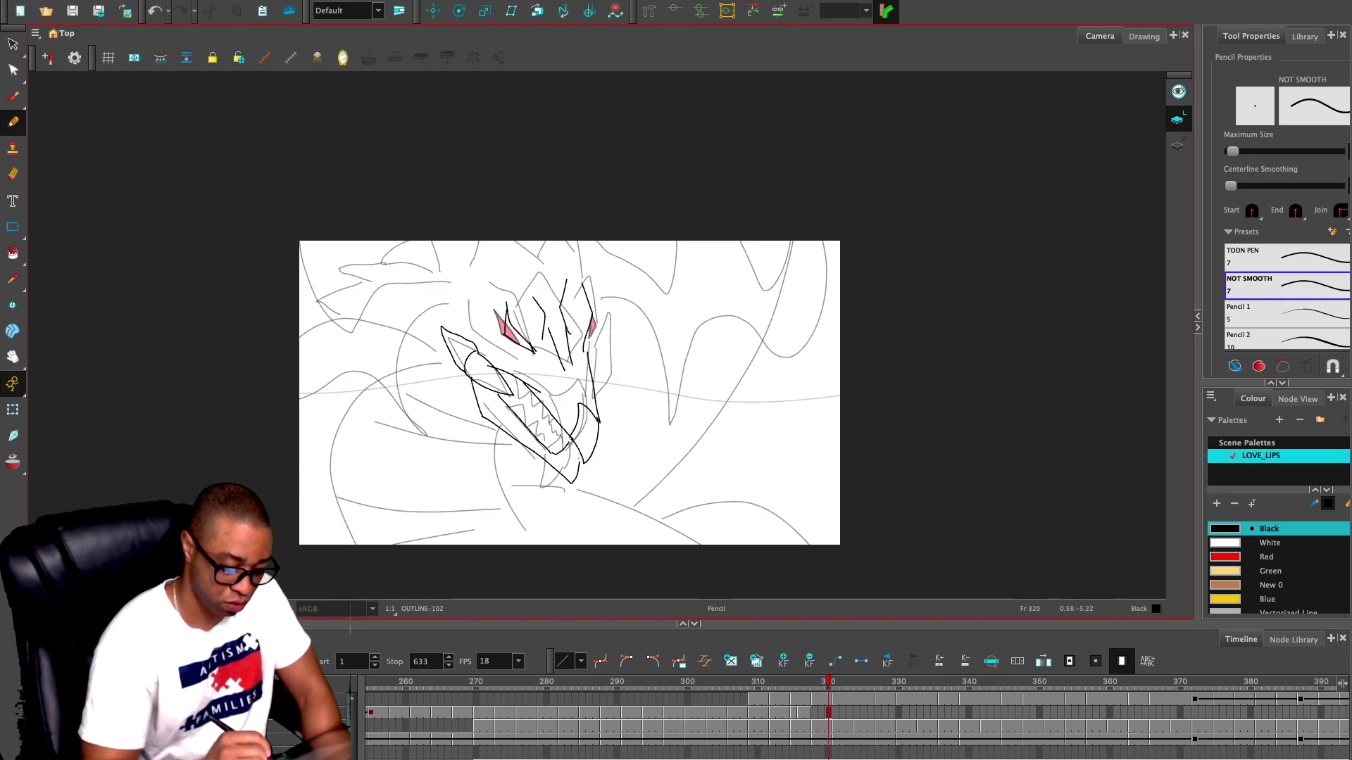
{"action": "key", "text": "ctrl+z"}
{"action": "key", "text": "ctrl+z"}
{"action": "mouse_move", "coordinate": [549, 452]}
{"action": "left_mouse_down"}
{"action": "mouse_move", "coordinate": [573, 470]}
{"action": "mouse_move", "coordinate": [569, 439]}
{"action": "mouse_move", "coordinate": [568, 474]}
{"action": "left_mouse_up"}
{"action": "key", "text": "ctrl+z"}
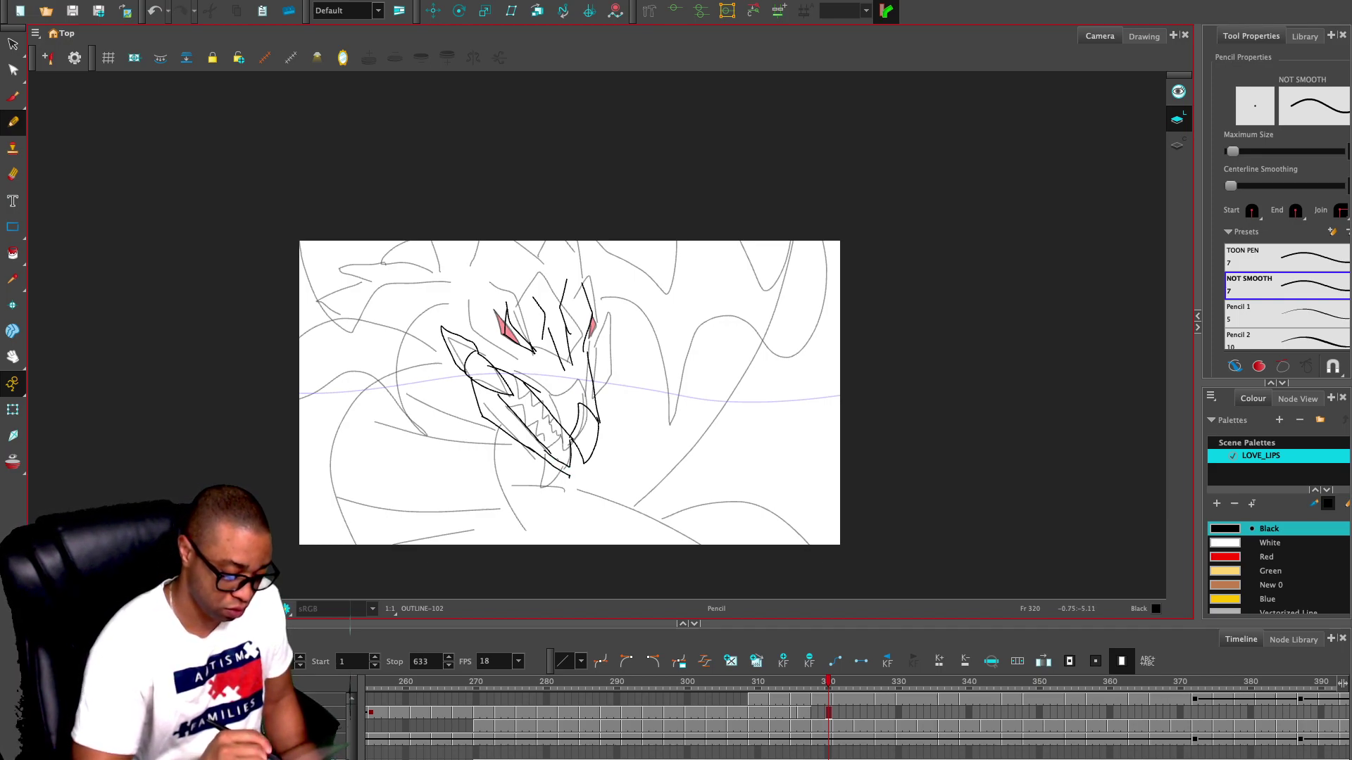
{"action": "key", "text": "ctrl+z"}
- Ink the lower jaw's tip and the rows of pointed teeth inside the open mouth on frame 320
{"action": "mouse_move", "coordinate": [557, 475]}
{"action": "left_mouse_down"}
{"action": "mouse_move", "coordinate": [569, 481]}
{"action": "mouse_move", "coordinate": [572, 453]}
{"action": "mouse_move", "coordinate": [546, 460]}
{"action": "mouse_move", "coordinate": [561, 460]}
{"action": "mouse_move", "coordinate": [556, 442]}
{"action": "mouse_move", "coordinate": [533, 414]}
{"action": "left_mouse_up"}
{"action": "mouse_move", "coordinate": [532, 413]}
{"action": "left_mouse_down"}
{"action": "mouse_move", "coordinate": [524, 423]}
{"action": "mouse_move", "coordinate": [522, 400]}
{"action": "left_mouse_up"}
{"action": "mouse_move", "coordinate": [522, 400]}
{"action": "left_mouse_down"}
{"action": "mouse_move", "coordinate": [531, 390]}
{"action": "mouse_move", "coordinate": [553, 429]}
{"action": "left_mouse_up"}
{"action": "left_click_drag", "start_coordinate": [550, 419], "coordinate": [555, 438]}
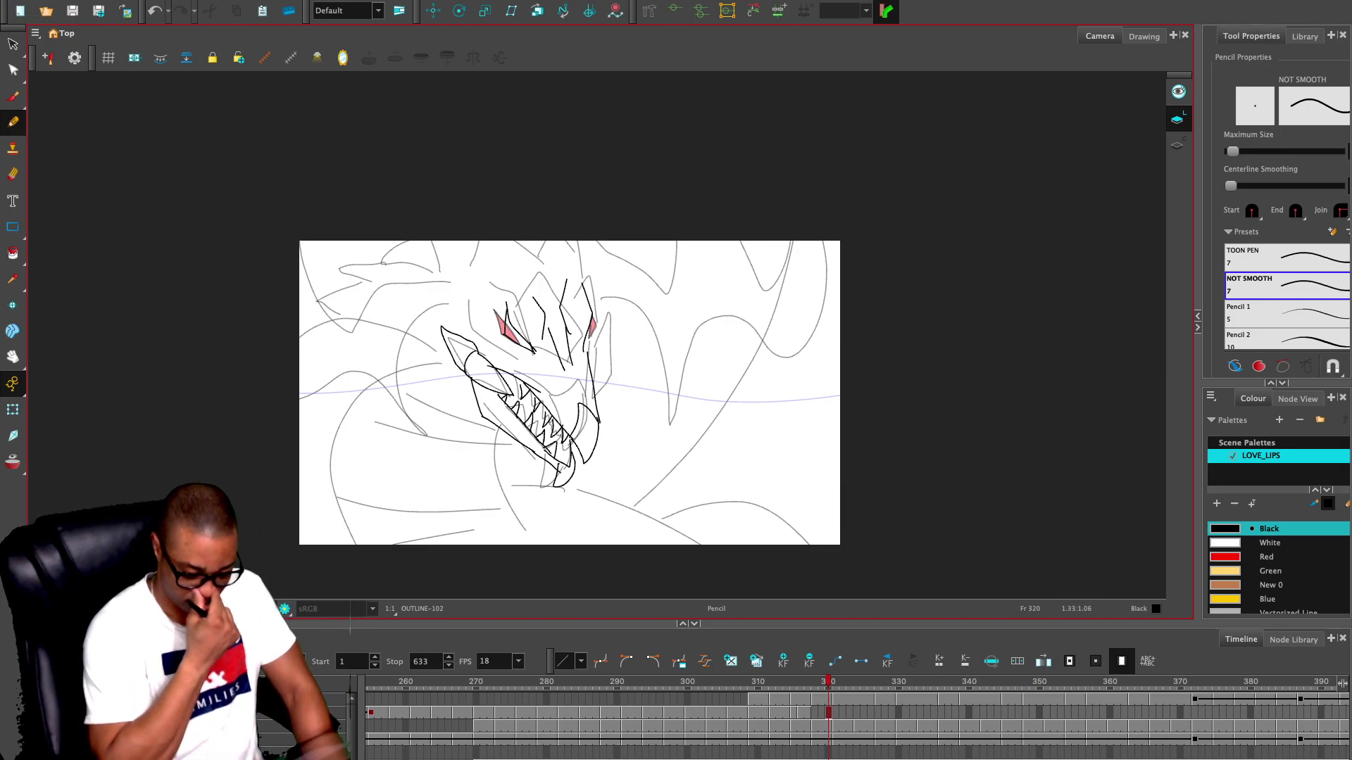
{"action": "left_click_drag", "start_coordinate": [519, 445], "coordinate": [559, 533]}
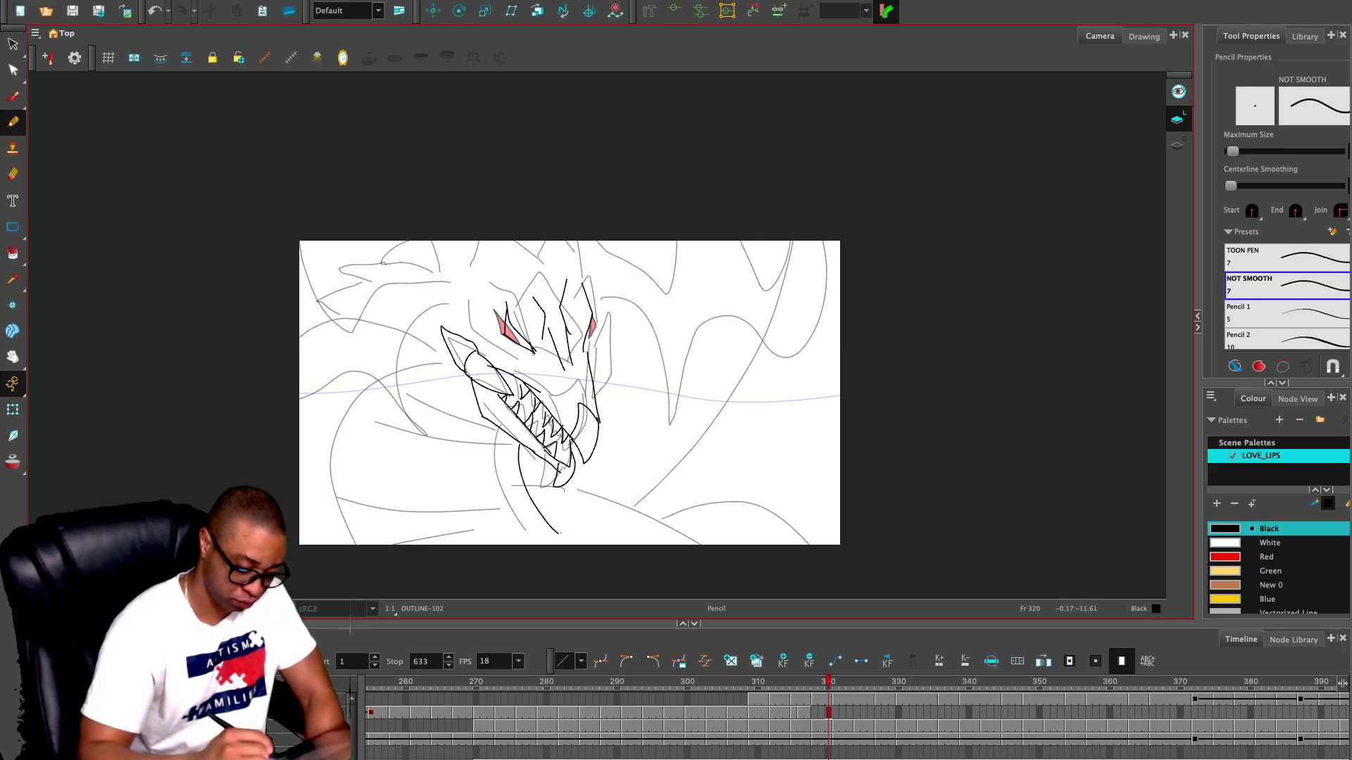
{"action": "key", "text": "ctrl+z"}
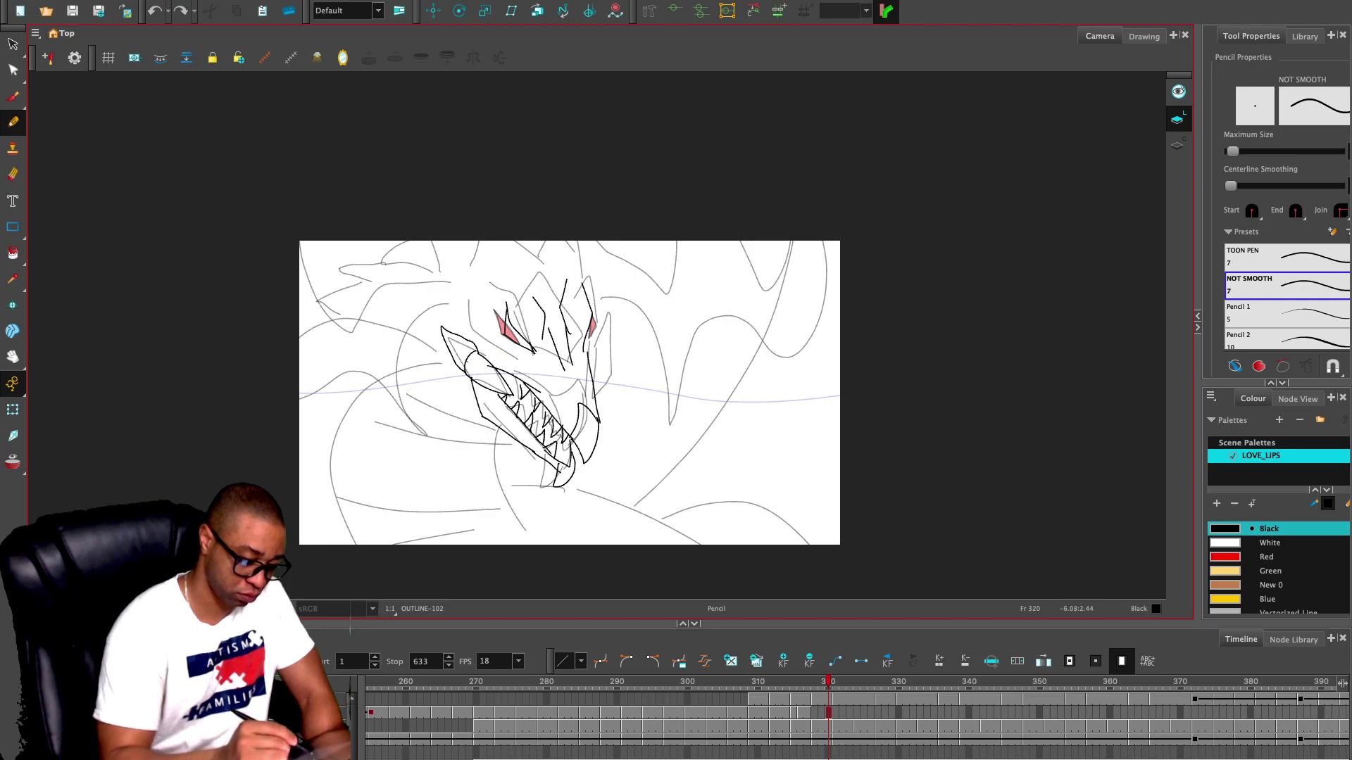
{"action": "mouse_move", "coordinate": [444, 362]}
{"action": "left_mouse_down"}
{"action": "mouse_move", "coordinate": [342, 393]}
{"action": "mouse_move", "coordinate": [313, 472]}
{"action": "left_mouse_up"}
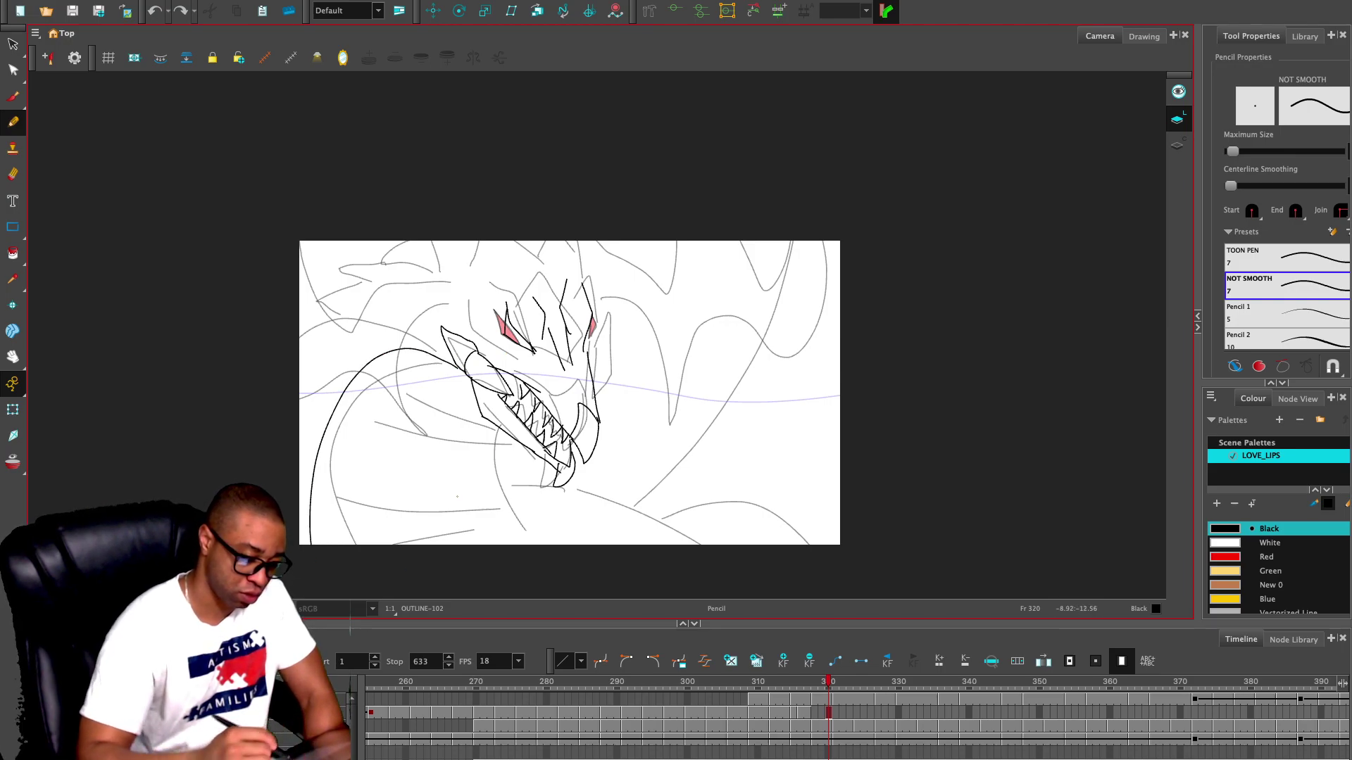
{"action": "key", "text": "ctrl+z"}
{"action": "key", "text": "ctrl+z"}
- Ink the curved spikes behind the head and outline the right eye on frame 320
{"action": "mouse_move", "coordinate": [467, 380]}
{"action": "left_mouse_down"}
{"action": "mouse_move", "coordinate": [413, 352]}
{"action": "mouse_move", "coordinate": [431, 337]}
{"action": "mouse_move", "coordinate": [330, 300]}
{"action": "mouse_move", "coordinate": [456, 295]}
{"action": "mouse_move", "coordinate": [423, 278]}
{"action": "mouse_move", "coordinate": [428, 266]}
{"action": "mouse_move", "coordinate": [475, 299]}
{"action": "left_mouse_up"}
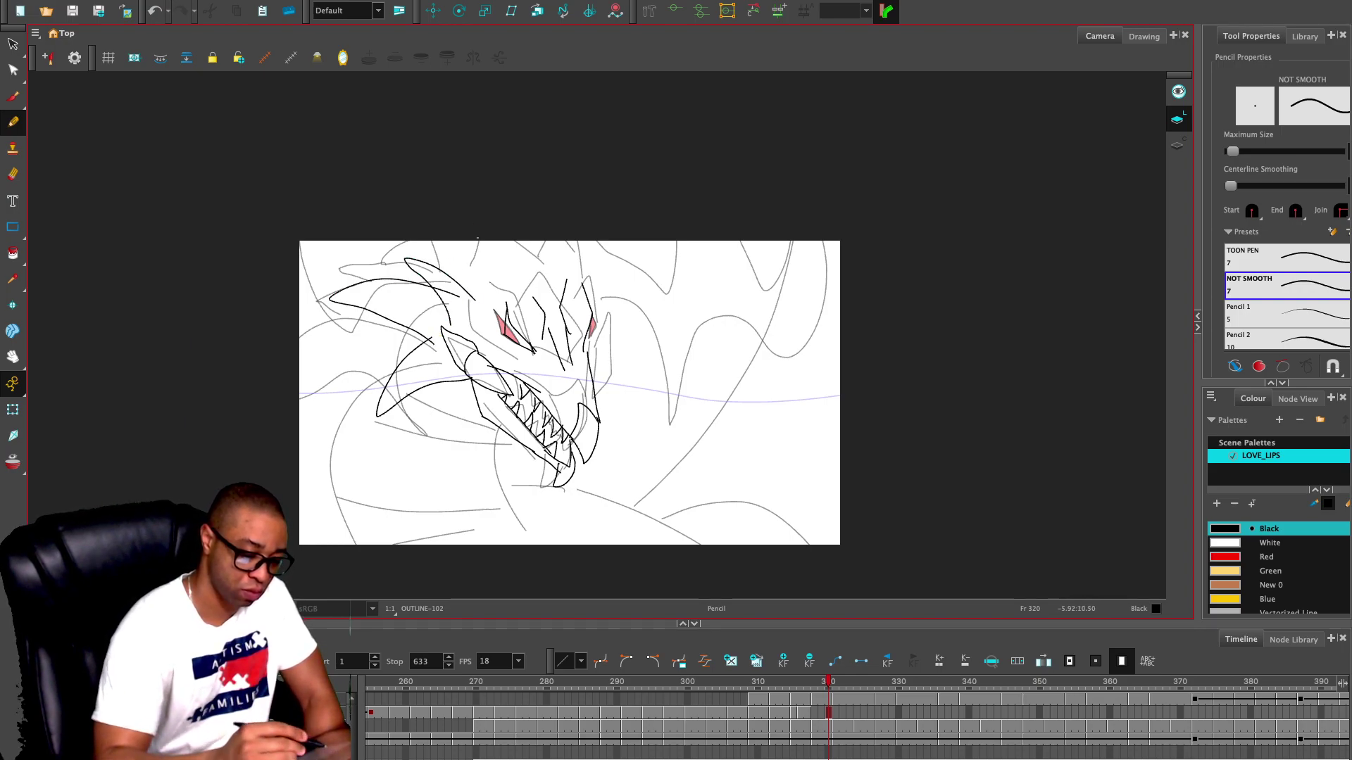
{"action": "mouse_move", "coordinate": [591, 374]}
{"action": "left_mouse_down"}
{"action": "mouse_move", "coordinate": [622, 354]}
{"action": "mouse_move", "coordinate": [589, 341]}
{"action": "mouse_move", "coordinate": [595, 324]}
{"action": "mouse_move", "coordinate": [598, 347]}
{"action": "left_mouse_up"}
{"action": "key", "text": "ctrl+z"}
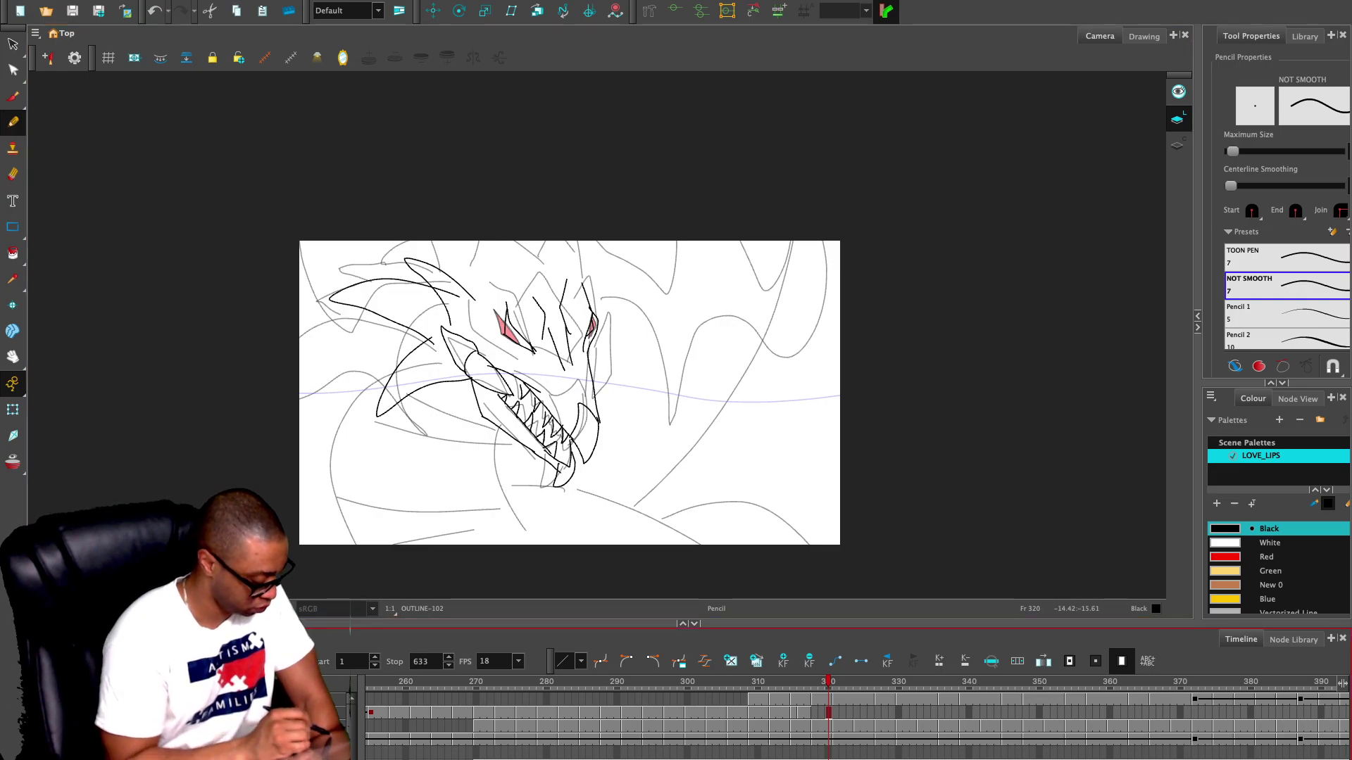
- Check the inked head on its own, then ink the shoulder lines below the jaw over the rough on frame 320
{"action": "key", "text": "shift+d"}
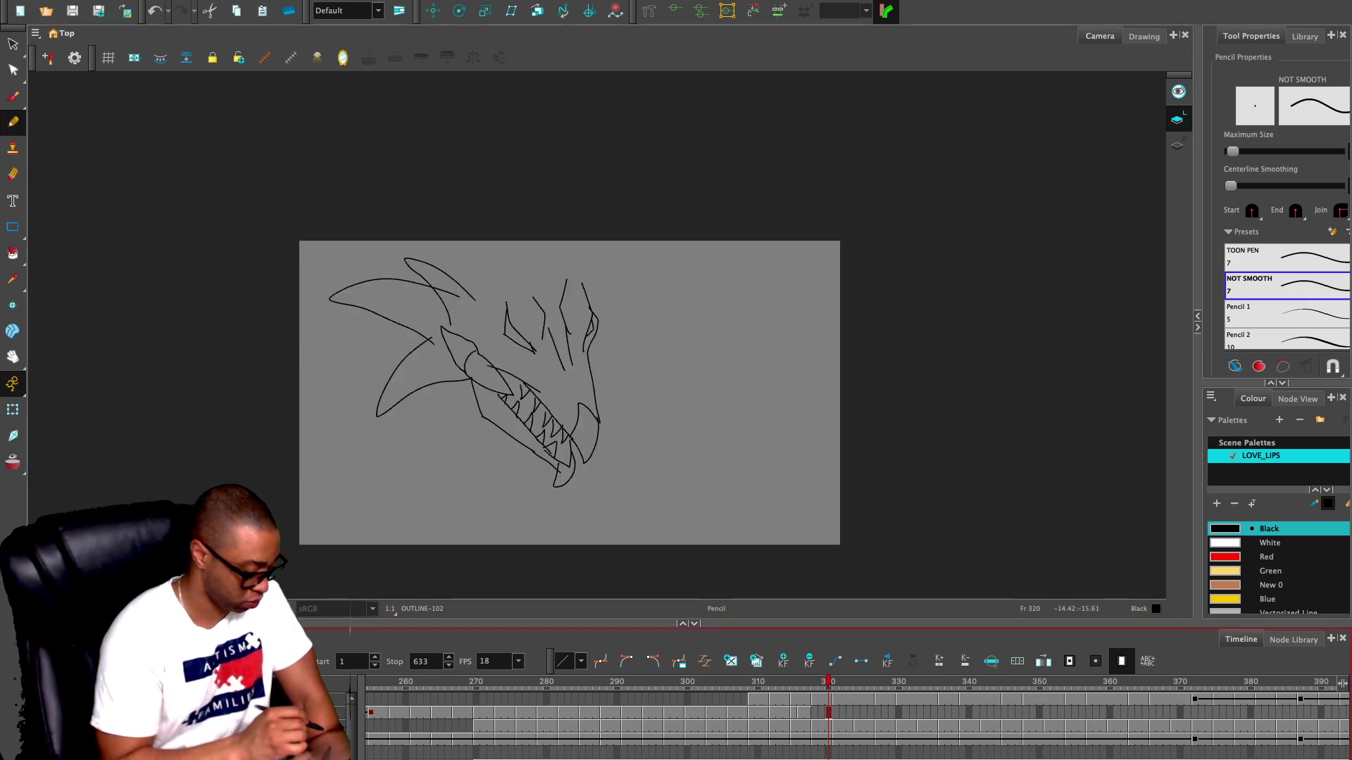
{"action": "key", "text": "shift+l"}
{"action": "mouse_move", "coordinate": [498, 486]}
{"action": "left_mouse_down"}
{"action": "mouse_move", "coordinate": [579, 491]}
{"action": "mouse_move", "coordinate": [653, 545]}
{"action": "mouse_move", "coordinate": [703, 546]}
{"action": "left_mouse_up"}
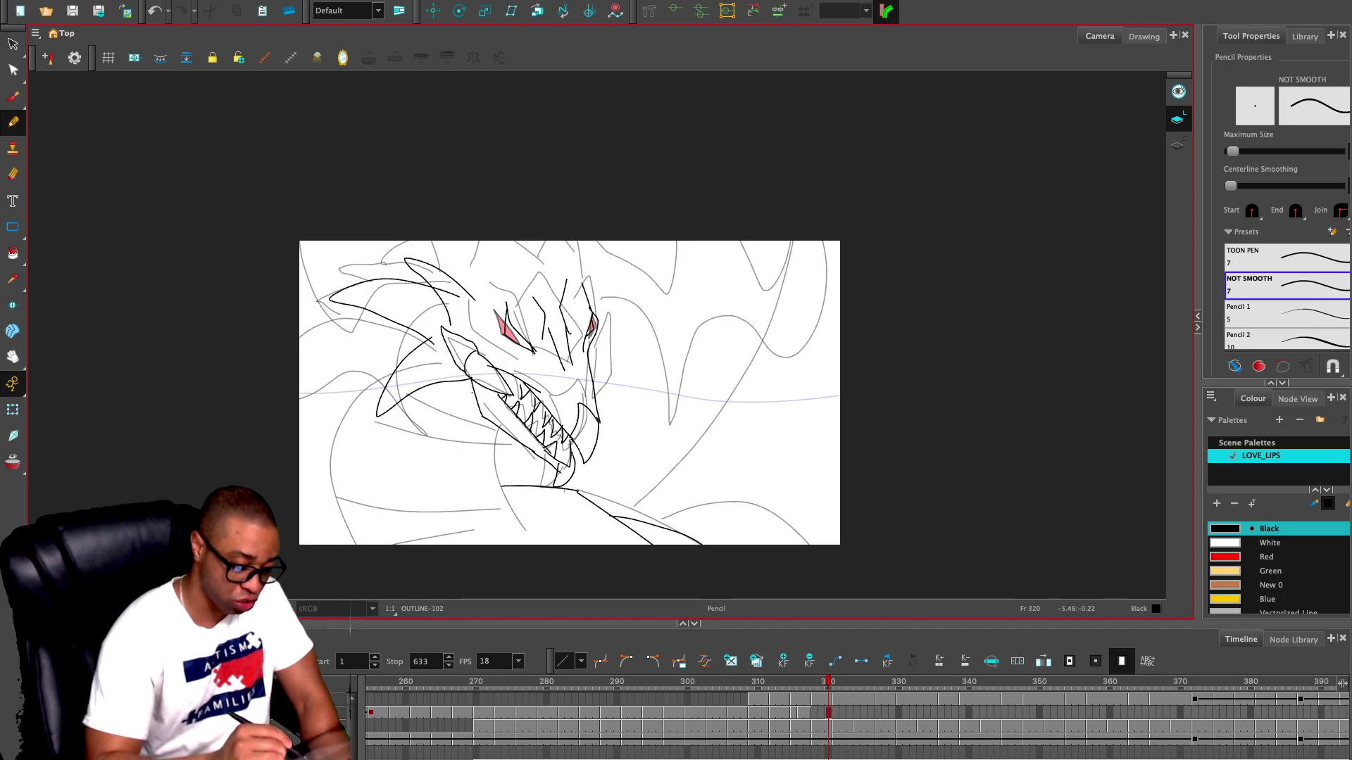
- Ink the neck curve, the body folds and the overlapping plates down the creature's back on frame 320
{"action": "mouse_move", "coordinate": [476, 393]}
{"action": "left_mouse_down"}
{"action": "mouse_move", "coordinate": [458, 441]}
{"action": "mouse_move", "coordinate": [510, 530]}
{"action": "left_mouse_up"}
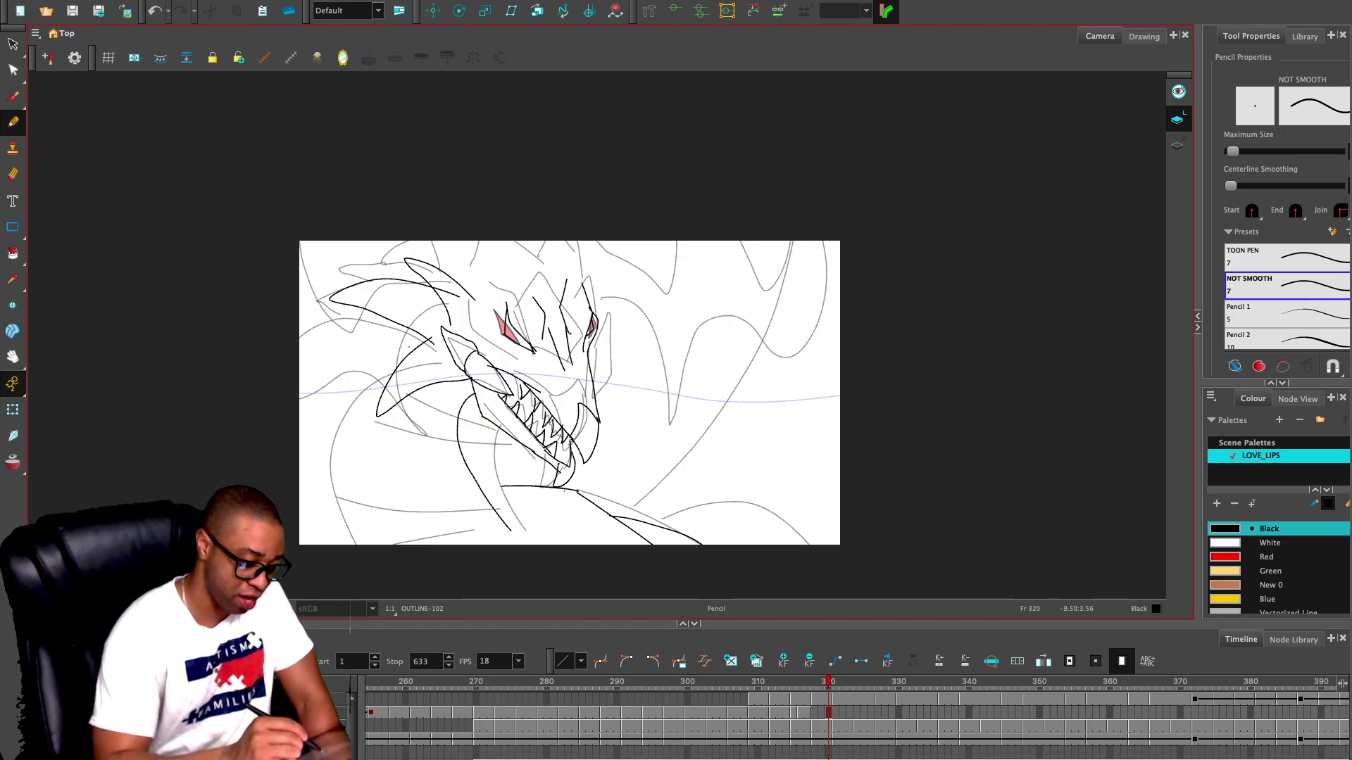
{"action": "mouse_move", "coordinate": [423, 341]}
{"action": "left_mouse_down"}
{"action": "mouse_move", "coordinate": [349, 414]}
{"action": "mouse_move", "coordinate": [359, 501]}
{"action": "mouse_move", "coordinate": [380, 545]}
{"action": "left_mouse_up"}
{"action": "left_click_drag", "start_coordinate": [352, 458], "coordinate": [482, 481]}
{"action": "left_click_drag", "start_coordinate": [357, 415], "coordinate": [450, 419]}
{"action": "mouse_move", "coordinate": [363, 309]}
{"action": "left_mouse_down"}
{"action": "mouse_move", "coordinate": [314, 361]}
{"action": "mouse_move", "coordinate": [357, 387]}
{"action": "mouse_move", "coordinate": [295, 377]}
{"action": "mouse_move", "coordinate": [280, 425]}
{"action": "mouse_move", "coordinate": [331, 444]}
{"action": "left_mouse_up"}
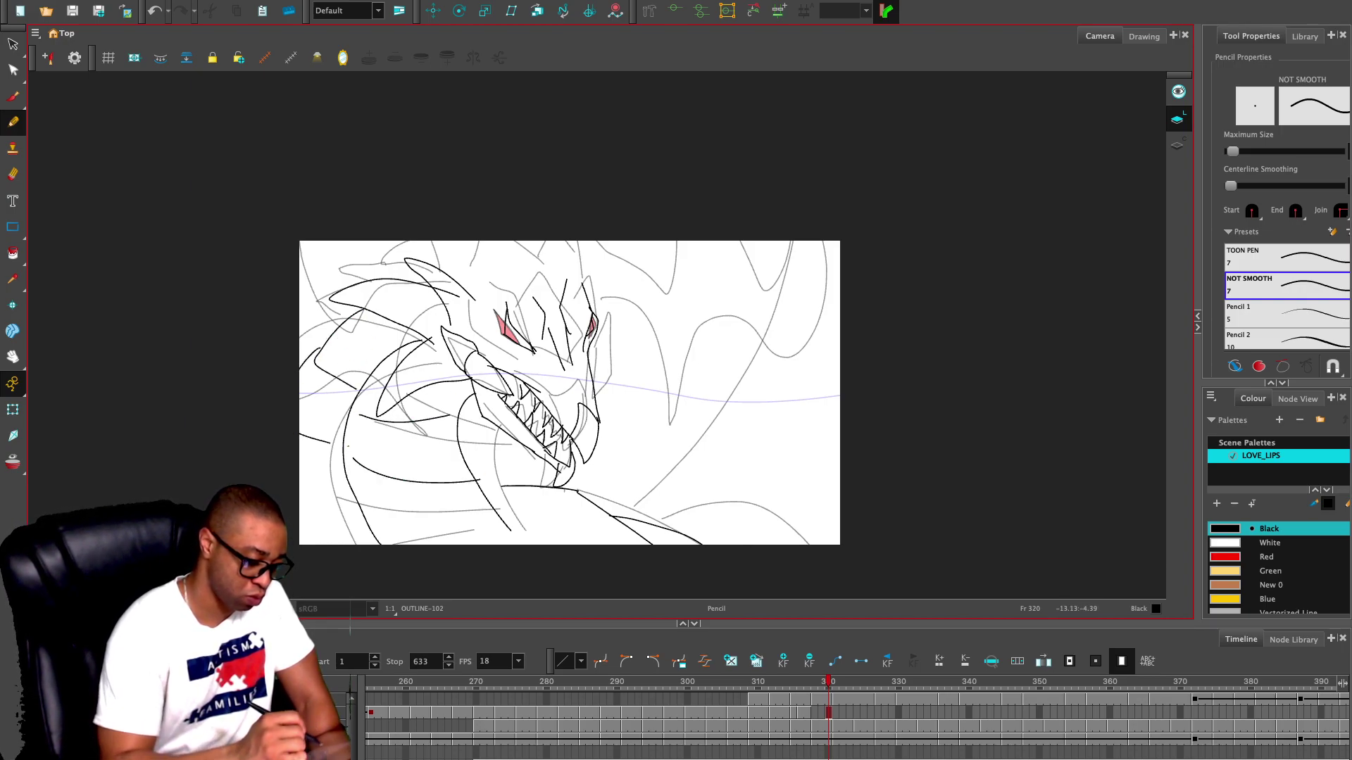
{"action": "key", "text": "c"}
{"action": "mouse_move", "coordinate": [285, 397]}
{"action": "left_mouse_down"}
{"action": "mouse_move", "coordinate": [260, 440]}
{"action": "mouse_move", "coordinate": [354, 489]}
{"action": "mouse_move", "coordinate": [288, 563]}
{"action": "left_mouse_up"}
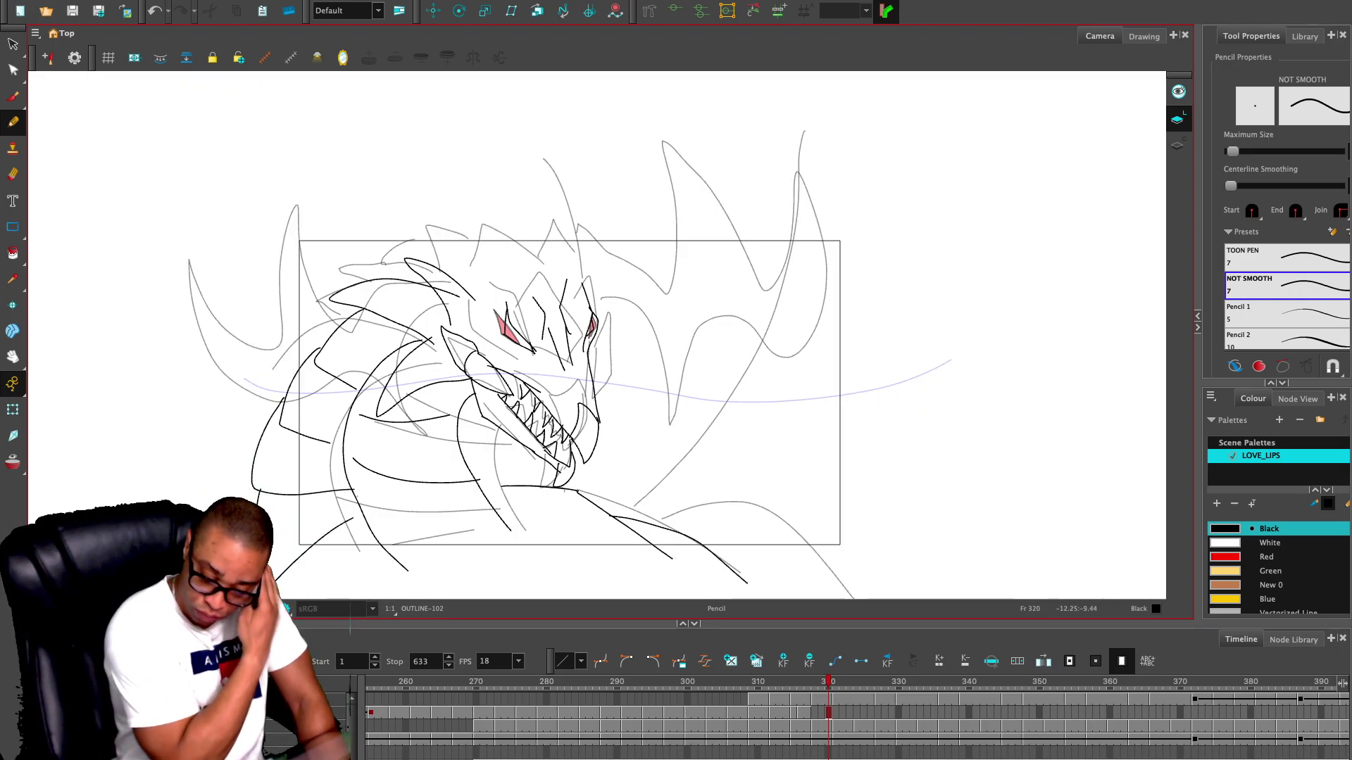
- Ink the large pronged antler on the creature's right side and the jagged spikes across the top of the head on frame 320
{"action": "mouse_move", "coordinate": [584, 304]}
{"action": "left_mouse_down"}
{"action": "mouse_move", "coordinate": [676, 381]}
{"action": "mouse_move", "coordinate": [680, 408]}
{"action": "mouse_move", "coordinate": [712, 328]}
{"action": "mouse_move", "coordinate": [790, 325]}
{"action": "mouse_move", "coordinate": [813, 222]}
{"action": "mouse_move", "coordinate": [746, 128]}
{"action": "mouse_move", "coordinate": [758, 135]}
{"action": "mouse_move", "coordinate": [760, 287]}
{"action": "mouse_move", "coordinate": [753, 260]}
{"action": "mouse_move", "coordinate": [672, 239]}
{"action": "mouse_move", "coordinate": [666, 290]}
{"action": "mouse_move", "coordinate": [583, 223]}
{"action": "mouse_move", "coordinate": [592, 297]}
{"action": "left_mouse_up"}
{"action": "key", "text": "super+z"}
{"action": "mouse_move", "coordinate": [581, 224]}
{"action": "left_mouse_down"}
{"action": "mouse_move", "coordinate": [595, 262]}
{"action": "mouse_move", "coordinate": [581, 284]}
{"action": "mouse_move", "coordinate": [572, 252]}
{"action": "mouse_move", "coordinate": [539, 263]}
{"action": "left_mouse_up"}
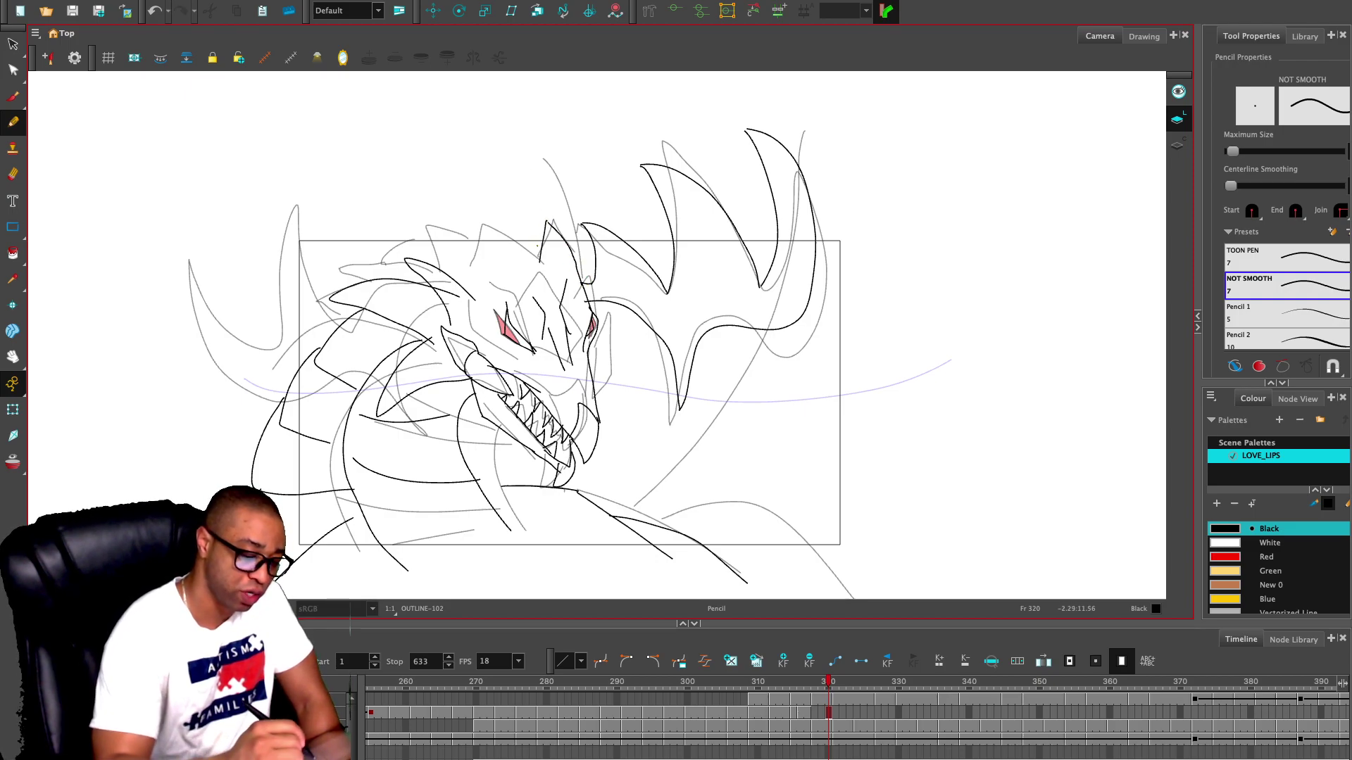
{"action": "key", "text": "ctrl+z"}
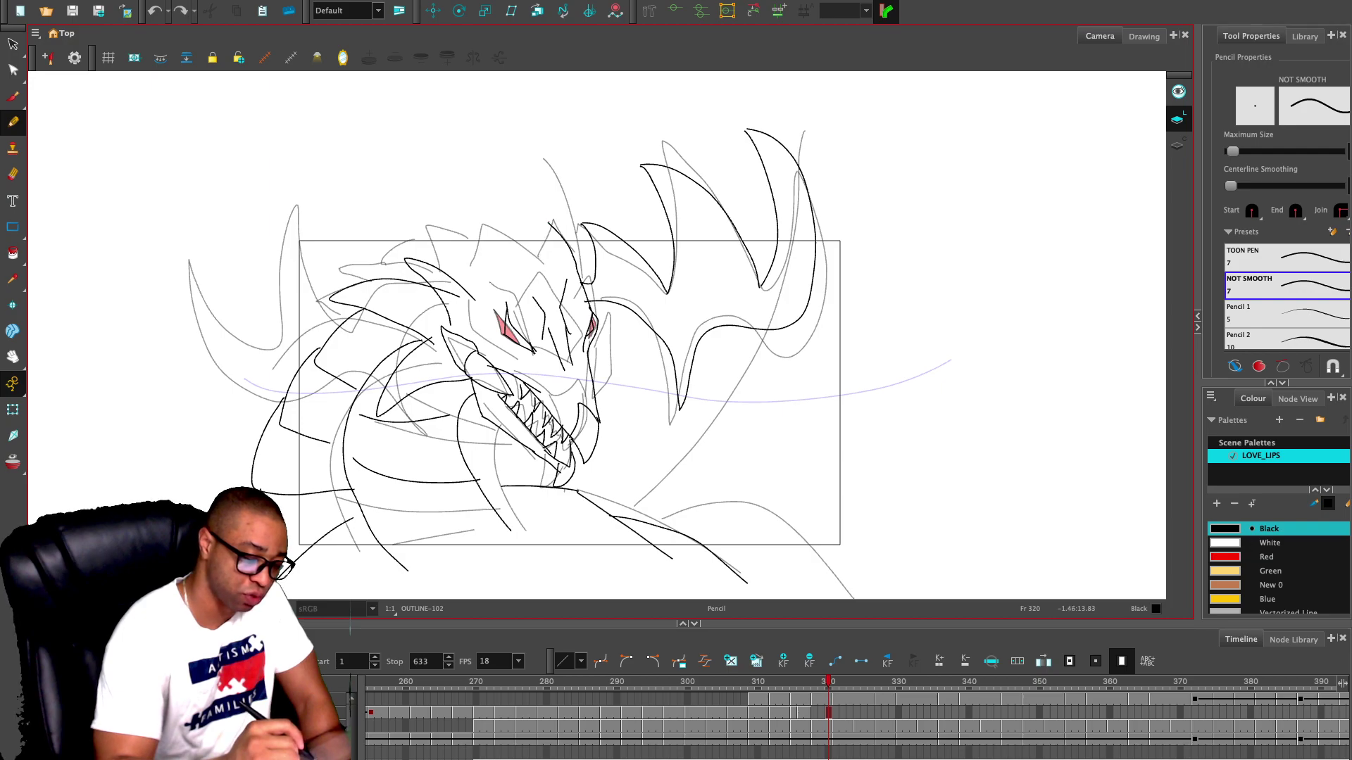
{"action": "mouse_move", "coordinate": [549, 224]}
{"action": "left_mouse_down"}
{"action": "mouse_move", "coordinate": [538, 257]}
{"action": "mouse_move", "coordinate": [481, 225]}
{"action": "mouse_move", "coordinate": [478, 257]}
{"action": "mouse_move", "coordinate": [438, 259]}
{"action": "left_mouse_up"}
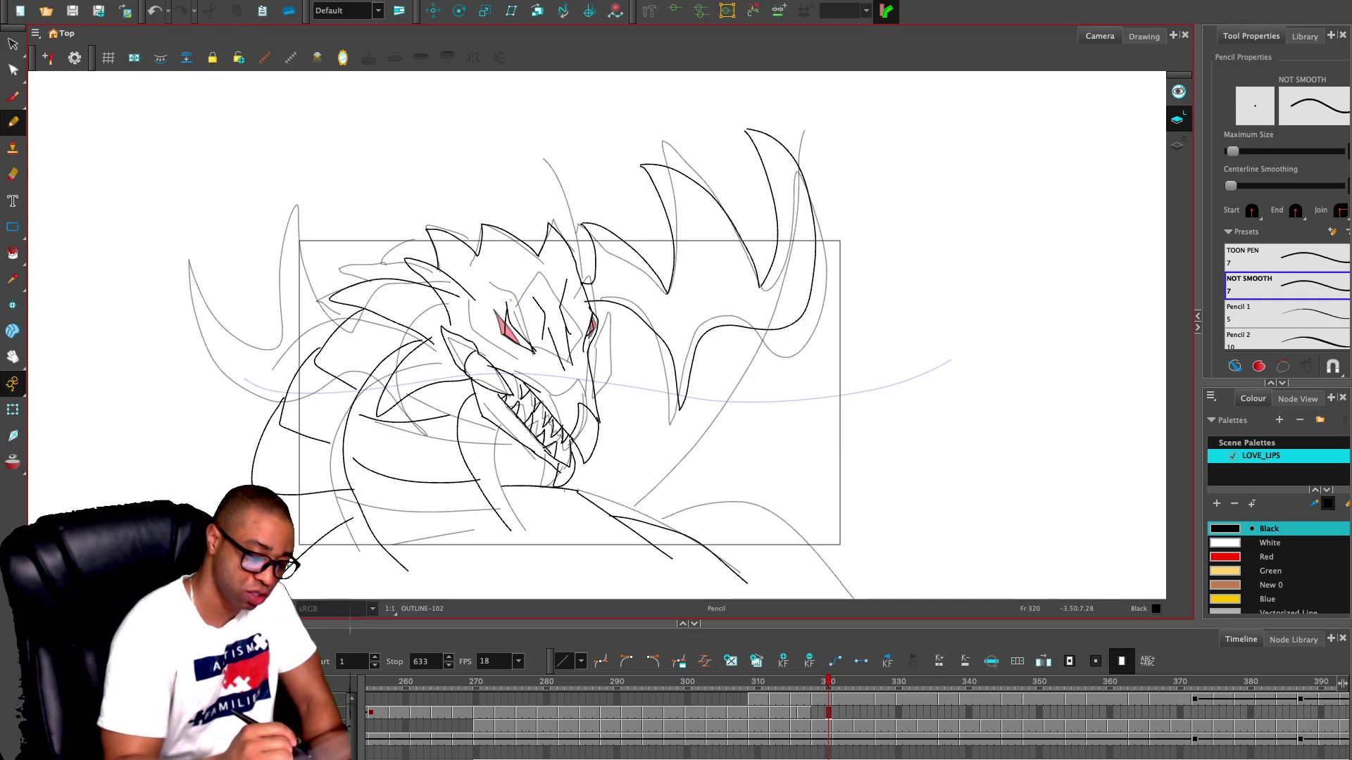
- Ink short brow lines on the forehead and check the frame 320 outlines without the rough
{"action": "left_click_drag", "start_coordinate": [528, 277], "coordinate": [542, 303]}
{"action": "left_click_drag", "start_coordinate": [535, 269], "coordinate": [549, 297]}
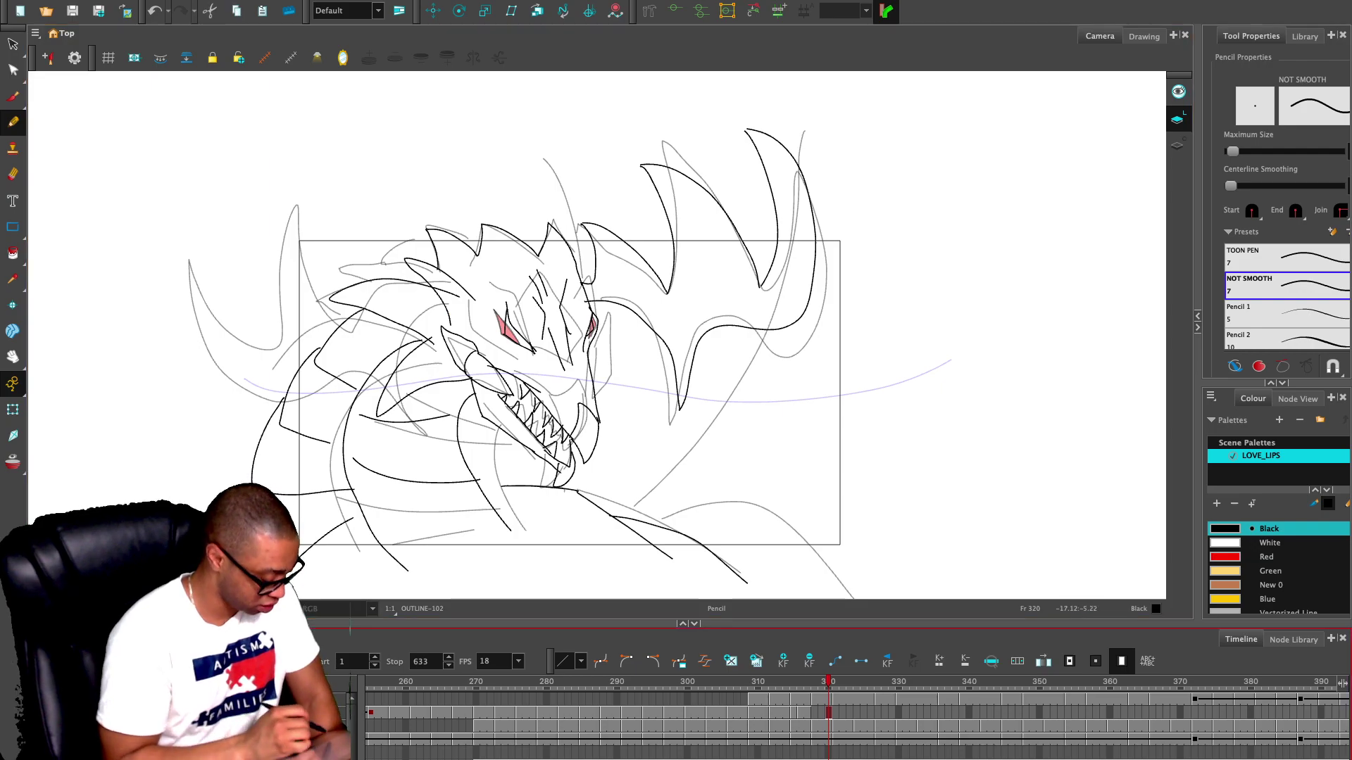
{"action": "key", "text": "alt+o"}
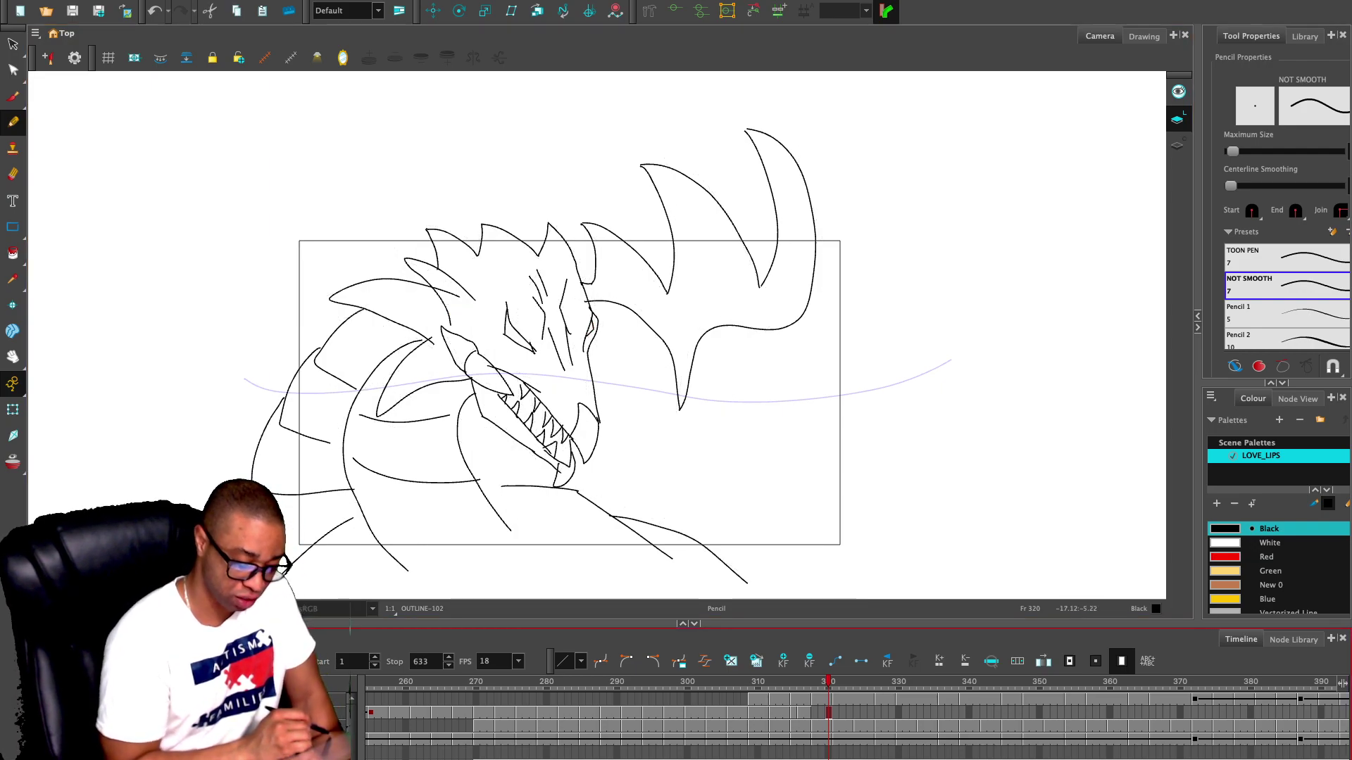
{"action": "key", "text": "shift+l"}
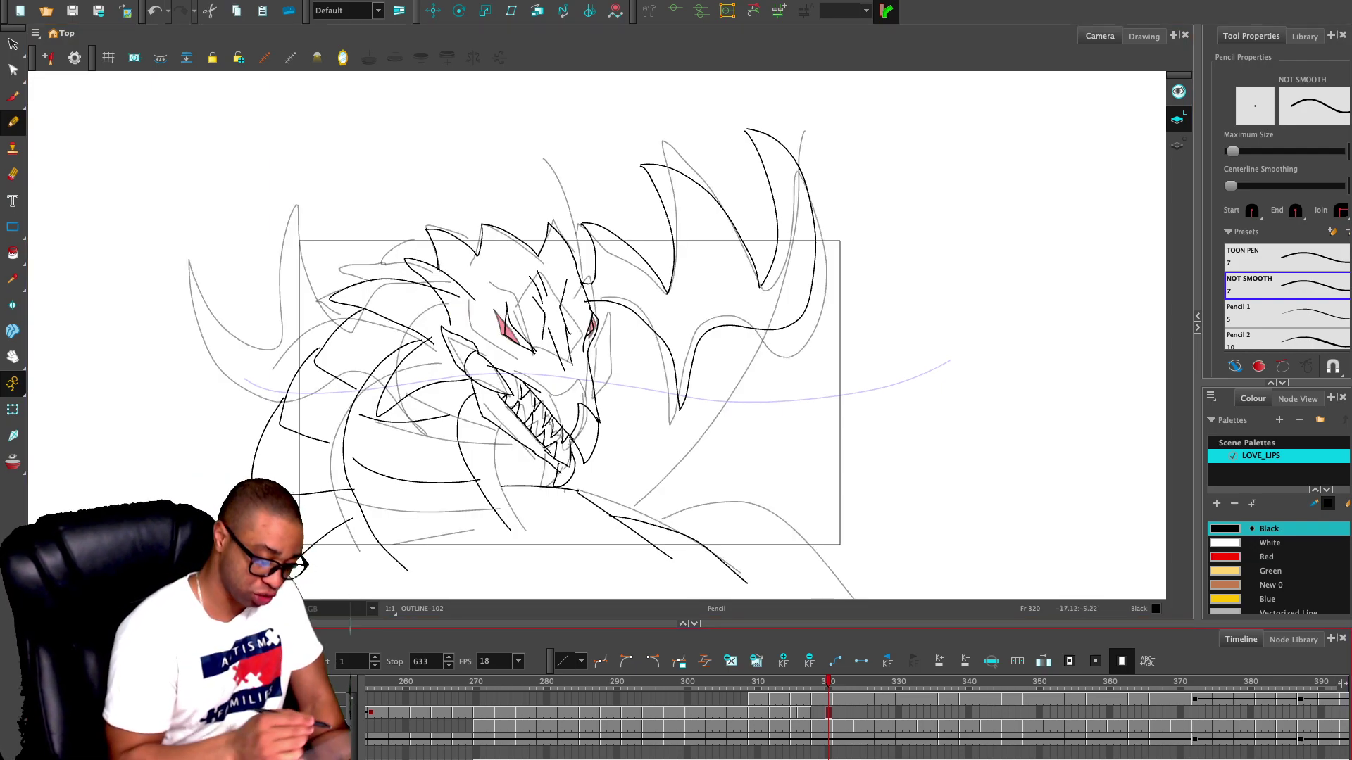
- Ink the antler on the left side over the rough and erase the overlapping line at the head spike on frame 320
{"action": "mouse_move", "coordinate": [485, 301]}
{"action": "left_mouse_down"}
{"action": "mouse_move", "coordinate": [457, 300]}
{"action": "mouse_move", "coordinate": [384, 401]}
{"action": "mouse_move", "coordinate": [295, 398]}
{"action": "mouse_move", "coordinate": [209, 264]}
{"action": "mouse_move", "coordinate": [296, 343]}
{"action": "left_mouse_up"}
{"action": "mouse_move", "coordinate": [313, 180]}
{"action": "left_mouse_down"}
{"action": "mouse_move", "coordinate": [331, 341]}
{"action": "mouse_move", "coordinate": [347, 232]}
{"action": "mouse_move", "coordinate": [378, 304]}
{"action": "mouse_move", "coordinate": [462, 279]}
{"action": "mouse_move", "coordinate": [486, 306]}
{"action": "left_mouse_up"}
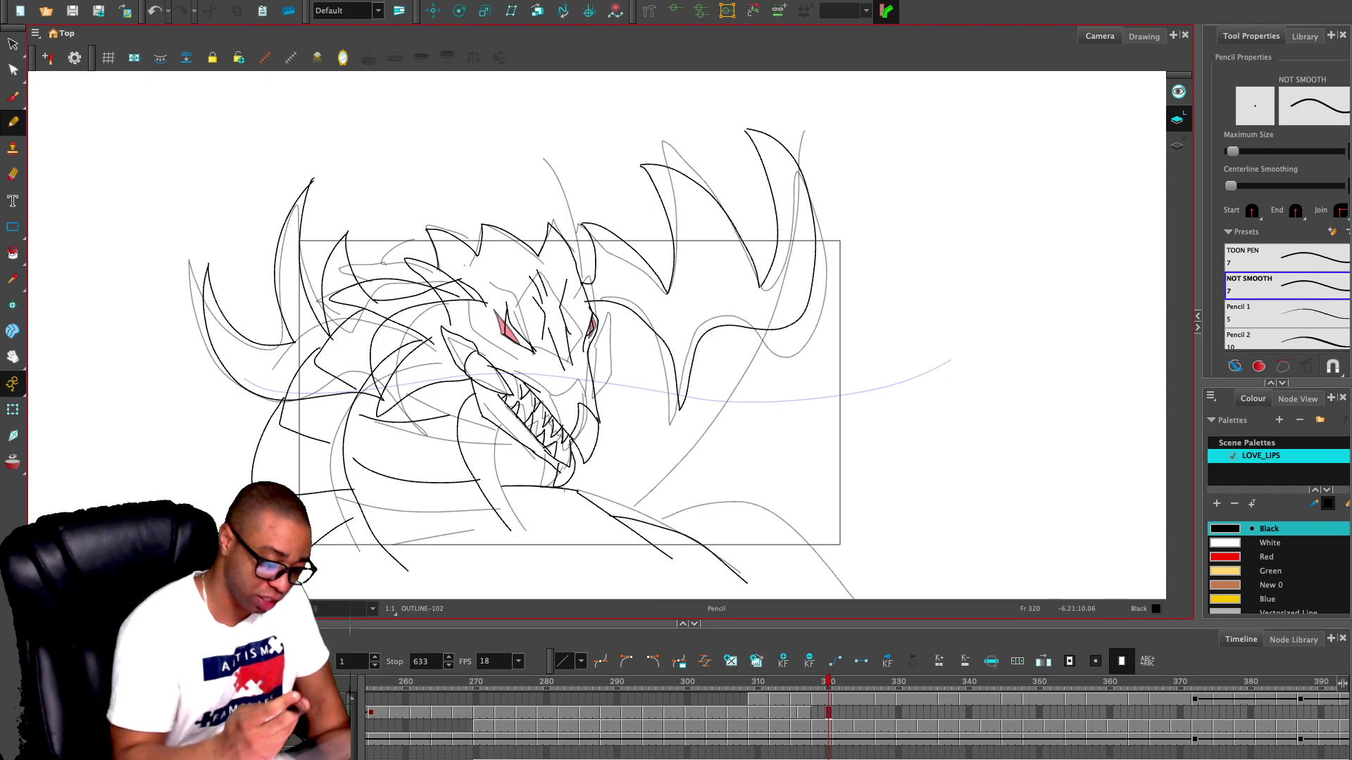
{"action": "key", "text": "e"}
{"action": "mouse_move", "coordinate": [451, 289]}
{"action": "left_mouse_down"}
{"action": "mouse_move", "coordinate": [432, 294]}
{"action": "mouse_move", "coordinate": [473, 297]}
{"action": "mouse_move", "coordinate": [444, 292]}
{"action": "left_mouse_up"}
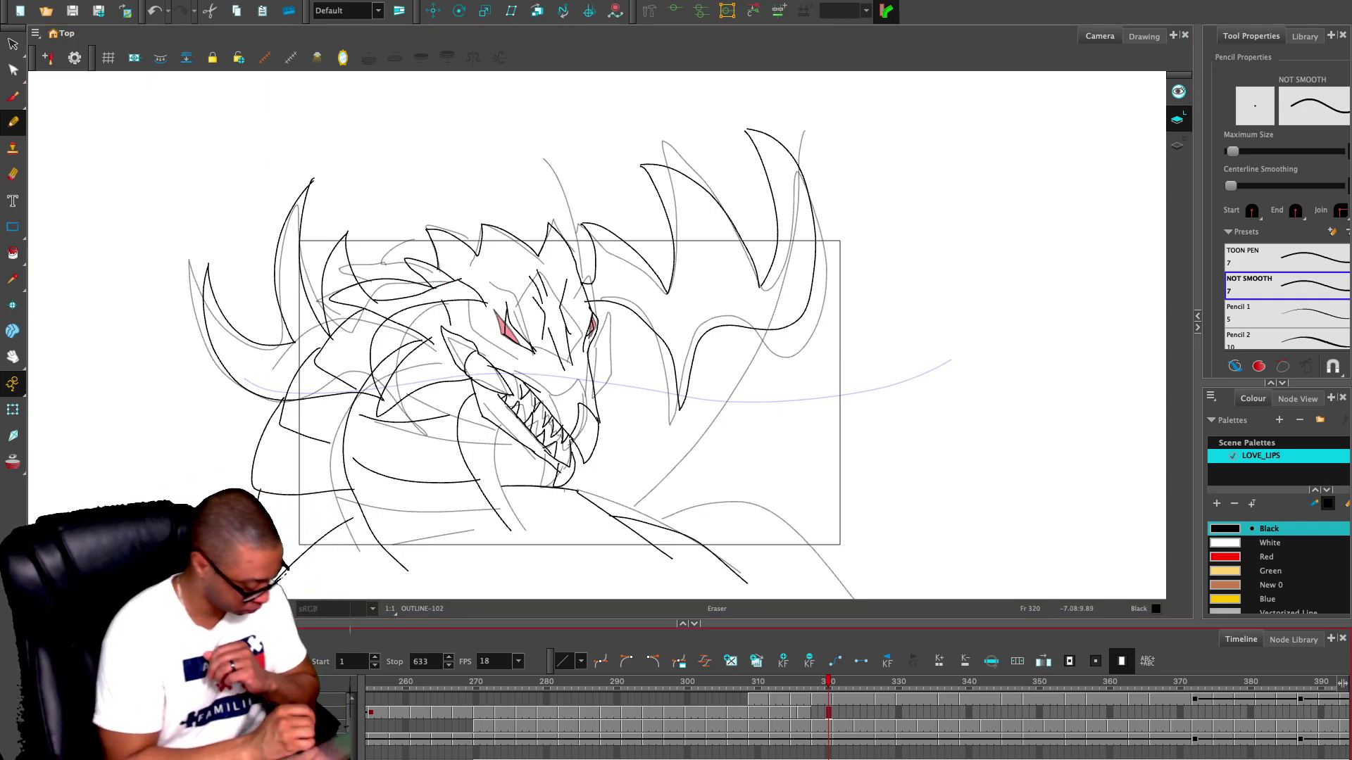
- Isolate the outline drawing, select the hand-drawn left antler strokes and delete them
{"action": "key", "text": "shift+d"}
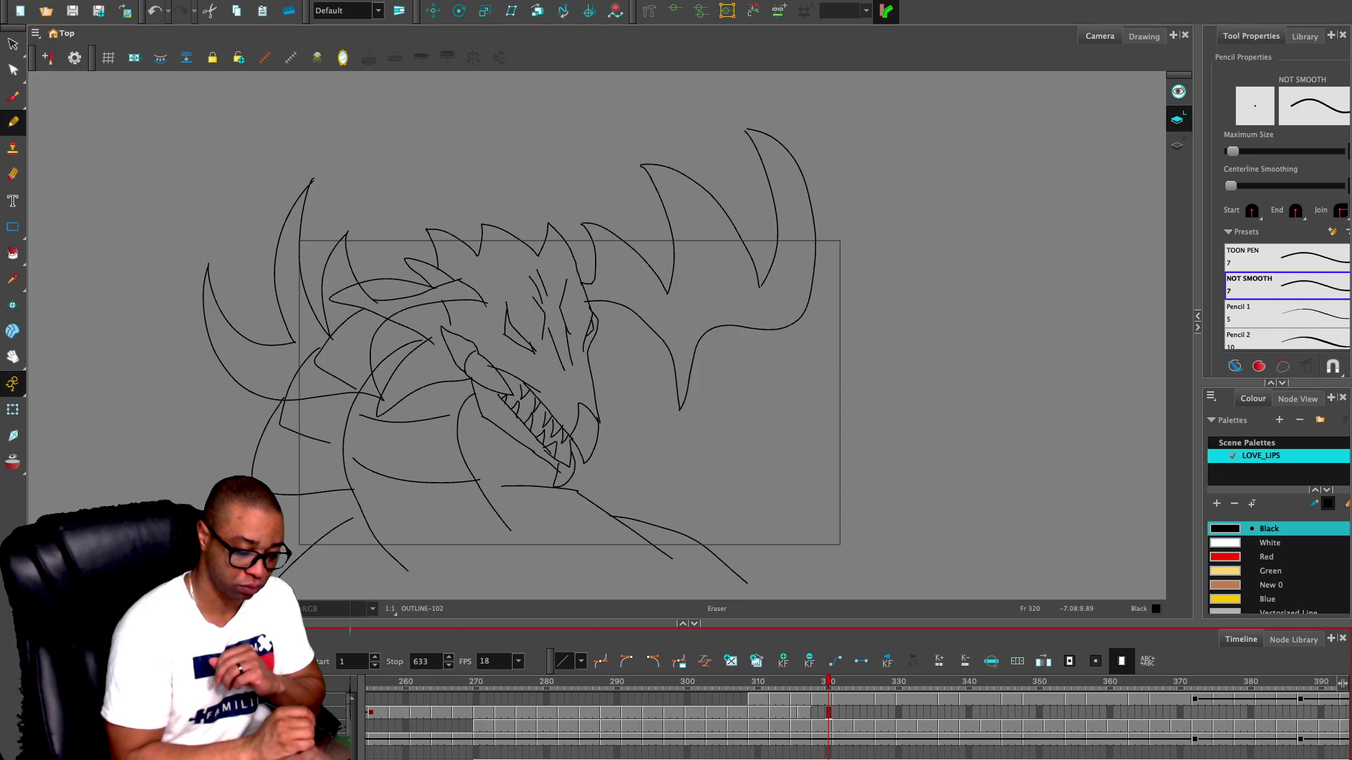
{"action": "key", "text": "alt+s"}
{"action": "left_click_drag", "start_coordinate": [367, 295], "coordinate": [414, 315]}
{"action": "mouse_move", "coordinate": [334, 266]}
{"action": "left_mouse_down"}
{"action": "mouse_move", "coordinate": [235, 320]}
{"action": "mouse_move", "coordinate": [338, 271]}
{"action": "left_mouse_up"}
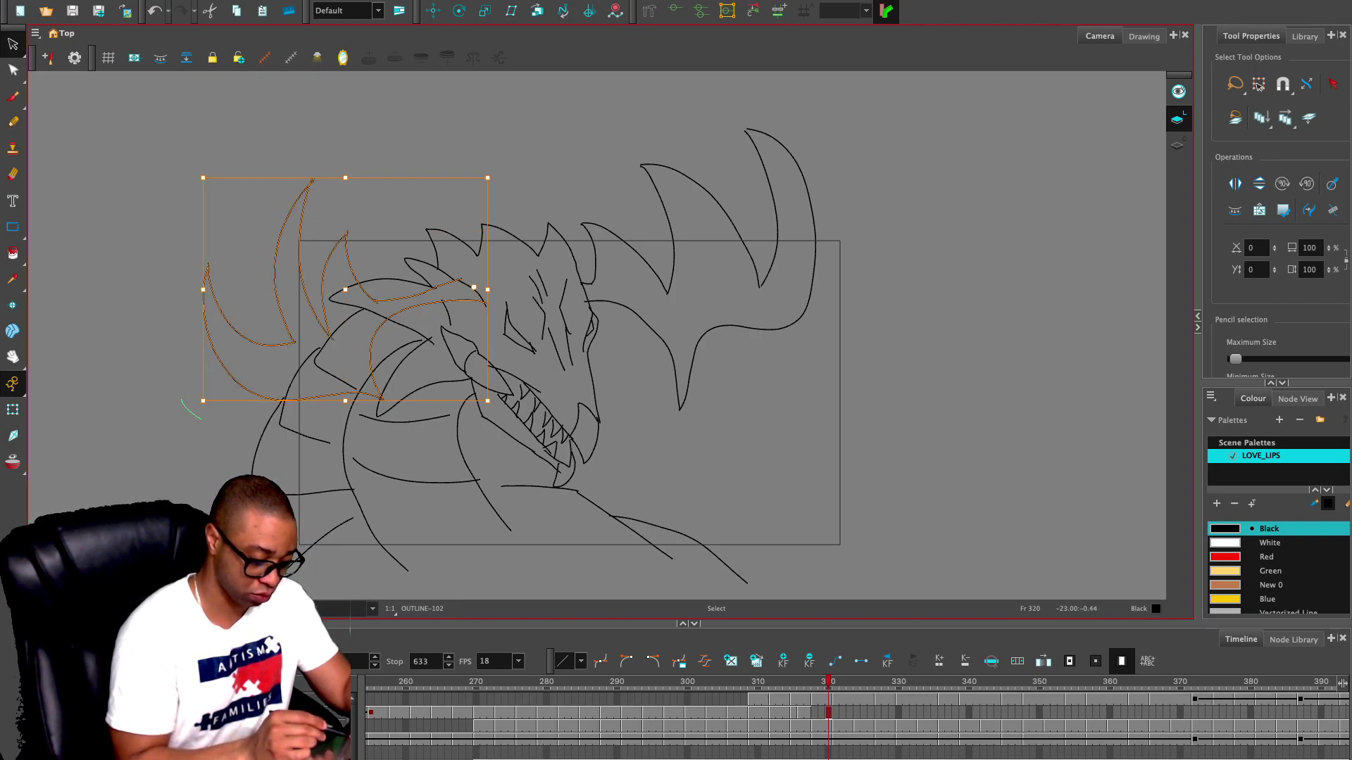
{"action": "left_click_drag", "start_coordinate": [181, 400], "coordinate": [200, 420]}
{"action": "key", "text": "ctrl+z"}
{"action": "key", "text": "ctrl+shift+z"}
{"action": "mouse_move", "coordinate": [302, 188]}
{"action": "left_mouse_down"}
{"action": "mouse_move", "coordinate": [181, 453]}
{"action": "mouse_move", "coordinate": [338, 380]}
{"action": "left_mouse_up"}
{"action": "key", "text": "Delete"}
{"action": "key", "text": "Delete"}
{"action": "mouse_move", "coordinate": [432, 303]}
{"action": "left_mouse_down"}
{"action": "mouse_move", "coordinate": [443, 281]}
{"action": "mouse_move", "coordinate": [493, 296]}
{"action": "left_mouse_up"}
{"action": "key", "text": "Delete"}
- Duplicate the right antler, flip the copy horizontally and place it on the left side of the head
{"action": "mouse_move", "coordinate": [831, 236]}
{"action": "left_mouse_down"}
{"action": "mouse_move", "coordinate": [591, 240]}
{"action": "mouse_move", "coordinate": [792, 299]}
{"action": "mouse_move", "coordinate": [831, 240]}
{"action": "left_mouse_up"}
{"action": "key", "text": "super+d"}
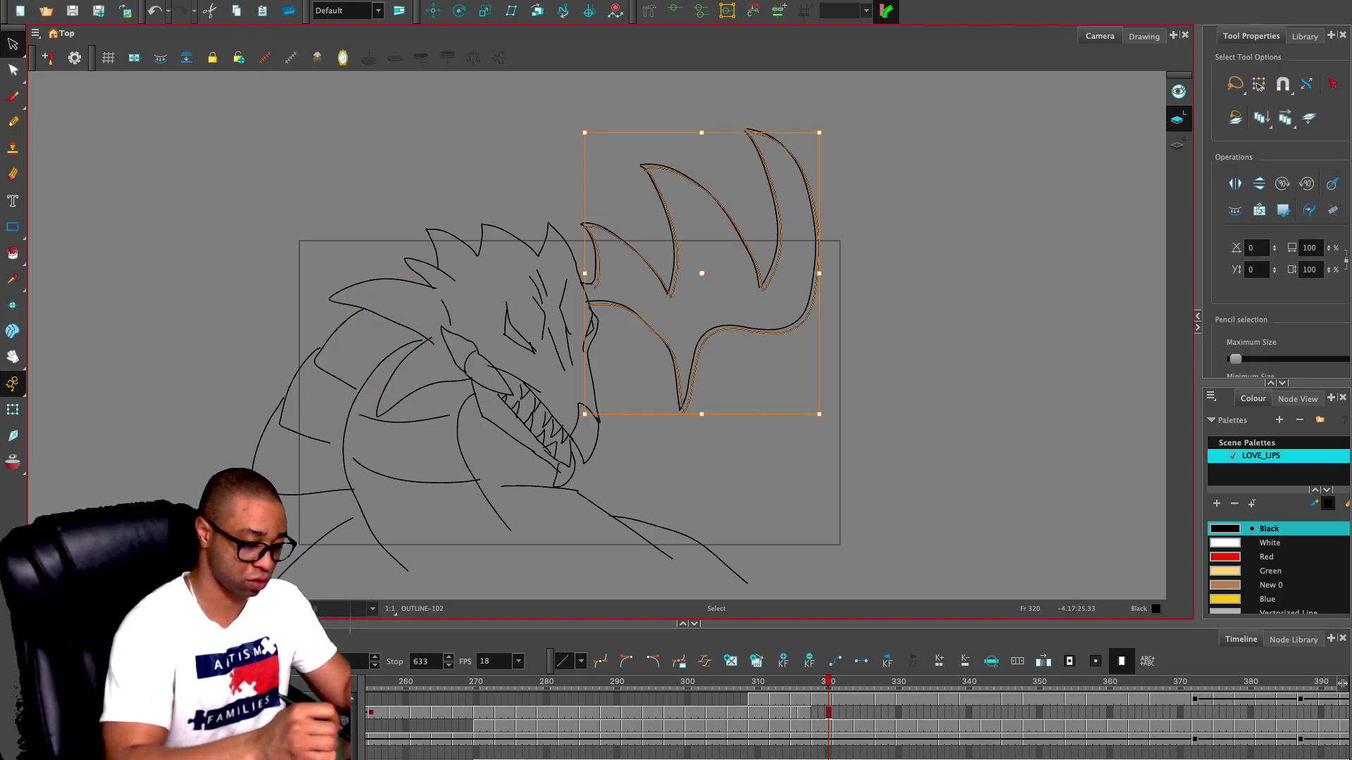
{"action": "key", "text": "4"}
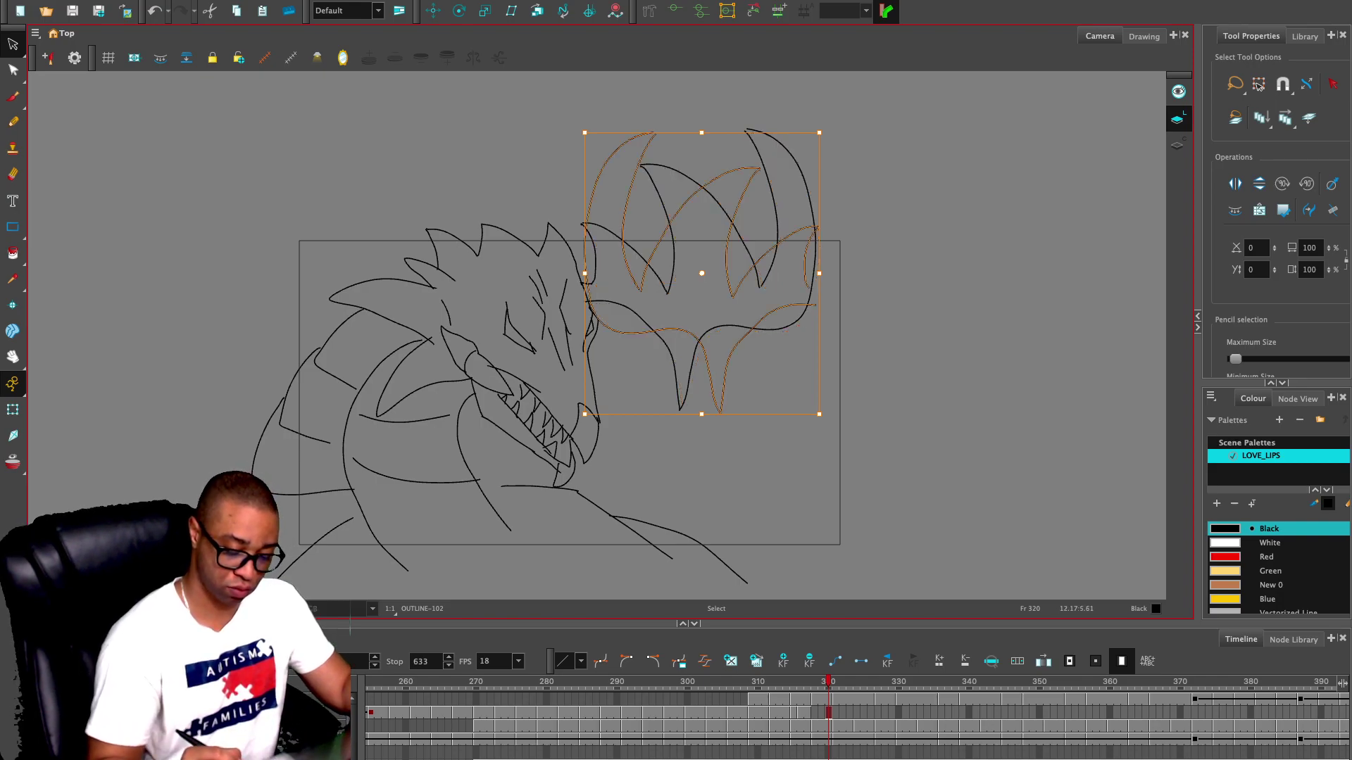
{"action": "left_click_drag", "start_coordinate": [732, 296], "coordinate": [538, 312]}
{"action": "left_click_drag", "start_coordinate": [357, 357], "coordinate": [353, 325]}
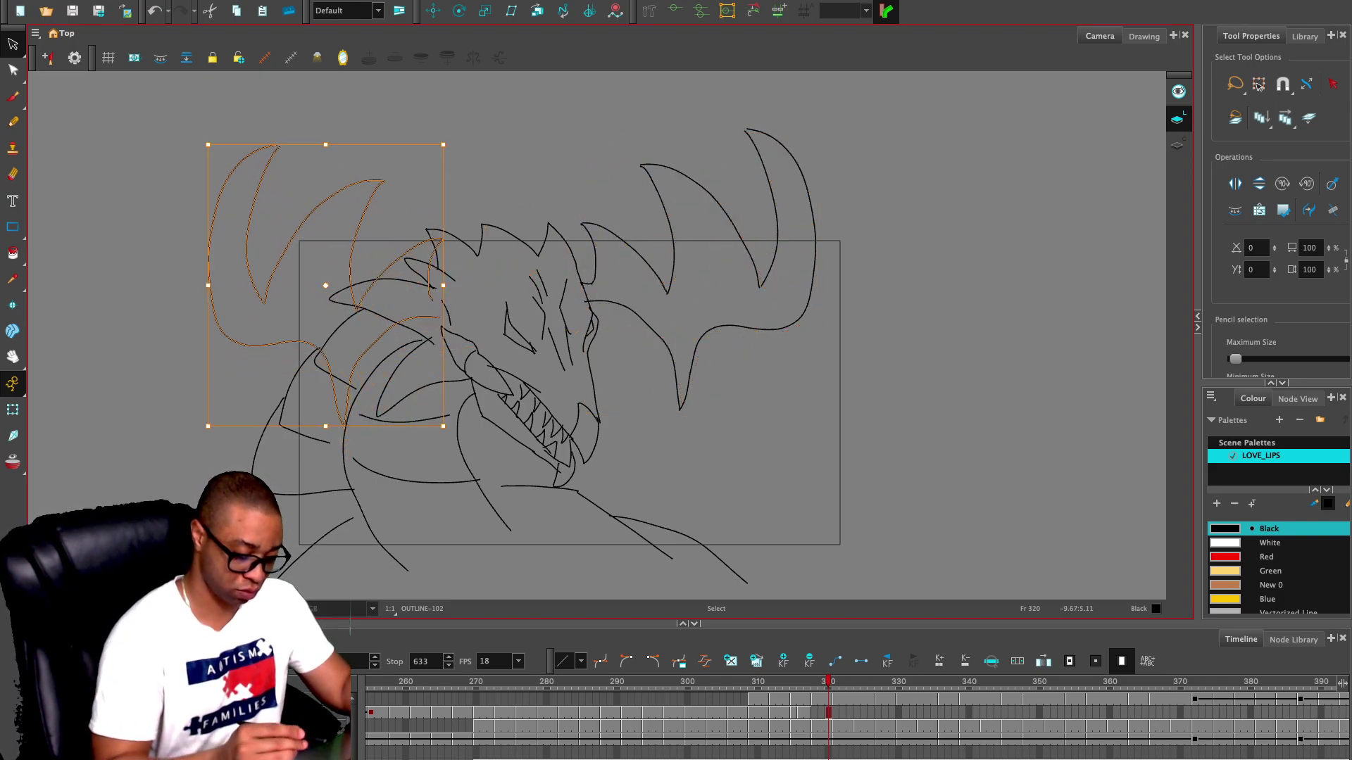
- Tilt the mirrored antler counter-clockwise and lower it slightly toward the side of the head
{"action": "left_click_drag", "start_coordinate": [459, 147], "coordinate": [417, 114]}
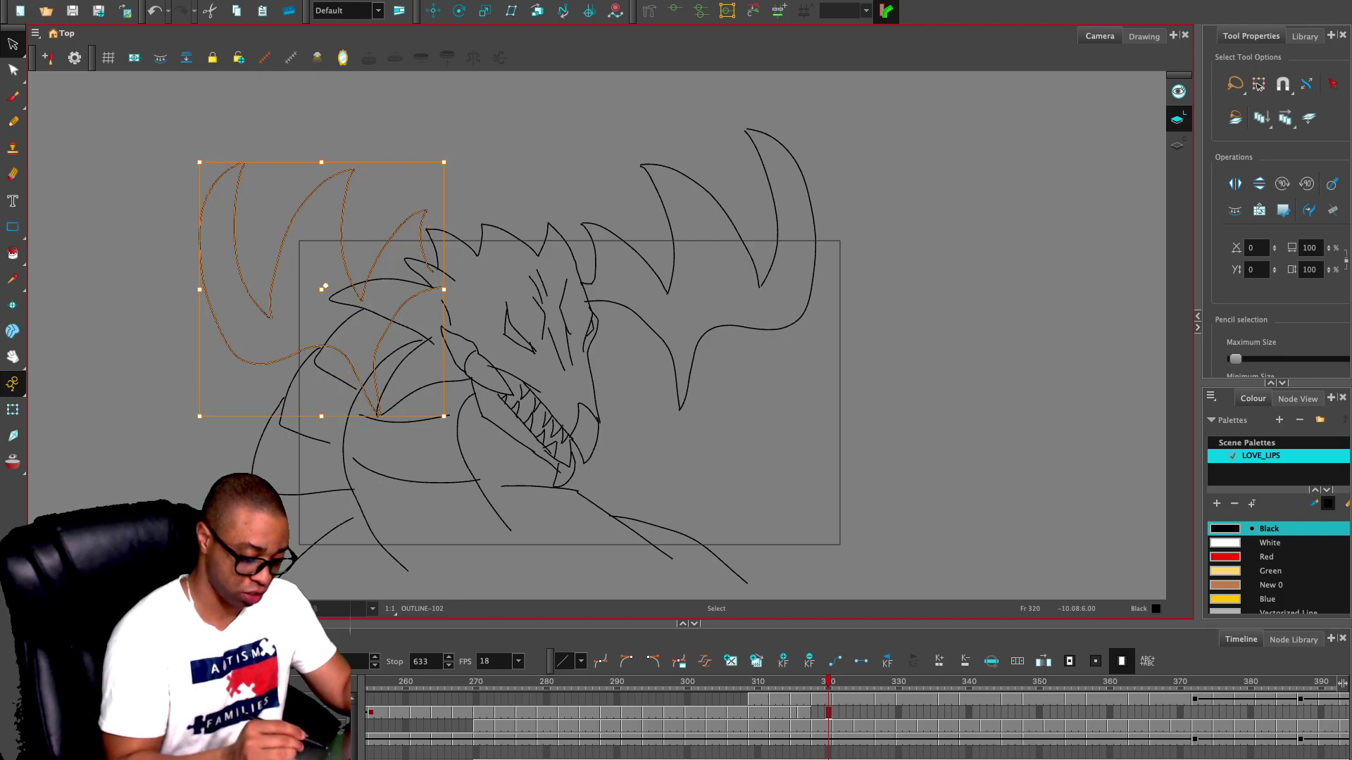
{"action": "left_click_drag", "start_coordinate": [407, 348], "coordinate": [410, 353]}
{"action": "key", "text": "super+z"}
{"action": "key", "text": "super+z"}
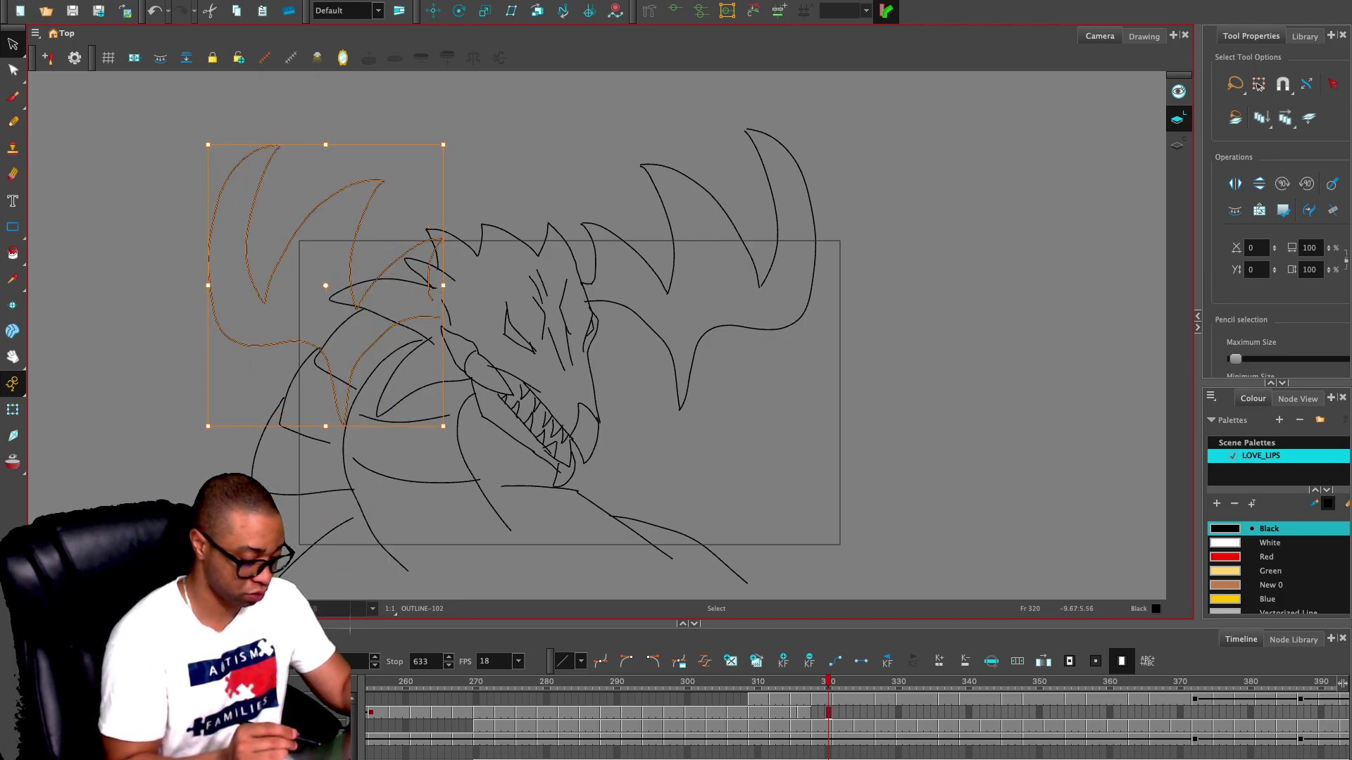
{"action": "key", "text": "super+shift+z"}
{"action": "key", "text": "ctrl+shift+z"}
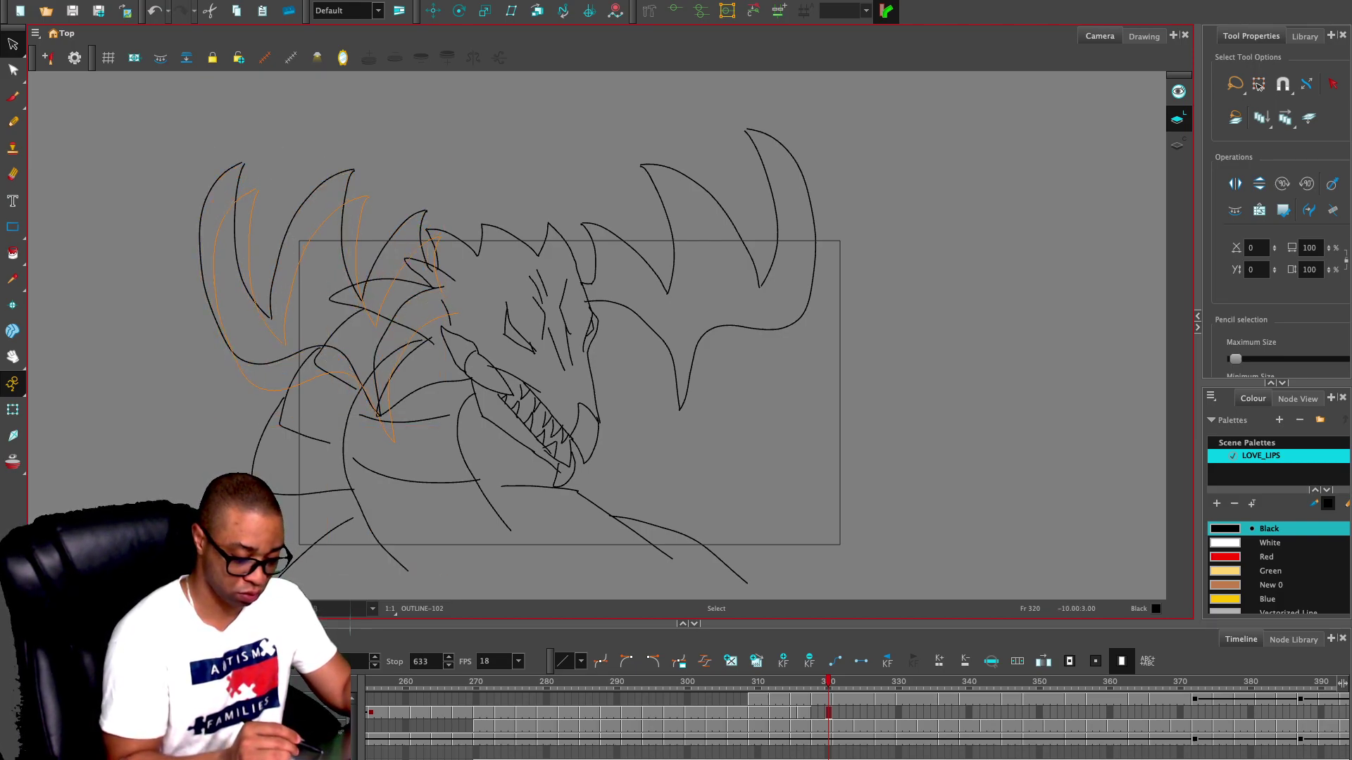
{"action": "left_click_drag", "start_coordinate": [389, 357], "coordinate": [392, 354]}
- Ink short lines joining the mirrored antler to the head and check the whole drawing against the rough
{"action": "key", "text": "alt+/"}
{"action": "mouse_move", "coordinate": [447, 314]}
{"action": "left_mouse_down"}
{"action": "mouse_move", "coordinate": [477, 308]}
{"action": "mouse_move", "coordinate": [476, 289]}
{"action": "mouse_move", "coordinate": [480, 314]}
{"action": "left_mouse_up"}
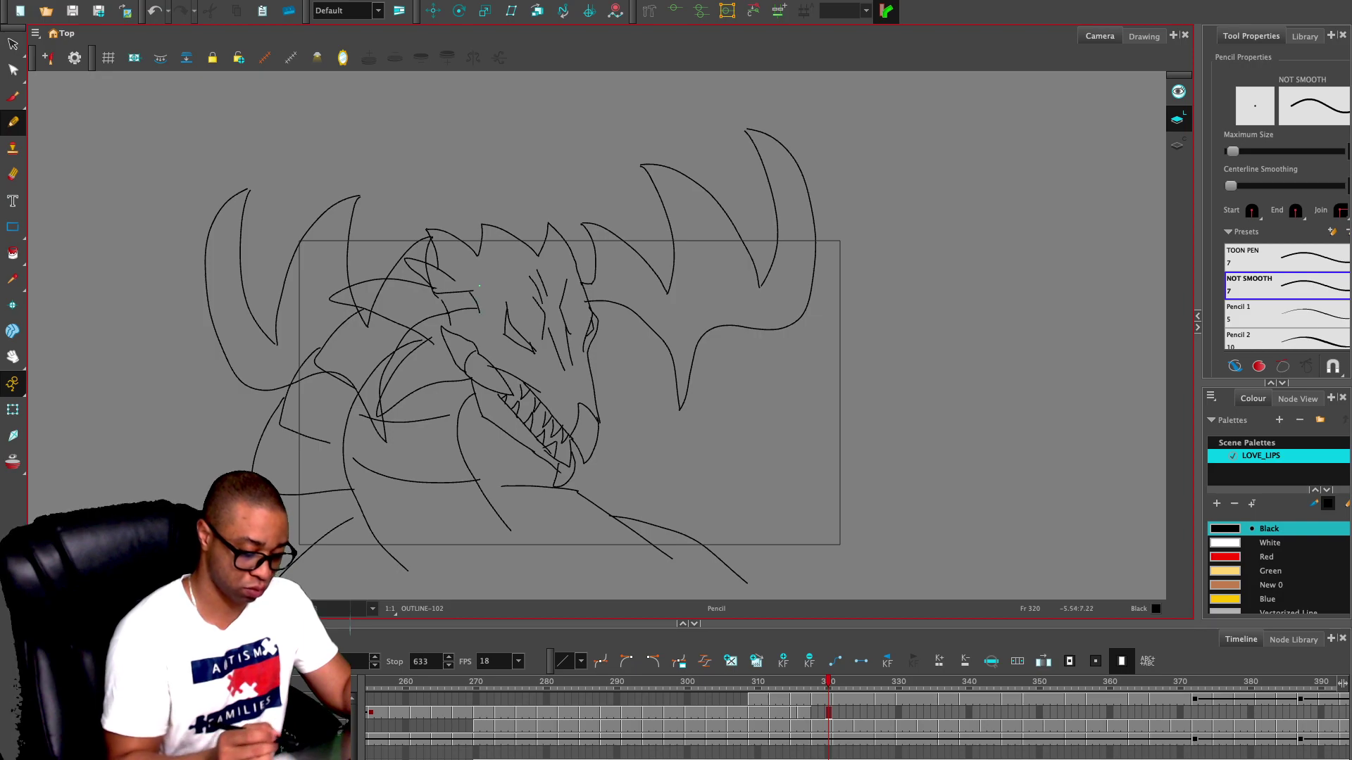
{"action": "key", "text": "ctrl"}
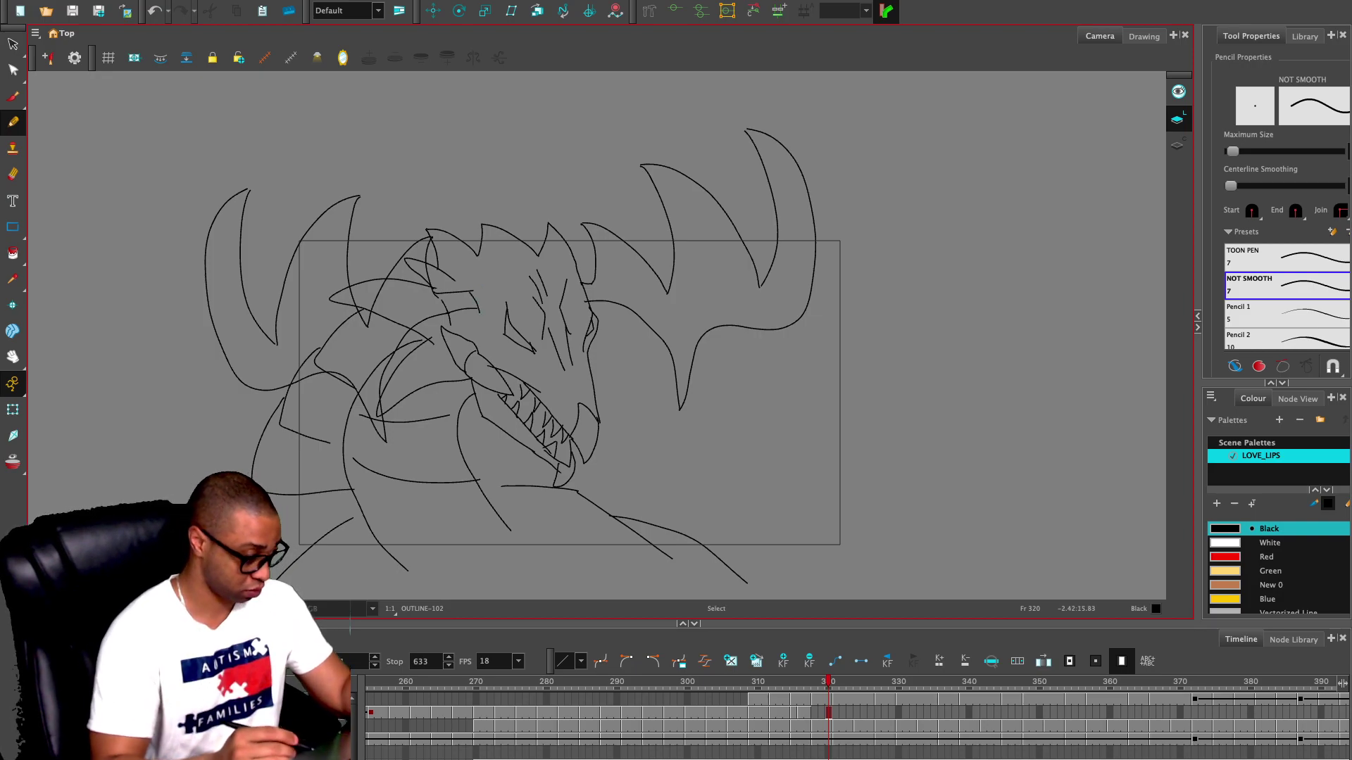
{"action": "key", "text": "2"}
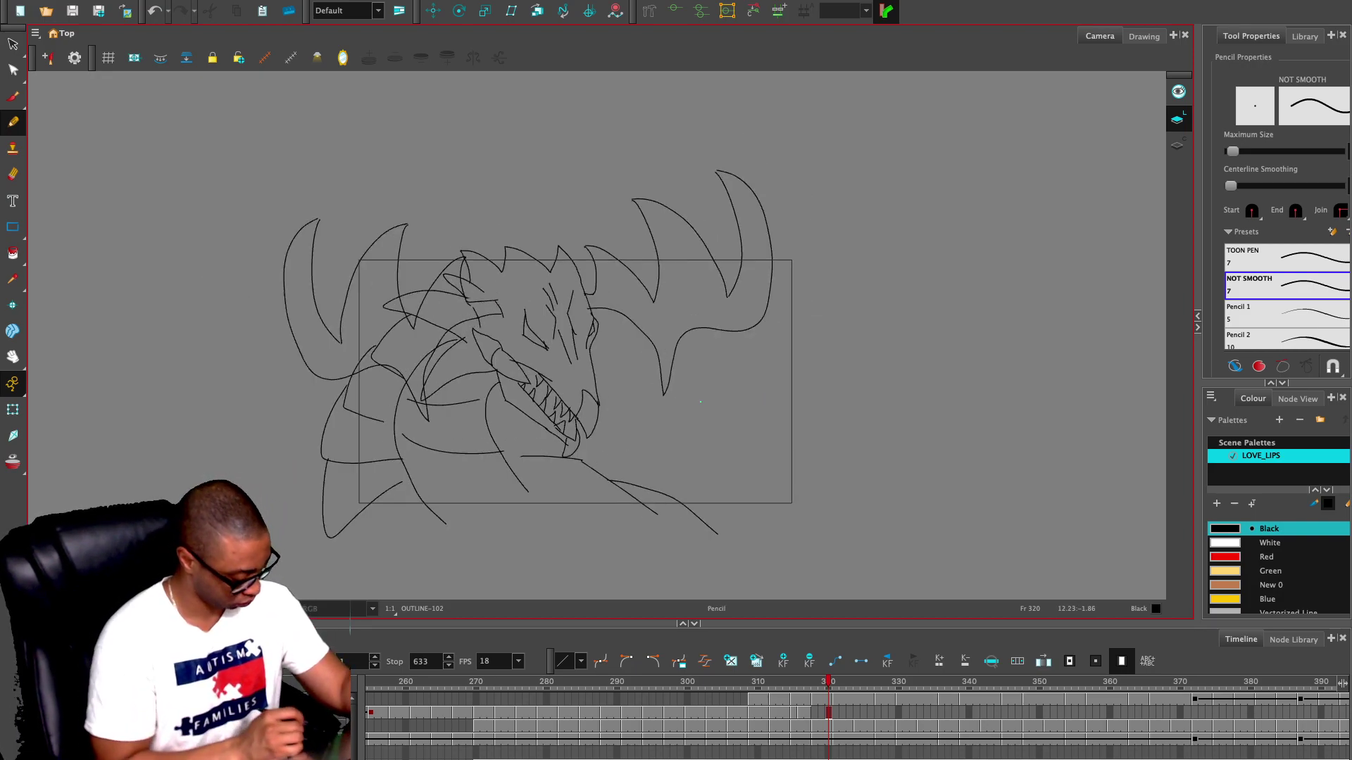
{"action": "key", "text": "period"}
{"action": "key", "text": "comma"}
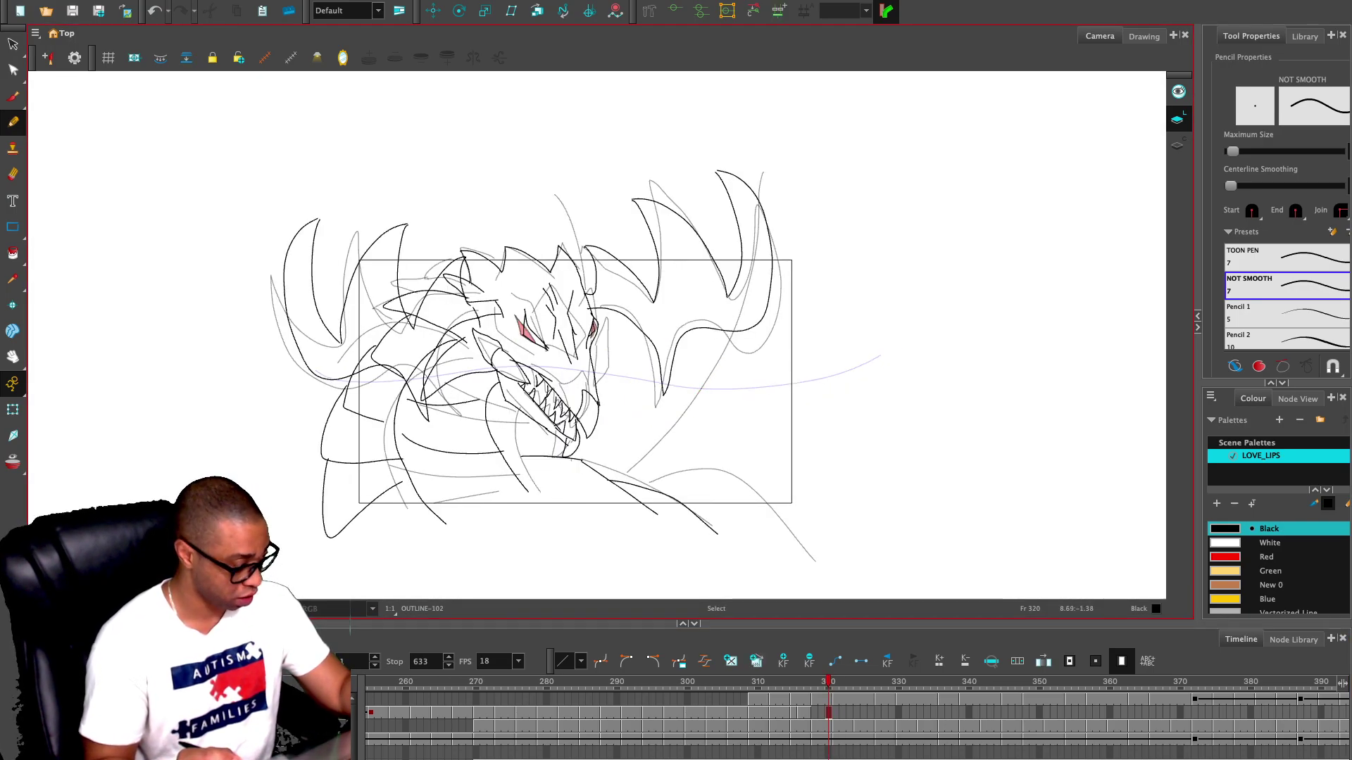
- Select all the inked outlines and extend the frame 320 drawing back to frame 318 on the timeline
{"action": "key", "text": "ctrl+a"}
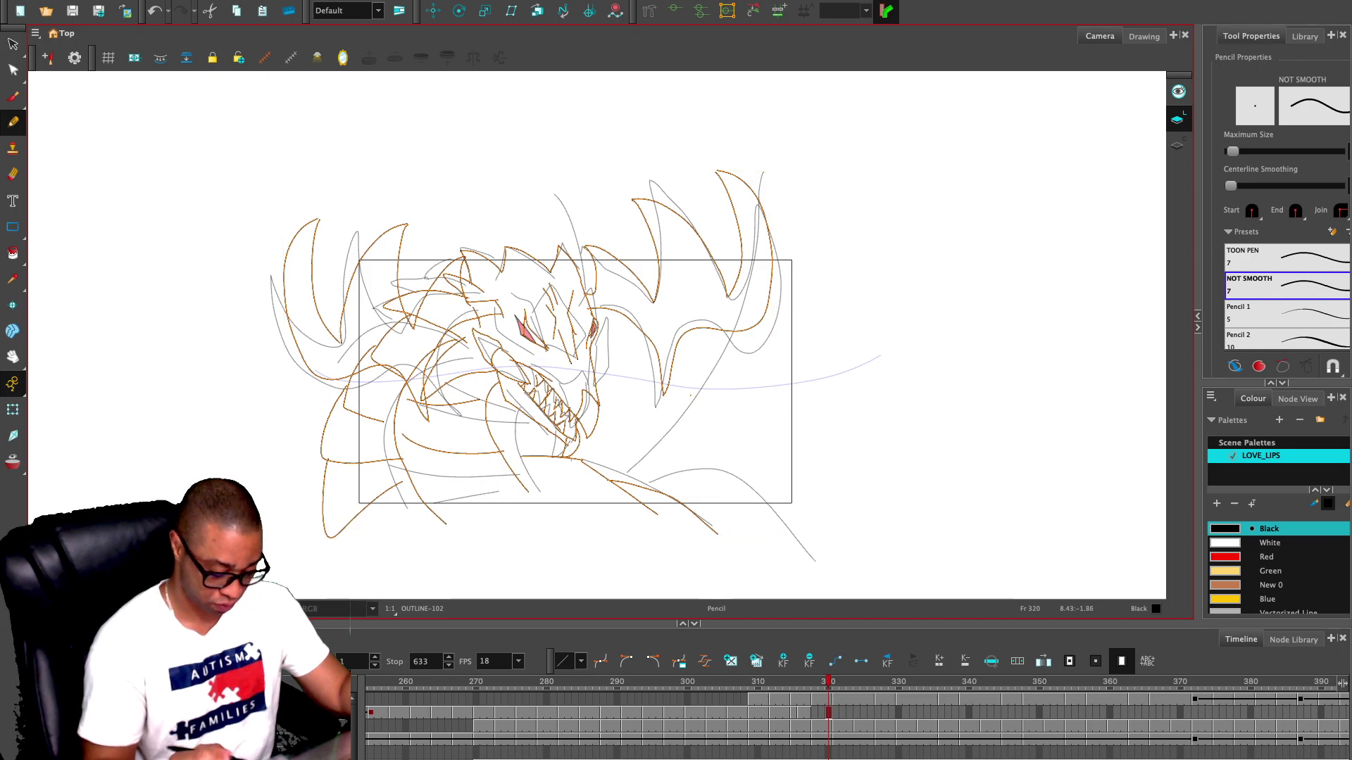
{"action": "key", "text": "alt+x"}
{"action": "left_click_drag", "start_coordinate": [827, 713], "coordinate": [815, 713]}
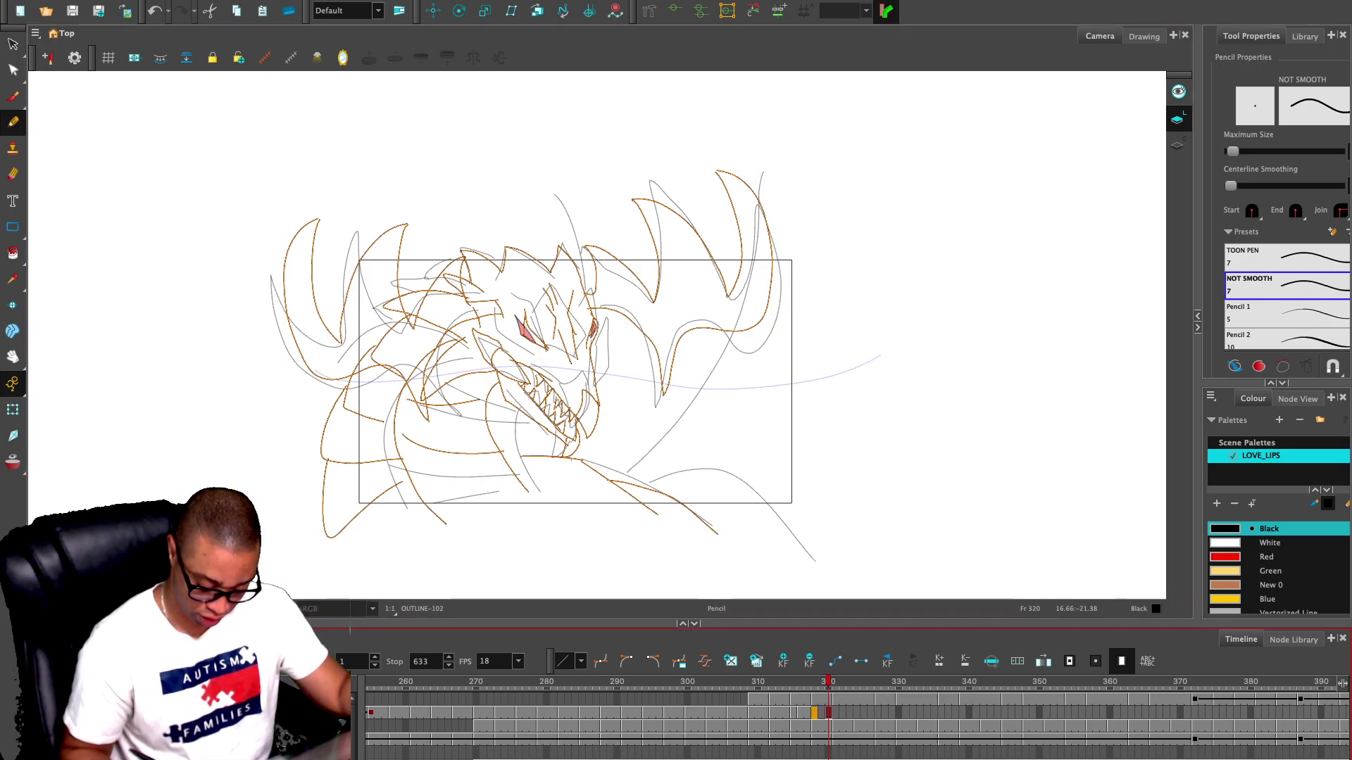
- Copy all the inked outlines and paste them into the OUTLINE layer at frame 323
{"action": "key", "text": "ctrl+a"}
{"action": "key", "text": "ctrl+c"}
{"action": "key", "text": "."}
{"action": "key", "text": "."}
{"action": "key", "text": "."}
{"action": "key", "text": "."}
{"action": "key", "text": "."}
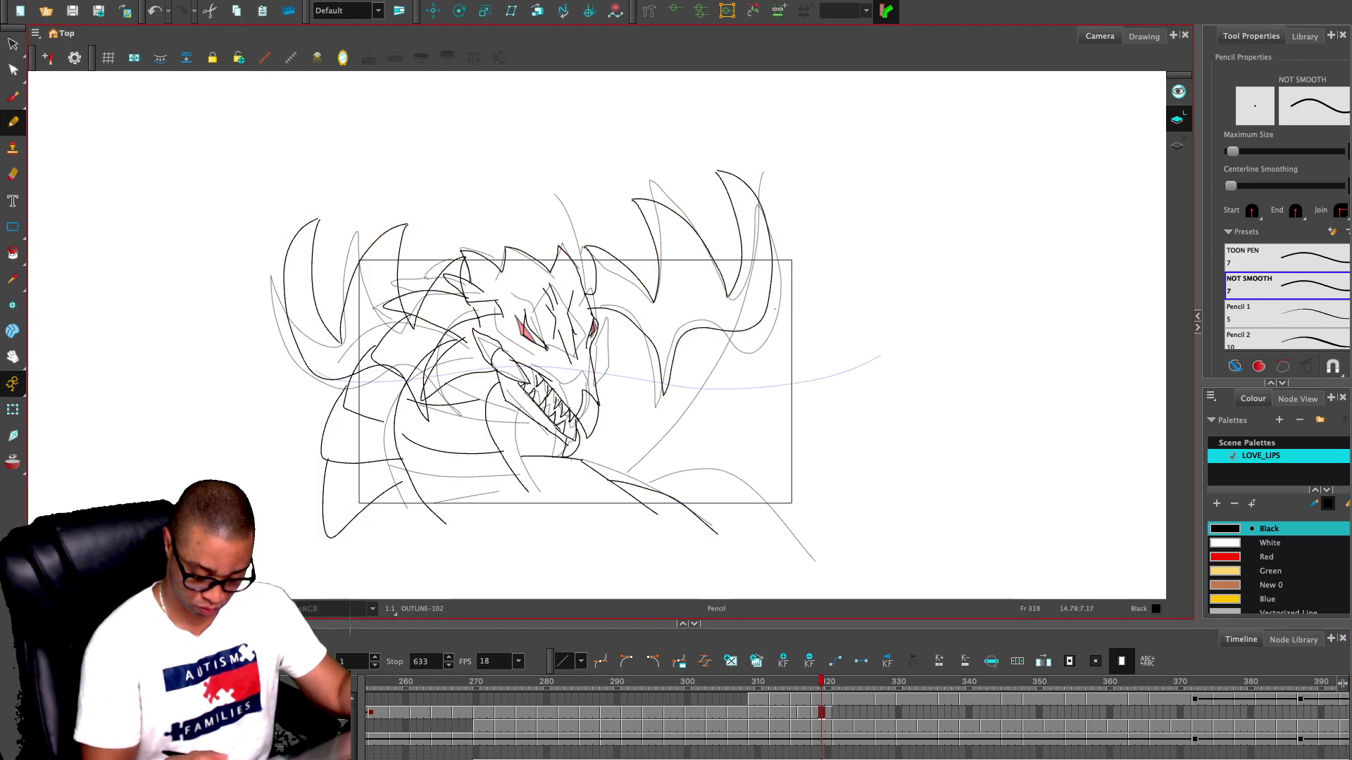
{"action": "key", "text": "ctrl+v"}
{"action": "key", "text": "alt+s"}
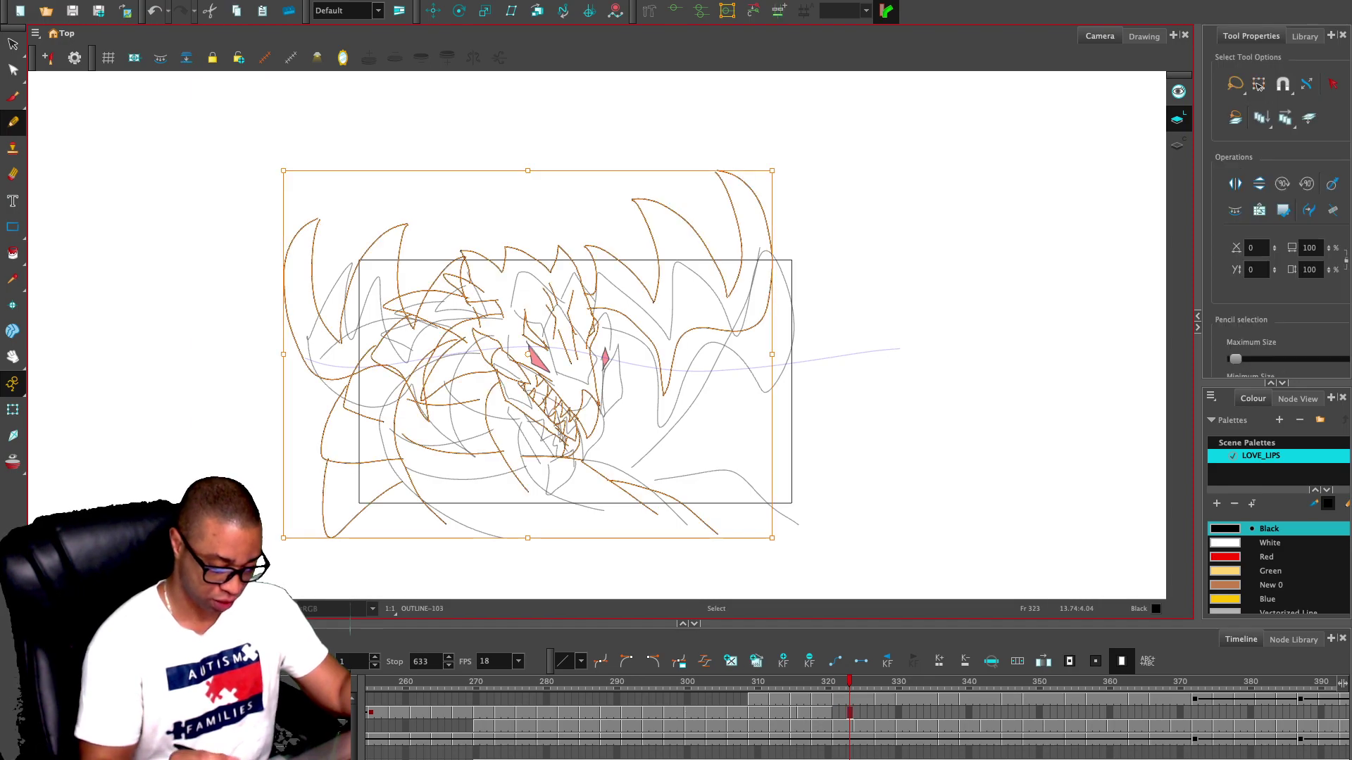
- Try to shift the whole pasted drawing down to match the rough on frame 323
{"action": "left_click_drag", "start_coordinate": [563, 394], "coordinate": [570, 413]}
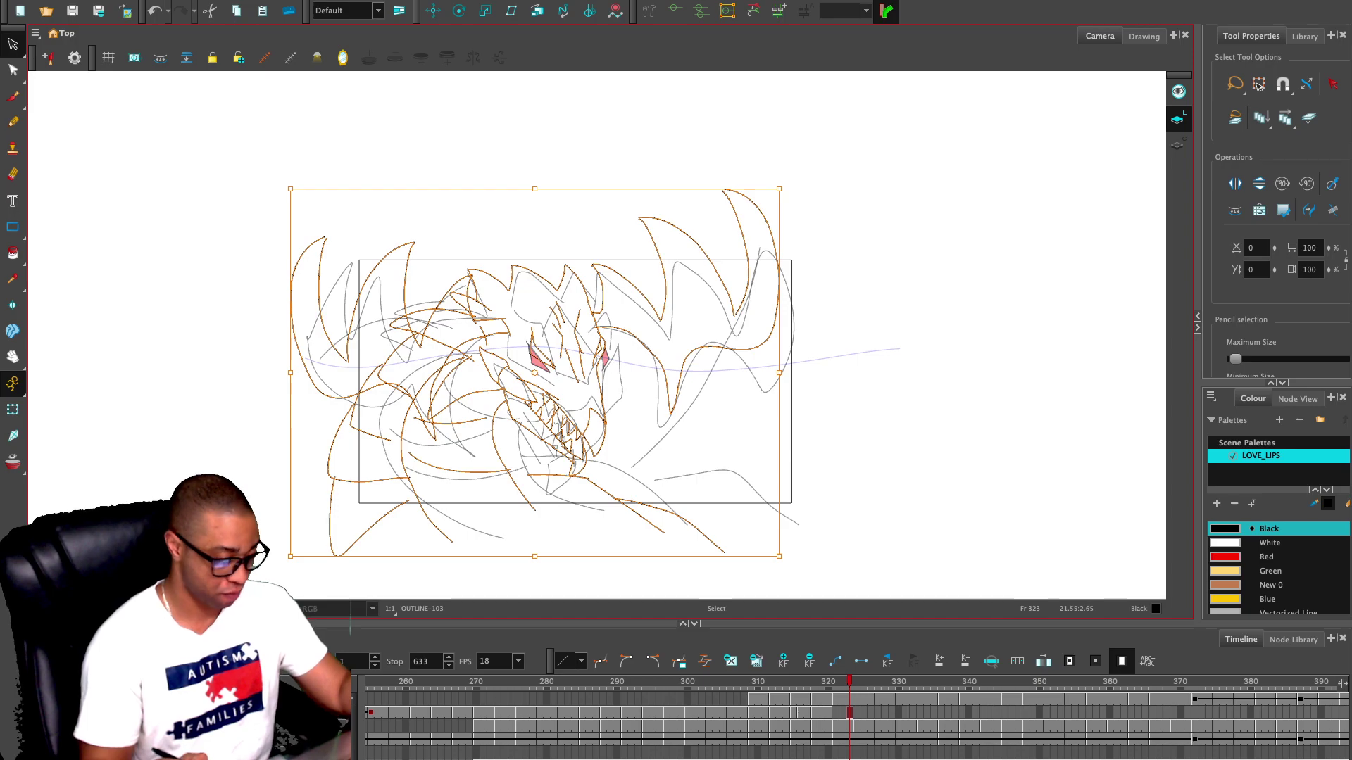
{"action": "key", "text": "ctrl+z"}
{"action": "key", "text": "Escape"}
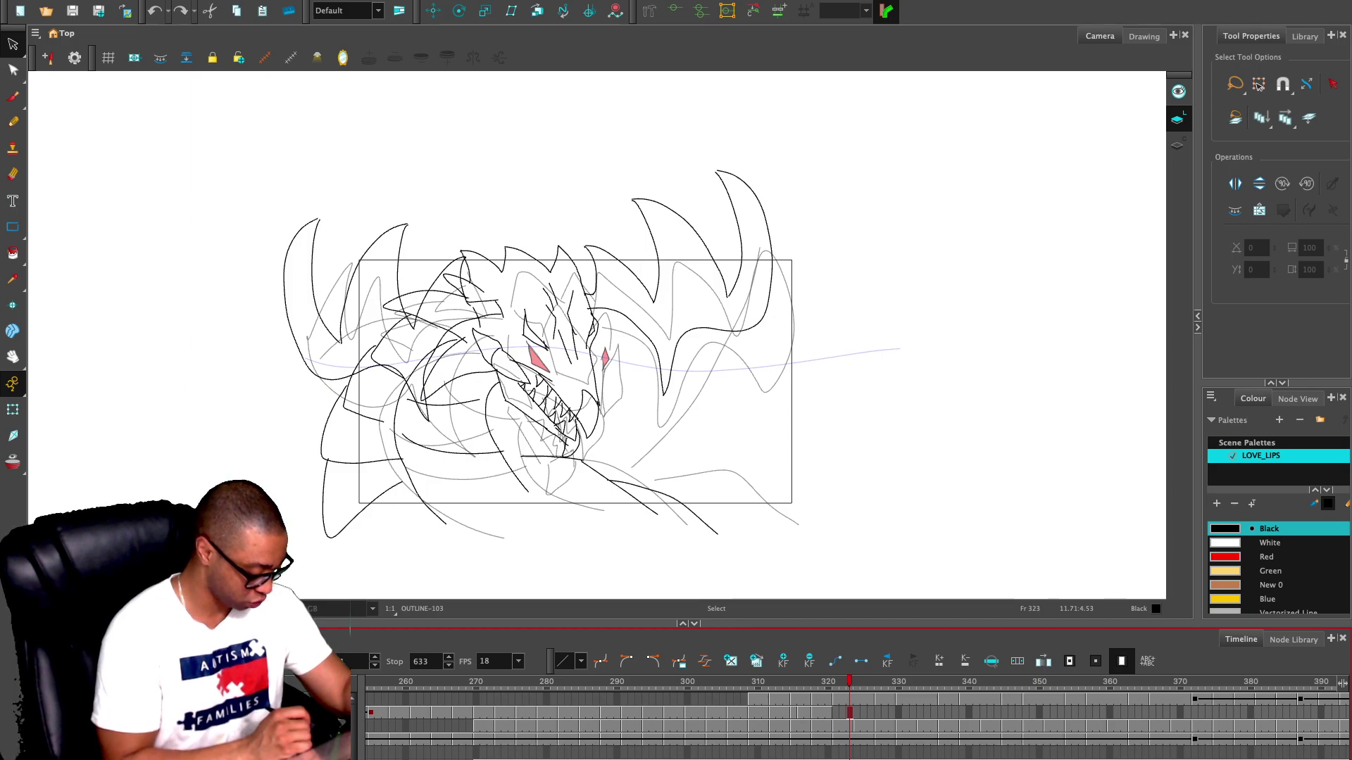
- Isolate the frame 323 outlines, select only the head and antlers with their connecting lines, and nudge them slightly down and left
{"action": "key", "text": "shift+d"}
{"action": "mouse_move", "coordinate": [619, 165]}
{"action": "left_mouse_down"}
{"action": "mouse_move", "coordinate": [202, 349]}
{"action": "mouse_move", "coordinate": [376, 320]}
{"action": "mouse_move", "coordinate": [463, 258]}
{"action": "mouse_move", "coordinate": [426, 334]}
{"action": "mouse_move", "coordinate": [488, 305]}
{"action": "mouse_move", "coordinate": [563, 449]}
{"action": "mouse_move", "coordinate": [795, 232]}
{"action": "mouse_move", "coordinate": [760, 176]}
{"action": "left_mouse_up"}
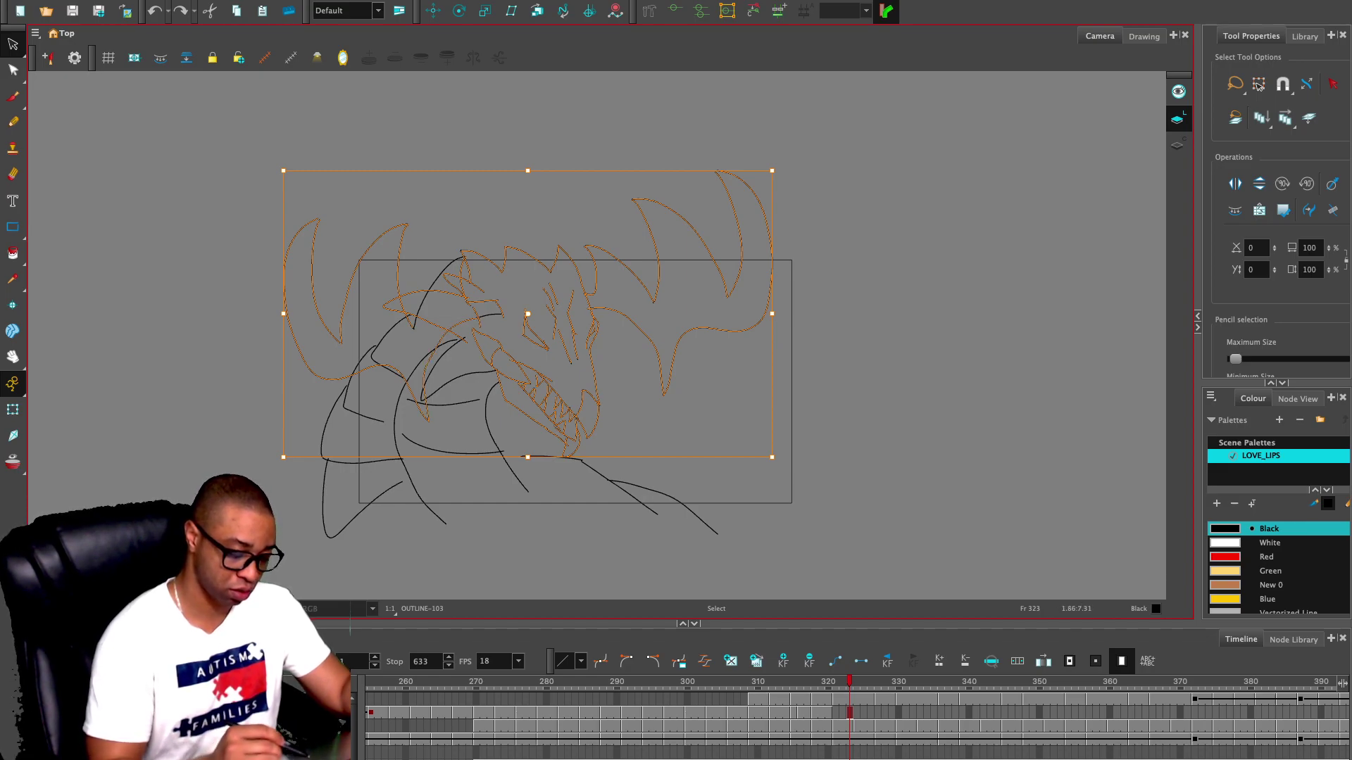
{"action": "left_click_drag", "start_coordinate": [567, 312], "coordinate": [568, 326]}
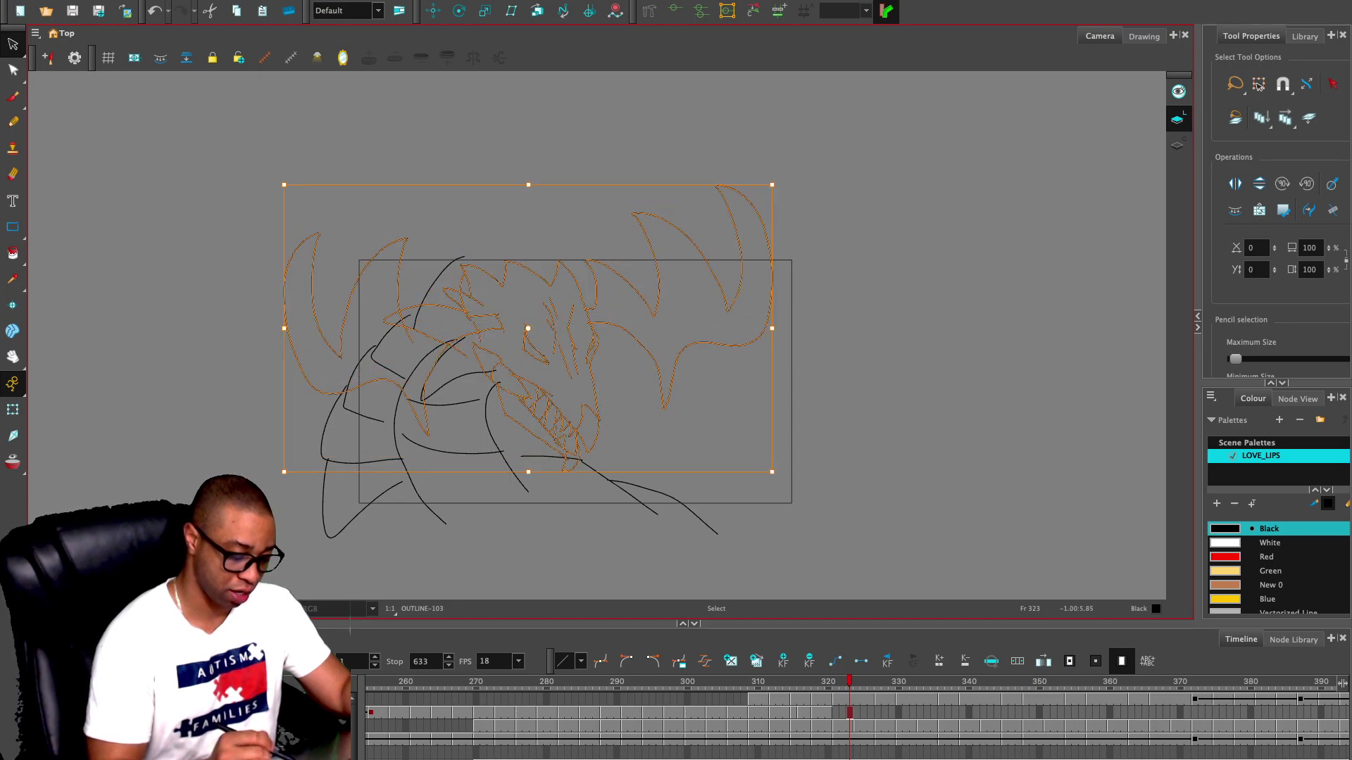
{"action": "key", "text": "ctrl+z"}
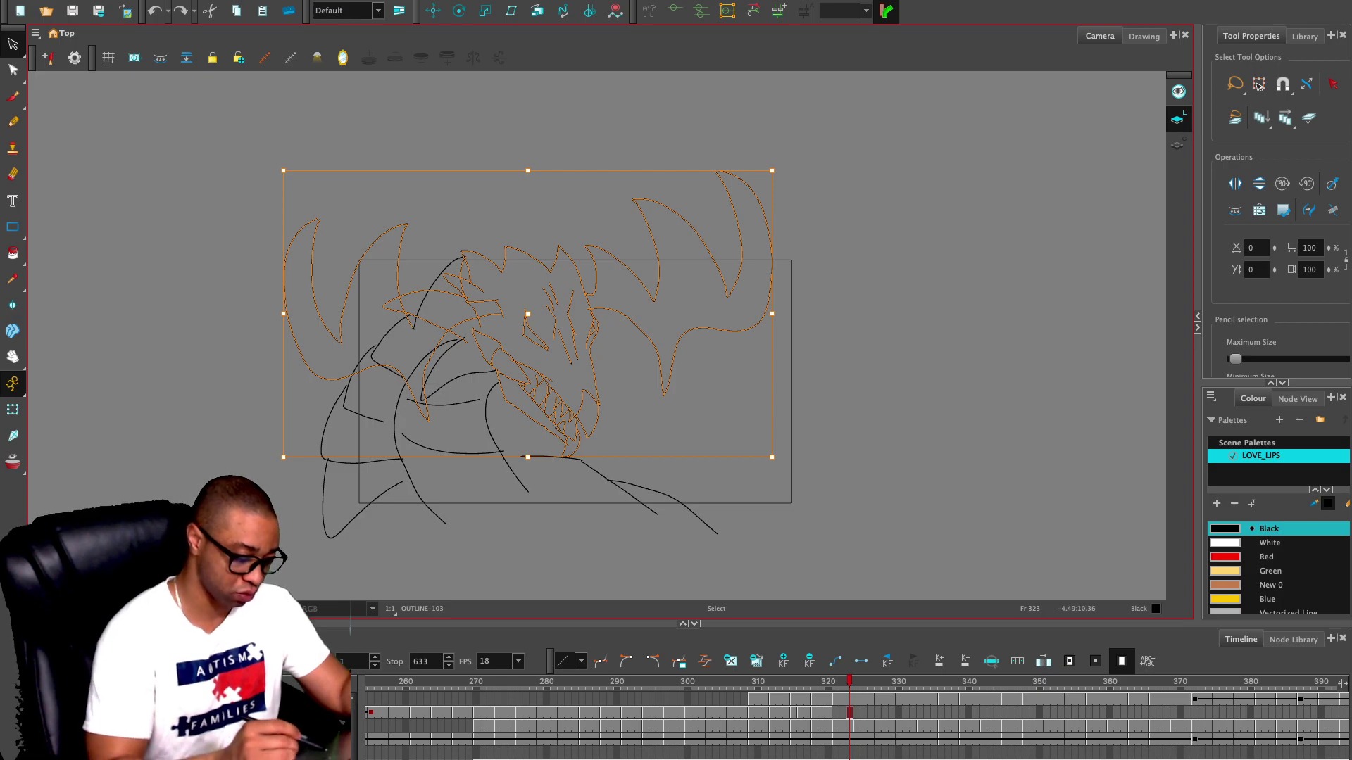
{"action": "left_click", "coordinate": [461, 257], "text": "shift"}
{"action": "mouse_move", "coordinate": [599, 314]}
{"action": "left_mouse_down"}
{"action": "mouse_move", "coordinate": [594, 326]}
{"action": "mouse_move", "coordinate": [535, 333]}
{"action": "left_mouse_up"}
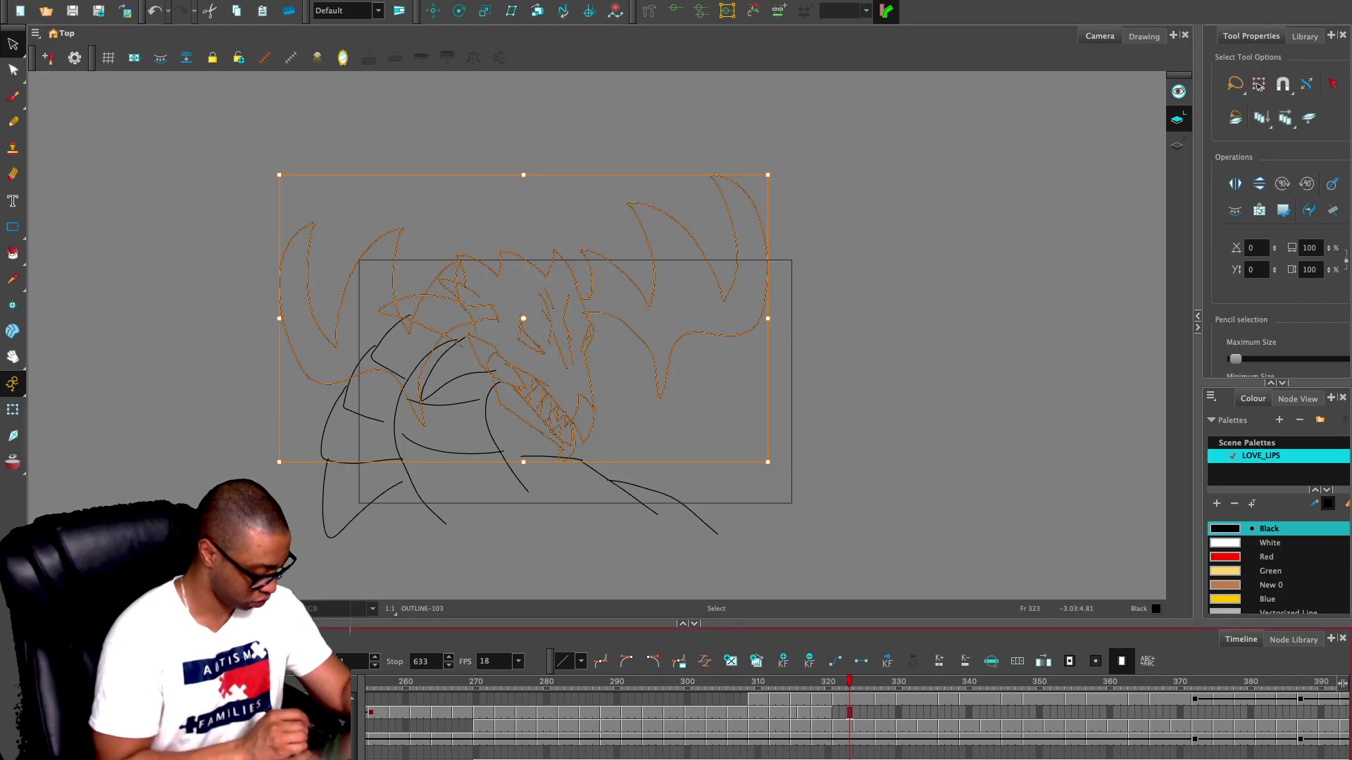
- Show the rough again and paste the head and antlers as a new drawing on frame 321
{"action": "key", "text": "shift+a"}
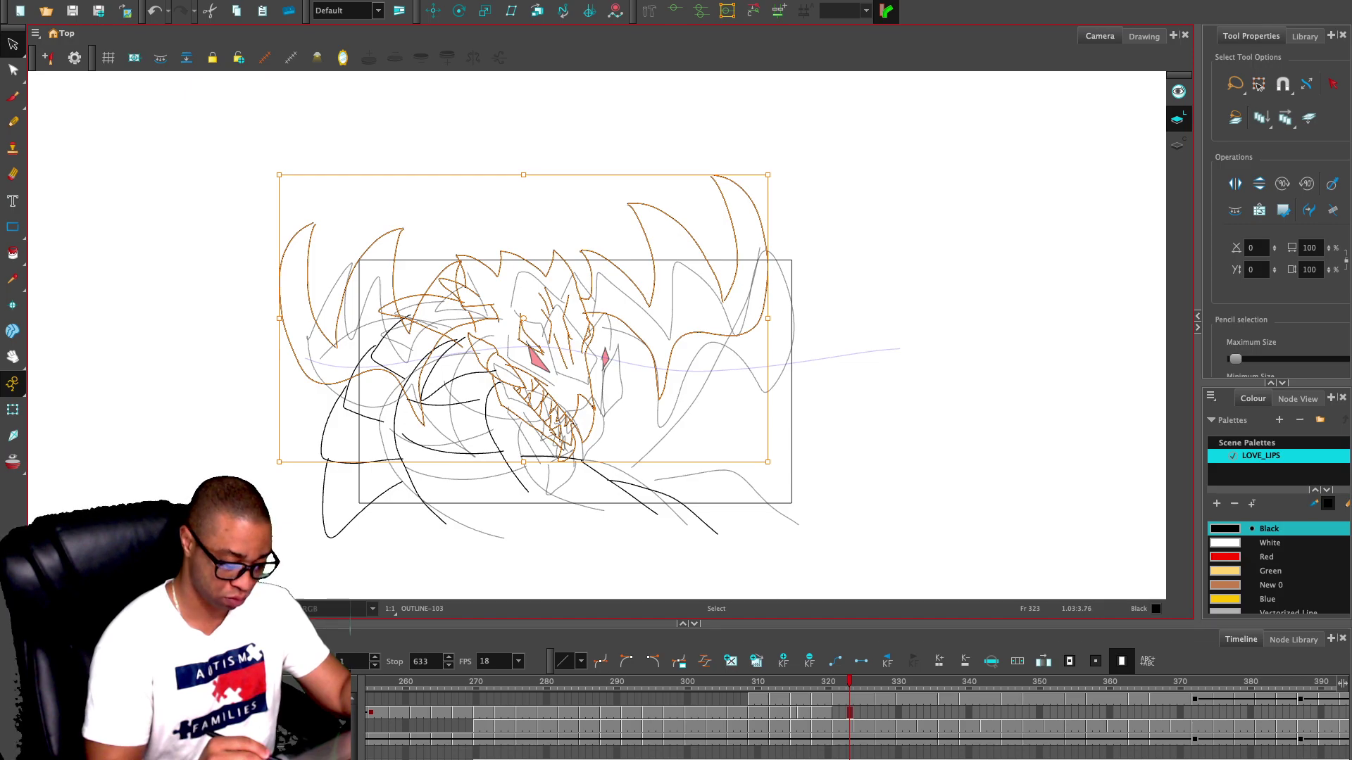
{"action": "key", "text": "comma"}
{"action": "key", "text": "comma"}
{"action": "key", "text": "comma"}
{"action": "key", "text": "period"}
{"action": "key", "text": "ctrl+v"}
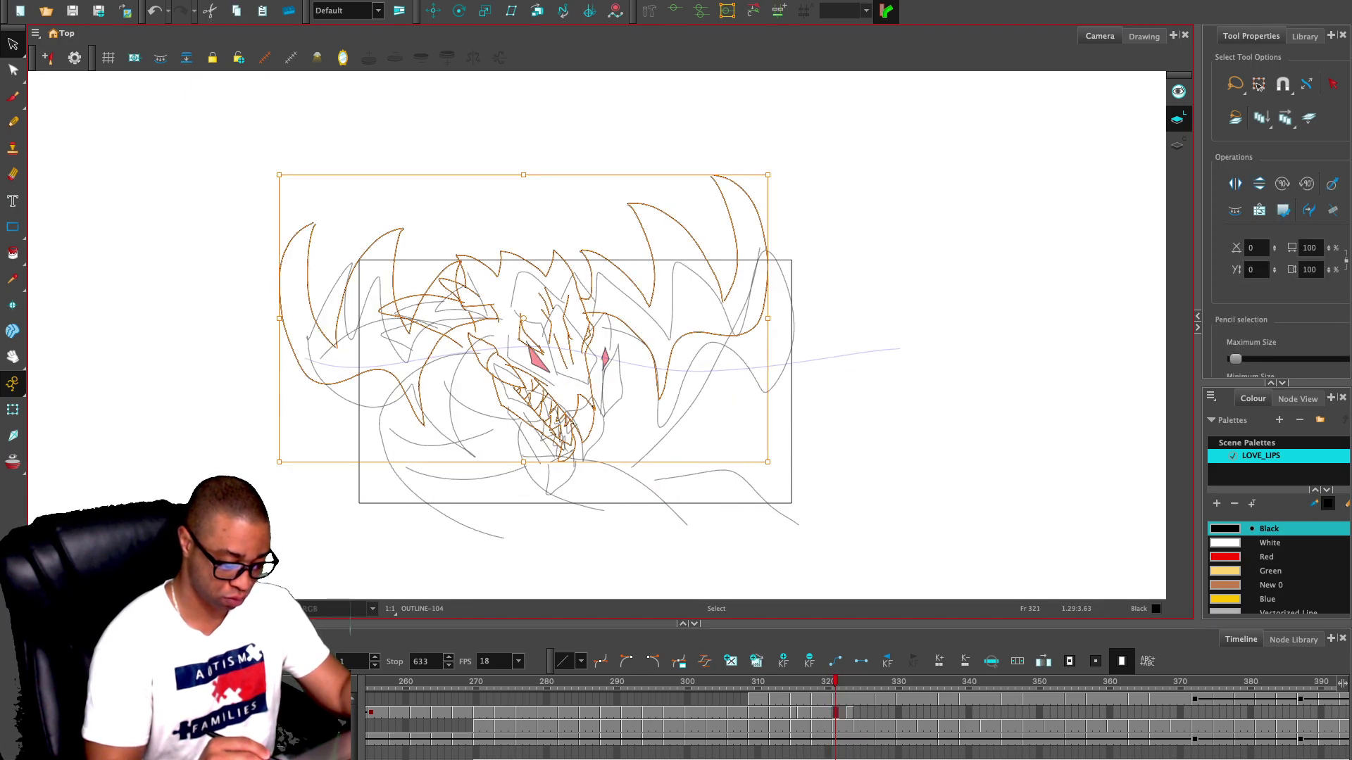
- Move the pasted head and antlers on frame 321 down and right, and shift the lower jaw slightly down to open the mouth
{"action": "left_click_drag", "start_coordinate": [597, 335], "coordinate": [610, 352]}
{"action": "key", "text": "Escape"}
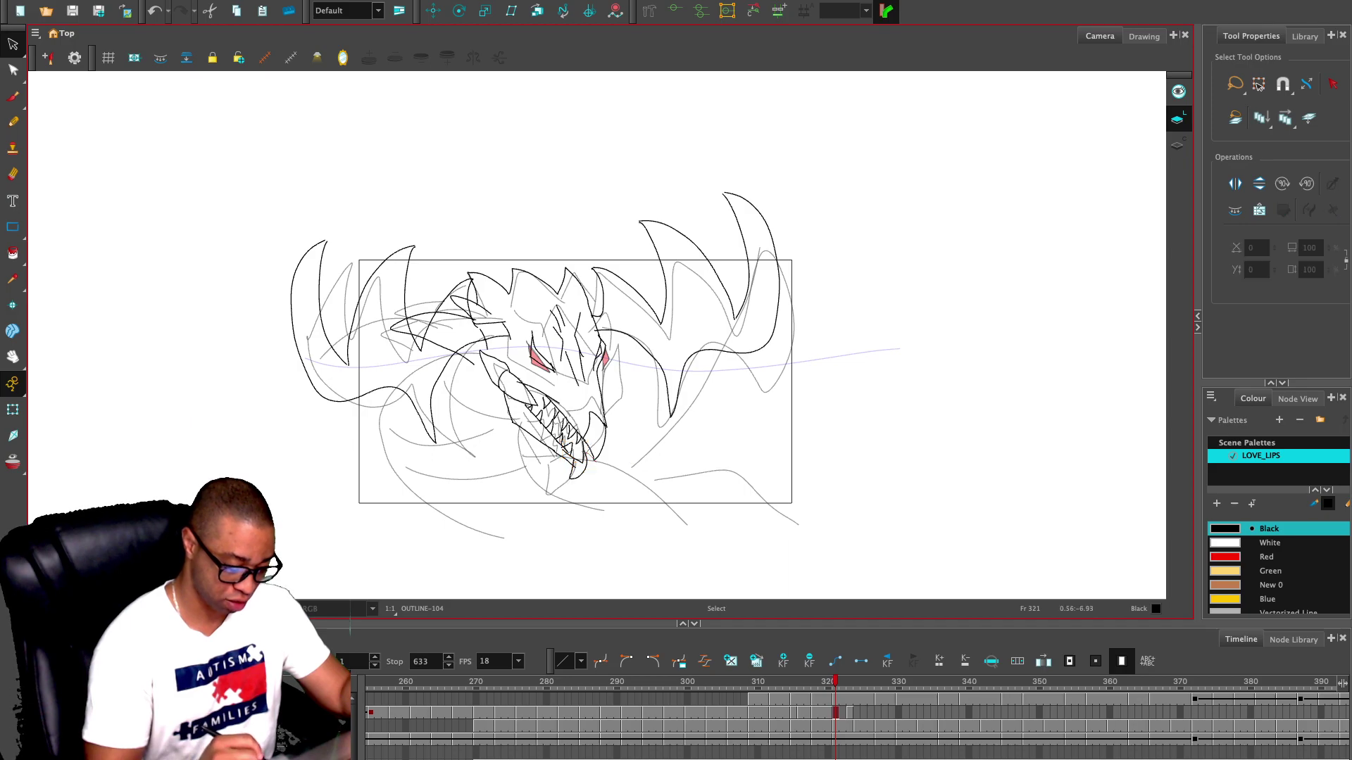
{"action": "mouse_move", "coordinate": [506, 405]}
{"action": "left_mouse_down"}
{"action": "mouse_move", "coordinate": [529, 454]}
{"action": "mouse_move", "coordinate": [595, 485]}
{"action": "left_mouse_up"}
{"action": "left_click_drag", "start_coordinate": [555, 435], "coordinate": [514, 392]}
{"action": "left_click_drag", "start_coordinate": [629, 471], "coordinate": [624, 478]}
{"action": "mouse_move", "coordinate": [602, 431]}
{"action": "left_mouse_down"}
{"action": "mouse_move", "coordinate": [564, 478]}
{"action": "mouse_move", "coordinate": [560, 466]}
{"action": "left_mouse_up"}
{"action": "key", "text": "super+z"}
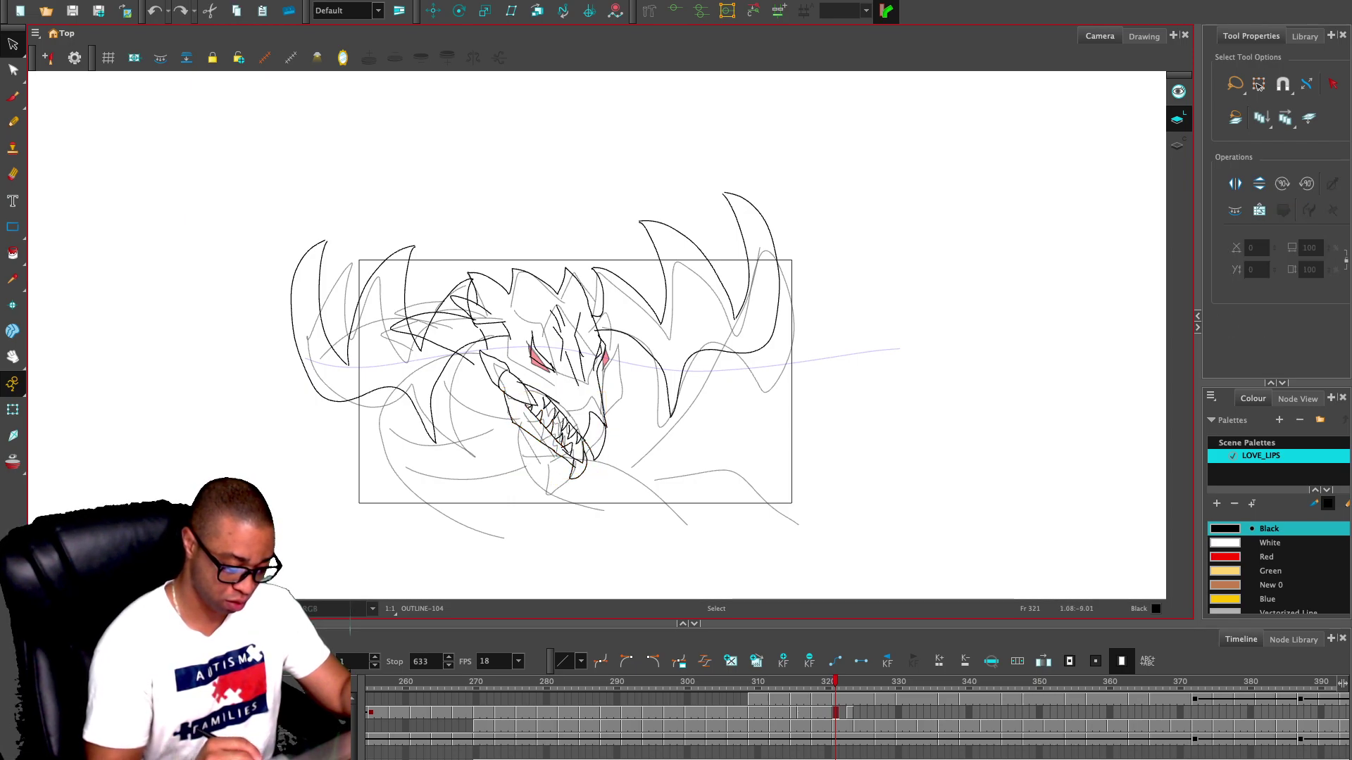
{"action": "mouse_move", "coordinate": [514, 412]}
{"action": "left_mouse_down"}
{"action": "mouse_move", "coordinate": [519, 457]}
{"action": "mouse_move", "coordinate": [589, 473]}
{"action": "mouse_move", "coordinate": [518, 391]}
{"action": "left_mouse_up"}
{"action": "left_click_drag", "start_coordinate": [599, 480], "coordinate": [592, 486]}
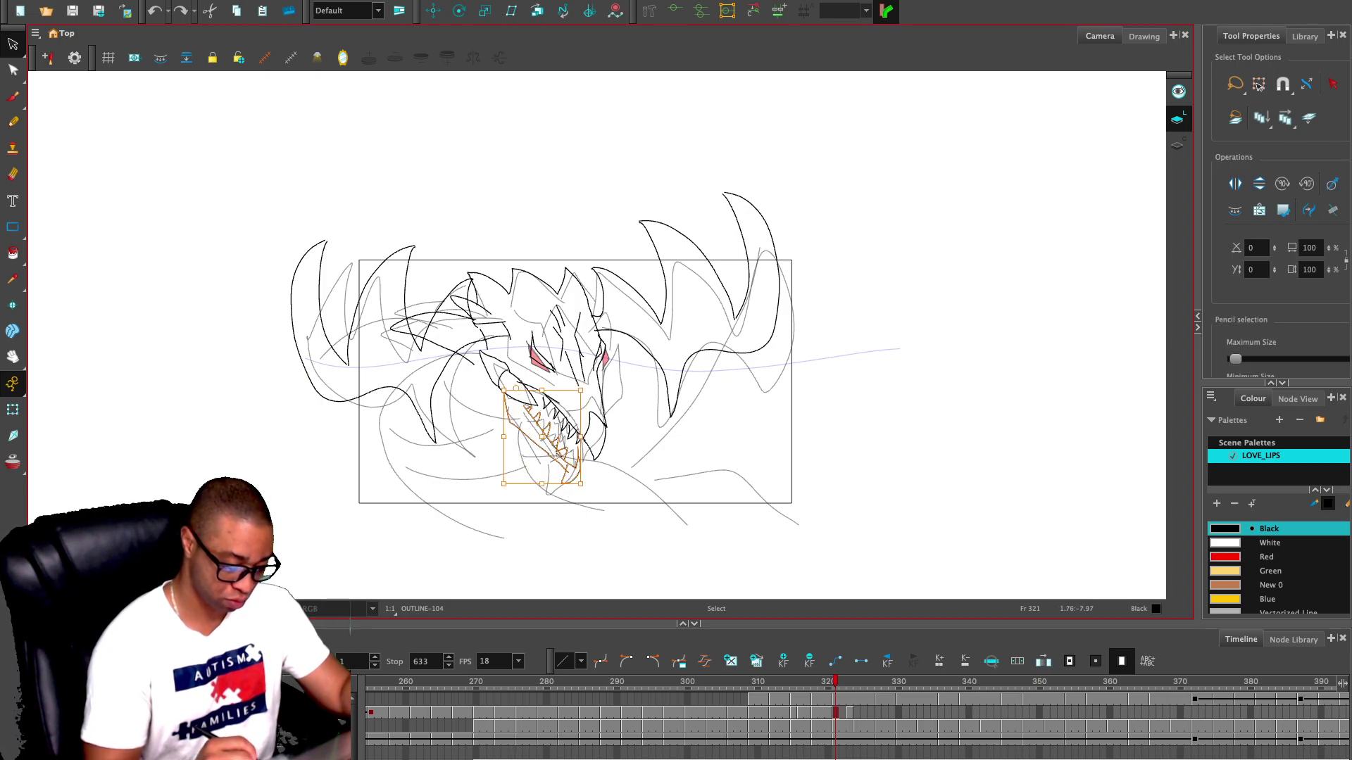
{"action": "key", "text": "Escape"}
- Compare frame 321 with frame 320, show onion skin, and ink the front neck curve below the jaw with the Pencil
{"action": "key", "text": "alt+/"}
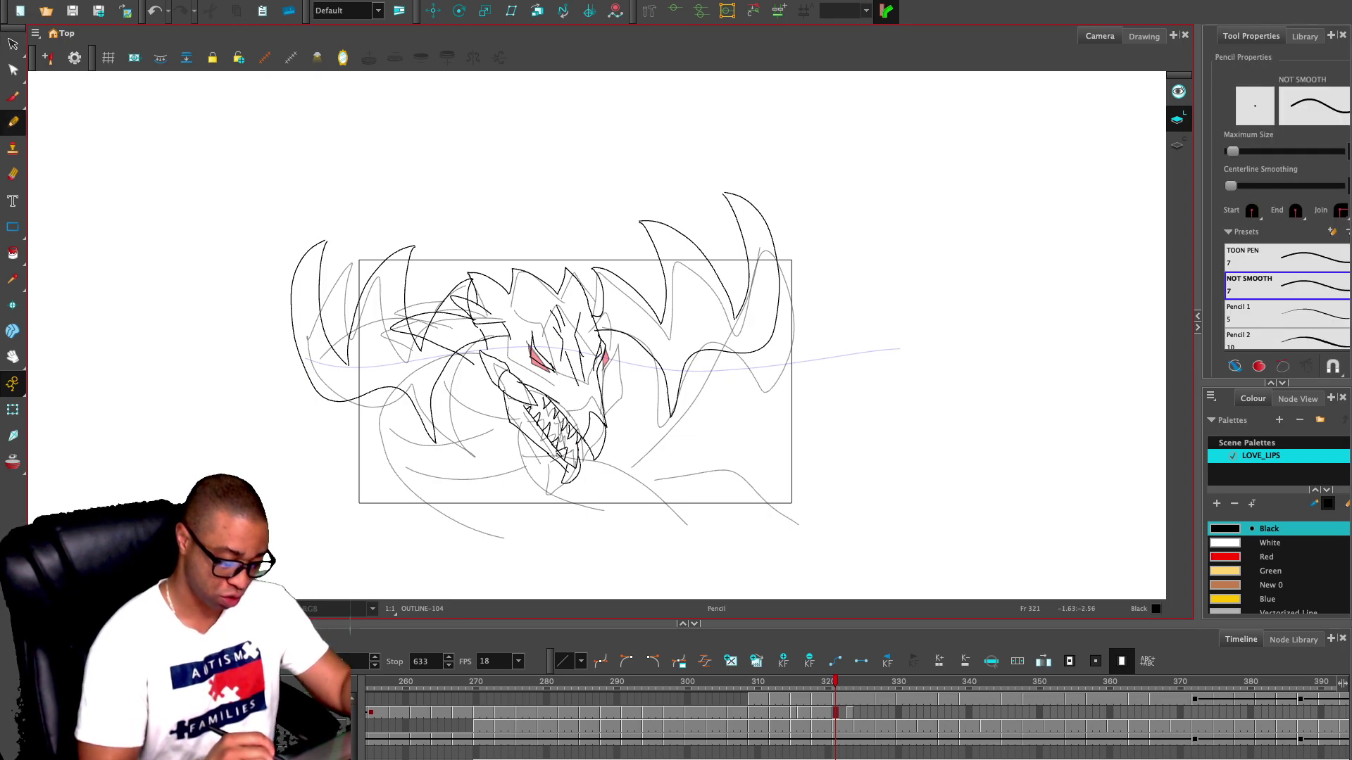
{"action": "key", "text": "."}
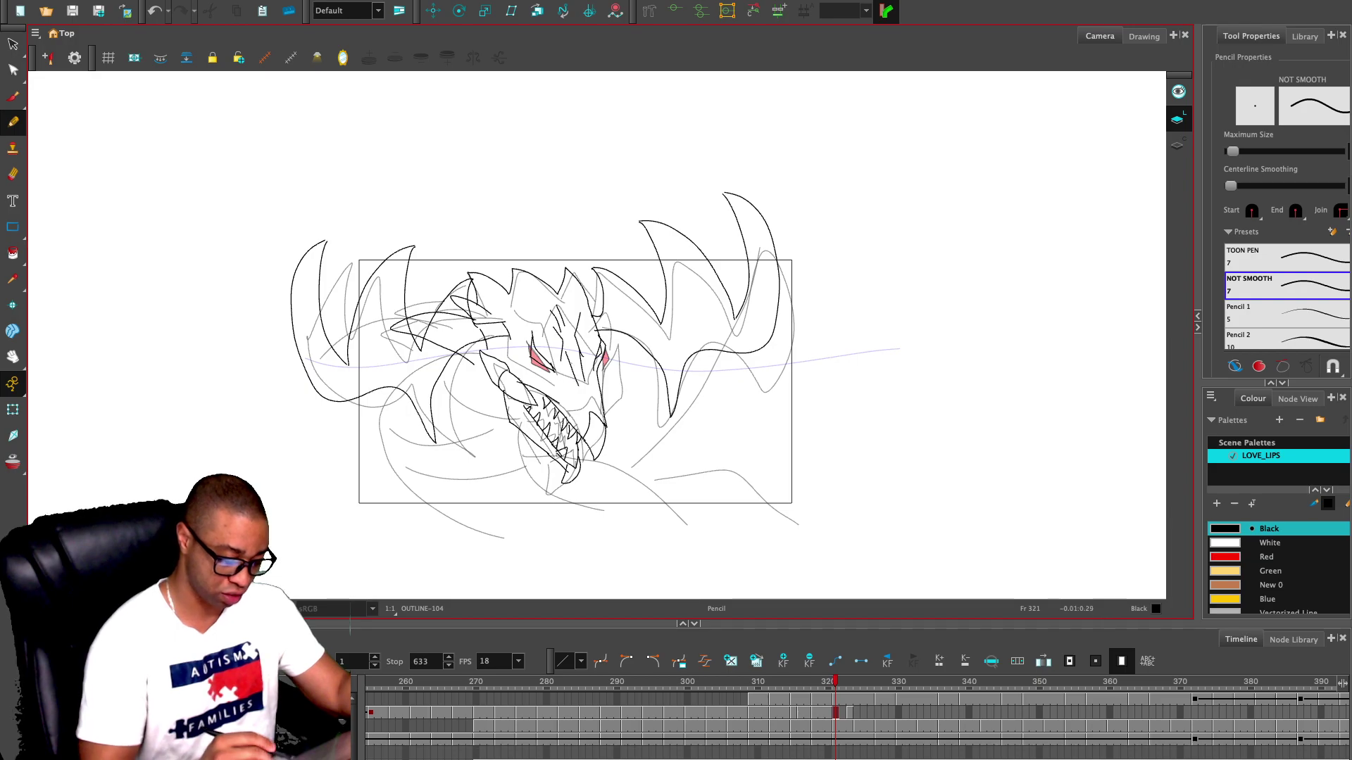
{"action": "key", "text": "comma"}
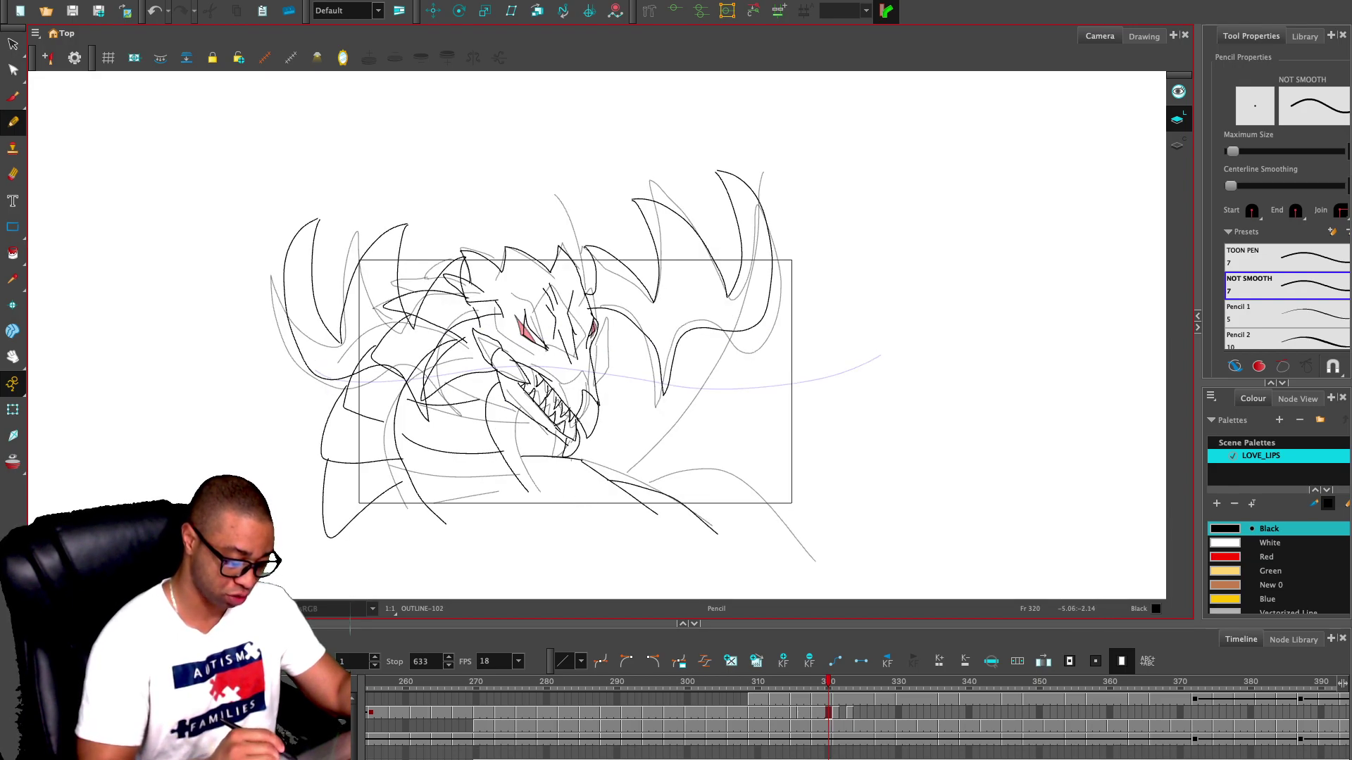
{"action": "key", "text": "period"}
{"action": "key", "text": "alt+o"}
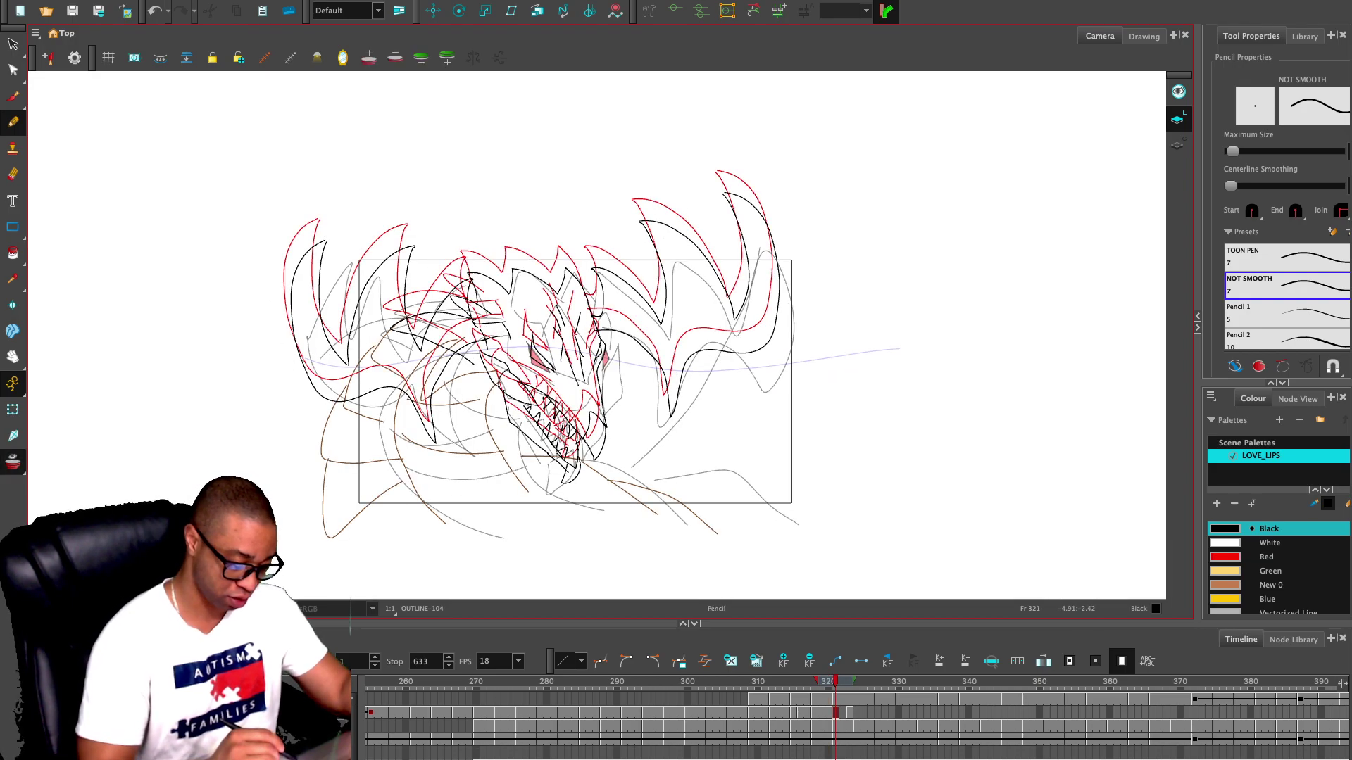
{"action": "mouse_move", "coordinate": [505, 397]}
{"action": "left_mouse_down"}
{"action": "mouse_move", "coordinate": [508, 472]}
{"action": "mouse_move", "coordinate": [556, 522]}
{"action": "left_mouse_up"}
{"action": "key", "text": "super+z"}
{"action": "mouse_move", "coordinate": [507, 413]}
{"action": "left_mouse_down"}
{"action": "mouse_move", "coordinate": [503, 439]}
{"action": "mouse_move", "coordinate": [544, 516]}
{"action": "left_mouse_up"}
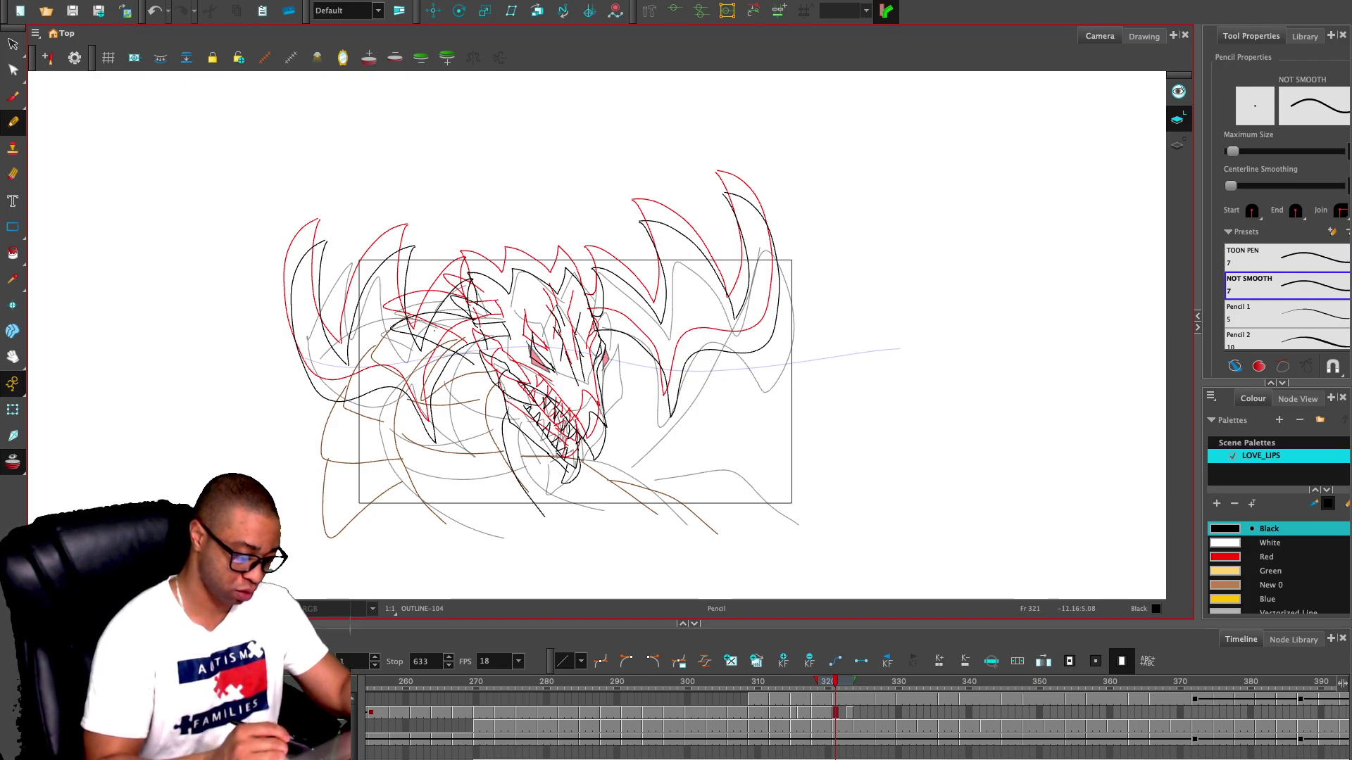
{"action": "key", "text": "comma"}
{"action": "key", "text": "period"}
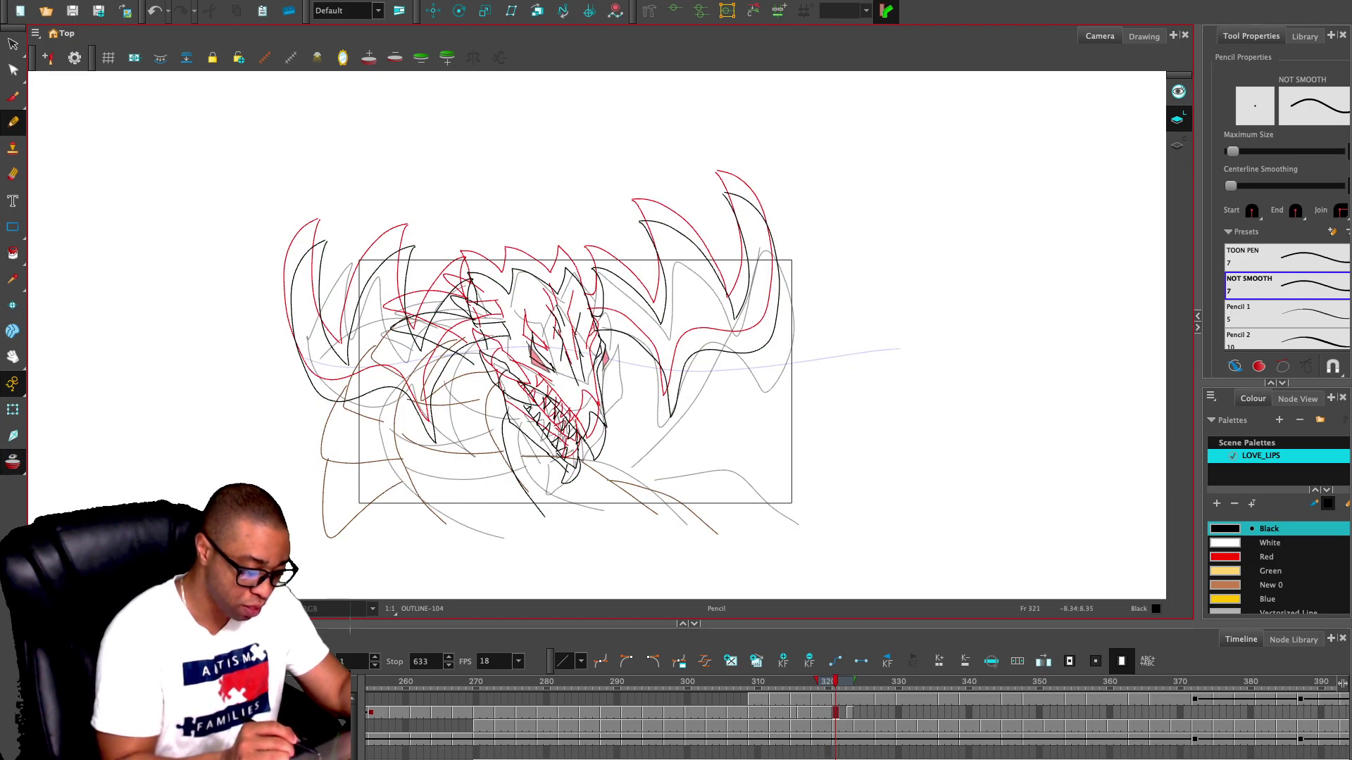
- Ink the back outline, inner curve, jagged back ridges and cross-plate lines of the neck on frame 321
{"action": "mouse_move", "coordinate": [453, 305]}
{"action": "left_mouse_down"}
{"action": "mouse_move", "coordinate": [426, 310]}
{"action": "mouse_move", "coordinate": [296, 532]}
{"action": "left_mouse_up"}
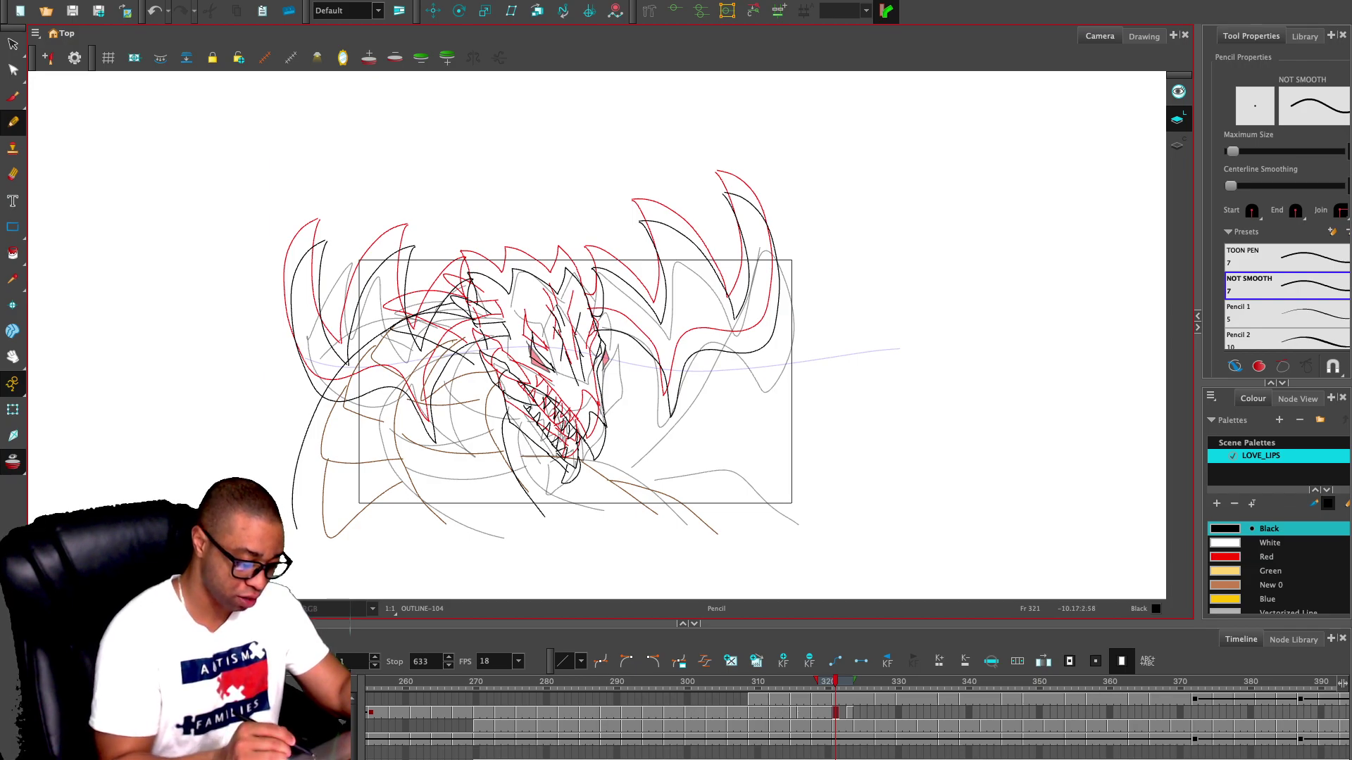
{"action": "mouse_move", "coordinate": [405, 388]}
{"action": "left_mouse_down"}
{"action": "mouse_move", "coordinate": [394, 442]}
{"action": "mouse_move", "coordinate": [411, 535]}
{"action": "left_mouse_up"}
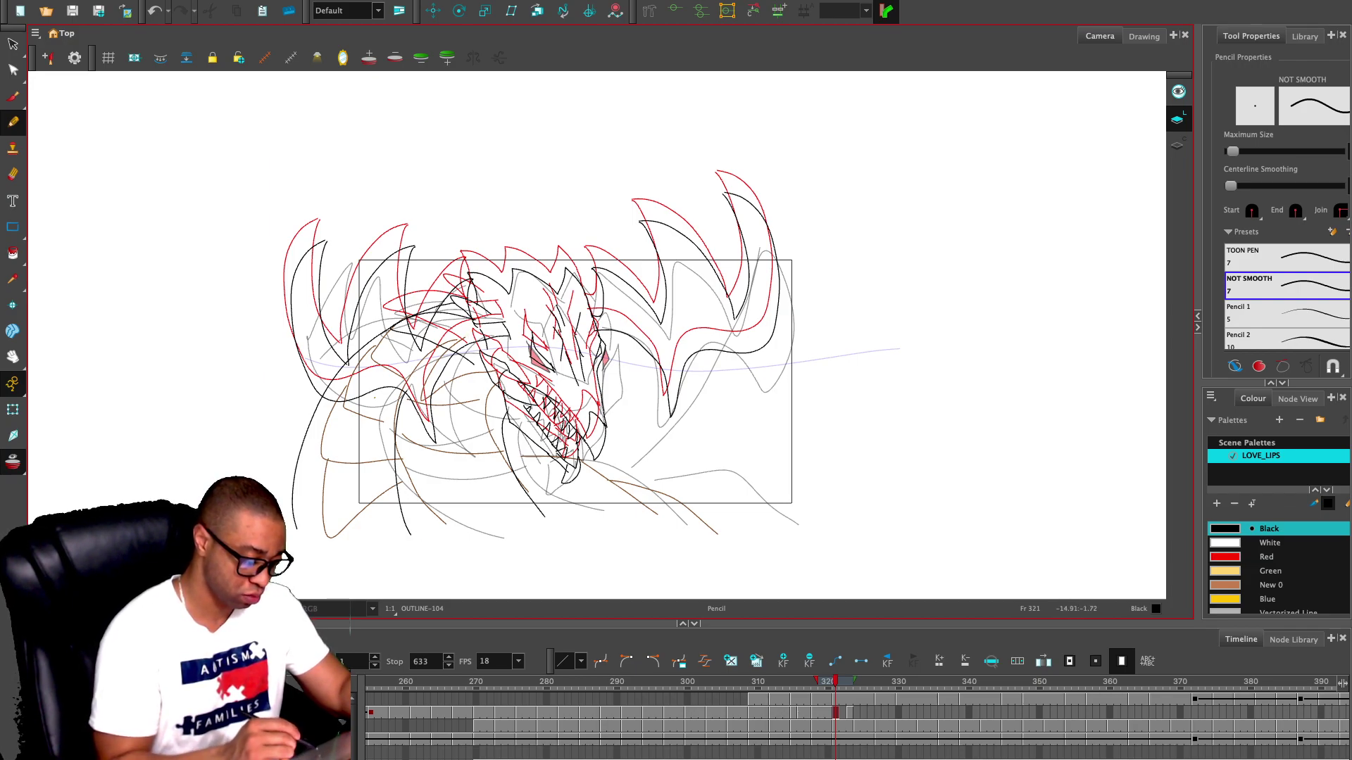
{"action": "left_click_drag", "start_coordinate": [323, 392], "coordinate": [396, 430]}
{"action": "mouse_move", "coordinate": [291, 462]}
{"action": "left_mouse_down"}
{"action": "mouse_move", "coordinate": [344, 553]}
{"action": "mouse_move", "coordinate": [396, 489]}
{"action": "left_mouse_up"}
{"action": "left_click_drag", "start_coordinate": [334, 365], "coordinate": [505, 444]}
{"action": "left_click_drag", "start_coordinate": [395, 493], "coordinate": [495, 479]}
{"action": "left_click_drag", "start_coordinate": [399, 410], "coordinate": [492, 406]}
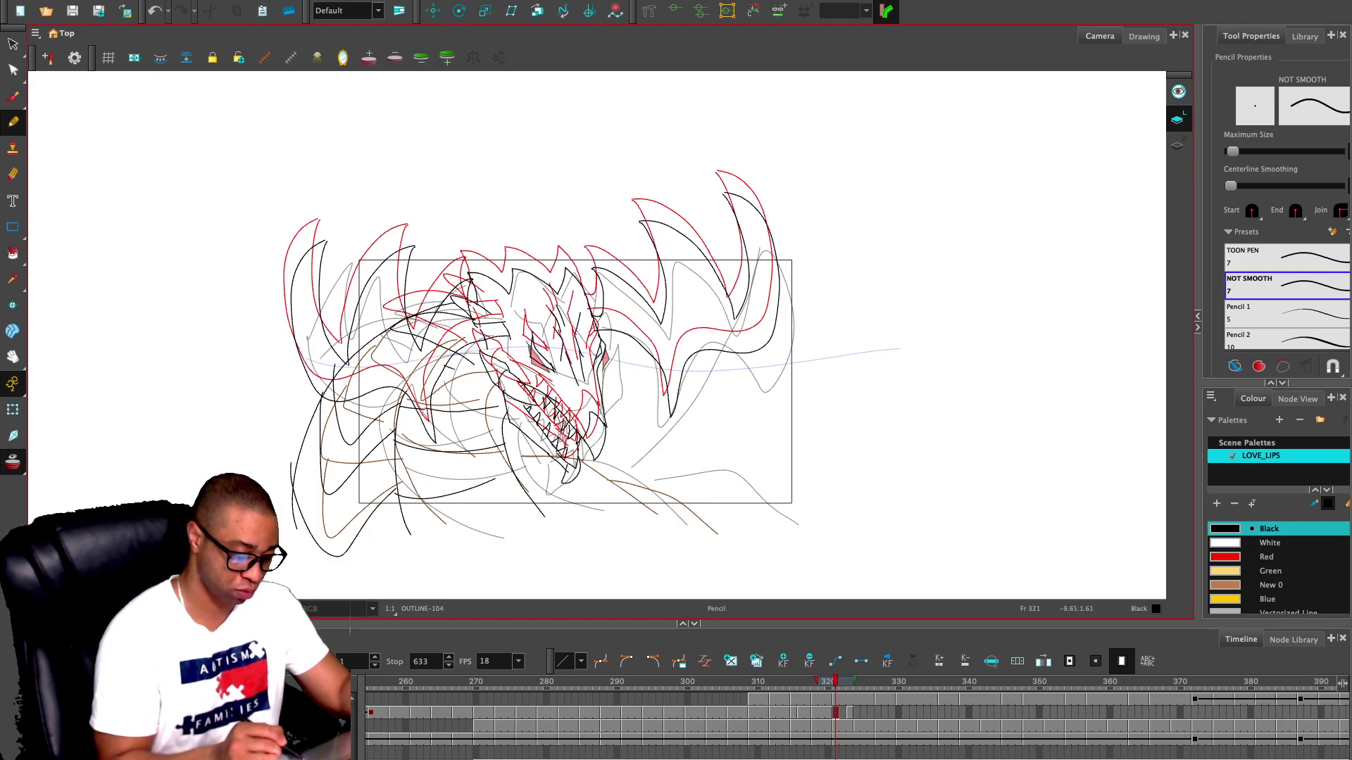
- Hide the onion skin and ink two shoulder lines sweeping down and right from the base of the neck on frame 321
{"action": "key", "text": "alt+o"}
{"action": "key", "text": "comma"}
{"action": "key", "text": "period"}
{"action": "key", "text": "comma"}
{"action": "mouse_move", "coordinate": [502, 459]}
{"action": "left_mouse_down"}
{"action": "mouse_move", "coordinate": [532, 456]}
{"action": "mouse_move", "coordinate": [710, 527]}
{"action": "left_mouse_up"}
{"action": "key", "text": "period"}
{"action": "left_click_drag", "start_coordinate": [645, 482], "coordinate": [801, 538]}
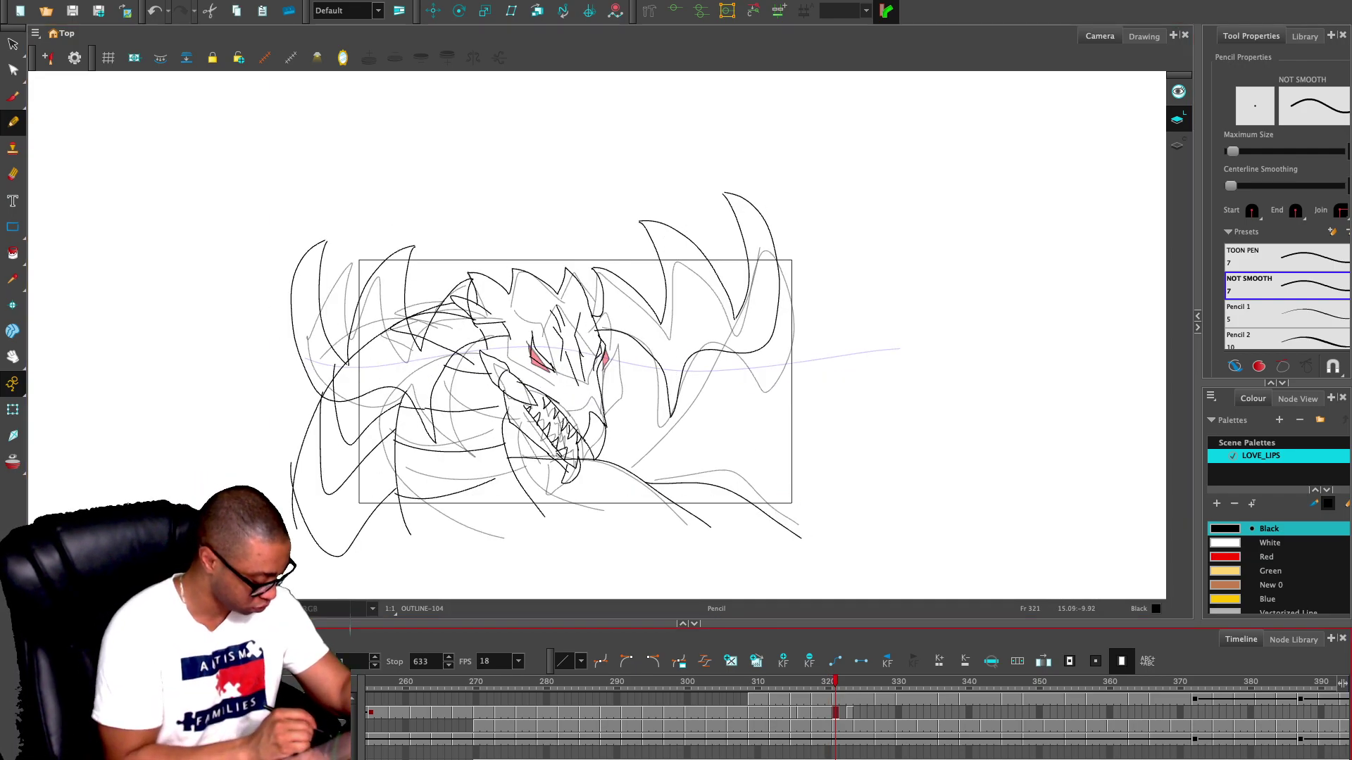
- Isolate the frame 321 outlines, add the missing spike and upper neck lines behind the head, and compare with frame 320
{"action": "key", "text": "g"}
{"action": "key", "text": "f"}
{"action": "key", "text": "g"}
{"action": "key", "text": "f"}
{"action": "key", "text": "period"}
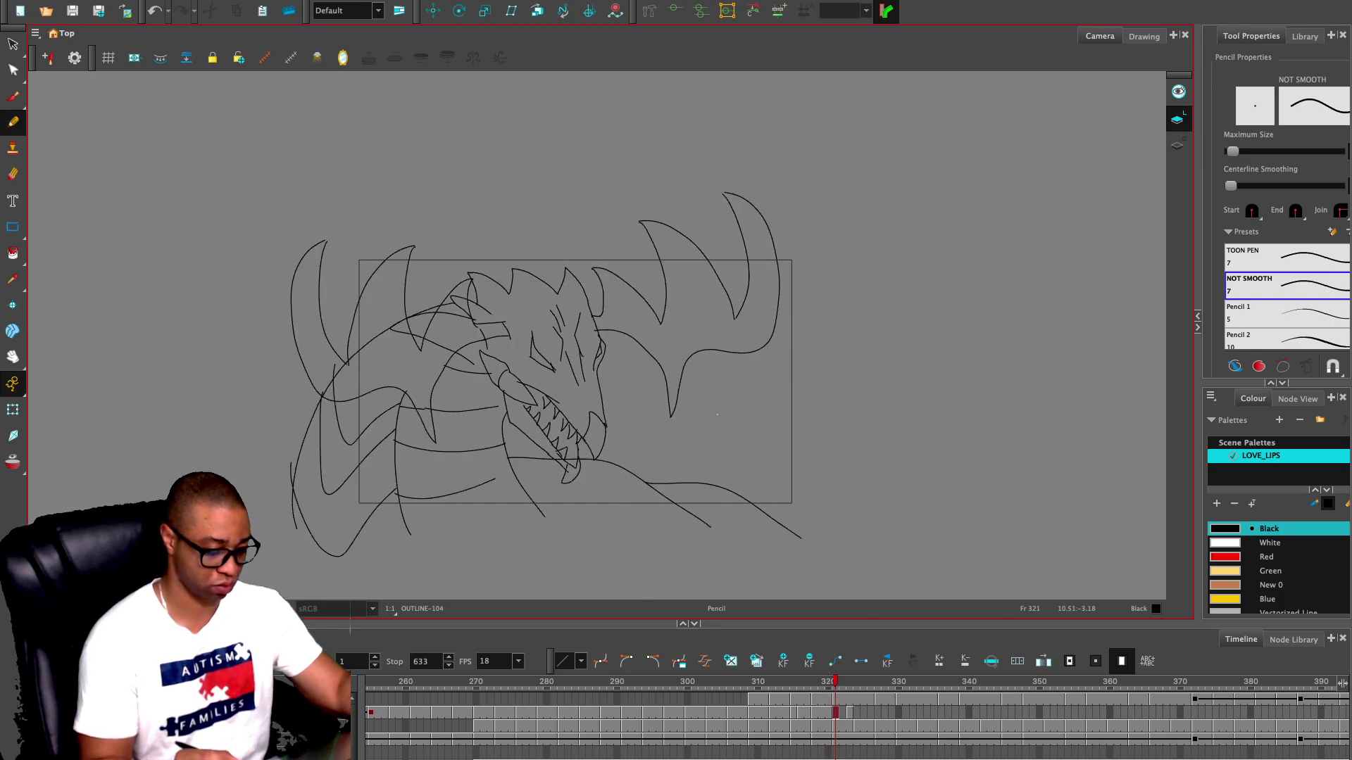
{"action": "mouse_move", "coordinate": [384, 325]}
{"action": "left_mouse_down"}
{"action": "mouse_move", "coordinate": [373, 364]}
{"action": "mouse_move", "coordinate": [415, 375]}
{"action": "mouse_move", "coordinate": [407, 395]}
{"action": "mouse_move", "coordinate": [475, 339]}
{"action": "left_mouse_up"}
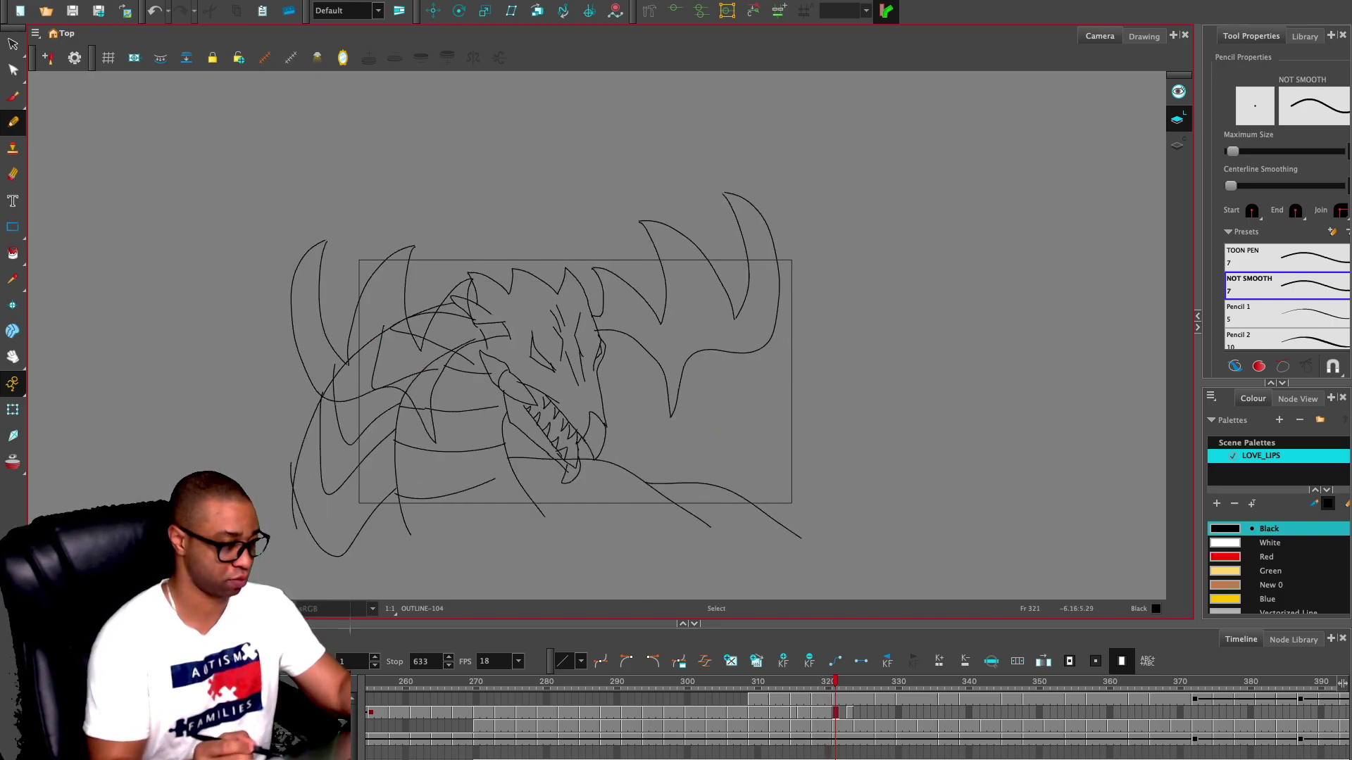
{"action": "key", "text": "comma"}
{"action": "key", "text": "period"}
{"action": "key", "text": "comma"}
{"action": "key", "text": "period"}
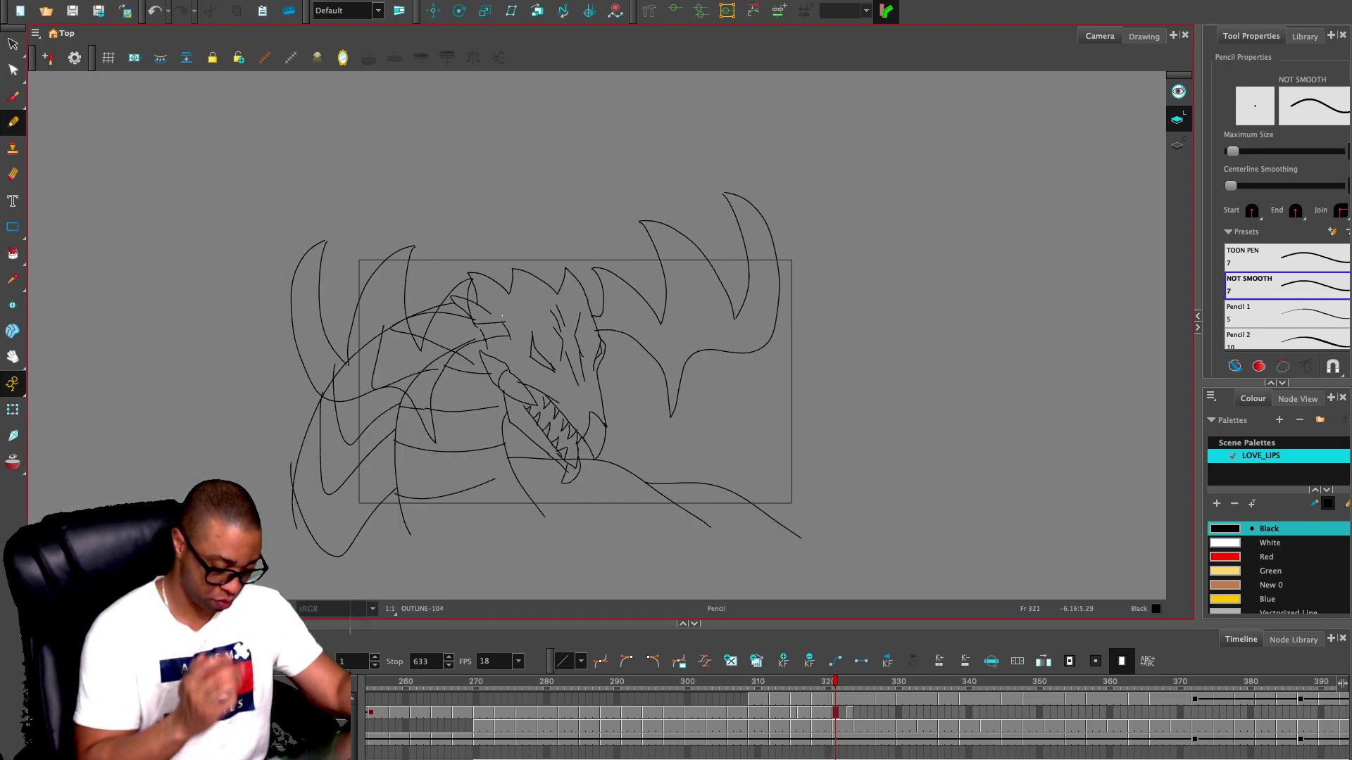
- Draw swept-back mane spikes behind the head on frame 321, add matching ones on frame 320, and show the rough again
{"action": "mouse_move", "coordinate": [564, 275]}
{"action": "left_mouse_down"}
{"action": "mouse_move", "coordinate": [452, 254]}
{"action": "mouse_move", "coordinate": [497, 279]}
{"action": "mouse_move", "coordinate": [401, 307]}
{"action": "left_mouse_up"}
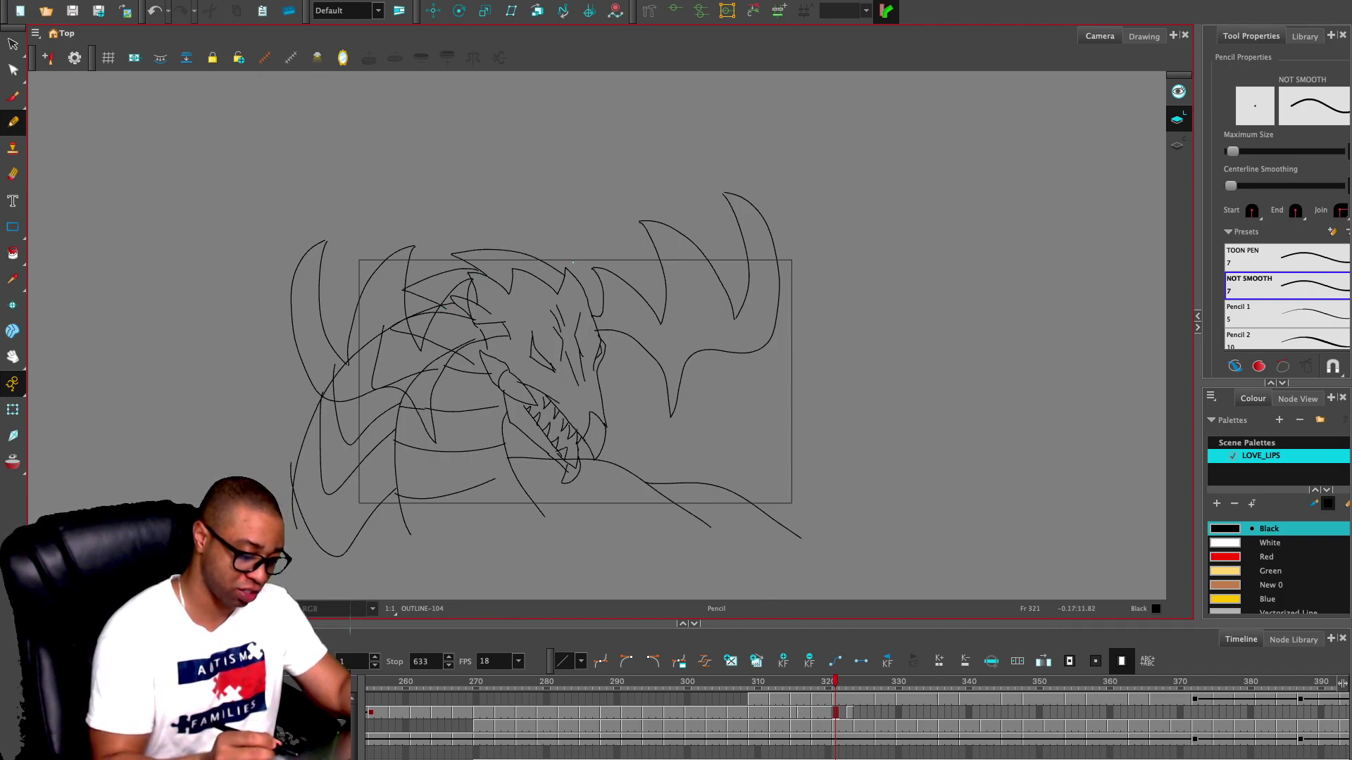
{"action": "key", "text": "comma"}
{"action": "mouse_move", "coordinate": [522, 248]}
{"action": "left_mouse_down"}
{"action": "mouse_move", "coordinate": [449, 235]}
{"action": "mouse_move", "coordinate": [468, 262]}
{"action": "mouse_move", "coordinate": [405, 250]}
{"action": "mouse_move", "coordinate": [440, 296]}
{"action": "left_mouse_up"}
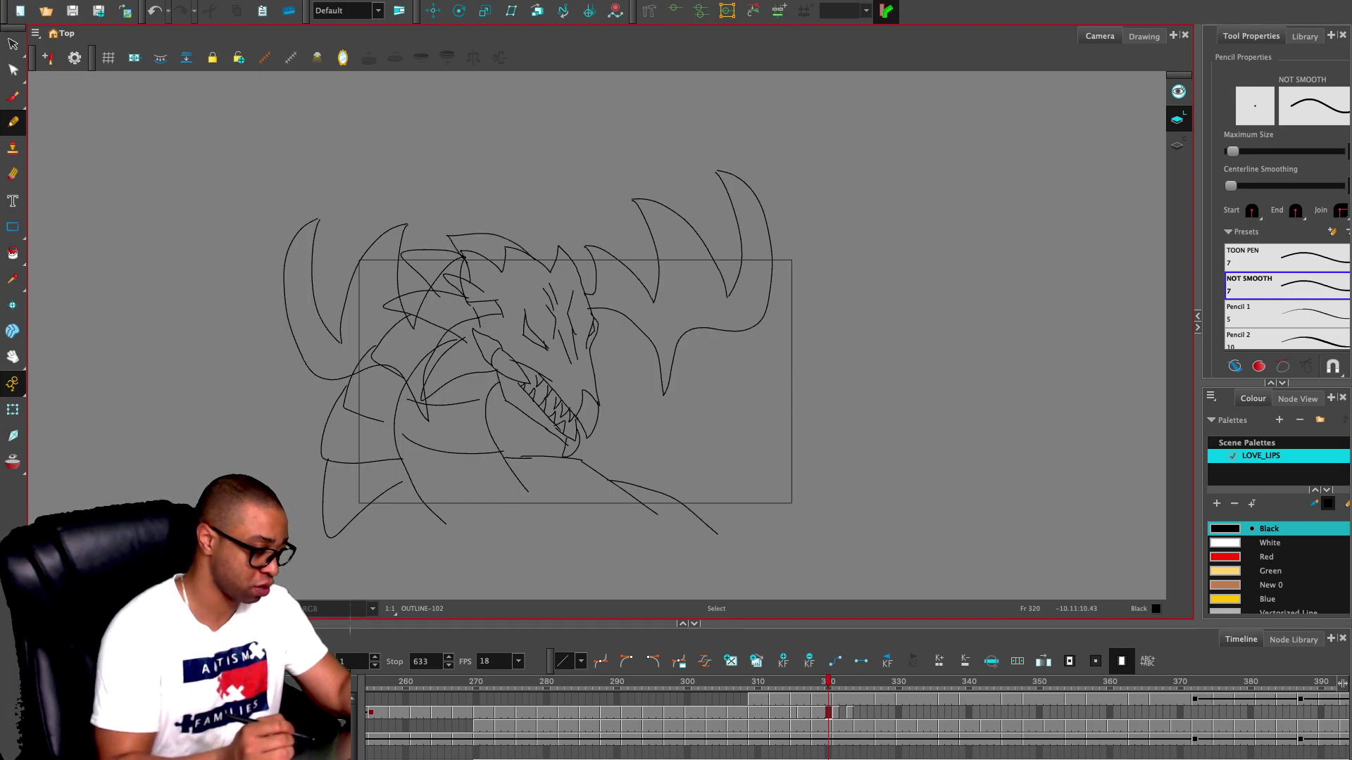
{"action": "key", "text": "period"}
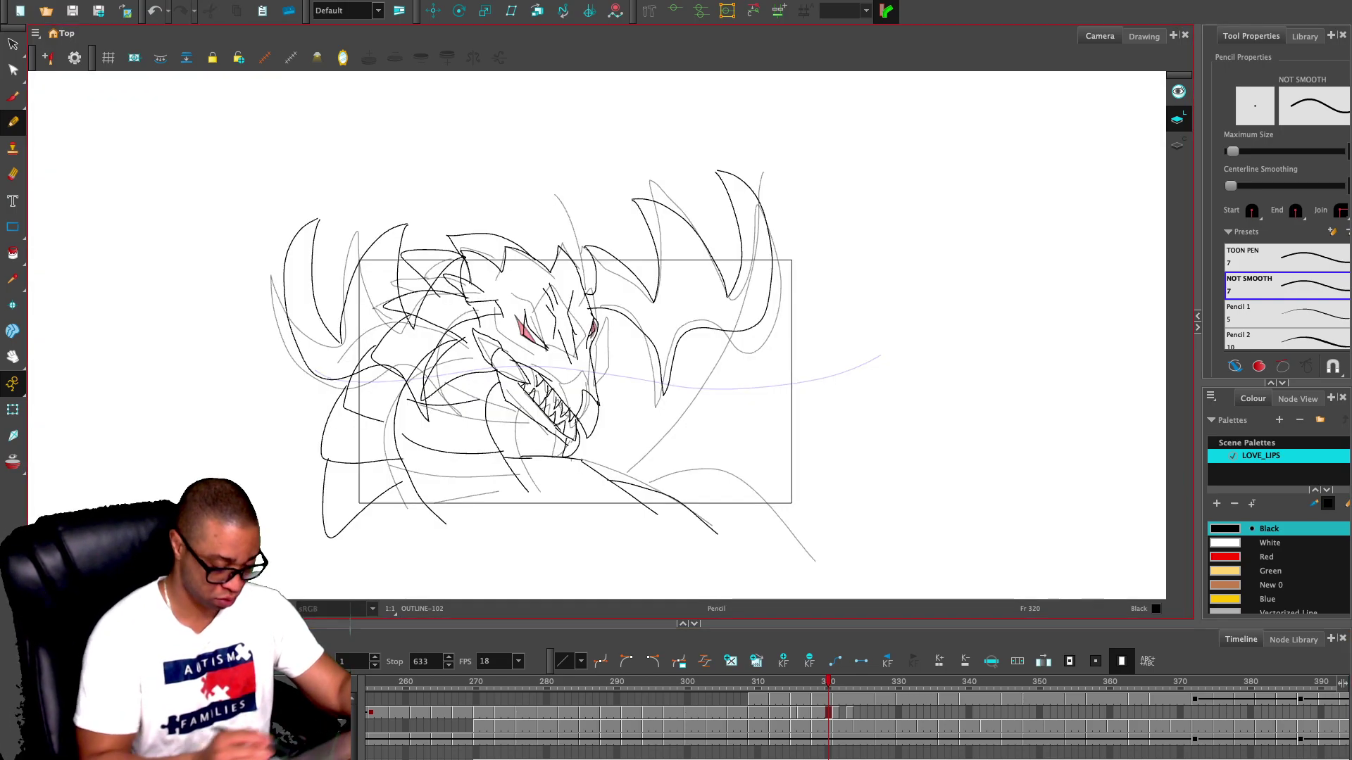
- Step through frames 320 to 323 to check the outline drawings against the rough
{"action": "key", "text": "period"}
{"action": "key", "text": "period"}
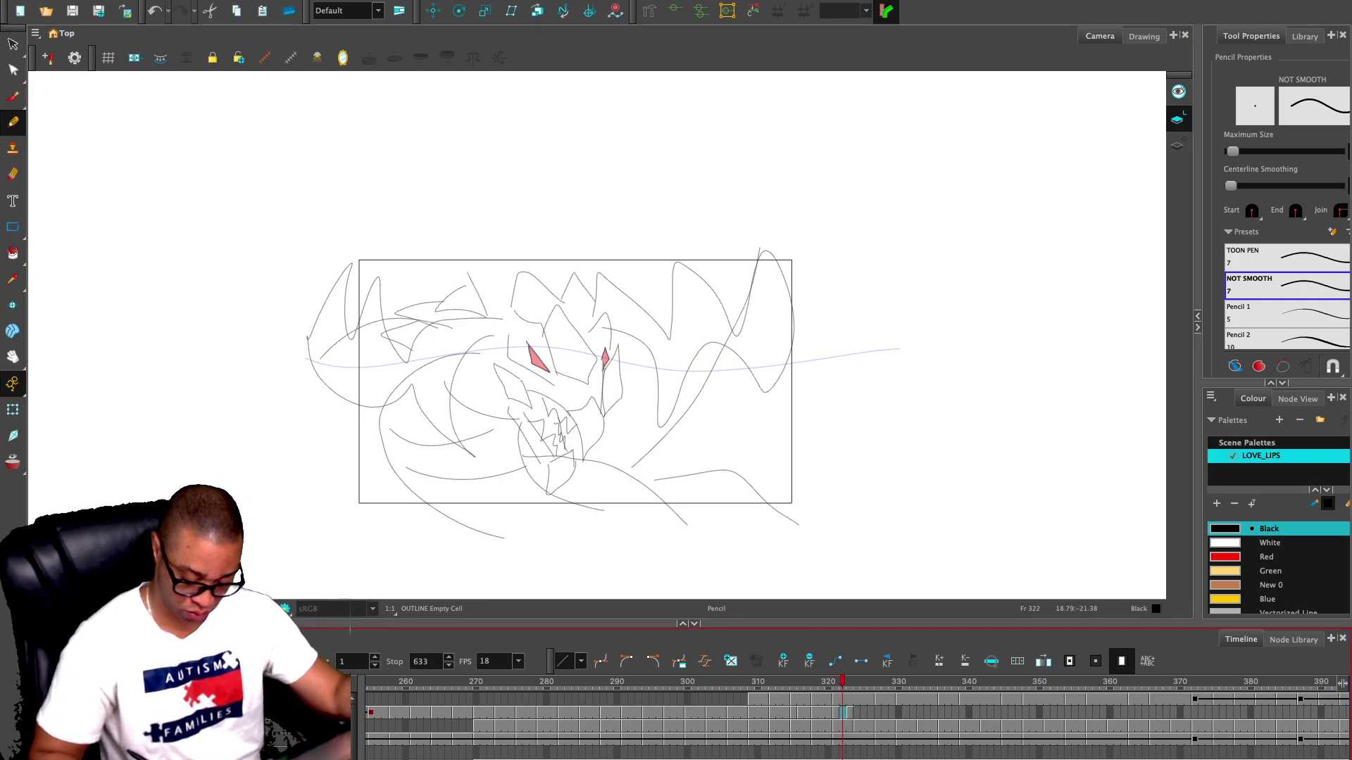
{"action": "key", "text": "comma"}
{"action": "key", "text": "comma"}
{"action": "key", "text": "period"}
{"action": "key", "text": "period"}
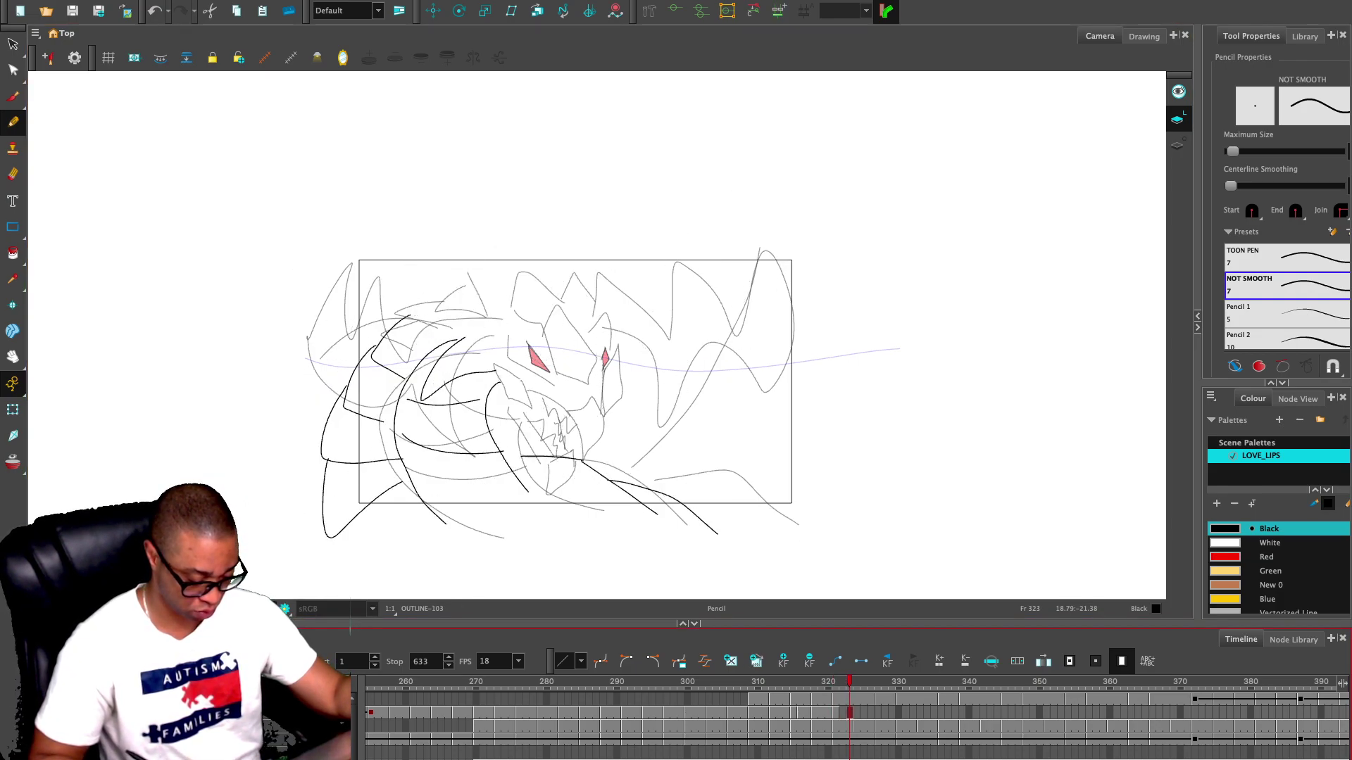
{"action": "key", "text": "comma"}
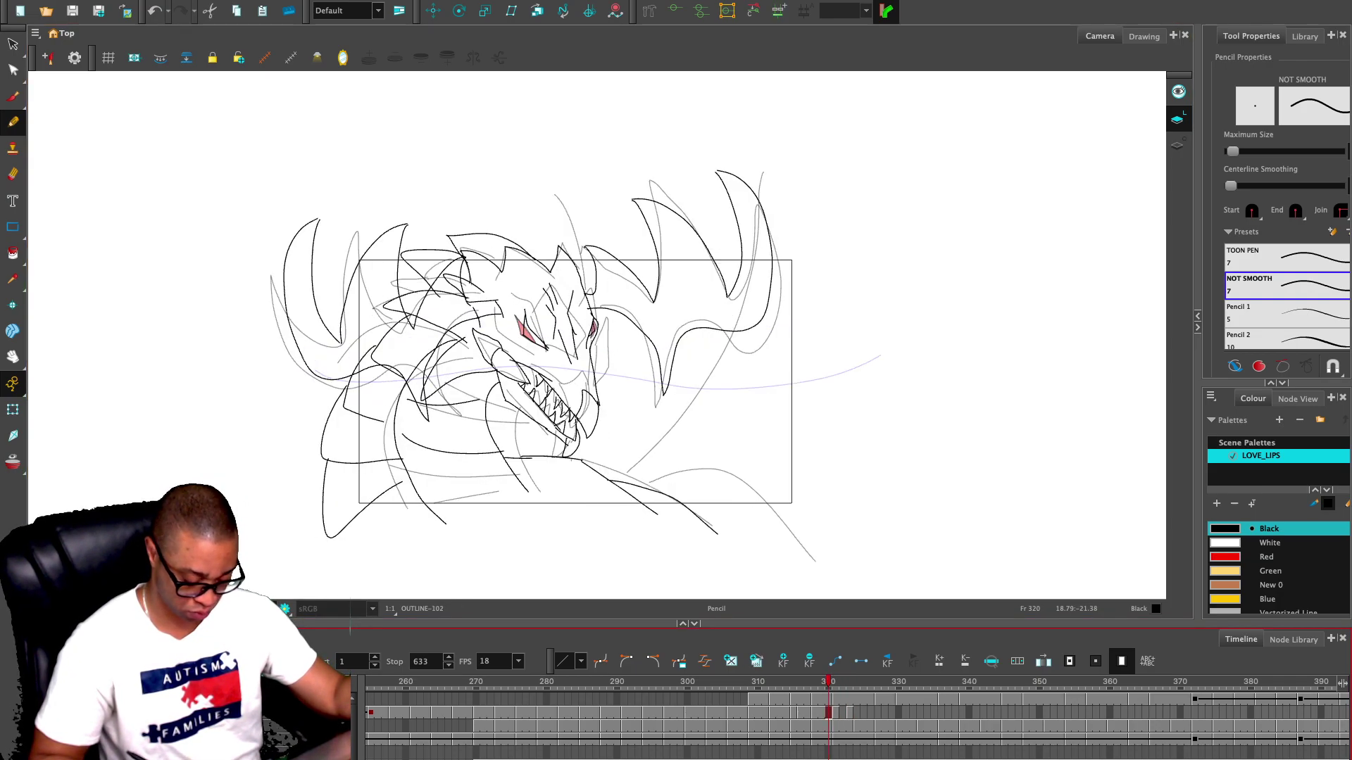
- Try extending the frame 323 outline drawing back over frames 321 and 322, and undo the change
{"action": "key", "text": "period"}
{"action": "key", "text": "period"}
{"action": "key", "text": "period"}
{"action": "key", "text": "comma"}
{"action": "key", "text": "comma"}
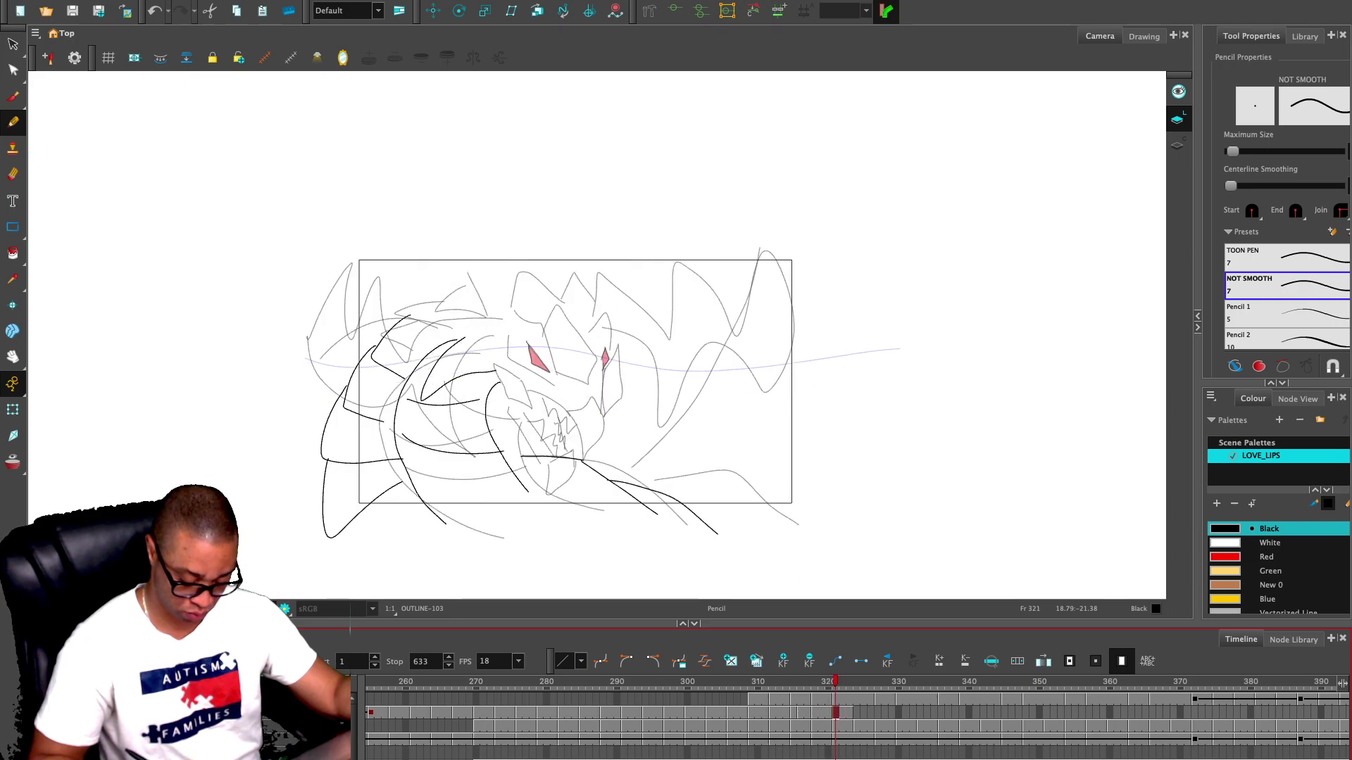
{"action": "key", "text": "period"}
{"action": "key", "text": "period"}
{"action": "key", "text": "period"}
{"action": "key", "text": "period"}
{"action": "key", "text": "comma"}
{"action": "key", "text": "comma"}
{"action": "key", "text": "comma"}
{"action": "key", "text": "comma"}
{"action": "key", "text": "comma"}
{"action": "key", "text": "comma"}
{"action": "key", "text": "comma"}
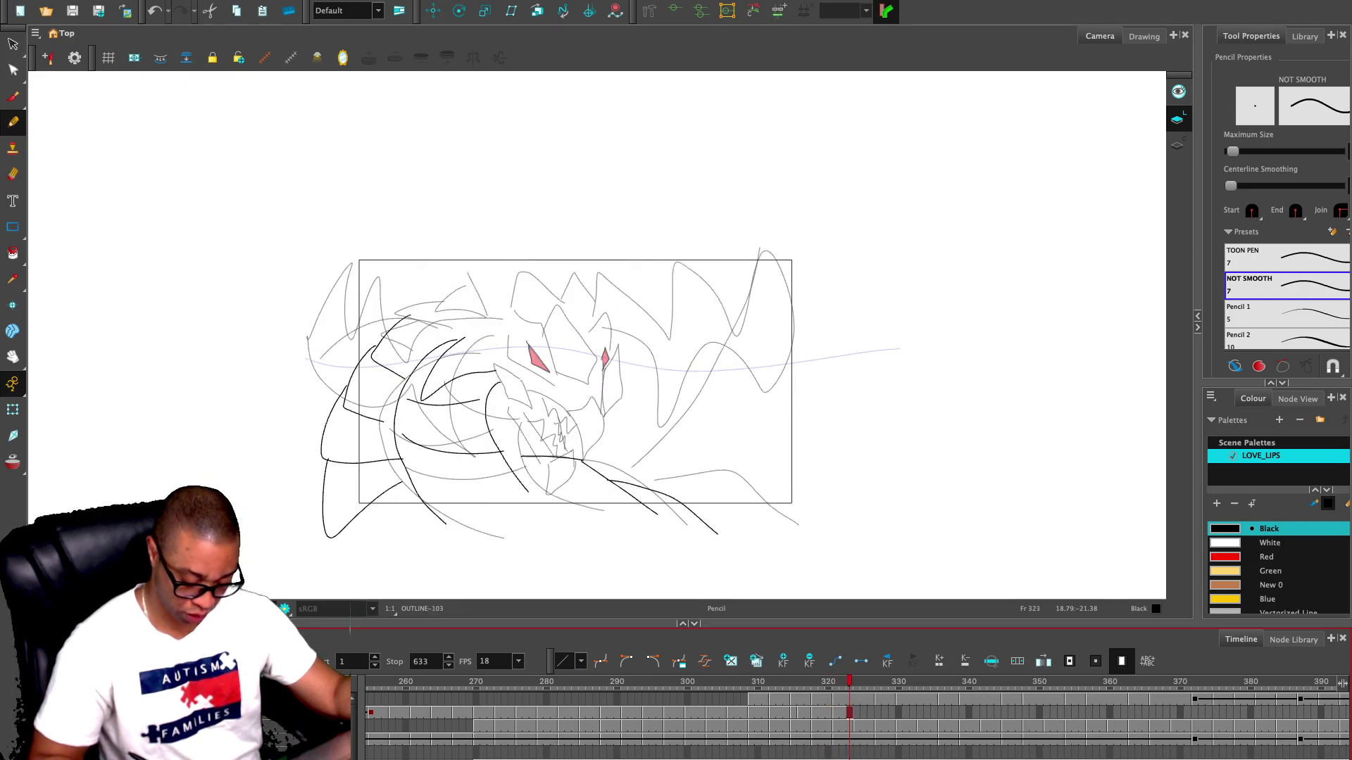
{"action": "key", "text": "period"}
{"action": "key", "text": "period"}
{"action": "key", "text": "period"}
{"action": "key", "text": "period"}
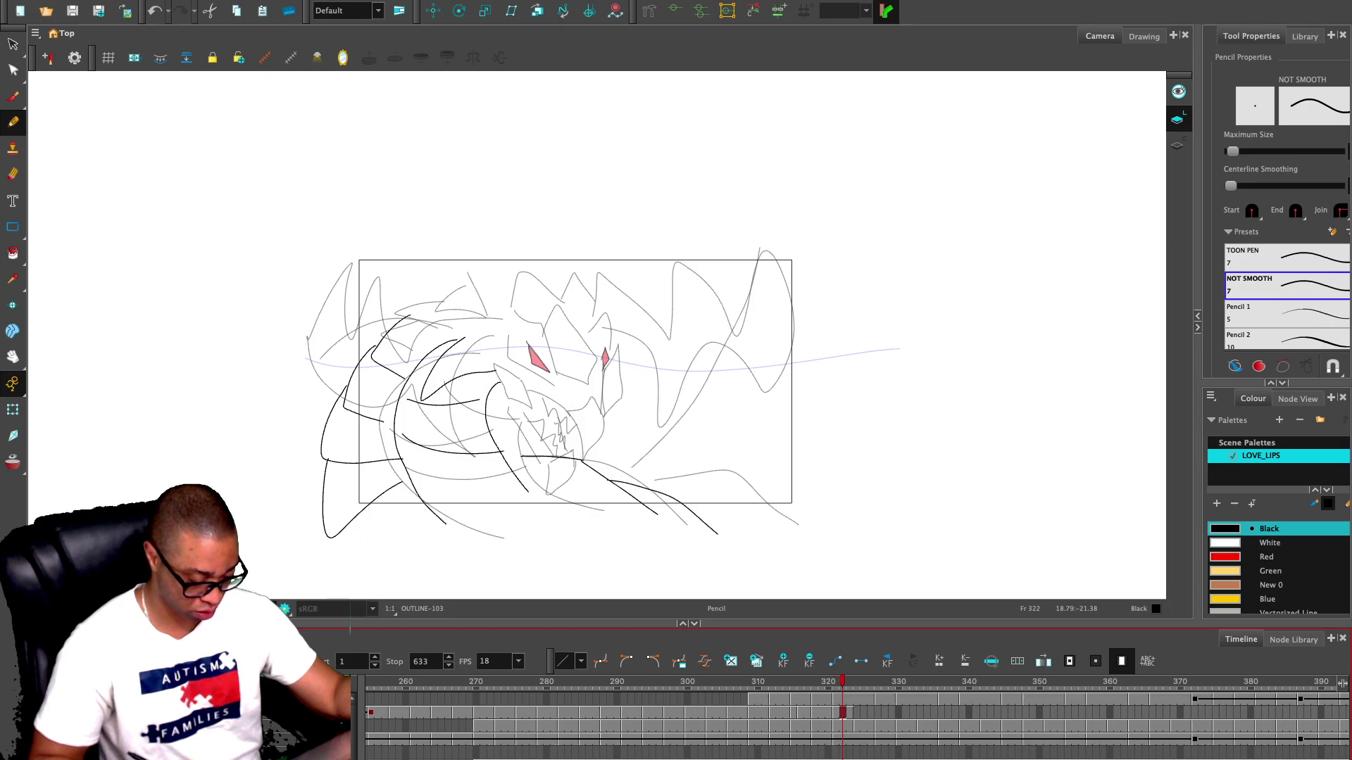
{"action": "key", "text": "comma"}
{"action": "key", "text": "comma"}
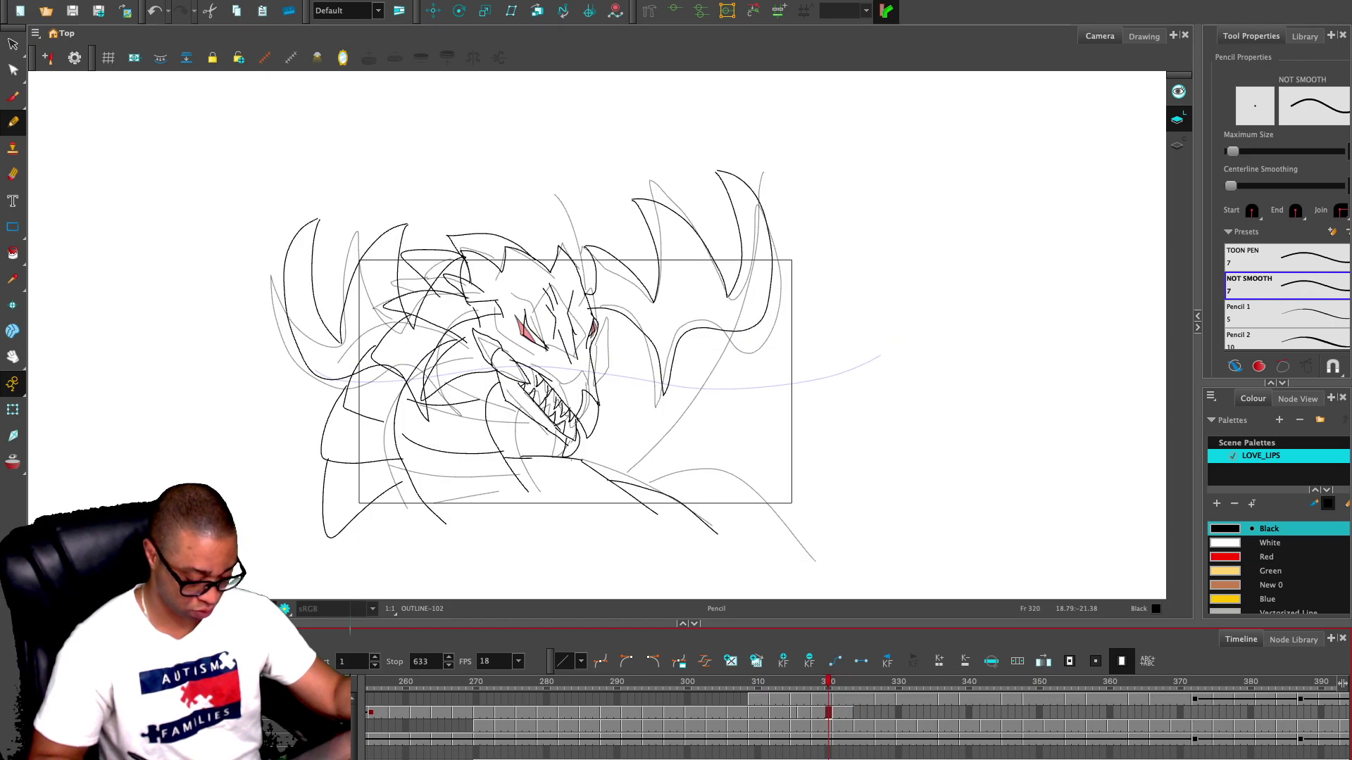
{"action": "key", "text": "ctrl+z"}
{"action": "key", "text": "period"}
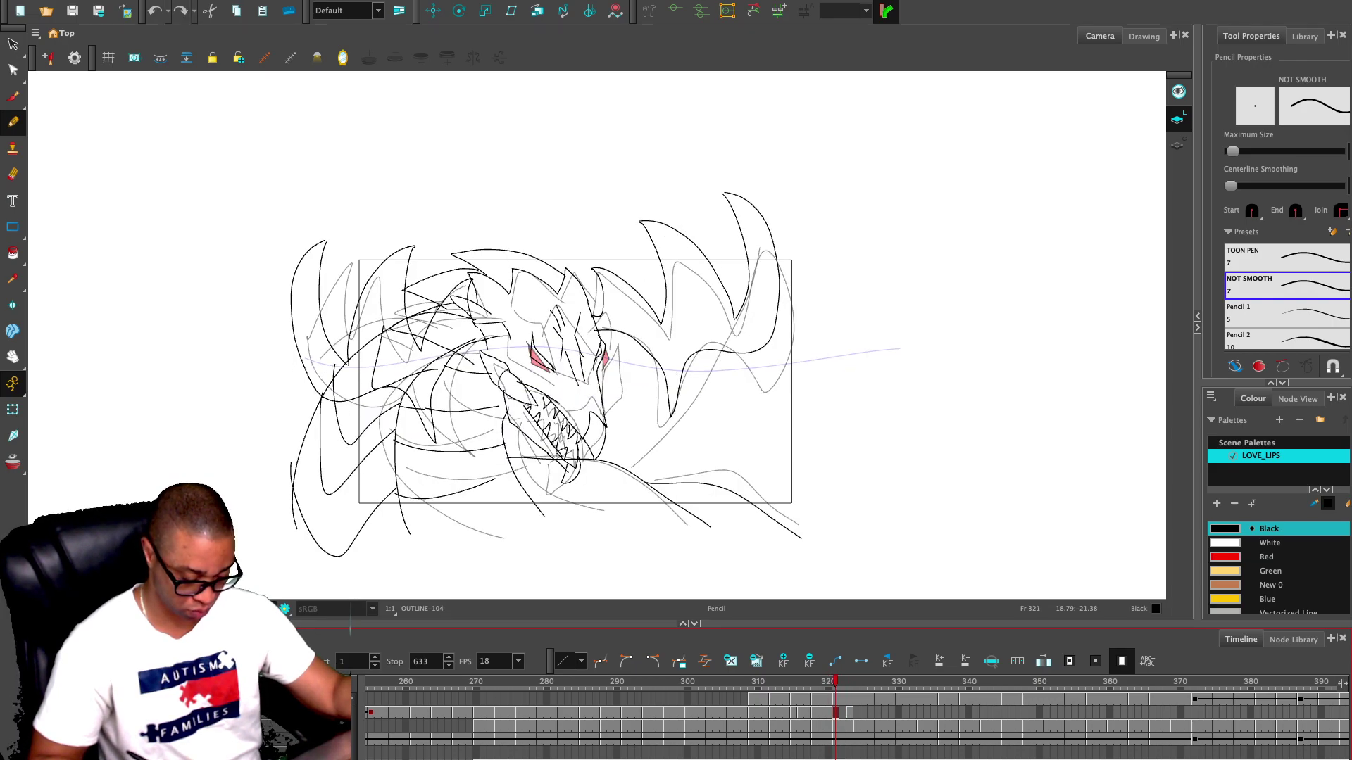
- Hold the frame 321 drawing through frame 323 and copy the OUTLINE cells from frame 318 to 323
{"action": "key", "text": "period"}
{"action": "key", "text": "period"}
{"action": "left_click", "coordinate": [835, 713]}
{"action": "left_click_drag", "start_coordinate": [815, 712], "coordinate": [850, 713]}
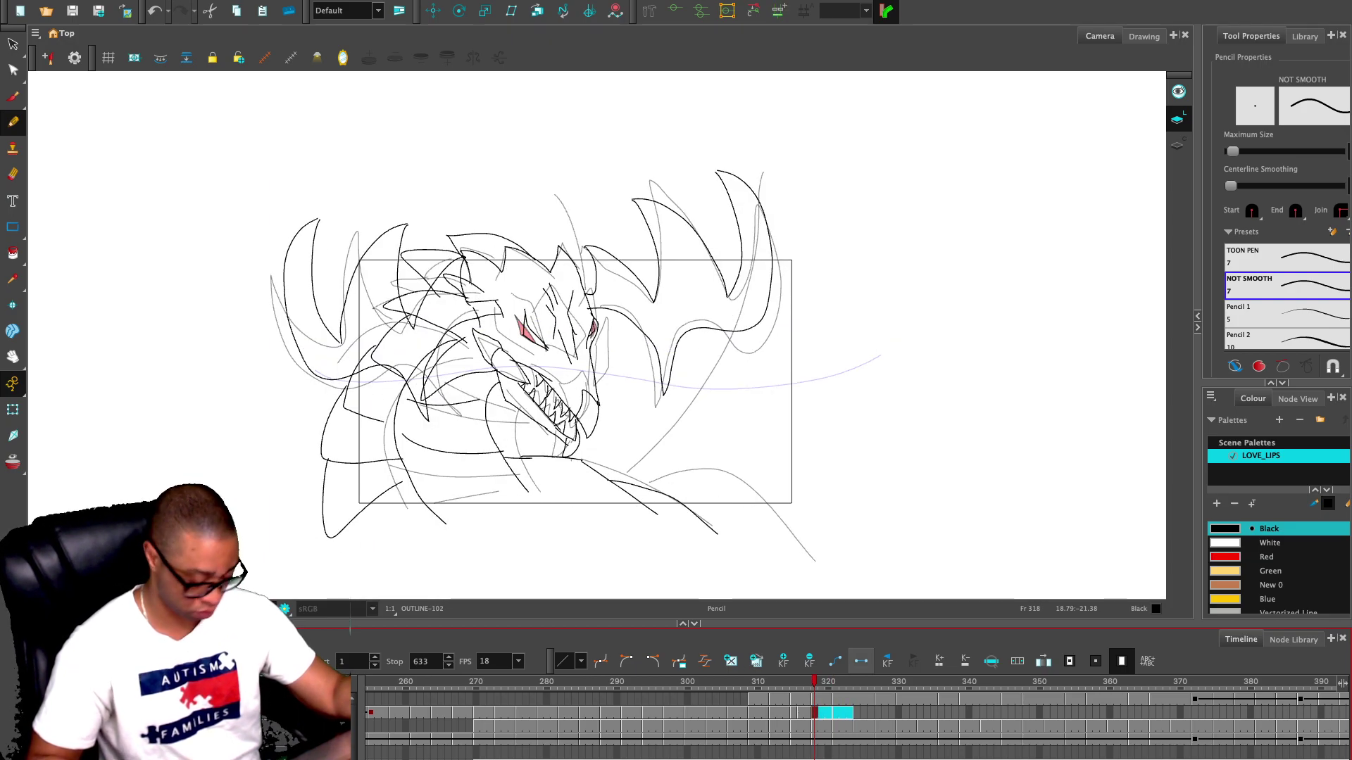
{"action": "key", "text": "super+c"}
- Paste the copied two-drawing cycle repeatedly along the OUTLINE layer from frame 324 to frame 370
{"action": "left_click", "coordinate": [857, 713]}
{"action": "key", "text": "super+v"}
{"action": "key", "text": "period"}
{"action": "key", "text": "period"}
{"action": "key", "text": "period"}
{"action": "key", "text": "period"}
{"action": "key", "text": "period"}
{"action": "key", "text": "period"}
{"action": "key", "text": "period"}
{"action": "key", "text": "period"}
{"action": "key", "text": "period"}
{"action": "key", "text": "period"}
{"action": "key", "text": "period"}
{"action": "key", "text": "period"}
{"action": "key", "text": "super+v"}
{"action": "key", "text": "period"}
{"action": "key", "text": "period"}
{"action": "key", "text": "period"}
{"action": "key", "text": "period"}
{"action": "key", "text": "period"}
{"action": "key", "text": "period"}
{"action": "key", "text": "period"}
{"action": "key", "text": "period"}
{"action": "key", "text": "period"}
{"action": "key", "text": "period"}
{"action": "key", "text": "period"}
{"action": "key", "text": "period"}
{"action": "key", "text": "period"}
{"action": "key", "text": "period"}
{"action": "key", "text": "period"}
{"action": "key", "text": "period"}
{"action": "key", "text": "period"}
{"action": "key", "text": "period"}
{"action": "key", "text": "period"}
{"action": "key", "text": "period"}
{"action": "key", "text": "comma"}
{"action": "key", "text": "comma"}
{"action": "key", "text": "comma"}
{"action": "key", "text": "comma"}
{"action": "key", "text": "comma"}
{"action": "key", "text": "comma"}
{"action": "key", "text": "comma"}
{"action": "key", "text": "comma"}
{"action": "key", "text": "comma"}
{"action": "key", "text": "comma"}
{"action": "key", "text": "comma"}
{"action": "key", "text": "comma"}
{"action": "key", "text": "comma"}
{"action": "key", "text": "comma"}
{"action": "key", "text": "comma"}
{"action": "key", "text": "comma"}
{"action": "key", "text": "comma"}
{"action": "key", "text": "comma"}
{"action": "key", "text": "comma"}
{"action": "key", "text": "comma"}
{"action": "key", "text": "comma"}
{"action": "key", "text": "comma"}
{"action": "key", "text": "comma"}
{"action": "key", "text": "comma"}
{"action": "key", "text": "comma"}
{"action": "key", "text": "super+v"}
{"action": "key", "text": "Return"}
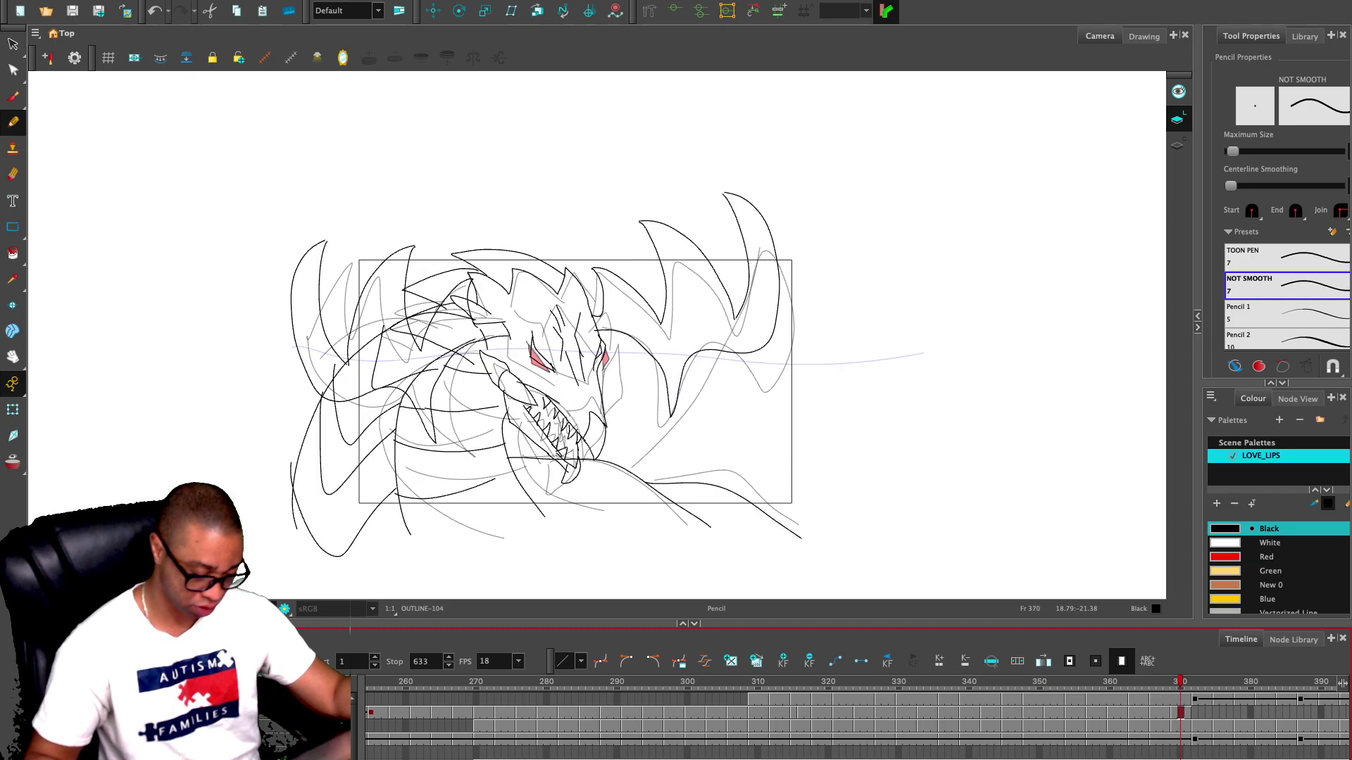
- Isolate the outlines on frame 370 without the camera mask, and draw short straight lines across the tips of the antlers
{"action": "key", "text": "alt+m"}
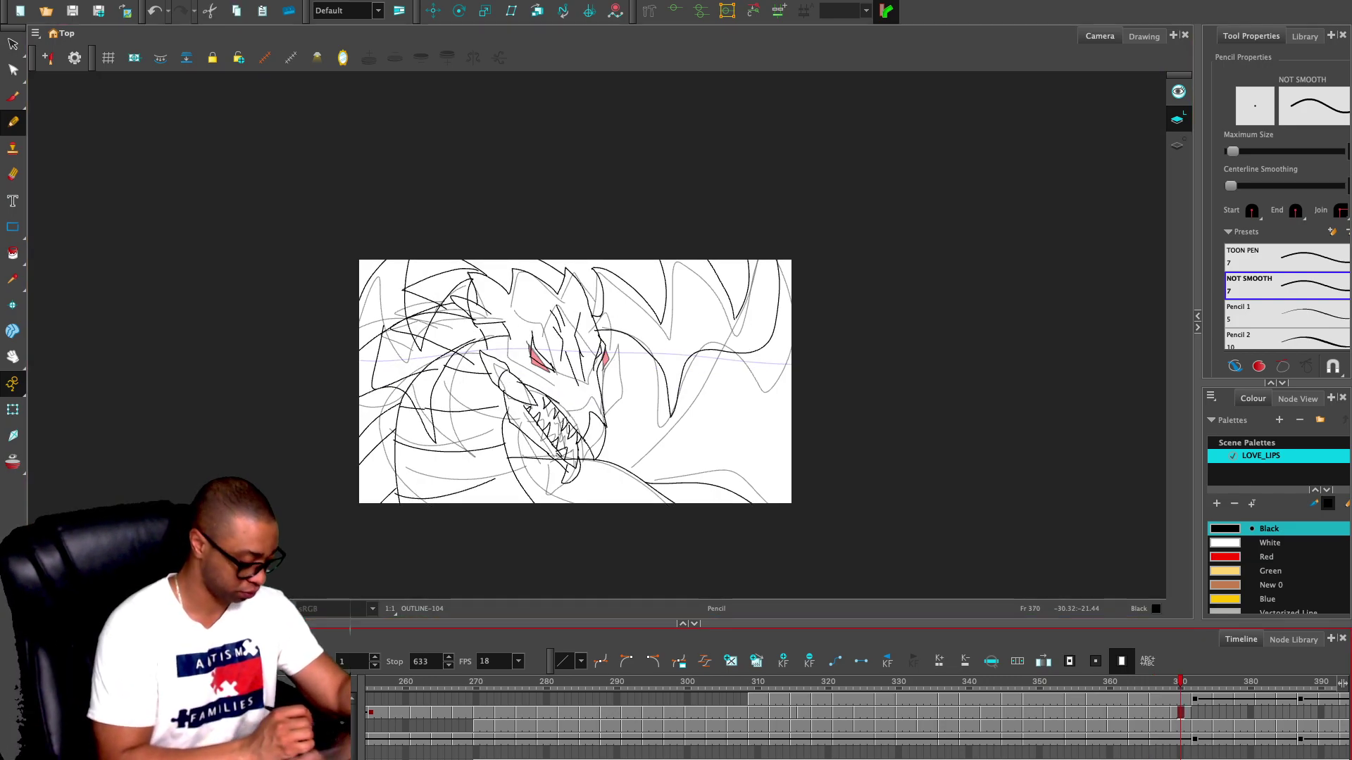
{"action": "key", "text": "alt+d"}
{"action": "key", "text": "2"}
{"action": "key", "text": "2"}
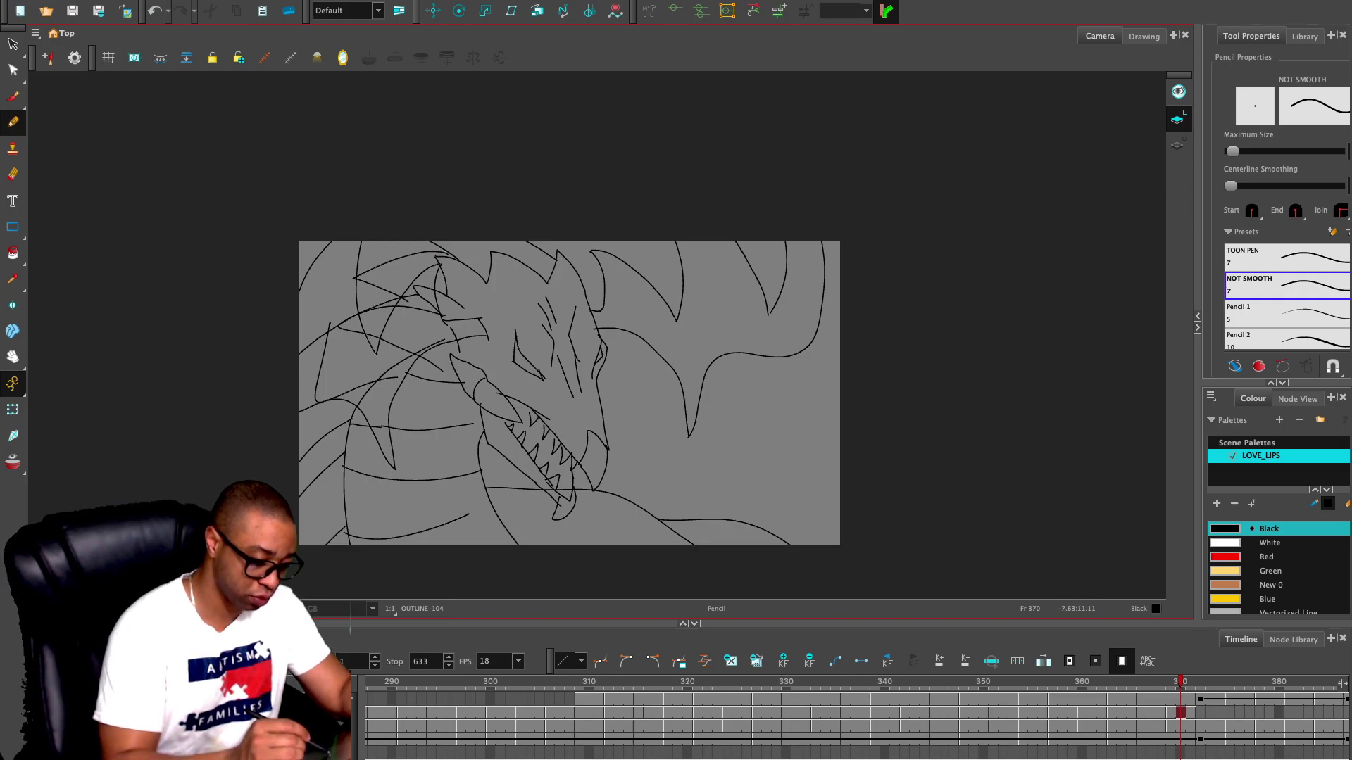
{"action": "key", "text": "shift+m"}
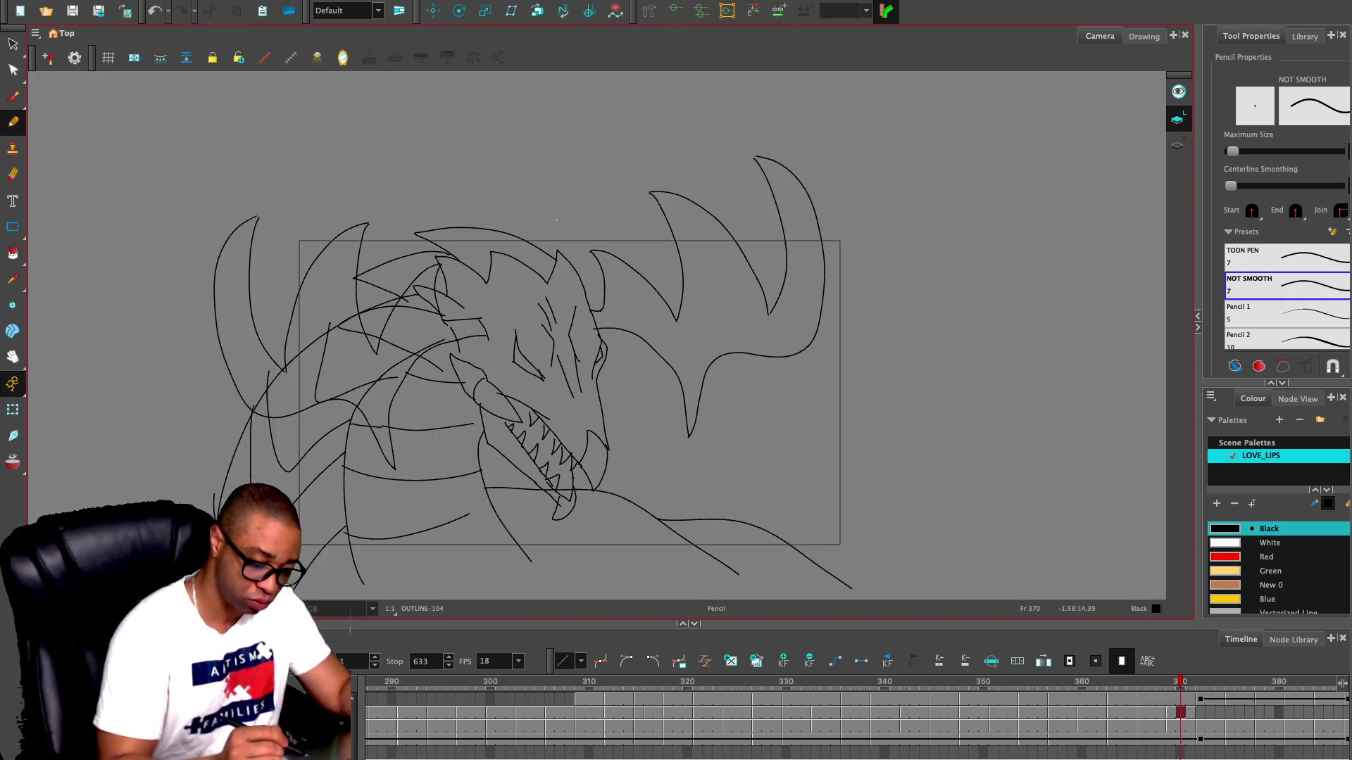
{"action": "left_click_drag", "start_coordinate": [757, 153], "coordinate": [749, 169]}
{"action": "left_click_drag", "start_coordinate": [632, 207], "coordinate": [708, 197]}
{"action": "left_click_drag", "start_coordinate": [322, 233], "coordinate": [422, 233]}
{"action": "left_click_drag", "start_coordinate": [272, 251], "coordinate": [183, 383]}
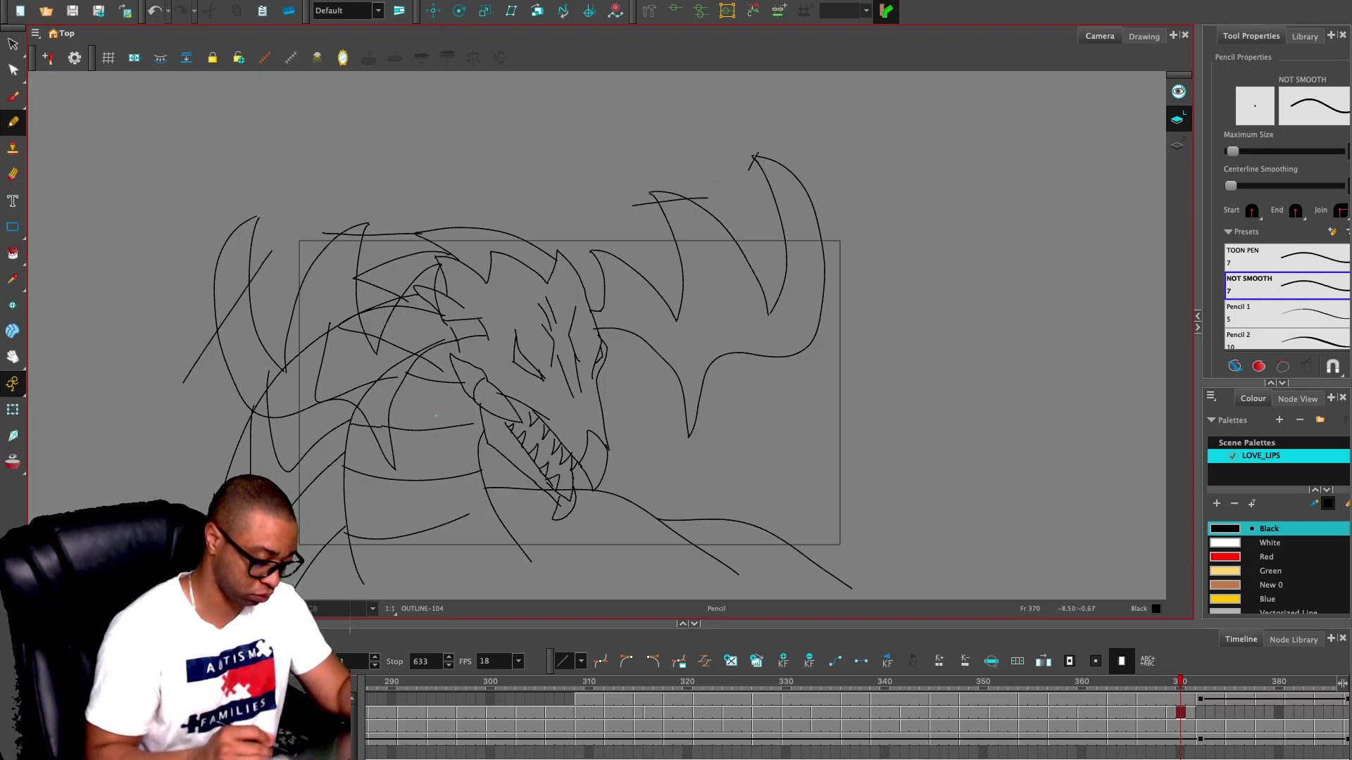
- On frame 370, erase the line crossings around the ear frill and delete the two stray lines running behind the neck
{"action": "left_click_drag", "start_coordinate": [432, 409], "coordinate": [437, 335]}
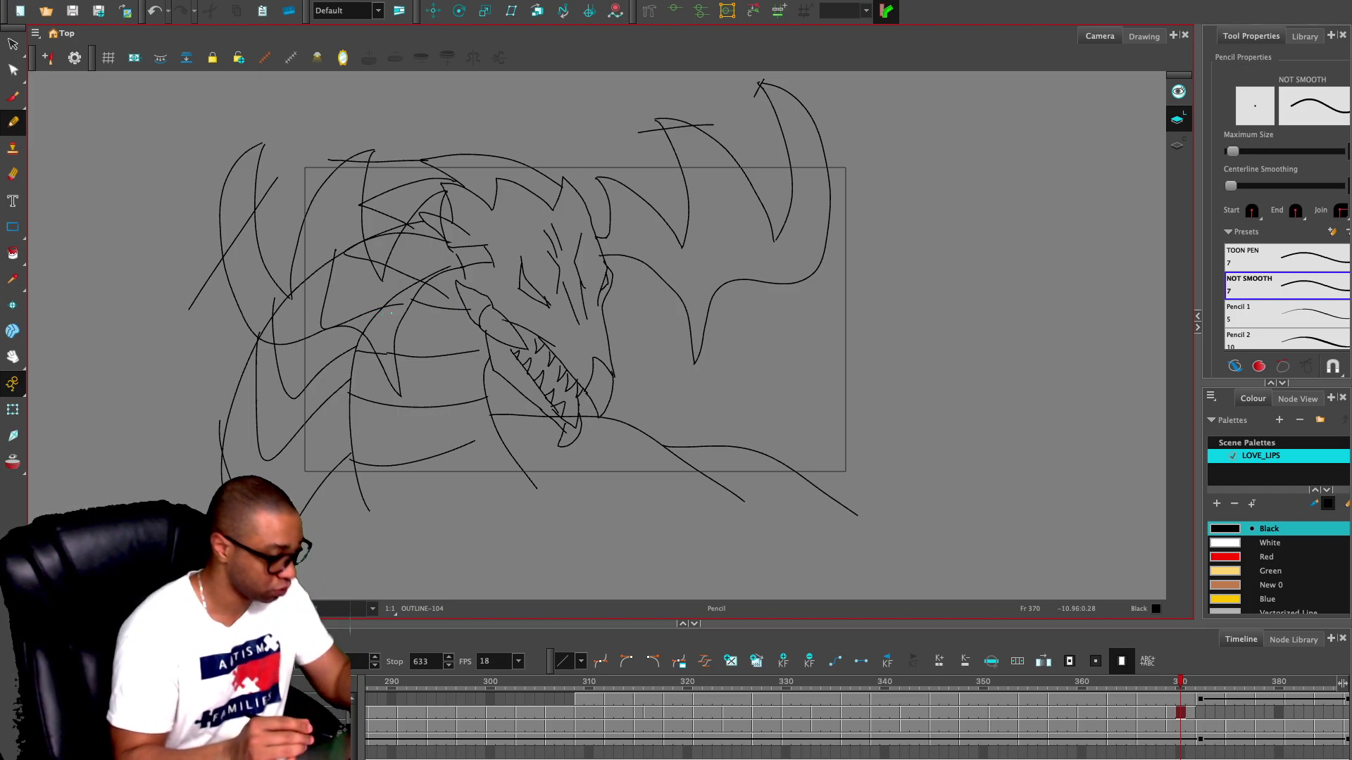
{"action": "key", "text": "alt+e"}
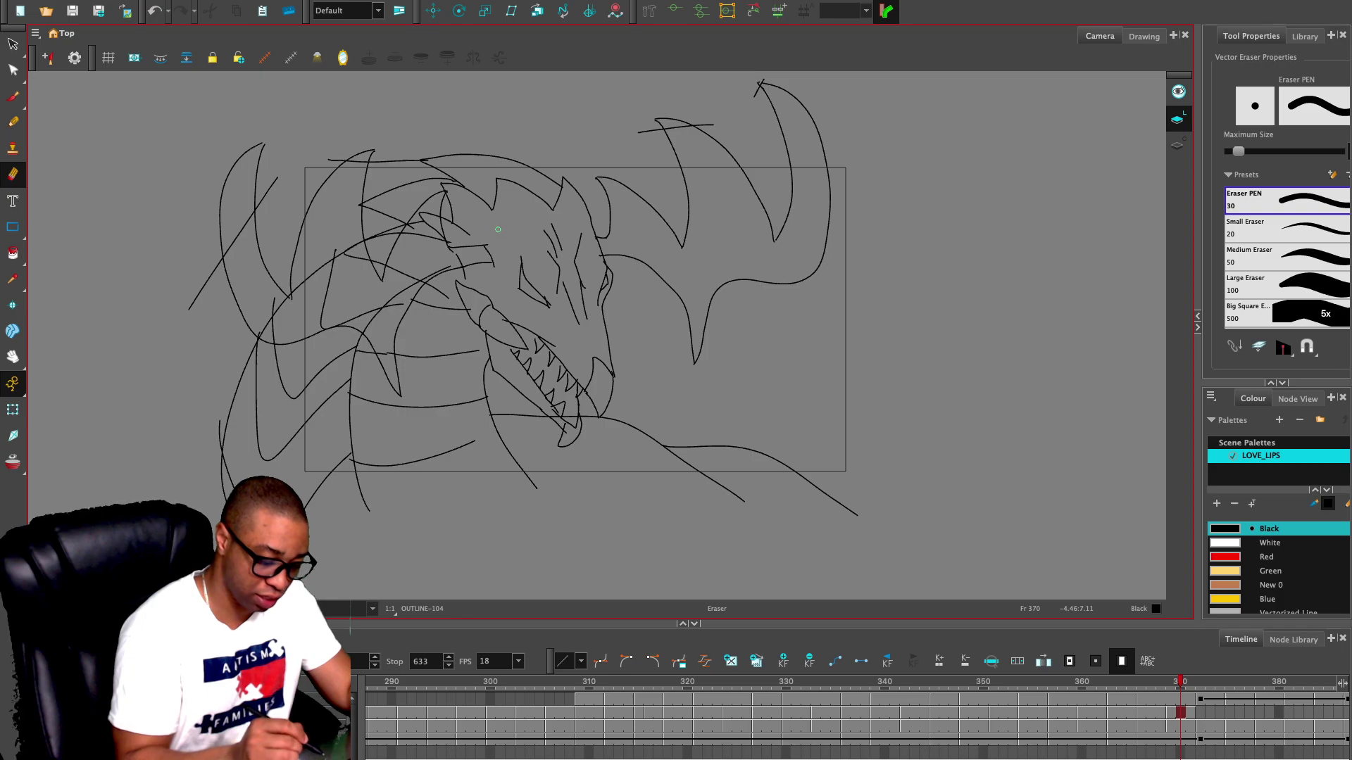
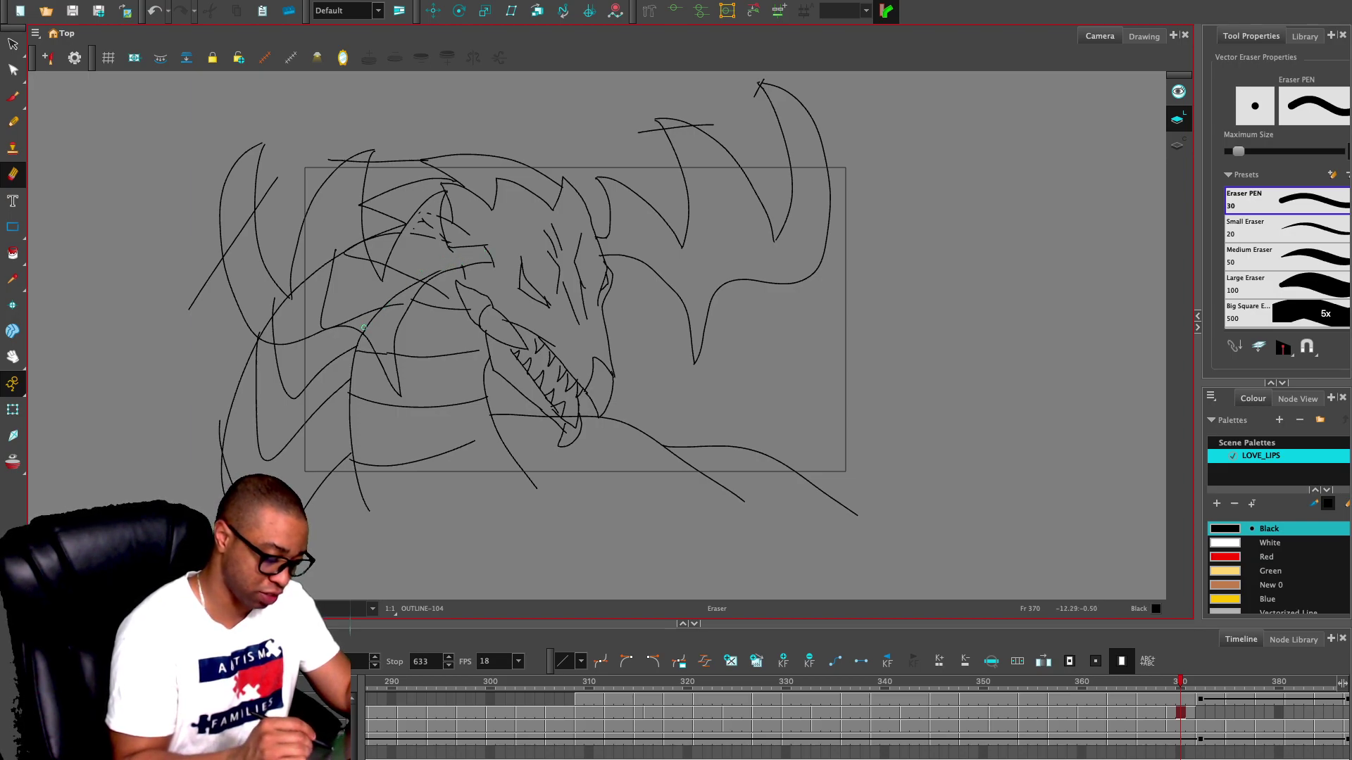
{"action": "key", "text": "alt+s"}
{"action": "left_click", "coordinate": [414, 283]}
{"action": "key", "text": "Delete"}
{"action": "left_click", "coordinate": [433, 273]}
{"action": "key", "text": "Delete"}
- Delete the three leftover line pieces inside the ear frill on frame 370
{"action": "left_click", "coordinate": [424, 235]}
{"action": "key", "text": "Delete"}
{"action": "left_click", "coordinate": [423, 219]}
{"action": "key", "text": "Delete"}
{"action": "left_click", "coordinate": [420, 212]}
{"action": "key", "text": "Delete"}
- Erase the line overlaps beside the ear frill and delete the long back line crossing behind the antler on frame 370
{"action": "key", "text": "e"}
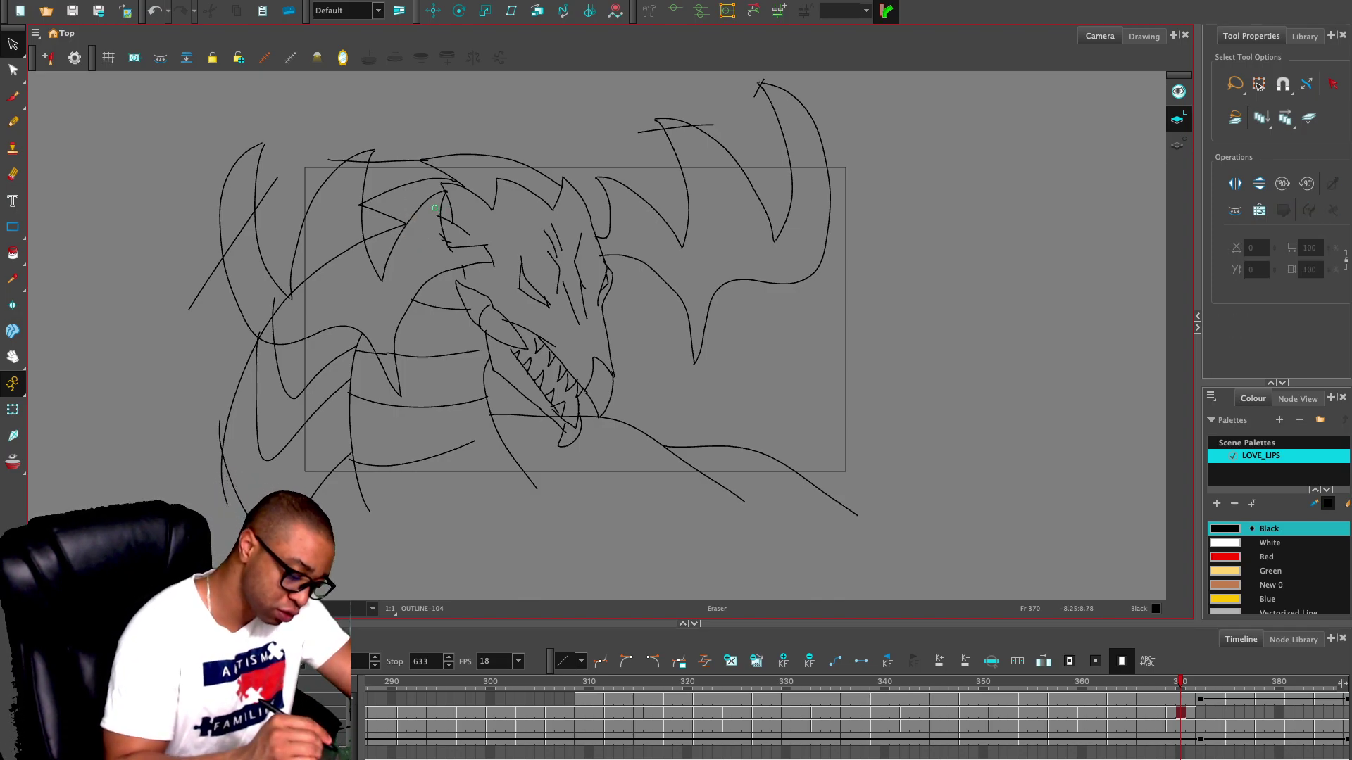
{"action": "left_click_drag", "start_coordinate": [438, 229], "coordinate": [449, 257]}
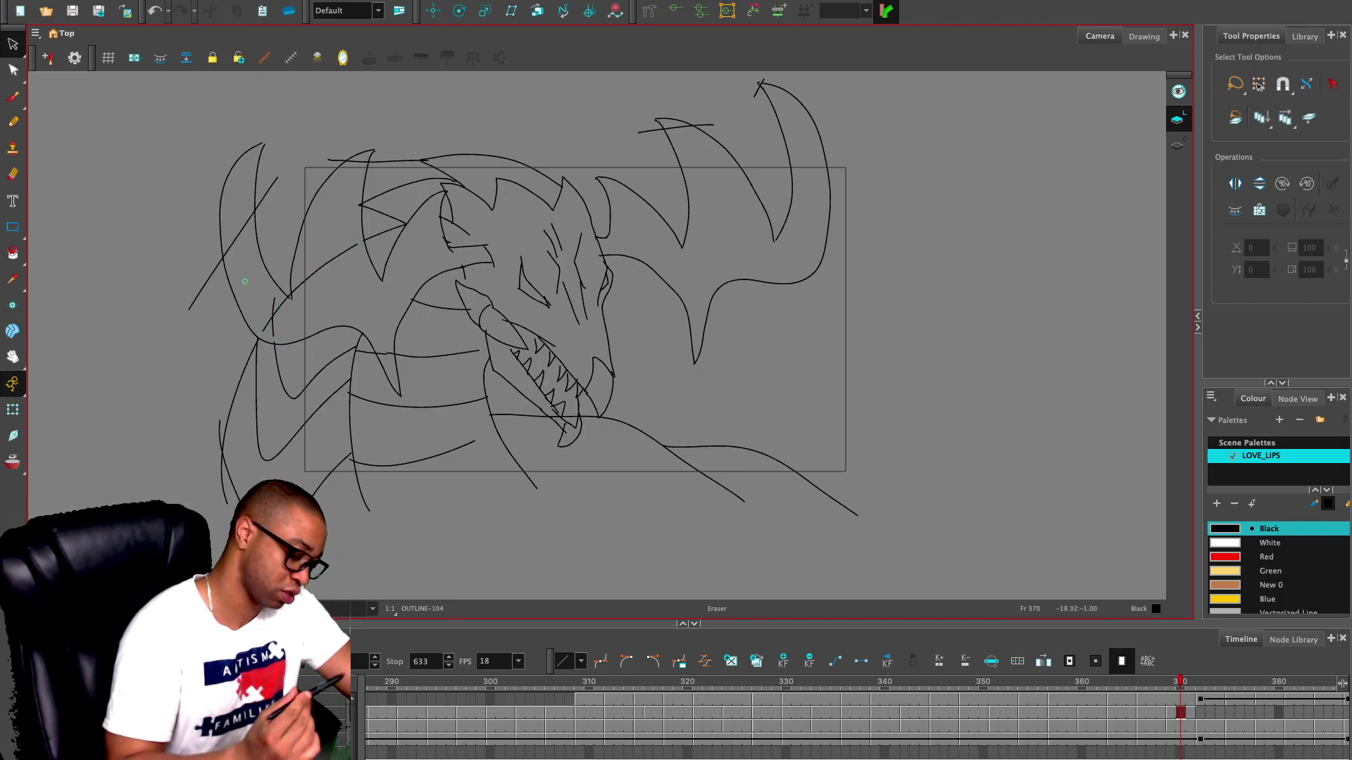
{"action": "left_click", "coordinate": [307, 280]}
{"action": "key", "text": "Delete"}
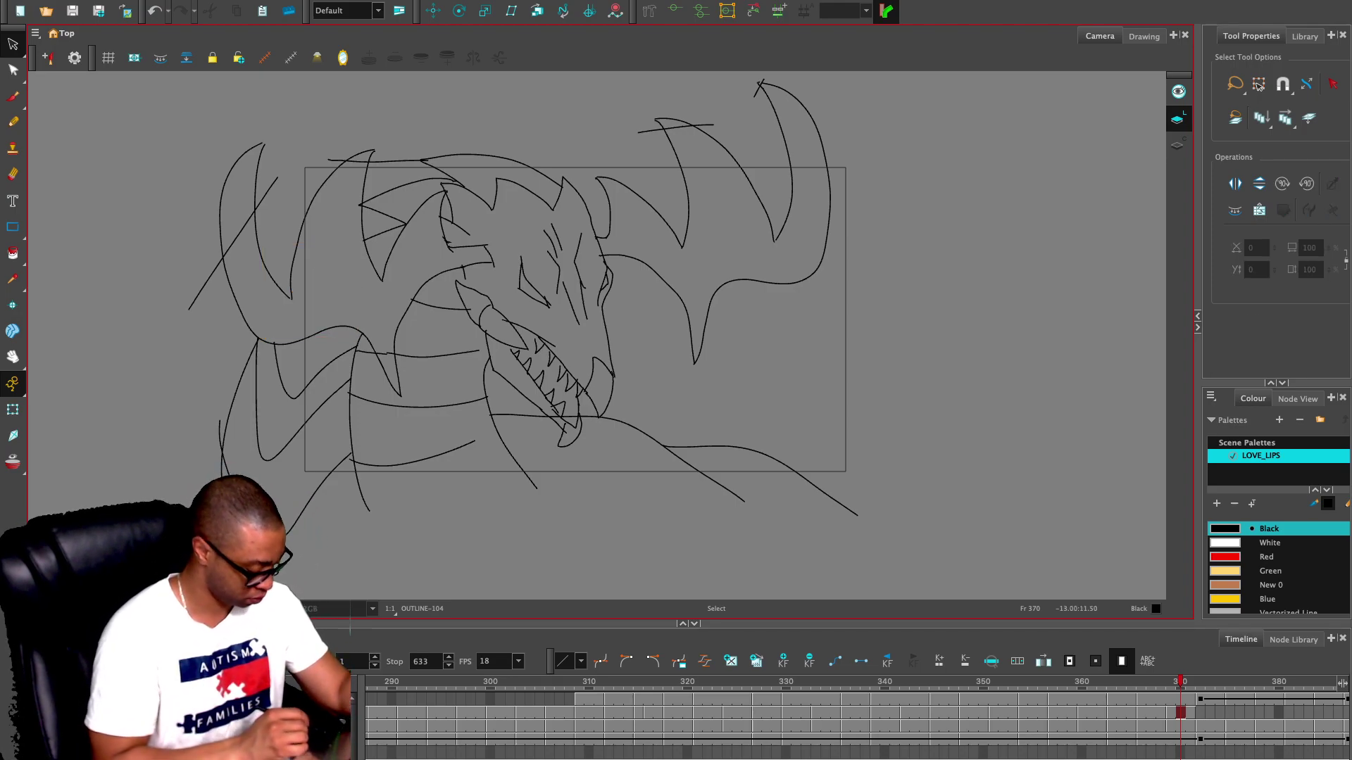
- Mask the drawing to the camera frame and erase a bit of line inside the tip of the lower jaw
{"action": "key", "text": "shift+m"}
{"action": "key", "text": "alt+e"}
{"action": "key", "text": "ctrl+z"}
{"action": "left_click", "coordinate": [571, 414]}
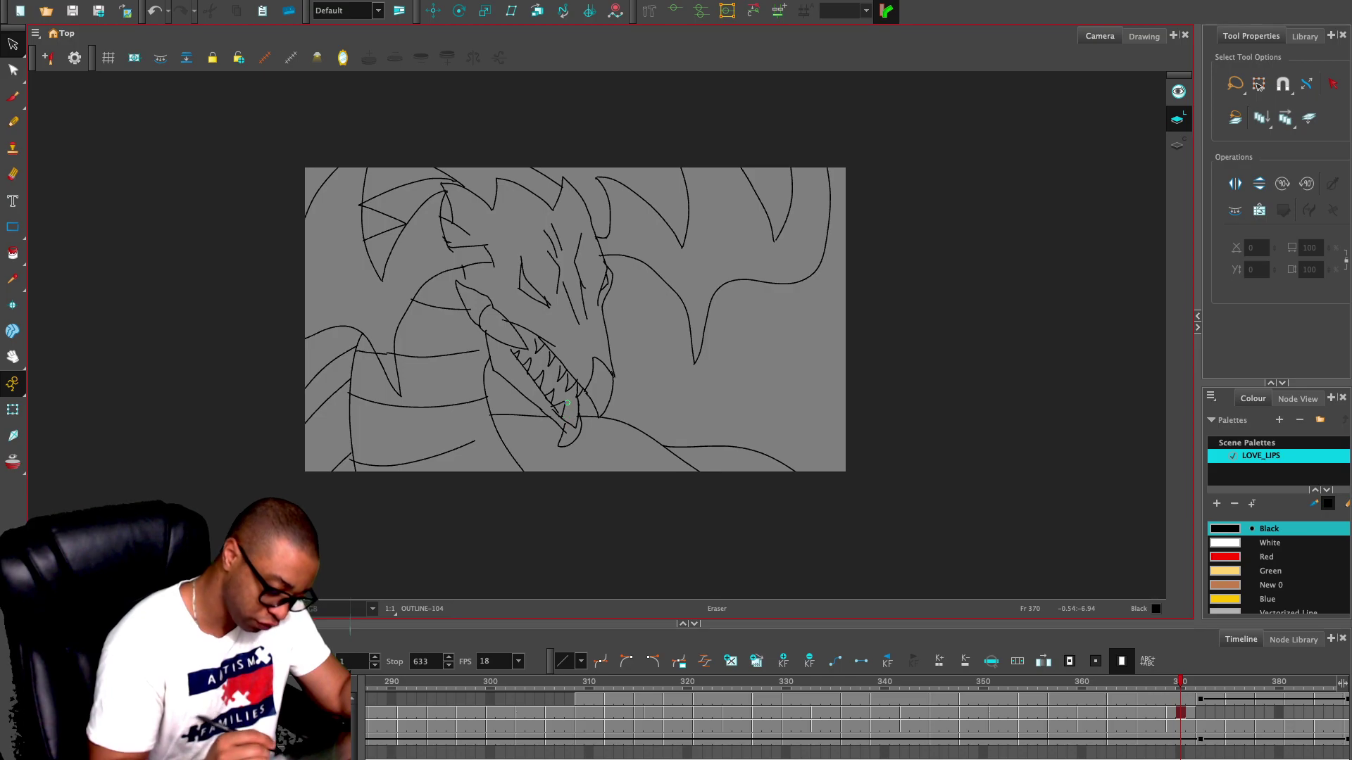
- On frame 368, erase the points where stray lines cross the ear frill and its pointed tip
{"action": "key", "text": "comma"}
{"action": "key", "text": "comma"}
{"action": "key", "text": "period"}
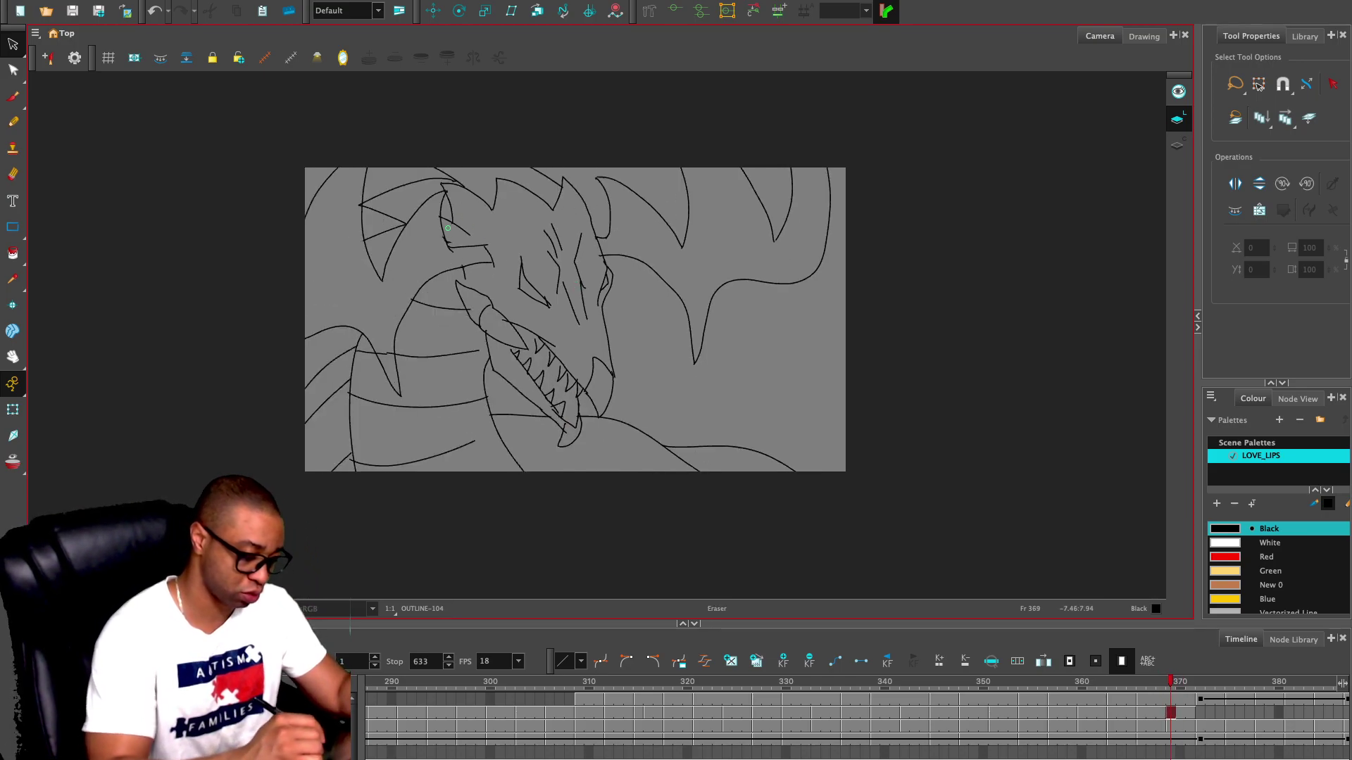
{"action": "key", "text": "e"}
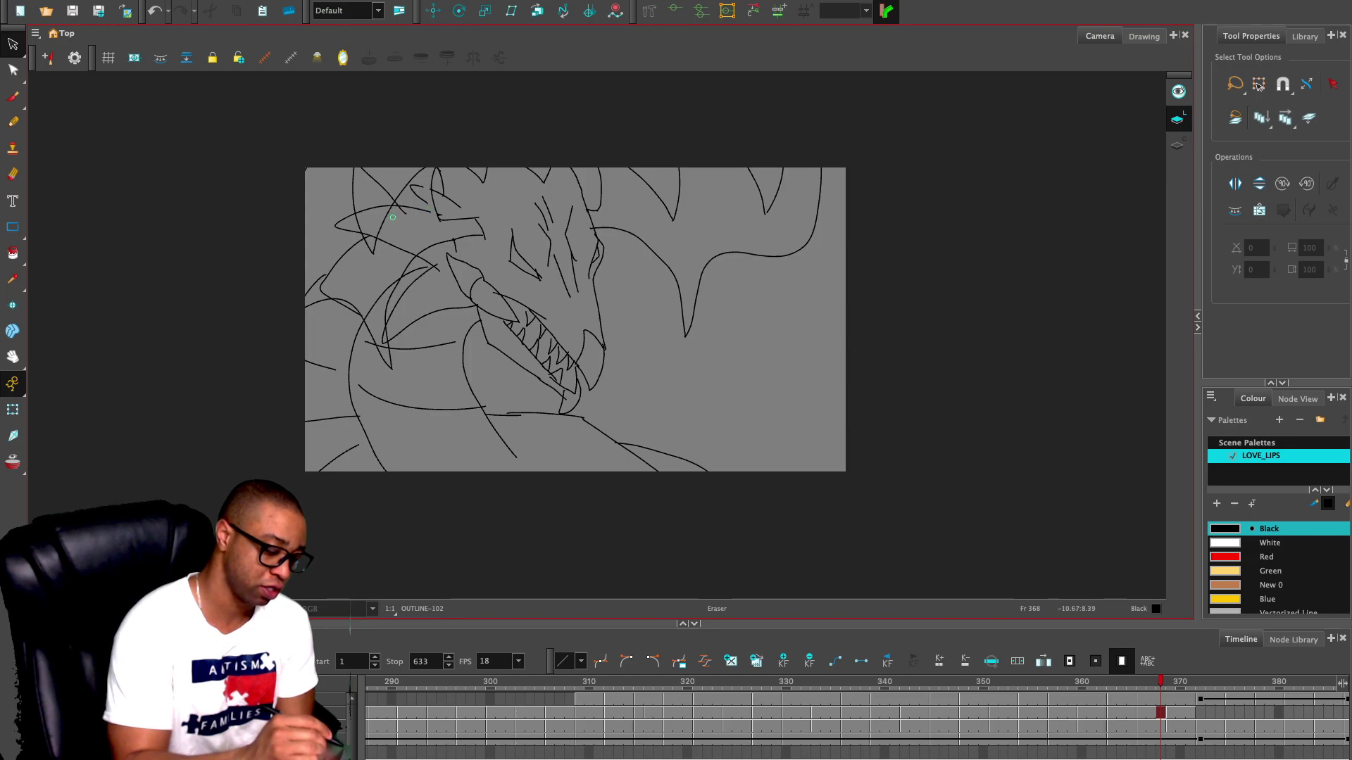
{"action": "key", "text": "ctrl+z"}
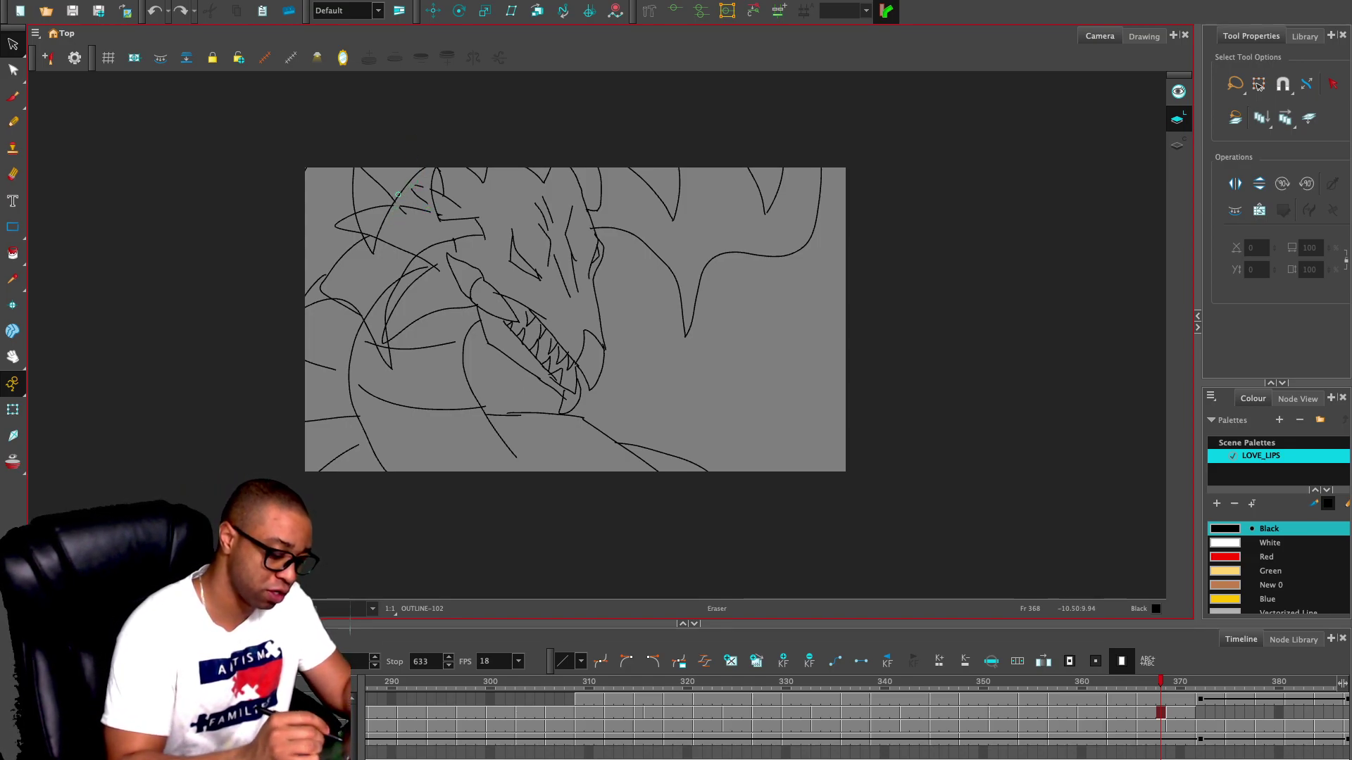
{"action": "left_click_drag", "start_coordinate": [350, 209], "coordinate": [354, 222]}
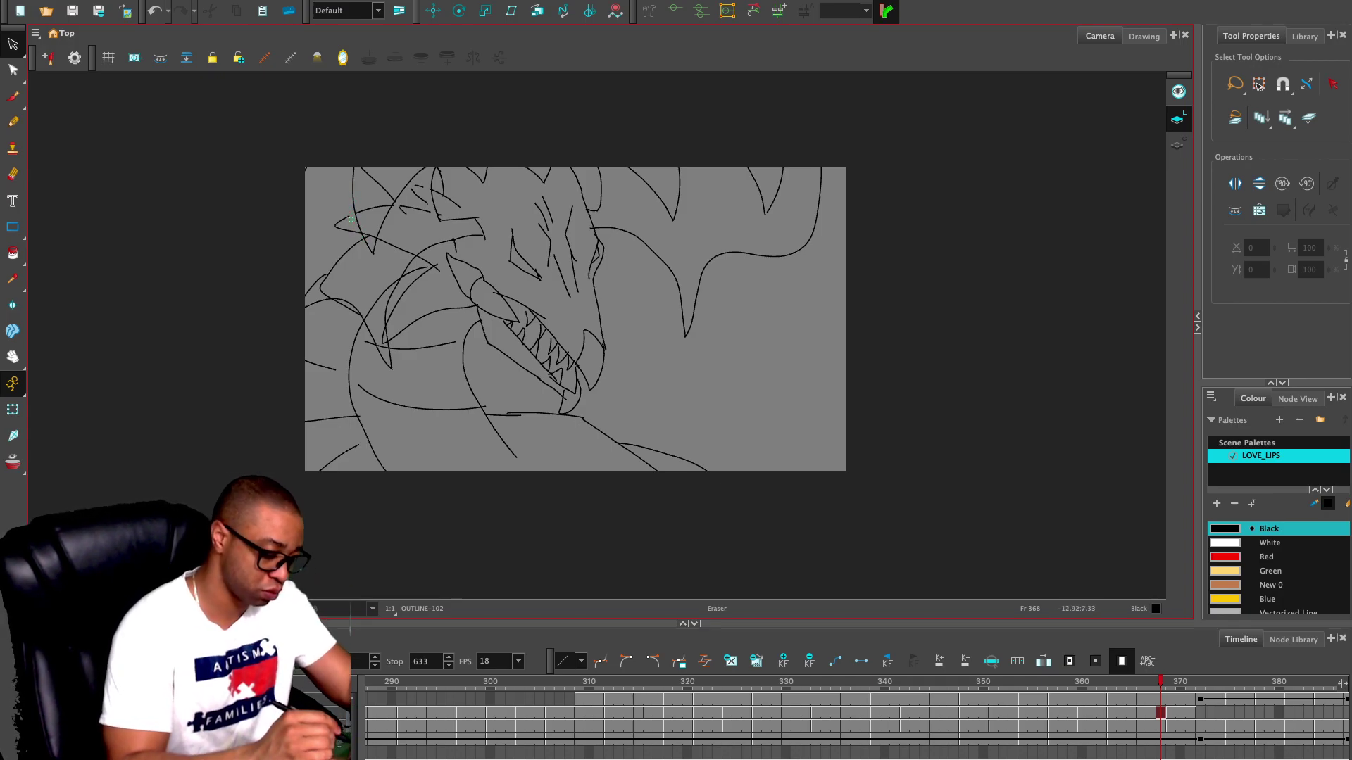
{"action": "key", "text": "ctrl+z"}
{"action": "left_click_drag", "start_coordinate": [345, 211], "coordinate": [346, 209]}
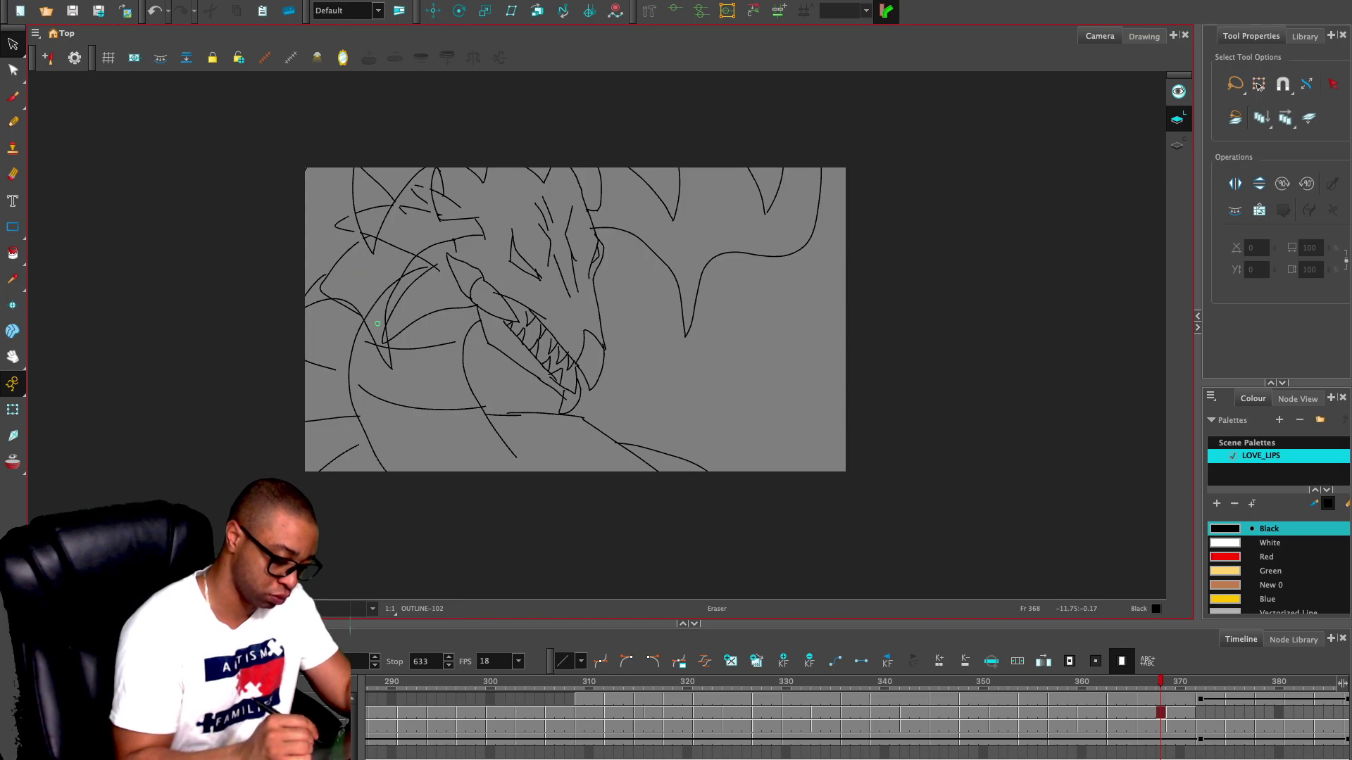
- Turn off the camera mask and erase the line crossings at the neck and where the back line meets the antler
{"action": "left_click_drag", "start_coordinate": [385, 350], "coordinate": [382, 340]}
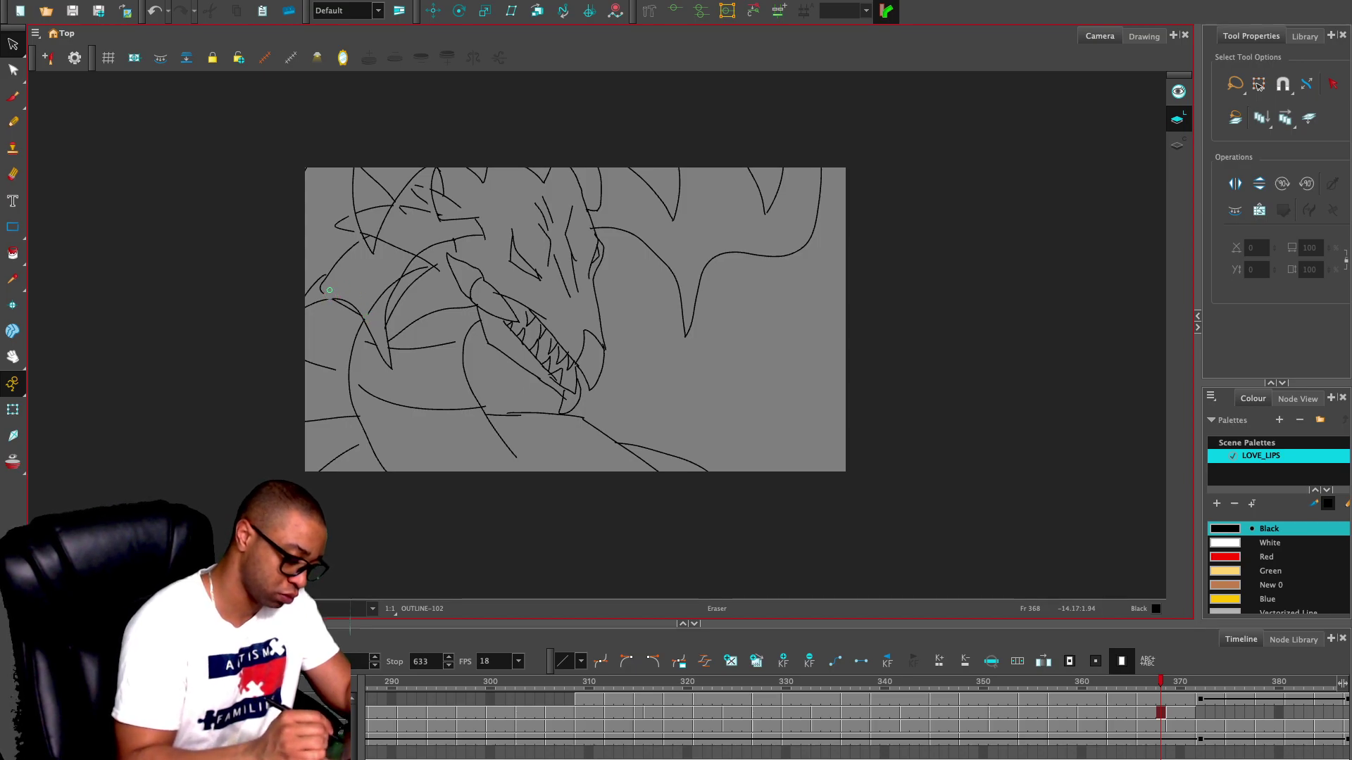
{"action": "key", "text": "ctrl+z"}
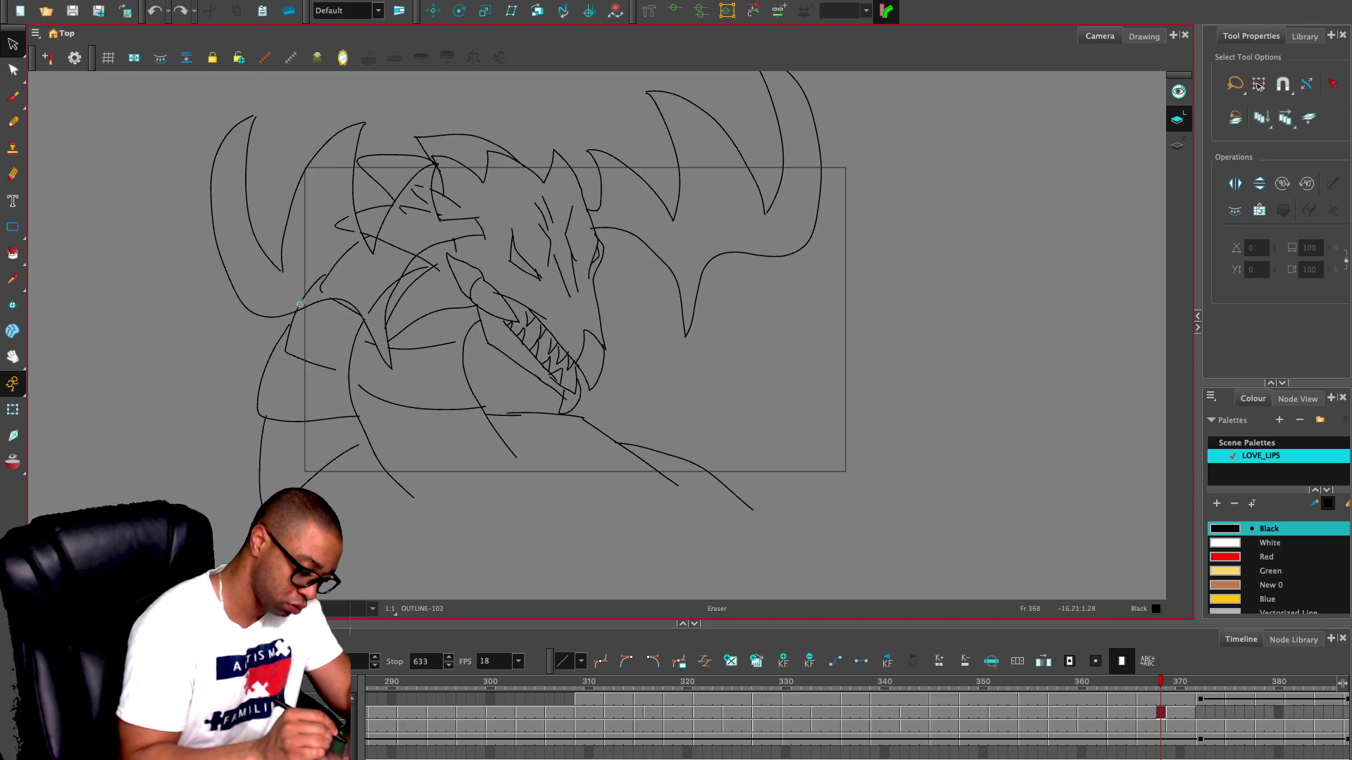
{"action": "left_click", "coordinate": [315, 288]}
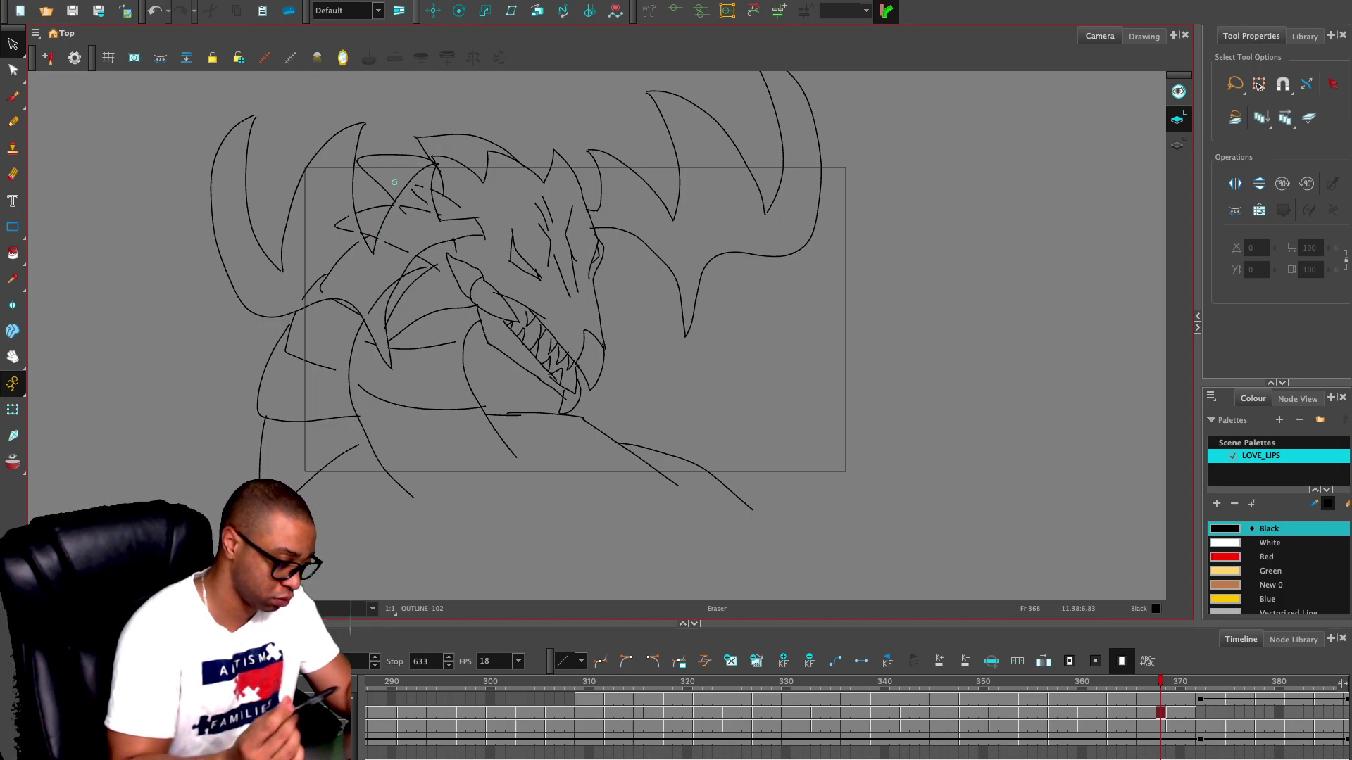
- Delete the short cut-off pieces inside the ear frill and the pointed piece sticking out behind it on frame 368
{"action": "mouse_move", "coordinate": [417, 180]}
{"action": "left_mouse_down"}
{"action": "mouse_move", "coordinate": [400, 250]}
{"action": "mouse_move", "coordinate": [418, 188]}
{"action": "left_mouse_up"}
{"action": "key", "text": "Delete"}
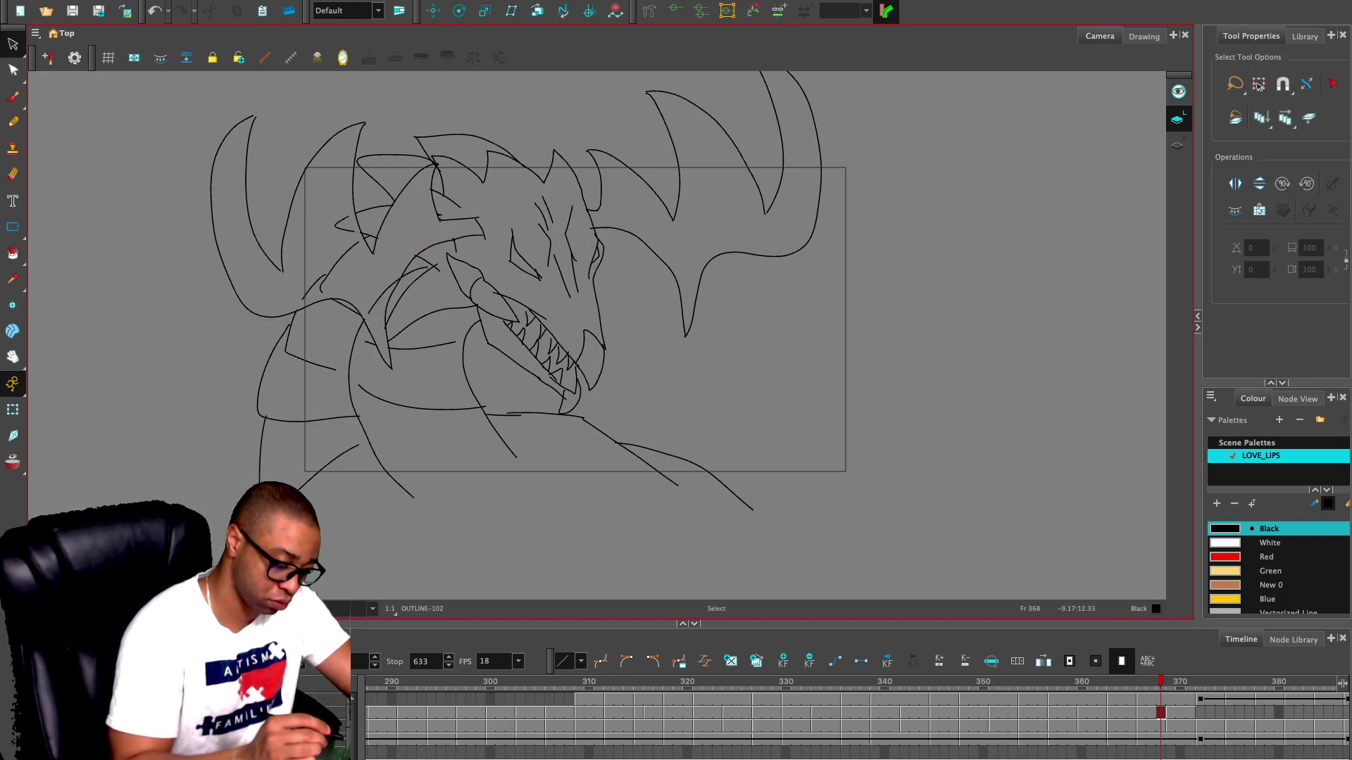
{"action": "mouse_move", "coordinate": [336, 200]}
{"action": "left_mouse_down"}
{"action": "mouse_move", "coordinate": [303, 246]}
{"action": "mouse_move", "coordinate": [359, 235]}
{"action": "left_mouse_up"}
{"action": "key", "text": "Delete"}
- Remove the stray lines between the ear frill and the antler, and erase the overlap on the back edge of the neck
{"action": "left_click", "coordinate": [398, 281]}
{"action": "key", "text": "Escape"}
{"action": "key", "text": "e"}
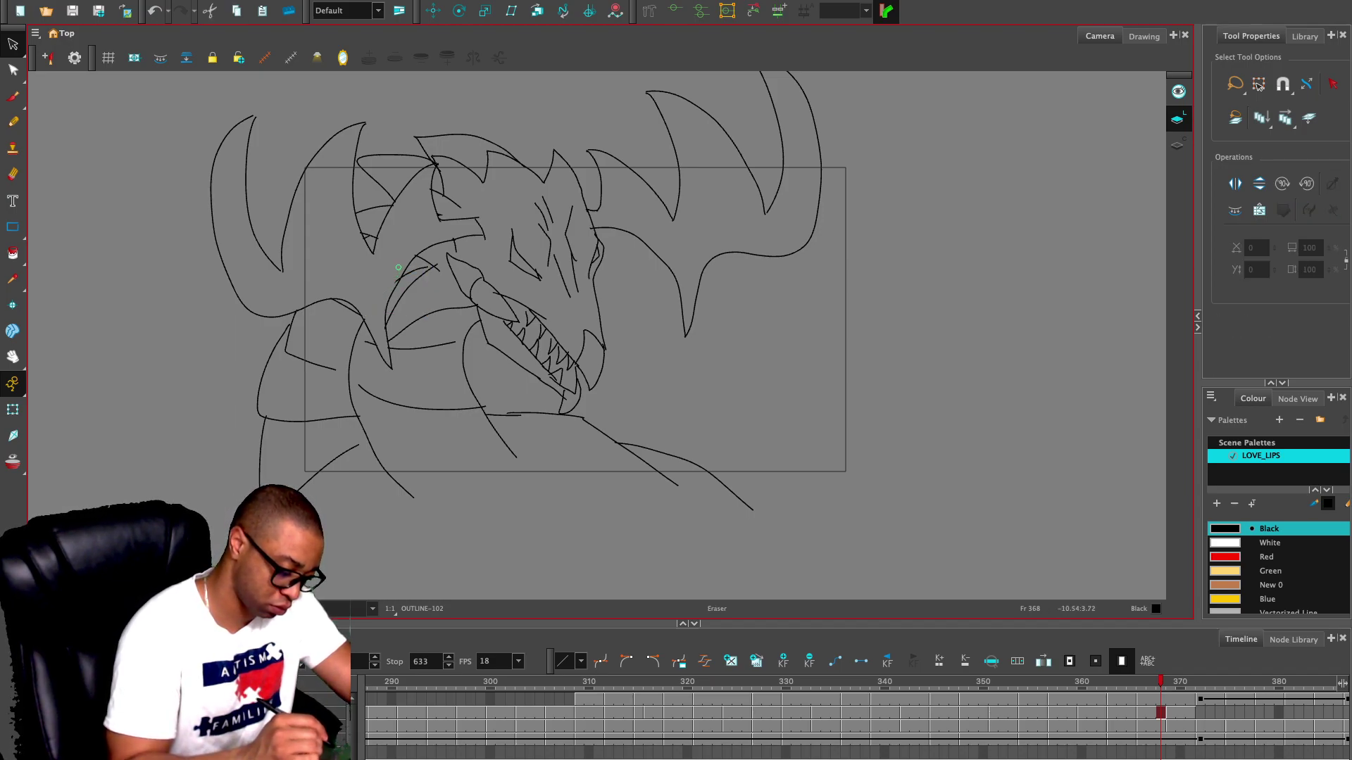
{"action": "left_click_drag", "start_coordinate": [391, 286], "coordinate": [395, 276]}
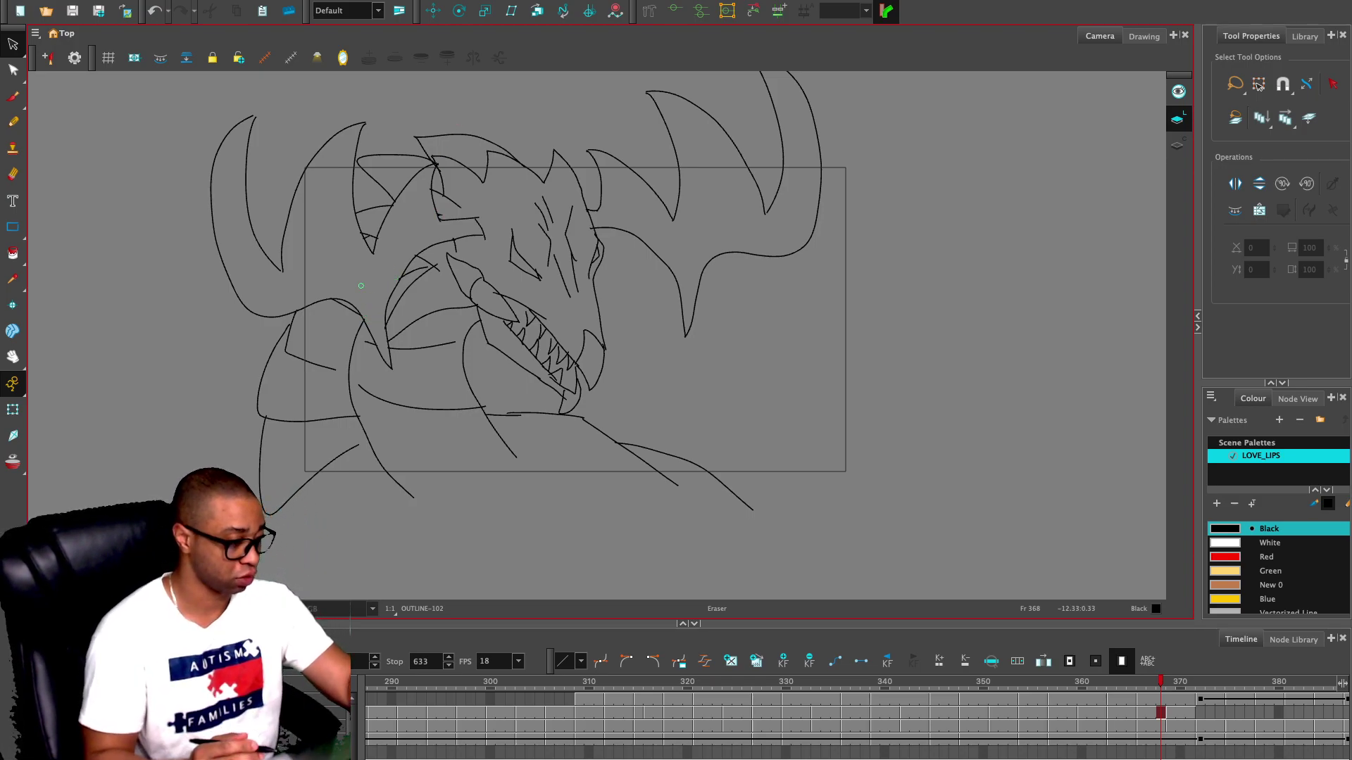
- Draw a long straight line across the bottom of the body on frame 368 and extend the short back lines to the neck edge
{"action": "key", "text": "alt+/"}
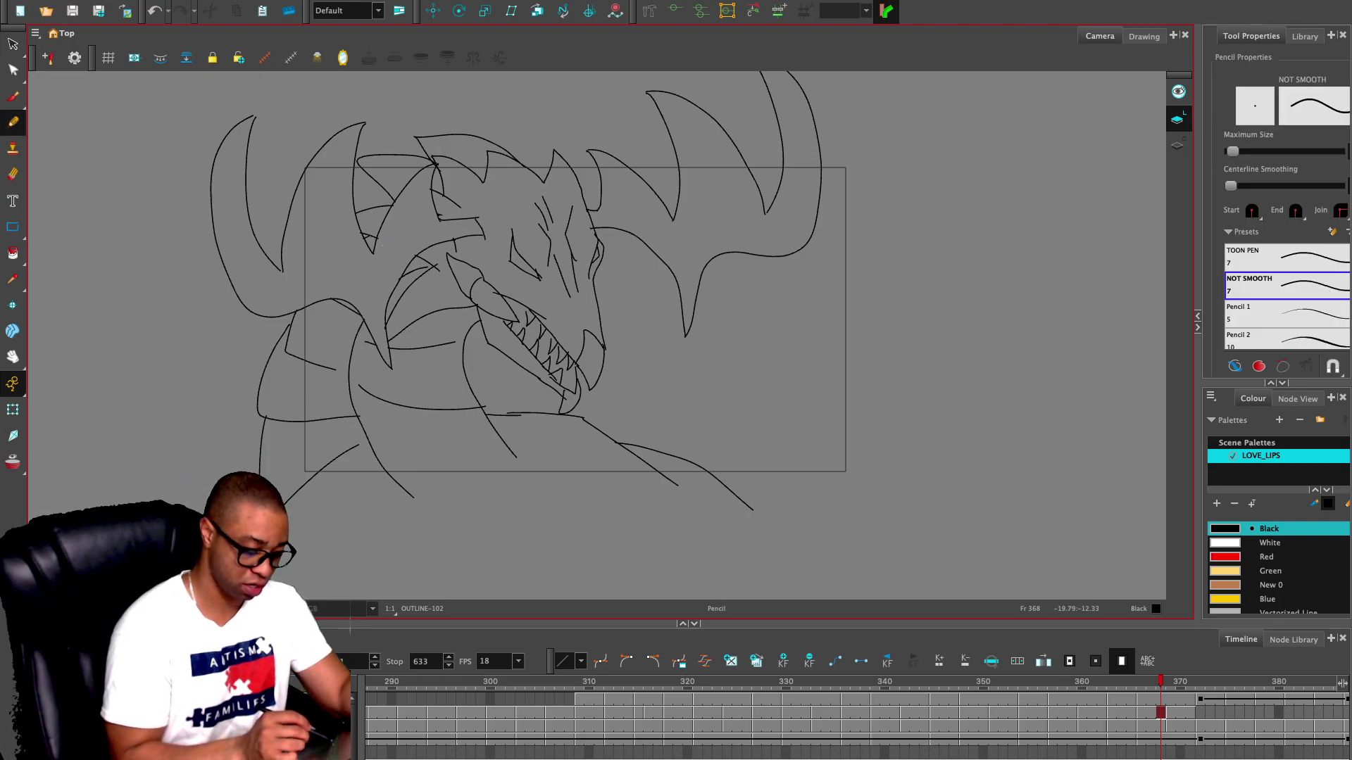
{"action": "left_click_drag", "start_coordinate": [262, 488], "coordinate": [748, 482]}
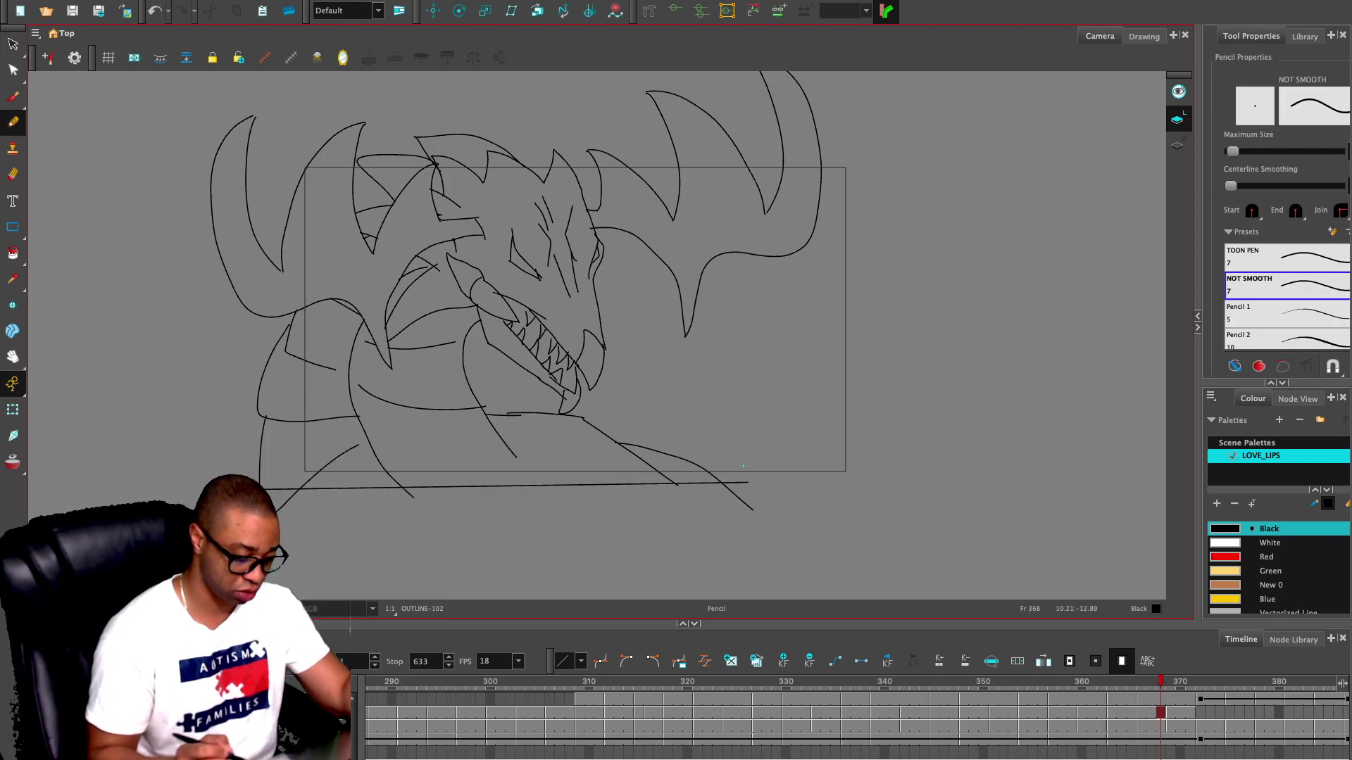
{"action": "key", "text": "alt+s"}
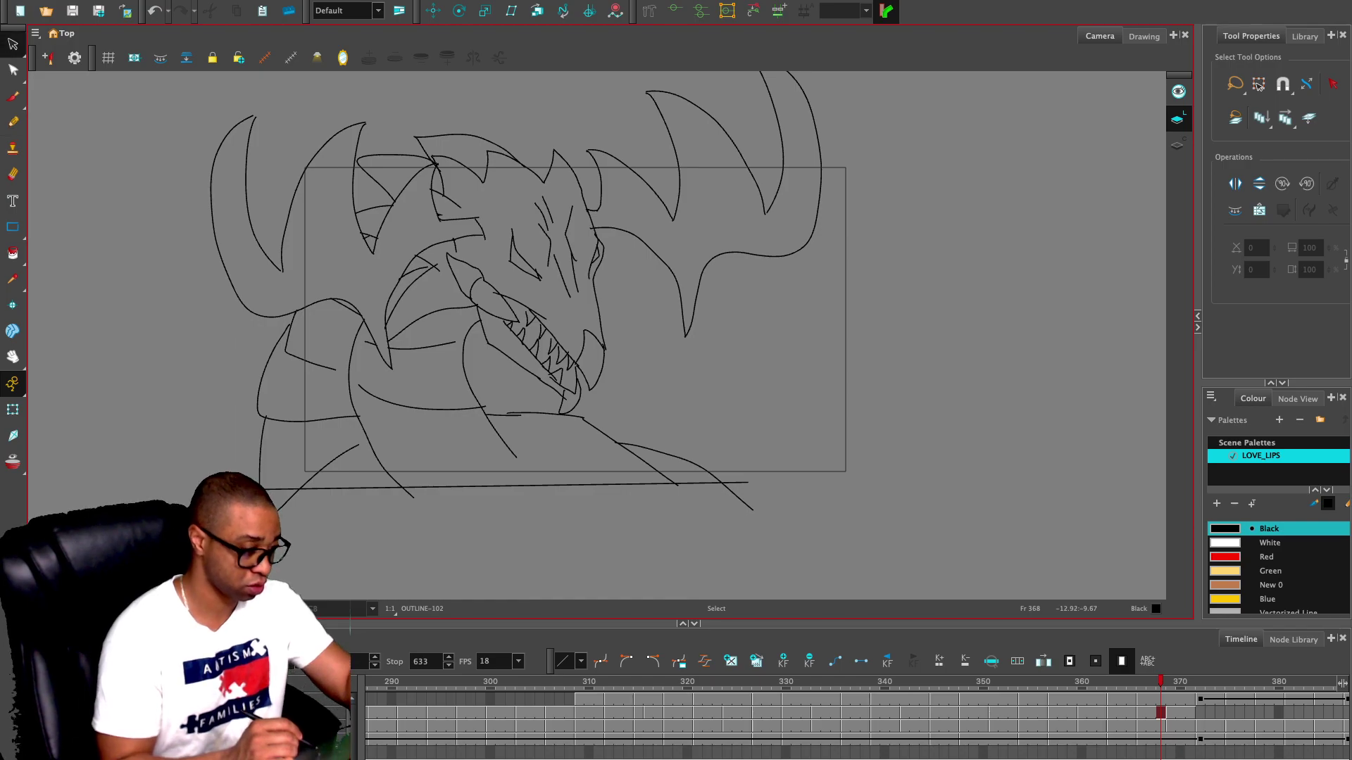
{"action": "key", "text": "alt+slash"}
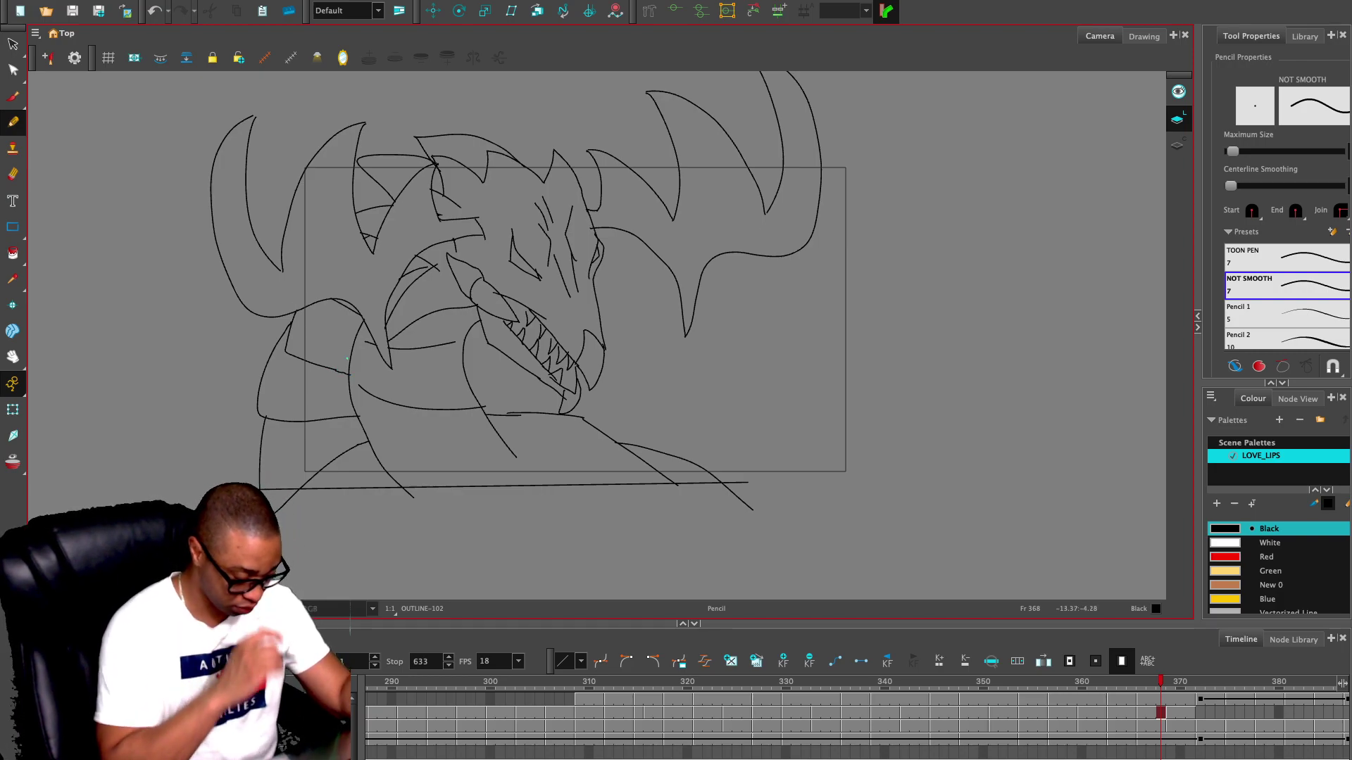
- Adjust the ends of the rib lines across the neck on frame 368 so they meet the neck's edges
{"action": "key", "text": "alt+s"}
{"action": "left_click", "coordinate": [453, 410]}
{"action": "left_click_drag", "start_coordinate": [386, 398], "coordinate": [379, 398]}
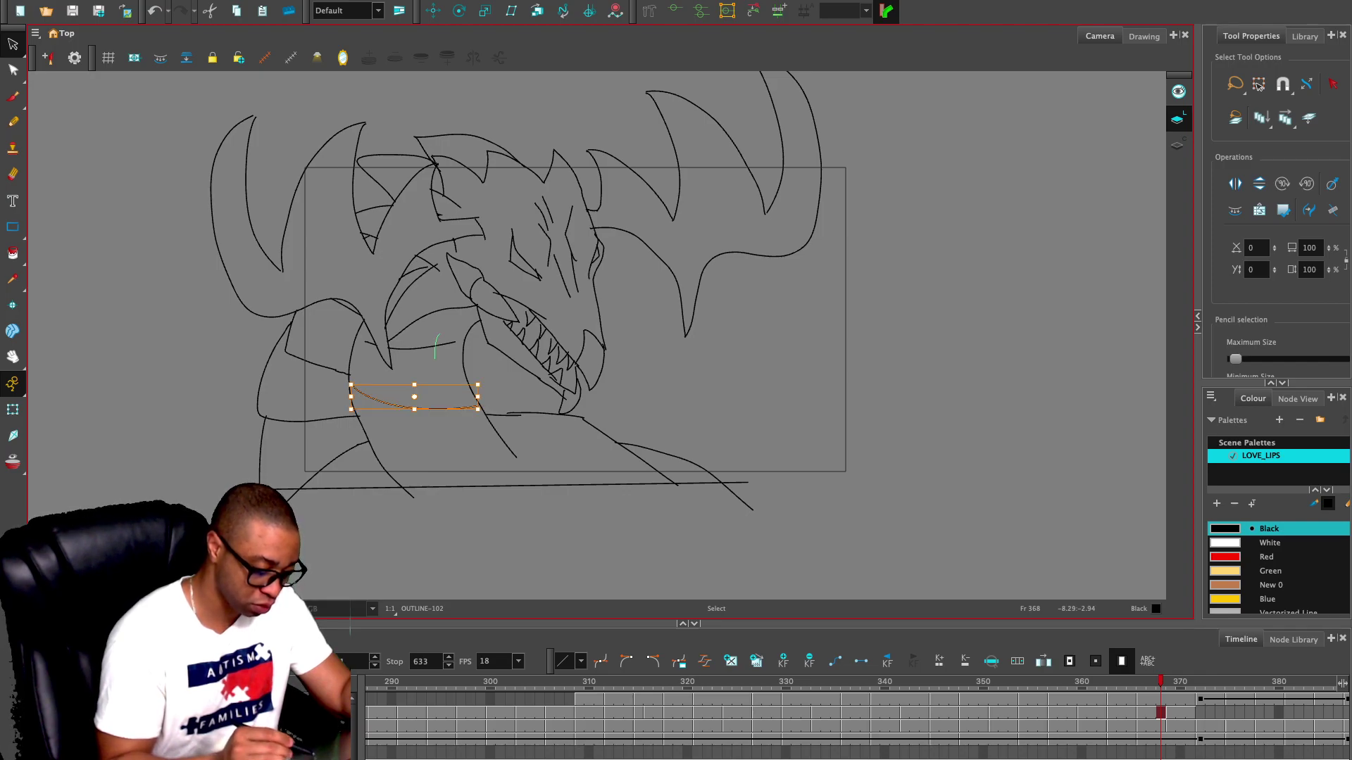
{"action": "left_click", "coordinate": [436, 344]}
{"action": "left_click", "coordinate": [356, 339]}
{"action": "left_click", "coordinate": [371, 344]}
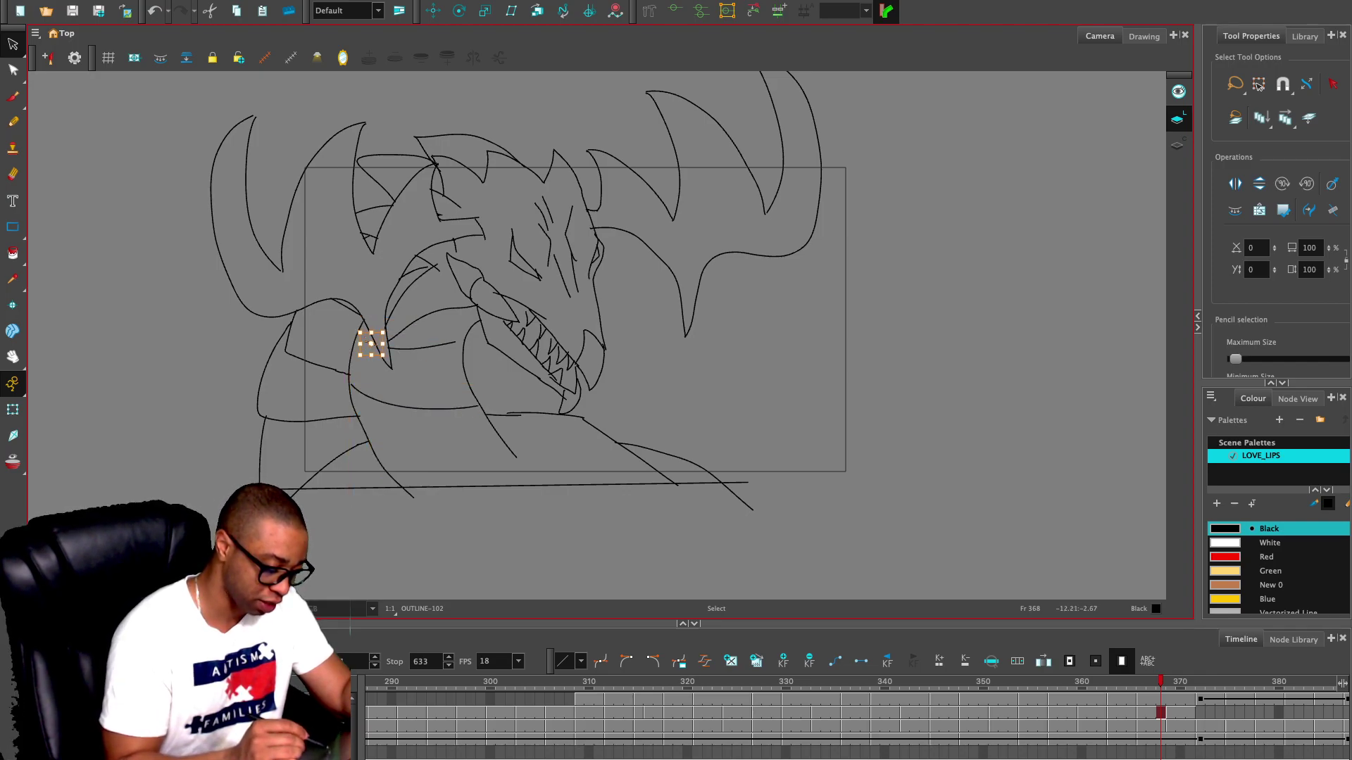
{"action": "left_click_drag", "start_coordinate": [365, 343], "coordinate": [357, 341]}
{"action": "key", "text": "Escape"}
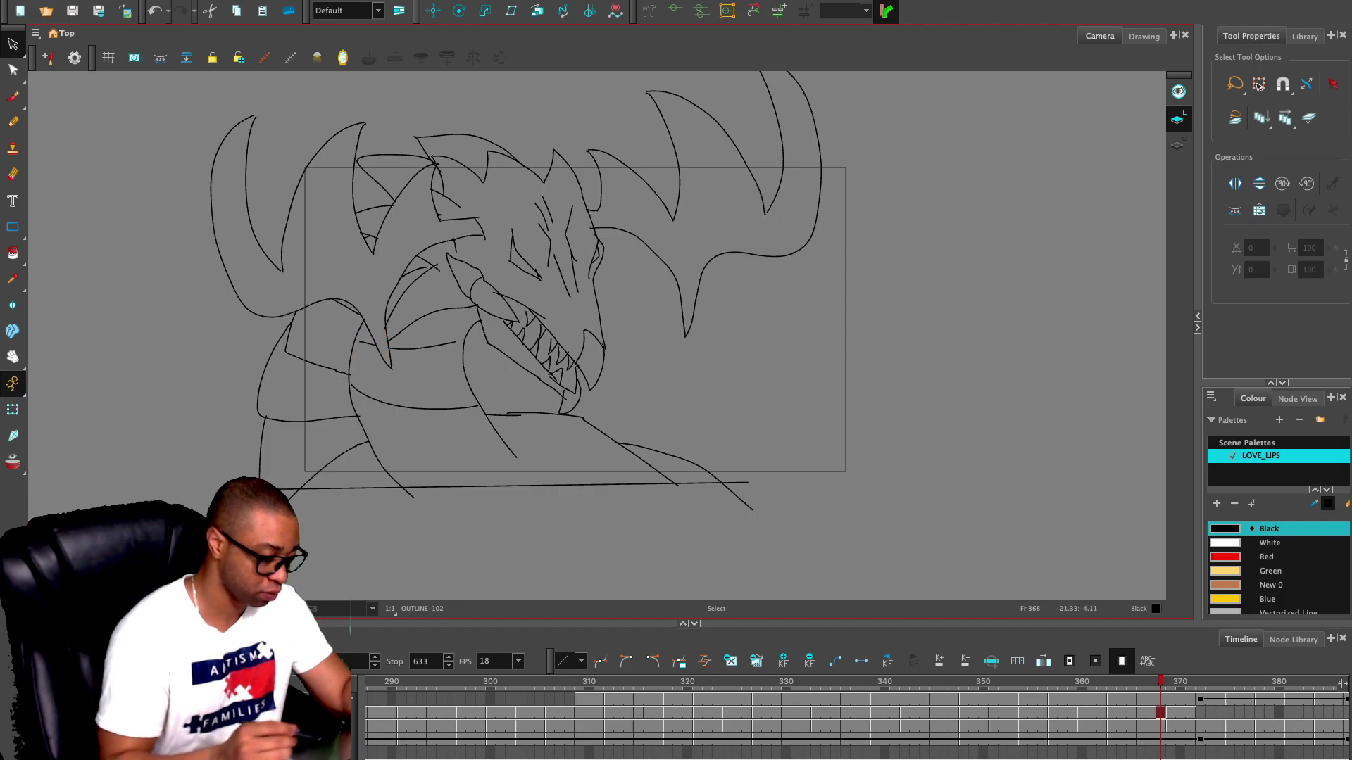
- On frame 369, shift the lowest neck rib line sideways so it reaches the throat edge of the neck
{"action": "key", "text": "period"}
{"action": "left_click", "coordinate": [422, 462]}
{"action": "left_click_drag", "start_coordinate": [423, 461], "coordinate": [434, 461]}
{"action": "left_click_drag", "start_coordinate": [448, 375], "coordinate": [453, 404]}
{"action": "left_click", "coordinate": [686, 304]}
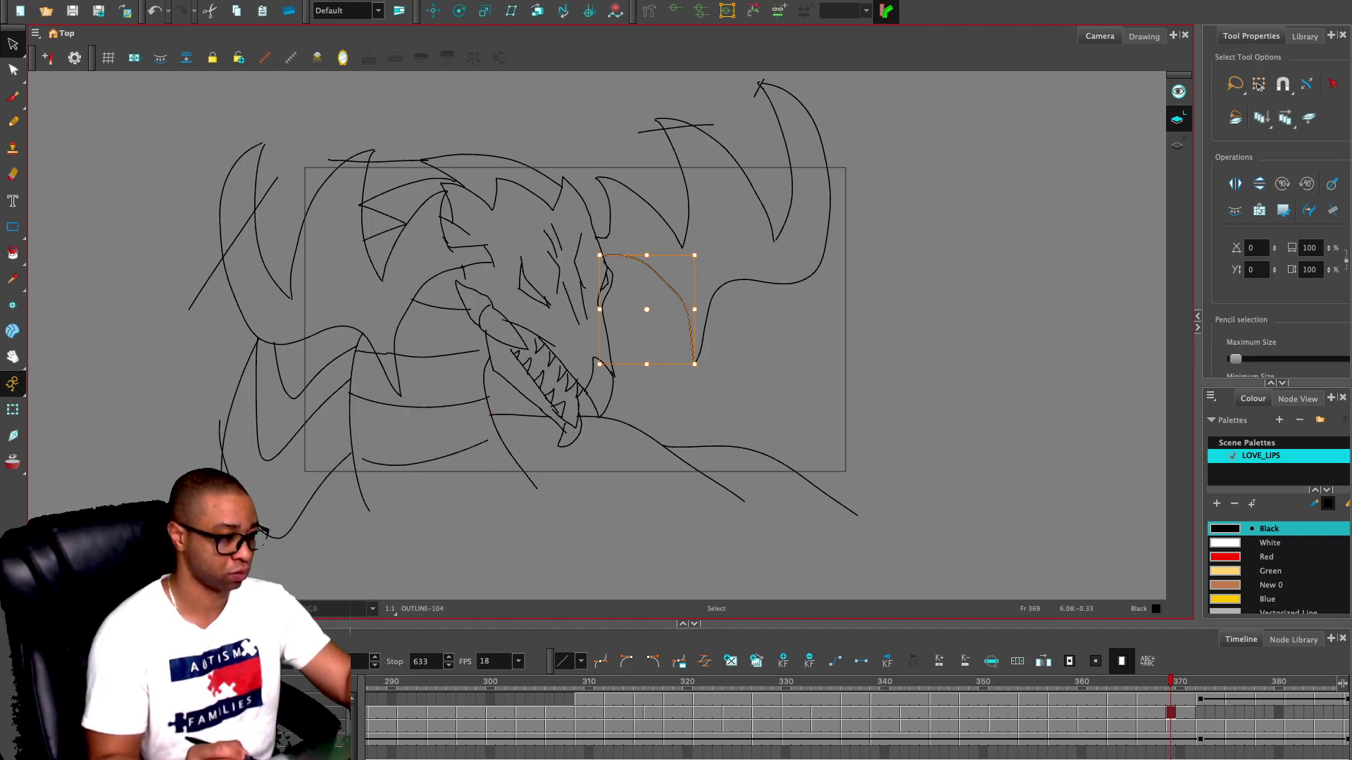
- On frame 368, draw short straight lines across each antler prong and across the inner curve of the far-side antler's lower point
{"action": "key", "text": "alt+x"}
{"action": "key", "text": "comma"}
{"action": "mouse_move", "coordinate": [171, 158]}
{"action": "left_mouse_down"}
{"action": "mouse_move", "coordinate": [864, 160]}
{"action": "mouse_move", "coordinate": [322, 186]}
{"action": "mouse_move", "coordinate": [184, 159]}
{"action": "mouse_move", "coordinate": [378, 134]}
{"action": "left_mouse_up"}
{"action": "key", "text": "super+z"}
{"action": "left_click_drag", "start_coordinate": [581, 158], "coordinate": [844, 113]}
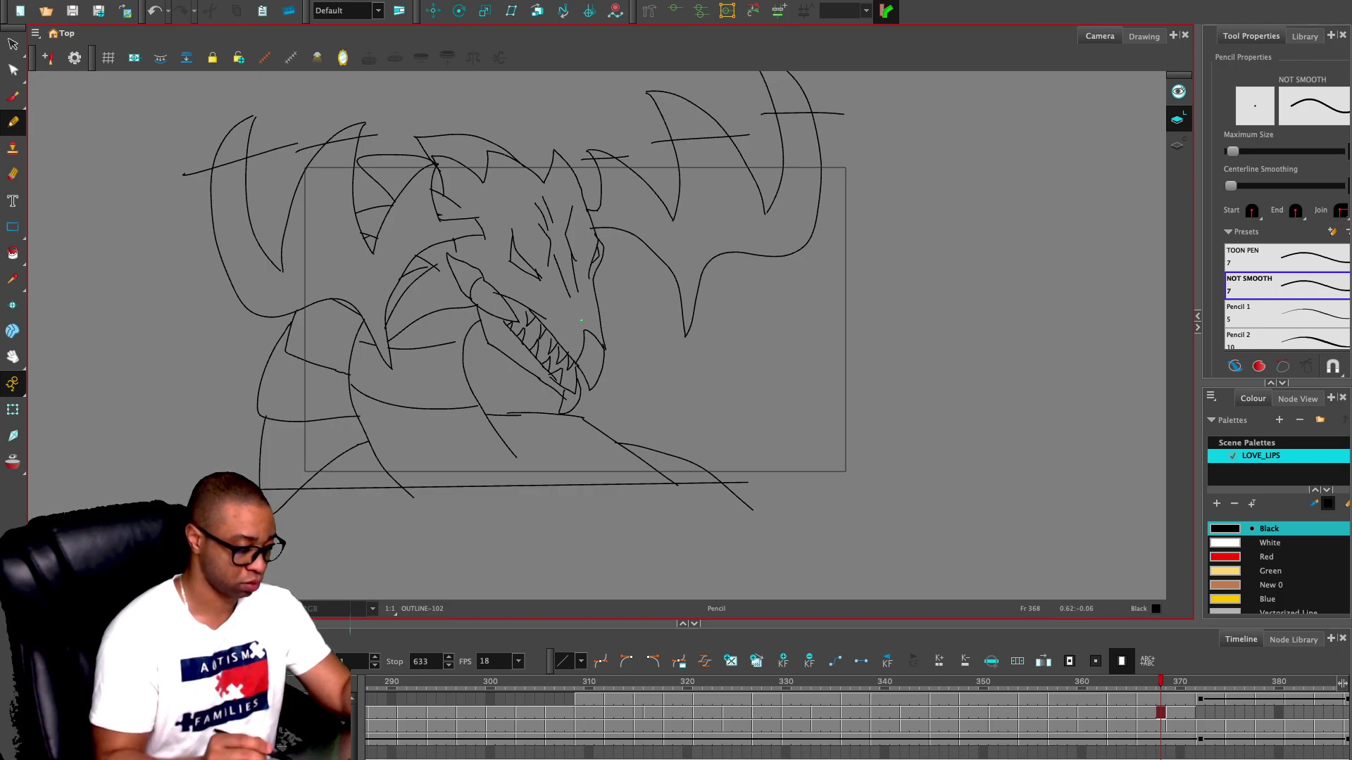
{"action": "left_click_drag", "start_coordinate": [286, 256], "coordinate": [263, 277]}
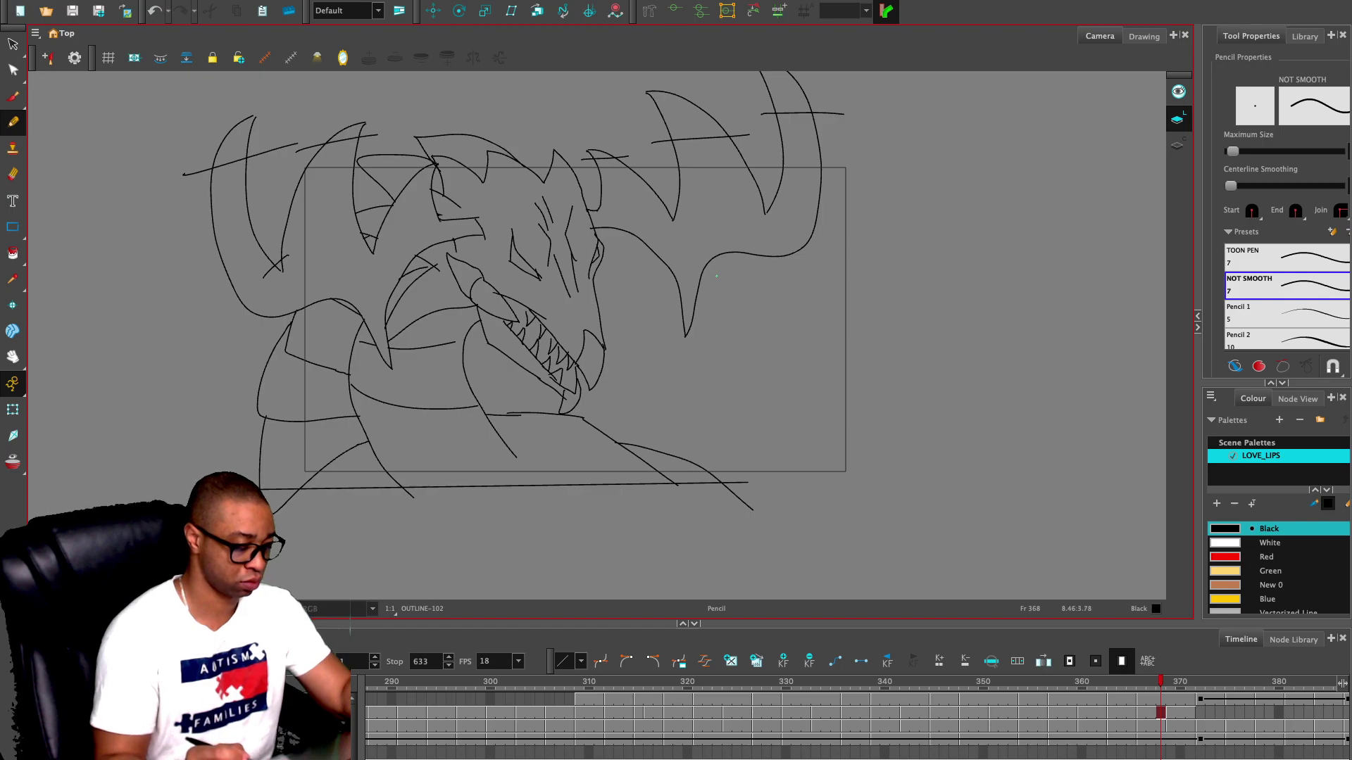
- Scrub back from frame 367 and step through the outline drawings to examine the cycle and the frames before it
{"action": "key", "text": "comma"}
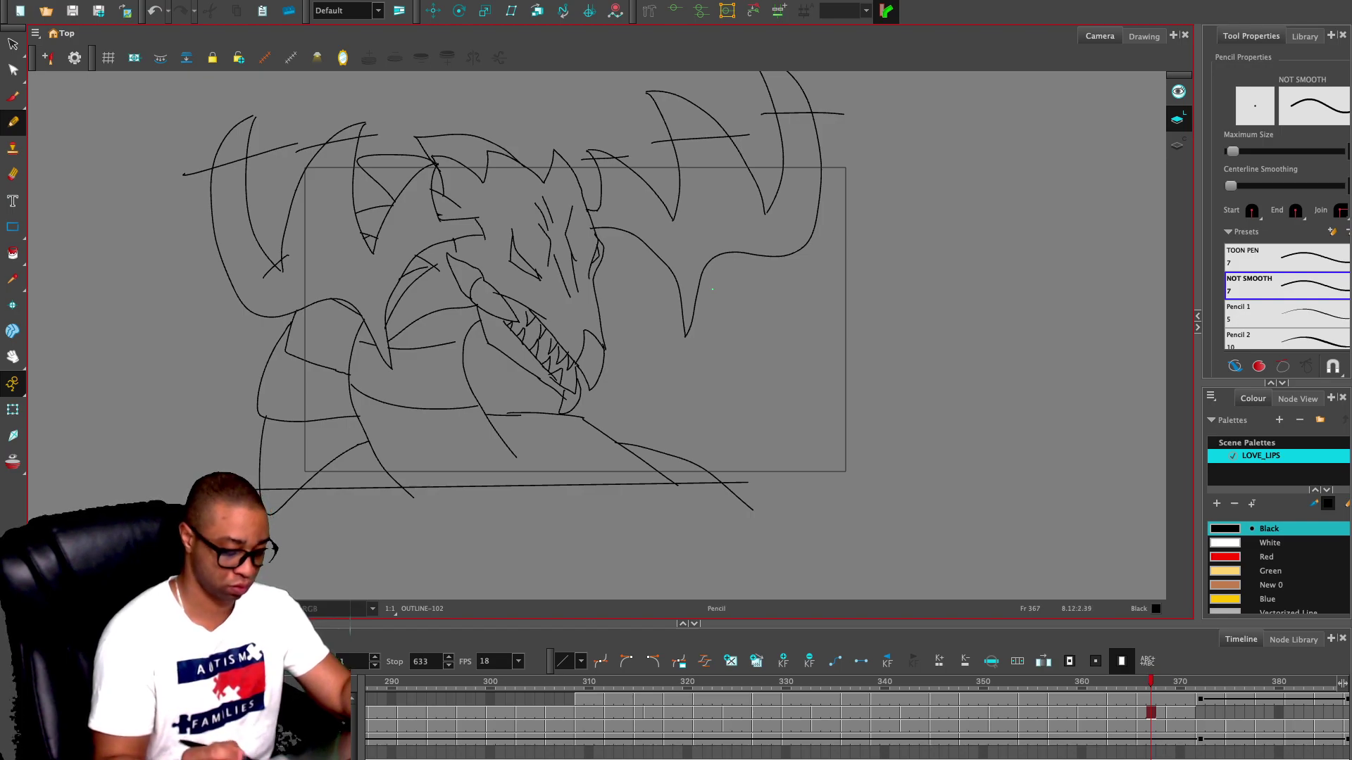
{"action": "left_click_drag", "start_coordinate": [1105, 681], "coordinate": [559, 682]}
{"action": "key", "text": "period"}
{"action": "key", "text": "period"}
{"action": "key", "text": "period"}
{"action": "key", "text": "period"}
{"action": "key", "text": "period"}
{"action": "key", "text": "period"}
{"action": "key", "text": "period"}
{"action": "key", "text": "period"}
{"action": "key", "text": "period"}
{"action": "key", "text": "period"}
{"action": "key", "text": "period"}
{"action": "key", "text": "period"}
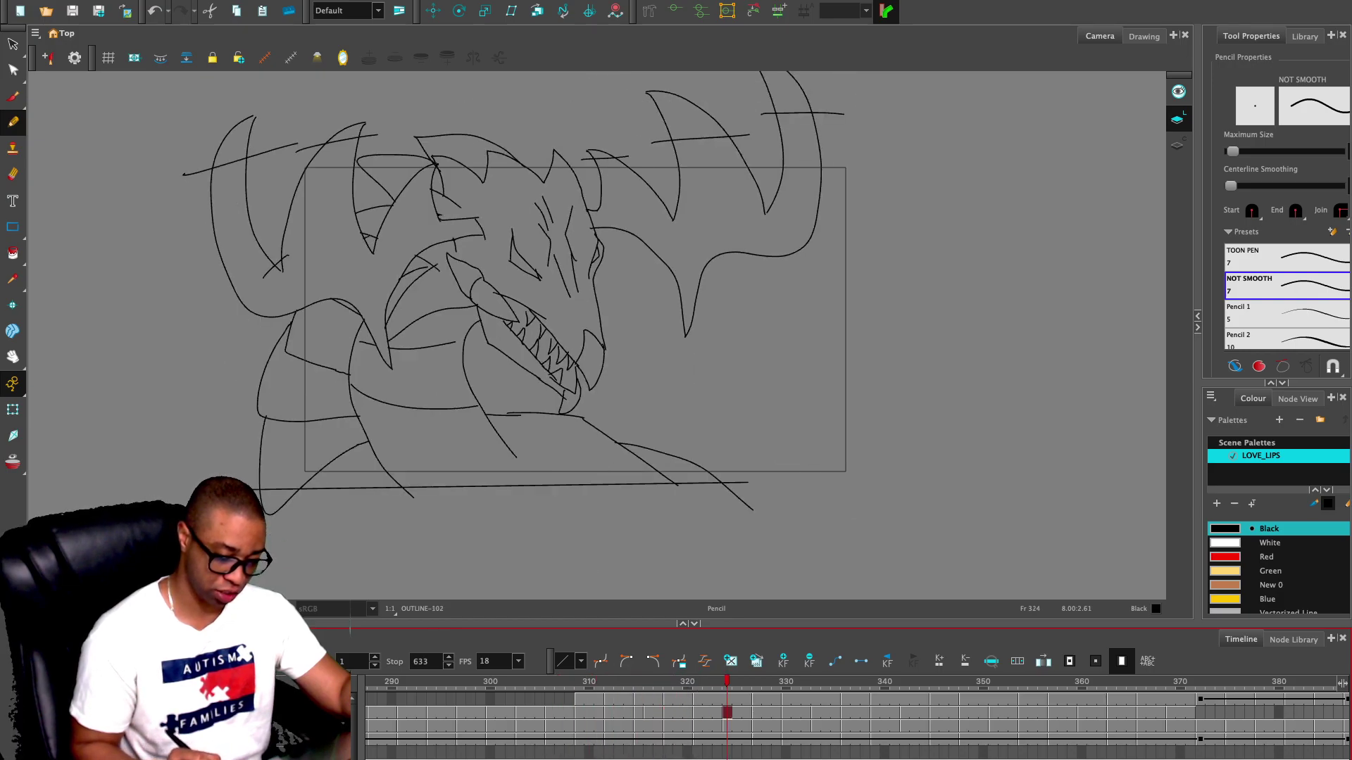
{"action": "key", "text": "comma"}
{"action": "key", "text": "comma"}
{"action": "key", "text": "comma"}
- On frame 316, draw straight closing lines just outside the camera frame along its left, top and bottom edges
{"action": "key", "text": "1"}
{"action": "key", "text": "1"}
{"action": "key", "text": "1"}
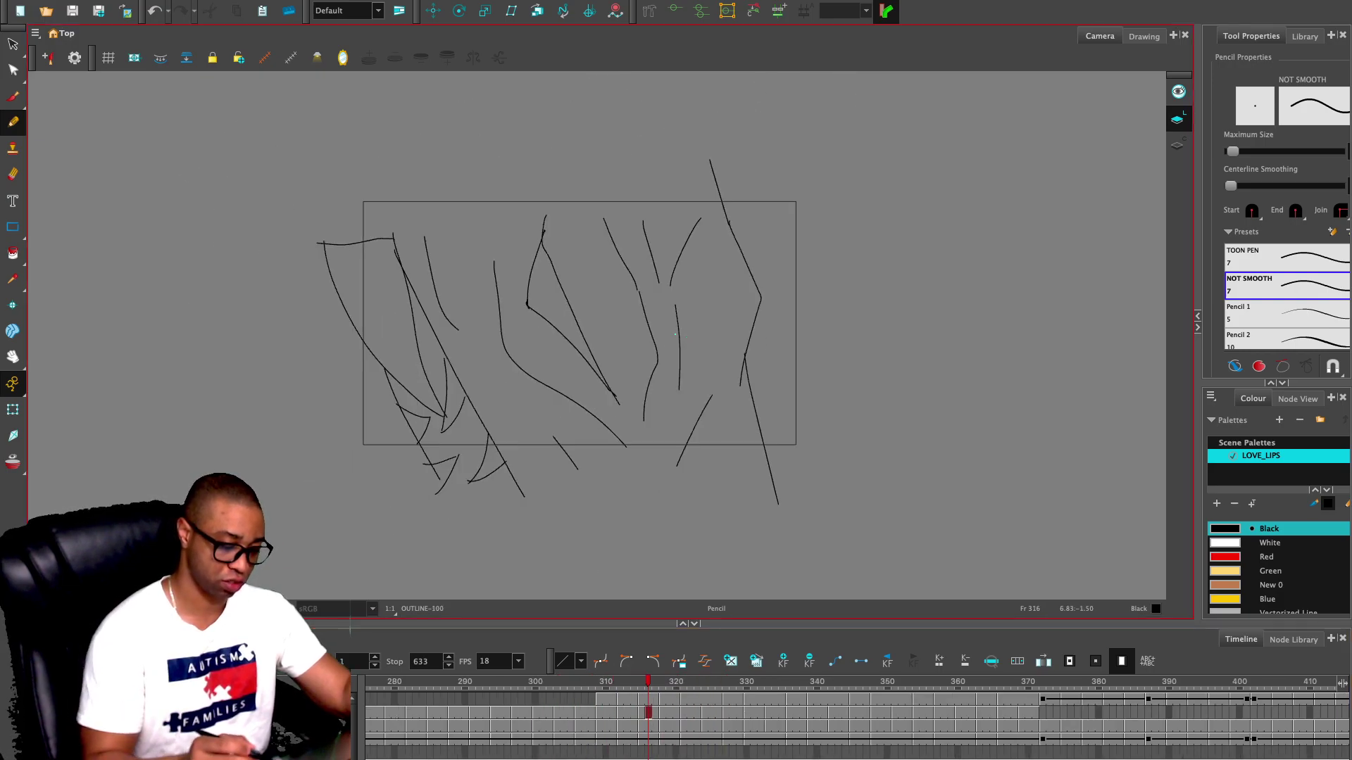
{"action": "left_click_drag", "start_coordinate": [407, 226], "coordinate": [406, 370]}
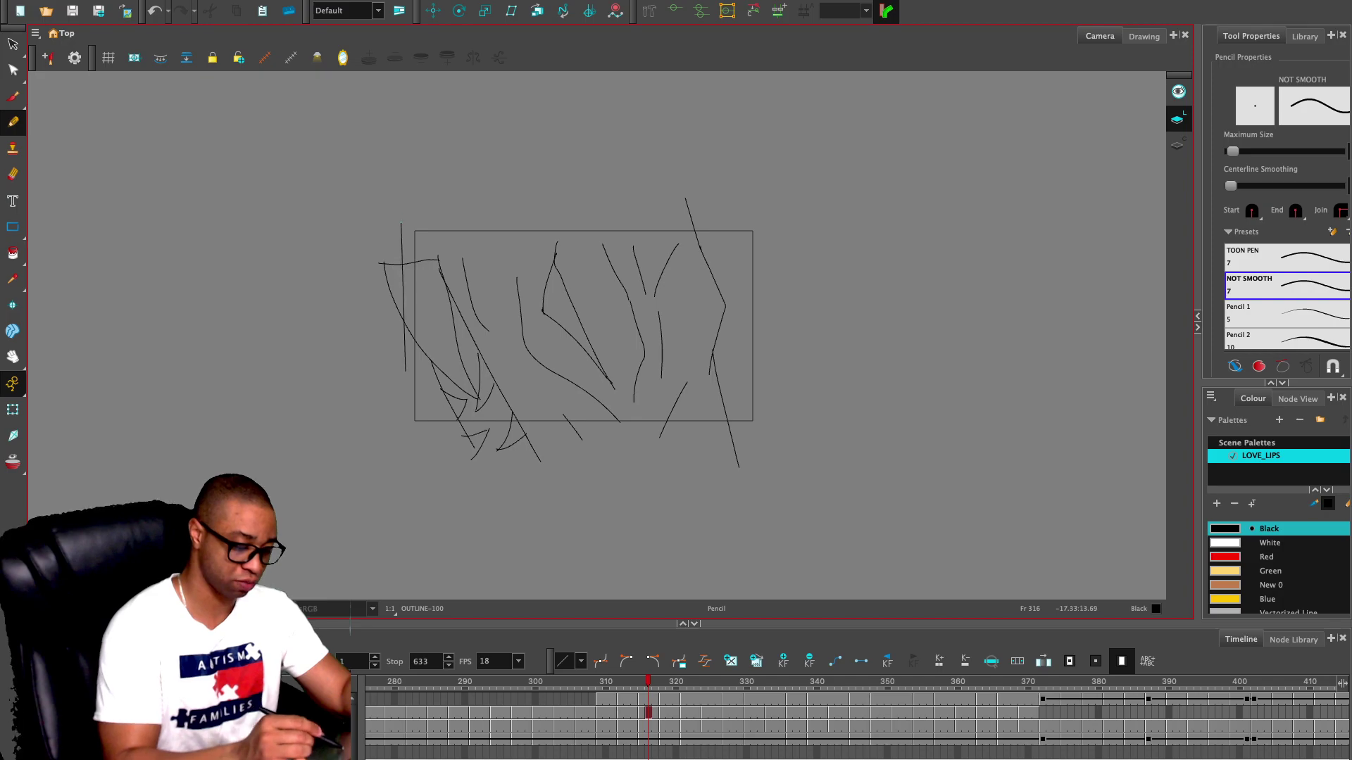
{"action": "mouse_move", "coordinate": [408, 226]}
{"action": "left_mouse_down"}
{"action": "mouse_move", "coordinate": [638, 207]}
{"action": "mouse_move", "coordinate": [717, 216]}
{"action": "left_mouse_up"}
{"action": "left_click_drag", "start_coordinate": [757, 439], "coordinate": [449, 427]}
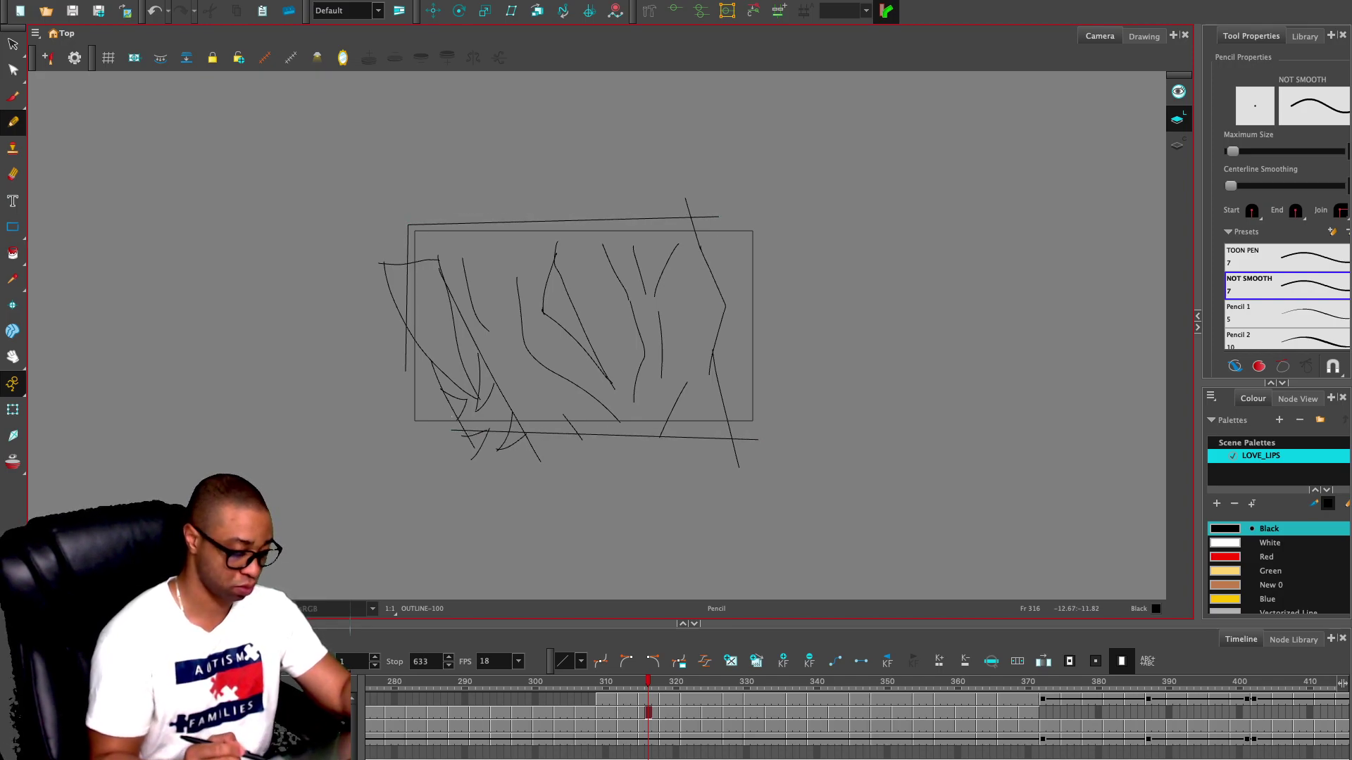
- On frame 315, draw straight closing lines just outside the camera frame along its top, left and bottom edges
{"action": "key", "text": "2"}
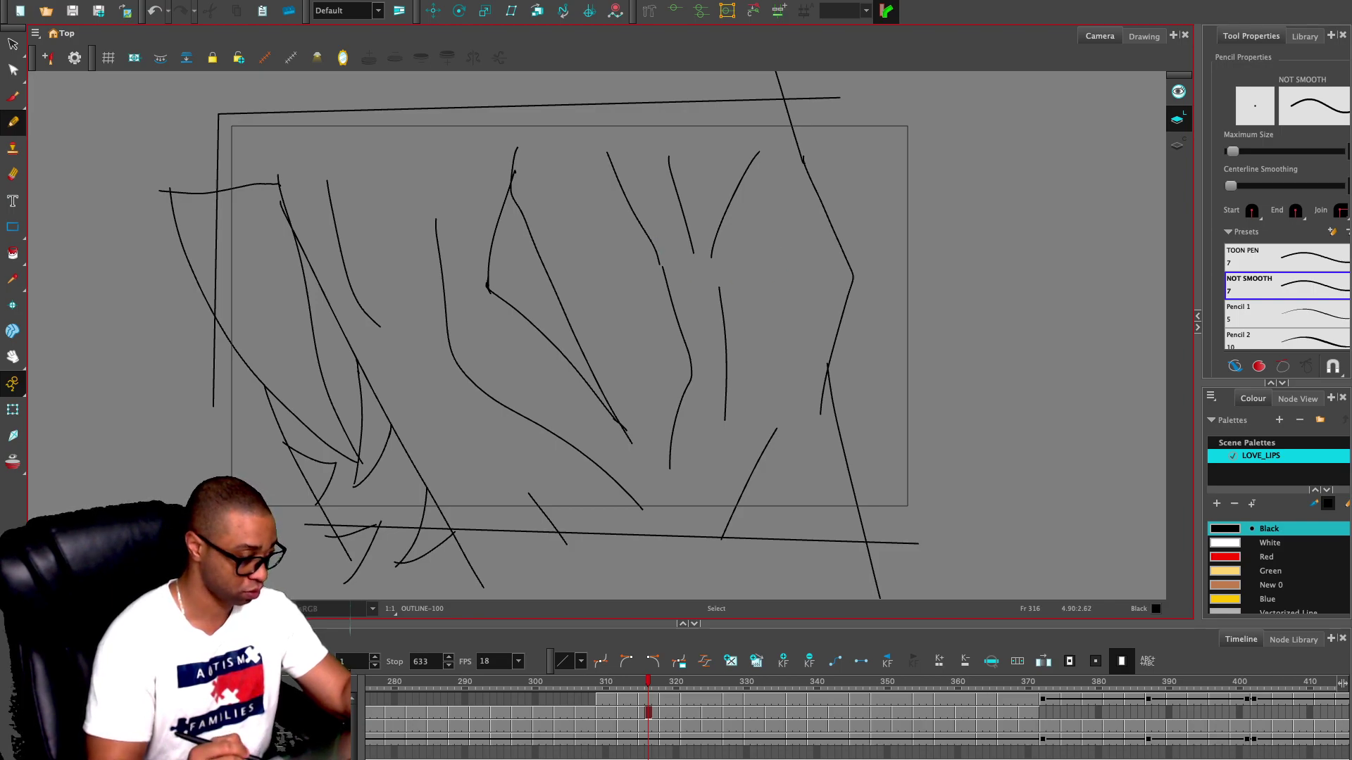
{"action": "key", "text": "comma"}
{"action": "key", "text": "1"}
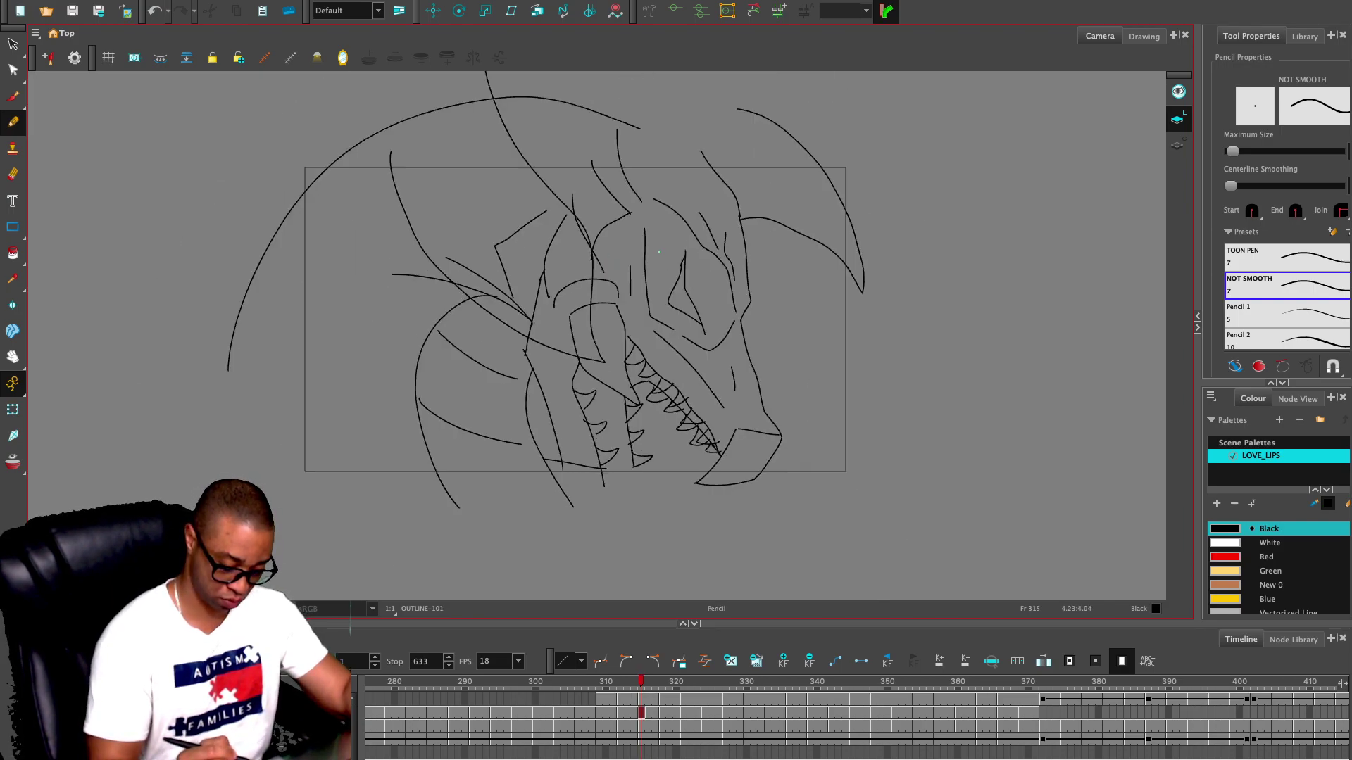
{"action": "key", "text": "period"}
{"action": "key", "text": "comma"}
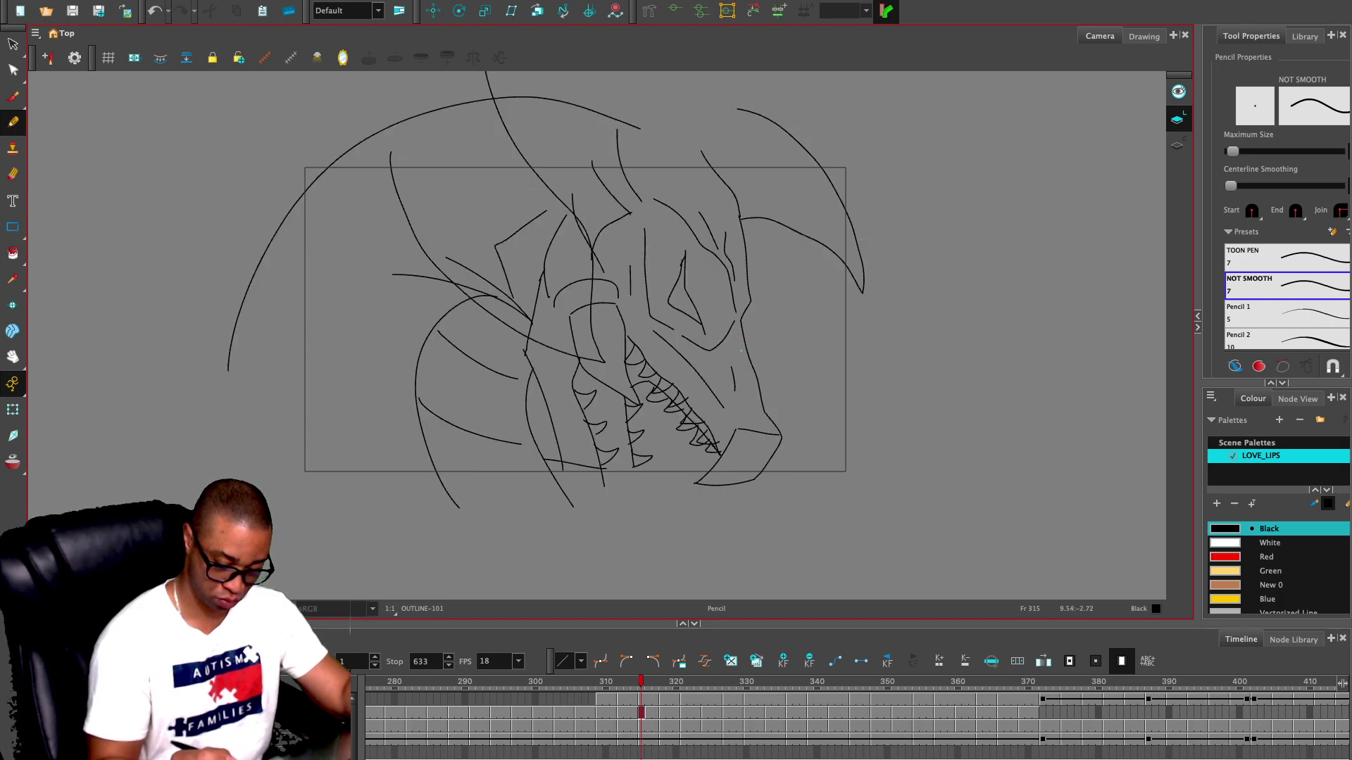
{"action": "mouse_move", "coordinate": [835, 162]}
{"action": "left_mouse_down"}
{"action": "mouse_move", "coordinate": [686, 152]}
{"action": "mouse_move", "coordinate": [324, 173]}
{"action": "mouse_move", "coordinate": [297, 160]}
{"action": "mouse_move", "coordinate": [280, 526]}
{"action": "mouse_move", "coordinate": [306, 505]}
{"action": "mouse_move", "coordinate": [497, 480]}
{"action": "mouse_move", "coordinate": [630, 476]}
{"action": "left_mouse_up"}
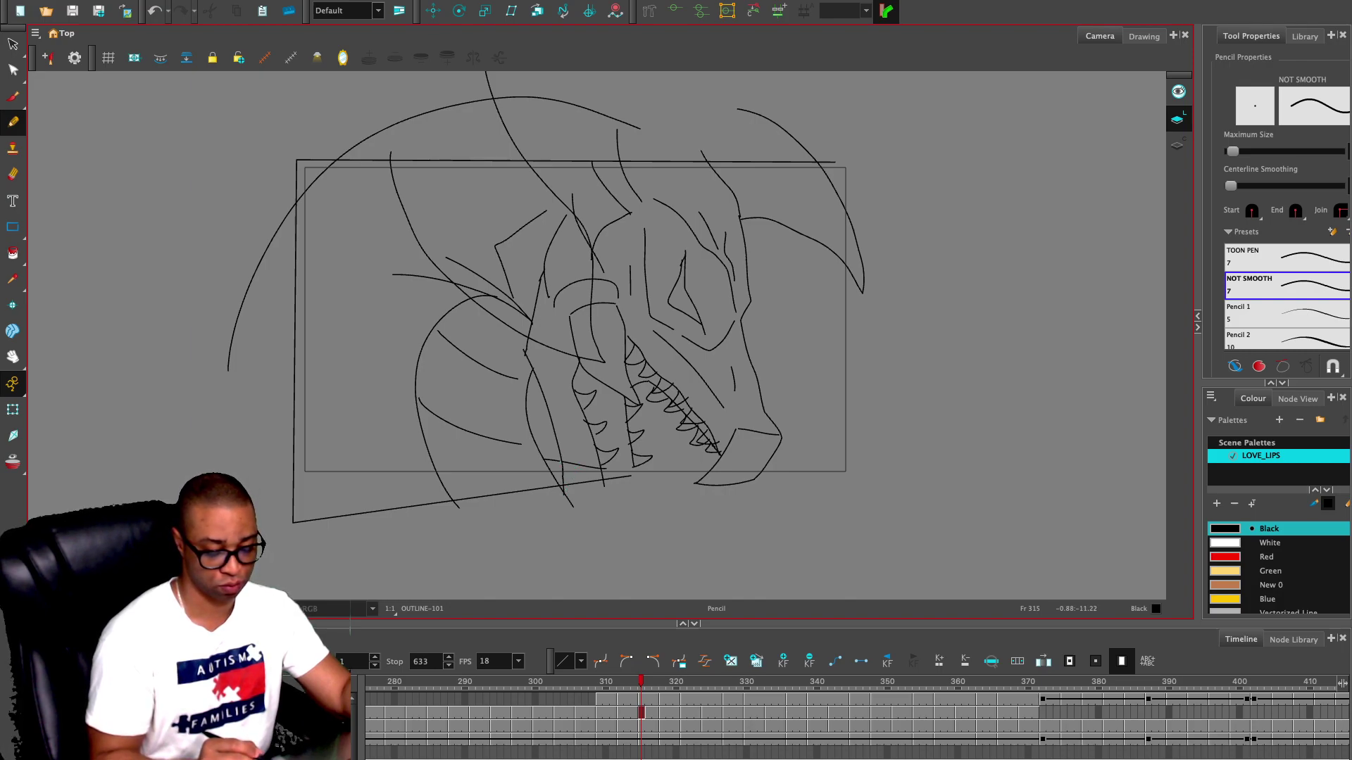
- Preview the frame 315 drawing through the camera mask, then extend its bottom closing line to join the lower jaw's edge
{"action": "key", "text": "shift+Return"}
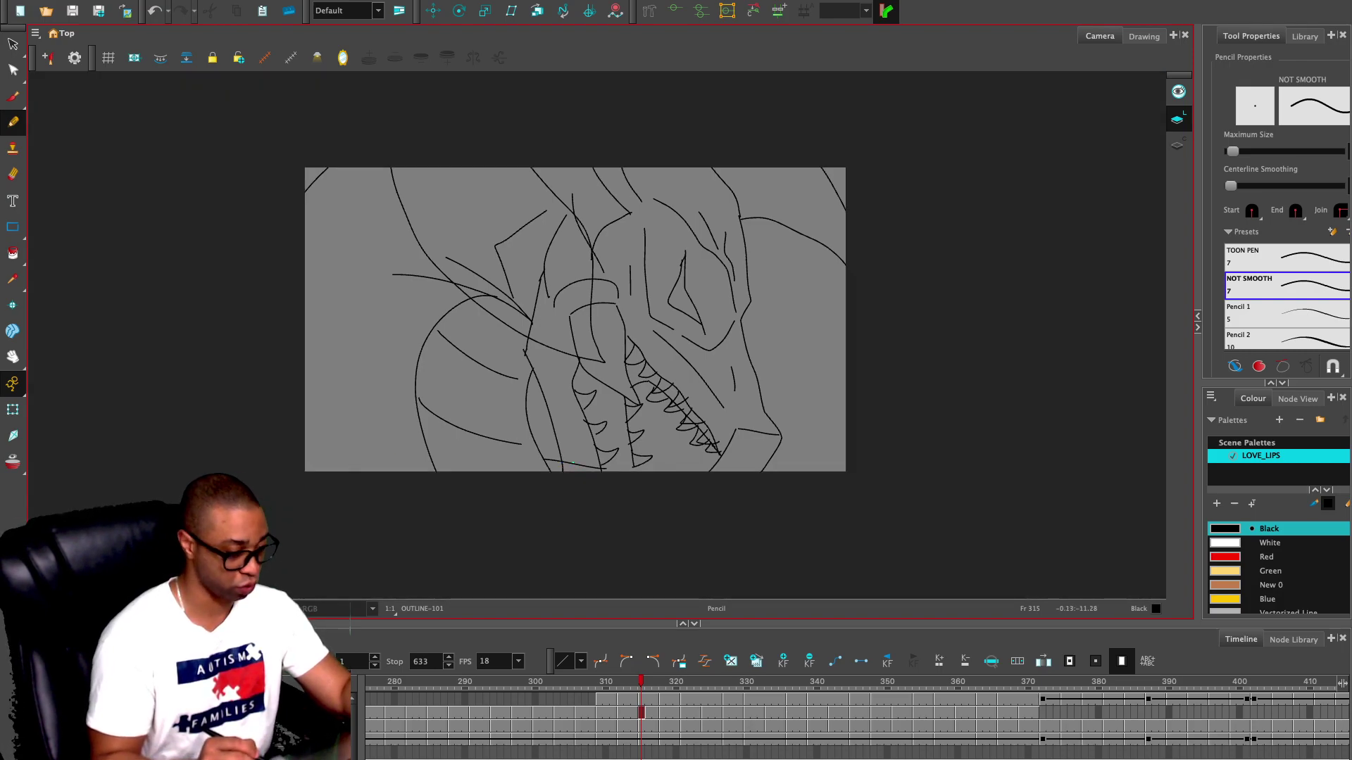
{"action": "key", "text": "alt+s"}
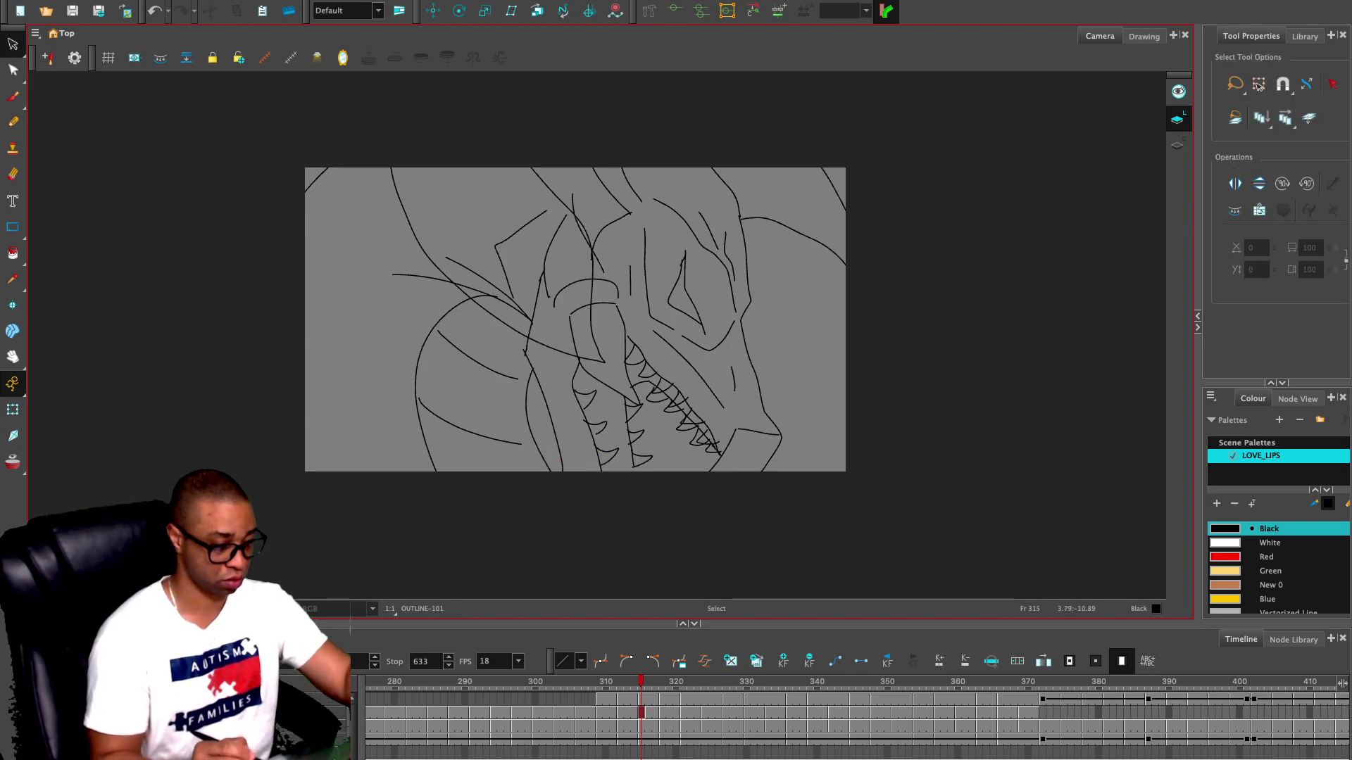
{"action": "key", "text": "alt+slash"}
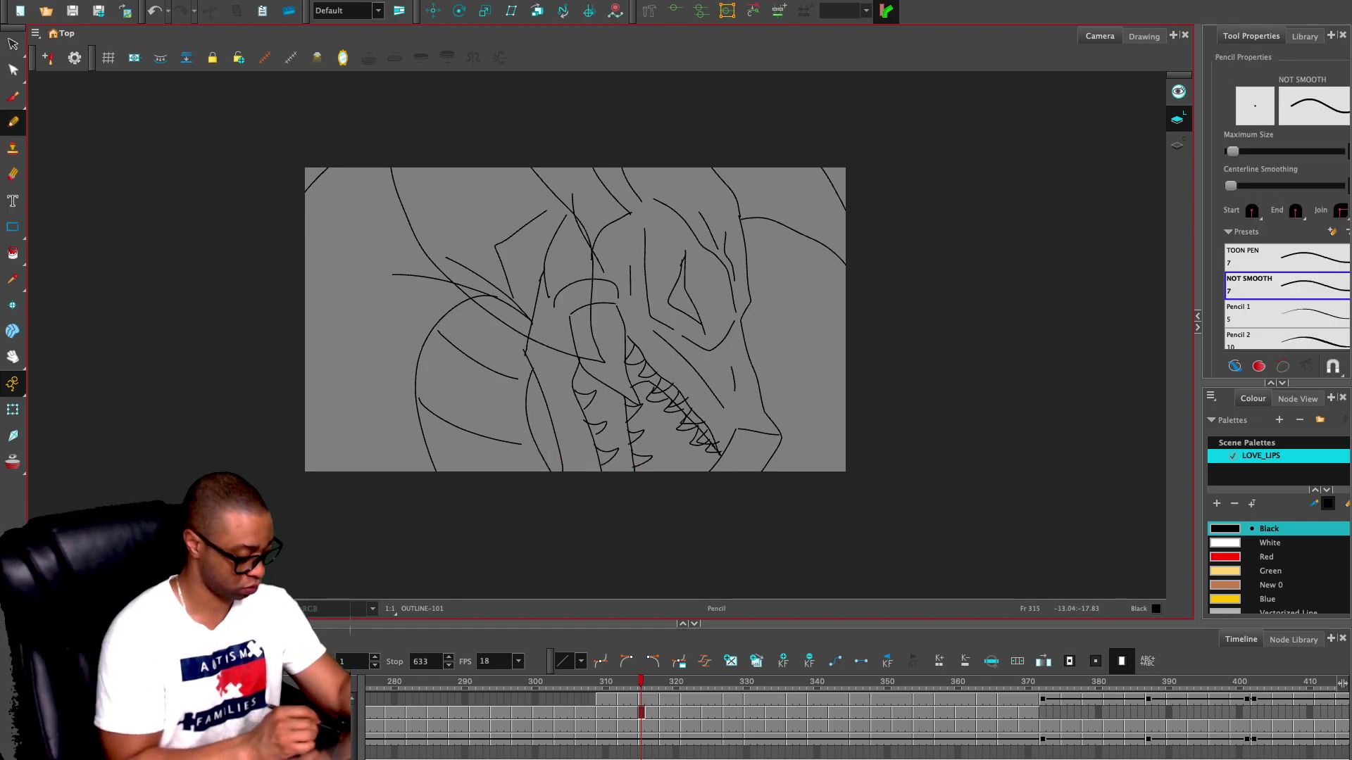
{"action": "key", "text": "shift+l"}
{"action": "left_click_drag", "start_coordinate": [628, 477], "coordinate": [646, 471]}
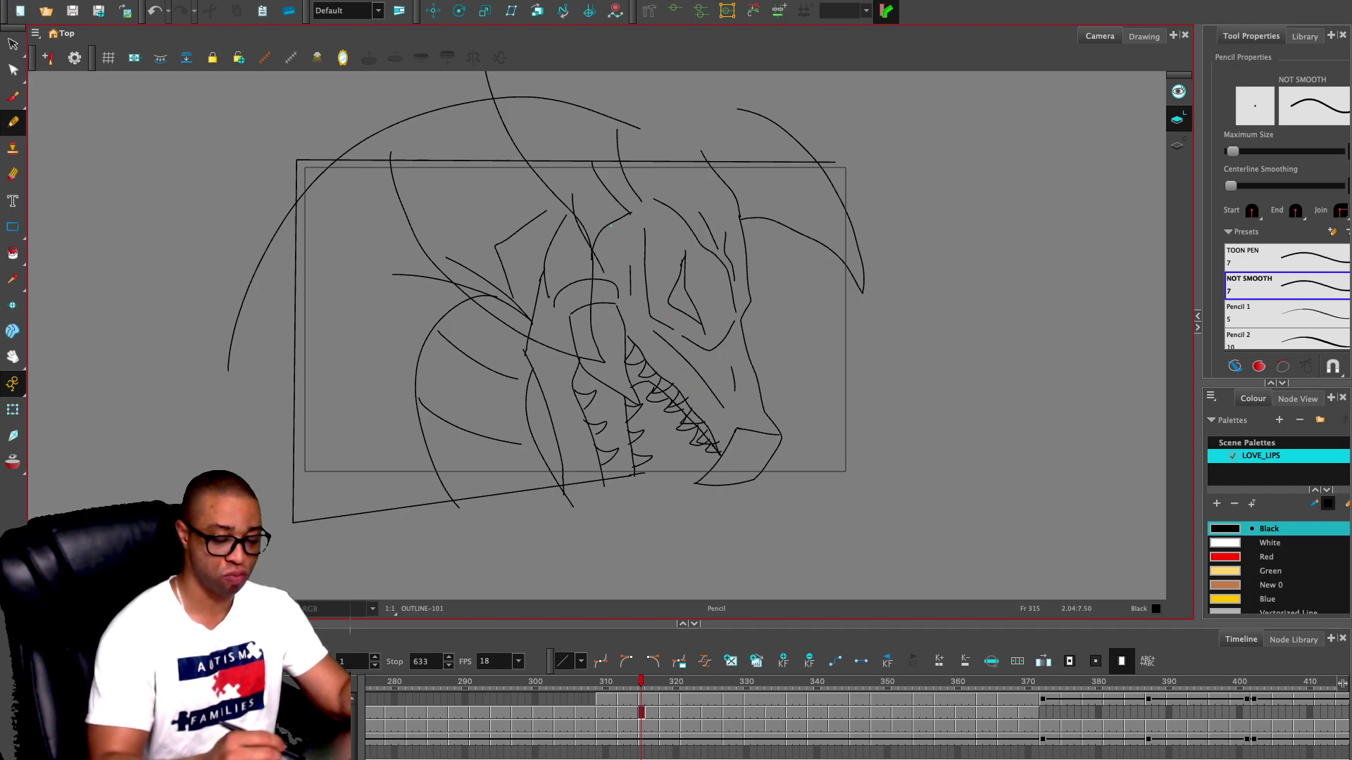
- On frame 315, erase small gaps in the spike and neck lines where they cross the near antler's lower edge
{"action": "key", "text": "alt+e"}
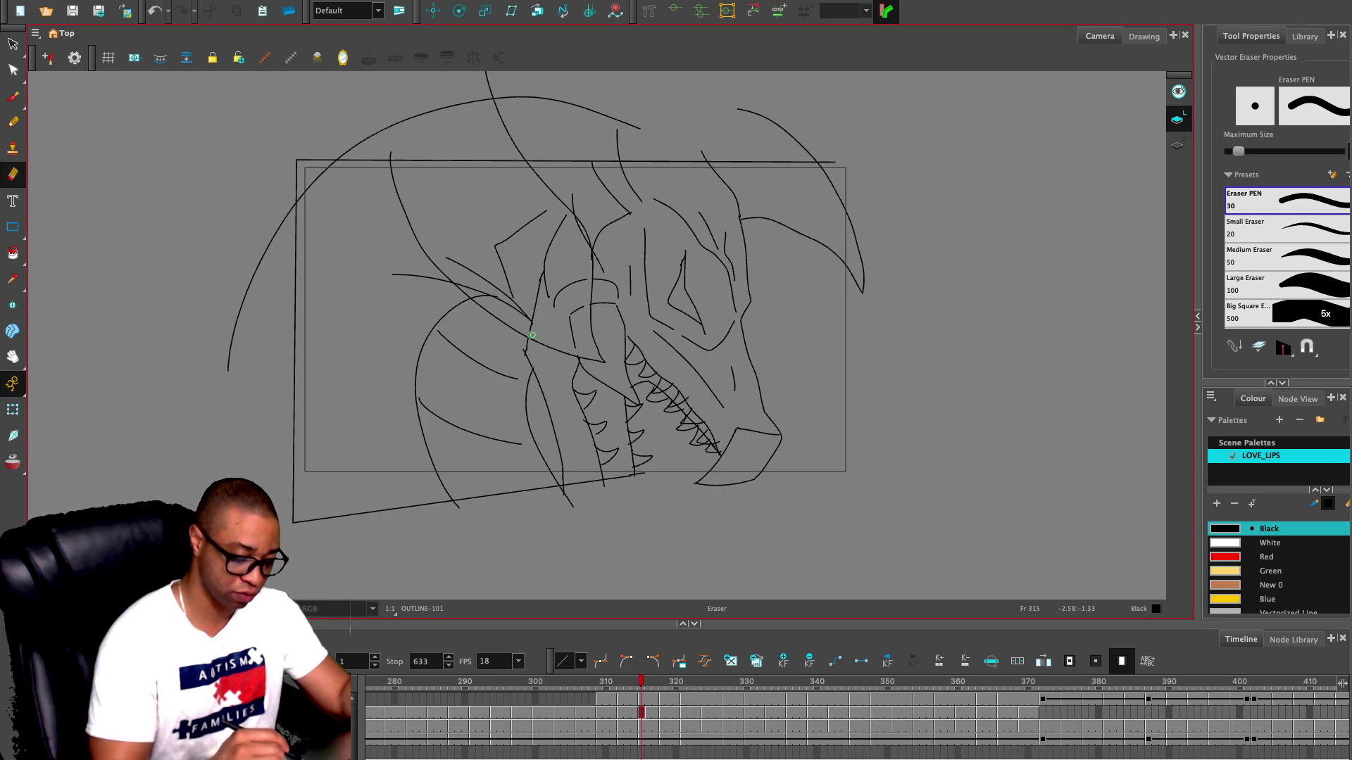
{"action": "key", "text": "ctrl+z"}
{"action": "left_click_drag", "start_coordinate": [529, 334], "coordinate": [531, 328]}
{"action": "left_click_drag", "start_coordinate": [461, 285], "coordinate": [468, 291]}
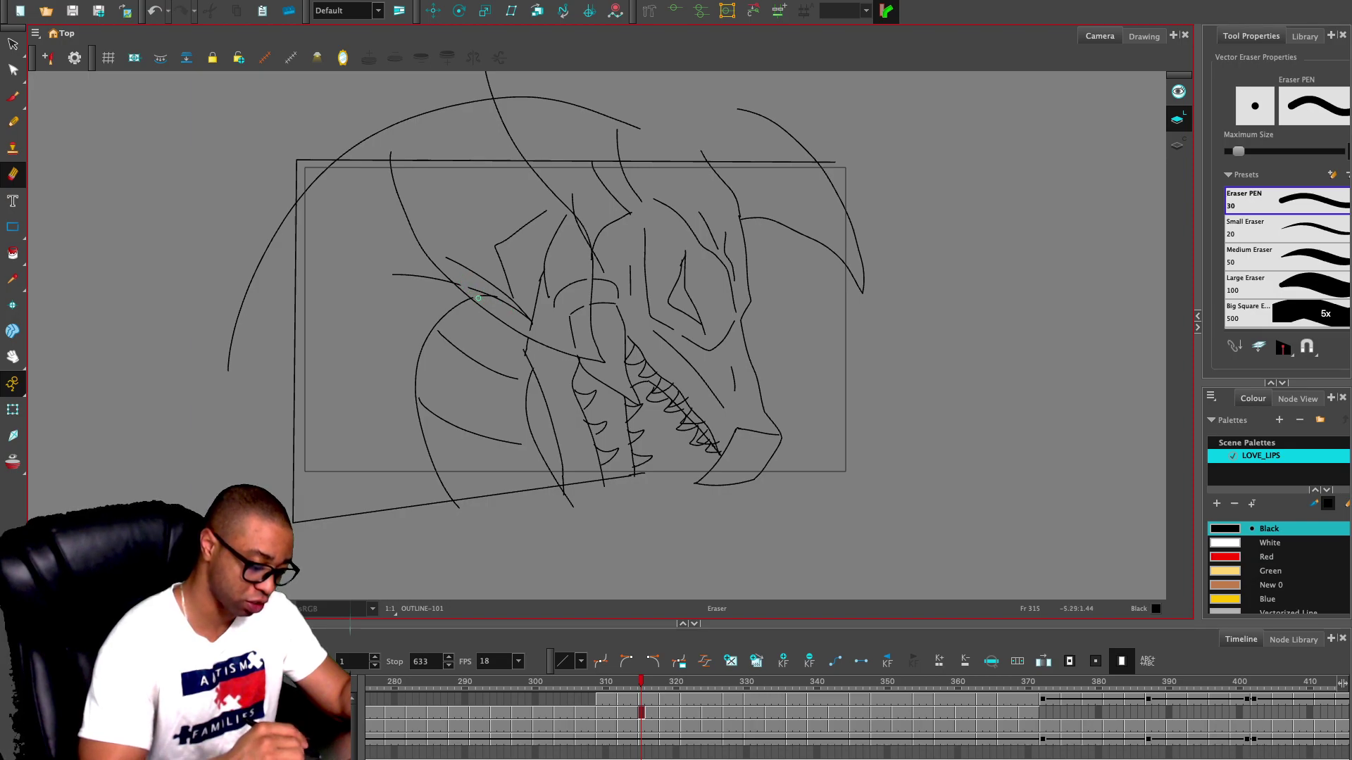
- Delete the spike, ear and cheek lines overlapping the near antler, and erase the line crossing its edge beside the head
{"action": "key", "text": "alt+s"}
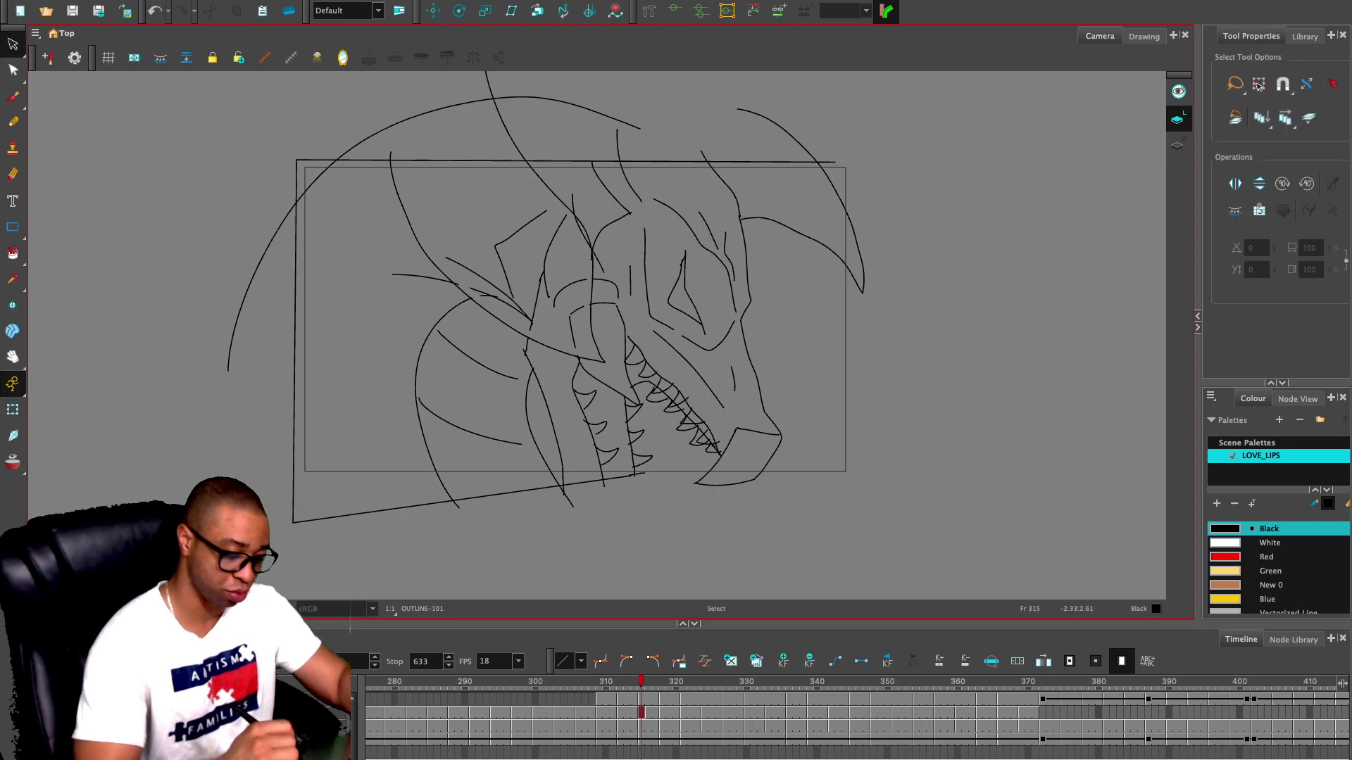
{"action": "mouse_move", "coordinate": [545, 223]}
{"action": "left_mouse_down"}
{"action": "mouse_move", "coordinate": [539, 330]}
{"action": "mouse_move", "coordinate": [535, 234]}
{"action": "left_mouse_up"}
{"action": "key", "text": "Delete"}
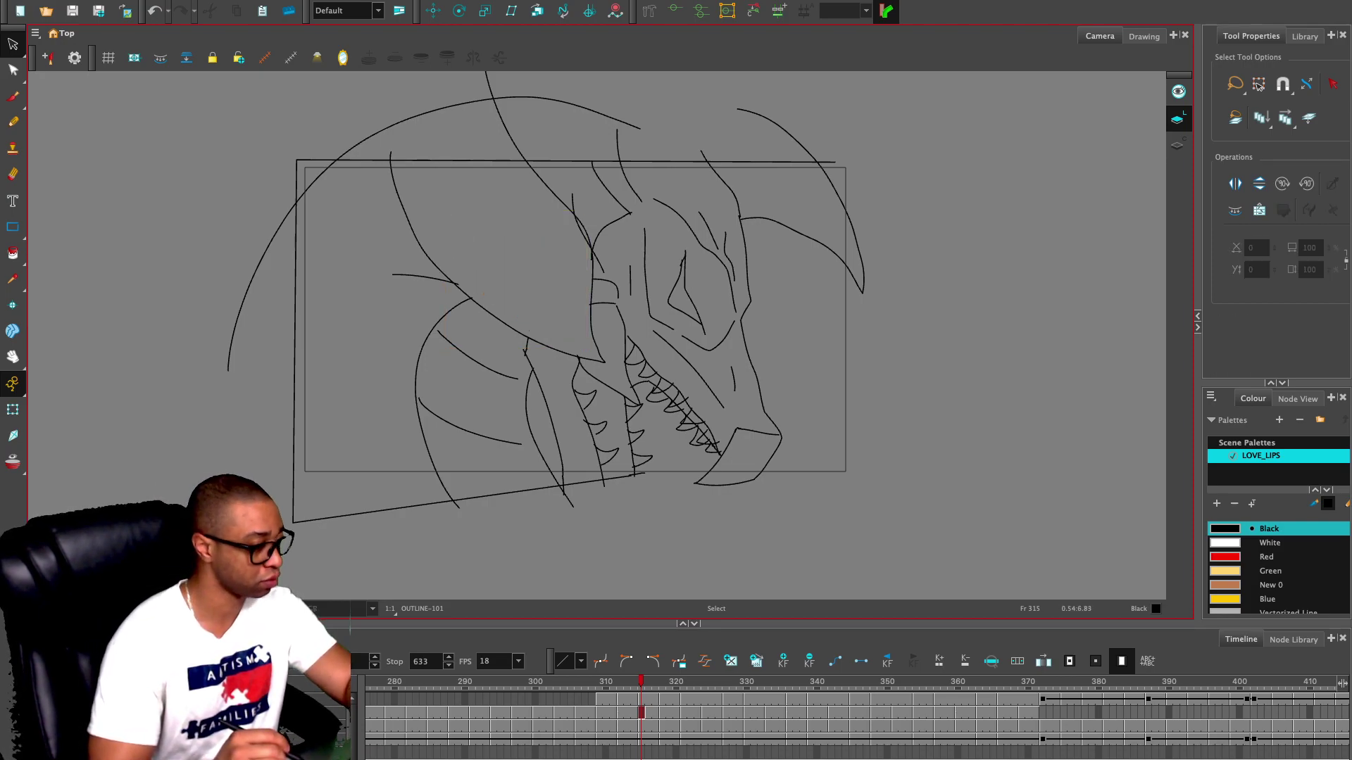
{"action": "key", "text": "alt+e"}
{"action": "left_click_drag", "start_coordinate": [574, 219], "coordinate": [588, 263]}
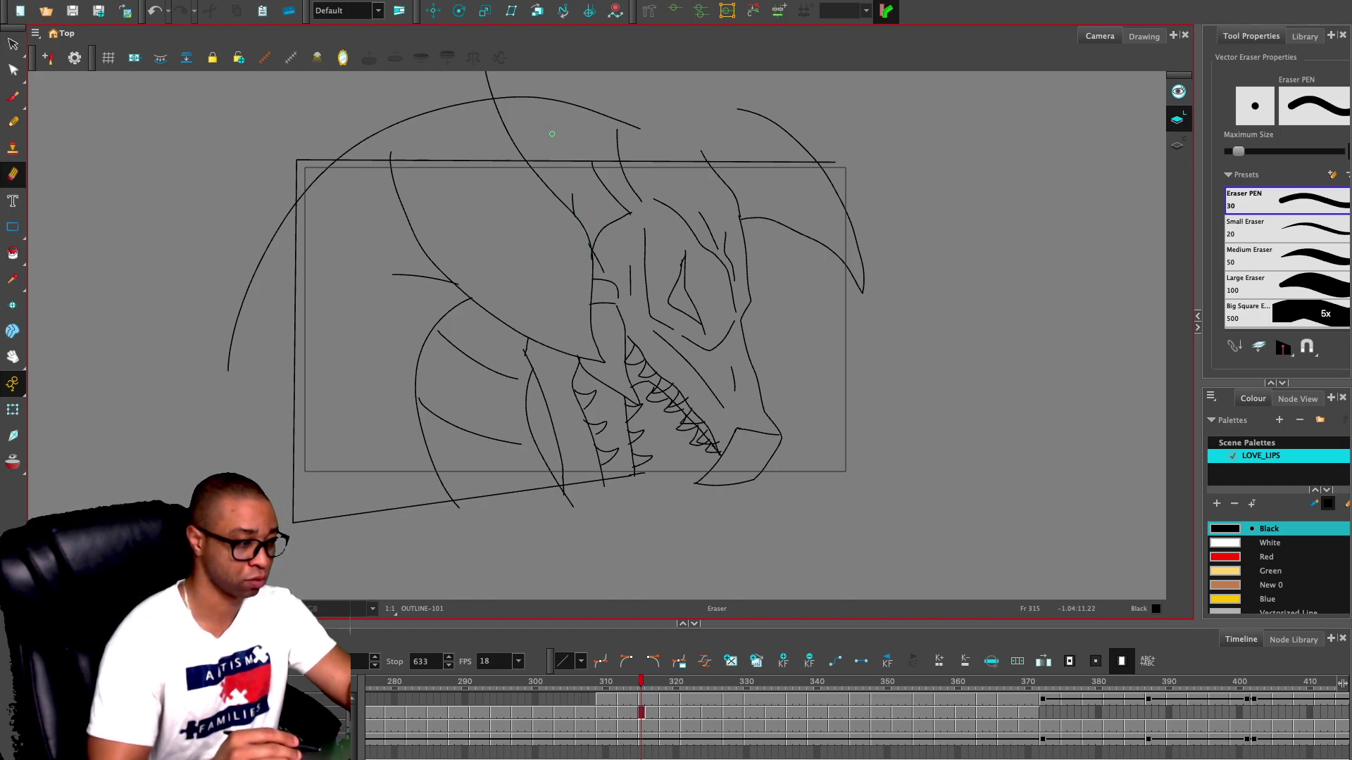
- Draw a curved contour inside the near antler and two pointed prong shapes behind the neck on frame 315
{"action": "key", "text": "alt+/"}
{"action": "left_click_drag", "start_coordinate": [442, 146], "coordinate": [553, 323]}
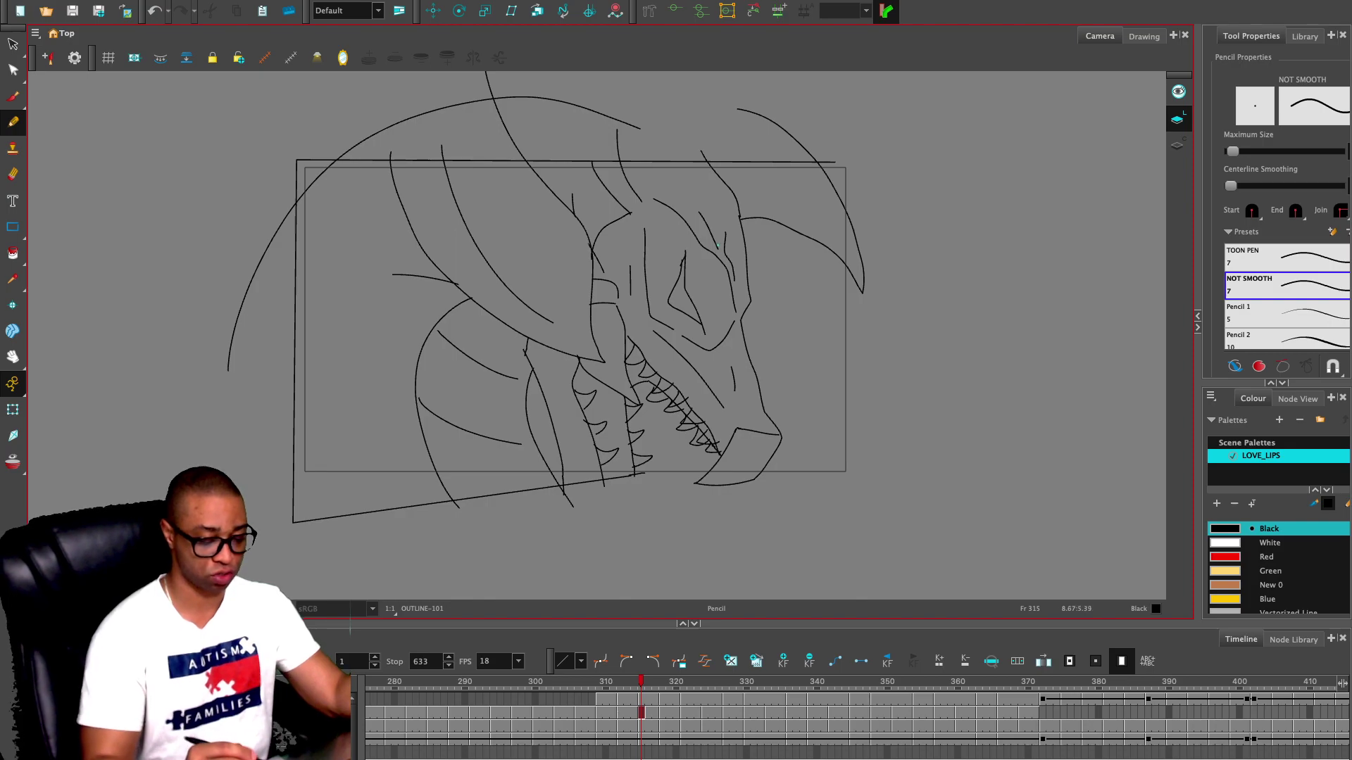
{"action": "mouse_move", "coordinate": [361, 149]}
{"action": "left_mouse_down"}
{"action": "mouse_move", "coordinate": [318, 332]}
{"action": "mouse_move", "coordinate": [431, 321]}
{"action": "left_mouse_up"}
{"action": "mouse_move", "coordinate": [263, 266]}
{"action": "left_mouse_down"}
{"action": "mouse_move", "coordinate": [266, 447]}
{"action": "mouse_move", "coordinate": [327, 441]}
{"action": "mouse_move", "coordinate": [391, 397]}
{"action": "left_mouse_up"}
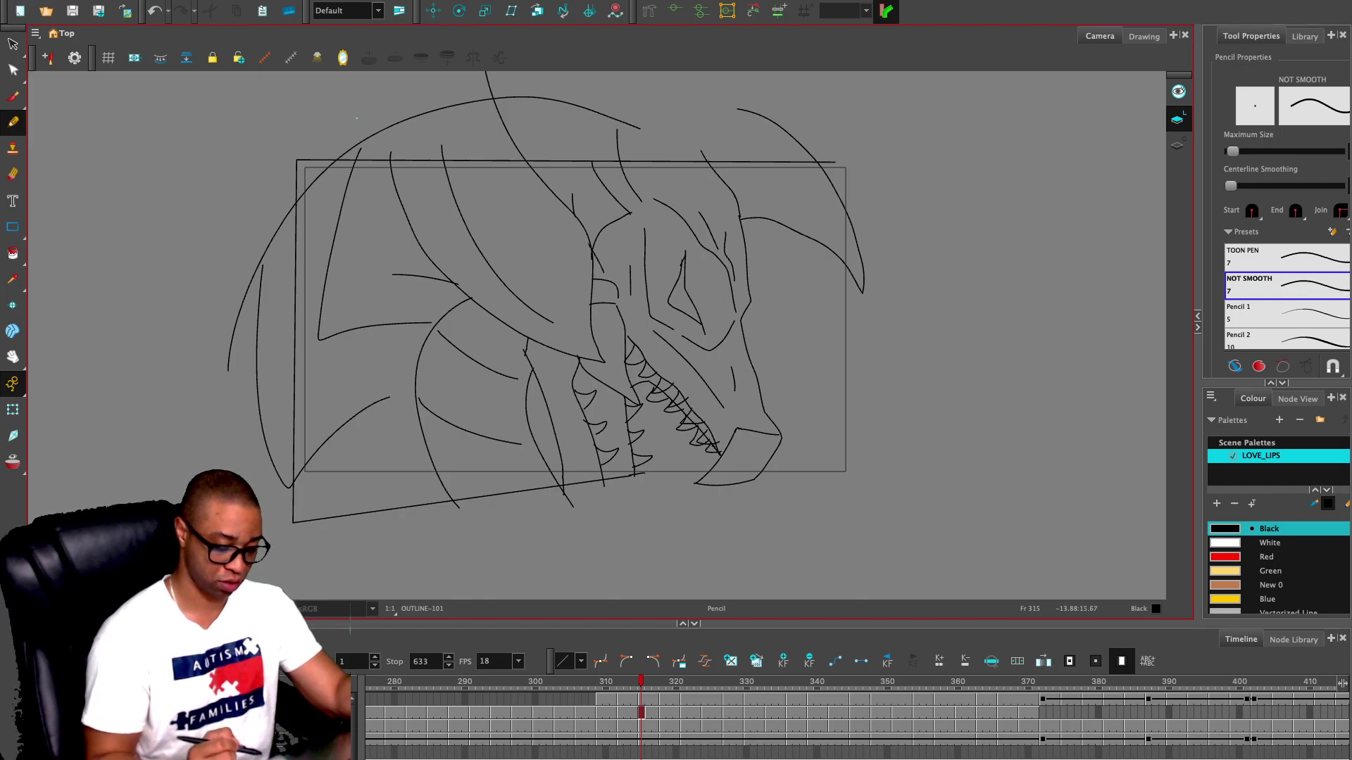
- Shift the short line behind the neck slightly away from the near antler's edge
{"action": "key", "text": "alt+s"}
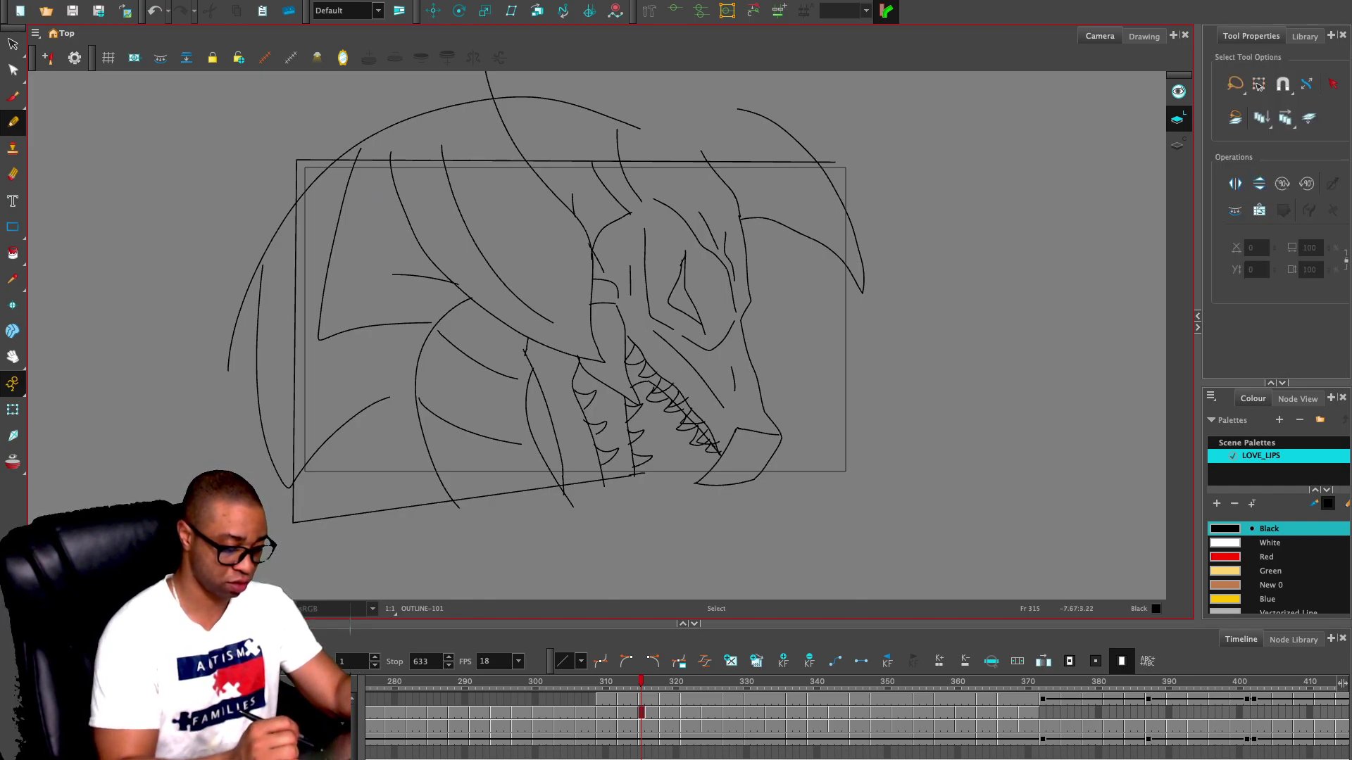
{"action": "left_click", "coordinate": [445, 281]}
{"action": "left_click_drag", "start_coordinate": [444, 281], "coordinate": [441, 283]}
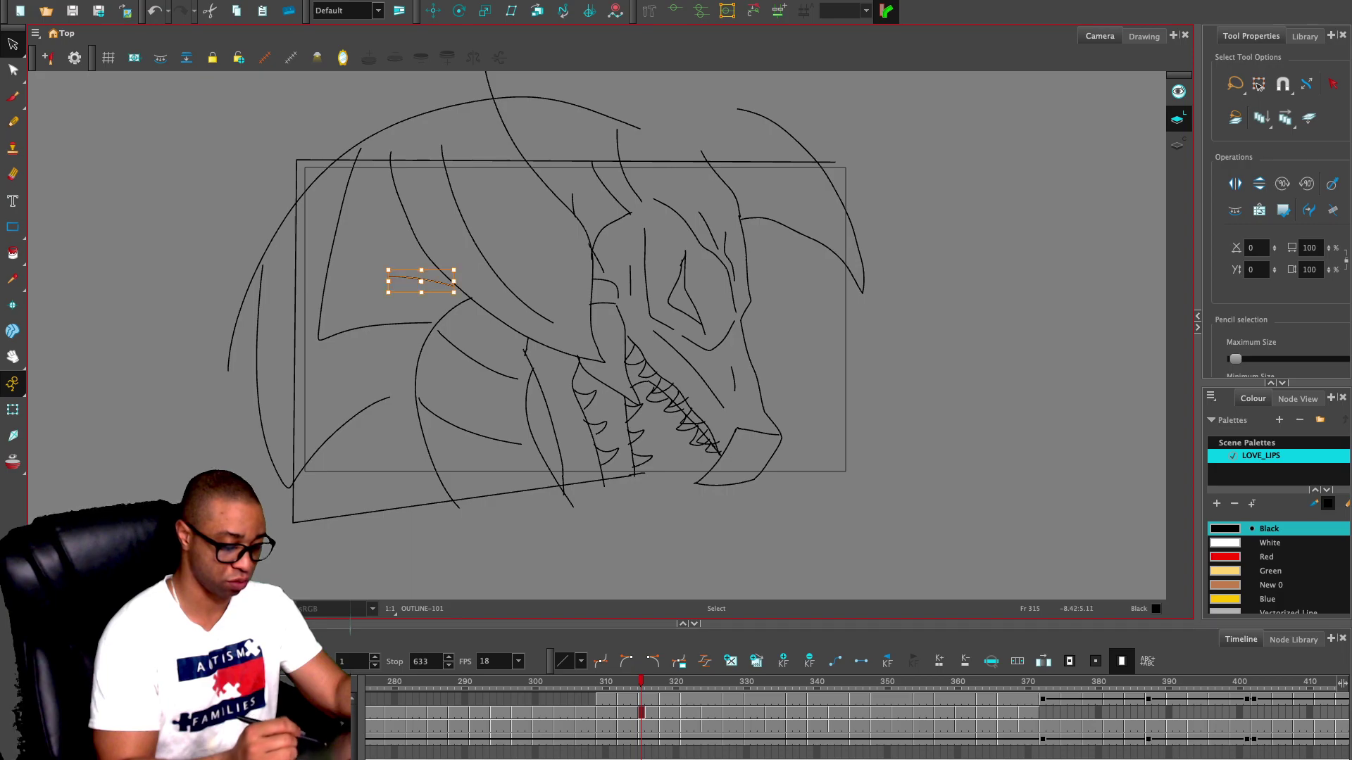
{"action": "key", "text": "Escape"}
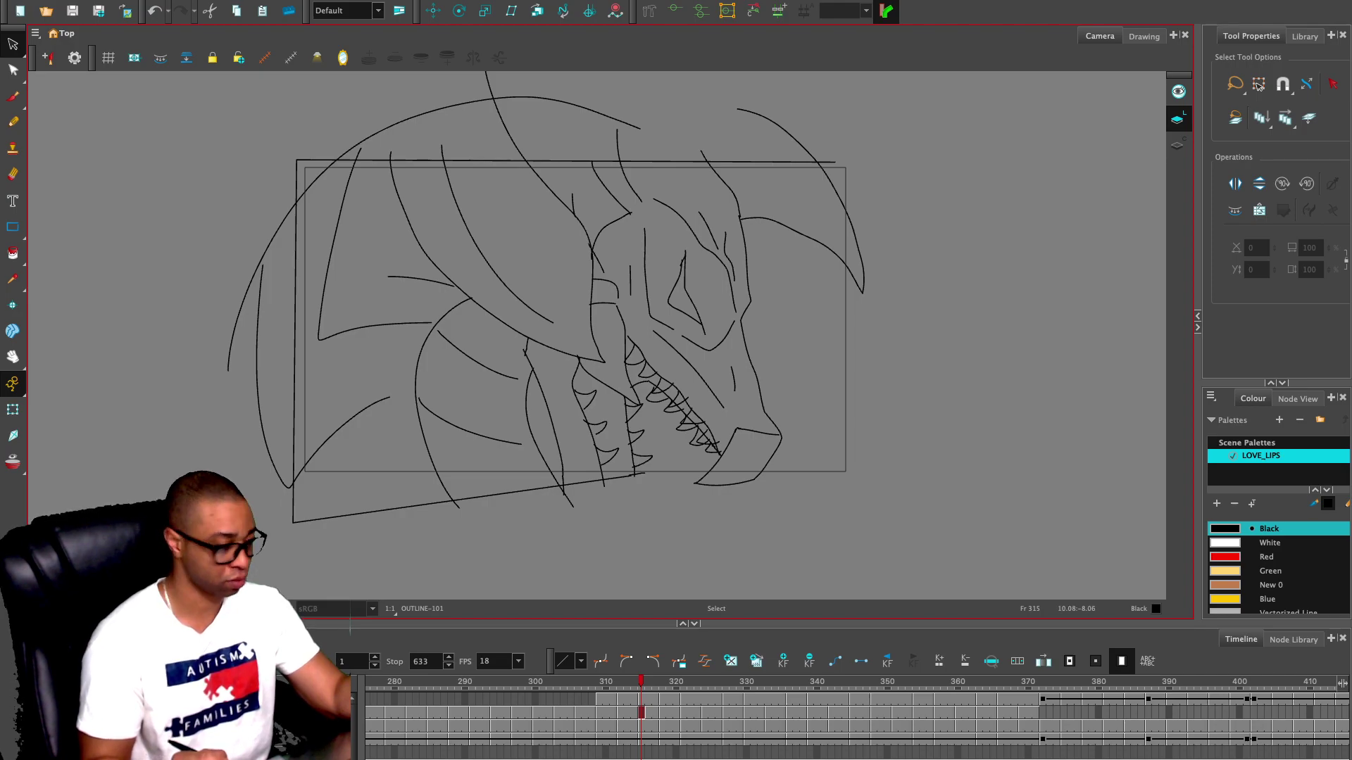
- On frame 314, draw a straight closing line across the creature's body just below the camera frame
{"action": "key", "text": "2"}
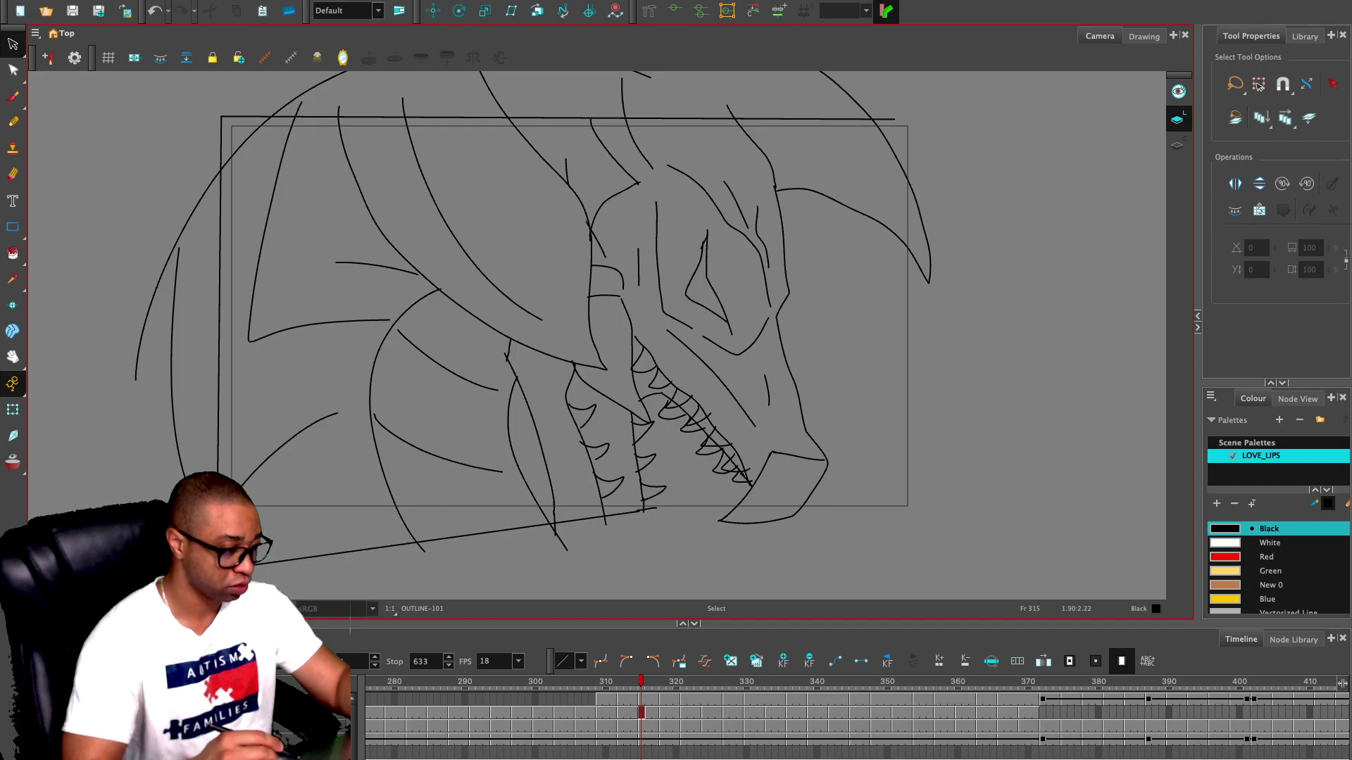
{"action": "key", "text": "alt+slash"}
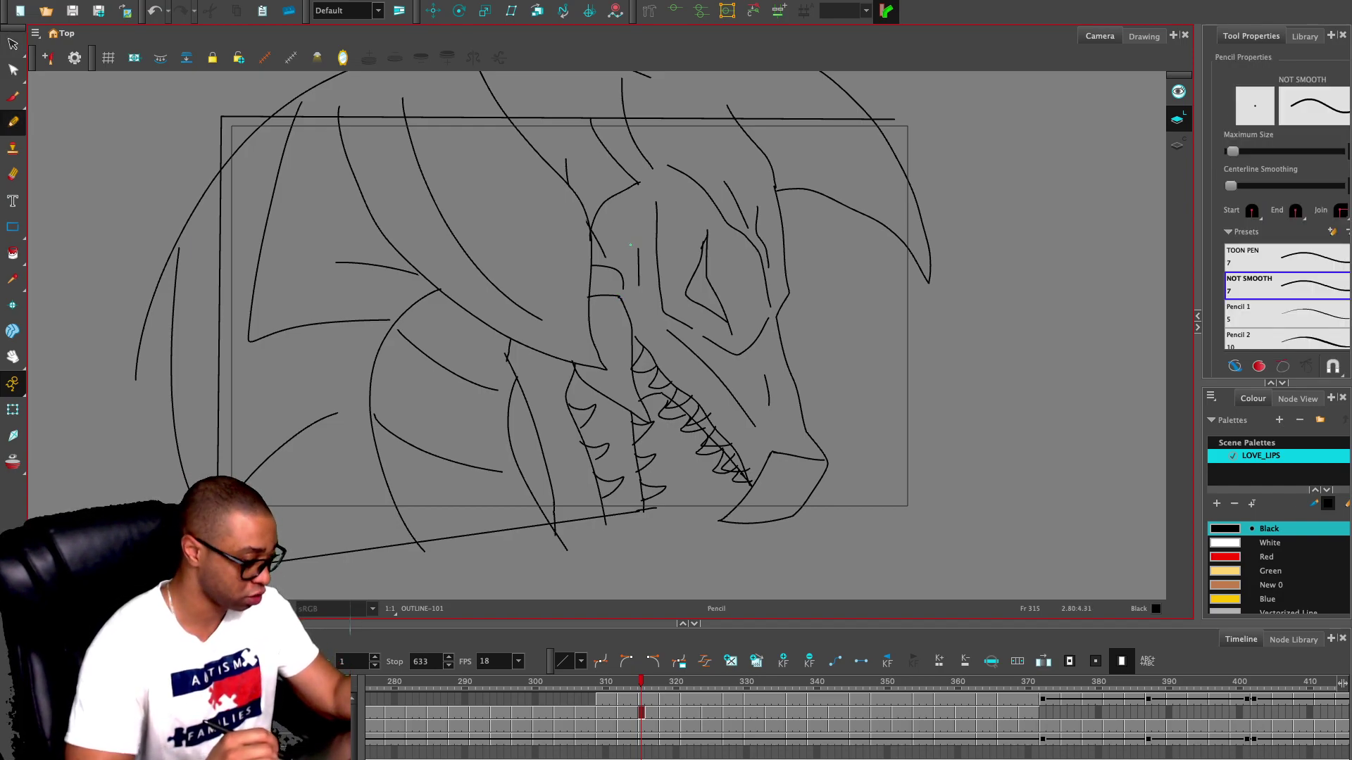
{"action": "key", "text": "comma"}
{"action": "key", "text": "1"}
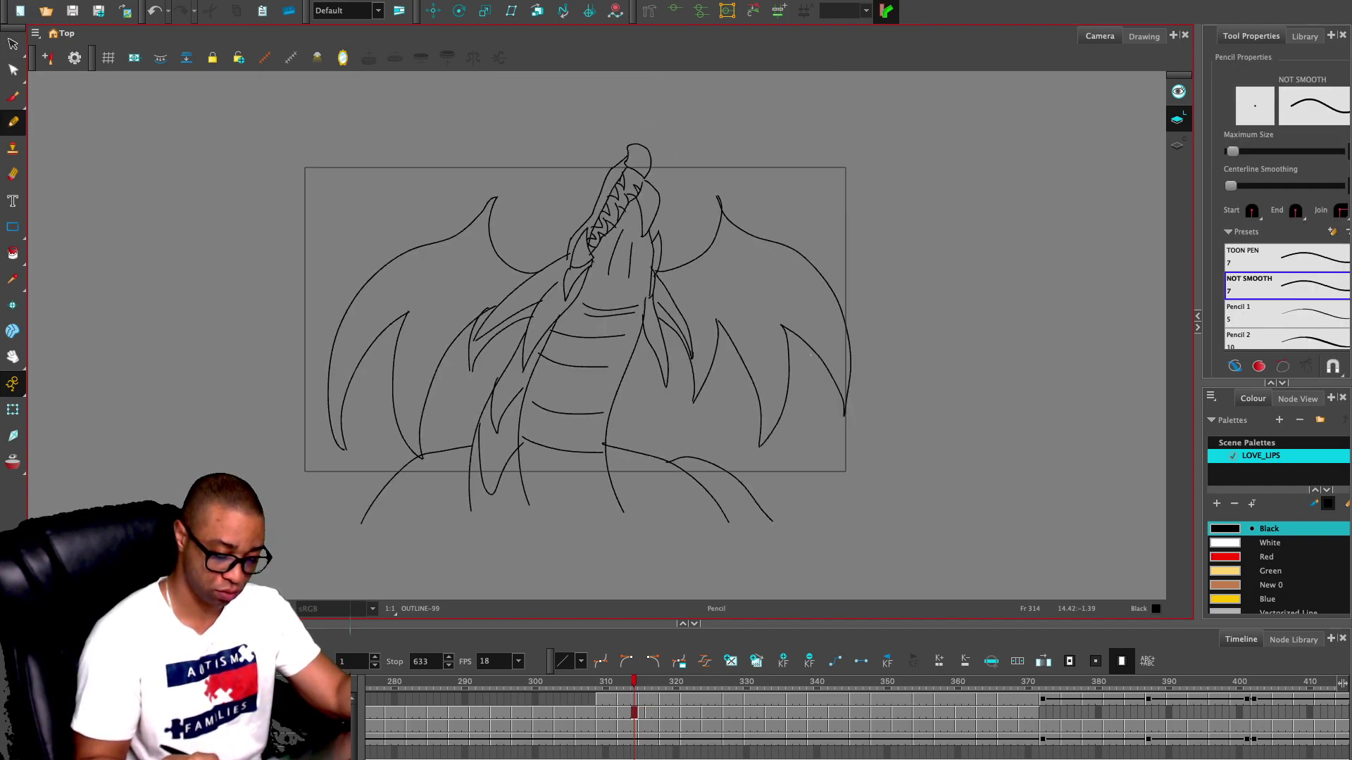
{"action": "key", "text": "2"}
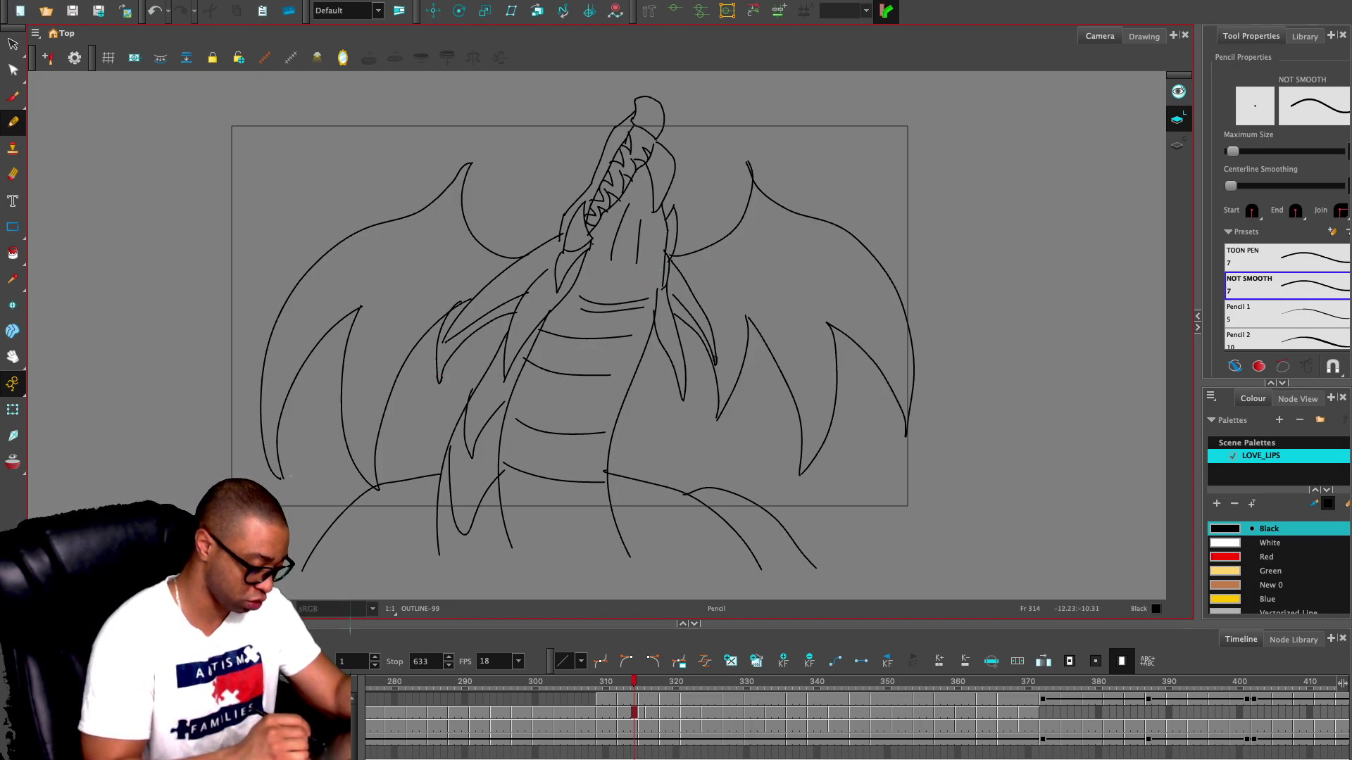
{"action": "left_click_drag", "start_coordinate": [308, 518], "coordinate": [809, 524]}
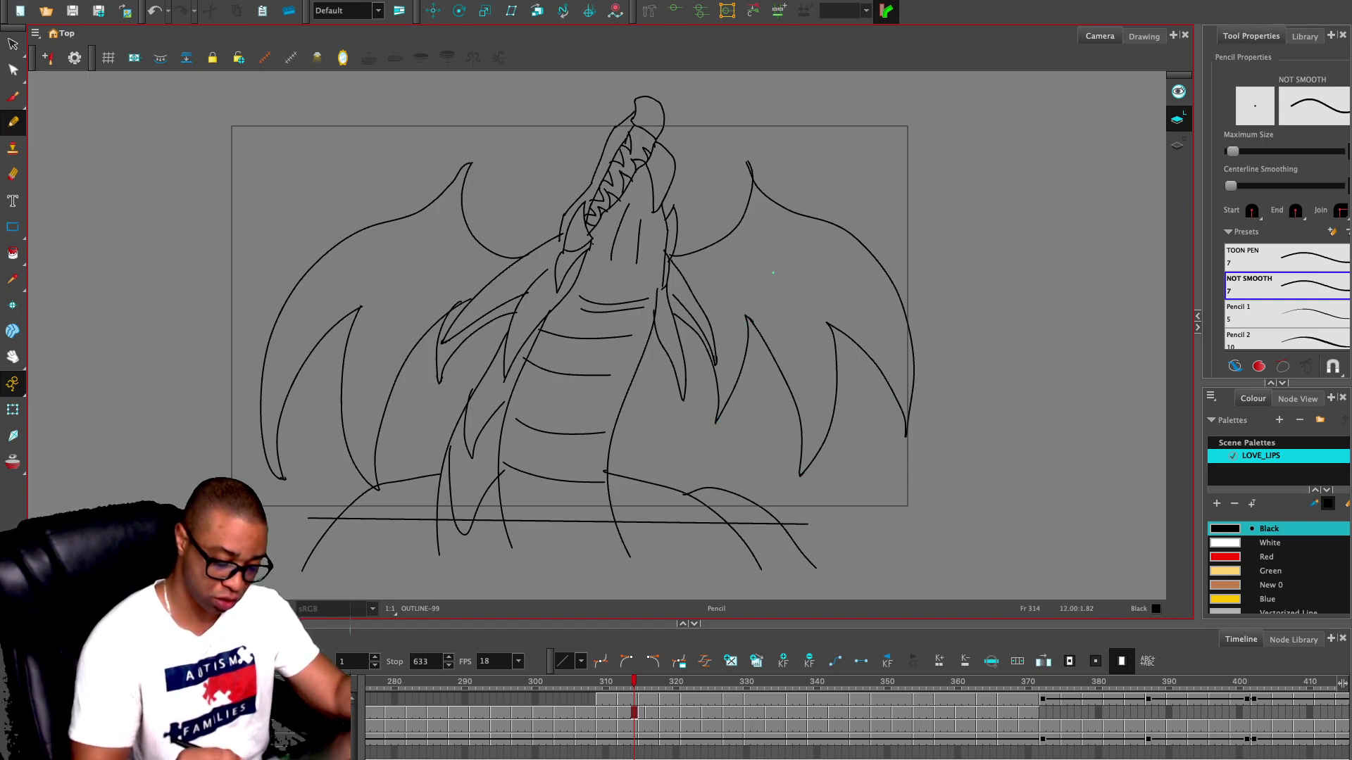
- On frame 311, draw a straight closing line below the camera frame from the lower antler to the back
{"action": "key", "text": "2"}
{"action": "key", "text": "comma"}
{"action": "key", "text": "comma"}
{"action": "key", "text": "comma"}
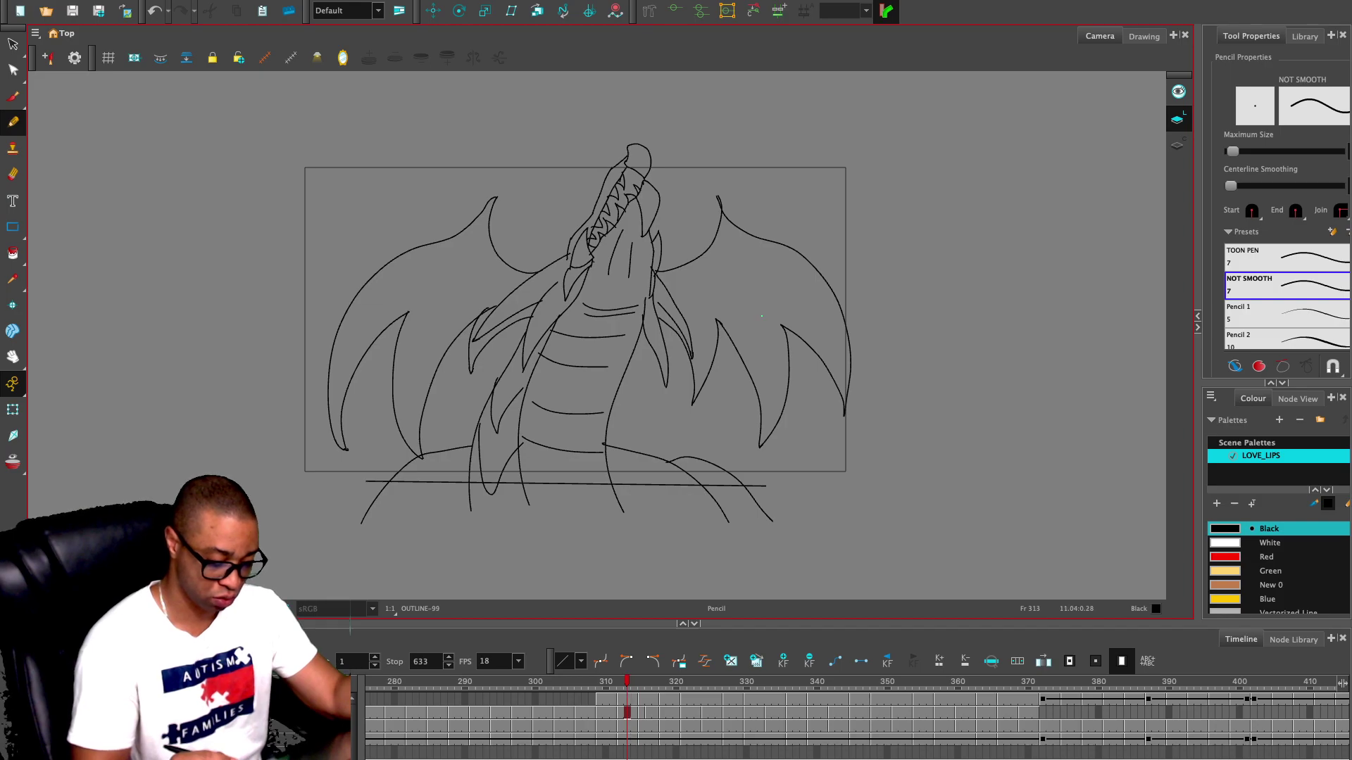
{"action": "key", "text": "2"}
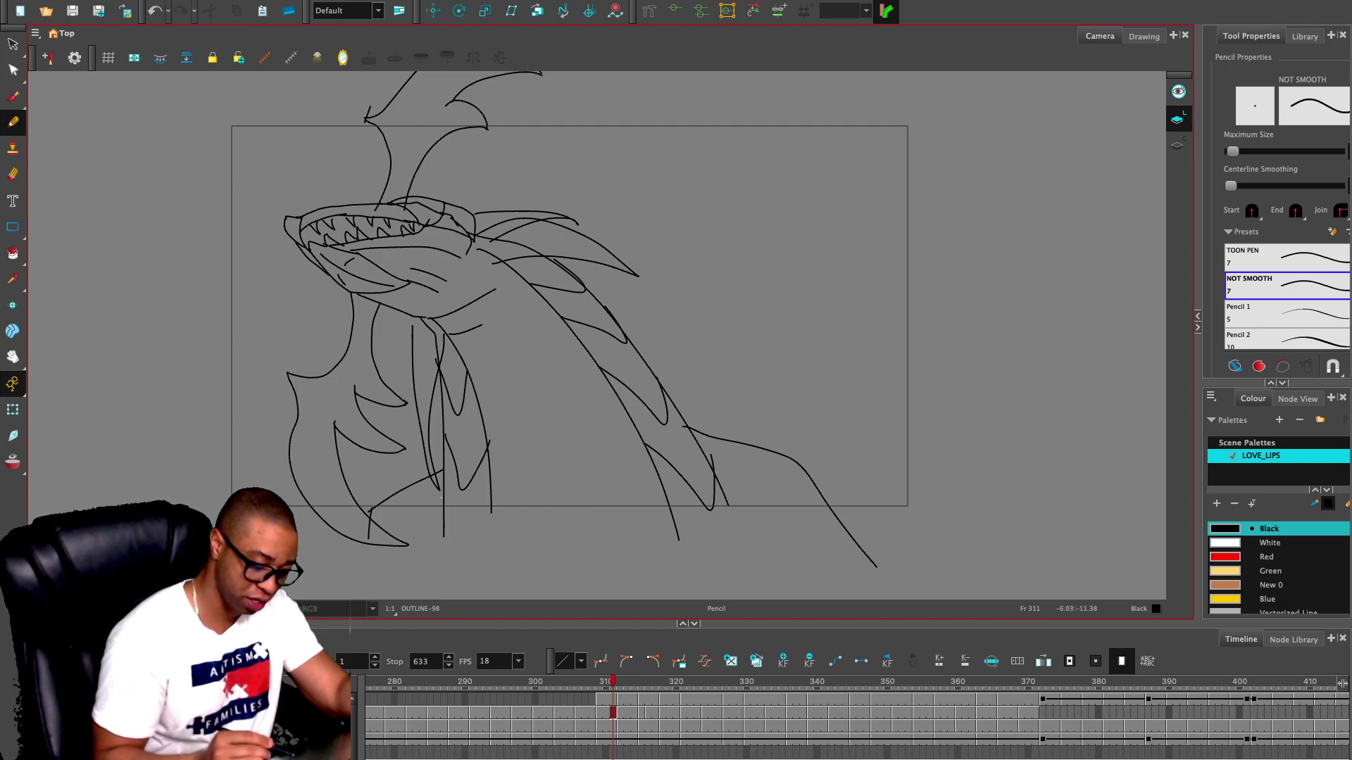
{"action": "left_click_drag", "start_coordinate": [305, 519], "coordinate": [878, 519]}
- Draw curved rib lines down the front of the neck to the chest on frame 311
{"action": "left_click_drag", "start_coordinate": [735, 297], "coordinate": [712, 466]}
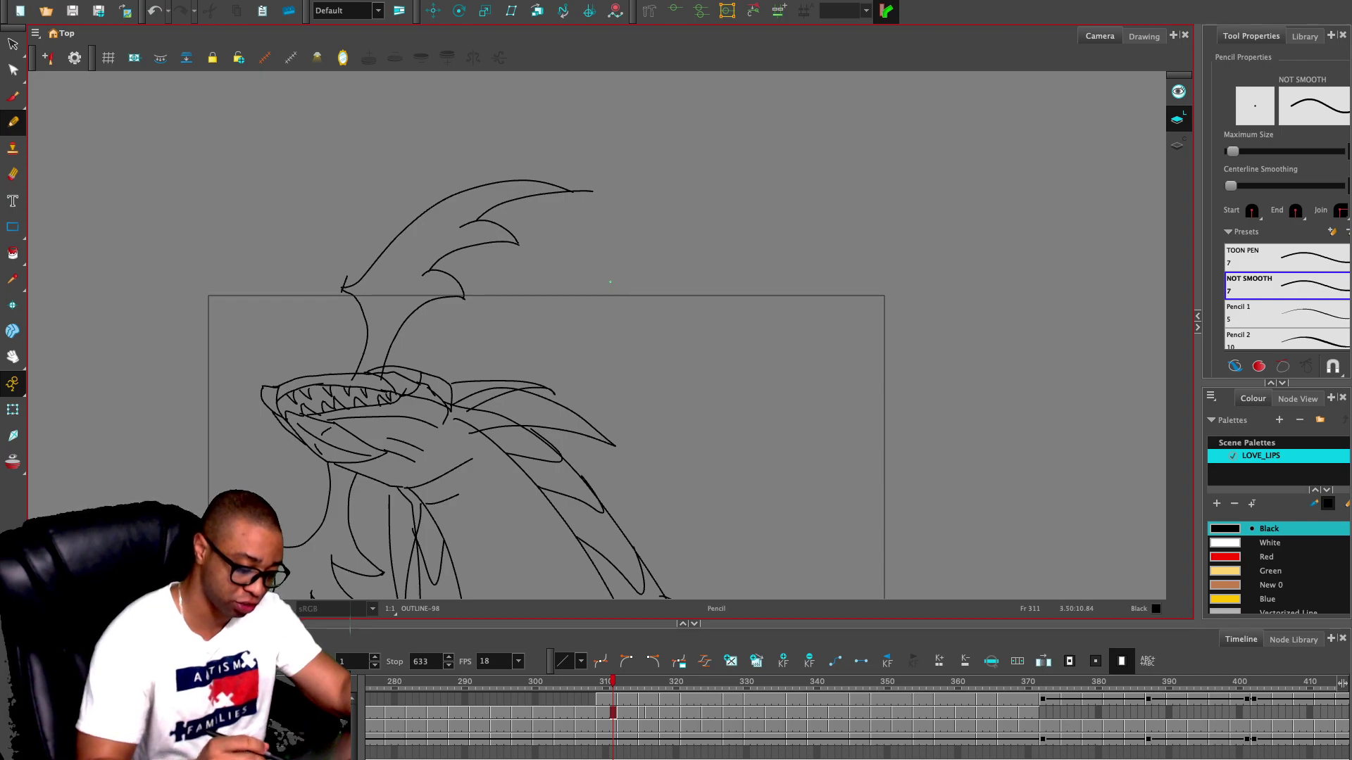
{"action": "key", "text": "1"}
{"action": "key", "text": "1"}
{"action": "mouse_move", "coordinate": [496, 461]}
{"action": "left_mouse_down"}
{"action": "mouse_move", "coordinate": [527, 352]}
{"action": "mouse_move", "coordinate": [572, 326]}
{"action": "left_mouse_up"}
{"action": "left_click_drag", "start_coordinate": [540, 373], "coordinate": [597, 354]}
{"action": "mouse_move", "coordinate": [561, 407]}
{"action": "left_mouse_down"}
{"action": "mouse_move", "coordinate": [605, 395]}
{"action": "mouse_move", "coordinate": [648, 417]}
{"action": "left_mouse_up"}
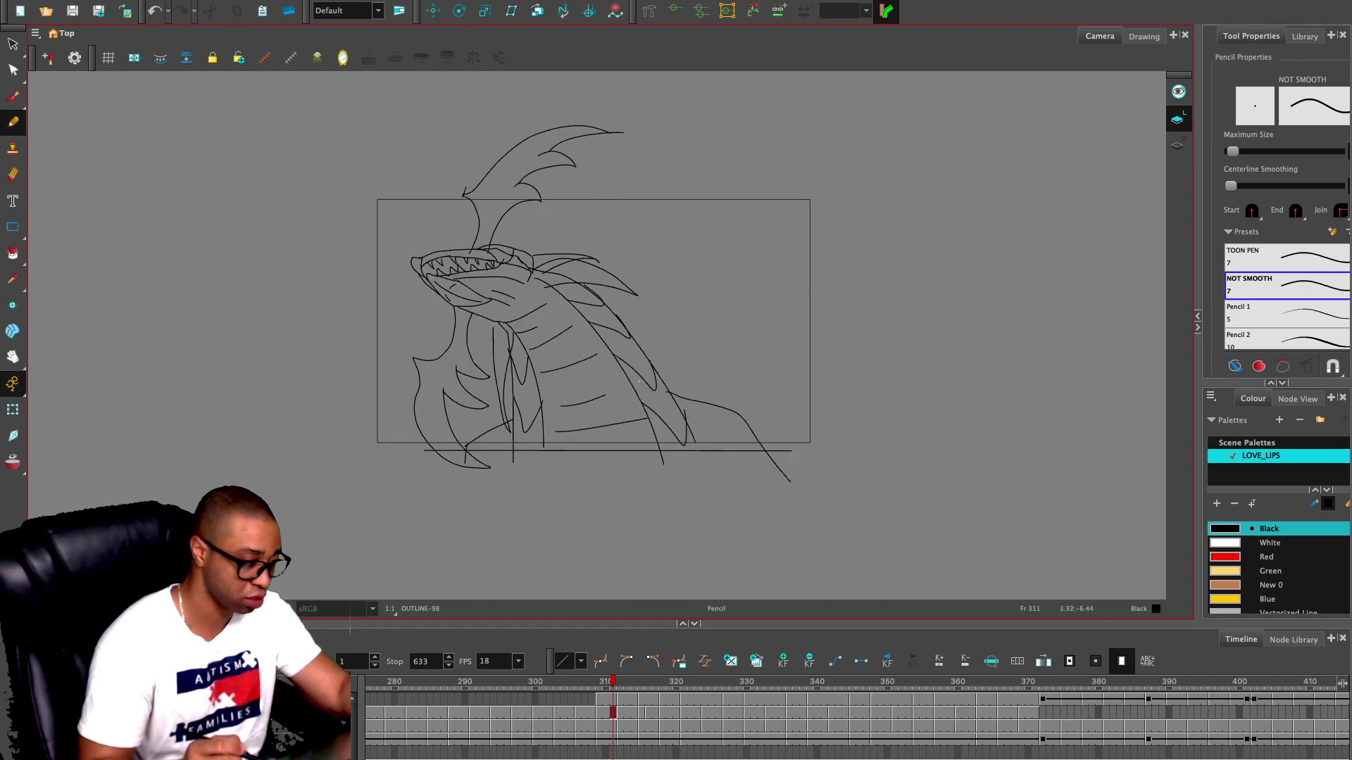
- On frame 309, erase the overlapping lines at the upper antler's base and inside the brow of the head
{"action": "key", "text": "2"}
{"action": "key", "text": "2"}
{"action": "key", "text": "2"}
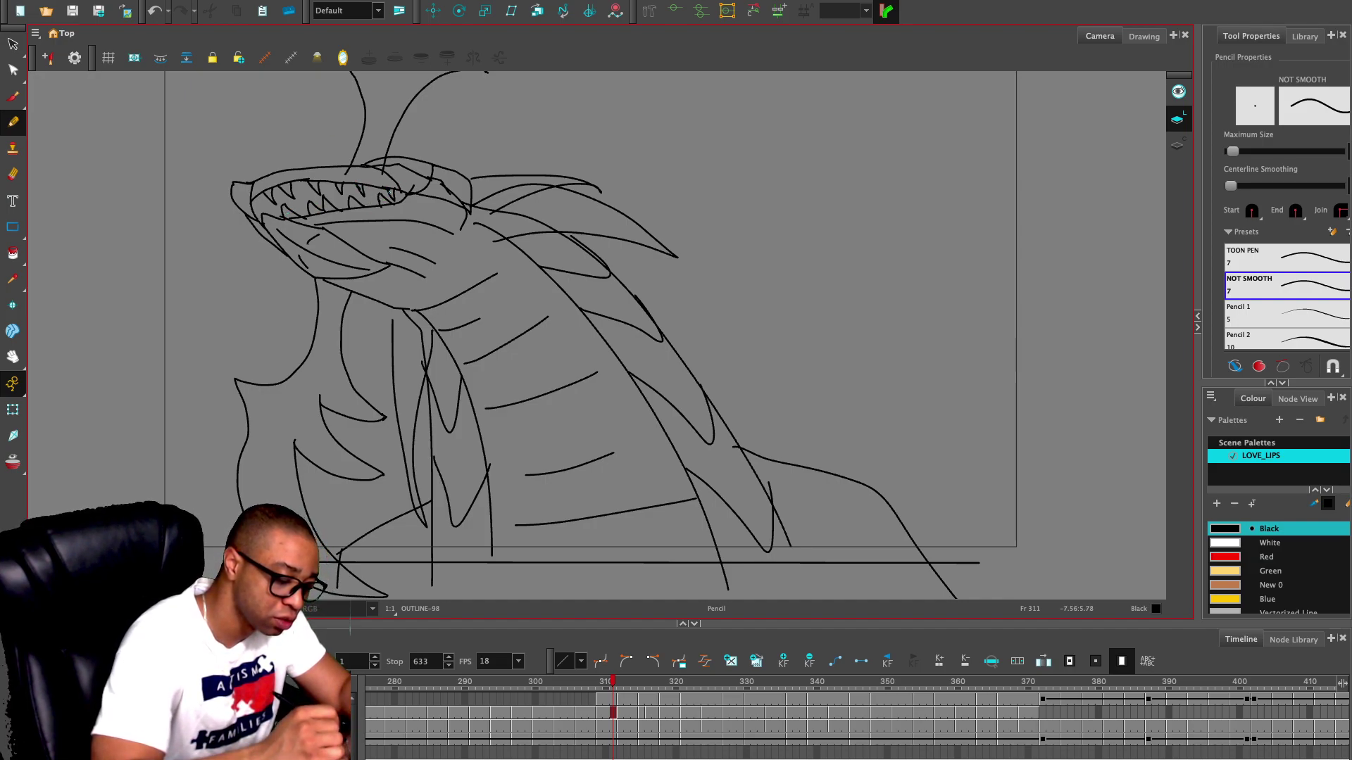
{"action": "key", "text": "comma"}
{"action": "key", "text": "comma"}
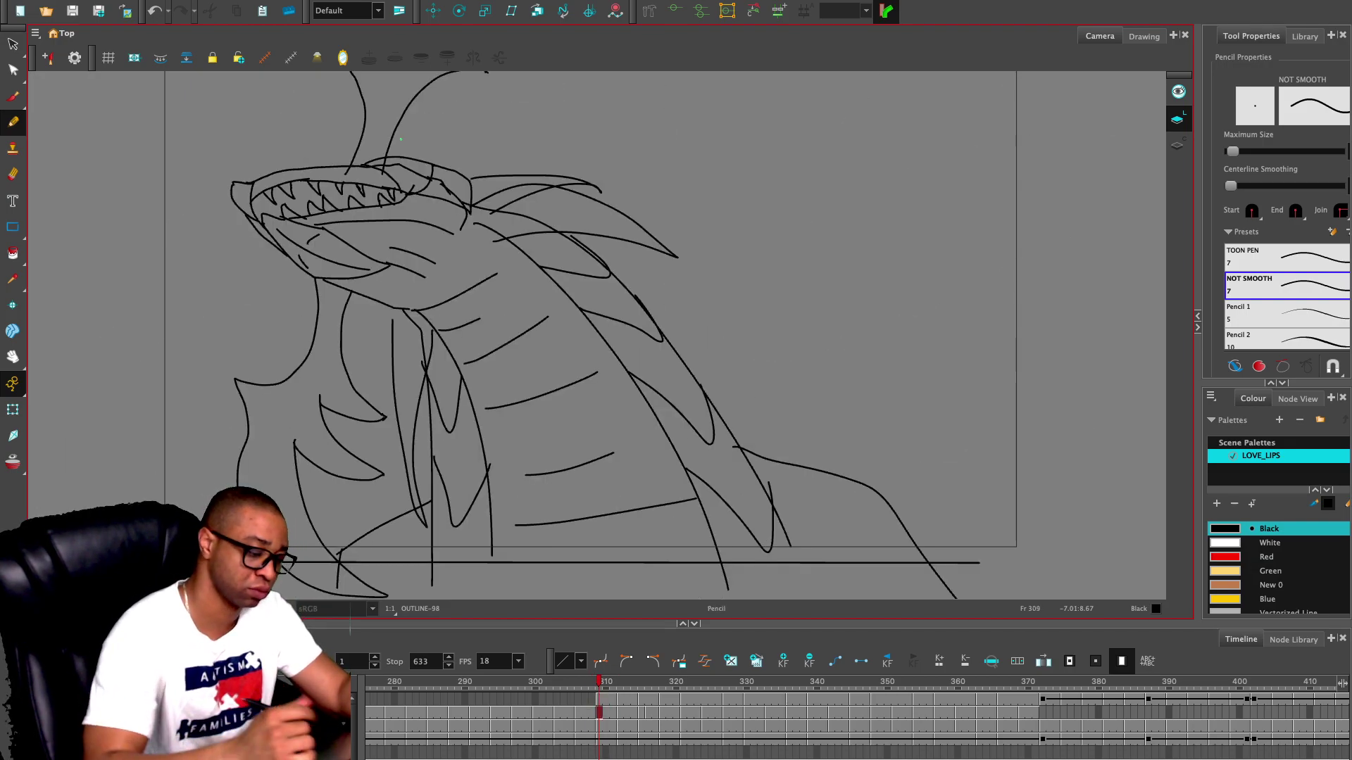
{"action": "key", "text": "e"}
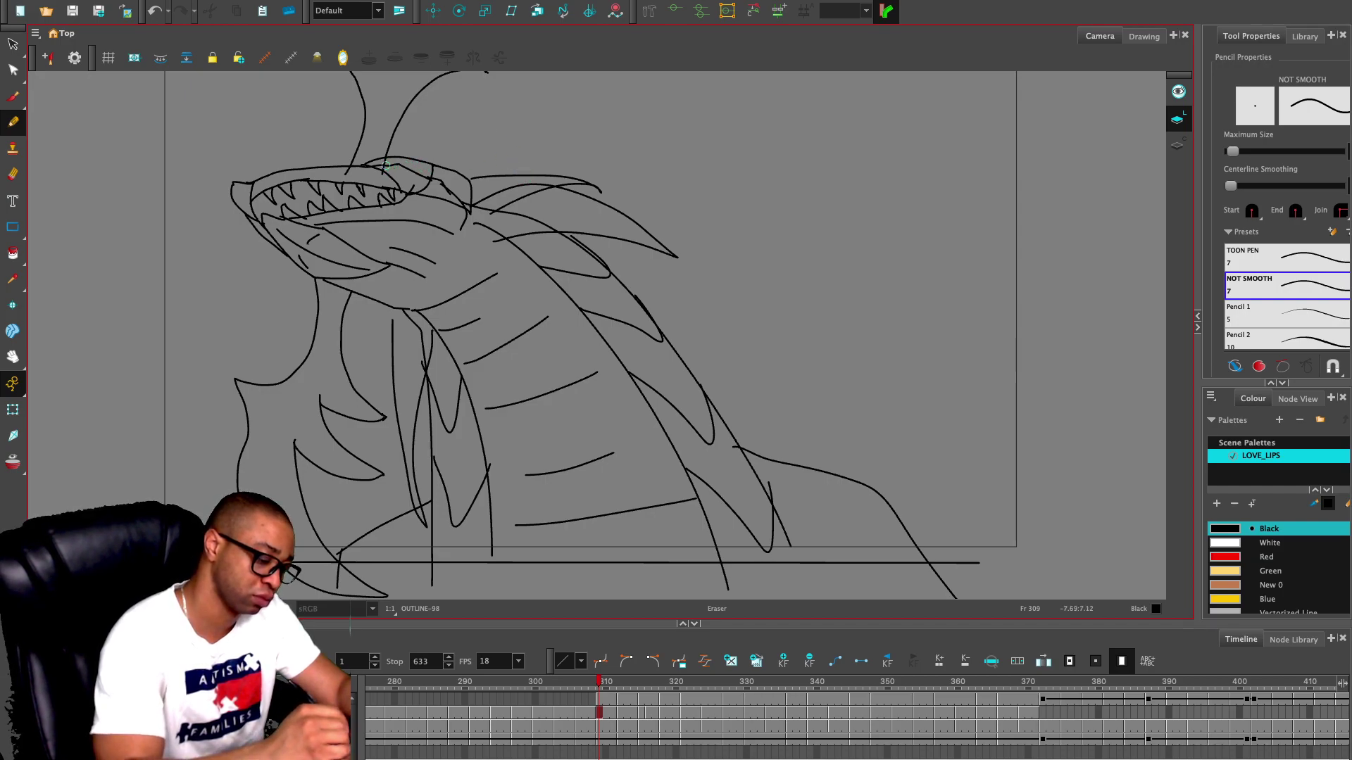
{"action": "left_click_drag", "start_coordinate": [384, 164], "coordinate": [458, 198]}
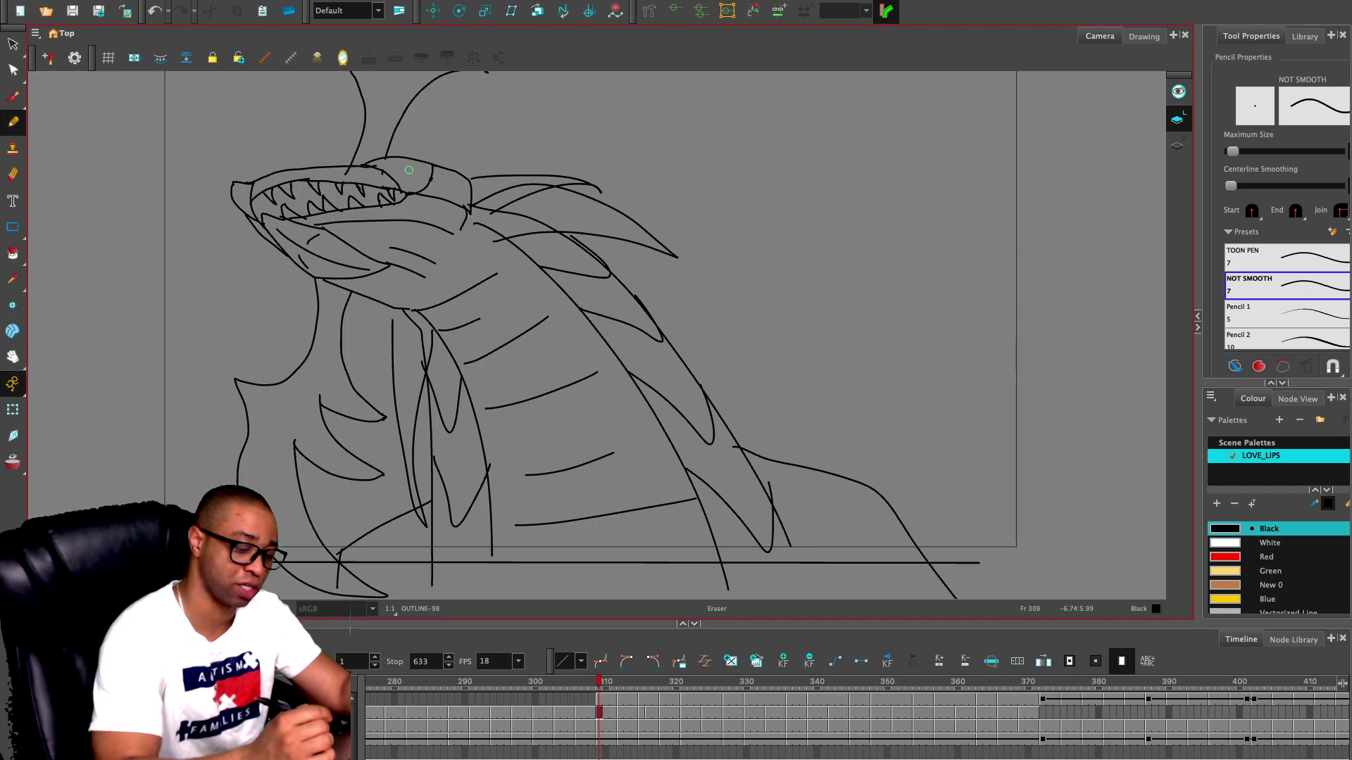
- On frame 308, draw straight closing lines just outside all four edges of the camera frame
{"action": "key", "text": "1"}
{"action": "key", "text": "1"}
{"action": "key", "text": "comma"}
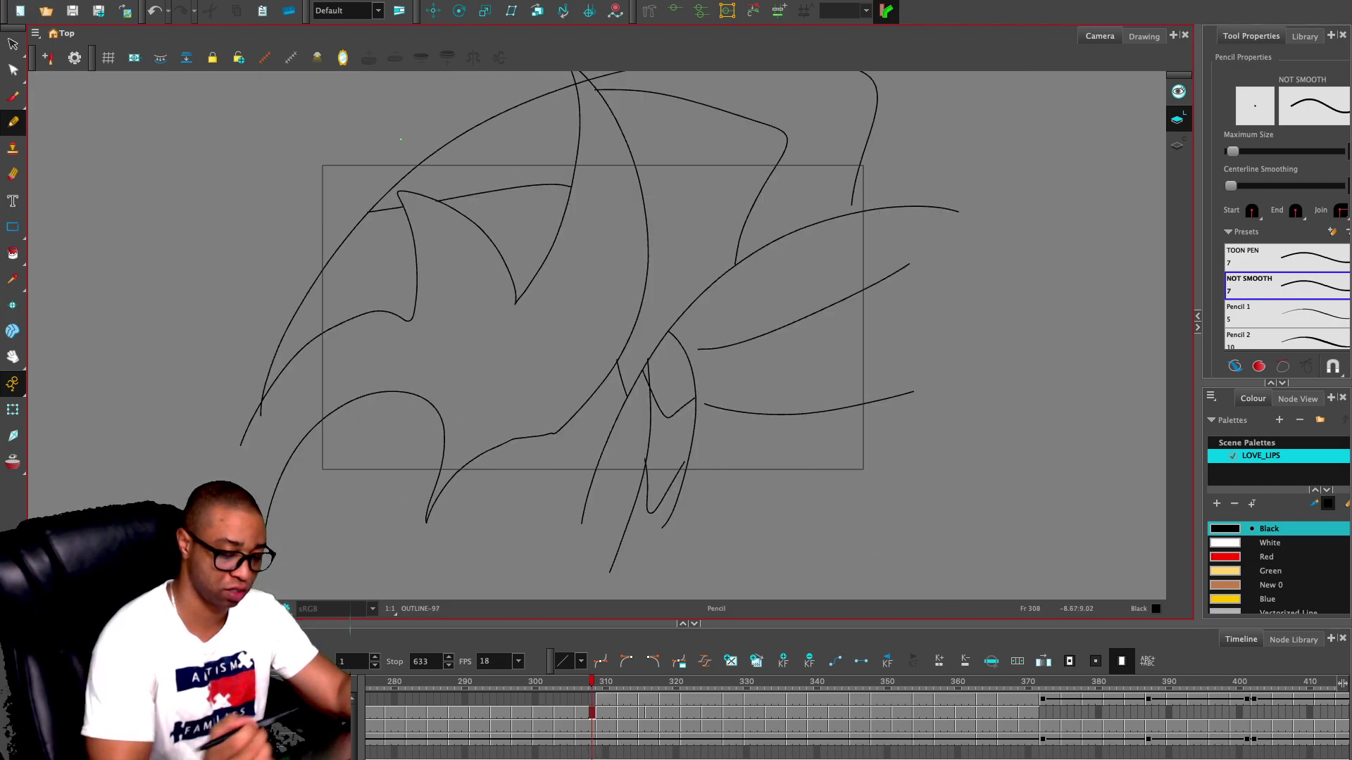
{"action": "key", "text": "2"}
{"action": "mouse_move", "coordinate": [414, 214]}
{"action": "left_mouse_down"}
{"action": "mouse_move", "coordinate": [416, 464]}
{"action": "mouse_move", "coordinate": [683, 427]}
{"action": "left_mouse_up"}
{"action": "left_click_drag", "start_coordinate": [770, 200], "coordinate": [774, 450]}
{"action": "left_click_drag", "start_coordinate": [789, 224], "coordinate": [466, 222]}
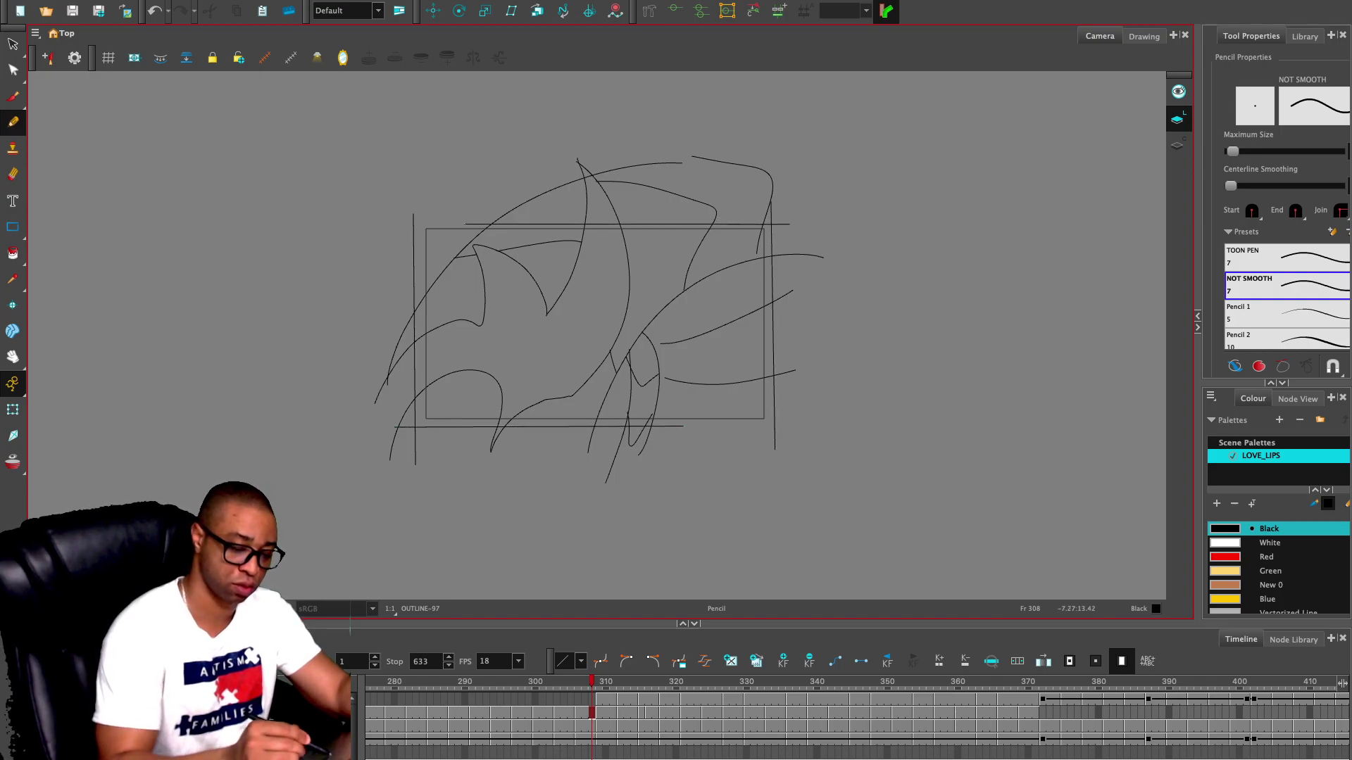
- On frame 305, draw straight closing lines around the outside of the camera frame, covering only the upper part of its right edge
{"action": "key", "text": "comma"}
{"action": "key", "text": "comma"}
{"action": "key", "text": "comma"}
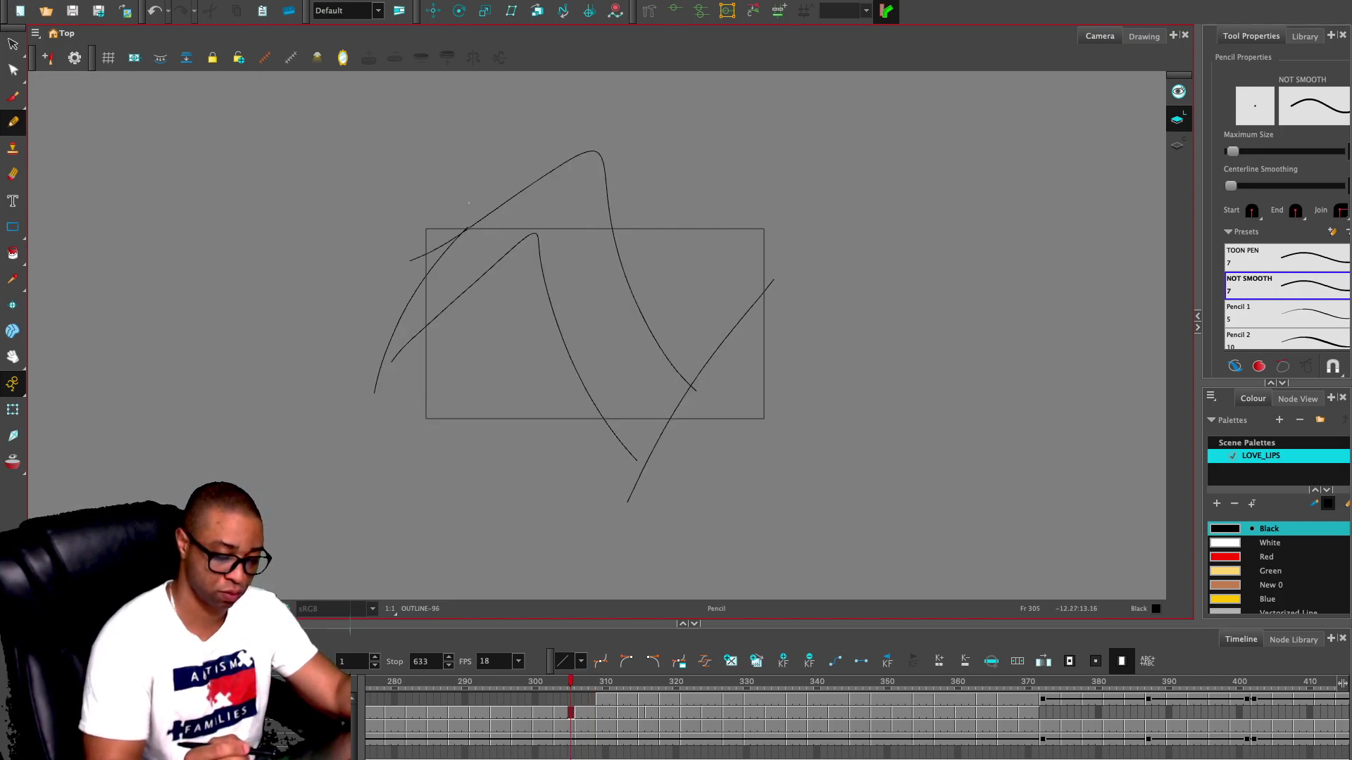
{"action": "mouse_move", "coordinate": [407, 224]}
{"action": "left_mouse_down"}
{"action": "mouse_move", "coordinate": [417, 462]}
{"action": "mouse_move", "coordinate": [416, 435]}
{"action": "mouse_move", "coordinate": [782, 430]}
{"action": "left_mouse_up"}
{"action": "mouse_move", "coordinate": [770, 308]}
{"action": "left_mouse_down"}
{"action": "mouse_move", "coordinate": [767, 203]}
{"action": "mouse_move", "coordinate": [768, 219]}
{"action": "mouse_move", "coordinate": [406, 218]}
{"action": "mouse_move", "coordinate": [413, 306]}
{"action": "left_mouse_up"}
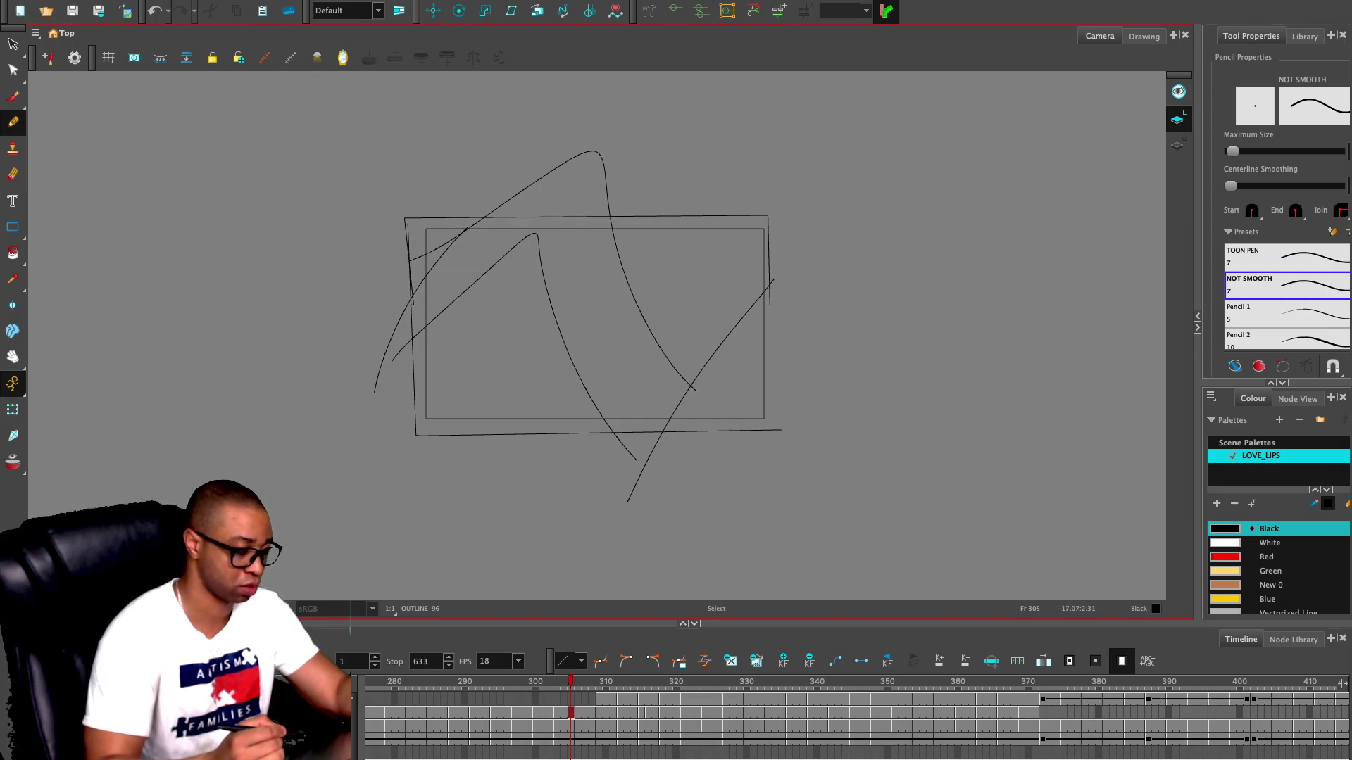
- On frame 302, draw closing lines outside the camera frame along the bottom edge's left half, the left and top edges, and the right edge's upper part
{"action": "key", "text": "comma"}
{"action": "key", "text": "comma"}
{"action": "key", "text": "comma"}
{"action": "key", "text": "period"}
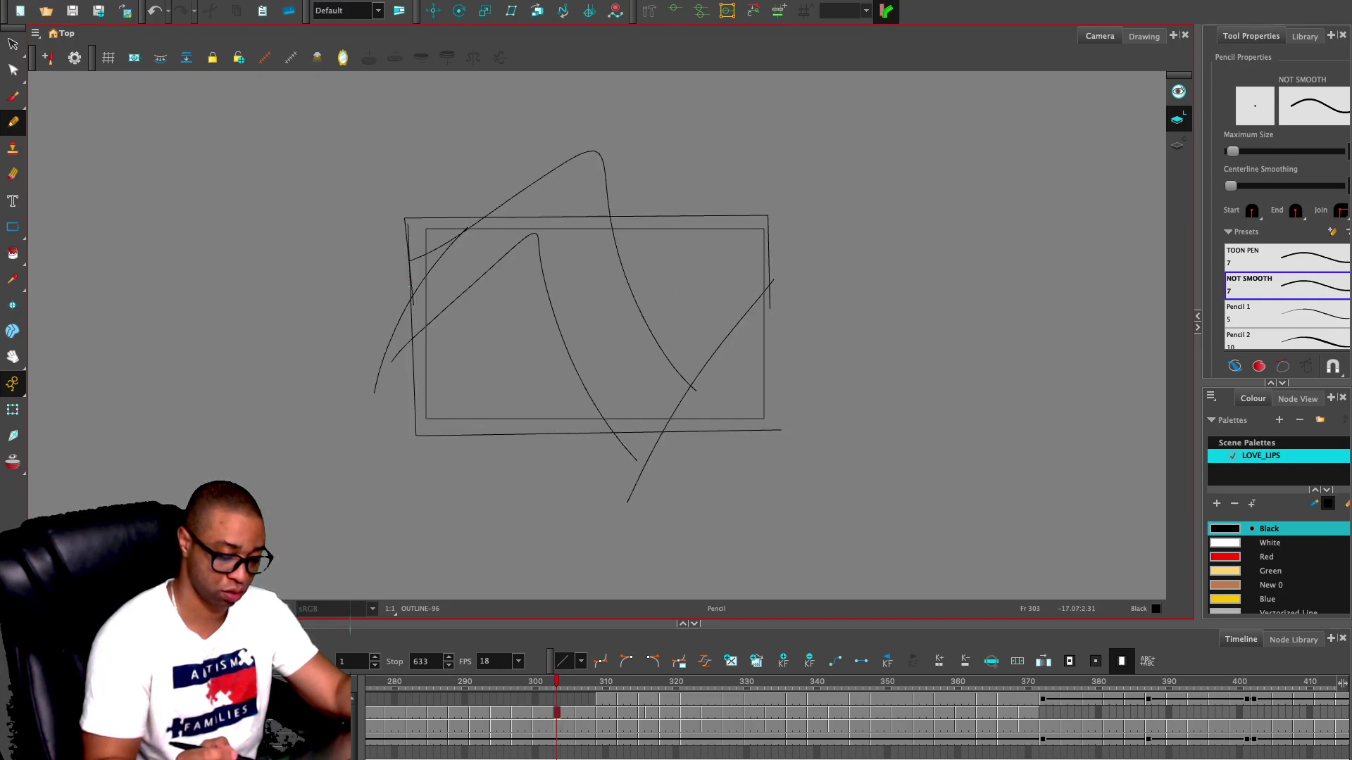
{"action": "key", "text": "comma"}
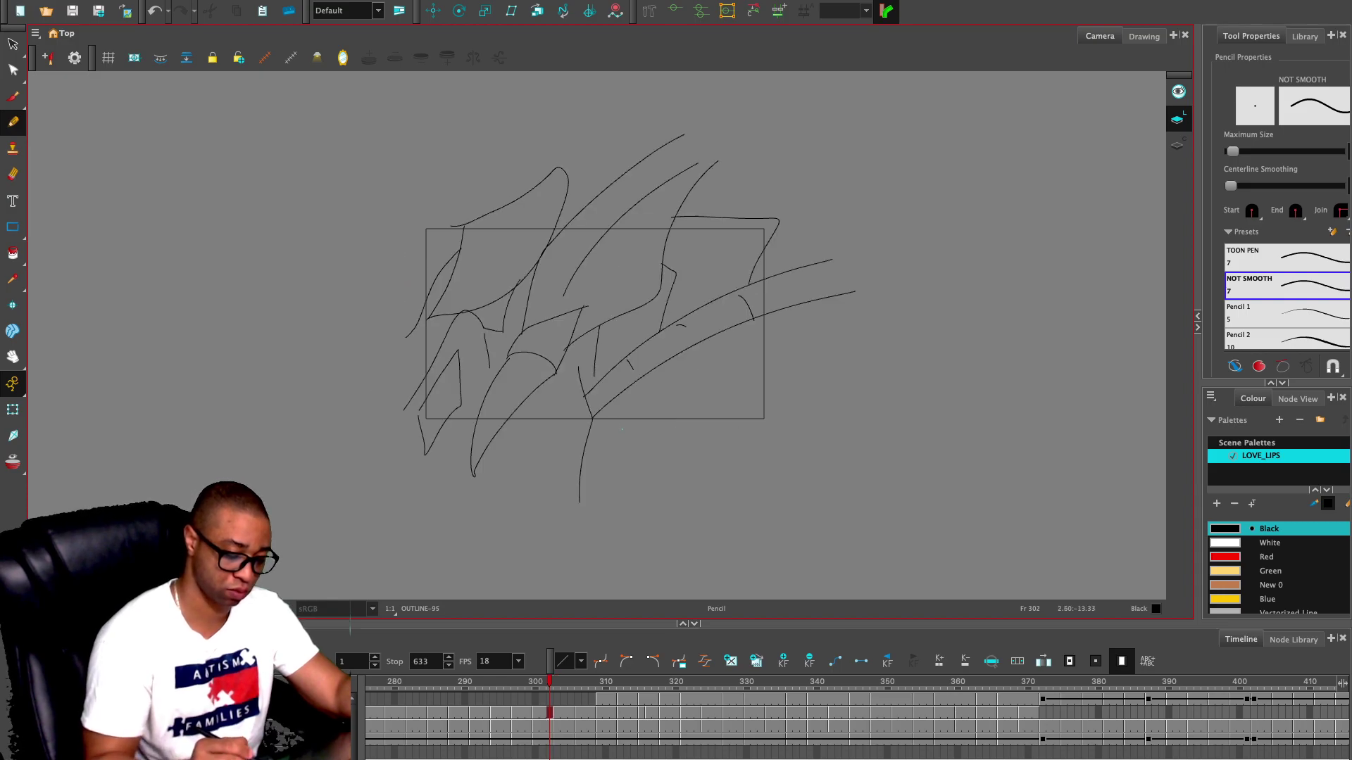
{"action": "mouse_move", "coordinate": [623, 428]}
{"action": "left_mouse_down"}
{"action": "mouse_move", "coordinate": [411, 428]}
{"action": "mouse_move", "coordinate": [412, 222]}
{"action": "mouse_move", "coordinate": [773, 194]}
{"action": "mouse_move", "coordinate": [791, 202]}
{"action": "mouse_move", "coordinate": [769, 210]}
{"action": "mouse_move", "coordinate": [772, 339]}
{"action": "left_mouse_up"}
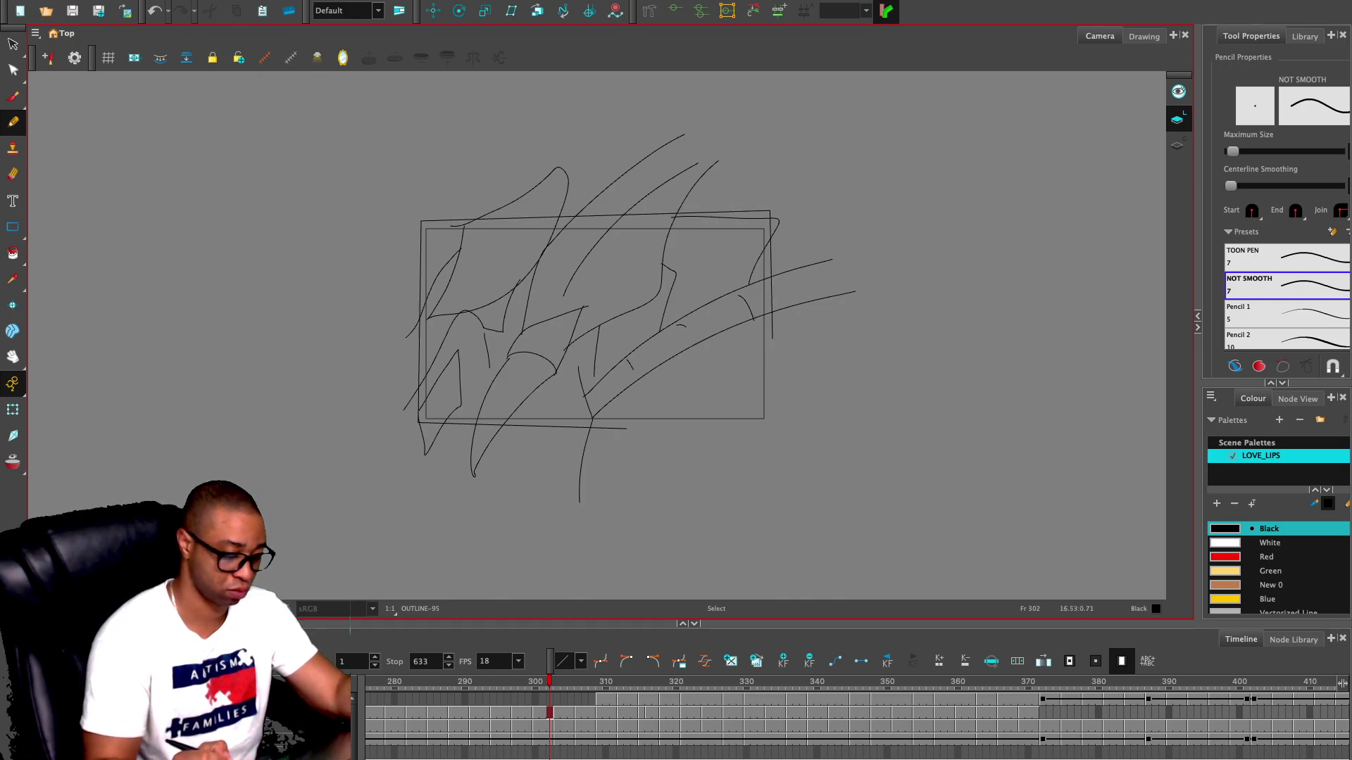
- On frame 299, draw closing lines just outside the camera frame below the jaws, above the head and along the right edge's upper part
{"action": "key", "text": "comma"}
{"action": "key", "text": "comma"}
{"action": "key", "text": "comma"}
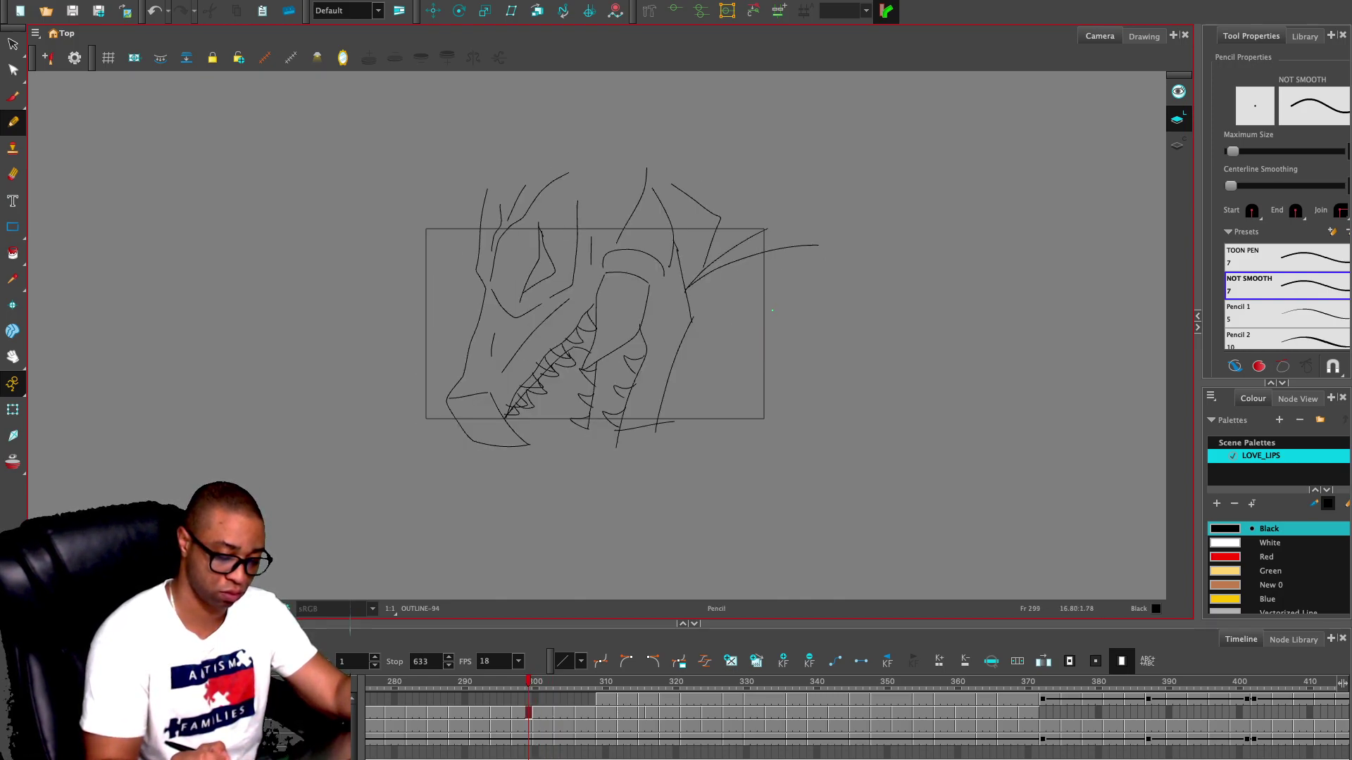
{"action": "left_click_drag", "start_coordinate": [439, 423], "coordinate": [687, 425]}
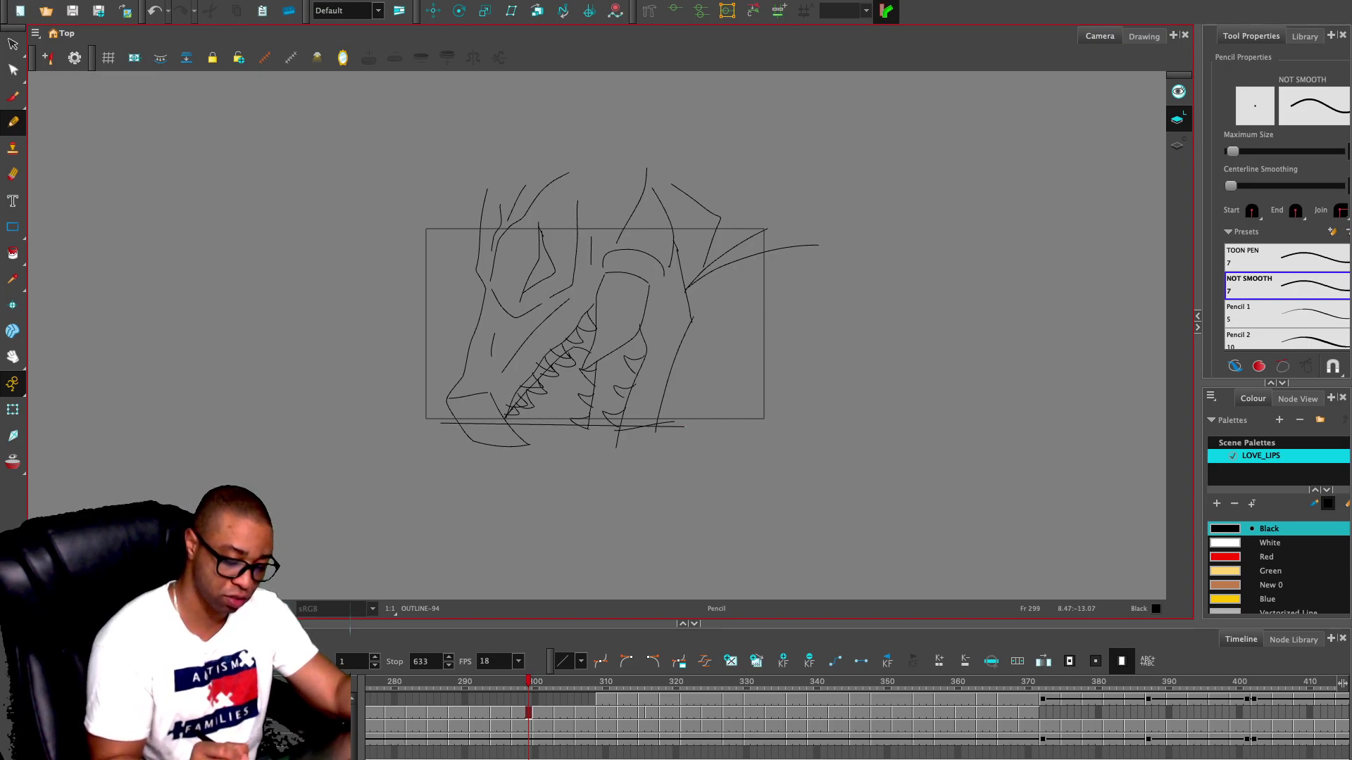
{"action": "mouse_move", "coordinate": [774, 216]}
{"action": "left_mouse_down"}
{"action": "mouse_move", "coordinate": [776, 289]}
{"action": "mouse_move", "coordinate": [731, 218]}
{"action": "mouse_move", "coordinate": [476, 225]}
{"action": "left_mouse_up"}
- On frame 299, erase the overlapping lines among the upper jaw's teeth and the stray ends at the back corner of the lower jaw
{"action": "key", "text": "2"}
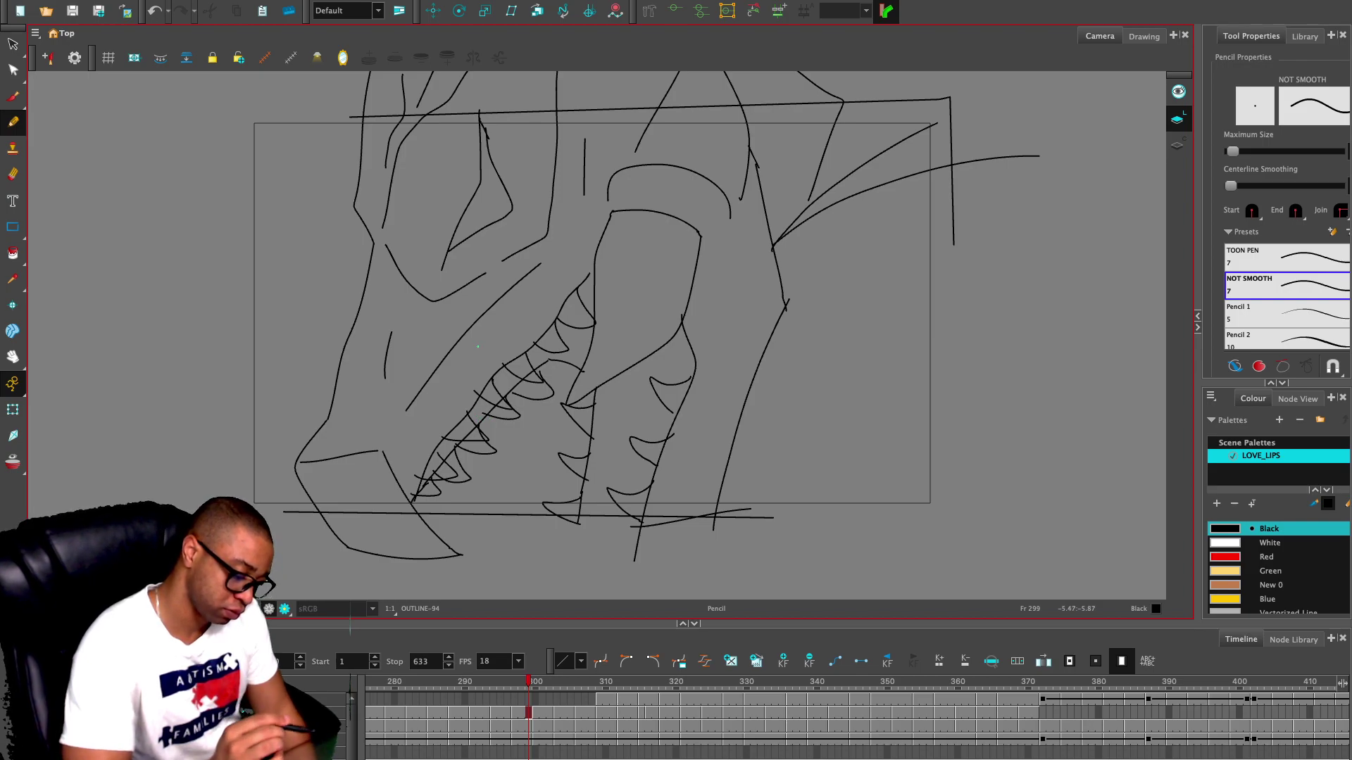
{"action": "key", "text": "e"}
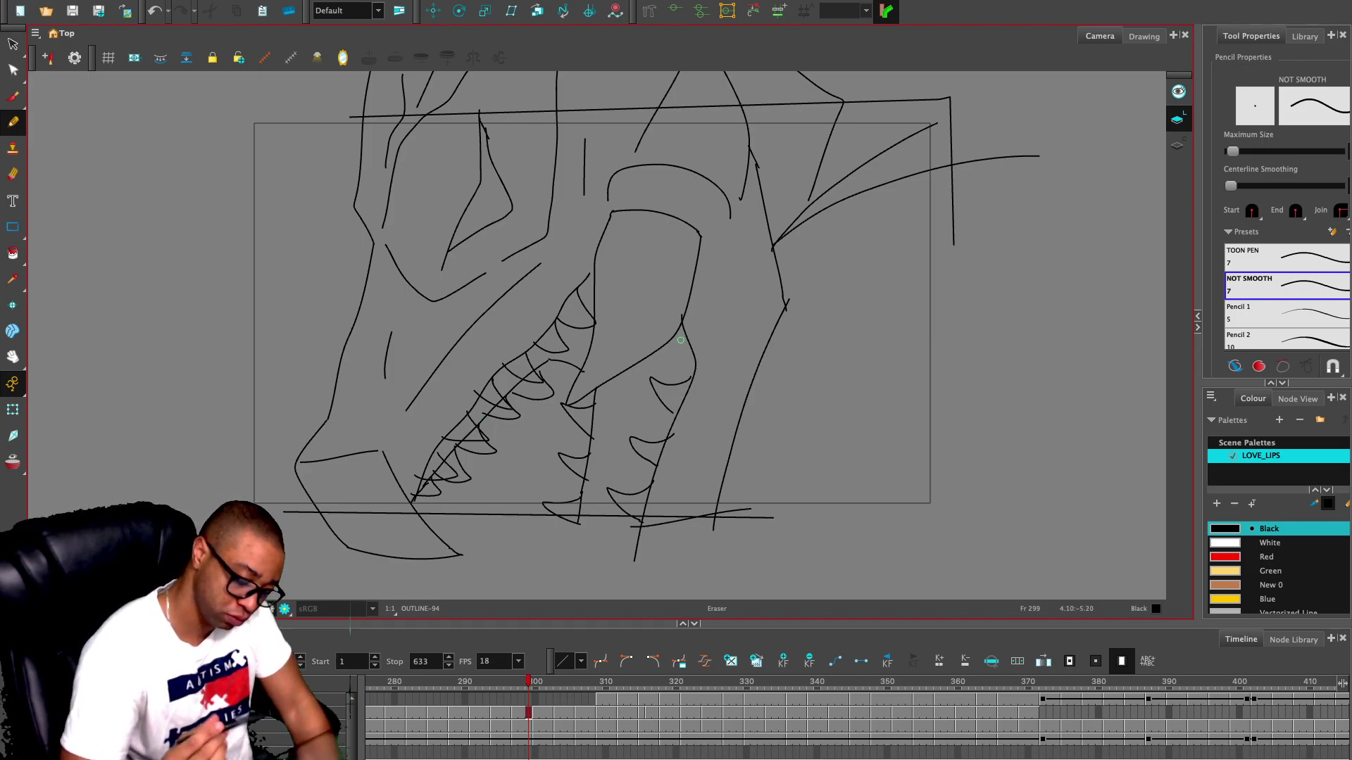
{"action": "key", "text": "alt+p"}
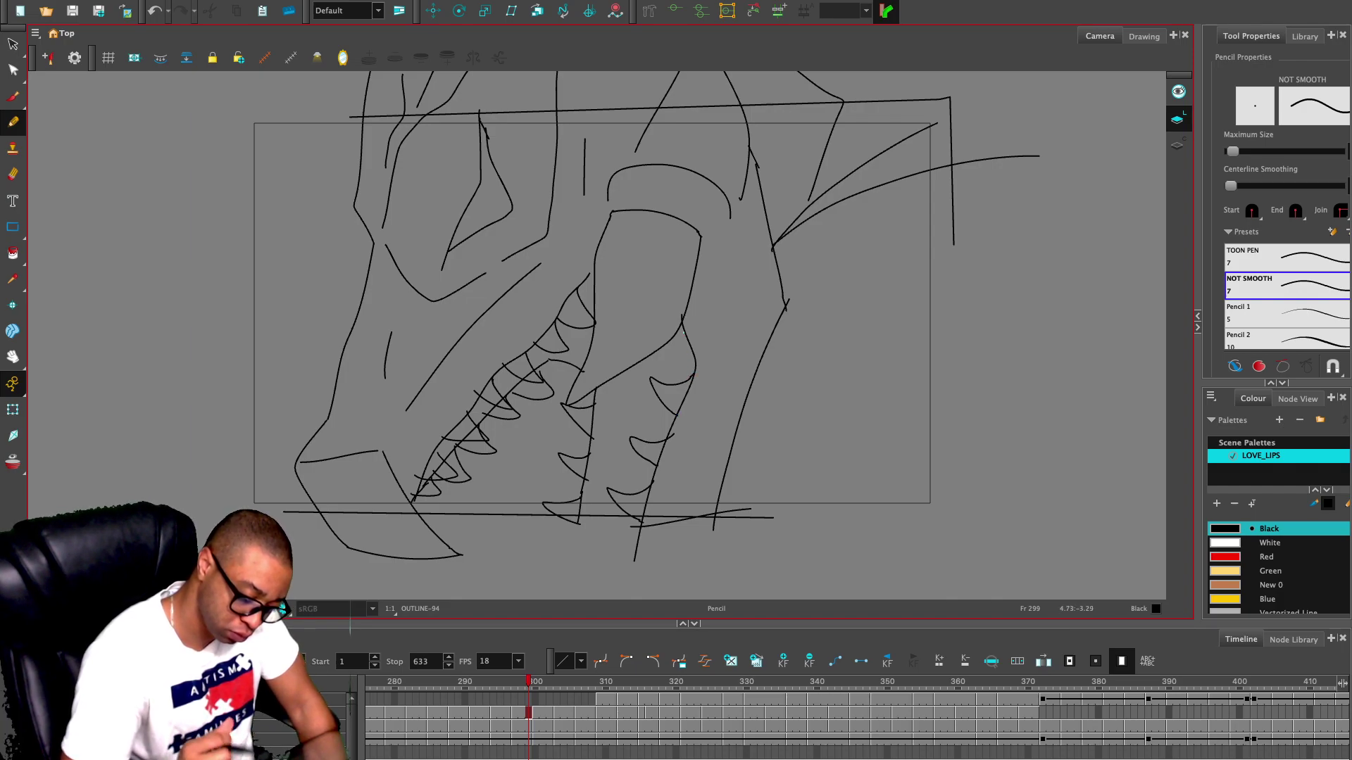
{"action": "key", "text": "alt+e"}
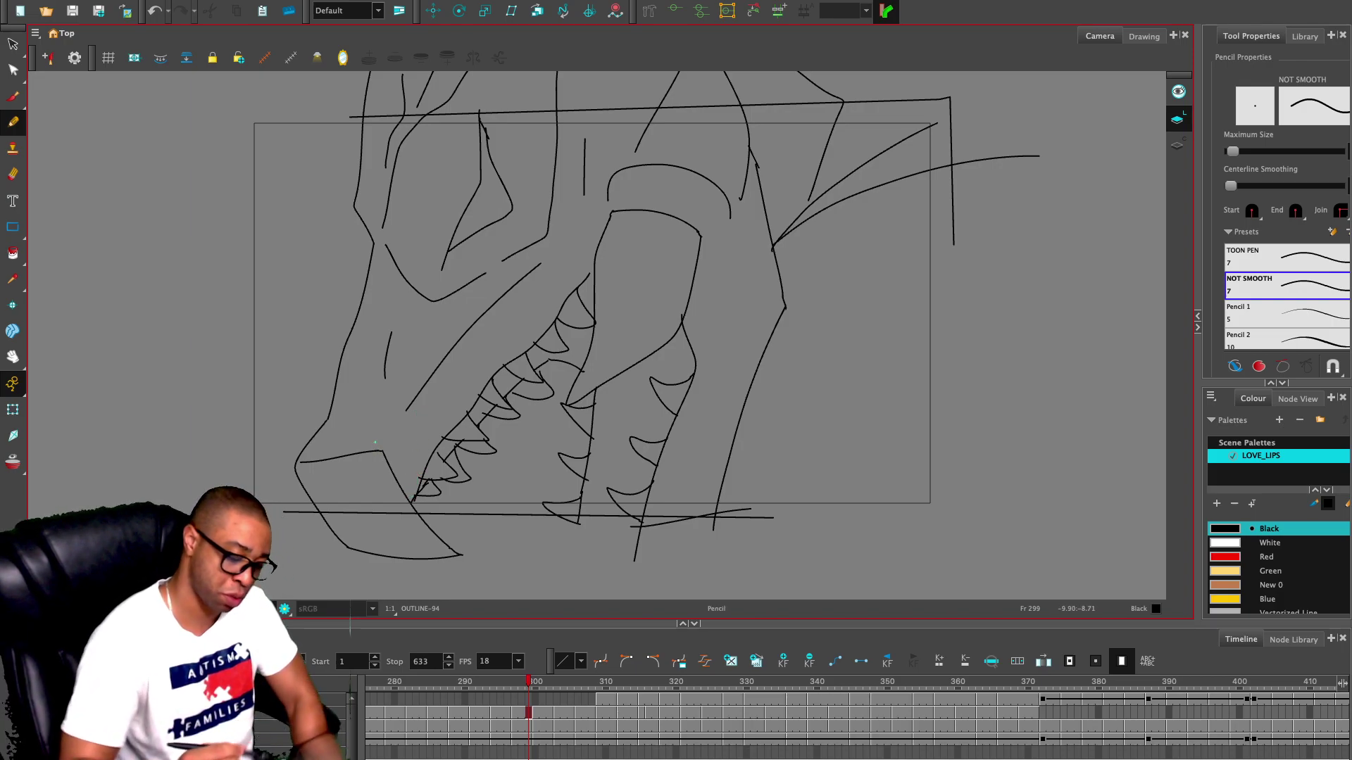
- On frame 295, draw closing lines just outside the camera frame, above the head and down the right edge across the neck
{"action": "key", "text": "1"}
{"action": "key", "text": "1"}
{"action": "key", "text": "1"}
{"action": "key", "text": "comma"}
{"action": "key", "text": "comma"}
{"action": "key", "text": "comma"}
{"action": "key", "text": "comma"}
{"action": "key", "text": "2"}
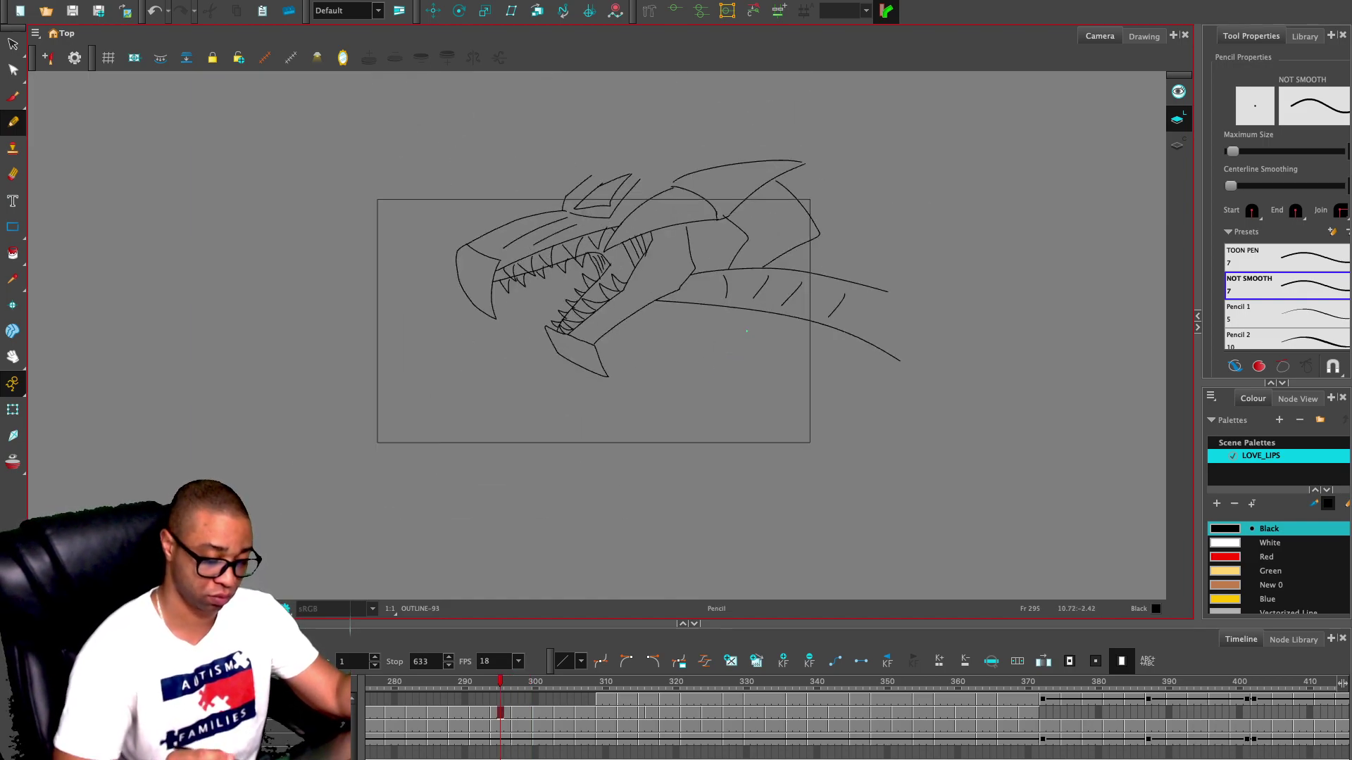
{"action": "mouse_move", "coordinate": [550, 197]}
{"action": "left_mouse_down"}
{"action": "mouse_move", "coordinate": [817, 194]}
{"action": "mouse_move", "coordinate": [818, 355]}
{"action": "left_mouse_up"}
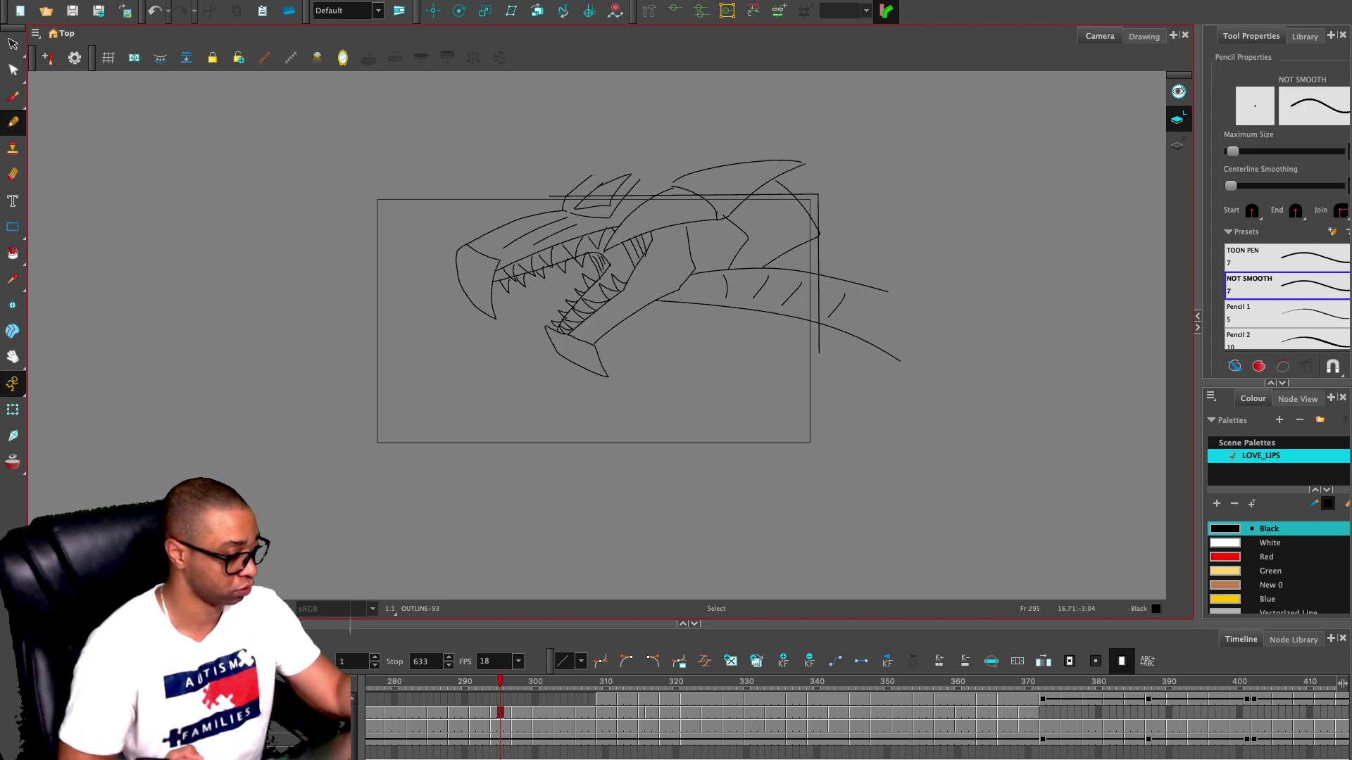
- Examine the teeth, mouth and jaw lines of the head on frame 295 up close for overlaps and gaps
{"action": "key", "text": "2"}
{"action": "key", "text": "2"}
{"action": "key", "text": "2"}
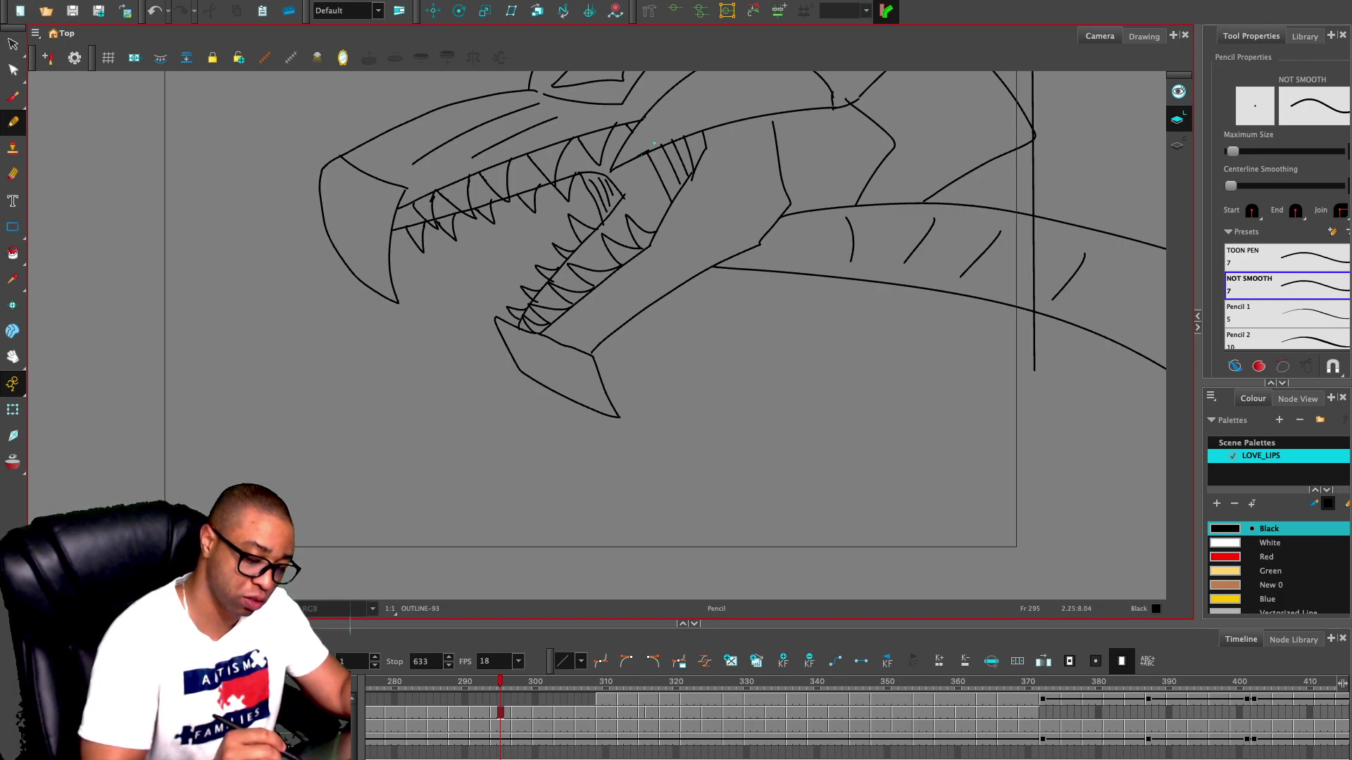
{"action": "key", "text": "2"}
{"action": "key", "text": "1"}
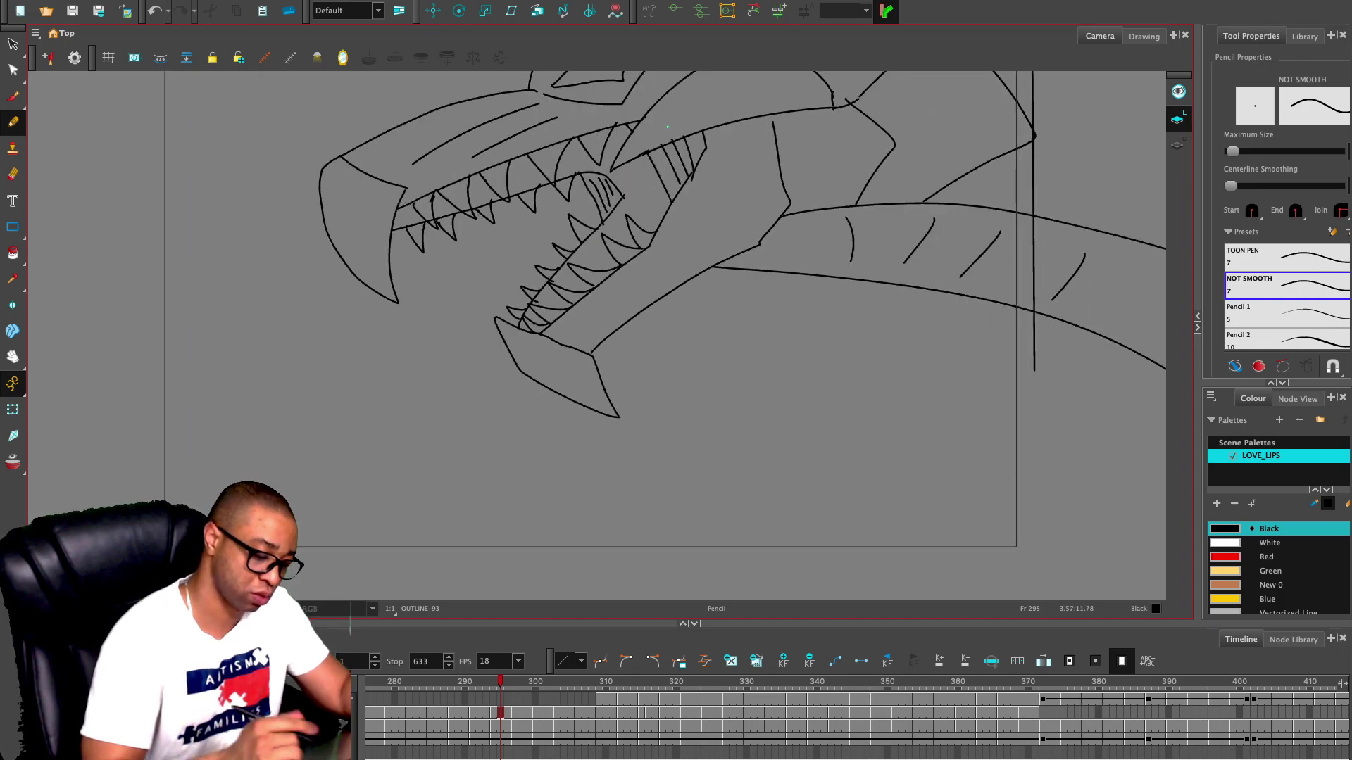
{"action": "key", "text": "alt+e"}
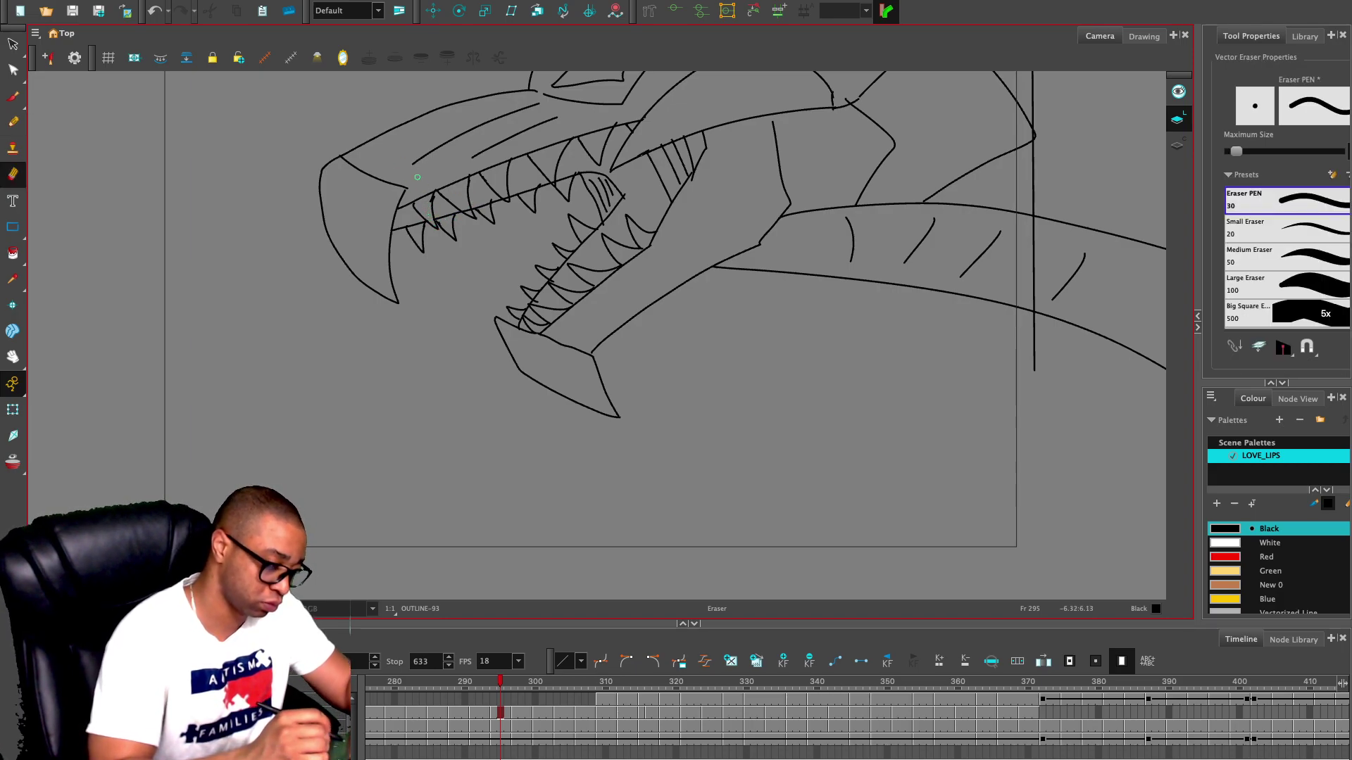
{"action": "key", "text": "alt+/"}
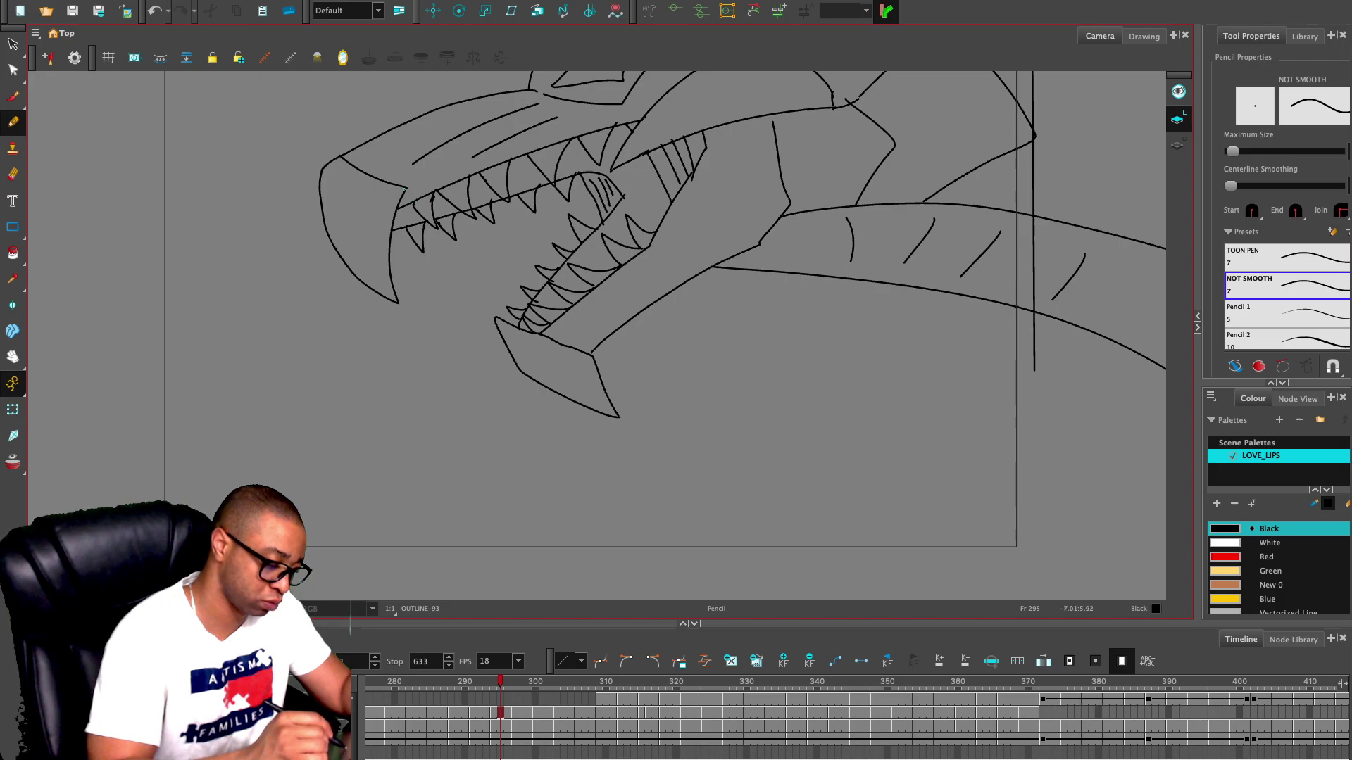
{"action": "key", "text": "2"}
{"action": "key", "text": "2"}
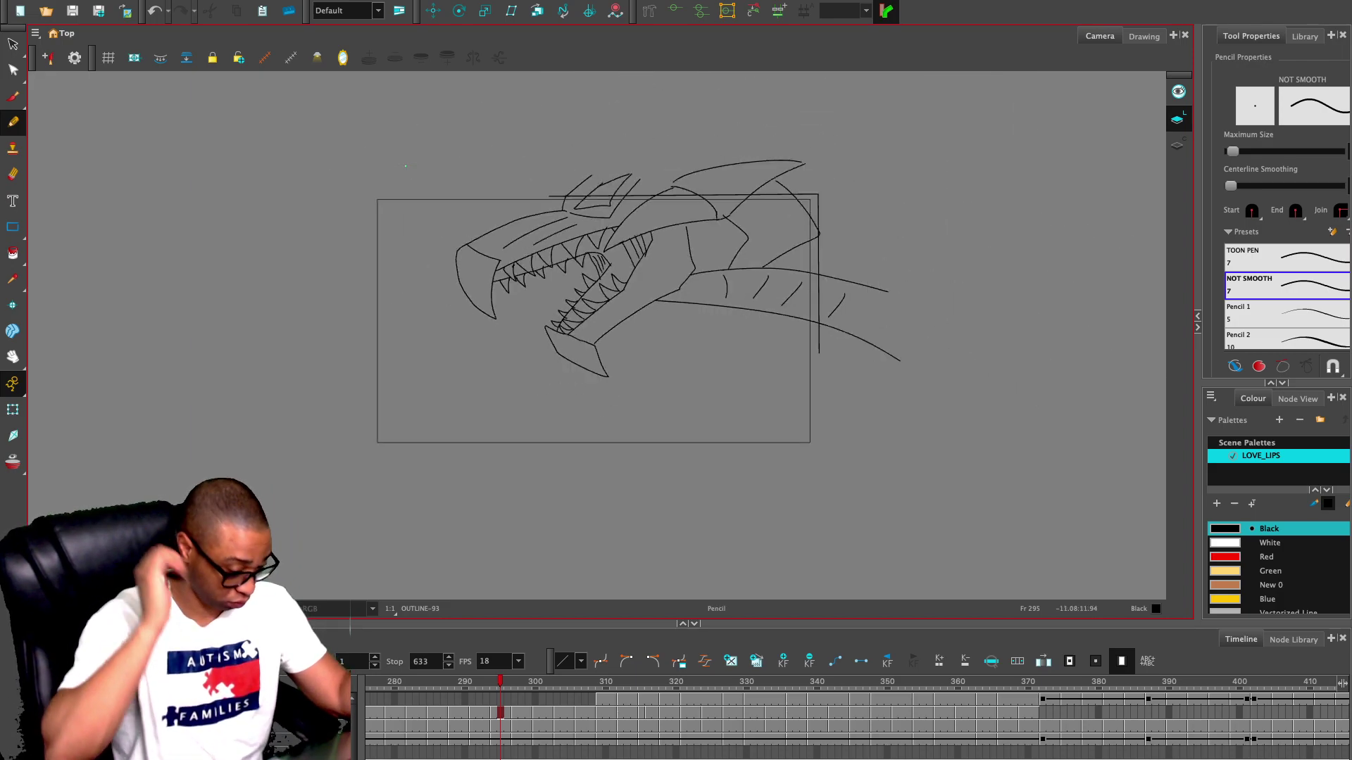
- Review the dragon outline animation backward from frame 295 to frame 275, and scrub forward to frame 370
{"action": "key", "text": "comma"}
{"action": "key", "text": "comma"}
{"action": "key", "text": "comma"}
{"action": "key", "text": "comma"}
{"action": "key", "text": "comma"}
{"action": "key", "text": "comma"}
{"action": "key", "text": "comma"}
{"action": "key", "text": "comma"}
{"action": "key", "text": "comma"}
{"action": "key", "text": "comma"}
{"action": "key", "text": "comma"}
{"action": "key", "text": "comma"}
{"action": "key", "text": "comma"}
{"action": "key", "text": "comma"}
{"action": "key", "text": "comma"}
{"action": "key", "text": "comma"}
{"action": "key", "text": "comma"}
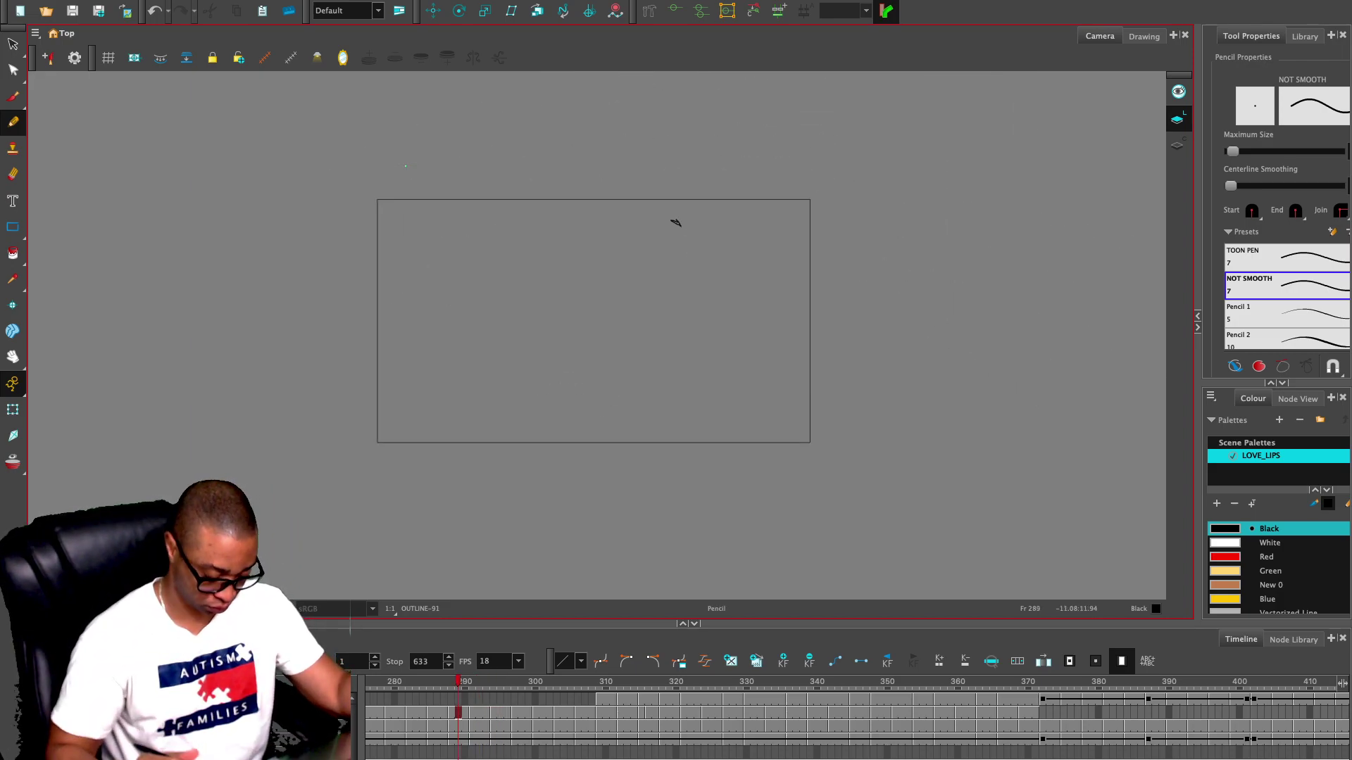
{"action": "key", "text": "comma"}
{"action": "key", "text": "comma"}
{"action": "key", "text": "comma"}
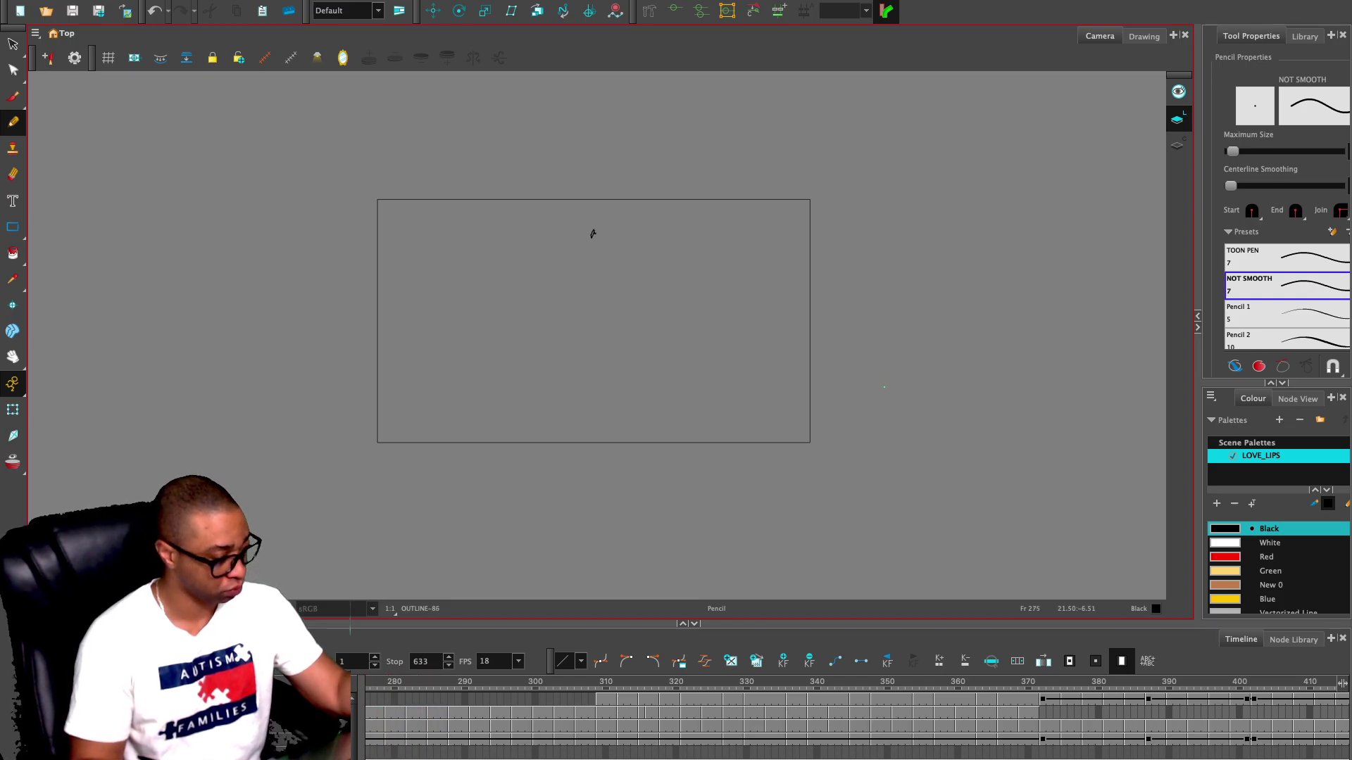
{"action": "mouse_move", "coordinate": [464, 682]}
{"action": "left_mouse_down"}
{"action": "mouse_move", "coordinate": [1055, 681]}
{"action": "mouse_move", "coordinate": [1028, 682]}
{"action": "left_mouse_up"}
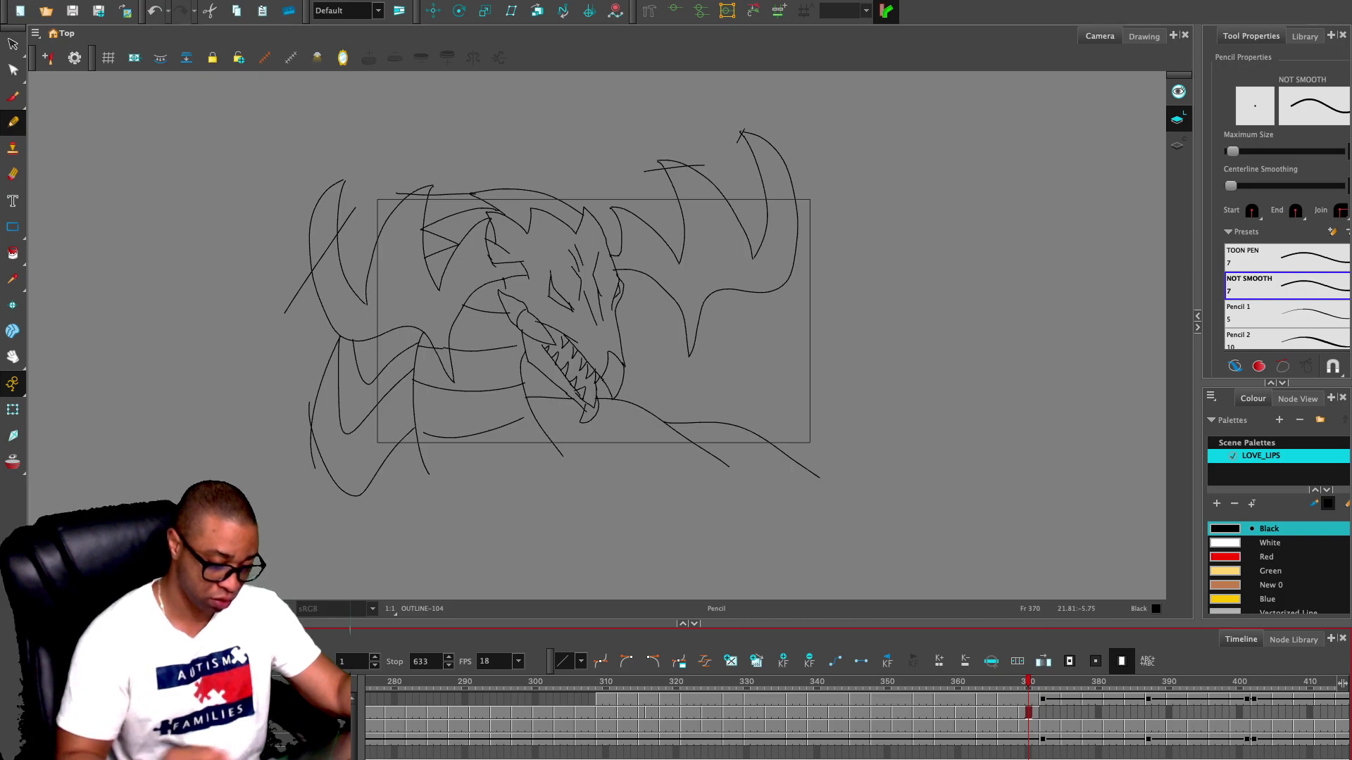
- On frame 363, pencil a pupil line in the dragon's far eye and a short stroke in the near eye
{"action": "key", "text": "2"}
{"action": "key", "text": "2"}
{"action": "key", "text": "comma"}
{"action": "key", "text": "comma"}
{"action": "key", "text": "comma"}
{"action": "key", "text": "comma"}
{"action": "key", "text": "comma"}
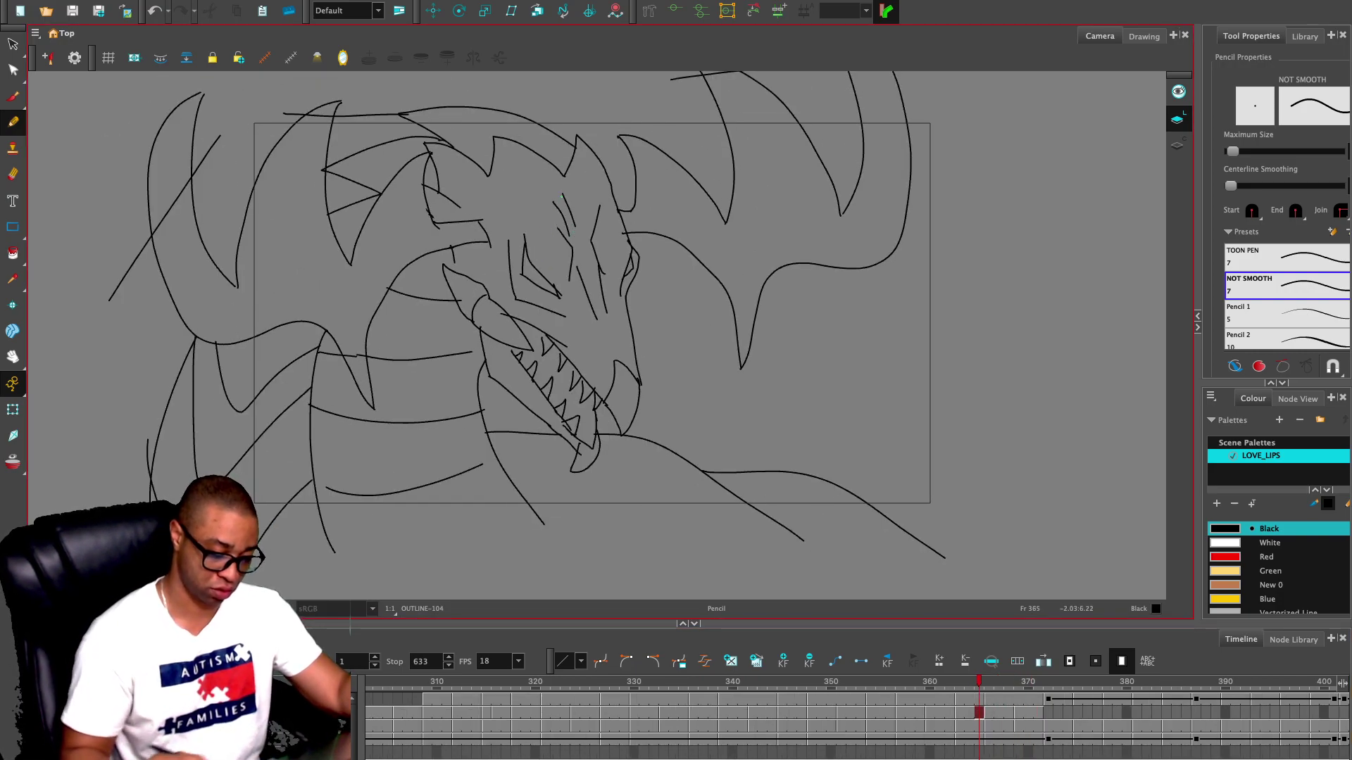
{"action": "key", "text": "period"}
{"action": "key", "text": "comma"}
{"action": "key", "text": "comma"}
{"action": "key", "text": "comma"}
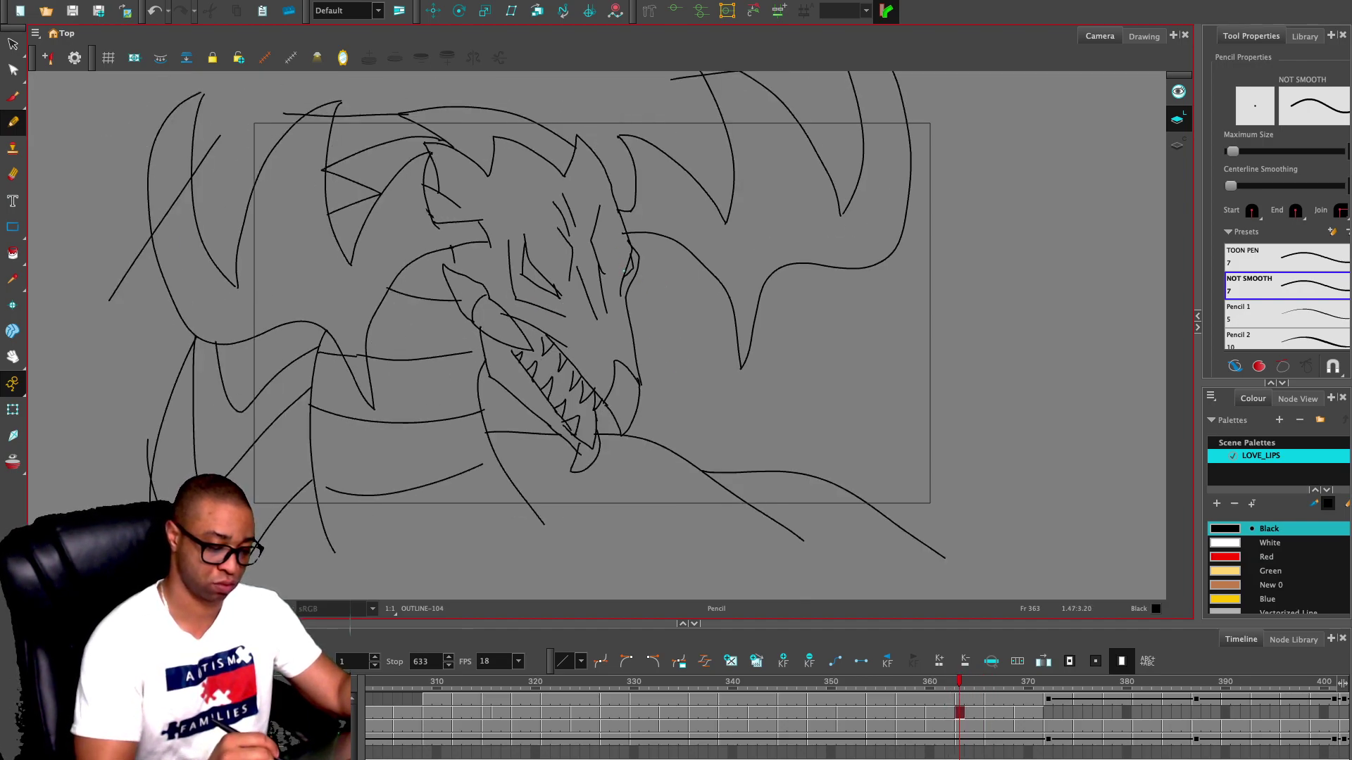
{"action": "left_click_drag", "start_coordinate": [622, 281], "coordinate": [634, 274]}
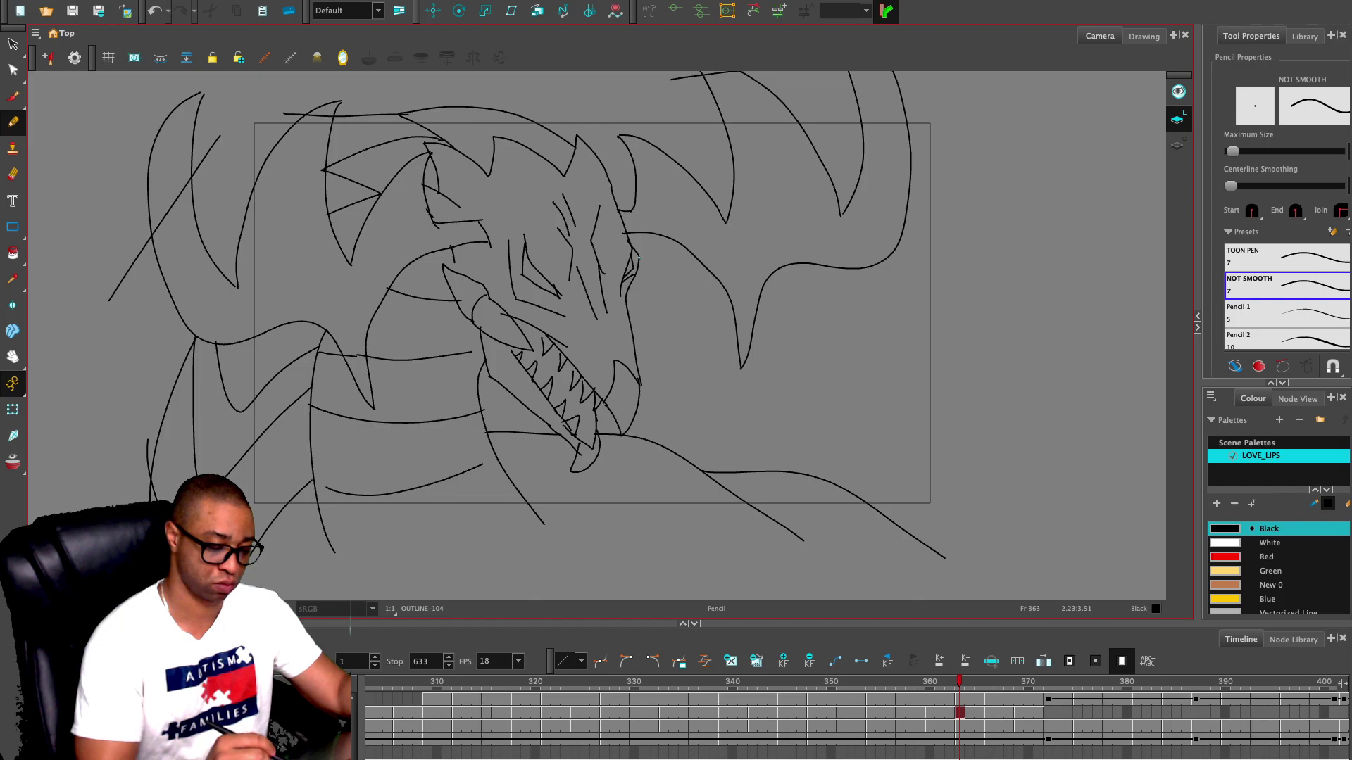
{"action": "key", "text": "ctrl+z"}
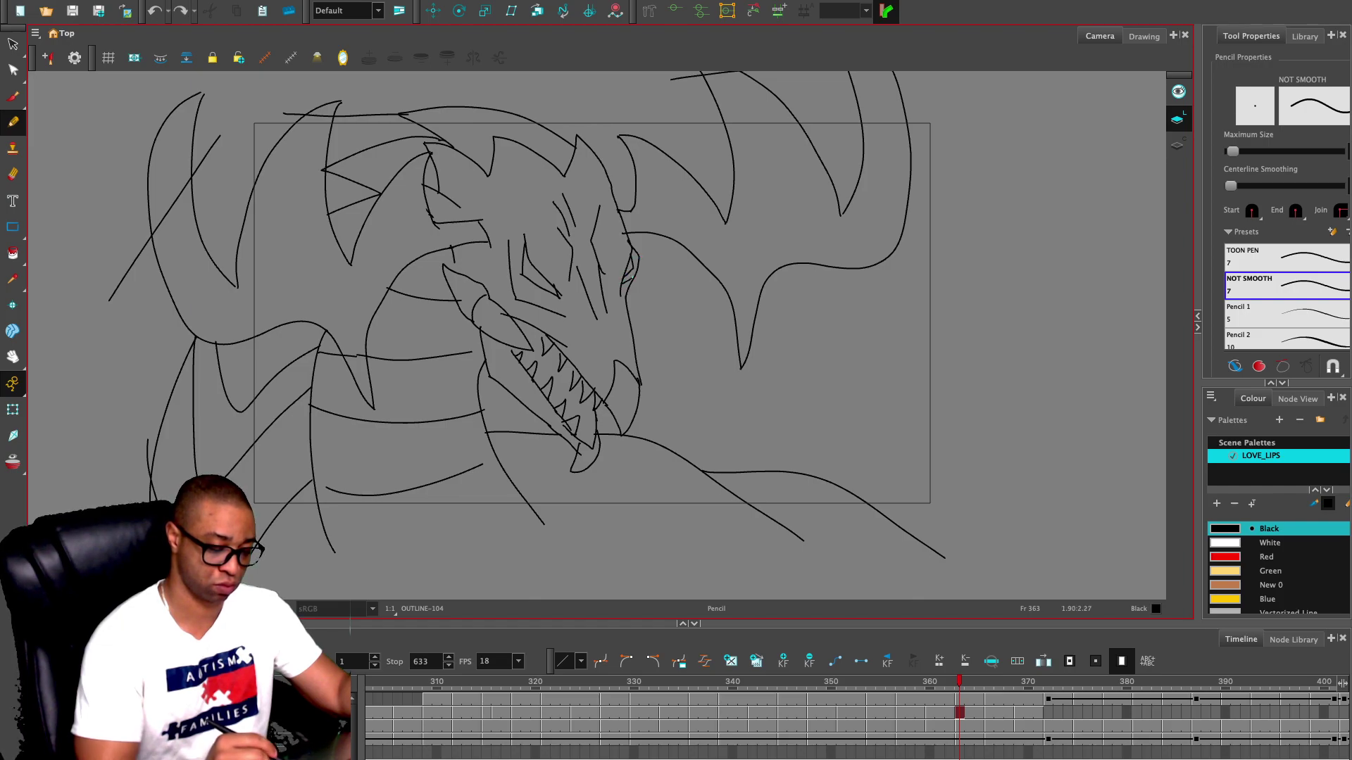
{"action": "left_click_drag", "start_coordinate": [631, 258], "coordinate": [617, 276]}
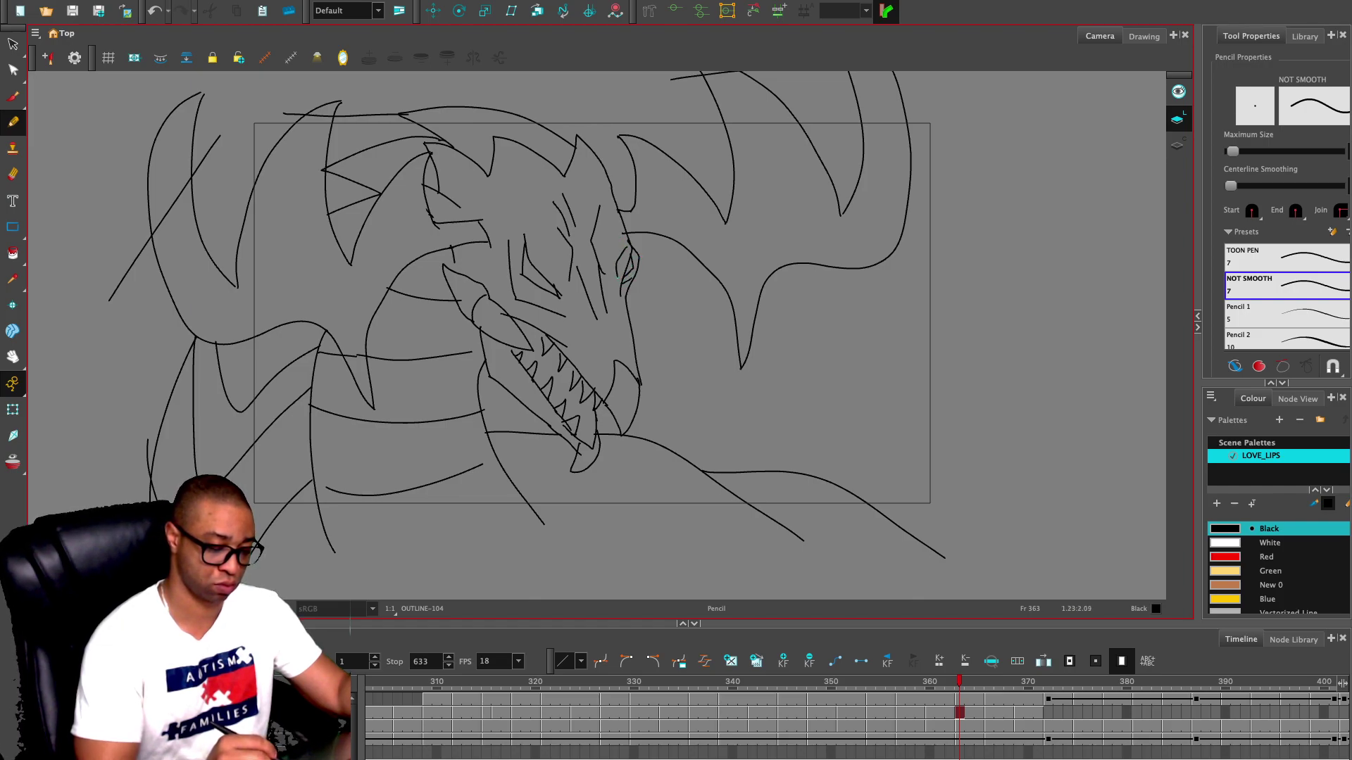
{"action": "left_click_drag", "start_coordinate": [525, 227], "coordinate": [566, 295]}
{"action": "key", "text": "1"}
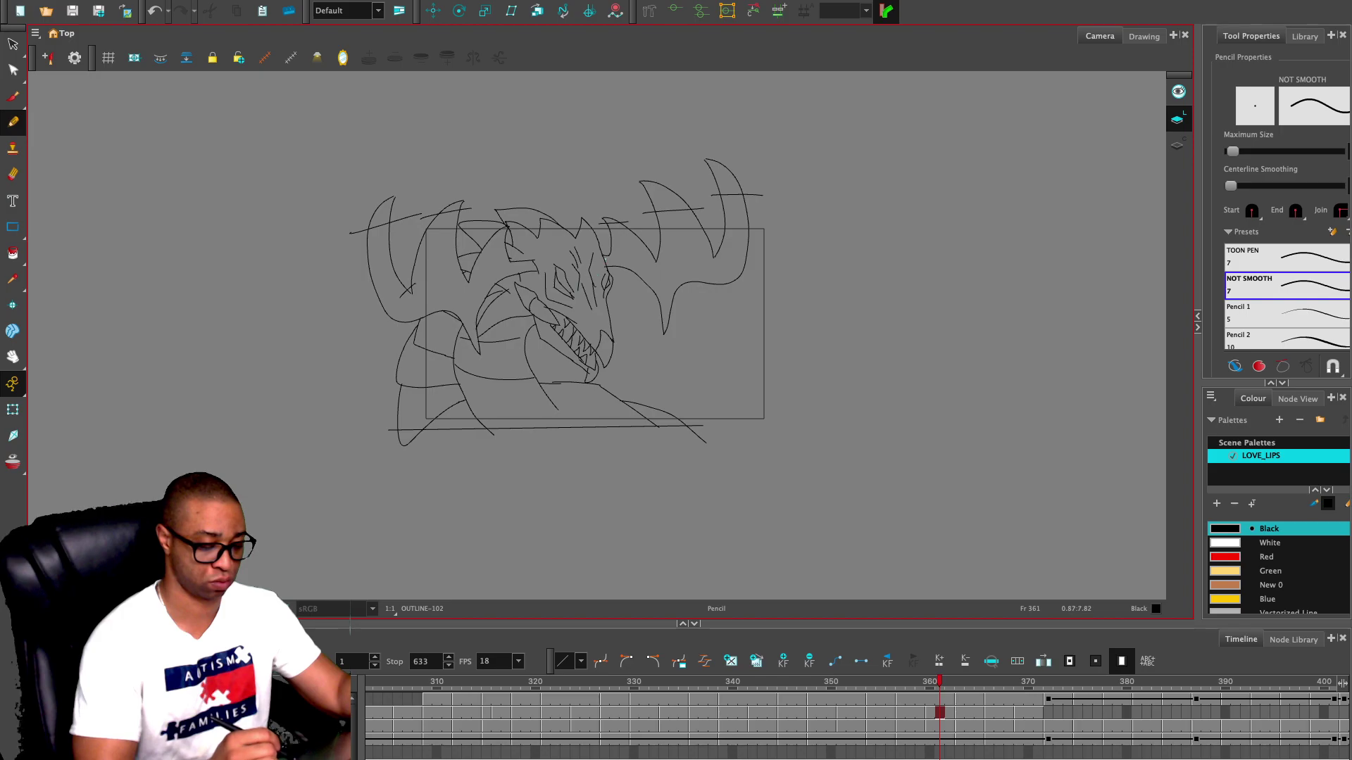
{"action": "key", "text": "period"}
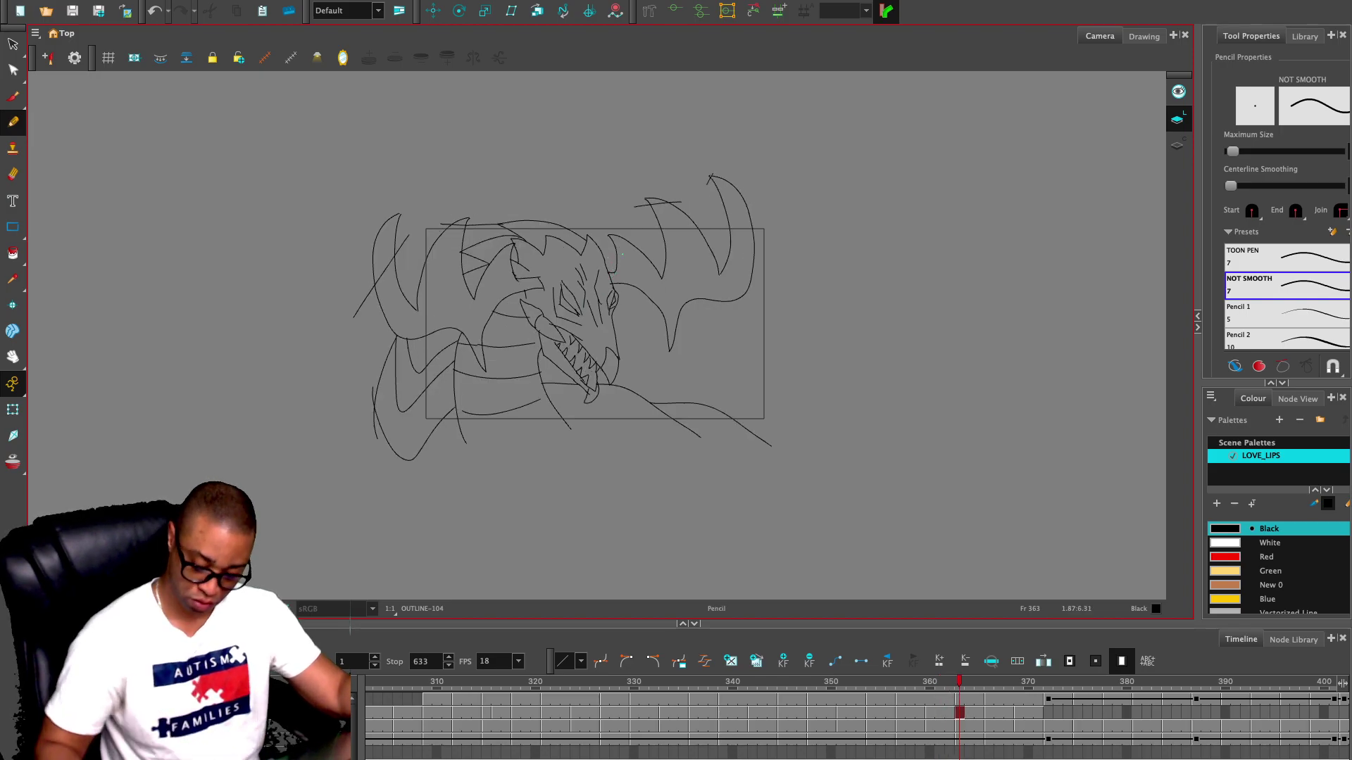
- Copy the entire dragon outline from frame 371 and paste it into the empty frame 372
{"action": "left_click_drag", "start_coordinate": [959, 682], "coordinate": [1048, 682]}
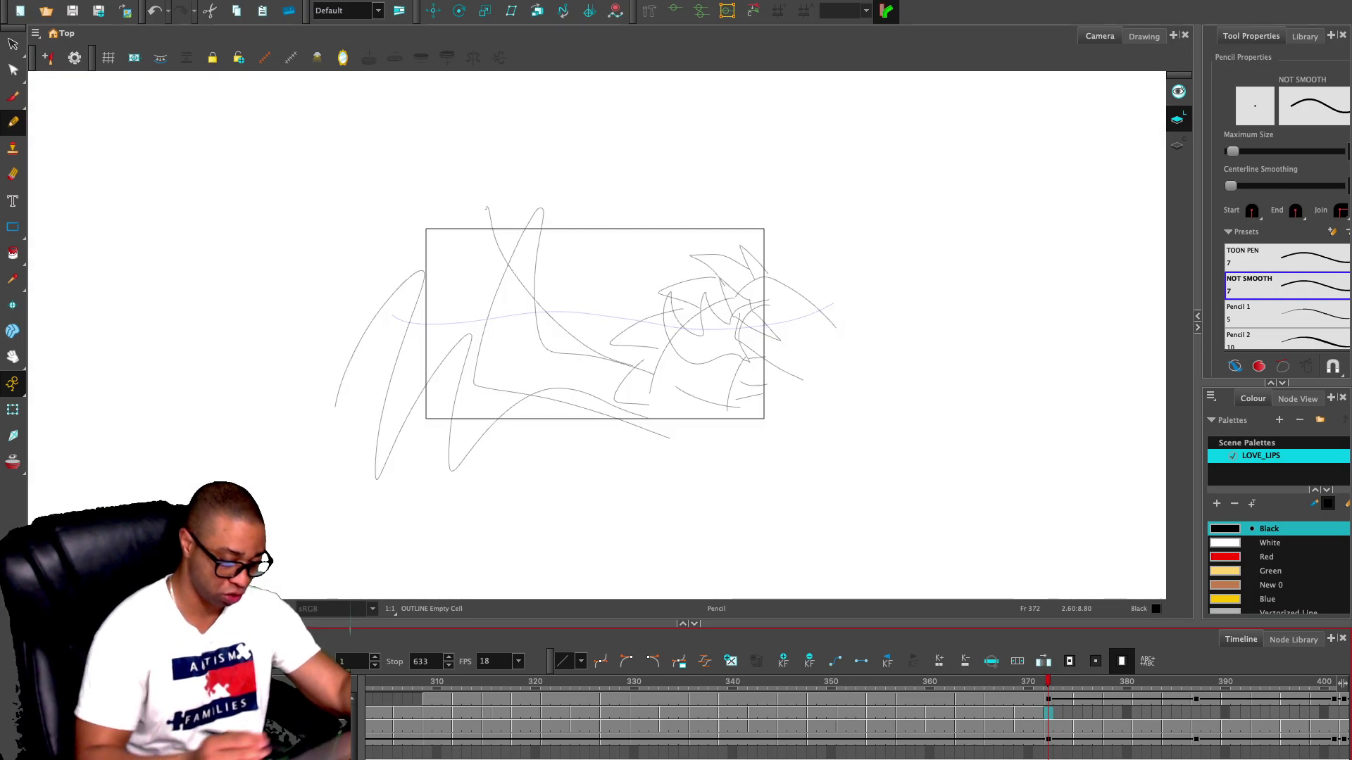
{"action": "key", "text": "2"}
{"action": "key", "text": "2"}
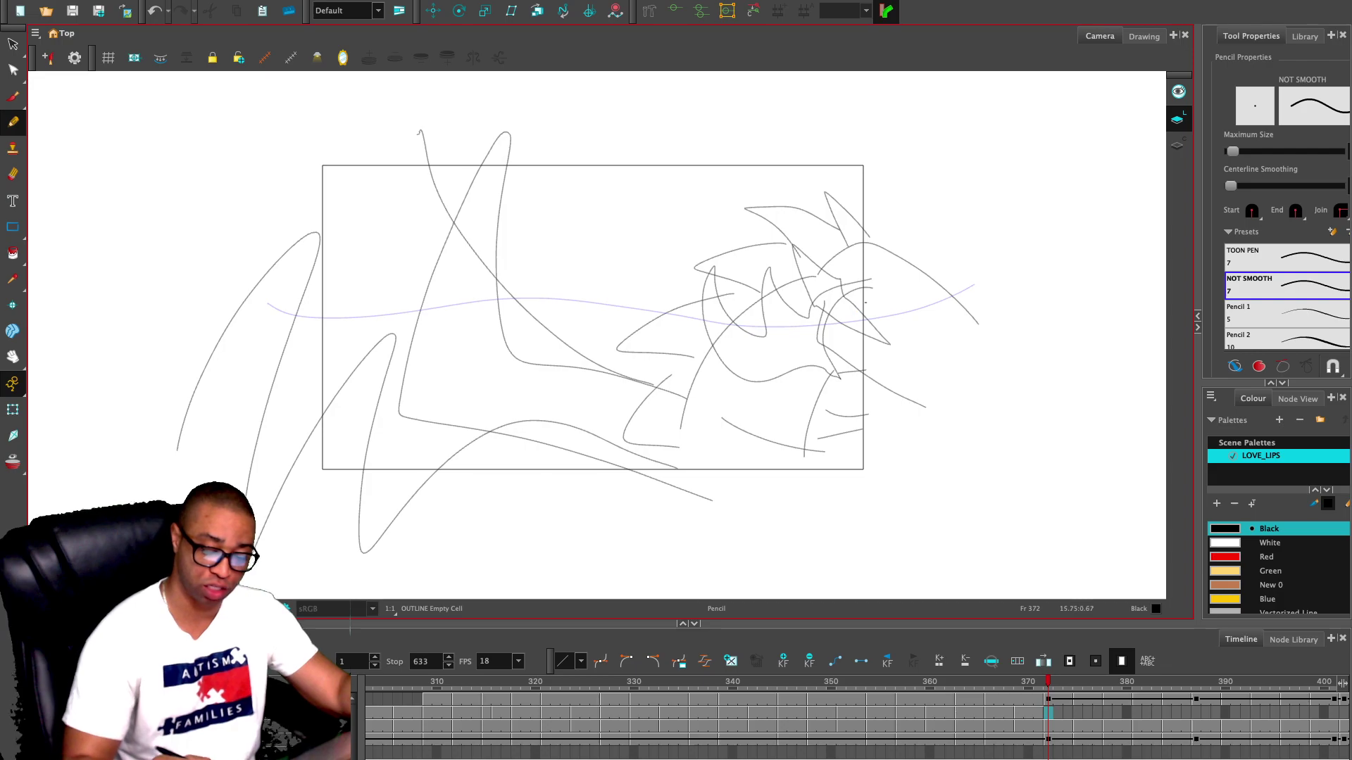
{"action": "key", "text": "comma"}
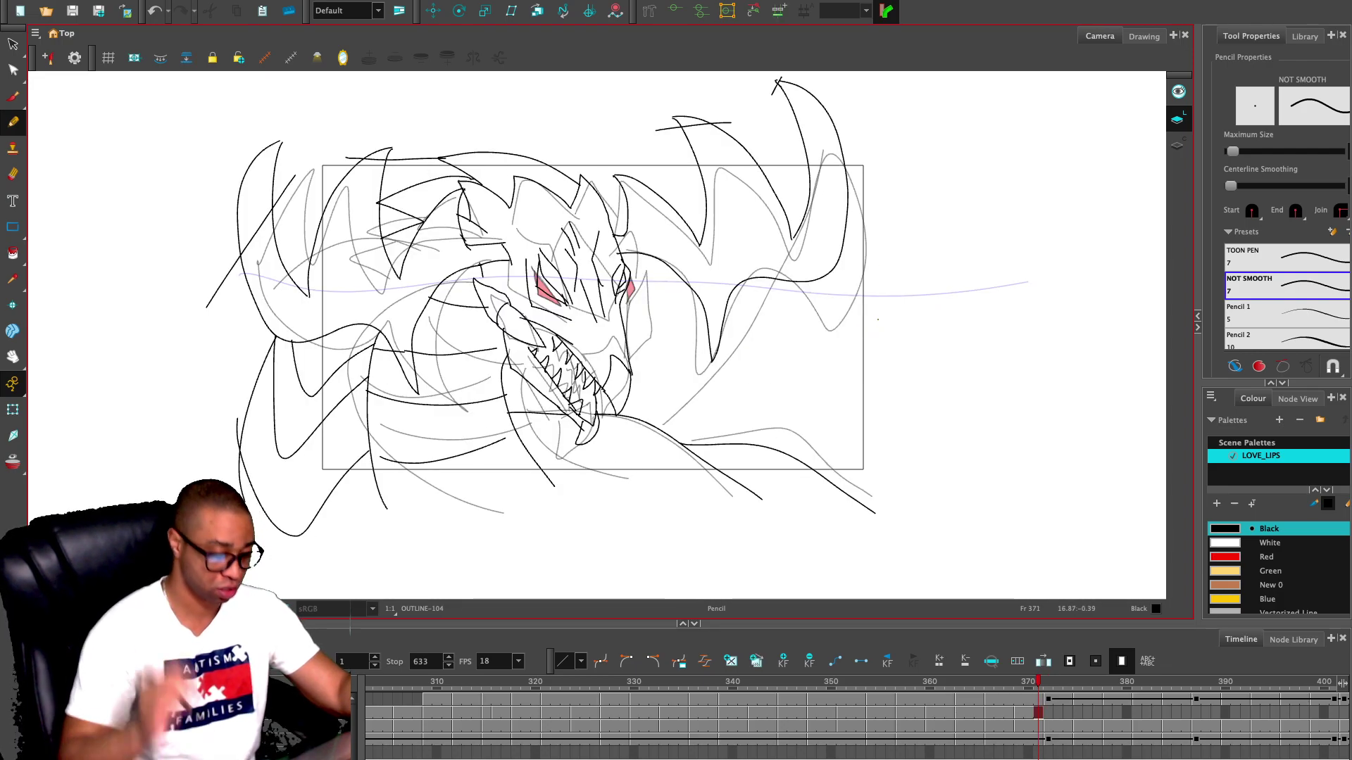
{"action": "key", "text": "ctrl+a"}
{"action": "key", "text": "."}
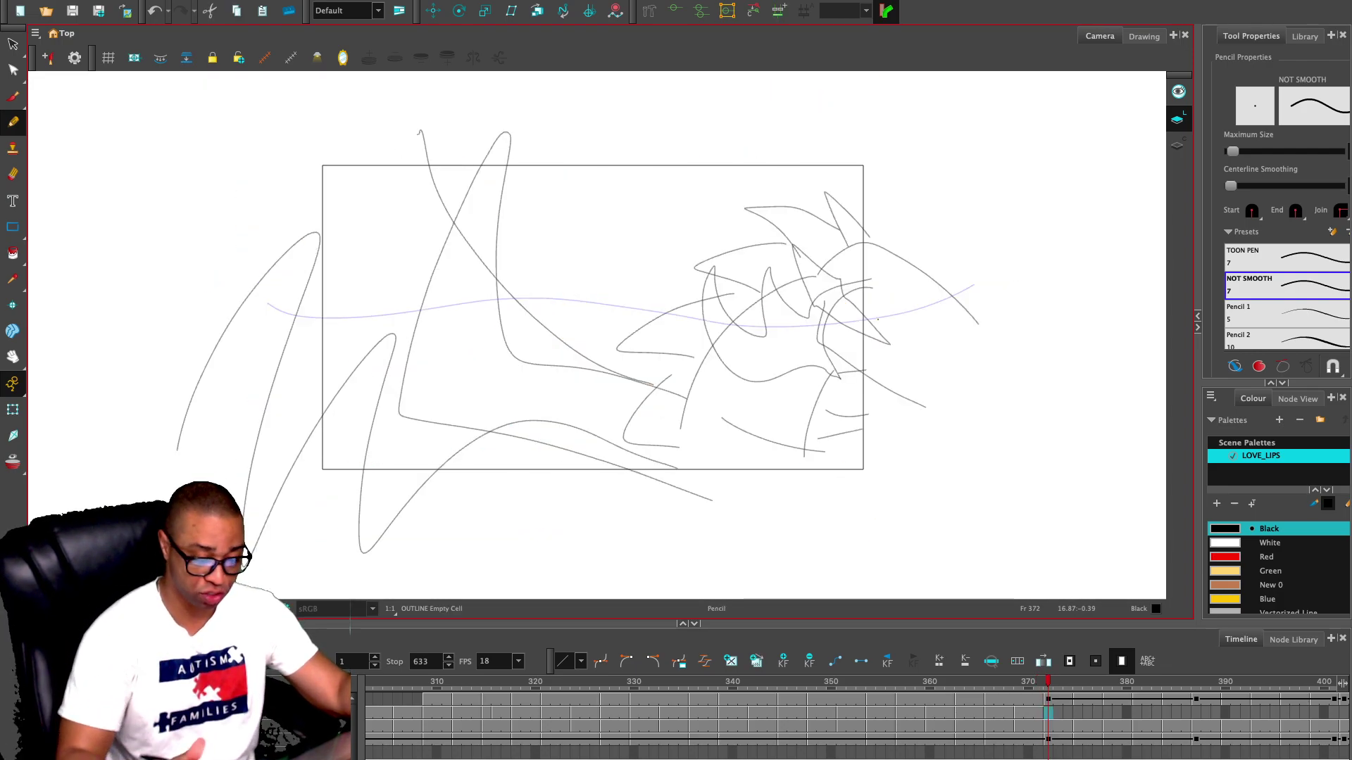
{"action": "key", "text": "ctrl+v"}
{"action": "key", "text": "alt+slash"}
{"action": "key", "text": "alt+s"}
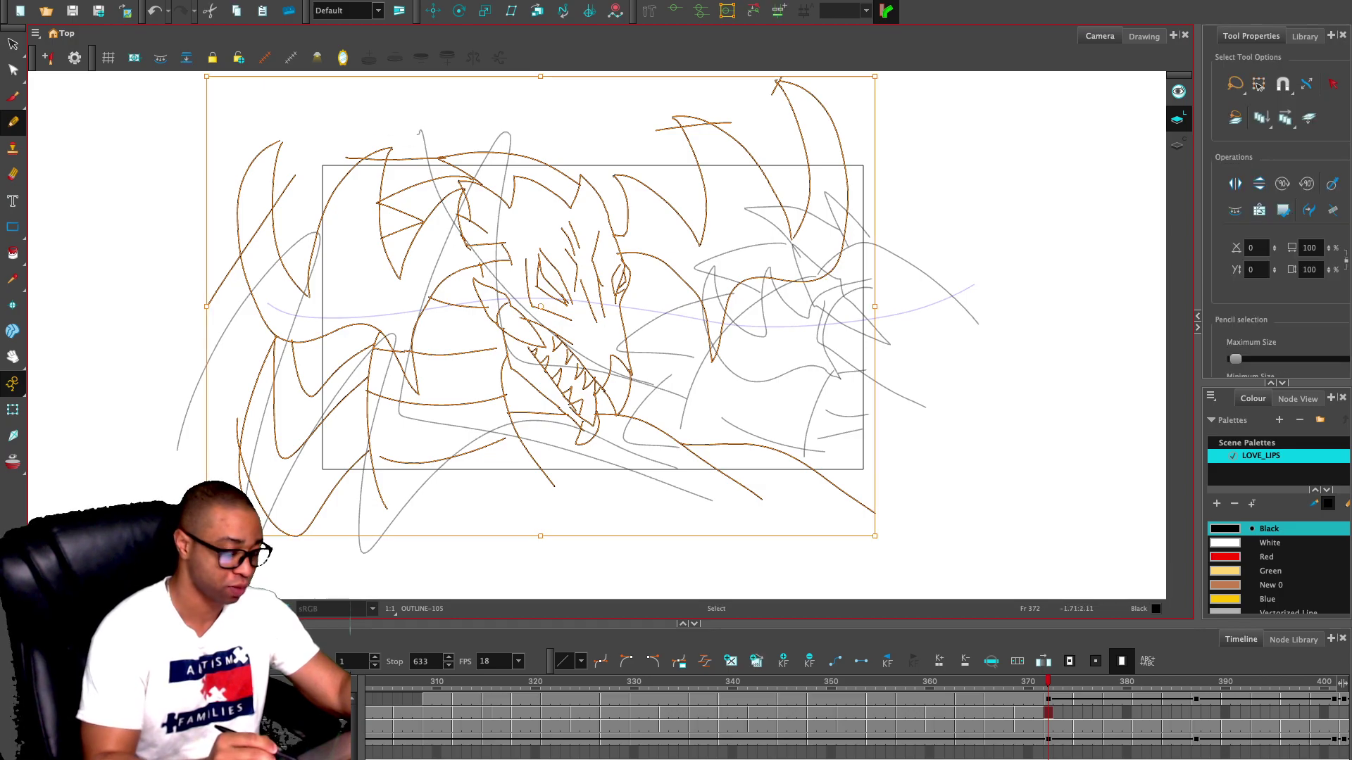
- Move the pasted dragon outline on frame 372 toward the camera frame's right edge and scale it down
{"action": "left_click_drag", "start_coordinate": [698, 292], "coordinate": [1137, 354]}
{"action": "key", "text": "1"}
{"action": "key", "text": "1"}
{"action": "key", "text": "1"}
{"action": "key", "text": "1"}
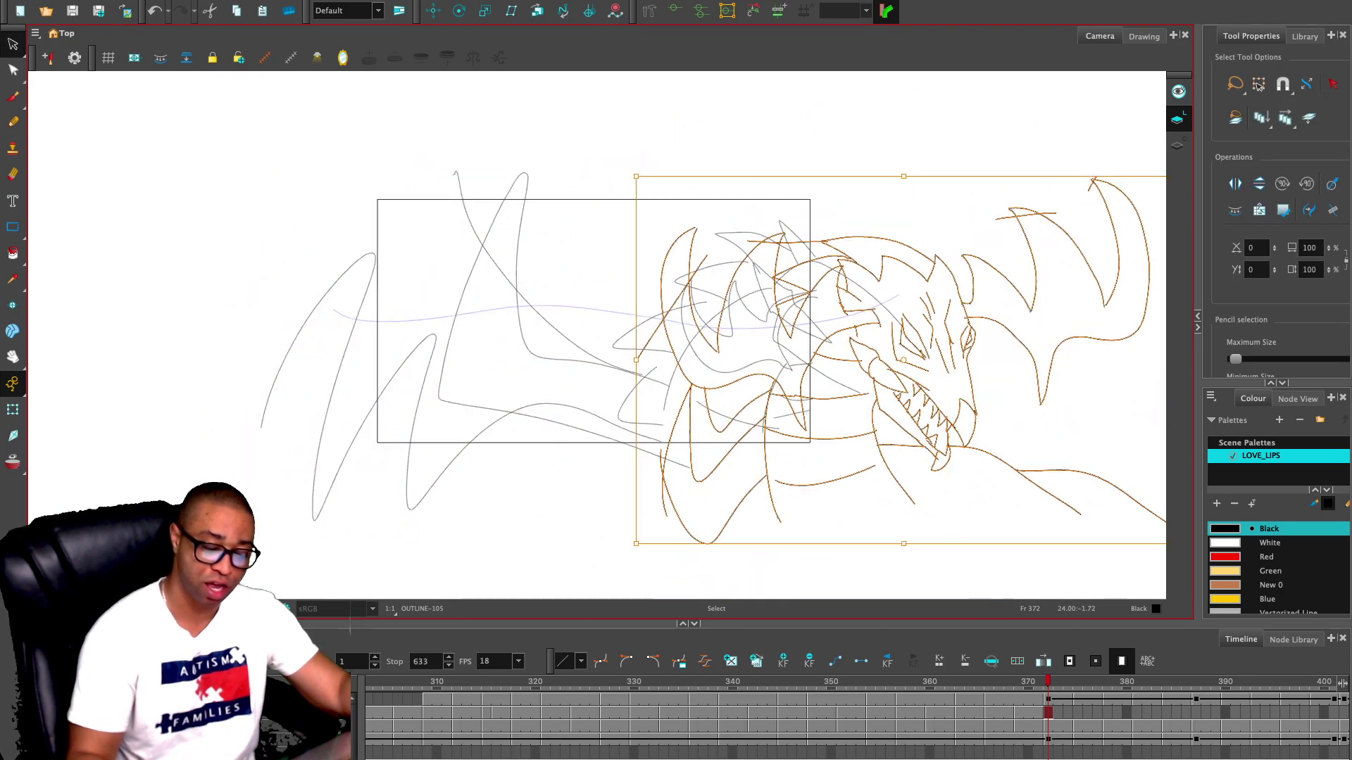
{"action": "mouse_move", "coordinate": [884, 254]}
{"action": "left_mouse_down"}
{"action": "mouse_move", "coordinate": [918, 302]}
{"action": "mouse_move", "coordinate": [872, 320]}
{"action": "left_mouse_up"}
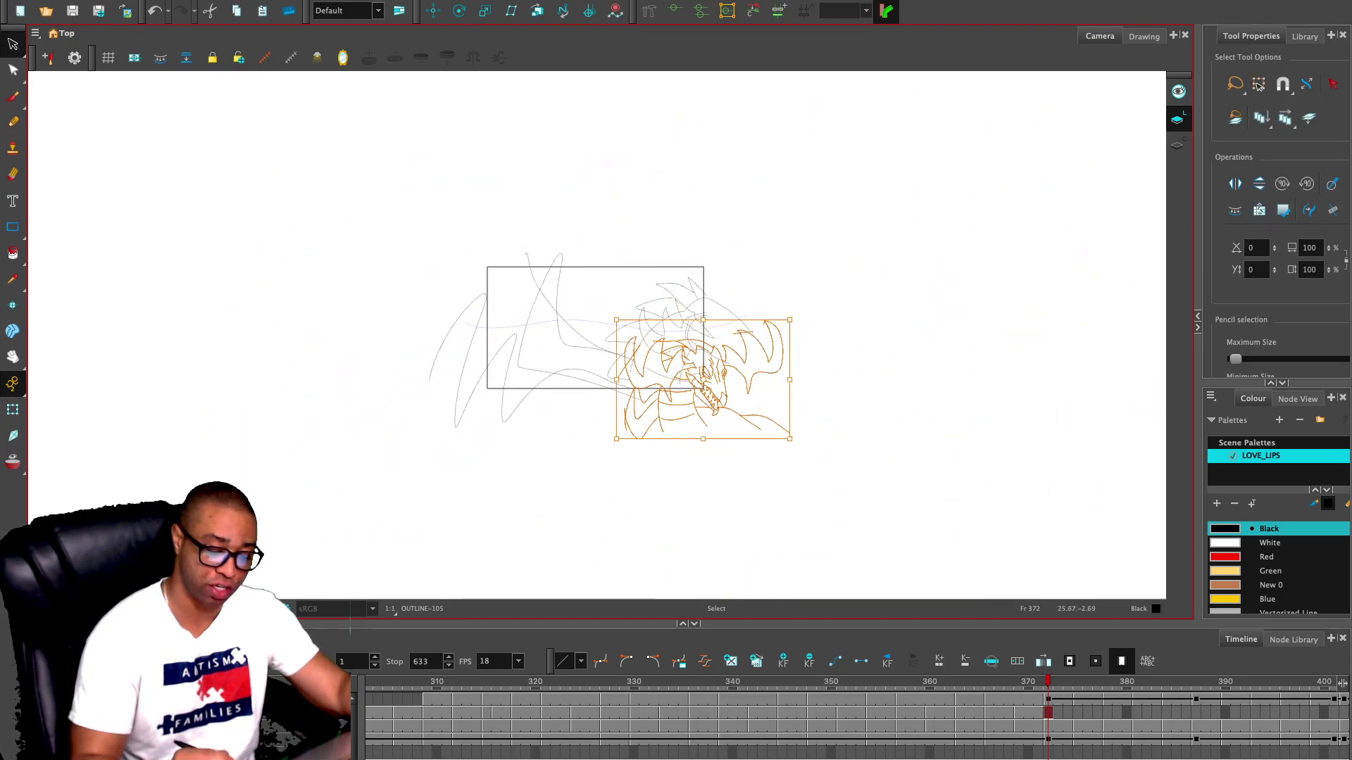
{"action": "key", "text": "1"}
{"action": "key", "text": "1"}
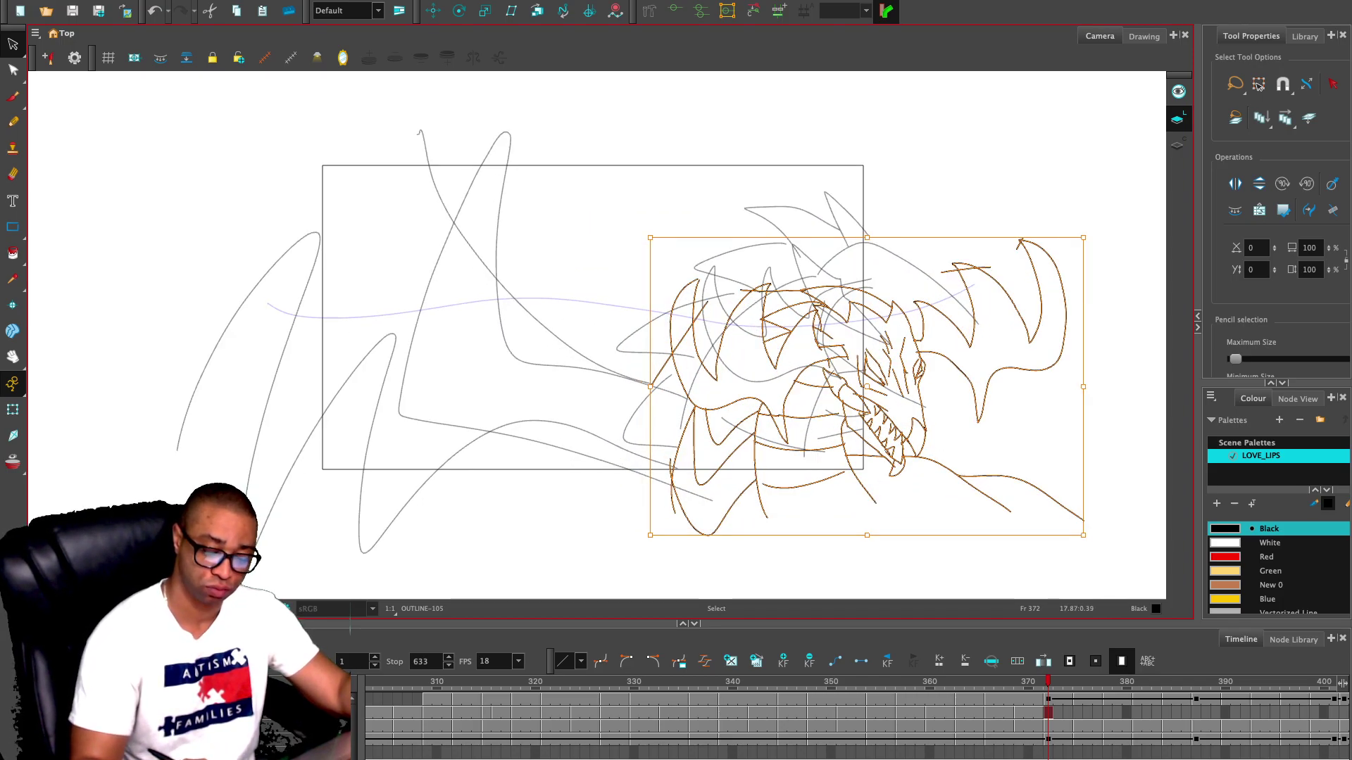
- Readjust the size and position of the pasted dragon so its head overlaps the rough sketch on frame 372
{"action": "key", "text": "ctrl+shift+z"}
{"action": "key", "text": "ctrl+z"}
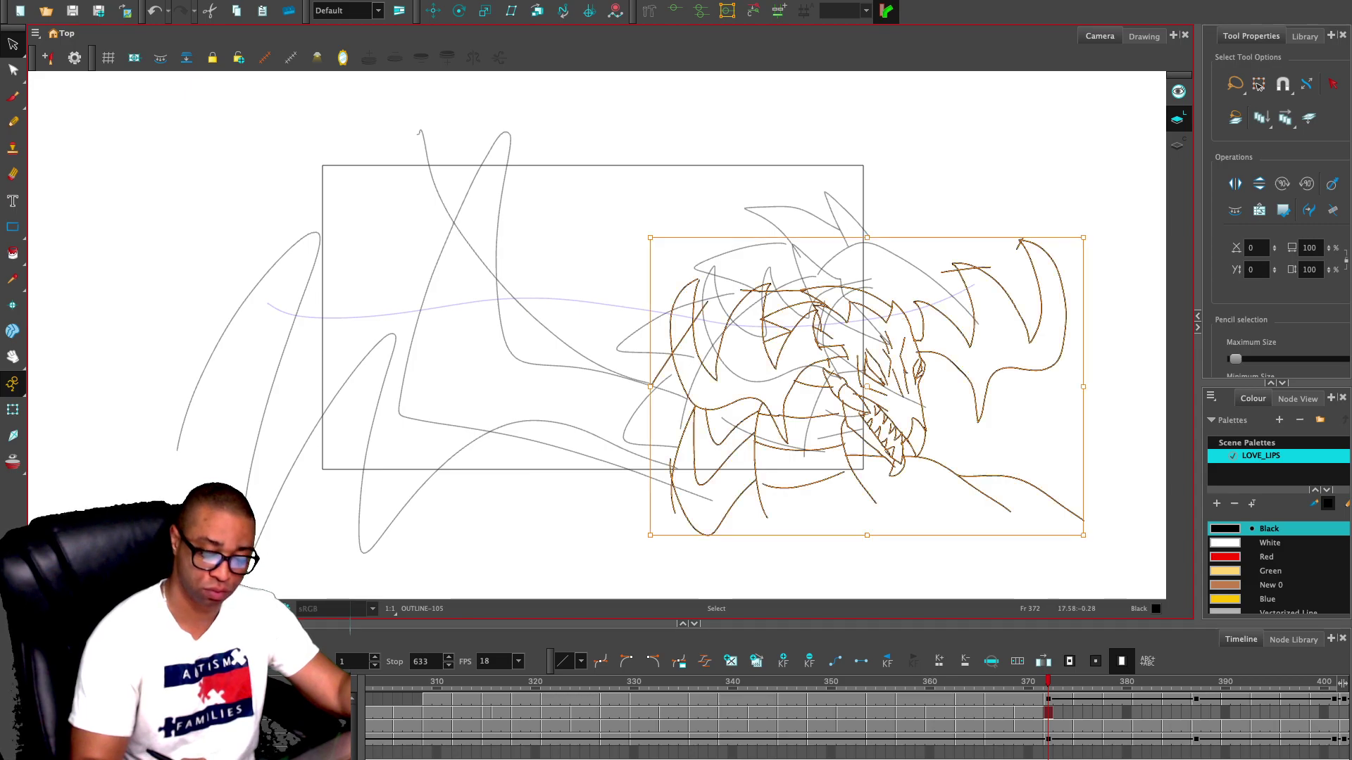
{"action": "key", "text": "ctrl+shift+z"}
{"action": "left_click_drag", "start_coordinate": [986, 314], "coordinate": [992, 261]}
{"action": "left_click_drag", "start_coordinate": [658, 483], "coordinate": [629, 534]}
{"action": "key", "text": "ctrl+z"}
{"action": "left_click_drag", "start_coordinate": [993, 342], "coordinate": [1006, 327]}
- Delete the pasted dragon drawing from frame 372
{"action": "key", "text": "."}
{"action": "key", "text": "."}
{"action": "key", "text": "."}
{"action": "key", "text": "."}
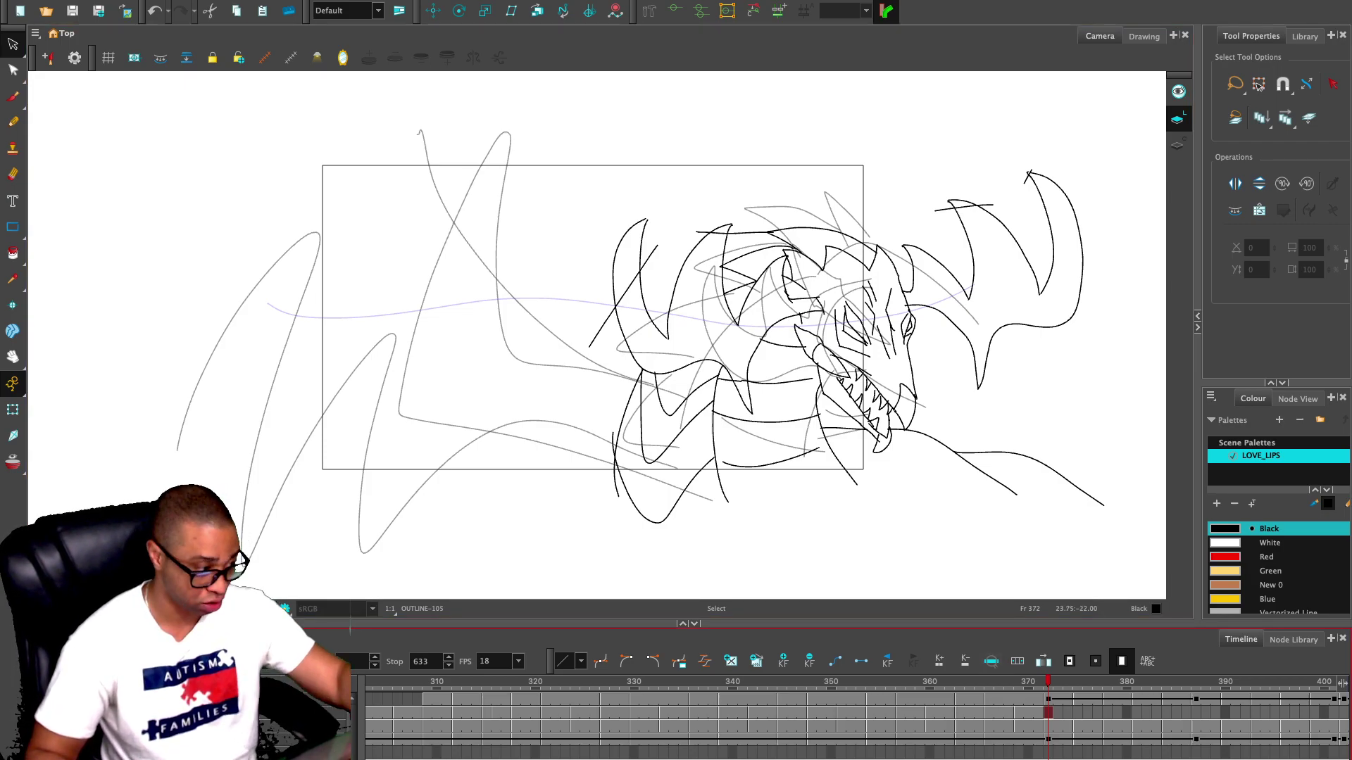
{"action": "key", "text": "Delete"}
- Duplicate the outline drawings of frames 366 to 371 as new drawings starting at frame 372
{"action": "left_click", "coordinate": [988, 712]}
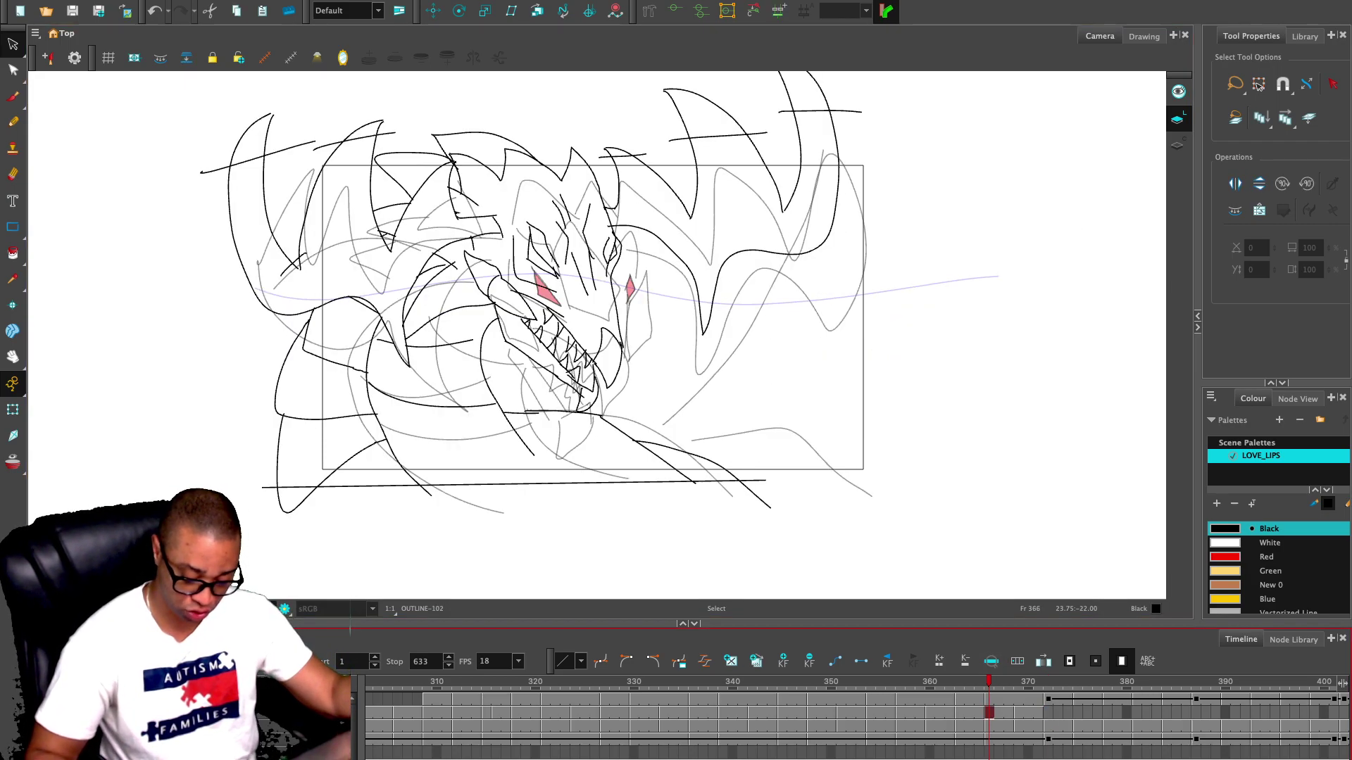
{"action": "left_click_drag", "start_coordinate": [988, 712], "coordinate": [1038, 713]}
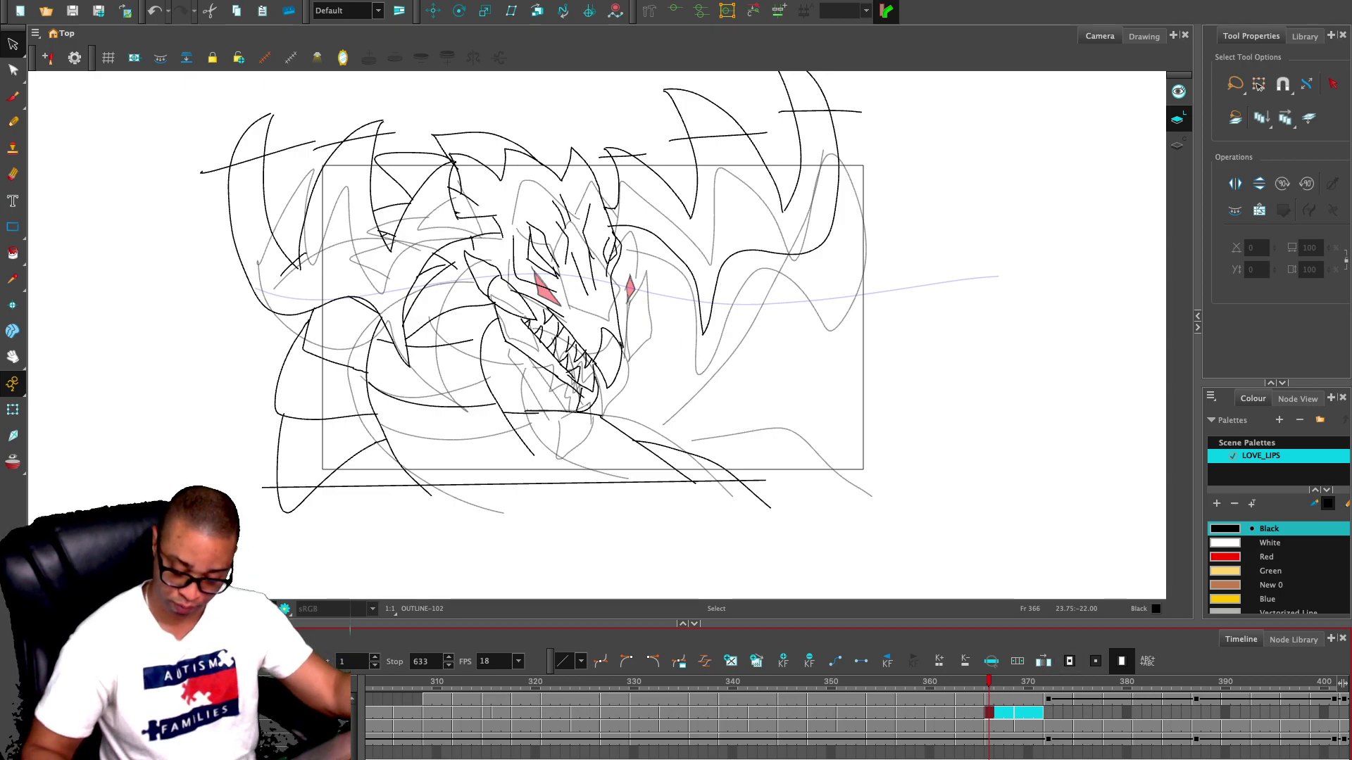
{"action": "left_click", "coordinate": [1048, 713]}
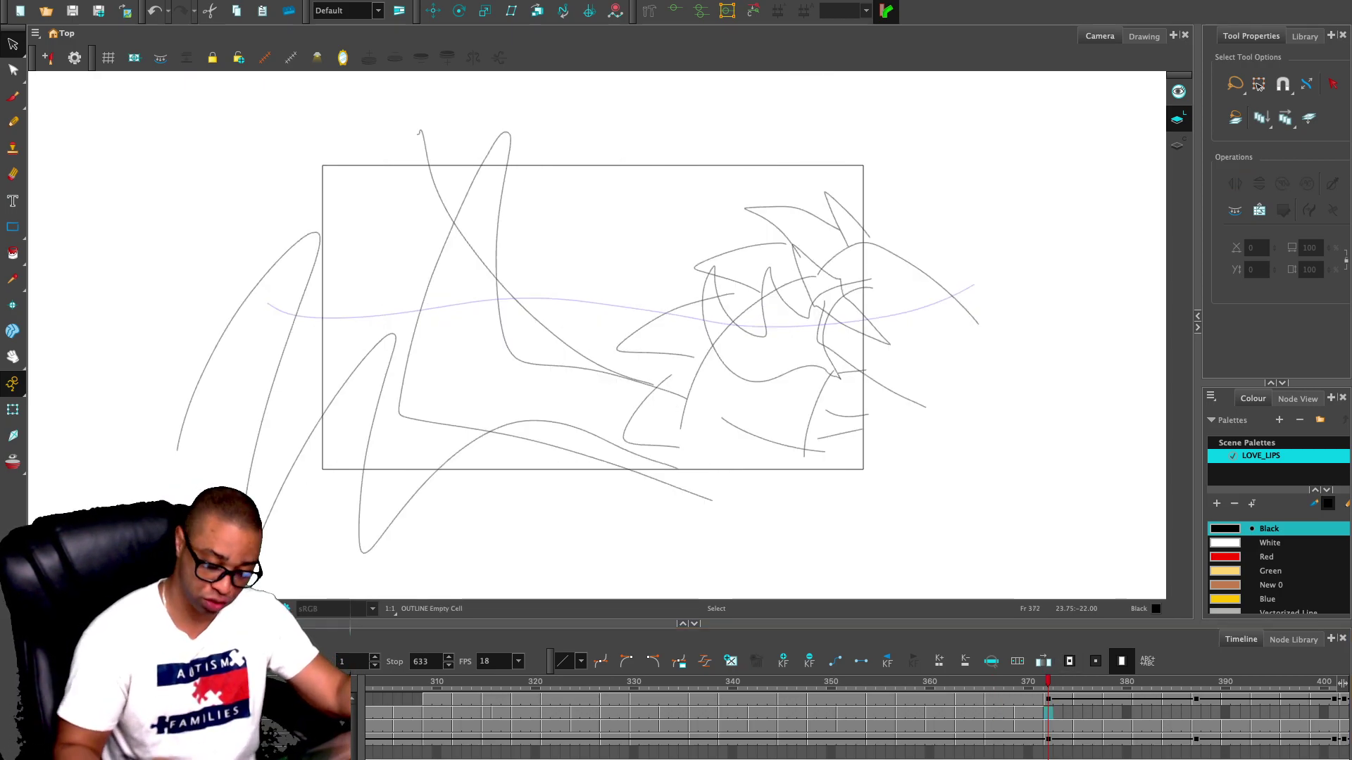
{"action": "key", "text": "ctrl+z"}
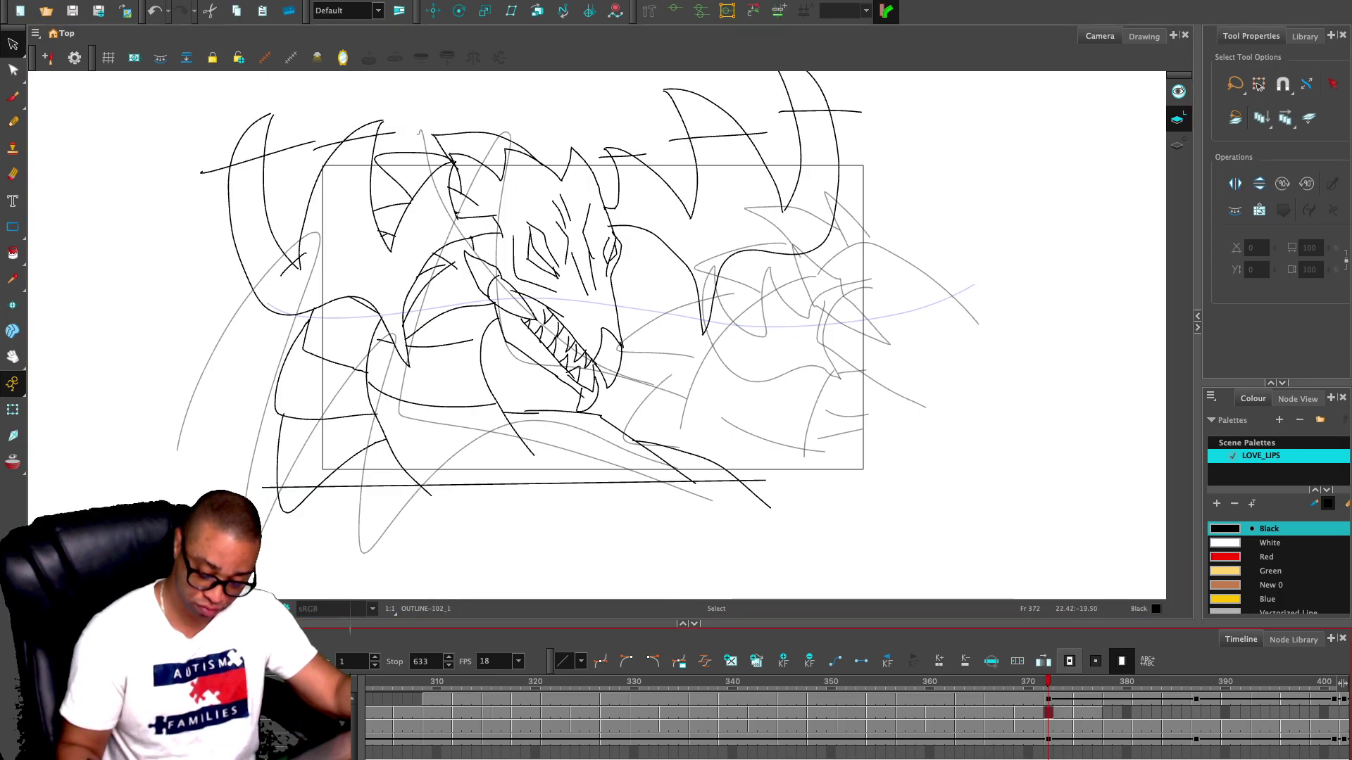
- Move the entire duplicated dragon on frame 372 to the right, with its head outside the camera frame
{"action": "key", "text": "1"}
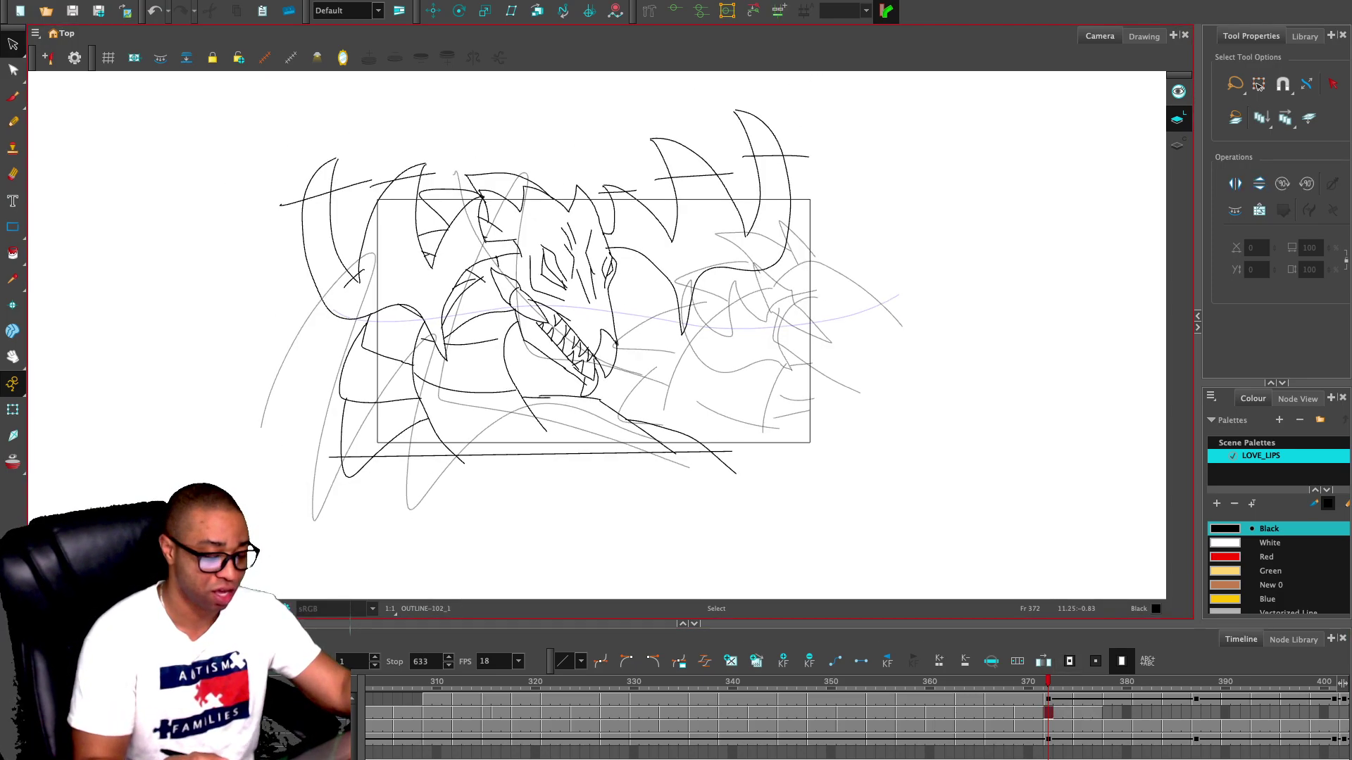
{"action": "key", "text": "ctrl+a"}
{"action": "left_click_drag", "start_coordinate": [604, 325], "coordinate": [792, 325]}
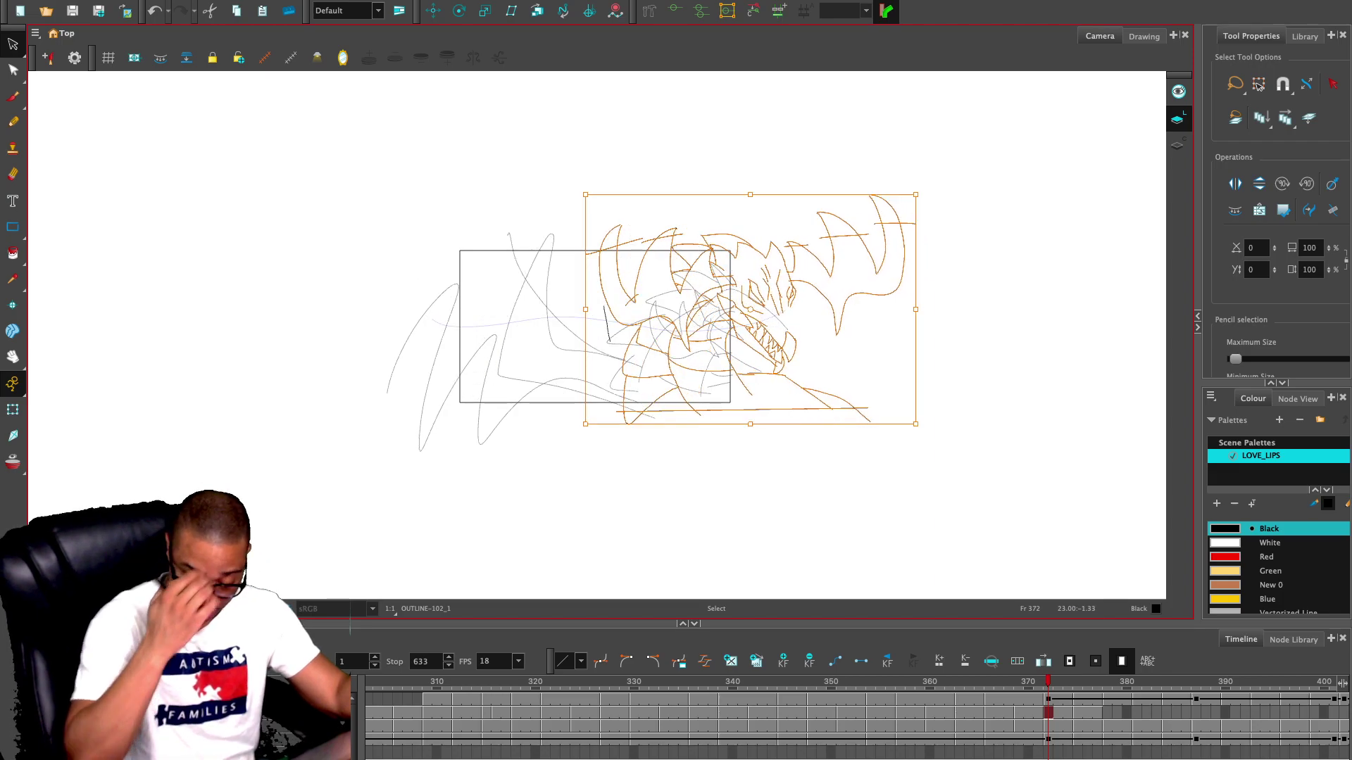
- Move the entire duplicated dragon on frame 375 to the right to match the shifted drawing on frame 372
{"action": "key", "text": "g"}
{"action": "key", "text": "ctrl+a"}
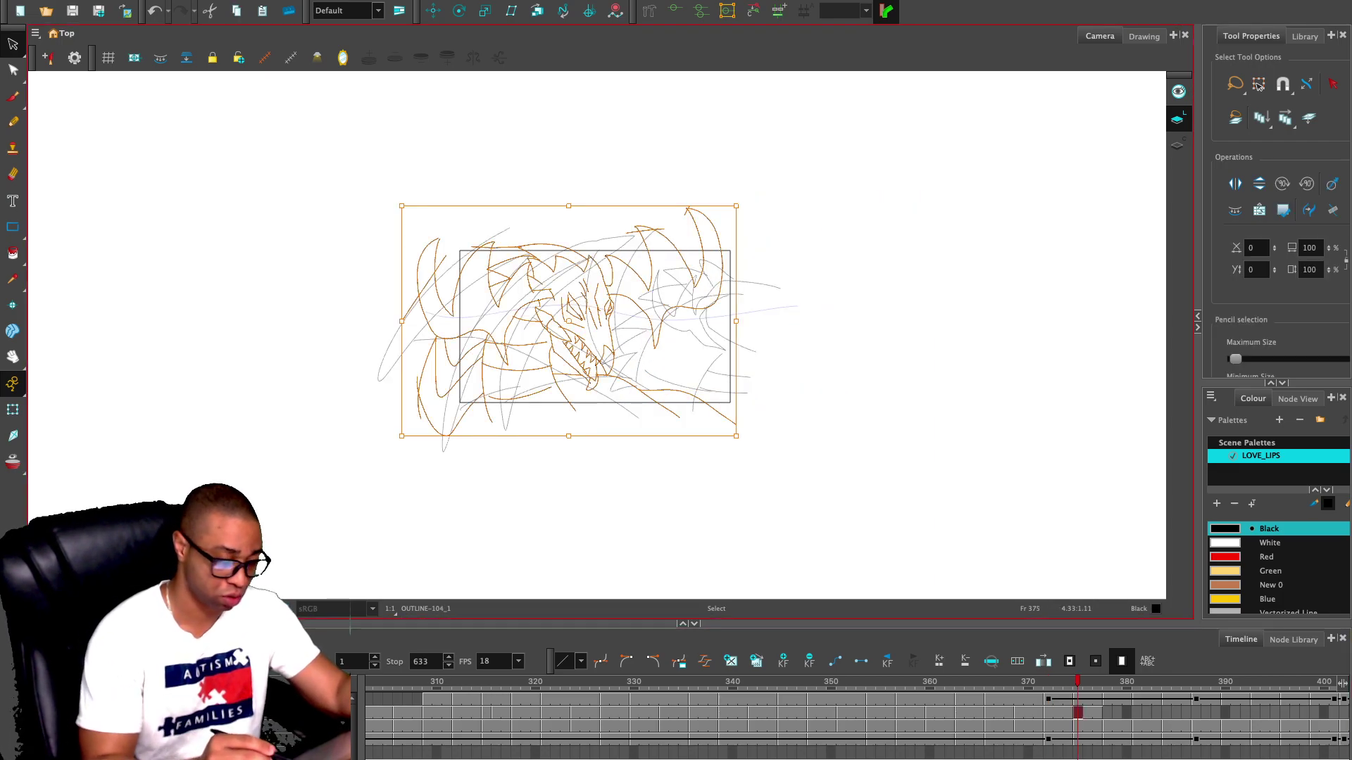
{"action": "key", "text": "alt+o"}
{"action": "mouse_move", "coordinate": [599, 321]}
{"action": "left_mouse_down"}
{"action": "mouse_move", "coordinate": [840, 322]}
{"action": "mouse_move", "coordinate": [803, 323]}
{"action": "left_mouse_up"}
{"action": "key", "text": "alt+o"}
{"action": "key", "text": "2"}
{"action": "key", "text": "2"}
{"action": "key", "text": "Escape"}
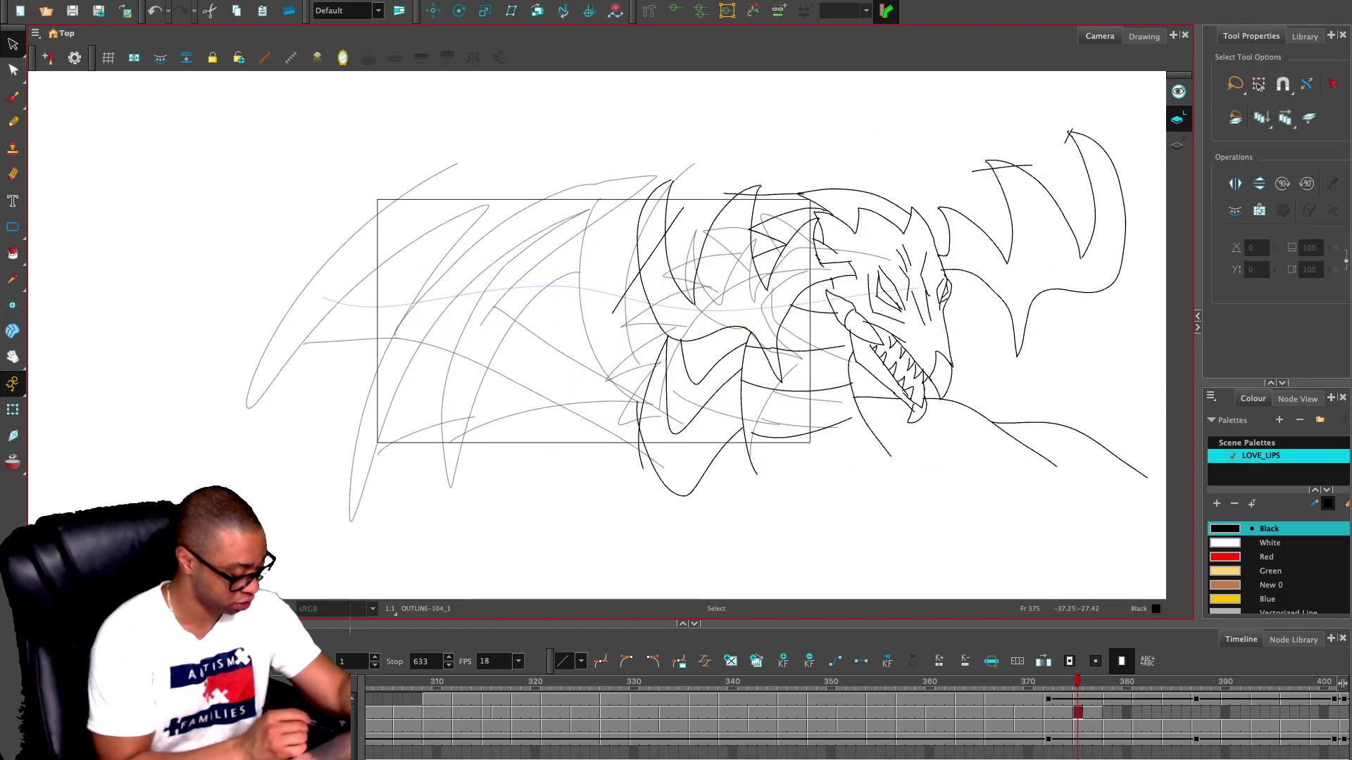
- Hide the reference sketch, mask the area outside the camera frame, and flip between frames 374 and 375 to compare the shifted dragons
{"action": "key", "text": "alt+d"}
{"action": "key", "text": "."}
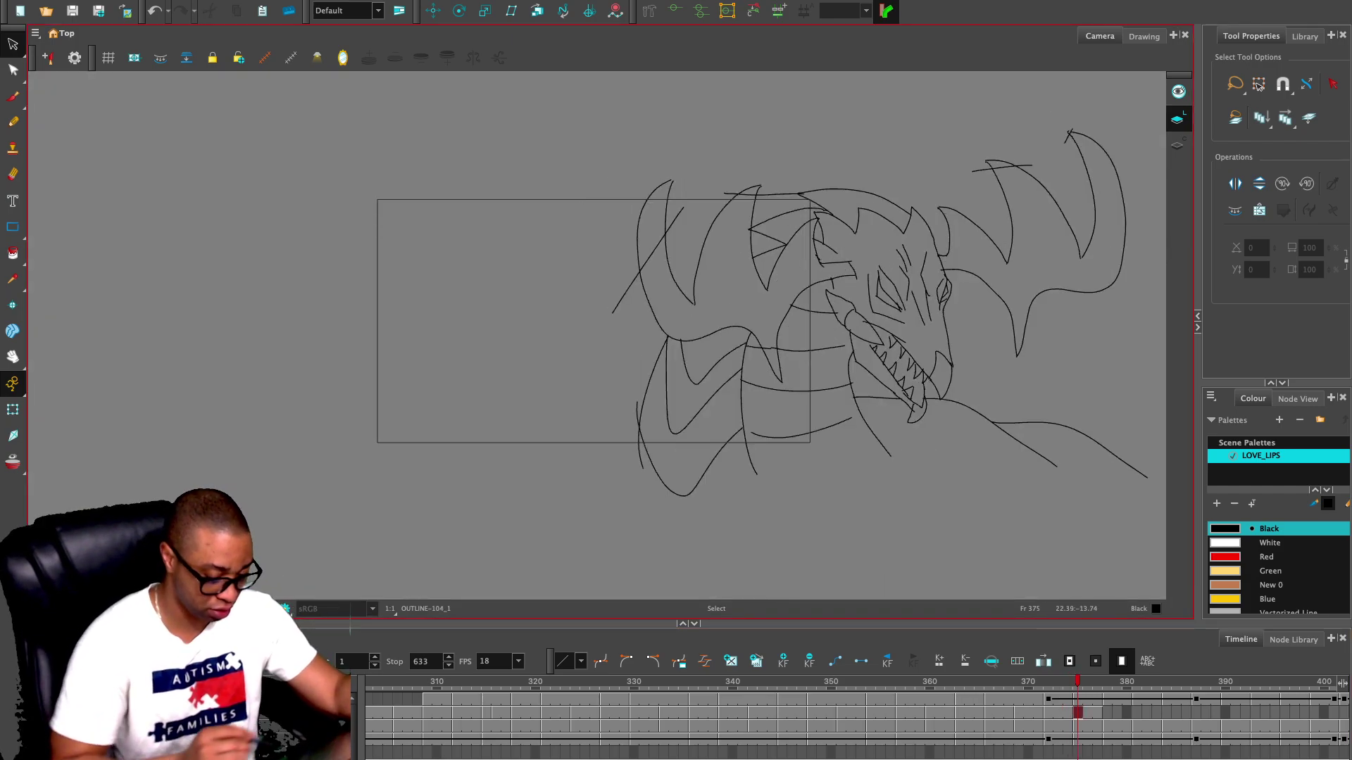
{"action": "key", "text": "f"}
{"action": "key", "text": "period"}
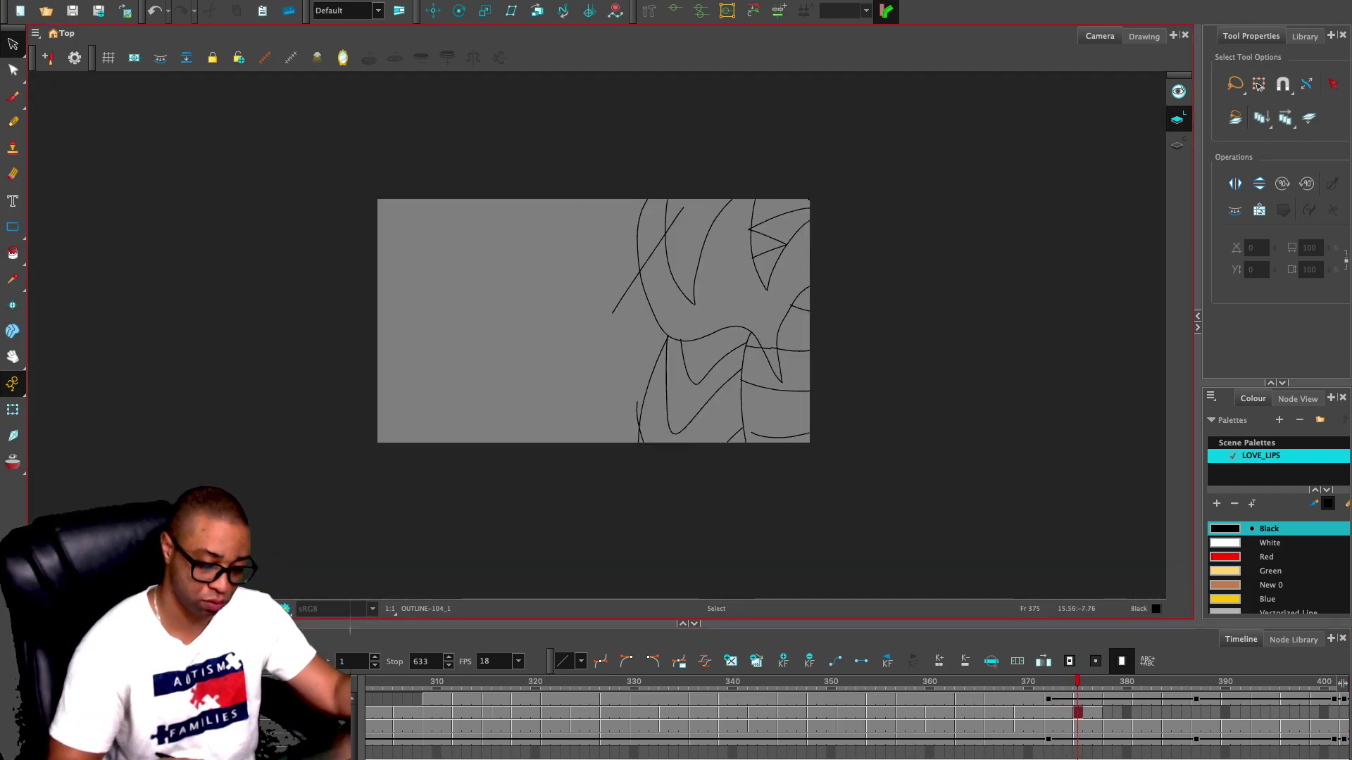
{"action": "key", "text": "comma"}
{"action": "key", "text": "period"}
{"action": "key", "text": "comma"}
{"action": "key", "text": "period"}
{"action": "key", "text": "comma"}
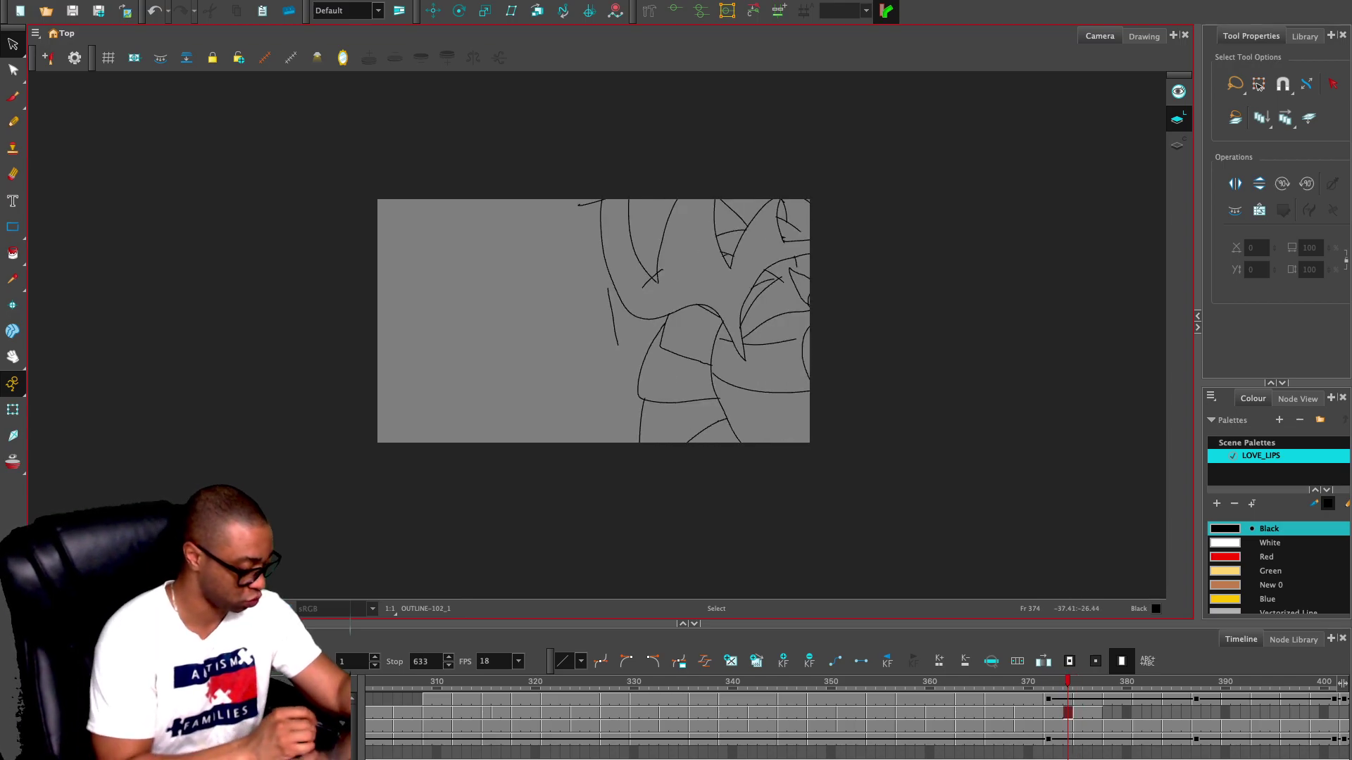
- Turn off the camera mask and delete the stray lines around the dragon's left wing on frame 374
{"action": "left_click", "coordinate": [612, 317]}
{"action": "key", "text": "Delete"}
{"action": "key", "text": "Escape"}
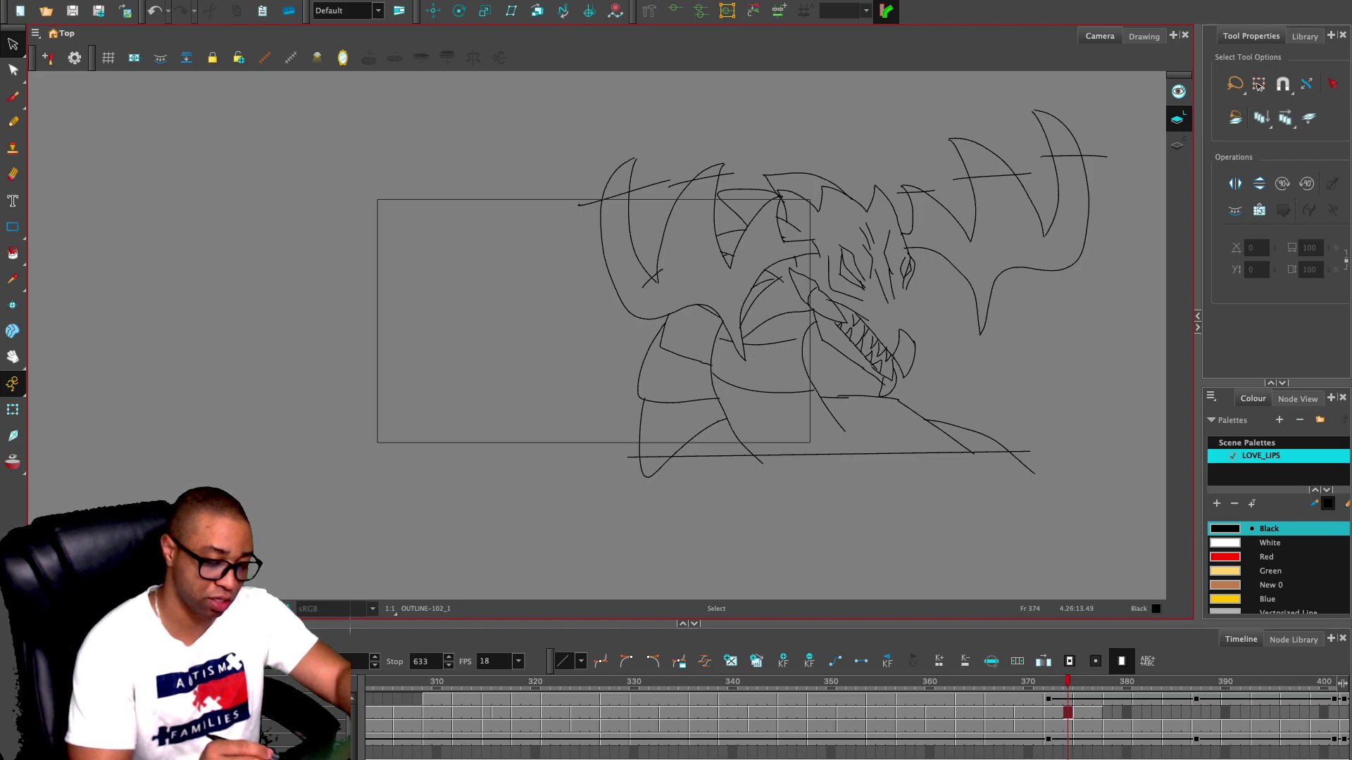
{"action": "left_click", "coordinate": [653, 279]}
{"action": "key", "text": "Delete"}
{"action": "left_click", "coordinate": [702, 180]}
{"action": "key", "text": "Delete"}
- On frame 375, delete the diagonal stray line crossing the dragon's left wing and erase the overshooting line end near the lower body
{"action": "key", "text": "period"}
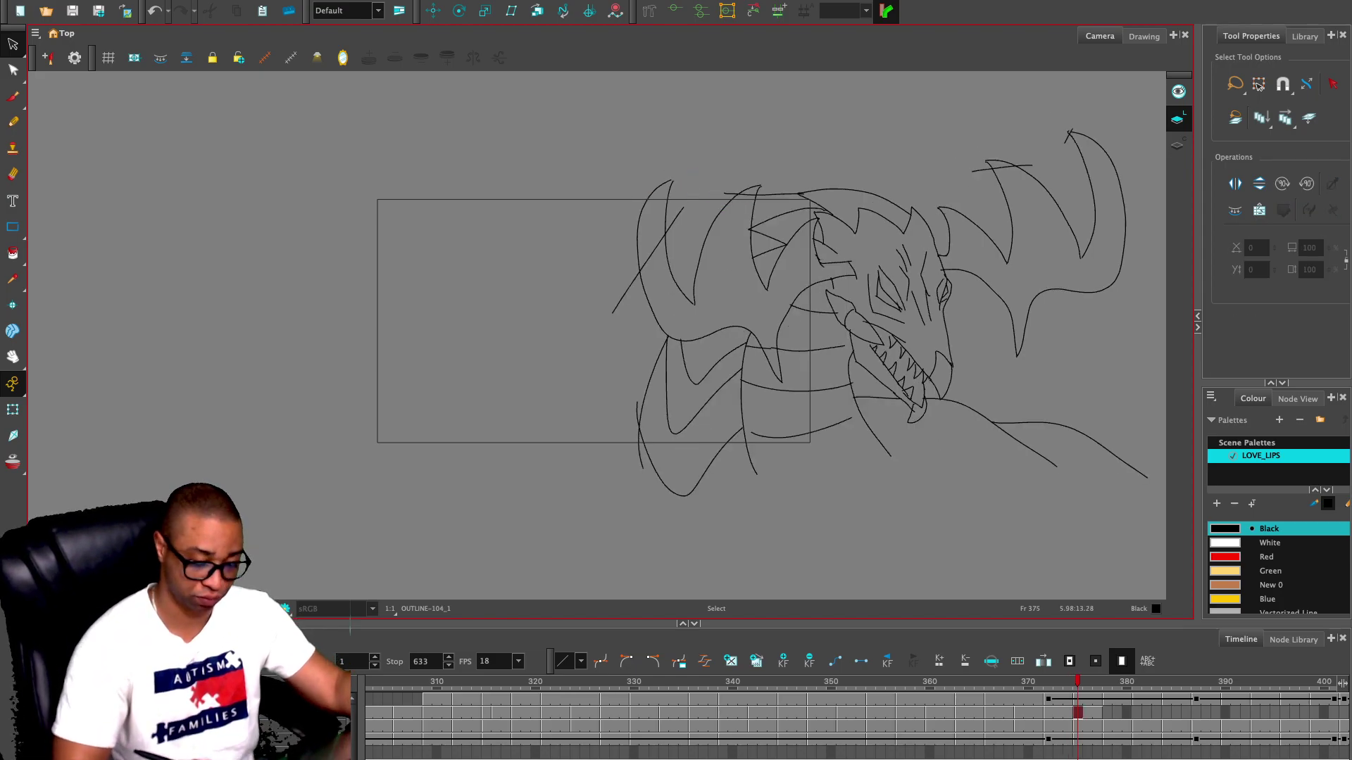
{"action": "key", "text": "ctrl+z"}
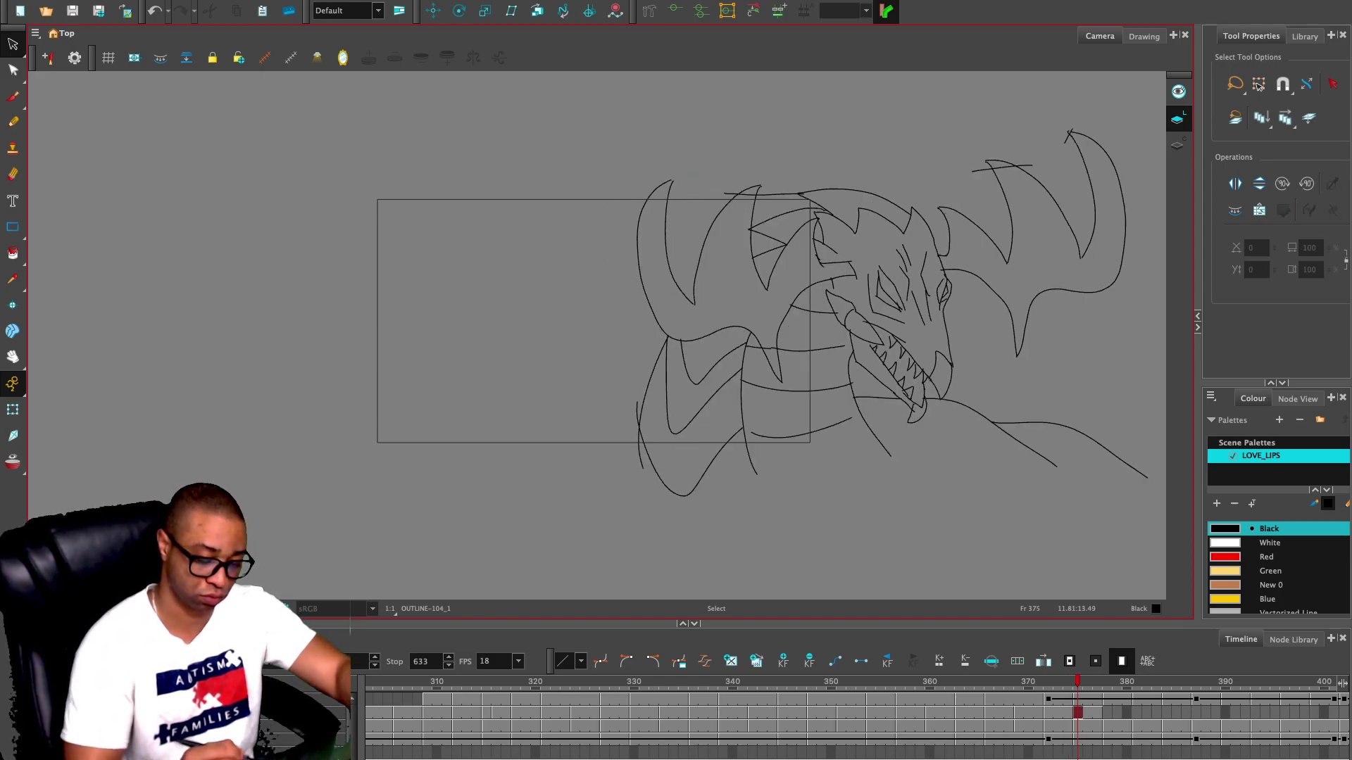
{"action": "key", "text": "alt+e"}
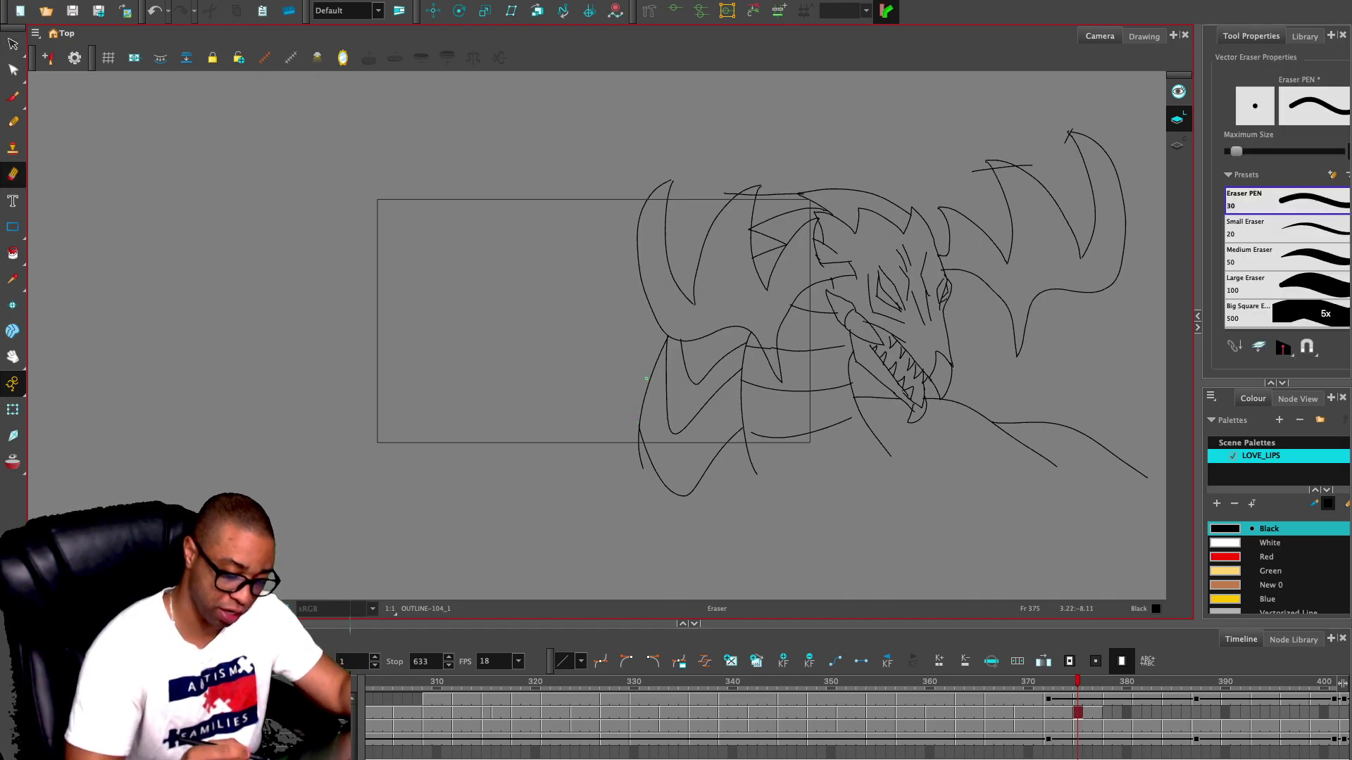
- On frame 374, draw a short straight pencil line across the tip of the dragon's outermost left wing spike
{"action": "key", "text": "comma"}
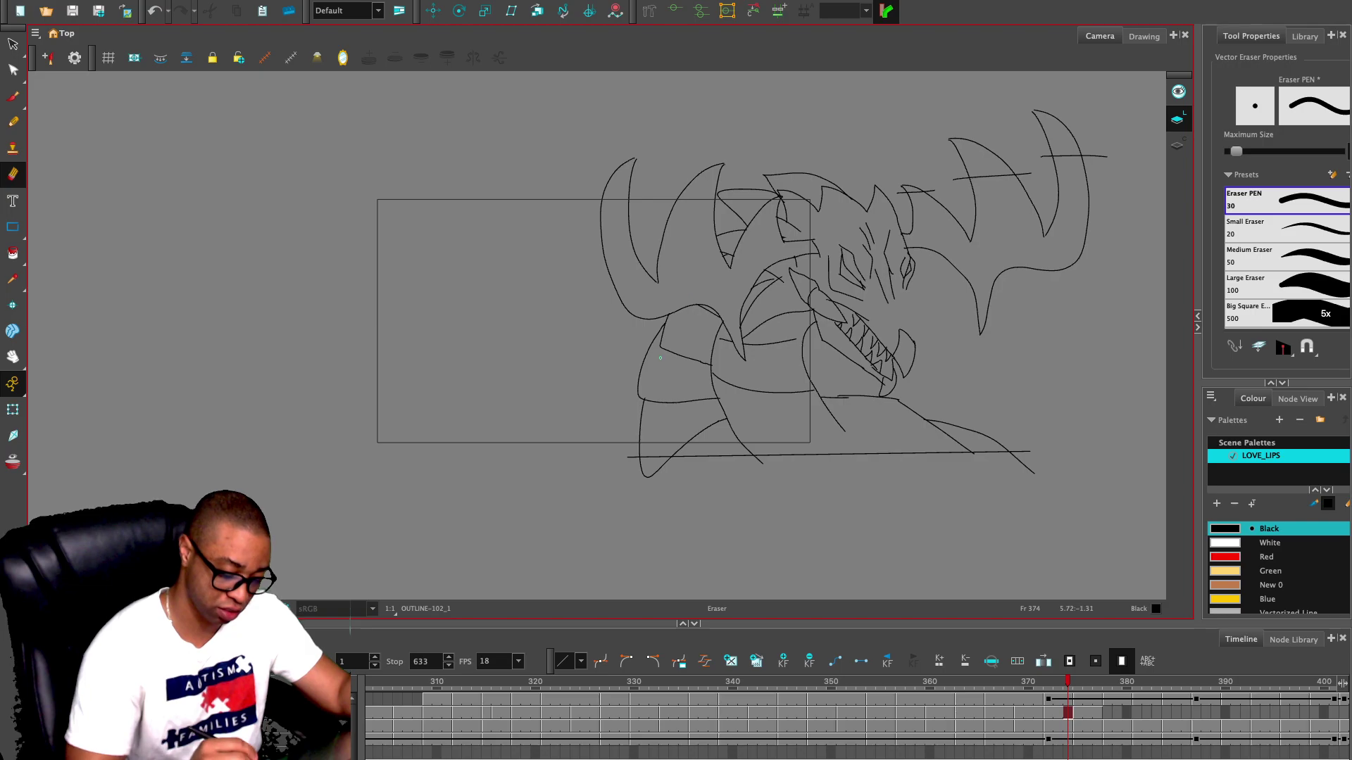
{"action": "key", "text": "alt+slash"}
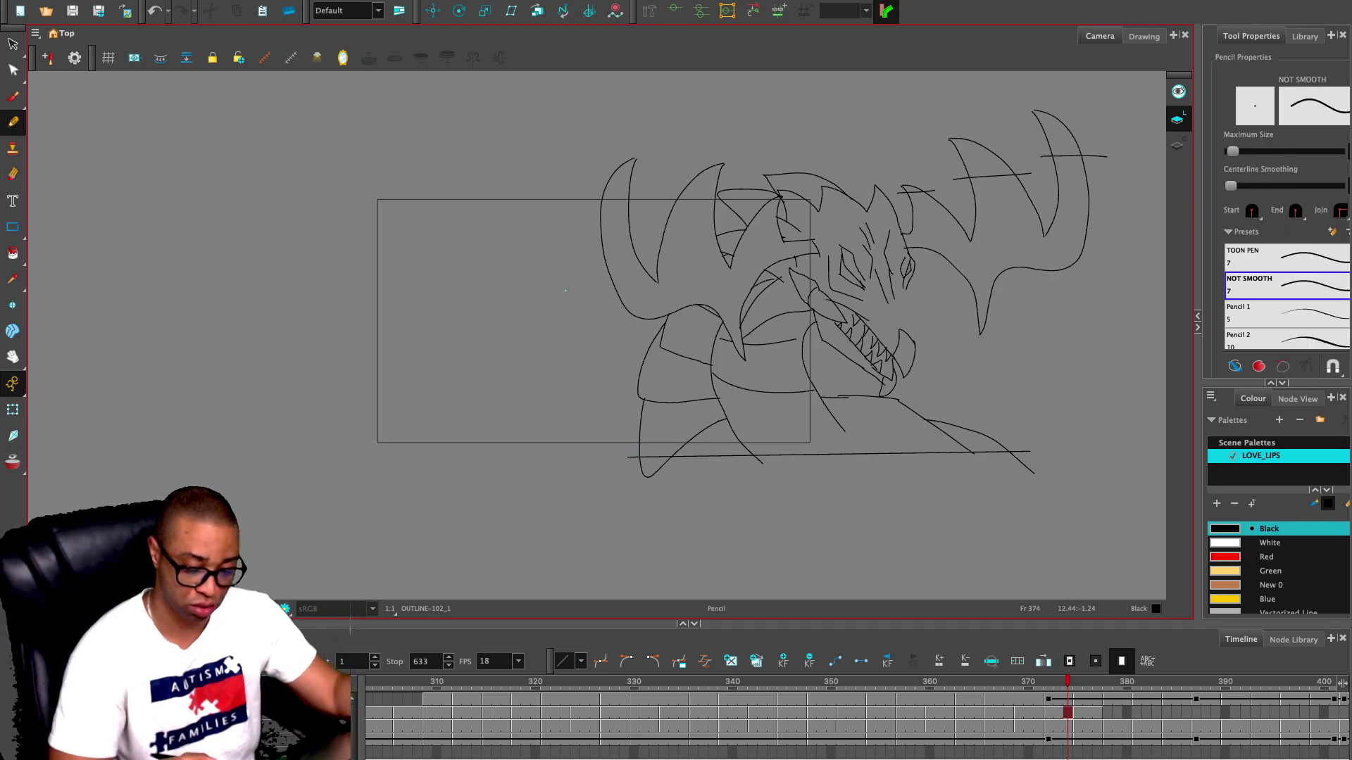
{"action": "key", "text": "2"}
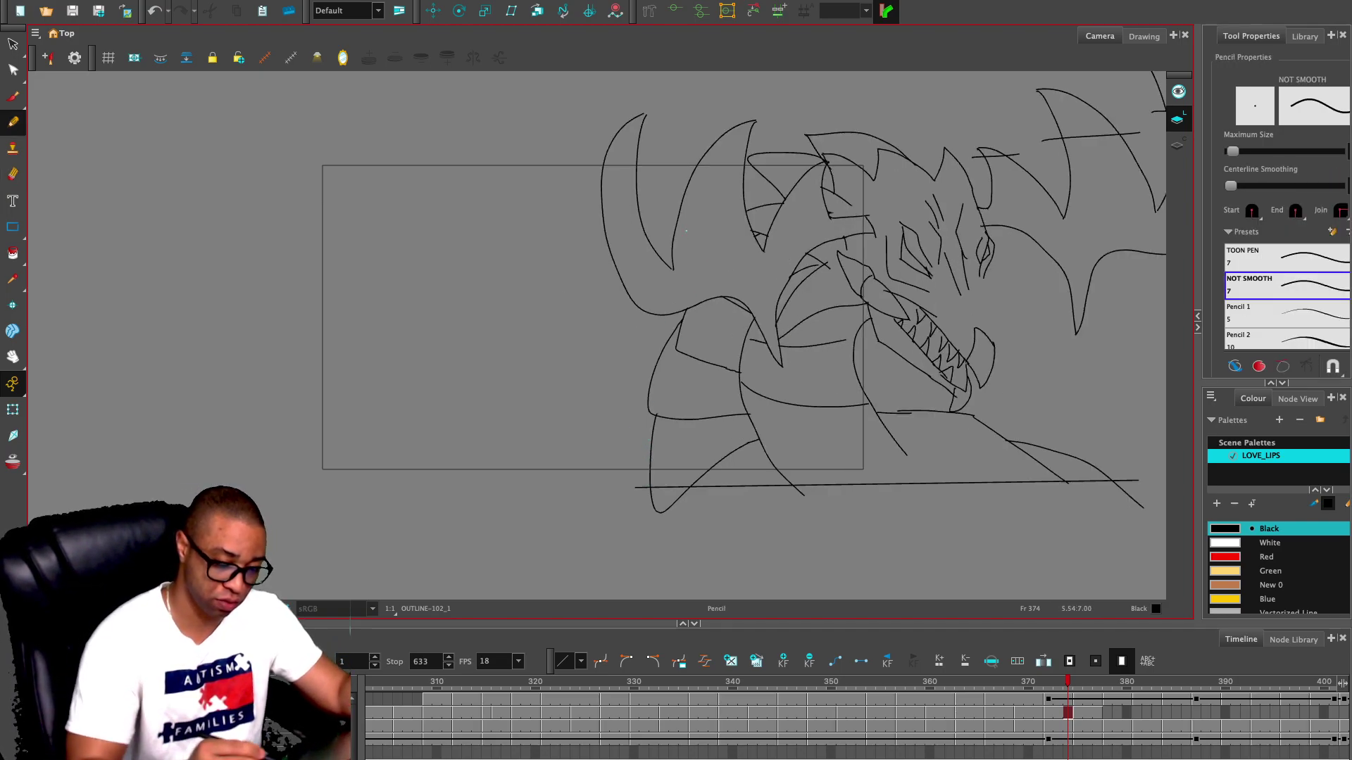
{"action": "left_click_drag", "start_coordinate": [592, 135], "coordinate": [674, 131]}
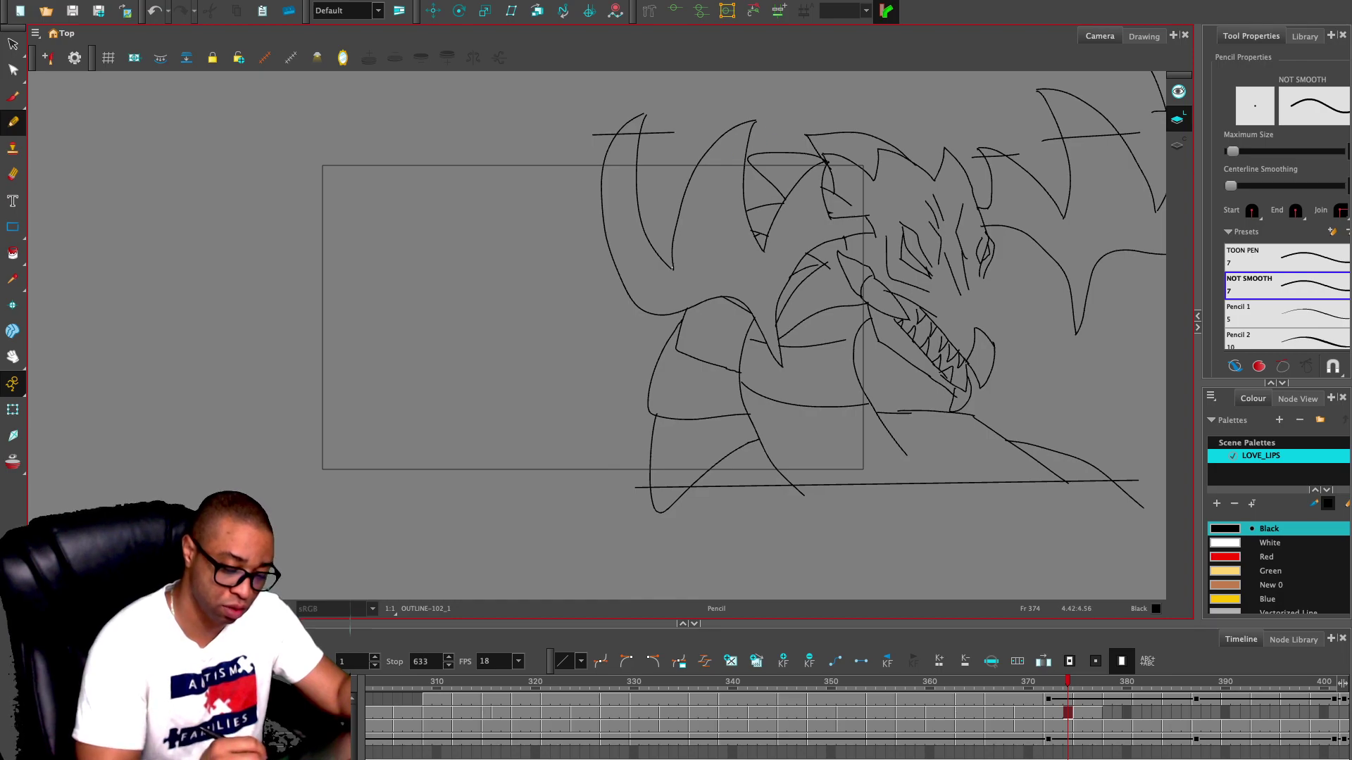
- Compare the neighbouring frames and draw a matching short line across the outermost left wing tip on frame 375
{"action": "key", "text": "comma"}
{"action": "key", "text": "comma"}
{"action": "key", "text": "comma"}
{"action": "key", "text": "period"}
{"action": "key", "text": "period"}
{"action": "key", "text": "period"}
{"action": "key", "text": "period"}
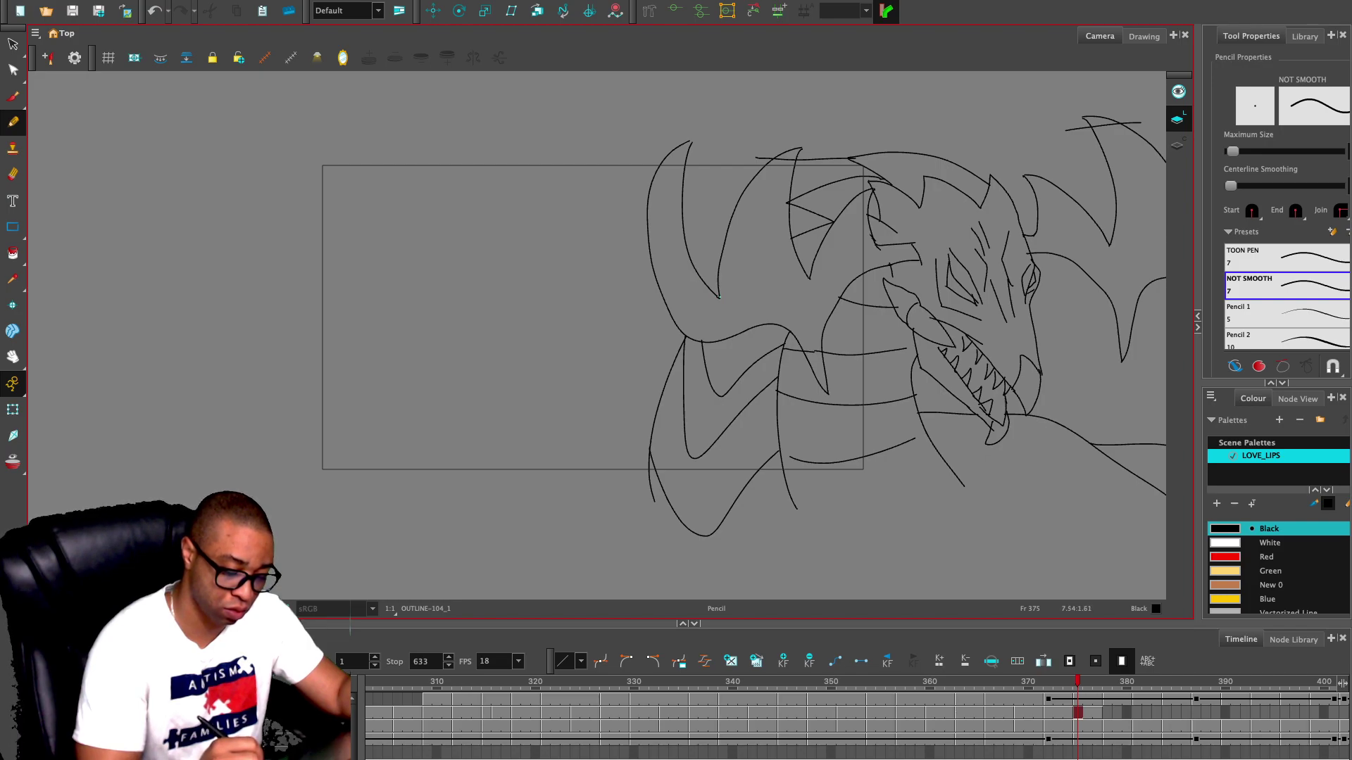
{"action": "left_click_drag", "start_coordinate": [650, 159], "coordinate": [706, 159]}
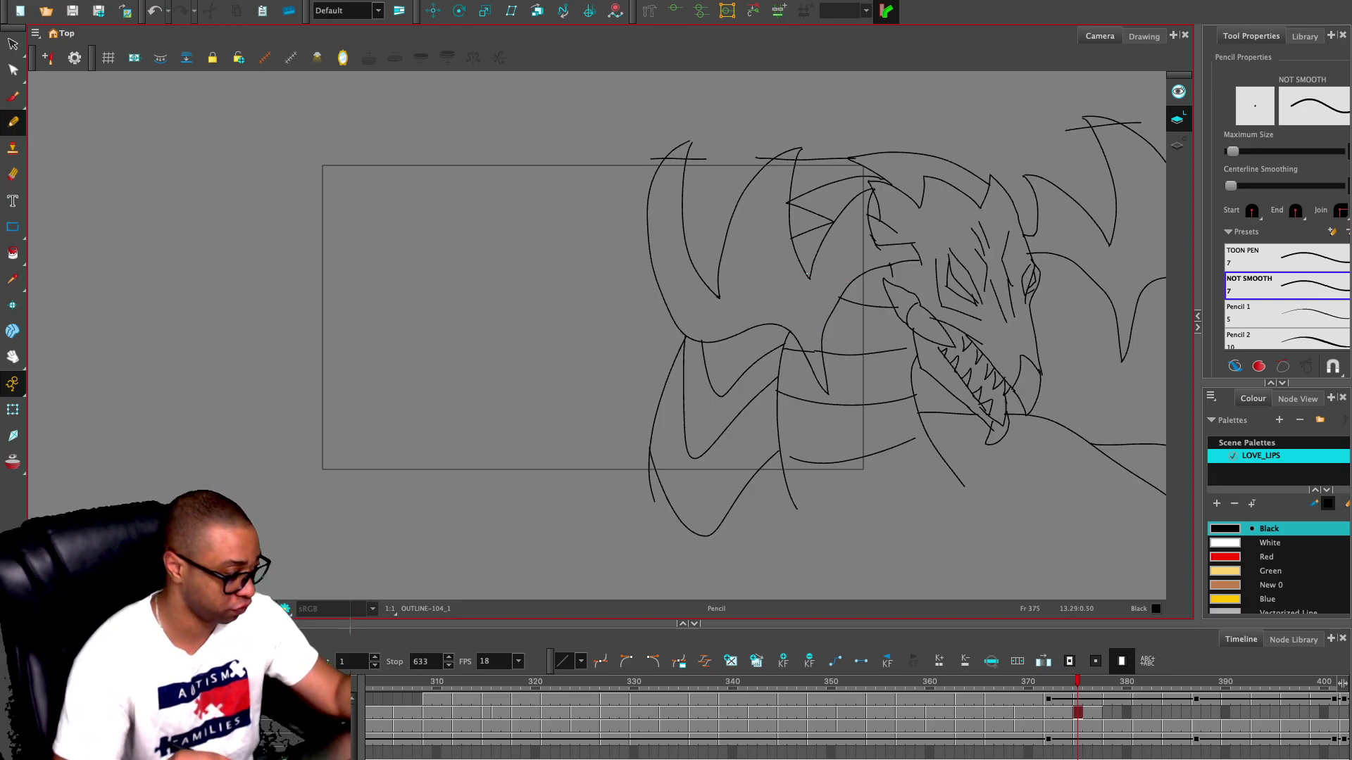
- On frame 373, draw one straight line just above the camera frame's upper edge and another just outside its right edge
{"action": "key", "text": "alt+e"}
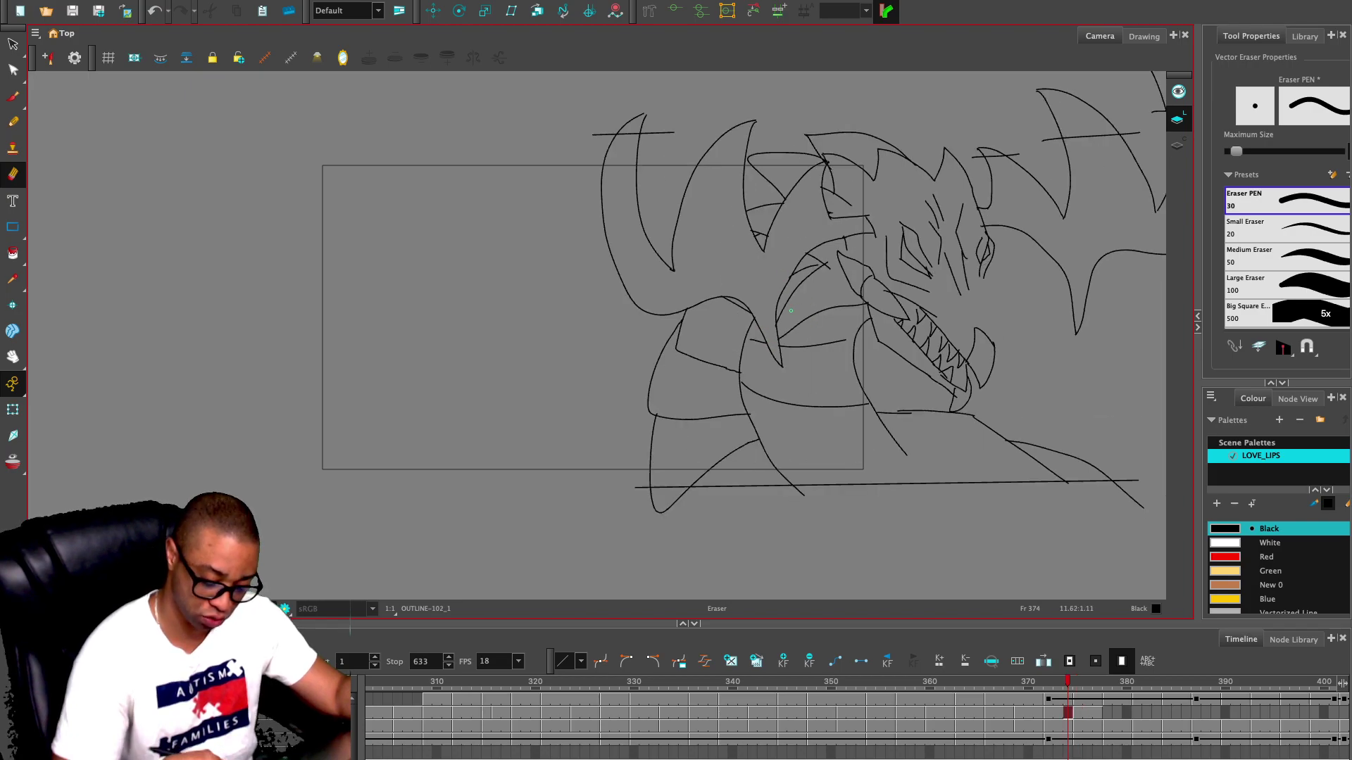
{"action": "key", "text": "comma"}
{"action": "key", "text": "comma"}
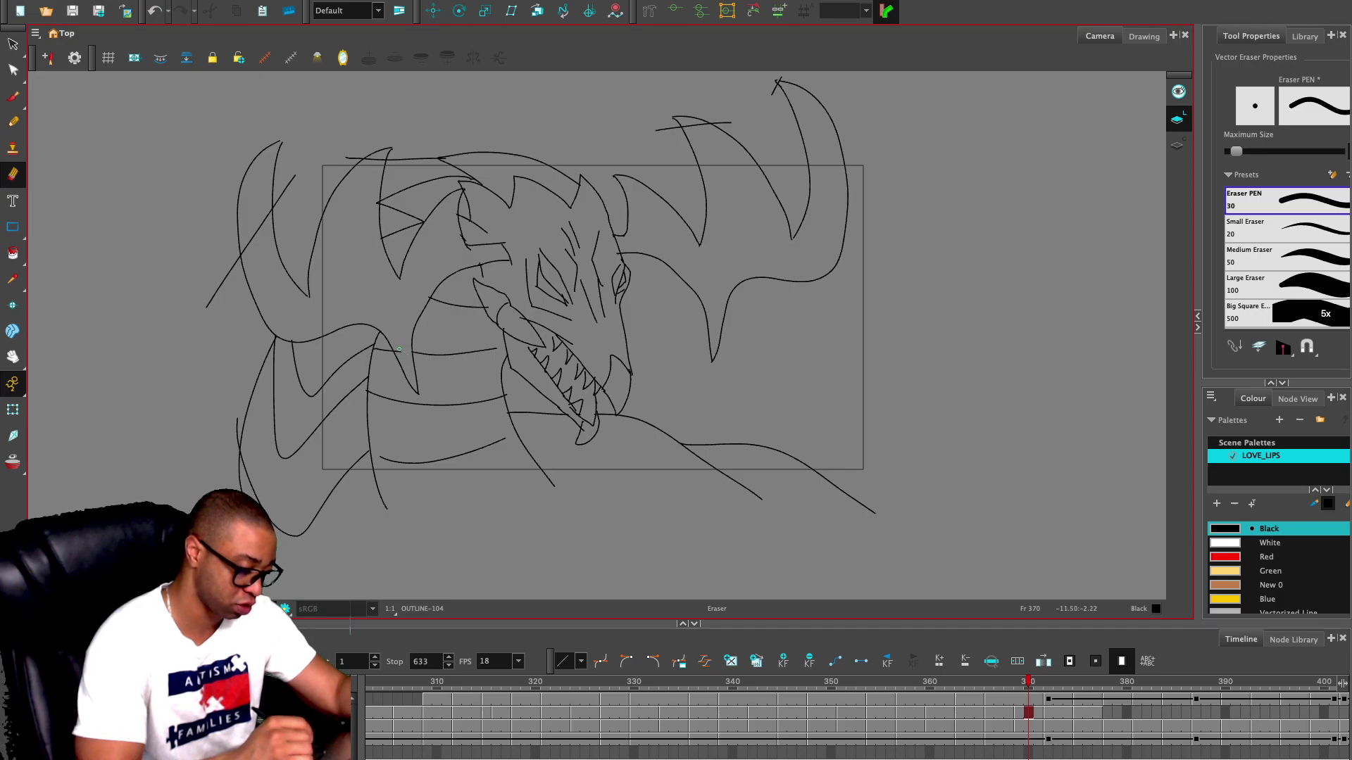
{"action": "key", "text": "period"}
{"action": "key", "text": "period"}
{"action": "key", "text": "period"}
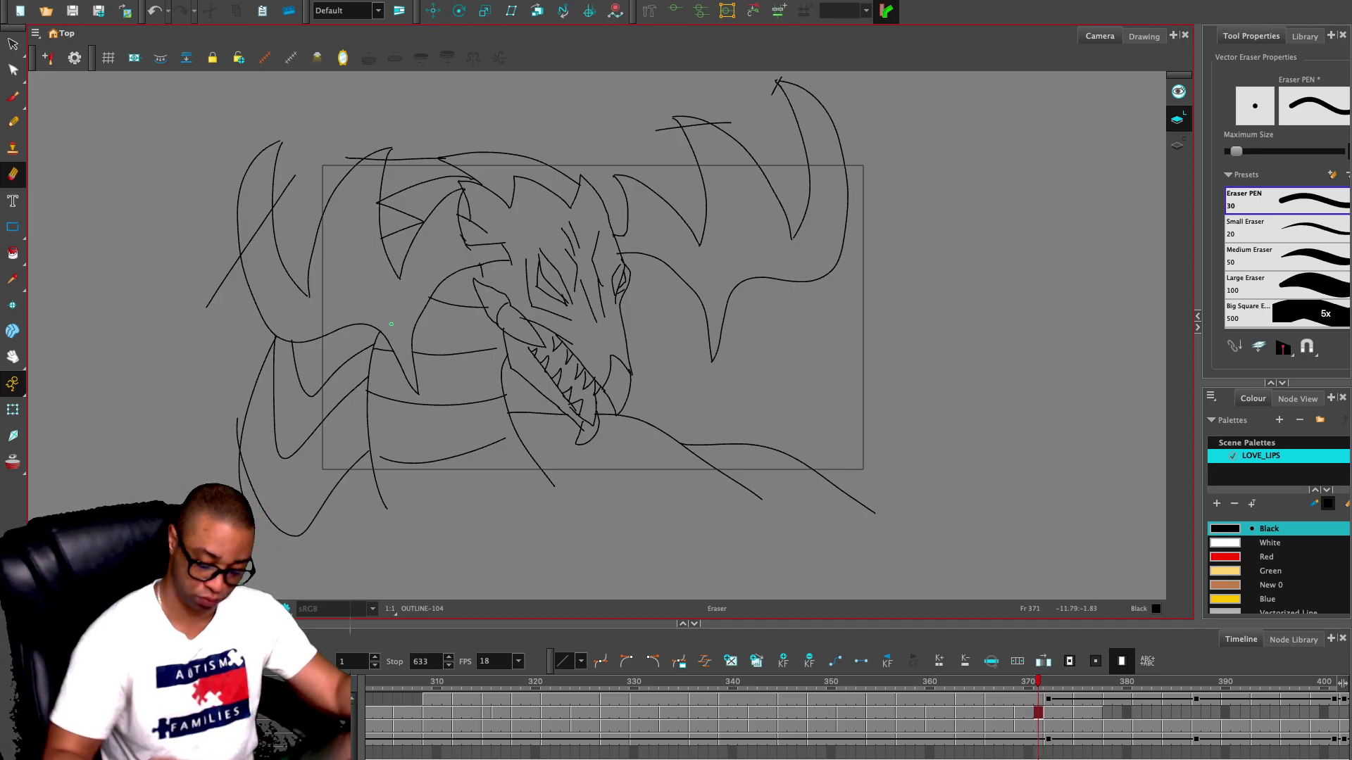
{"action": "key", "text": "alt+s"}
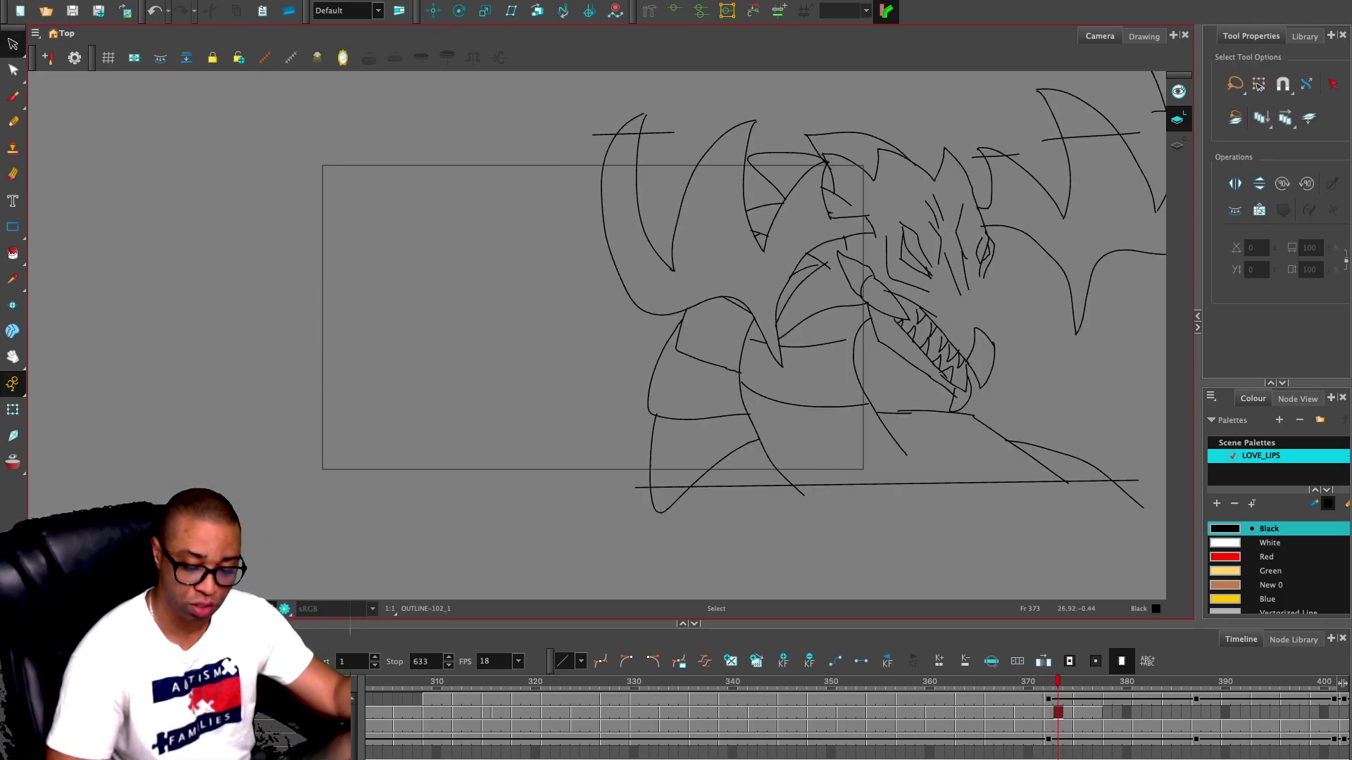
{"action": "key", "text": "2"}
{"action": "key", "text": "alt+slash"}
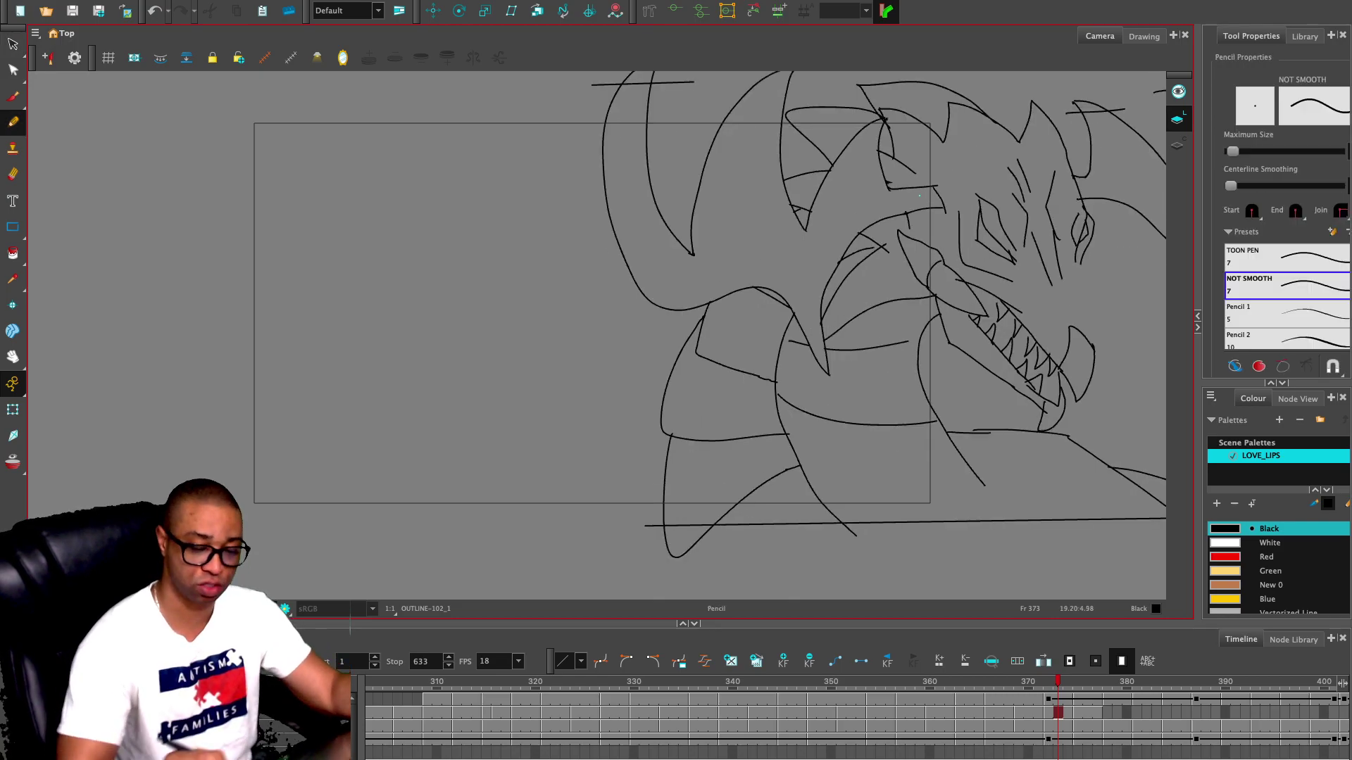
{"action": "key", "text": "1"}
{"action": "key", "text": "1"}
{"action": "mouse_move", "coordinate": [579, 190]}
{"action": "left_mouse_down"}
{"action": "mouse_move", "coordinate": [832, 174]}
{"action": "mouse_move", "coordinate": [846, 193]}
{"action": "mouse_move", "coordinate": [817, 192]}
{"action": "mouse_move", "coordinate": [820, 481]}
{"action": "left_mouse_up"}
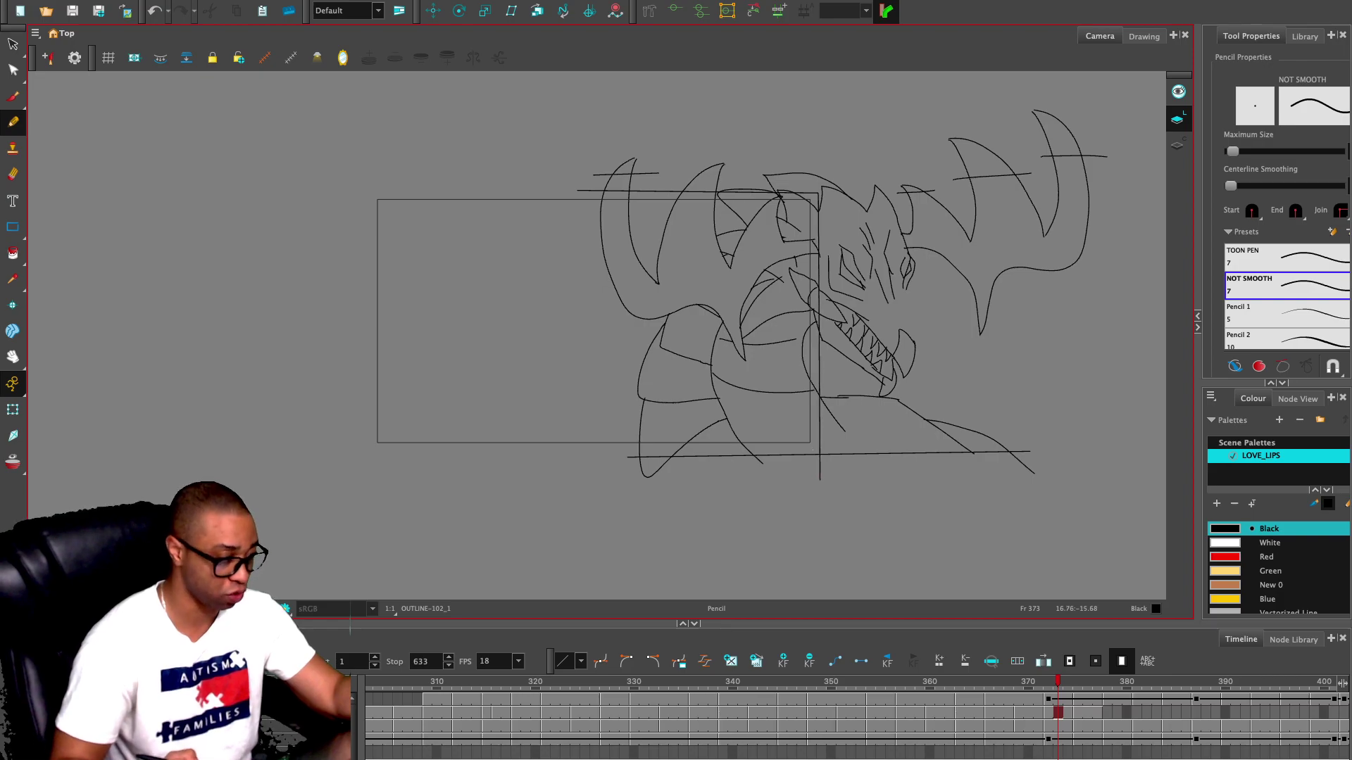
- Copy the two camera-edge lines from frame 373 and paste them into the dragon drawing on frame 375
{"action": "key", "text": "alt+s"}
{"action": "left_click", "coordinate": [697, 191]}
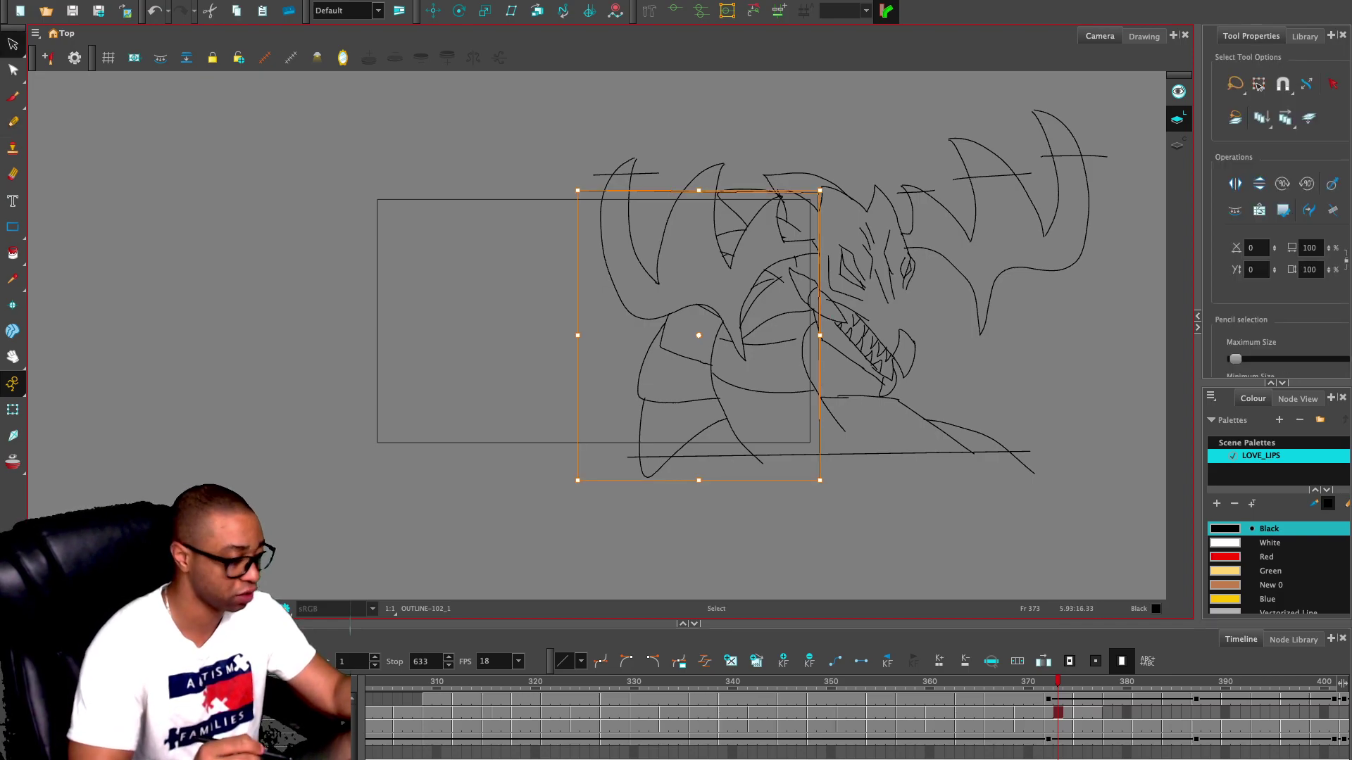
{"action": "key", "text": "."}
{"action": "key", "text": "."}
{"action": "key", "text": "super+v"}
{"action": "key", "text": "Escape"}
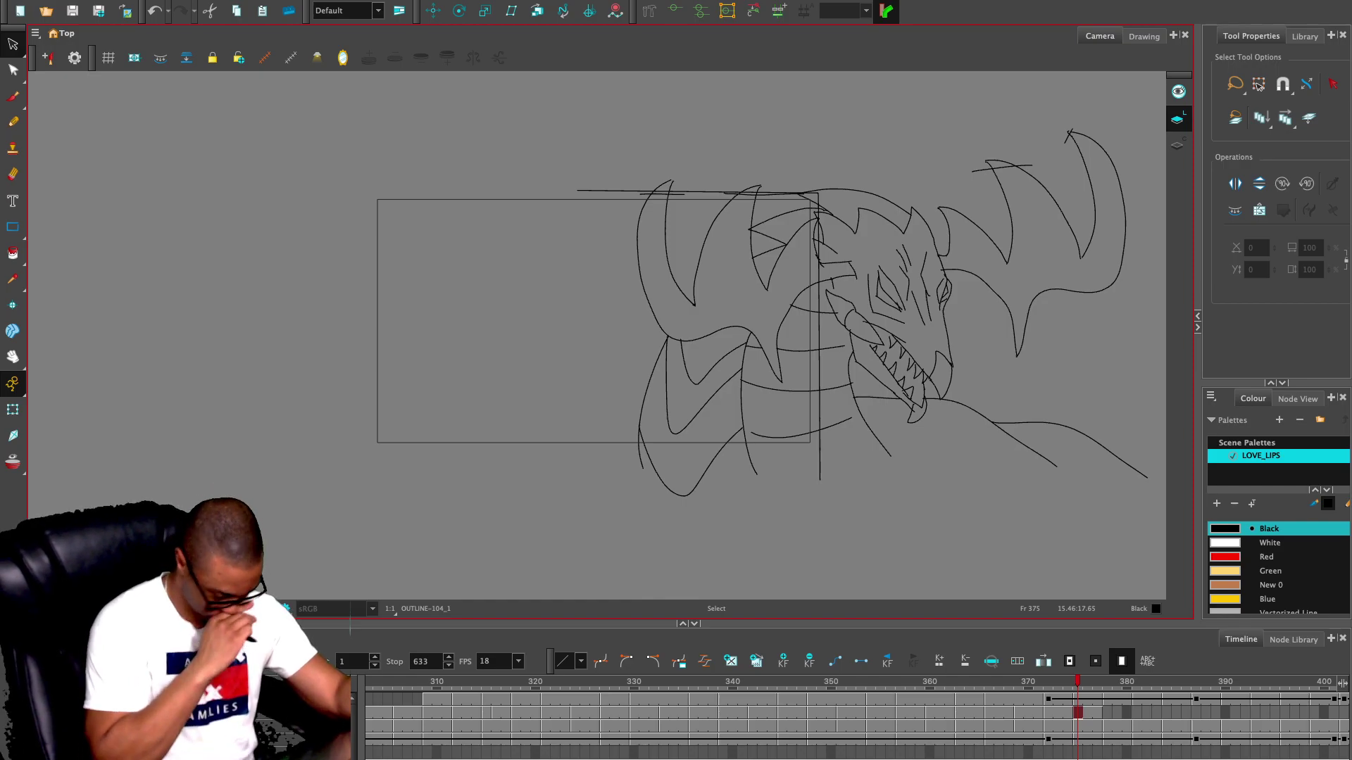
- Show the red rough sketch and flip between frames 372 and 375 to compare it with the shifted dragon outlines
{"action": "key", "text": "comma"}
{"action": "key", "text": "comma"}
{"action": "key", "text": "comma"}
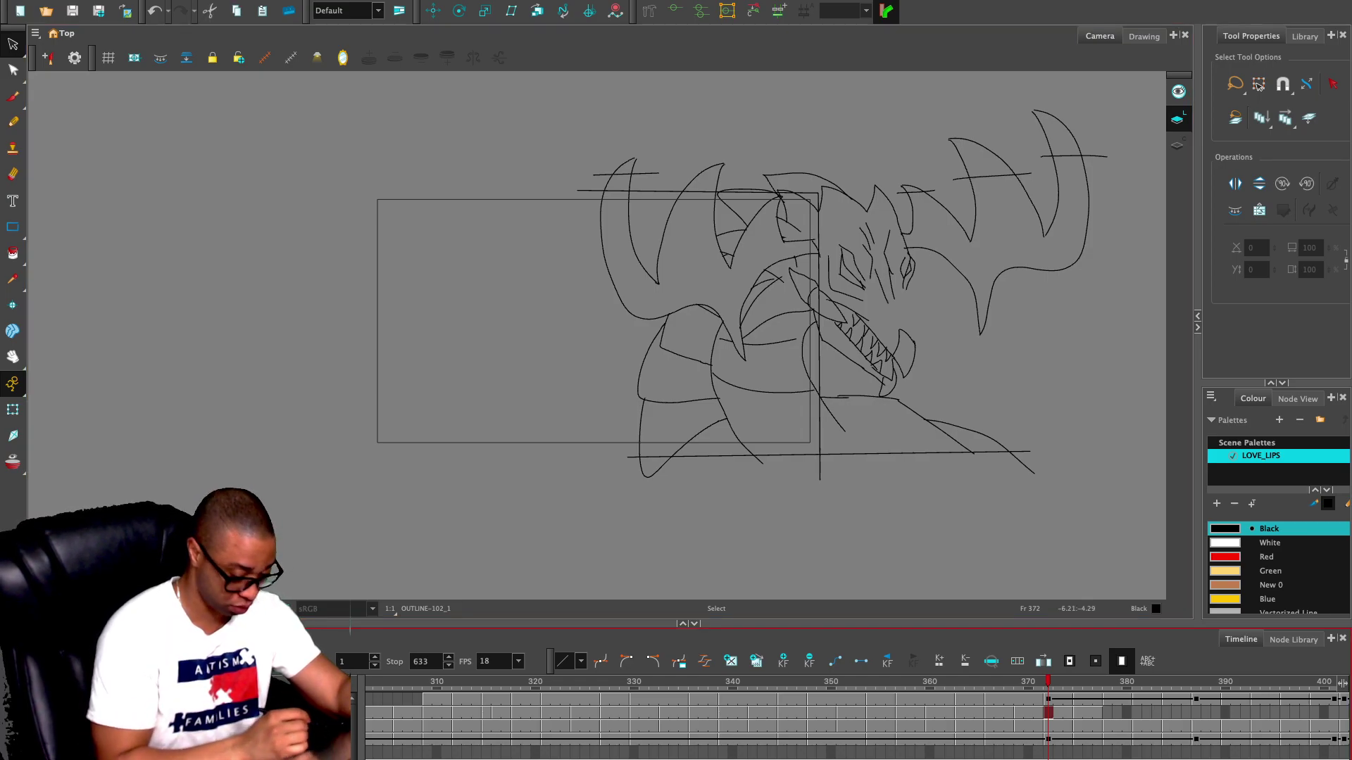
{"action": "key", "text": "alt+x"}
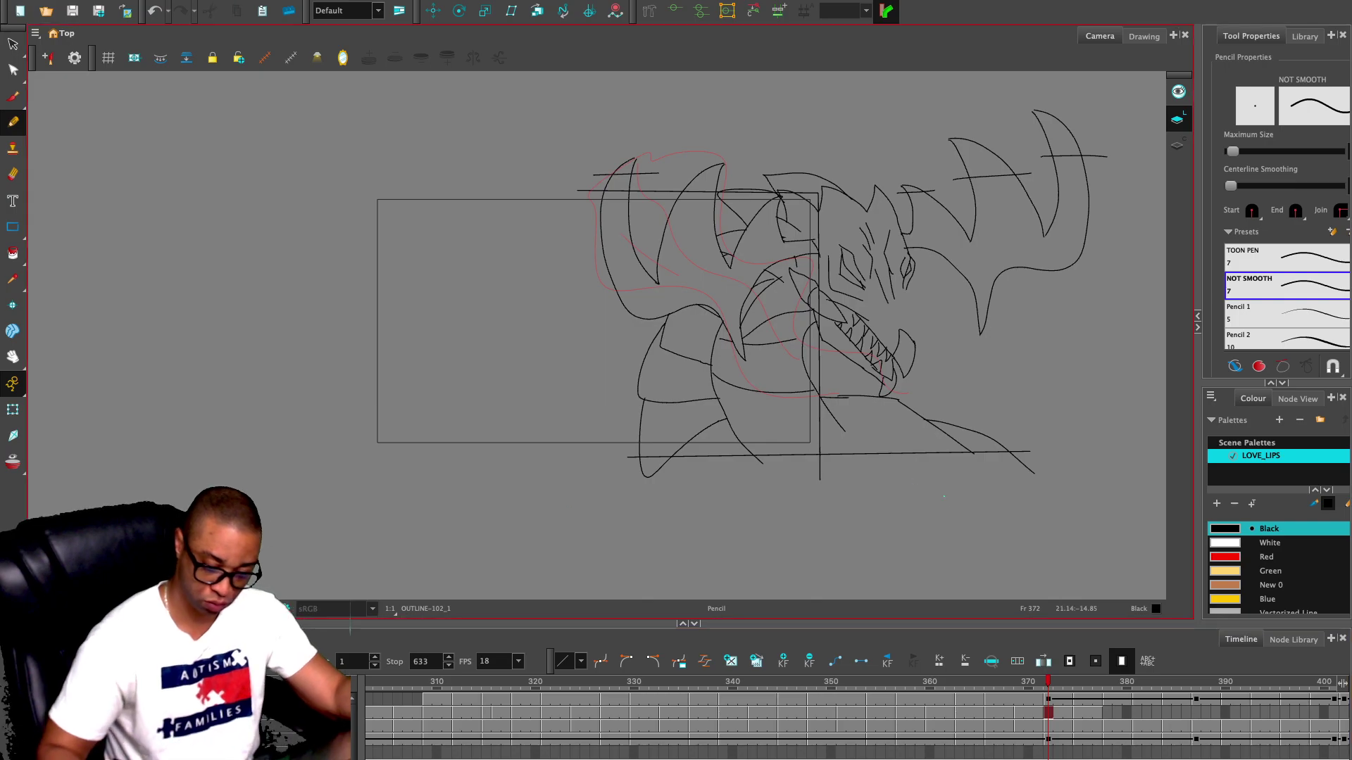
{"action": "key", "text": "period"}
{"action": "key", "text": "period"}
{"action": "key", "text": "period"}
{"action": "key", "text": "period"}
{"action": "key", "text": "period"}
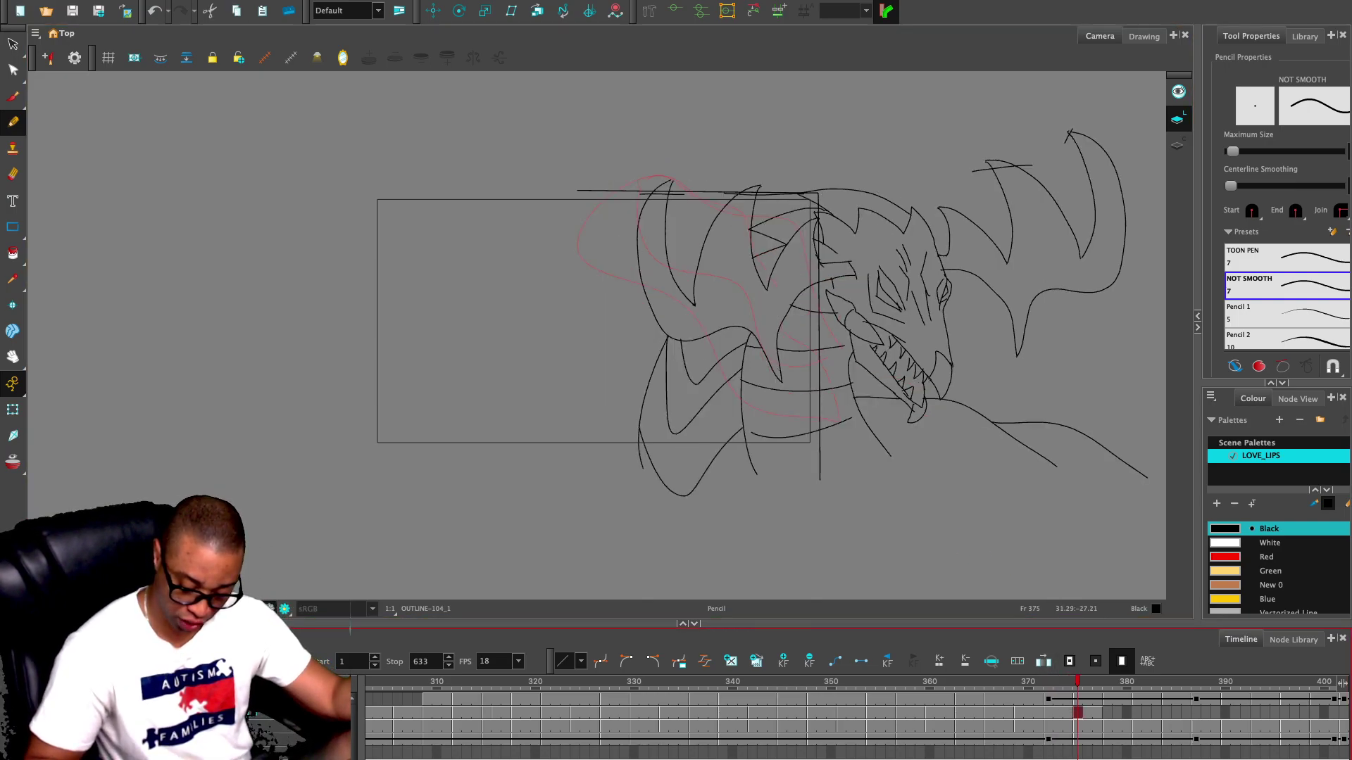
{"action": "key", "text": "comma"}
{"action": "key", "text": "comma"}
{"action": "key", "text": "comma"}
{"action": "key", "text": "comma"}
{"action": "key", "text": "comma"}
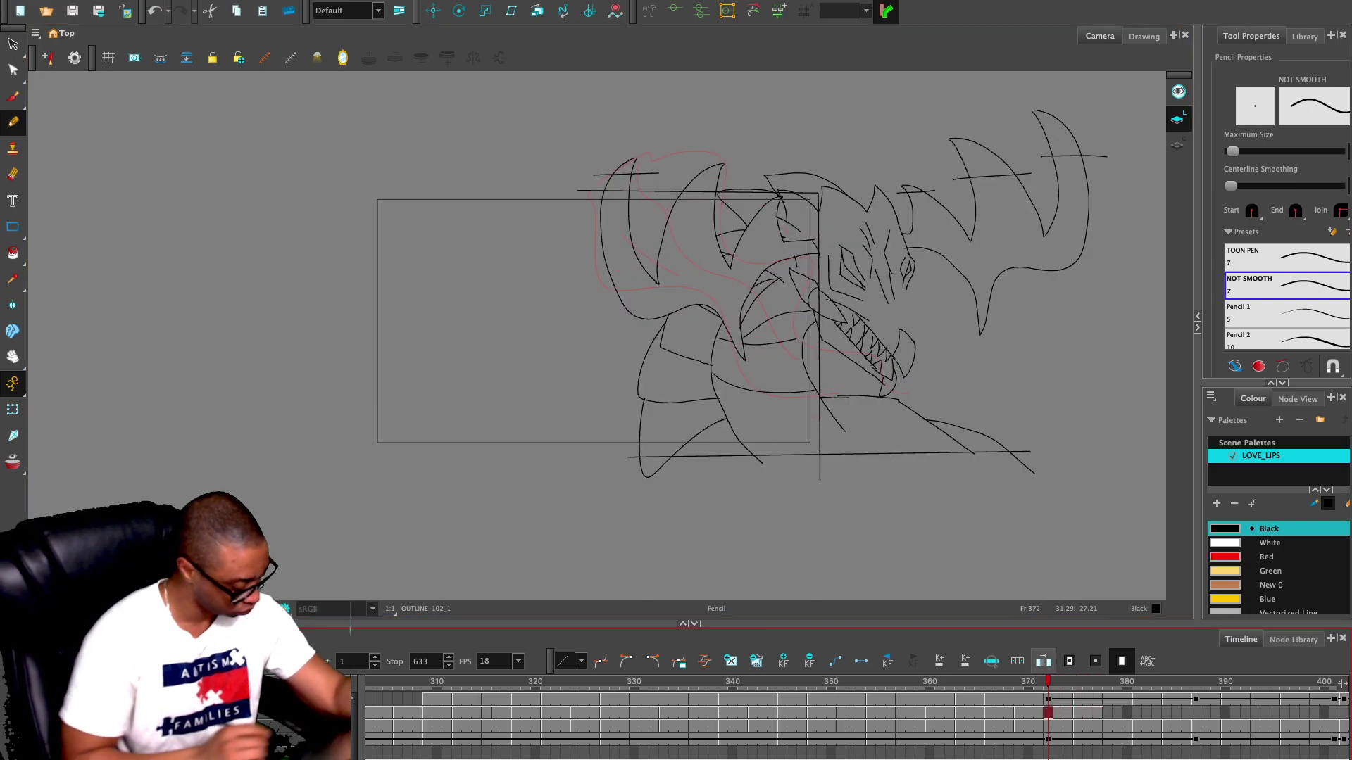
- Step through frames 372 to 388 with the grey rough sketch shown to examine how the wings and body move
{"action": "key", "text": "period"}
{"action": "key", "text": "period"}
{"action": "key", "text": "period"}
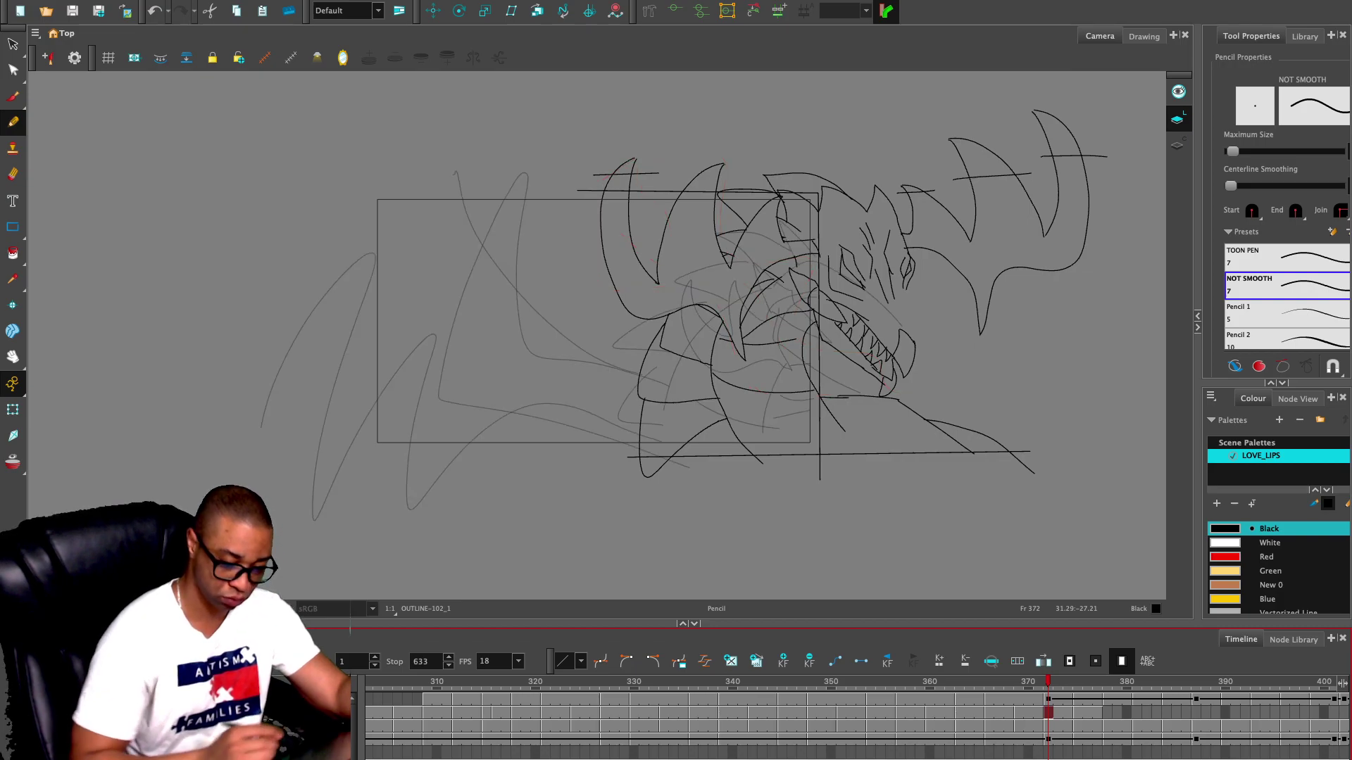
{"action": "key", "text": "period"}
{"action": "key", "text": "period"}
{"action": "key", "text": "period"}
{"action": "key", "text": "period"}
{"action": "key", "text": "period"}
{"action": "key", "text": "period"}
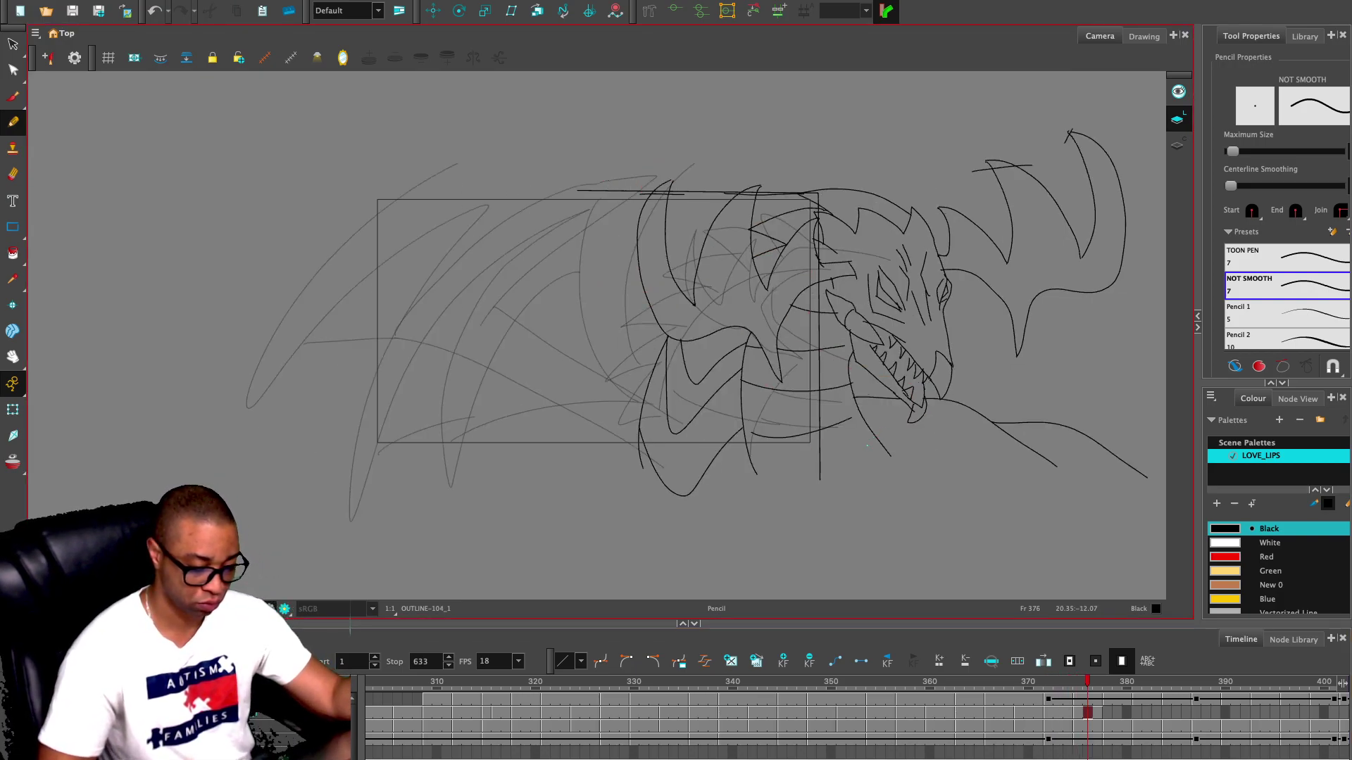
{"action": "key", "text": "period"}
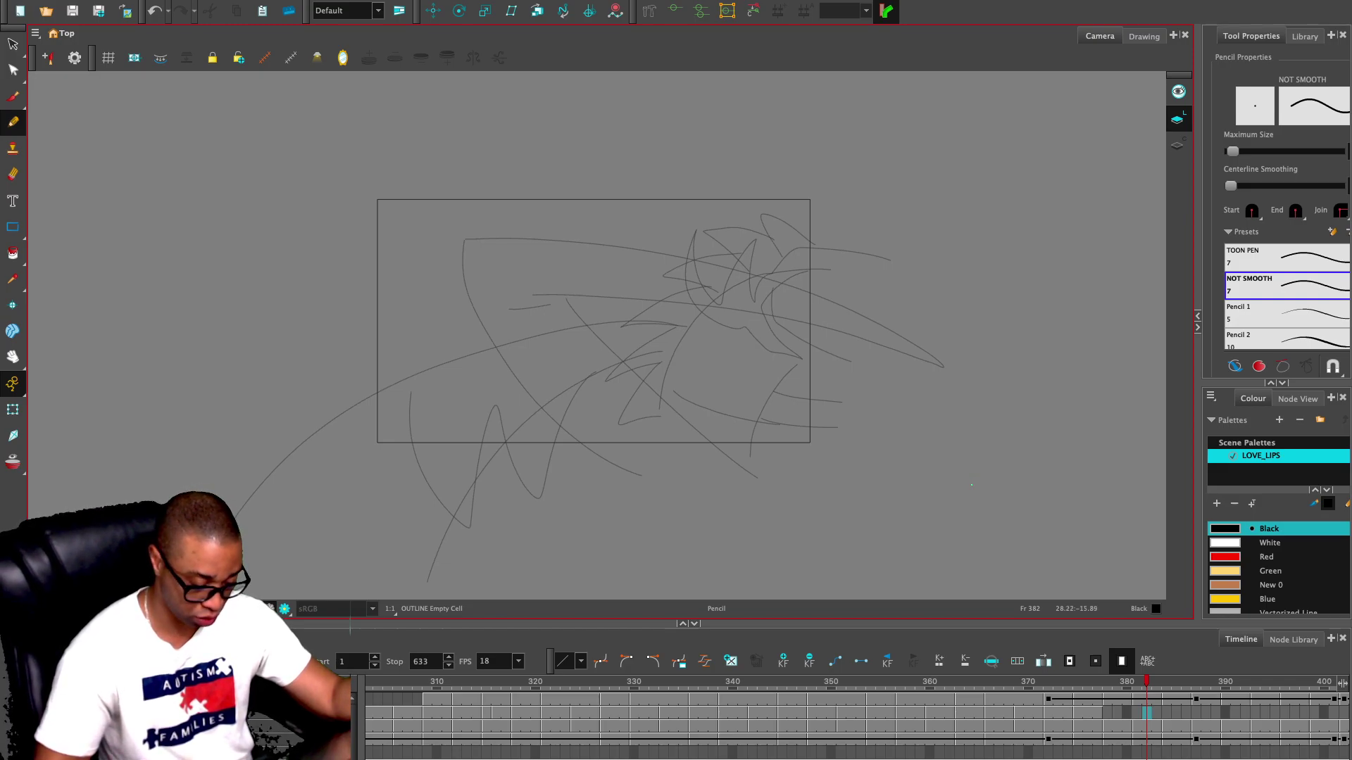
{"action": "key", "text": "period"}
{"action": "key", "text": "period"}
{"action": "key", "text": "period"}
{"action": "key", "text": "period"}
{"action": "key", "text": "period"}
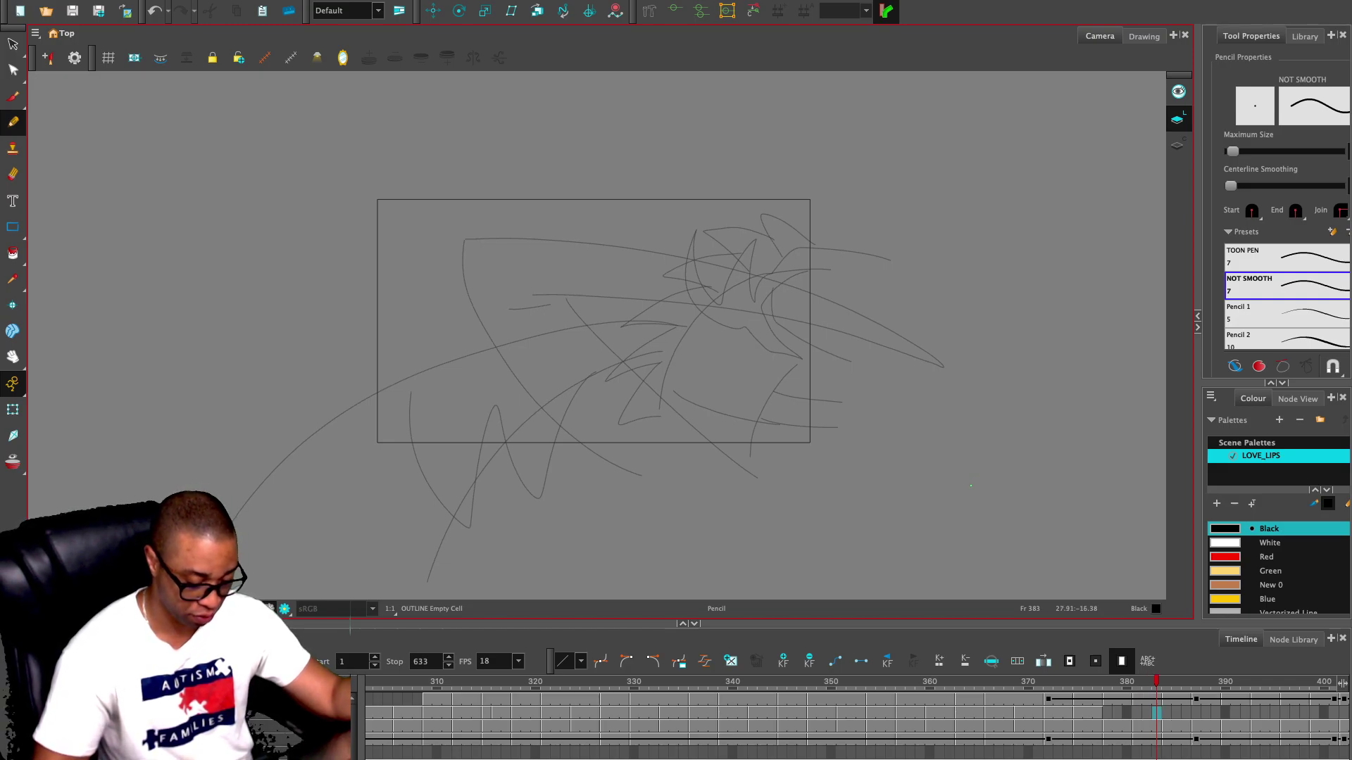
{"action": "key", "text": "comma"}
{"action": "left_click", "coordinate": [1087, 712]}
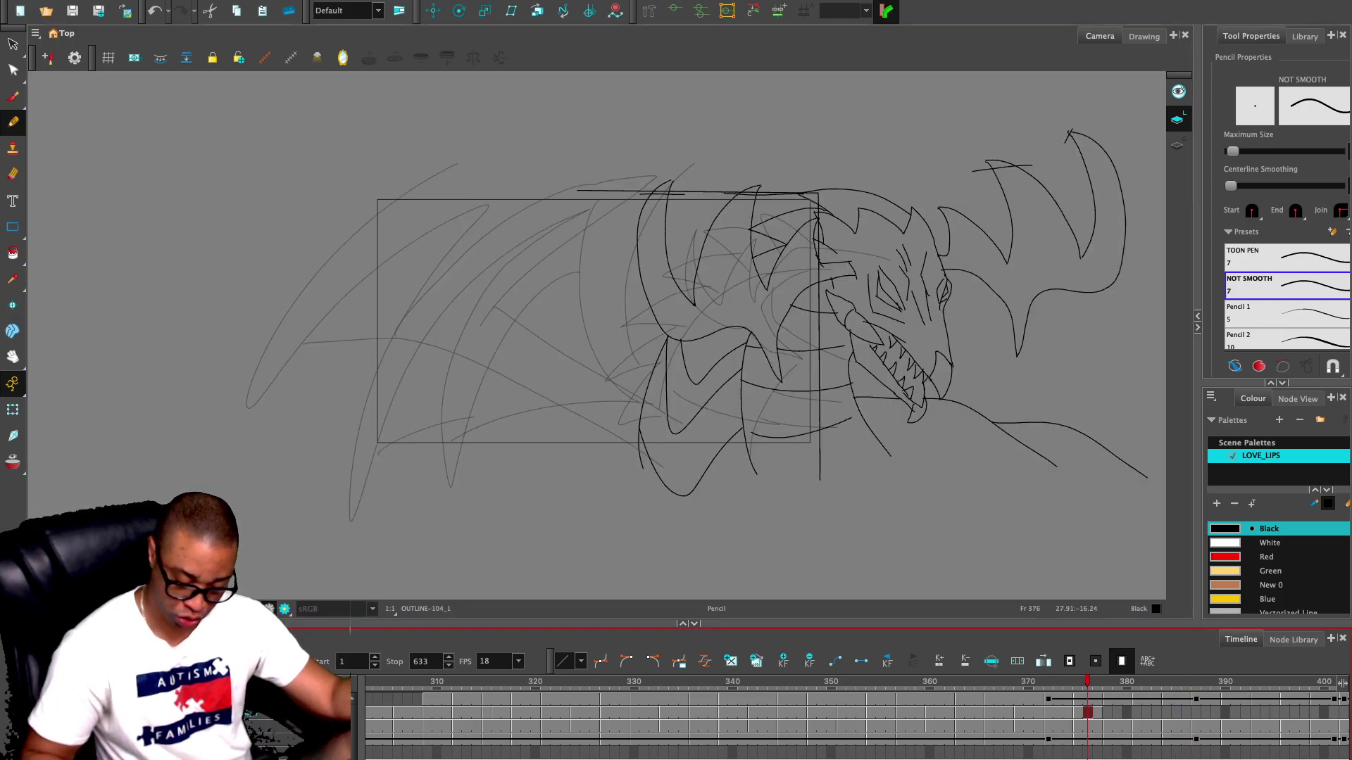
{"action": "key", "text": "period"}
{"action": "key", "text": "period"}
{"action": "key", "text": "period"}
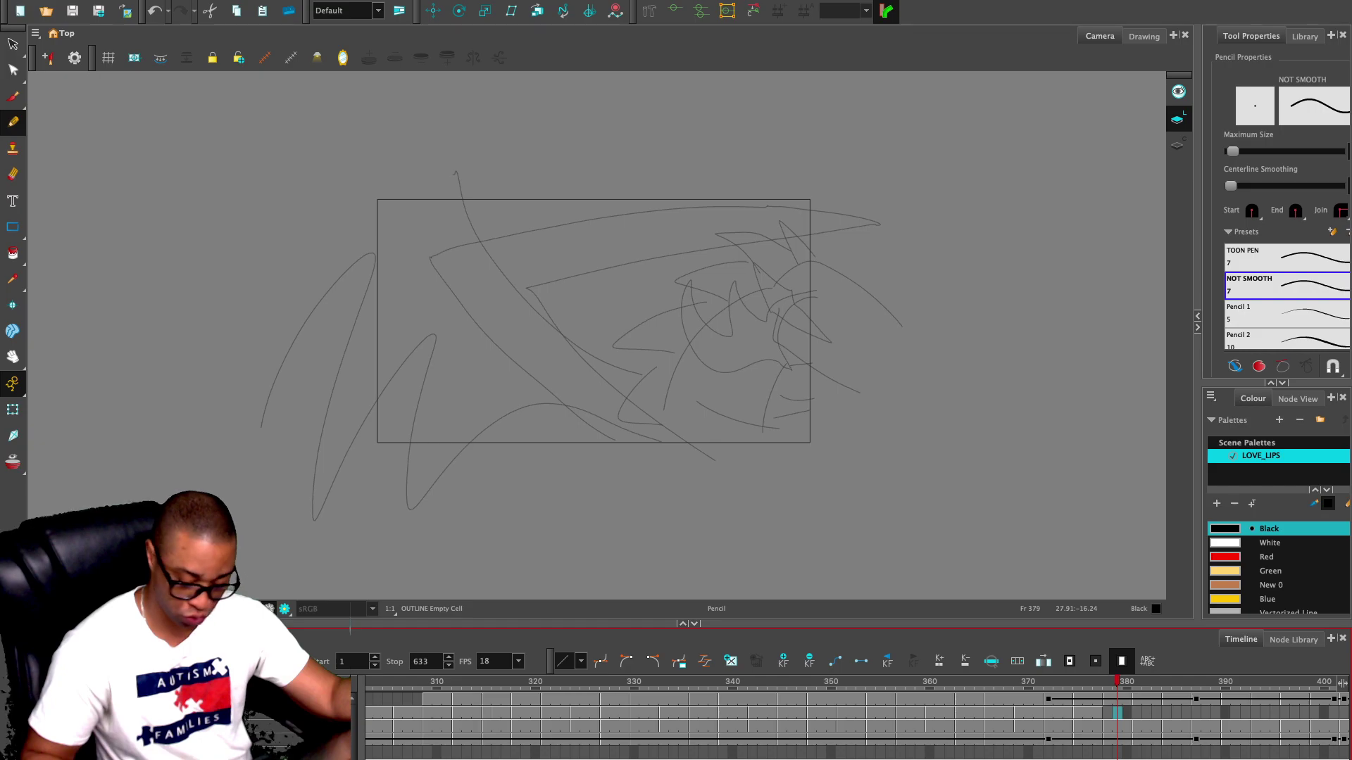
{"action": "key", "text": "period"}
{"action": "key", "text": "period"}
{"action": "key", "text": "period"}
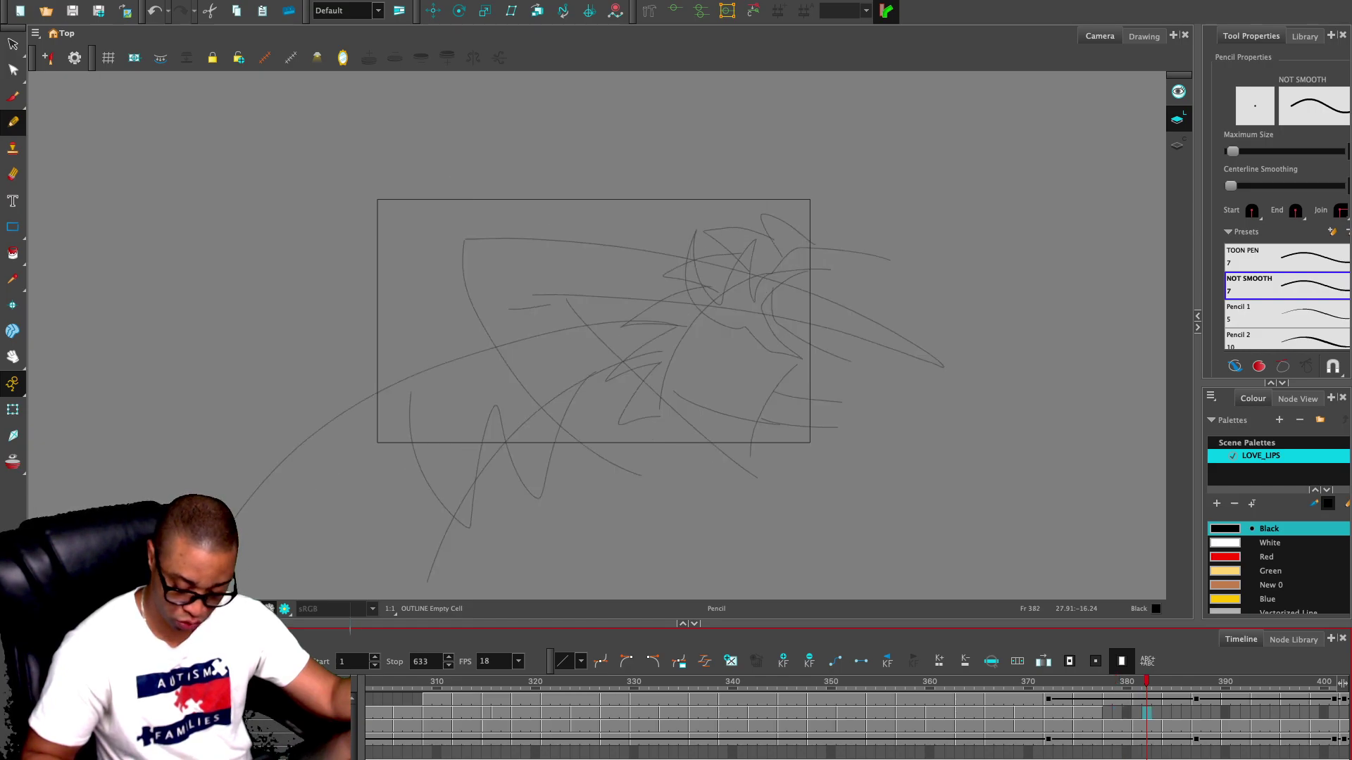
{"action": "key", "text": "period"}
{"action": "key", "text": "period"}
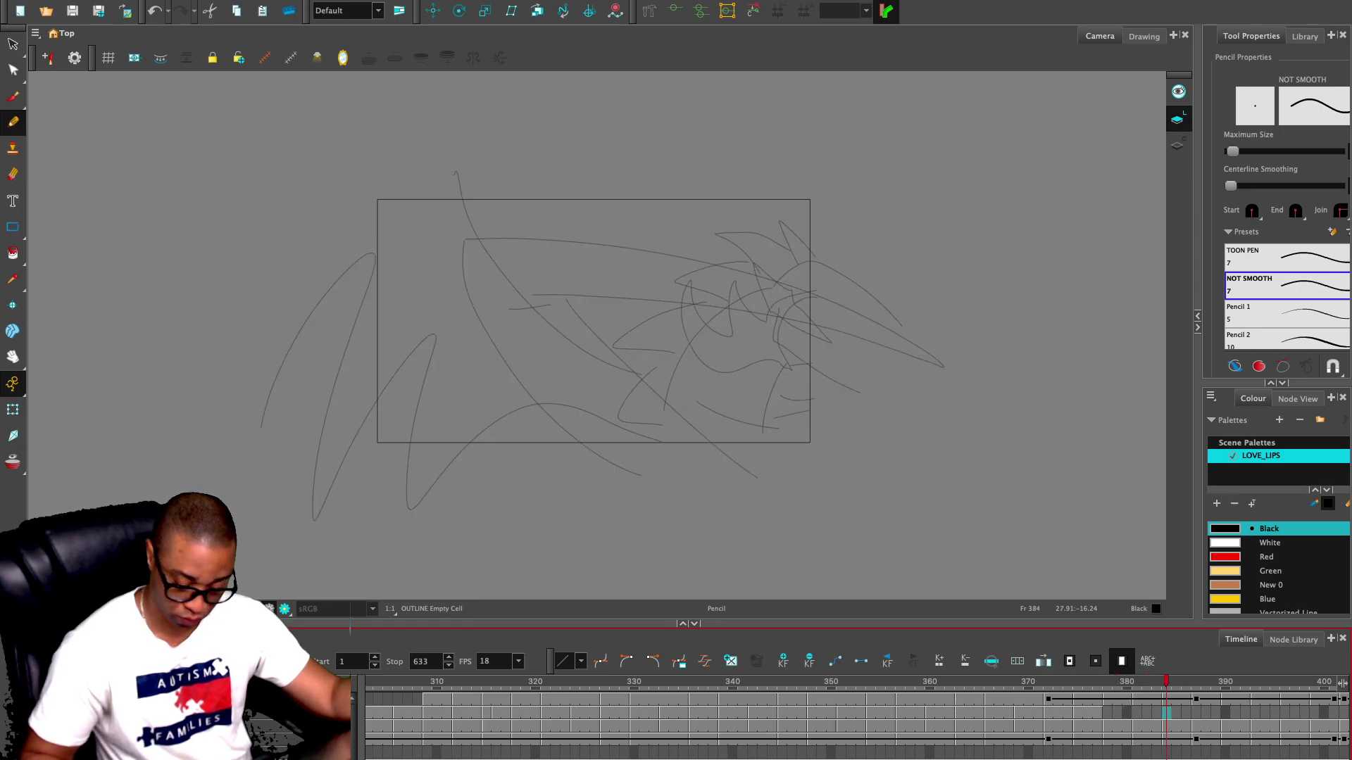
{"action": "key", "text": "period"}
{"action": "key", "text": "period"}
{"action": "key", "text": "period"}
{"action": "key", "text": "period"}
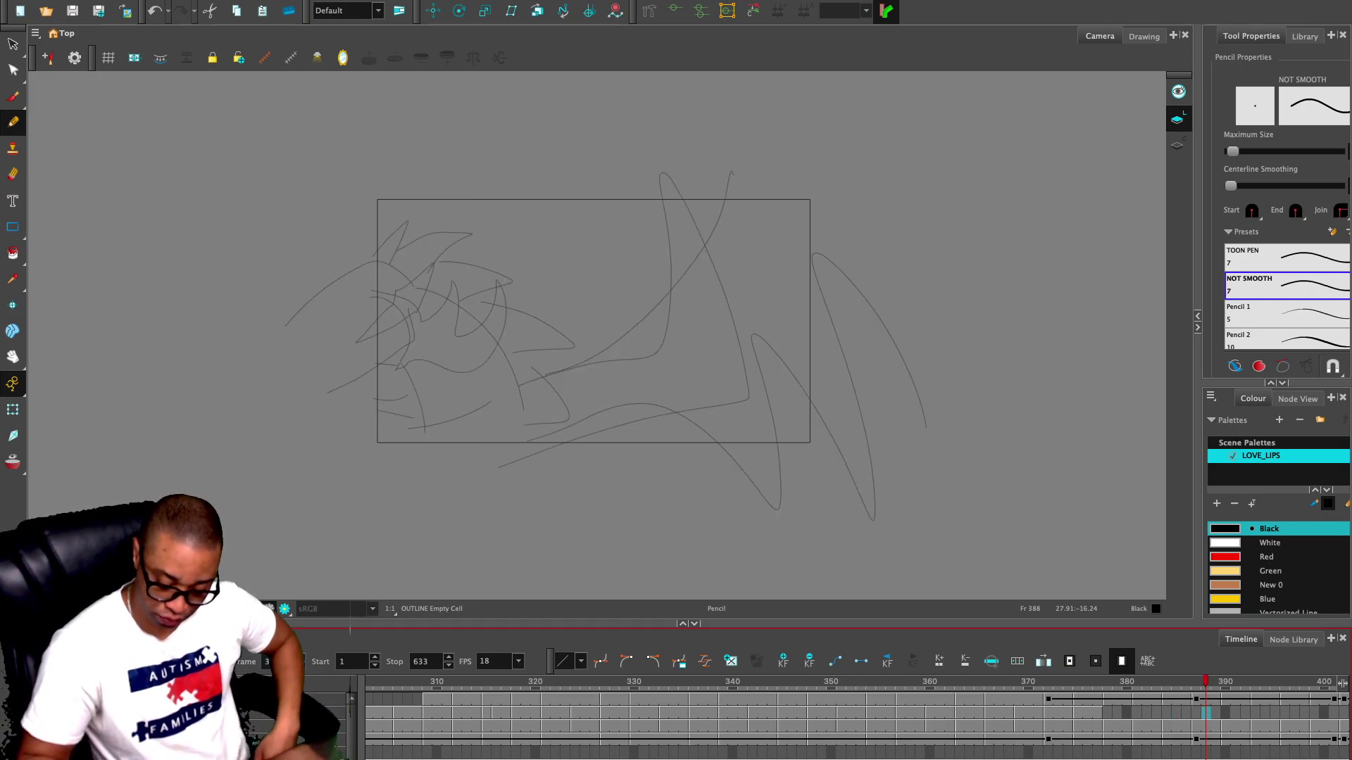
- On frame 373, draw the large pointed wing extending left from the dragon's body over the rough sketch, and mask the area outside the camera frame
{"action": "left_click", "coordinate": [1057, 713]}
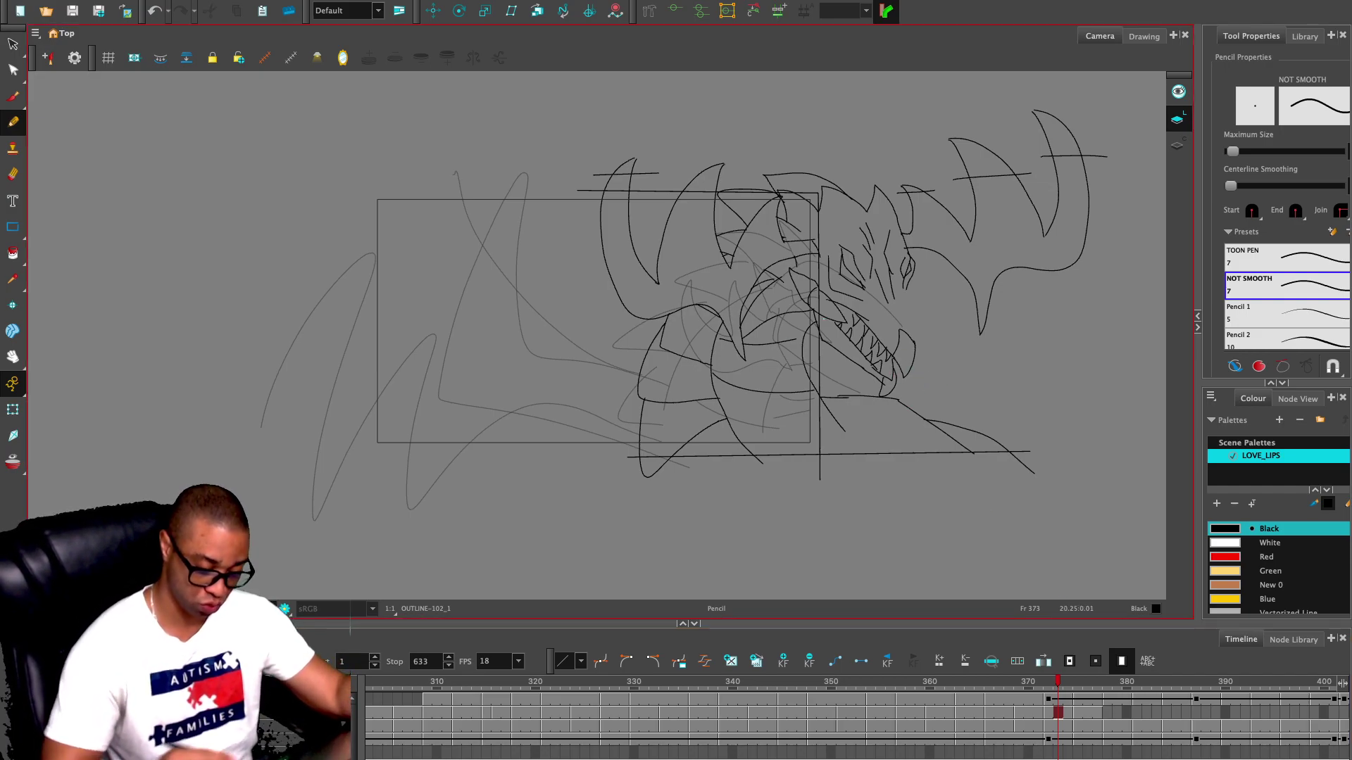
{"action": "mouse_move", "coordinate": [537, 199]}
{"action": "left_mouse_down"}
{"action": "mouse_move", "coordinate": [511, 288]}
{"action": "mouse_move", "coordinate": [543, 366]}
{"action": "mouse_move", "coordinate": [750, 454]}
{"action": "left_mouse_up"}
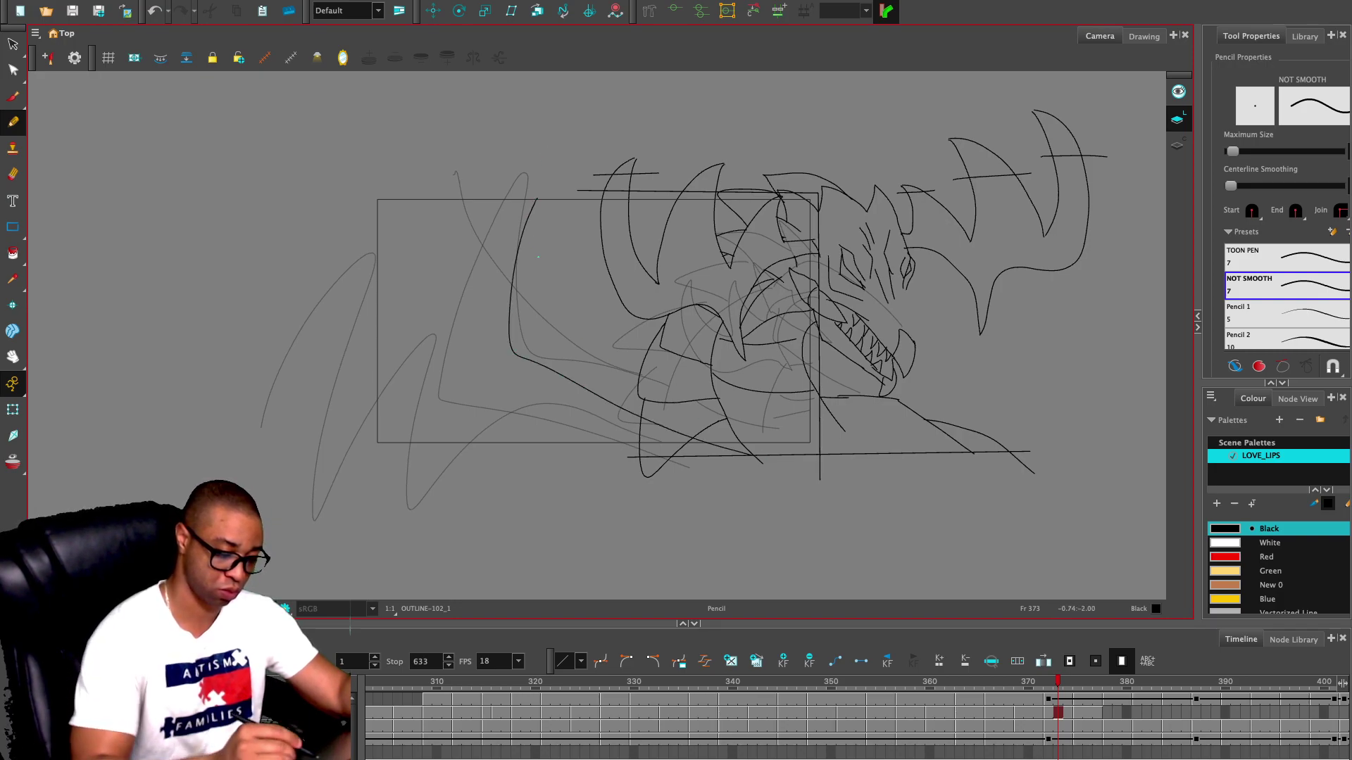
{"action": "key", "text": "ctrl+z"}
{"action": "mouse_move", "coordinate": [655, 476]}
{"action": "left_mouse_down"}
{"action": "mouse_move", "coordinate": [451, 405]}
{"action": "mouse_move", "coordinate": [451, 333]}
{"action": "mouse_move", "coordinate": [521, 209]}
{"action": "mouse_move", "coordinate": [507, 363]}
{"action": "mouse_move", "coordinate": [741, 477]}
{"action": "left_mouse_up"}
{"action": "key", "text": "alt+k"}
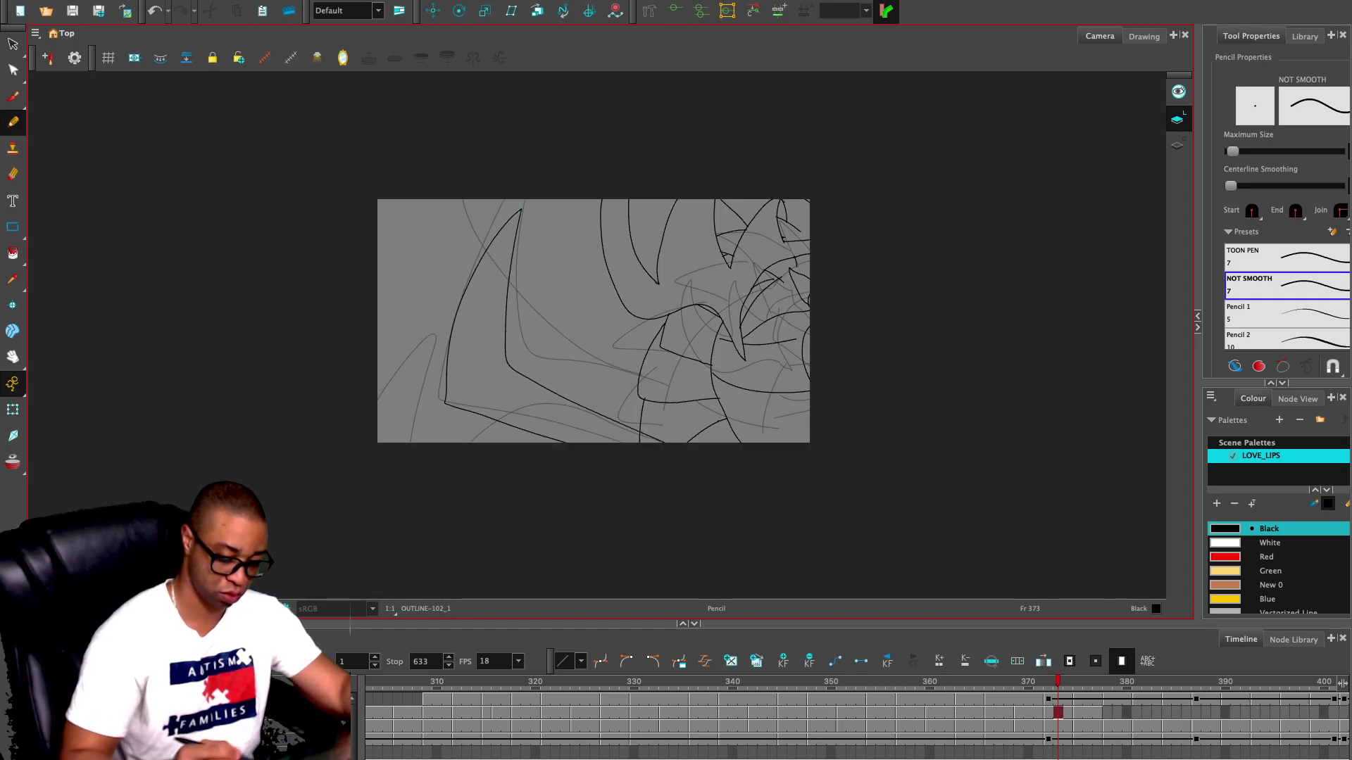
- Trim the wing line's overlap with the dragon's neck on frame 373 and check the drawing with and without the camera mask
{"action": "key", "text": "2"}
{"action": "key", "text": "e"}
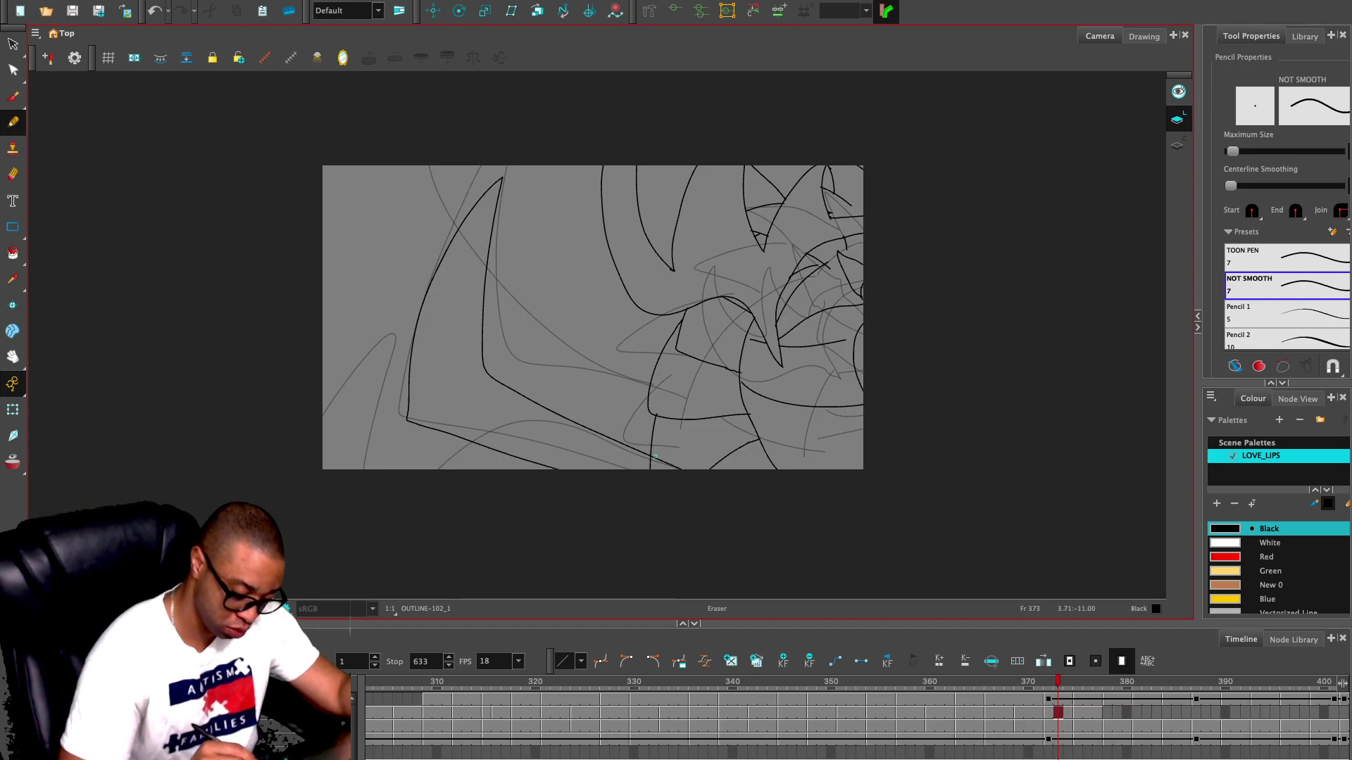
{"action": "key", "text": "alt+s"}
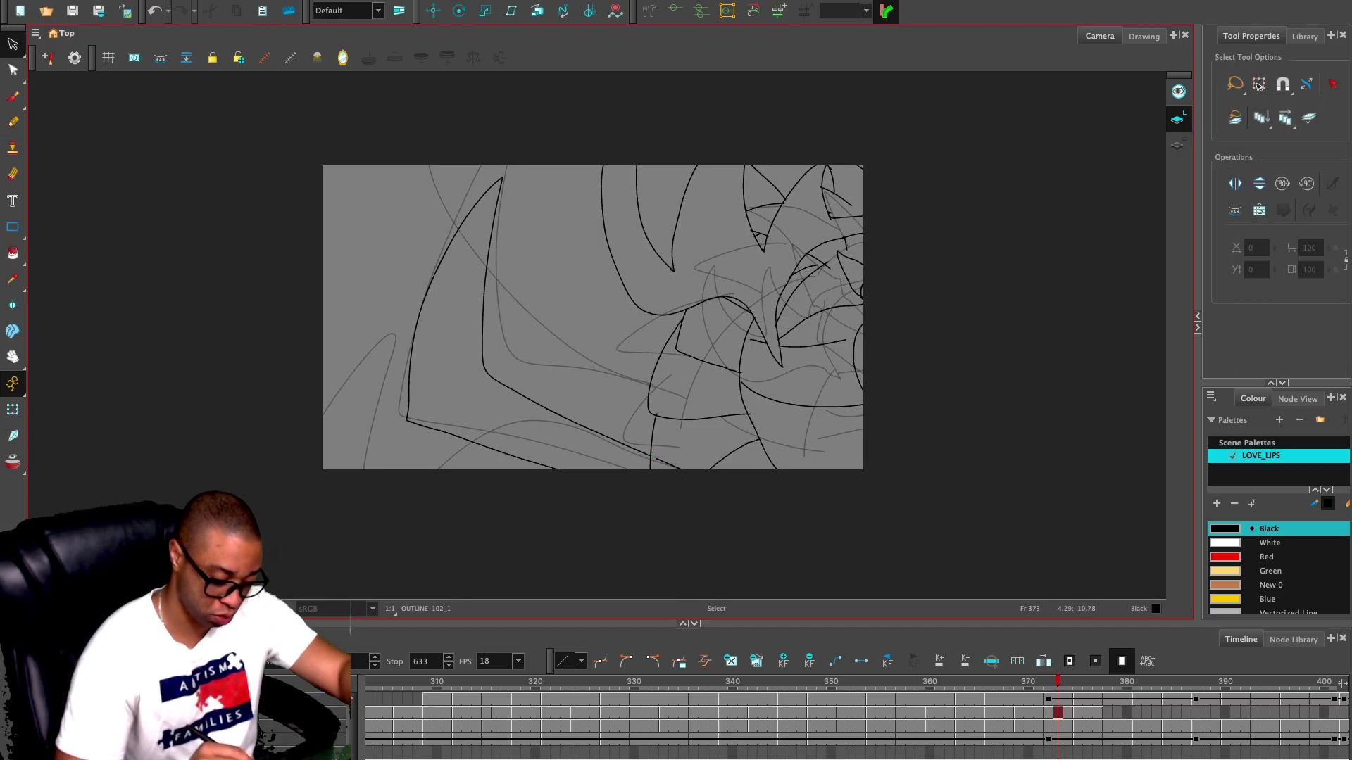
{"action": "key", "text": "shift+m"}
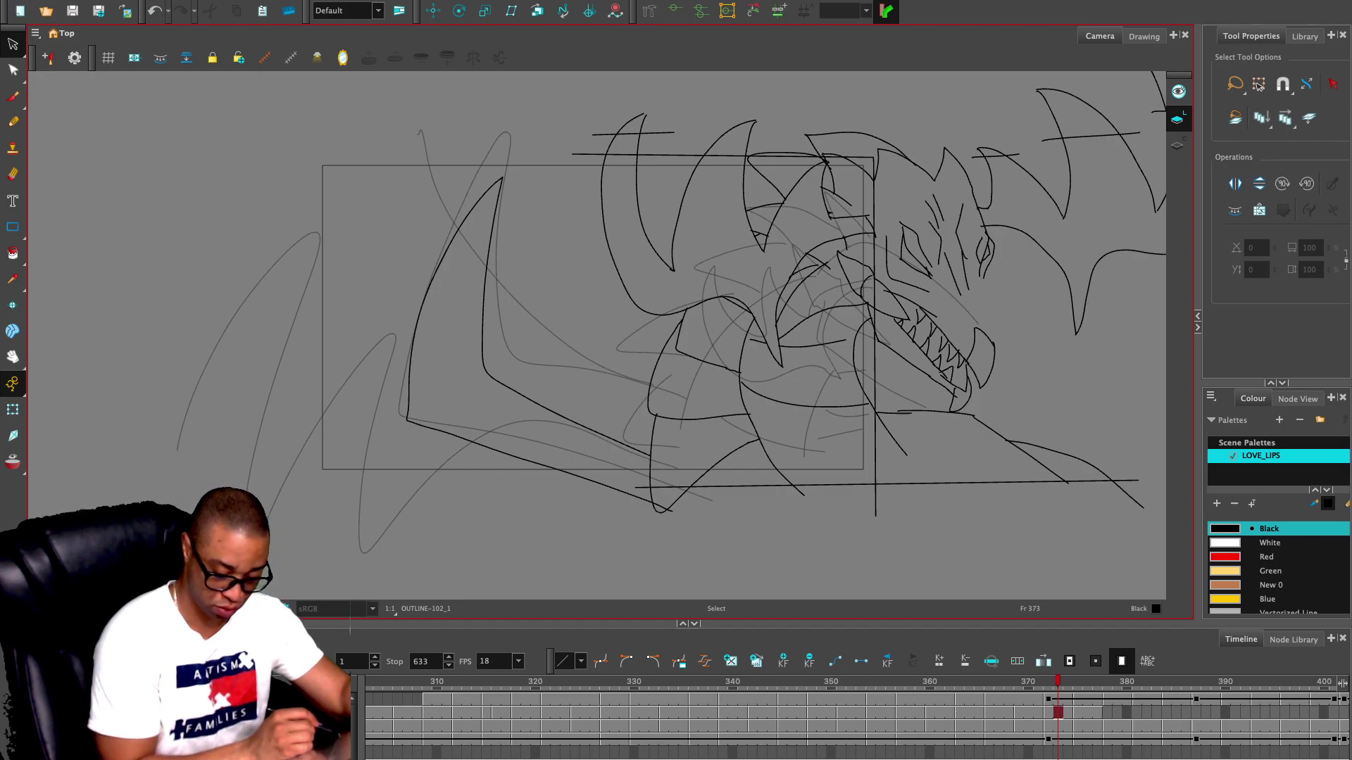
{"action": "key", "text": "shift+m"}
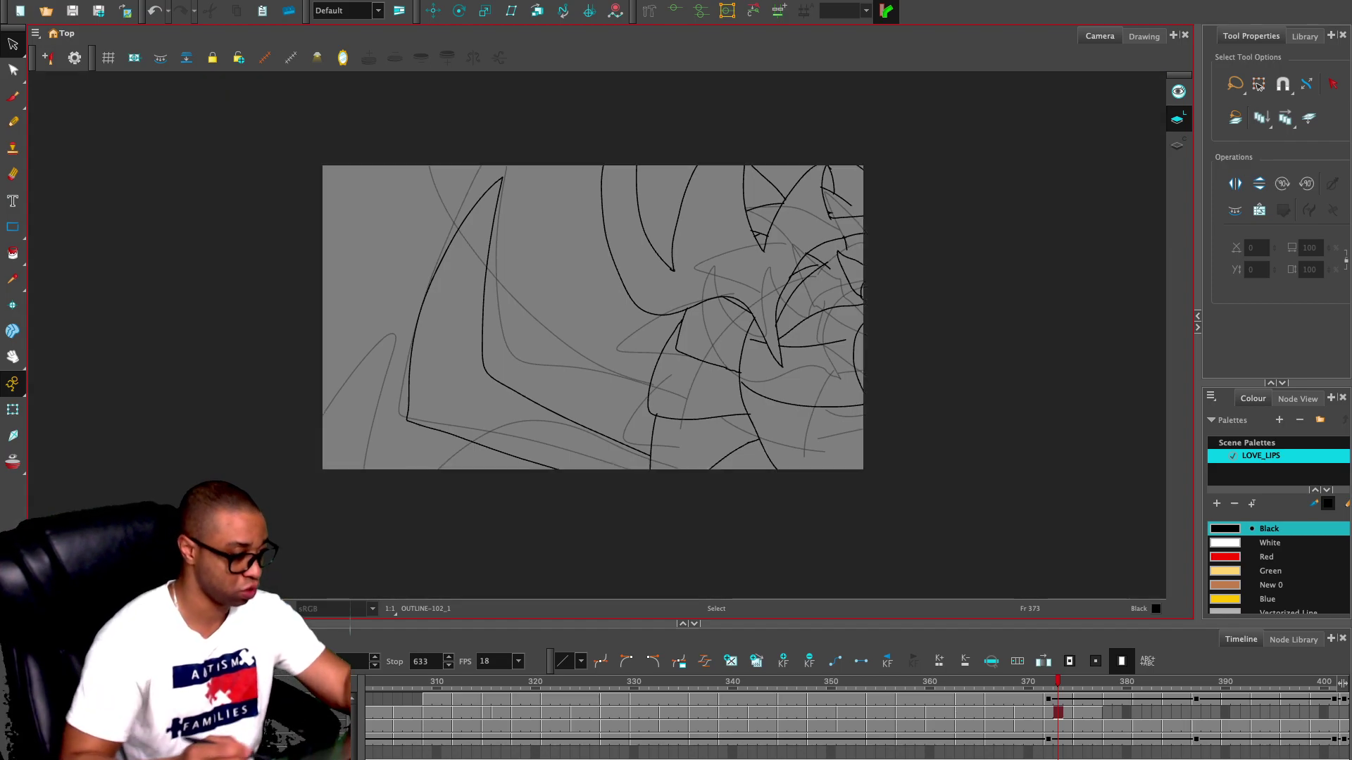
- Copy the whole dragon drawing from frame 373 and paste it at frame 378, held through frame 380
{"action": "key", "text": "alt+/"}
{"action": "key", "text": "ctrl+a"}
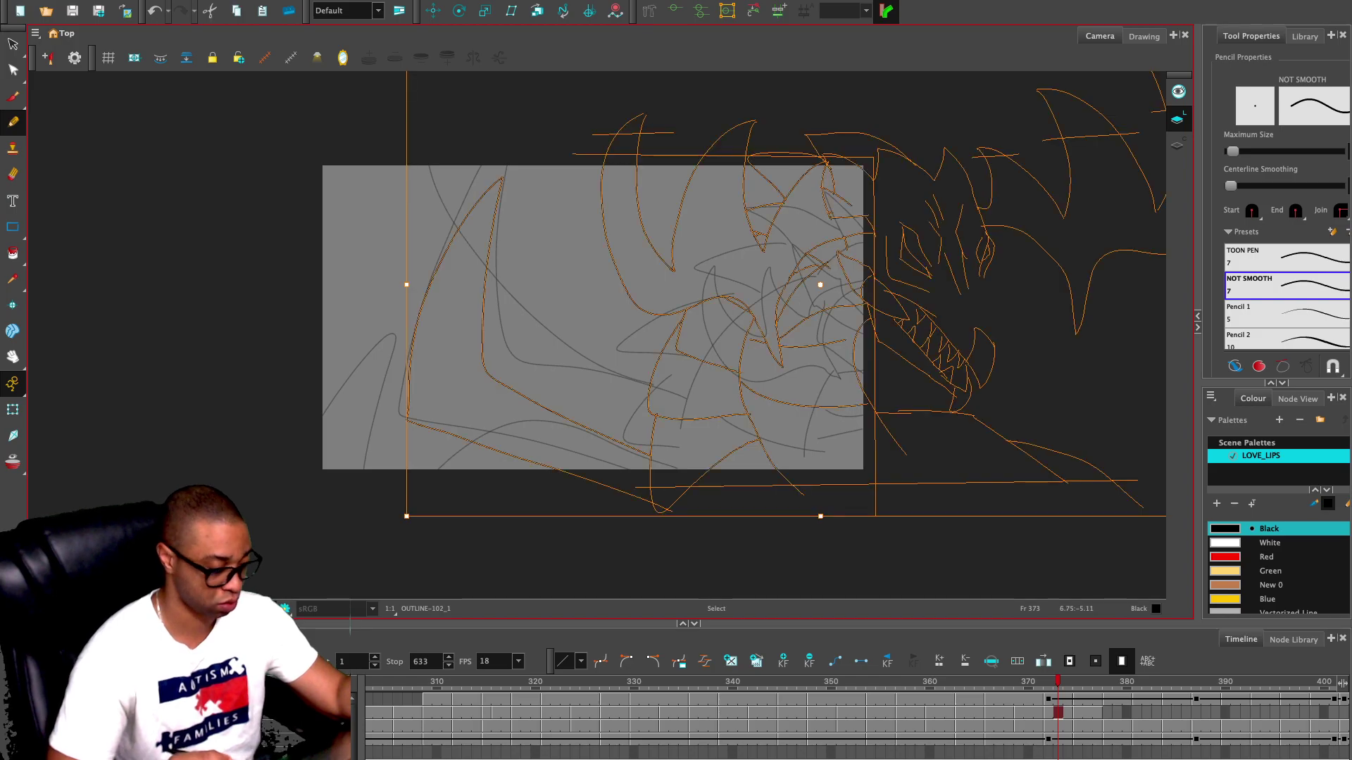
{"action": "key", "text": "alt+/"}
{"action": "key", "text": "period"}
{"action": "key", "text": "period"}
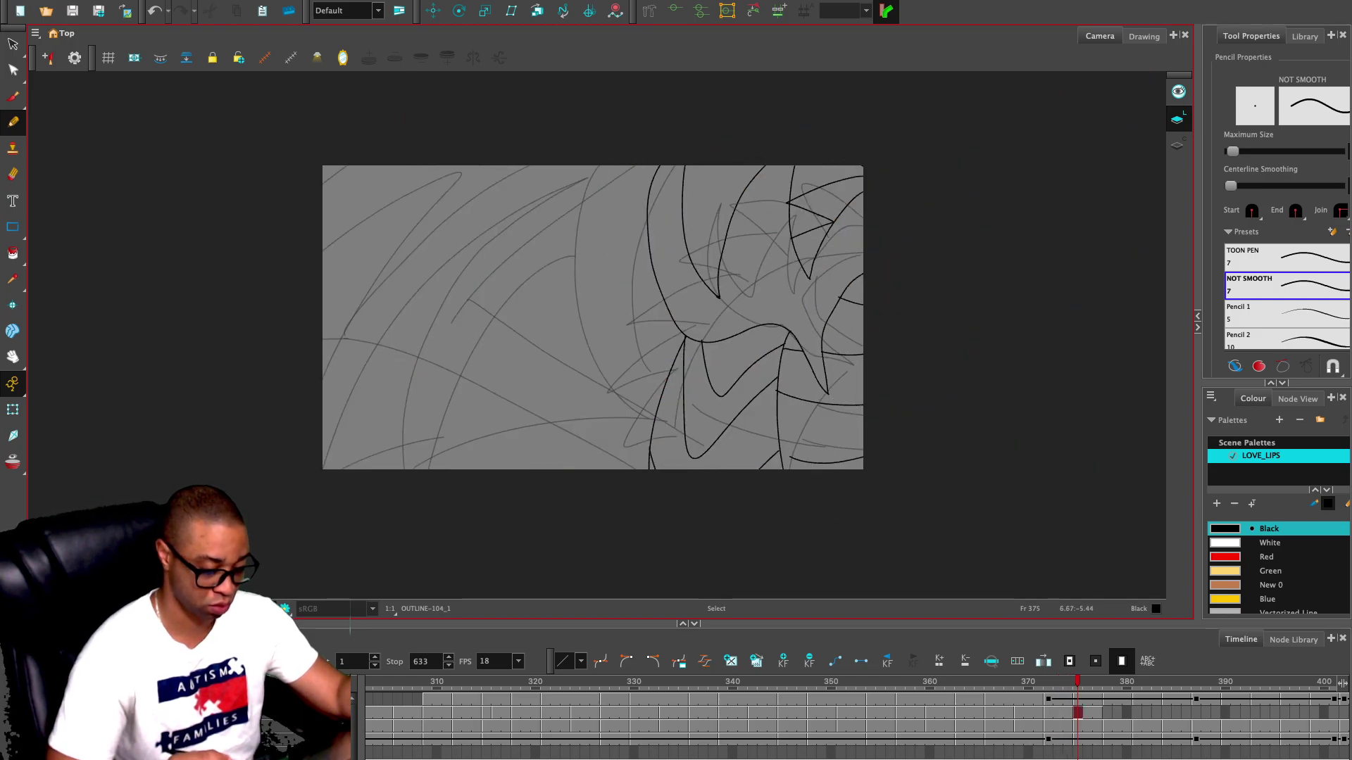
{"action": "key", "text": "comma"}
{"action": "key", "text": "comma"}
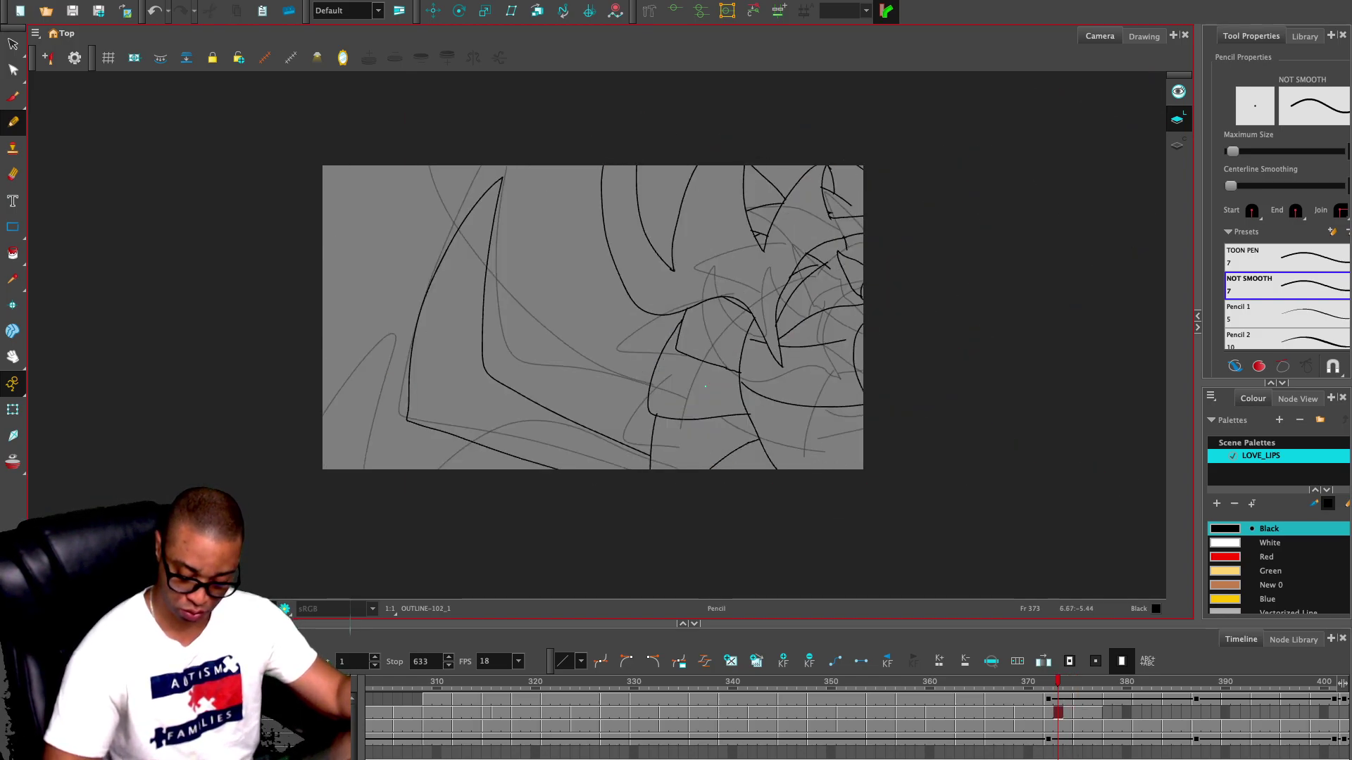
{"action": "key", "text": "period"}
{"action": "key", "text": "period"}
{"action": "key", "text": "period"}
{"action": "key", "text": "period"}
{"action": "key", "text": "period"}
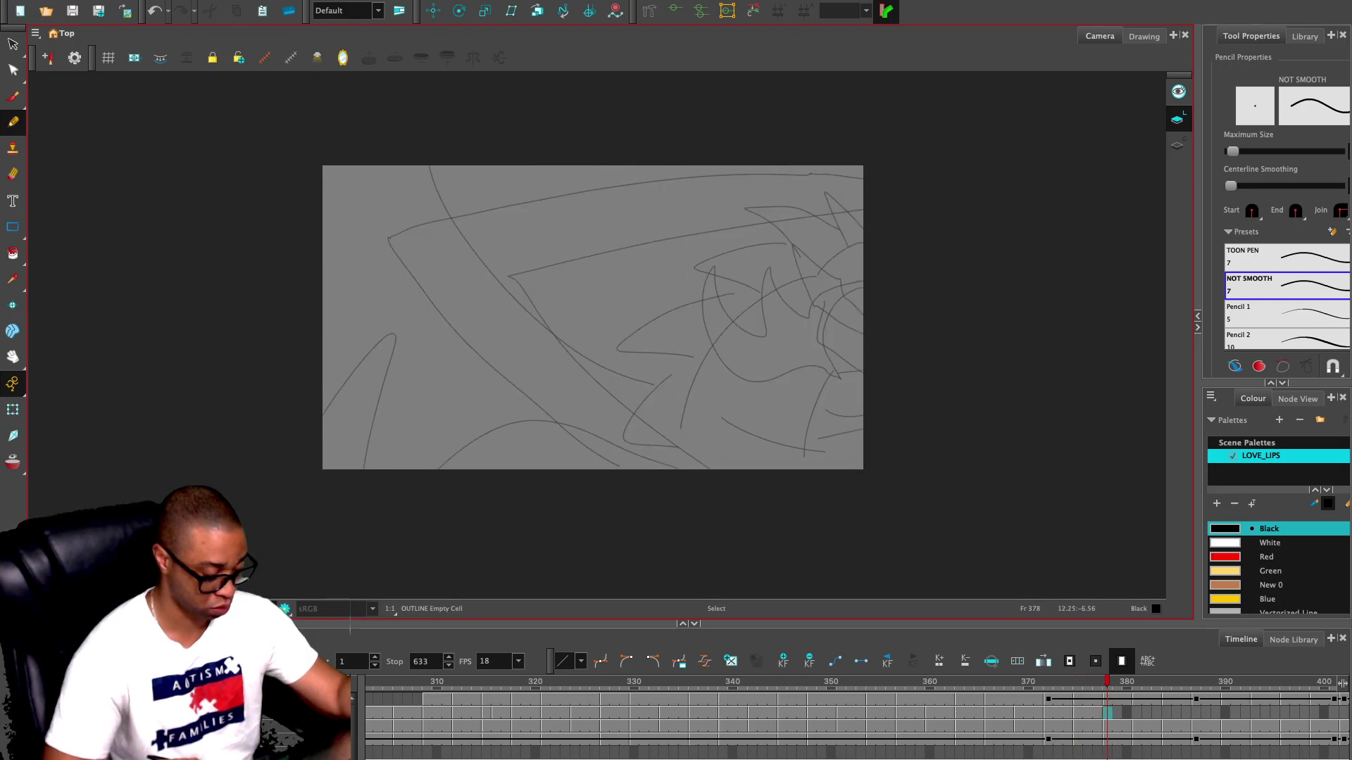
{"action": "key", "text": "period"}
{"action": "key", "text": "period"}
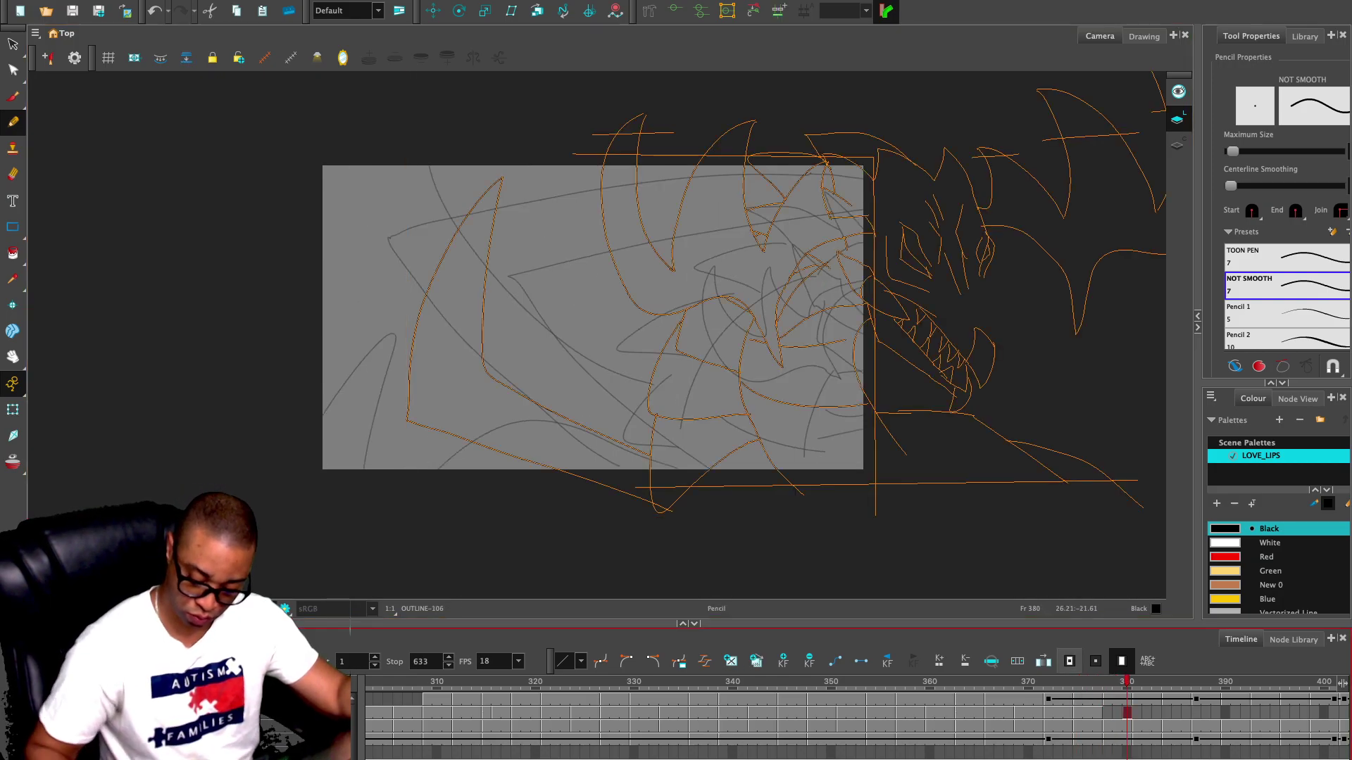
{"action": "left_click_drag", "start_coordinate": [1124, 712], "coordinate": [1107, 713]}
- Delete the large wing outline from the pasted dragon drawing on frame 378
{"action": "key", "text": "alt+s"}
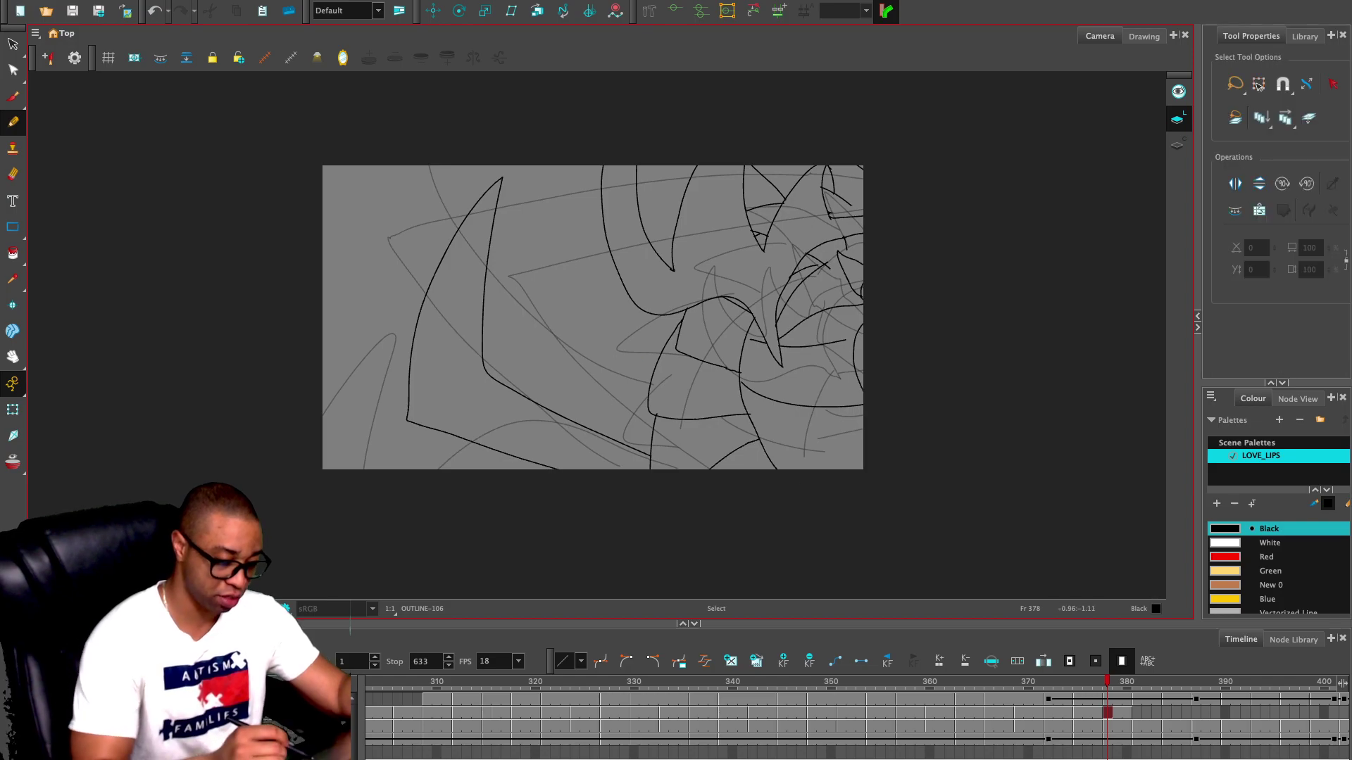
{"action": "left_click", "coordinate": [438, 257]}
{"action": "key", "text": "Delete"}
{"action": "key", "text": "alt+slash"}
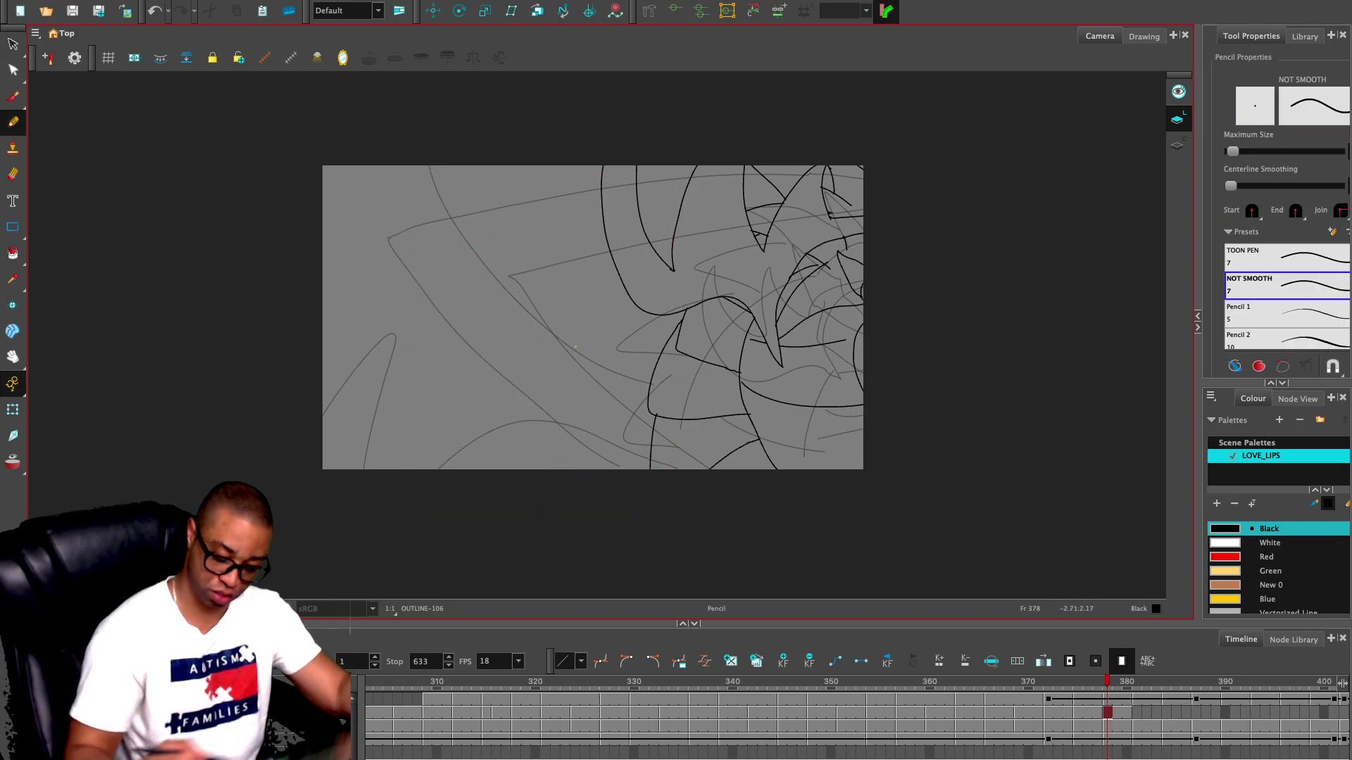
- Copy the whole dragon drawing from frame 376 and paste it at frame 381, held through frame 383
{"action": "key", "text": "comma"}
{"action": "key", "text": "comma"}
{"action": "key", "text": "comma"}
{"action": "key", "text": "comma"}
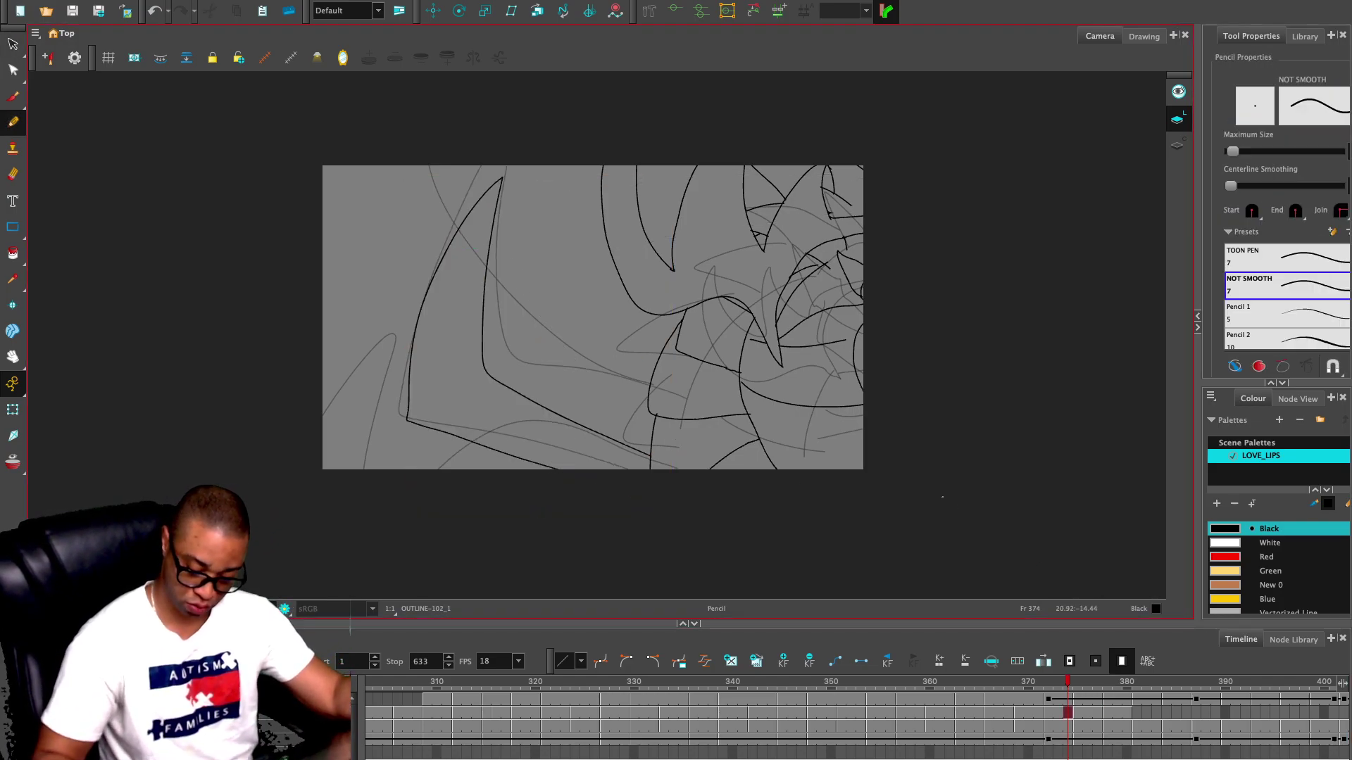
{"action": "key", "text": "comma"}
{"action": "key", "text": "comma"}
{"action": "key", "text": "comma"}
{"action": "key", "text": "period"}
{"action": "key", "text": "period"}
{"action": "key", "text": "period"}
{"action": "key", "text": "period"}
{"action": "key", "text": "period"}
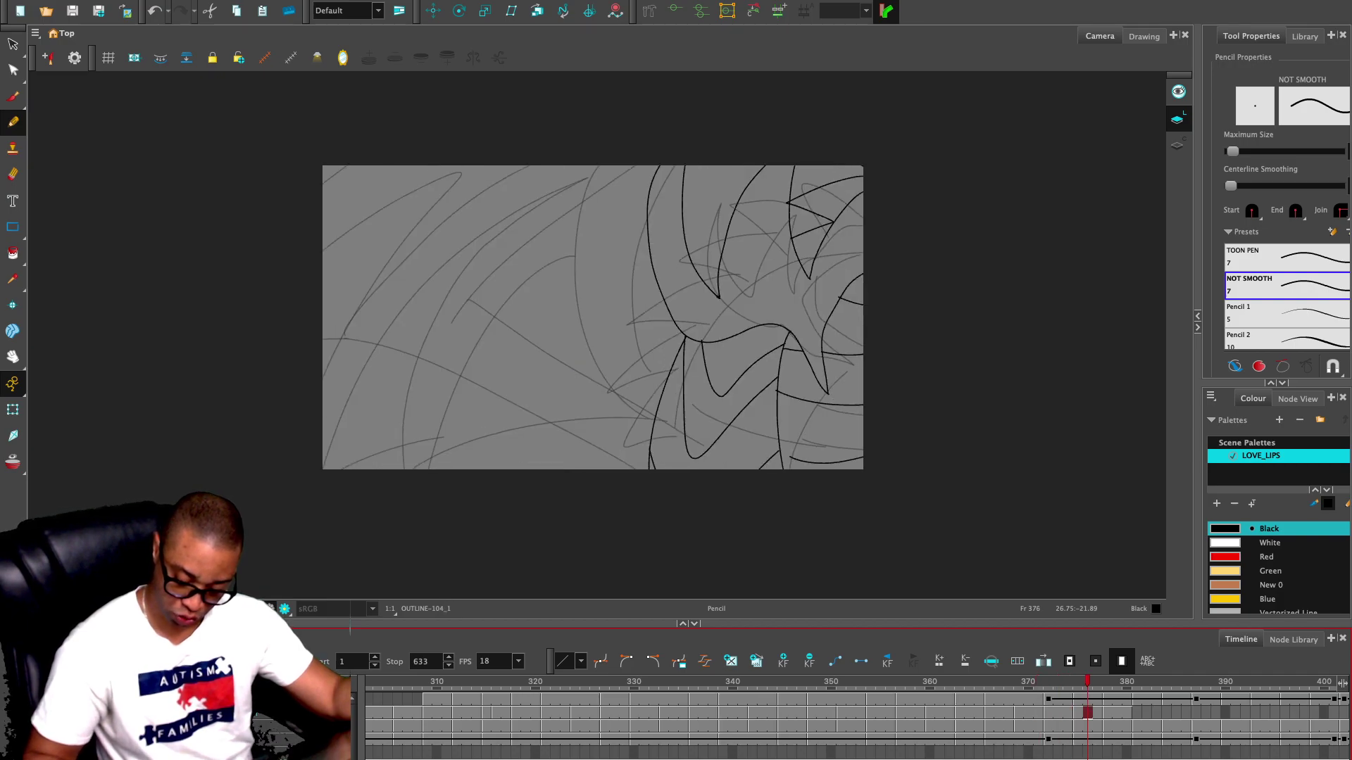
{"action": "key", "text": "ctrl+v"}
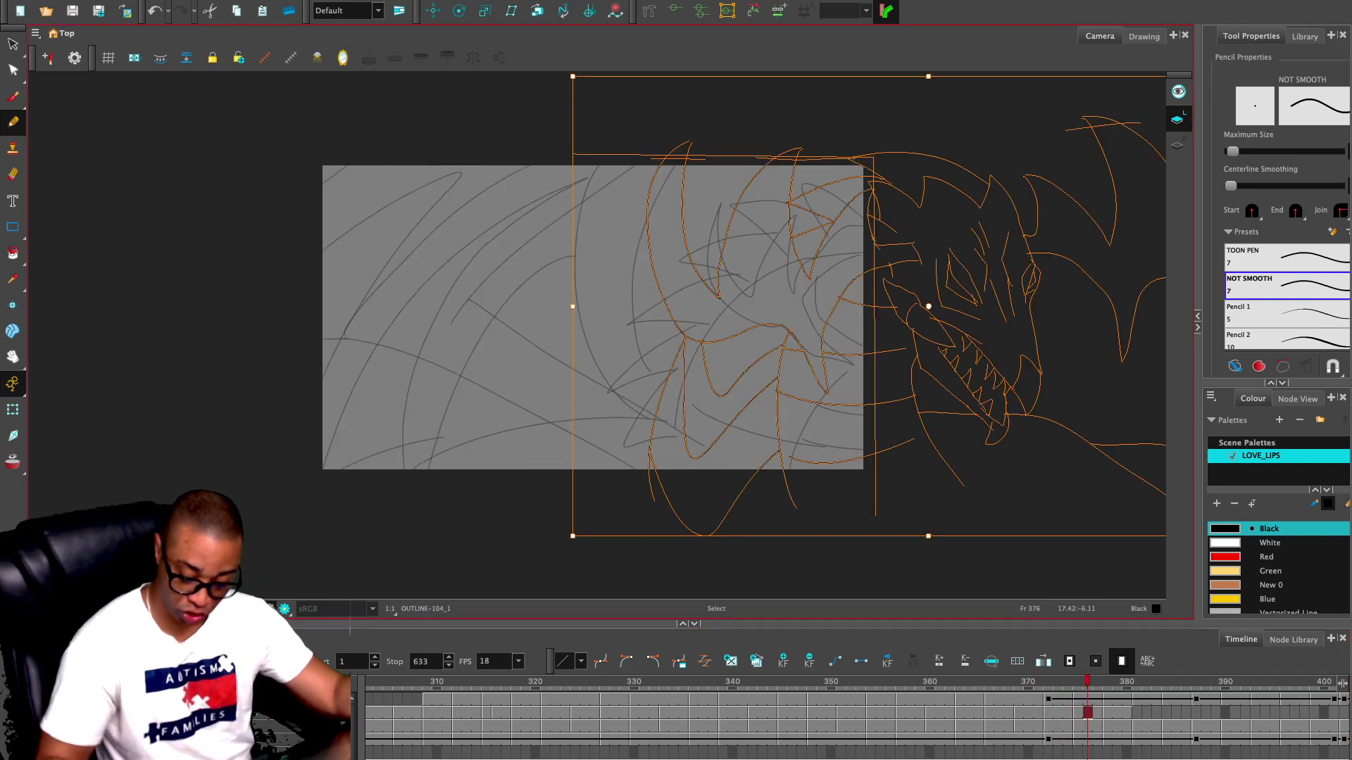
{"action": "key", "text": "period"}
{"action": "key", "text": "period"}
{"action": "key", "text": "period"}
{"action": "key", "text": "period"}
{"action": "key", "text": "period"}
{"action": "key", "text": "period"}
{"action": "key", "text": "period"}
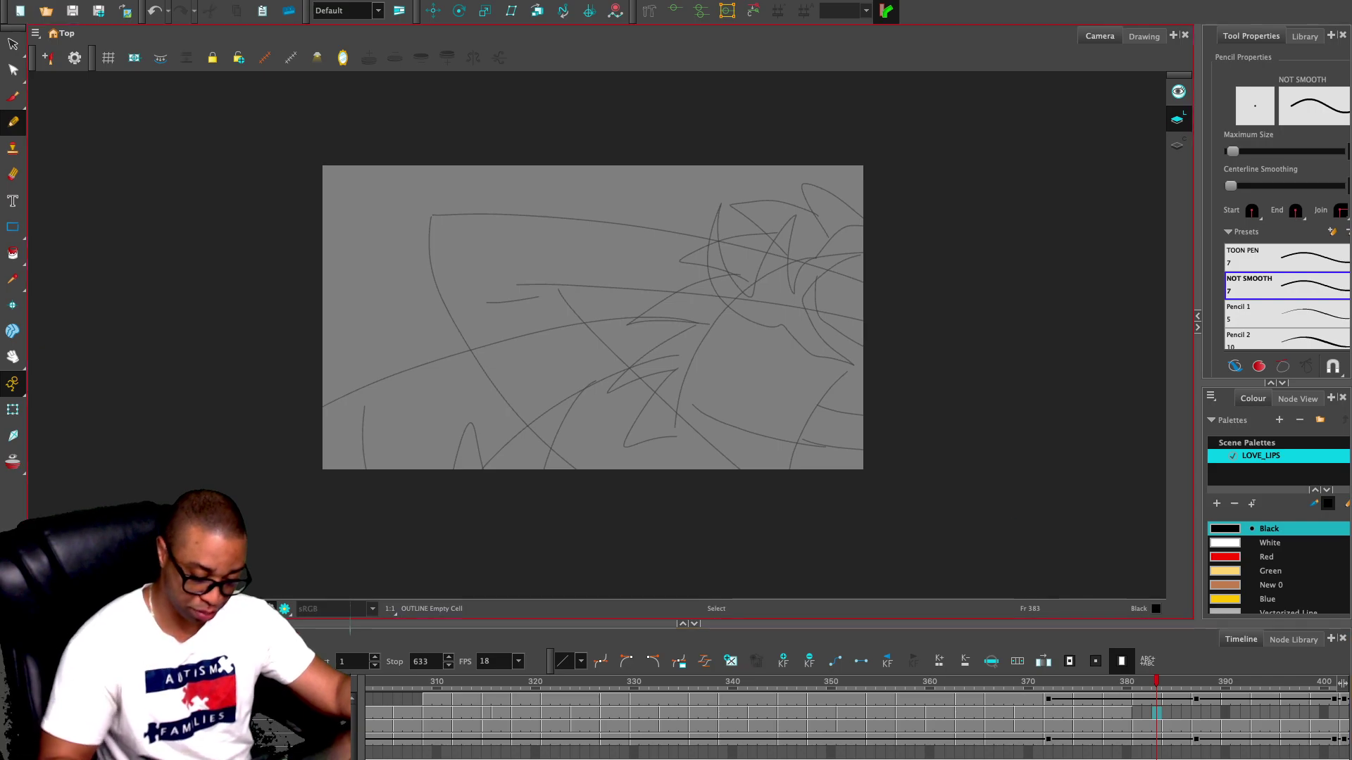
{"action": "key", "text": "ctrl+v"}
- Copy the wingless dragon drawing from frame 379 and paste it at frame 384, held through frame 386
{"action": "key", "text": "period"}
{"action": "key", "text": "period"}
{"action": "key", "text": "comma"}
{"action": "key", "text": "comma"}
{"action": "key", "text": "comma"}
{"action": "key", "text": "comma"}
{"action": "key", "text": "comma"}
{"action": "key", "text": "comma"}
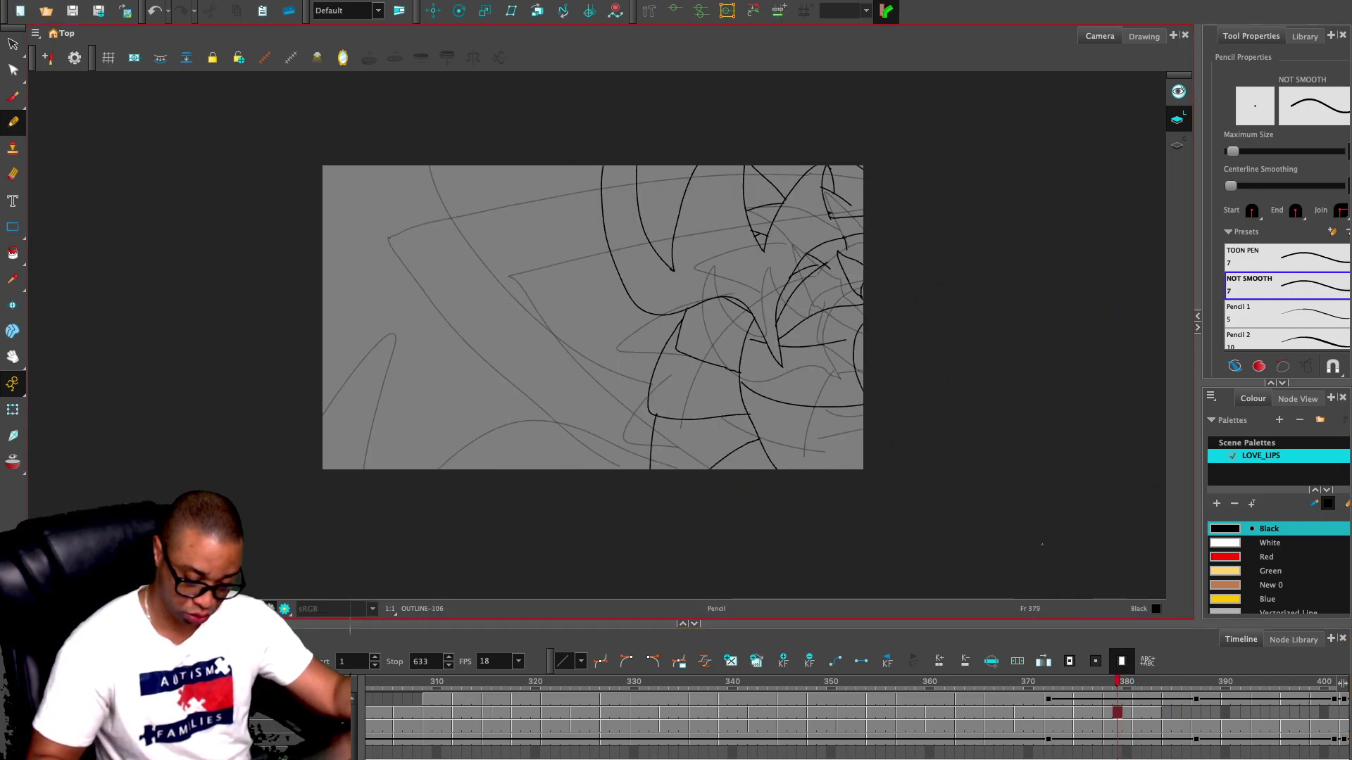
{"action": "key", "text": "ctrl+v"}
{"action": "key", "text": "alt+b"}
{"action": "key", "text": "period"}
{"action": "key", "text": "period"}
{"action": "key", "text": "period"}
{"action": "key", "text": "period"}
{"action": "key", "text": "period"}
{"action": "key", "text": "period"}
{"action": "key", "text": "period"}
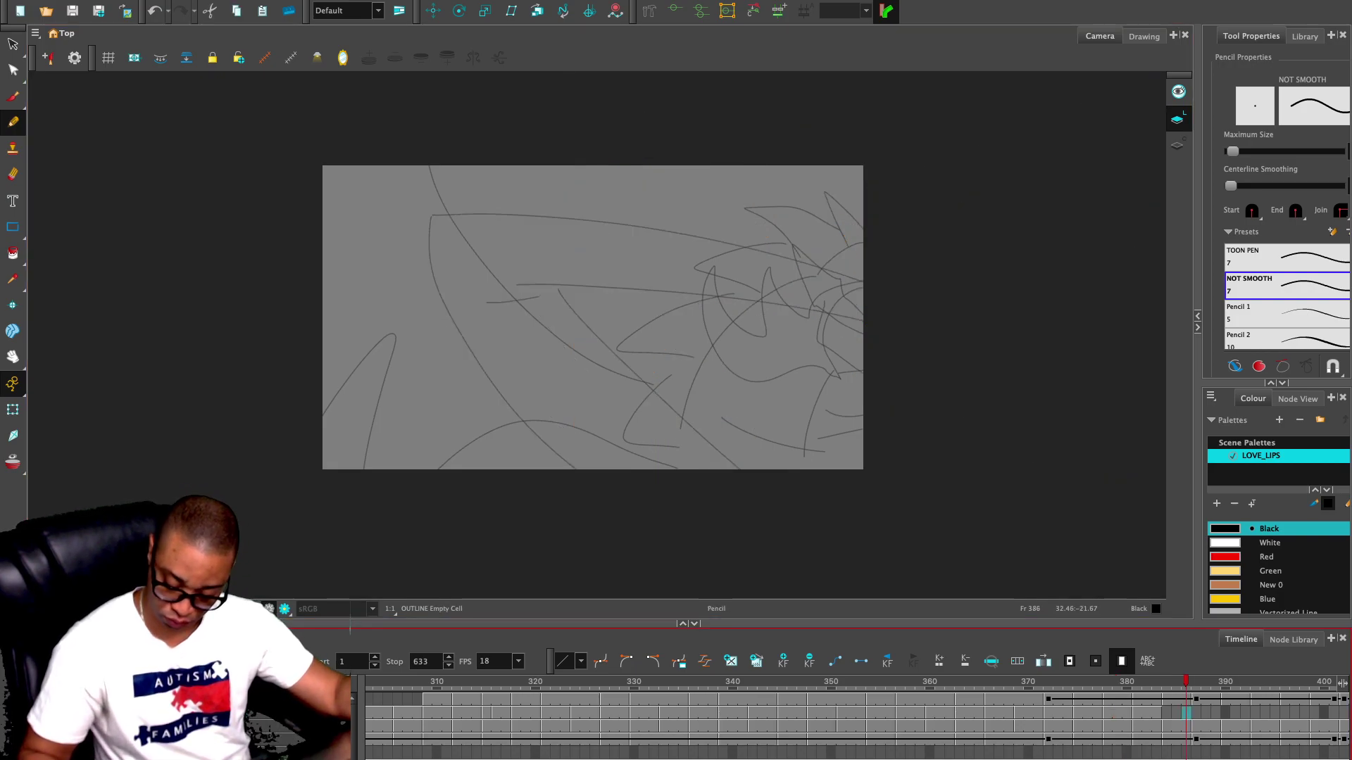
{"action": "key", "text": "ctrl+v"}
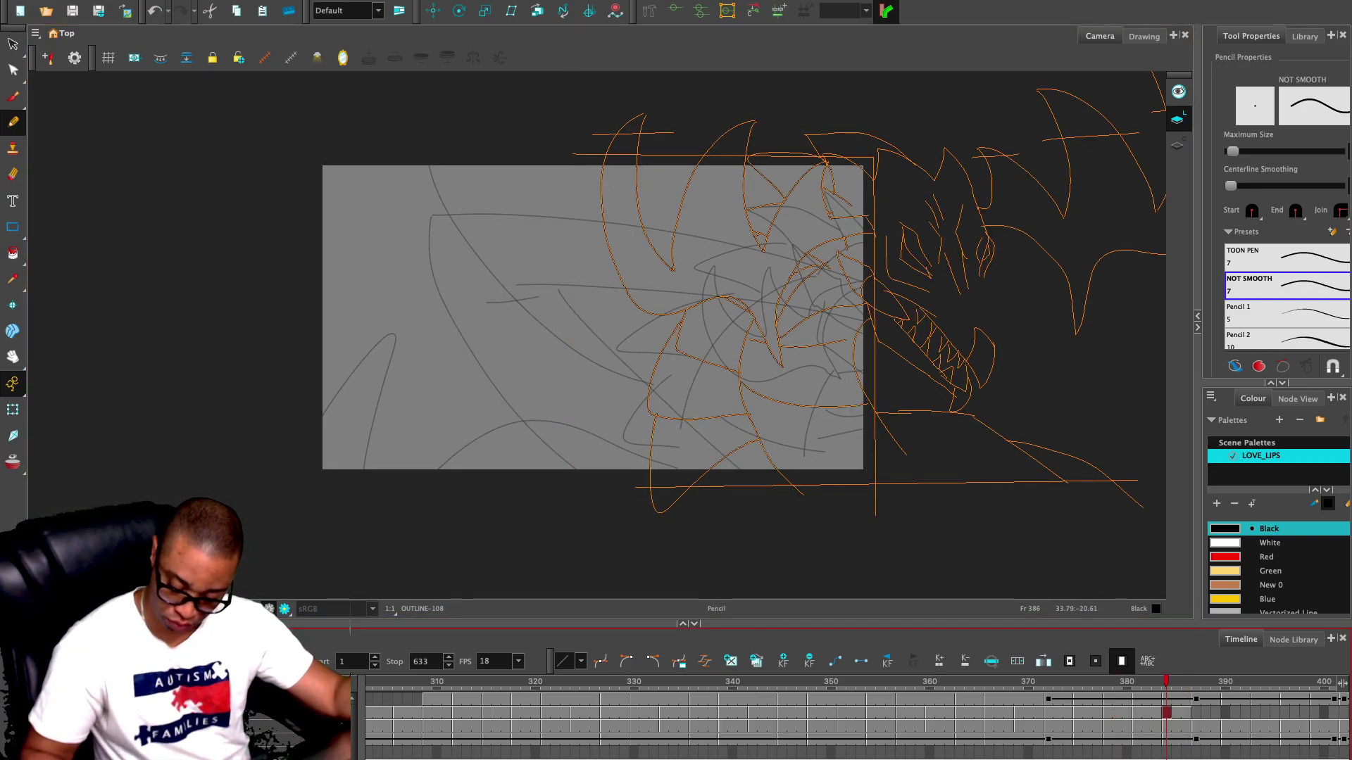
- Return to frame 374 and flip through the neighbouring frames to compare the dragon outlines with the rough wing poses
{"action": "key", "text": "period"}
{"action": "key", "text": "period"}
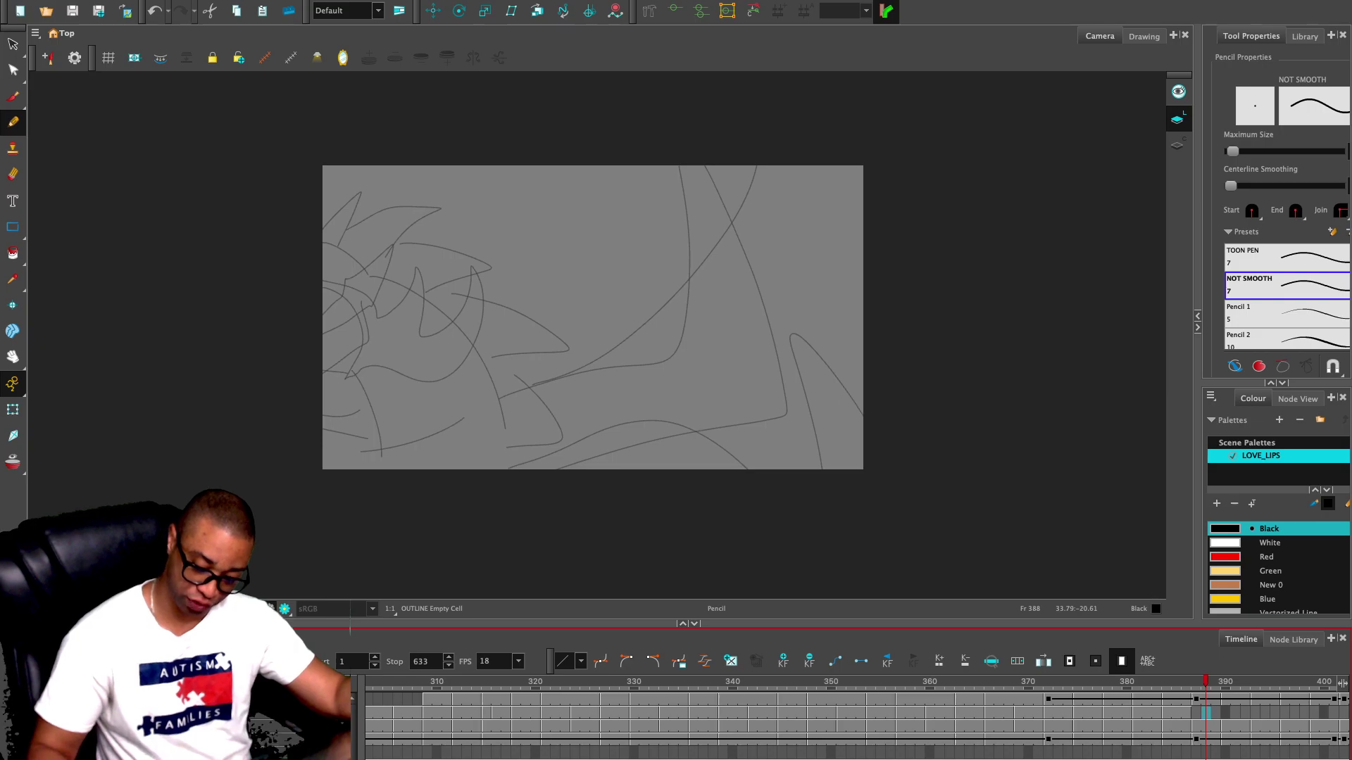
{"action": "left_click", "coordinate": [1067, 712]}
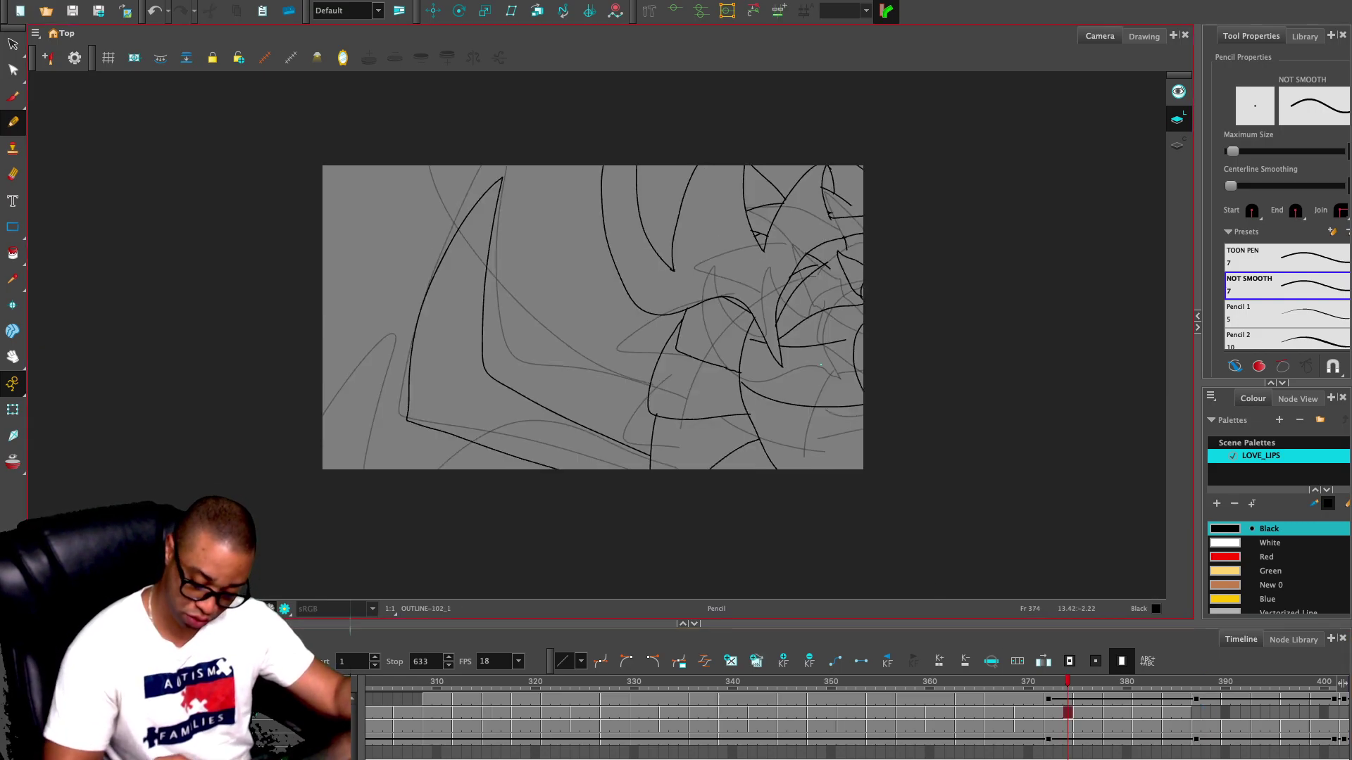
{"action": "key", "text": "period"}
{"action": "key", "text": "period"}
{"action": "key", "text": "comma"}
{"action": "key", "text": "comma"}
{"action": "key", "text": "comma"}
{"action": "key", "text": "period"}
{"action": "key", "text": "period"}
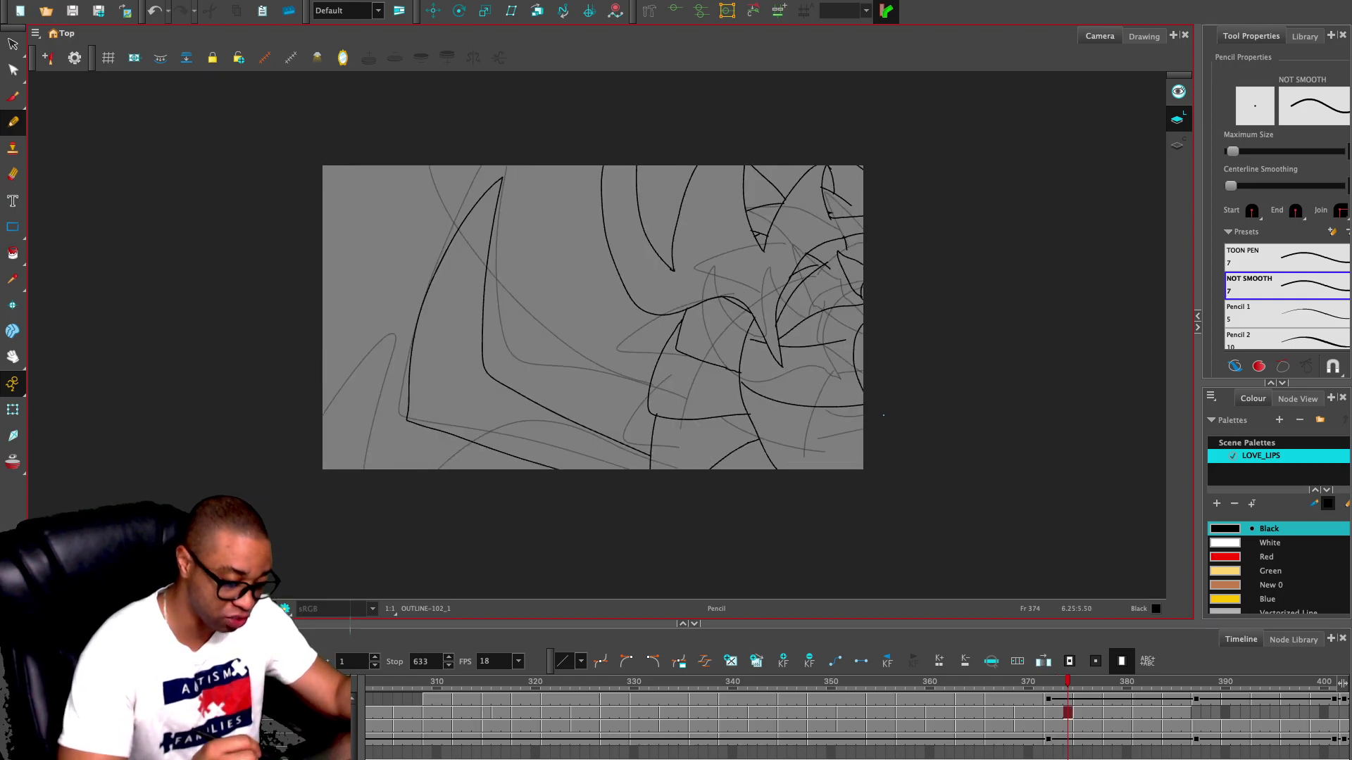
- With onion skin on, draw the inner and outer edges of the bent wing on frame 375, extending beyond the camera frame
{"action": "key", "text": "alt+o"}
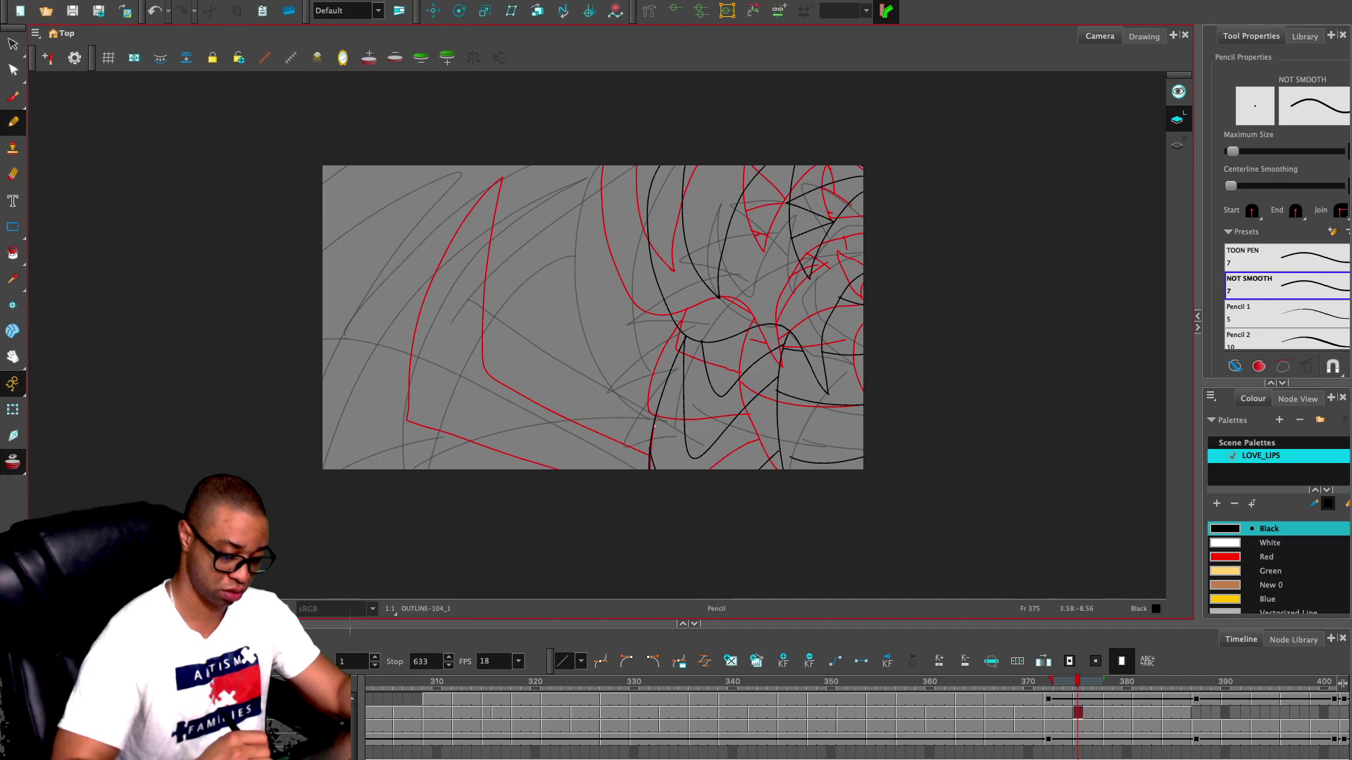
{"action": "mouse_move", "coordinate": [655, 423]}
{"action": "left_mouse_down"}
{"action": "mouse_move", "coordinate": [461, 306]}
{"action": "mouse_move", "coordinate": [503, 259]}
{"action": "mouse_move", "coordinate": [642, 165]}
{"action": "left_mouse_up"}
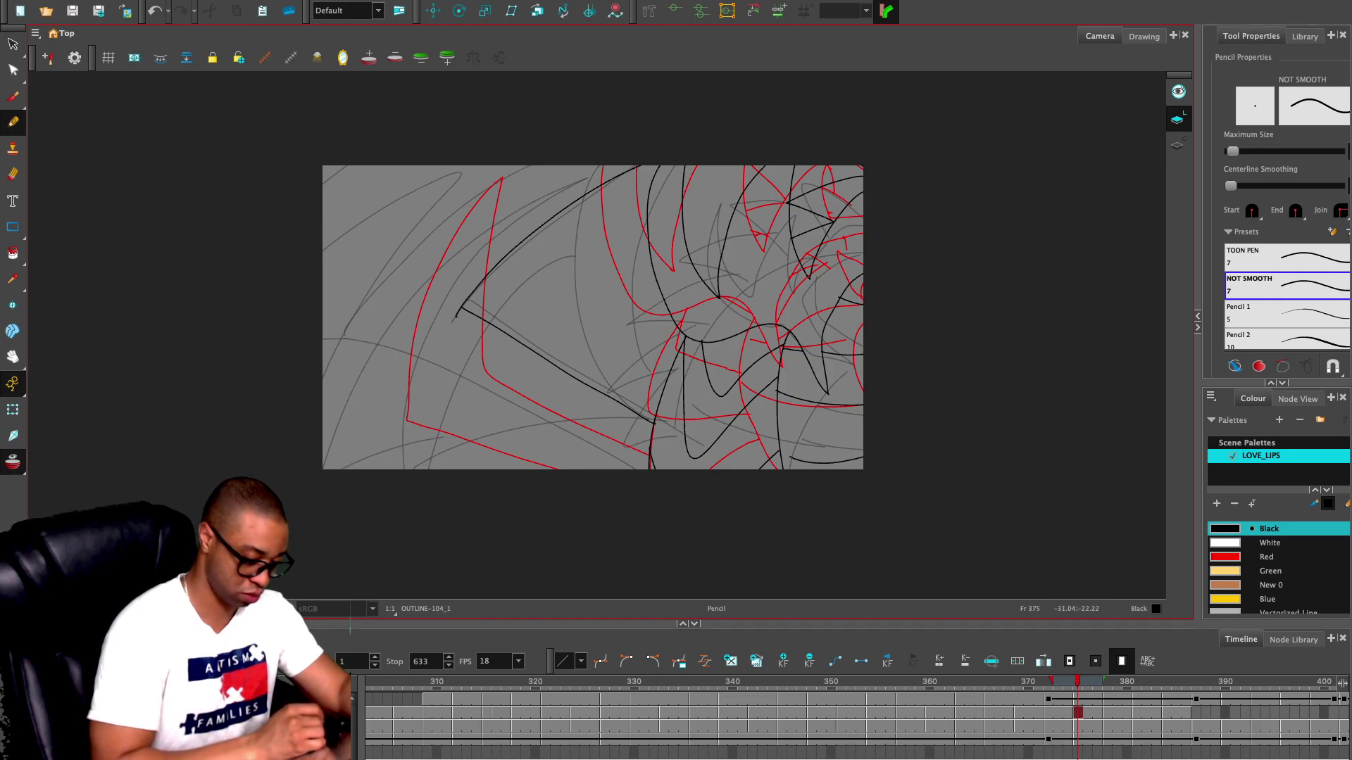
{"action": "key", "text": "shift+c"}
{"action": "mouse_move", "coordinate": [673, 151]}
{"action": "left_mouse_down"}
{"action": "mouse_move", "coordinate": [566, 171]}
{"action": "mouse_move", "coordinate": [347, 321]}
{"action": "mouse_move", "coordinate": [666, 512]}
{"action": "mouse_move", "coordinate": [635, 525]}
{"action": "left_mouse_up"}
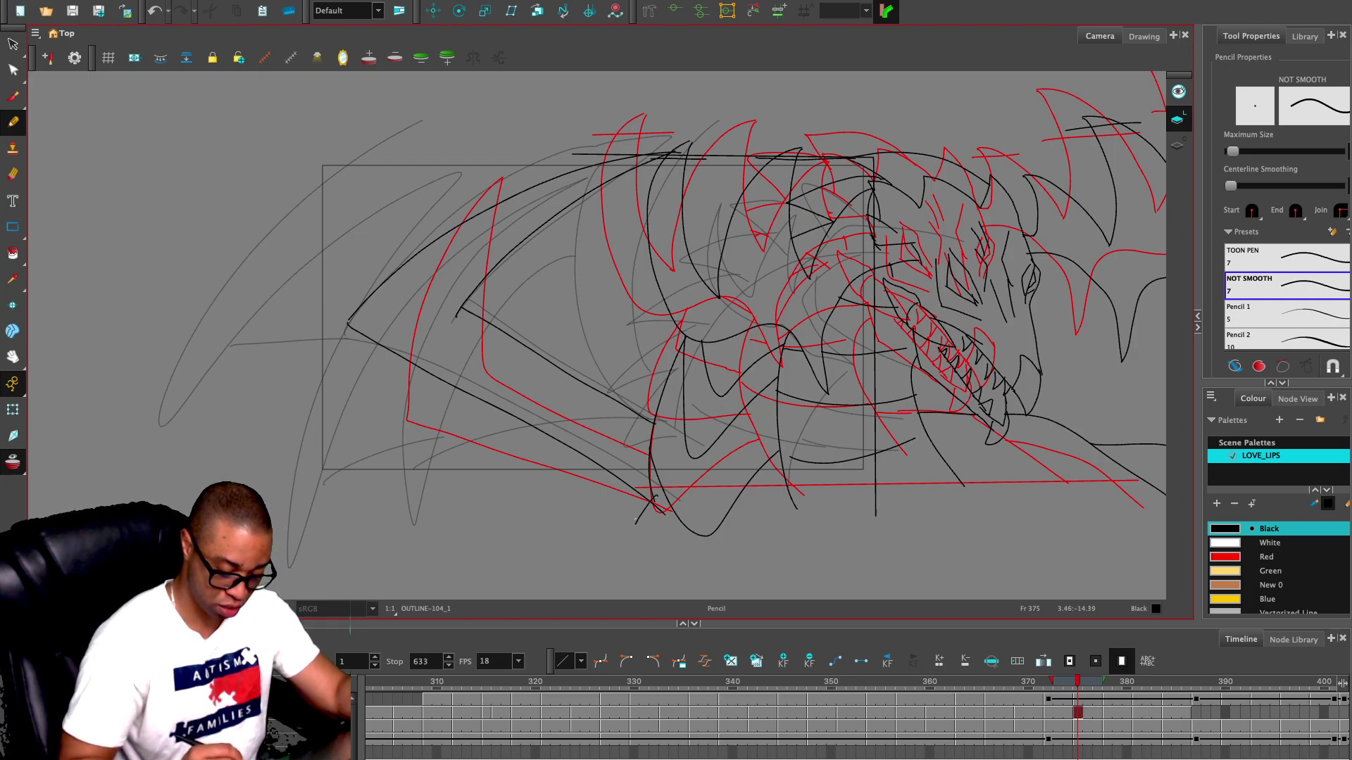
- On frame 378, draw the angular wing's outer and inner edges and a short closing line below the camera frame
{"action": "key", "text": "period"}
{"action": "key", "text": "period"}
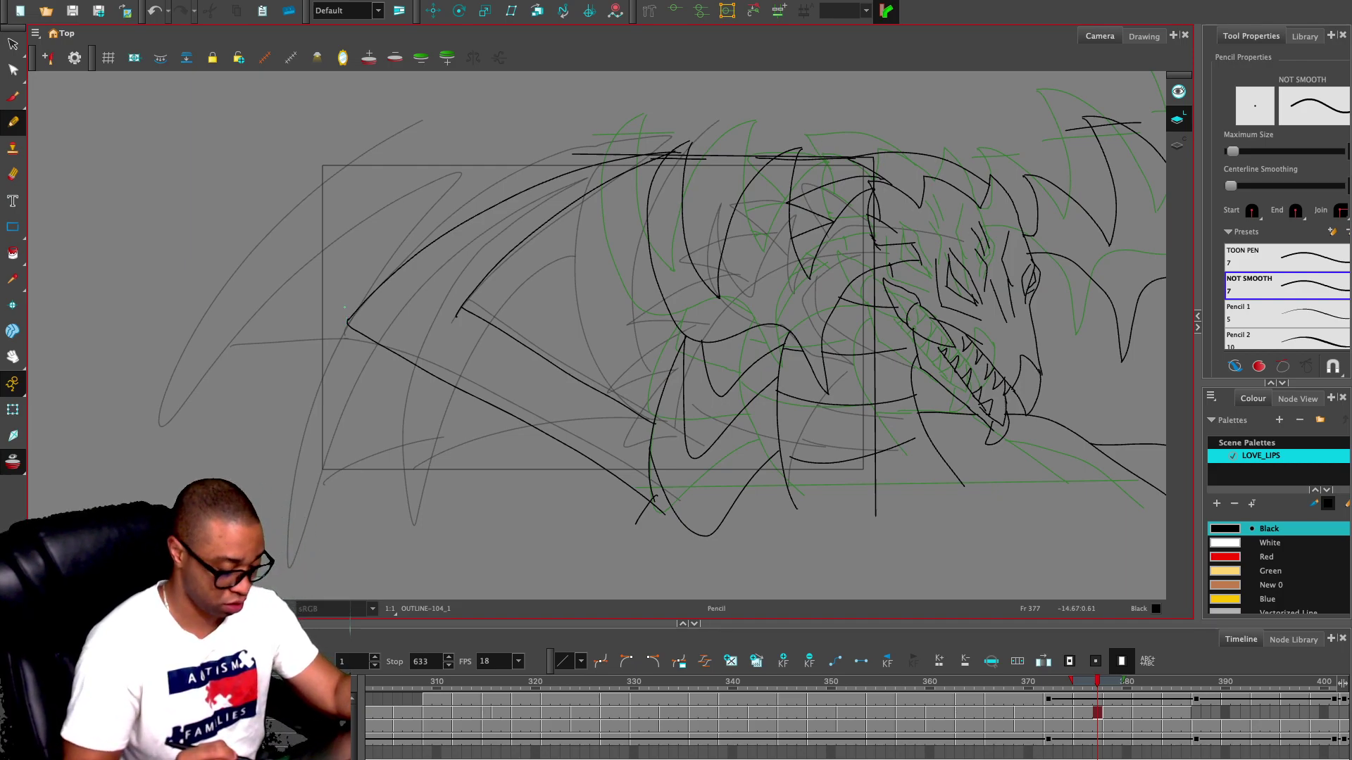
{"action": "key", "text": "period"}
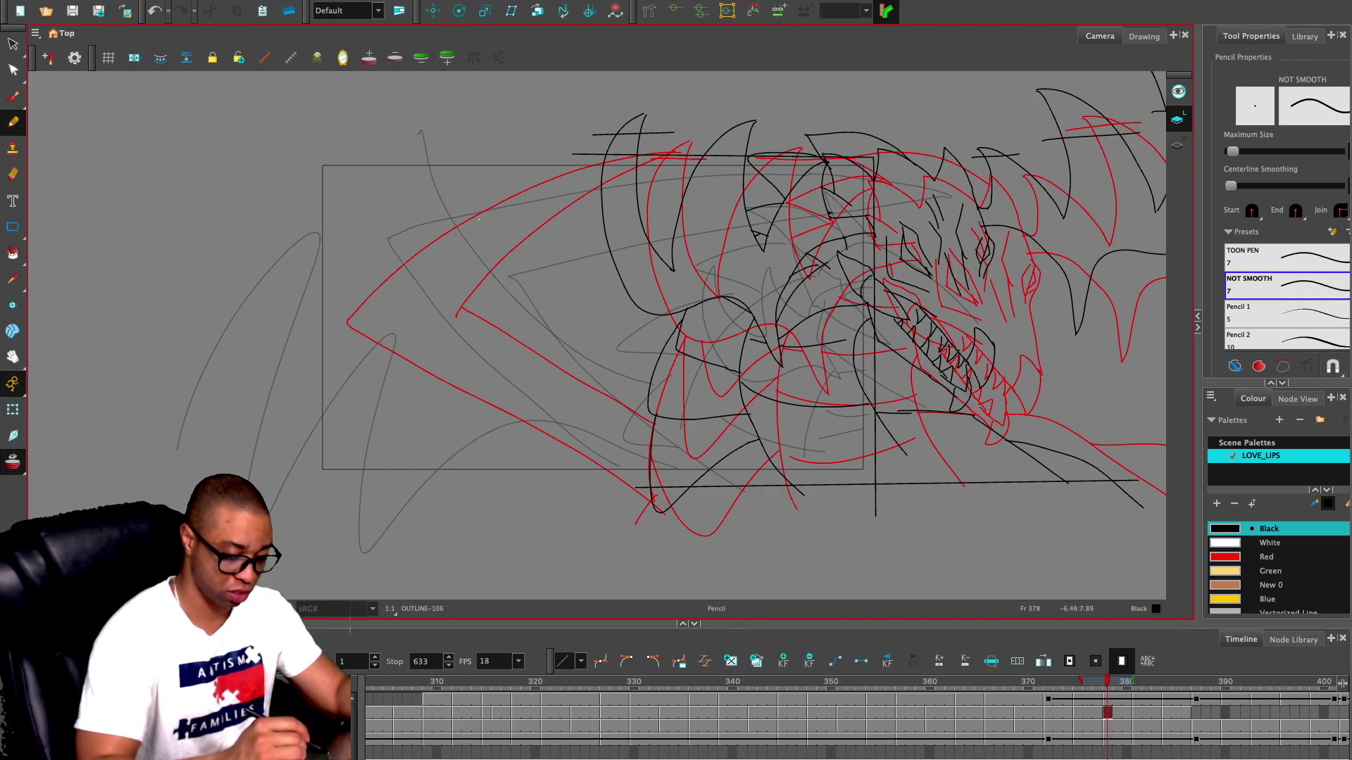
{"action": "mouse_move", "coordinate": [518, 209]}
{"action": "left_mouse_down"}
{"action": "mouse_move", "coordinate": [589, 414]}
{"action": "mouse_move", "coordinate": [676, 549]}
{"action": "left_mouse_up"}
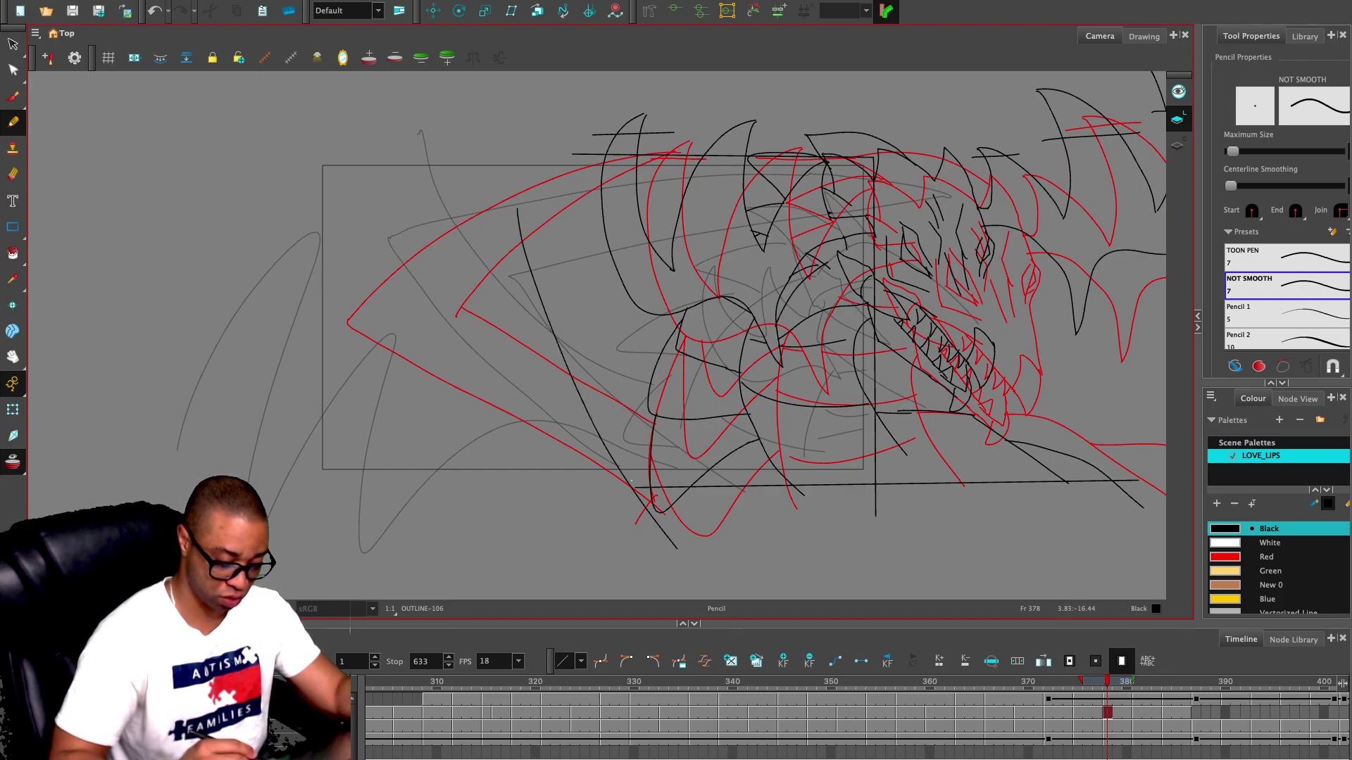
{"action": "left_click_drag", "start_coordinate": [614, 488], "coordinate": [672, 486]}
{"action": "mouse_move", "coordinate": [519, 209]}
{"action": "left_mouse_down"}
{"action": "mouse_move", "coordinate": [653, 184]}
{"action": "mouse_move", "coordinate": [874, 178]}
{"action": "left_mouse_up"}
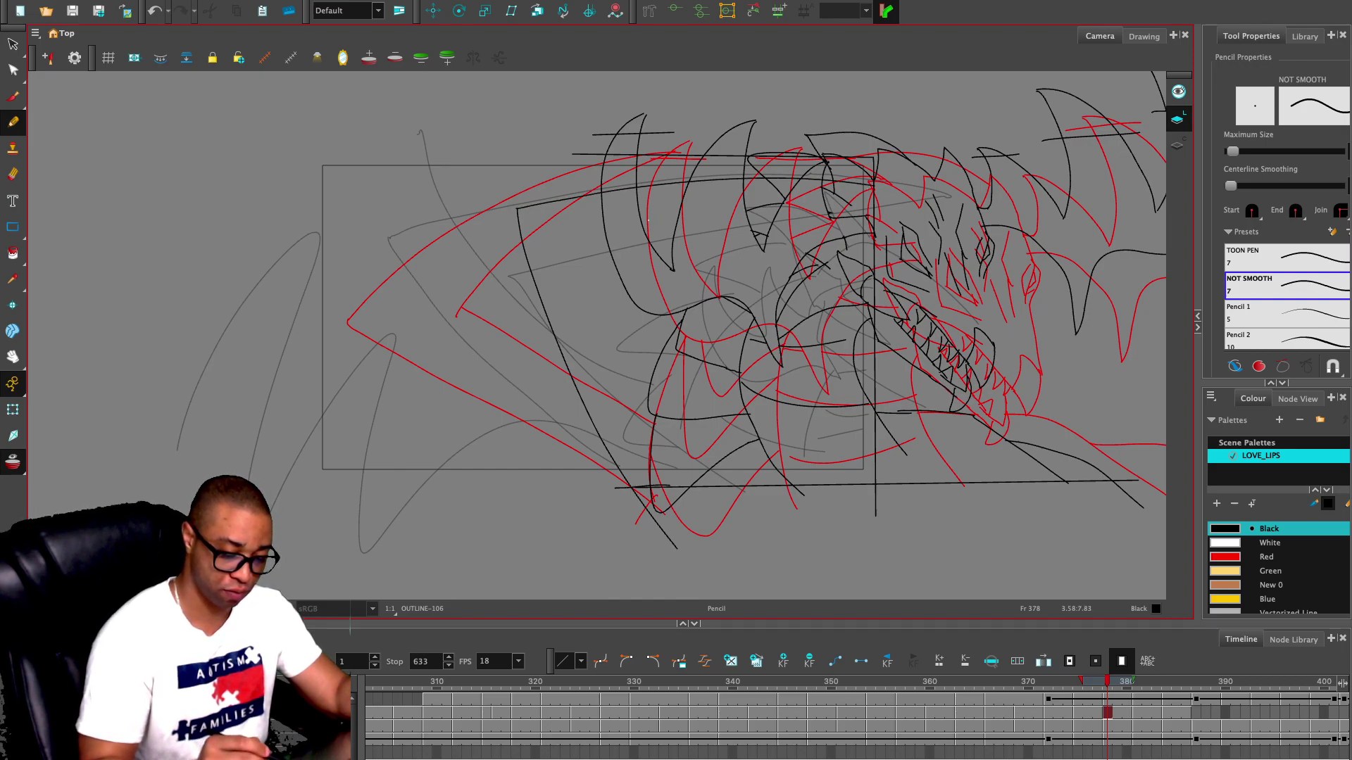
{"action": "mouse_move", "coordinate": [873, 187]}
{"action": "left_mouse_down"}
{"action": "mouse_move", "coordinate": [612, 272]}
{"action": "mouse_move", "coordinate": [735, 546]}
{"action": "left_mouse_up"}
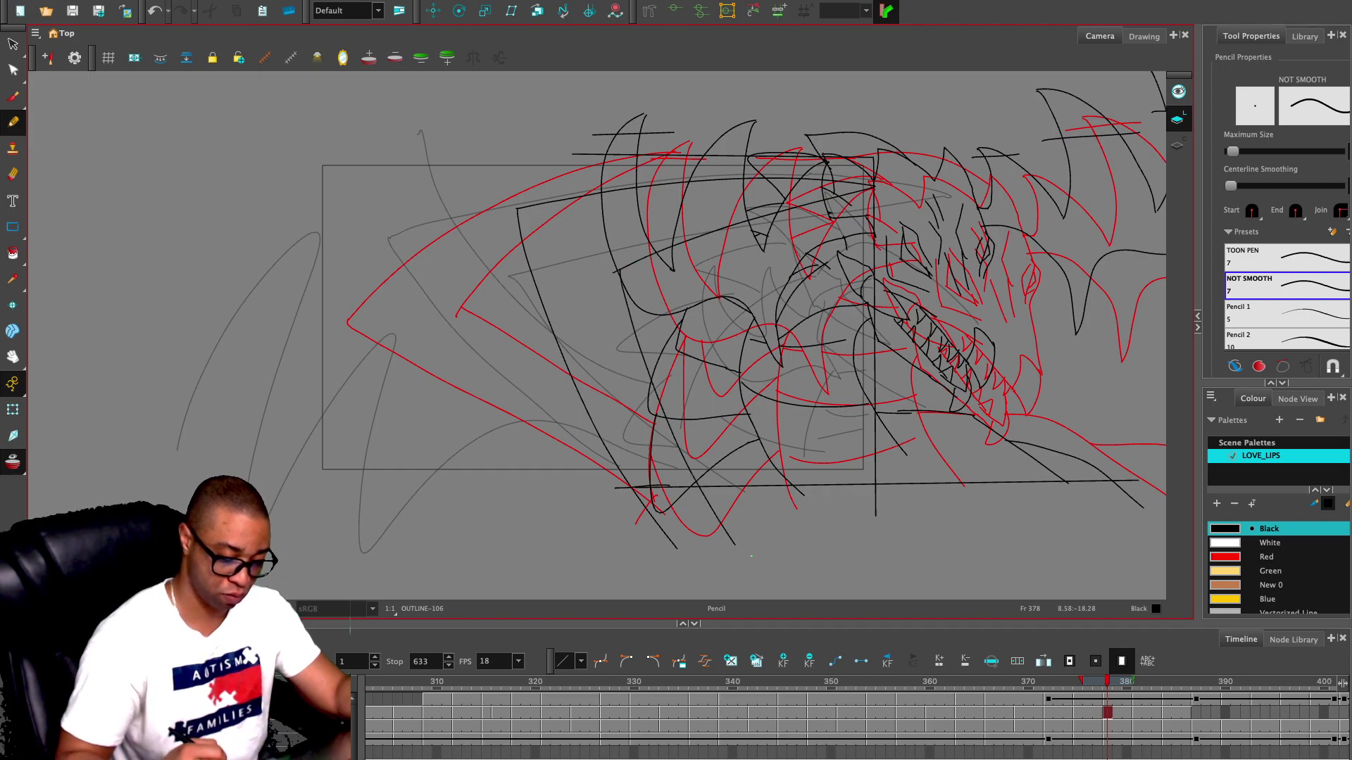
- On frame 381, draw the lowered wing's outer and inner edges with a closing line below the camera frame
{"action": "key", "text": "period"}
{"action": "key", "text": "period"}
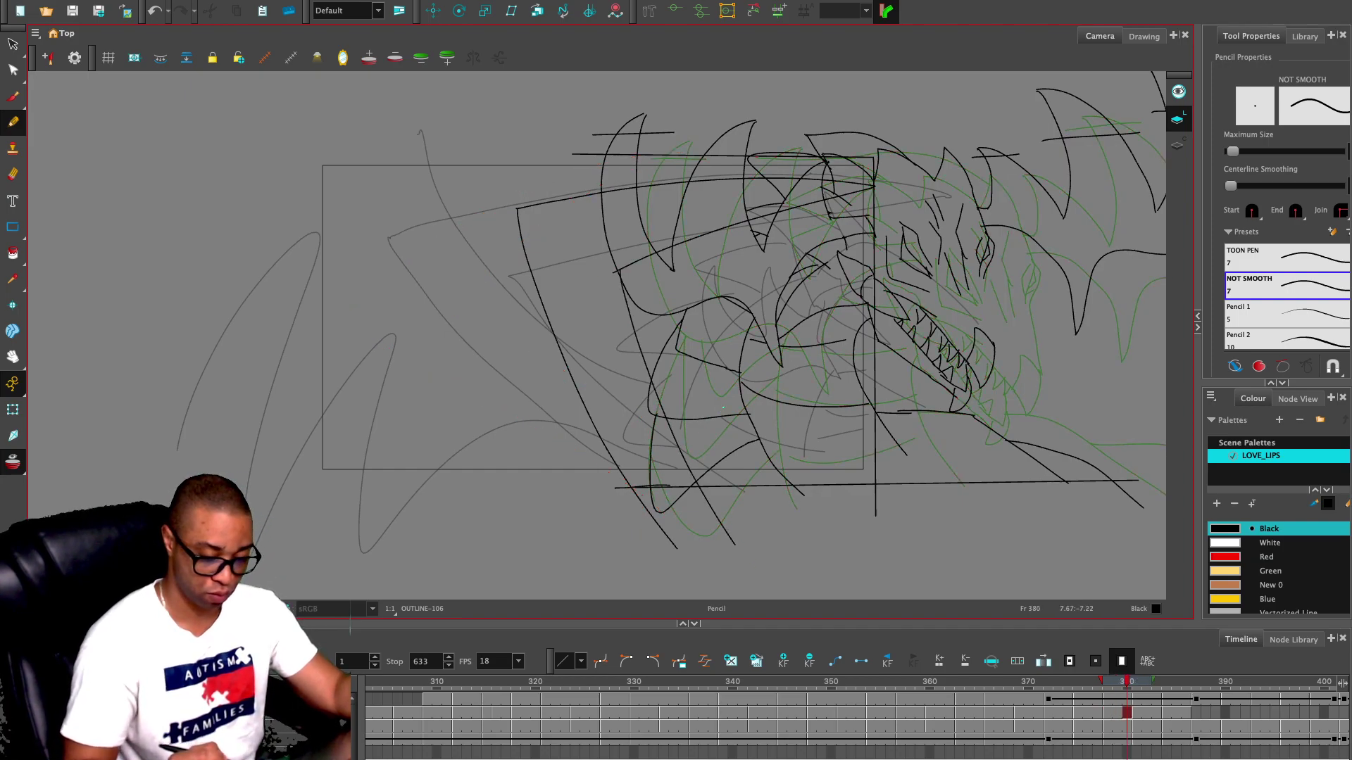
{"action": "key", "text": "period"}
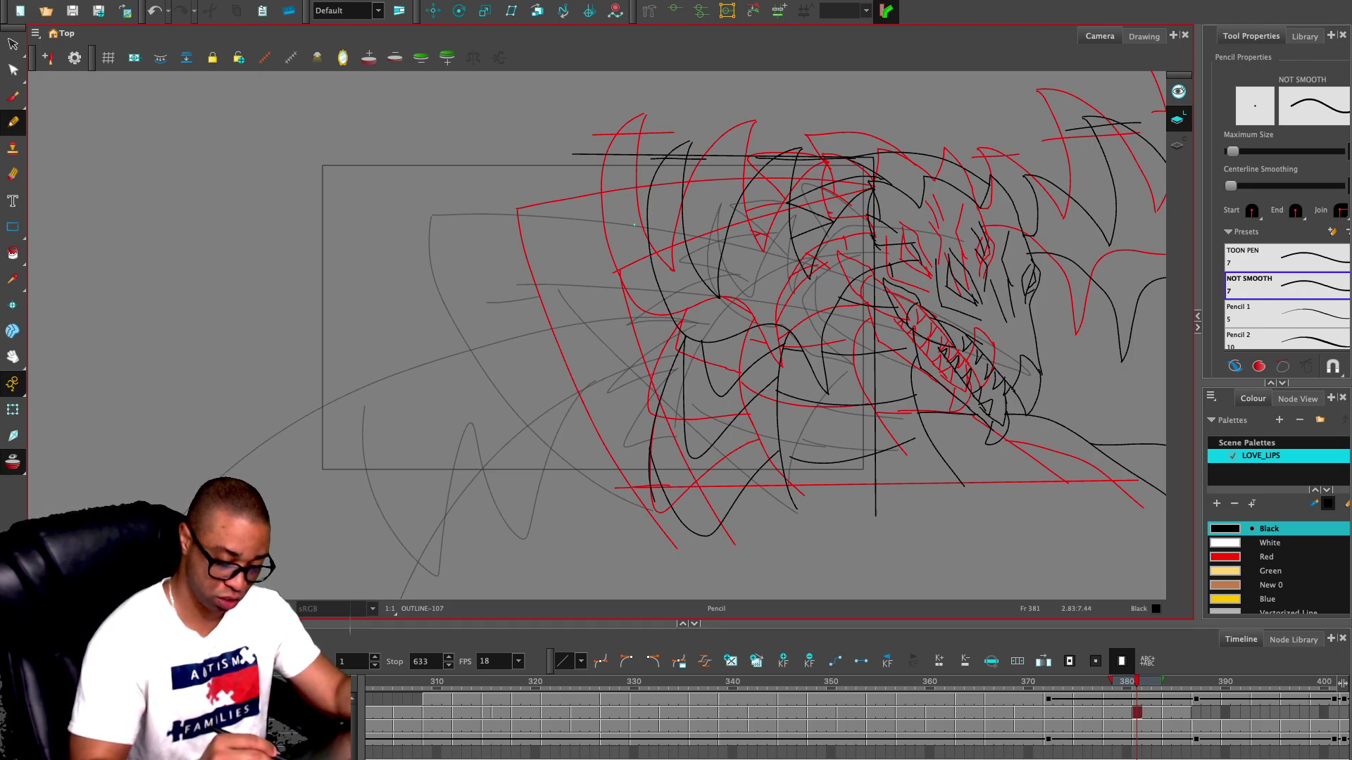
{"action": "left_click_drag", "start_coordinate": [619, 226], "coordinate": [674, 568]}
{"action": "left_click_drag", "start_coordinate": [596, 491], "coordinate": [748, 496]}
{"action": "mouse_move", "coordinate": [620, 224]}
{"action": "left_mouse_down"}
{"action": "mouse_move", "coordinate": [897, 257]}
{"action": "mouse_move", "coordinate": [1007, 304]}
{"action": "mouse_move", "coordinate": [879, 294]}
{"action": "mouse_move", "coordinate": [686, 316]}
{"action": "mouse_move", "coordinate": [713, 538]}
{"action": "left_mouse_up"}
{"action": "key", "text": "ctrl+z"}
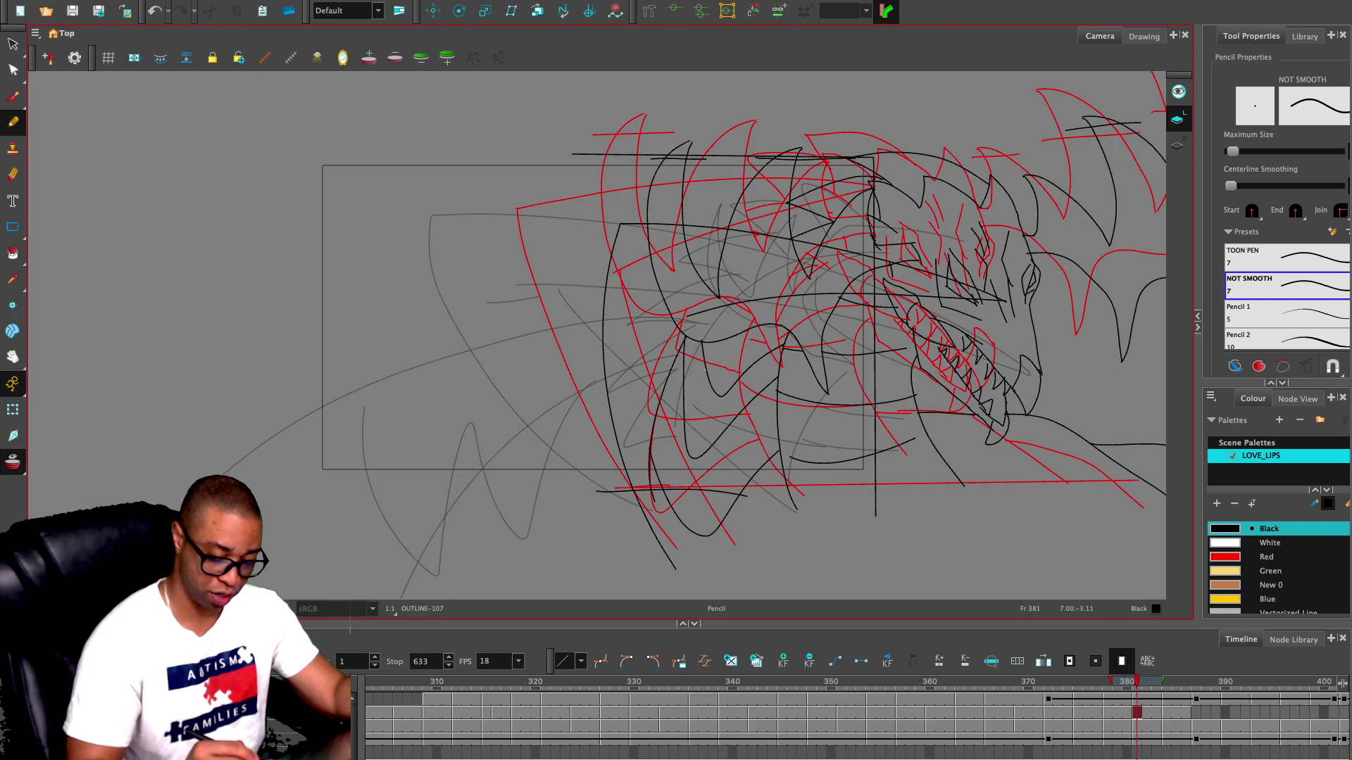
{"action": "left_click_drag", "start_coordinate": [686, 315], "coordinate": [736, 535]}
- Copy the wing's outer and inner edges from frame 381 and paste them onto the dragon body drawing on frame 384
{"action": "key", "text": "ctrl"}
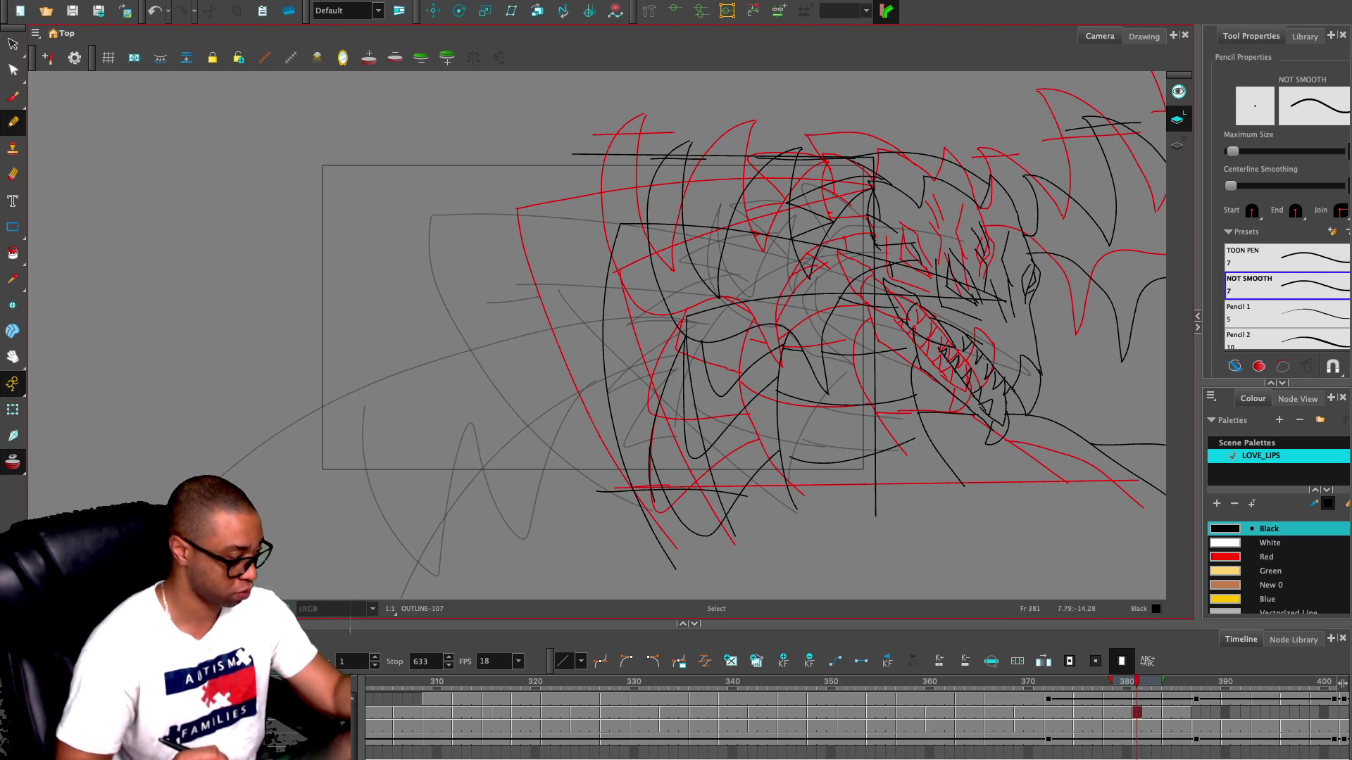
{"action": "key", "text": "alt+s"}
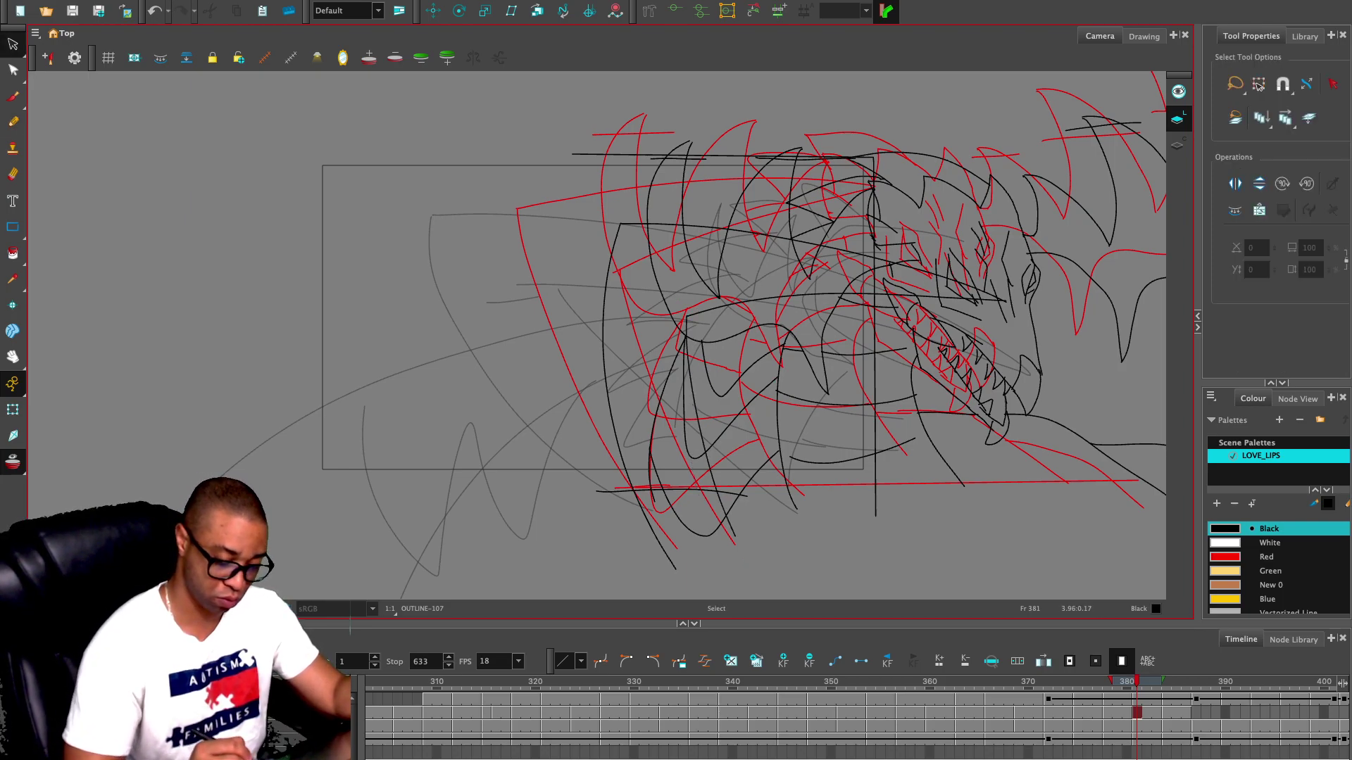
{"action": "left_click", "coordinate": [690, 313]}
{"action": "left_click", "coordinate": [619, 226], "text": "shift"}
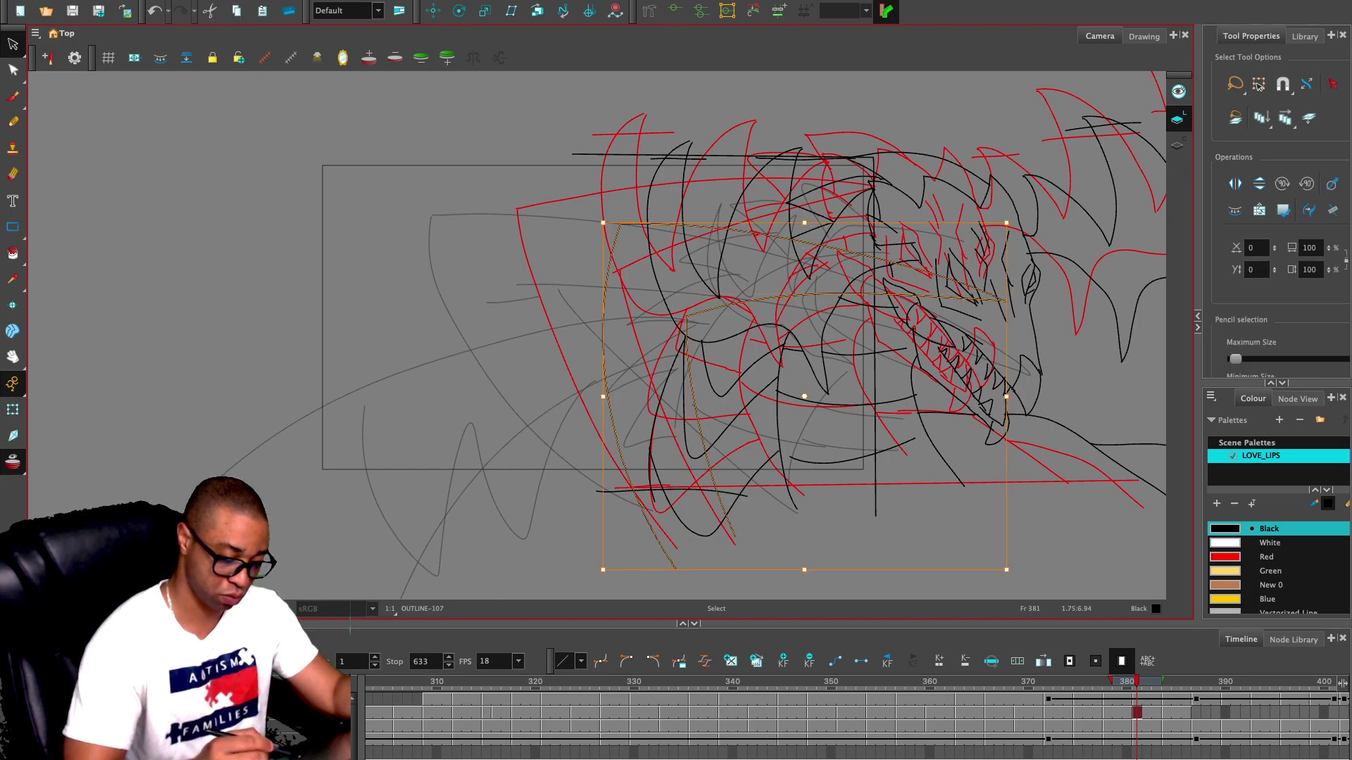
{"action": "key", "text": "period"}
{"action": "key", "text": "period"}
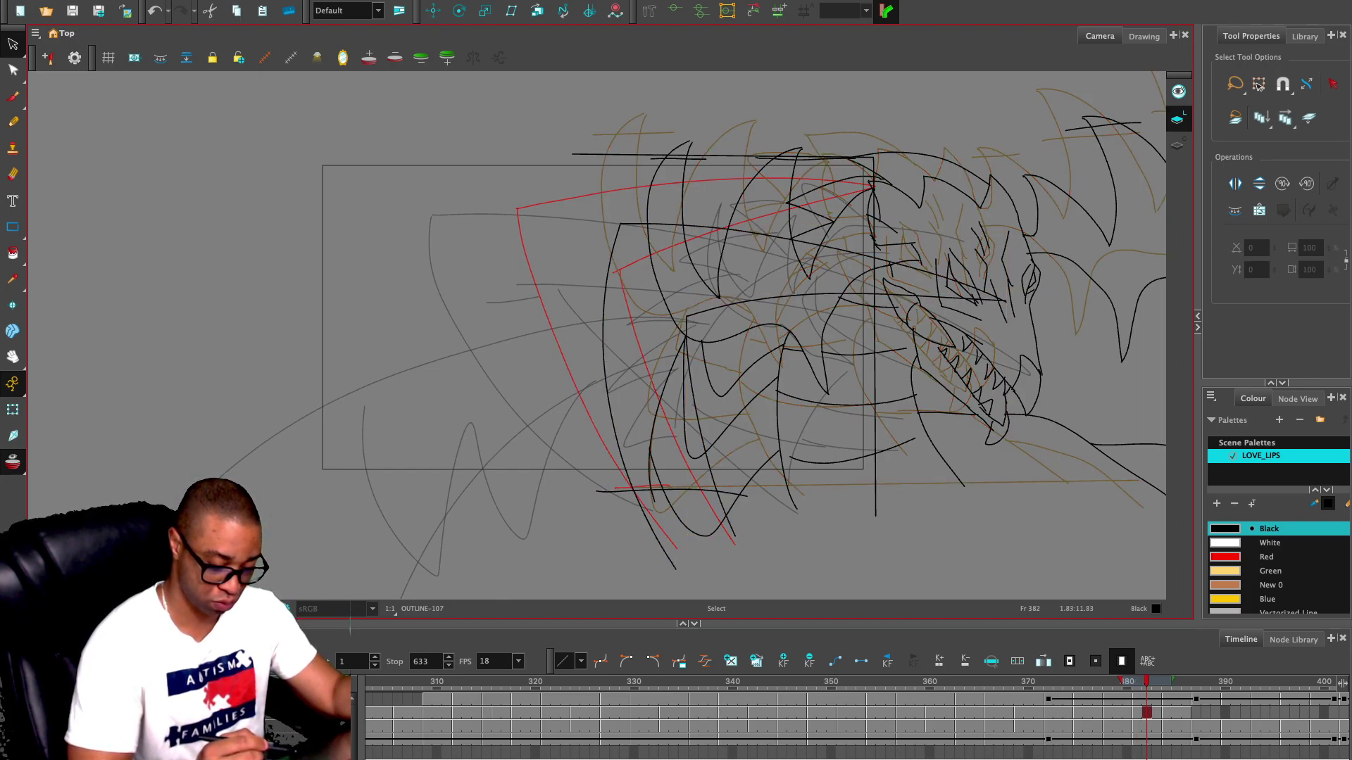
{"action": "key", "text": "period"}
{"action": "key", "text": "period"}
{"action": "key", "text": "period"}
{"action": "key", "text": "period"}
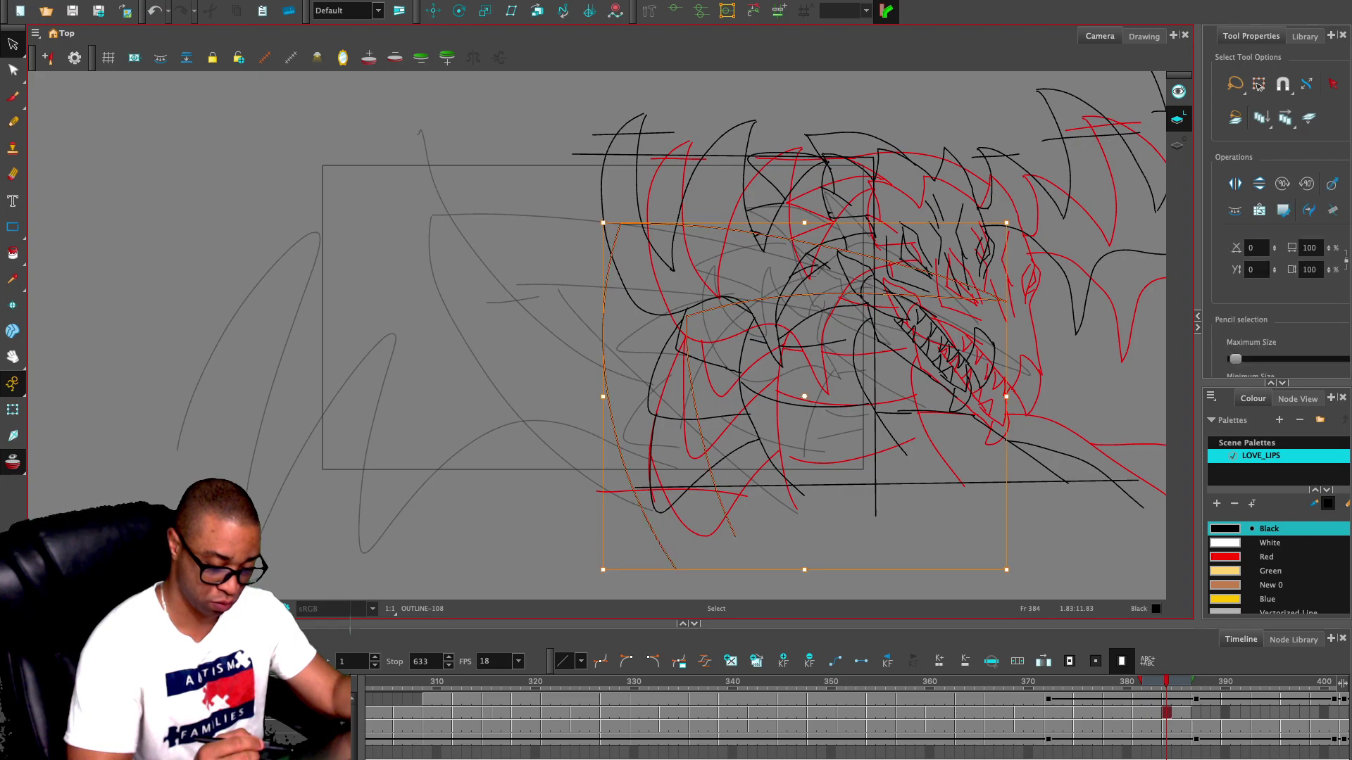
{"action": "key", "text": "comma"}
{"action": "key", "text": "comma"}
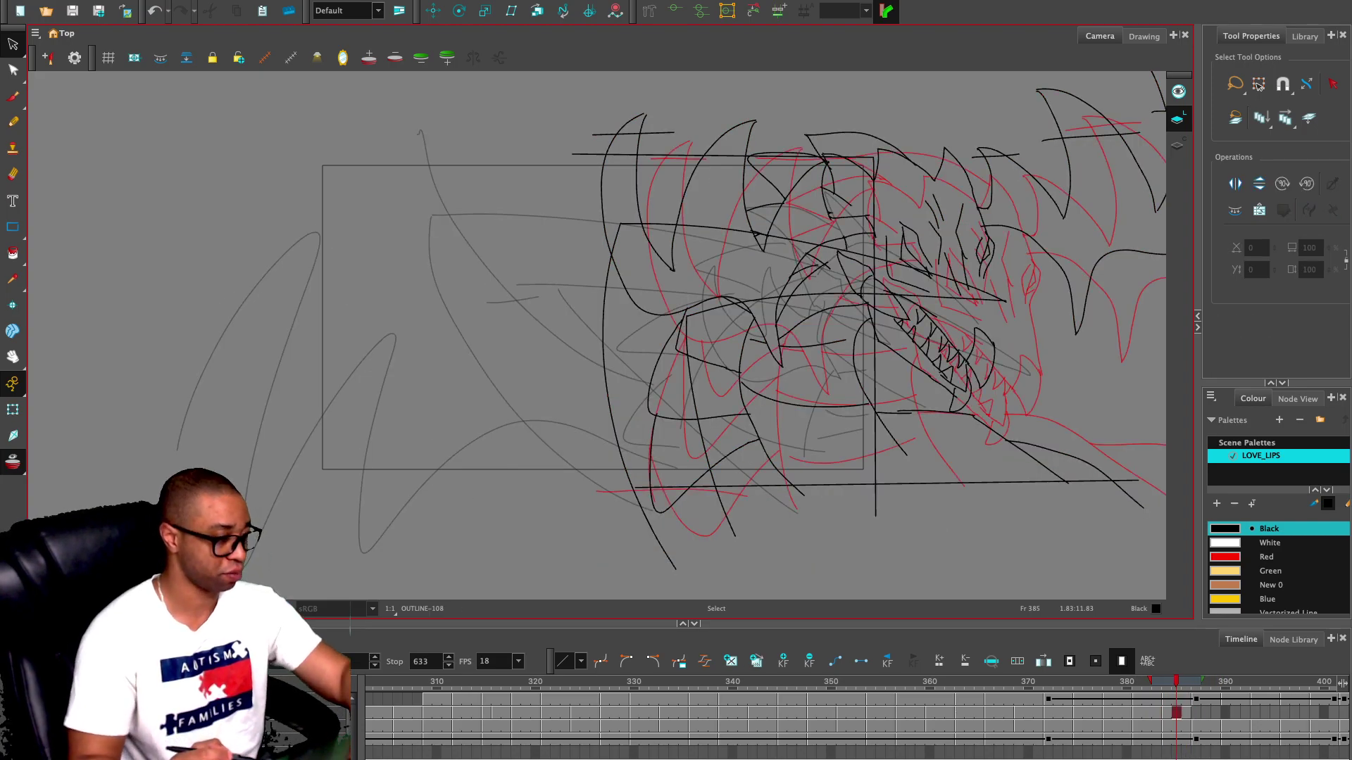
- Turn off onion skin, hide the rough wing sketch and set a larger Eraser PEN for cleaning up the outlines
{"action": "key", "text": "alt+x"}
{"action": "key", "text": "alt+o"}
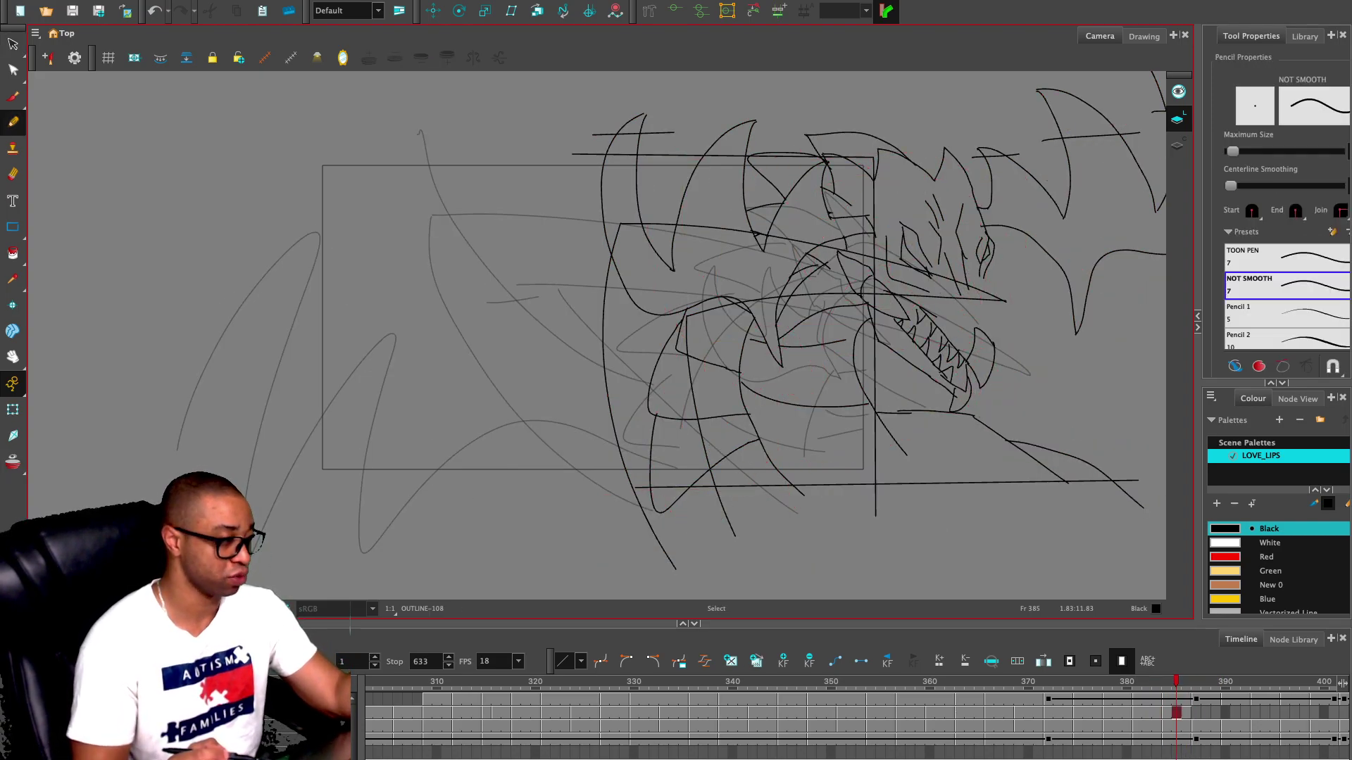
{"action": "key", "text": "alt+e"}
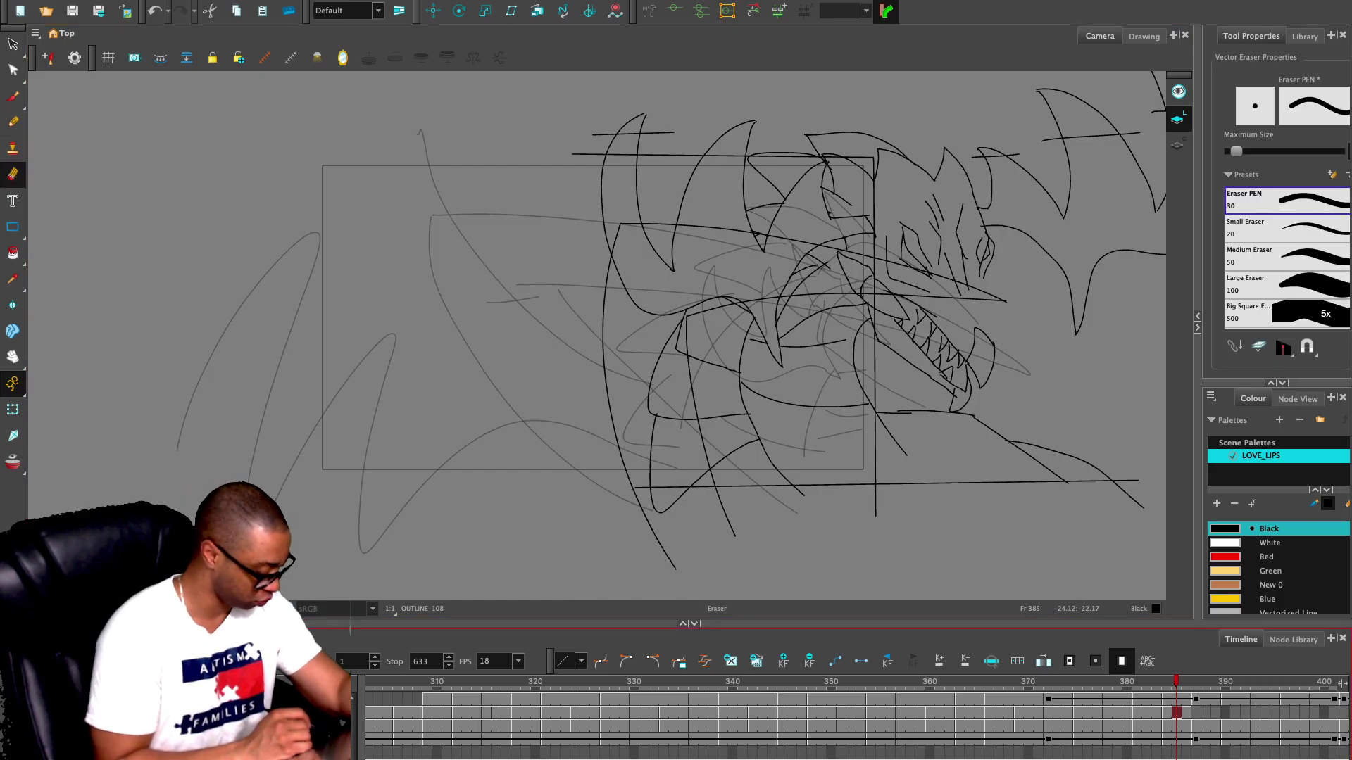
{"action": "key", "text": "shift+l"}
{"action": "key", "text": "2"}
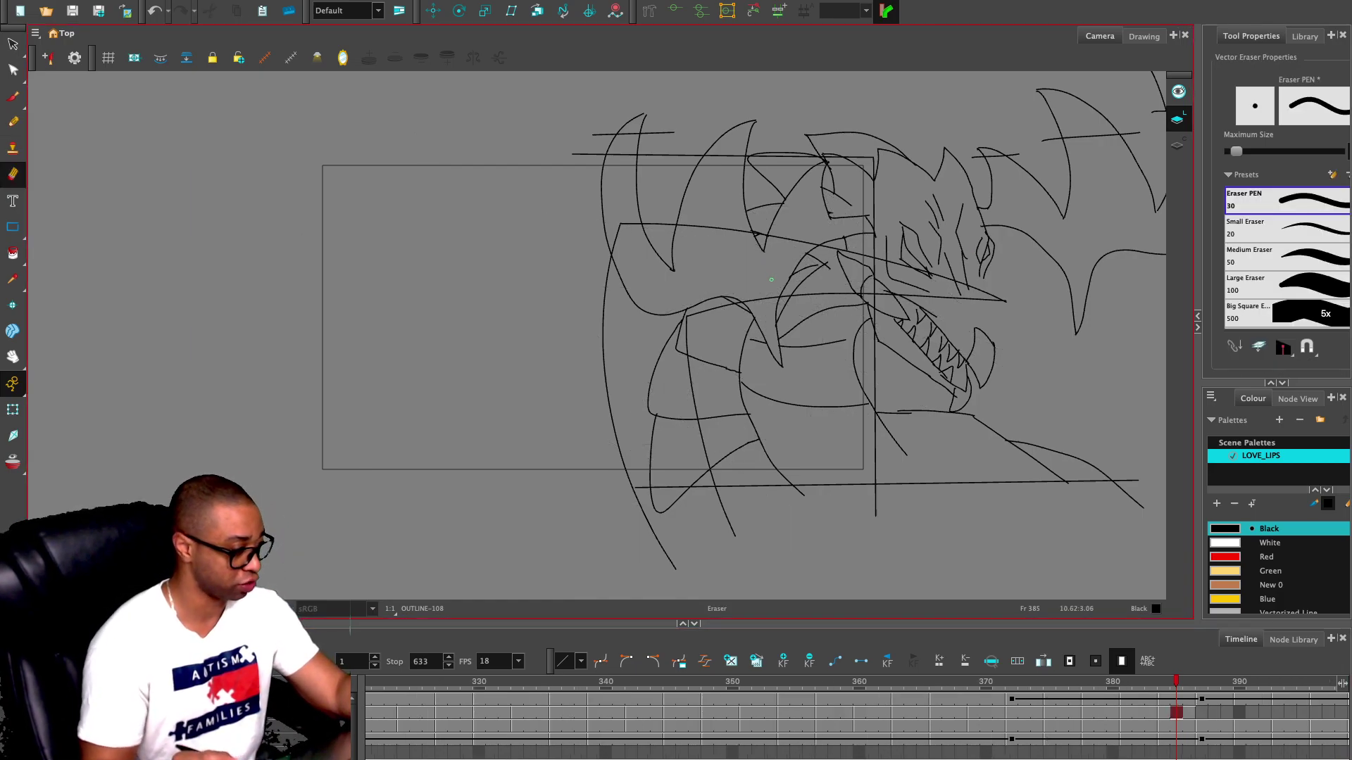
{"action": "key", "text": "o"}
- On frame 385, erase the horn and body lines that cross inside the wing, undoing the last stray erase
{"action": "mouse_move", "coordinate": [767, 296]}
{"action": "left_mouse_down"}
{"action": "mouse_move", "coordinate": [955, 292]}
{"action": "mouse_move", "coordinate": [845, 280]}
{"action": "left_mouse_up"}
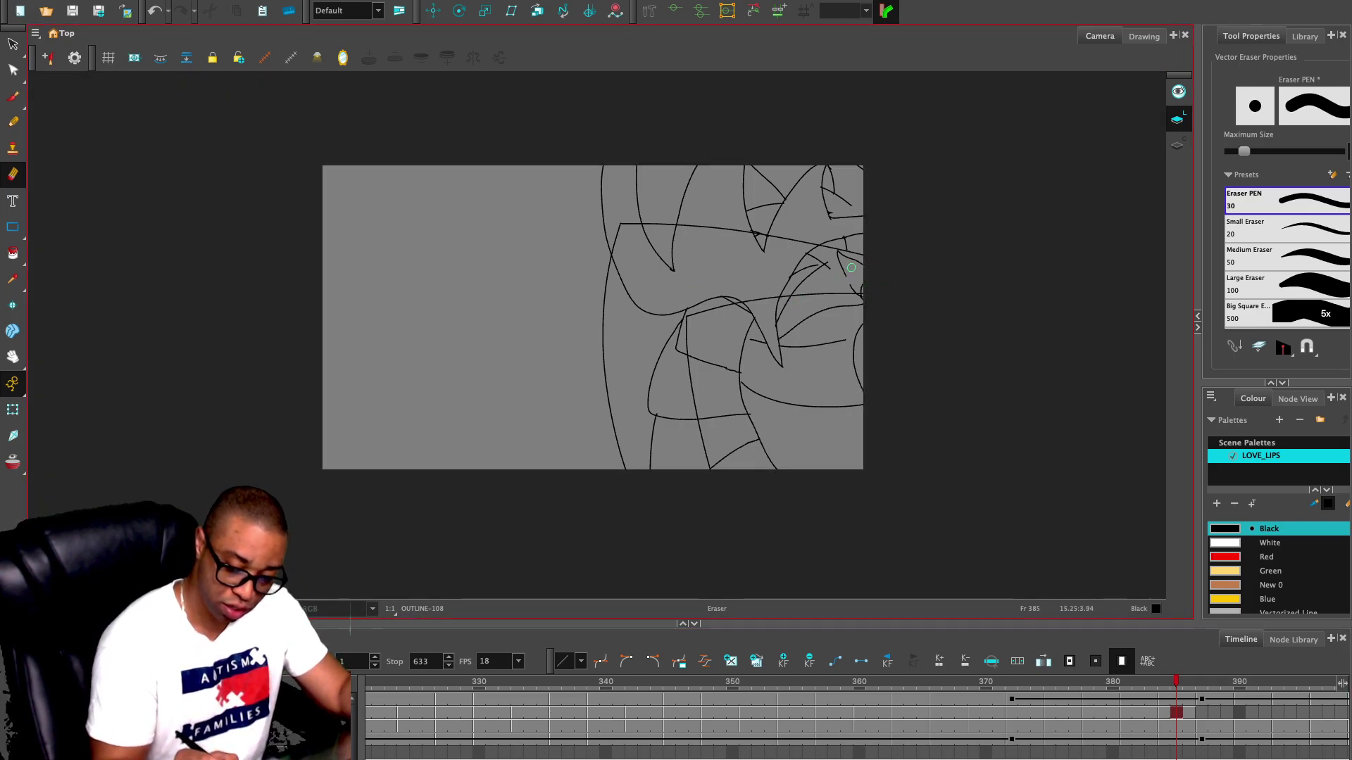
{"action": "mouse_move", "coordinate": [861, 269]}
{"action": "left_mouse_down"}
{"action": "mouse_move", "coordinate": [769, 284]}
{"action": "mouse_move", "coordinate": [861, 284]}
{"action": "left_mouse_up"}
{"action": "left_click_drag", "start_coordinate": [773, 249], "coordinate": [734, 239]}
{"action": "mouse_move", "coordinate": [772, 240]}
{"action": "left_mouse_down"}
{"action": "mouse_move", "coordinate": [676, 230]}
{"action": "mouse_move", "coordinate": [676, 274]}
{"action": "mouse_move", "coordinate": [644, 229]}
{"action": "mouse_move", "coordinate": [614, 259]}
{"action": "mouse_move", "coordinate": [618, 246]}
{"action": "mouse_move", "coordinate": [622, 286]}
{"action": "mouse_move", "coordinate": [655, 313]}
{"action": "mouse_move", "coordinate": [710, 288]}
{"action": "mouse_move", "coordinate": [743, 296]}
{"action": "mouse_move", "coordinate": [649, 318]}
{"action": "mouse_move", "coordinate": [628, 290]}
{"action": "mouse_move", "coordinate": [683, 310]}
{"action": "mouse_move", "coordinate": [652, 473]}
{"action": "mouse_move", "coordinate": [652, 371]}
{"action": "mouse_move", "coordinate": [674, 417]}
{"action": "left_mouse_up"}
{"action": "key", "text": "super+z"}
- On frame 383, erase the horn and body lines that run through the wing between its outer and inner edges
{"action": "key", "text": "comma"}
{"action": "key", "text": "comma"}
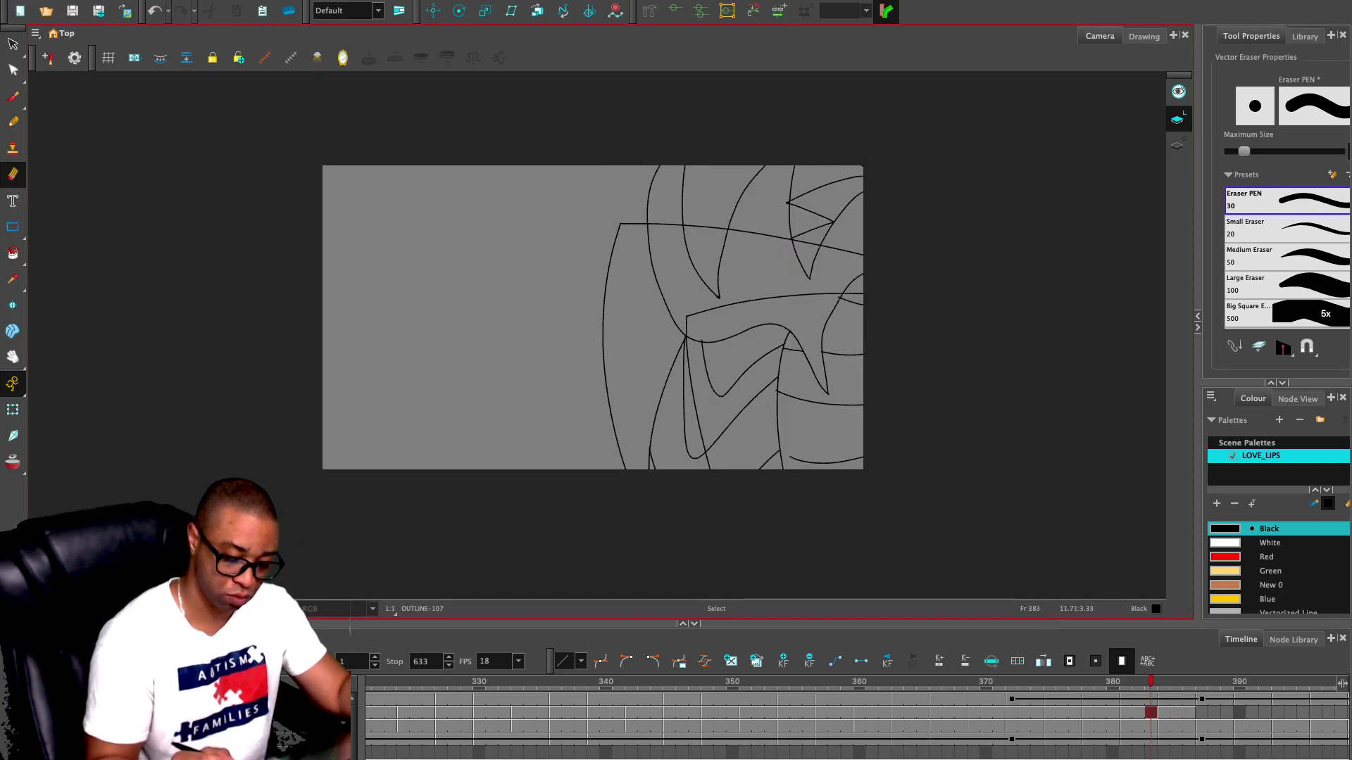
{"action": "mouse_move", "coordinate": [854, 278]}
{"action": "left_mouse_down"}
{"action": "mouse_move", "coordinate": [845, 286]}
{"action": "mouse_move", "coordinate": [865, 274]}
{"action": "mouse_move", "coordinate": [806, 273]}
{"action": "mouse_move", "coordinate": [792, 246]}
{"action": "mouse_move", "coordinate": [727, 235]}
{"action": "mouse_move", "coordinate": [704, 287]}
{"action": "mouse_move", "coordinate": [680, 227]}
{"action": "mouse_move", "coordinate": [655, 291]}
{"action": "mouse_move", "coordinate": [678, 332]}
{"action": "mouse_move", "coordinate": [700, 458]}
{"action": "mouse_move", "coordinate": [684, 430]}
{"action": "mouse_move", "coordinate": [651, 467]}
{"action": "mouse_move", "coordinate": [649, 450]}
{"action": "left_mouse_up"}
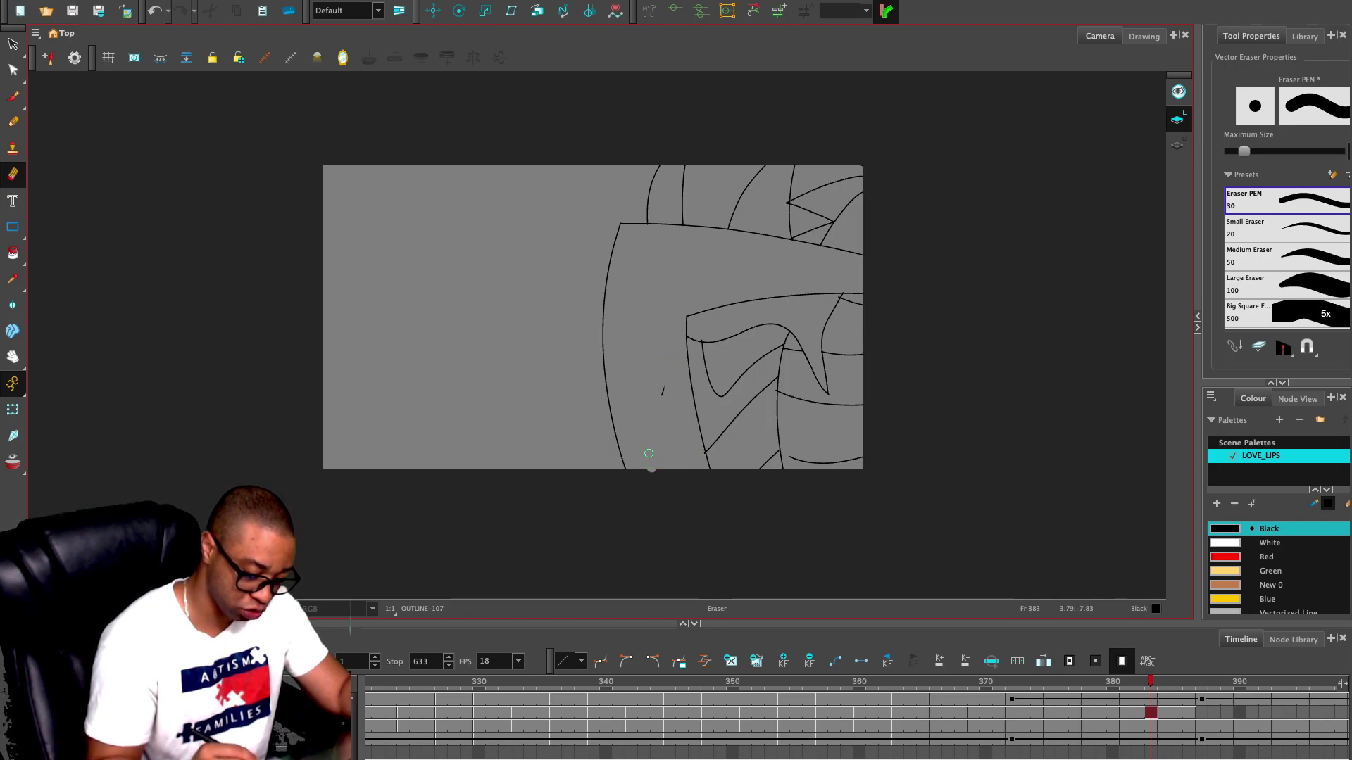
- On frame 380, erase the horn lines crossing the wing's upper arm and the overshoot at its inner corner
{"action": "key", "text": "comma"}
{"action": "key", "text": "comma"}
{"action": "key", "text": "comma"}
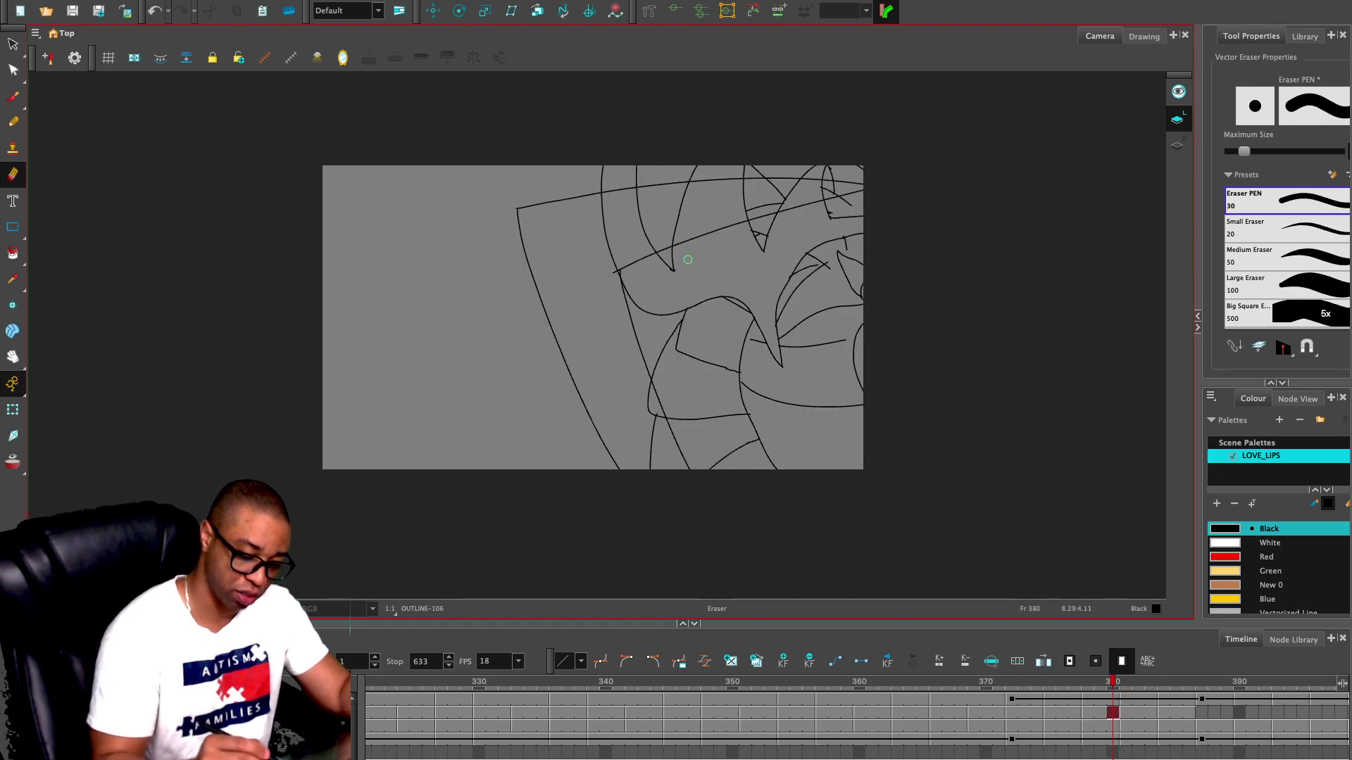
{"action": "mouse_move", "coordinate": [660, 239]}
{"action": "left_mouse_down"}
{"action": "mouse_move", "coordinate": [637, 192]}
{"action": "mouse_move", "coordinate": [603, 197]}
{"action": "mouse_move", "coordinate": [615, 265]}
{"action": "mouse_move", "coordinate": [624, 245]}
{"action": "mouse_move", "coordinate": [672, 240]}
{"action": "mouse_move", "coordinate": [689, 187]}
{"action": "mouse_move", "coordinate": [746, 184]}
{"action": "mouse_move", "coordinate": [747, 216]}
{"action": "mouse_move", "coordinate": [825, 186]}
{"action": "left_mouse_up"}
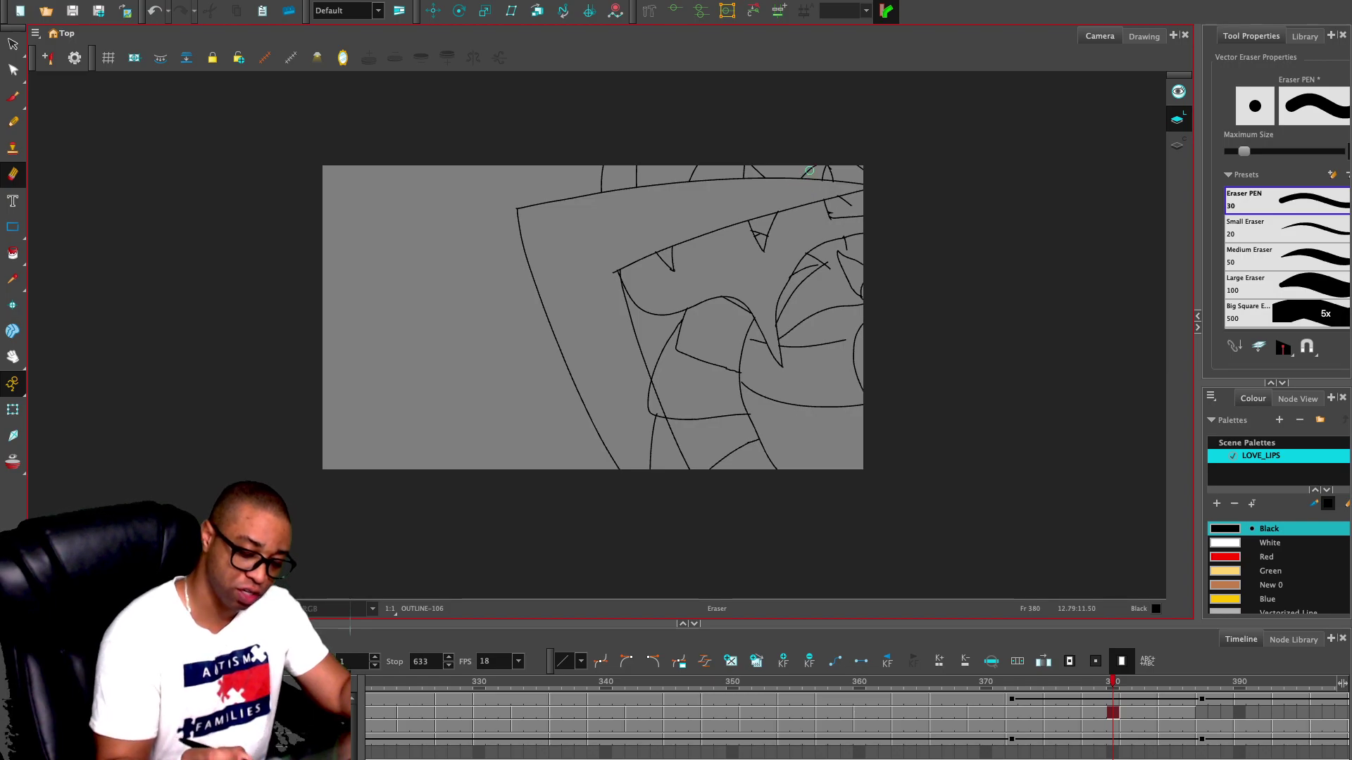
{"action": "left_click_drag", "start_coordinate": [611, 262], "coordinate": [616, 283]}
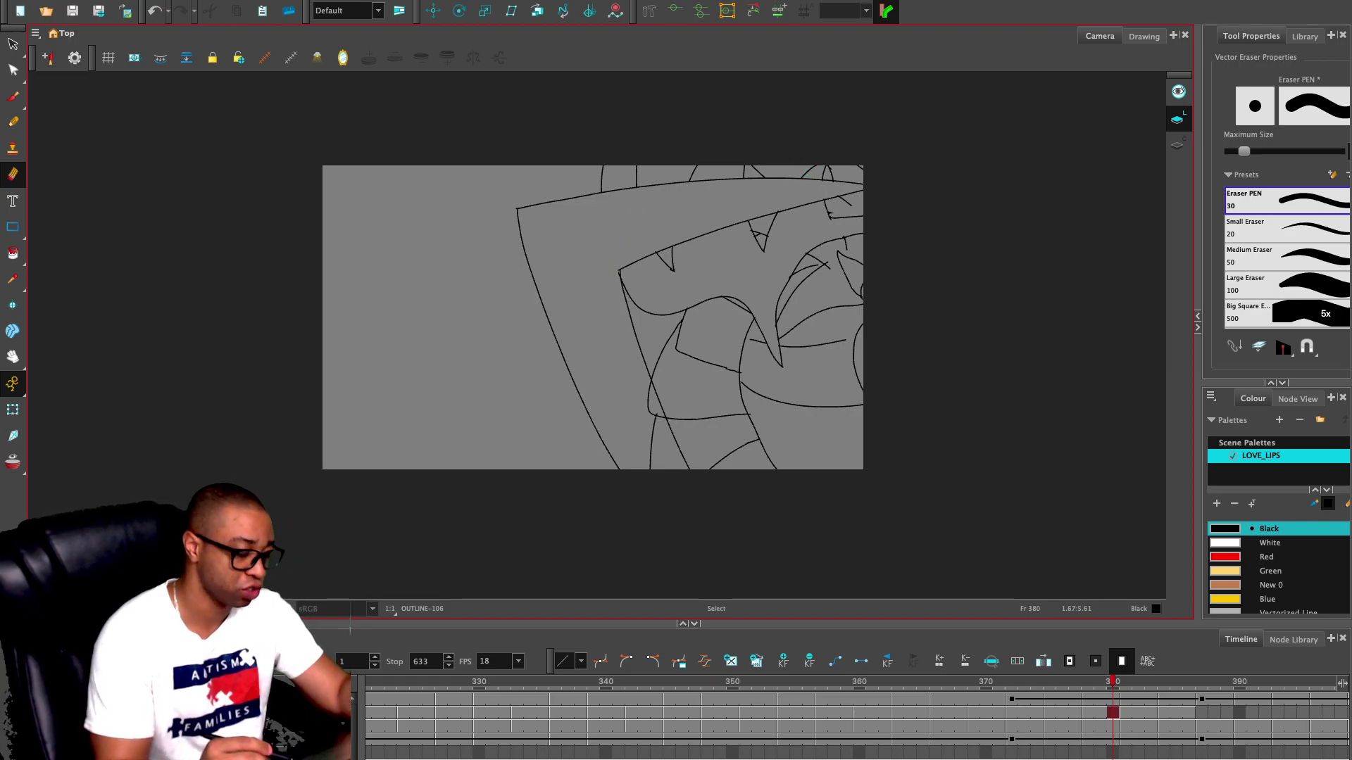
- On frame 377, trim the wing's lower inner edge where it overshoots the body line, comparing with the neighbouring frames
{"action": "key", "text": "comma"}
{"action": "key", "text": "comma"}
{"action": "key", "text": "comma"}
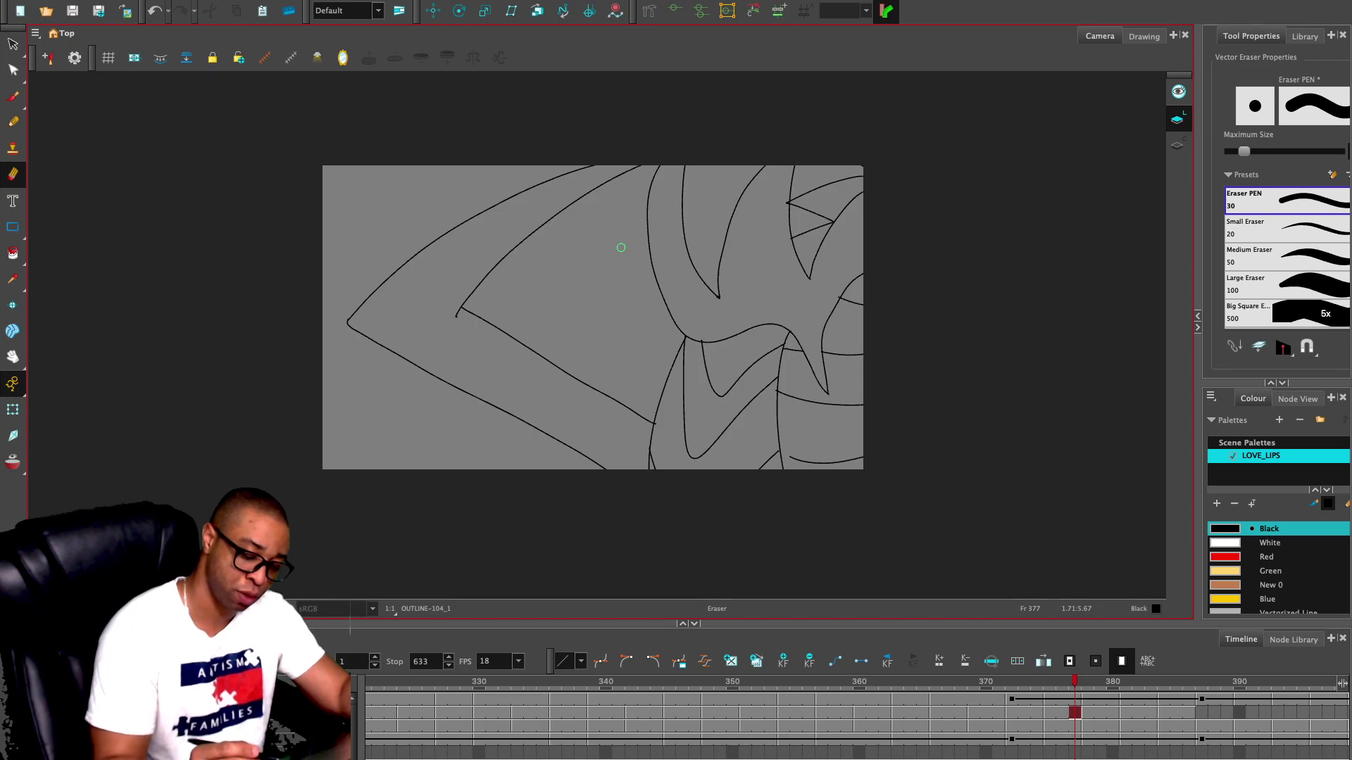
{"action": "key", "text": "comma"}
{"action": "key", "text": "period"}
{"action": "key", "text": "period"}
{"action": "key", "text": "period"}
{"action": "key", "text": "comma"}
{"action": "key", "text": "comma"}
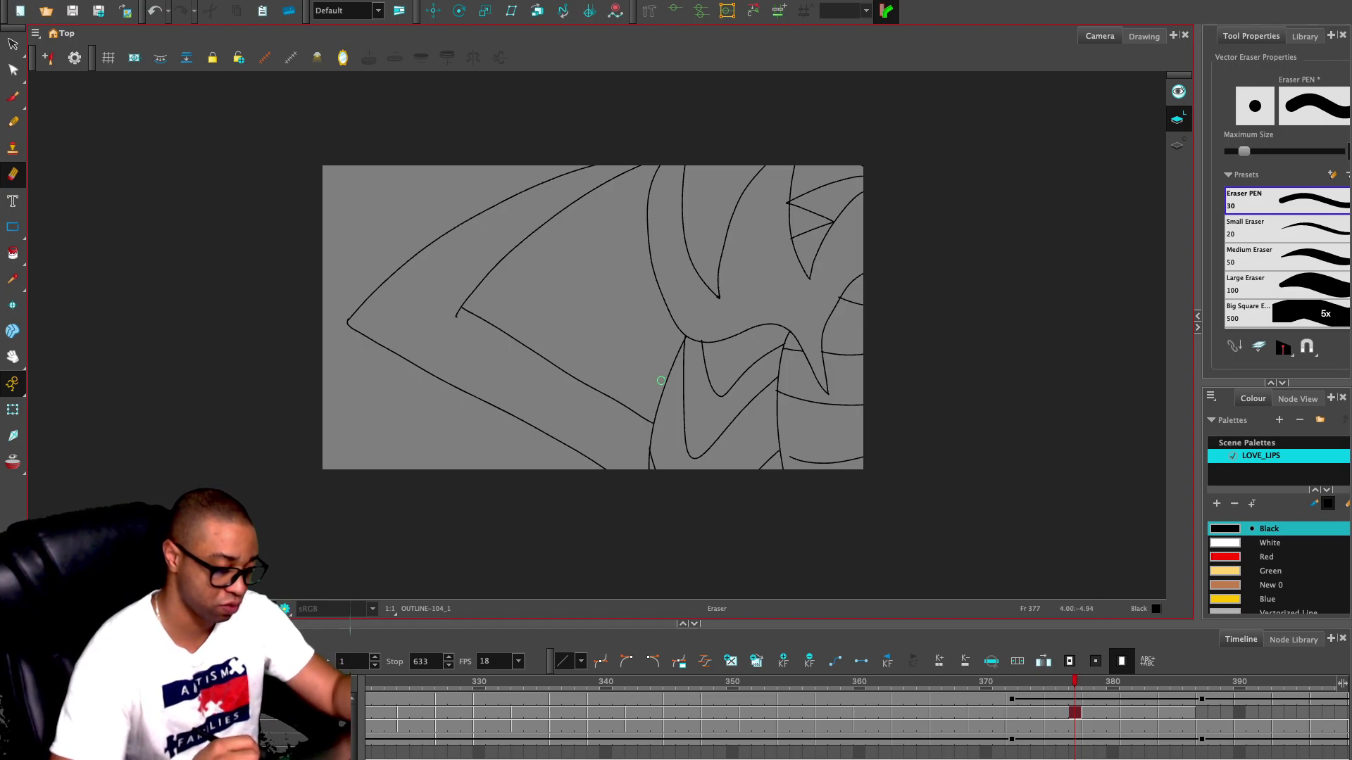
- On frame 379, erase the body lines inside the wing near the lower edge of the camera frame
{"action": "key", "text": "period"}
{"action": "key", "text": "period"}
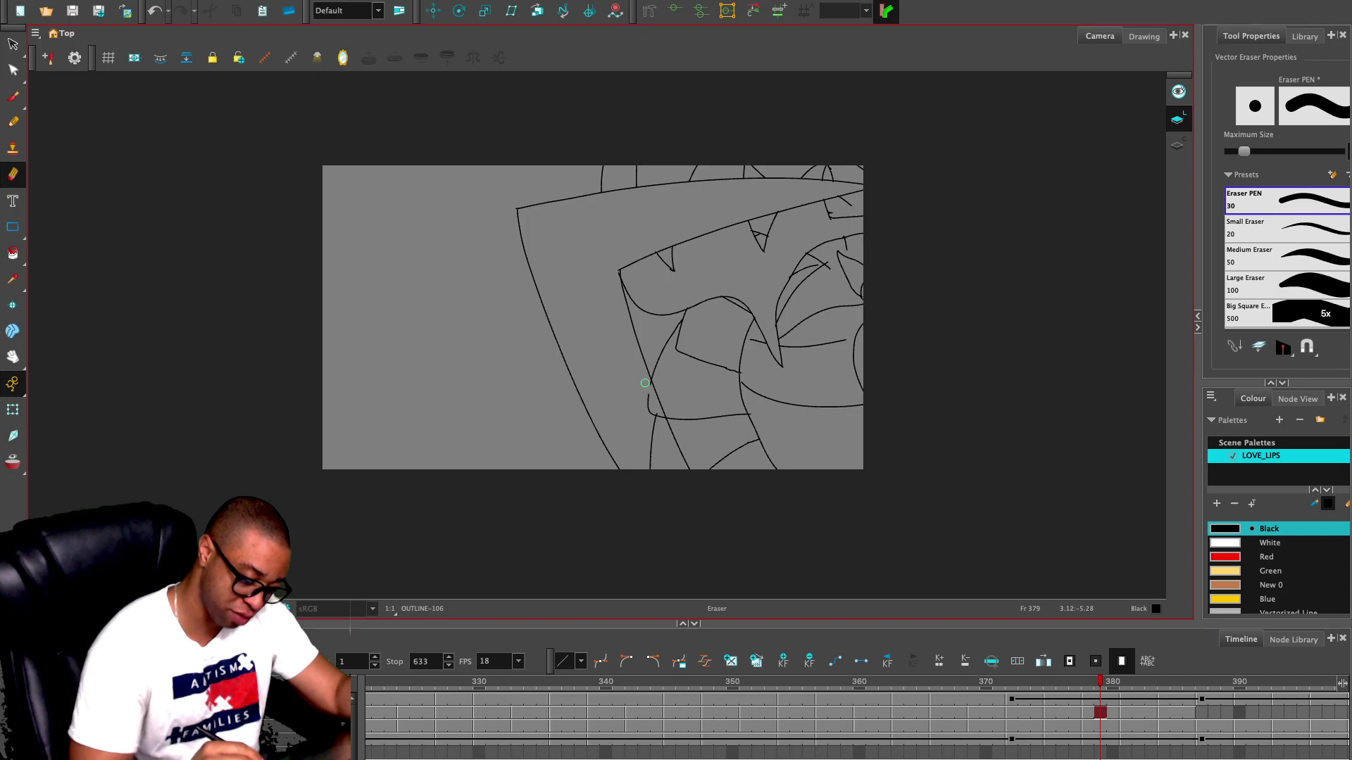
{"action": "mouse_move", "coordinate": [646, 384]}
{"action": "left_mouse_down"}
{"action": "mouse_move", "coordinate": [663, 426]}
{"action": "mouse_move", "coordinate": [651, 466]}
{"action": "left_mouse_up"}
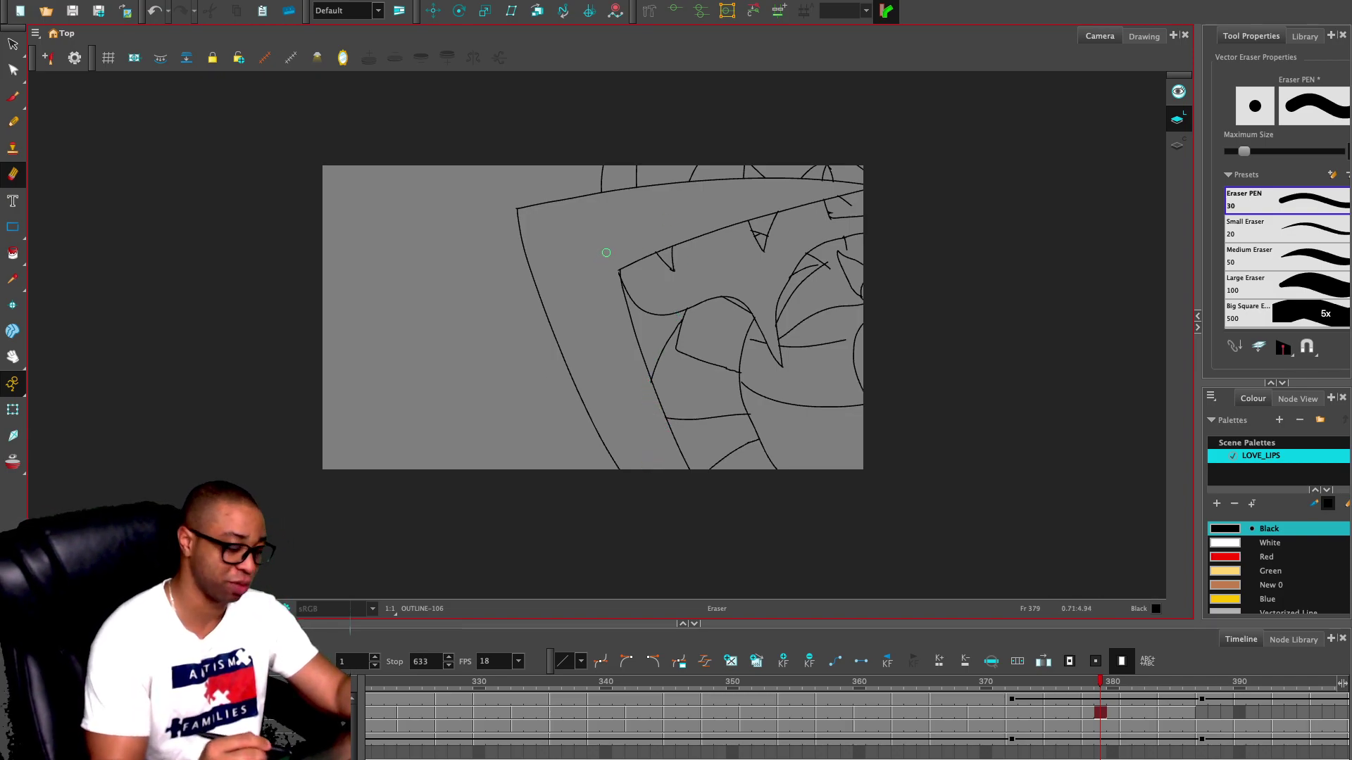
- Flip forward from frame 379 to 387 and return to frame 383 to check the cleaned wing drawings
{"action": "key", "text": "period"}
{"action": "key", "text": "period"}
{"action": "key", "text": "period"}
{"action": "key", "text": "period"}
{"action": "key", "text": "period"}
{"action": "key", "text": "period"}
{"action": "key", "text": "period"}
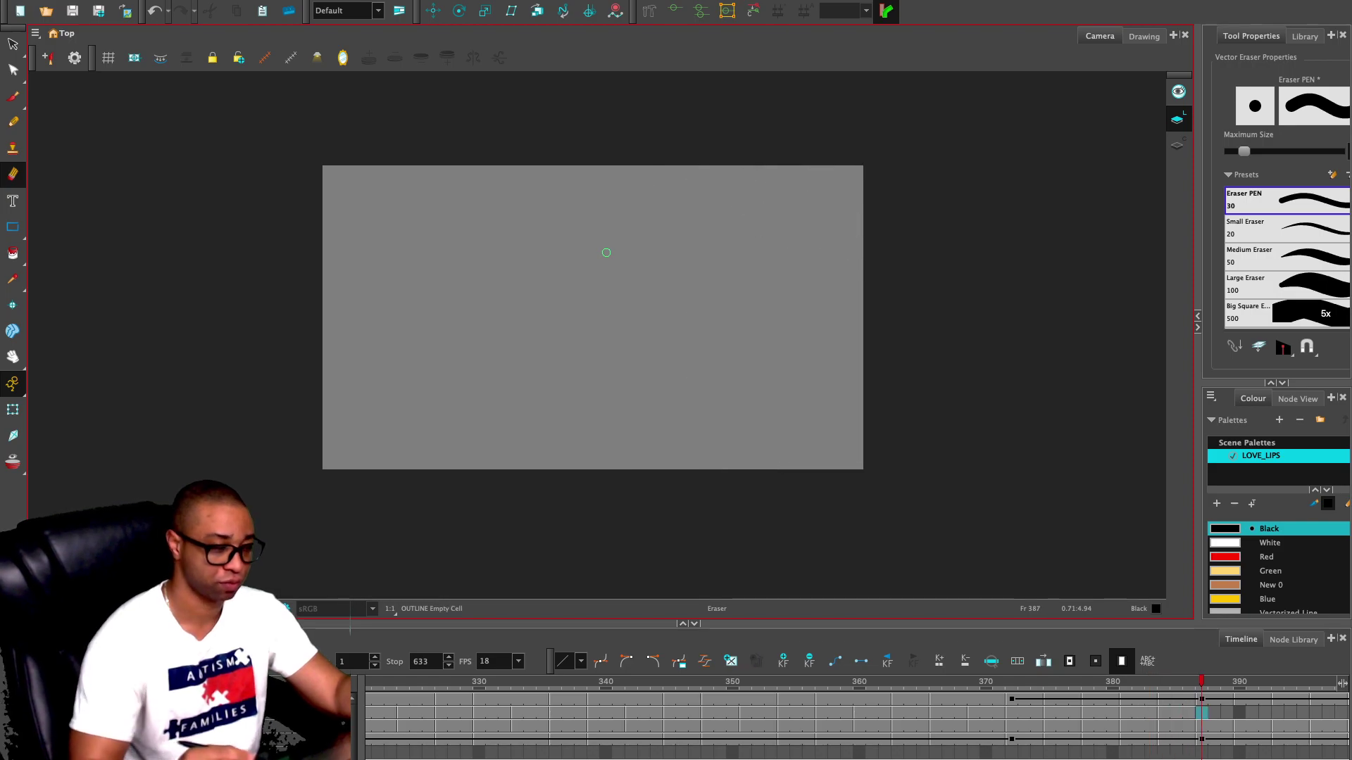
{"action": "key", "text": "comma"}
{"action": "key", "text": "comma"}
{"action": "key", "text": "comma"}
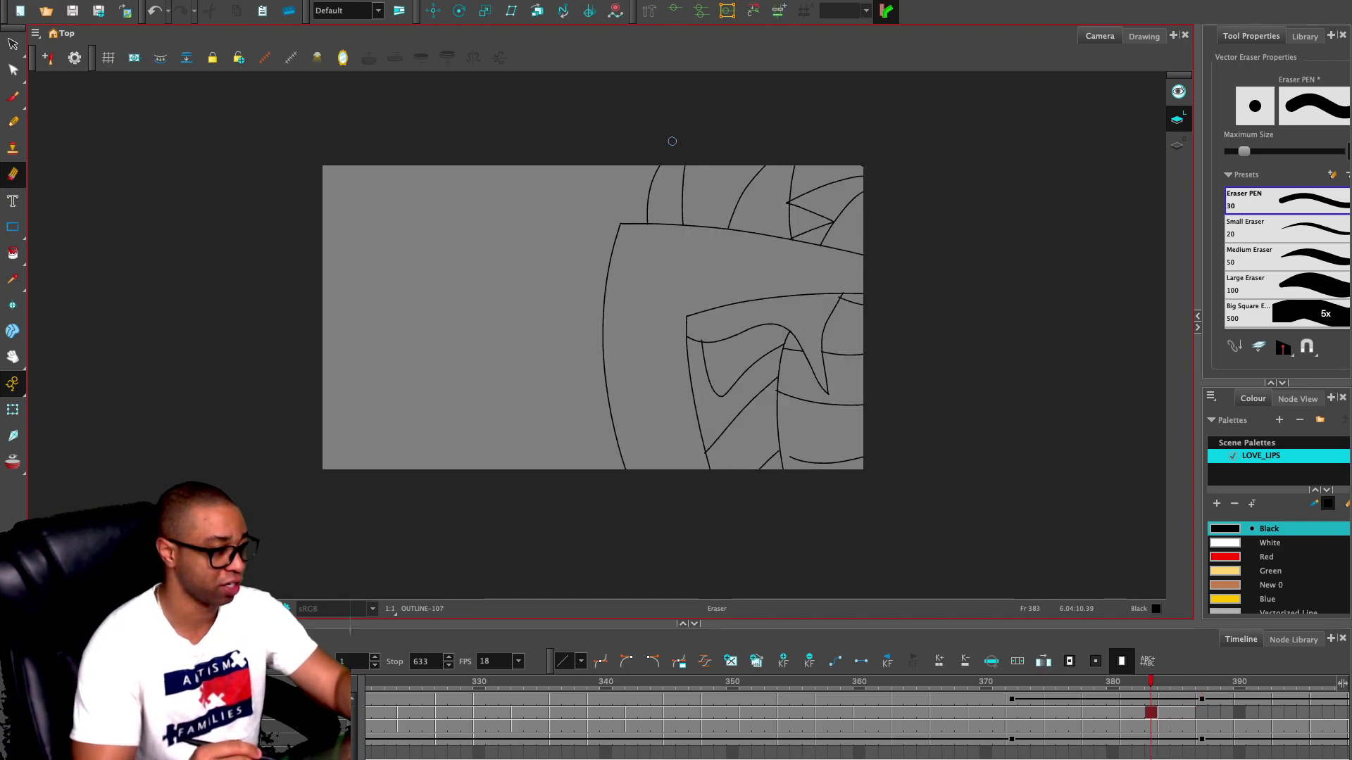
- Turn off the camera mask and step back from frame 383 to 374 to review the full dragon drawings
{"action": "key", "text": "alt+slash"}
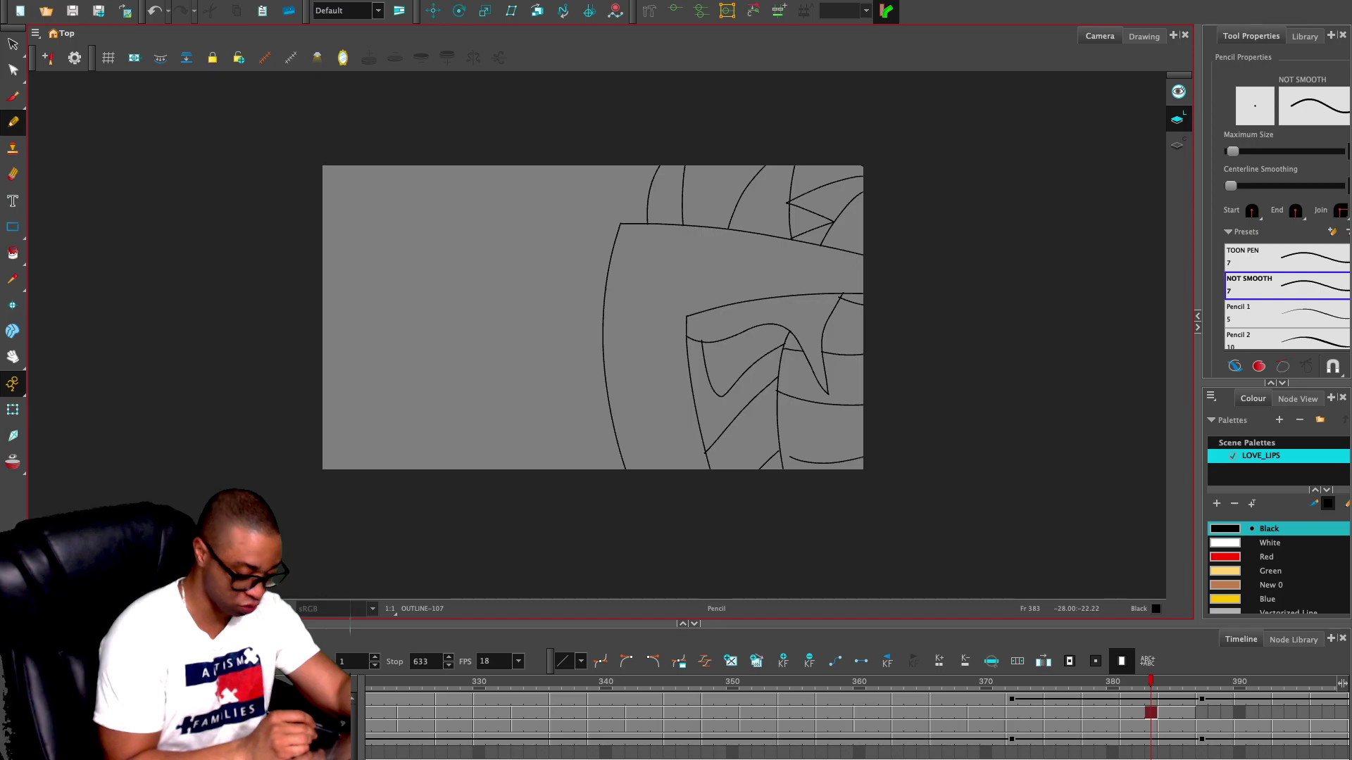
{"action": "key", "text": "shift+c"}
{"action": "key", "text": "space"}
{"action": "left_click_drag", "start_coordinate": [973, 251], "coordinate": [928, 247]}
{"action": "left_click_drag", "start_coordinate": [716, 379], "coordinate": [684, 386]}
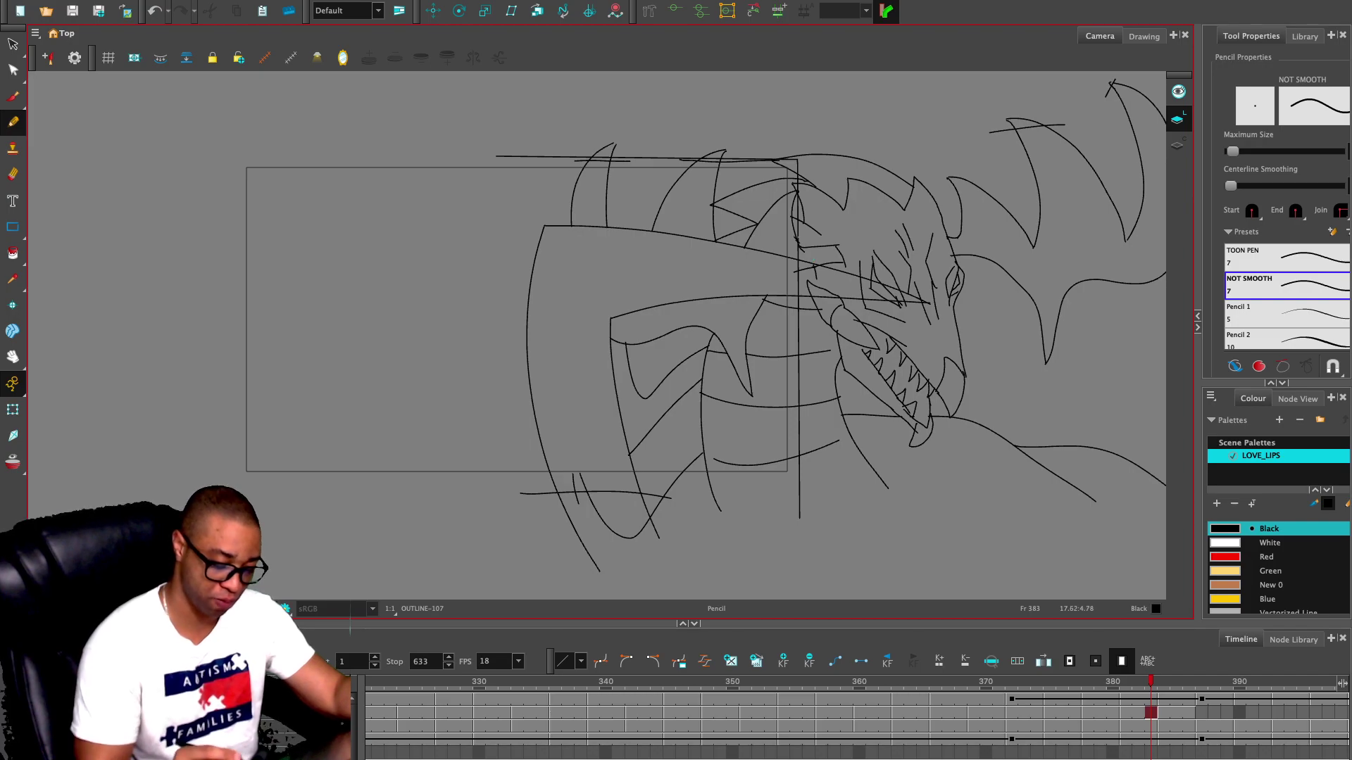
{"action": "key", "text": "comma"}
{"action": "key", "text": "comma"}
{"action": "key", "text": "comma"}
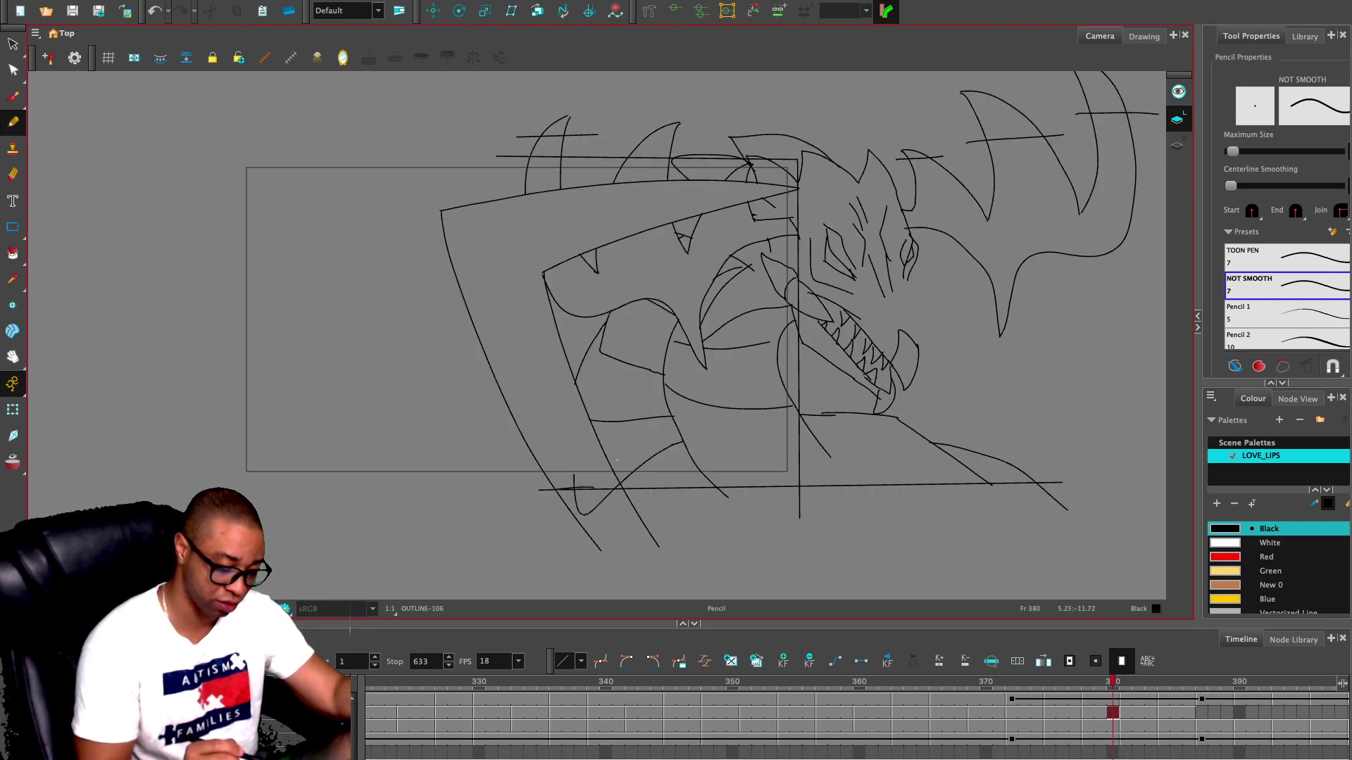
{"action": "key", "text": "comma"}
{"action": "key", "text": "comma"}
{"action": "key", "text": "comma"}
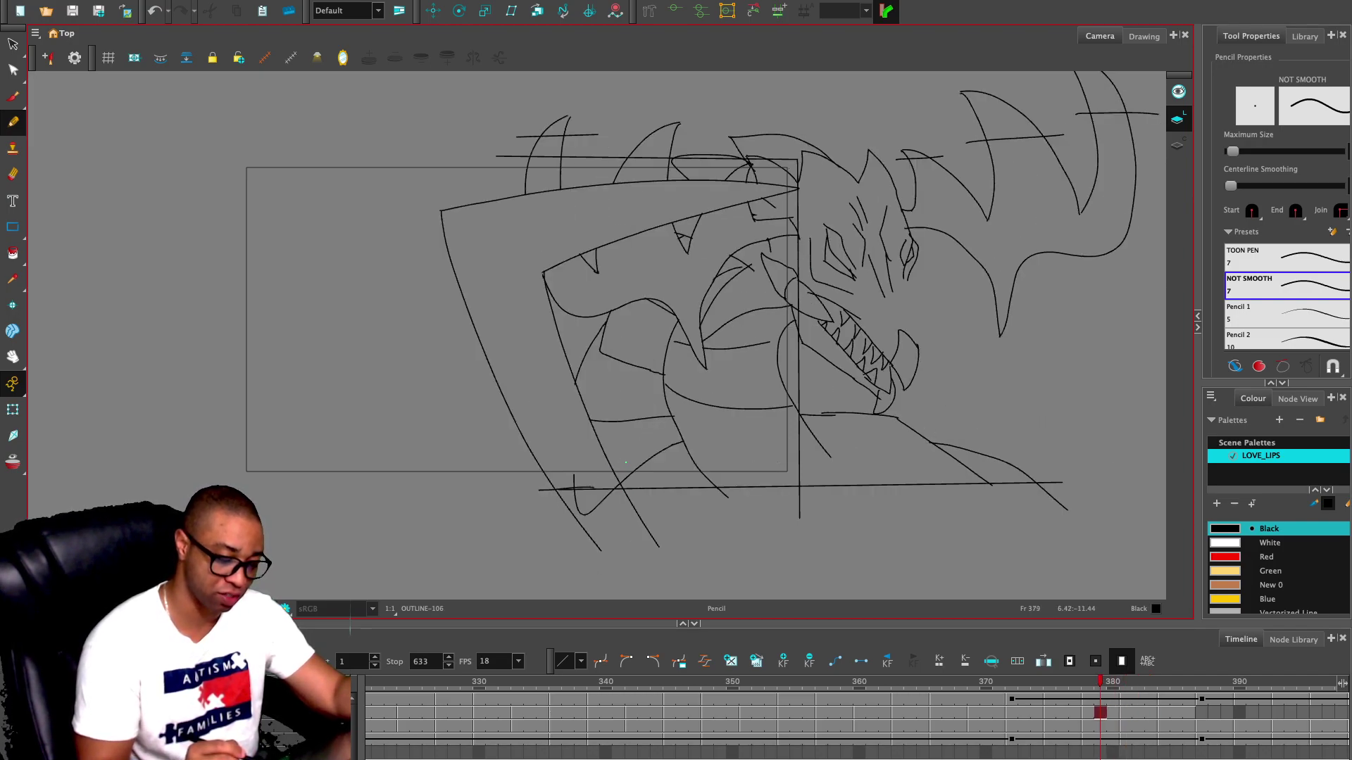
{"action": "key", "text": "comma"}
{"action": "key", "text": "comma"}
{"action": "key", "text": "comma"}
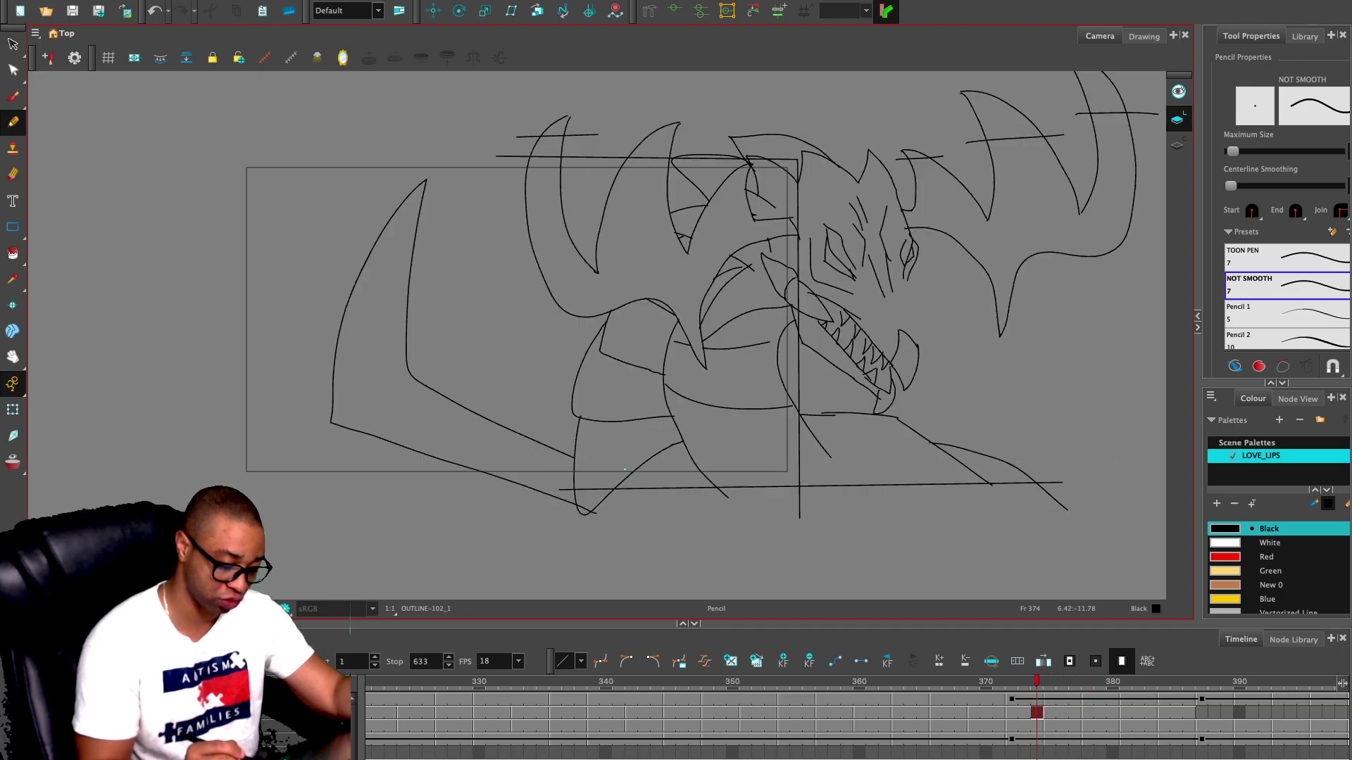
- On frame 372, select the entire dragon drawing and flip it horizontally
{"action": "left_click", "coordinate": [1037, 712]}
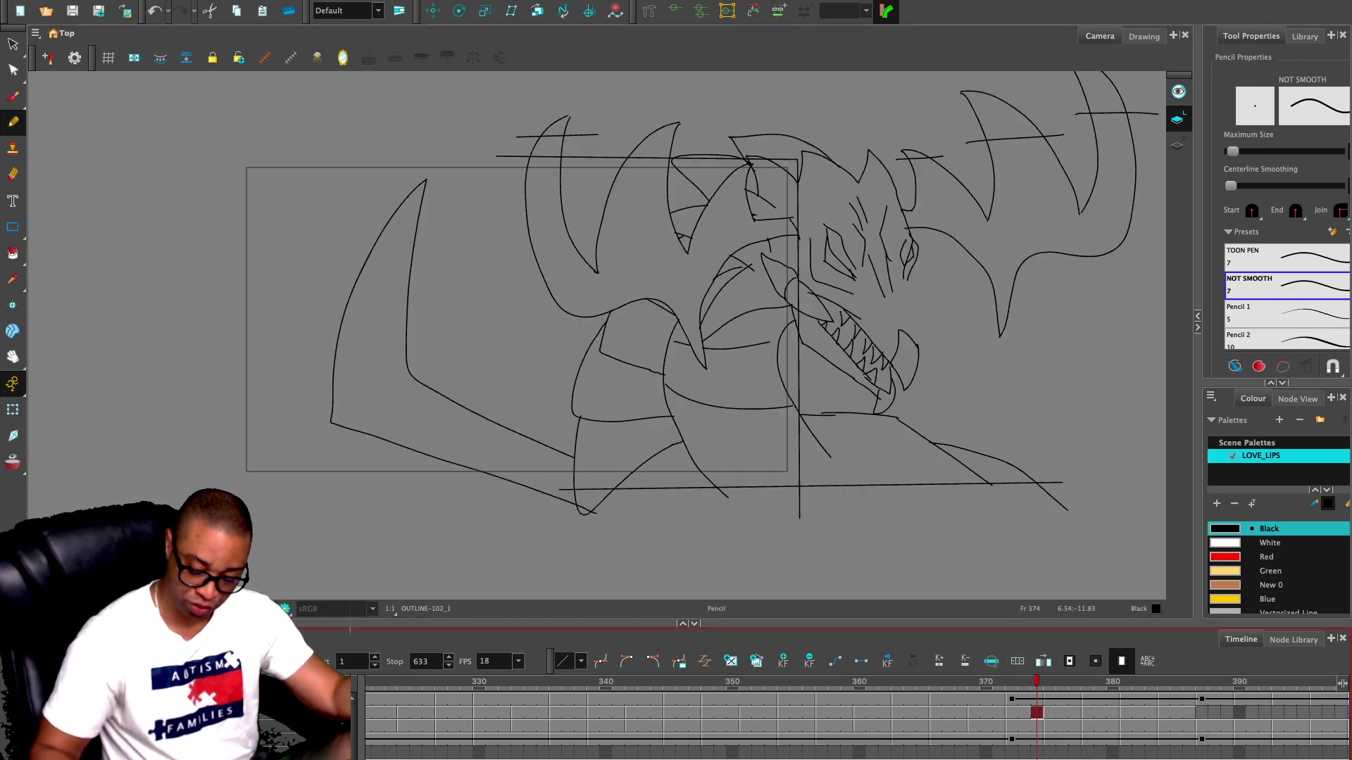
{"action": "left_click", "coordinate": [1012, 713]}
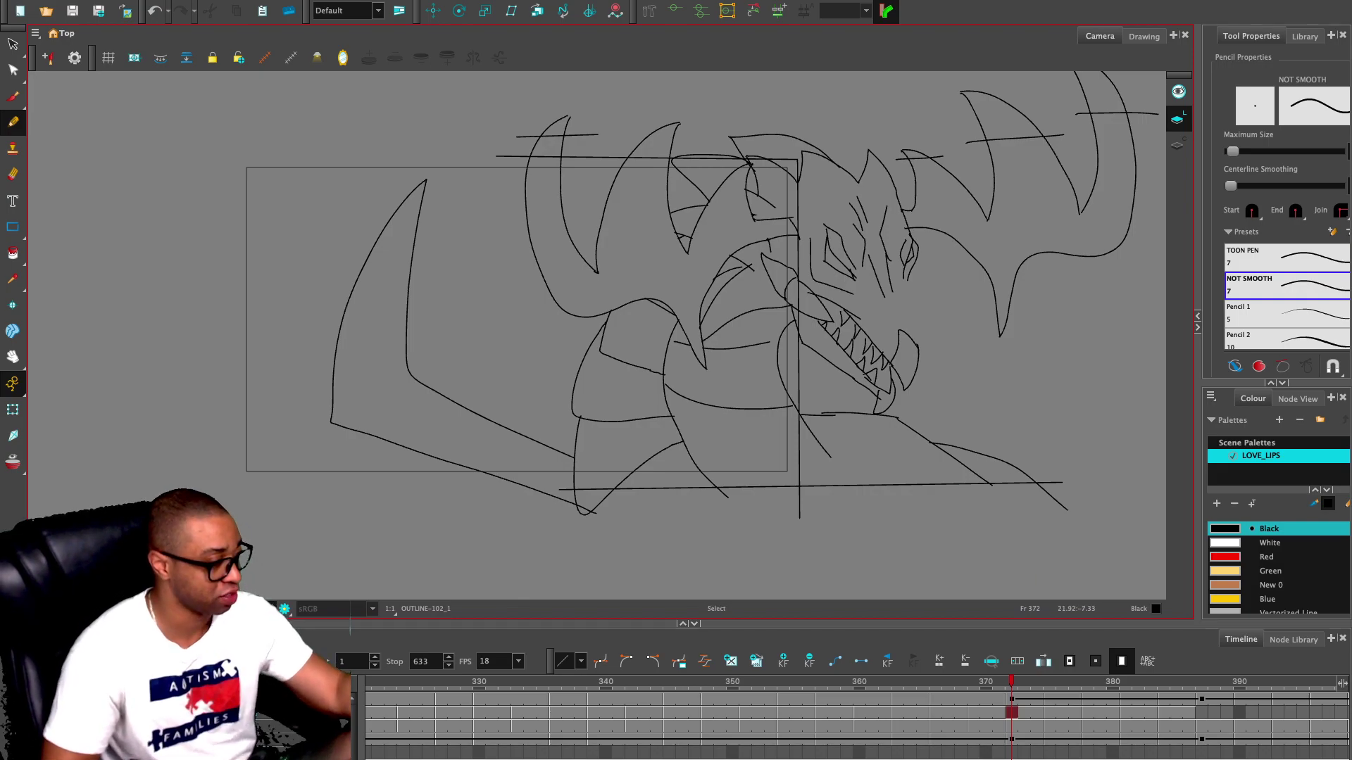
{"action": "key", "text": "1"}
{"action": "left_click_drag", "start_coordinate": [913, 413], "coordinate": [863, 420]}
{"action": "key", "text": "alt+s"}
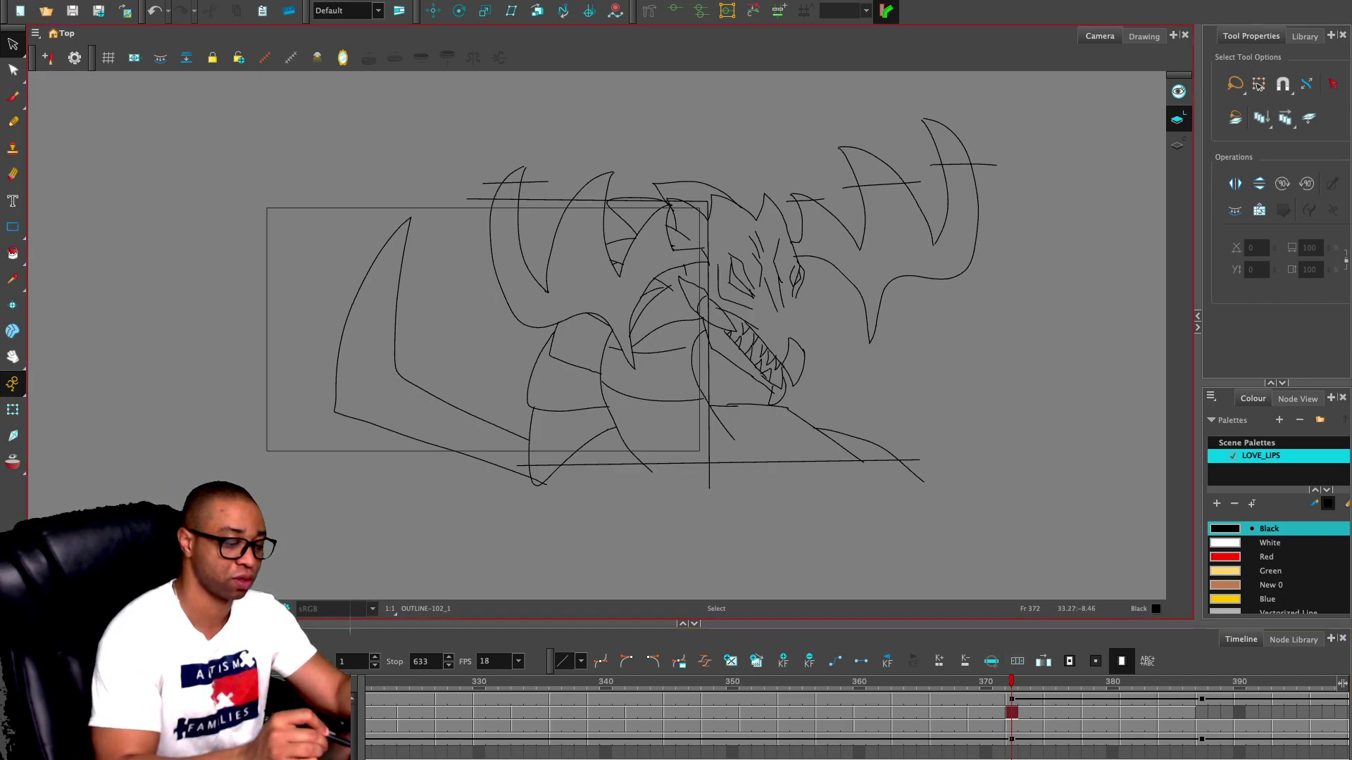
{"action": "key", "text": "ctrl+a"}
{"action": "key", "text": "4"}
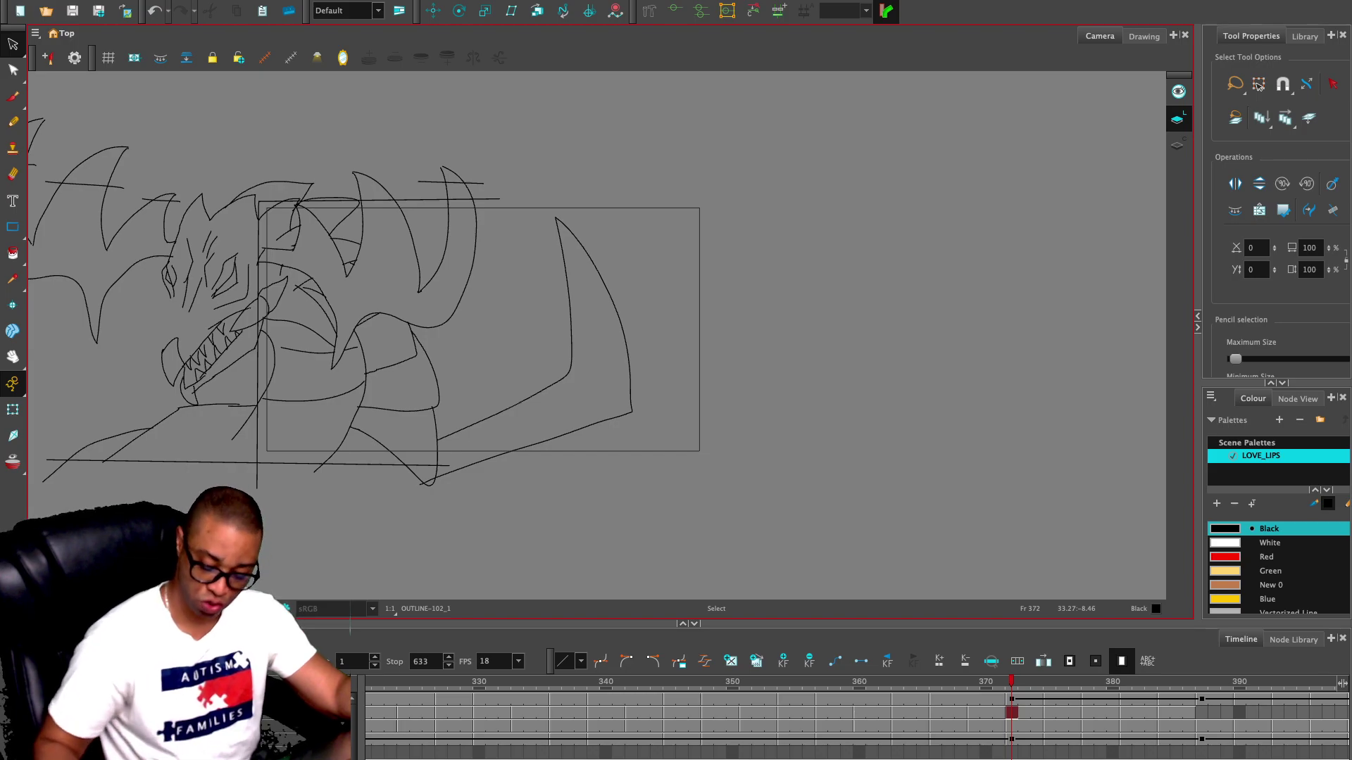
- Step through frames 375 to 382 to compare the dragon and wing poses
{"action": "left_click", "coordinate": [1049, 711]}
{"action": "key", "text": "comma"}
{"action": "key", "text": "period"}
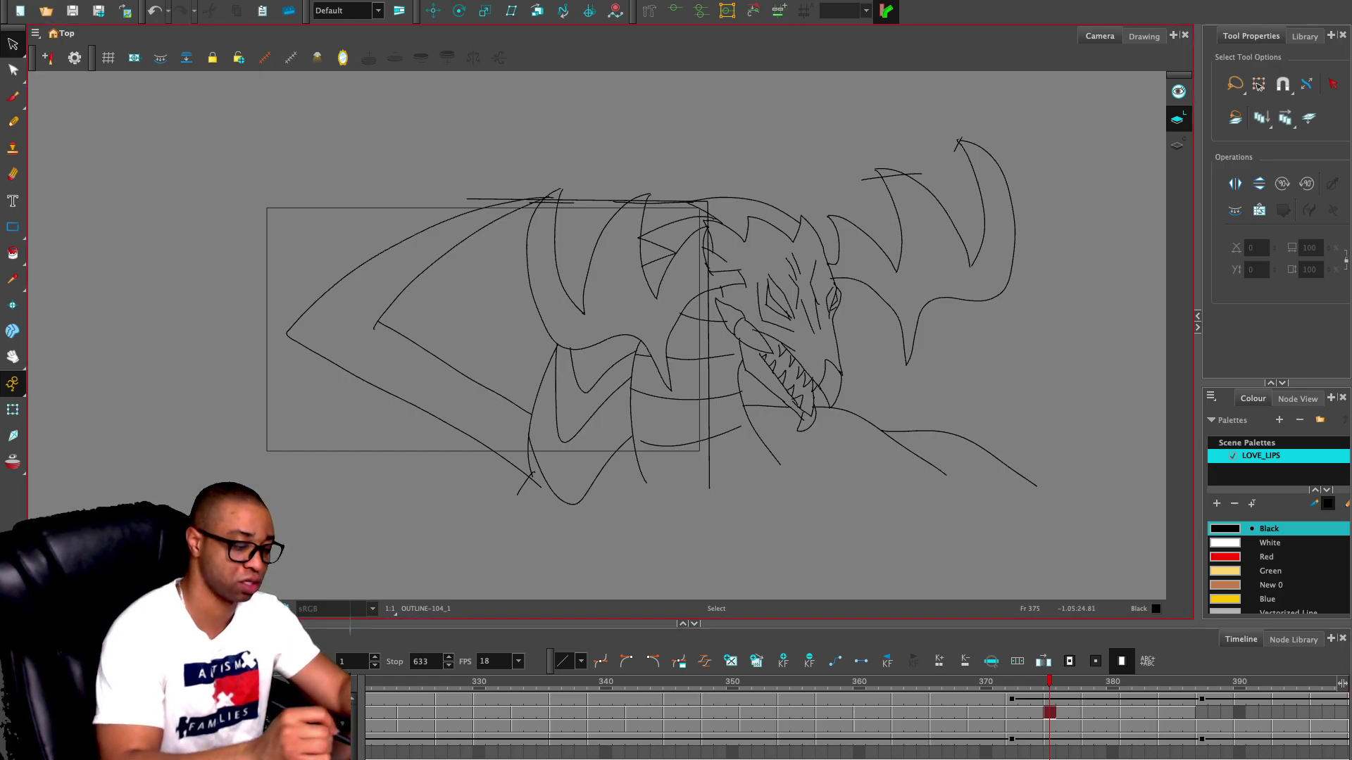
{"action": "key", "text": "period"}
{"action": "key", "text": "period"}
{"action": "key", "text": "period"}
{"action": "key", "text": "period"}
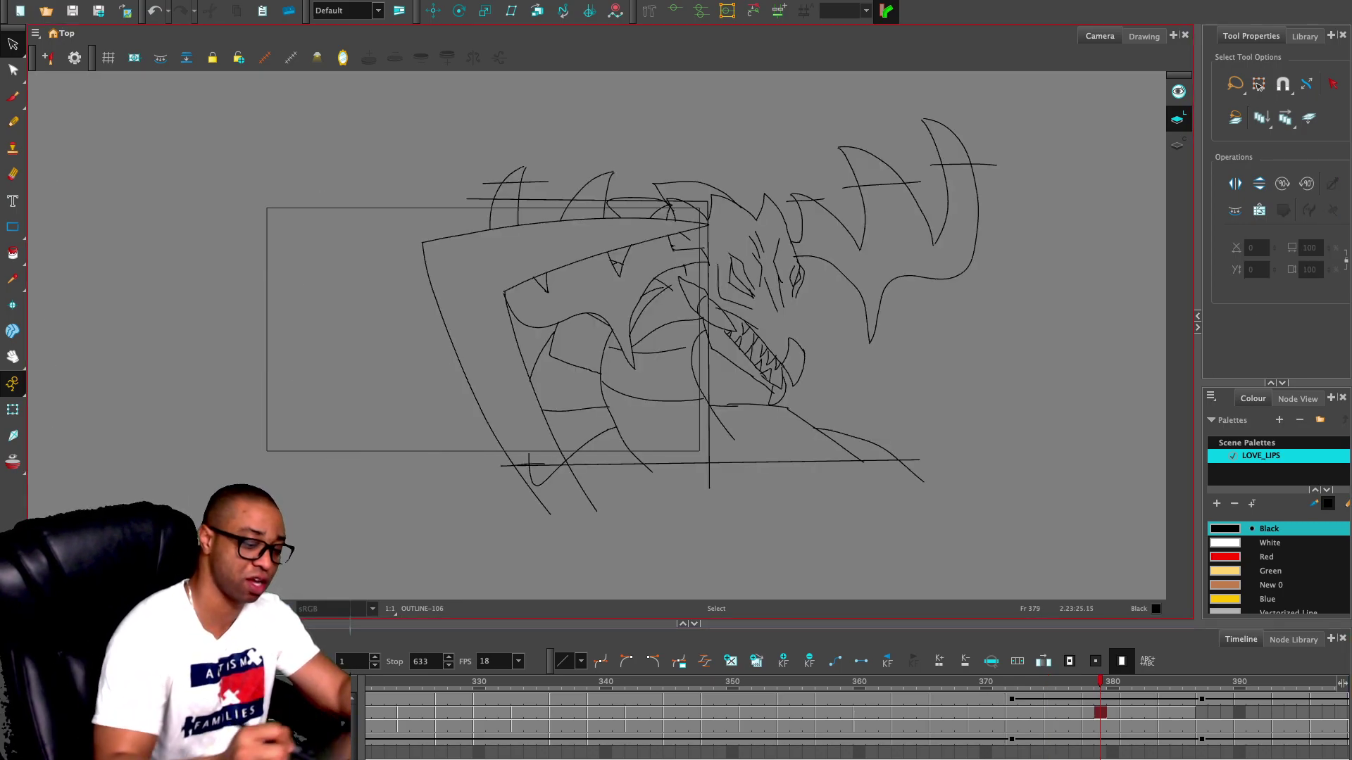
{"action": "key", "text": "period"}
{"action": "key", "text": "period"}
{"action": "key", "text": "period"}
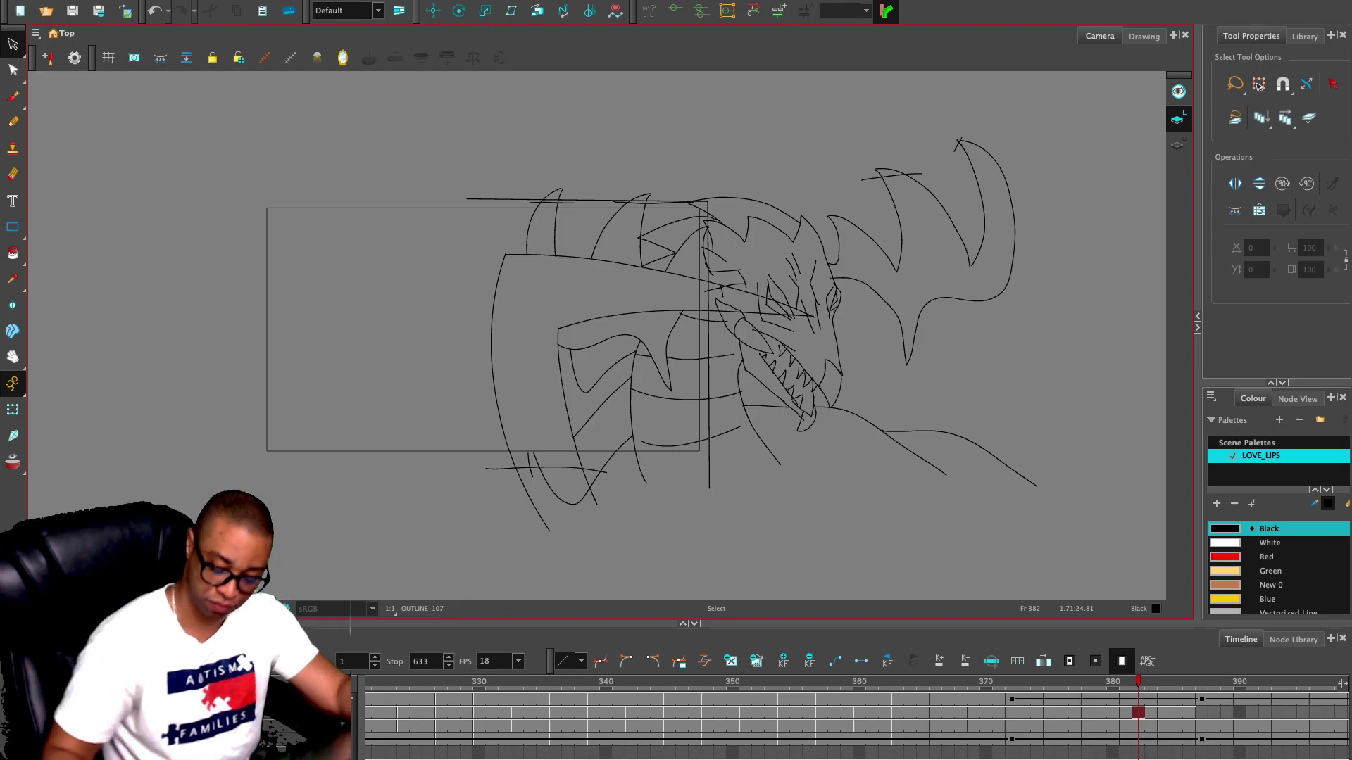
- On frame 385, select the entire dragon drawing and flip it horizontally
{"action": "key", "text": "period"}
{"action": "key", "text": "period"}
{"action": "key", "text": "period"}
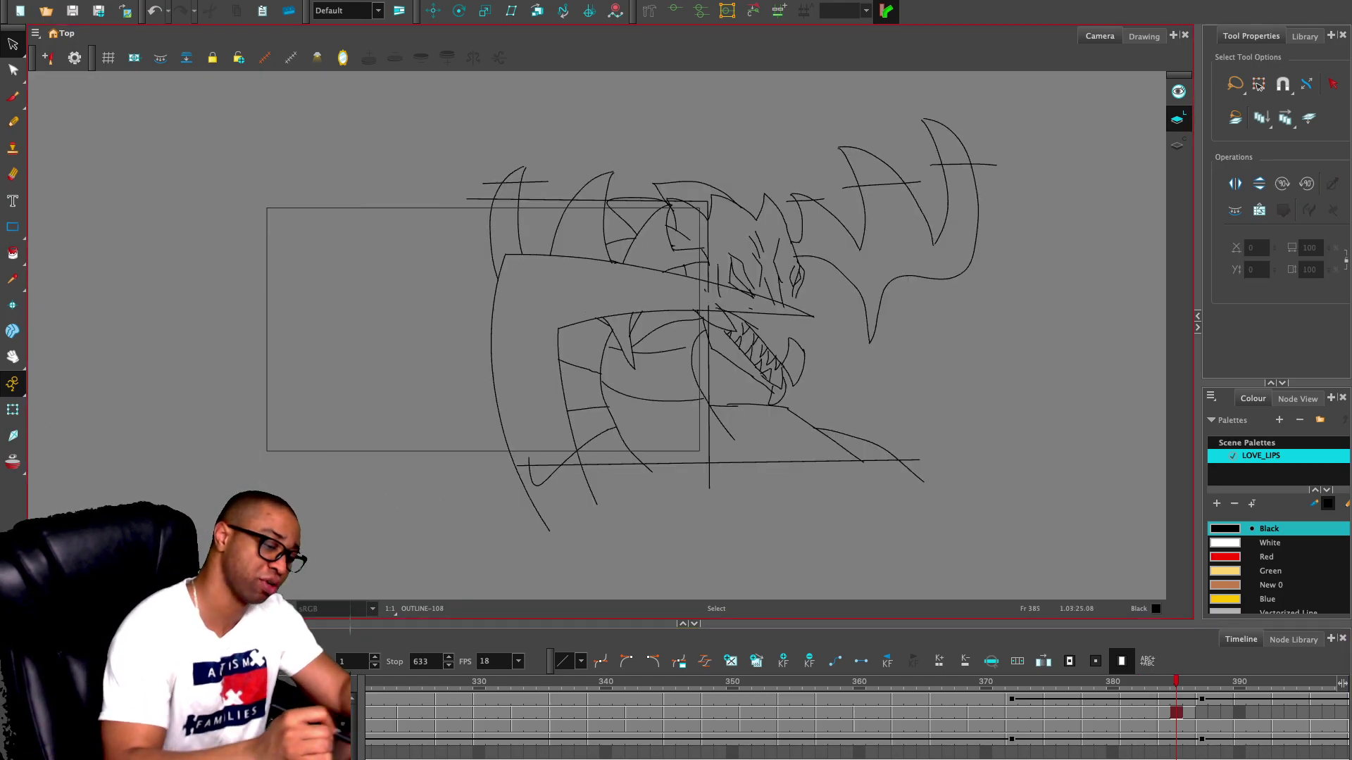
{"action": "key", "text": "ctrl+a"}
{"action": "key", "text": "4"}
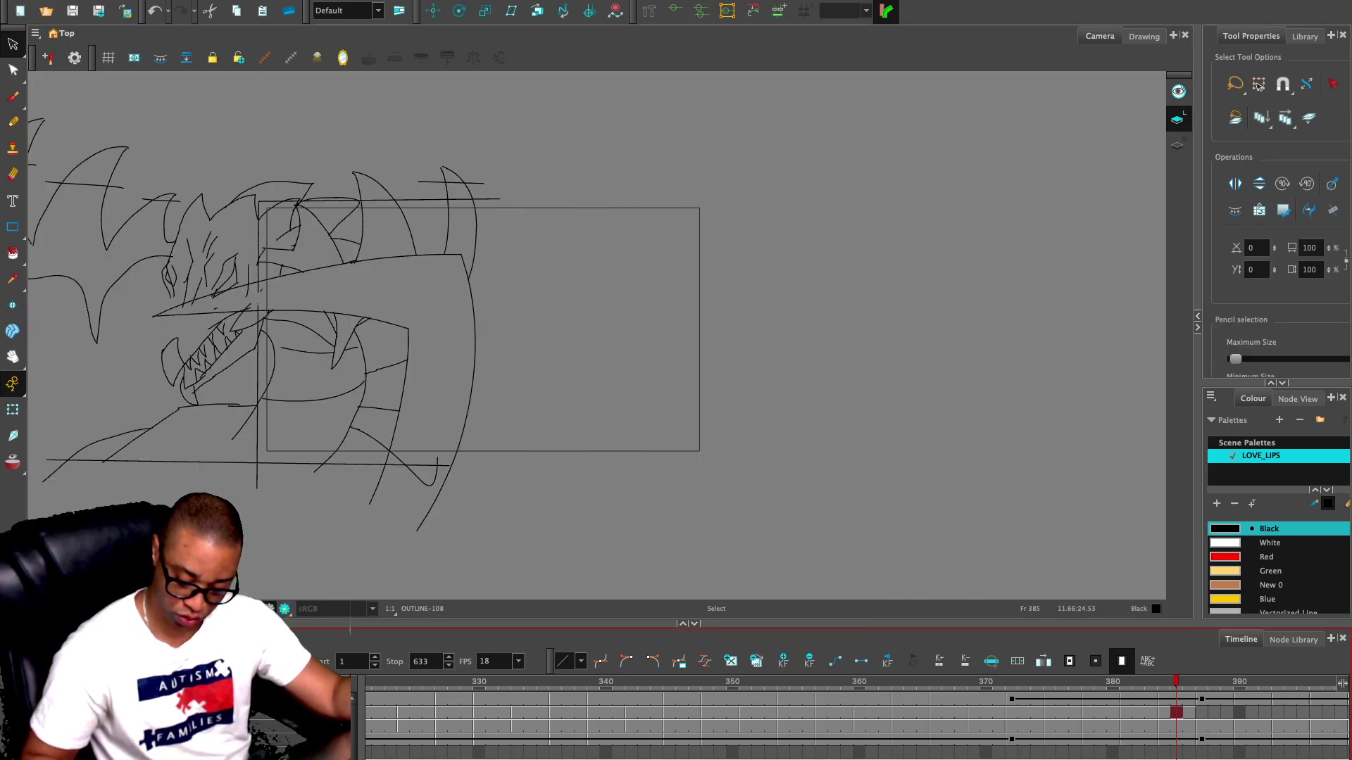
- Select the dragon drawing cells on frames 372 to 386 and undo the horizontal flip
{"action": "left_click", "coordinate": [1011, 712]}
{"action": "left_click", "coordinate": [1189, 713], "text": "shift"}
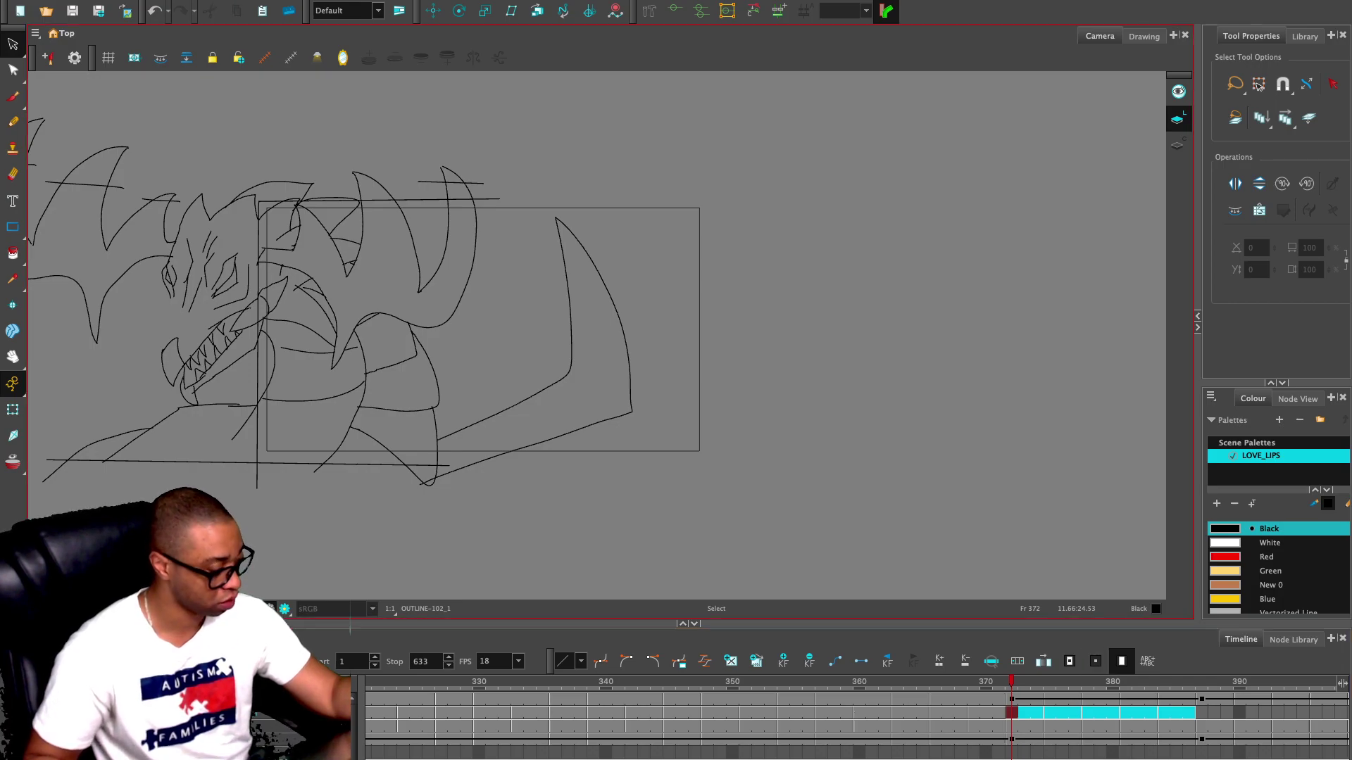
{"action": "key", "text": "ctrl+a"}
{"action": "key", "text": "ctrl+z"}
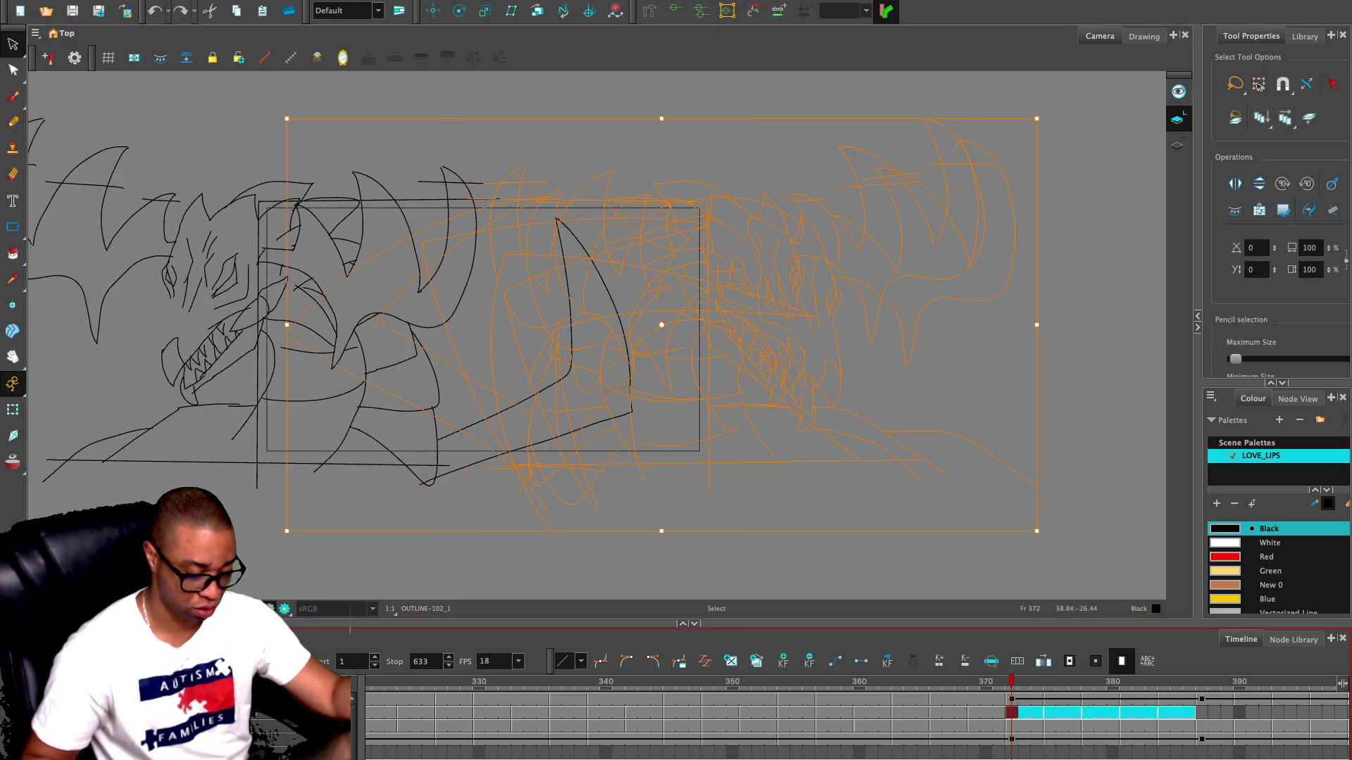
- Paste the dragon drawings from frames 372 to 386 into the empty cells starting at frame 387
{"action": "mouse_move", "coordinate": [1011, 682]}
{"action": "left_mouse_down"}
{"action": "mouse_move", "coordinate": [1163, 682]}
{"action": "mouse_move", "coordinate": [999, 681]}
{"action": "mouse_move", "coordinate": [1189, 682]}
{"action": "left_mouse_up"}
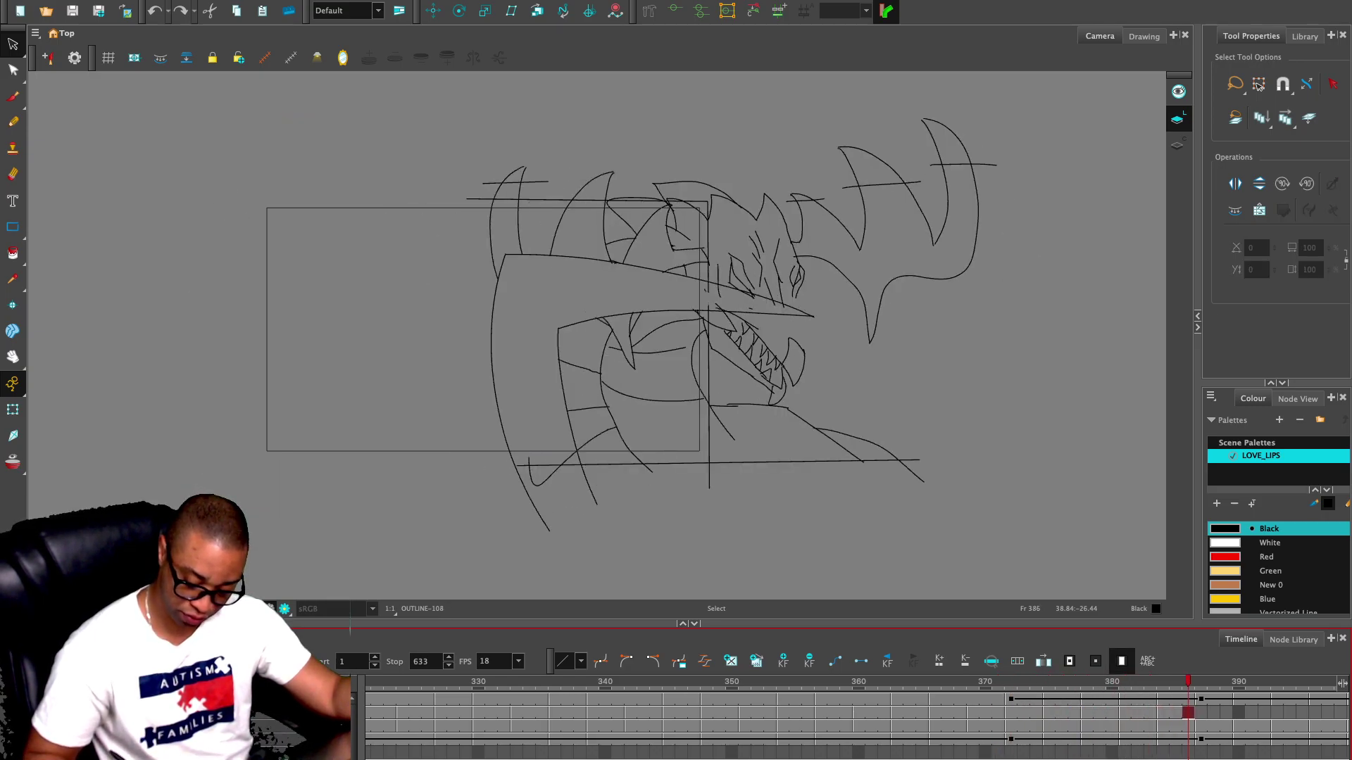
{"action": "scroll", "coordinate": [856, 716], "scroll_direction": "right", "scroll_amount": 8}
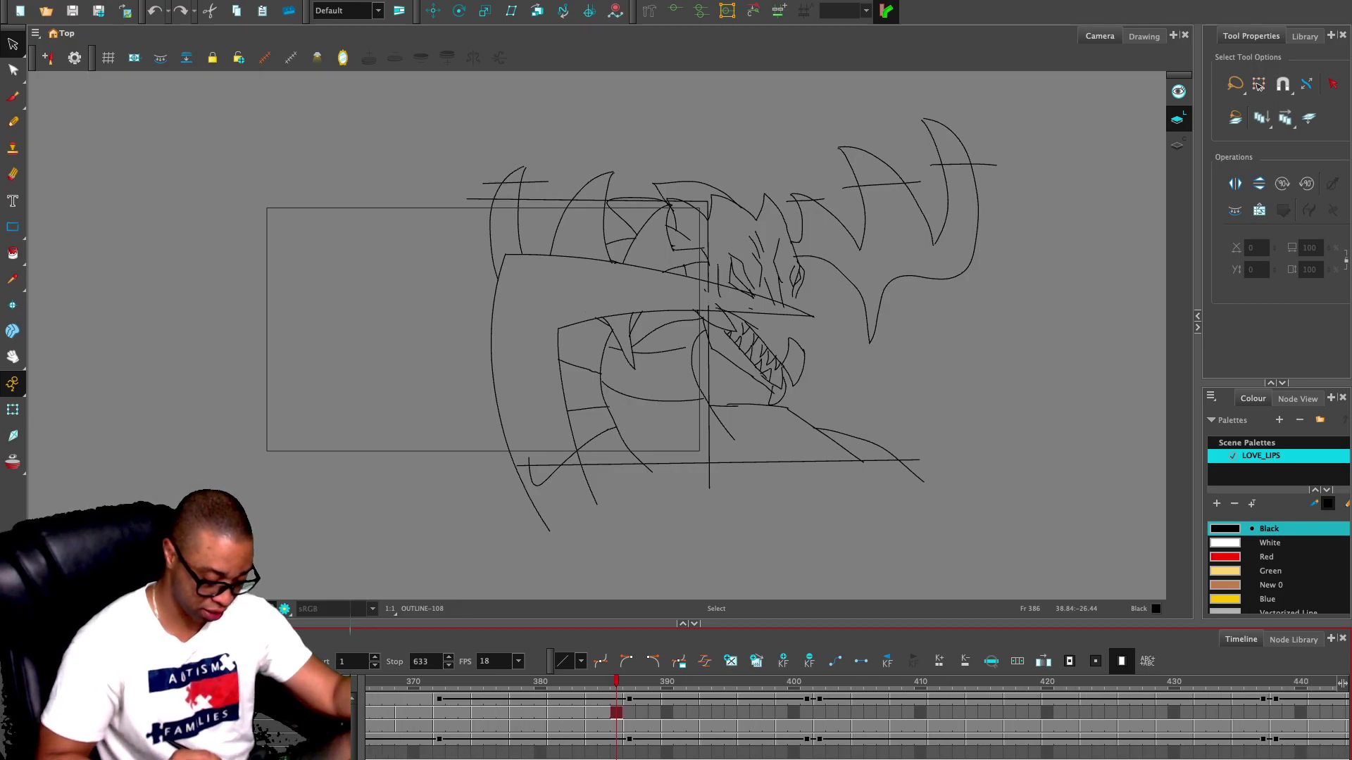
{"action": "key", "text": "."}
{"action": "key", "text": "comma"}
{"action": "key", "text": "period"}
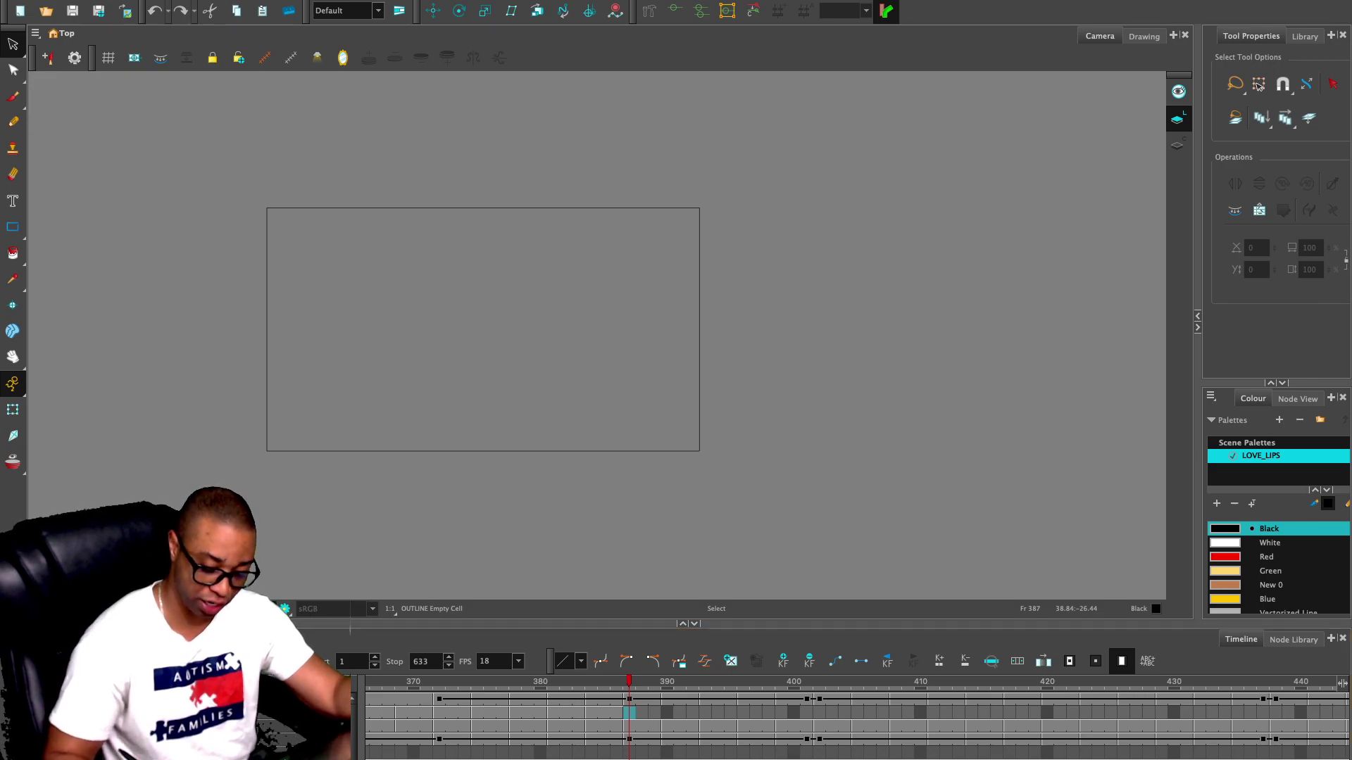
{"action": "key", "text": "super+v"}
- Step back from frame 387 to 375 to review the original dragon poses
{"action": "key", "text": "comma"}
{"action": "key", "text": "comma"}
{"action": "key", "text": "comma"}
{"action": "key", "text": "comma"}
{"action": "key", "text": "comma"}
{"action": "key", "text": "comma"}
{"action": "key", "text": "comma"}
{"action": "key", "text": "comma"}
{"action": "key", "text": "comma"}
{"action": "key", "text": "comma"}
{"action": "key", "text": "comma"}
{"action": "key", "text": "comma"}
{"action": "key", "text": "comma"}
{"action": "key", "text": "comma"}
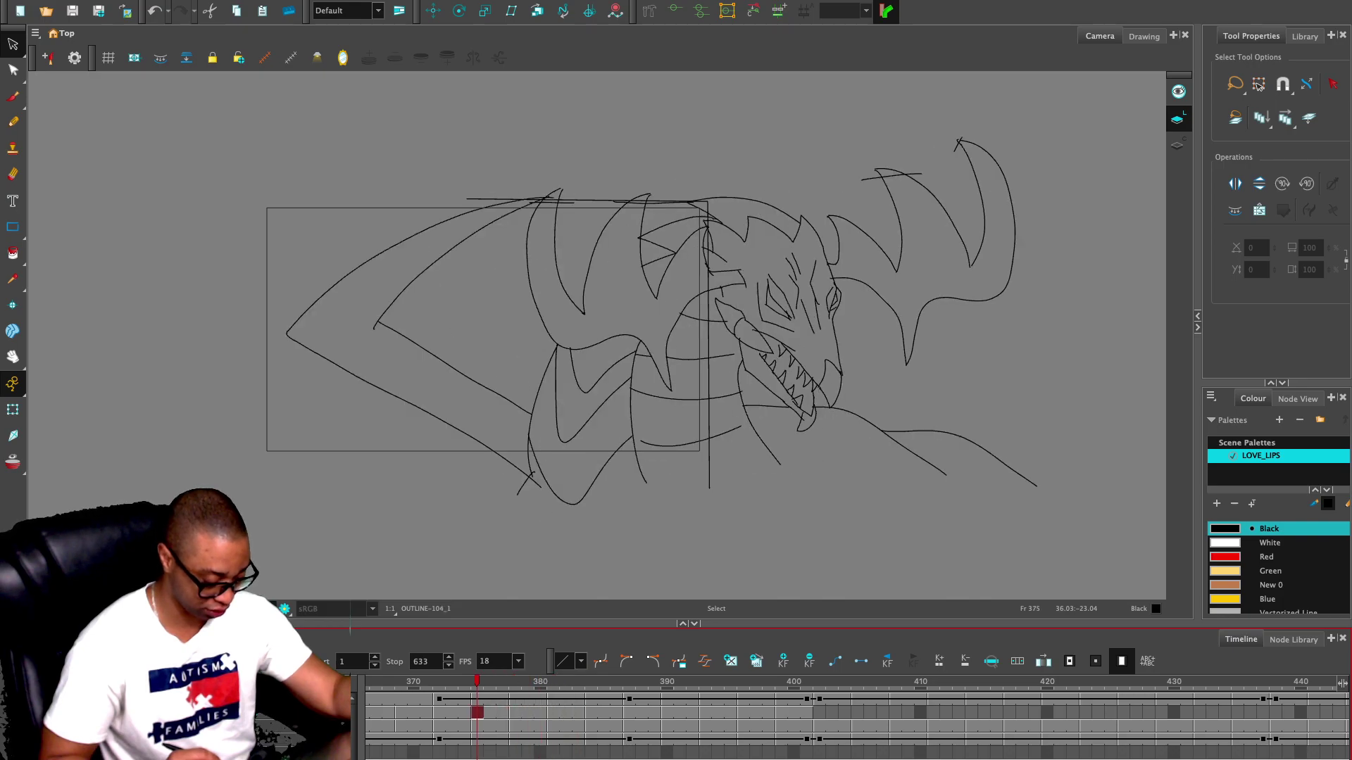
- Step through the pasted dragon drawings from frame 390 to 400 to compare the wing poses
{"action": "left_click_drag", "start_coordinate": [451, 681], "coordinate": [667, 682]}
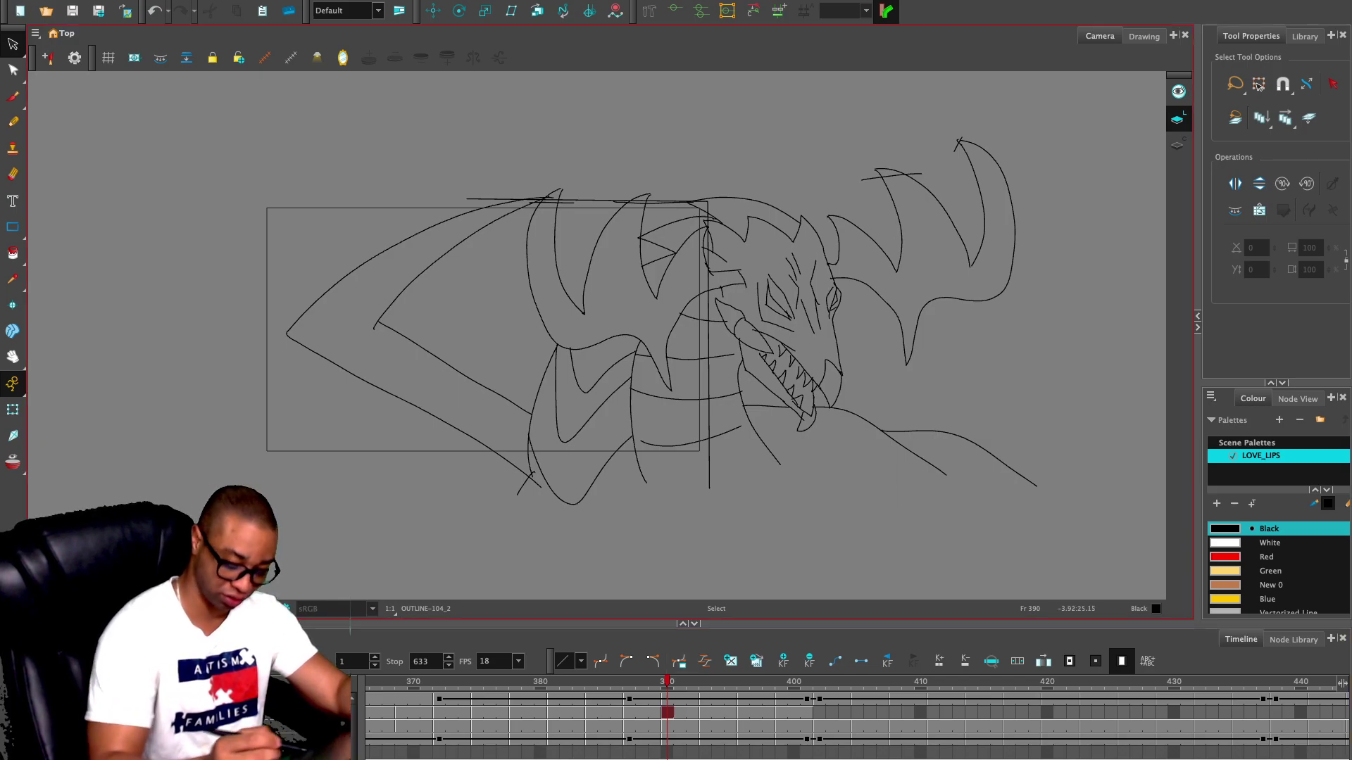
{"action": "key", "text": "period"}
{"action": "key", "text": "period"}
{"action": "key", "text": "period"}
{"action": "key", "text": "period"}
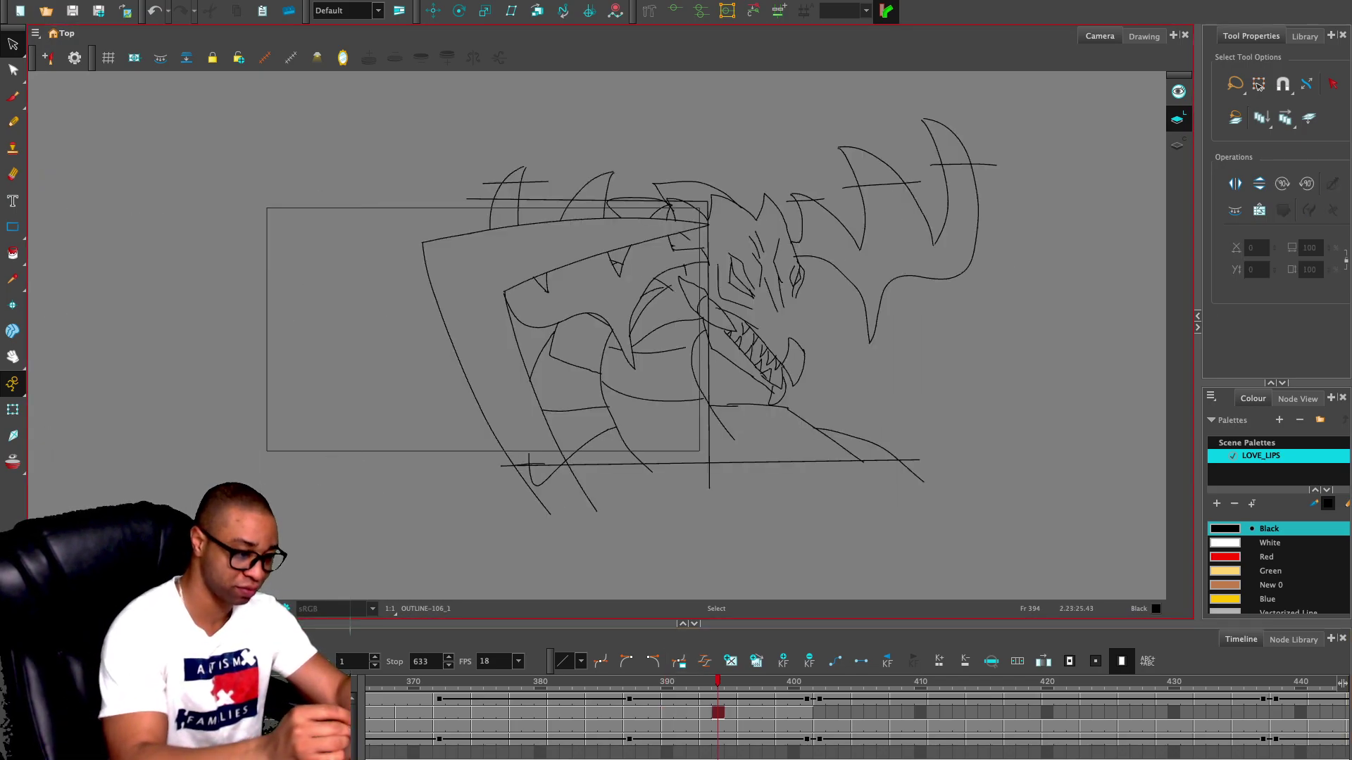
{"action": "key", "text": "period"}
{"action": "key", "text": "period"}
{"action": "key", "text": "period"}
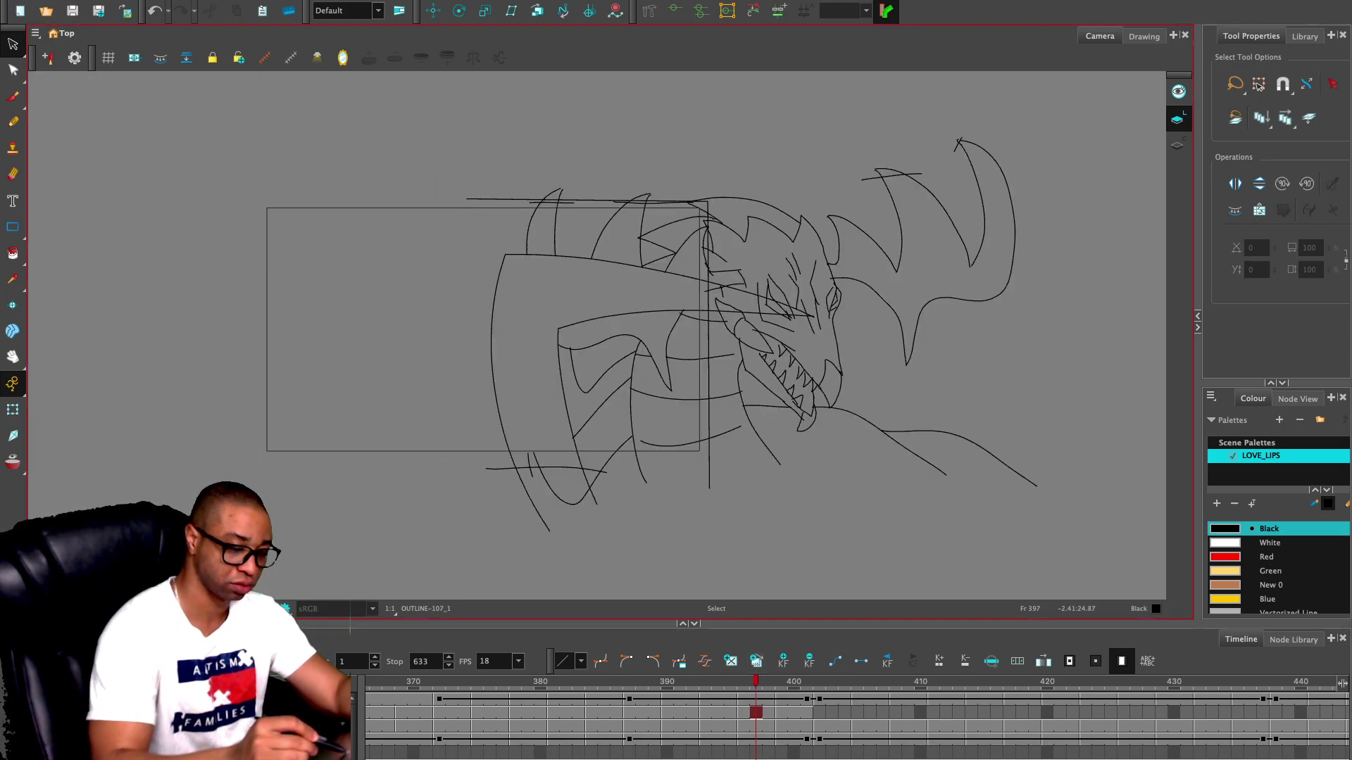
{"action": "key", "text": "period"}
{"action": "key", "text": "period"}
{"action": "key", "text": "period"}
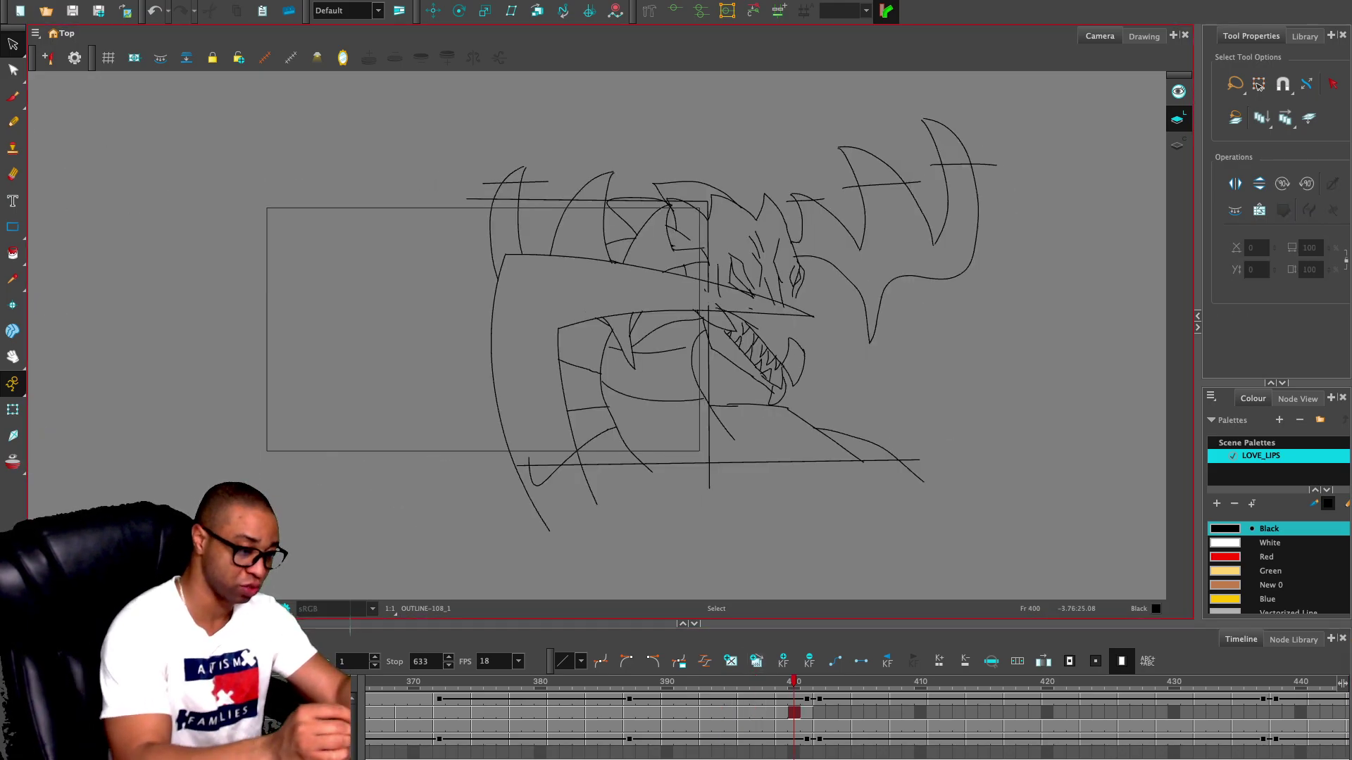
- Flip the entire pasted dragon drawing on frame 400 horizontally
{"action": "key", "text": "comma"}
{"action": "key", "text": "comma"}
{"action": "key", "text": "comma"}
{"action": "key", "text": "comma"}
{"action": "key", "text": "comma"}
{"action": "key", "text": "comma"}
{"action": "key", "text": "comma"}
{"action": "key", "text": "comma"}
{"action": "key", "text": "comma"}
{"action": "key", "text": "comma"}
{"action": "key", "text": "comma"}
{"action": "key", "text": "comma"}
{"action": "key", "text": "comma"}
{"action": "key", "text": "comma"}
{"action": "key", "text": "comma"}
{"action": "key", "text": "comma"}
{"action": "key", "text": "comma"}
{"action": "key", "text": "comma"}
{"action": "key", "text": "comma"}
{"action": "key", "text": "comma"}
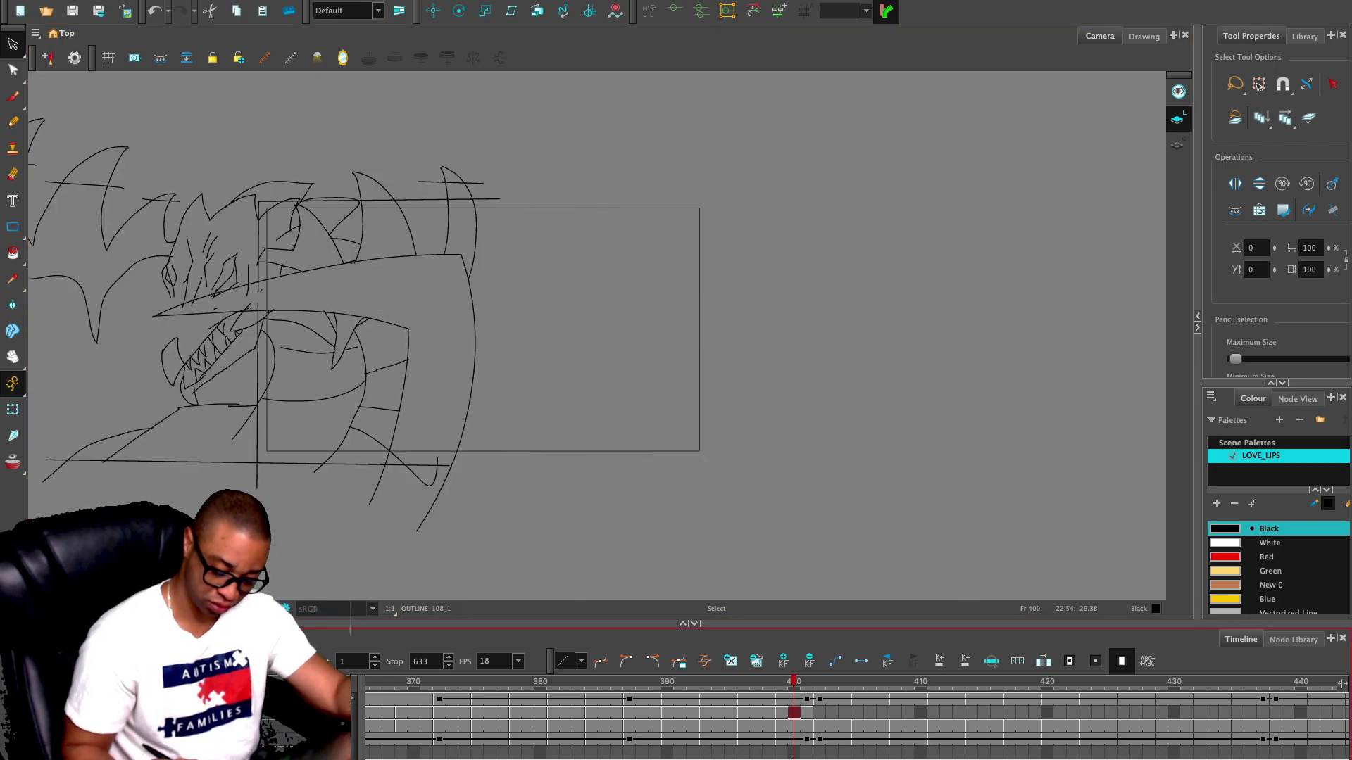
- Step back through the earlier dragon drawings from frame 380 to 372 to examine the wing positions
{"action": "key", "text": "period"}
{"action": "key", "text": "period"}
{"action": "key", "text": "period"}
{"action": "key", "text": "period"}
{"action": "key", "text": "period"}
{"action": "key", "text": "period"}
{"action": "key", "text": "period"}
{"action": "key", "text": "period"}
{"action": "key", "text": "period"}
{"action": "key", "text": "period"}
{"action": "key", "text": "period"}
{"action": "key", "text": "period"}
{"action": "key", "text": "period"}
{"action": "key", "text": "period"}
{"action": "key", "text": "period"}
{"action": "key", "text": "period"}
{"action": "key", "text": "period"}
{"action": "key", "text": "period"}
{"action": "key", "text": "period"}
{"action": "key", "text": "period"}
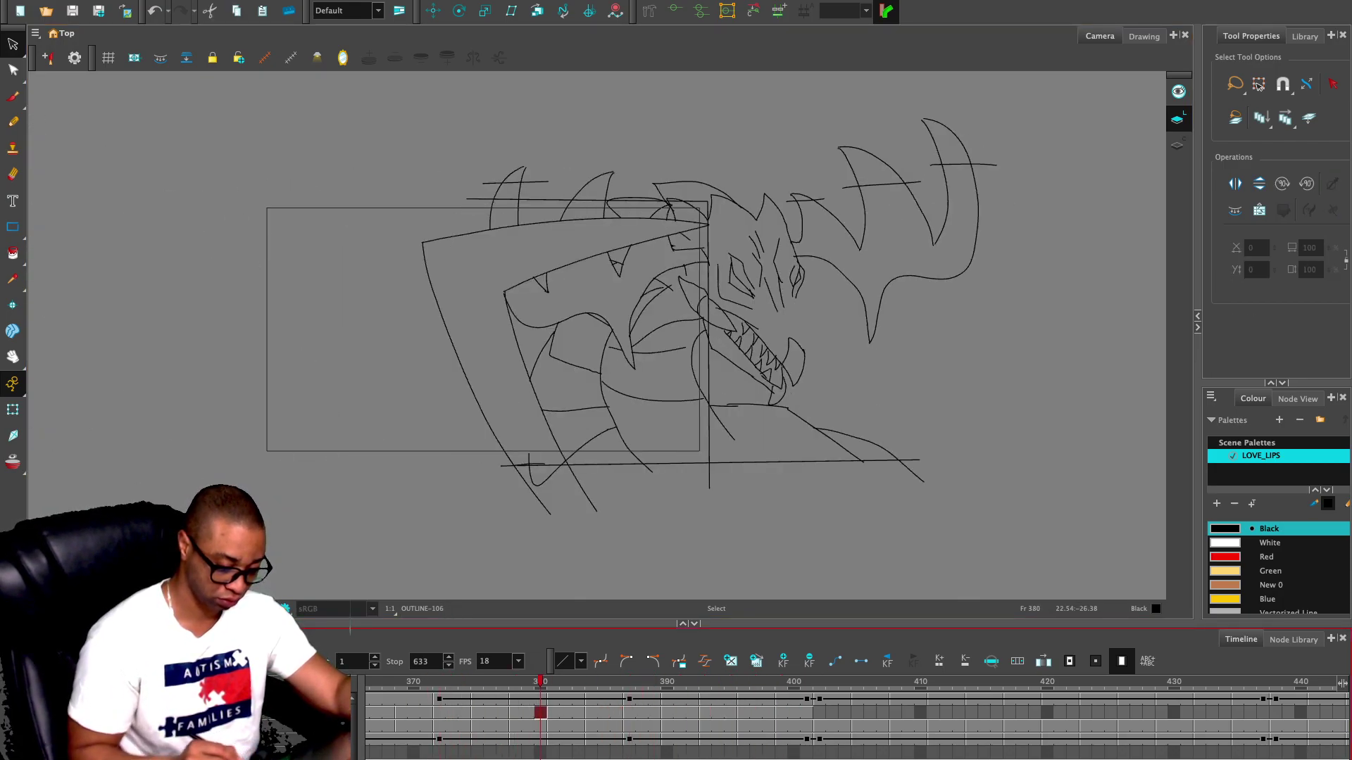
{"action": "key", "text": "comma"}
{"action": "key", "text": "comma"}
{"action": "key", "text": "comma"}
{"action": "key", "text": "comma"}
{"action": "key", "text": "comma"}
{"action": "key", "text": "comma"}
{"action": "key", "text": "comma"}
{"action": "key", "text": "comma"}
{"action": "key", "text": "comma"}
{"action": "key", "text": "comma"}
{"action": "key", "text": "comma"}
{"action": "key", "text": "comma"}
{"action": "key", "text": "comma"}
{"action": "key", "text": "comma"}
{"action": "key", "text": "comma"}
{"action": "key", "text": "comma"}
{"action": "key", "text": "comma"}
{"action": "key", "text": "comma"}
{"action": "key", "text": "comma"}
{"action": "key", "text": "comma"}
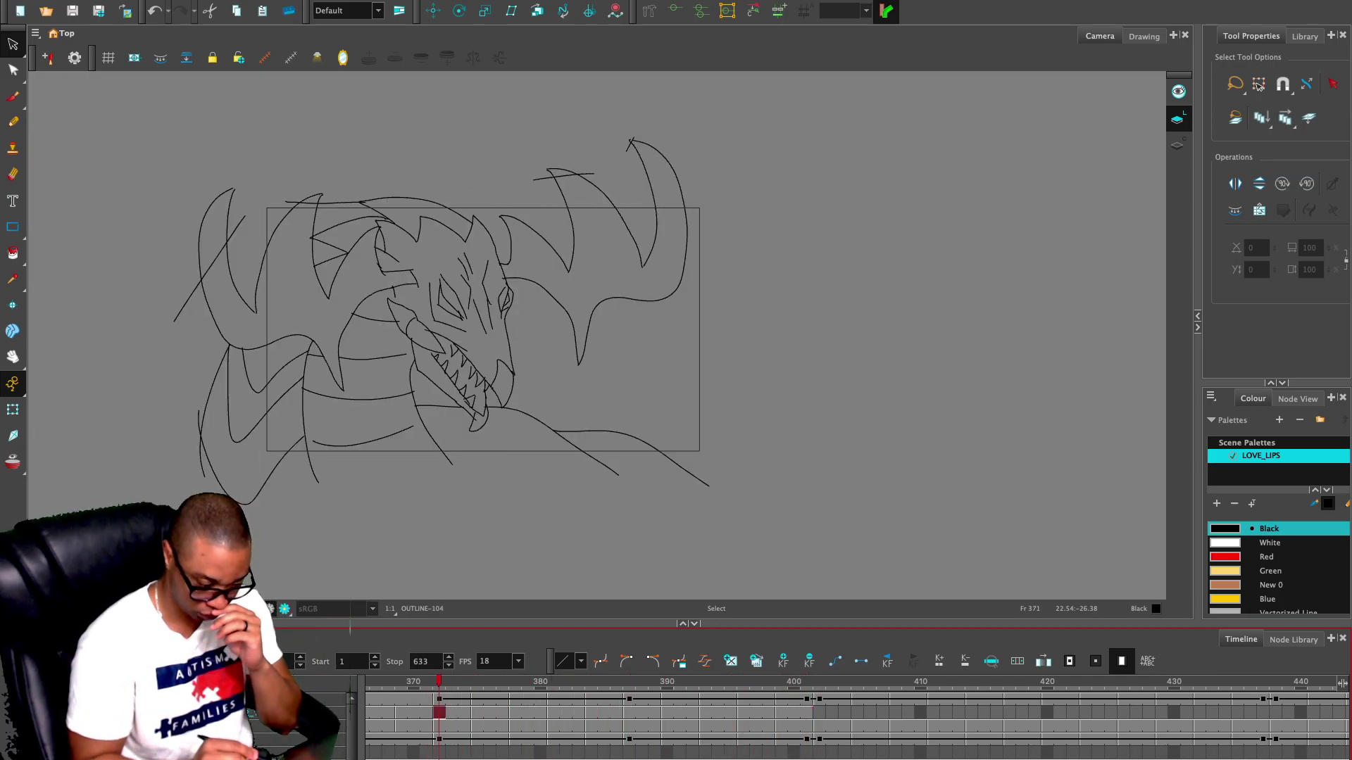
- On frame 373, draw the wing's curved upper edge, tip spikes and long hanging membrane points with the Pencil tool
{"action": "key", "text": "period"}
{"action": "key", "text": "period"}
{"action": "key", "text": "alt+slash"}
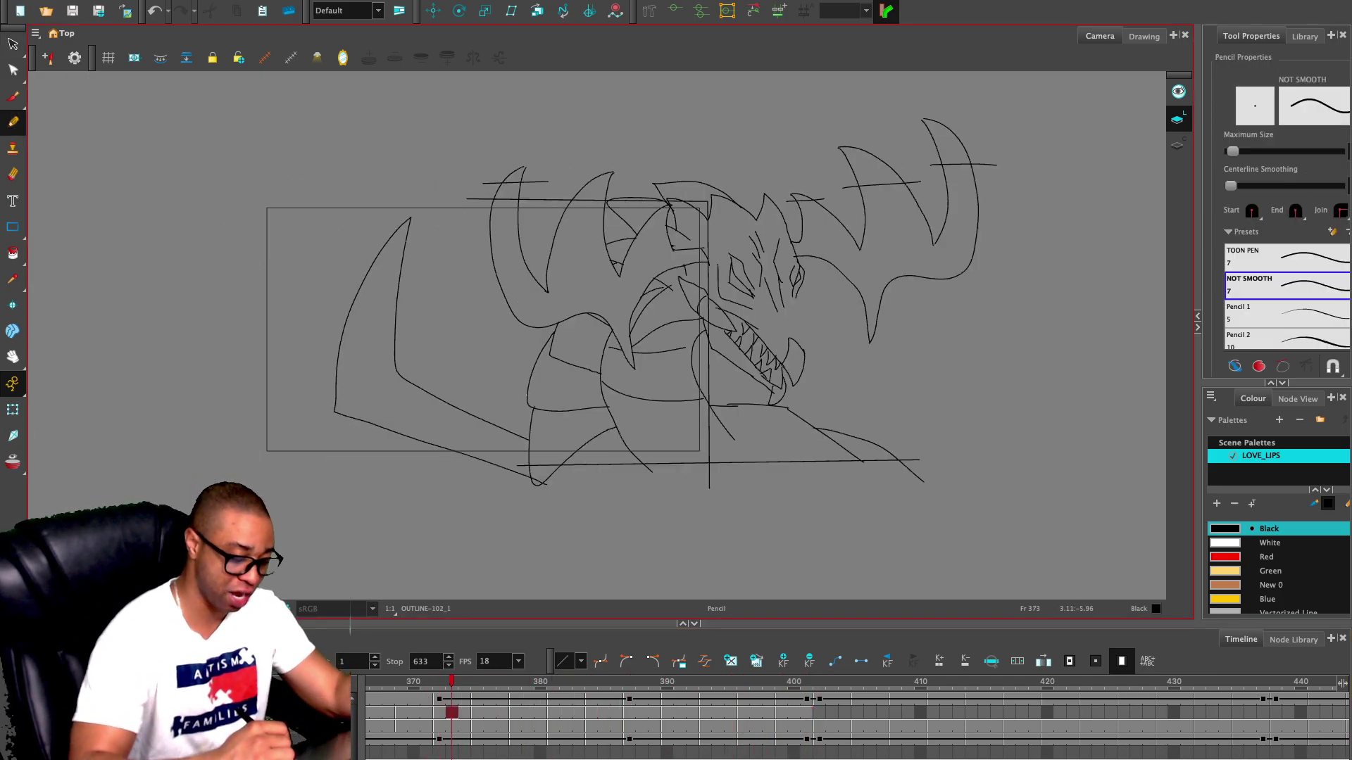
{"action": "left_click_drag", "start_coordinate": [509, 409], "coordinate": [430, 127]}
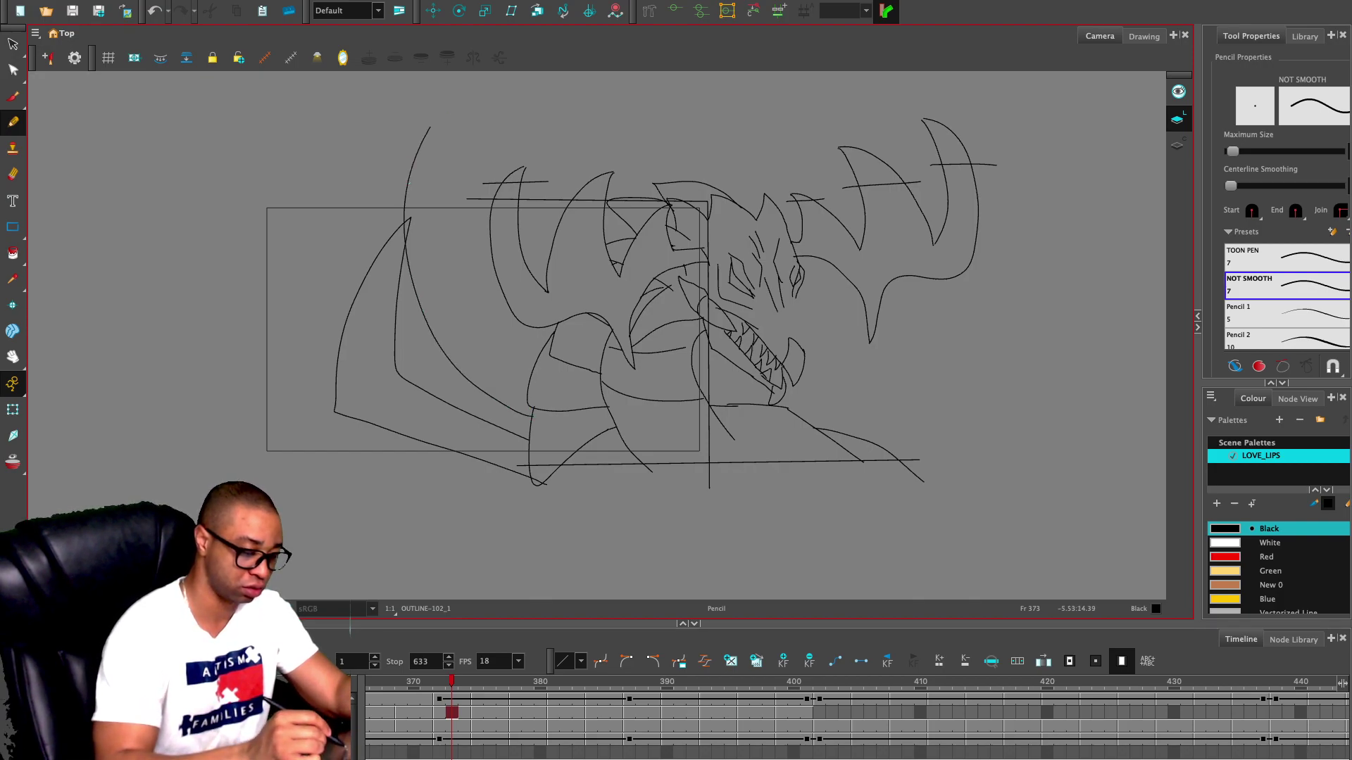
{"action": "left_click_drag", "start_coordinate": [405, 213], "coordinate": [283, 153]}
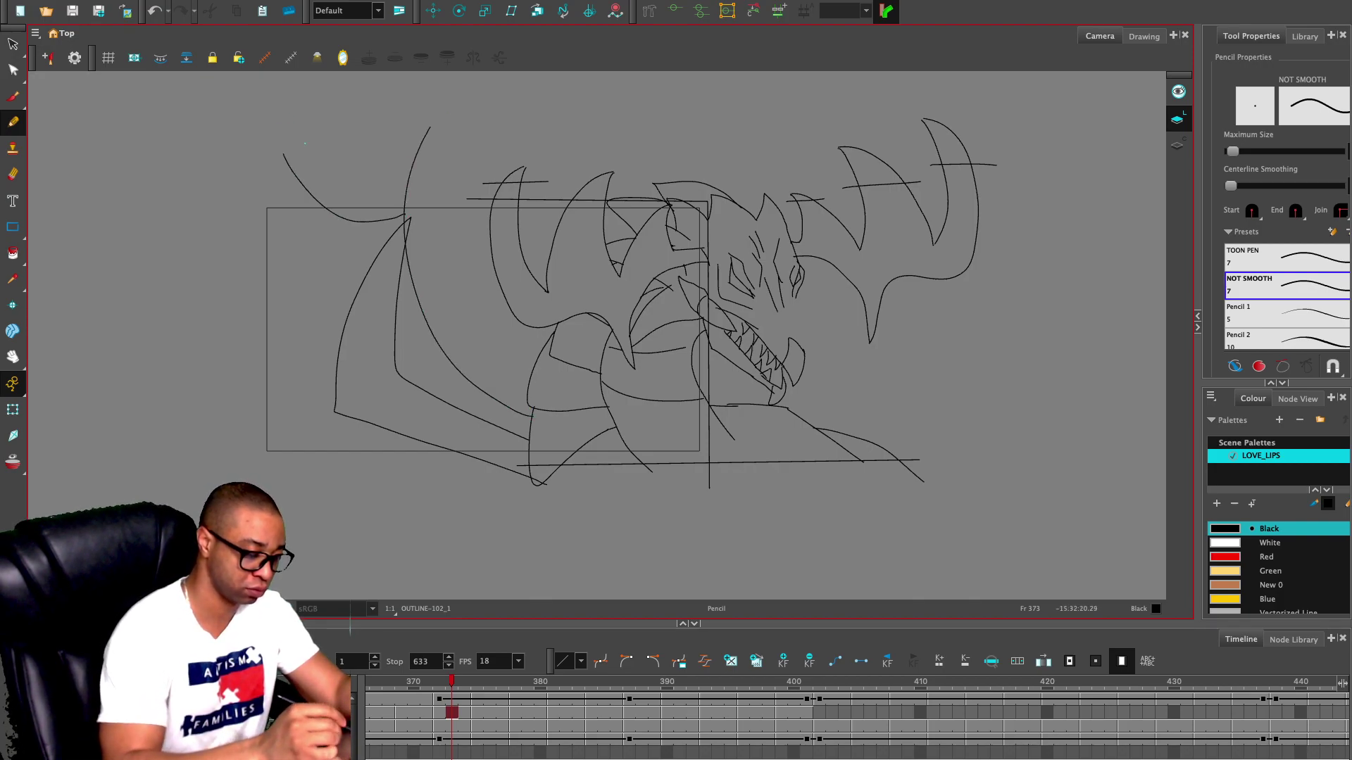
{"action": "mouse_move", "coordinate": [370, 243]}
{"action": "left_mouse_down"}
{"action": "mouse_move", "coordinate": [309, 291]}
{"action": "mouse_move", "coordinate": [214, 497]}
{"action": "left_mouse_up"}
{"action": "mouse_move", "coordinate": [370, 242]}
{"action": "left_mouse_down"}
{"action": "mouse_move", "coordinate": [347, 276]}
{"action": "mouse_move", "coordinate": [308, 515]}
{"action": "mouse_move", "coordinate": [392, 340]}
{"action": "mouse_move", "coordinate": [415, 598]}
{"action": "left_mouse_up"}
{"action": "left_click_drag", "start_coordinate": [461, 410], "coordinate": [407, 566]}
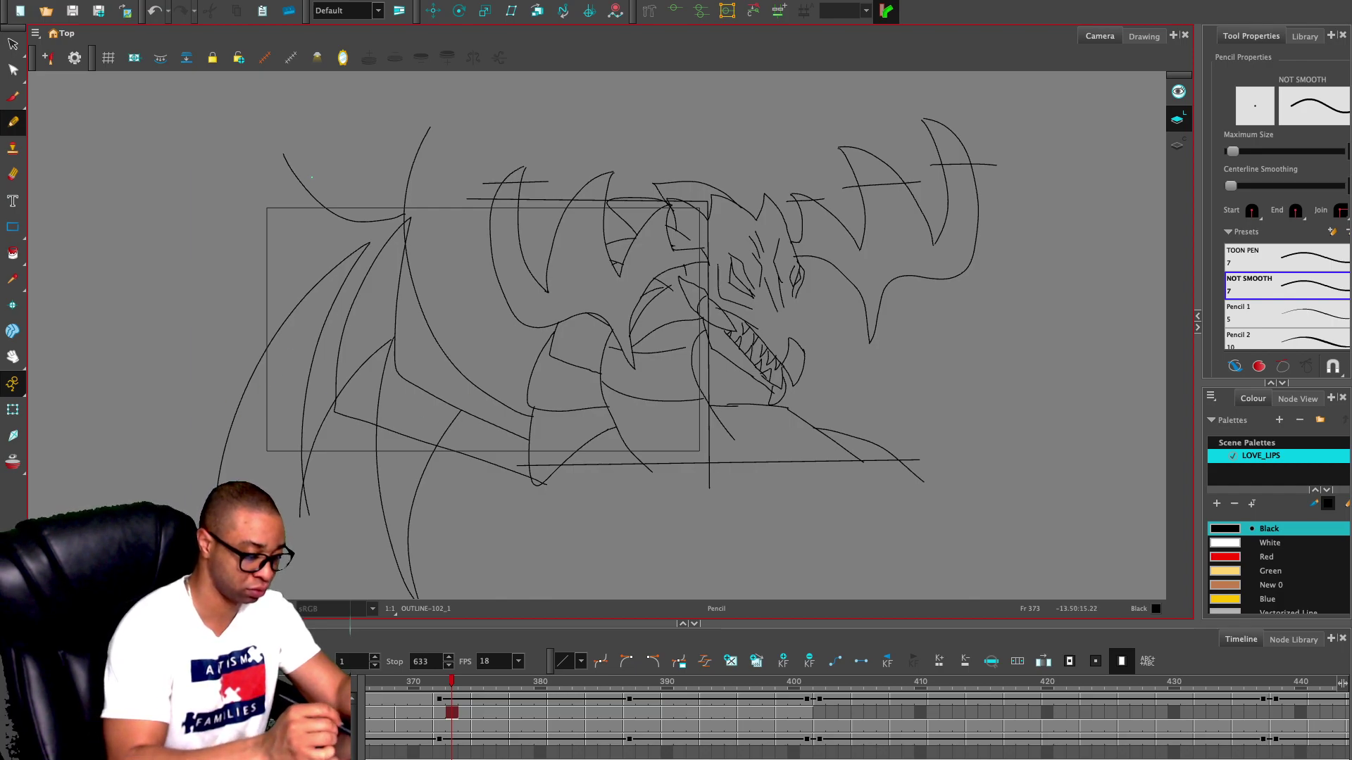
- Add short crease lines between the wing's membrane points and draw a three-sided closing line around its outer side
{"action": "mouse_move", "coordinate": [293, 320]}
{"action": "left_mouse_down"}
{"action": "mouse_move", "coordinate": [310, 352]}
{"action": "mouse_move", "coordinate": [276, 385]}
{"action": "left_mouse_up"}
{"action": "left_click_drag", "start_coordinate": [276, 384], "coordinate": [295, 415]}
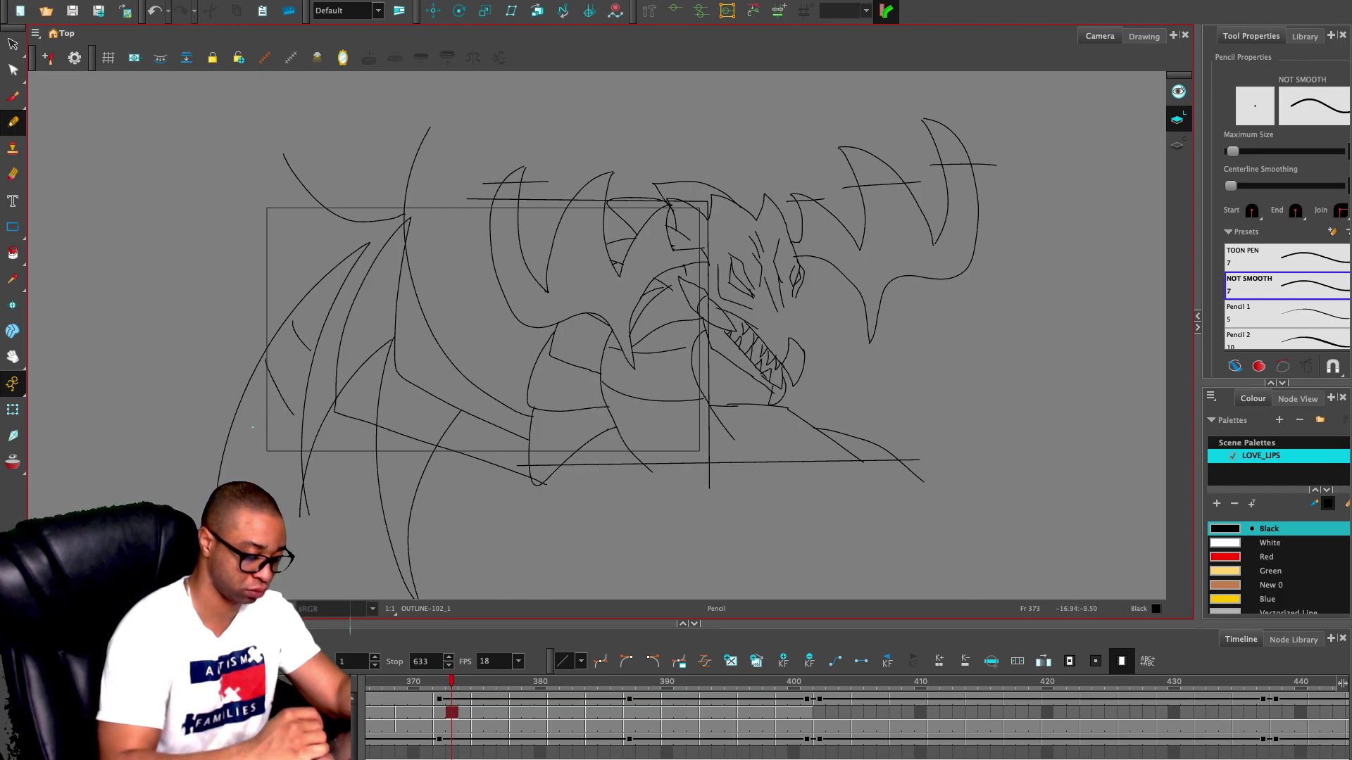
{"action": "left_click_drag", "start_coordinate": [328, 461], "coordinate": [365, 488]}
{"action": "left_click_drag", "start_coordinate": [339, 421], "coordinate": [369, 444]}
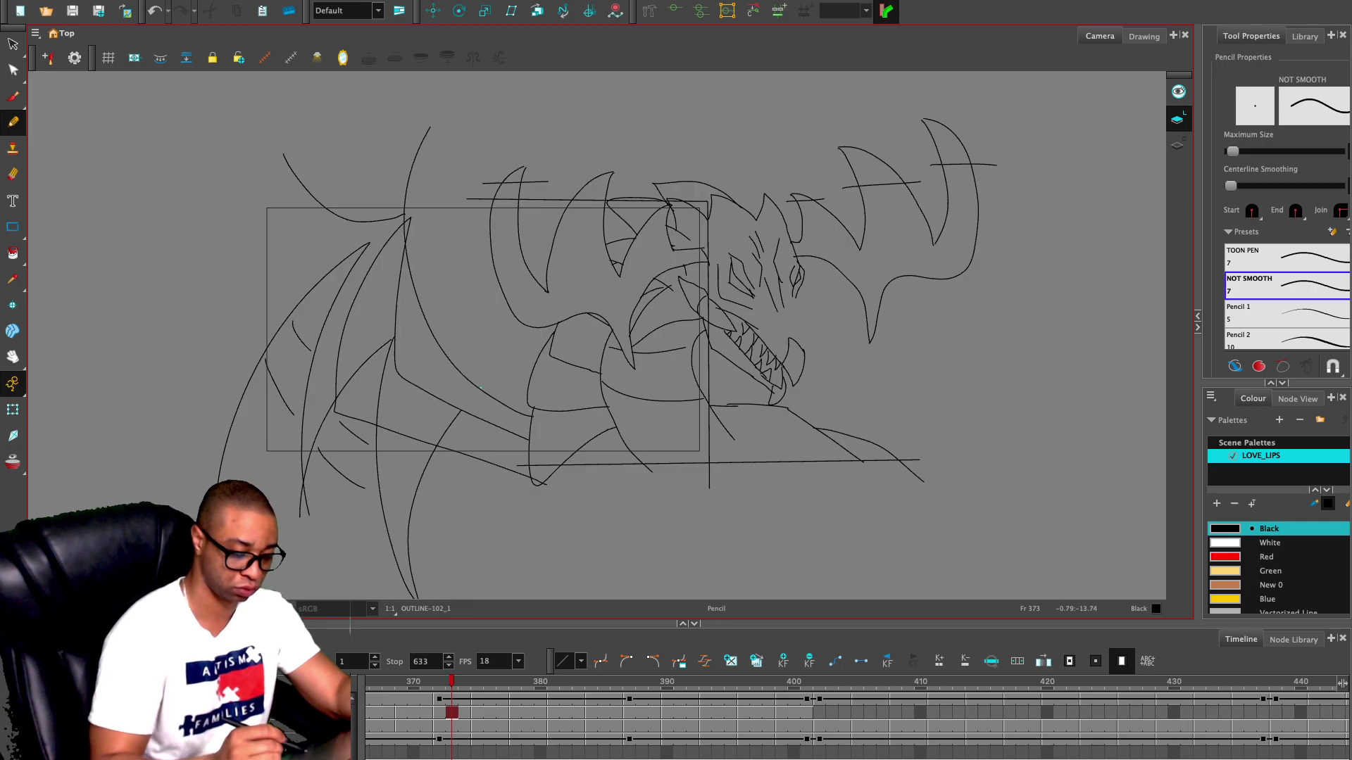
{"action": "mouse_move", "coordinate": [345, 194]}
{"action": "left_mouse_down"}
{"action": "mouse_move", "coordinate": [222, 192]}
{"action": "mouse_move", "coordinate": [256, 194]}
{"action": "mouse_move", "coordinate": [250, 483]}
{"action": "mouse_move", "coordinate": [290, 499]}
{"action": "mouse_move", "coordinate": [524, 491]}
{"action": "left_mouse_up"}
{"action": "left_click_drag", "start_coordinate": [523, 499], "coordinate": [523, 505]}
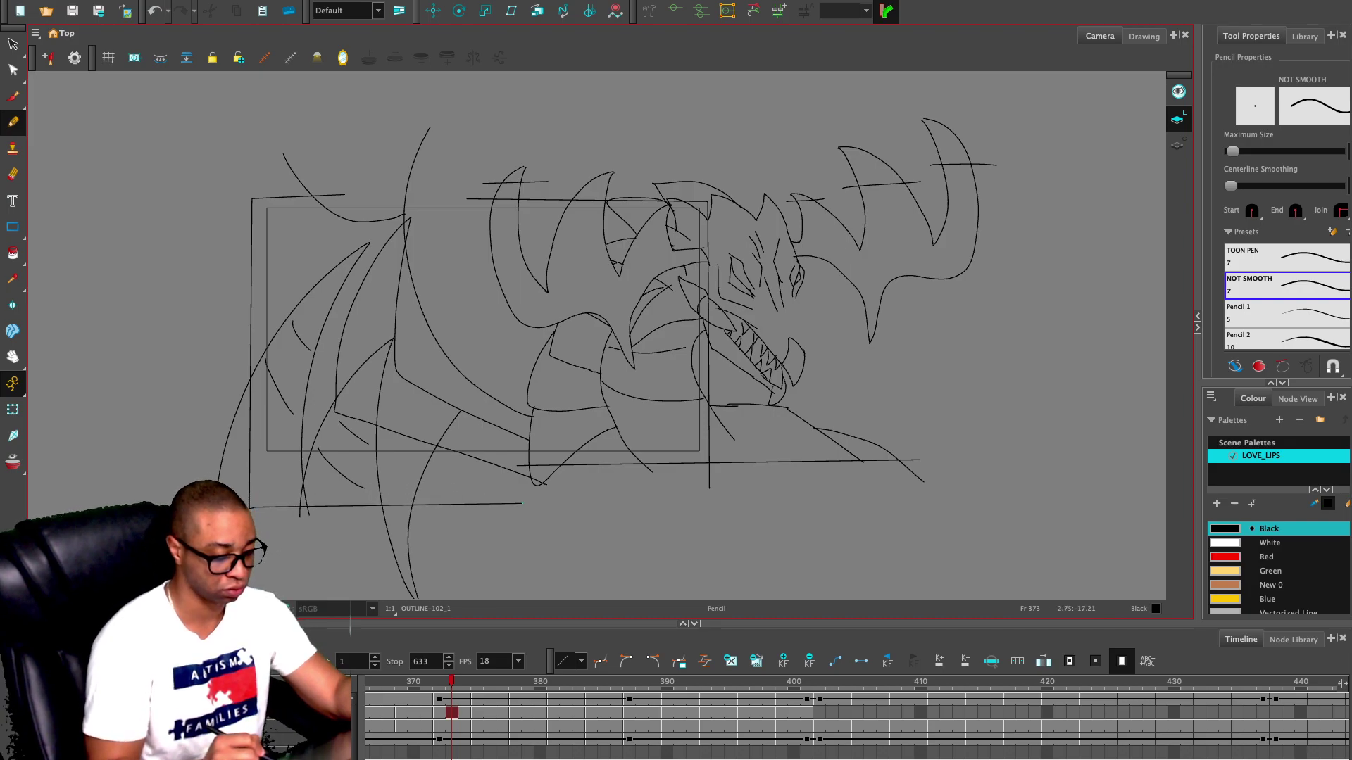
- On frame 375, enable onion skin, draw the wing's curved upper edge and undo the lower wing strokes
{"action": "key", "text": "period"}
{"action": "key", "text": "period"}
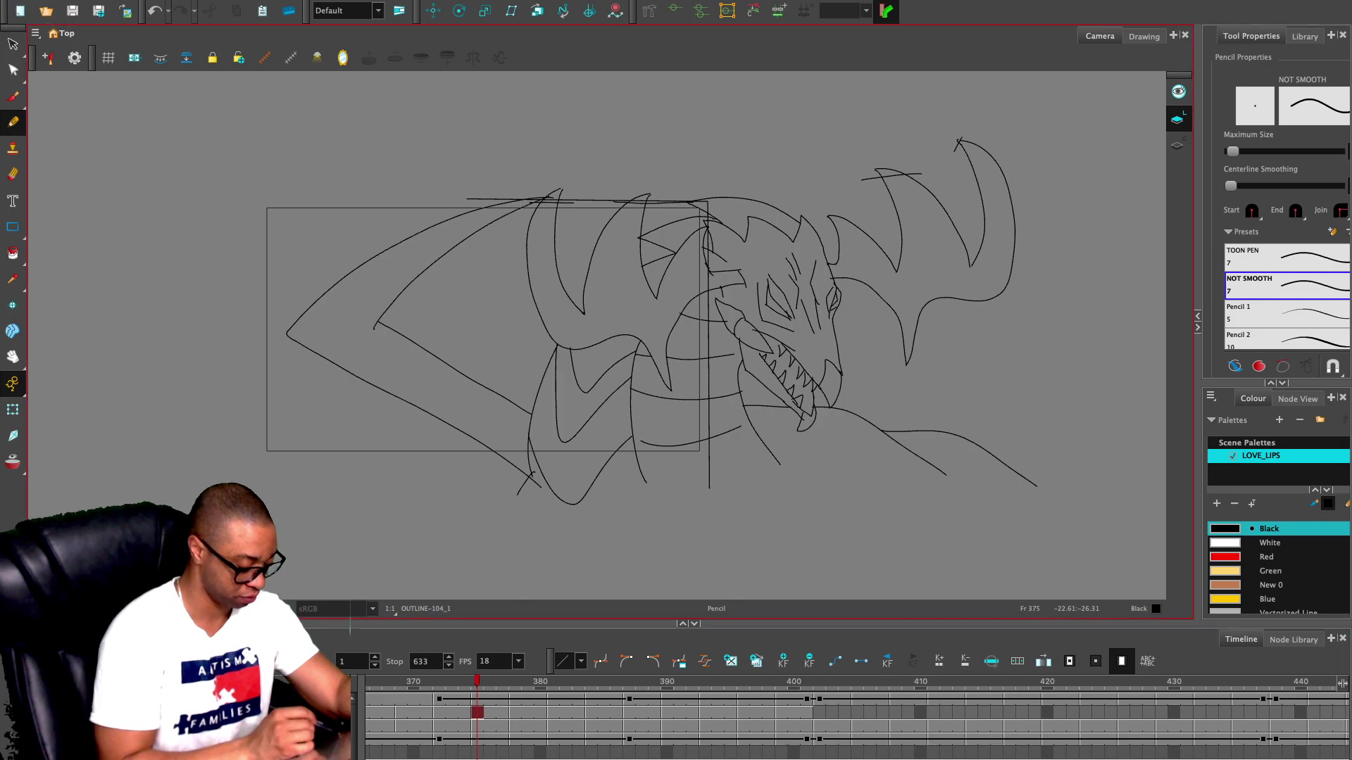
{"action": "key", "text": "alt+o"}
{"action": "mouse_move", "coordinate": [535, 407]}
{"action": "left_mouse_down"}
{"action": "mouse_move", "coordinate": [429, 373]}
{"action": "mouse_move", "coordinate": [237, 261]}
{"action": "left_mouse_up"}
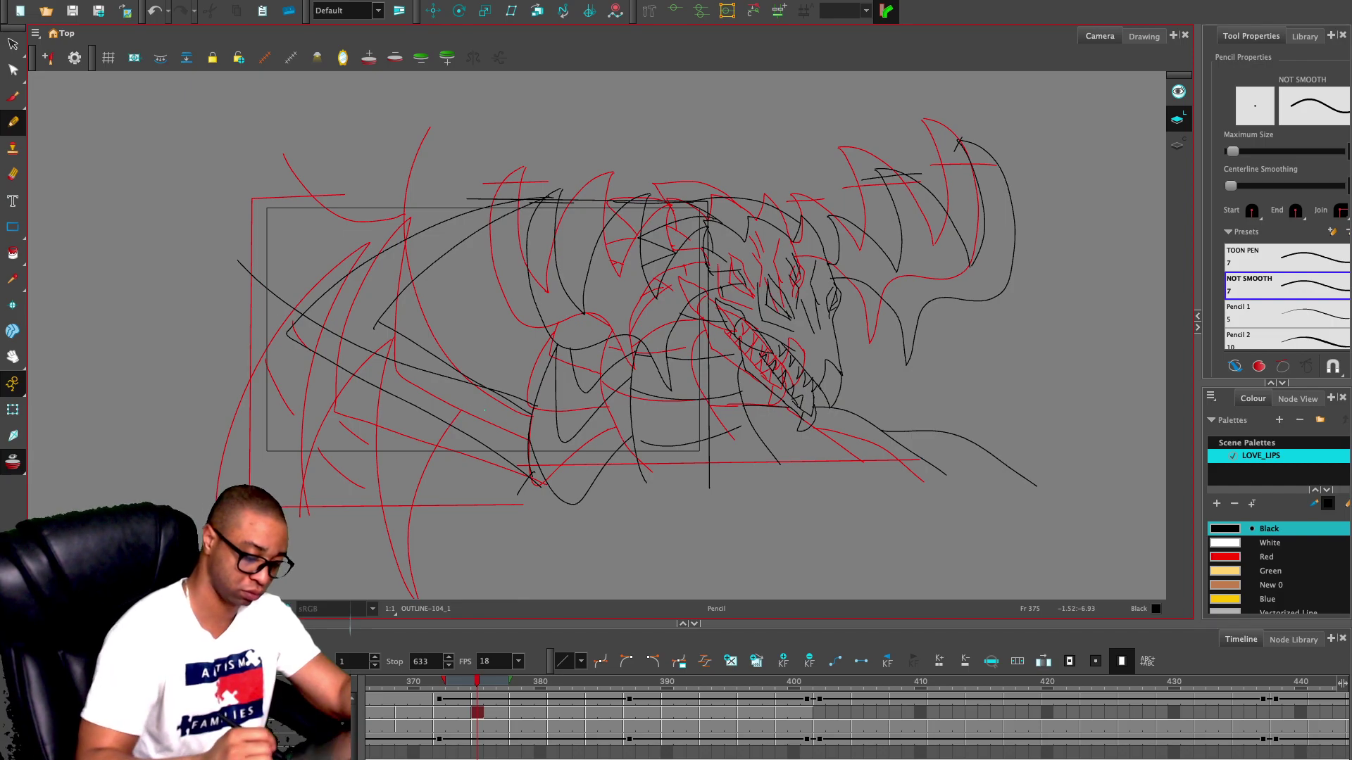
{"action": "mouse_move", "coordinate": [530, 458]}
{"action": "left_mouse_down"}
{"action": "mouse_move", "coordinate": [266, 367]}
{"action": "mouse_move", "coordinate": [545, 438]}
{"action": "left_mouse_up"}
{"action": "key", "text": "ctrl+z"}
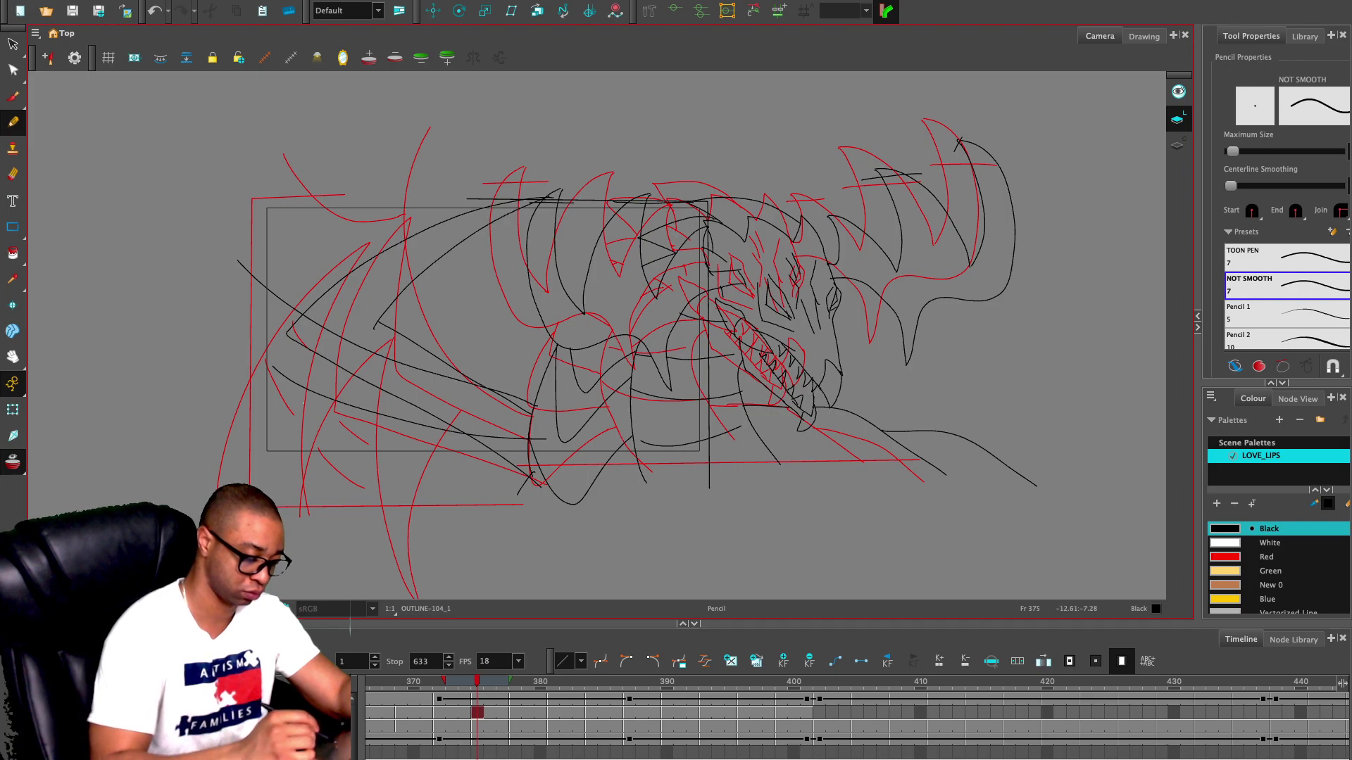
{"action": "key", "text": "ctrl+z"}
- Draw the pointed membrane shapes with short crease marks below the frame 375 wing and an L-shaped closing line around them
{"action": "left_click_drag", "start_coordinate": [246, 382], "coordinate": [215, 492]}
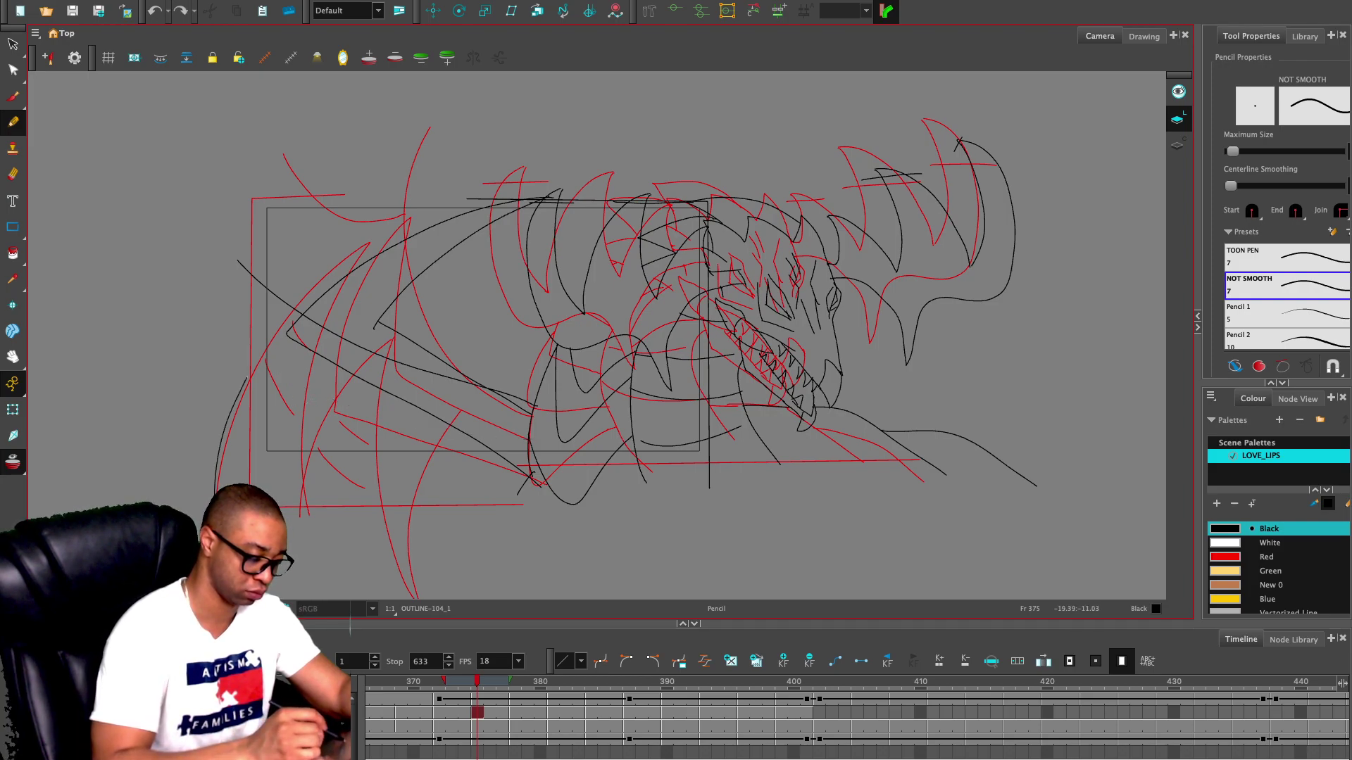
{"action": "mouse_move", "coordinate": [256, 370]}
{"action": "left_mouse_down"}
{"action": "mouse_move", "coordinate": [288, 521]}
{"action": "mouse_move", "coordinate": [319, 373]}
{"action": "mouse_move", "coordinate": [365, 505]}
{"action": "mouse_move", "coordinate": [434, 599]}
{"action": "mouse_move", "coordinate": [413, 447]}
{"action": "mouse_move", "coordinate": [540, 450]}
{"action": "left_mouse_up"}
{"action": "left_click_drag", "start_coordinate": [313, 430], "coordinate": [321, 435]}
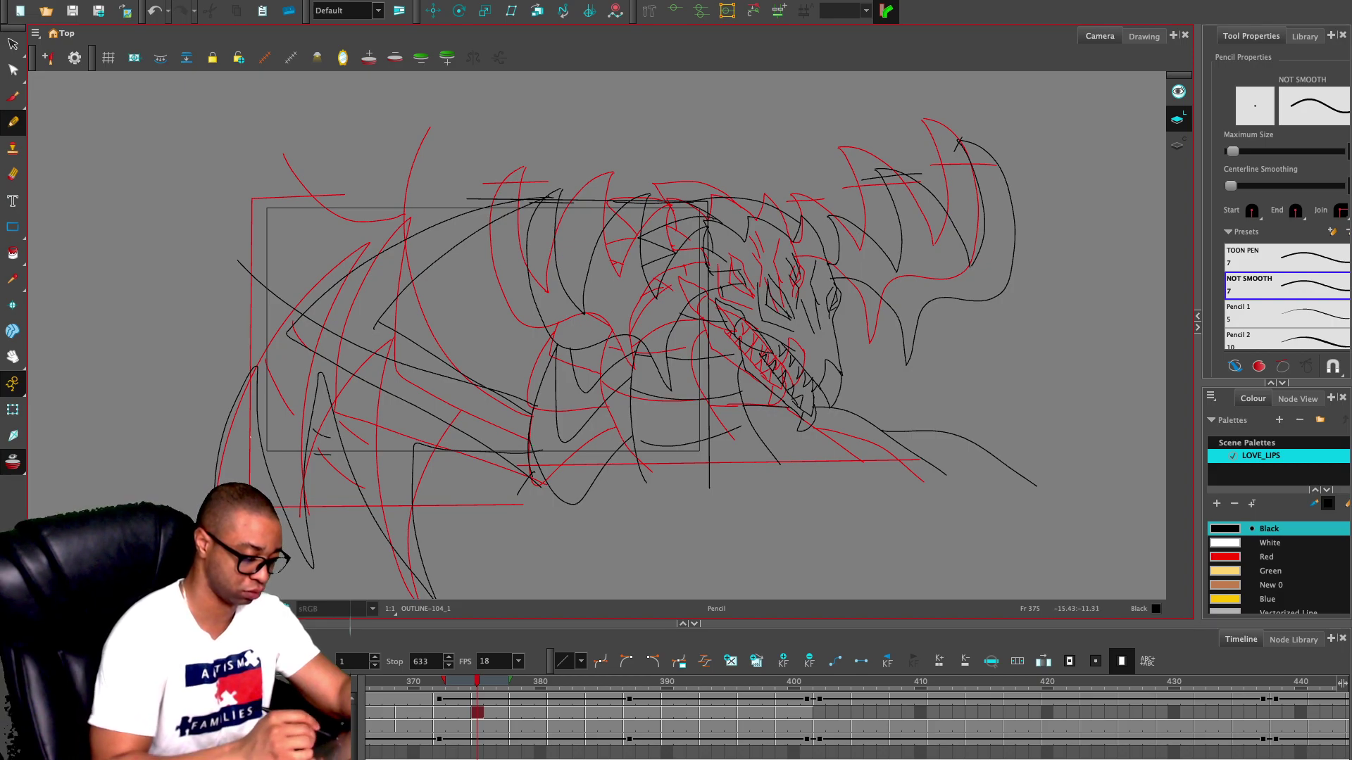
{"action": "left_click_drag", "start_coordinate": [425, 482], "coordinate": [451, 477]}
{"action": "mouse_move", "coordinate": [245, 240]}
{"action": "left_mouse_down"}
{"action": "mouse_move", "coordinate": [244, 467]}
{"action": "mouse_move", "coordinate": [441, 458]}
{"action": "mouse_move", "coordinate": [522, 478]}
{"action": "left_mouse_up"}
{"action": "key", "text": "alt+o"}
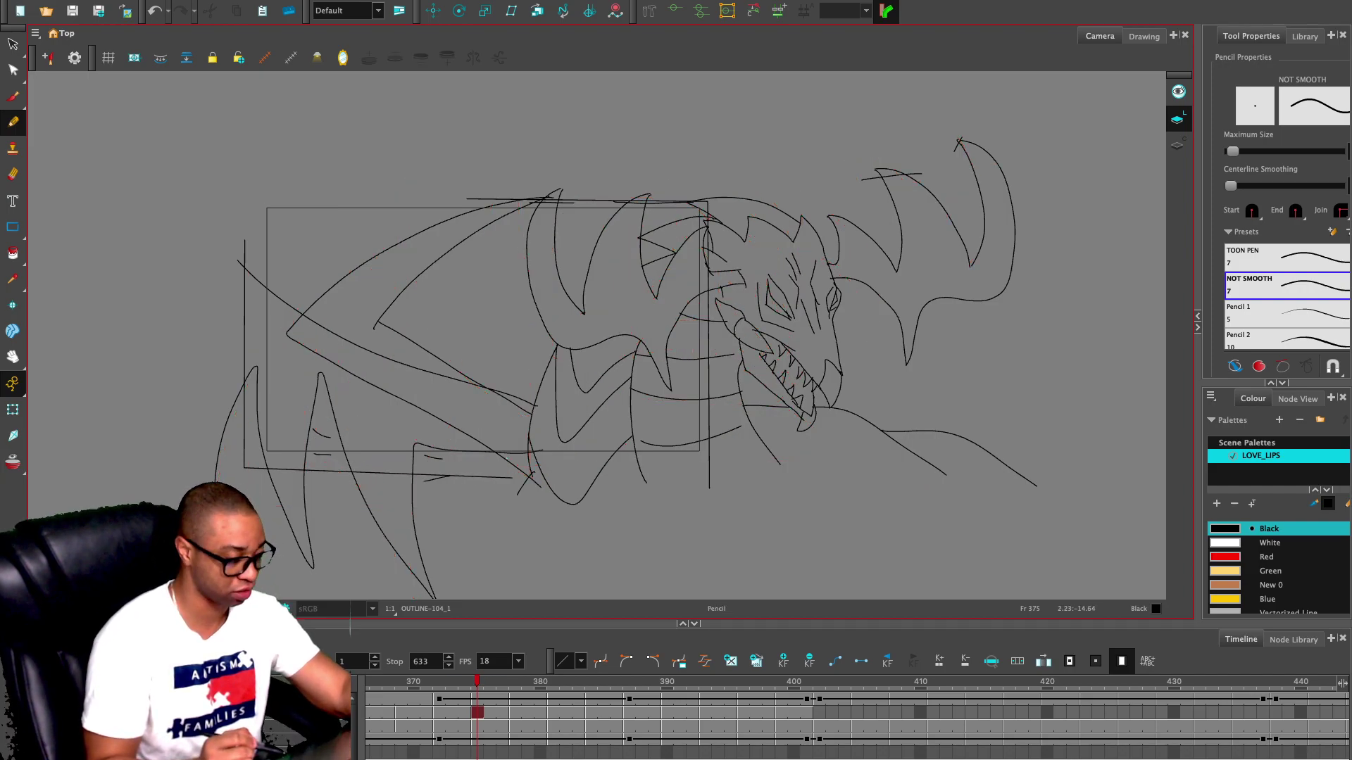
- Select the new wing strokes on frame 375 and paste them onto the dragon drawings on frames 381 and 388
{"action": "key", "text": "2"}
{"action": "key", "text": "1"}
{"action": "key", "text": "alt+s"}
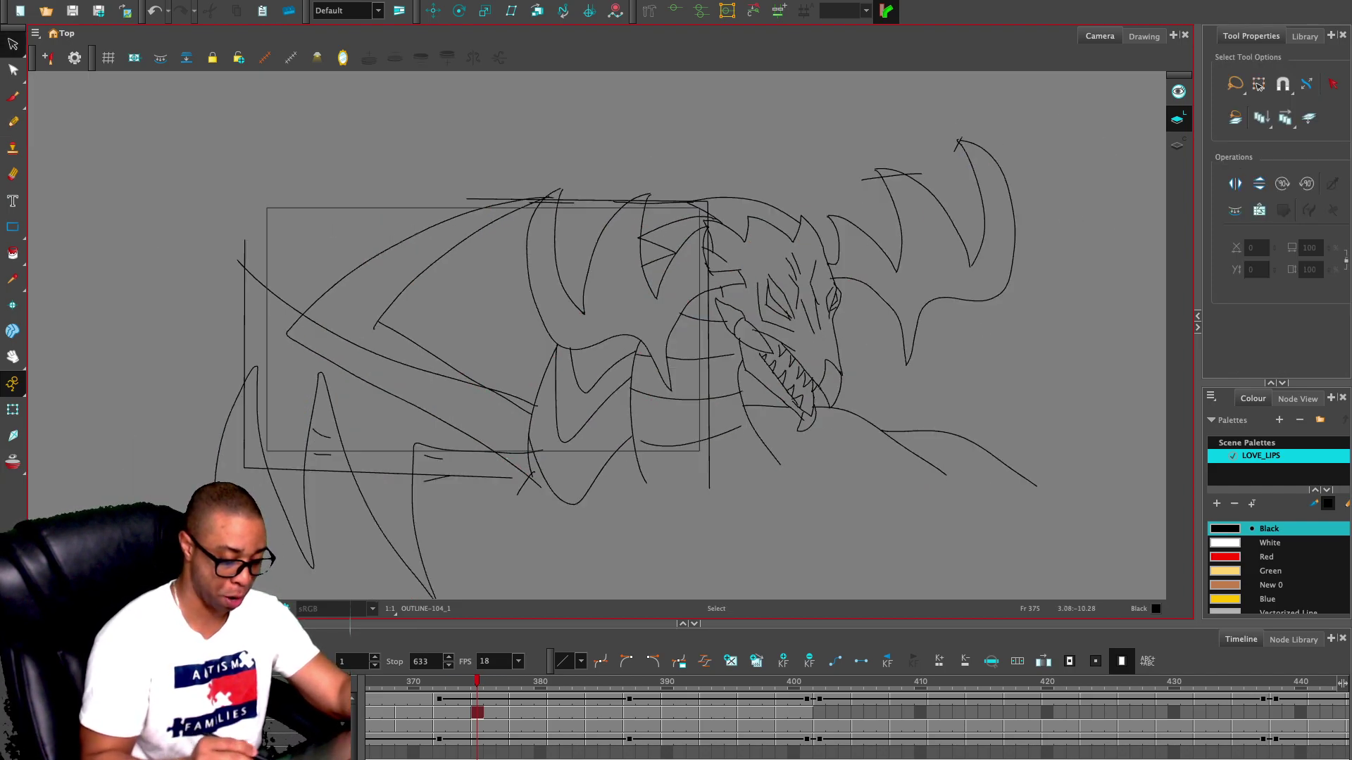
{"action": "mouse_move", "coordinate": [250, 223]}
{"action": "left_mouse_down"}
{"action": "mouse_move", "coordinate": [205, 436]}
{"action": "mouse_move", "coordinate": [524, 542]}
{"action": "mouse_move", "coordinate": [511, 494]}
{"action": "mouse_move", "coordinate": [331, 421]}
{"action": "mouse_move", "coordinate": [264, 296]}
{"action": "mouse_move", "coordinate": [250, 225]}
{"action": "left_mouse_up"}
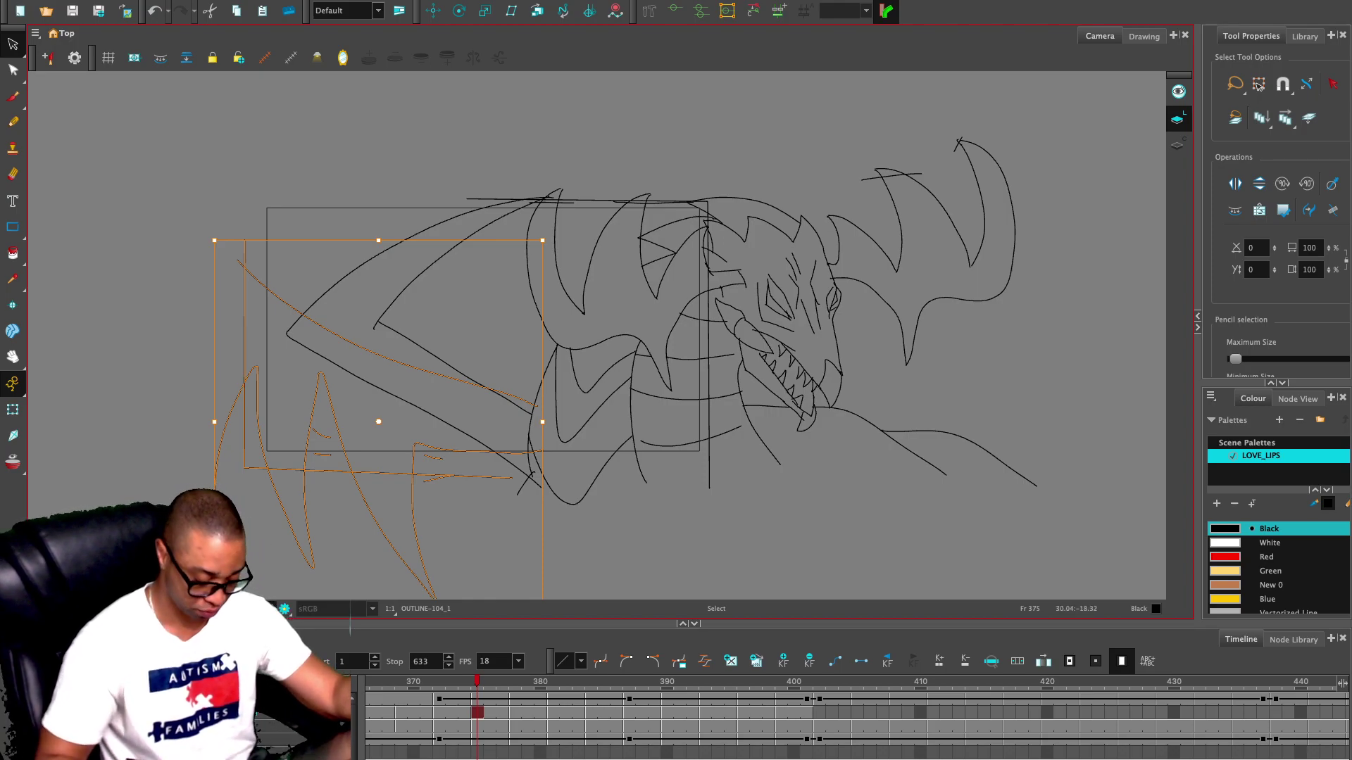
{"action": "left_click", "coordinate": [554, 712]}
{"action": "key", "text": "super+v"}
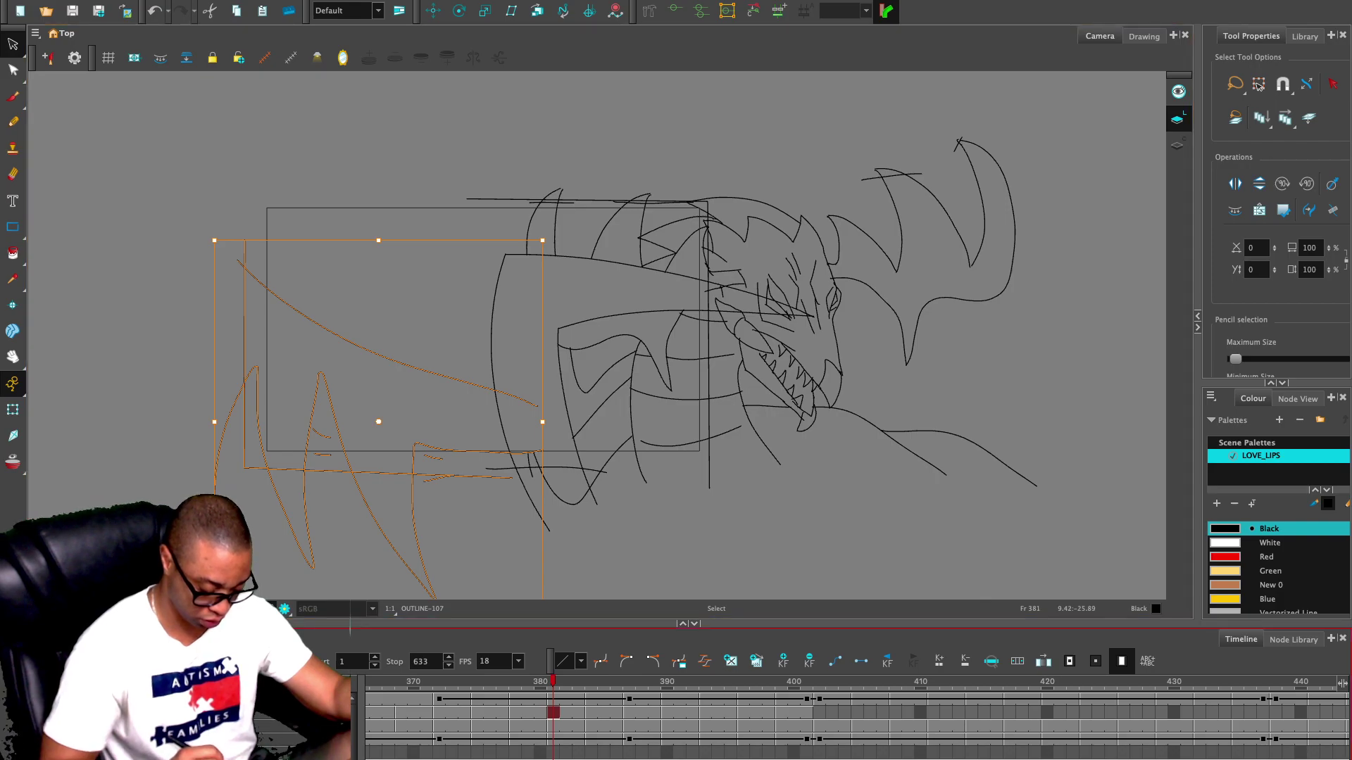
{"action": "key", "text": "g"}
{"action": "key", "text": "ctrl+a"}
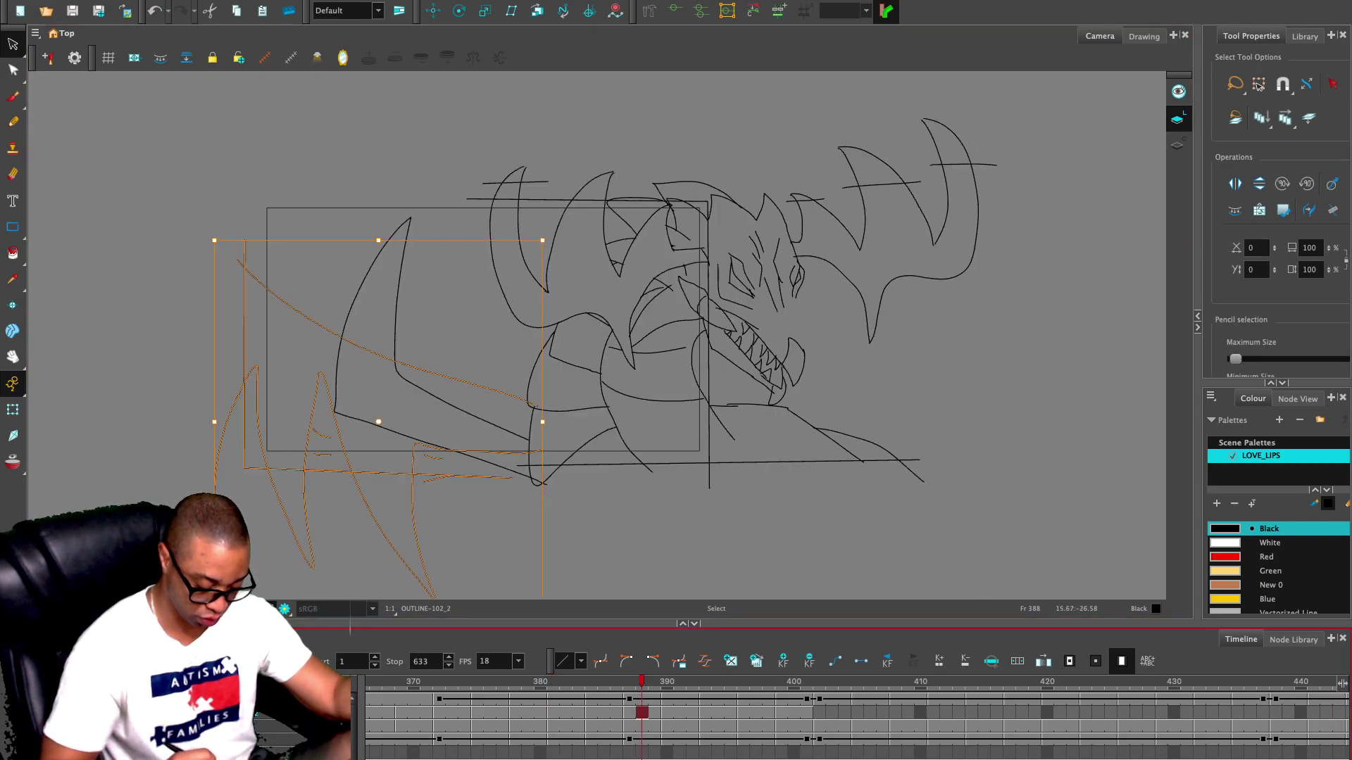
- Delete the pasted dragon drawings from the cells on frames 390 to 401
{"action": "key", "text": "g"}
{"action": "key", "text": "comma"}
{"action": "key", "text": "comma"}
{"action": "key", "text": "comma"}
{"action": "key", "text": "period"}
{"action": "key", "text": "period"}
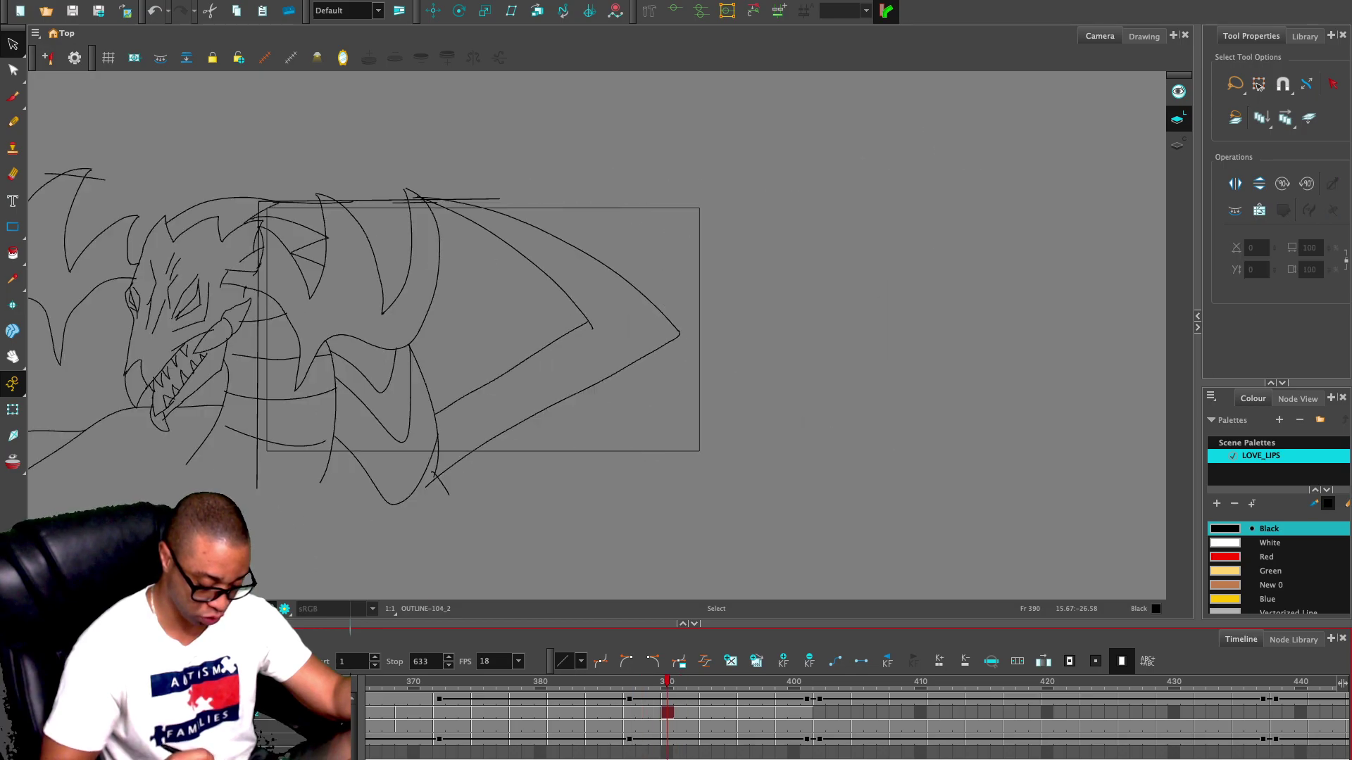
{"action": "left_click_drag", "start_coordinate": [667, 712], "coordinate": [807, 713]}
{"action": "key", "text": "Delete"}
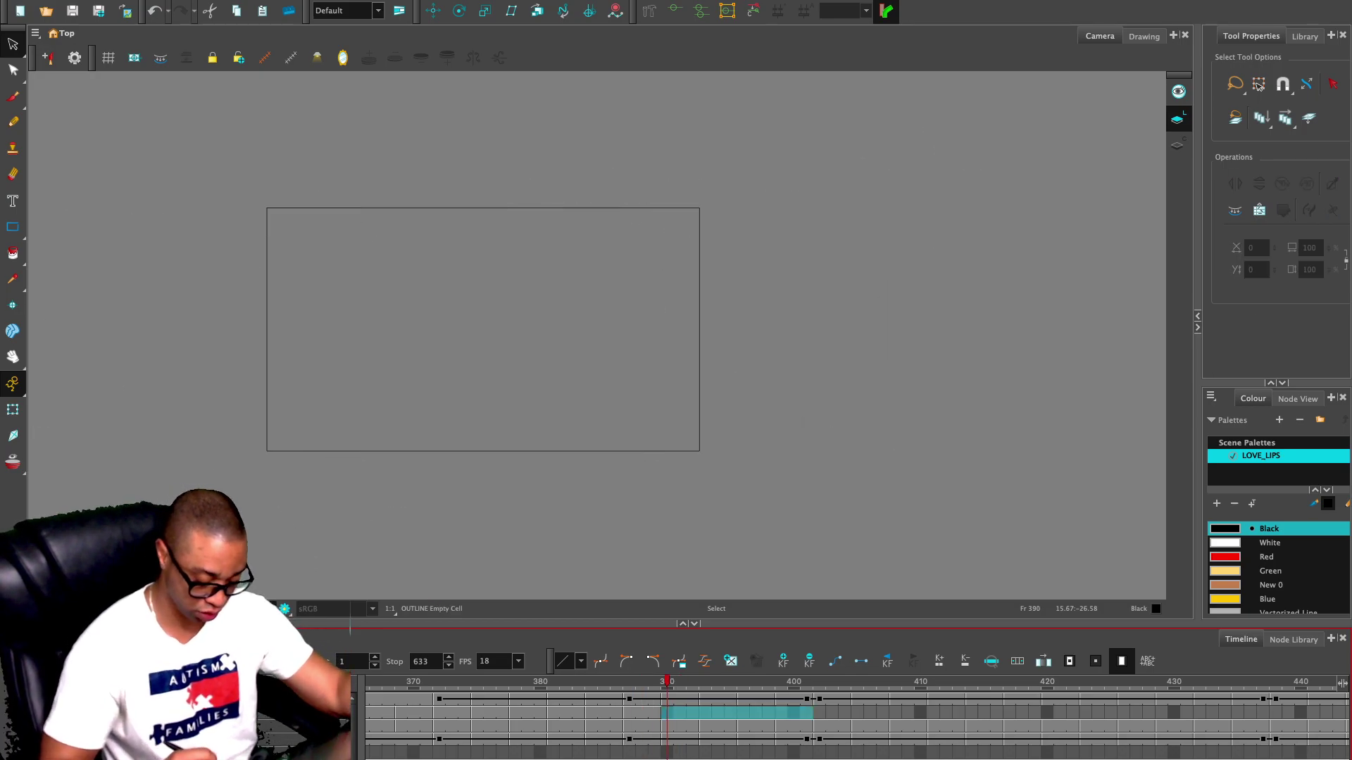
- Step between frames 389 and 386 to compare the remaining dragon wing poses
{"action": "key", "text": "comma"}
{"action": "key", "text": "f"}
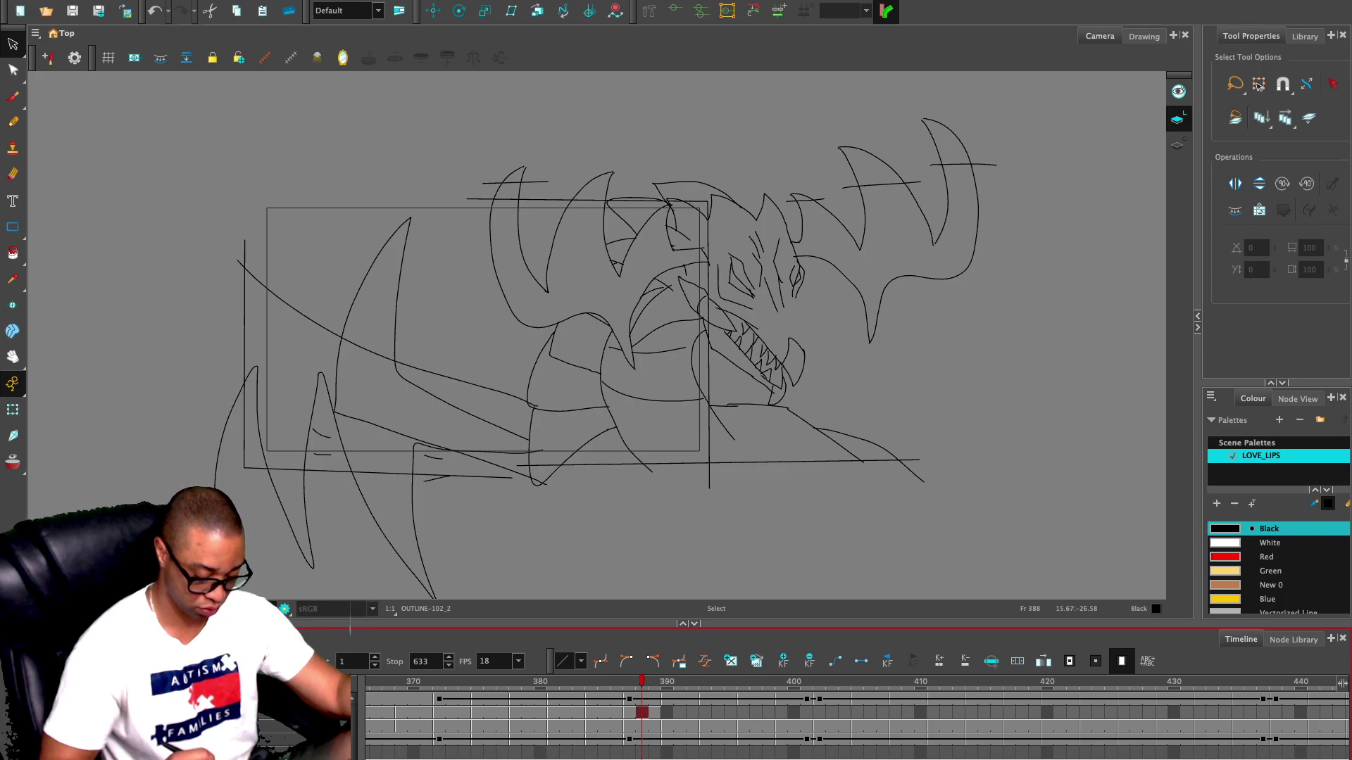
{"action": "key", "text": "f"}
{"action": "key", "text": "f"}
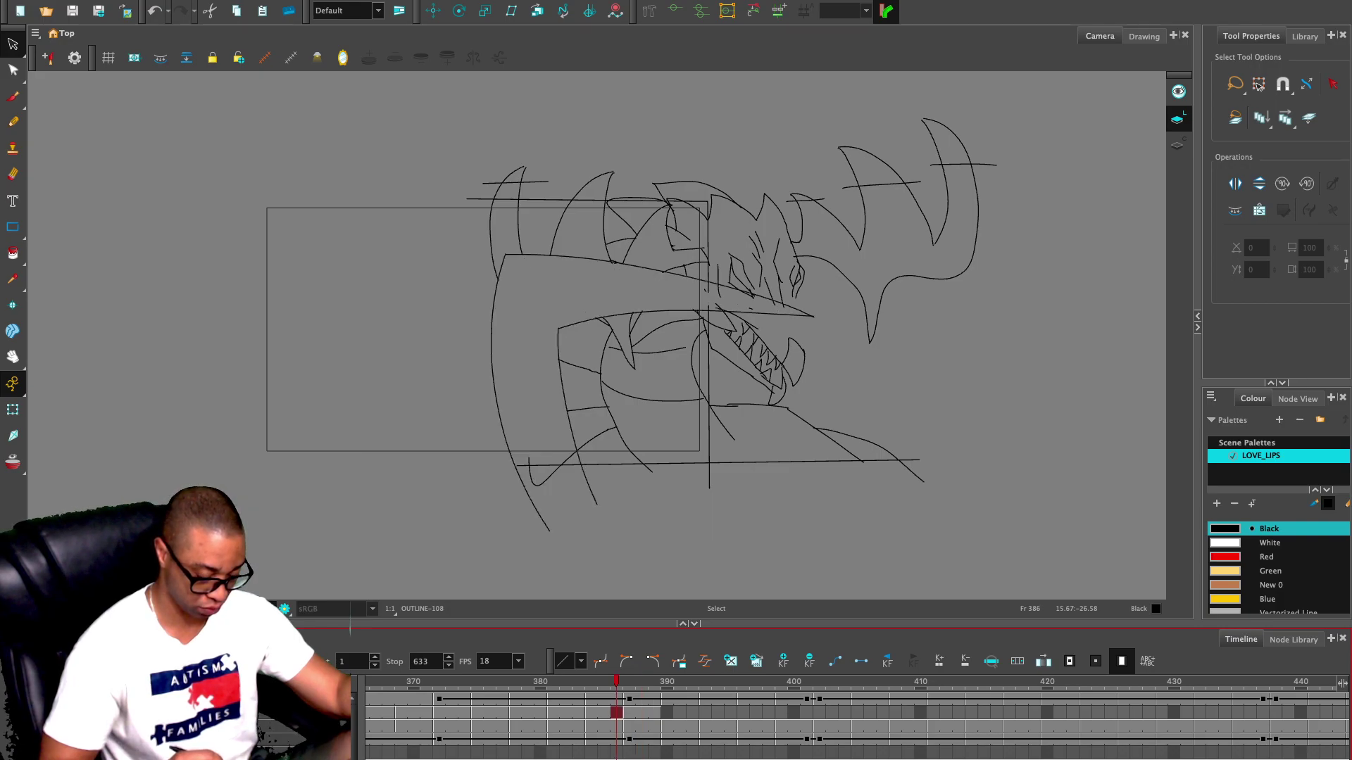
{"action": "key", "text": "g"}
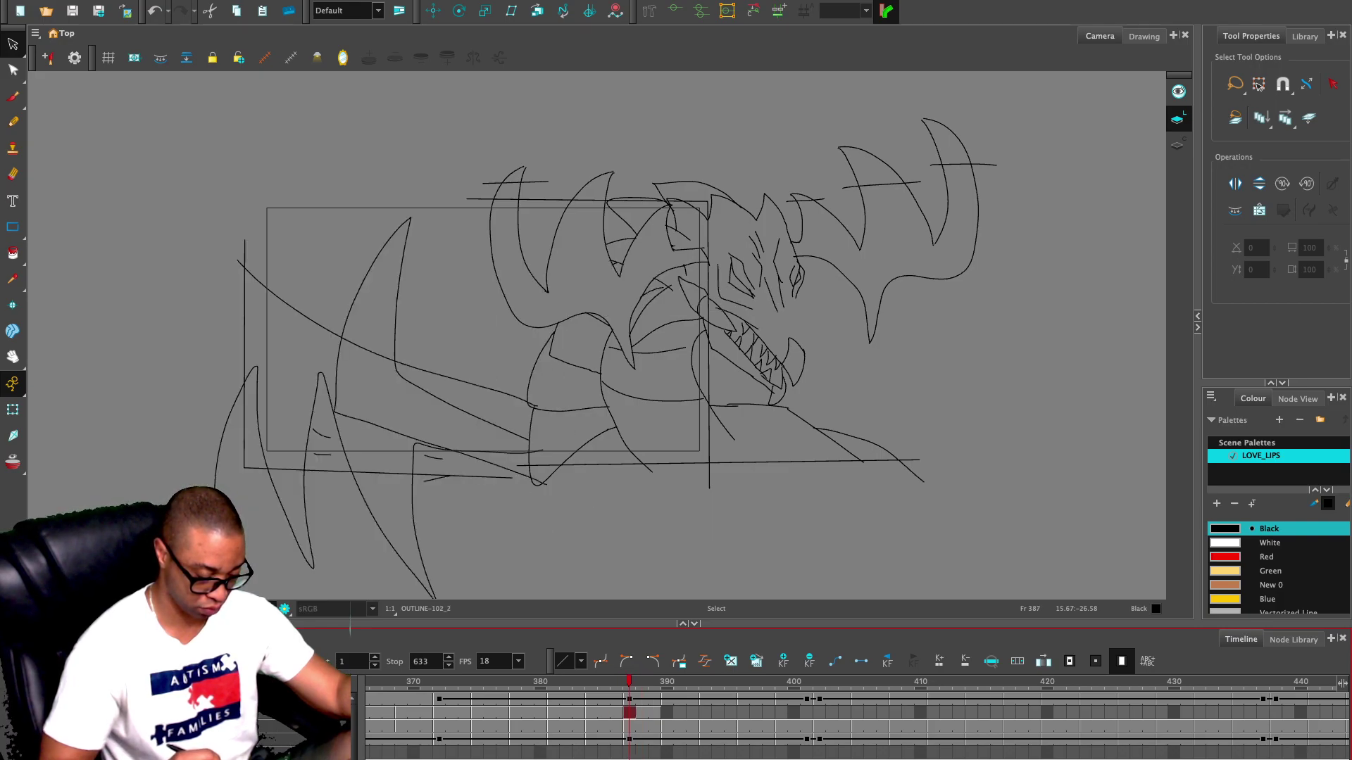
- Step between frames 382 and 391 to compare the dragon's wing poses
{"action": "key", "text": "f"}
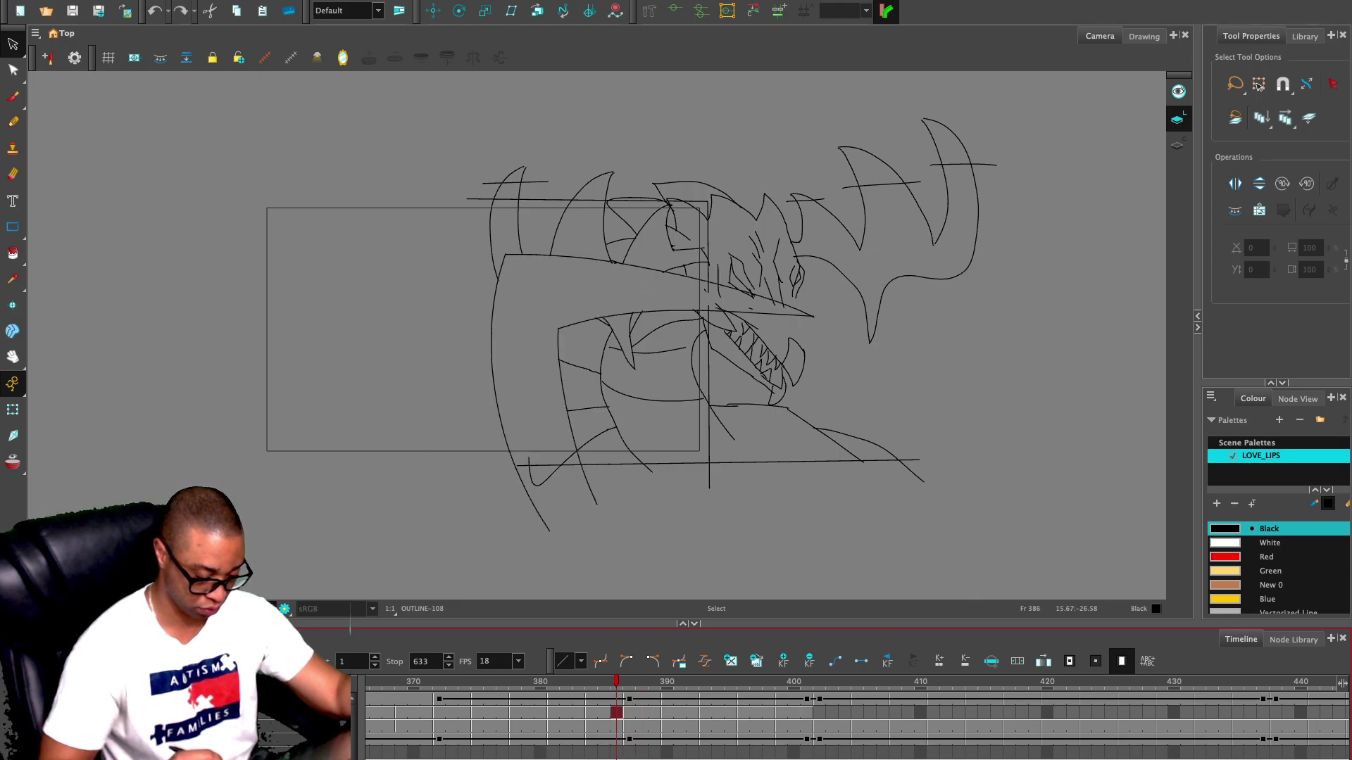
{"action": "key", "text": "f"}
{"action": "key", "text": "f"}
{"action": "key", "text": "f"}
{"action": "key", "text": "f"}
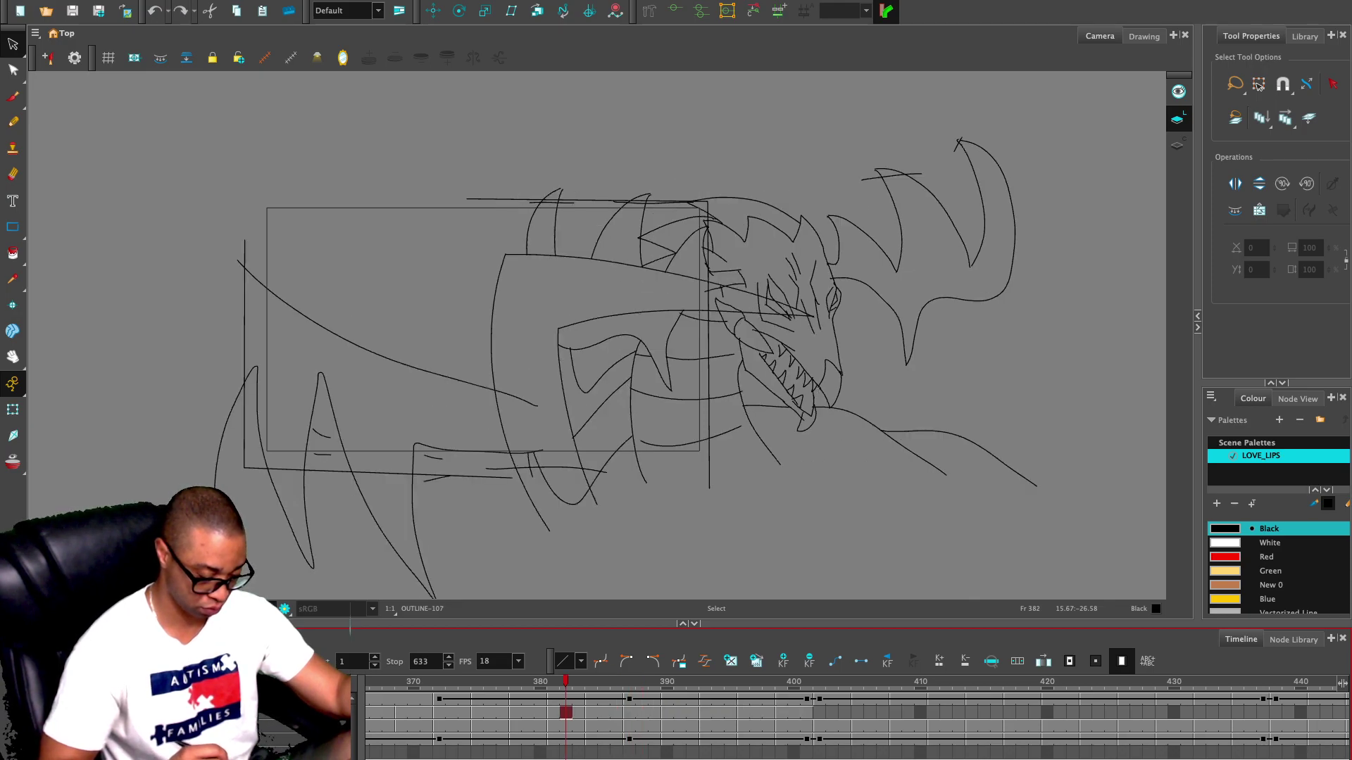
{"action": "key", "text": "g"}
{"action": "key", "text": "g"}
{"action": "key", "text": "g"}
{"action": "key", "text": "g"}
{"action": "key", "text": "g"}
{"action": "key", "text": "g"}
{"action": "key", "text": "g"}
{"action": "key", "text": "g"}
{"action": "key", "text": "g"}
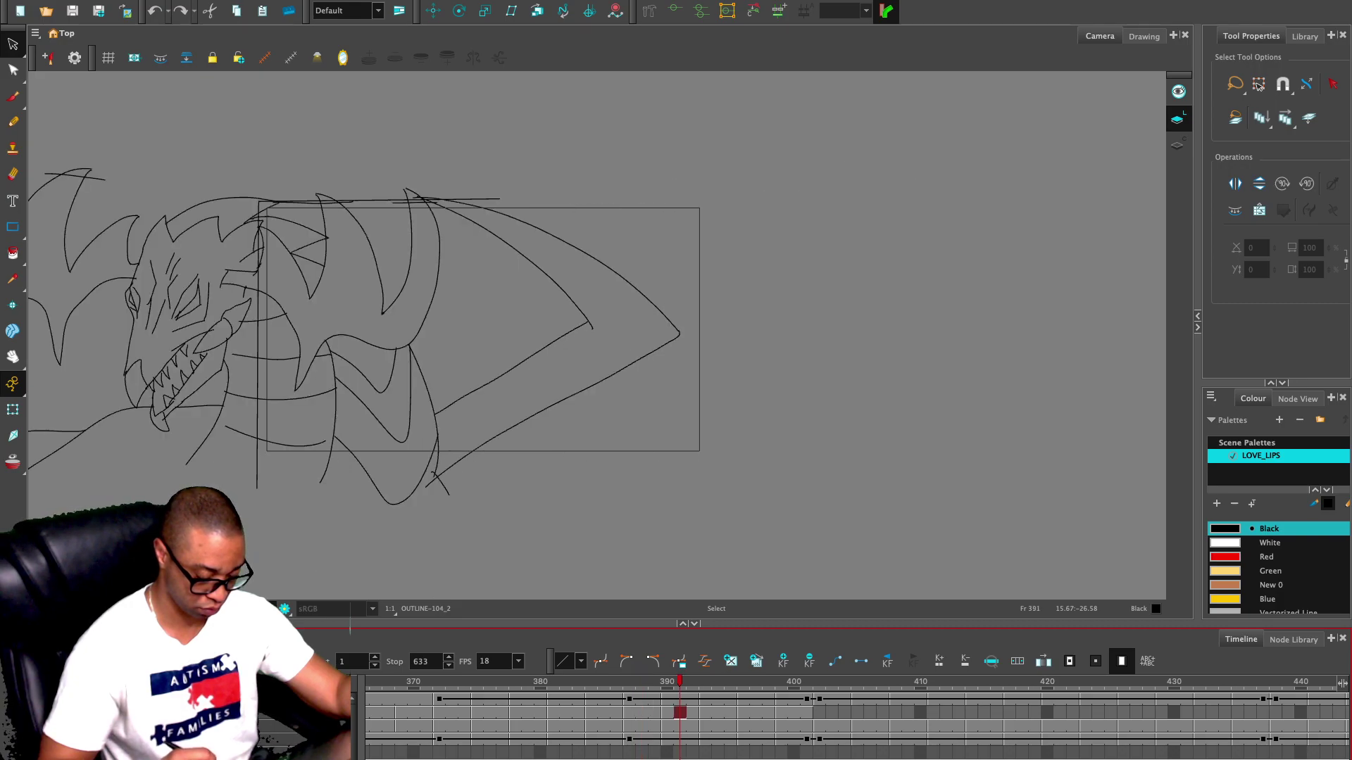
{"action": "key", "text": "f"}
{"action": "key", "text": "f"}
{"action": "key", "text": "g"}
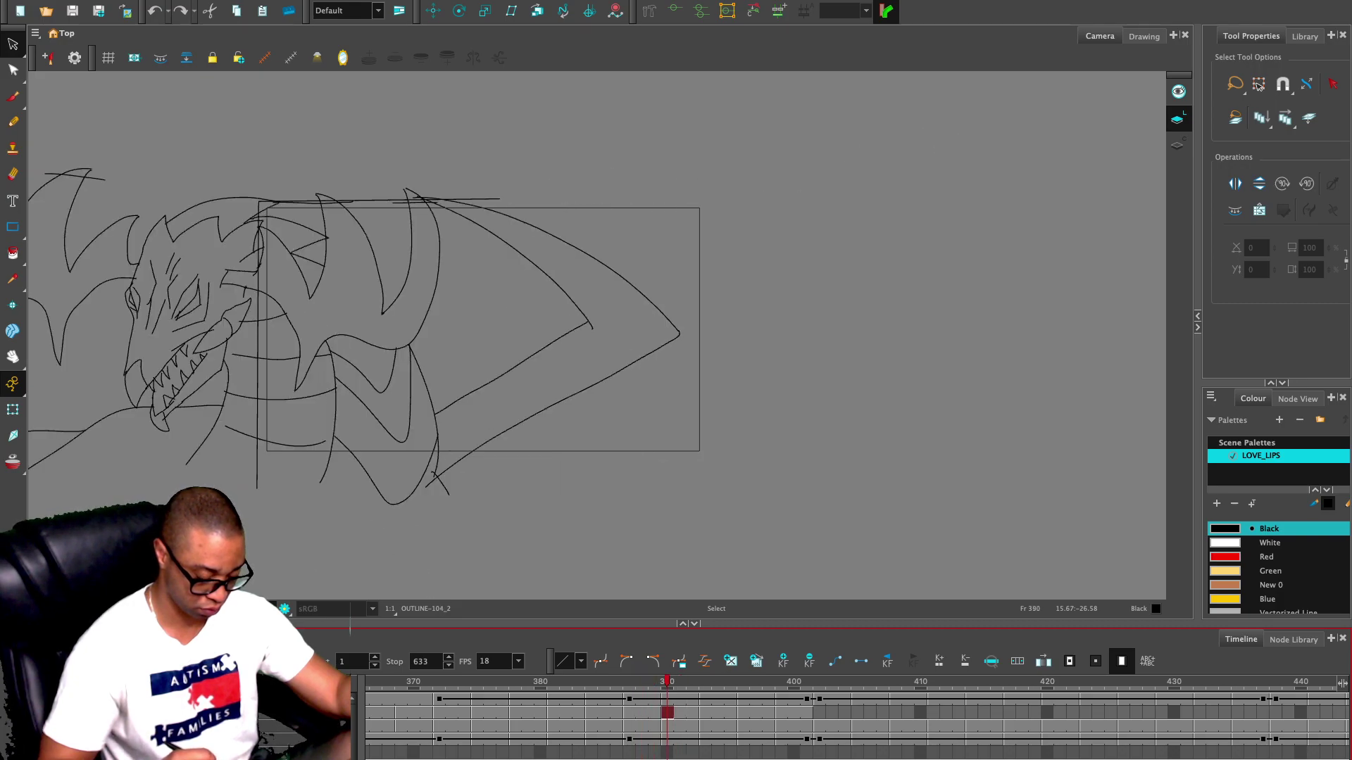
- Review the wing flap frame by frame back to frame 374 and forward again to frame 389
{"action": "key", "text": "f"}
{"action": "key", "text": "f"}
{"action": "key", "text": "f"}
{"action": "key", "text": "f"}
{"action": "key", "text": "f"}
{"action": "key", "text": "f"}
{"action": "key", "text": "f"}
{"action": "key", "text": "f"}
{"action": "key", "text": "f"}
{"action": "key", "text": "f"}
{"action": "key", "text": "f"}
{"action": "key", "text": "f"}
{"action": "key", "text": "f"}
{"action": "key", "text": "f"}
{"action": "key", "text": "f"}
{"action": "key", "text": "f"}
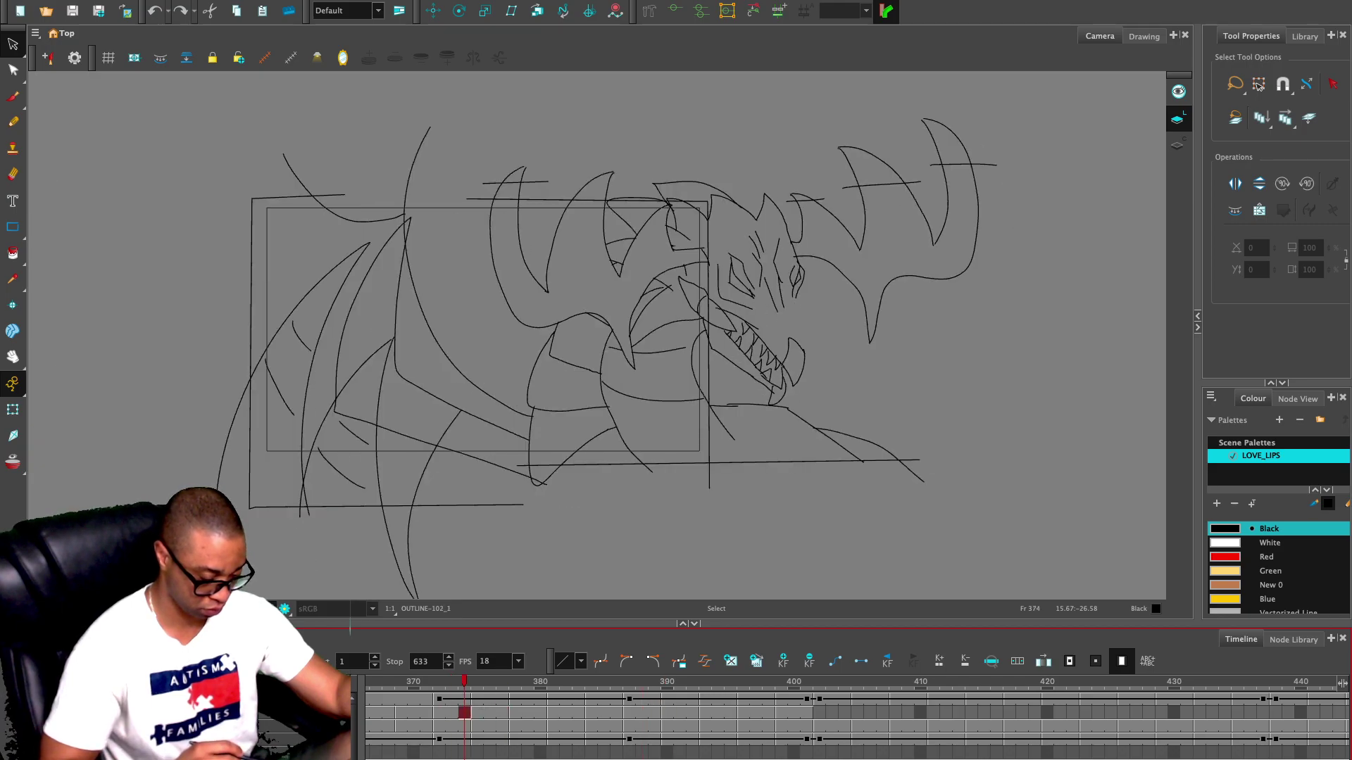
{"action": "key", "text": "g"}
{"action": "key", "text": "g"}
{"action": "key", "text": "g"}
{"action": "key", "text": "g"}
{"action": "key", "text": "g"}
{"action": "key", "text": "g"}
{"action": "key", "text": "g"}
{"action": "key", "text": "g"}
{"action": "key", "text": "g"}
{"action": "key", "text": "g"}
{"action": "key", "text": "g"}
{"action": "key", "text": "g"}
{"action": "key", "text": "g"}
{"action": "key", "text": "g"}
{"action": "key", "text": "g"}
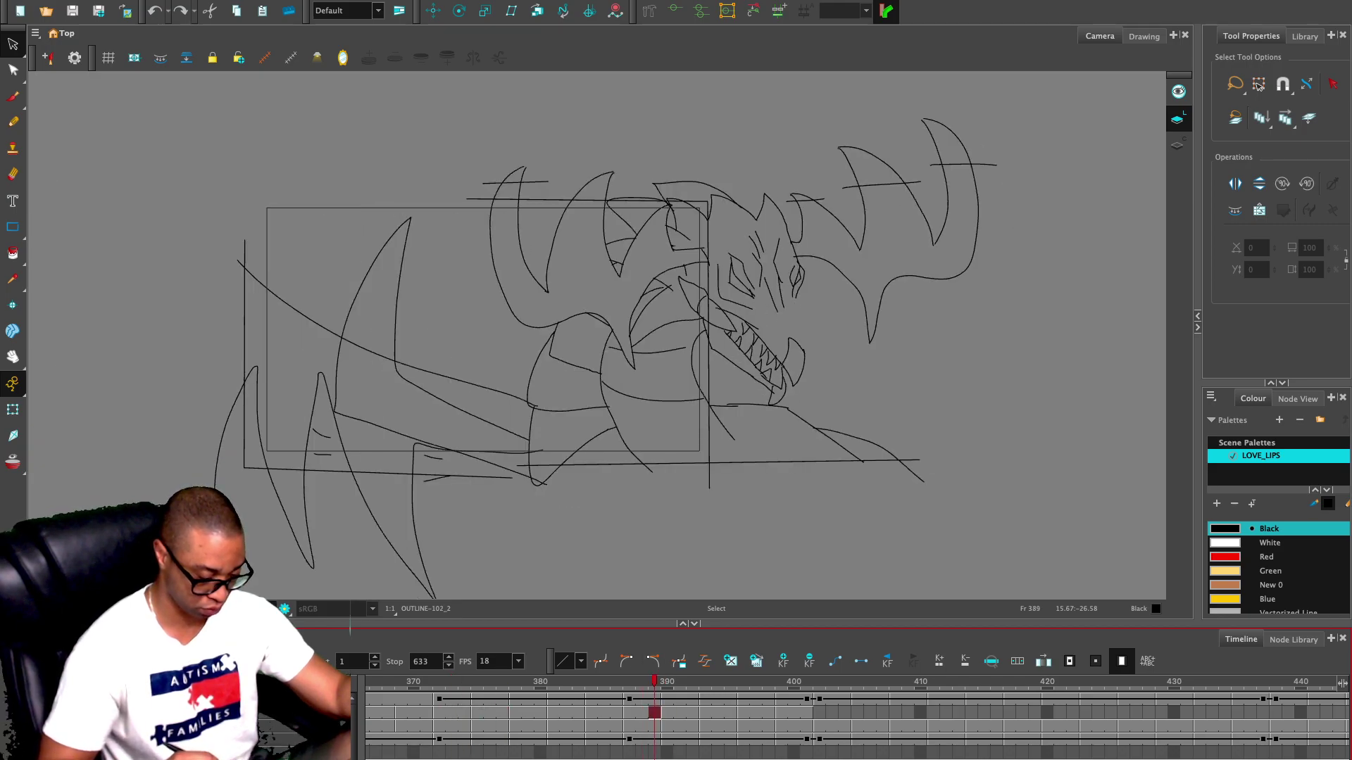
- Delete the repeated dragon drawings from the cells on frames 390 to 401
{"action": "key", "text": "g"}
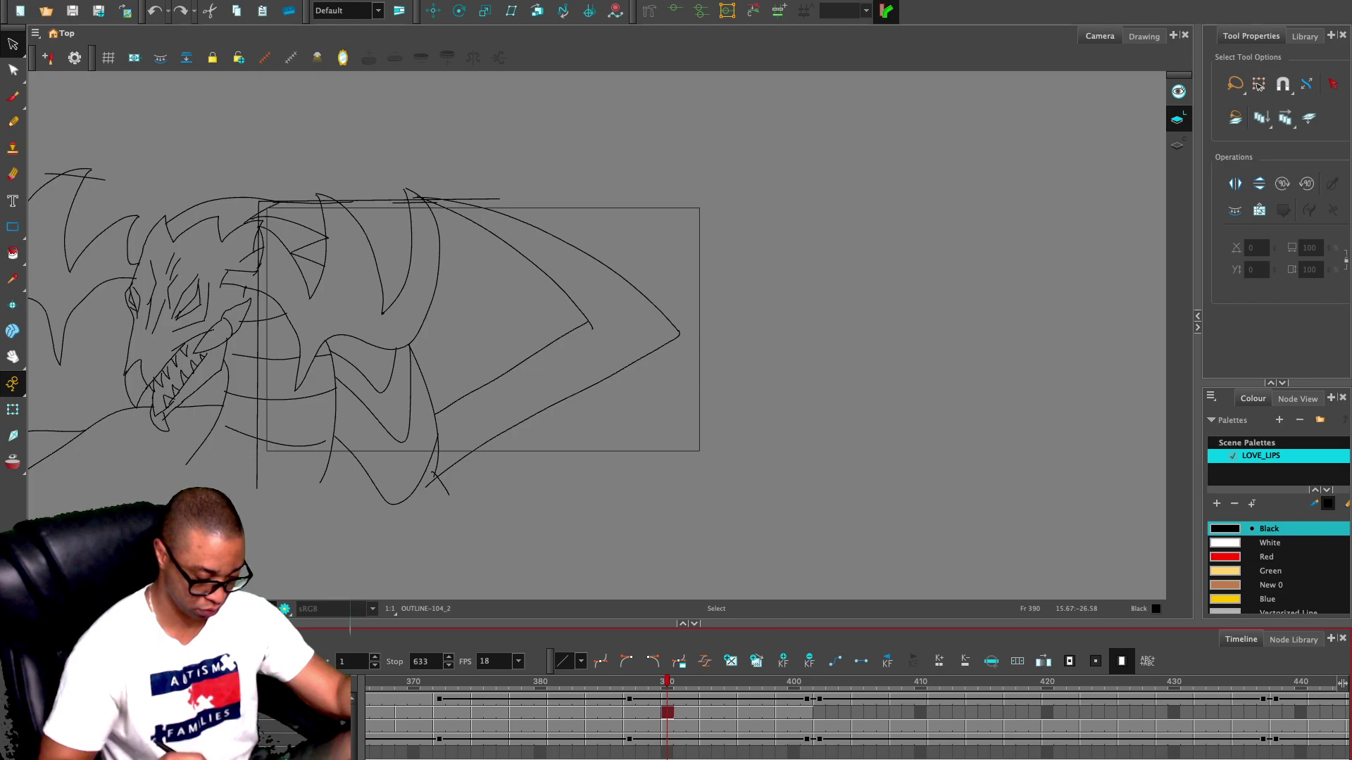
{"action": "left_click_drag", "start_coordinate": [667, 712], "coordinate": [806, 712]}
{"action": "key", "text": "Delete"}
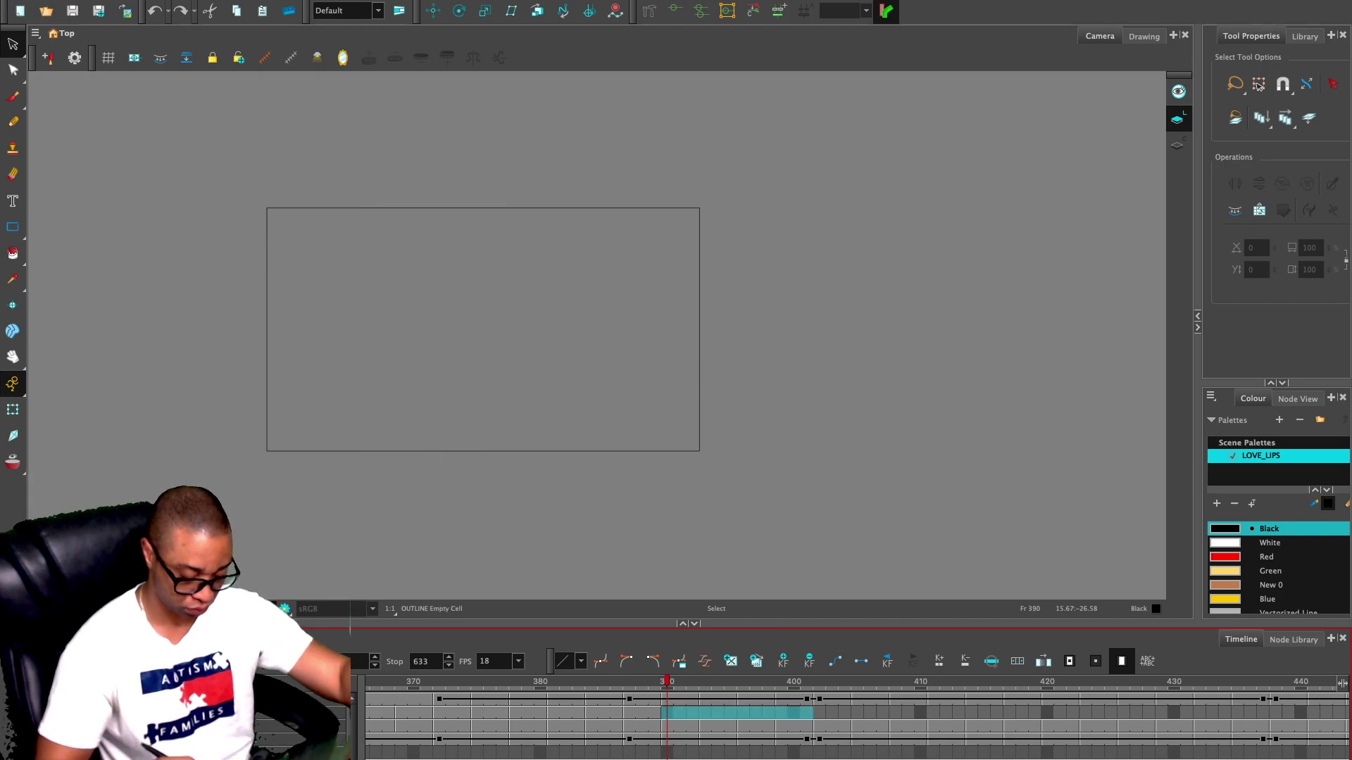
- Select the wing membrane strokes on frame 374 and erase the stray line extending above the wing tip
{"action": "left_click", "coordinate": [464, 713]}
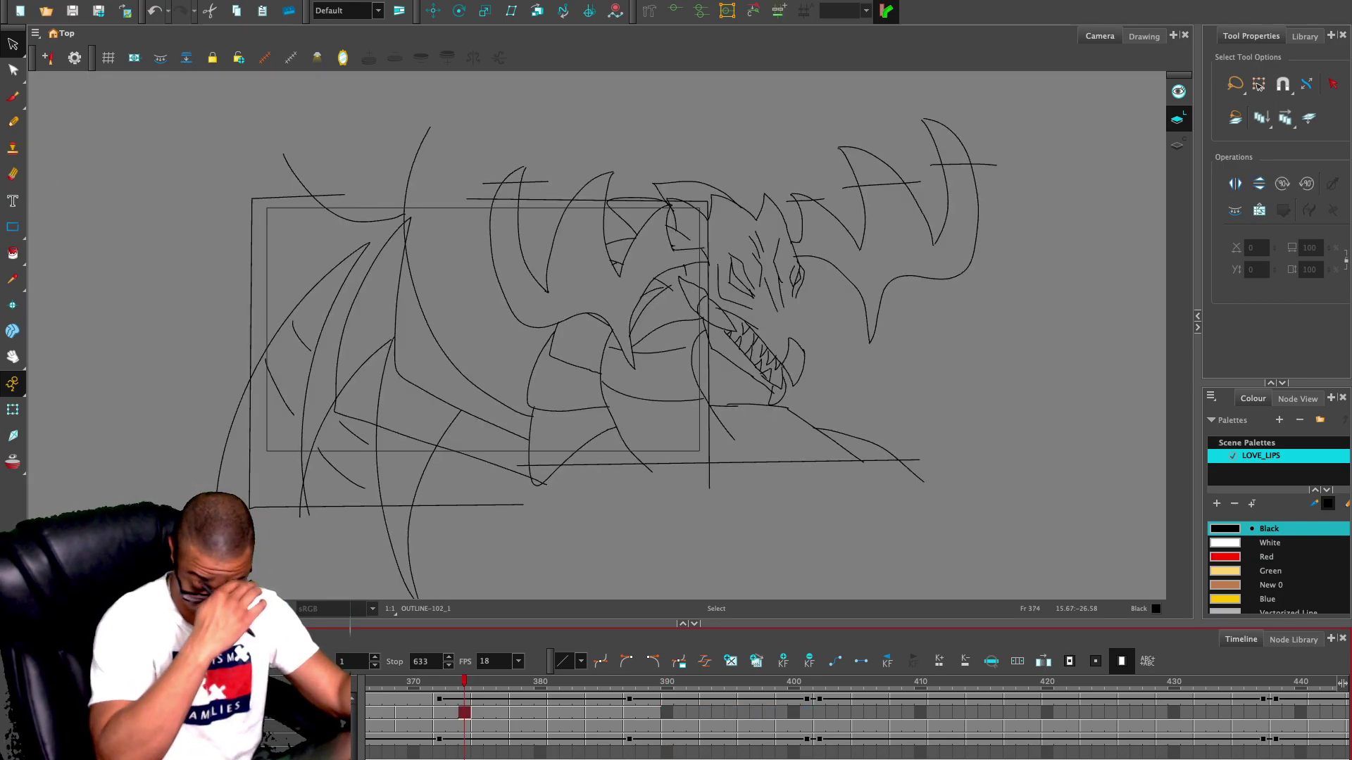
{"action": "mouse_move", "coordinate": [337, 165]}
{"action": "left_mouse_down"}
{"action": "mouse_move", "coordinate": [288, 160]}
{"action": "mouse_move", "coordinate": [490, 599]}
{"action": "mouse_move", "coordinate": [438, 473]}
{"action": "mouse_move", "coordinate": [366, 451]}
{"action": "left_mouse_up"}
{"action": "mouse_move", "coordinate": [493, 597]}
{"action": "left_mouse_down"}
{"action": "mouse_move", "coordinate": [329, 449]}
{"action": "mouse_move", "coordinate": [338, 164]}
{"action": "left_mouse_up"}
{"action": "left_click", "coordinate": [424, 310], "text": "shift"}
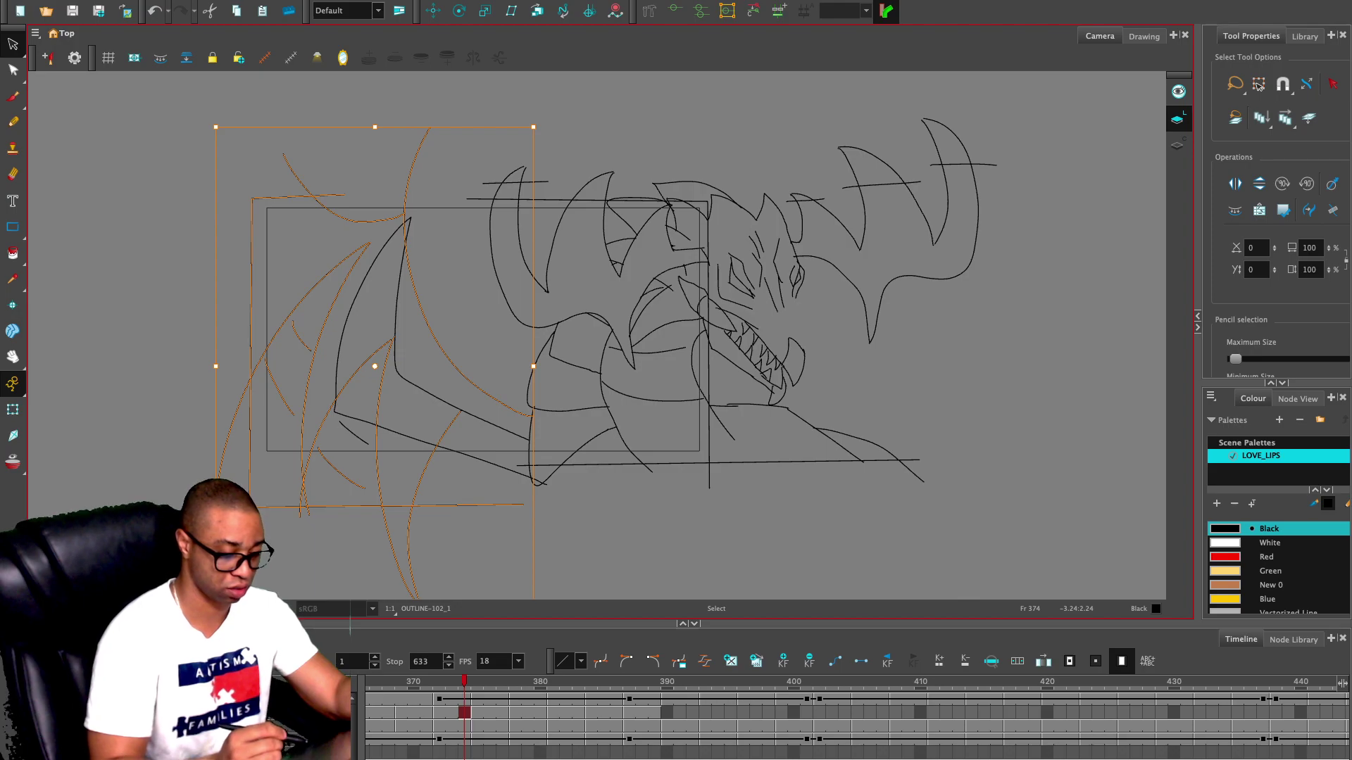
{"action": "key", "text": "alt+e"}
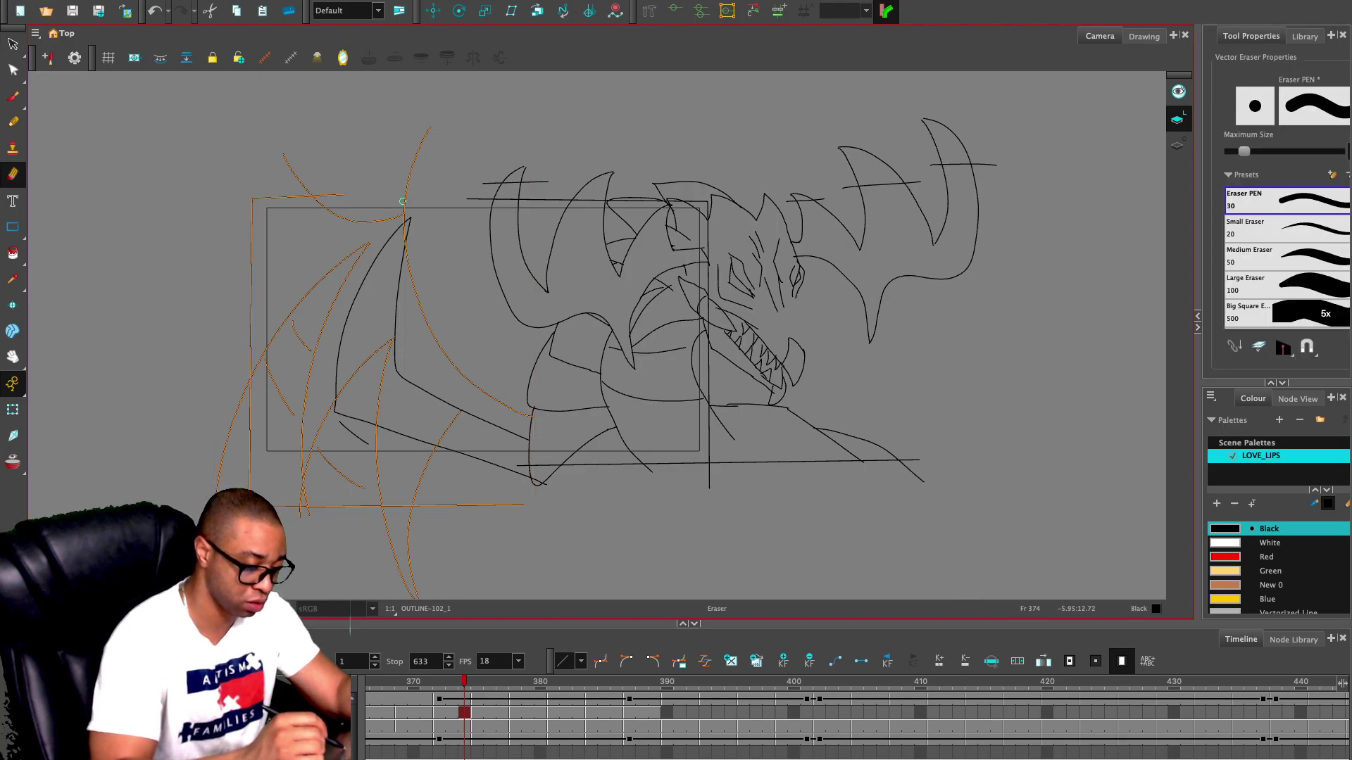
{"action": "mouse_move", "coordinate": [404, 209]}
{"action": "left_mouse_down"}
{"action": "mouse_move", "coordinate": [403, 170]}
{"action": "mouse_move", "coordinate": [401, 204]}
{"action": "mouse_move", "coordinate": [430, 124]}
{"action": "left_mouse_up"}
- Copy the cleaned membrane strokes from frame 374 and paste them onto the dragon drawings on frames 379 and 385
{"action": "key", "text": "alt+s"}
{"action": "mouse_move", "coordinate": [336, 121]}
{"action": "left_mouse_down"}
{"action": "mouse_move", "coordinate": [266, 129]}
{"action": "mouse_move", "coordinate": [484, 572]}
{"action": "mouse_move", "coordinate": [496, 502]}
{"action": "mouse_move", "coordinate": [346, 441]}
{"action": "mouse_move", "coordinate": [321, 336]}
{"action": "mouse_move", "coordinate": [361, 148]}
{"action": "mouse_move", "coordinate": [338, 122]}
{"action": "left_mouse_up"}
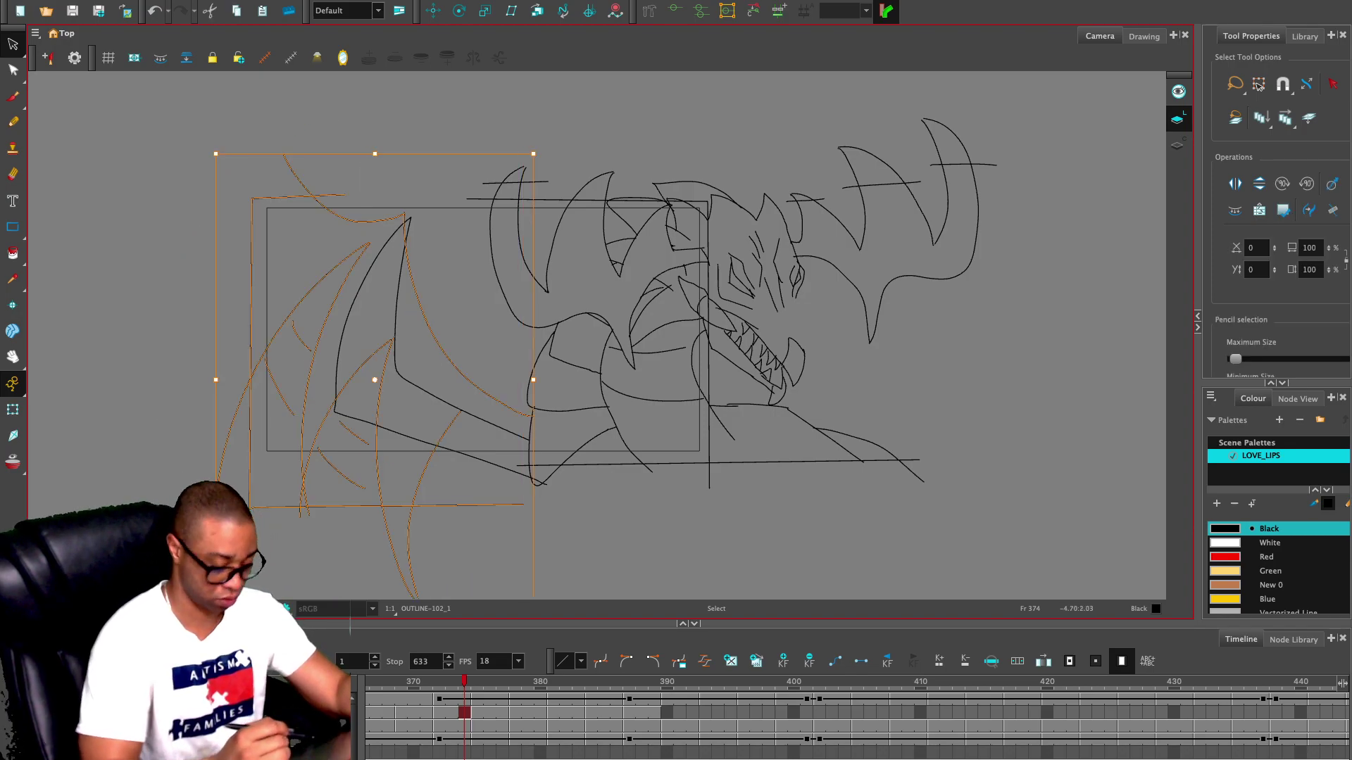
{"action": "left_click", "coordinate": [527, 712]}
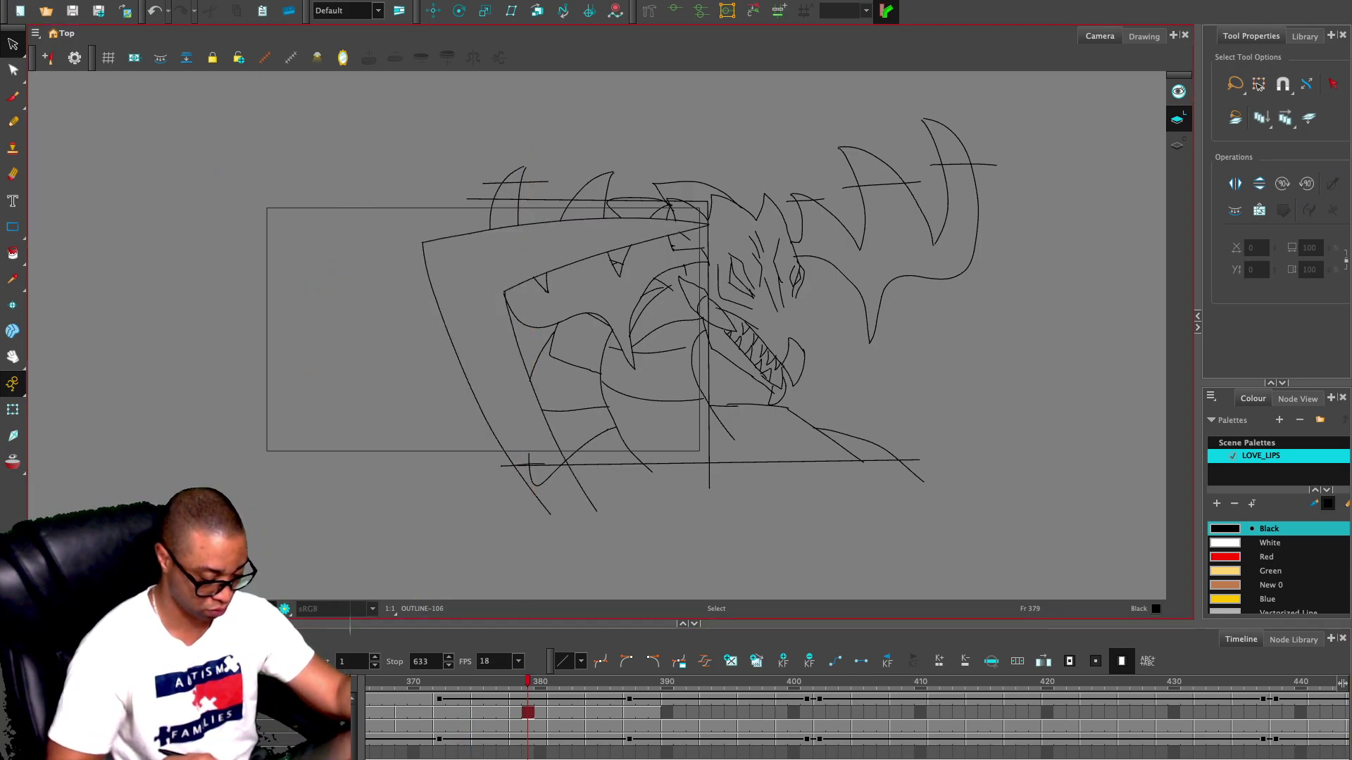
{"action": "key", "text": "super+v"}
{"action": "key", "text": "g"}
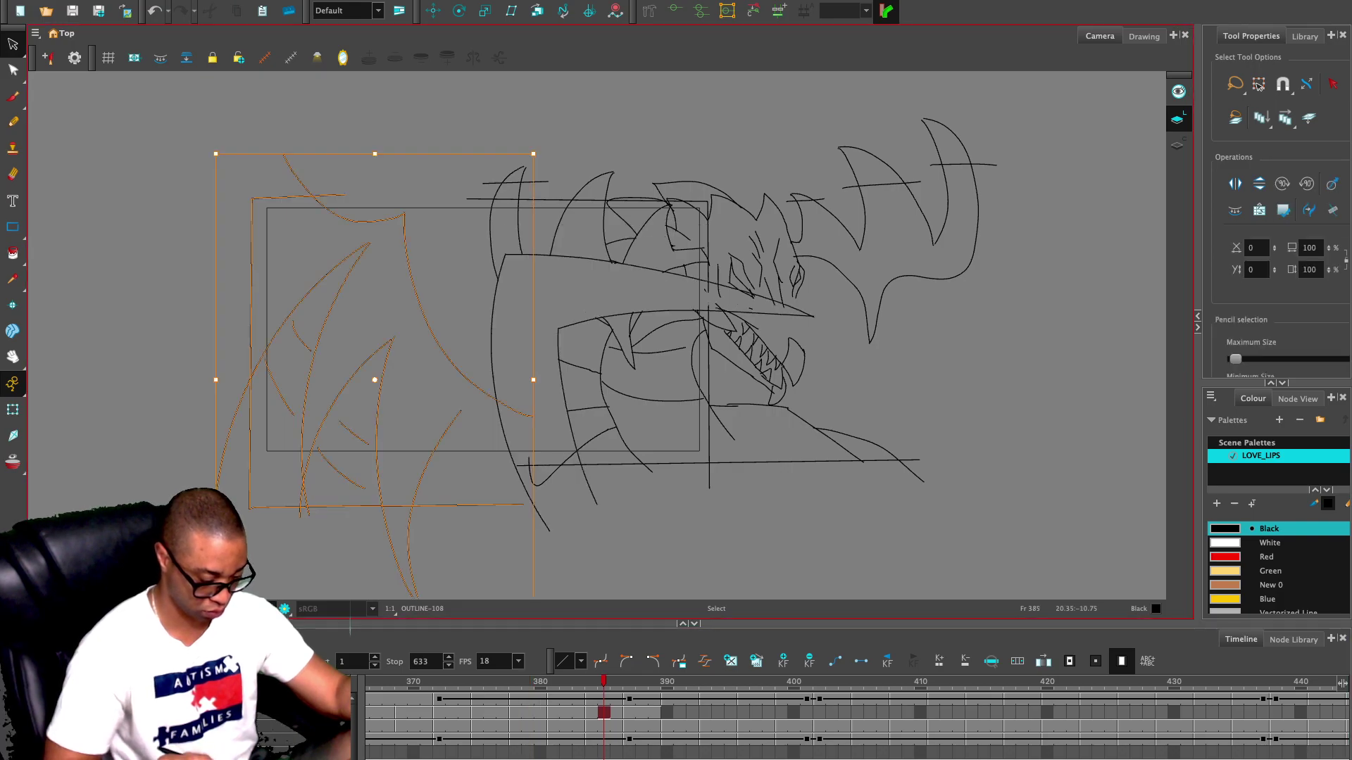
{"action": "key", "text": "g"}
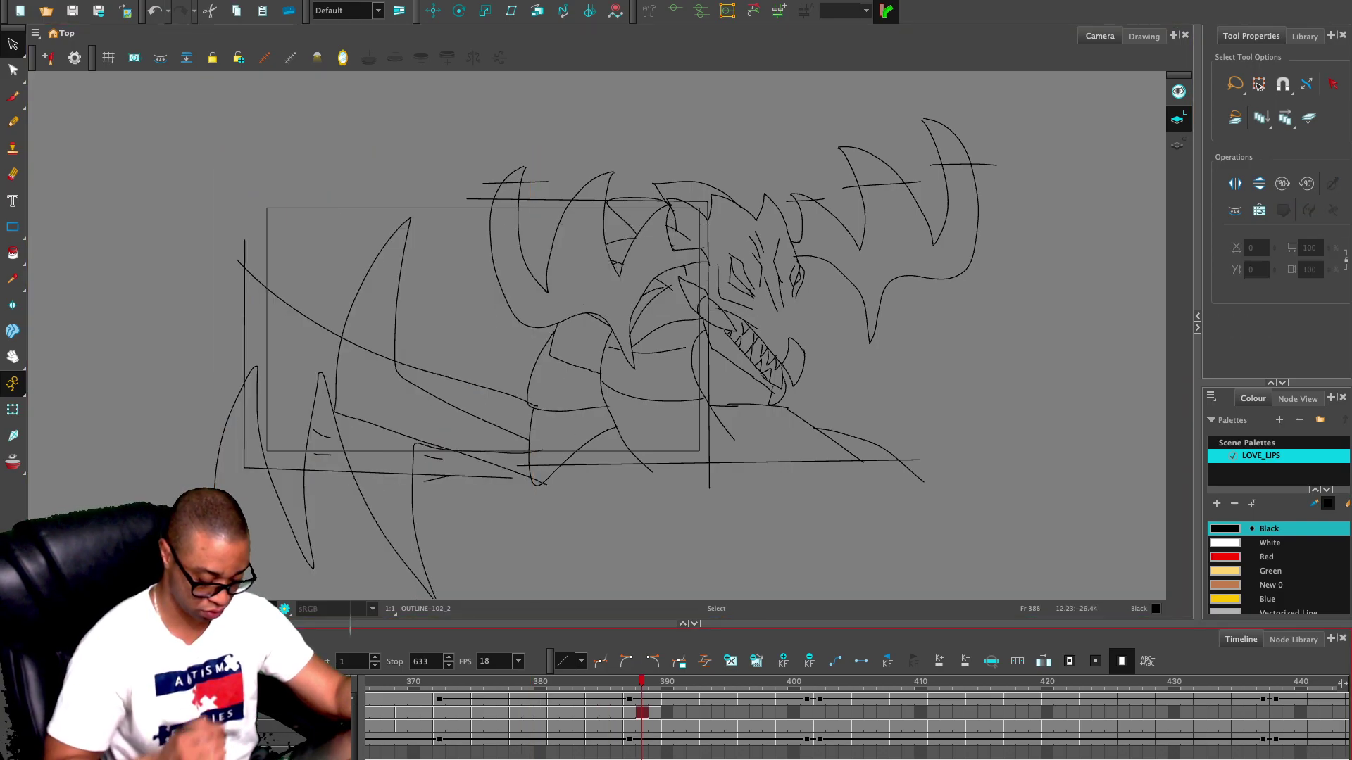
- Erase the membrane line crossing the upright wing finger and the overlapping line near the shoulder on frame 388
{"action": "key", "text": "alt+e"}
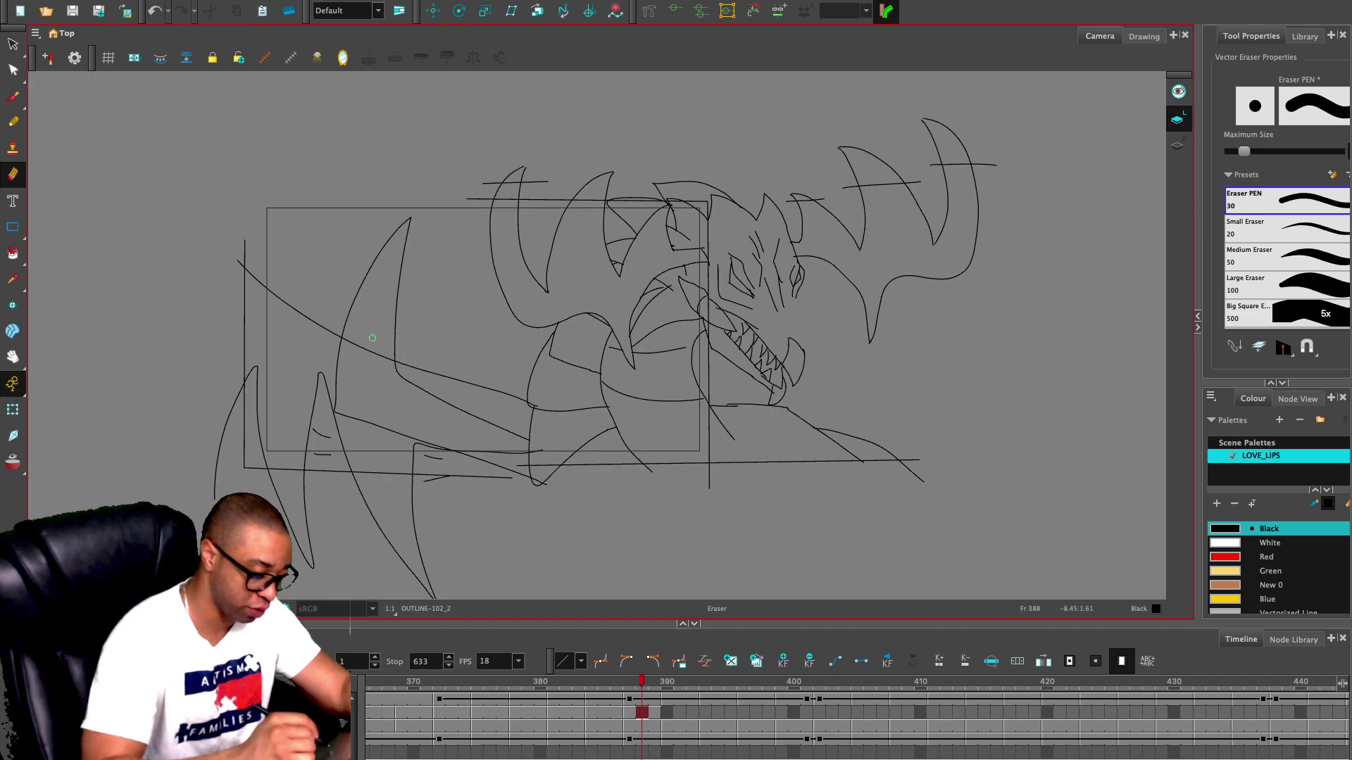
{"action": "key", "text": "2"}
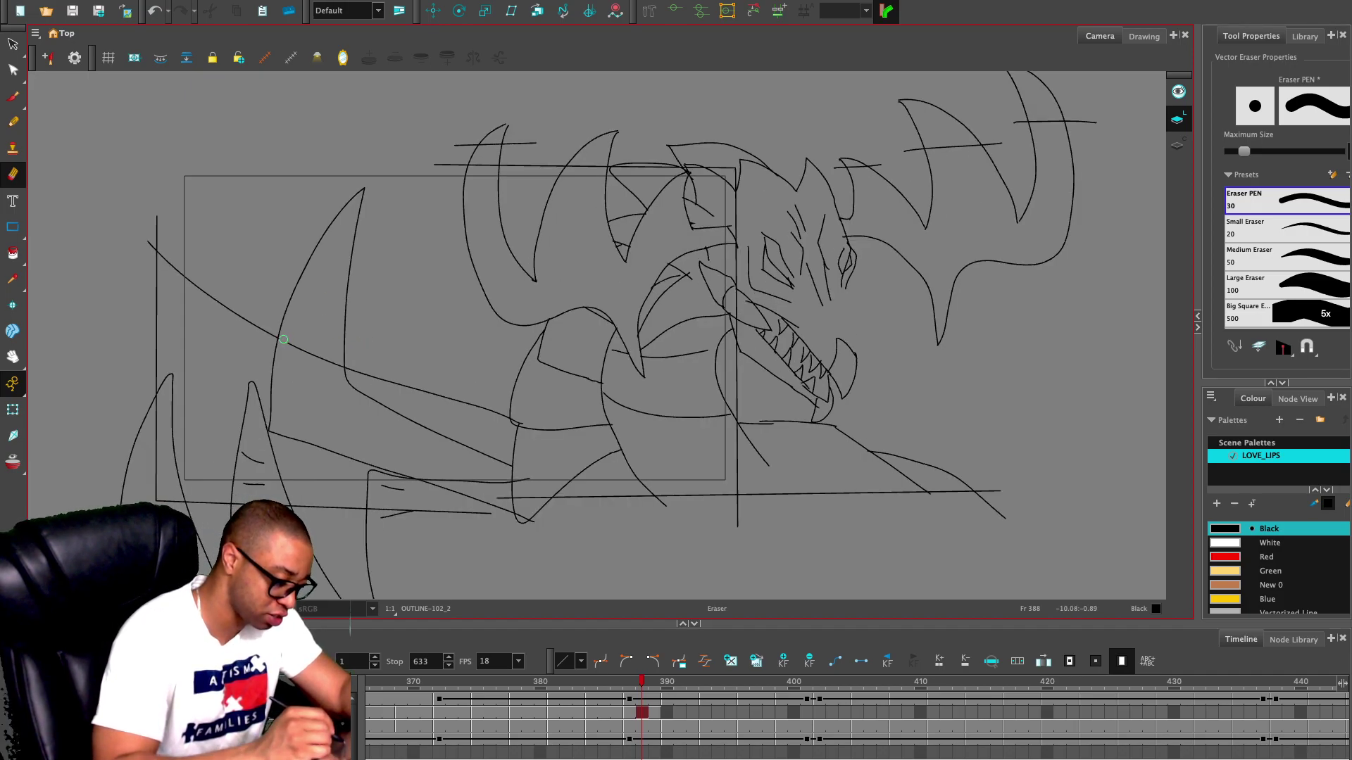
{"action": "left_click_drag", "start_coordinate": [284, 340], "coordinate": [338, 364]}
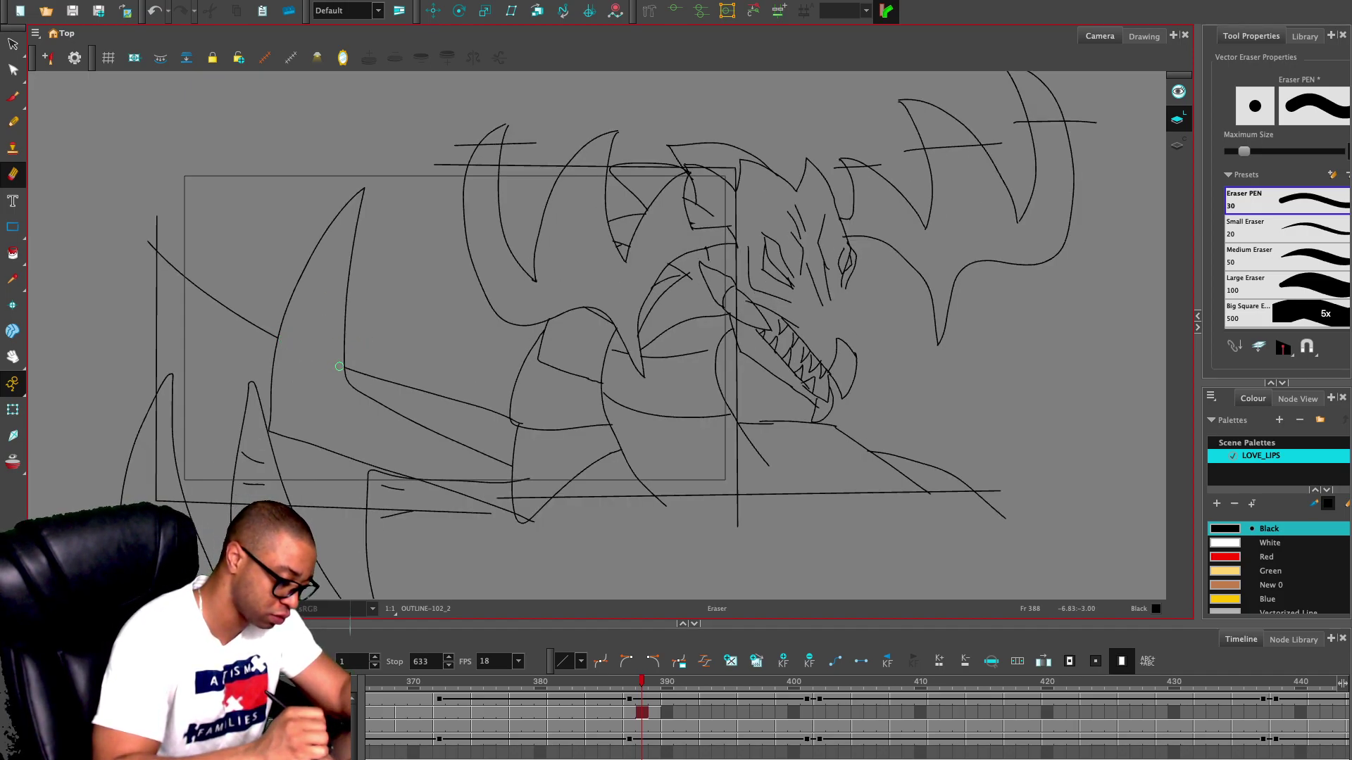
{"action": "left_click_drag", "start_coordinate": [505, 478], "coordinate": [425, 476]}
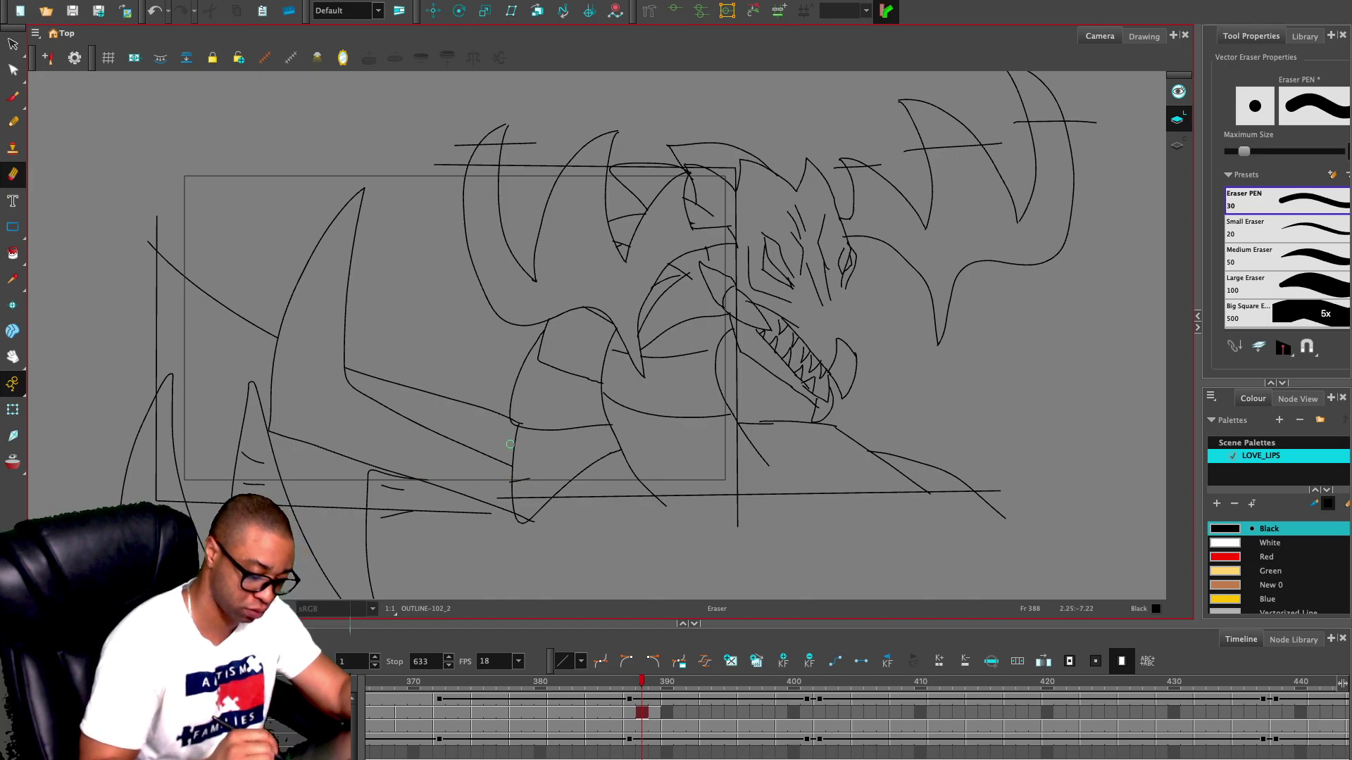
- Erase the end of the membrane line that overlaps the folded wing arm on frame 386
{"action": "key", "text": "comma"}
{"action": "key", "text": "comma"}
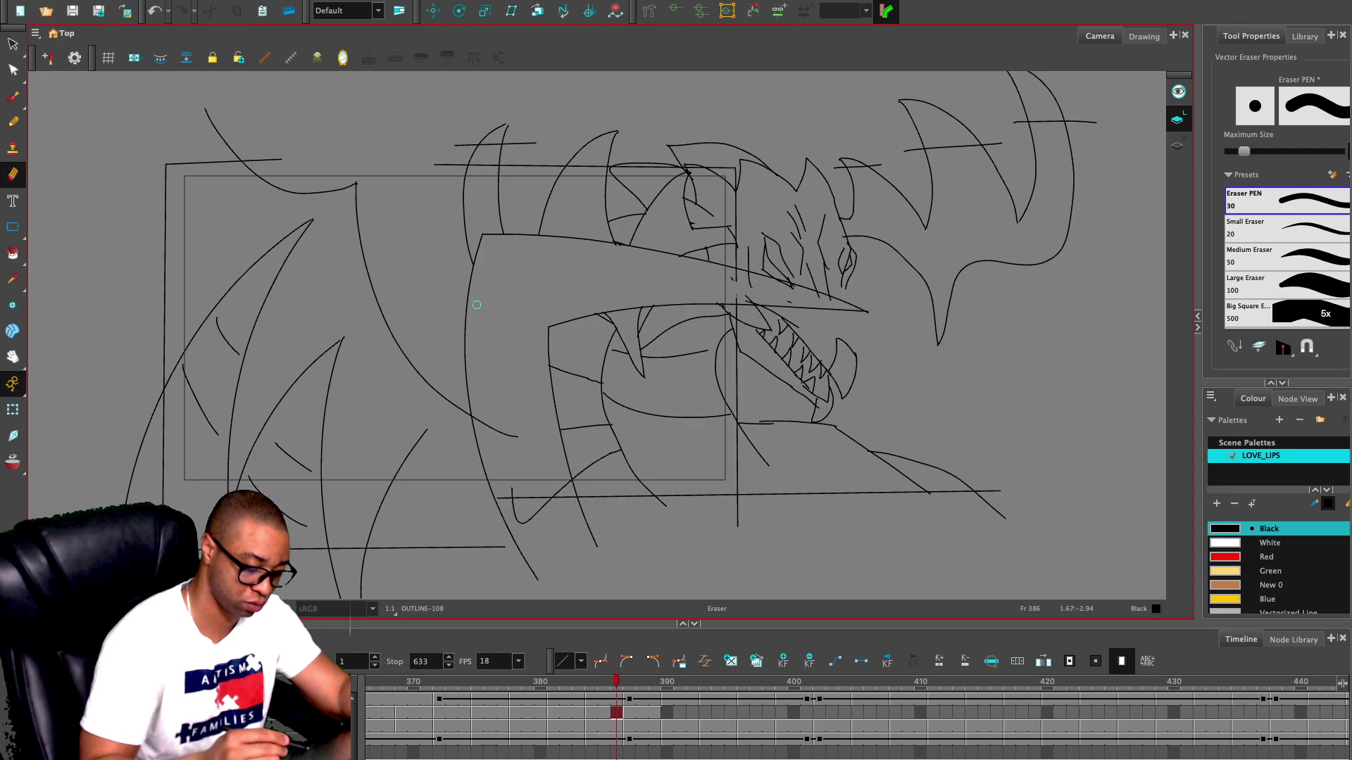
{"action": "left_click_drag", "start_coordinate": [474, 414], "coordinate": [516, 436]}
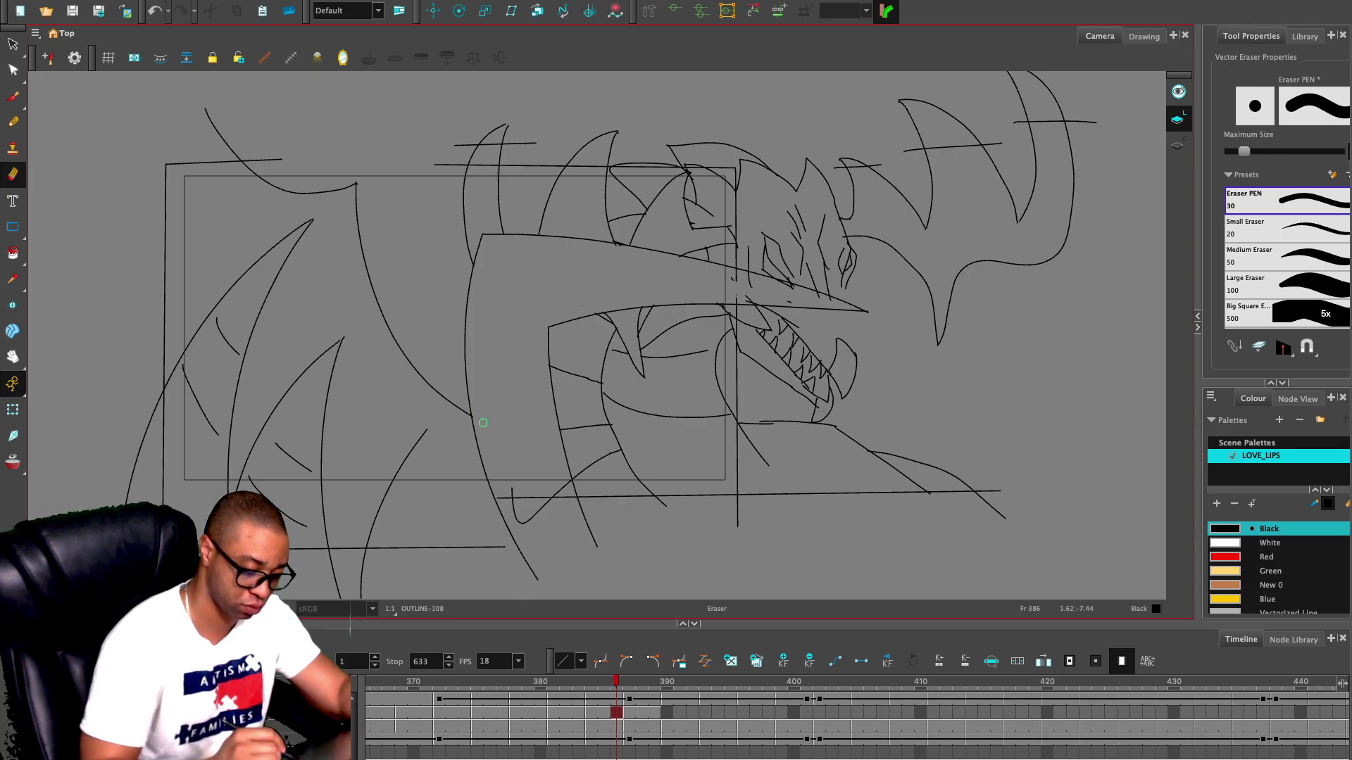
{"action": "key", "text": "period"}
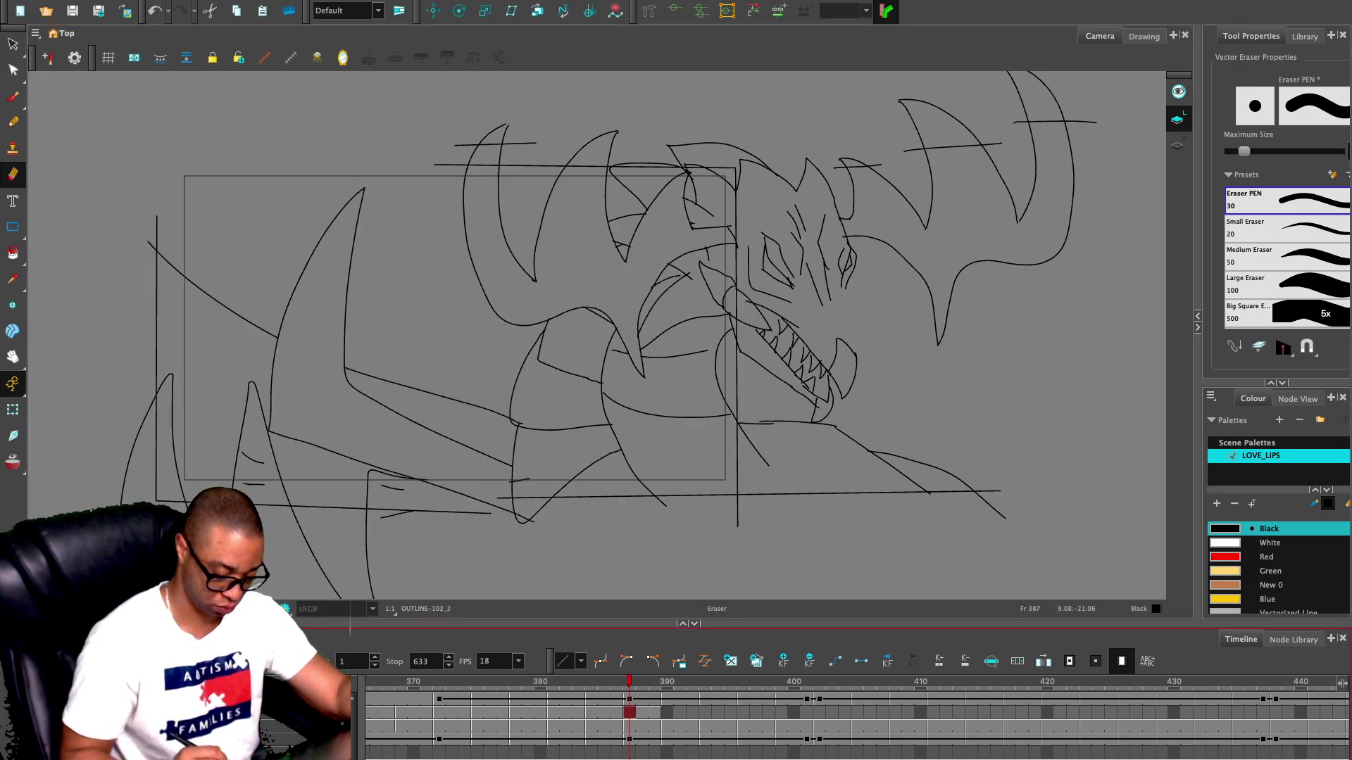
- Compare the wing drawings between frames 374 and 387 to check the flap motion
{"action": "left_click", "coordinate": [464, 681]}
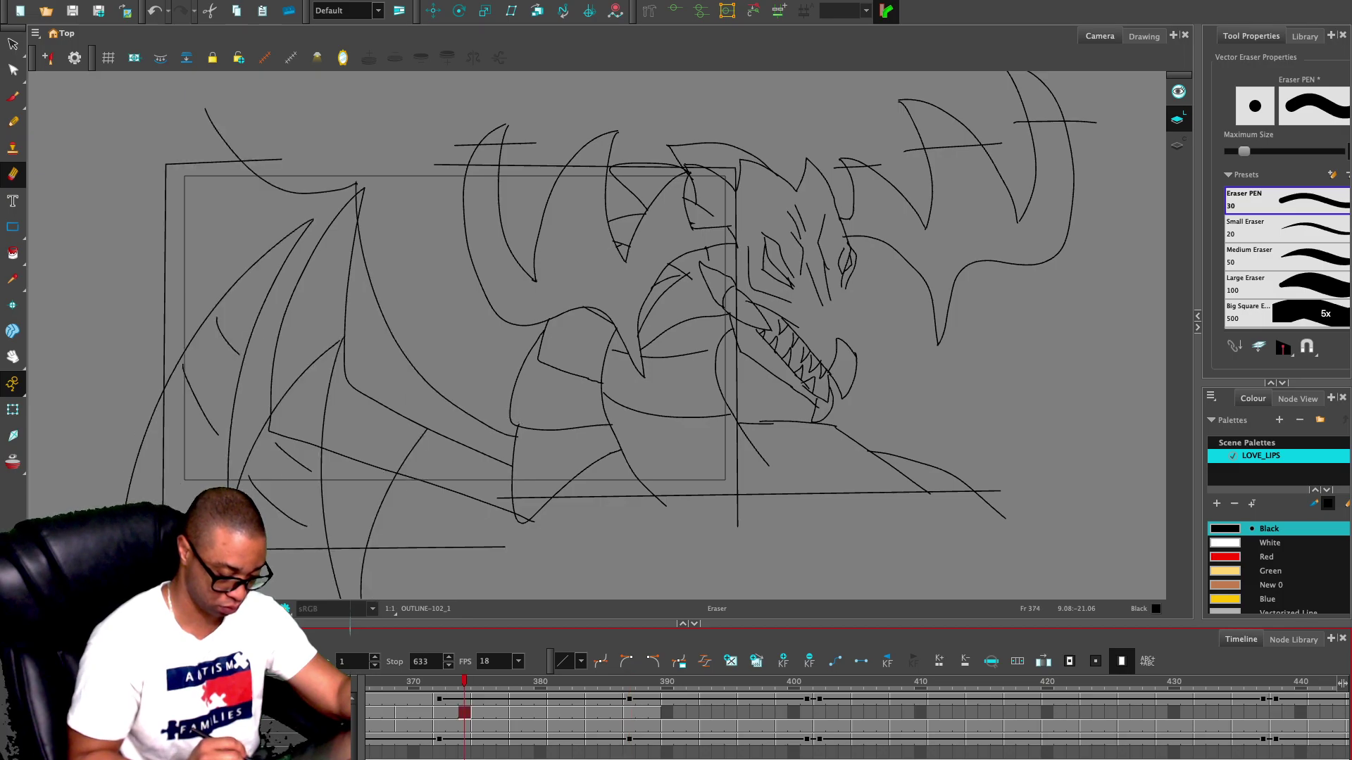
{"action": "key", "text": "g"}
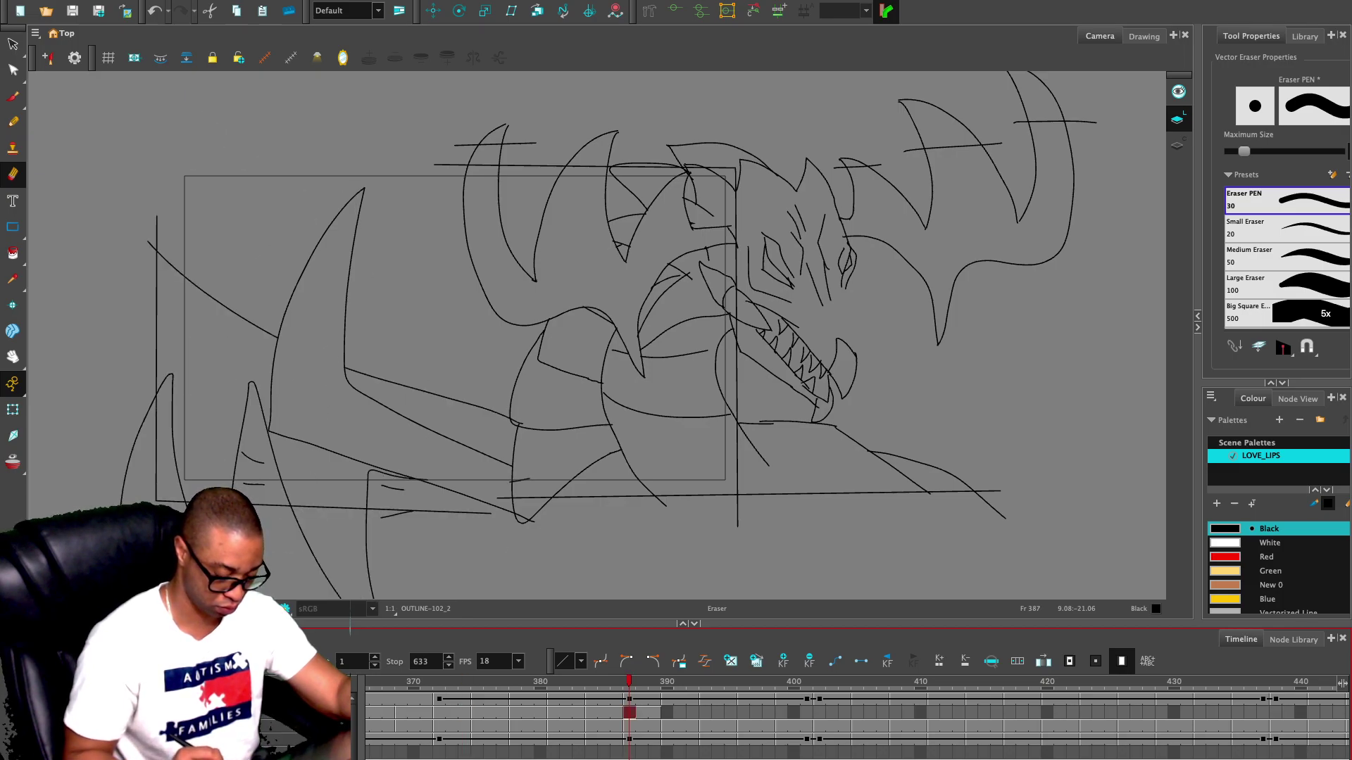
{"action": "left_click", "coordinate": [464, 681]}
{"action": "key", "text": "g"}
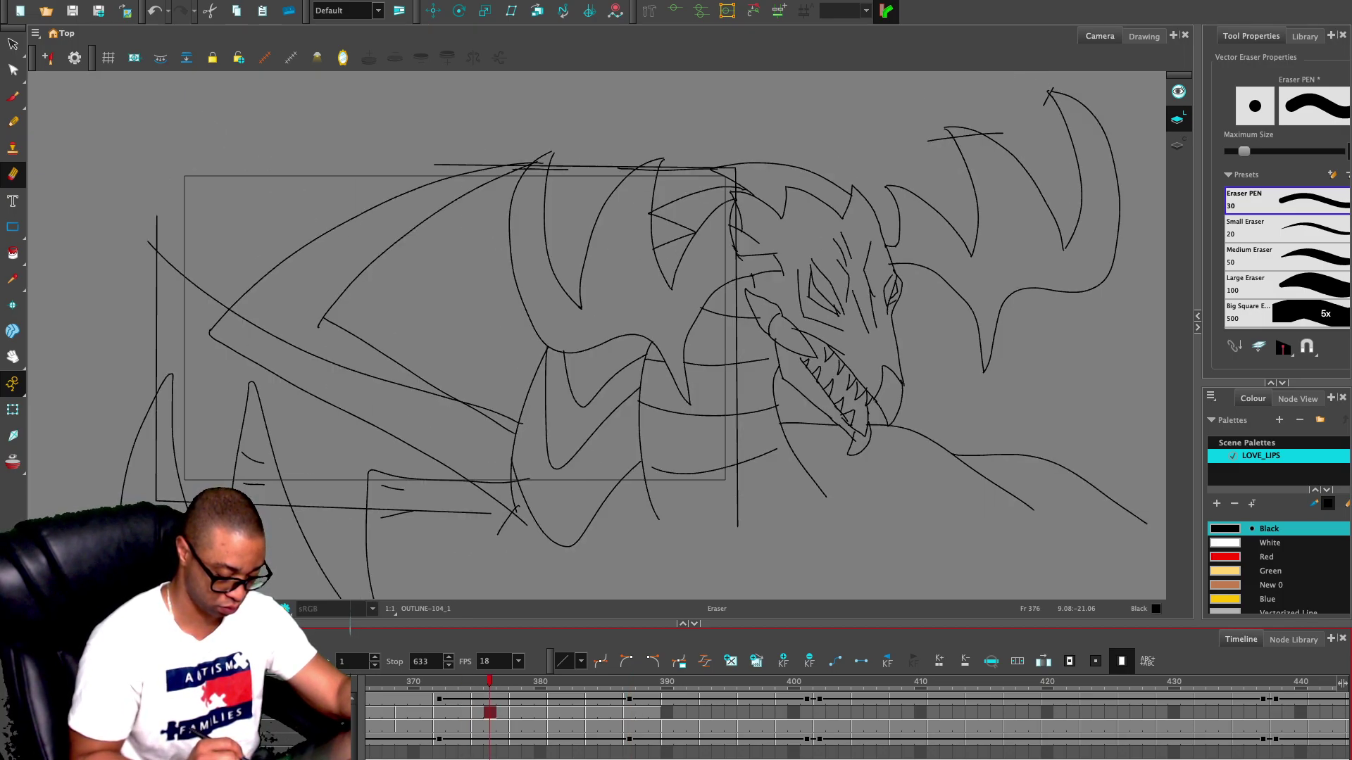
{"action": "key", "text": "period"}
{"action": "key", "text": "period"}
{"action": "key", "text": "g"}
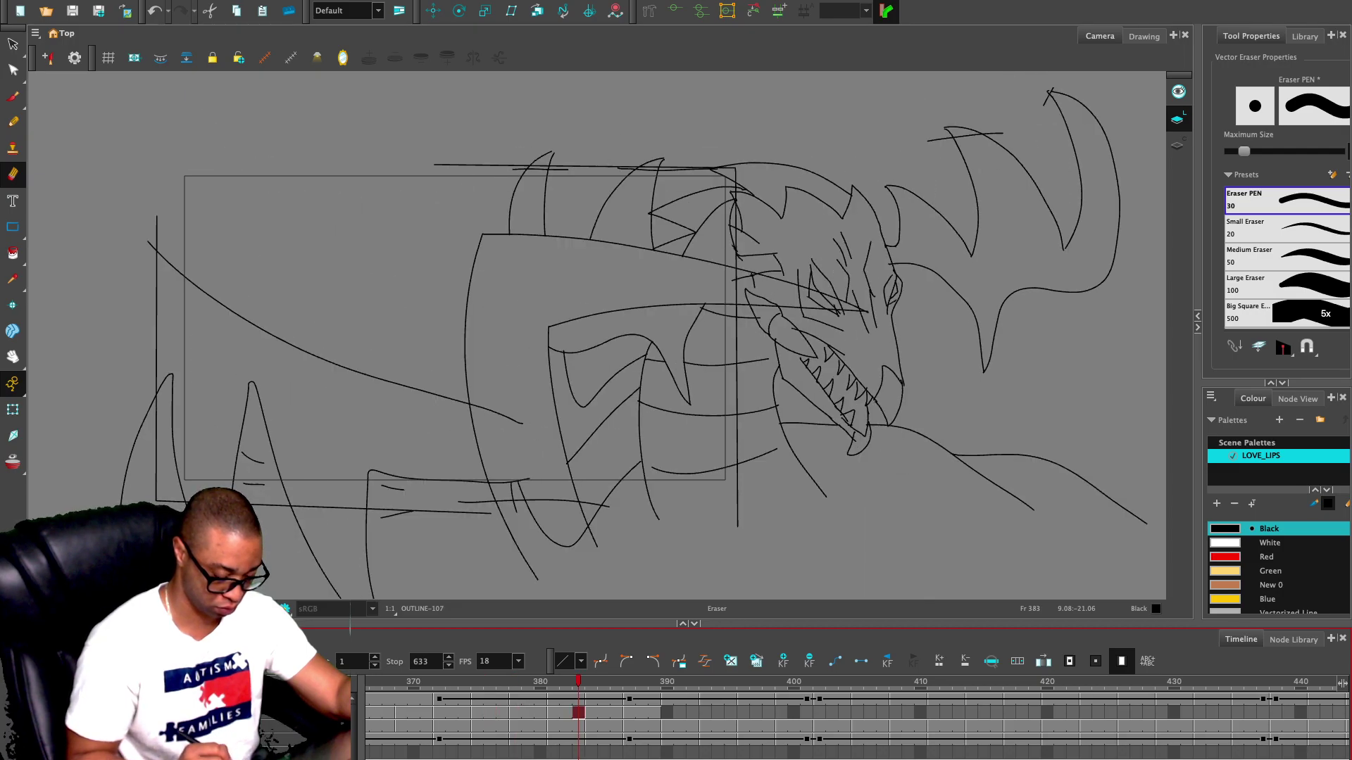
{"action": "key", "text": "period"}
{"action": "key", "text": "period"}
{"action": "key", "text": "period"}
{"action": "key", "text": "period"}
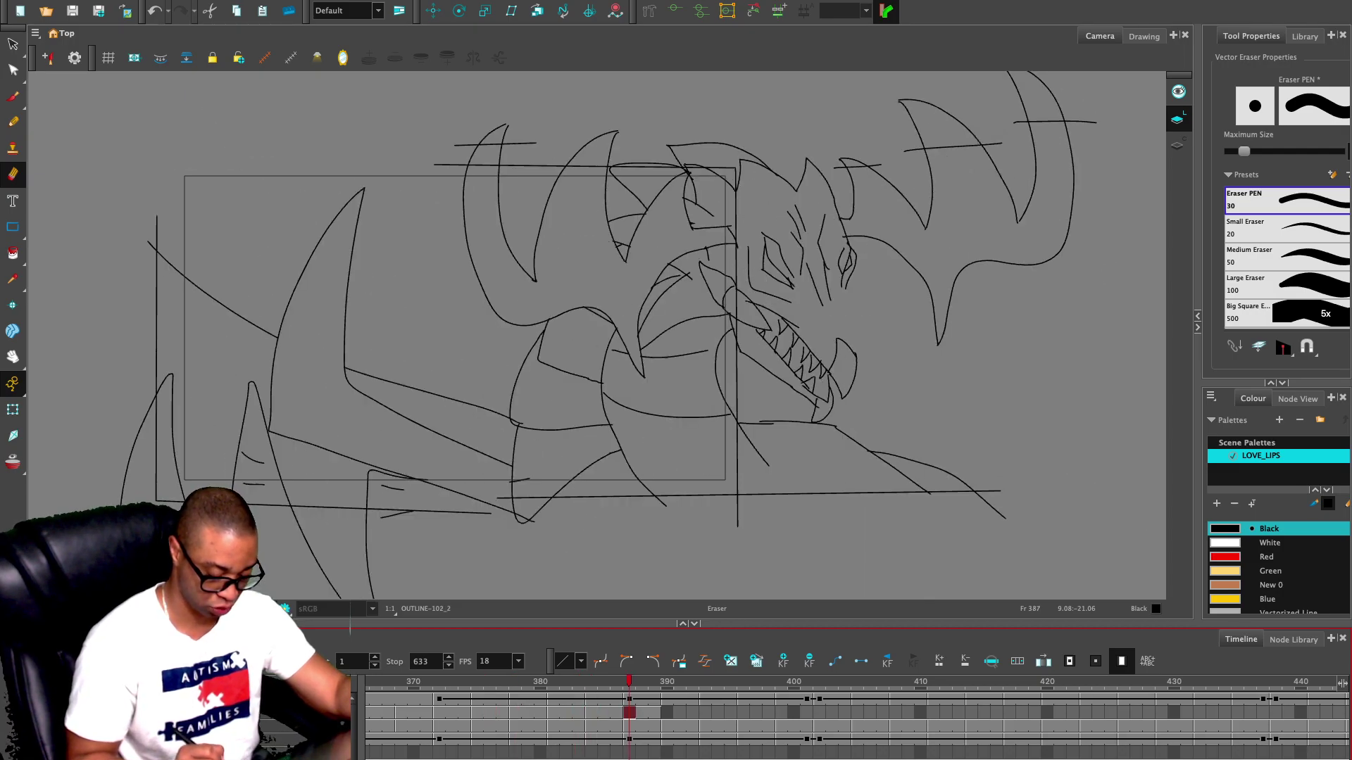
- Delete the dragon drawings from the cells on frames 387 to 389 and return to frame 385
{"action": "left_click_drag", "start_coordinate": [629, 713], "coordinate": [655, 713]}
{"action": "key", "text": "Delete"}
{"action": "left_click", "coordinate": [604, 712]}
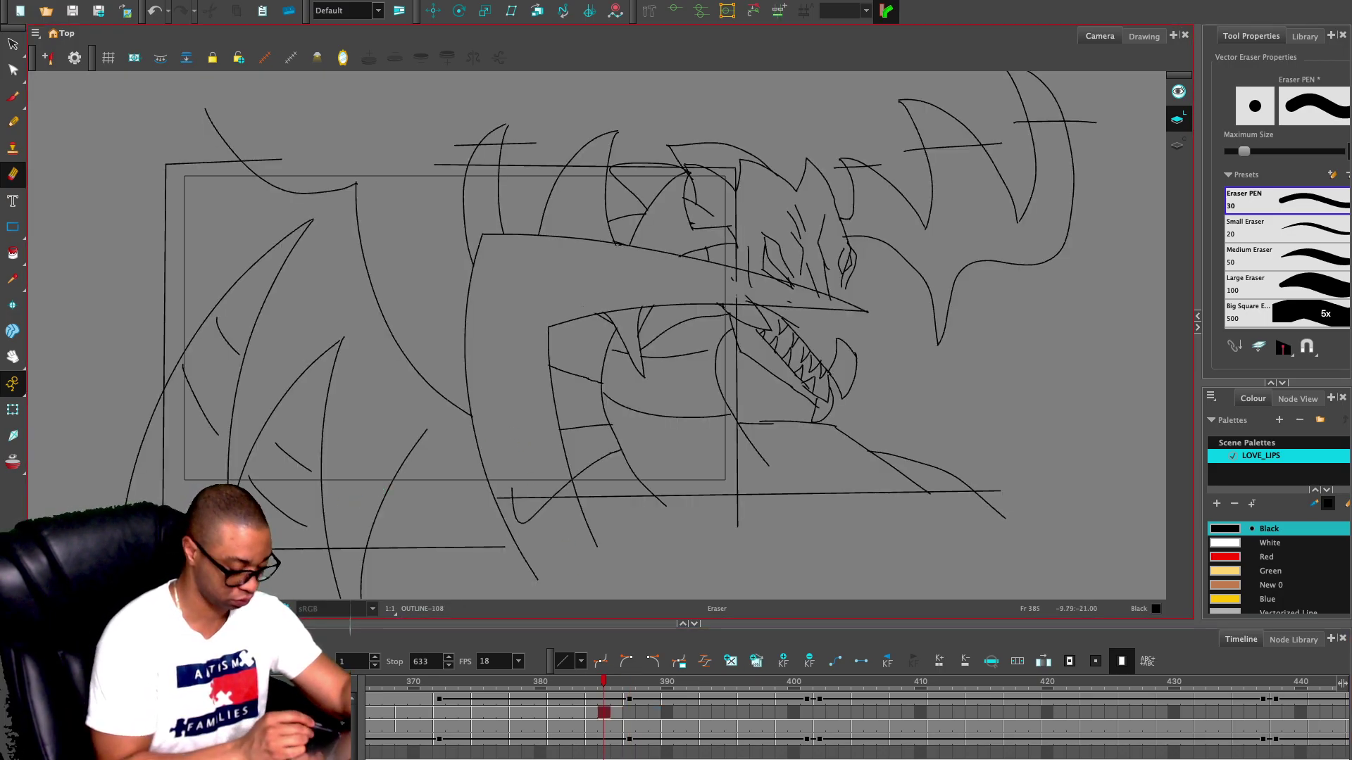
- Mask the area outside the camera frame and check the wing drawings on frames 385 to 383
{"action": "left_click", "coordinate": [285, 607]}
{"action": "key", "text": "comma"}
{"action": "key", "text": "period"}
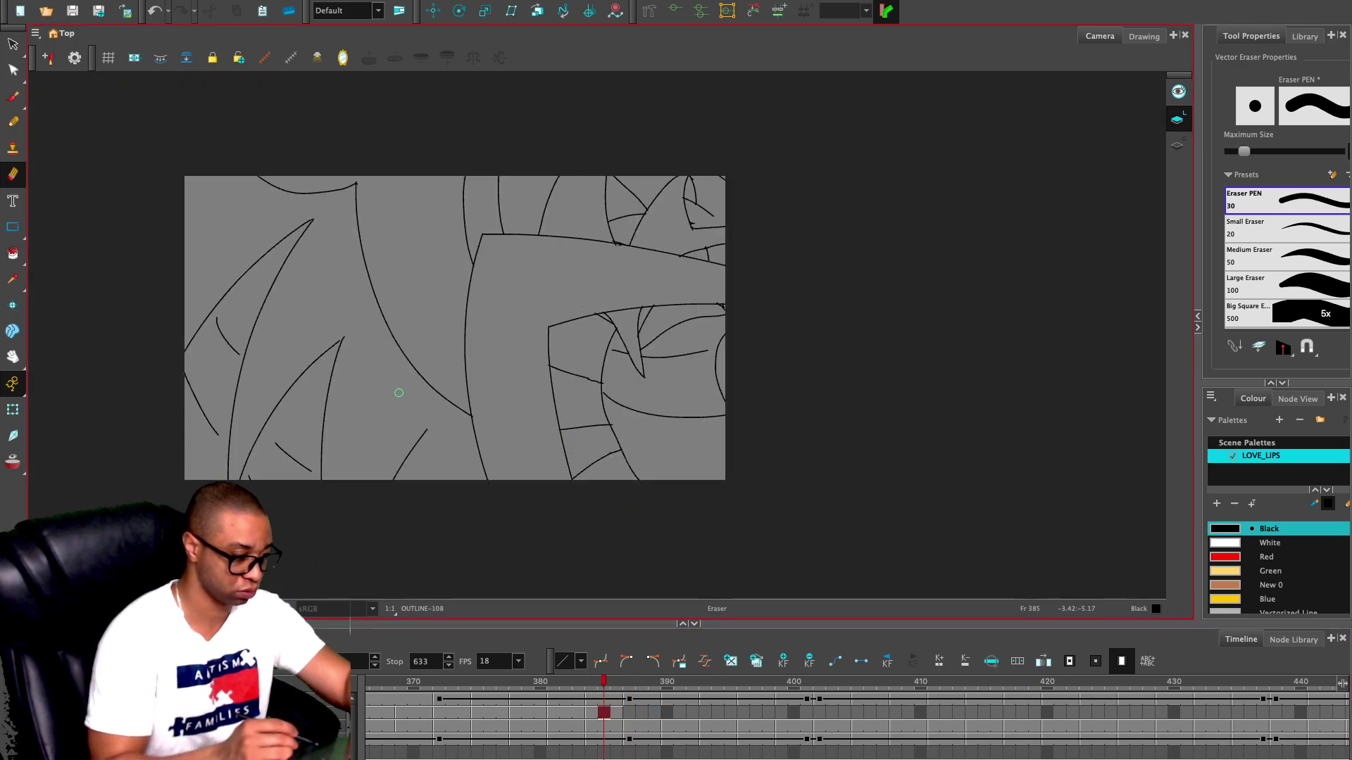
{"action": "key", "text": "alt+x"}
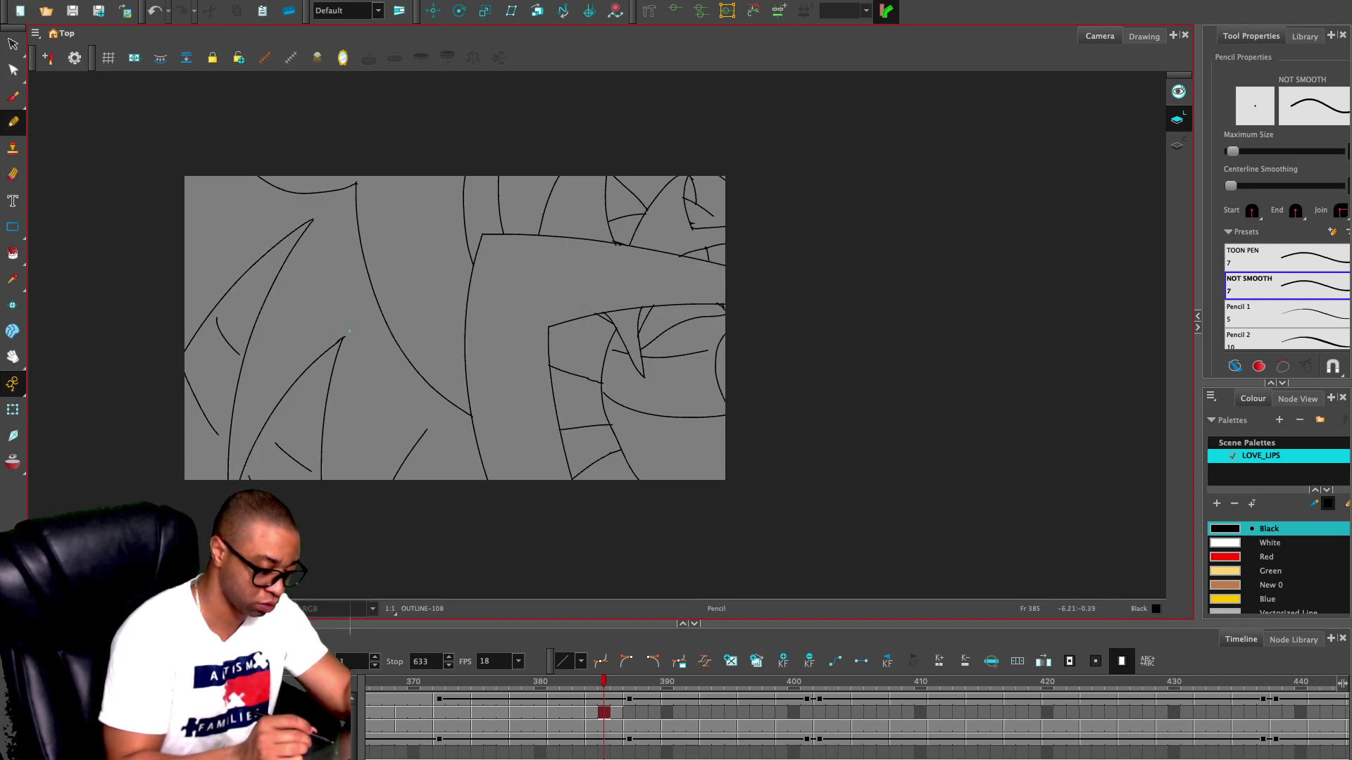
{"action": "key", "text": "comma"}
{"action": "key", "text": "comma"}
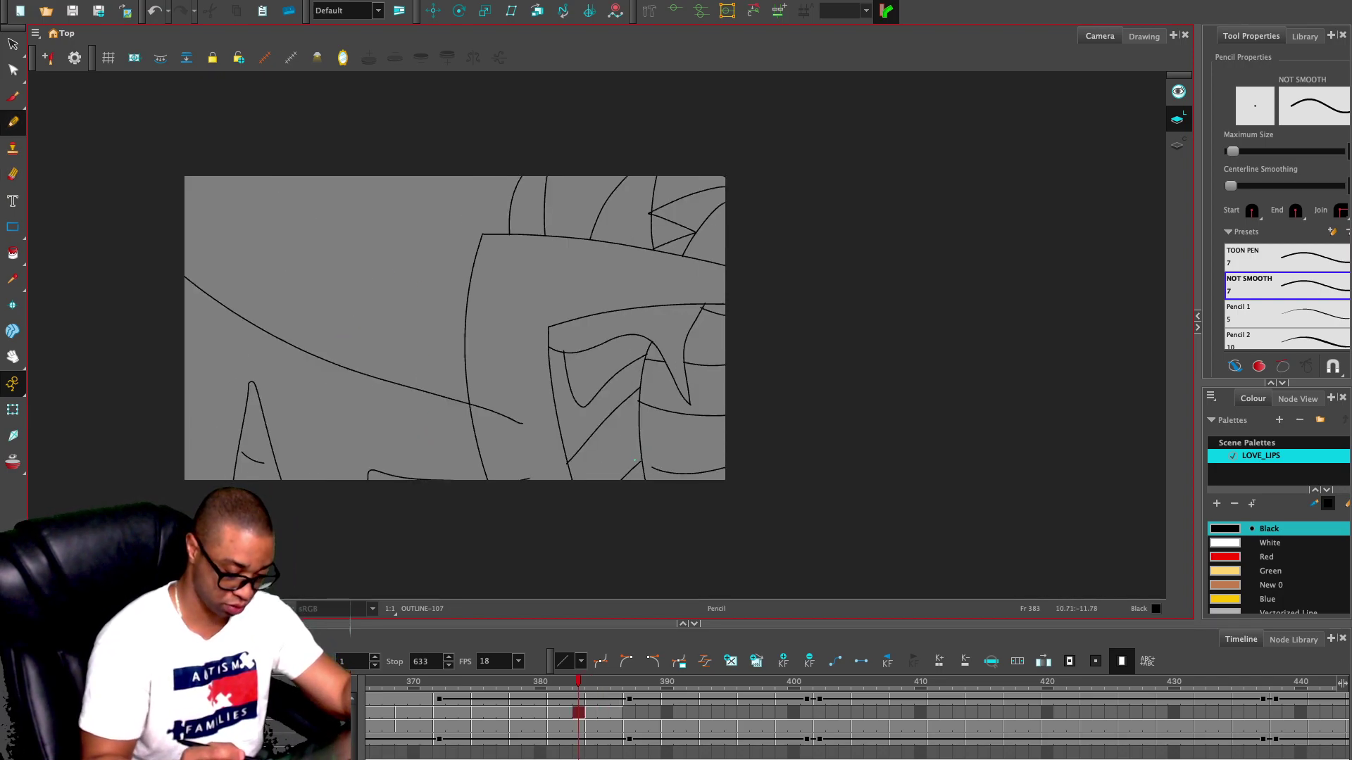
- Erase the membrane line ends overlapping the wing arm on frame 383 and turn off the camera mask
{"action": "key", "text": "alt+e"}
{"action": "left_click_drag", "start_coordinate": [521, 422], "coordinate": [474, 405]}
{"action": "key", "text": "shift+m"}
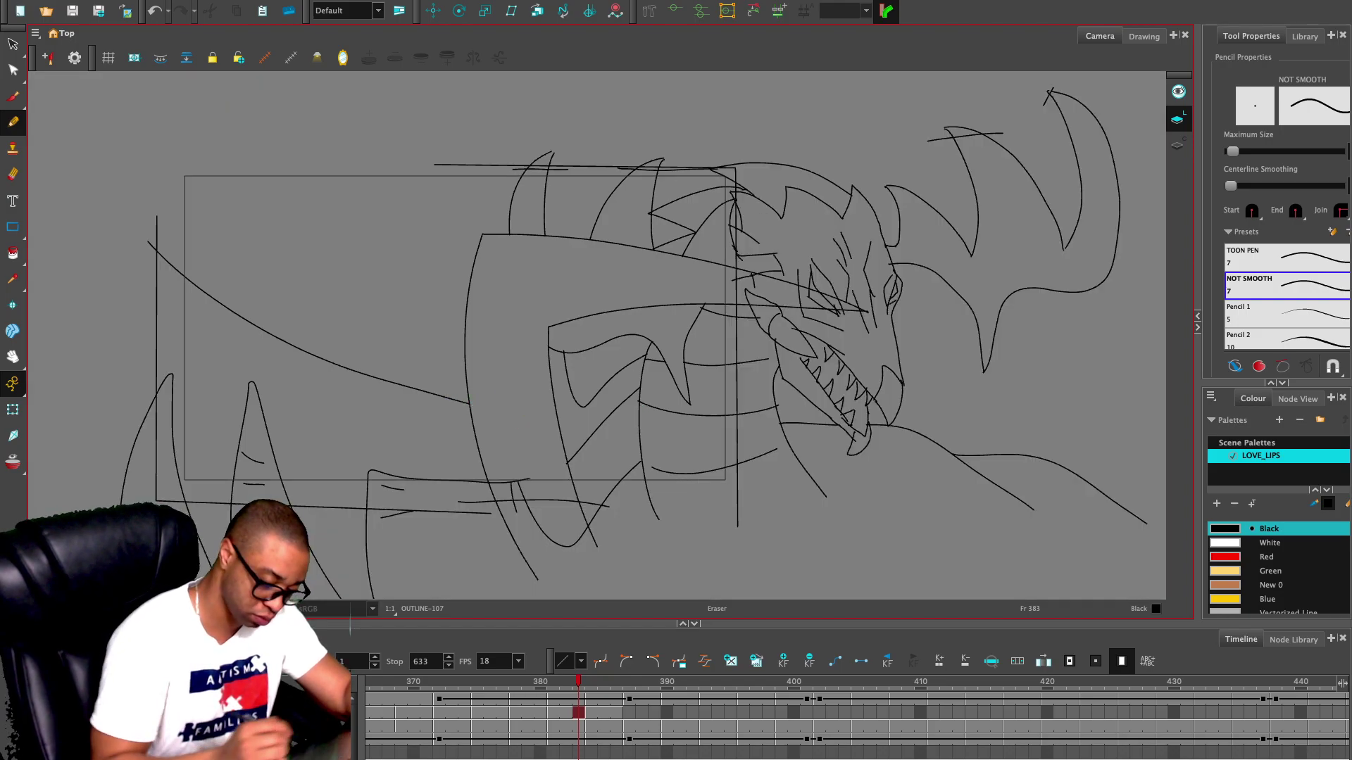
{"action": "left_click_drag", "start_coordinate": [526, 478], "coordinate": [498, 483]}
- Erase the part of the curved membrane line that crosses into the wing arm on frame 380
{"action": "key", "text": "comma"}
{"action": "key", "text": "comma"}
{"action": "key", "text": "comma"}
{"action": "left_click_drag", "start_coordinate": [519, 436], "coordinate": [438, 384]}
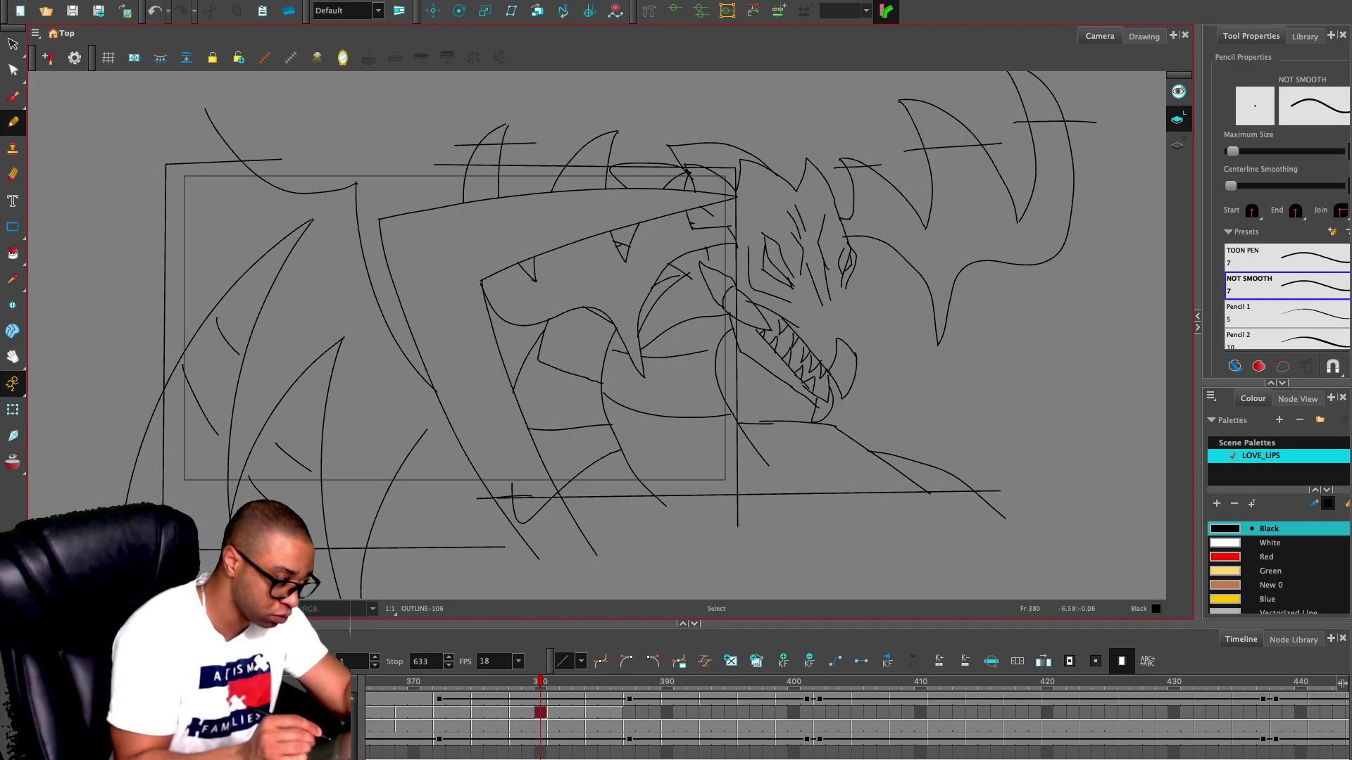
{"action": "key", "text": "comma"}
{"action": "key", "text": "comma"}
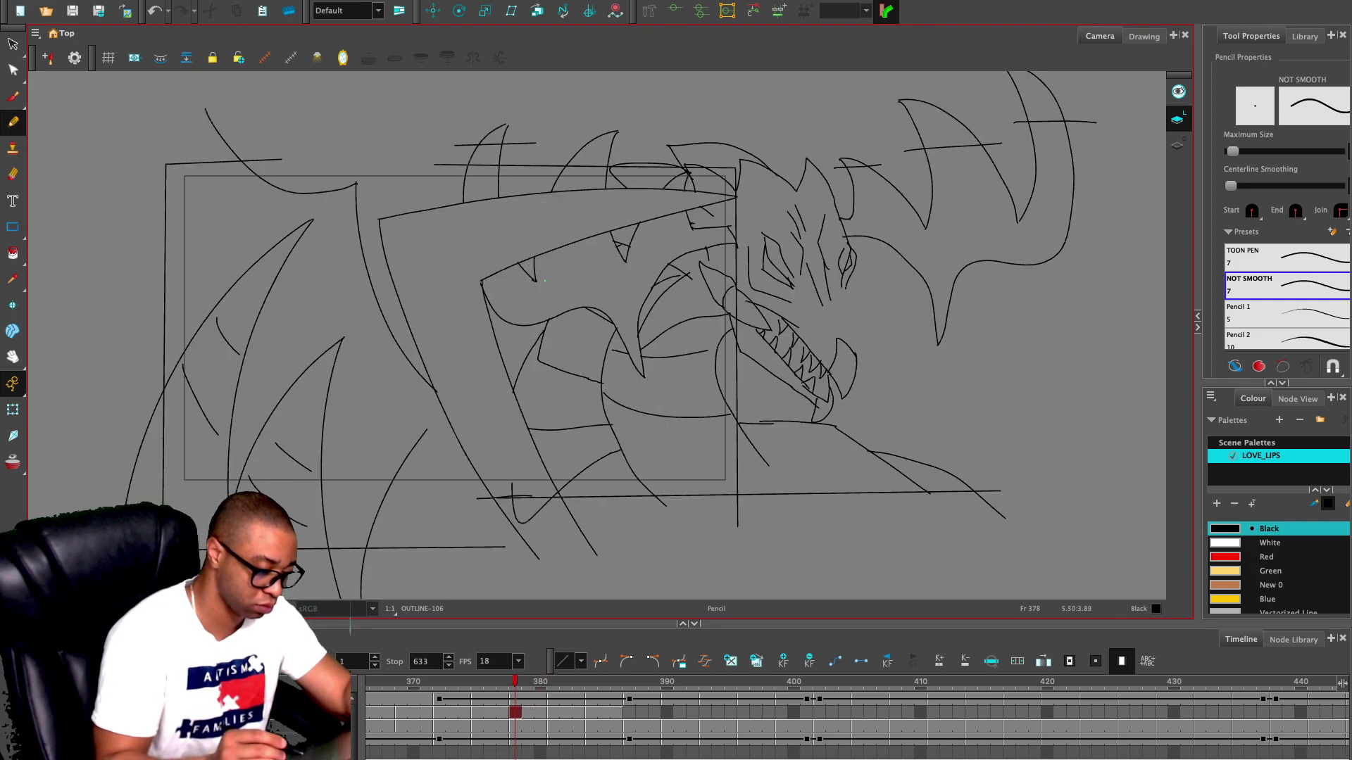
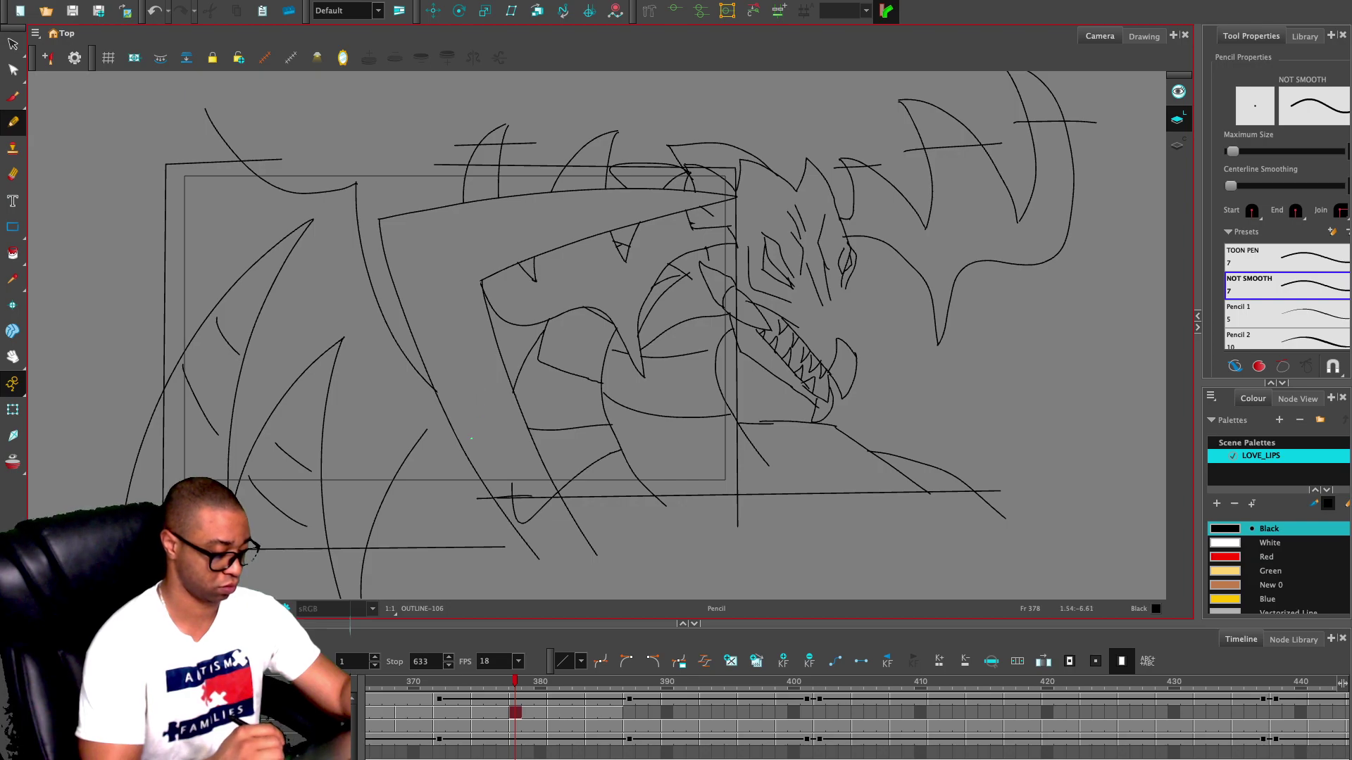
- Draw the missing membrane edge from the lower wing finger's tip to the wing arm on frame 378 and check the following frames
{"action": "left_click_drag", "start_coordinate": [426, 431], "coordinate": [502, 510]}
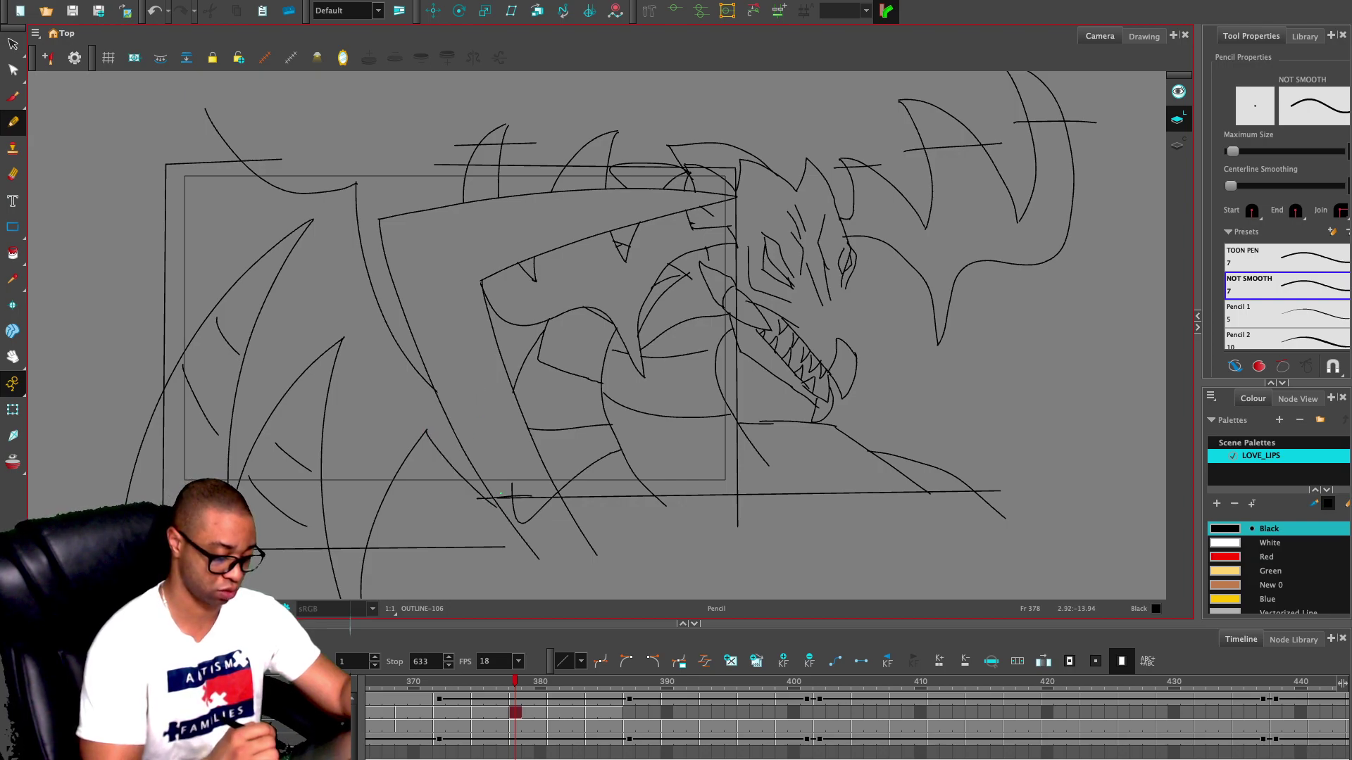
{"action": "key", "text": "period"}
{"action": "key", "text": "period"}
{"action": "key", "text": "period"}
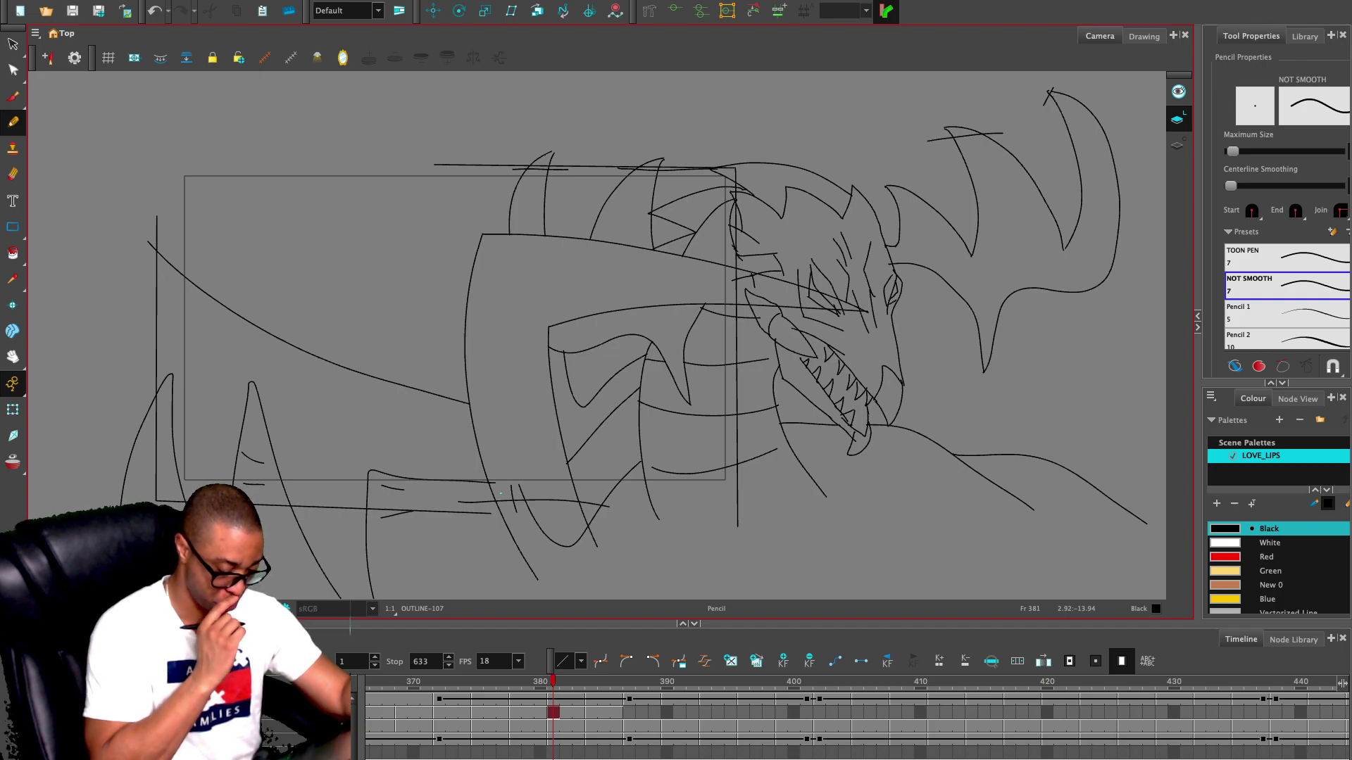
- Erase the stretch of the long curved membrane line that crosses inside the wing arm on frame 377
{"action": "key", "text": "comma"}
{"action": "key", "text": "comma"}
{"action": "key", "text": "comma"}
{"action": "key", "text": "comma"}
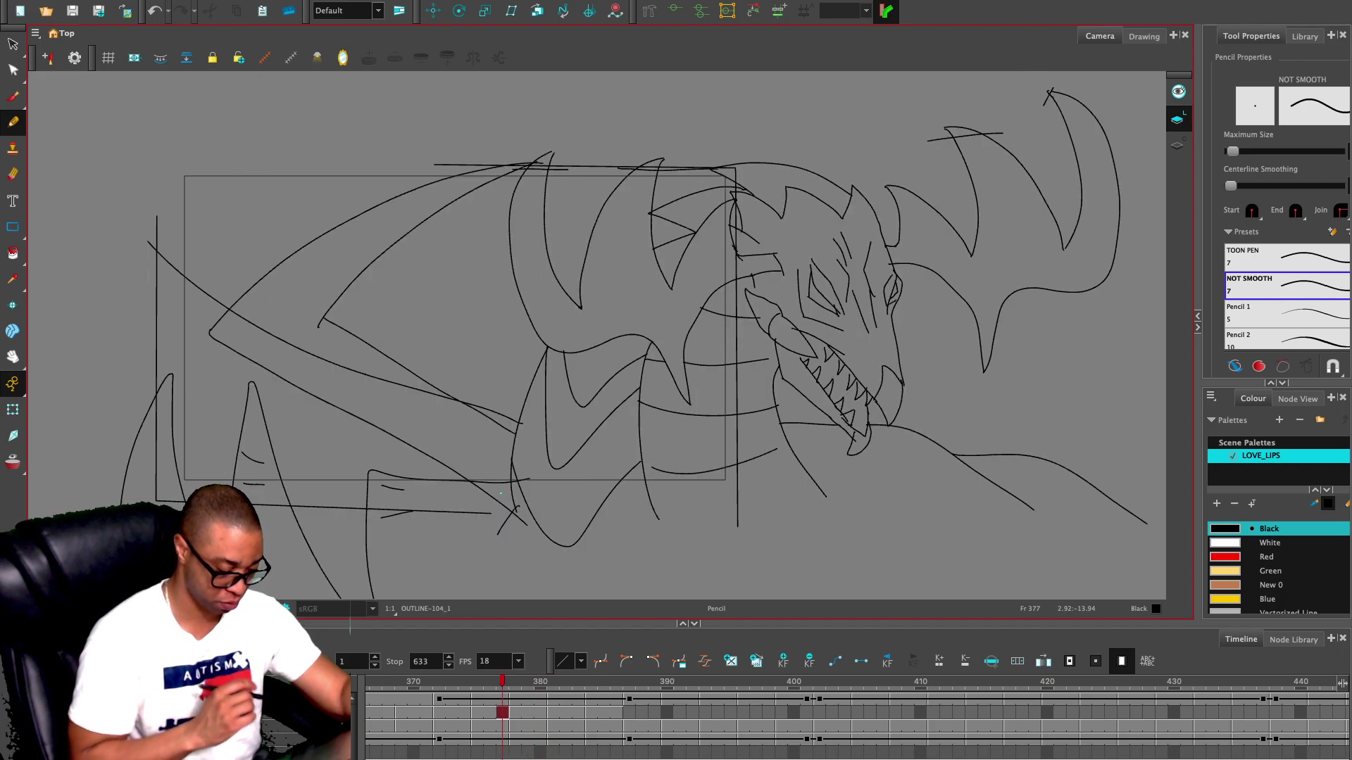
{"action": "key", "text": "e"}
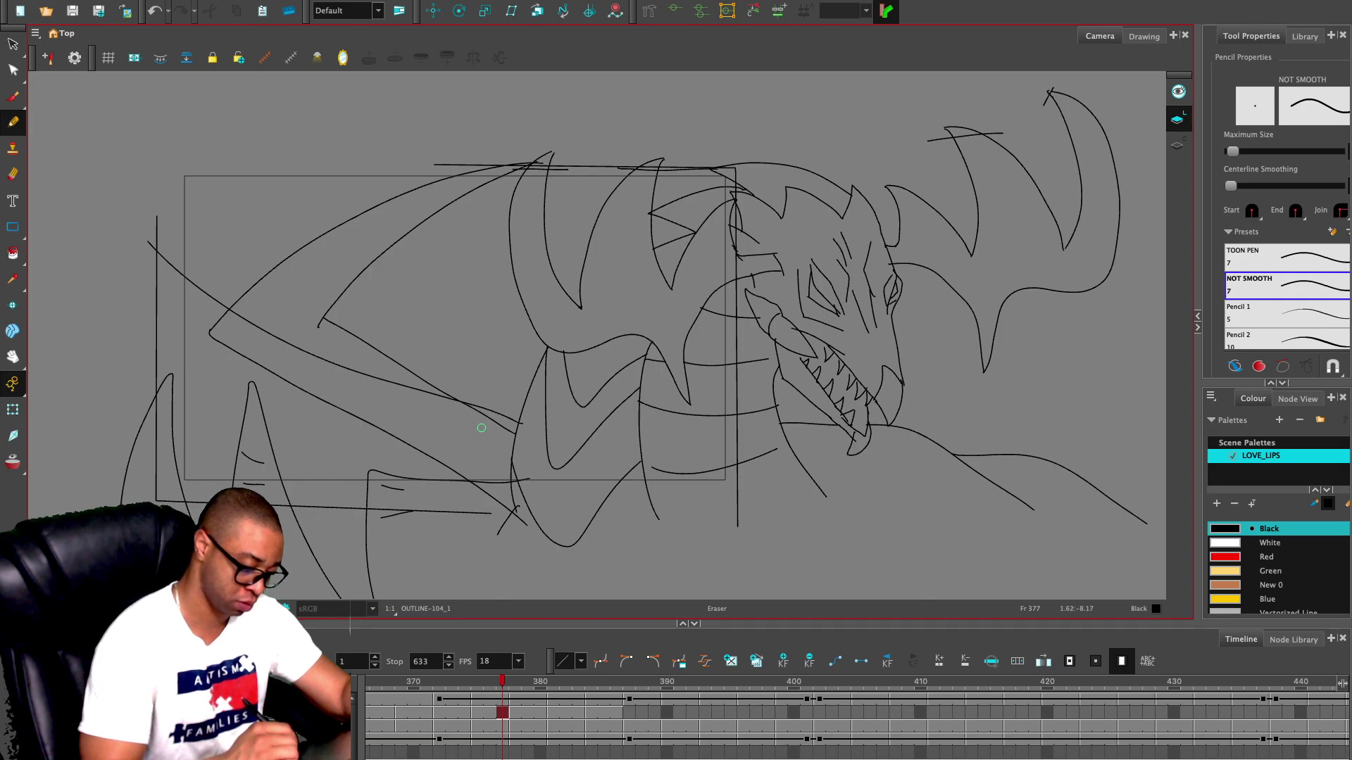
{"action": "left_click_drag", "start_coordinate": [456, 404], "coordinate": [432, 394]}
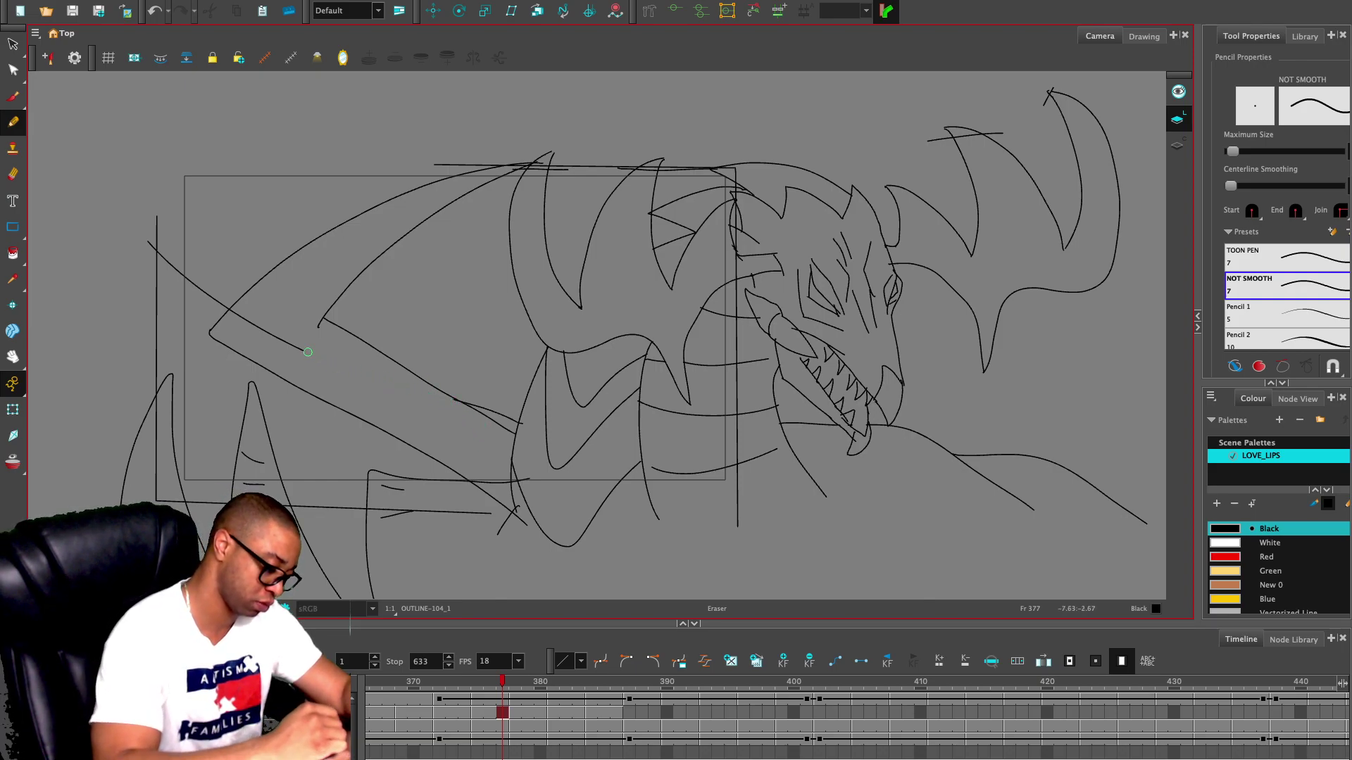
{"action": "mouse_move", "coordinate": [230, 314]}
{"action": "left_mouse_down"}
{"action": "mouse_move", "coordinate": [264, 337]}
{"action": "mouse_move", "coordinate": [315, 322]}
{"action": "left_mouse_up"}
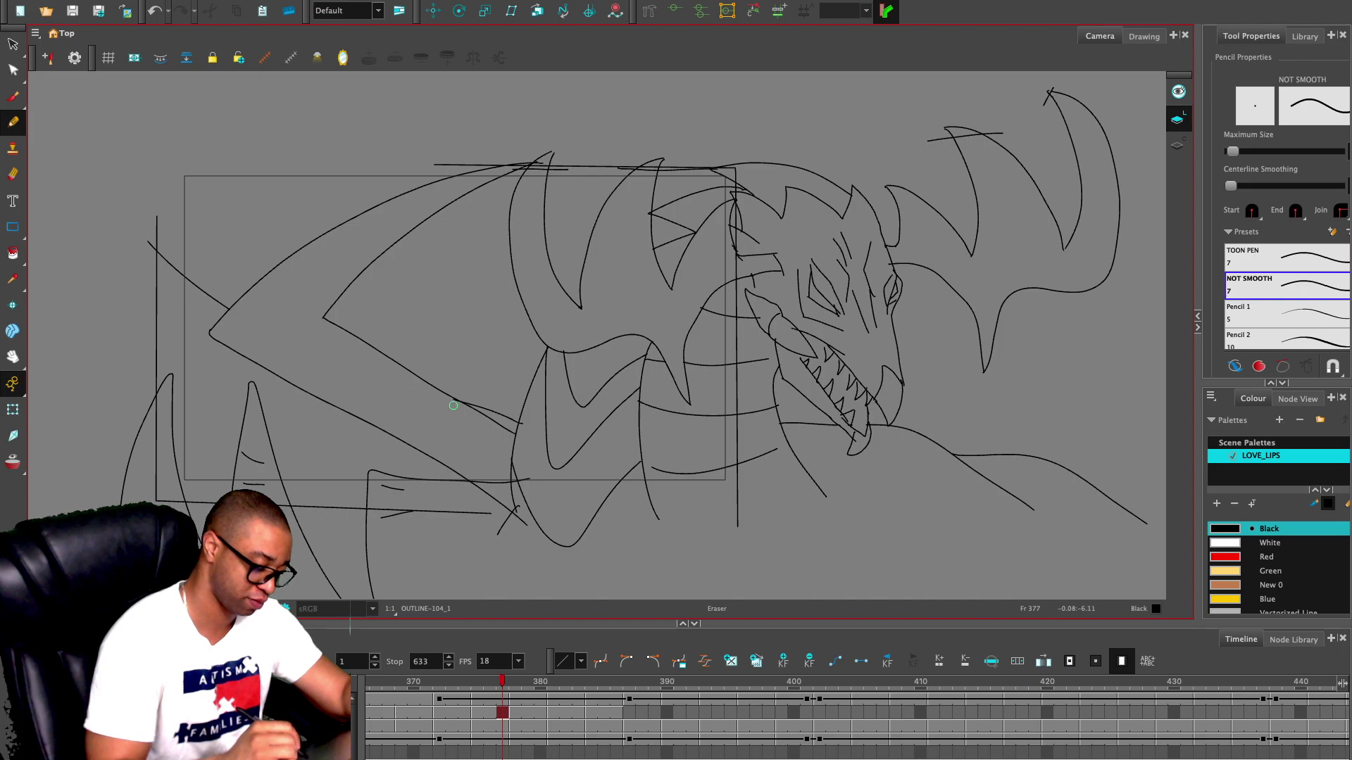
- On frame 374, erase the membrane lines crossing the wing arm and draw a short membrane line below the arm
{"action": "key", "text": "comma"}
{"action": "key", "text": "comma"}
{"action": "key", "text": "comma"}
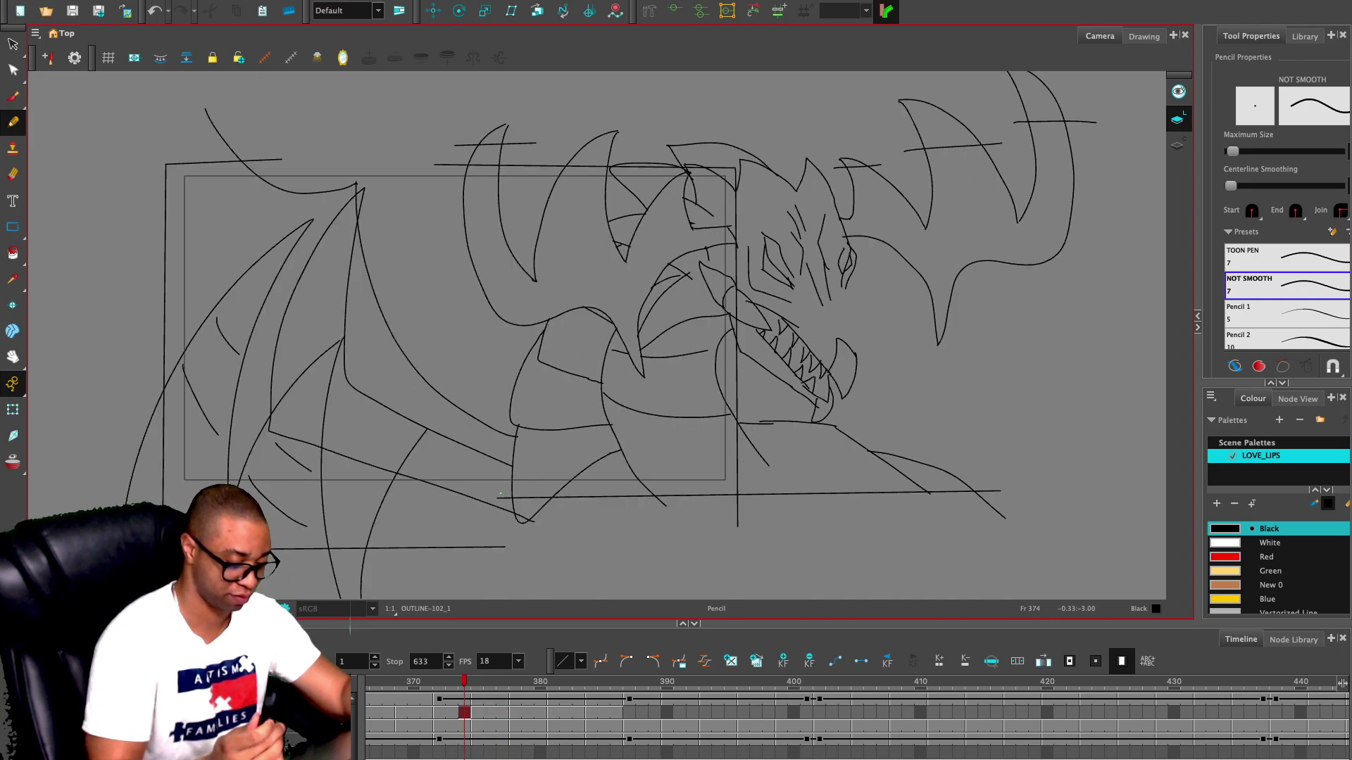
{"action": "key", "text": "alt+e"}
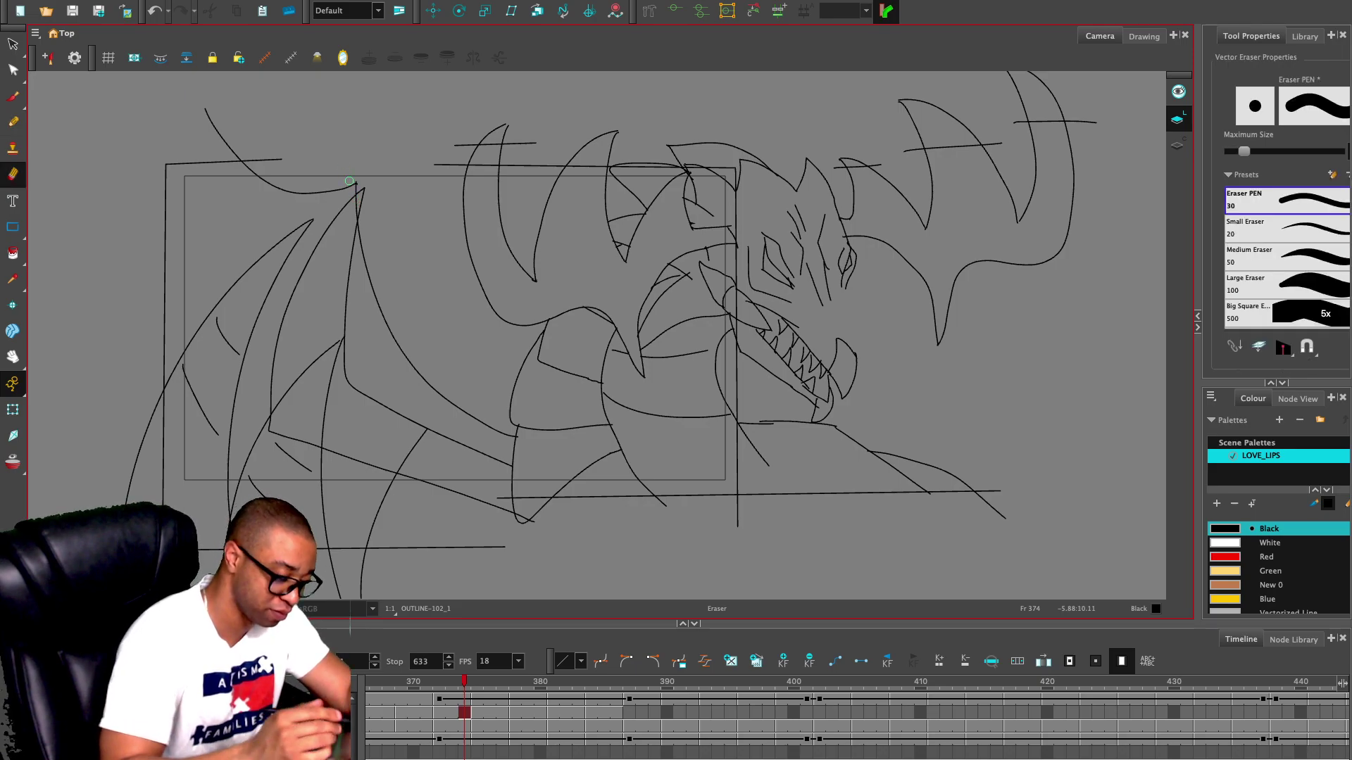
{"action": "key", "text": "o"}
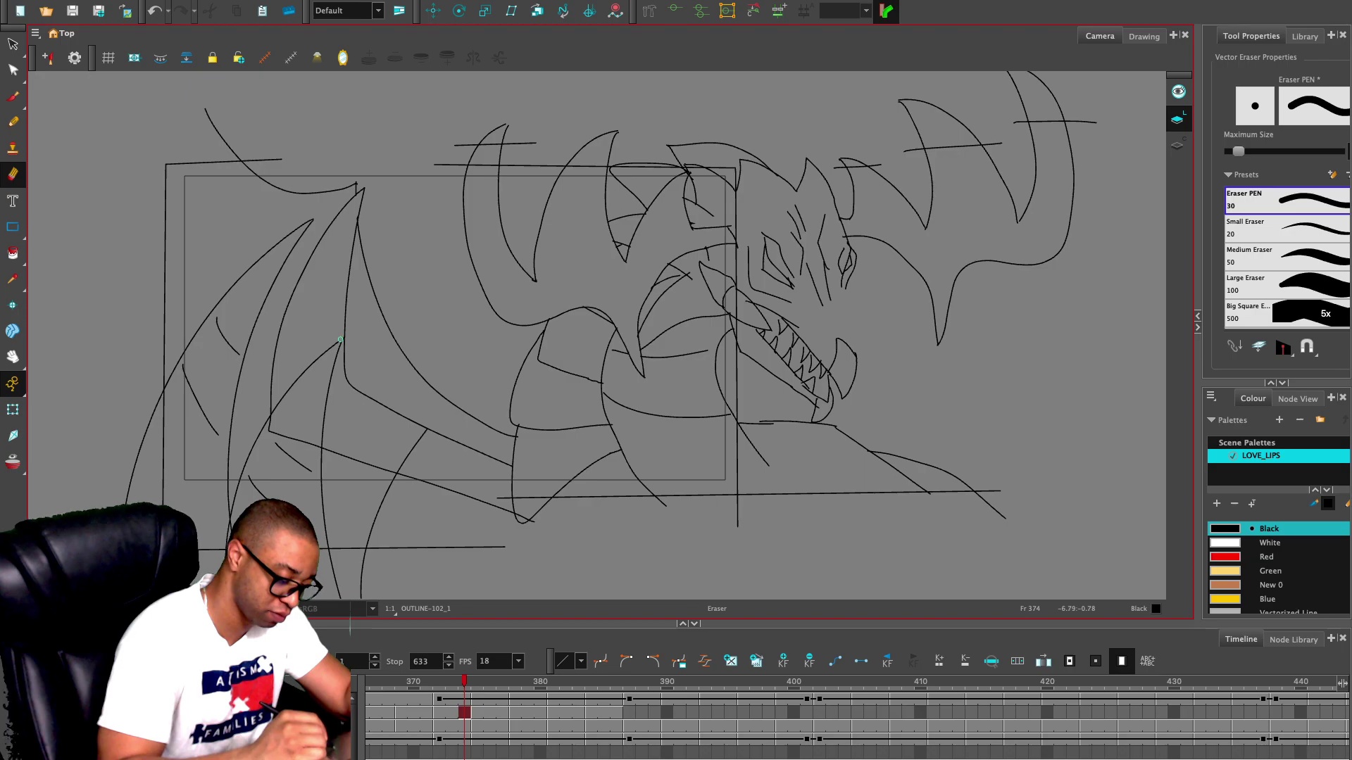
{"action": "mouse_move", "coordinate": [338, 341]}
{"action": "left_mouse_down"}
{"action": "mouse_move", "coordinate": [328, 384]}
{"action": "mouse_move", "coordinate": [296, 380]}
{"action": "mouse_move", "coordinate": [272, 415]}
{"action": "mouse_move", "coordinate": [325, 404]}
{"action": "mouse_move", "coordinate": [321, 439]}
{"action": "left_mouse_up"}
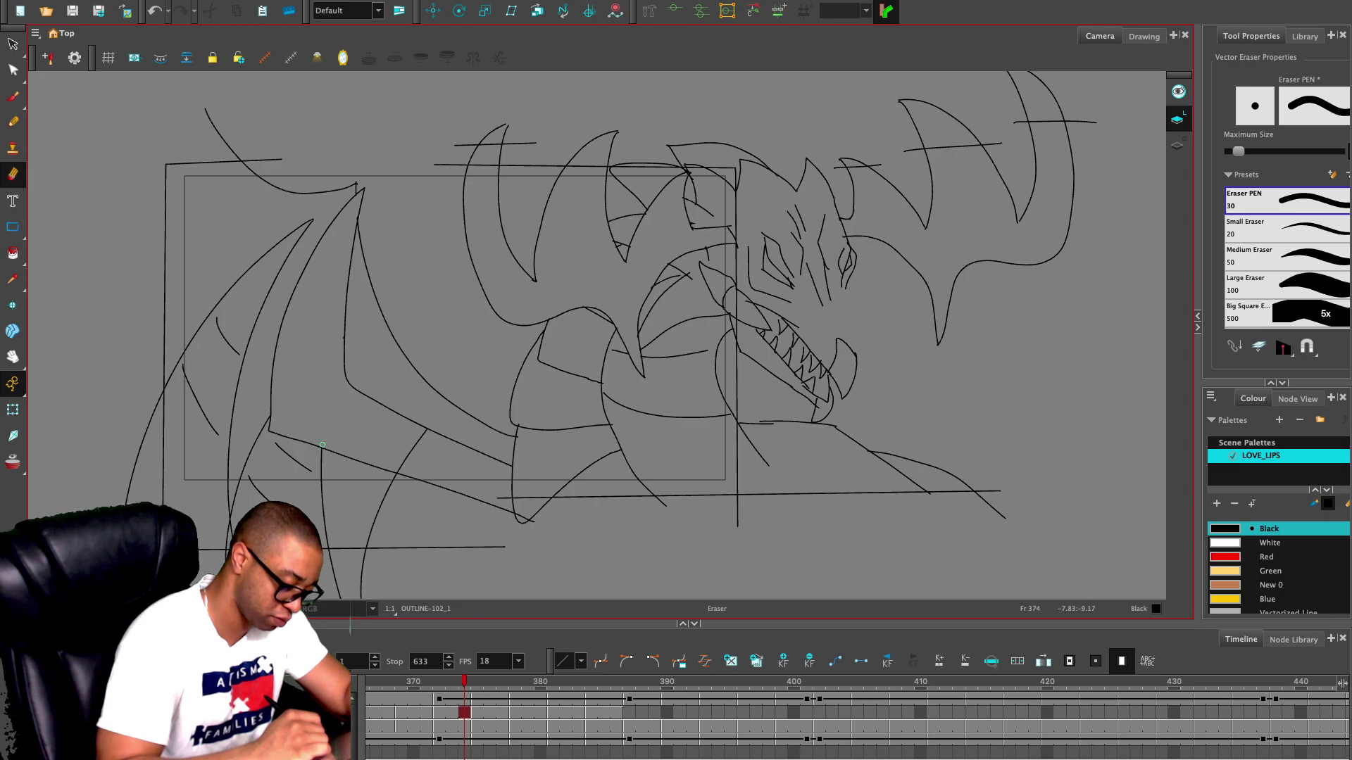
{"action": "left_click_drag", "start_coordinate": [424, 432], "coordinate": [398, 468]}
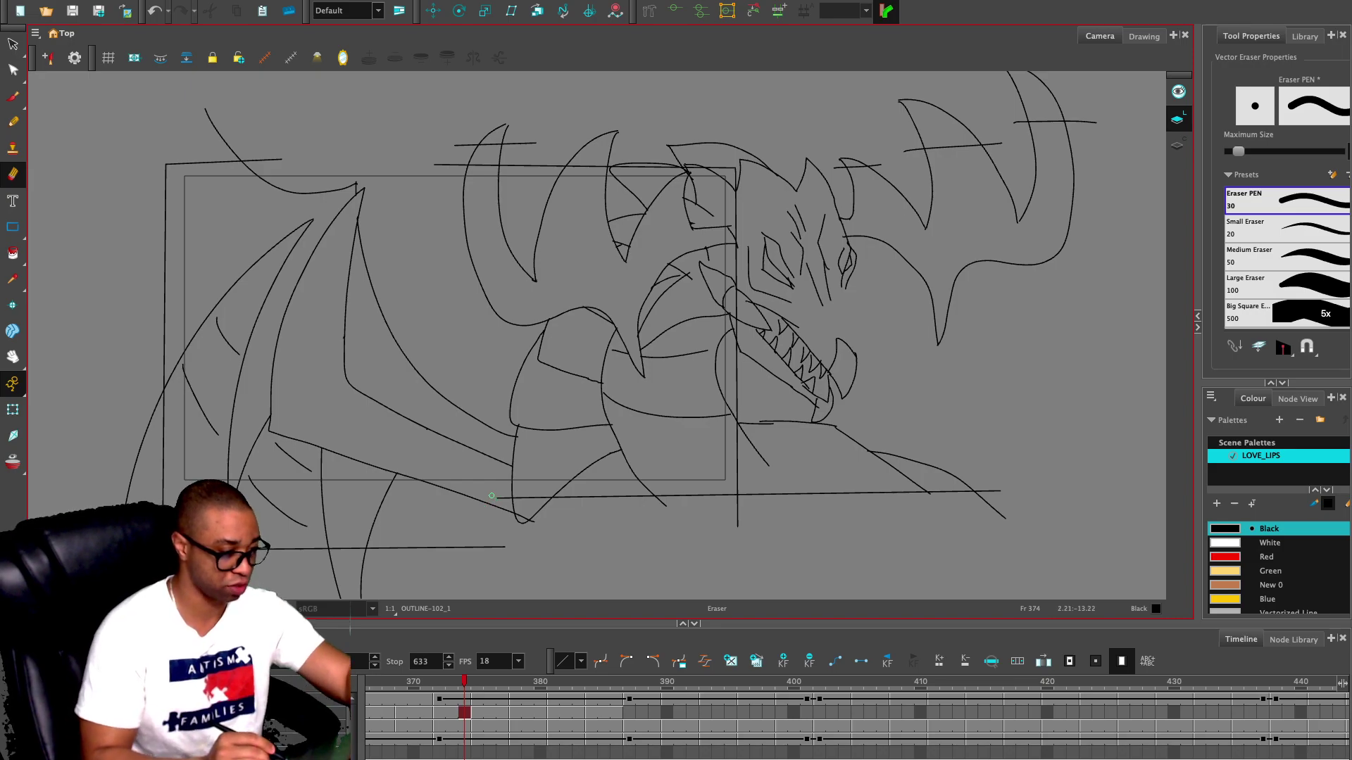
{"action": "key", "text": "alt+/"}
{"action": "left_click_drag", "start_coordinate": [491, 492], "coordinate": [479, 567]}
- Copy the outline drawings on frames 372 to 386 and paste them starting at frame 387
{"action": "key", "text": "comma"}
{"action": "key", "text": "comma"}
{"action": "key", "text": "comma"}
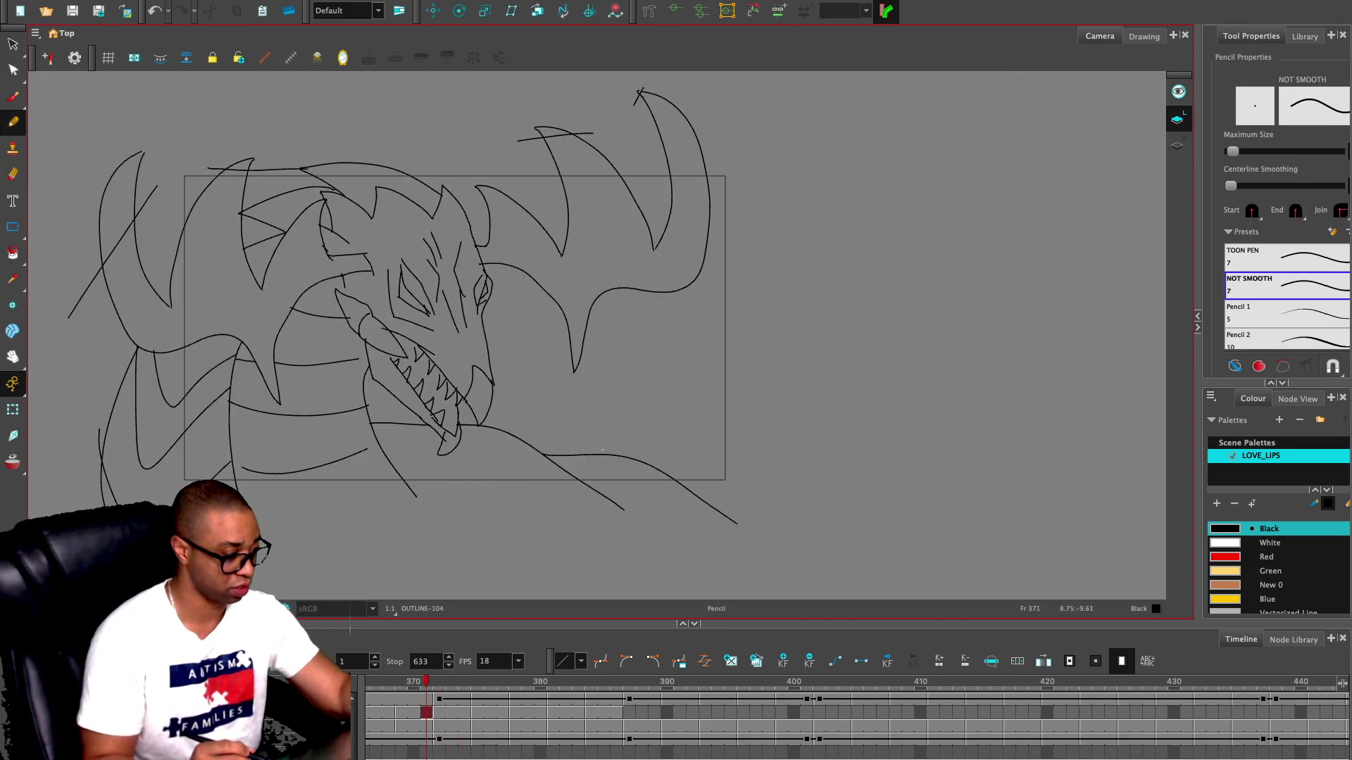
{"action": "key", "text": "period"}
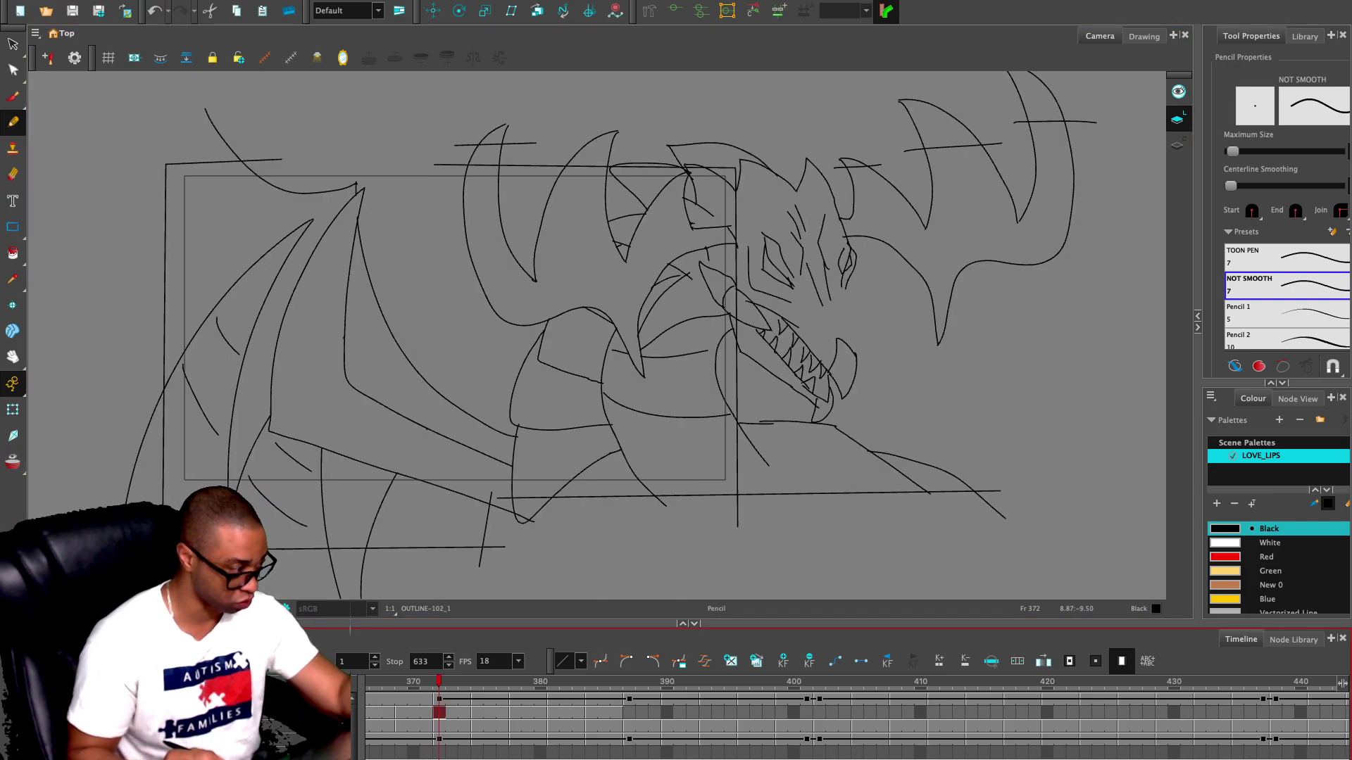
{"action": "double_click", "coordinate": [439, 713]}
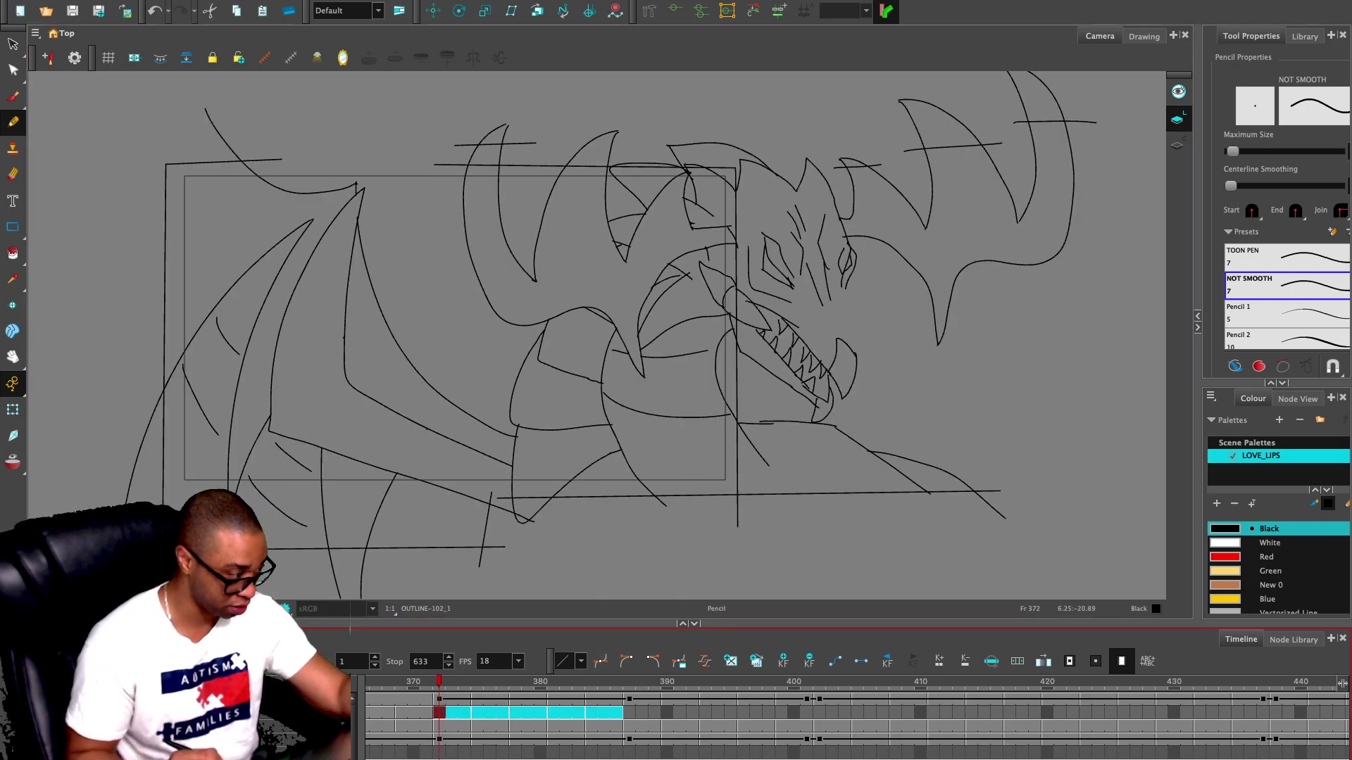
{"action": "left_click", "coordinate": [629, 712]}
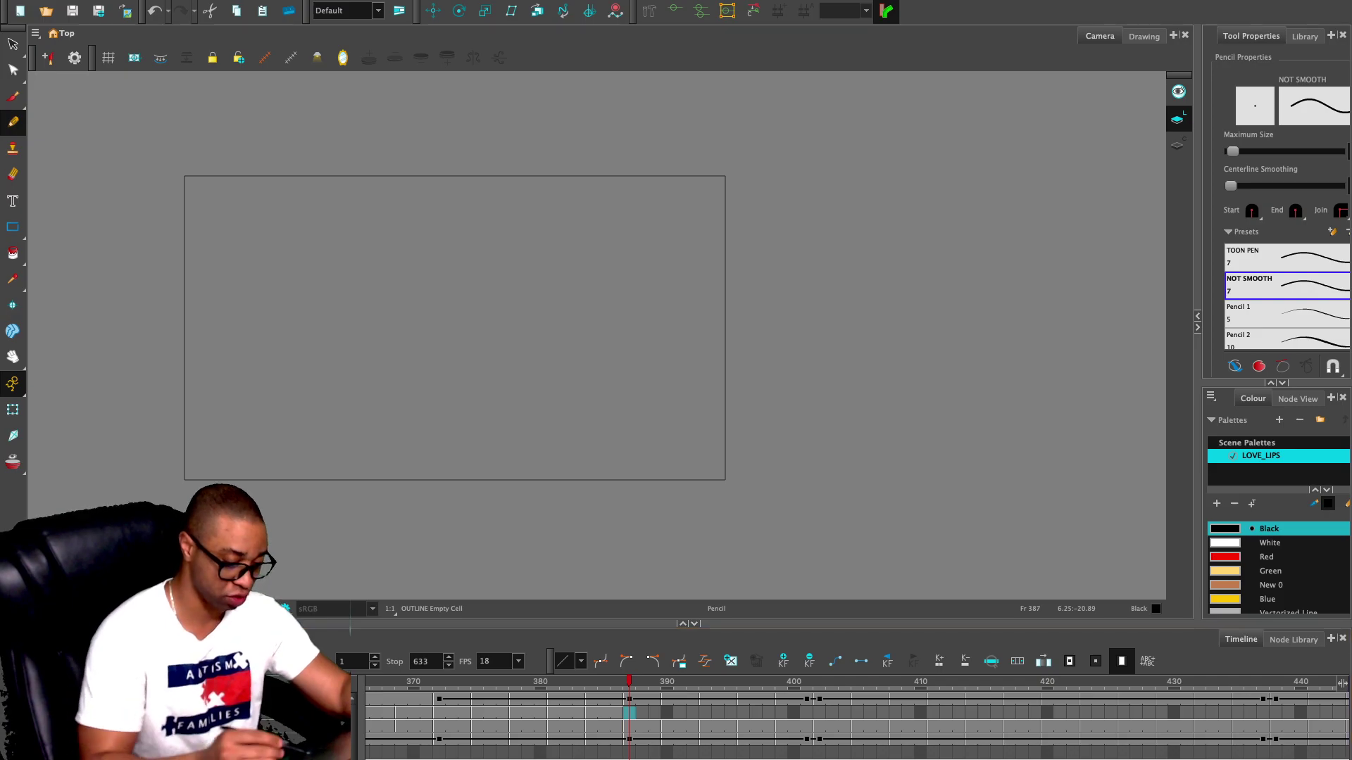
{"action": "key", "text": "ctrl+v"}
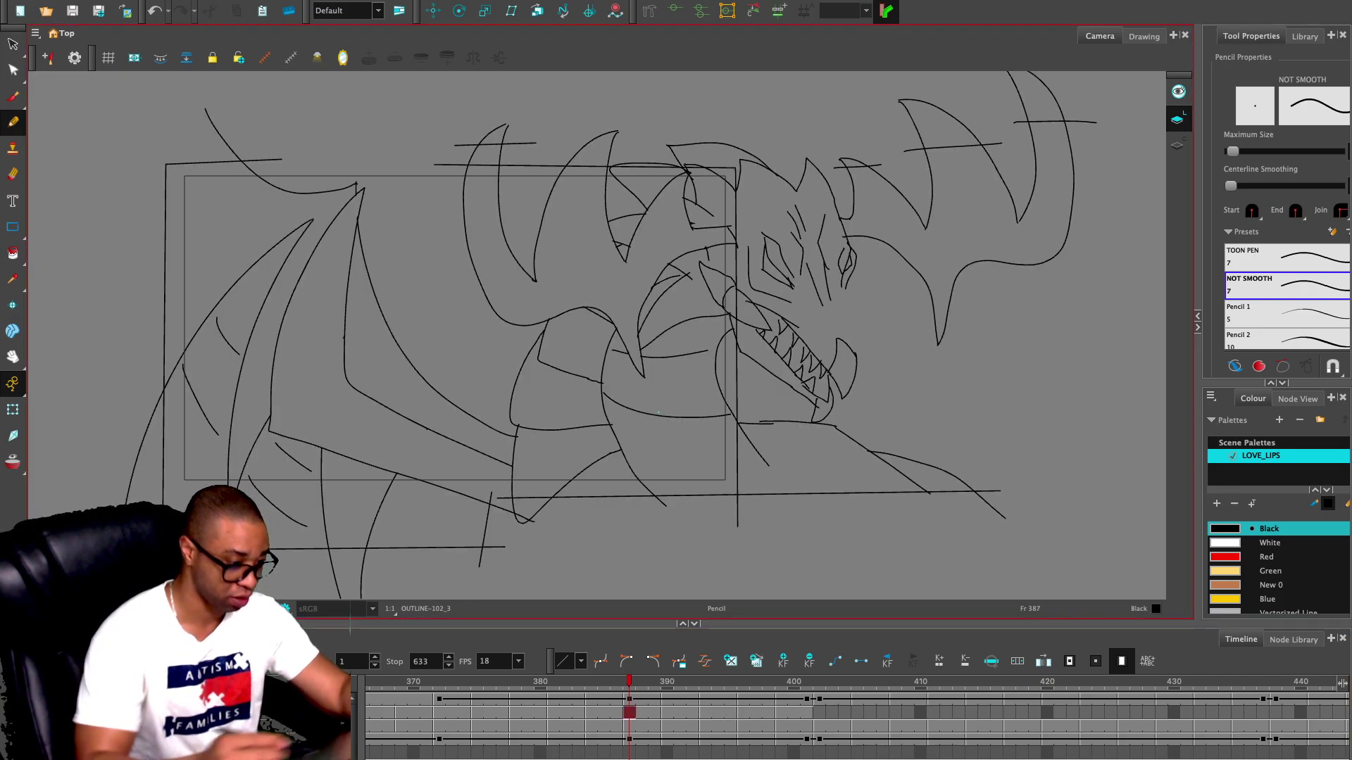
- Check the pasted wing-flap drawings from frame 391 to frame 400
{"action": "left_click", "coordinate": [680, 713]}
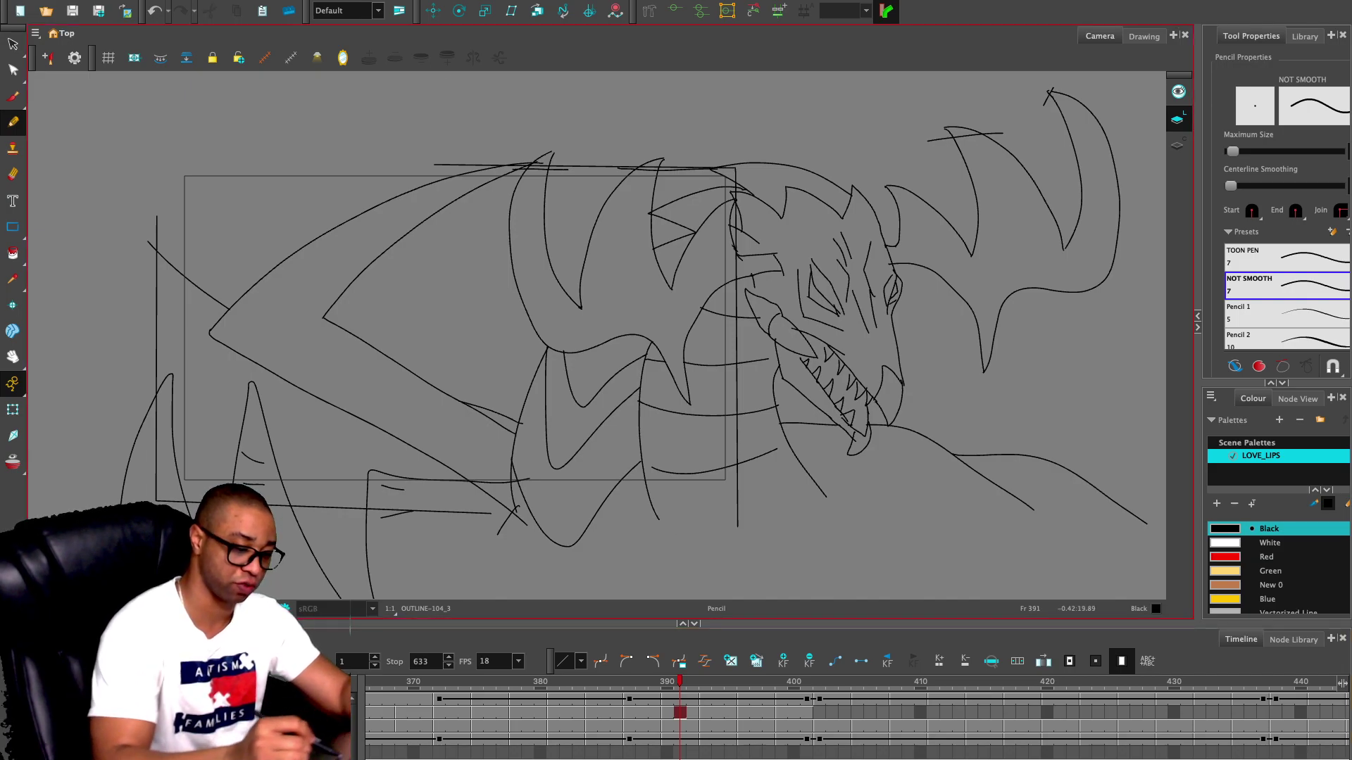
{"action": "left_click", "coordinate": [718, 712]}
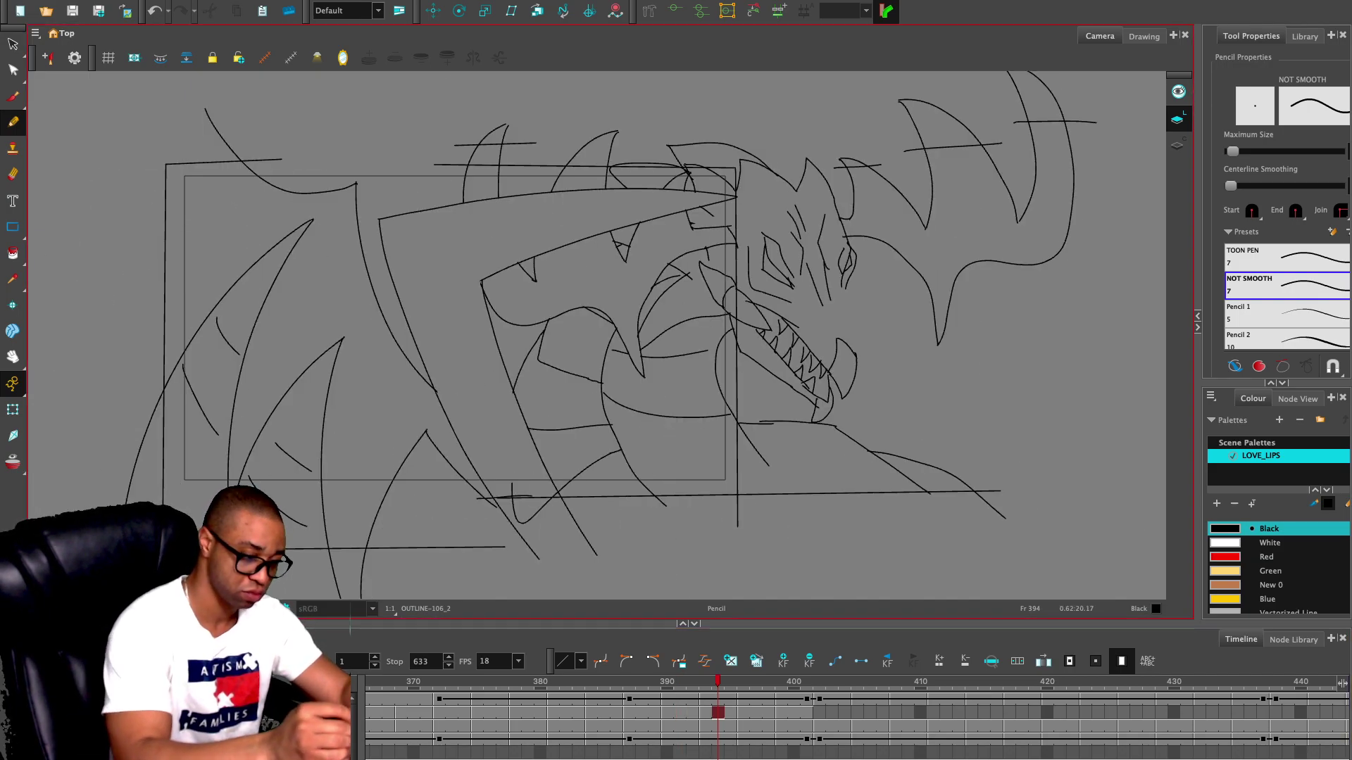
{"action": "key", "text": "period"}
{"action": "key", "text": "period"}
{"action": "key", "text": "period"}
{"action": "key", "text": "period"}
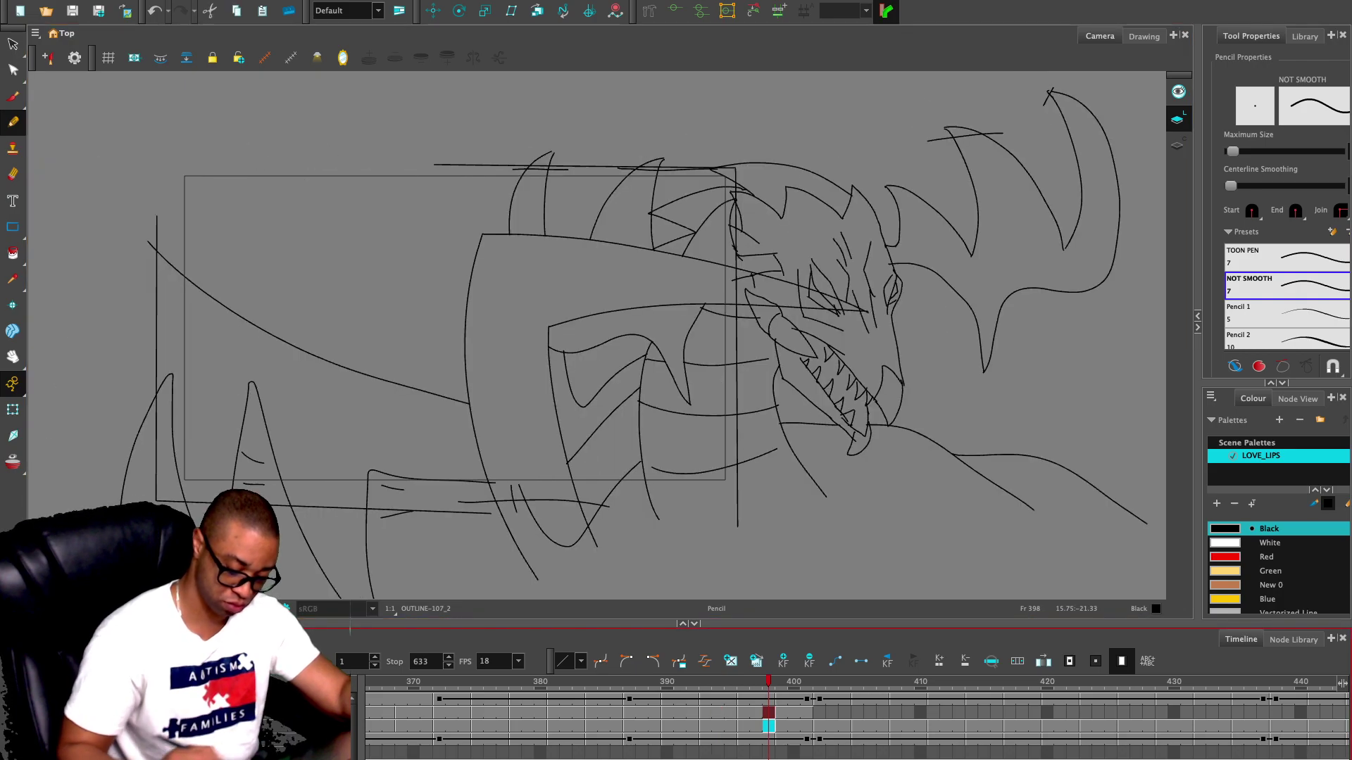
{"action": "key", "text": "comma"}
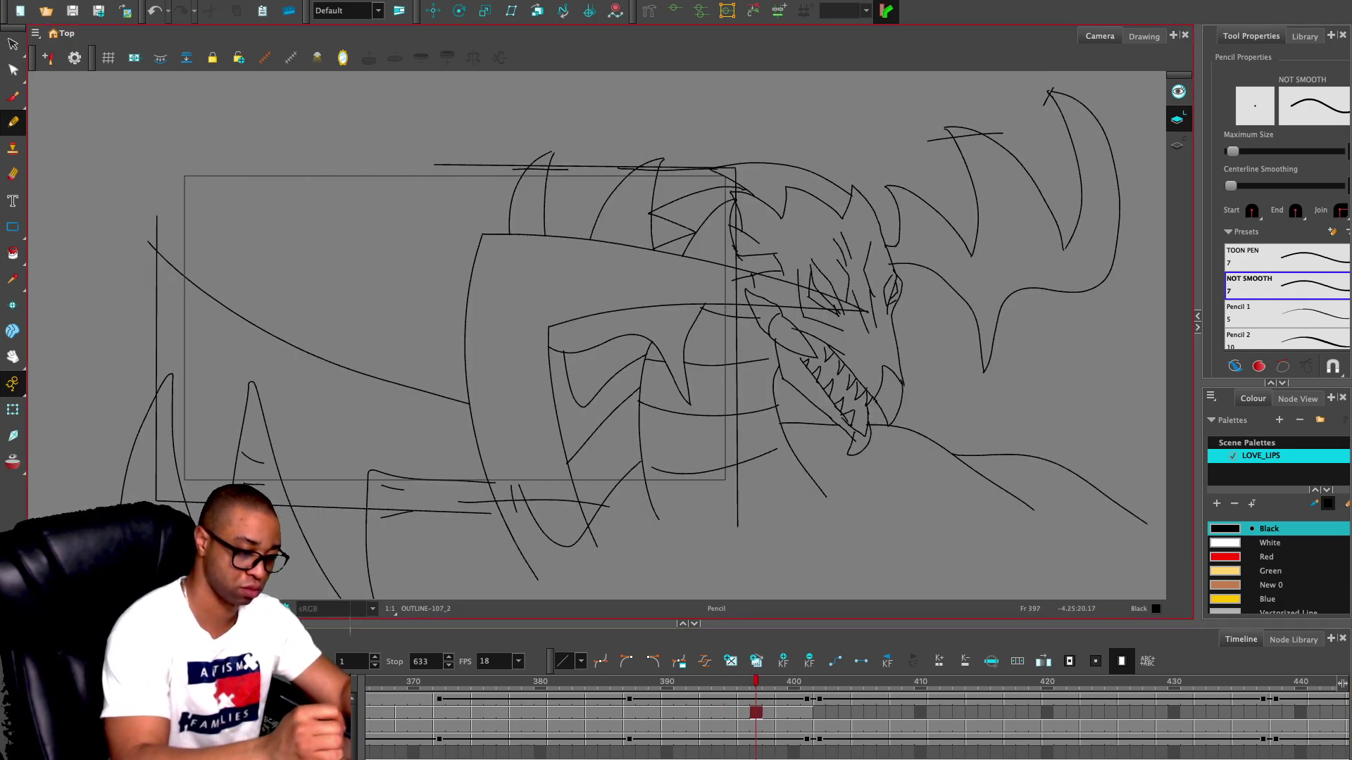
{"action": "key", "text": "period"}
{"action": "key", "text": "period"}
{"action": "key", "text": "period"}
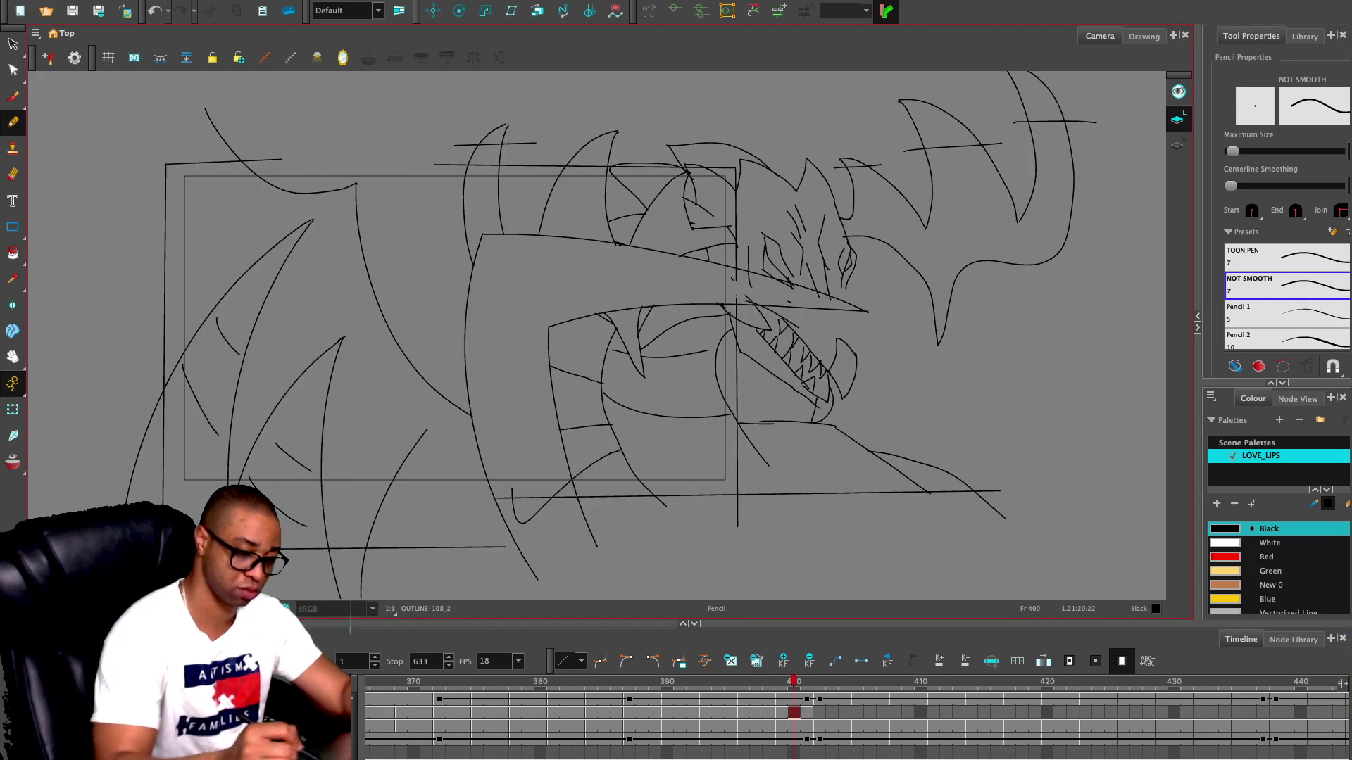
- Mirror the canvas view to check the wing drawings, and review the frames back to frame 368
{"action": "key", "text": "4"}
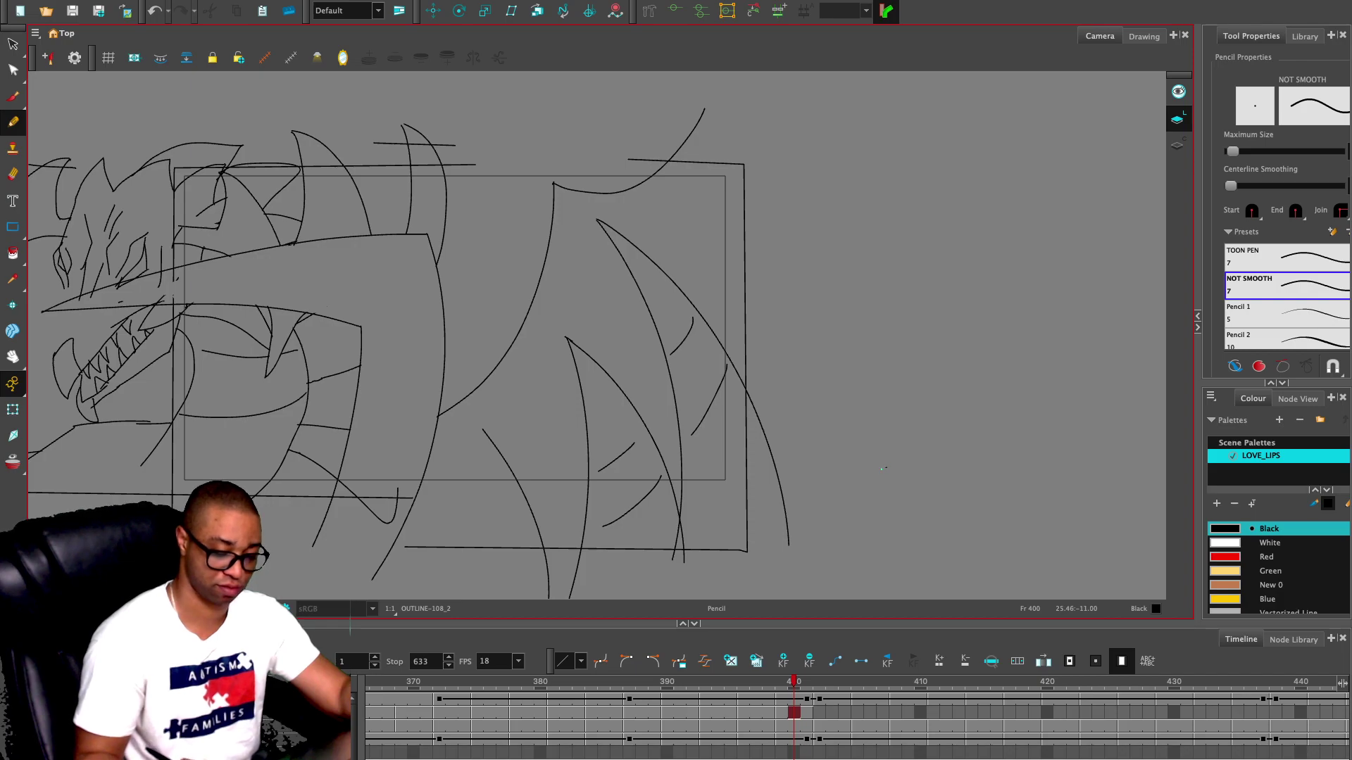
{"action": "key", "text": "ctrl+z"}
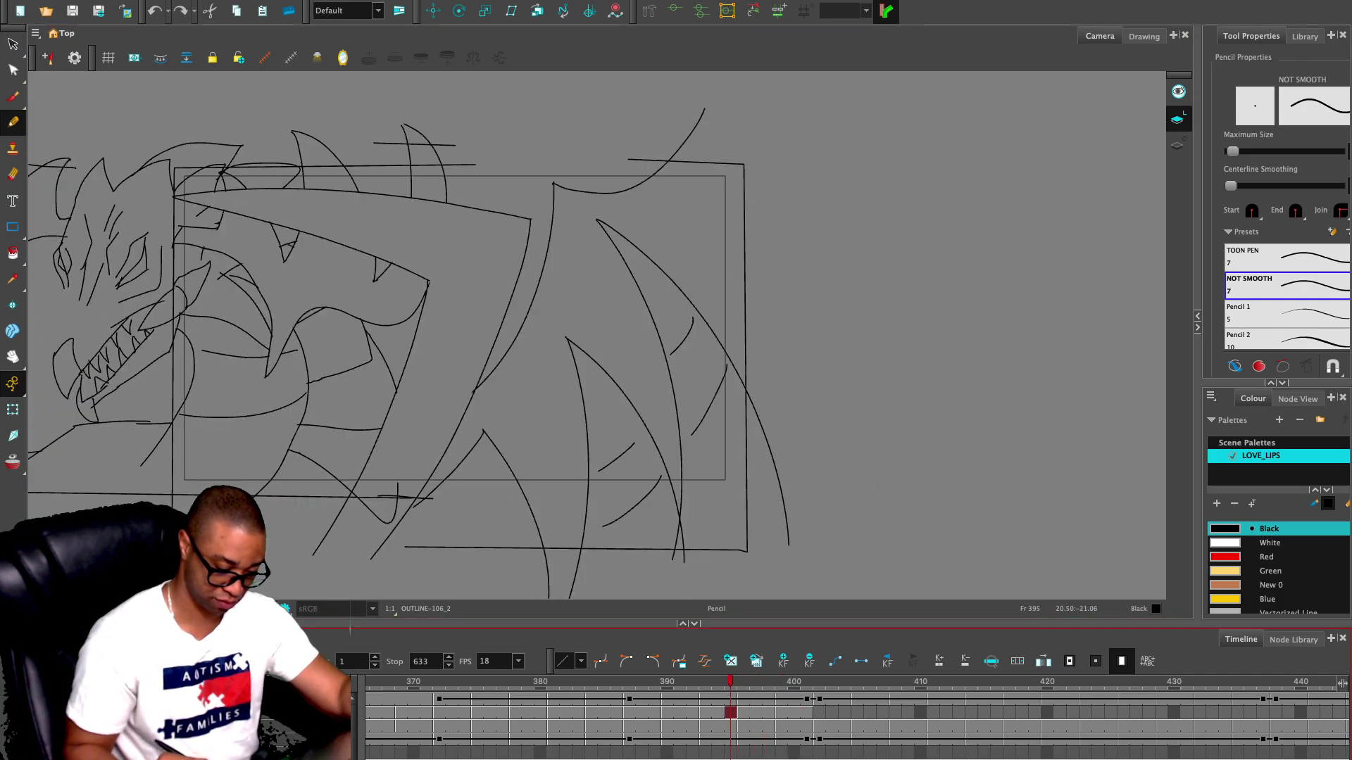
{"action": "key", "text": "comma"}
{"action": "key", "text": "comma"}
{"action": "key", "text": "comma"}
{"action": "key", "text": "comma"}
{"action": "key", "text": "comma"}
{"action": "key", "text": "comma"}
{"action": "key", "text": "comma"}
{"action": "key", "text": "comma"}
{"action": "key", "text": "comma"}
{"action": "key", "text": "comma"}
{"action": "key", "text": "comma"}
{"action": "key", "text": "comma"}
{"action": "key", "text": "comma"}
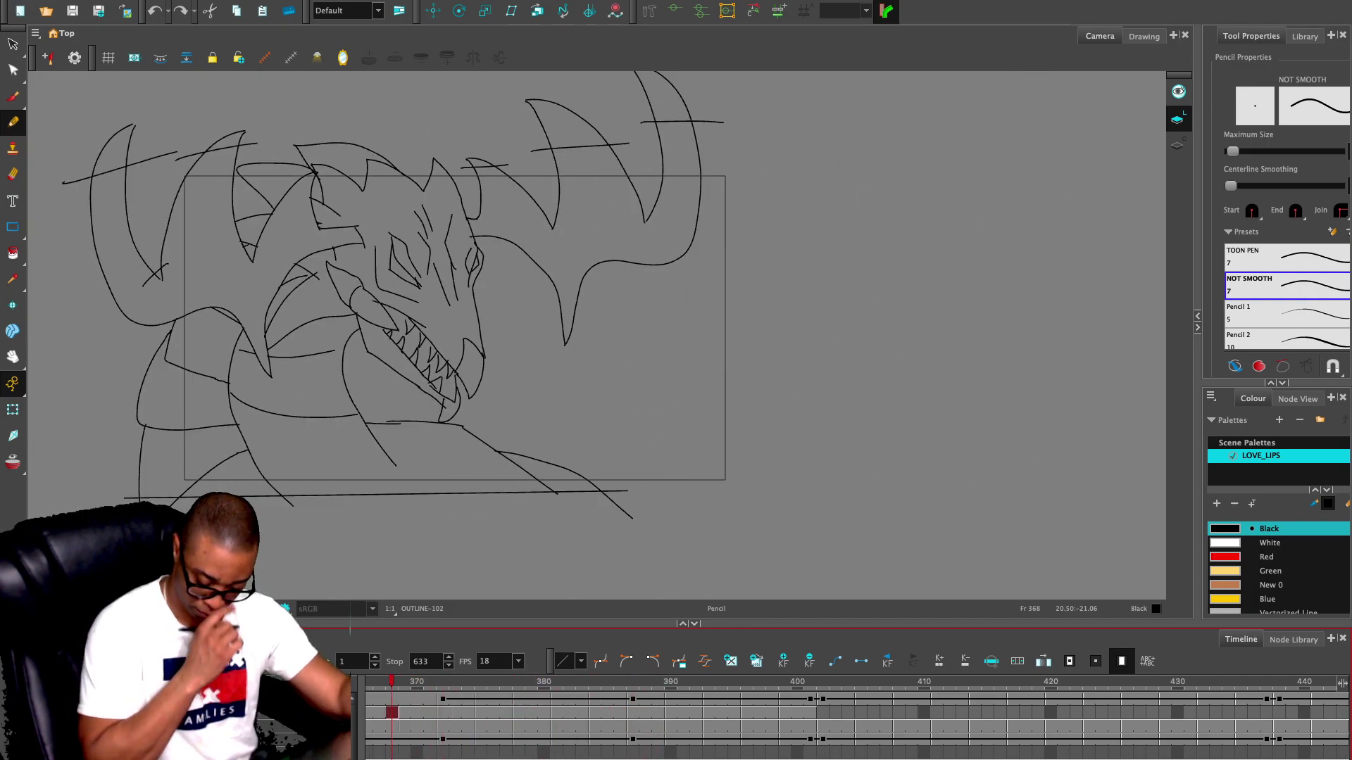
- Show the rough sketch of the flying dragon on frame 402 and inspect its body and wings up close
{"action": "left_click", "coordinate": [823, 713]}
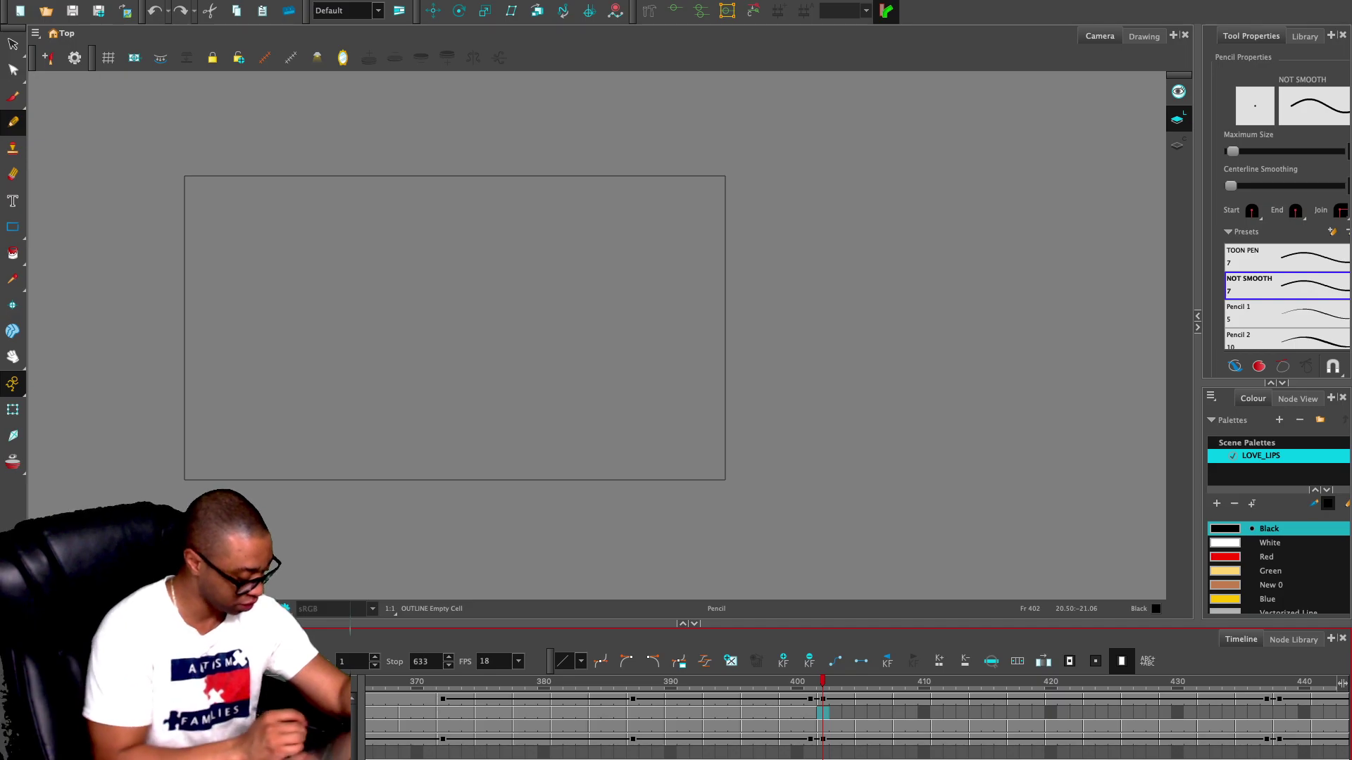
{"action": "key", "text": "alt+o"}
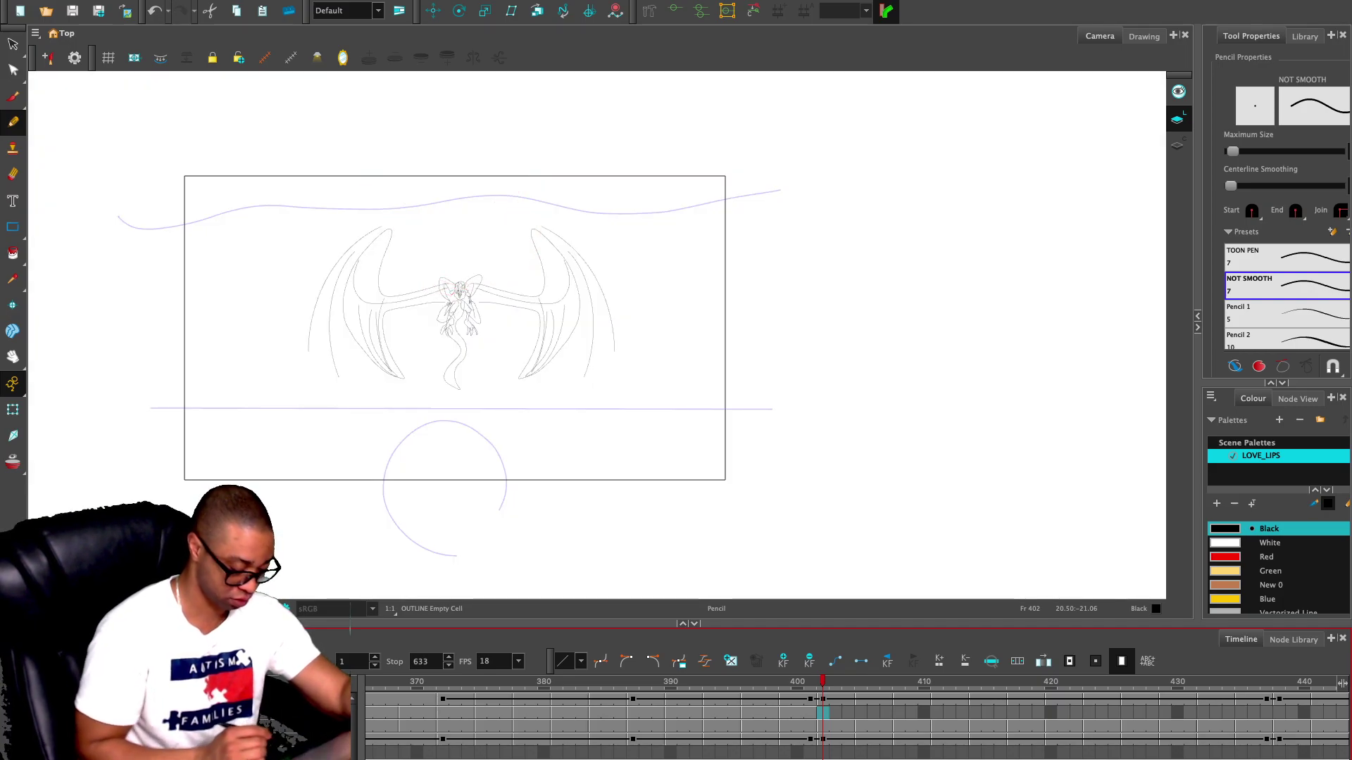
{"action": "scroll", "coordinate": [605, 347], "scroll_direction": "up", "scroll_amount": 4}
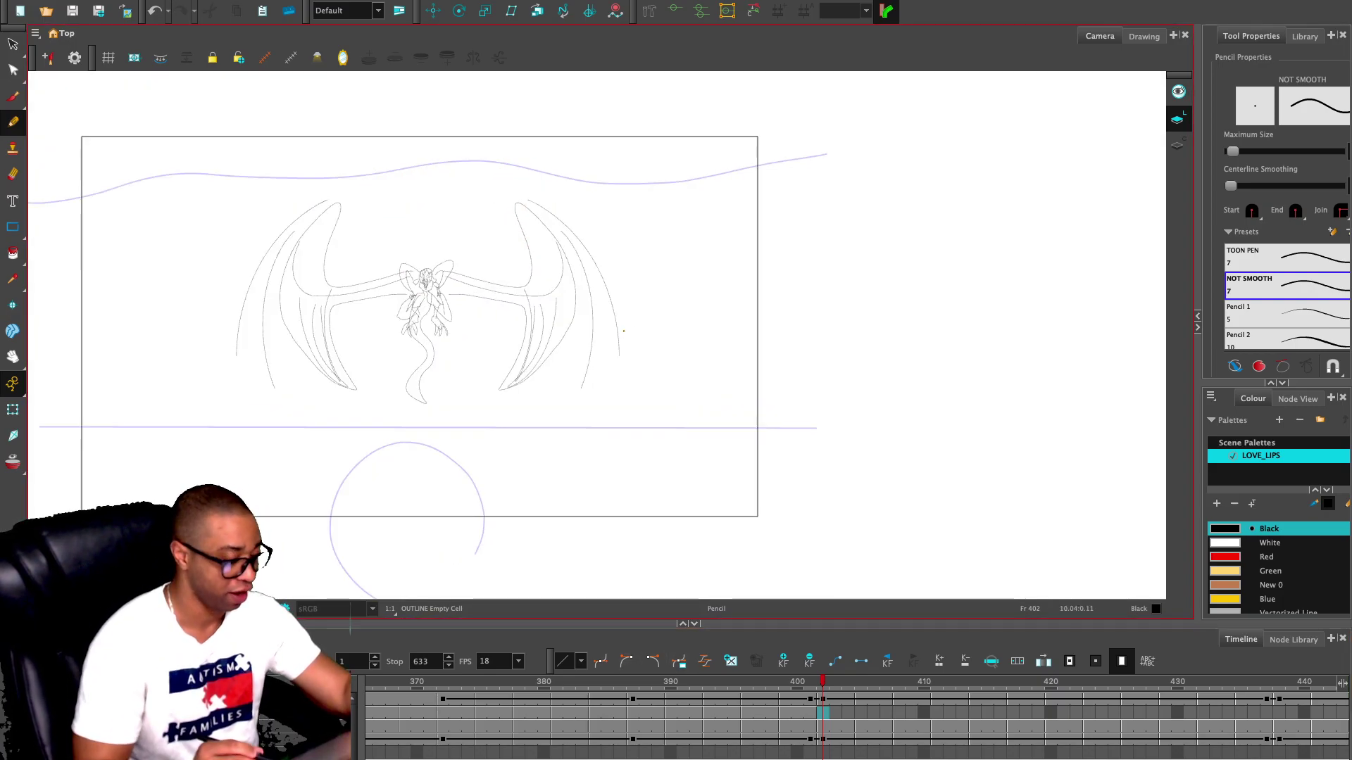
{"action": "scroll", "coordinate": [591, 355], "scroll_direction": "up", "scroll_amount": 2}
{"action": "mouse_move", "coordinate": [567, 441]}
{"action": "left_mouse_down"}
{"action": "mouse_move", "coordinate": [753, 471]}
{"action": "mouse_move", "coordinate": [950, 475]}
{"action": "left_mouse_up"}
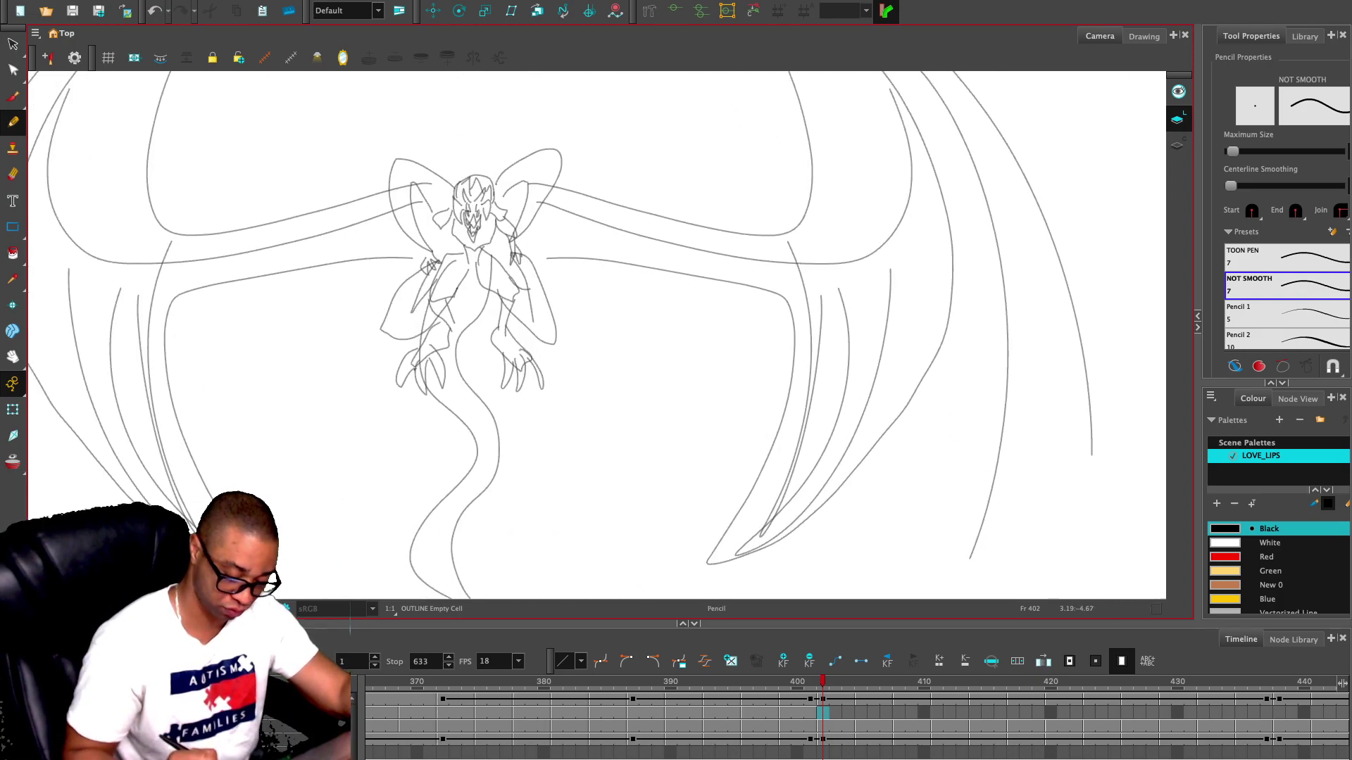
{"action": "left_click", "coordinate": [694, 624]}
{"action": "scroll", "coordinate": [627, 392], "scroll_direction": "up", "scroll_amount": 1}
{"action": "left_click_drag", "start_coordinate": [628, 392], "coordinate": [771, 507]}
{"action": "scroll", "coordinate": [768, 493], "scroll_direction": "up", "scroll_amount": 1}
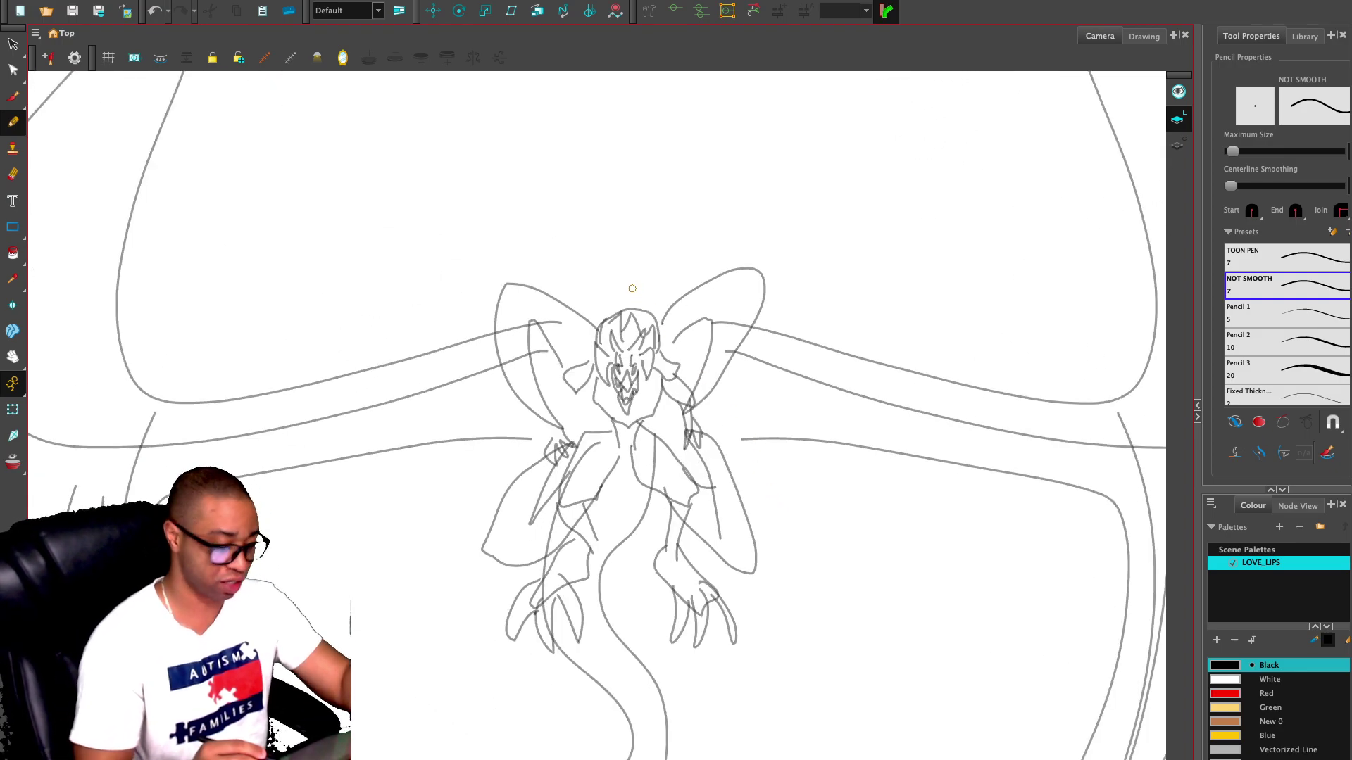
{"action": "scroll", "coordinate": [791, 526], "scroll_direction": "down", "scroll_amount": 2}
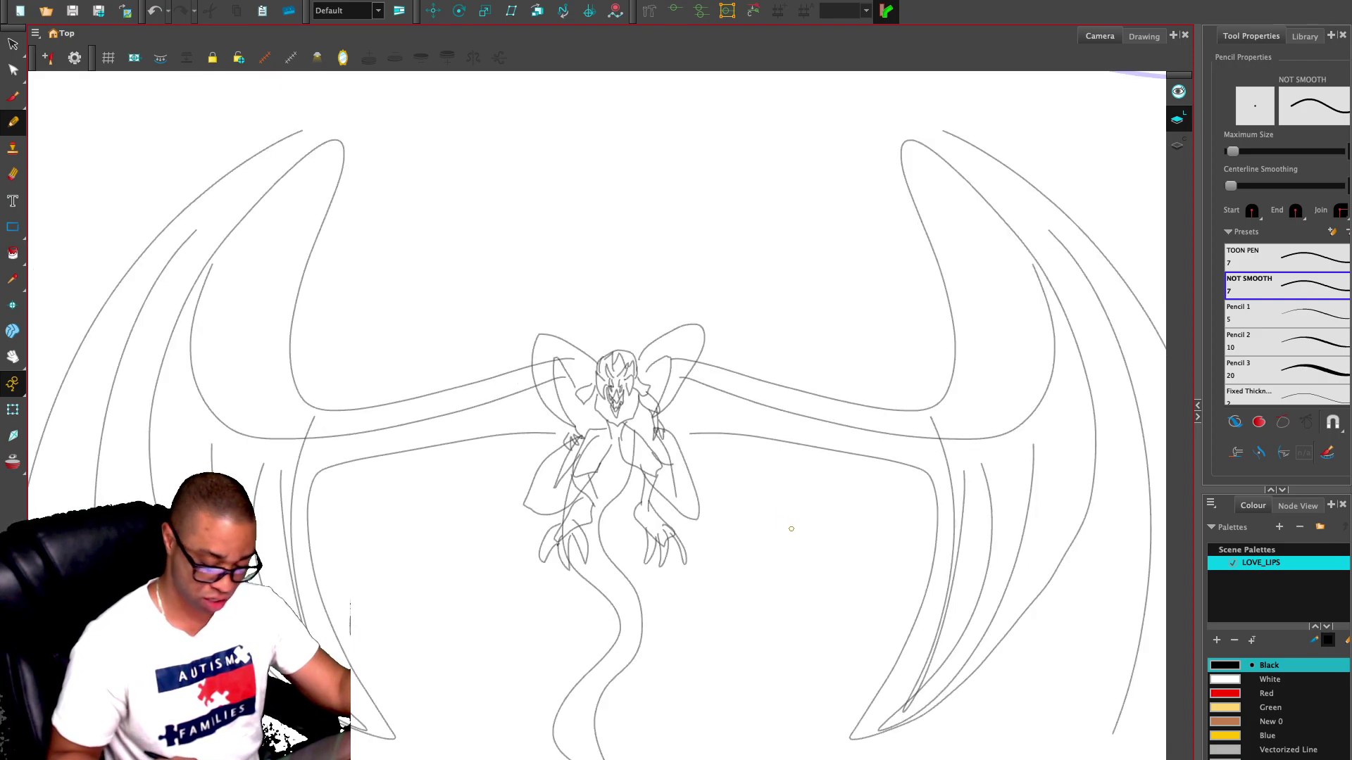
{"action": "scroll", "coordinate": [791, 526], "scroll_direction": "down", "scroll_amount": 1}
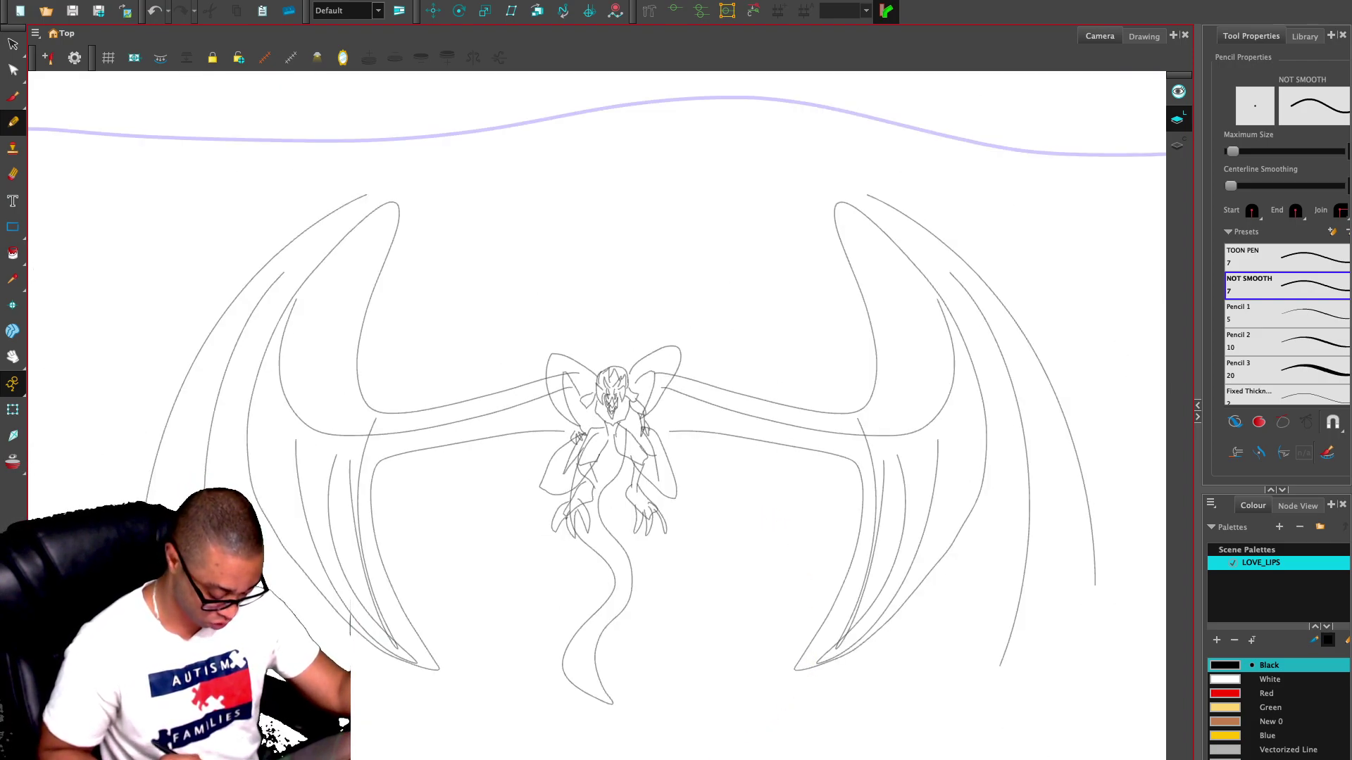
- Examine the rough dragon sketch on frame 404 and further along the shot at frame 439
{"action": "left_click", "coordinate": [849, 713]}
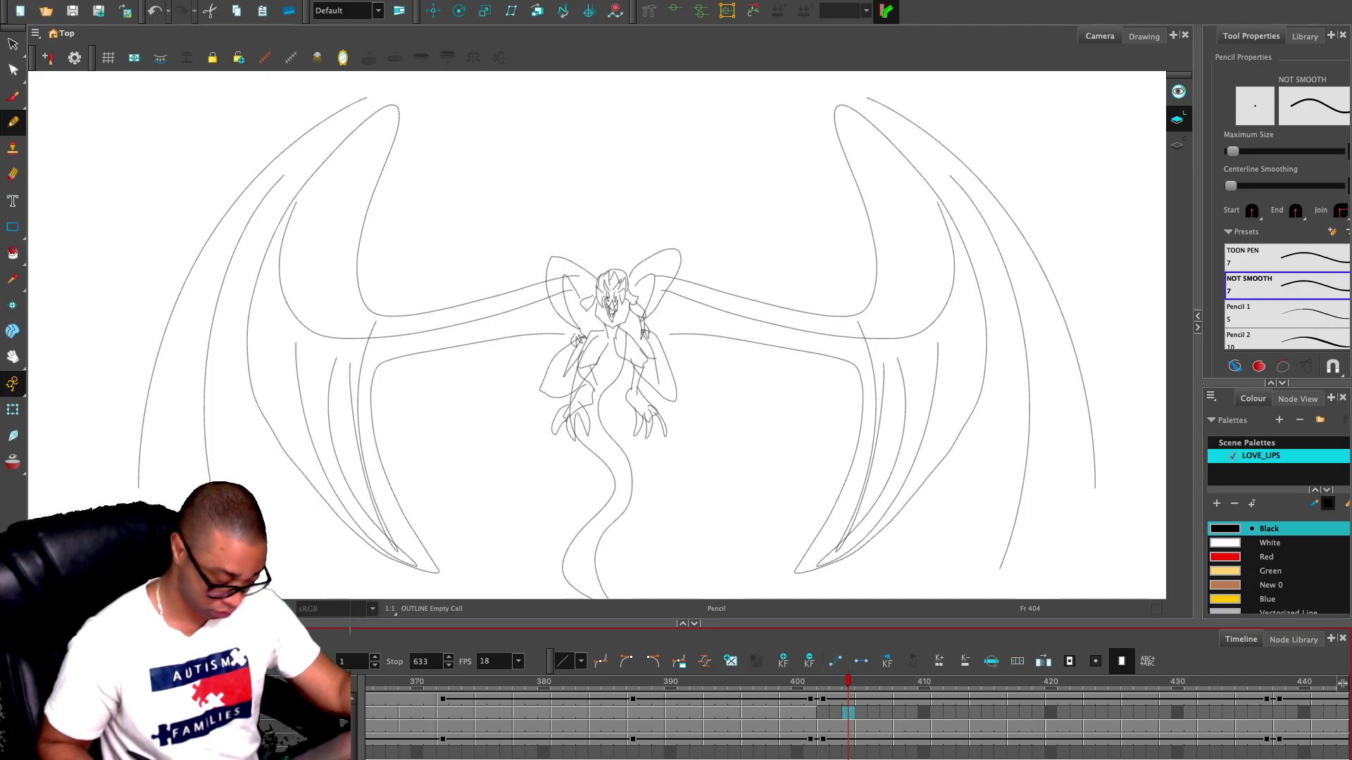
{"action": "scroll", "coordinate": [625, 223], "scroll_direction": "up", "scroll_amount": 5}
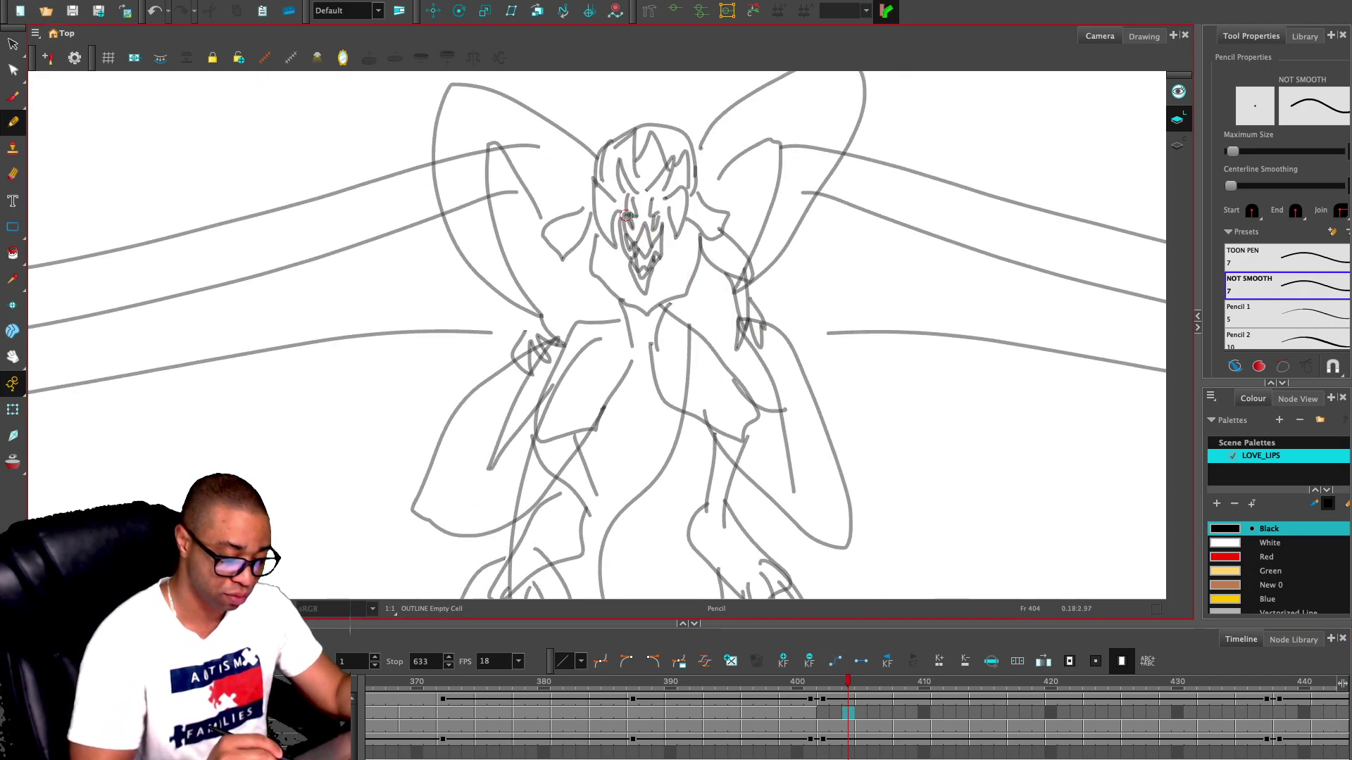
{"action": "key", "text": "alt+s"}
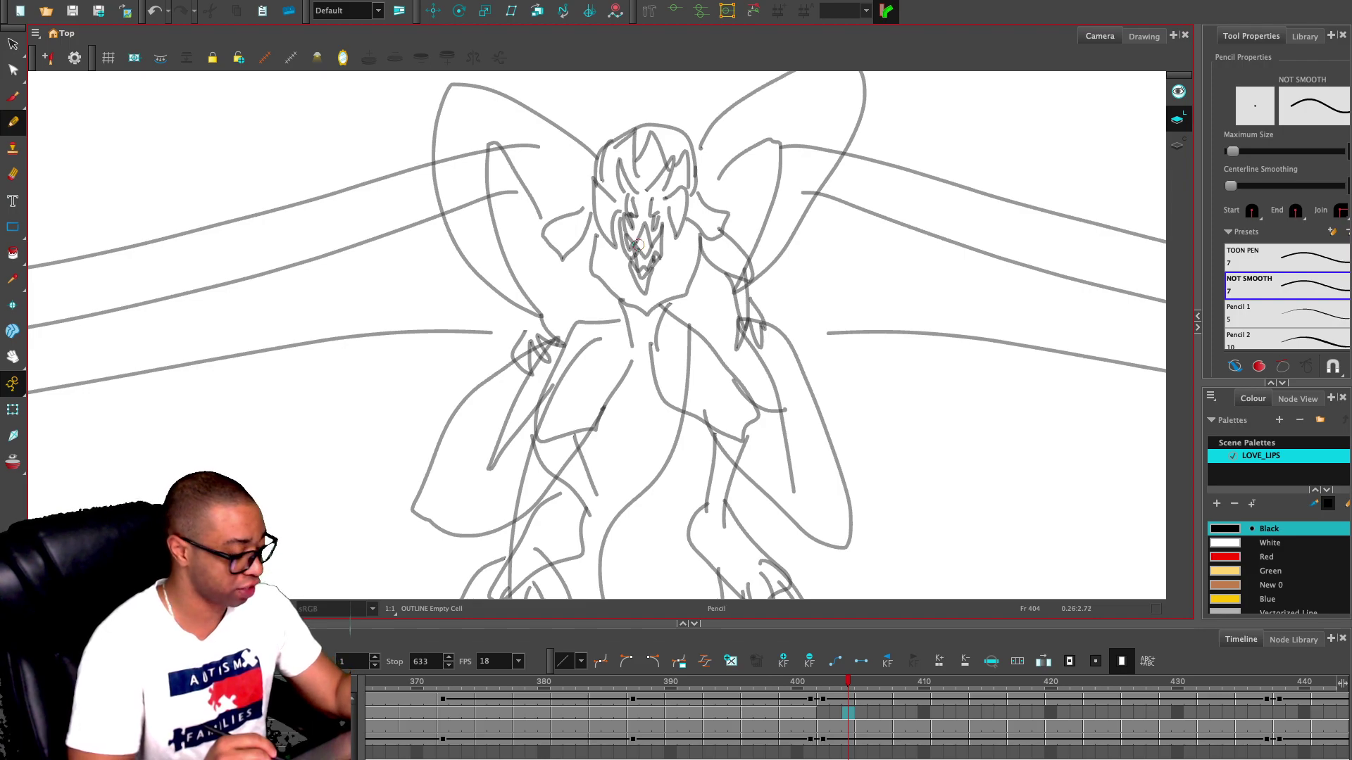
{"action": "left_click_drag", "start_coordinate": [849, 682], "coordinate": [1304, 682]}
{"action": "key", "text": "1"}
{"action": "key", "text": "1"}
{"action": "key", "text": "1"}
{"action": "key", "text": "1"}
{"action": "key", "text": "1"}
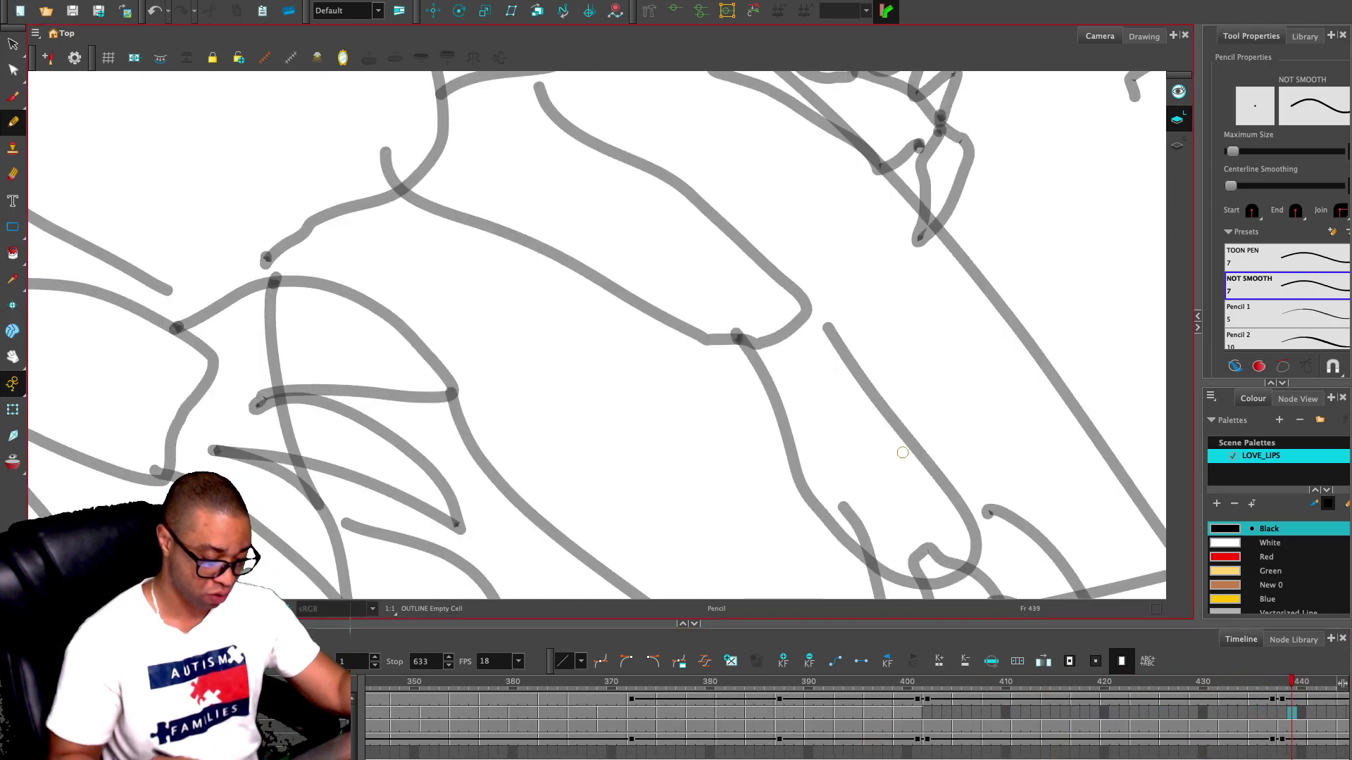
- On frame 462, ink the left-hand eye and the first brow line of the roaring dragon's face over the rough sketch
{"action": "key", "text": "1"}
{"action": "key", "text": "1"}
{"action": "key", "text": "1"}
{"action": "key", "text": "1"}
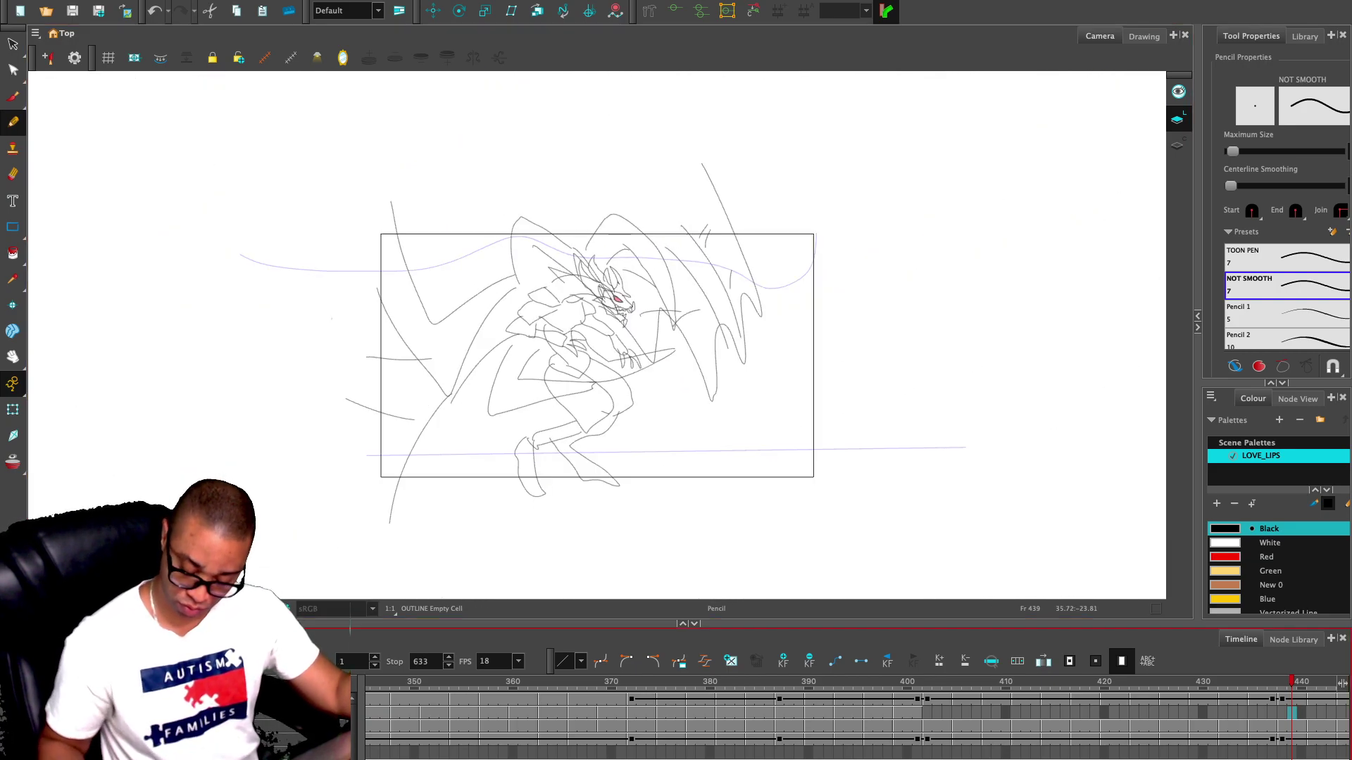
{"action": "scroll", "coordinate": [855, 711], "scroll_direction": "right", "scroll_amount": 2}
{"action": "key", "text": "Return"}
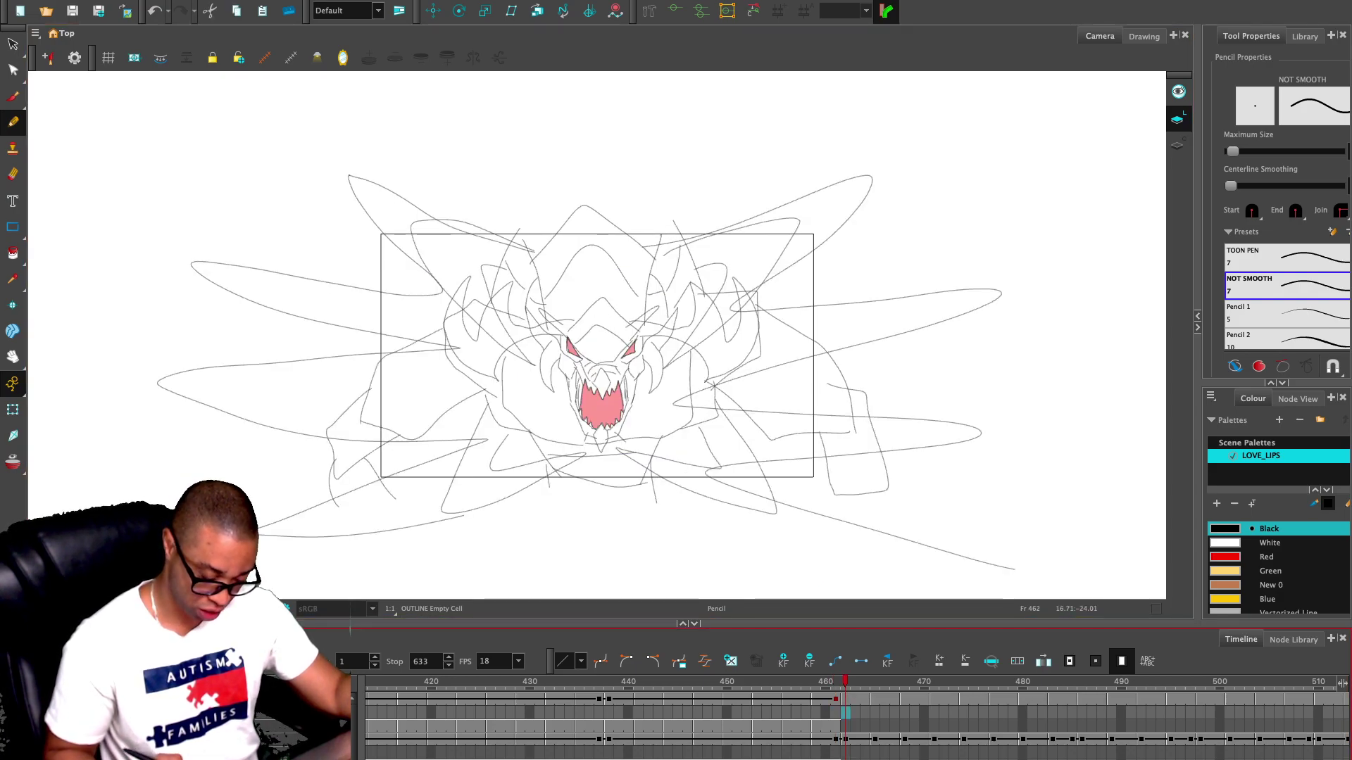
{"action": "scroll", "coordinate": [615, 401], "scroll_direction": "up", "scroll_amount": 8}
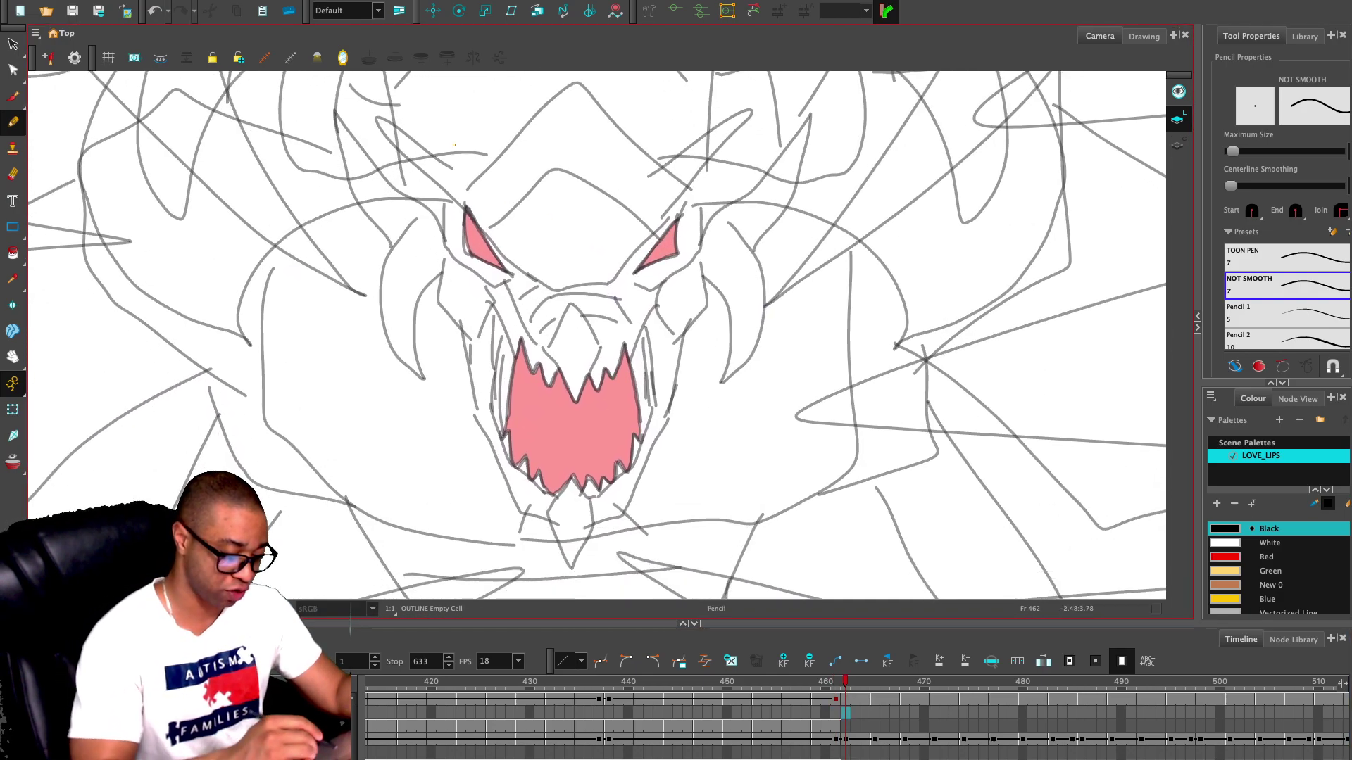
{"action": "mouse_move", "coordinate": [495, 190]}
{"action": "left_mouse_down"}
{"action": "mouse_move", "coordinate": [520, 201]}
{"action": "mouse_move", "coordinate": [528, 264]}
{"action": "left_mouse_up"}
{"action": "left_click_drag", "start_coordinate": [475, 199], "coordinate": [521, 263]}
{"action": "mouse_move", "coordinate": [459, 199]}
{"action": "left_mouse_down"}
{"action": "mouse_move", "coordinate": [463, 244]}
{"action": "mouse_move", "coordinate": [511, 274]}
{"action": "mouse_move", "coordinate": [493, 244]}
{"action": "left_mouse_up"}
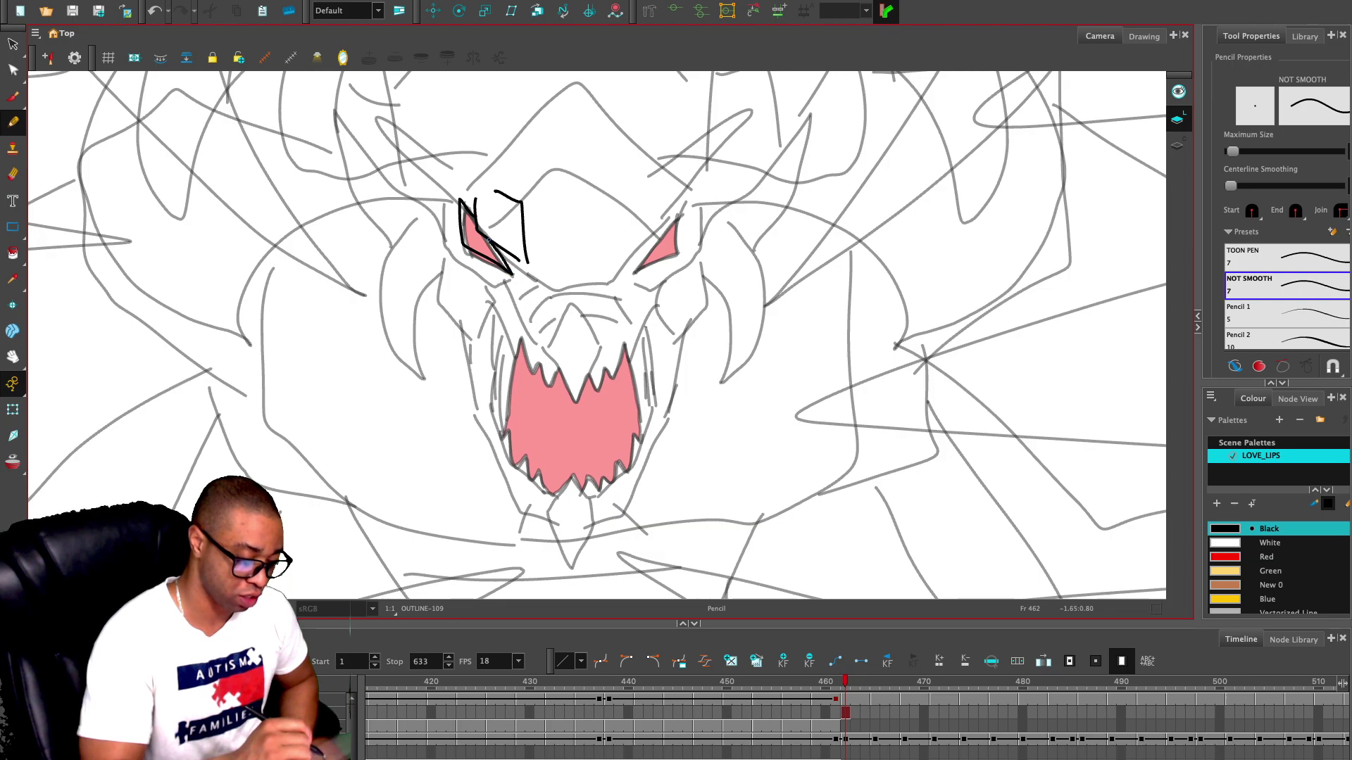
- Ink two more vertical crease lines on the dragon's forehead between the eyes
{"action": "left_click_drag", "start_coordinate": [546, 192], "coordinate": [561, 267]}
{"action": "left_click_drag", "start_coordinate": [590, 192], "coordinate": [589, 276]}
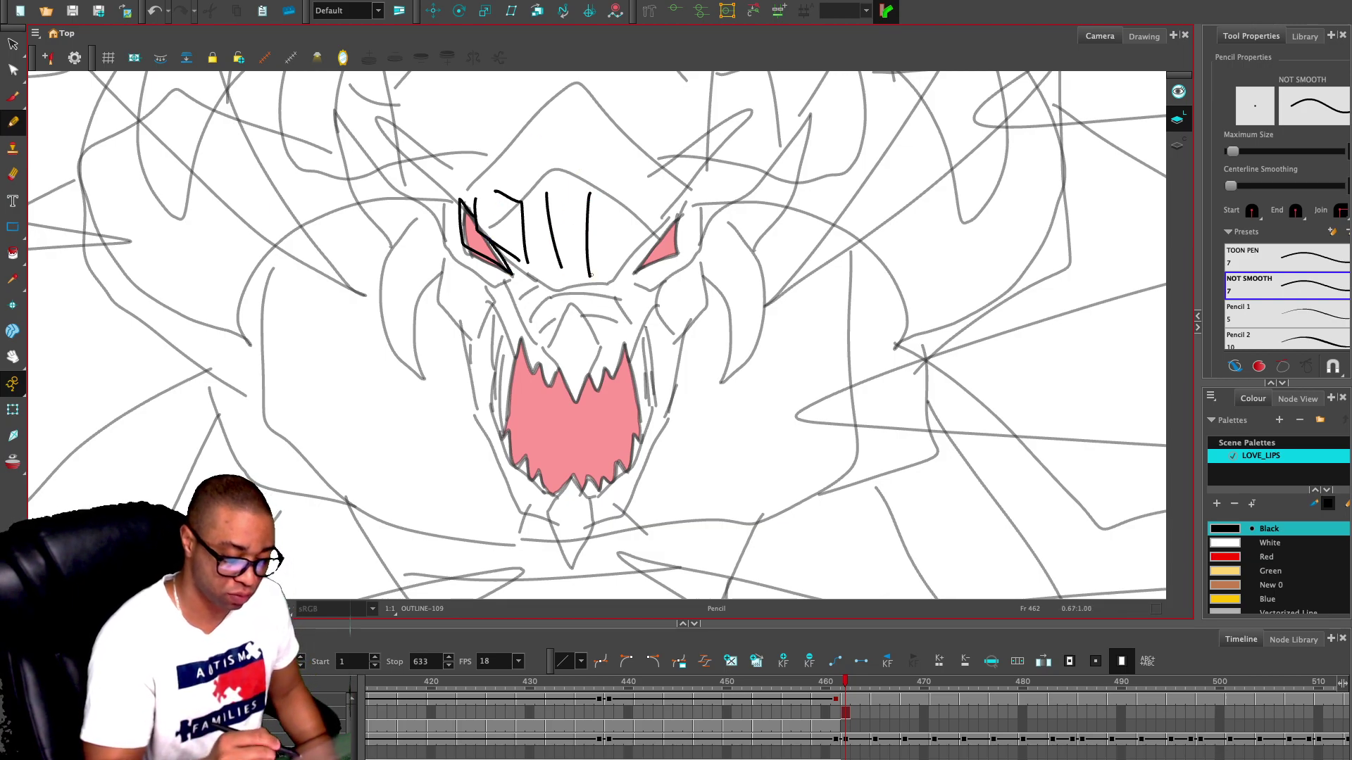
{"action": "key", "text": "ctrl+z"}
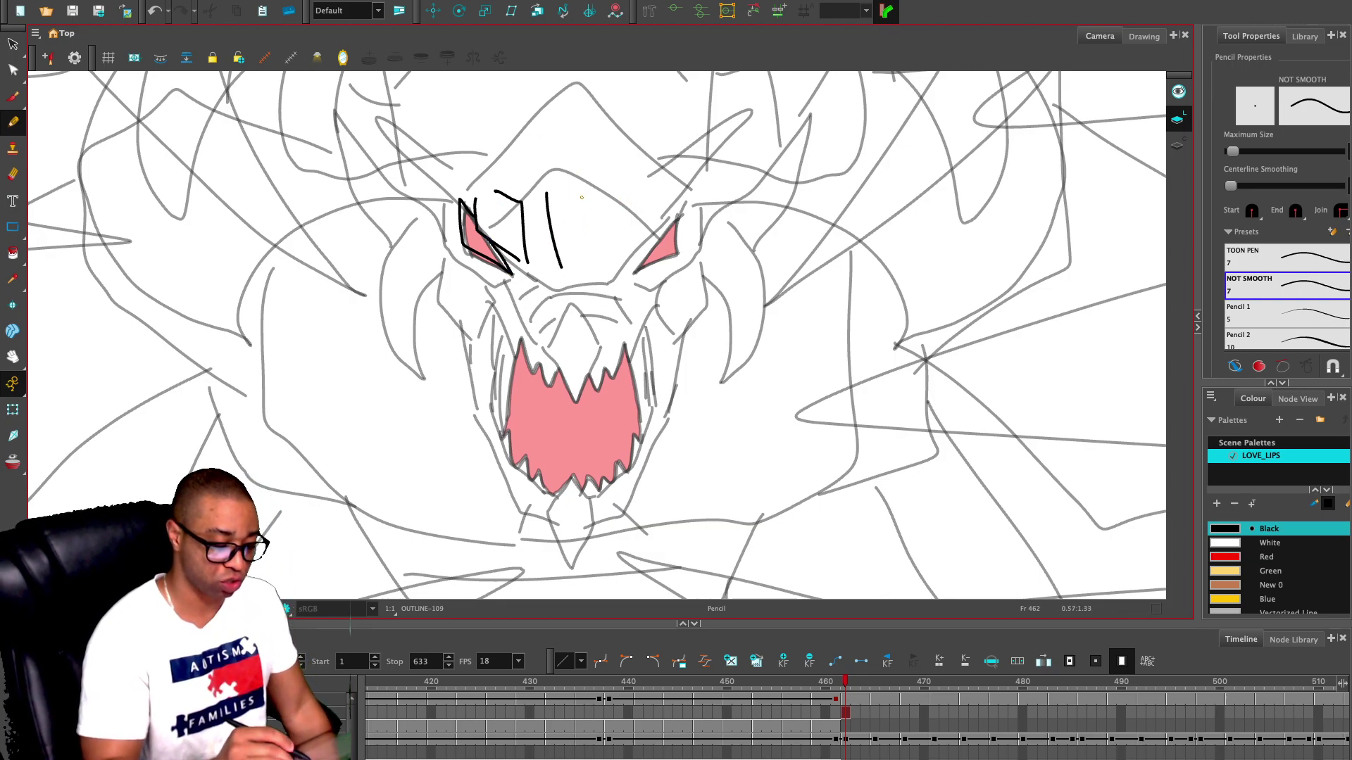
{"action": "left_click_drag", "start_coordinate": [592, 199], "coordinate": [582, 275]}
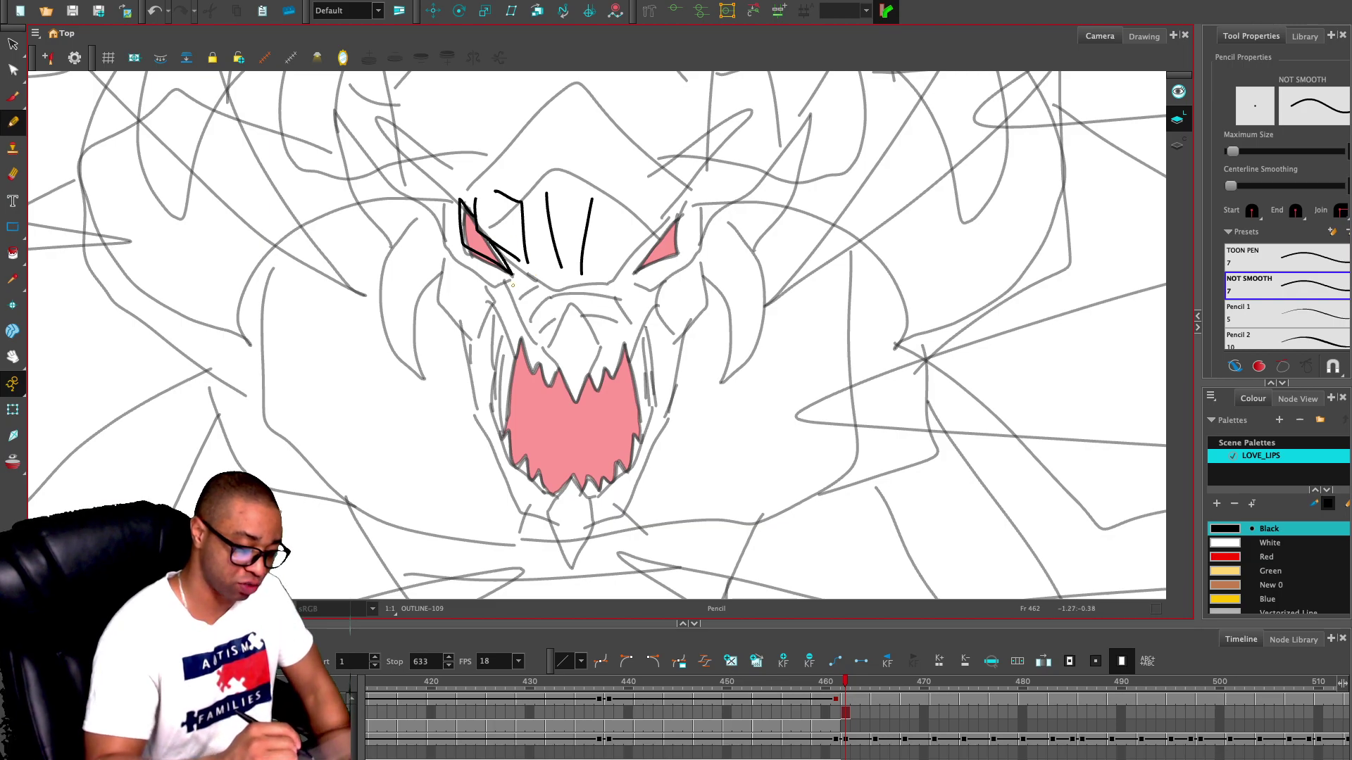
- Ink the side of the snout, the pointed nose tip and the stacked wrinkle lines across the bridge of the nose
{"action": "mouse_move", "coordinate": [507, 281]}
{"action": "left_mouse_down"}
{"action": "mouse_move", "coordinate": [545, 332]}
{"action": "mouse_move", "coordinate": [567, 295]}
{"action": "mouse_move", "coordinate": [592, 300]}
{"action": "left_mouse_up"}
{"action": "key", "text": "ctrl+z"}
{"action": "key", "text": "ctrl+z"}
{"action": "mouse_move", "coordinate": [547, 299]}
{"action": "left_mouse_down"}
{"action": "mouse_move", "coordinate": [576, 281]}
{"action": "mouse_move", "coordinate": [568, 295]}
{"action": "mouse_move", "coordinate": [596, 317]}
{"action": "mouse_move", "coordinate": [573, 309]}
{"action": "mouse_move", "coordinate": [598, 340]}
{"action": "mouse_move", "coordinate": [554, 354]}
{"action": "mouse_move", "coordinate": [580, 407]}
{"action": "left_mouse_up"}
{"action": "key", "text": "ctrl+z"}
{"action": "key", "text": "ctrl+z"}
{"action": "mouse_move", "coordinate": [542, 349]}
{"action": "left_mouse_down"}
{"action": "mouse_move", "coordinate": [575, 408]}
{"action": "mouse_move", "coordinate": [597, 342]}
{"action": "left_mouse_up"}
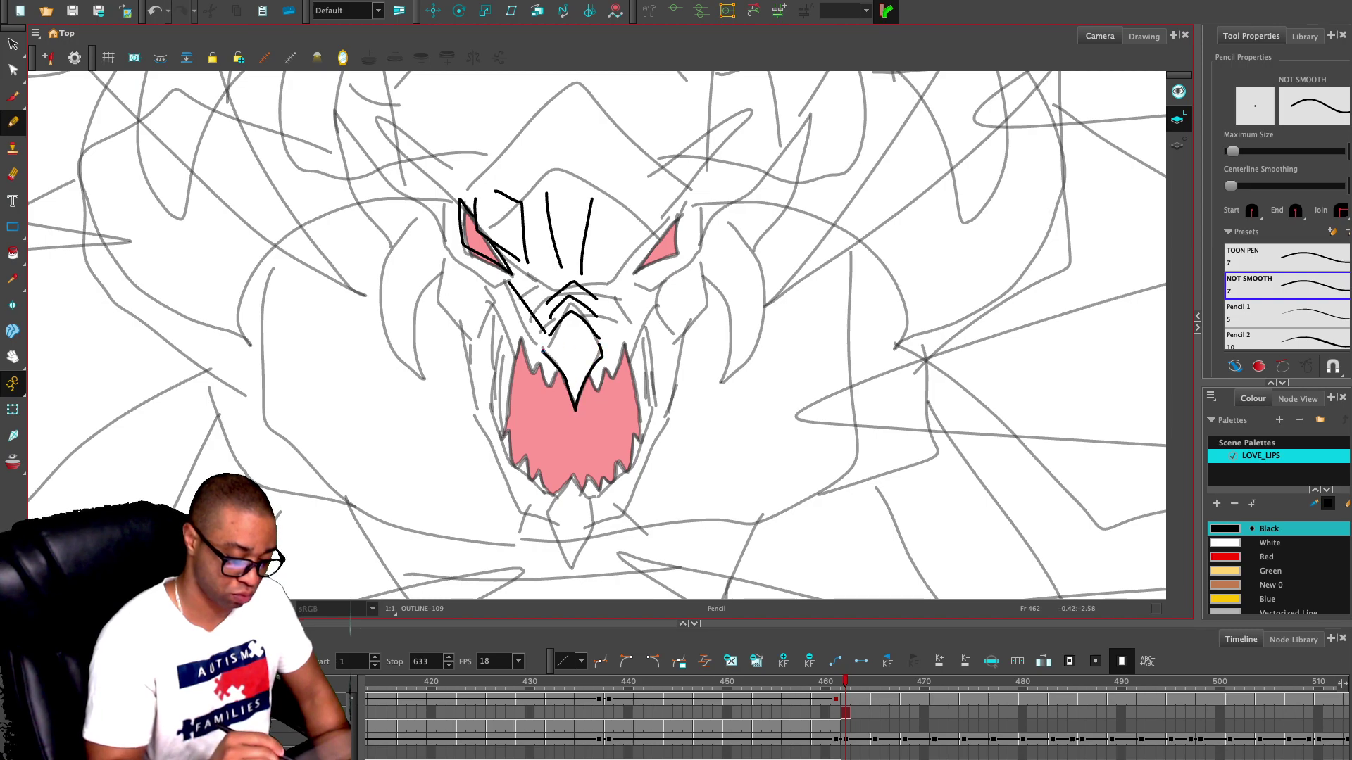
{"action": "left_click_drag", "start_coordinate": [535, 307], "coordinate": [544, 289]}
{"action": "left_click_drag", "start_coordinate": [546, 315], "coordinate": [604, 316]}
{"action": "left_click_drag", "start_coordinate": [590, 271], "coordinate": [609, 295]}
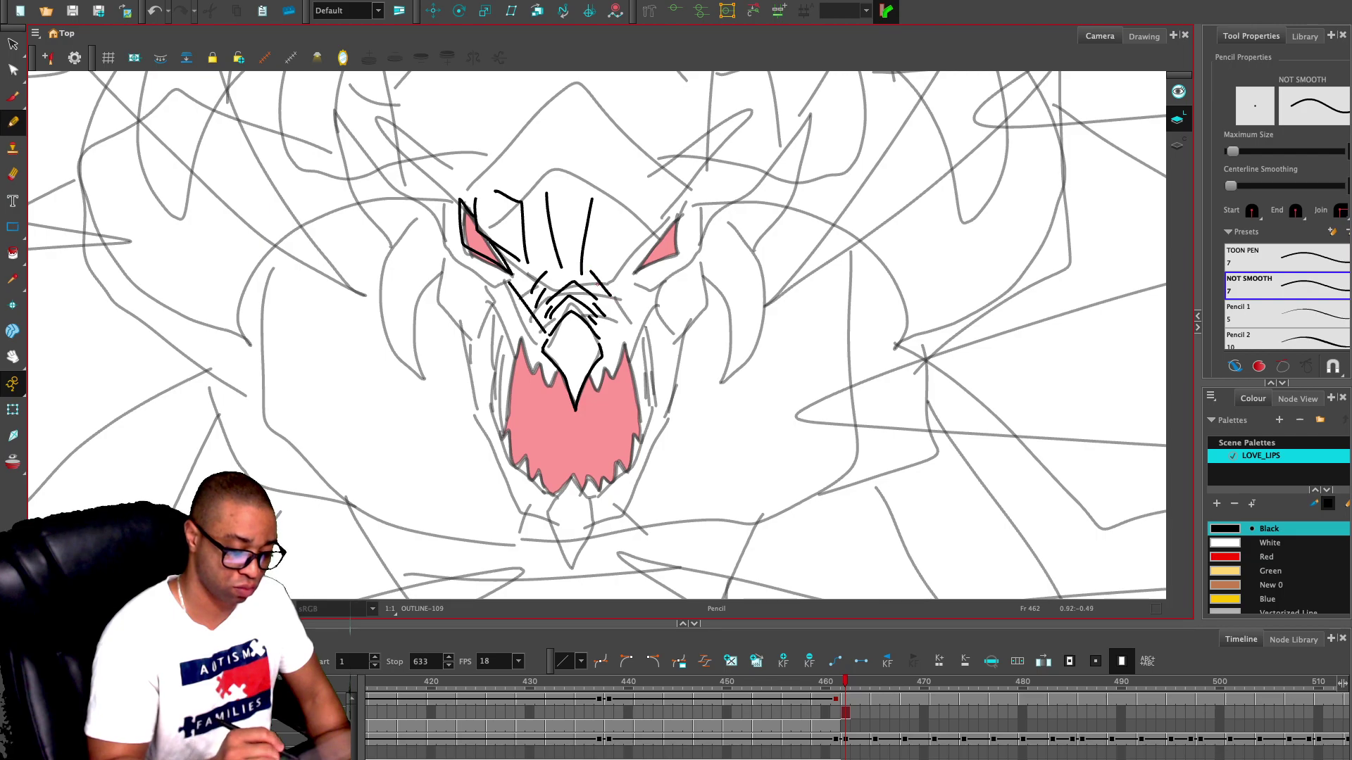
- Ink the forehead's centre line, the creases and eye on the right side, and the outer sockets around both eyes
{"action": "mouse_move", "coordinate": [566, 160]}
{"action": "left_mouse_down"}
{"action": "mouse_move", "coordinate": [573, 275]}
{"action": "mouse_move", "coordinate": [567, 163]}
{"action": "left_mouse_up"}
{"action": "key", "text": "ctrl+z"}
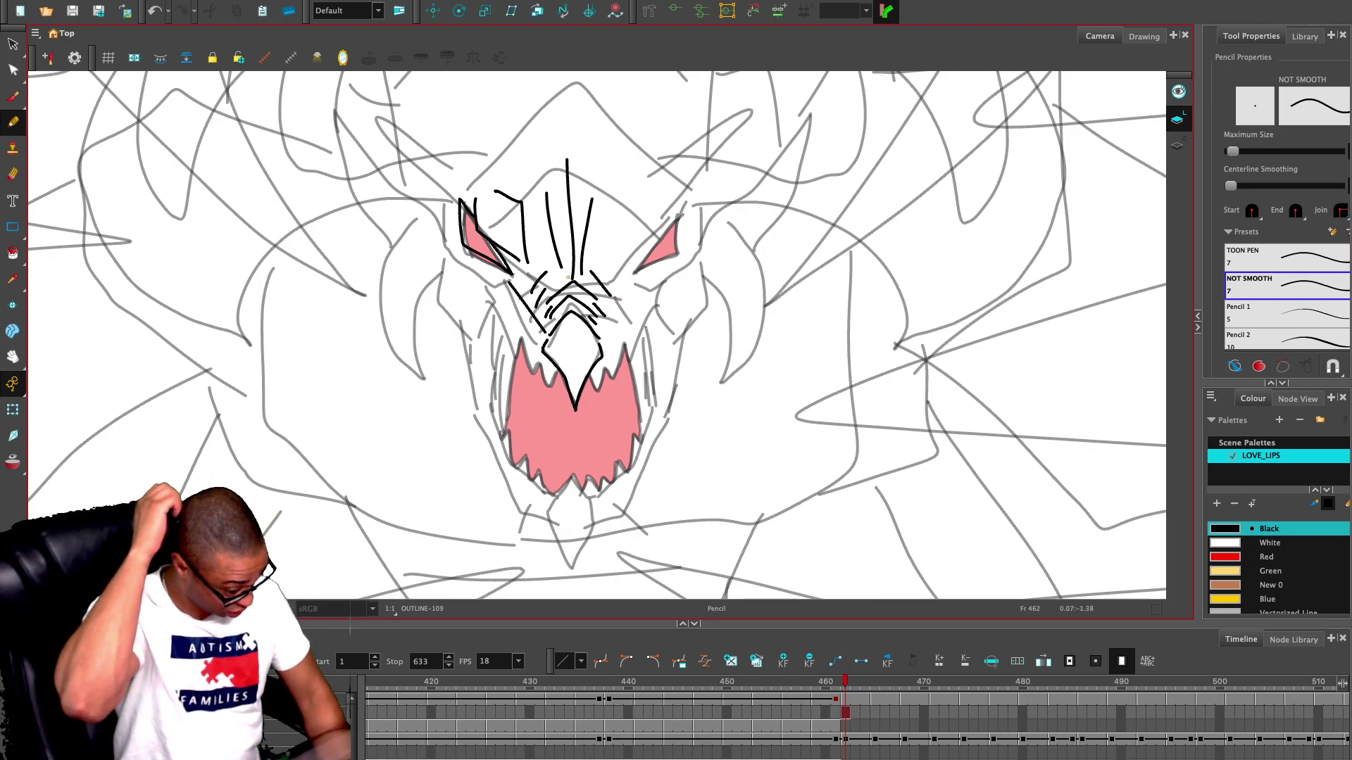
{"action": "mouse_move", "coordinate": [609, 266]}
{"action": "left_mouse_down"}
{"action": "mouse_move", "coordinate": [618, 211]}
{"action": "mouse_move", "coordinate": [664, 196]}
{"action": "mouse_move", "coordinate": [634, 279]}
{"action": "mouse_move", "coordinate": [682, 246]}
{"action": "mouse_move", "coordinate": [689, 207]}
{"action": "mouse_move", "coordinate": [671, 227]}
{"action": "left_mouse_up"}
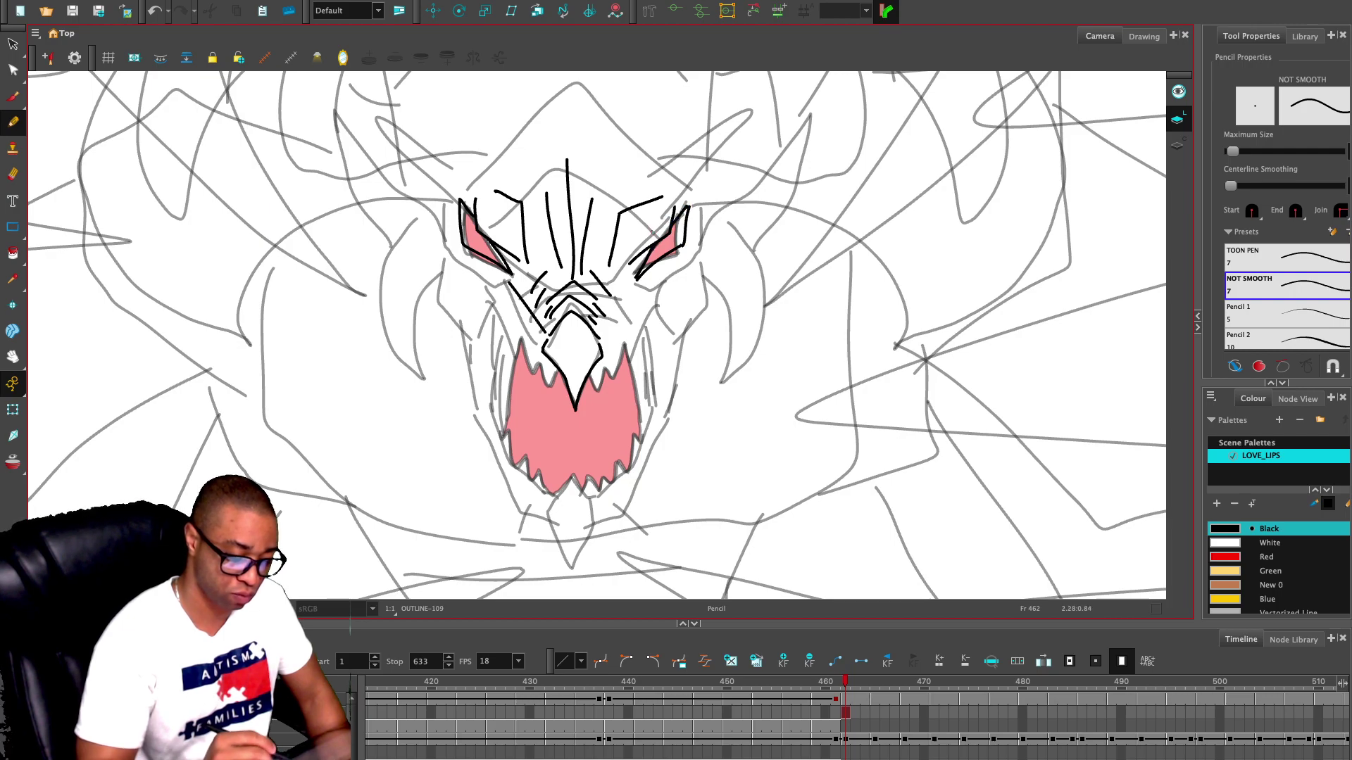
{"action": "mouse_move", "coordinate": [441, 202]}
{"action": "left_mouse_down"}
{"action": "mouse_move", "coordinate": [443, 259]}
{"action": "mouse_move", "coordinate": [502, 295]}
{"action": "left_mouse_up"}
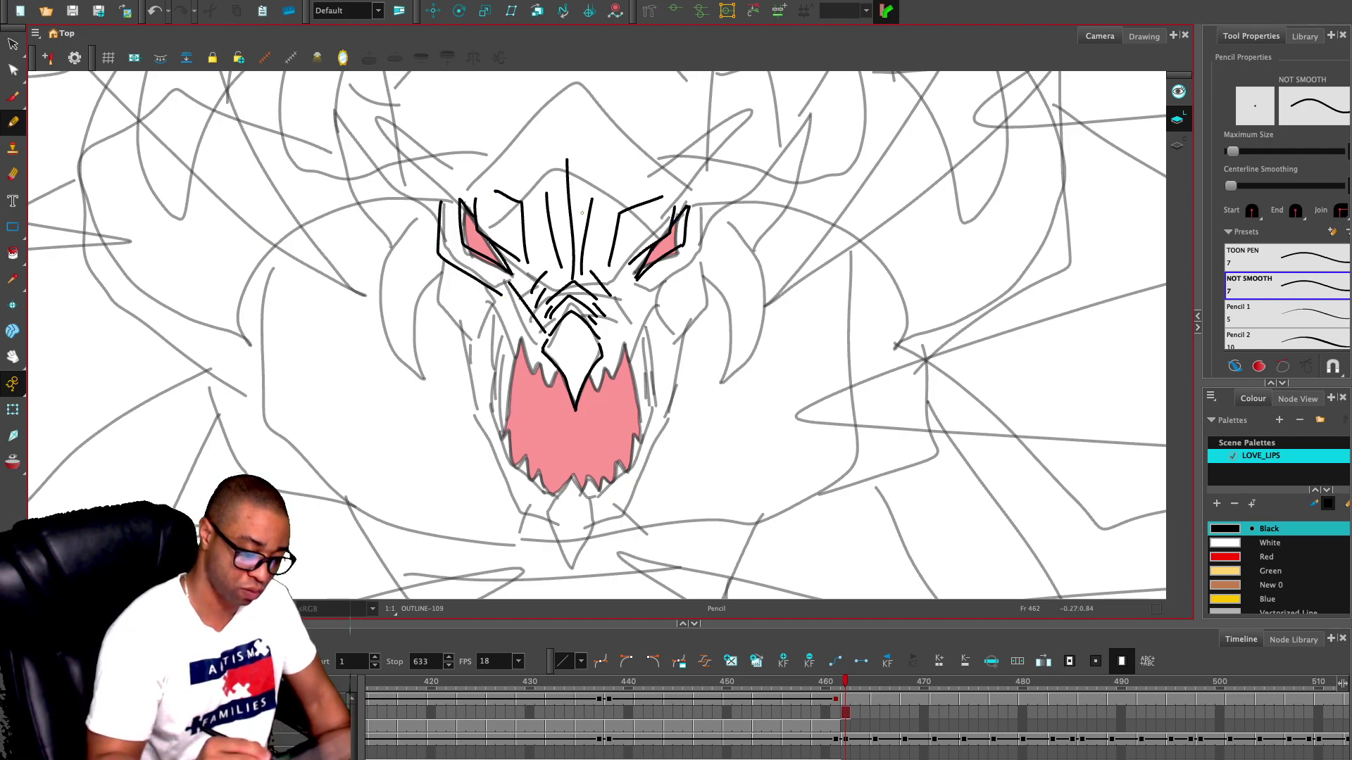
{"action": "mouse_move", "coordinate": [695, 205]}
{"action": "left_mouse_down"}
{"action": "mouse_move", "coordinate": [705, 255]}
{"action": "mouse_move", "coordinate": [647, 288]}
{"action": "left_mouse_up"}
- Ink the upper jaw's edges from below both eye sockets down to the beak-like nose tip
{"action": "mouse_move", "coordinate": [483, 282]}
{"action": "left_mouse_down"}
{"action": "mouse_move", "coordinate": [542, 386]}
{"action": "mouse_move", "coordinate": [564, 369]}
{"action": "left_mouse_up"}
{"action": "key", "text": "ctrl+z"}
{"action": "key", "text": "ctrl+z"}
{"action": "key", "text": "ctrl+z"}
{"action": "key", "text": "ctrl+z"}
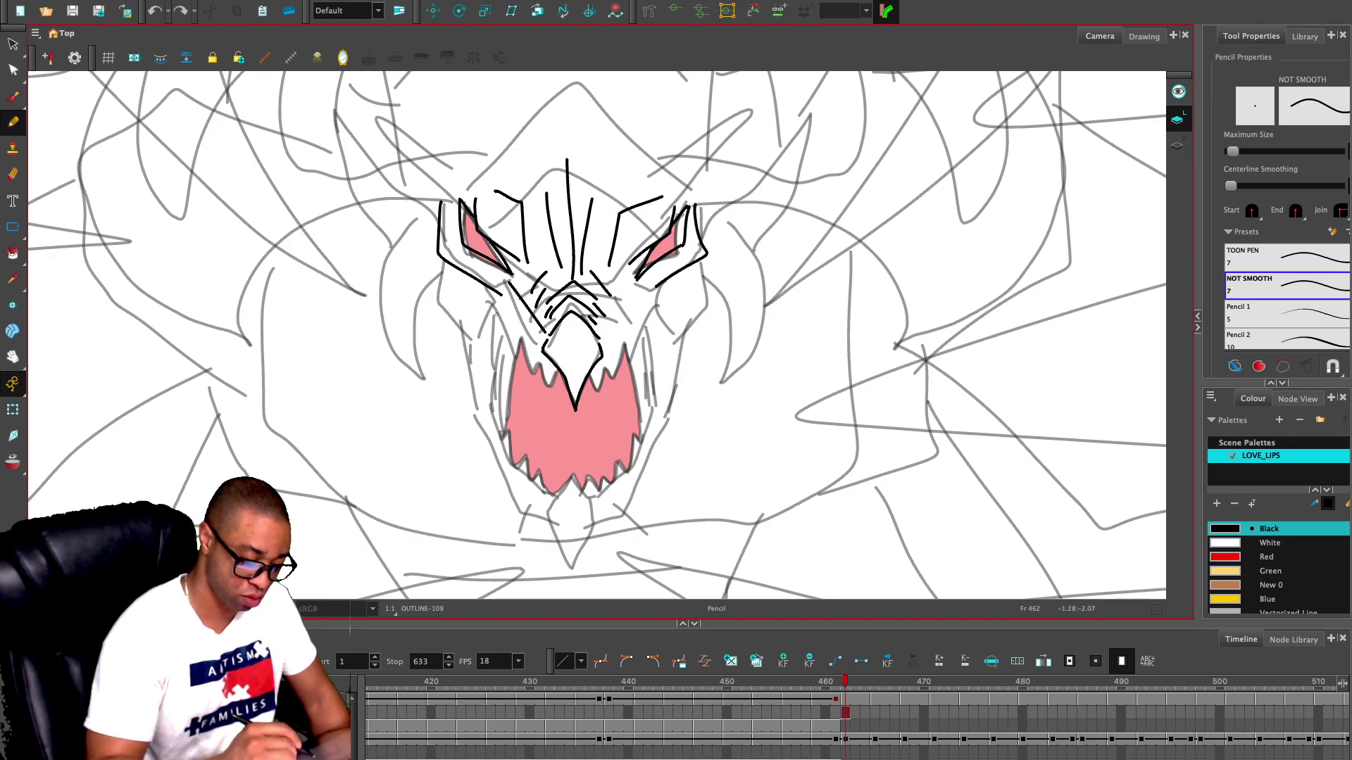
{"action": "mouse_move", "coordinate": [485, 287]}
{"action": "left_mouse_down"}
{"action": "mouse_move", "coordinate": [495, 329]}
{"action": "mouse_move", "coordinate": [560, 384]}
{"action": "mouse_move", "coordinate": [670, 316]}
{"action": "mouse_move", "coordinate": [689, 266]}
{"action": "left_mouse_up"}
- Ink the open lower jaw with its inner and outer edges on both sides and the pointed chin spike
{"action": "mouse_move", "coordinate": [491, 328]}
{"action": "left_mouse_down"}
{"action": "mouse_move", "coordinate": [505, 447]}
{"action": "mouse_move", "coordinate": [552, 498]}
{"action": "left_mouse_up"}
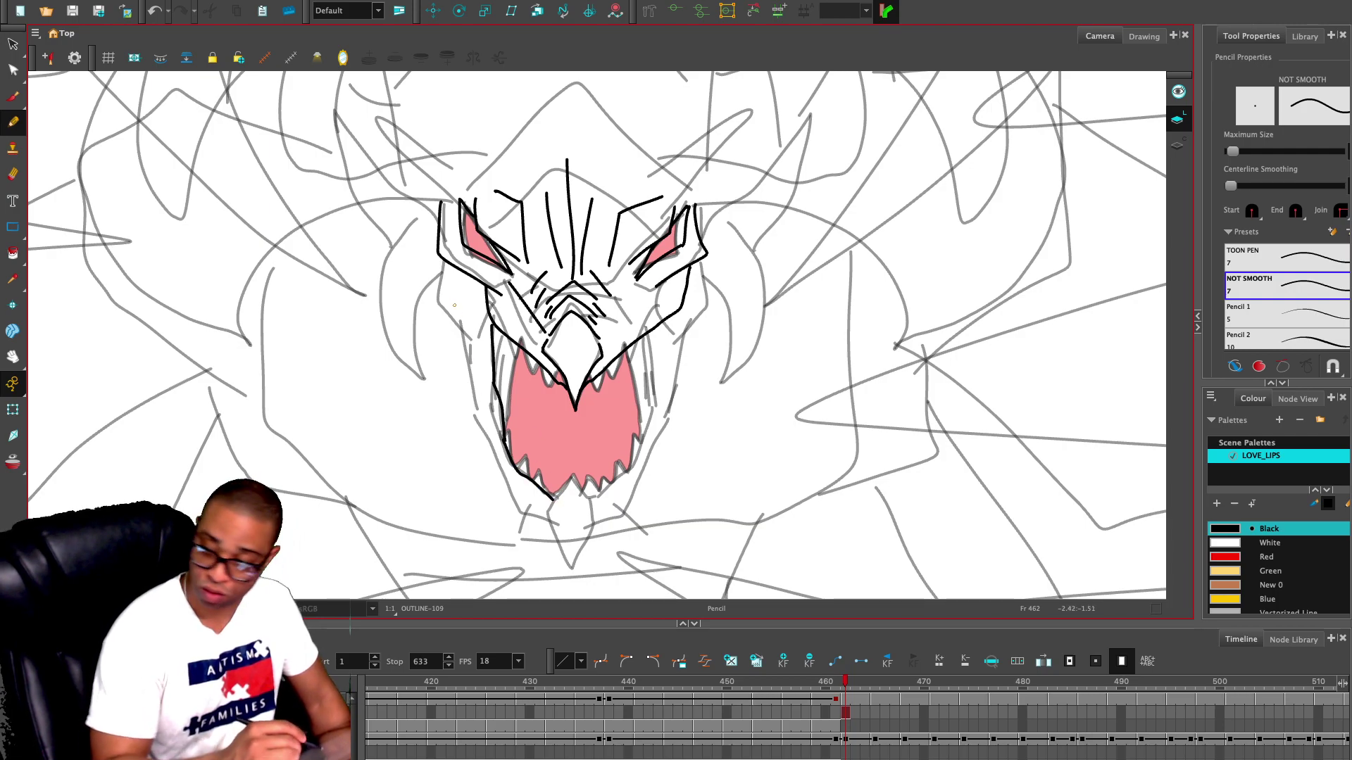
{"action": "mouse_move", "coordinate": [455, 268]}
{"action": "left_mouse_down"}
{"action": "mouse_move", "coordinate": [451, 320]}
{"action": "mouse_move", "coordinate": [474, 354]}
{"action": "mouse_move", "coordinate": [501, 456]}
{"action": "mouse_move", "coordinate": [550, 522]}
{"action": "mouse_move", "coordinate": [554, 507]}
{"action": "mouse_move", "coordinate": [574, 573]}
{"action": "mouse_move", "coordinate": [590, 526]}
{"action": "left_mouse_up"}
{"action": "mouse_move", "coordinate": [576, 477]}
{"action": "left_mouse_down"}
{"action": "mouse_move", "coordinate": [586, 535]}
{"action": "mouse_move", "coordinate": [580, 481]}
{"action": "left_mouse_up"}
{"action": "key", "text": "ctrl+z"}
{"action": "key", "text": "ctrl+z"}
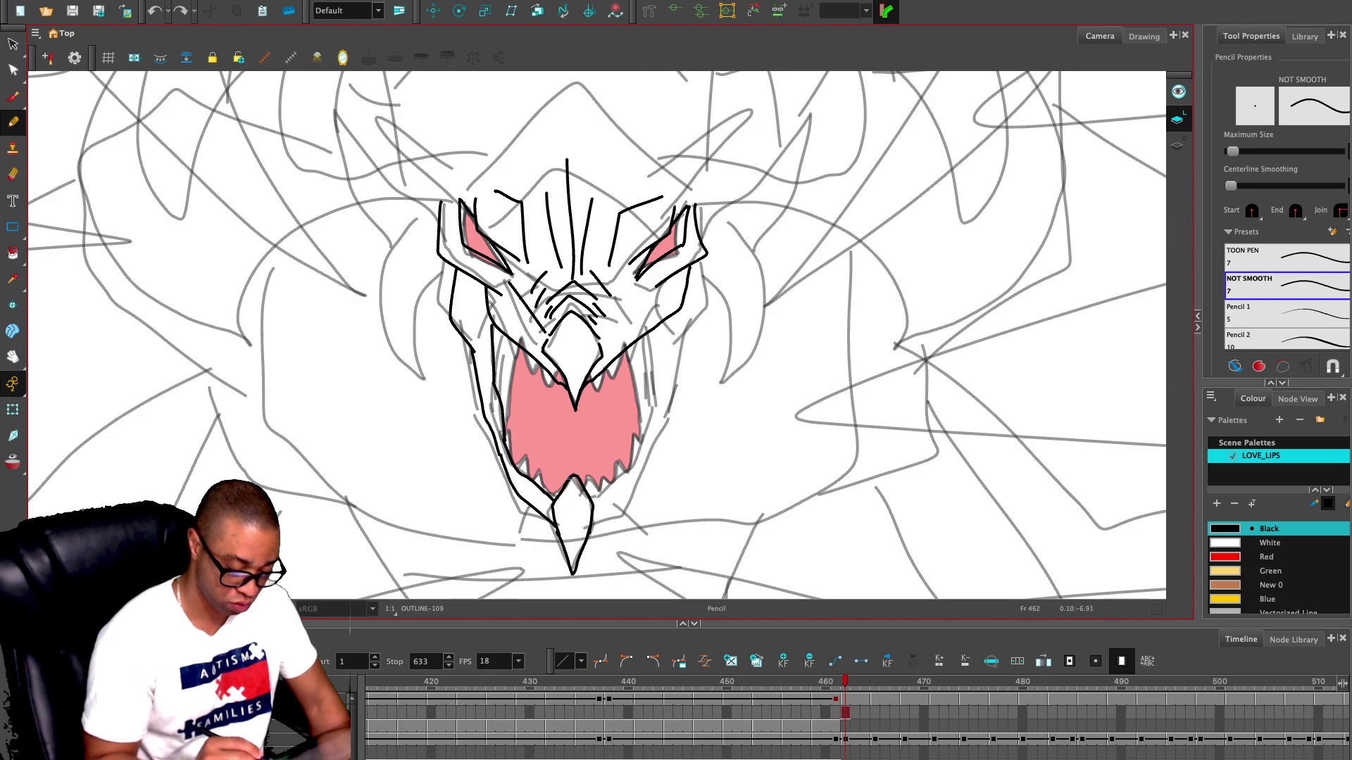
{"action": "left_click_drag", "start_coordinate": [599, 495], "coordinate": [638, 438]}
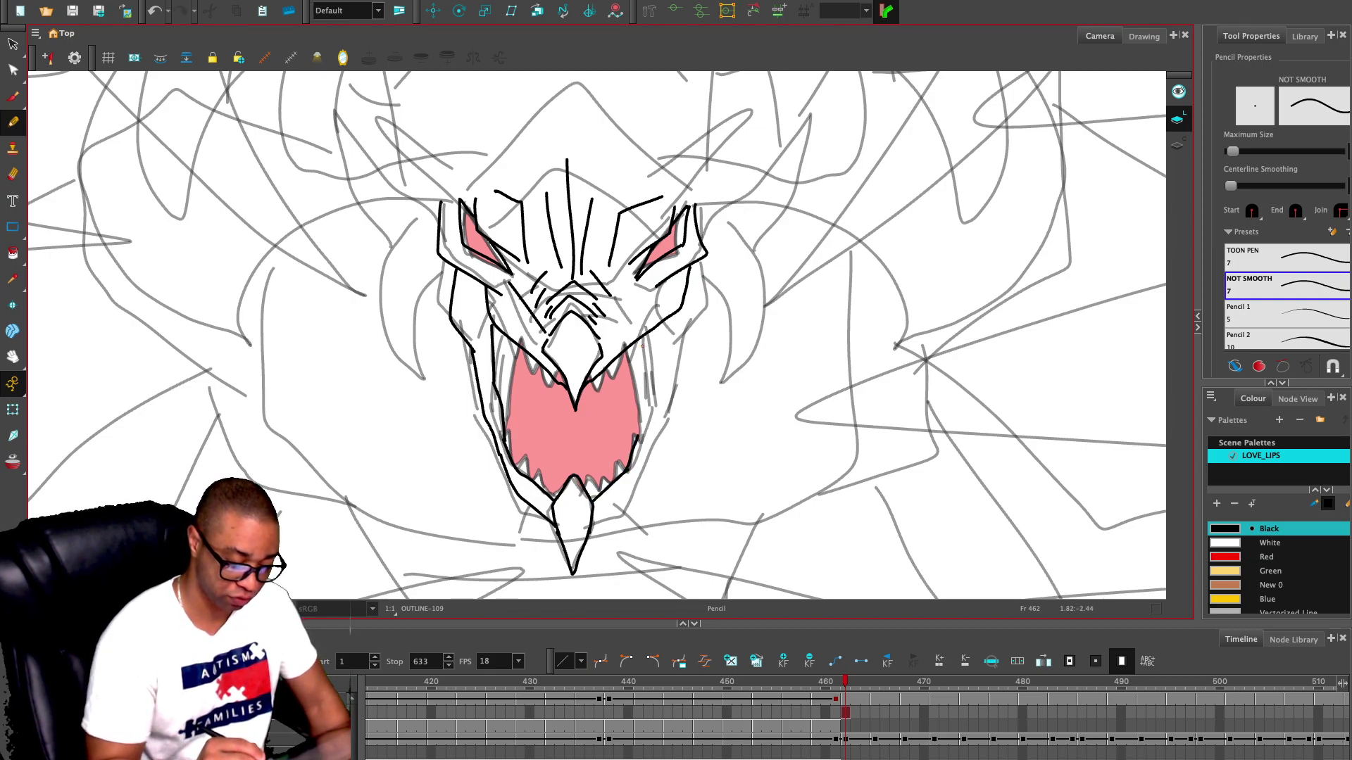
{"action": "left_click_drag", "start_coordinate": [649, 351], "coordinate": [632, 457]}
{"action": "mouse_move", "coordinate": [697, 267]}
{"action": "left_mouse_down"}
{"action": "mouse_move", "coordinate": [698, 333]}
{"action": "mouse_move", "coordinate": [661, 364]}
{"action": "mouse_move", "coordinate": [674, 401]}
{"action": "mouse_move", "coordinate": [655, 457]}
{"action": "mouse_move", "coordinate": [629, 511]}
{"action": "mouse_move", "coordinate": [589, 531]}
{"action": "mouse_move", "coordinate": [642, 472]}
{"action": "mouse_move", "coordinate": [677, 352]}
{"action": "left_mouse_up"}
{"action": "key", "text": "ctrl+z"}
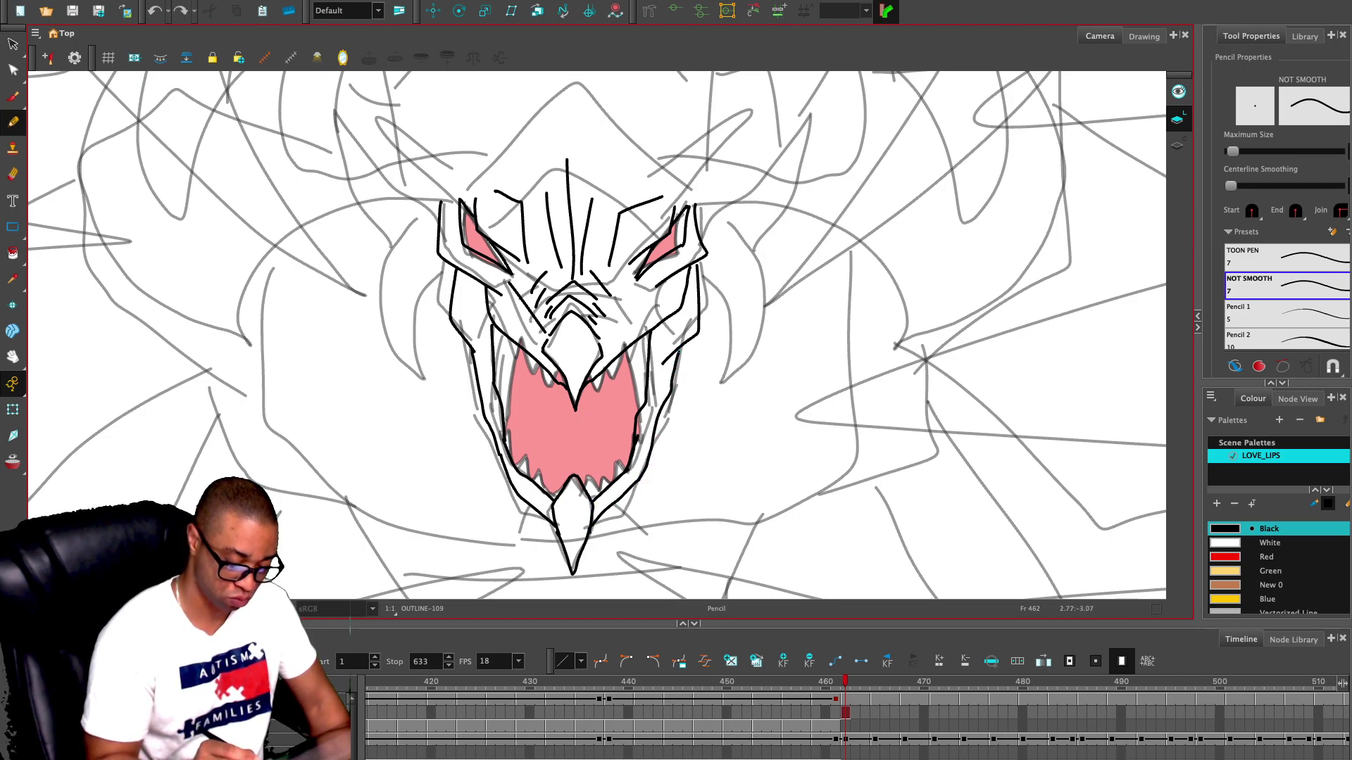
- Check the inked lines without the rough sketch, and add the inner cheek lines along both sides of the open mouth
{"action": "key", "text": "shift+d"}
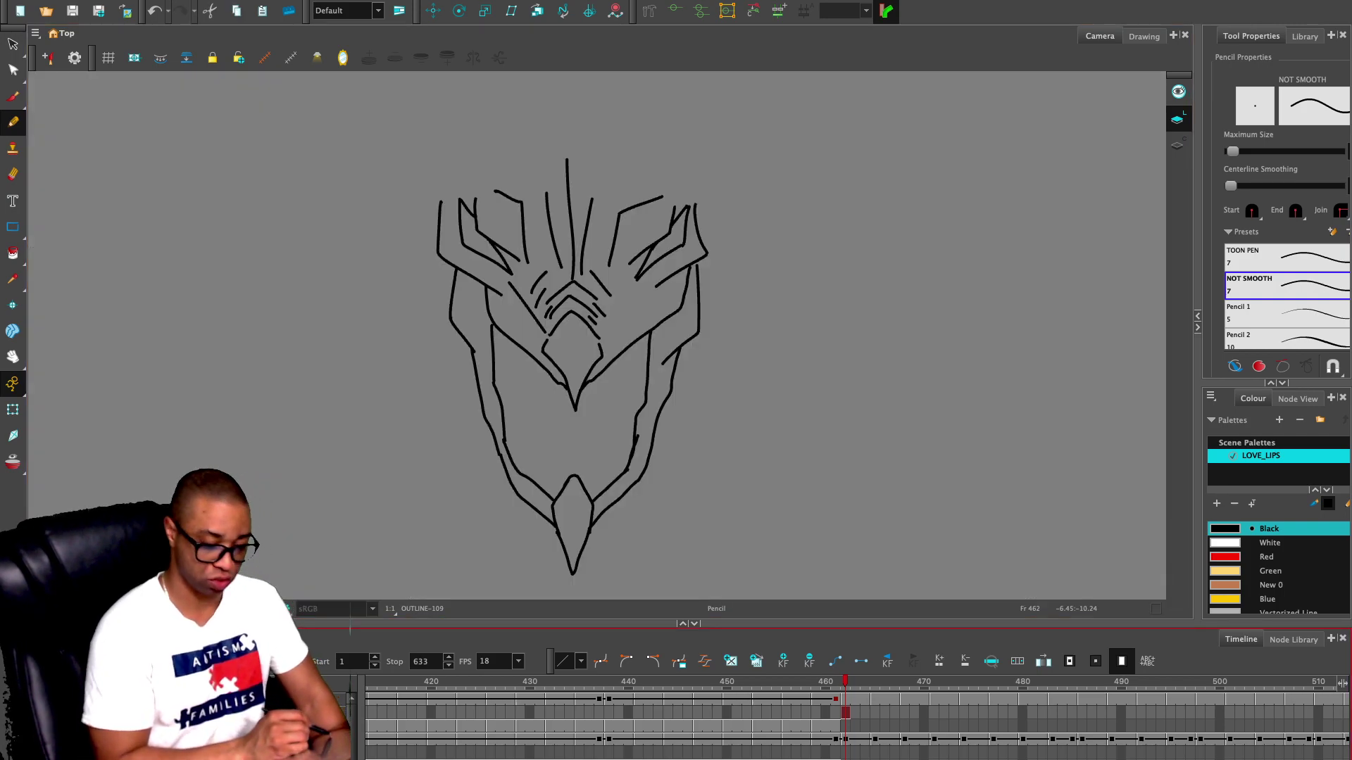
{"action": "key", "text": "alt+shift+s"}
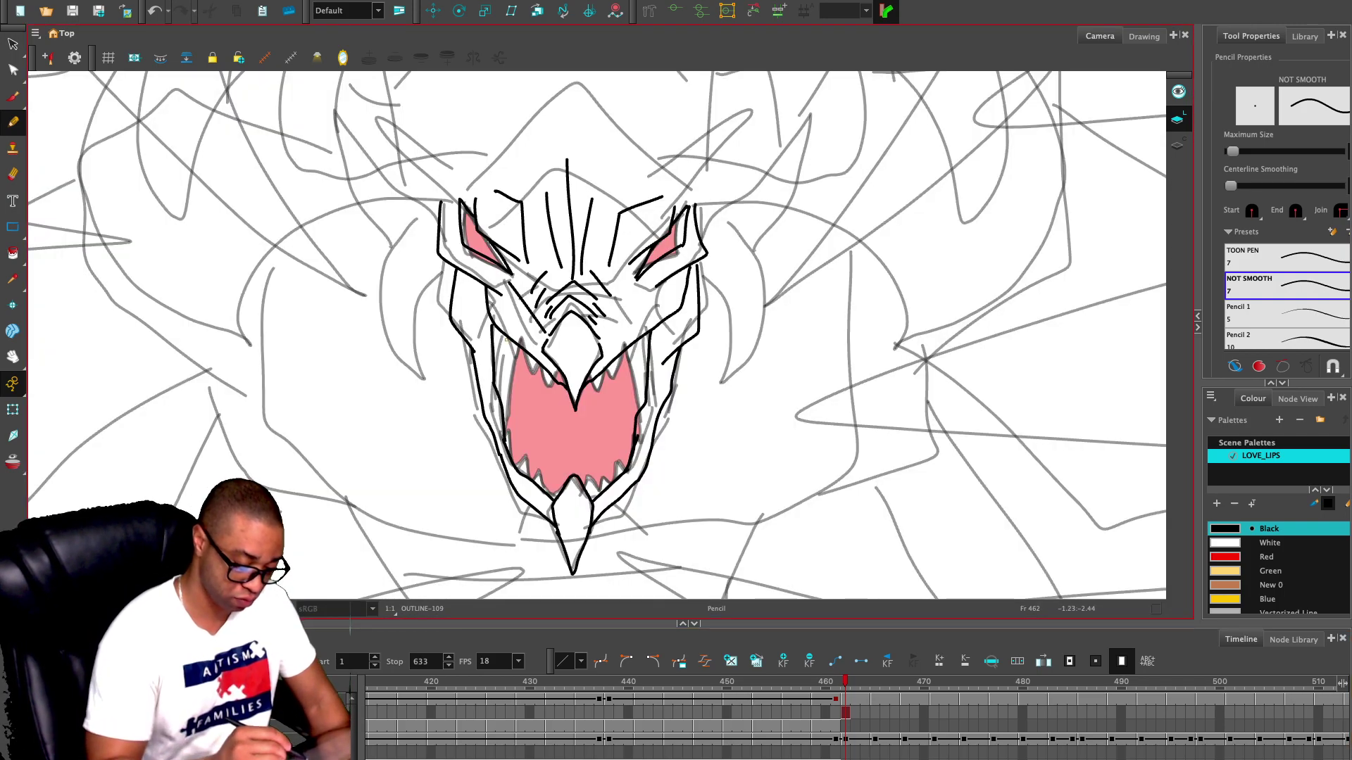
{"action": "mouse_move", "coordinate": [504, 338]}
{"action": "left_mouse_down"}
{"action": "mouse_move", "coordinate": [506, 359]}
{"action": "mouse_move", "coordinate": [517, 341]}
{"action": "mouse_move", "coordinate": [504, 418]}
{"action": "left_mouse_up"}
{"action": "key", "text": "ctrl+z"}
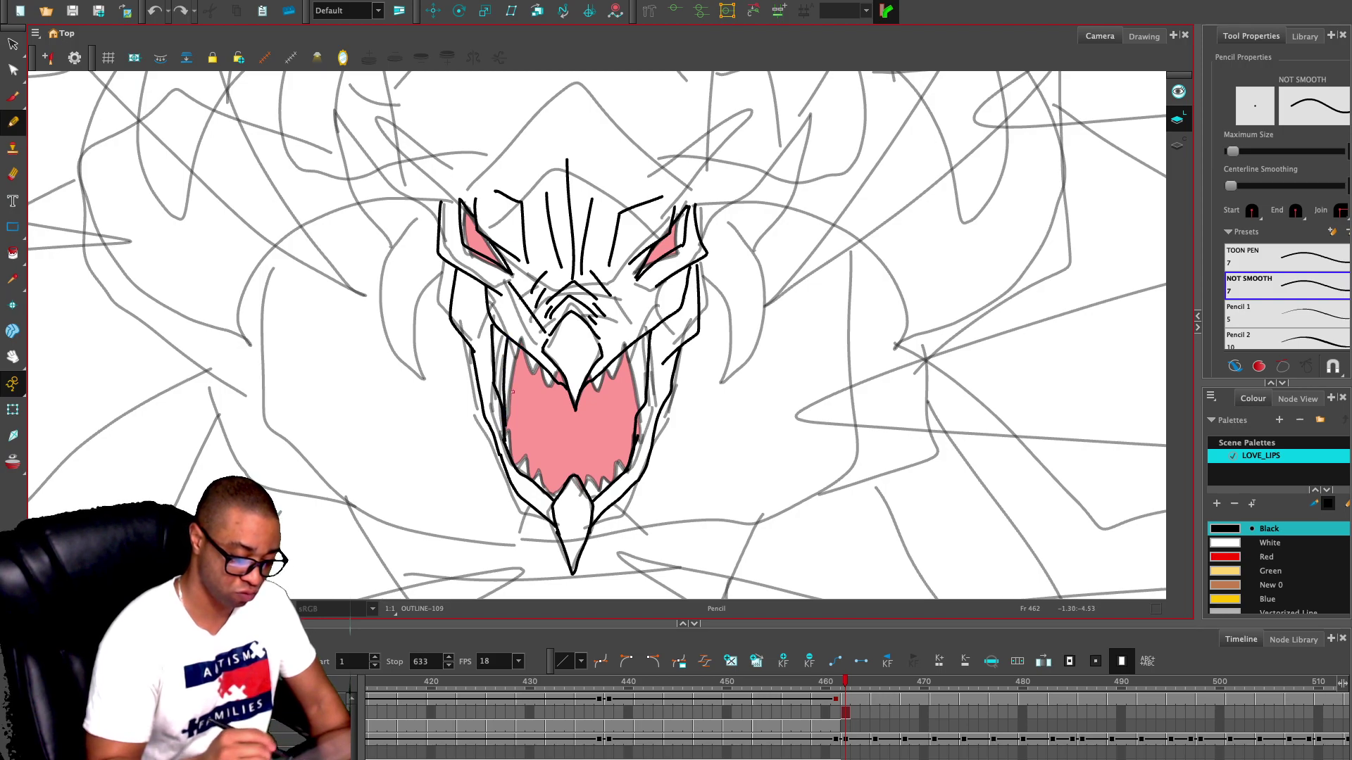
{"action": "left_click_drag", "start_coordinate": [633, 353], "coordinate": [636, 418]}
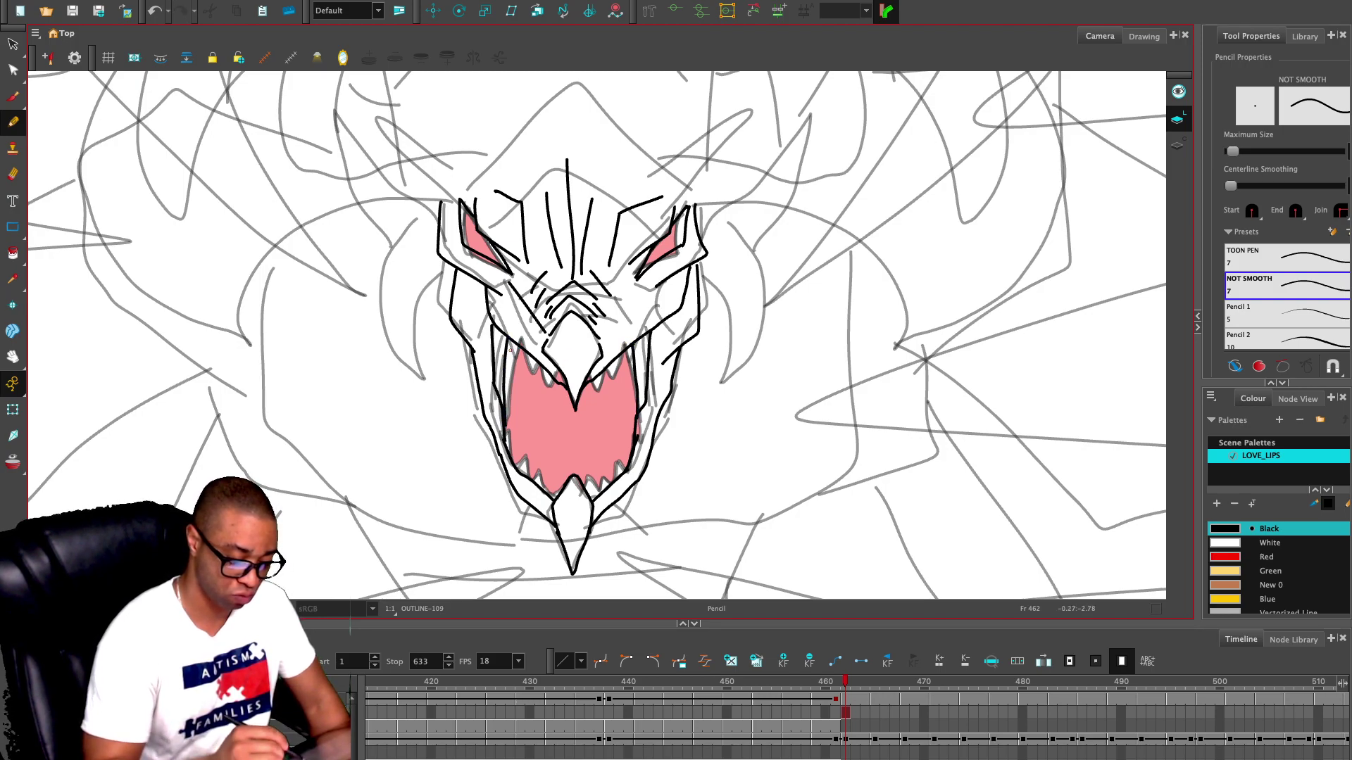
- Ink the row of sharp upper teeth and the row of lower teeth inside the mouth
{"action": "left_click_drag", "start_coordinate": [517, 345], "coordinate": [537, 392]}
{"action": "mouse_move", "coordinate": [544, 365]}
{"action": "left_mouse_down"}
{"action": "mouse_move", "coordinate": [549, 406]}
{"action": "mouse_move", "coordinate": [587, 410]}
{"action": "left_mouse_up"}
{"action": "mouse_move", "coordinate": [599, 369]}
{"action": "left_mouse_down"}
{"action": "mouse_move", "coordinate": [593, 401]}
{"action": "mouse_move", "coordinate": [598, 384]}
{"action": "left_mouse_up"}
{"action": "mouse_move", "coordinate": [611, 376]}
{"action": "left_mouse_down"}
{"action": "mouse_move", "coordinate": [603, 396]}
{"action": "mouse_move", "coordinate": [617, 382]}
{"action": "left_mouse_up"}
{"action": "left_click_drag", "start_coordinate": [629, 348], "coordinate": [624, 376]}
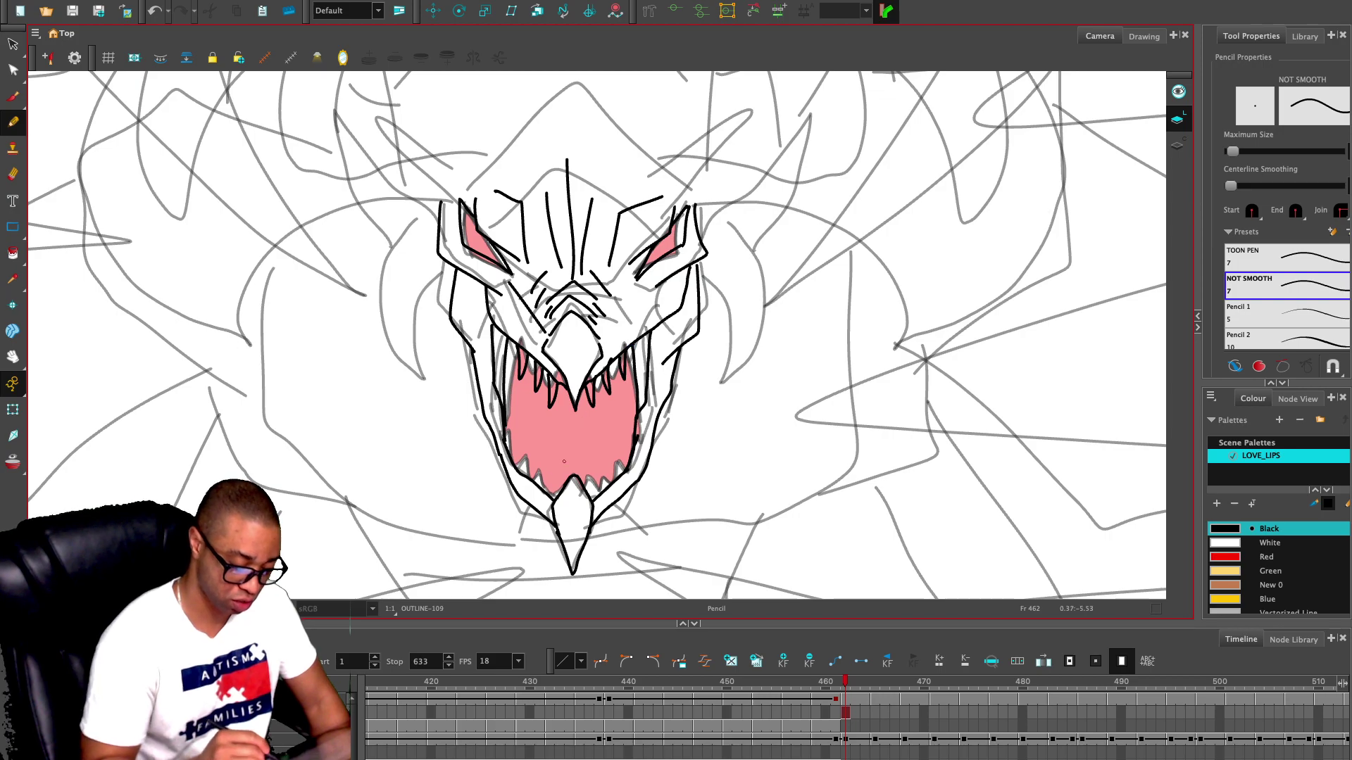
{"action": "mouse_move", "coordinate": [516, 428]}
{"action": "left_mouse_down"}
{"action": "mouse_move", "coordinate": [508, 470]}
{"action": "mouse_move", "coordinate": [534, 485]}
{"action": "left_mouse_up"}
{"action": "mouse_move", "coordinate": [548, 459]}
{"action": "left_mouse_down"}
{"action": "mouse_move", "coordinate": [552, 492]}
{"action": "mouse_move", "coordinate": [587, 495]}
{"action": "left_mouse_up"}
{"action": "left_click_drag", "start_coordinate": [601, 482], "coordinate": [595, 500]}
{"action": "mouse_move", "coordinate": [611, 455]}
{"action": "left_mouse_down"}
{"action": "mouse_move", "coordinate": [626, 474]}
{"action": "mouse_move", "coordinate": [629, 463]}
{"action": "left_mouse_up"}
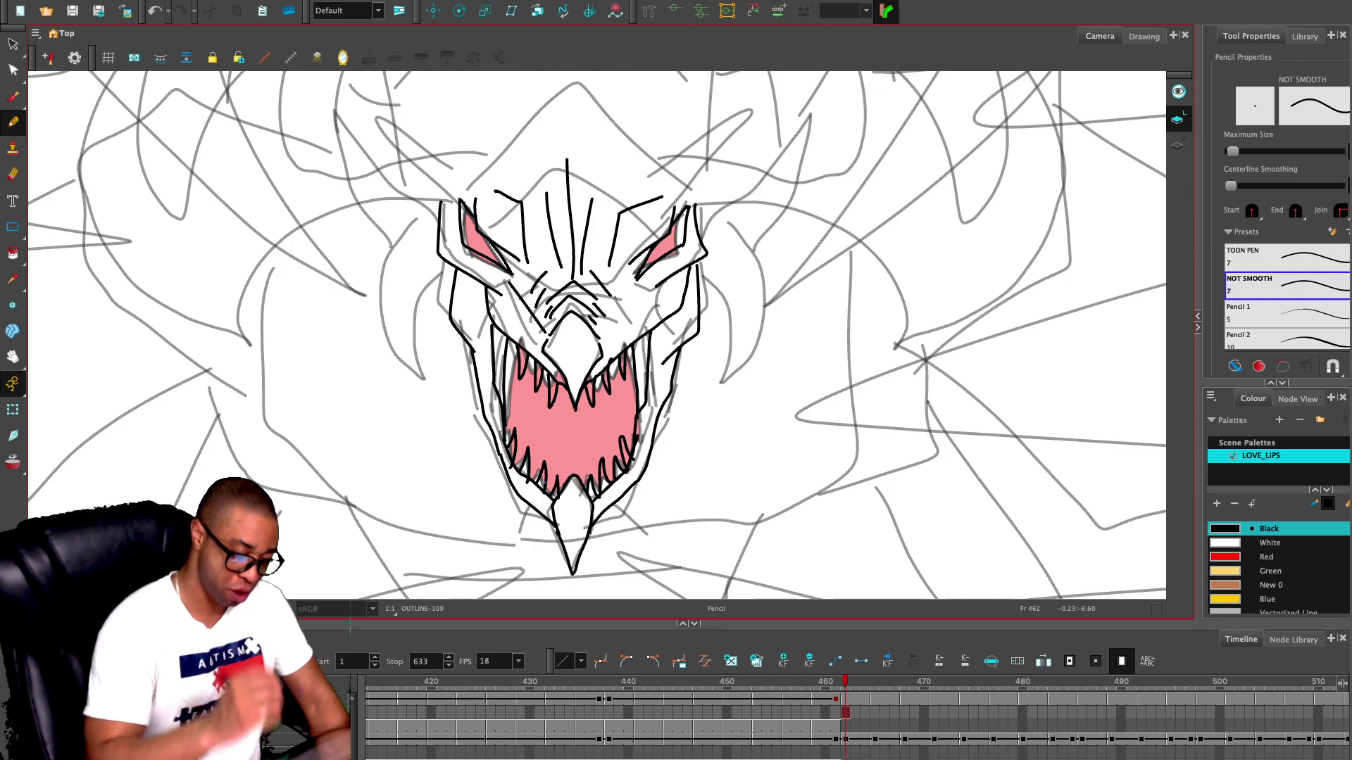
- Ink the curved cheek tusks and the pointed horns beside the eyes on both sides of the head
{"action": "mouse_move", "coordinate": [425, 218]}
{"action": "left_mouse_down"}
{"action": "mouse_move", "coordinate": [441, 354]}
{"action": "mouse_move", "coordinate": [426, 293]}
{"action": "mouse_move", "coordinate": [402, 309]}
{"action": "mouse_move", "coordinate": [397, 287]}
{"action": "mouse_move", "coordinate": [465, 336]}
{"action": "mouse_move", "coordinate": [422, 368]}
{"action": "mouse_move", "coordinate": [409, 451]}
{"action": "mouse_move", "coordinate": [449, 505]}
{"action": "mouse_move", "coordinate": [445, 434]}
{"action": "mouse_move", "coordinate": [468, 402]}
{"action": "left_mouse_up"}
{"action": "key", "text": "ctrl+z"}
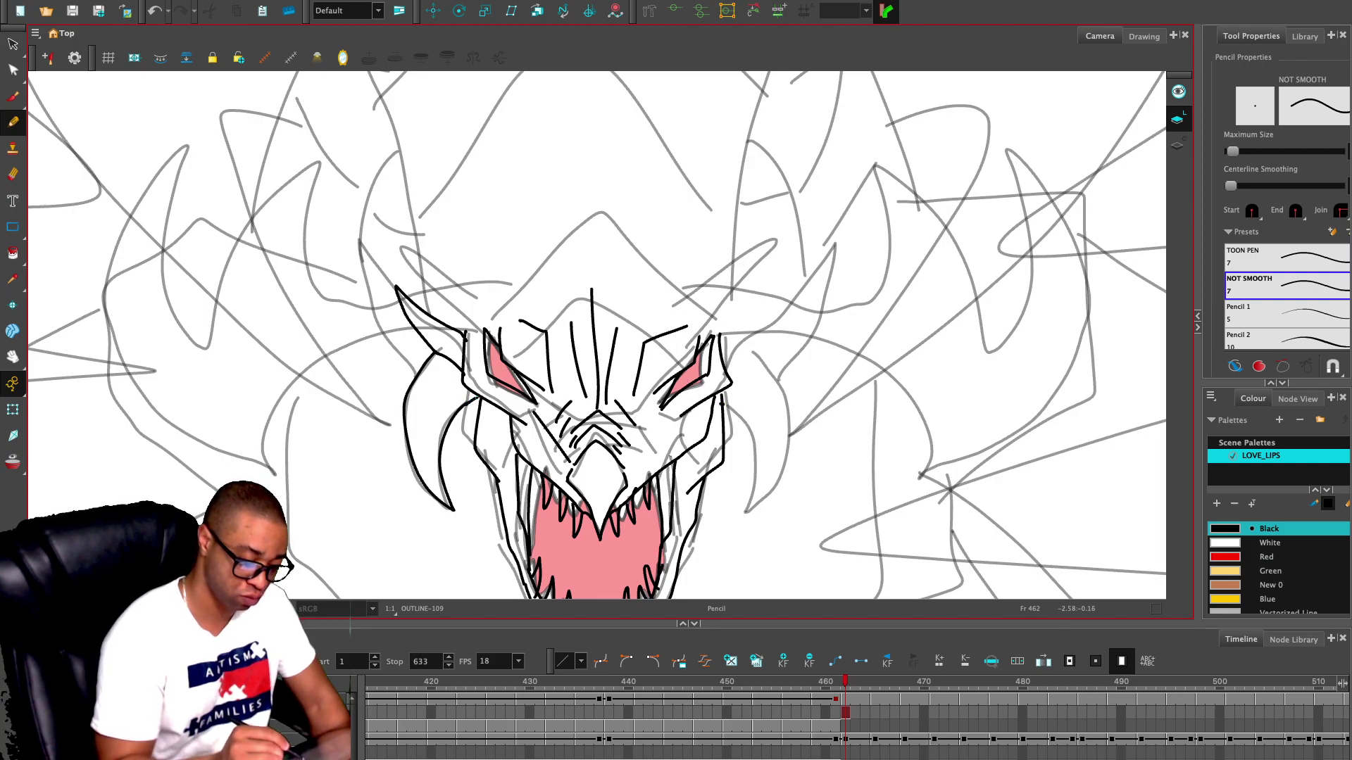
{"action": "mouse_move", "coordinate": [722, 401]}
{"action": "left_mouse_down"}
{"action": "mouse_move", "coordinate": [756, 464]}
{"action": "mouse_move", "coordinate": [747, 510]}
{"action": "mouse_move", "coordinate": [793, 444]}
{"action": "mouse_move", "coordinate": [766, 359]}
{"action": "mouse_move", "coordinate": [784, 358]}
{"action": "mouse_move", "coordinate": [823, 290]}
{"action": "mouse_move", "coordinate": [727, 343]}
{"action": "left_mouse_up"}
{"action": "left_click_drag", "start_coordinate": [523, 236], "coordinate": [503, 352]}
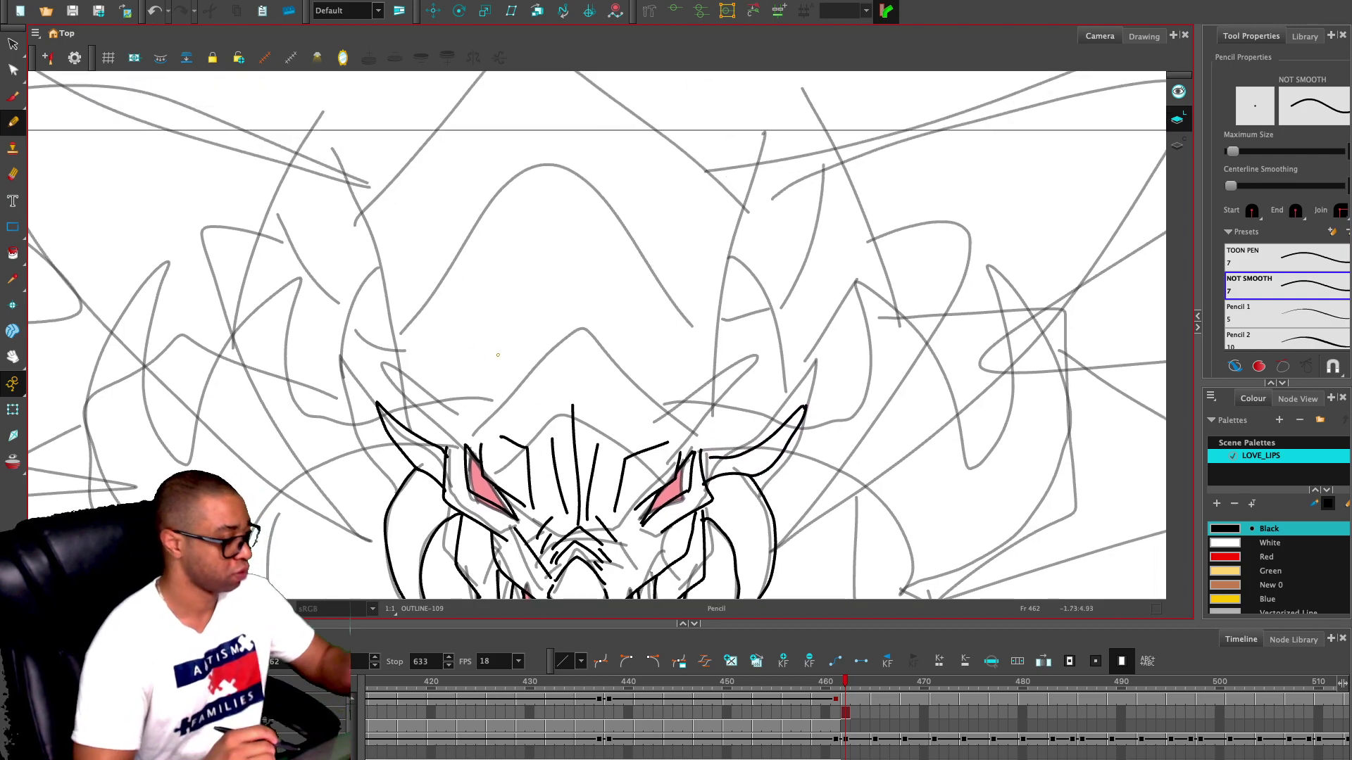
- Ink the pointed crest above the brow and the large three-spiked frill extending from the left side of the head
{"action": "key", "text": "1"}
{"action": "key", "text": "1"}
{"action": "key", "text": "1"}
{"action": "key", "text": "1"}
{"action": "left_click_drag", "start_coordinate": [587, 408], "coordinate": [600, 297]}
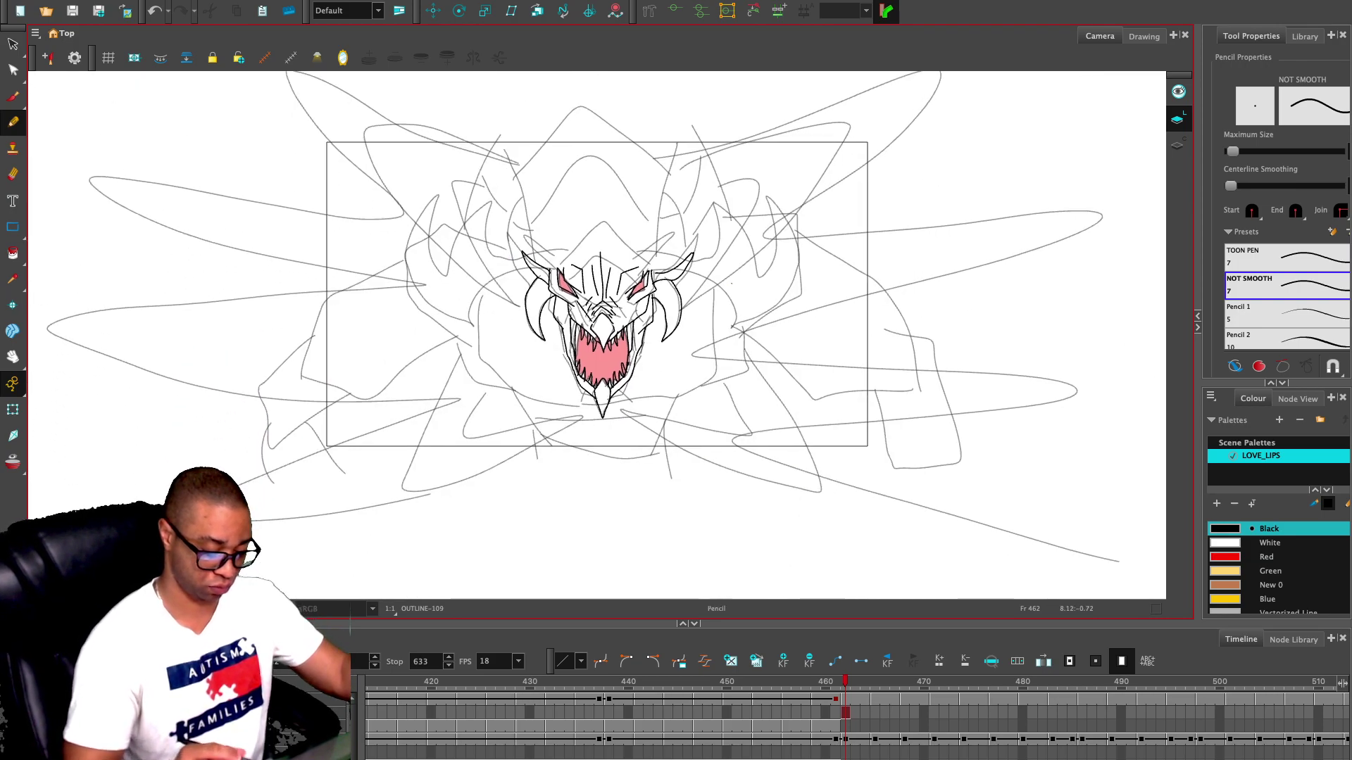
{"action": "key", "text": "2"}
{"action": "scroll", "coordinate": [596, 334], "scroll_direction": "up", "scroll_amount": 2}
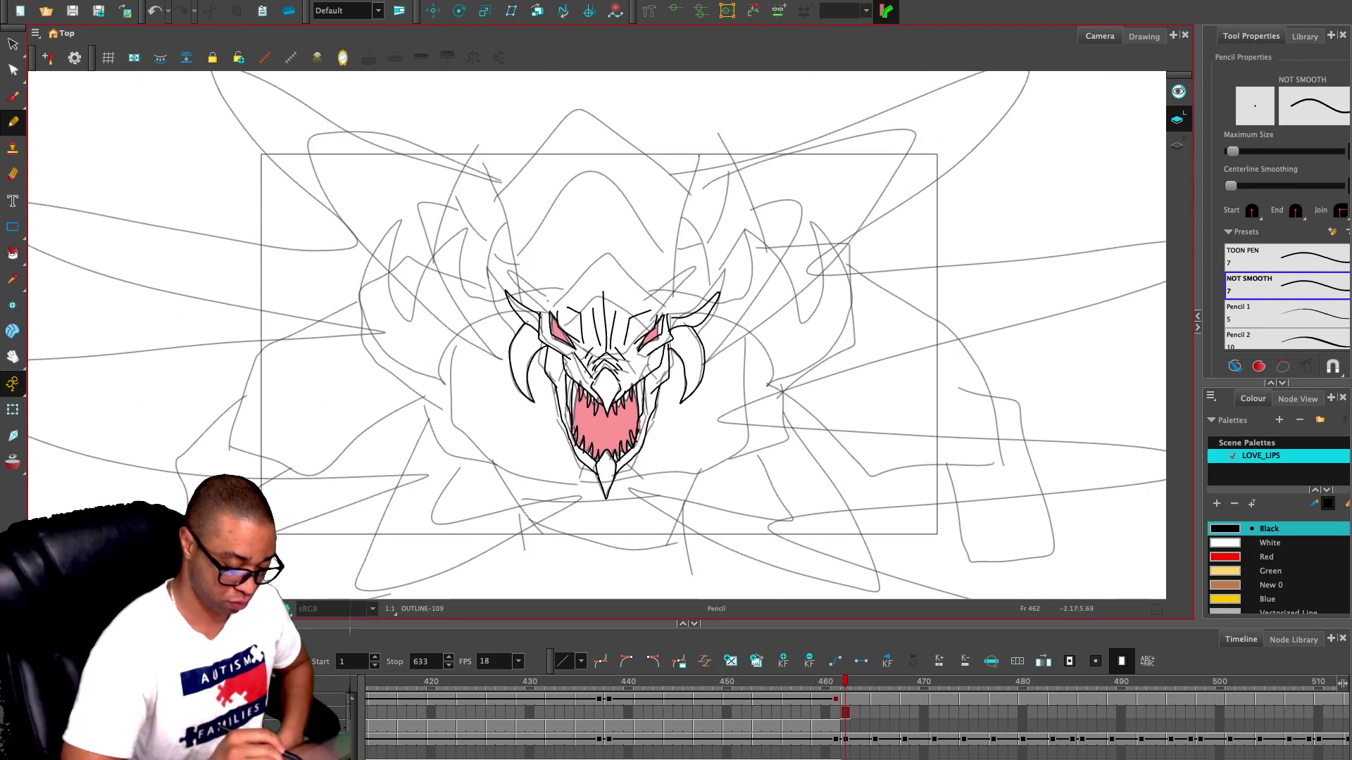
{"action": "mouse_move", "coordinate": [541, 312]}
{"action": "left_mouse_down"}
{"action": "mouse_move", "coordinate": [530, 245]}
{"action": "mouse_move", "coordinate": [590, 288]}
{"action": "mouse_move", "coordinate": [691, 246]}
{"action": "mouse_move", "coordinate": [667, 305]}
{"action": "left_mouse_up"}
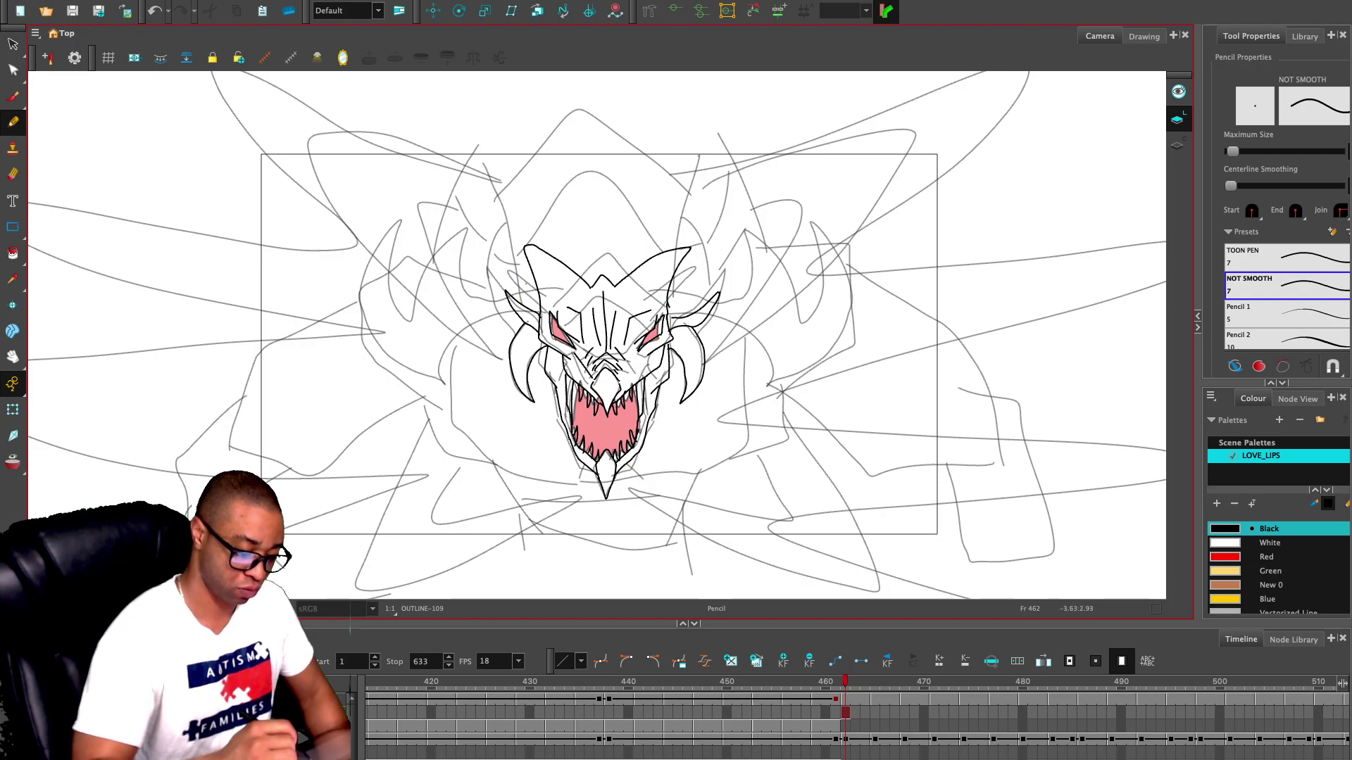
{"action": "mouse_move", "coordinate": [539, 292]}
{"action": "left_mouse_down"}
{"action": "mouse_move", "coordinate": [461, 289]}
{"action": "mouse_move", "coordinate": [454, 225]}
{"action": "mouse_move", "coordinate": [431, 244]}
{"action": "mouse_move", "coordinate": [423, 301]}
{"action": "mouse_move", "coordinate": [384, 235]}
{"action": "mouse_move", "coordinate": [387, 212]}
{"action": "mouse_move", "coordinate": [361, 302]}
{"action": "mouse_move", "coordinate": [321, 270]}
{"action": "mouse_move", "coordinate": [315, 244]}
{"action": "mouse_move", "coordinate": [309, 298]}
{"action": "mouse_move", "coordinate": [447, 370]}
{"action": "mouse_move", "coordinate": [443, 328]}
{"action": "mouse_move", "coordinate": [539, 310]}
{"action": "left_mouse_up"}
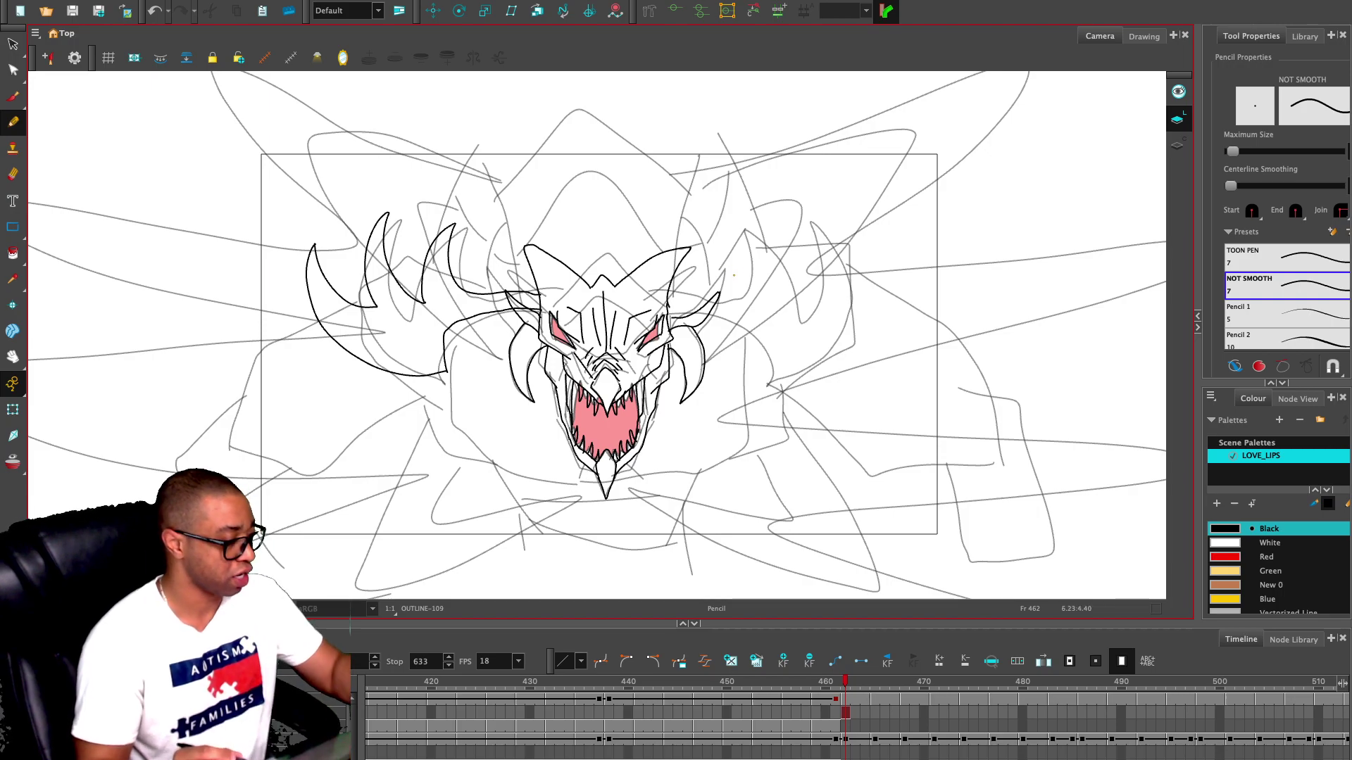
- Duplicate the three-spiked frill, flip the copy horizontally and place it on the right side of the head
{"action": "key", "text": "alt+s"}
{"action": "key", "text": "2"}
{"action": "mouse_move", "coordinate": [444, 342]}
{"action": "left_mouse_down"}
{"action": "mouse_move", "coordinate": [451, 247]}
{"action": "mouse_move", "coordinate": [289, 439]}
{"action": "mouse_move", "coordinate": [401, 456]}
{"action": "mouse_move", "coordinate": [444, 322]}
{"action": "mouse_move", "coordinate": [447, 209]}
{"action": "mouse_move", "coordinate": [410, 197]}
{"action": "left_mouse_up"}
{"action": "left_click", "coordinate": [445, 207]}
{"action": "left_click", "coordinate": [417, 199]}
{"action": "mouse_move", "coordinate": [392, 133]}
{"action": "left_mouse_down"}
{"action": "mouse_move", "coordinate": [226, 191]}
{"action": "mouse_move", "coordinate": [427, 412]}
{"action": "mouse_move", "coordinate": [451, 214]}
{"action": "left_mouse_up"}
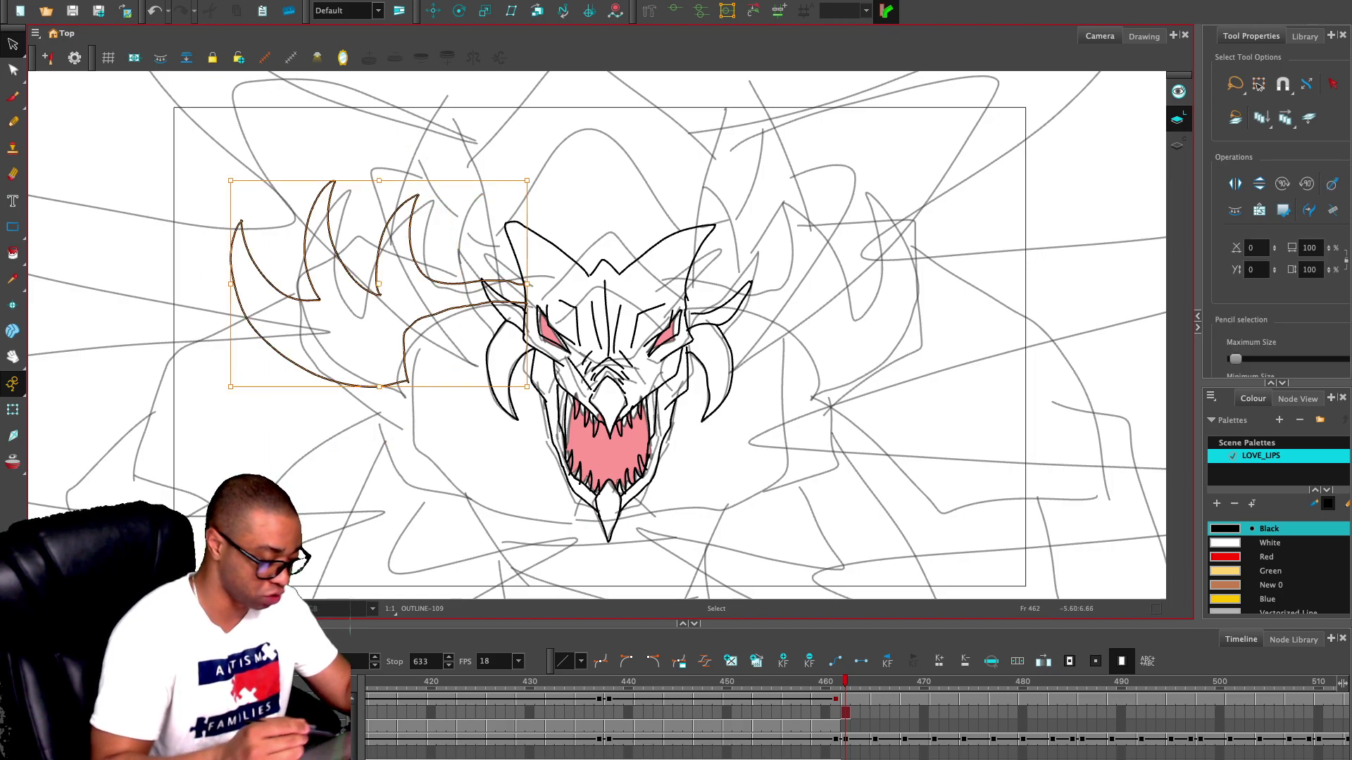
{"action": "key", "text": "super+d"}
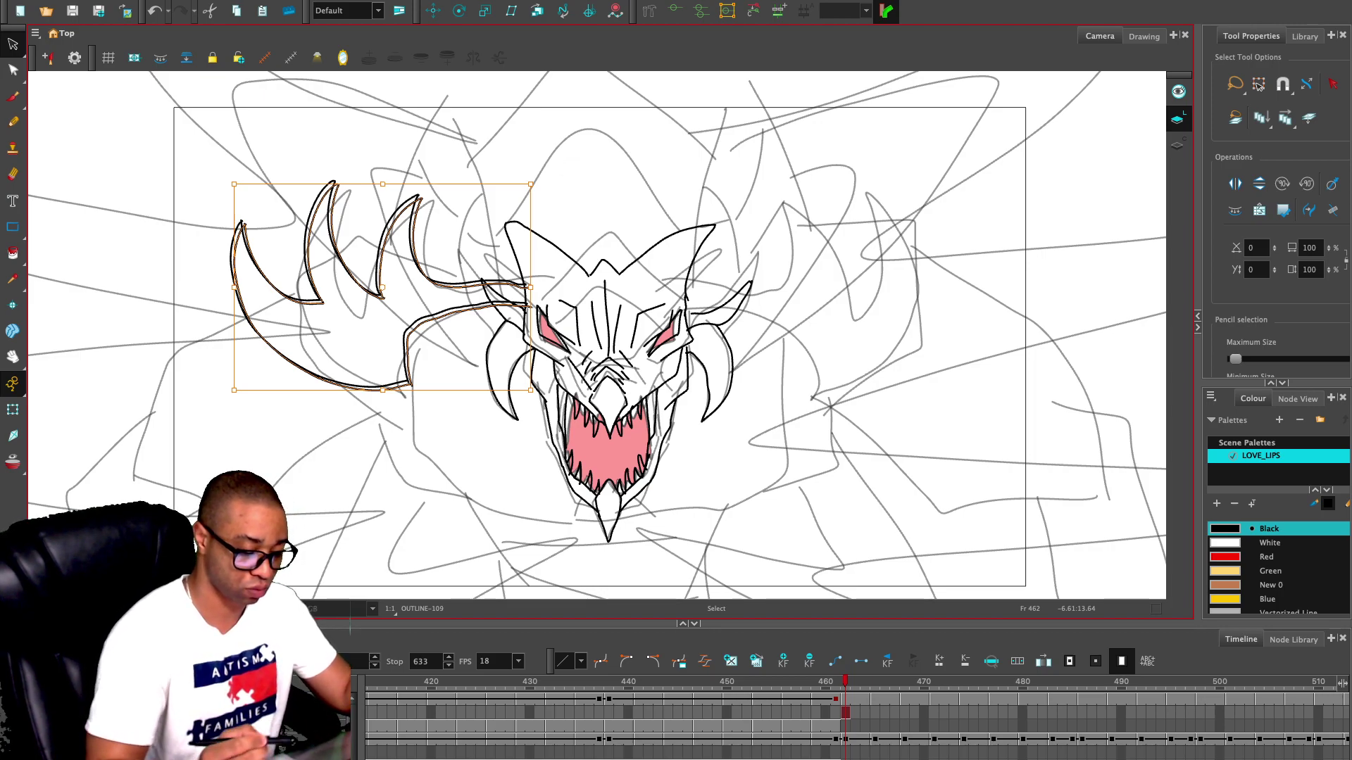
{"action": "key", "text": "4"}
{"action": "left_click_drag", "start_coordinate": [446, 296], "coordinate": [899, 291]}
{"action": "key", "text": "Escape"}
{"action": "key", "text": "alt+/"}
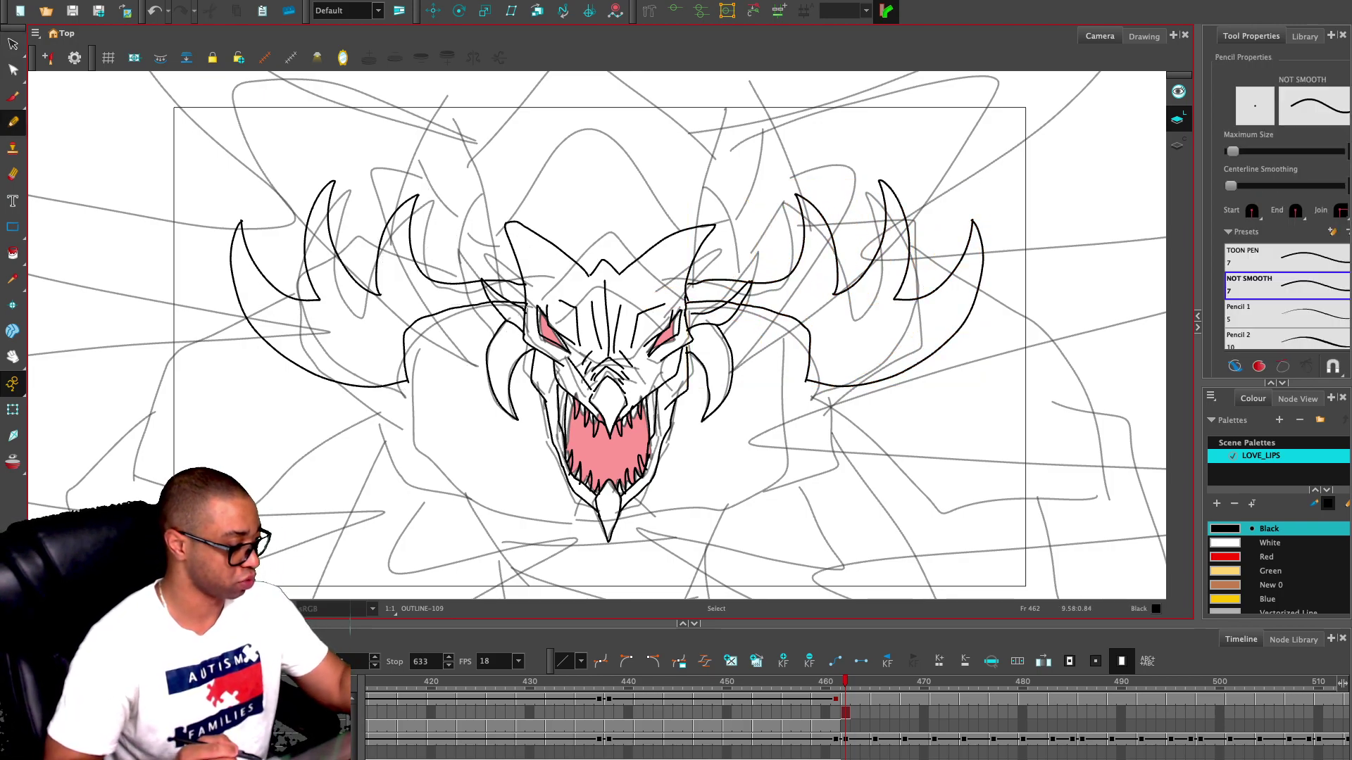
- Ink the neck edges beside the crest and the peaked arch rising behind the dragon's head
{"action": "key", "text": "1"}
{"action": "key", "text": "1"}
{"action": "key", "text": "1"}
{"action": "key", "text": "2"}
{"action": "key", "text": "2"}
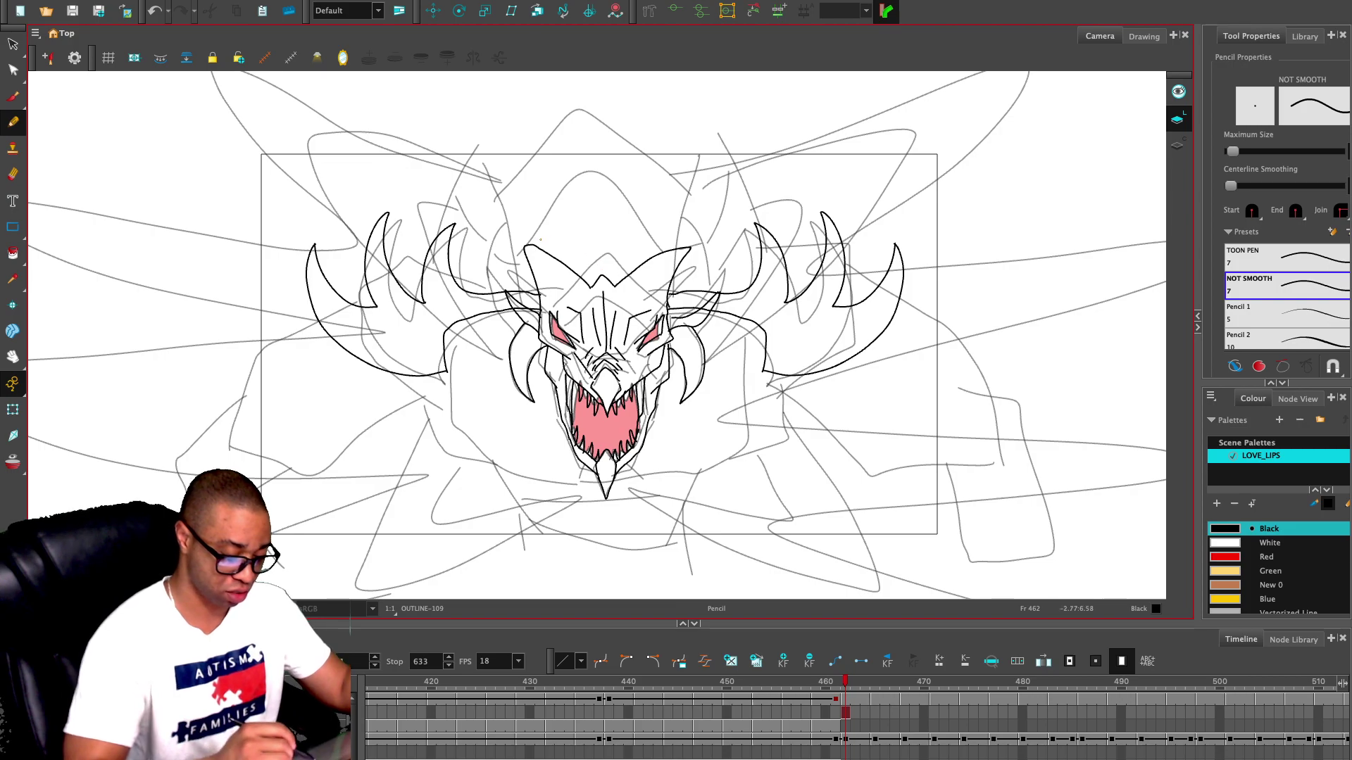
{"action": "mouse_move", "coordinate": [522, 292]}
{"action": "left_mouse_down"}
{"action": "mouse_move", "coordinate": [511, 246]}
{"action": "mouse_move", "coordinate": [595, 148]}
{"action": "mouse_move", "coordinate": [694, 245]}
{"action": "mouse_move", "coordinate": [677, 295]}
{"action": "left_mouse_up"}
{"action": "mouse_move", "coordinate": [511, 248]}
{"action": "left_mouse_down"}
{"action": "mouse_move", "coordinate": [482, 172]}
{"action": "mouse_move", "coordinate": [607, 83]}
{"action": "mouse_move", "coordinate": [703, 193]}
{"action": "mouse_move", "coordinate": [686, 239]}
{"action": "left_mouse_up"}
{"action": "key", "text": "ctrl+z"}
- Ink the taller outer arch behind the first one, with its side edges and two roof lines crossing at the top
{"action": "mouse_move", "coordinate": [513, 243]}
{"action": "left_mouse_down"}
{"action": "mouse_move", "coordinate": [486, 161]}
{"action": "mouse_move", "coordinate": [612, 82]}
{"action": "left_mouse_up"}
{"action": "left_click_drag", "start_coordinate": [711, 152], "coordinate": [686, 232]}
{"action": "left_click_drag", "start_coordinate": [709, 152], "coordinate": [617, 75]}
{"action": "key", "text": "ctrl+z"}
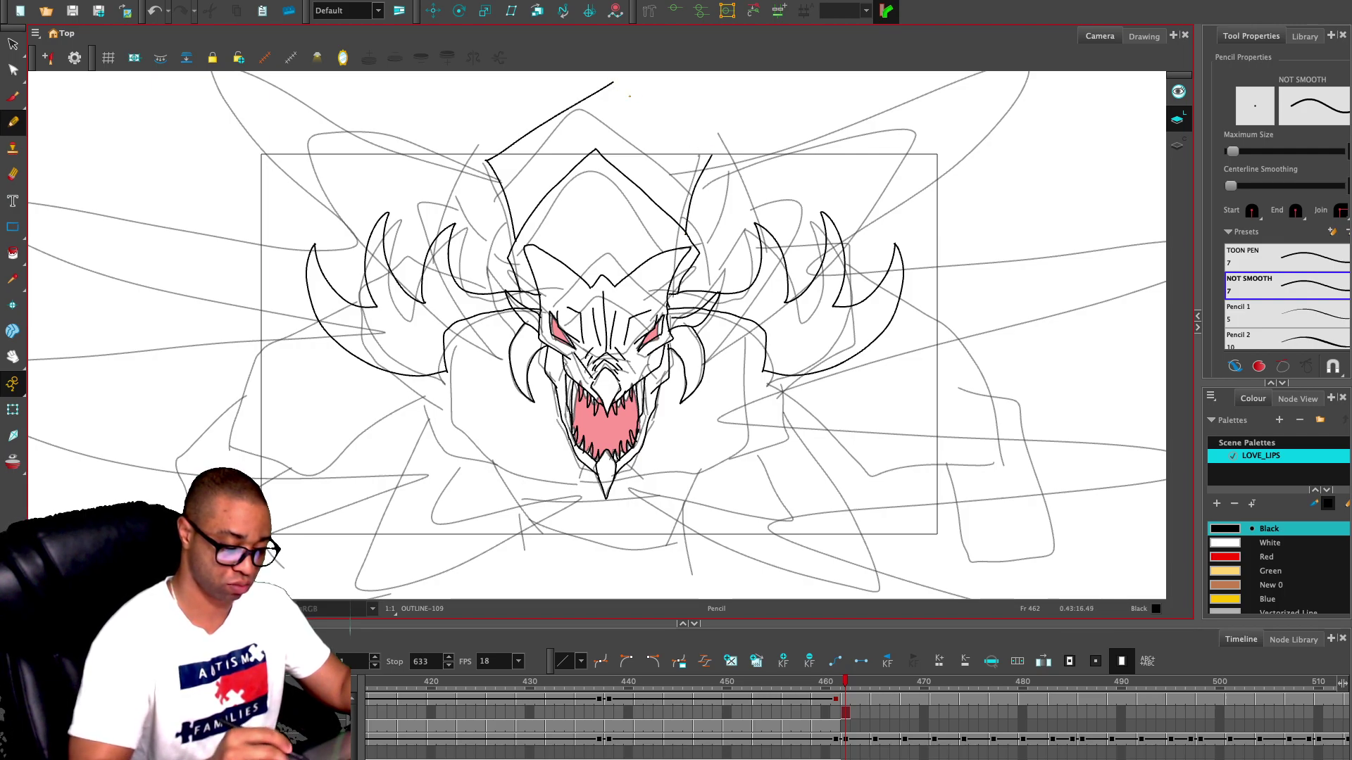
{"action": "left_click_drag", "start_coordinate": [710, 155], "coordinate": [576, 80]}
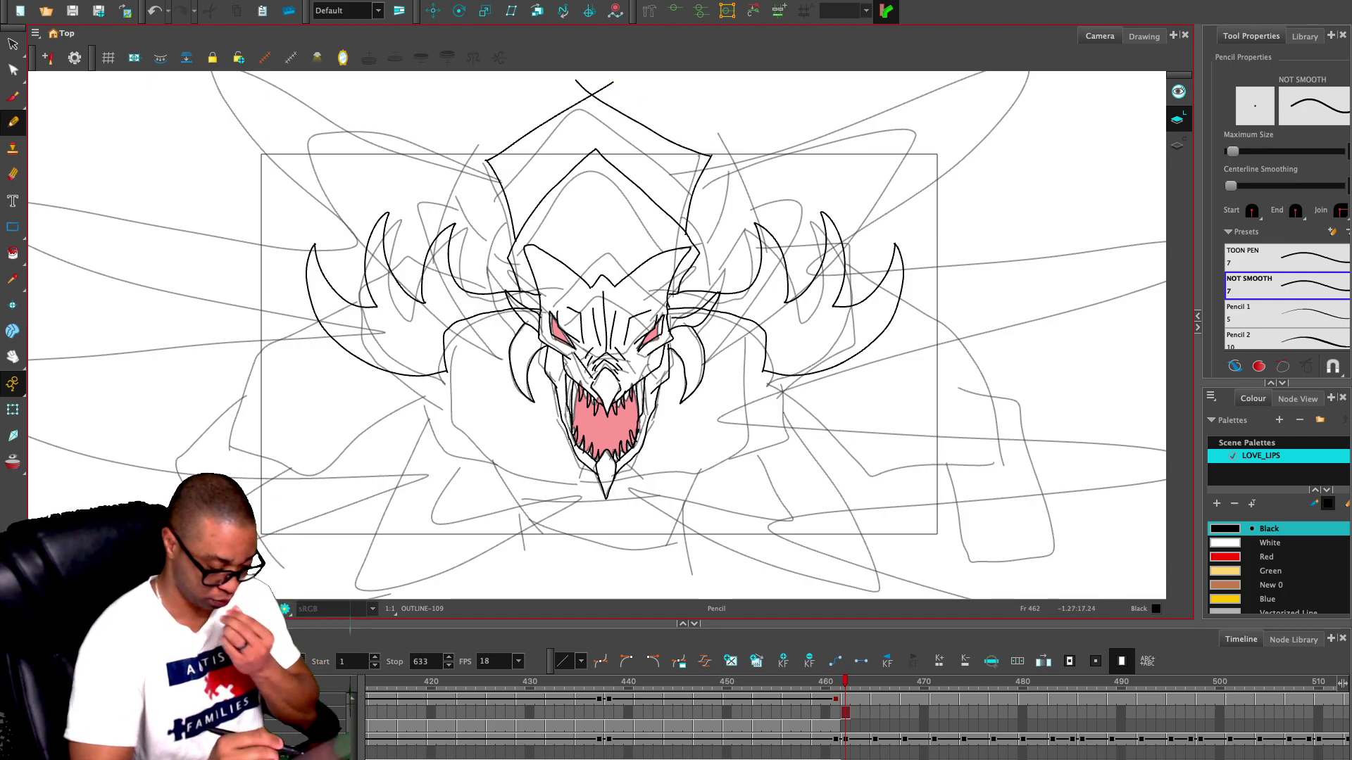
- Ink the angular chest collar on both sides of the chin and the crossing lower neck lines beneath it
{"action": "key", "text": "space"}
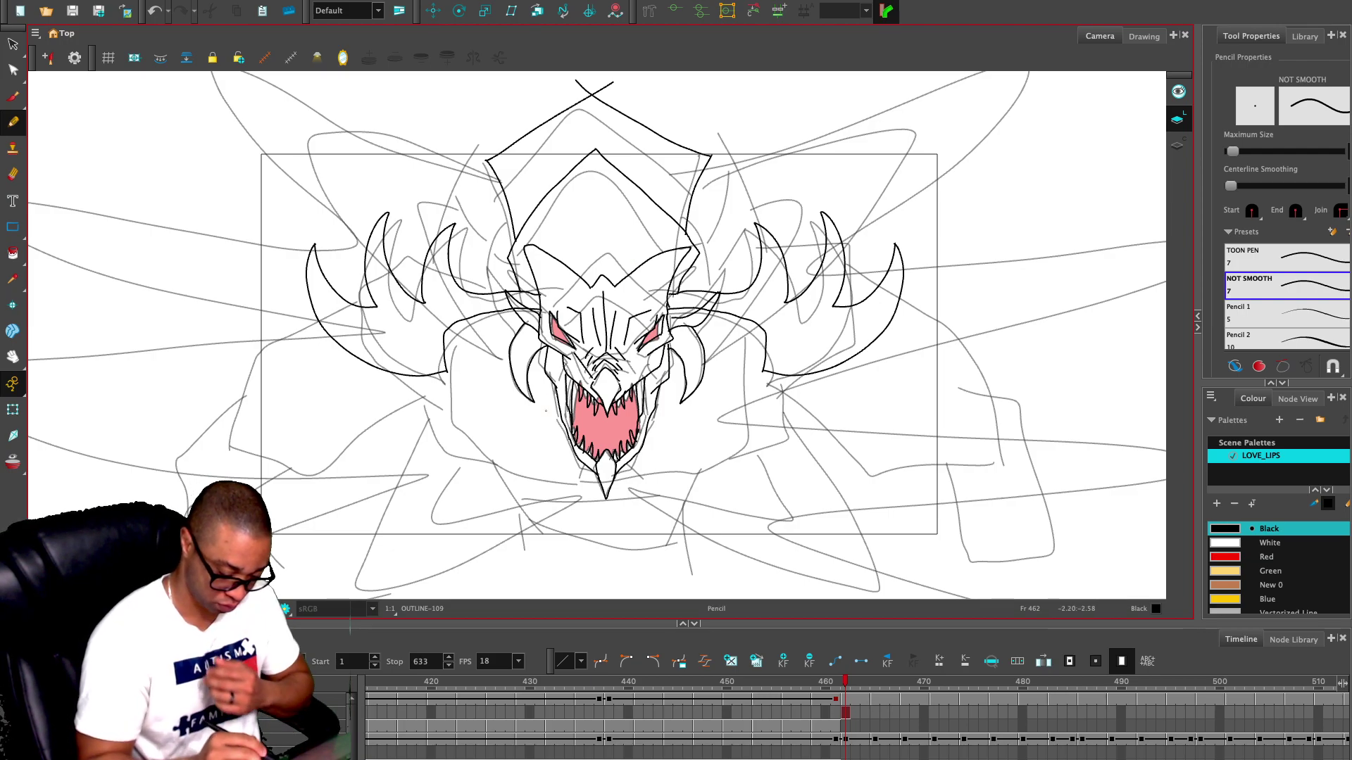
{"action": "mouse_move", "coordinate": [598, 482]}
{"action": "left_mouse_down"}
{"action": "mouse_move", "coordinate": [519, 468]}
{"action": "mouse_move", "coordinate": [458, 417]}
{"action": "mouse_move", "coordinate": [458, 324]}
{"action": "left_mouse_up"}
{"action": "mouse_move", "coordinate": [611, 487]}
{"action": "left_mouse_down"}
{"action": "mouse_move", "coordinate": [729, 464]}
{"action": "mouse_move", "coordinate": [755, 332]}
{"action": "left_mouse_up"}
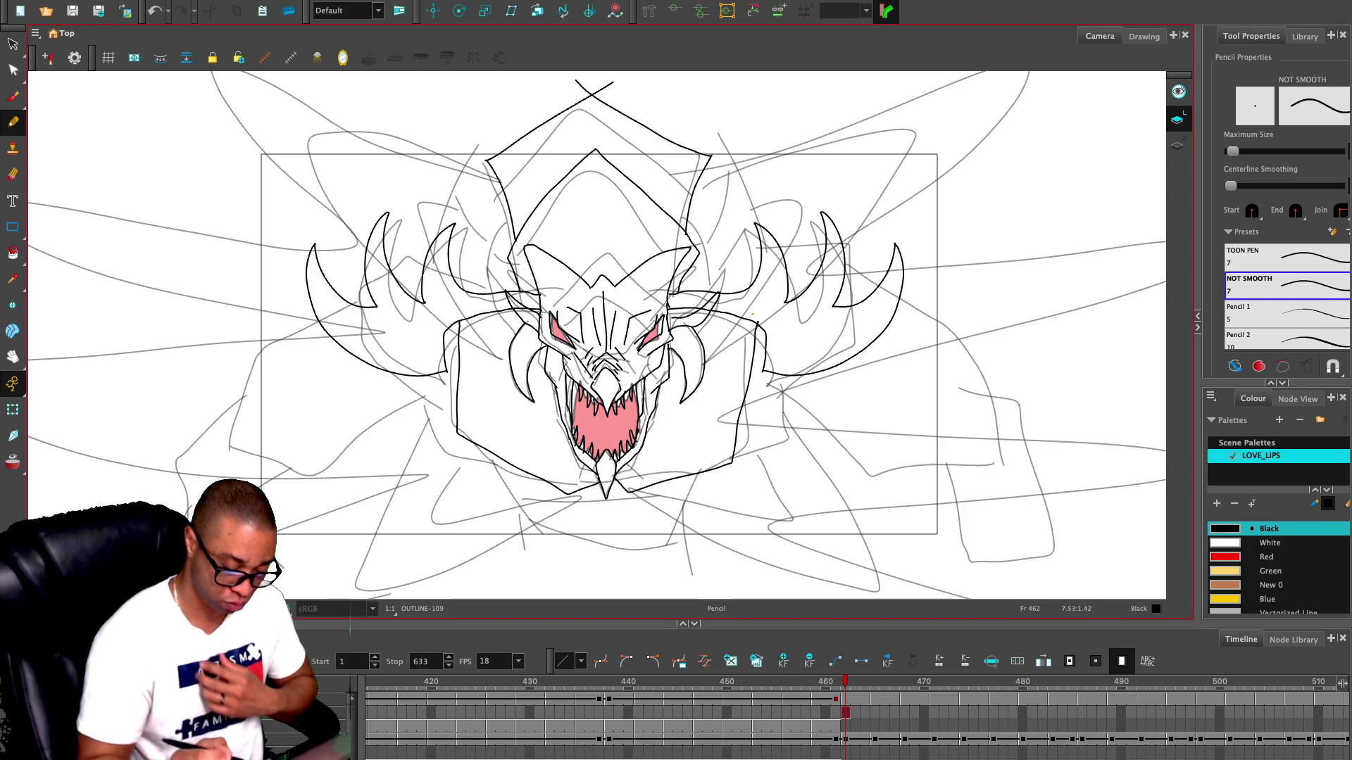
{"action": "scroll", "coordinate": [705, 417], "scroll_direction": "down", "scroll_amount": 3}
{"action": "mouse_move", "coordinate": [501, 389]}
{"action": "left_mouse_down"}
{"action": "mouse_move", "coordinate": [565, 481]}
{"action": "mouse_move", "coordinate": [533, 501]}
{"action": "left_mouse_up"}
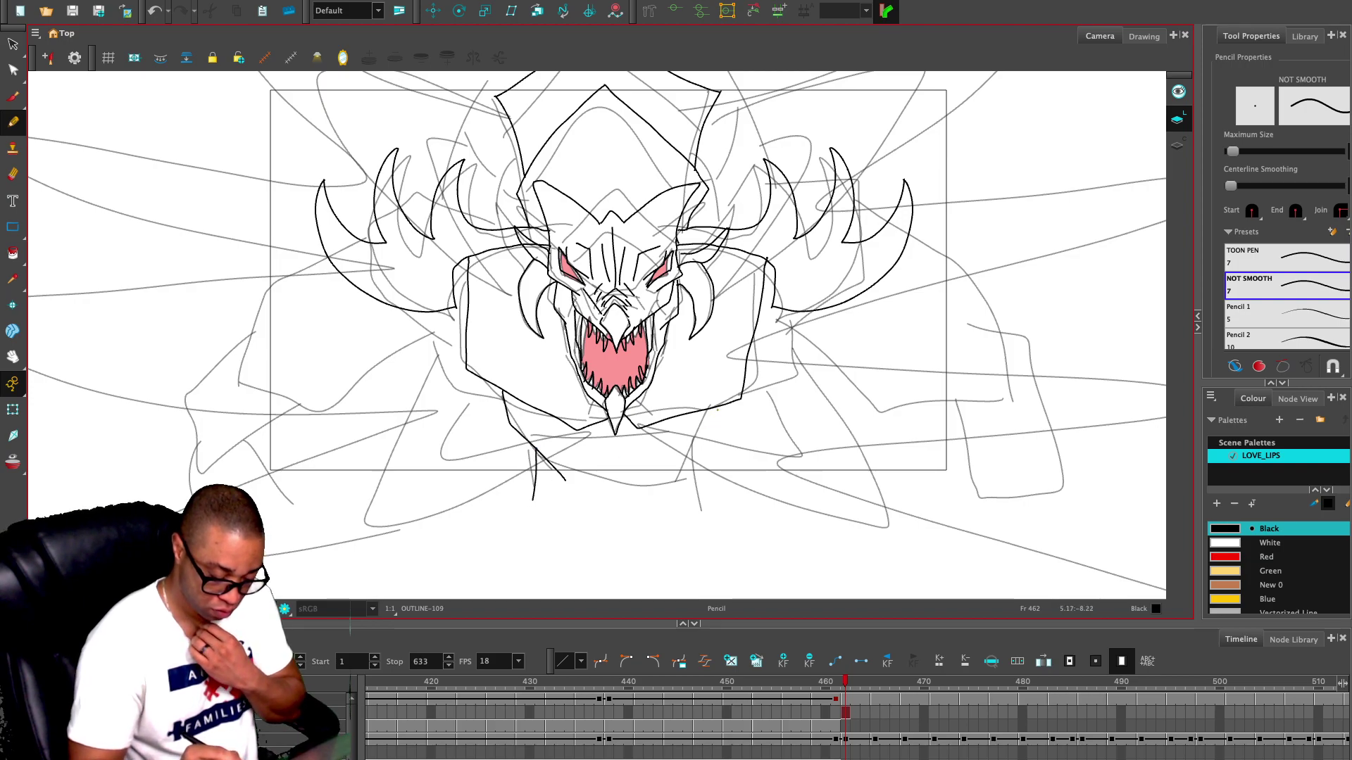
{"action": "mouse_move", "coordinate": [718, 427]}
{"action": "left_mouse_down"}
{"action": "mouse_move", "coordinate": [666, 494]}
{"action": "mouse_move", "coordinate": [697, 504]}
{"action": "left_mouse_up"}
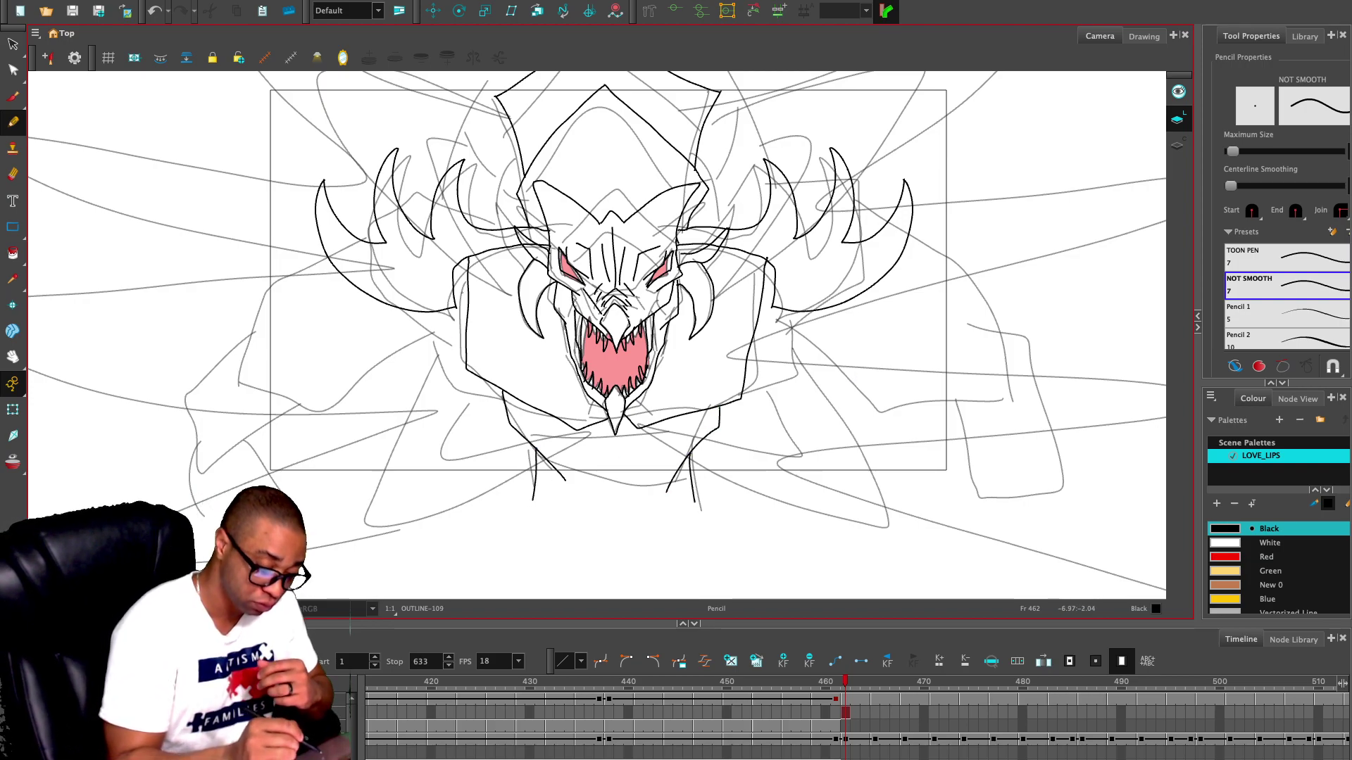
- Undo the trial shoulder line on the left, and ink a pointed fin with inner lines on each side of the outer arch
{"action": "mouse_move", "coordinate": [466, 336]}
{"action": "left_mouse_down"}
{"action": "mouse_move", "coordinate": [407, 319]}
{"action": "mouse_move", "coordinate": [370, 228]}
{"action": "mouse_move", "coordinate": [425, 191]}
{"action": "mouse_move", "coordinate": [488, 233]}
{"action": "left_mouse_up"}
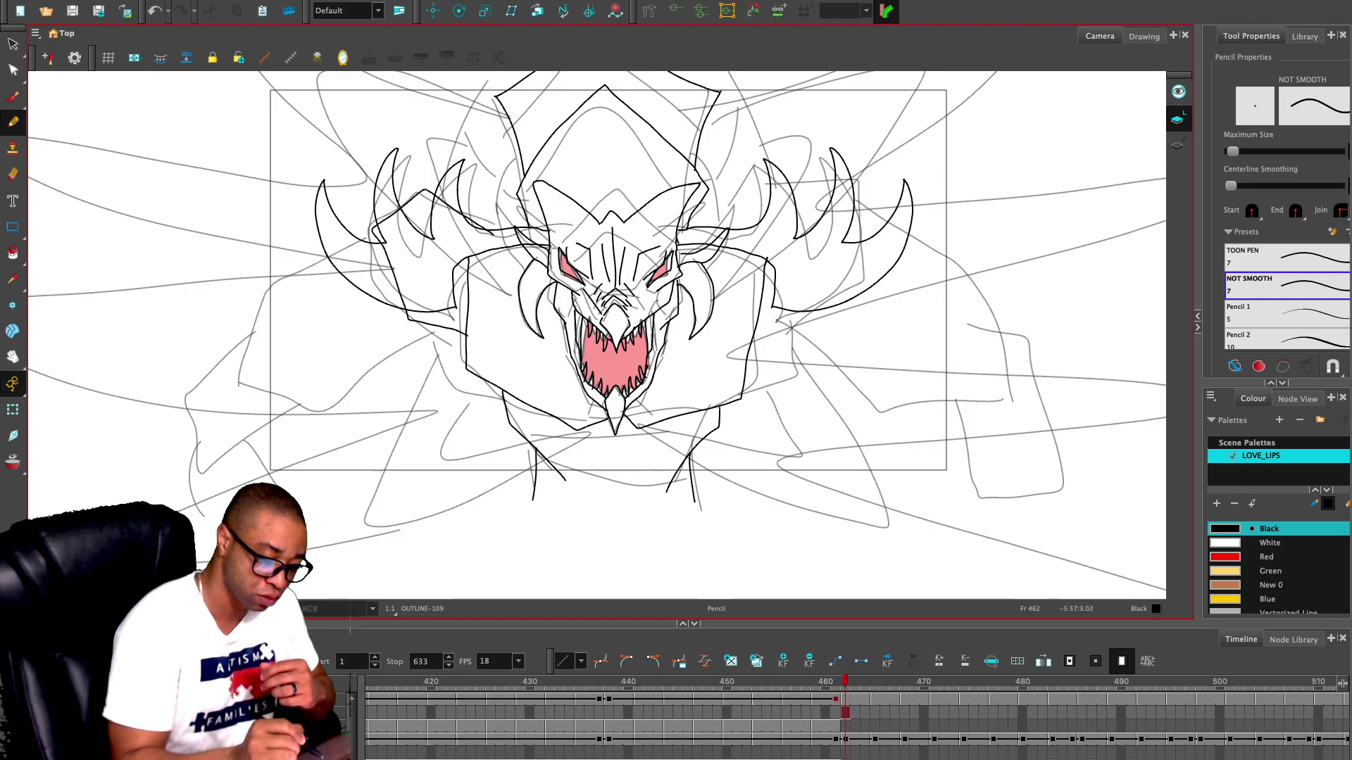
{"action": "key", "text": "ctrl+z"}
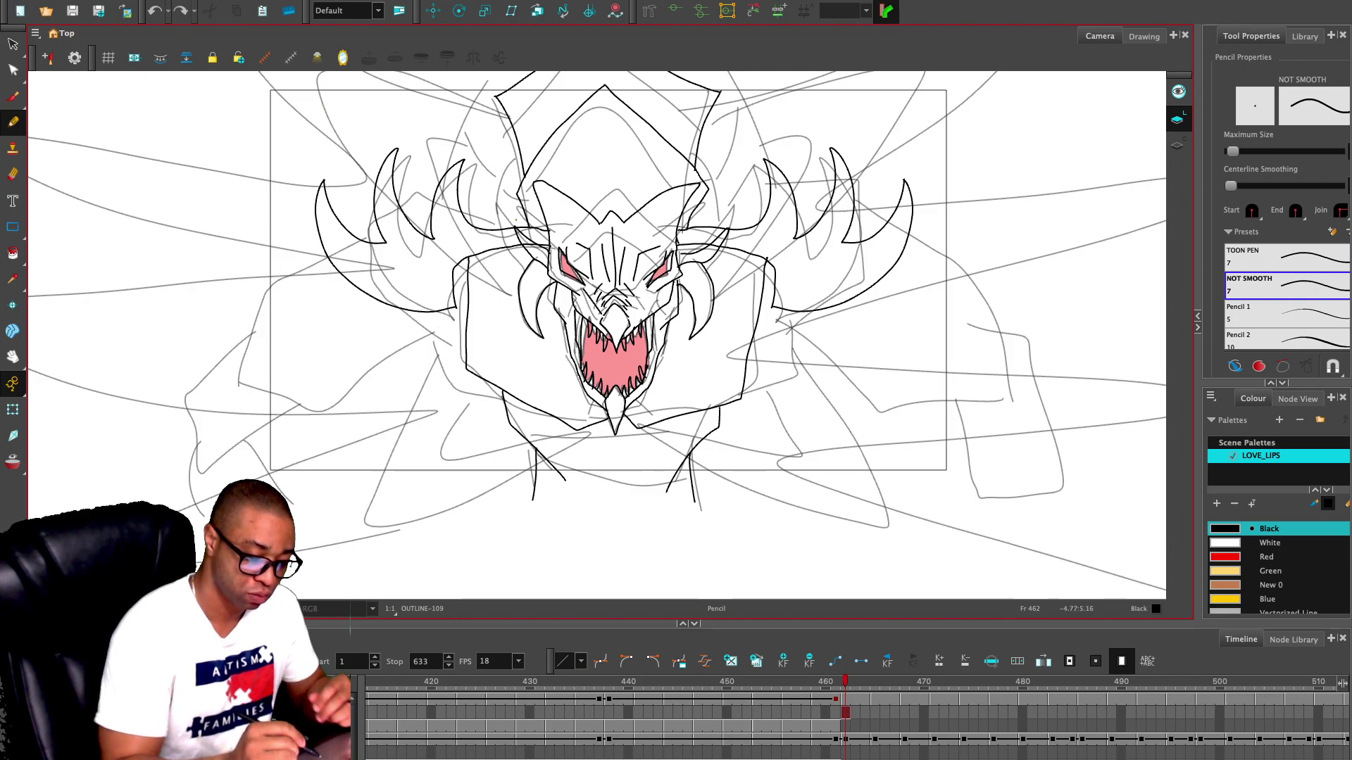
{"action": "mouse_move", "coordinate": [498, 104]}
{"action": "left_mouse_down"}
{"action": "mouse_move", "coordinate": [477, 141]}
{"action": "mouse_move", "coordinate": [469, 213]}
{"action": "left_mouse_up"}
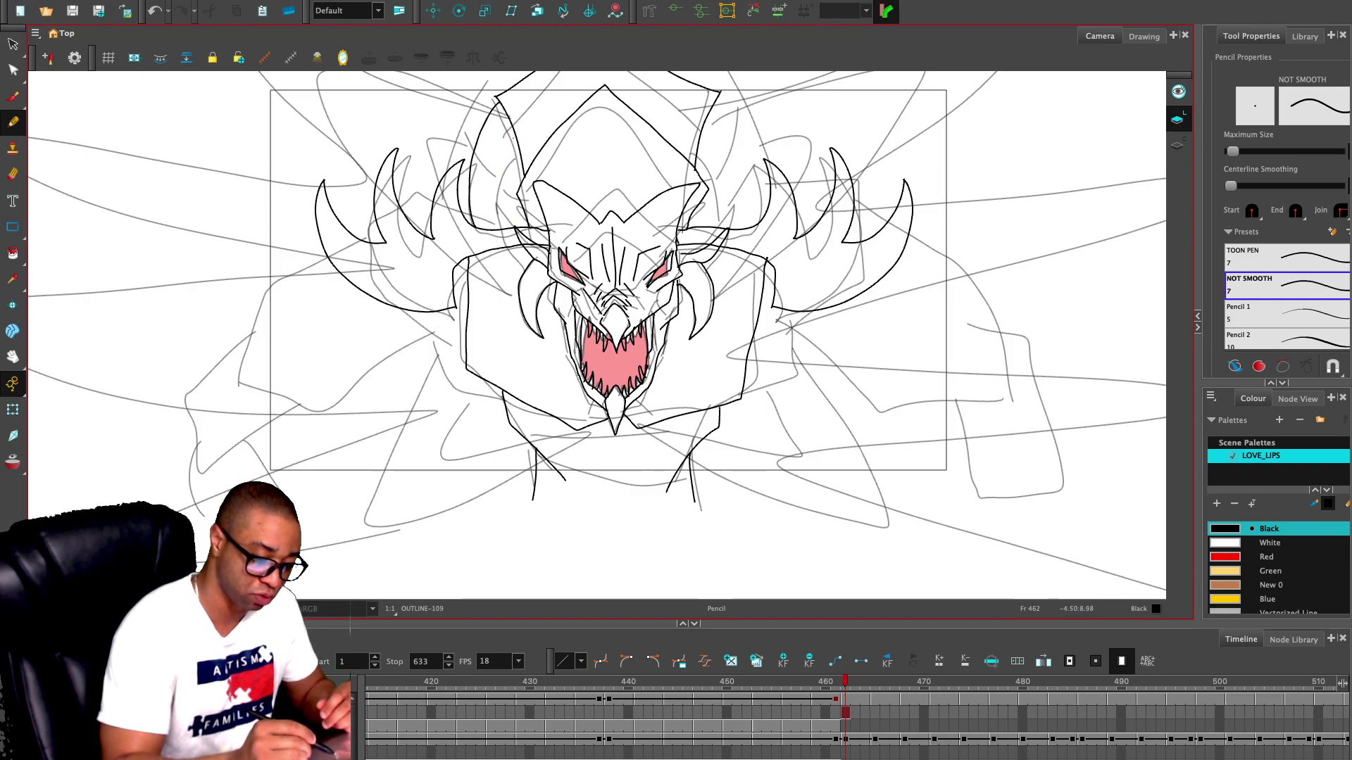
{"action": "mouse_move", "coordinate": [480, 134]}
{"action": "left_mouse_down"}
{"action": "mouse_move", "coordinate": [492, 195]}
{"action": "mouse_move", "coordinate": [523, 168]}
{"action": "left_mouse_up"}
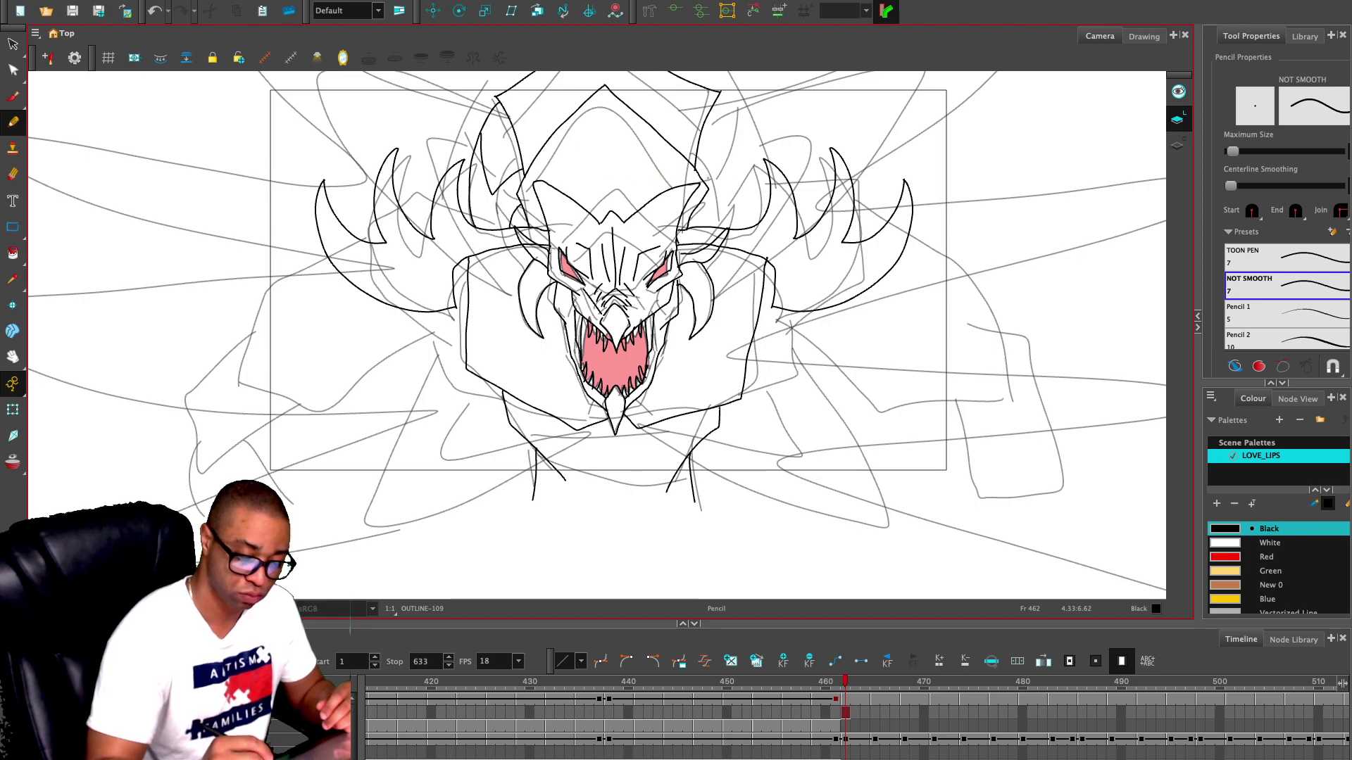
{"action": "left_click_drag", "start_coordinate": [712, 107], "coordinate": [742, 218]}
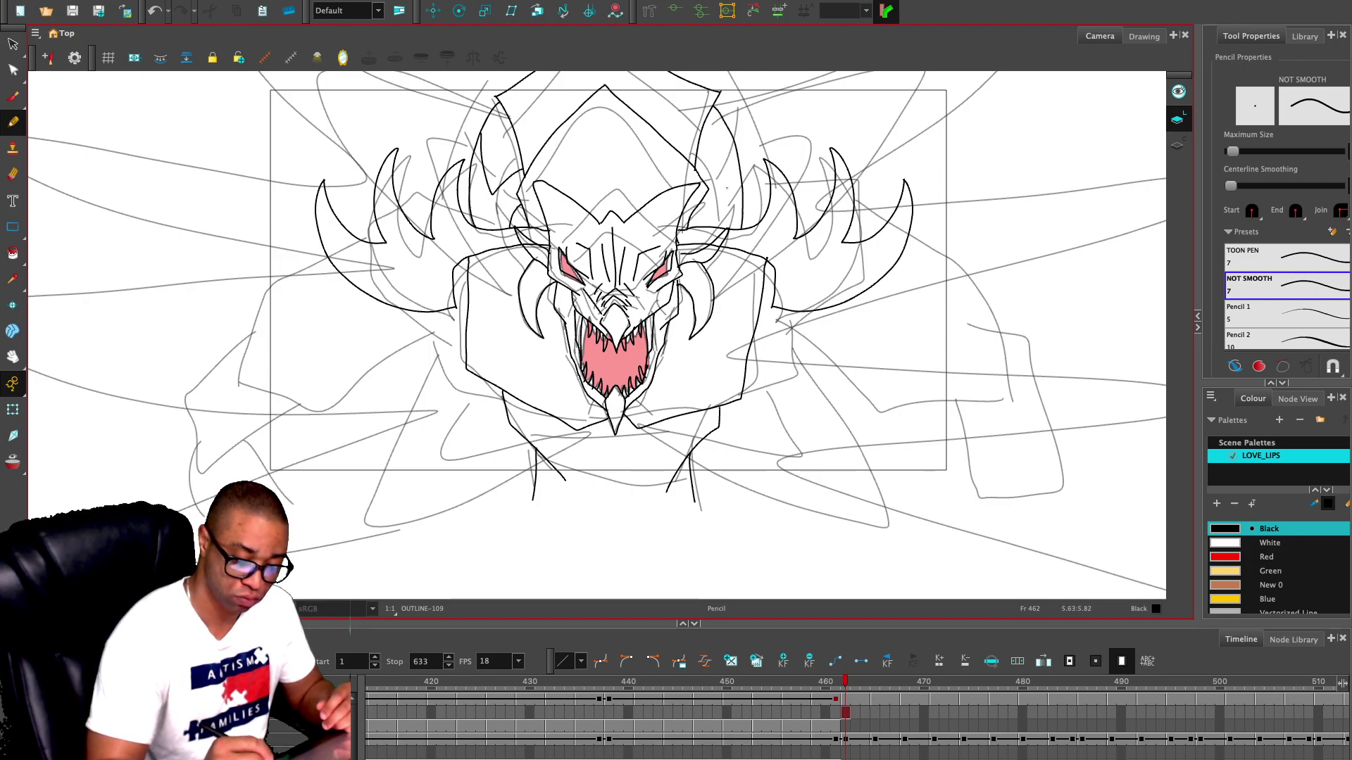
{"action": "mouse_move", "coordinate": [700, 143]}
{"action": "left_mouse_down"}
{"action": "mouse_move", "coordinate": [722, 201]}
{"action": "mouse_move", "coordinate": [734, 153]}
{"action": "left_mouse_up"}
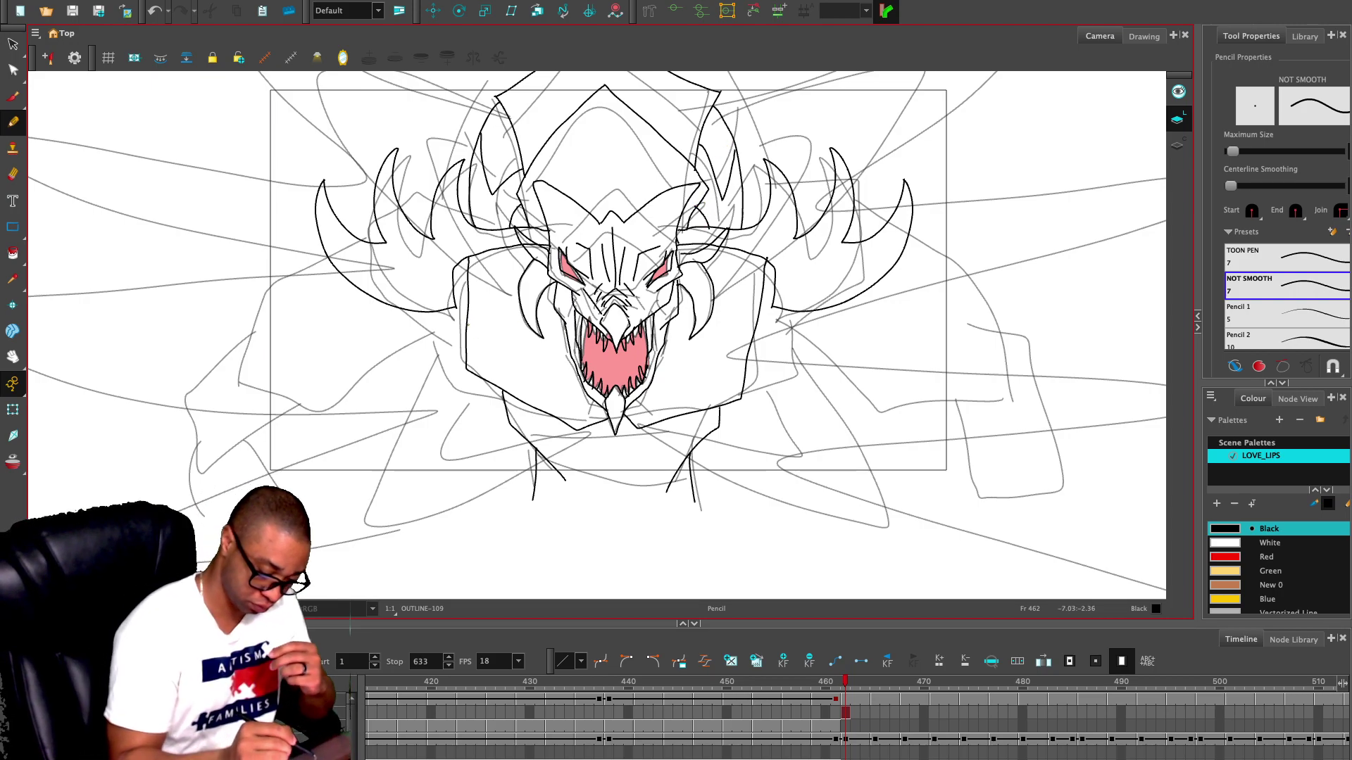
- Ink the left foreleg with the sketch hidden, including the shoulder outline, angular upper arm, inner crease, forearm edges and wrist line
{"action": "mouse_move", "coordinate": [466, 327]}
{"action": "left_mouse_down"}
{"action": "mouse_move", "coordinate": [341, 404]}
{"action": "mouse_move", "coordinate": [280, 392]}
{"action": "mouse_move", "coordinate": [293, 440]}
{"action": "left_mouse_up"}
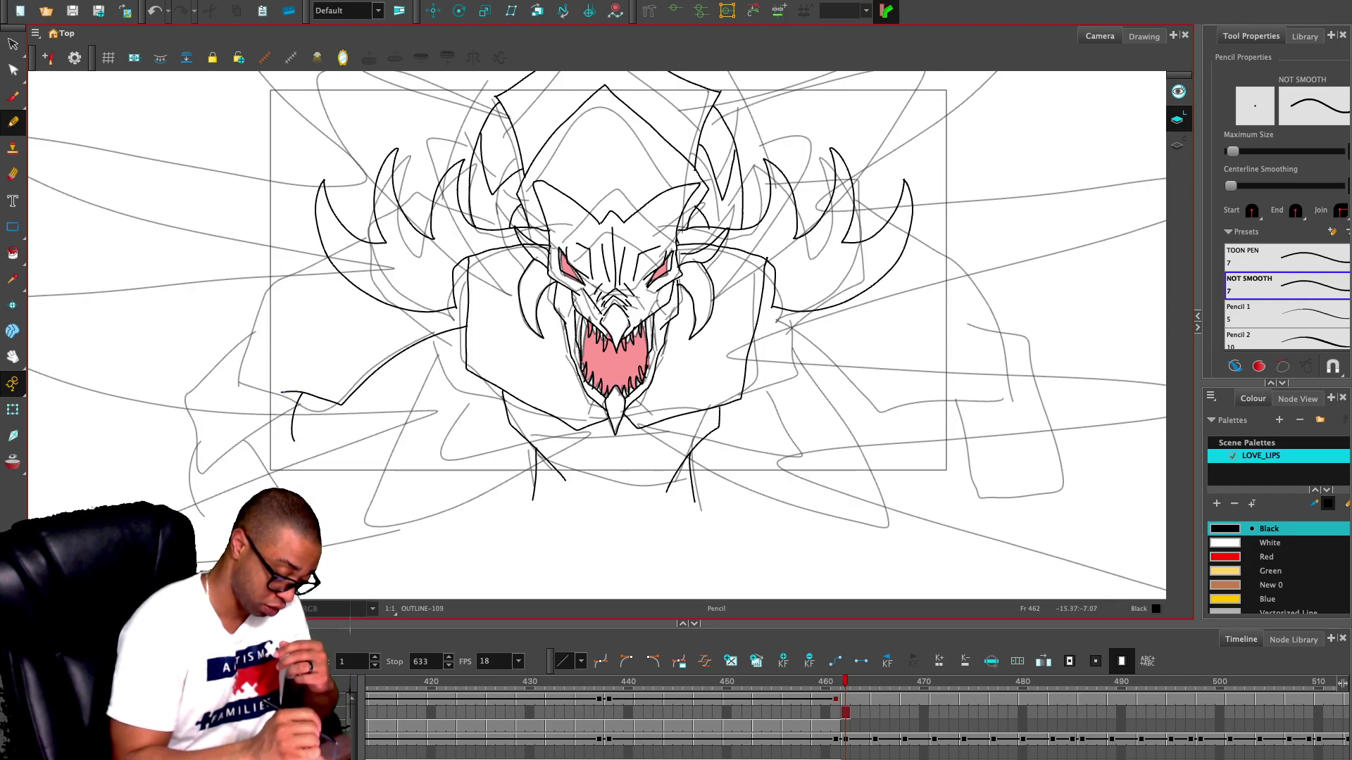
{"action": "left_click_drag", "start_coordinate": [277, 350], "coordinate": [277, 392]}
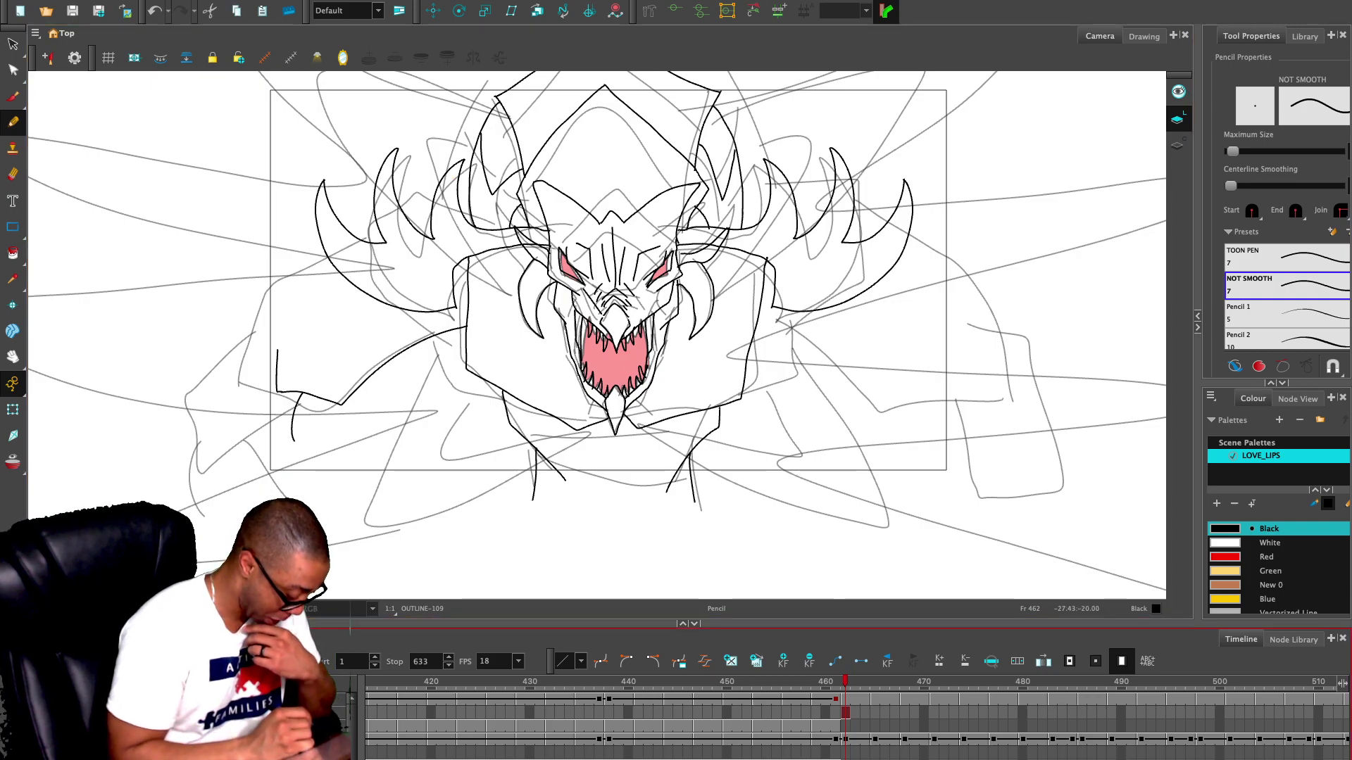
{"action": "key", "text": "shift+d"}
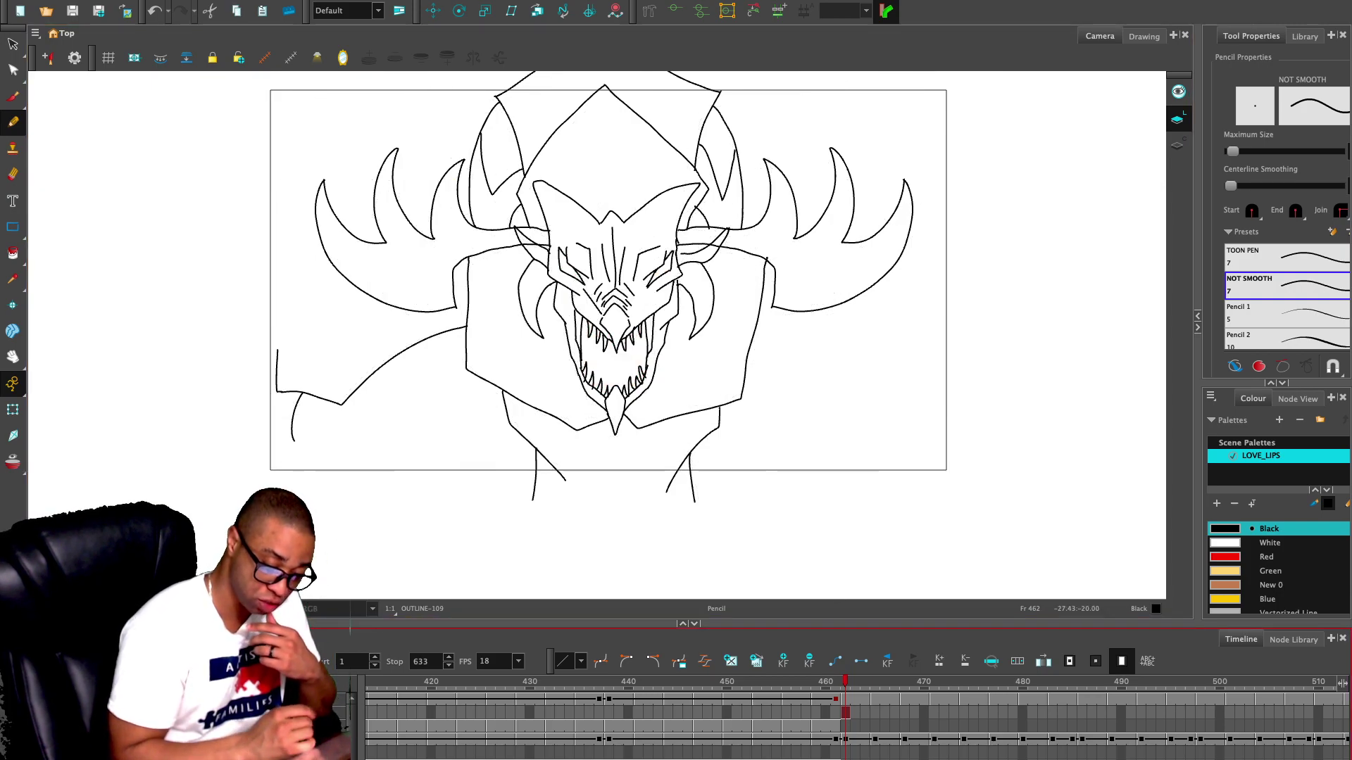
{"action": "mouse_move", "coordinate": [468, 202]}
{"action": "left_mouse_down"}
{"action": "mouse_move", "coordinate": [409, 186]}
{"action": "mouse_move", "coordinate": [365, 242]}
{"action": "mouse_move", "coordinate": [288, 291]}
{"action": "mouse_move", "coordinate": [276, 348]}
{"action": "mouse_move", "coordinate": [245, 391]}
{"action": "mouse_move", "coordinate": [250, 424]}
{"action": "left_mouse_up"}
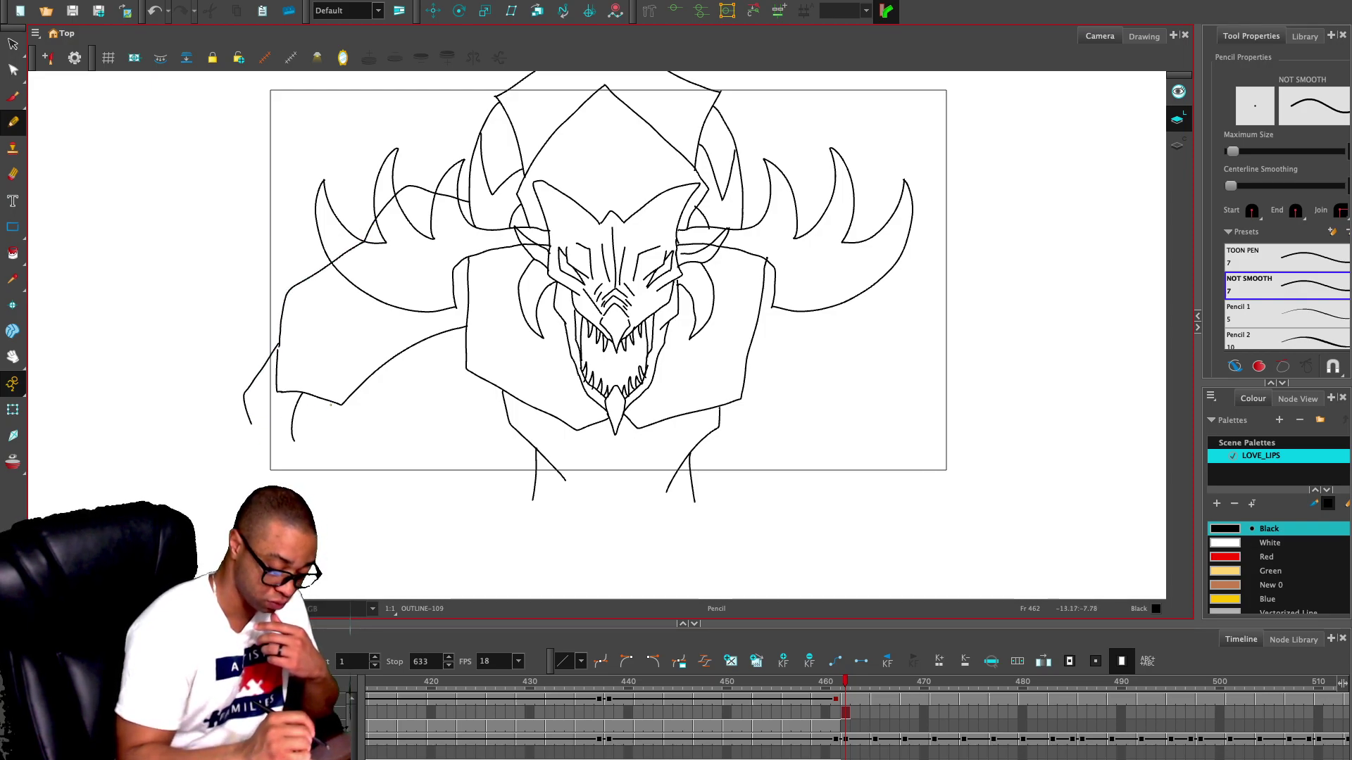
{"action": "left_click_drag", "start_coordinate": [325, 407], "coordinate": [355, 495]}
{"action": "mouse_move", "coordinate": [251, 422]}
{"action": "left_mouse_down"}
{"action": "mouse_move", "coordinate": [244, 453]}
{"action": "mouse_move", "coordinate": [333, 533]}
{"action": "mouse_move", "coordinate": [406, 499]}
{"action": "left_mouse_up"}
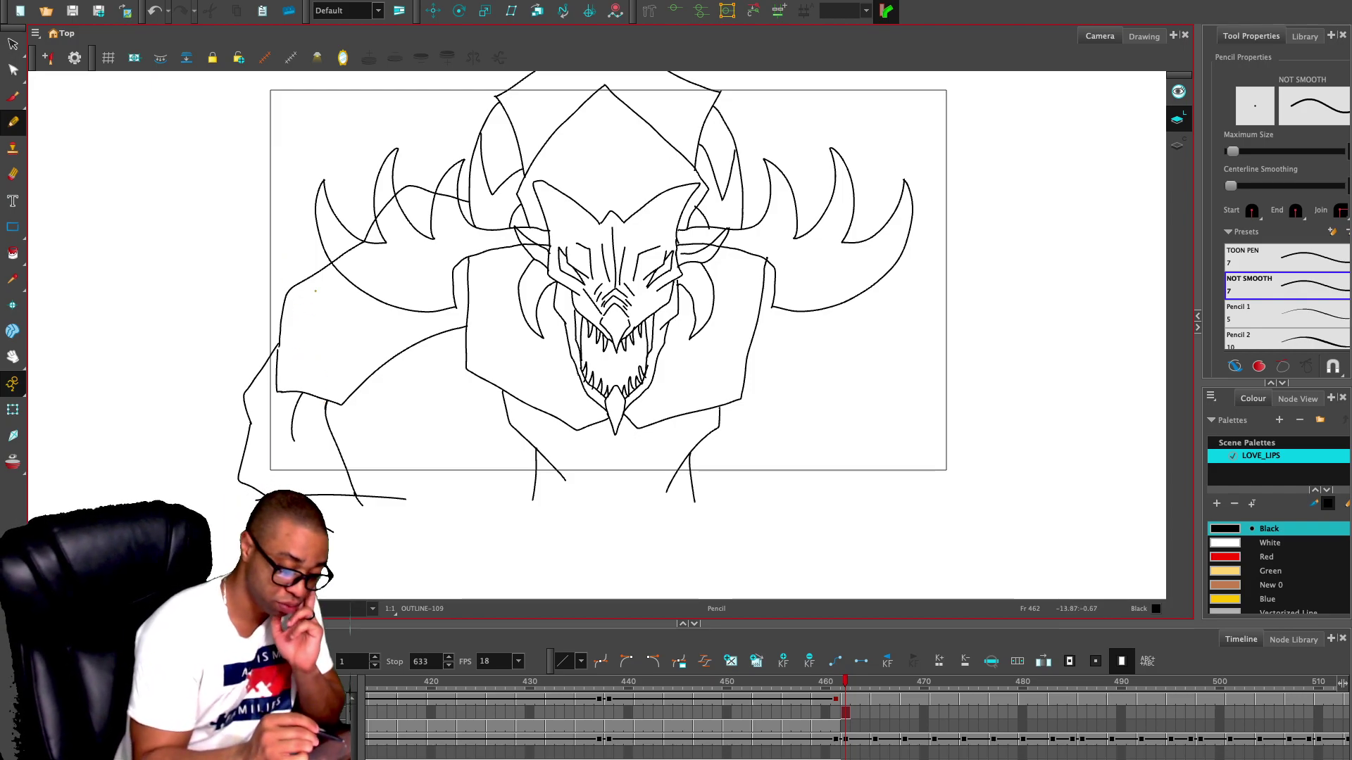
{"action": "mouse_move", "coordinate": [317, 282]}
{"action": "left_mouse_down"}
{"action": "mouse_move", "coordinate": [334, 351]}
{"action": "mouse_move", "coordinate": [416, 335]}
{"action": "left_mouse_up"}
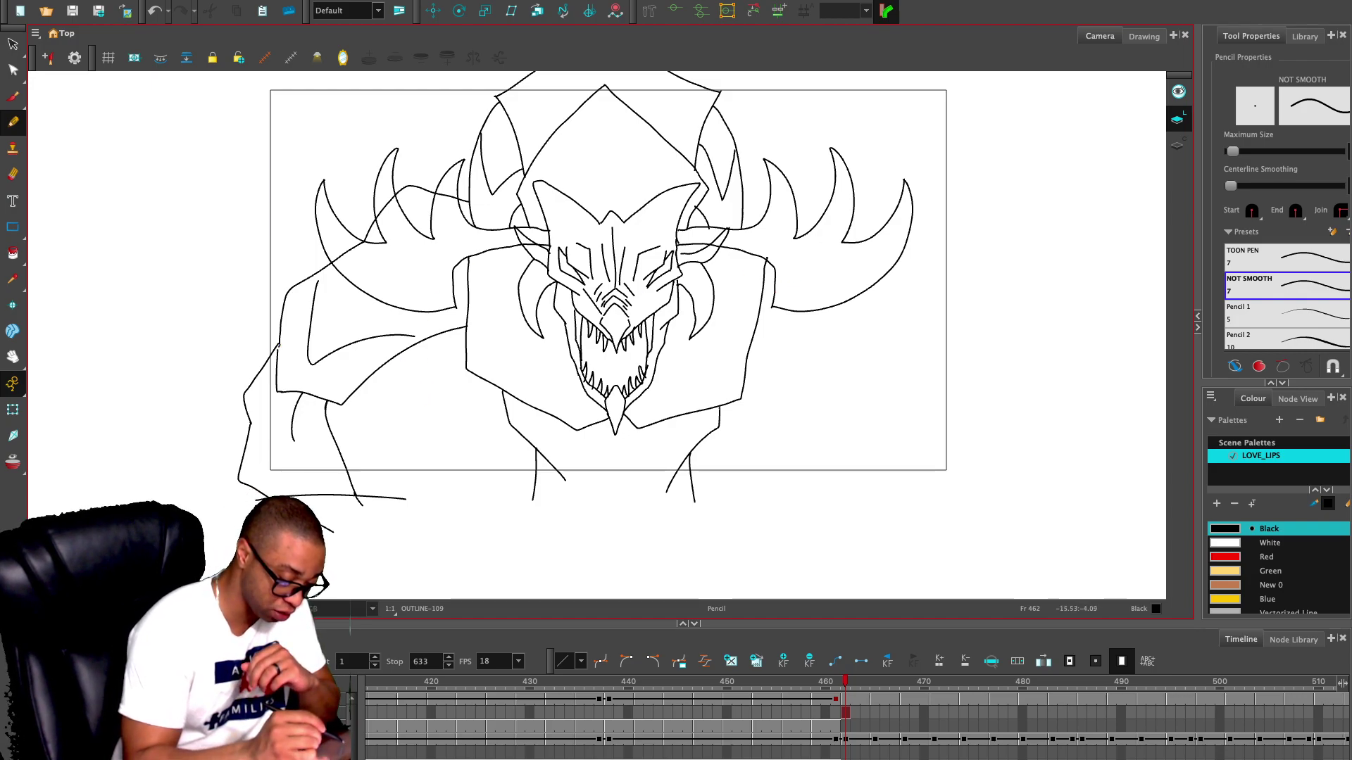
- Duplicate the left foreleg strokes, flip the copy horizontally and place it on the right side of the body
{"action": "key", "text": "alt+s"}
{"action": "mouse_move", "coordinate": [424, 398]}
{"action": "left_mouse_down"}
{"action": "mouse_move", "coordinate": [272, 271]}
{"action": "mouse_move", "coordinate": [401, 450]}
{"action": "mouse_move", "coordinate": [422, 399]}
{"action": "left_mouse_up"}
{"action": "left_click_drag", "start_coordinate": [416, 173], "coordinate": [420, 212]}
{"action": "key", "text": "super+d"}
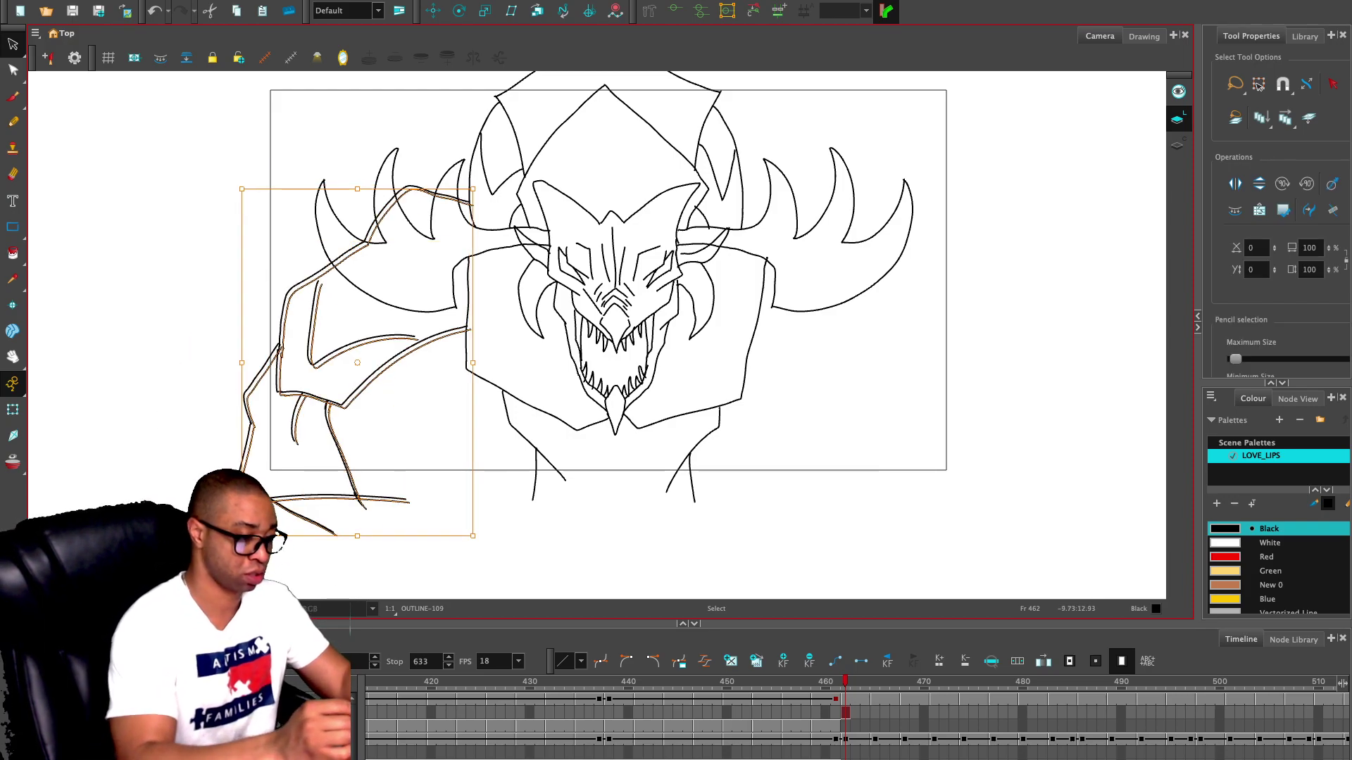
{"action": "key", "text": "4"}
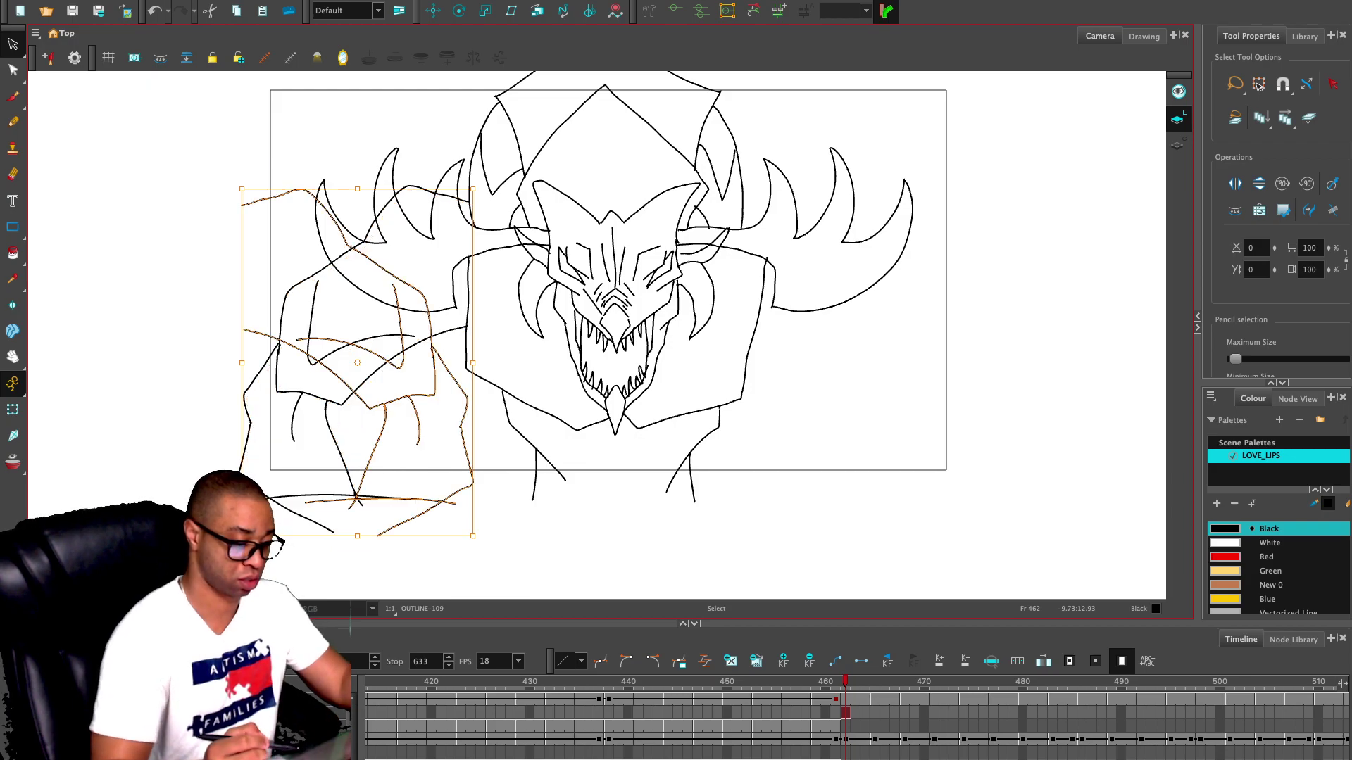
{"action": "mouse_move", "coordinate": [428, 320]}
{"action": "left_mouse_down"}
{"action": "mouse_move", "coordinate": [960, 324]}
{"action": "mouse_move", "coordinate": [943, 313]}
{"action": "left_mouse_up"}
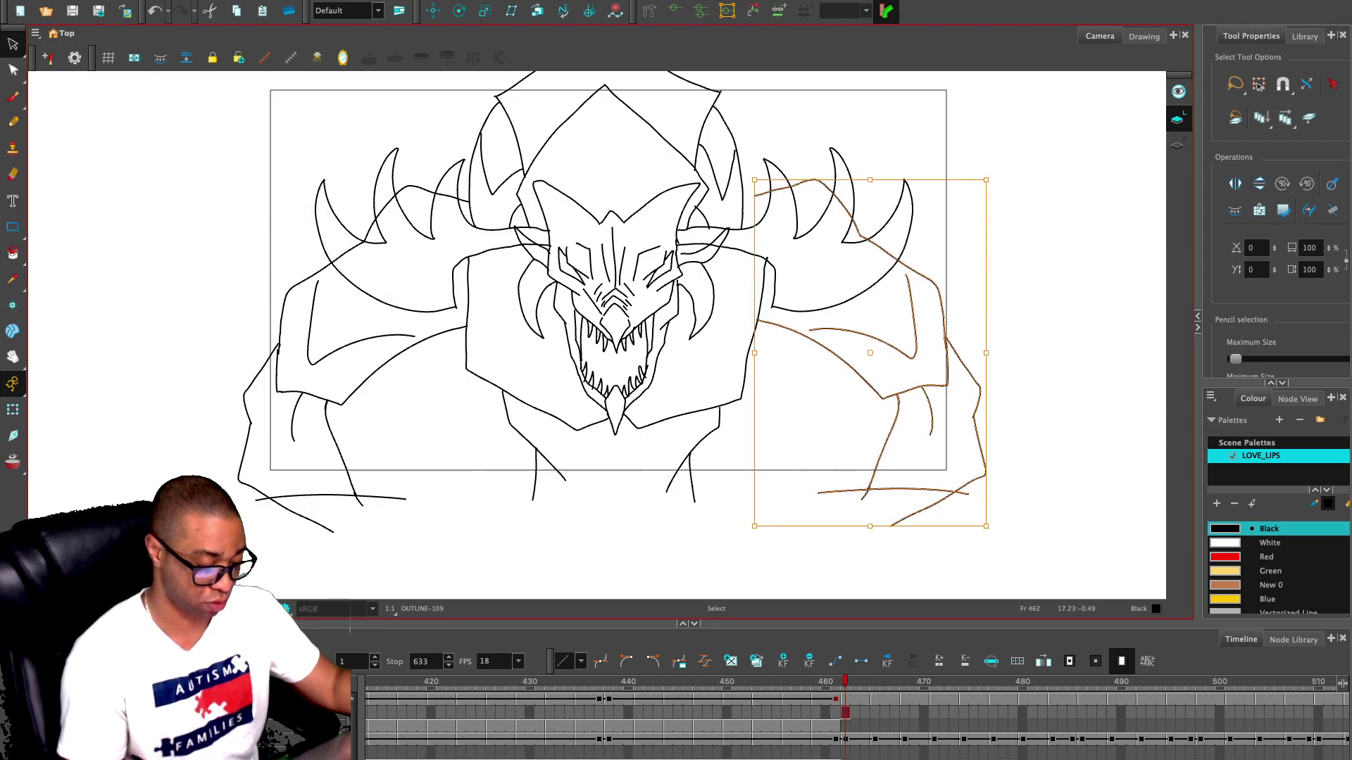
{"action": "left_click", "coordinate": [1031, 266]}
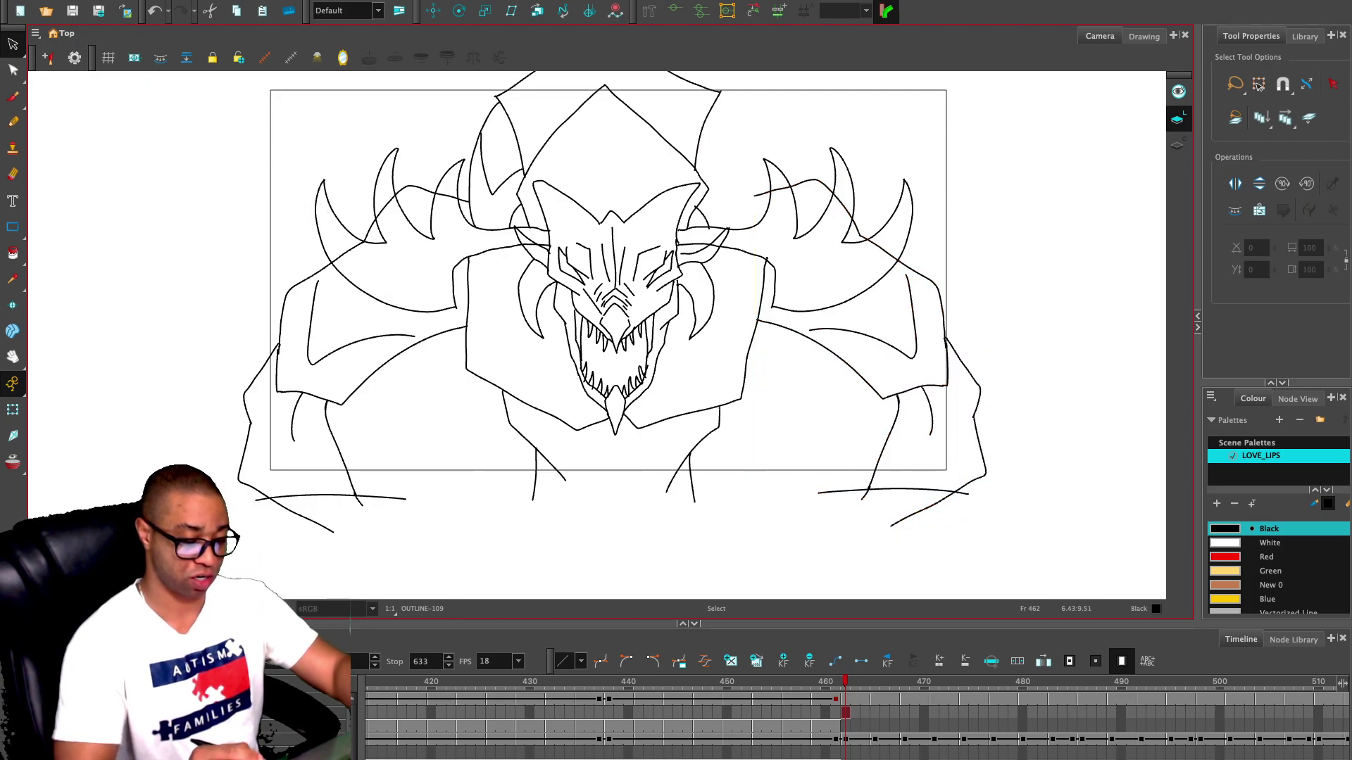
- Redraw the pointed fin and its inner lines on the right side of the outer arch
{"action": "key", "text": "alt+x"}
{"action": "mouse_move", "coordinate": [717, 97]}
{"action": "left_mouse_down"}
{"action": "mouse_move", "coordinate": [750, 160]}
{"action": "mouse_move", "coordinate": [751, 226]}
{"action": "left_mouse_up"}
{"action": "mouse_move", "coordinate": [736, 128]}
{"action": "left_mouse_down"}
{"action": "mouse_move", "coordinate": [741, 191]}
{"action": "mouse_move", "coordinate": [695, 171]}
{"action": "mouse_move", "coordinate": [729, 225]}
{"action": "left_mouse_up"}
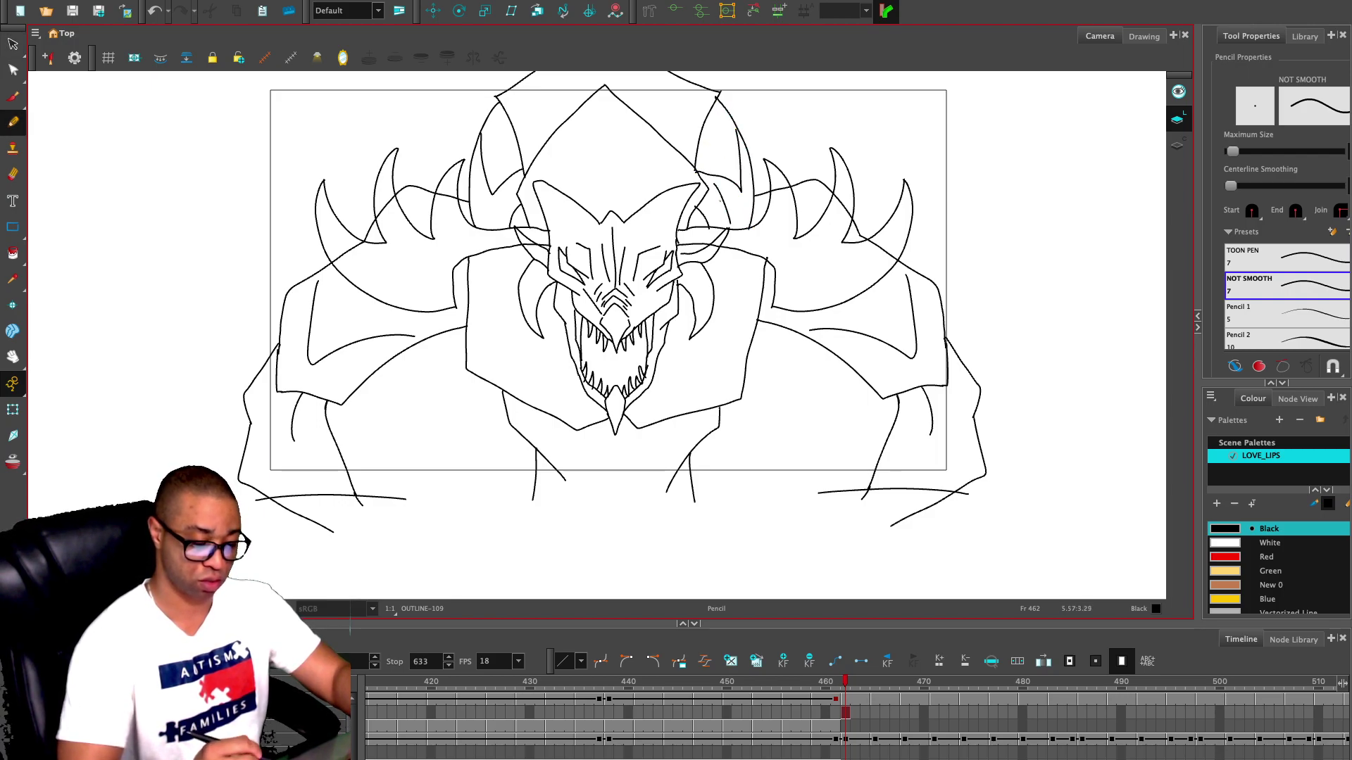
{"action": "key", "text": "ctrl+z"}
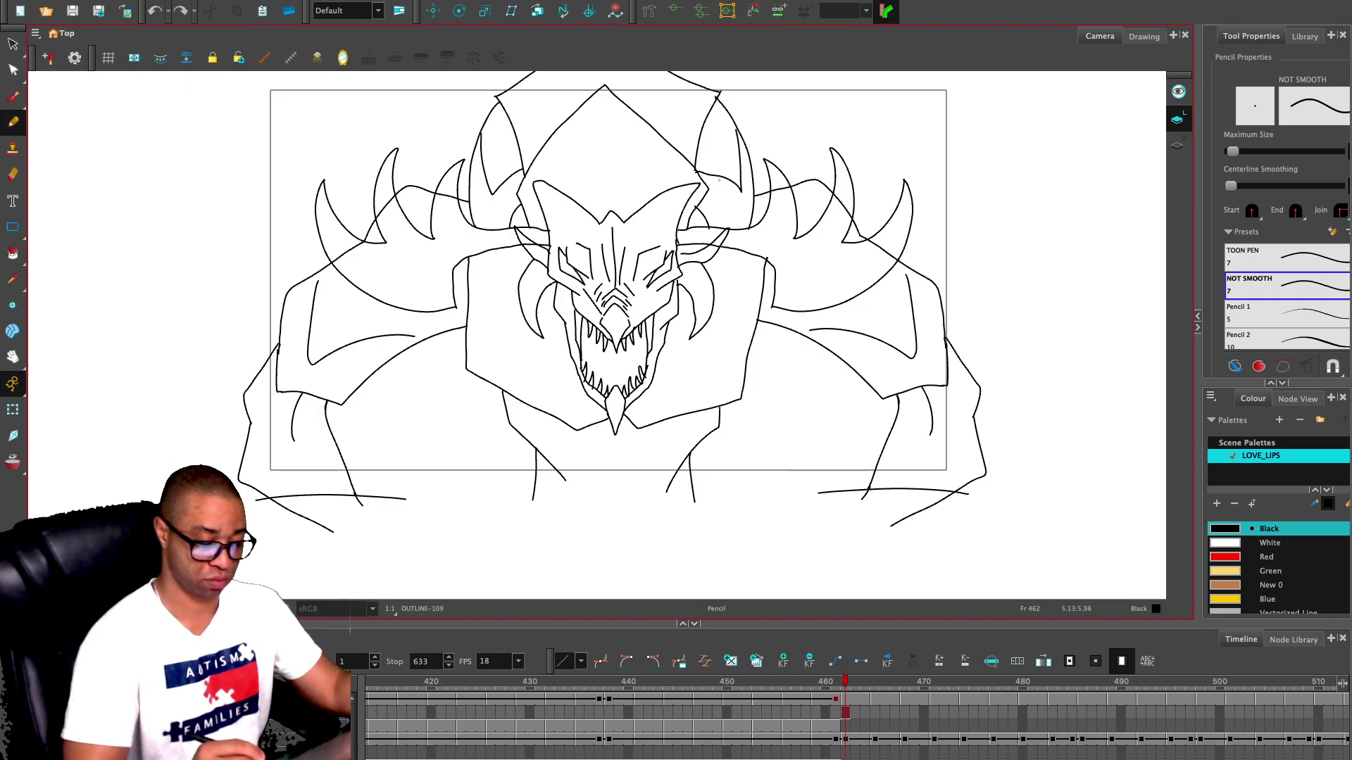
{"action": "key", "text": "2"}
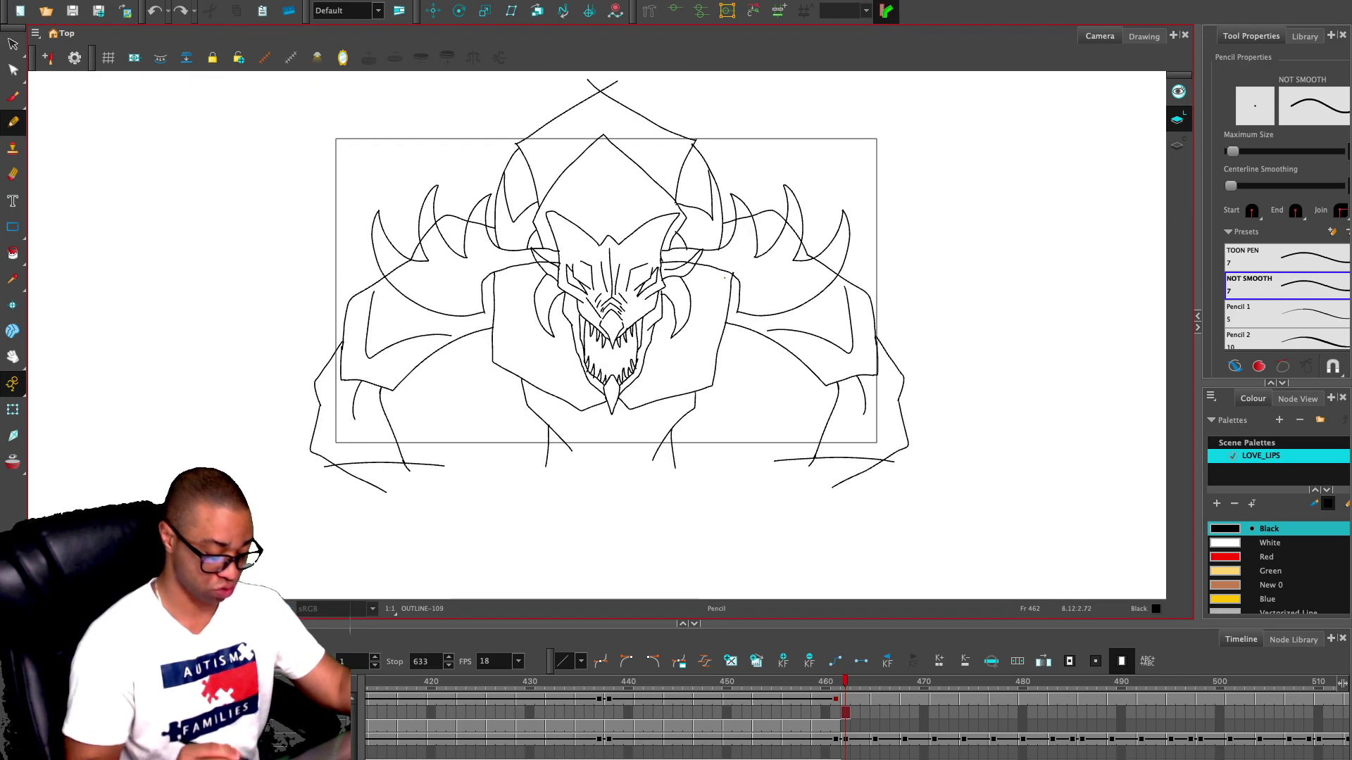
- Show the rough sketch again and ink the bent left hind leg between the foreleg and the chest
{"action": "key", "text": "a"}
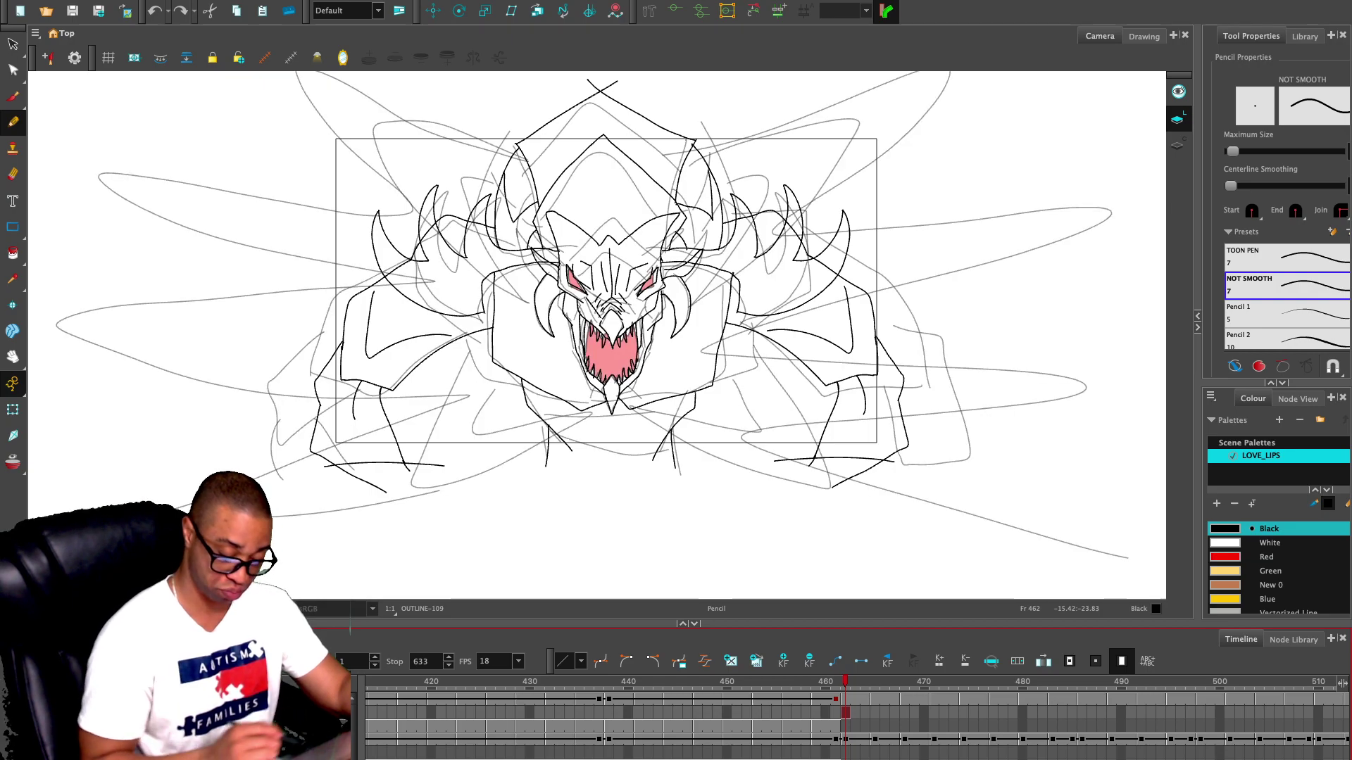
{"action": "mouse_move", "coordinate": [583, 414]}
{"action": "left_mouse_down"}
{"action": "mouse_move", "coordinate": [402, 492]}
{"action": "mouse_move", "coordinate": [467, 358]}
{"action": "mouse_move", "coordinate": [491, 380]}
{"action": "mouse_move", "coordinate": [476, 437]}
{"action": "mouse_move", "coordinate": [568, 414]}
{"action": "left_mouse_up"}
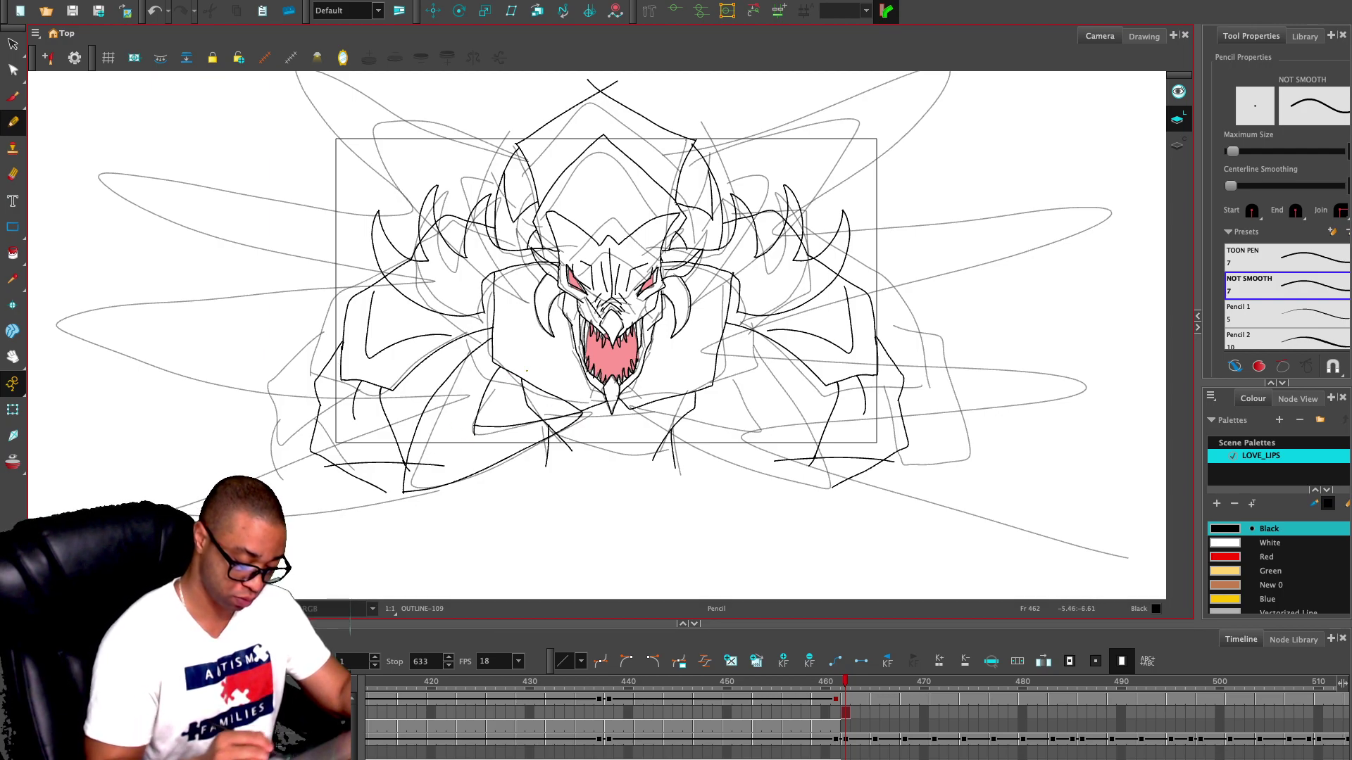
{"action": "left_click_drag", "start_coordinate": [509, 424], "coordinate": [526, 410]}
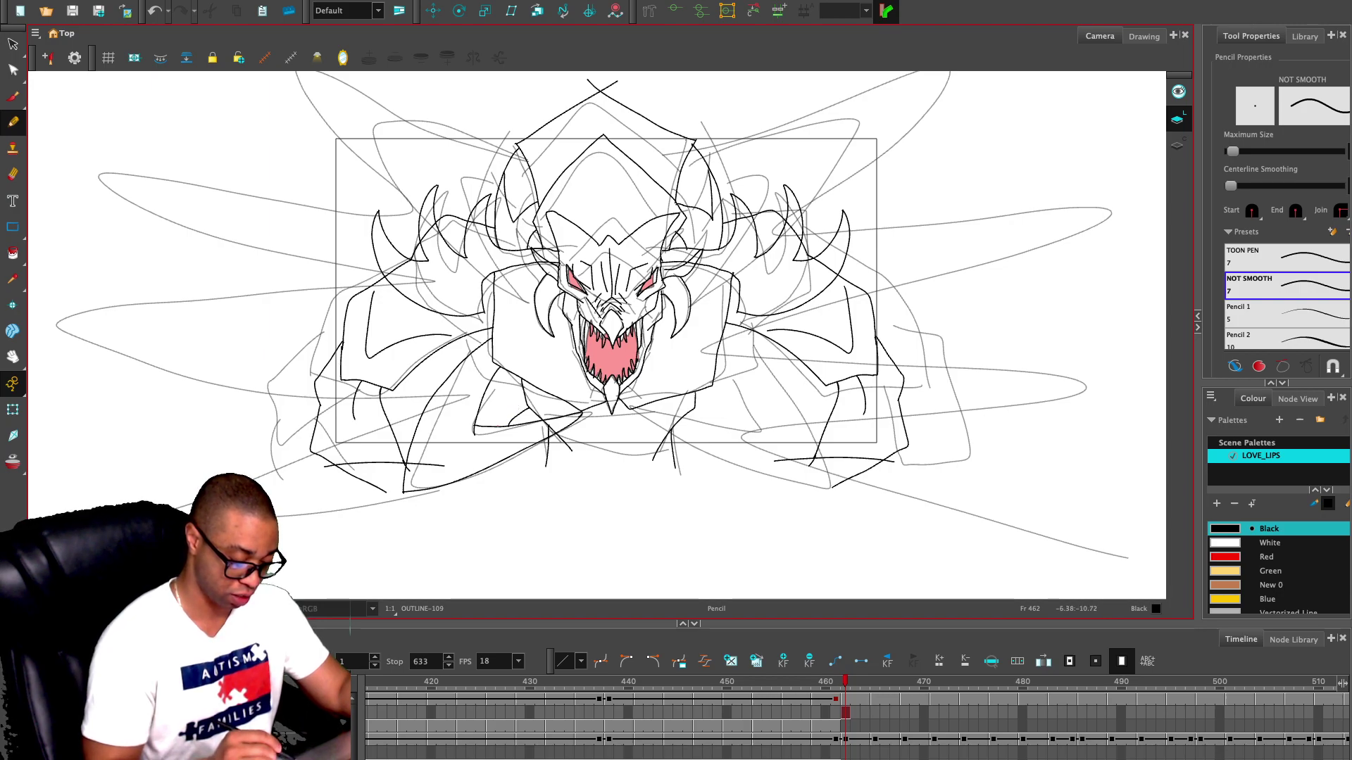
- Delete the stray stroke at the left hind leg's inner edge and inspect its corner with the sketch hidden
{"action": "key", "text": "alt+s"}
{"action": "left_click", "coordinate": [478, 423]}
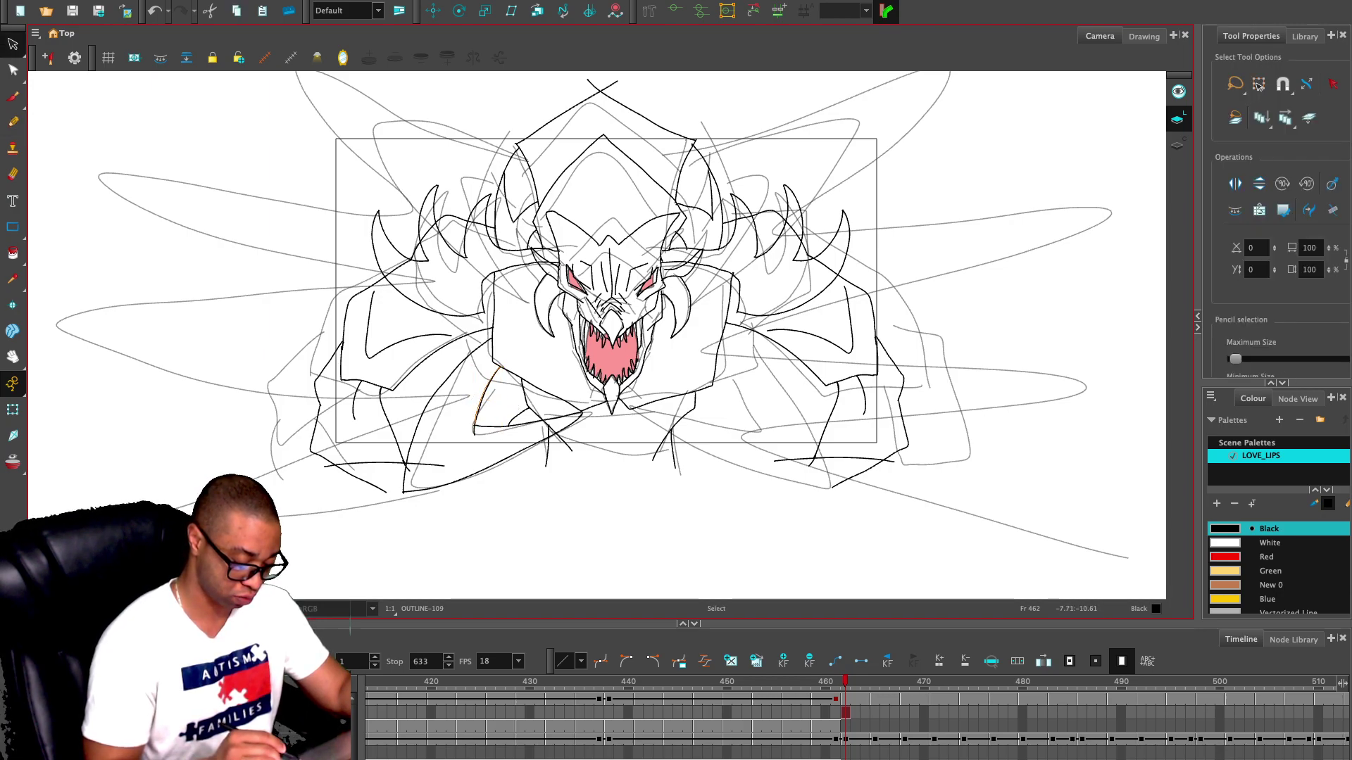
{"action": "key", "text": "Delete"}
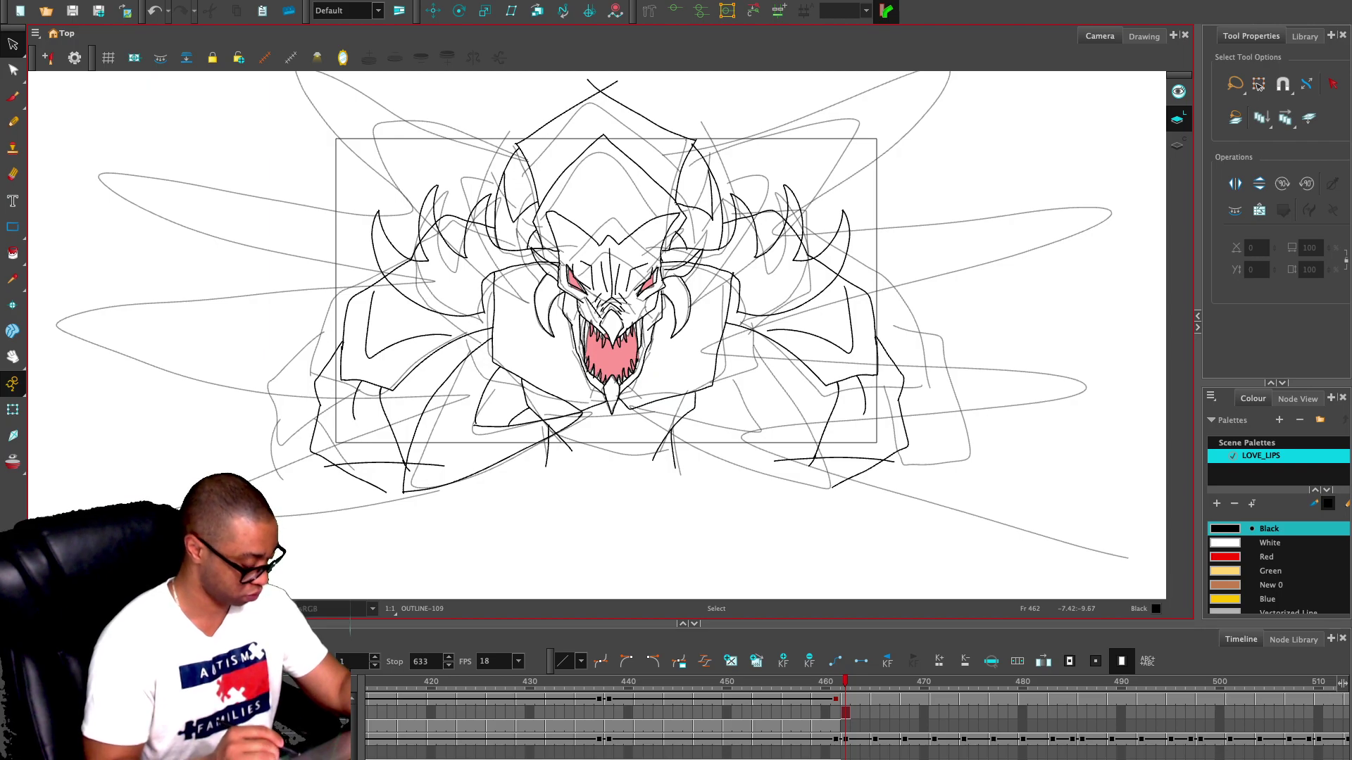
{"action": "key", "text": "shift+d"}
{"action": "key", "text": "2"}
{"action": "key", "text": "2"}
{"action": "key", "text": "2"}
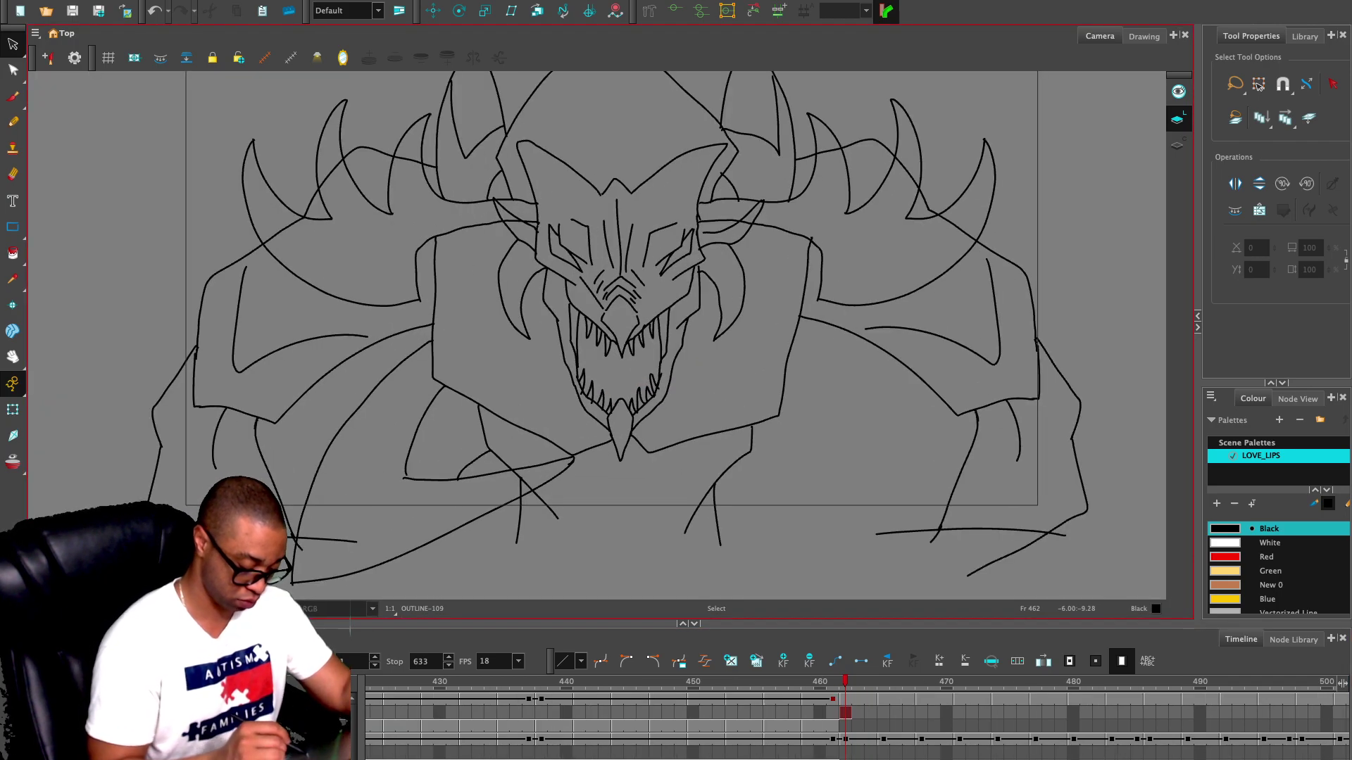
{"action": "left_click", "coordinate": [417, 437]}
{"action": "left_click_drag", "start_coordinate": [406, 475], "coordinate": [405, 480]}
{"action": "left_click", "coordinate": [409, 504]}
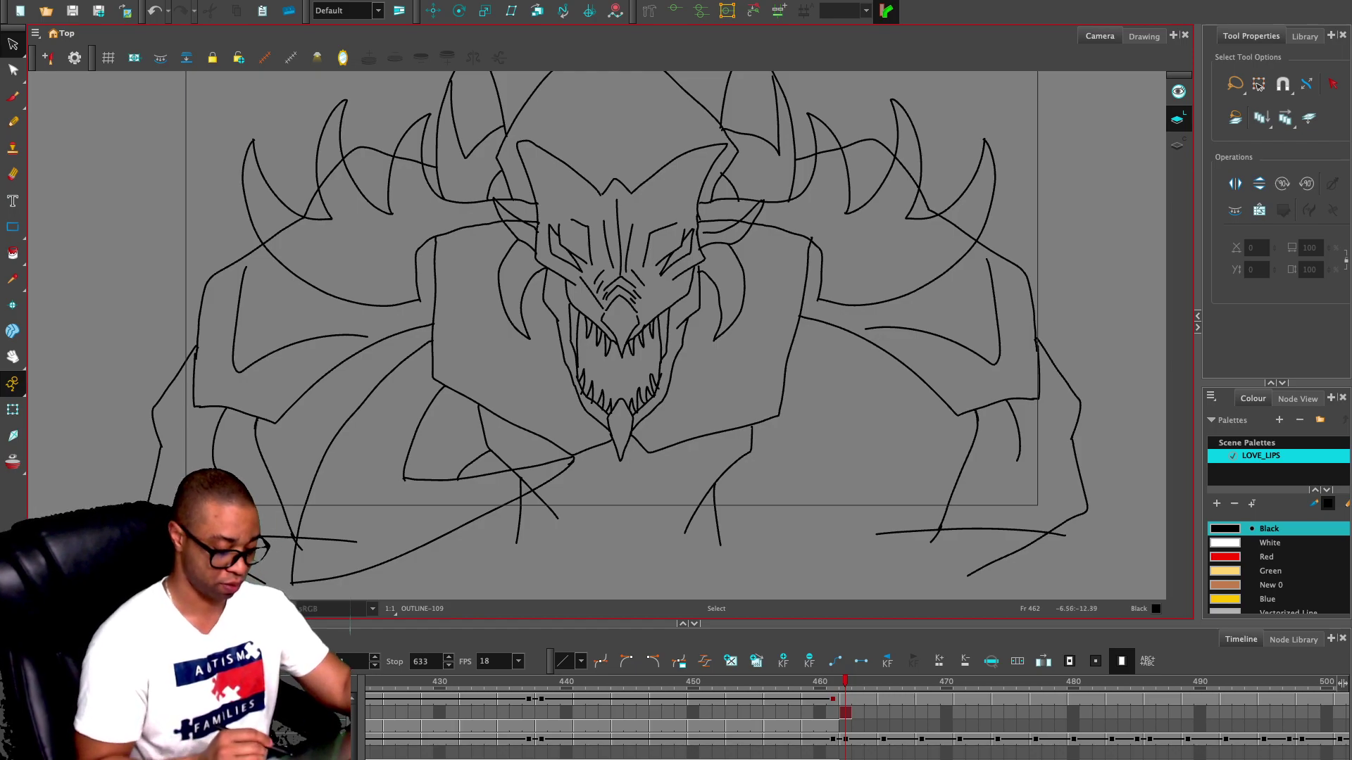
{"action": "key", "text": "1"}
{"action": "key", "text": "2"}
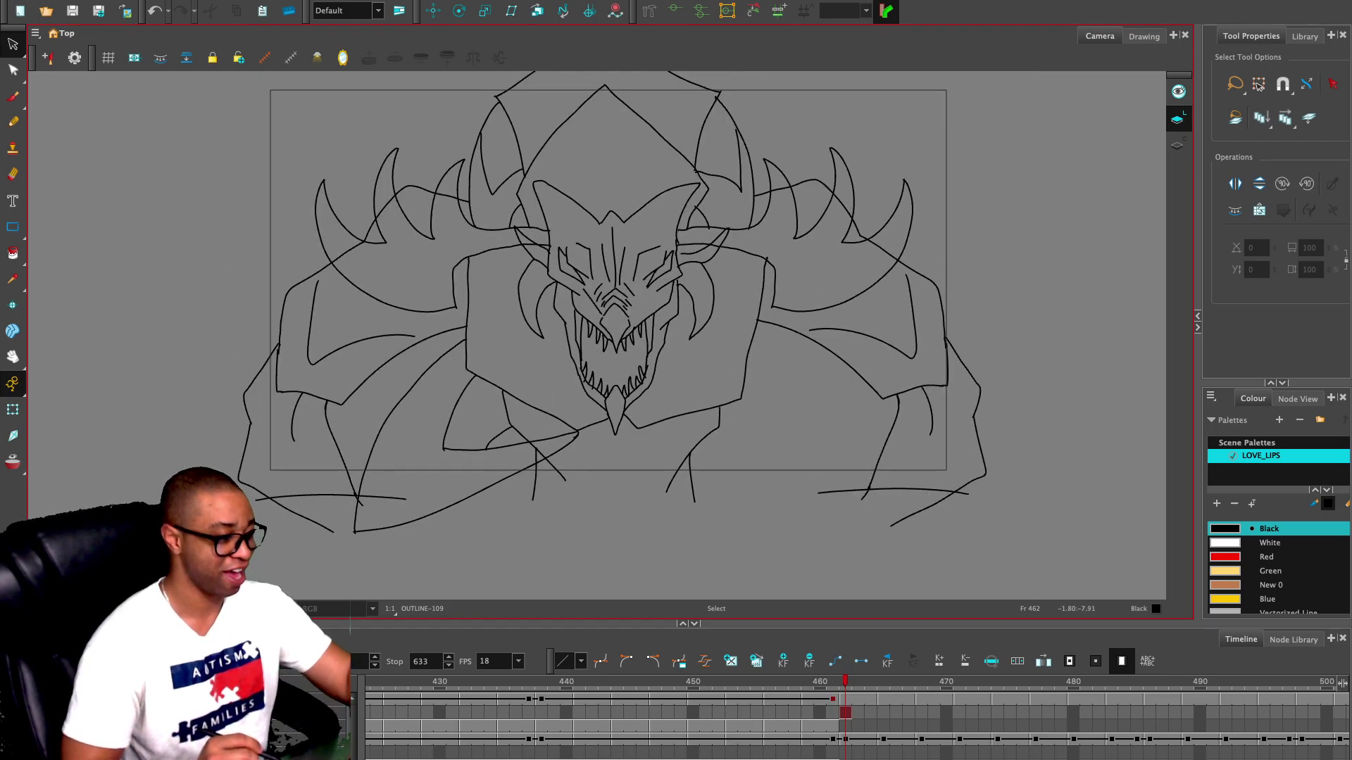
- Show the sketch again and ink the large curved lobe and the smaller pointed spike to the left of the outer arch
{"action": "key", "text": "alt+slash"}
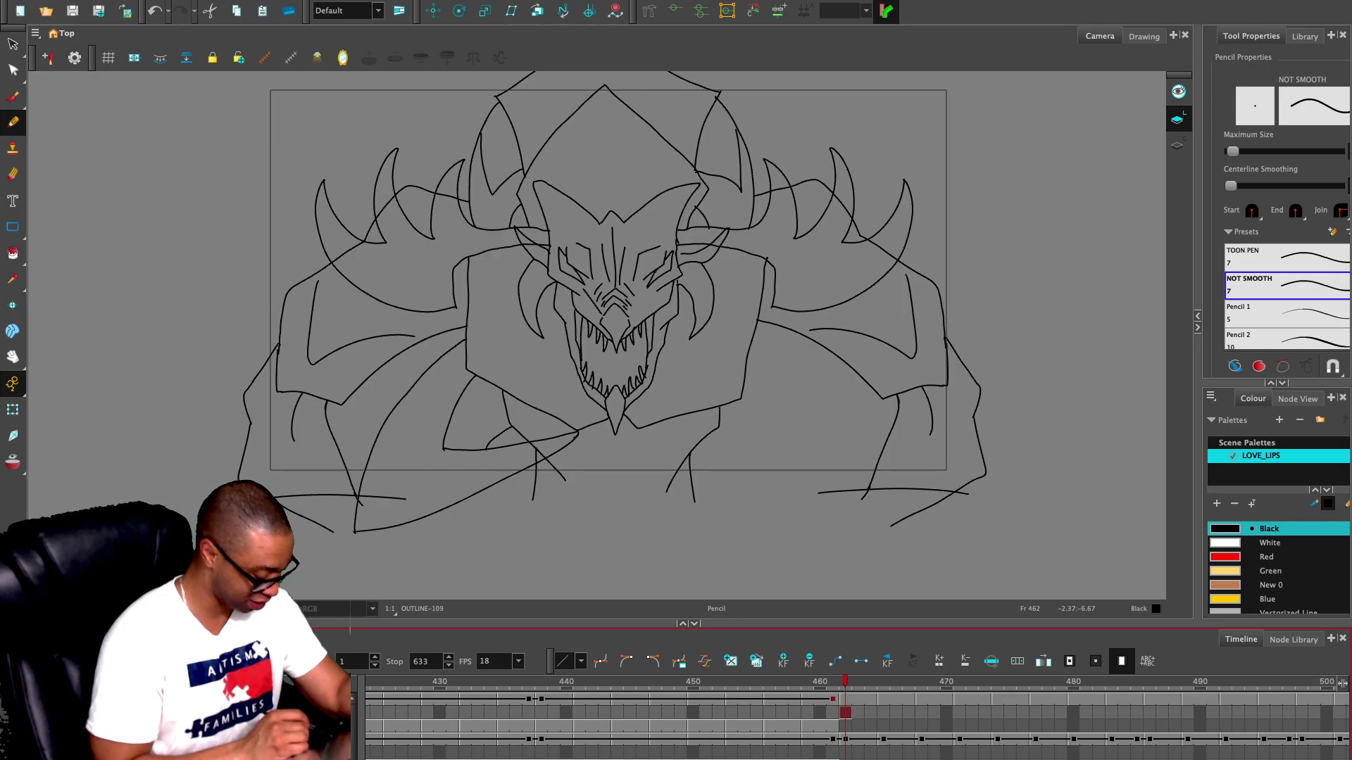
{"action": "key", "text": "a"}
{"action": "key", "text": "1"}
{"action": "left_click_drag", "start_coordinate": [474, 93], "coordinate": [488, 171]}
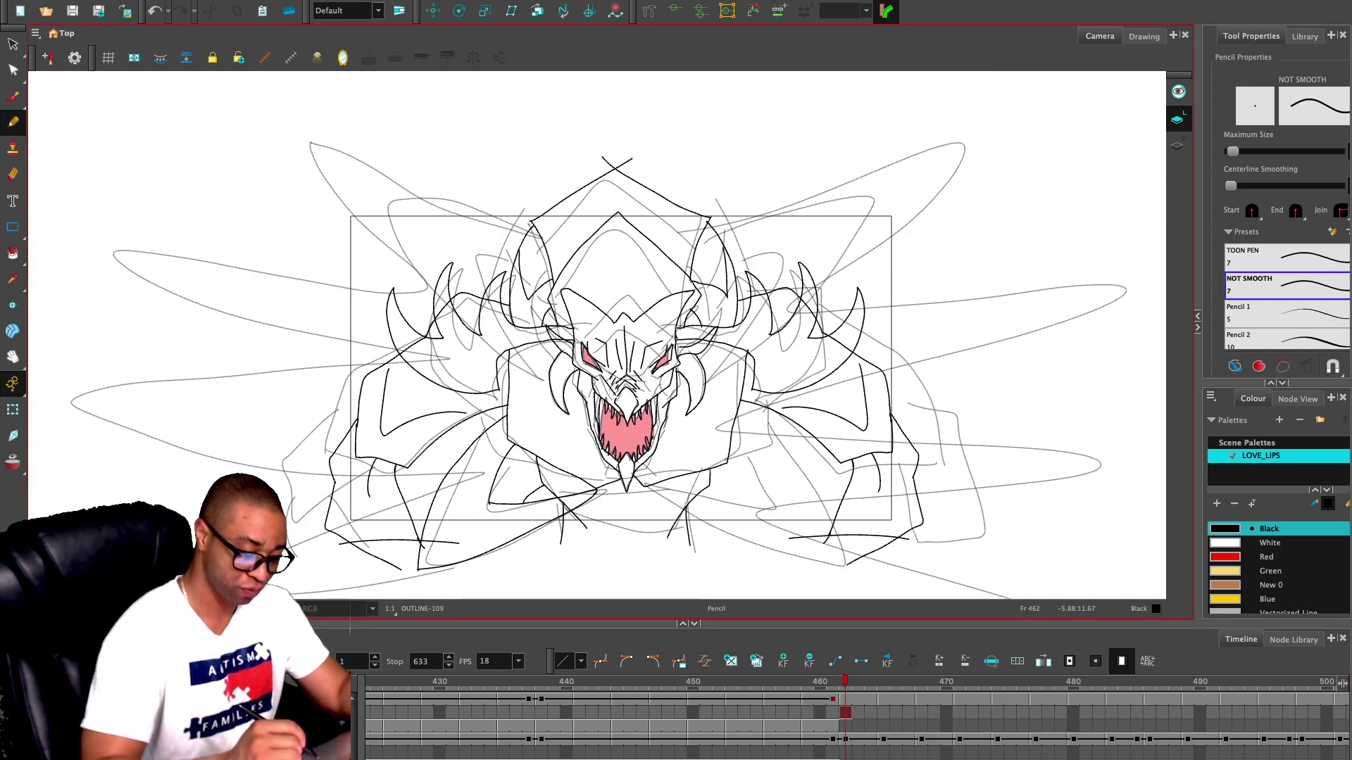
{"action": "mouse_move", "coordinate": [530, 229]}
{"action": "left_mouse_down"}
{"action": "mouse_move", "coordinate": [411, 207]}
{"action": "mouse_move", "coordinate": [374, 224]}
{"action": "mouse_move", "coordinate": [475, 346]}
{"action": "mouse_move", "coordinate": [542, 386]}
{"action": "mouse_move", "coordinate": [486, 314]}
{"action": "mouse_move", "coordinate": [470, 238]}
{"action": "mouse_move", "coordinate": [508, 260]}
{"action": "mouse_move", "coordinate": [483, 282]}
{"action": "left_mouse_up"}
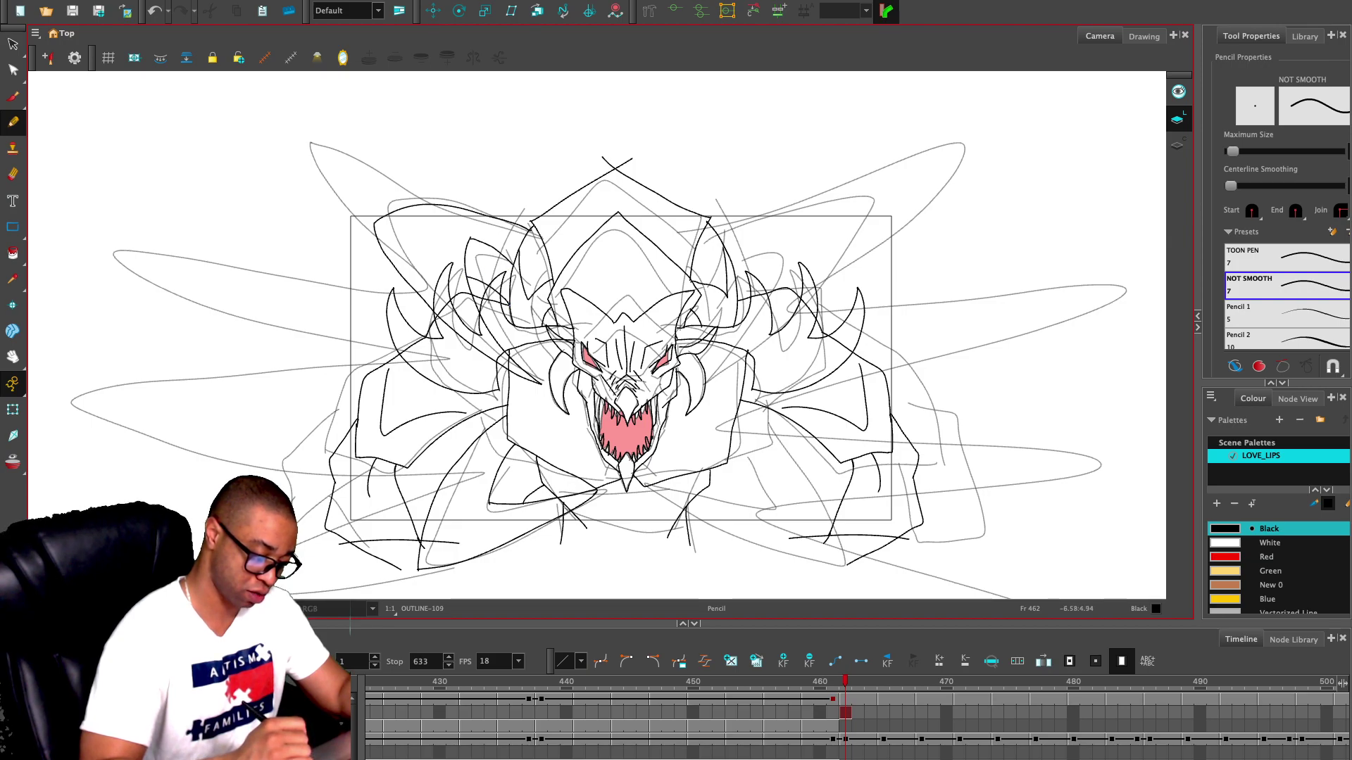
{"action": "key", "text": "alt+s"}
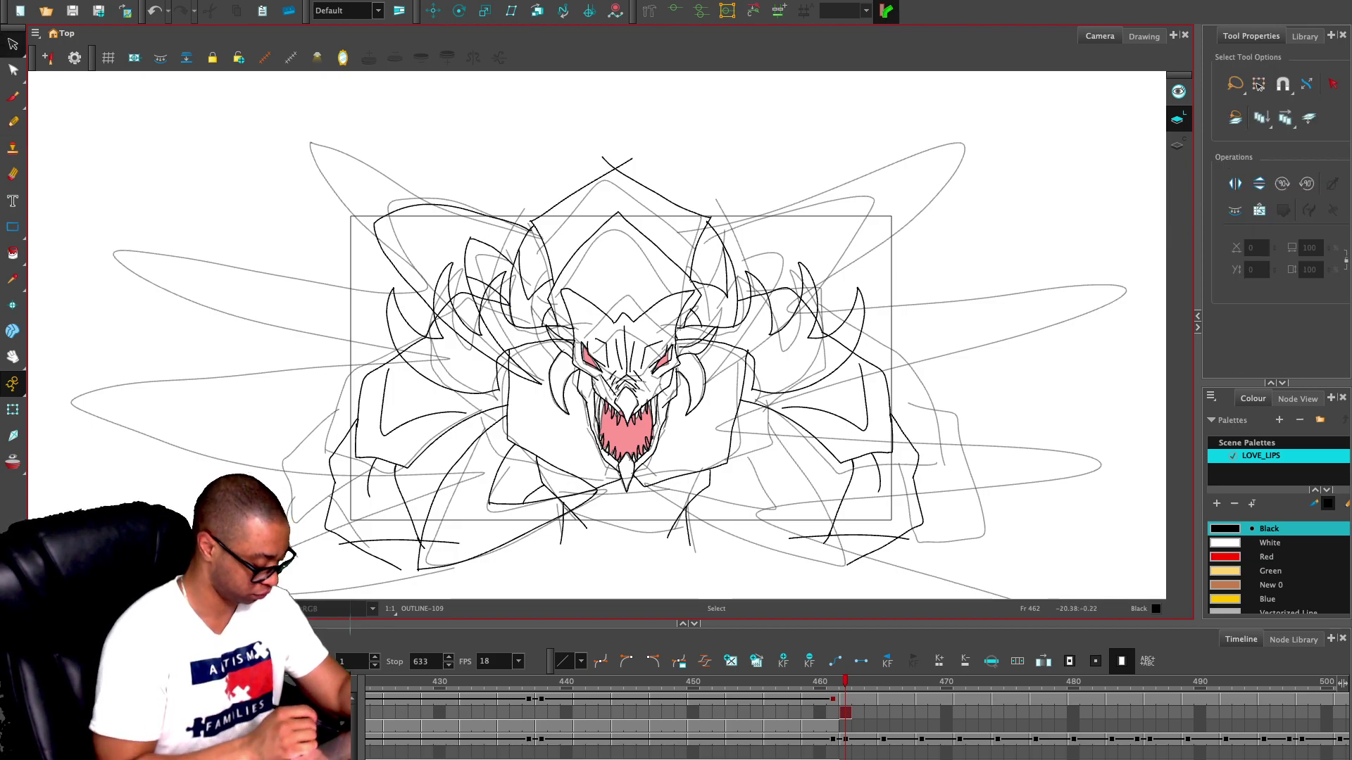
- Hide the sketch, duplicate the left lobe, smaller spike and lower fin outlines, flip the copy horizontally and place it on the dragon's right side
{"action": "key", "text": "shift+d"}
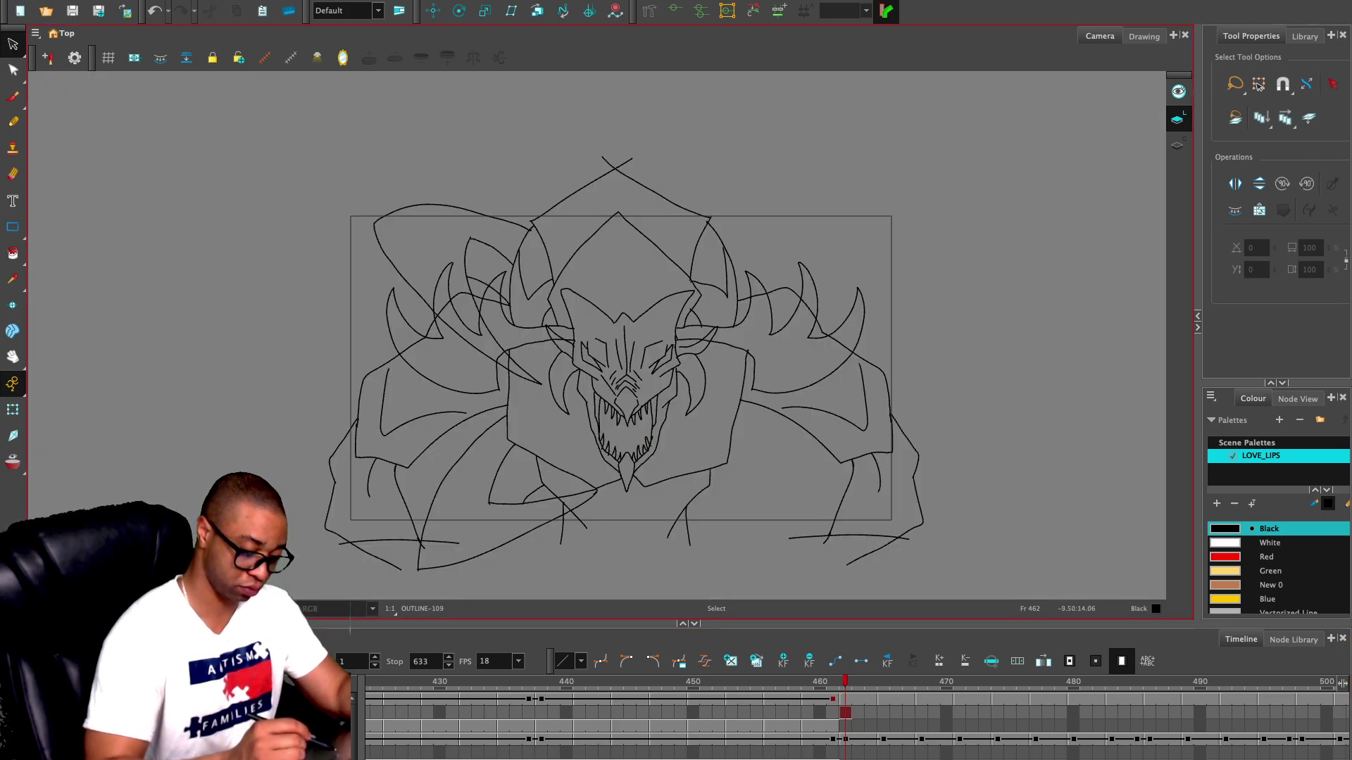
{"action": "key", "text": "2"}
{"action": "key", "text": "2"}
{"action": "mouse_move", "coordinate": [342, 100]}
{"action": "left_mouse_down"}
{"action": "mouse_move", "coordinate": [243, 165]}
{"action": "mouse_move", "coordinate": [365, 204]}
{"action": "mouse_move", "coordinate": [402, 251]}
{"action": "mouse_move", "coordinate": [423, 223]}
{"action": "left_mouse_up"}
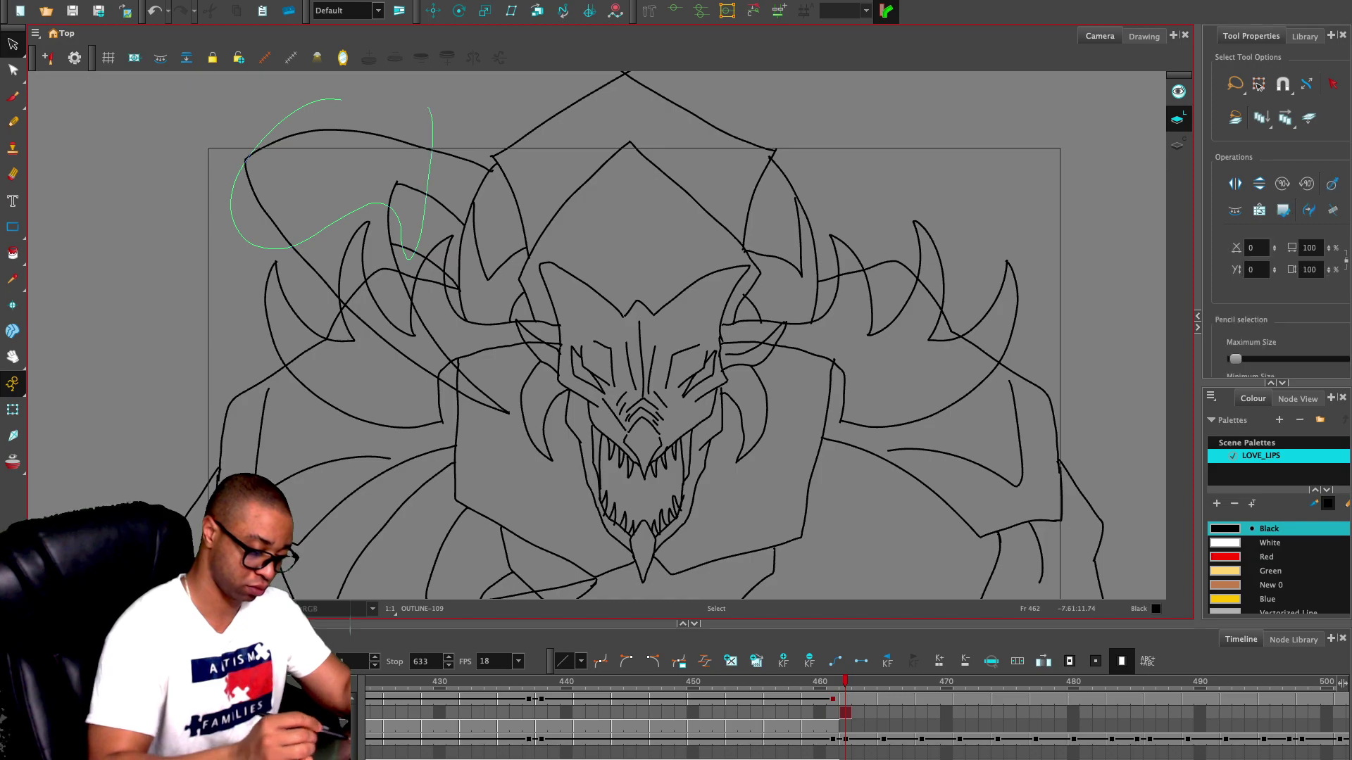
{"action": "key", "text": "1"}
{"action": "key", "text": "1"}
{"action": "key", "text": "1"}
{"action": "mouse_move", "coordinate": [547, 462]}
{"action": "left_mouse_down"}
{"action": "mouse_move", "coordinate": [467, 492]}
{"action": "mouse_move", "coordinate": [535, 531]}
{"action": "mouse_move", "coordinate": [564, 530]}
{"action": "mouse_move", "coordinate": [490, 431]}
{"action": "mouse_move", "coordinate": [561, 528]}
{"action": "left_mouse_up"}
{"action": "mouse_move", "coordinate": [474, 197]}
{"action": "left_mouse_down"}
{"action": "mouse_move", "coordinate": [421, 275]}
{"action": "mouse_move", "coordinate": [500, 271]}
{"action": "mouse_move", "coordinate": [560, 380]}
{"action": "left_mouse_up"}
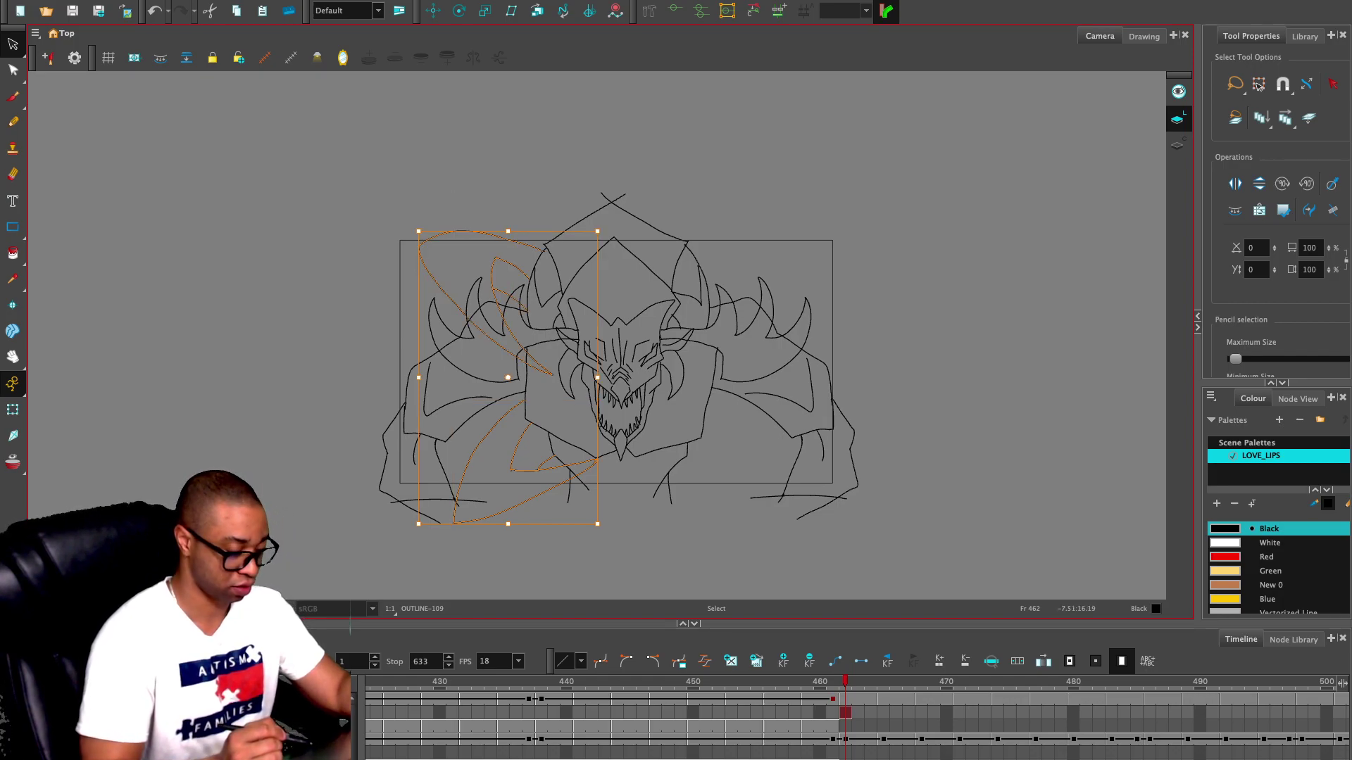
{"action": "key", "text": "super+d"}
{"action": "key", "text": "4"}
{"action": "left_click_drag", "start_coordinate": [498, 335], "coordinate": [527, 332]}
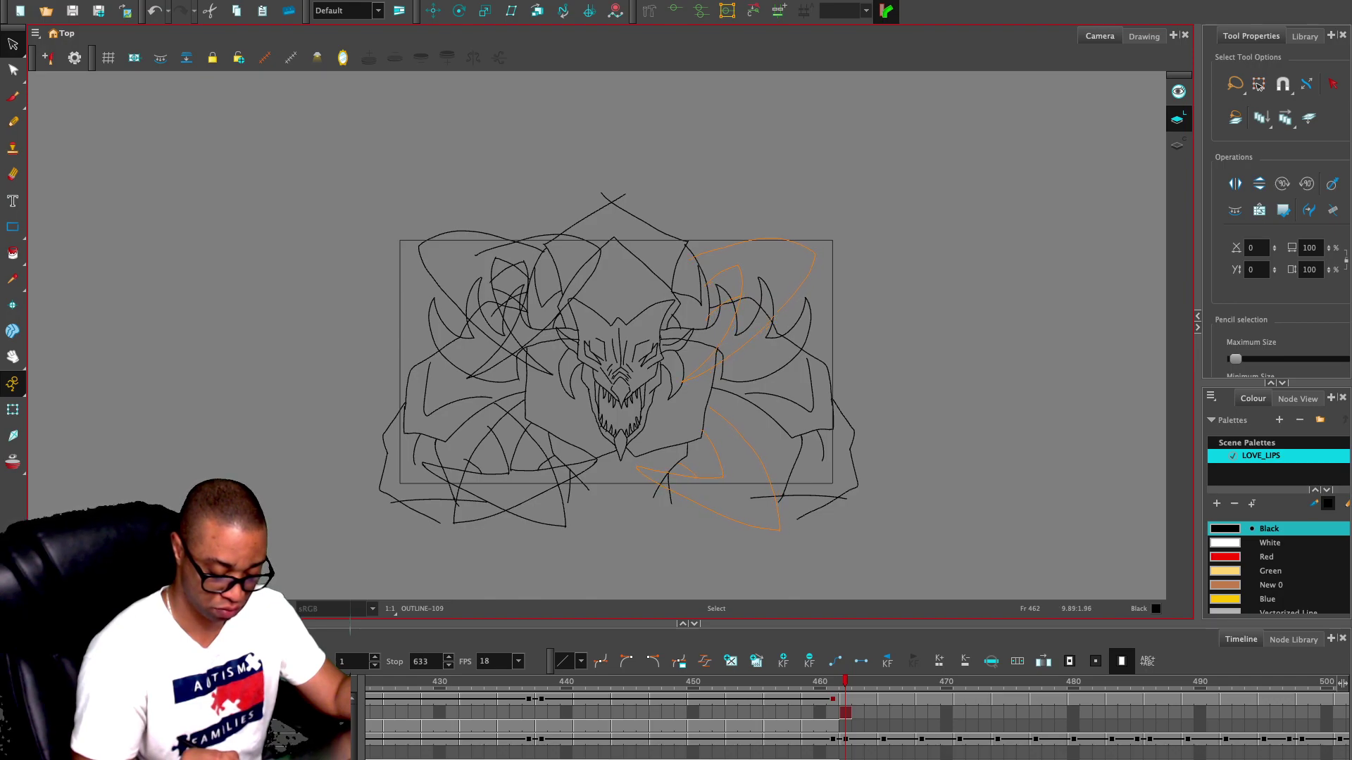
{"action": "left_click_drag", "start_coordinate": [795, 342], "coordinate": [795, 342]}
{"action": "key", "text": "Escape"}
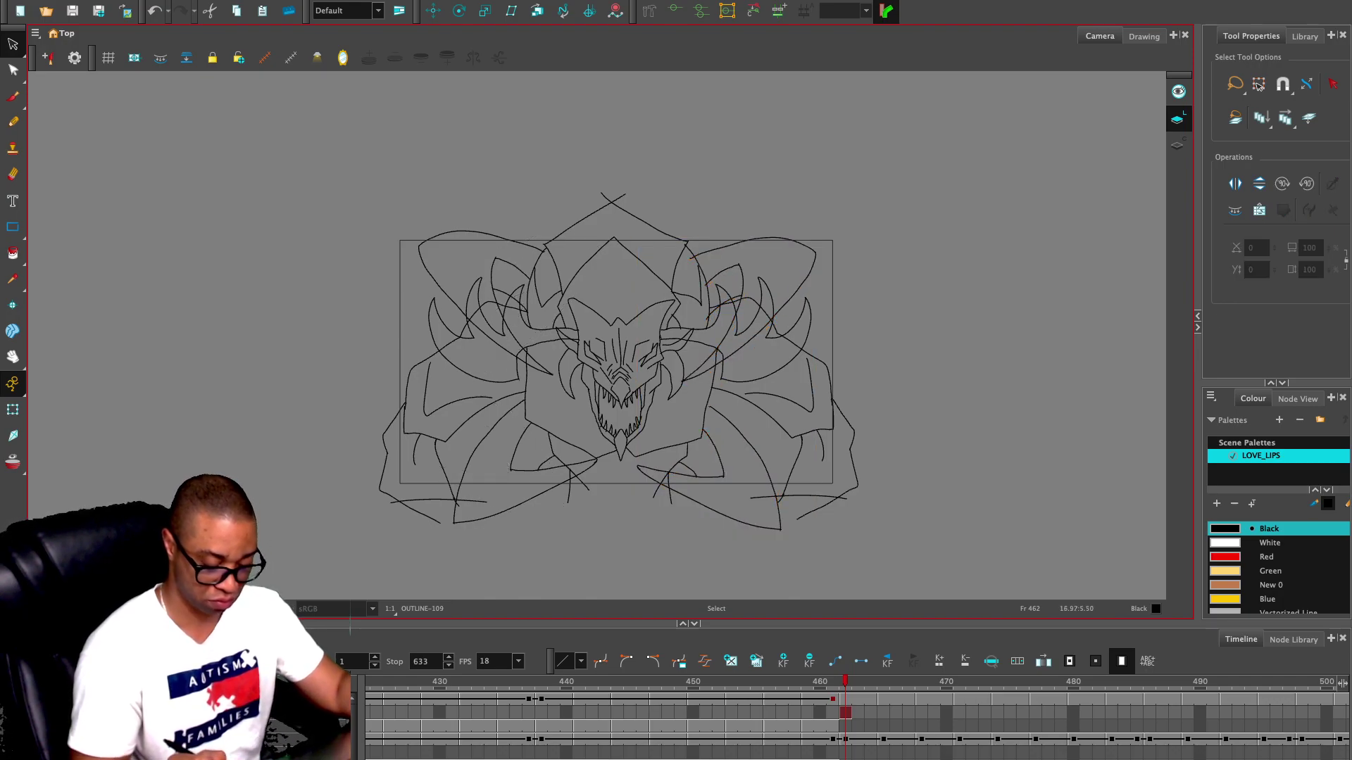
{"action": "key", "text": "2"}
{"action": "key", "text": "2"}
{"action": "key", "text": "alt+e"}
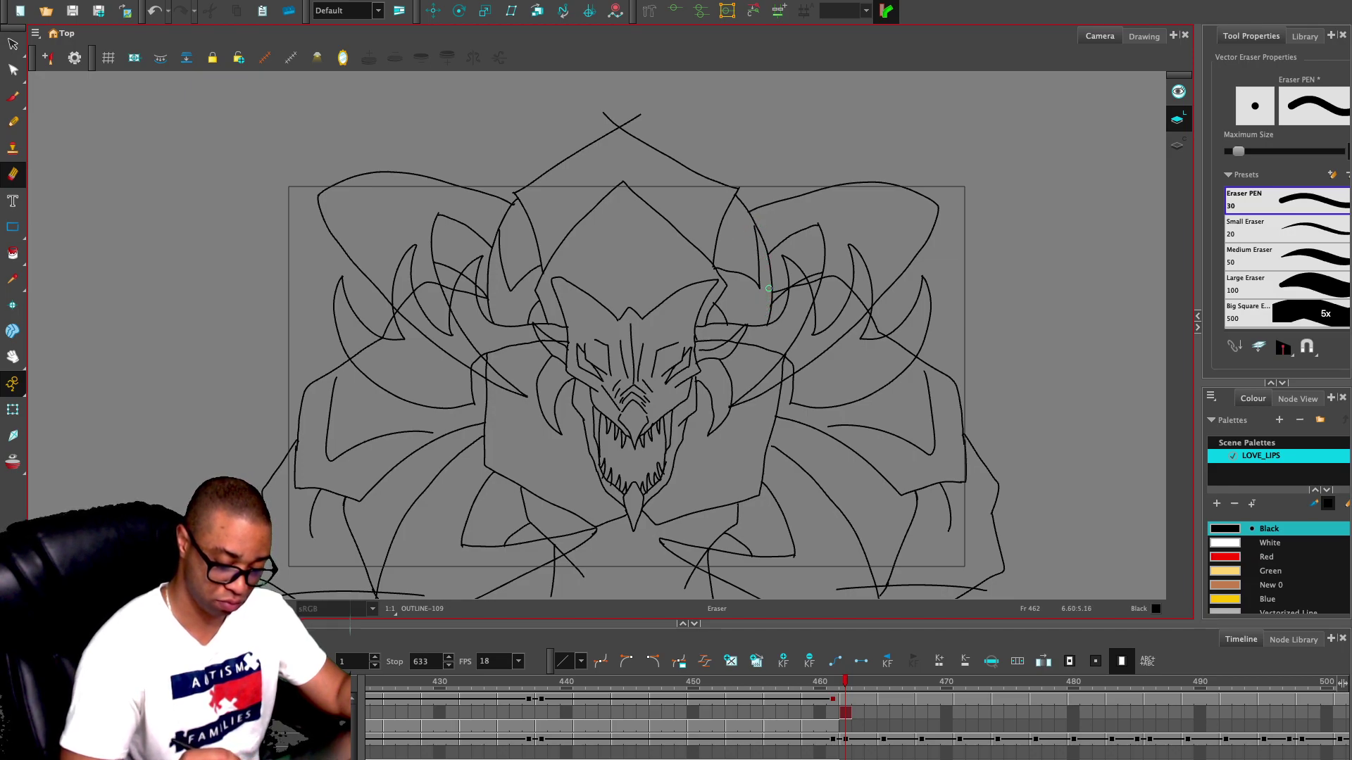
{"action": "scroll", "coordinate": [834, 274], "scroll_direction": "down", "scroll_amount": 5}
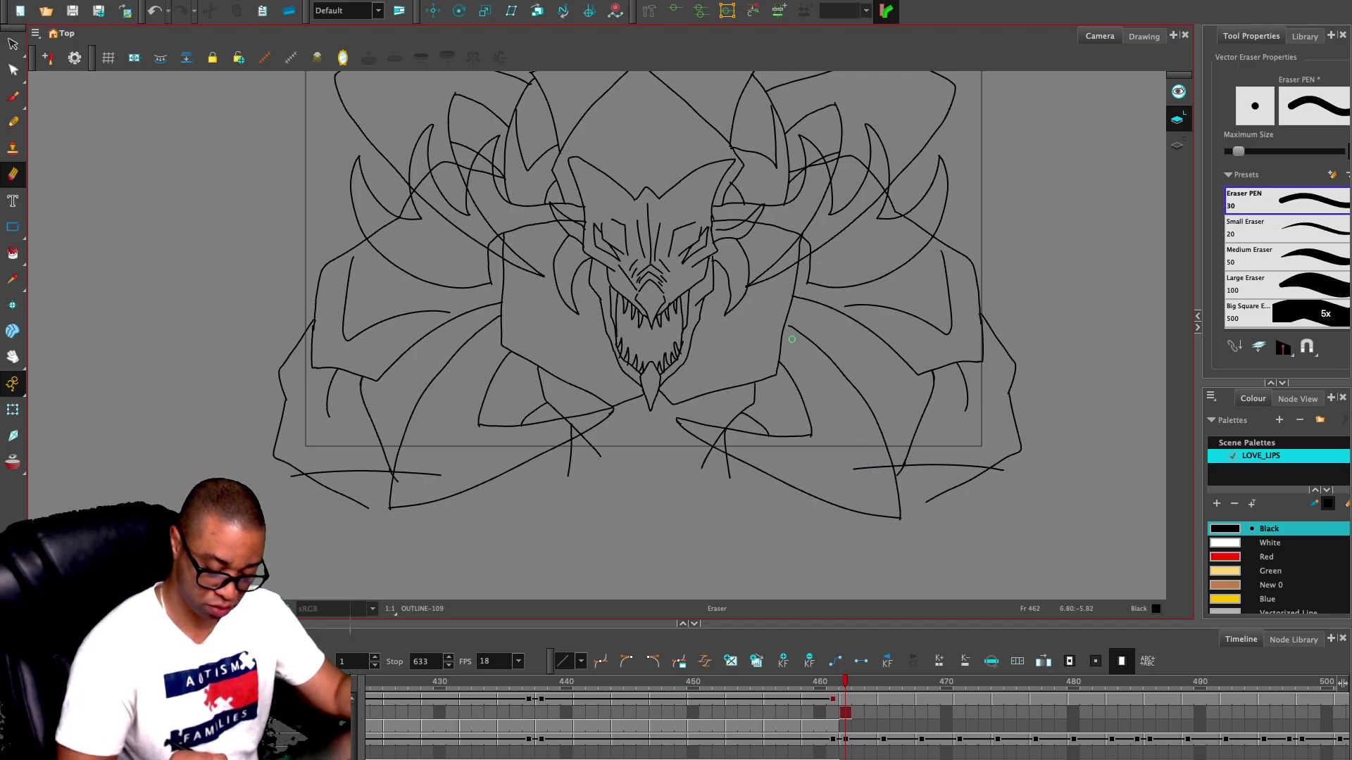
{"action": "key", "text": "alt+slash"}
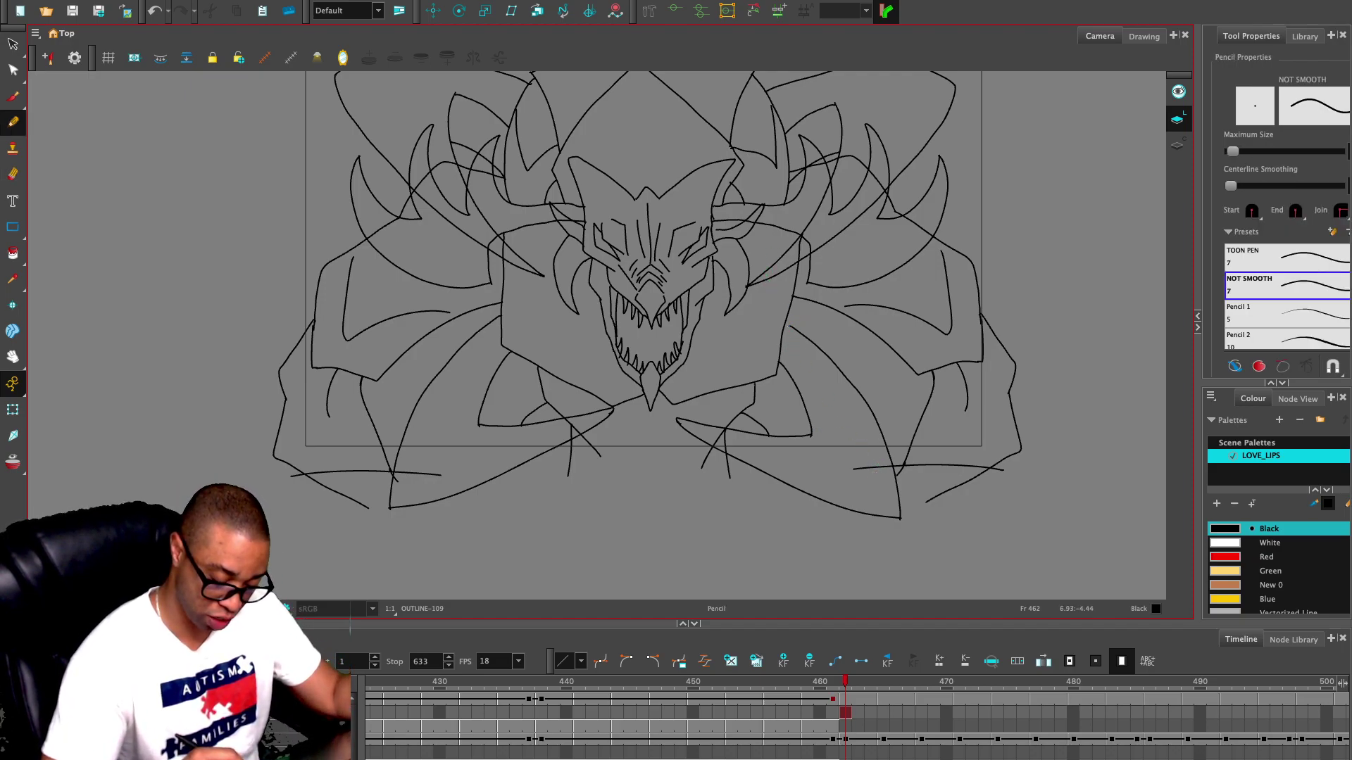
{"action": "key", "text": "2"}
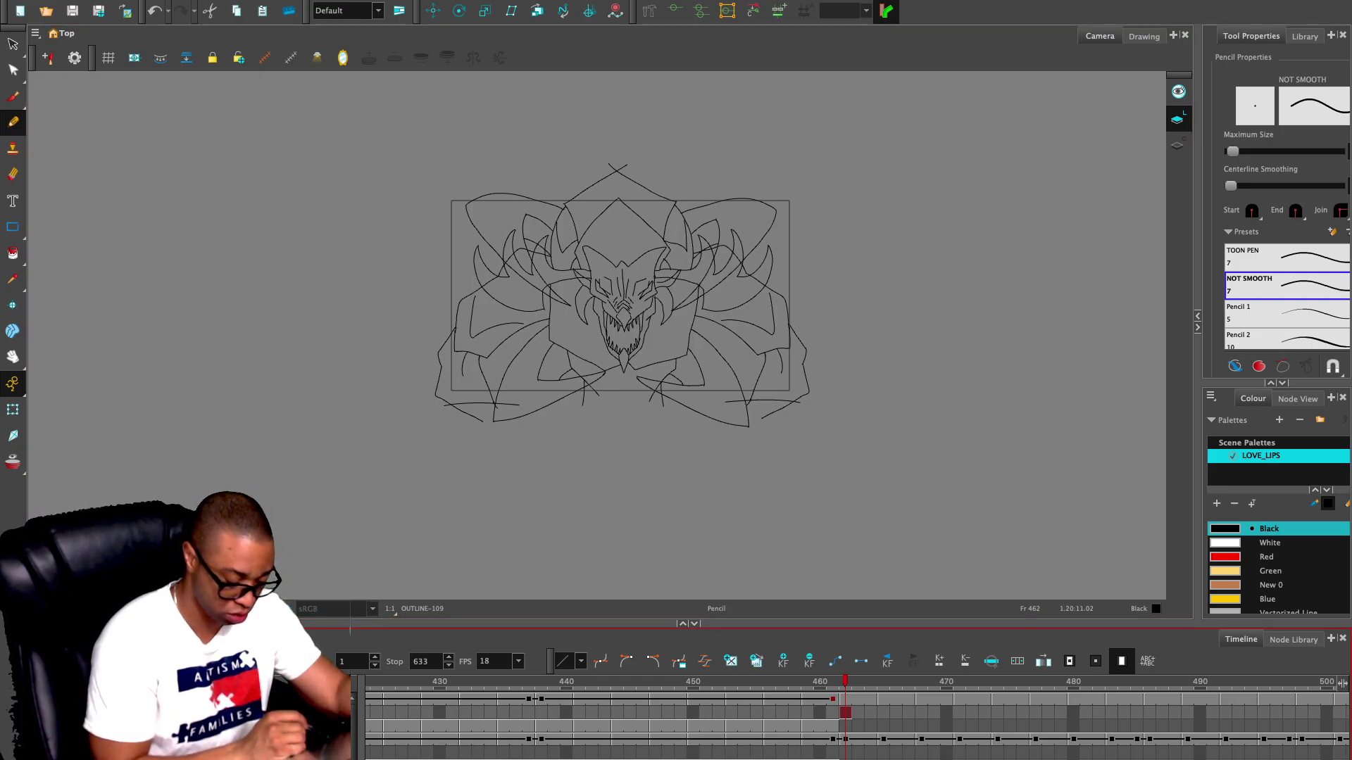
- Show the rough sketch again and extend the exposure of frame 462's outline drawing through frame 464
{"action": "key", "text": "a"}
{"action": "key", "text": "."}
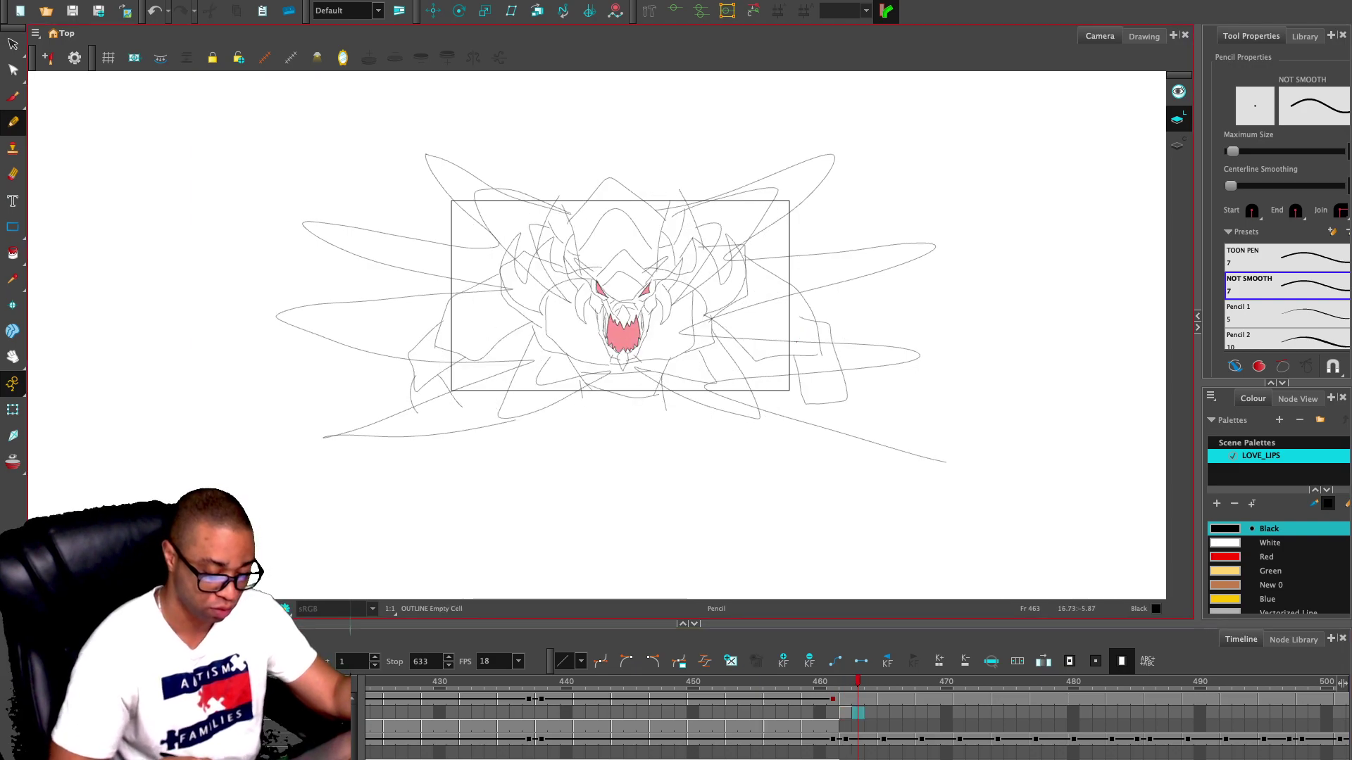
{"action": "key", "text": "."}
{"action": "key", "text": "."}
{"action": "key", "text": "F5"}
{"action": "left_click", "coordinate": [845, 713]}
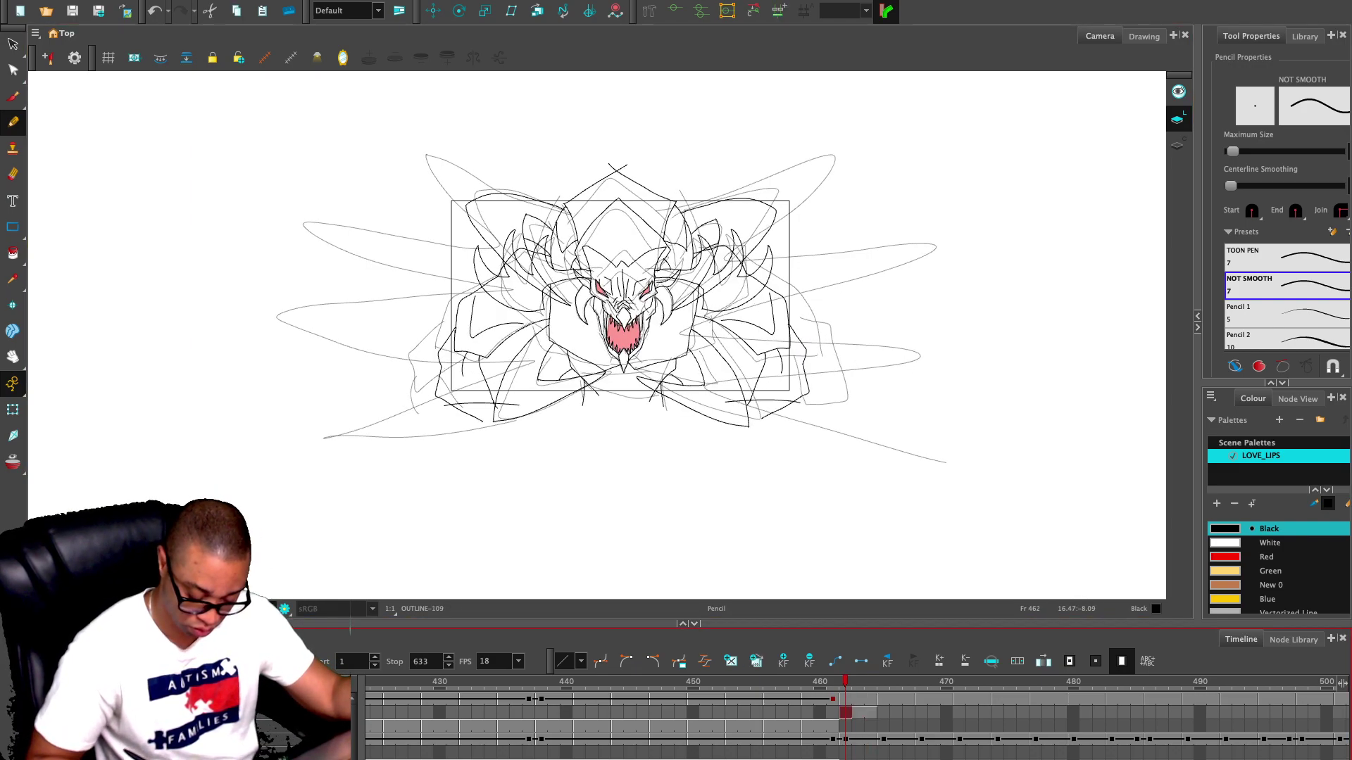
- Step back and forth between frames 462 and 473 to examine how the rough sketch's pose and wings change
{"action": "key", "text": "."}
{"action": "key", "text": "."}
{"action": "key", "text": "."}
{"action": "key", "text": "period"}
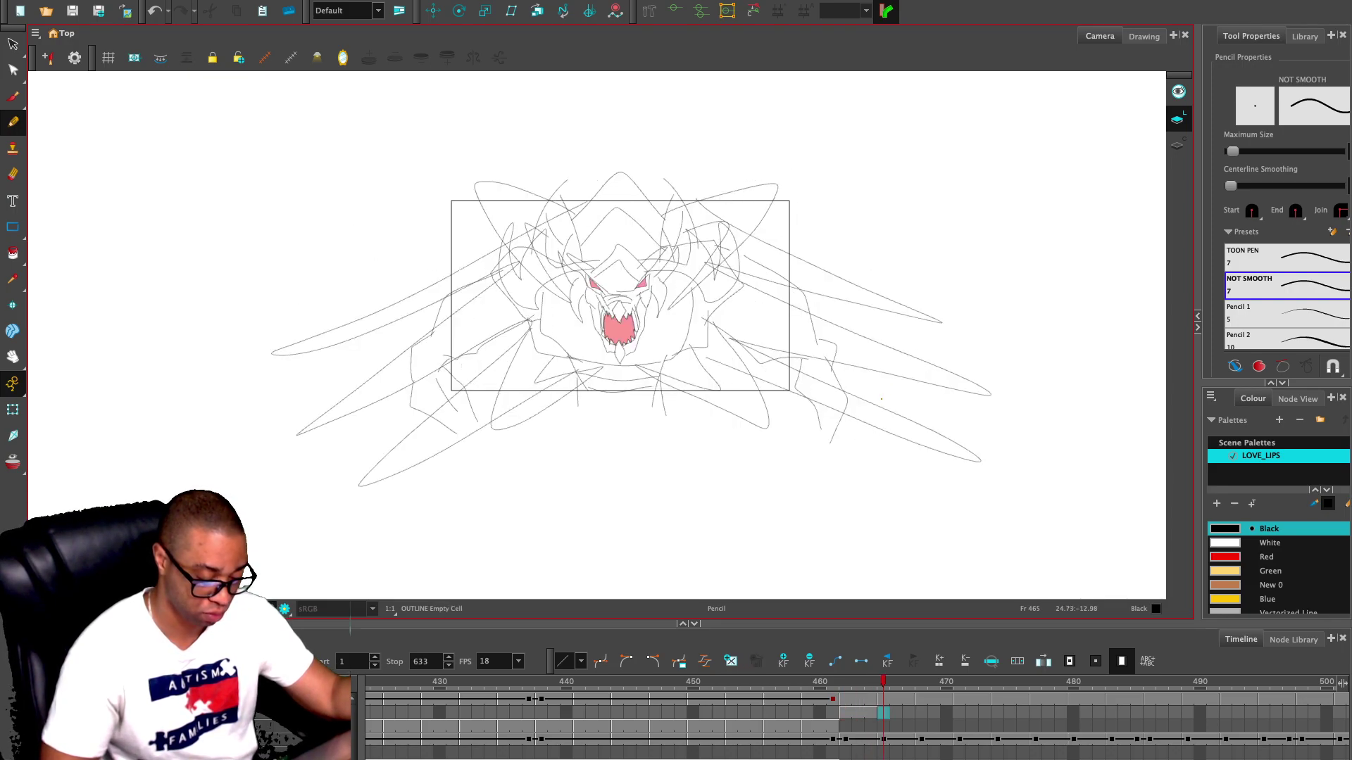
{"action": "key", "text": "comma"}
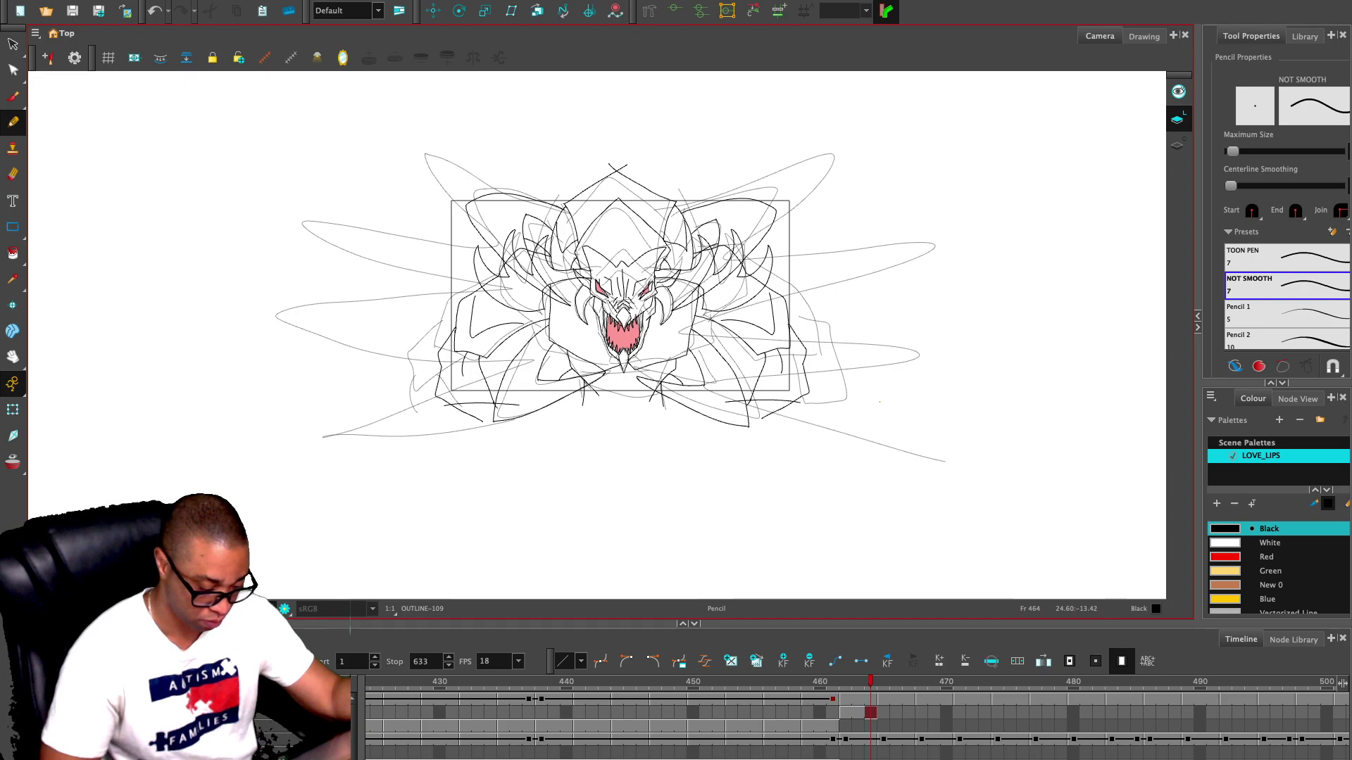
{"action": "key", "text": "period"}
{"action": "key", "text": "comma"}
{"action": "key", "text": "period"}
{"action": "key", "text": "period"}
{"action": "key", "text": "period"}
{"action": "key", "text": "period"}
{"action": "key", "text": "period"}
{"action": "key", "text": "period"}
{"action": "key", "text": "period"}
{"action": "key", "text": "period"}
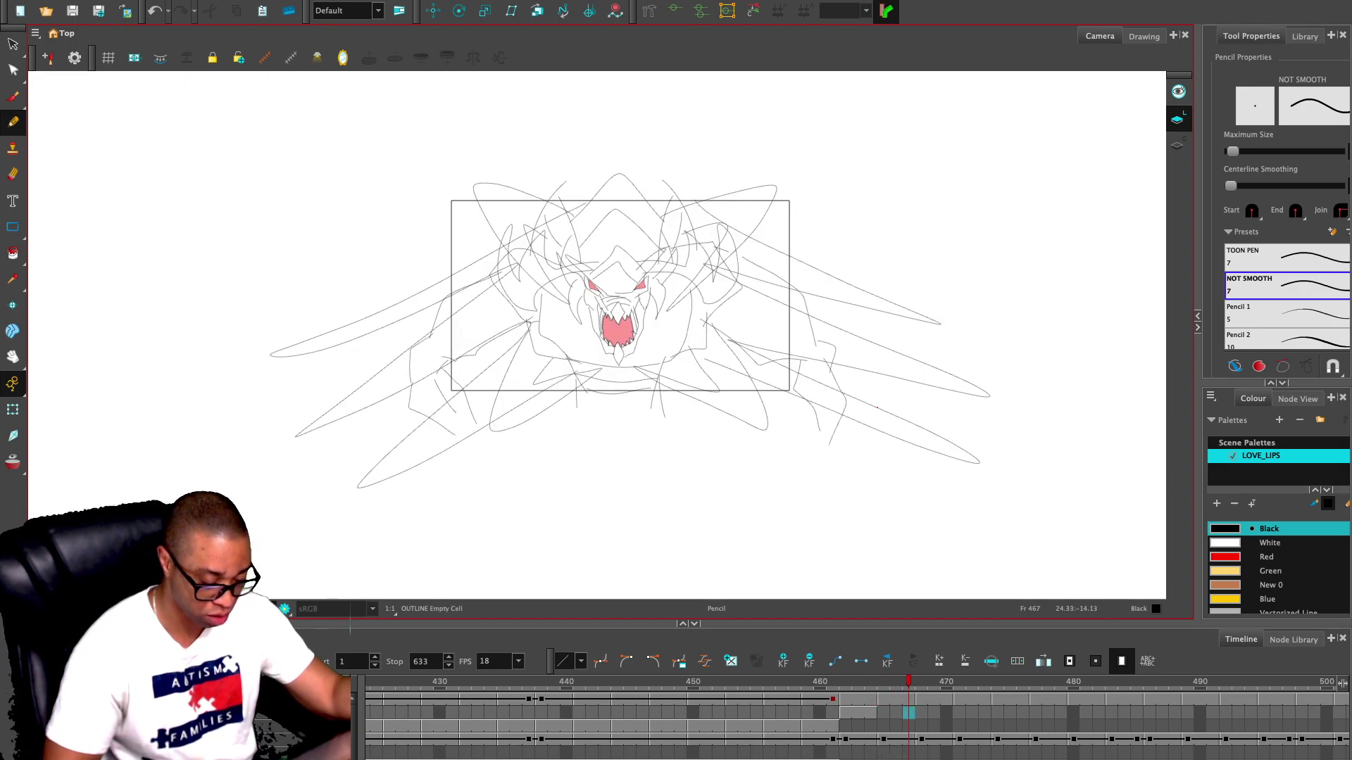
{"action": "key", "text": "period"}
{"action": "key", "text": "period"}
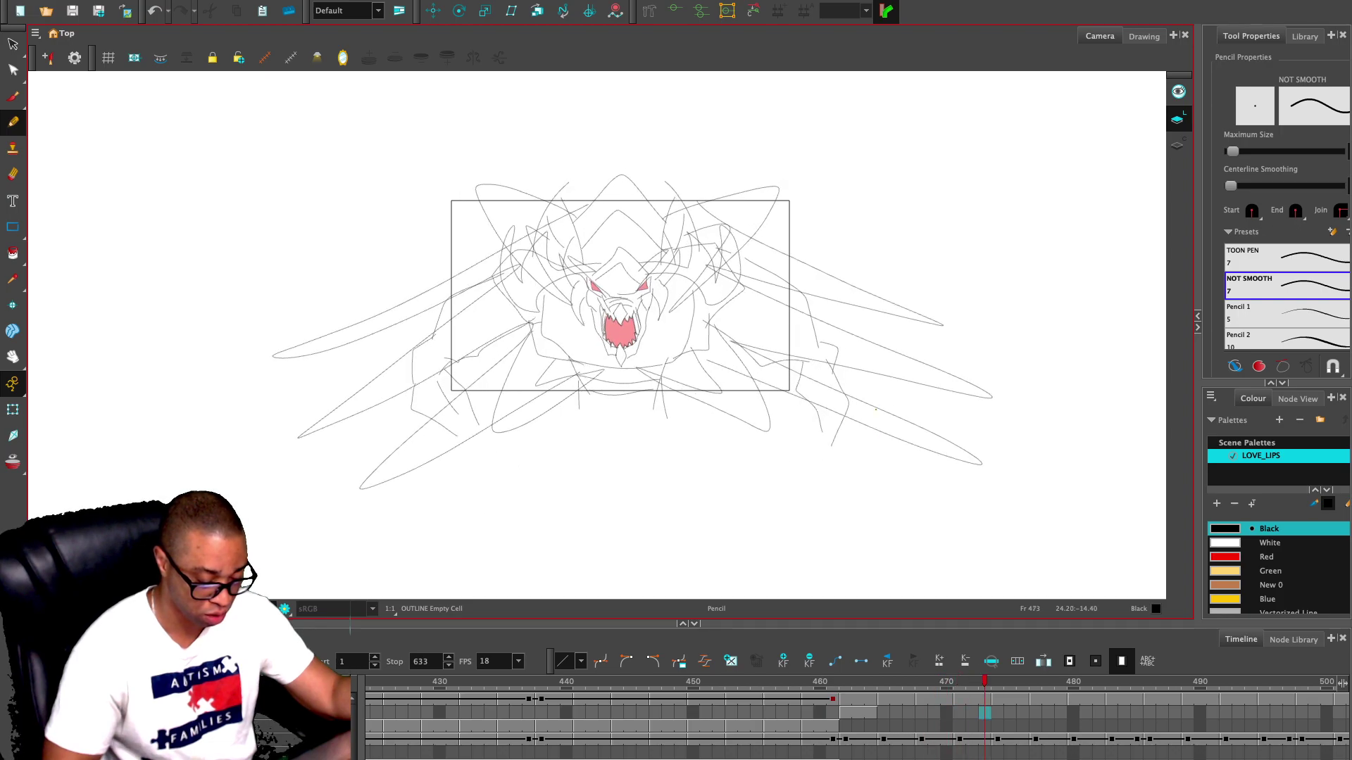
{"action": "key", "text": "comma"}
{"action": "key", "text": "comma"}
{"action": "key", "text": "comma"}
{"action": "key", "text": "comma"}
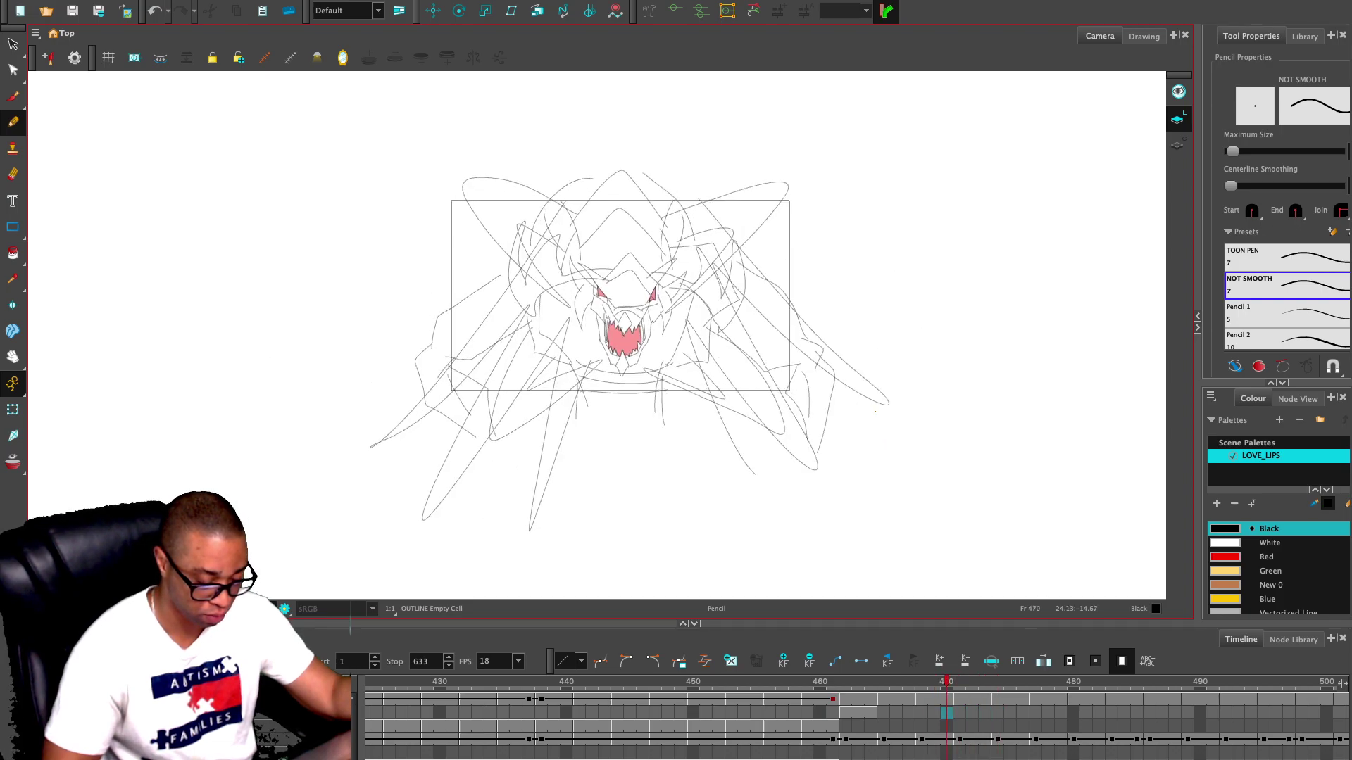
{"action": "key", "text": "period"}
{"action": "key", "text": "comma"}
{"action": "key", "text": "comma"}
{"action": "key", "text": "comma"}
{"action": "key", "text": "comma"}
{"action": "key", "text": "comma"}
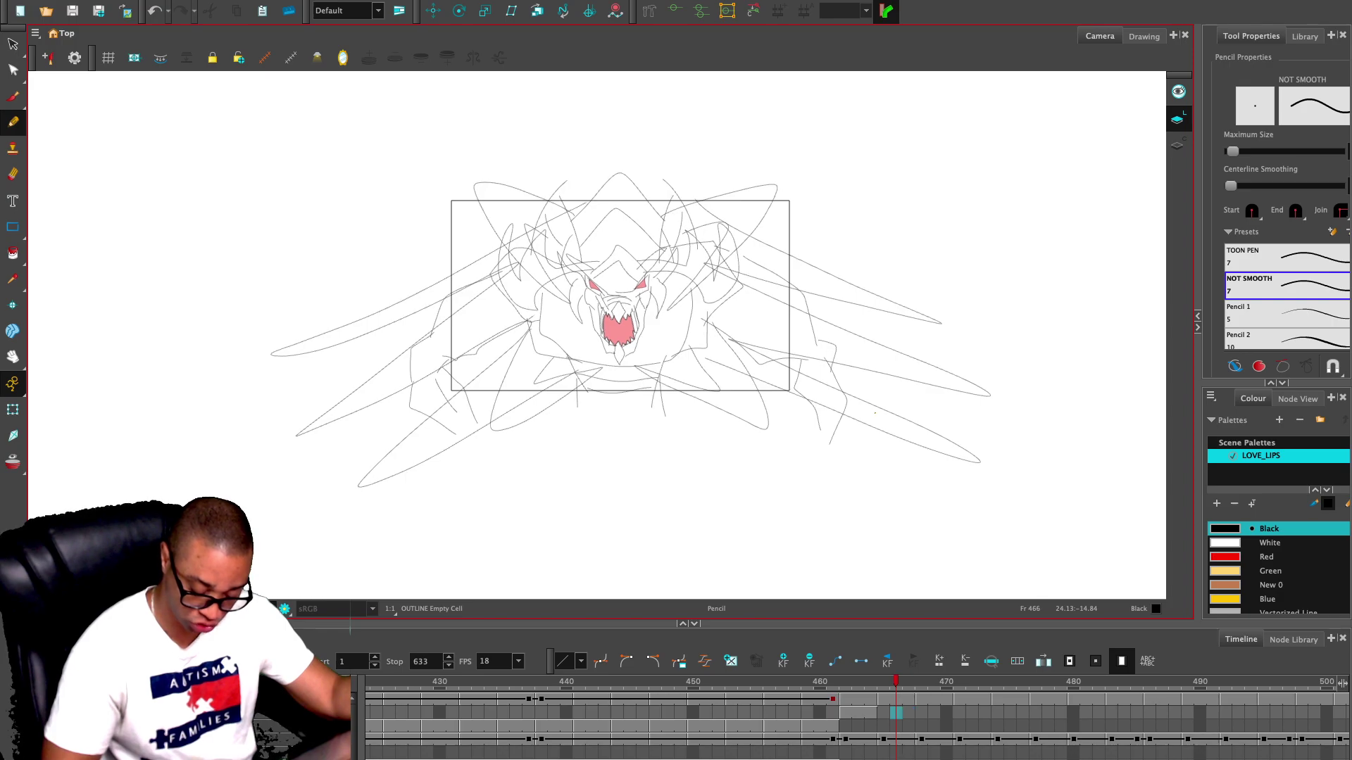
{"action": "key", "text": "comma"}
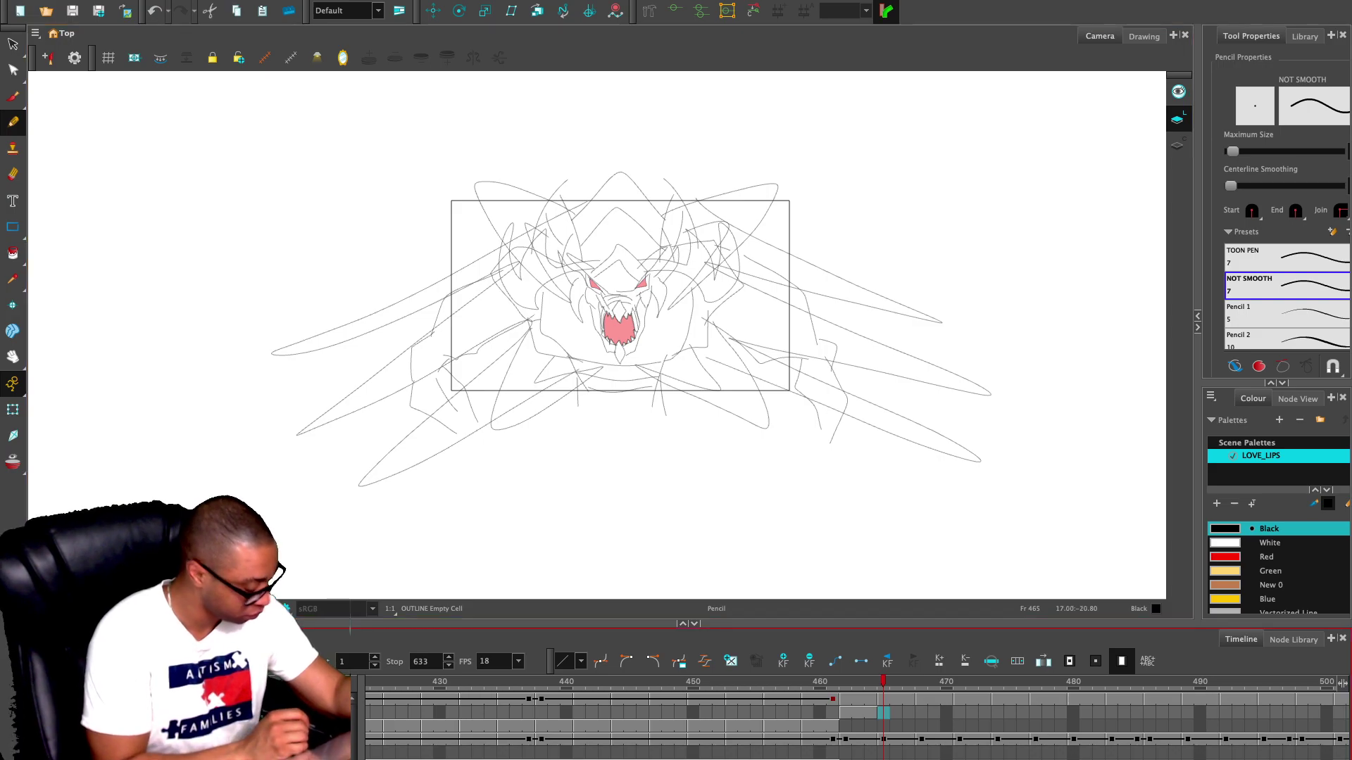
- On frame 465, hide the sketch, turn on onion skin and ink the left brow and cheek edge over the previous drawing
{"action": "key", "text": "shift+d"}
{"action": "key", "text": "shift+a"}
{"action": "key", "text": "shift+d"}
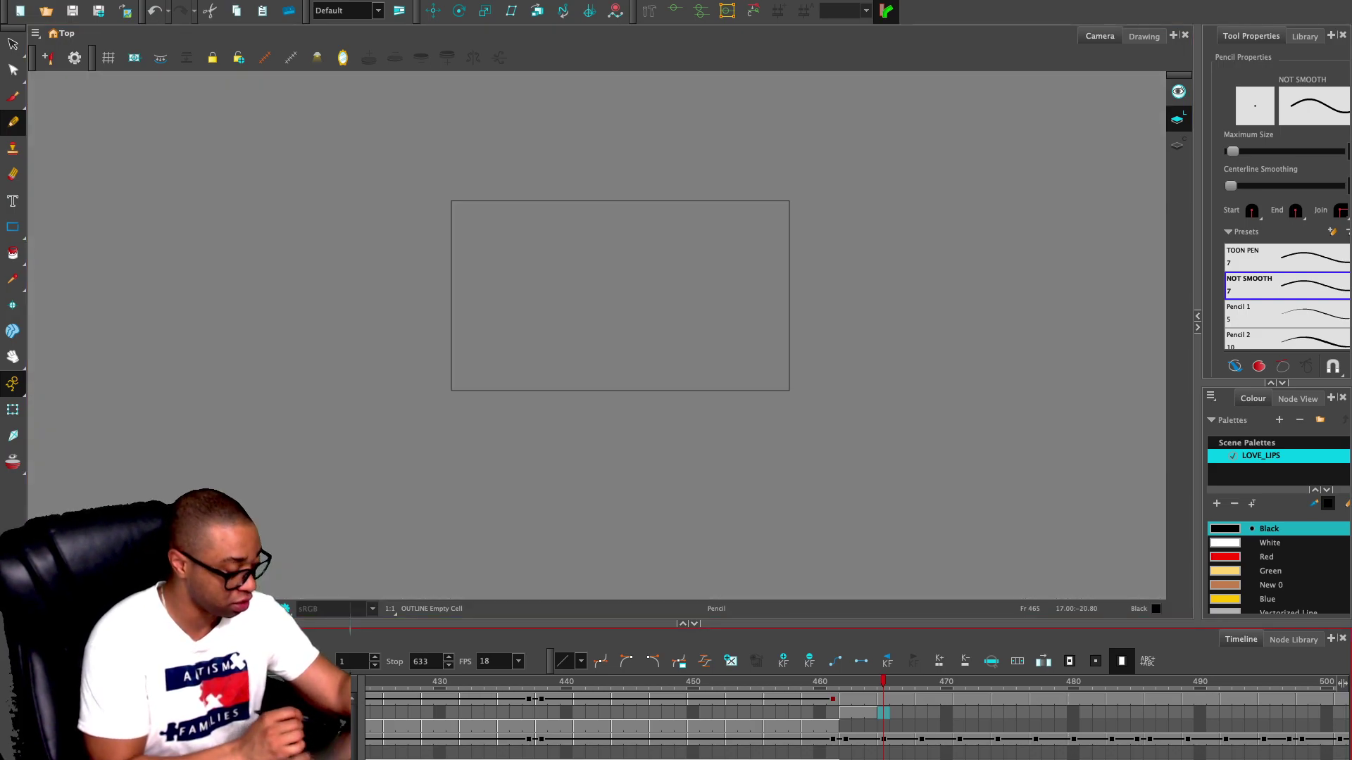
{"action": "key", "text": "alt+o"}
{"action": "key", "text": "2"}
{"action": "key", "text": "2"}
{"action": "left_click_drag", "start_coordinate": [729, 340], "coordinate": [745, 414]}
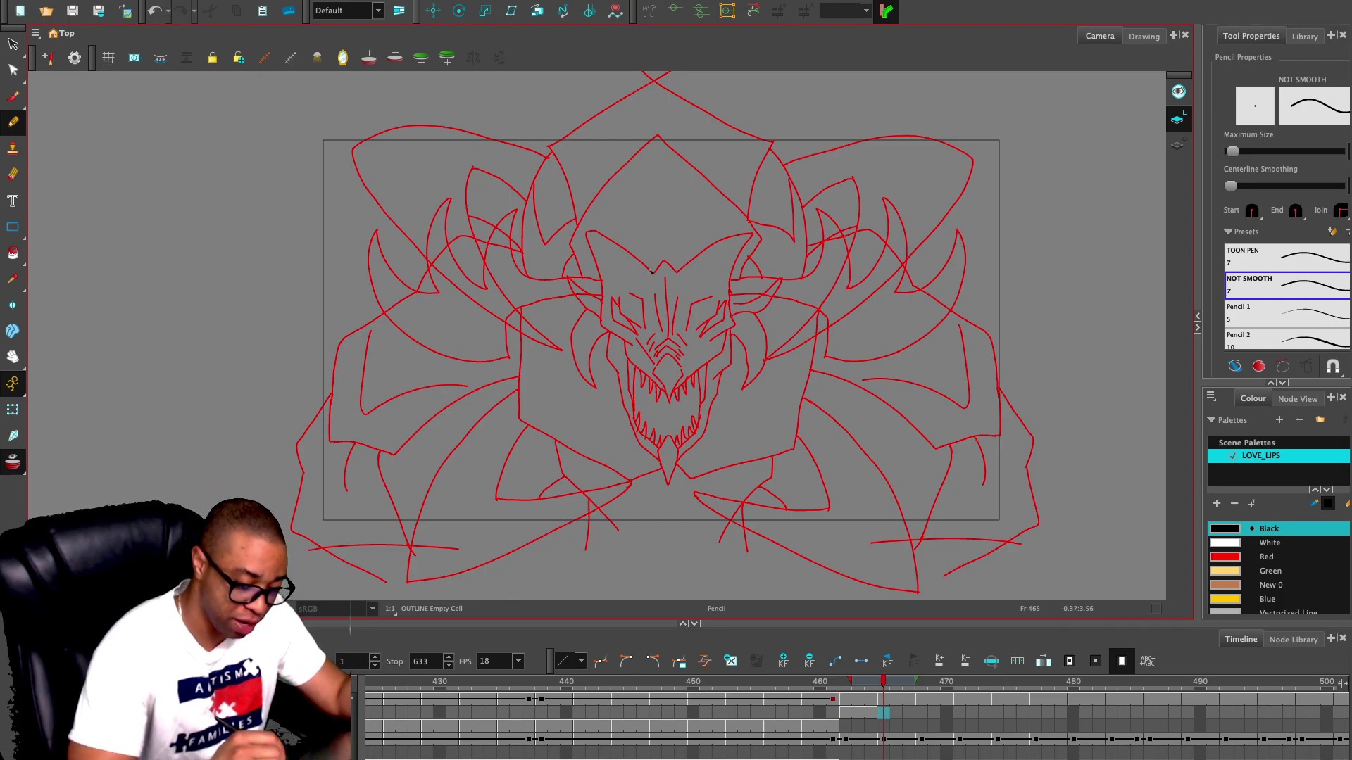
{"action": "mouse_move", "coordinate": [651, 271]}
{"action": "left_mouse_down"}
{"action": "mouse_move", "coordinate": [585, 229]}
{"action": "mouse_move", "coordinate": [602, 321]}
{"action": "mouse_move", "coordinate": [631, 342]}
{"action": "left_mouse_up"}
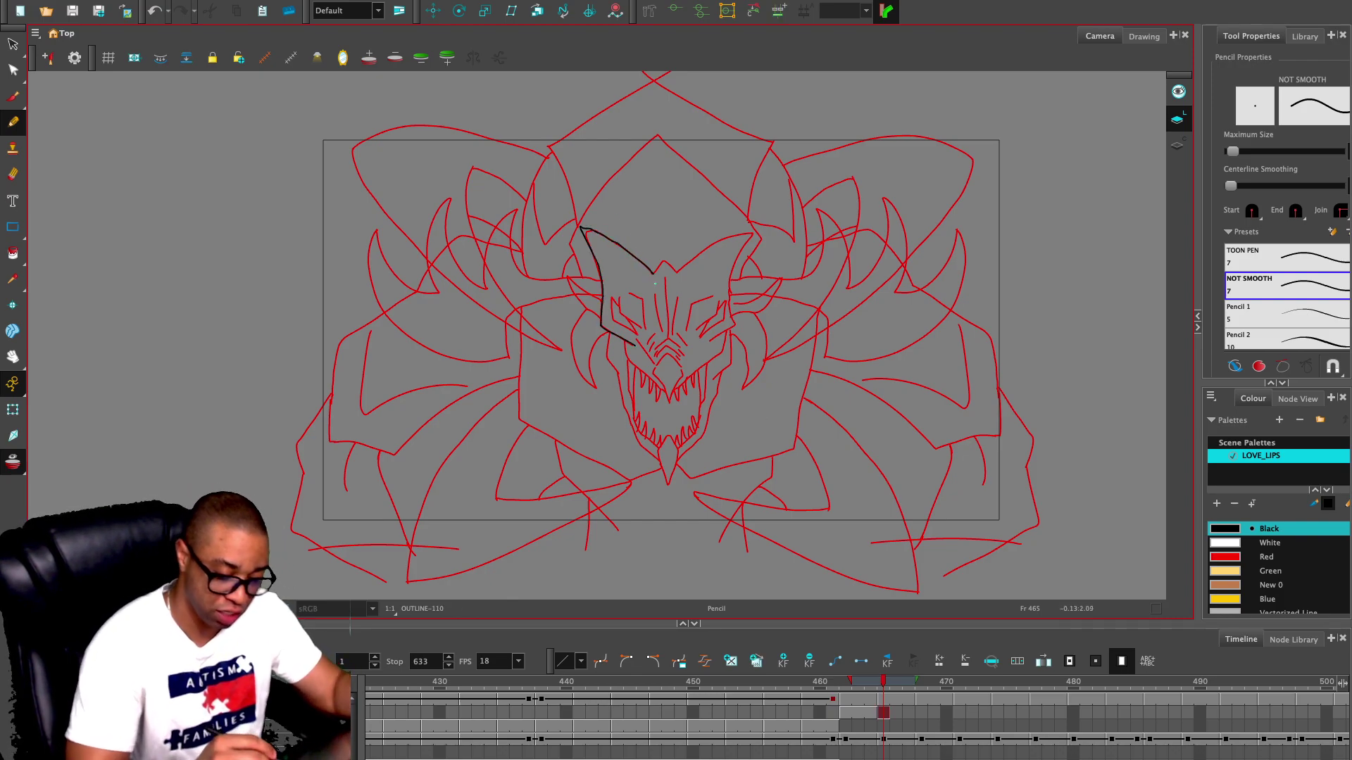
- Ink the rest of the head over the onion skin: right brow, eyes, nose ridges, beak, open jaws and teeth
{"action": "mouse_move", "coordinate": [652, 273]}
{"action": "left_mouse_down"}
{"action": "mouse_move", "coordinate": [748, 231]}
{"action": "mouse_move", "coordinate": [732, 322]}
{"action": "mouse_move", "coordinate": [704, 345]}
{"action": "mouse_move", "coordinate": [722, 304]}
{"action": "mouse_move", "coordinate": [722, 320]}
{"action": "mouse_move", "coordinate": [688, 302]}
{"action": "mouse_move", "coordinate": [673, 336]}
{"action": "mouse_move", "coordinate": [614, 320]}
{"action": "mouse_move", "coordinate": [651, 364]}
{"action": "mouse_move", "coordinate": [656, 333]}
{"action": "mouse_move", "coordinate": [679, 350]}
{"action": "mouse_move", "coordinate": [665, 394]}
{"action": "left_mouse_up"}
{"action": "key", "text": "ctrl+z"}
{"action": "mouse_move", "coordinate": [625, 342]}
{"action": "left_mouse_down"}
{"action": "mouse_move", "coordinate": [660, 387]}
{"action": "mouse_move", "coordinate": [717, 383]}
{"action": "left_mouse_up"}
{"action": "mouse_move", "coordinate": [730, 332]}
{"action": "left_mouse_down"}
{"action": "mouse_move", "coordinate": [690, 451]}
{"action": "mouse_move", "coordinate": [659, 451]}
{"action": "mouse_move", "coordinate": [668, 484]}
{"action": "mouse_move", "coordinate": [677, 465]}
{"action": "left_mouse_up"}
{"action": "left_click_drag", "start_coordinate": [610, 329], "coordinate": [636, 441]}
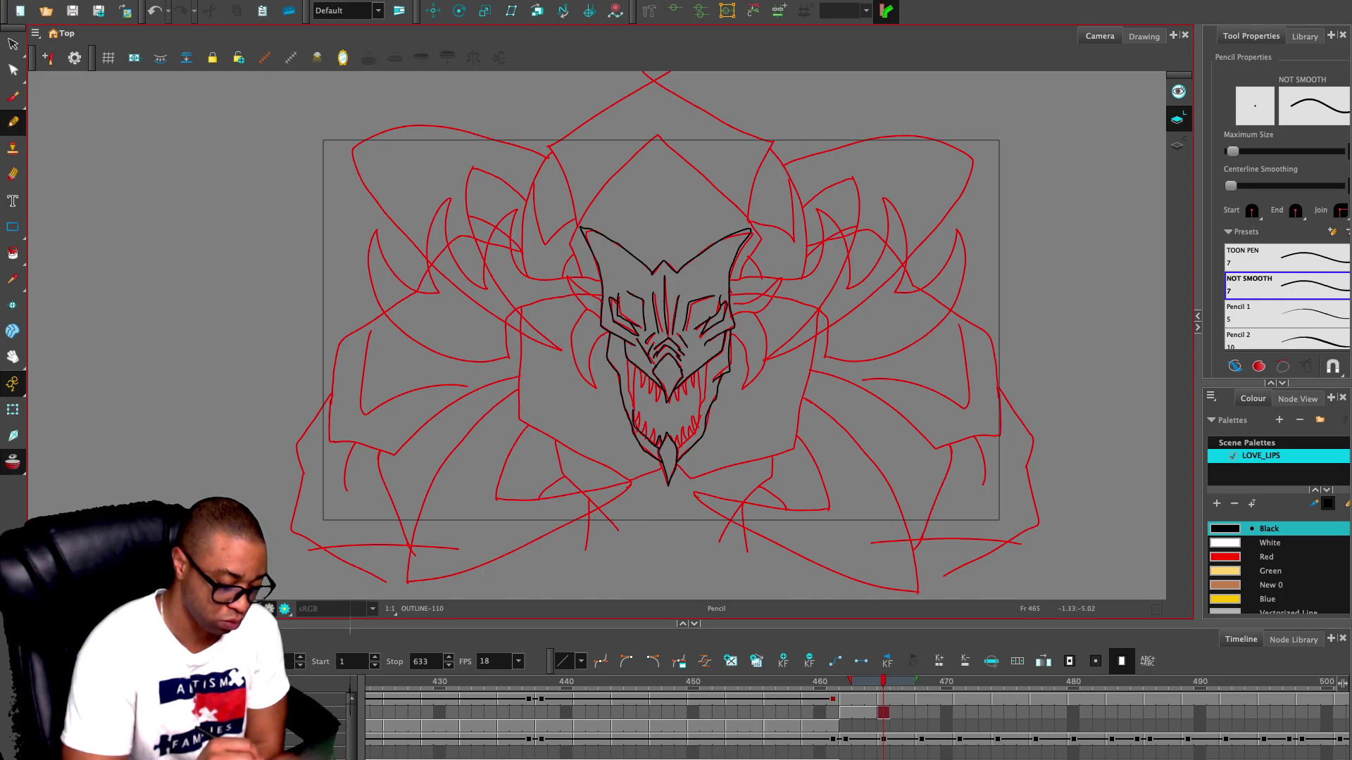
{"action": "mouse_move", "coordinate": [626, 358]}
{"action": "left_mouse_down"}
{"action": "mouse_move", "coordinate": [641, 432]}
{"action": "mouse_move", "coordinate": [682, 450]}
{"action": "left_mouse_up"}
{"action": "mouse_move", "coordinate": [678, 426]}
{"action": "left_mouse_down"}
{"action": "mouse_move", "coordinate": [684, 441]}
{"action": "mouse_move", "coordinate": [704, 361]}
{"action": "mouse_move", "coordinate": [679, 399]}
{"action": "mouse_move", "coordinate": [646, 395]}
{"action": "left_mouse_up"}
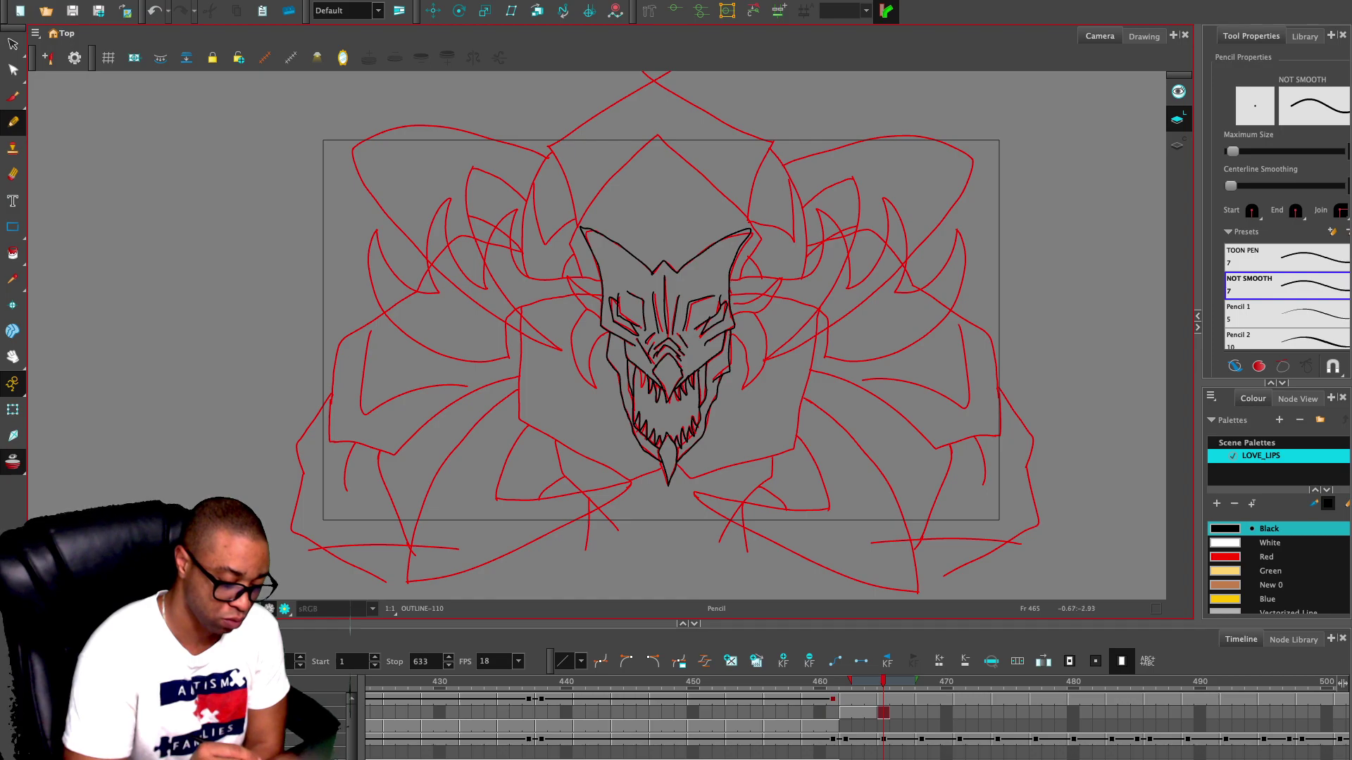
- Ink the left ear and cheek tusk and the curved shoulder spikes on both sides of the head
{"action": "mouse_move", "coordinate": [611, 331]}
{"action": "left_mouse_down"}
{"action": "mouse_move", "coordinate": [598, 390]}
{"action": "mouse_move", "coordinate": [572, 349]}
{"action": "mouse_move", "coordinate": [575, 317]}
{"action": "mouse_move", "coordinate": [599, 317]}
{"action": "mouse_move", "coordinate": [575, 307]}
{"action": "mouse_move", "coordinate": [567, 277]}
{"action": "mouse_move", "coordinate": [530, 274]}
{"action": "mouse_move", "coordinate": [510, 249]}
{"action": "mouse_move", "coordinate": [517, 211]}
{"action": "mouse_move", "coordinate": [483, 265]}
{"action": "mouse_move", "coordinate": [488, 290]}
{"action": "mouse_move", "coordinate": [464, 275]}
{"action": "mouse_move", "coordinate": [454, 194]}
{"action": "mouse_move", "coordinate": [422, 257]}
{"action": "mouse_move", "coordinate": [437, 293]}
{"action": "mouse_move", "coordinate": [385, 258]}
{"action": "mouse_move", "coordinate": [376, 231]}
{"action": "mouse_move", "coordinate": [369, 267]}
{"action": "mouse_move", "coordinate": [387, 316]}
{"action": "mouse_move", "coordinate": [426, 352]}
{"action": "mouse_move", "coordinate": [502, 365]}
{"action": "mouse_move", "coordinate": [528, 304]}
{"action": "mouse_move", "coordinate": [575, 295]}
{"action": "left_mouse_up"}
{"action": "key", "text": "alt+o"}
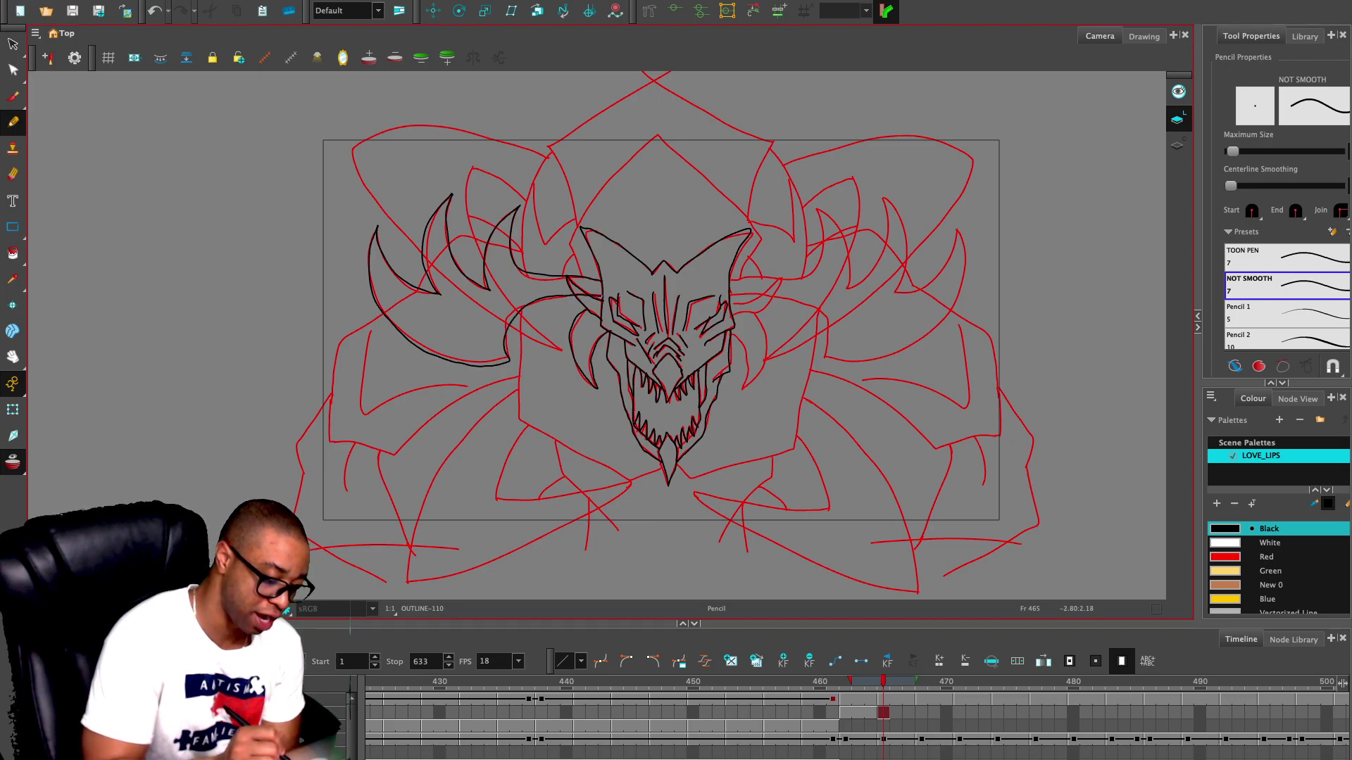
{"action": "mouse_move", "coordinate": [727, 279]}
{"action": "left_mouse_down"}
{"action": "mouse_move", "coordinate": [807, 278]}
{"action": "mouse_move", "coordinate": [824, 213]}
{"action": "mouse_move", "coordinate": [845, 243]}
{"action": "mouse_move", "coordinate": [843, 289]}
{"action": "mouse_move", "coordinate": [877, 259]}
{"action": "mouse_move", "coordinate": [885, 197]}
{"action": "mouse_move", "coordinate": [908, 265]}
{"action": "mouse_move", "coordinate": [893, 288]}
{"action": "mouse_move", "coordinate": [948, 254]}
{"action": "mouse_move", "coordinate": [956, 229]}
{"action": "mouse_move", "coordinate": [950, 315]}
{"action": "mouse_move", "coordinate": [867, 356]}
{"action": "mouse_move", "coordinate": [827, 357]}
{"action": "mouse_move", "coordinate": [803, 303]}
{"action": "mouse_move", "coordinate": [733, 294]}
{"action": "left_mouse_up"}
{"action": "mouse_move", "coordinate": [582, 278]}
{"action": "left_mouse_down"}
{"action": "mouse_move", "coordinate": [572, 246]}
{"action": "mouse_move", "coordinate": [651, 136]}
{"action": "mouse_move", "coordinate": [751, 224]}
{"action": "mouse_move", "coordinate": [756, 260]}
{"action": "mouse_move", "coordinate": [739, 278]}
{"action": "left_mouse_up"}
- Ink the inner and outer arches above the head and the upright horn shapes on both sides
{"action": "mouse_move", "coordinate": [579, 224]}
{"action": "left_mouse_down"}
{"action": "mouse_move", "coordinate": [550, 153]}
{"action": "mouse_move", "coordinate": [560, 132]}
{"action": "mouse_move", "coordinate": [663, 79]}
{"action": "mouse_move", "coordinate": [771, 143]}
{"action": "mouse_move", "coordinate": [748, 213]}
{"action": "left_mouse_up"}
{"action": "left_click_drag", "start_coordinate": [553, 152], "coordinate": [521, 264]}
{"action": "mouse_move", "coordinate": [533, 179]}
{"action": "left_mouse_down"}
{"action": "mouse_move", "coordinate": [537, 234]}
{"action": "mouse_move", "coordinate": [569, 217]}
{"action": "left_mouse_up"}
{"action": "mouse_move", "coordinate": [752, 221]}
{"action": "left_mouse_down"}
{"action": "mouse_move", "coordinate": [792, 242]}
{"action": "mouse_move", "coordinate": [771, 143]}
{"action": "mouse_move", "coordinate": [808, 267]}
{"action": "left_mouse_up"}
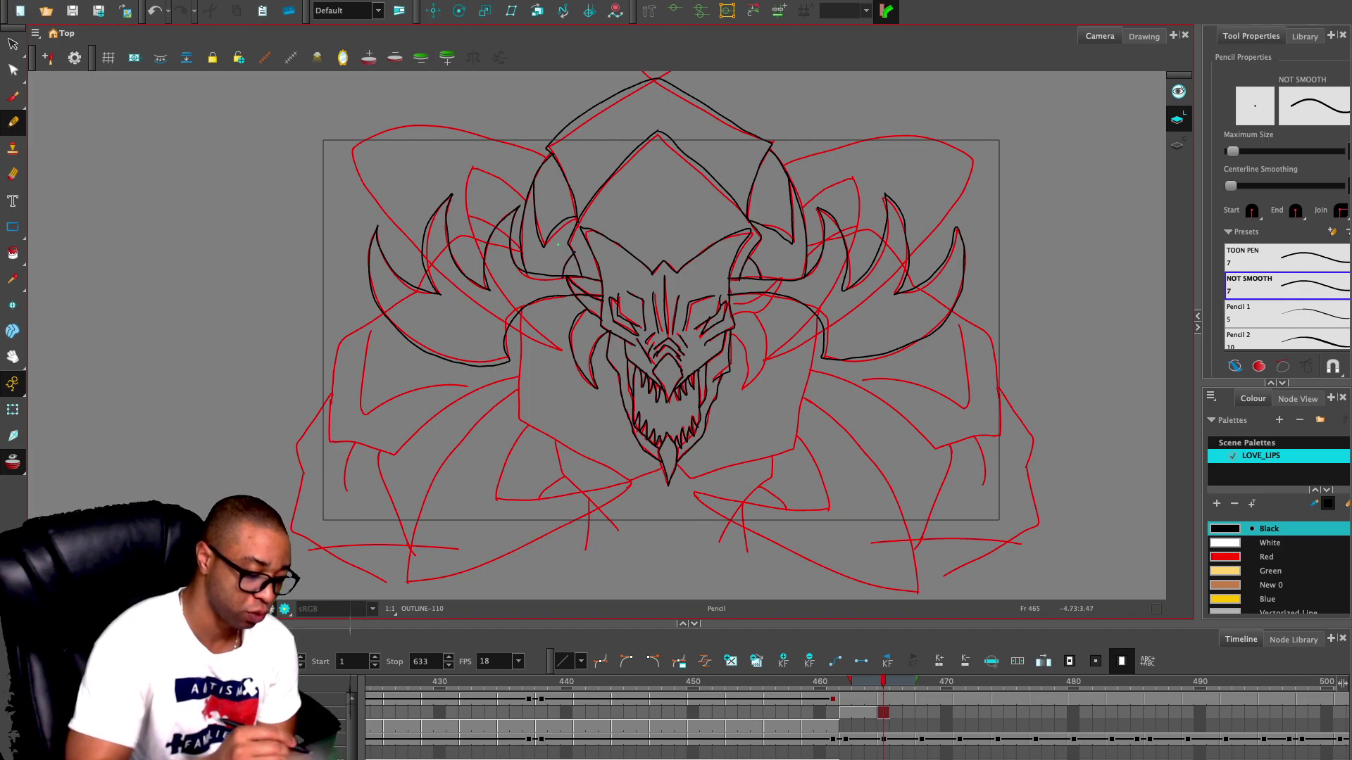
- Ink the large lobes and smaller pointed spikes on both sides, plus the right ear and cheek tusk
{"action": "mouse_move", "coordinate": [548, 157]}
{"action": "left_mouse_down"}
{"action": "mouse_move", "coordinate": [441, 128]}
{"action": "mouse_move", "coordinate": [364, 134]}
{"action": "mouse_move", "coordinate": [357, 168]}
{"action": "mouse_move", "coordinate": [410, 240]}
{"action": "mouse_move", "coordinate": [559, 348]}
{"action": "mouse_move", "coordinate": [481, 249]}
{"action": "mouse_move", "coordinate": [469, 169]}
{"action": "mouse_move", "coordinate": [519, 195]}
{"action": "left_mouse_up"}
{"action": "left_click_drag", "start_coordinate": [522, 251], "coordinate": [472, 222]}
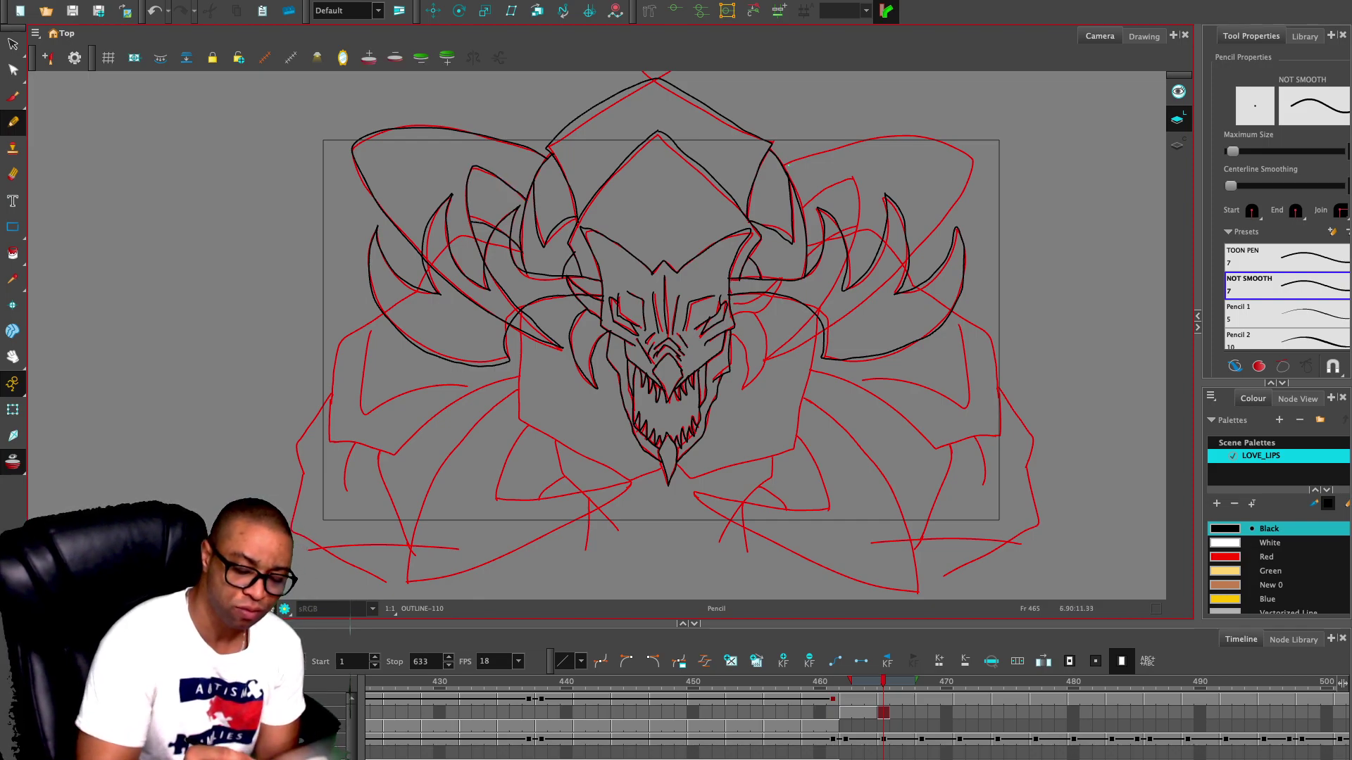
{"action": "mouse_move", "coordinate": [781, 166]}
{"action": "left_mouse_down"}
{"action": "mouse_move", "coordinate": [940, 143]}
{"action": "mouse_move", "coordinate": [971, 169]}
{"action": "mouse_move", "coordinate": [908, 264]}
{"action": "mouse_move", "coordinate": [803, 344]}
{"action": "mouse_move", "coordinate": [765, 363]}
{"action": "mouse_move", "coordinate": [730, 345]}
{"action": "mouse_move", "coordinate": [748, 373]}
{"action": "mouse_move", "coordinate": [764, 349]}
{"action": "mouse_move", "coordinate": [746, 312]}
{"action": "left_mouse_up"}
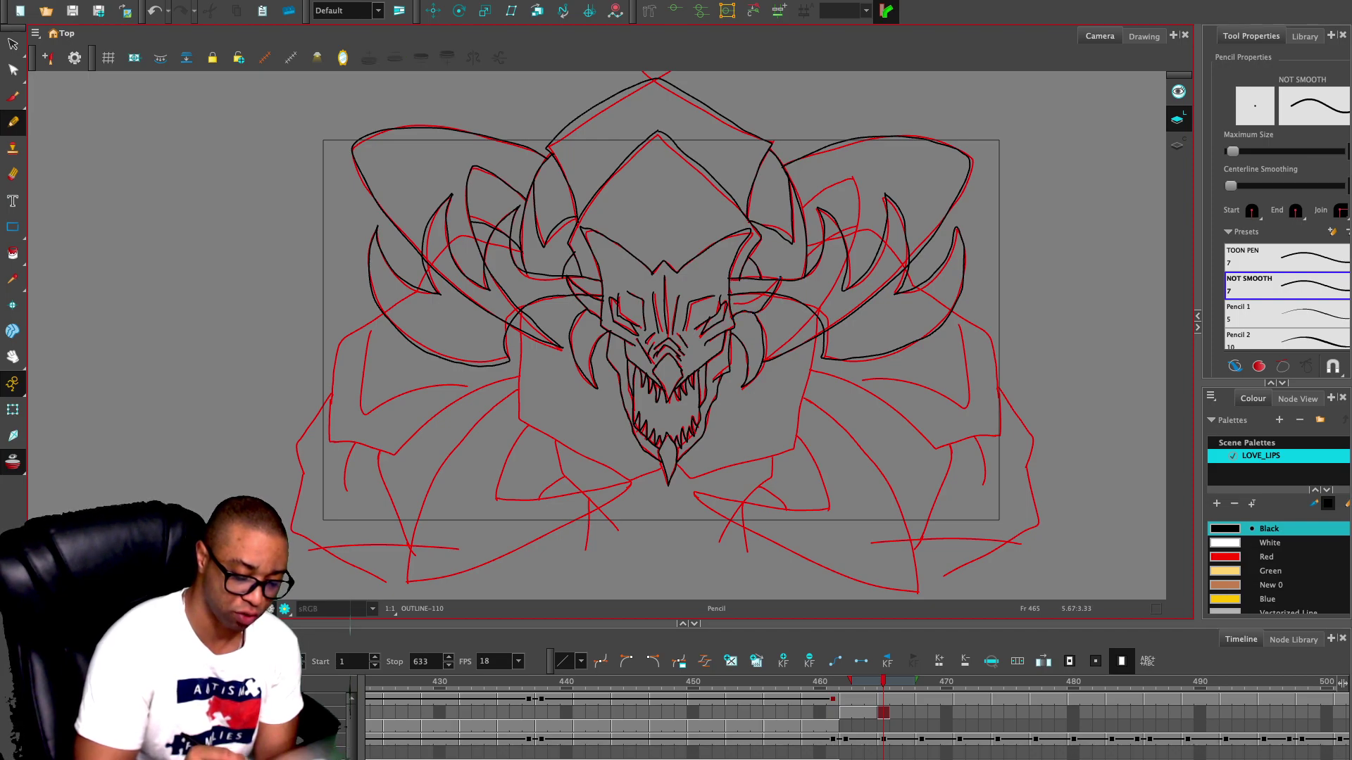
{"action": "key", "text": "alt+o"}
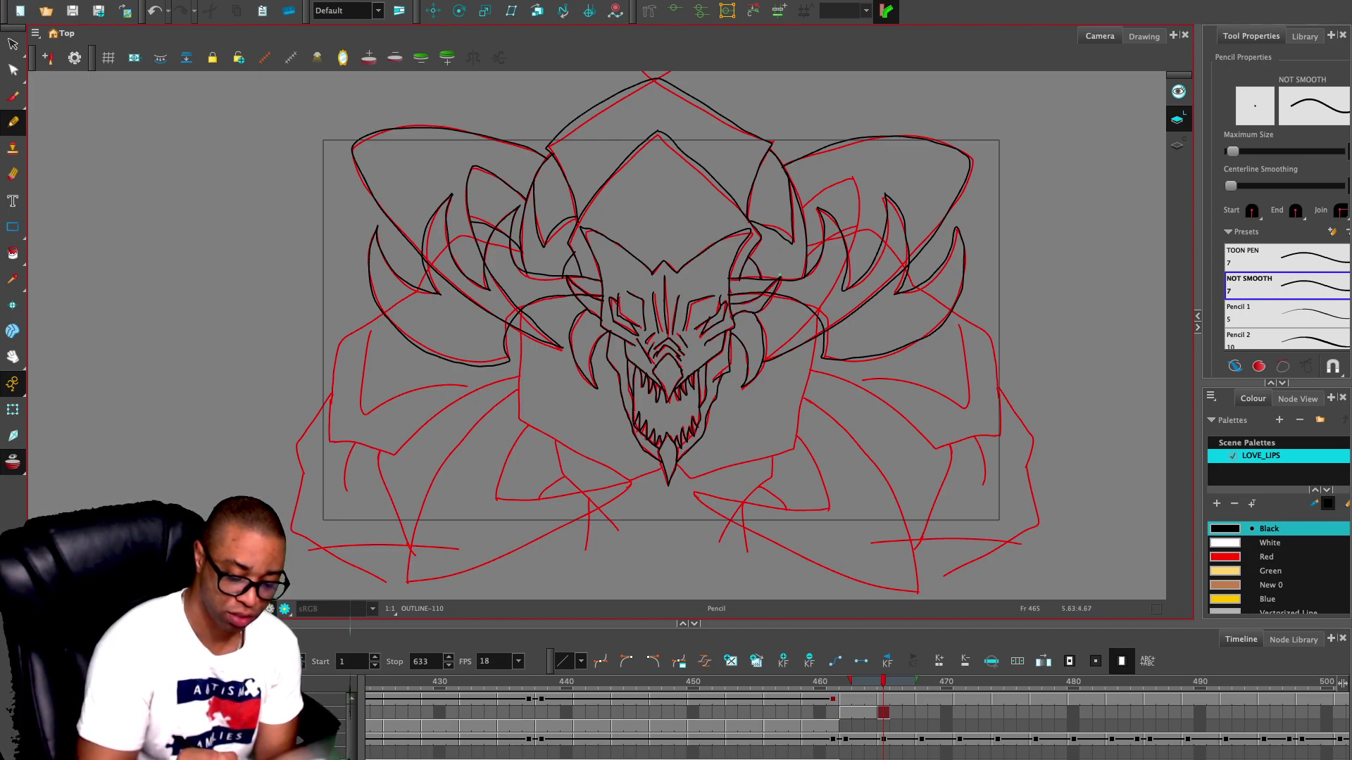
{"action": "mouse_move", "coordinate": [768, 354]}
{"action": "left_mouse_down"}
{"action": "mouse_move", "coordinate": [834, 287]}
{"action": "mouse_move", "coordinate": [852, 184]}
{"action": "mouse_move", "coordinate": [803, 209]}
{"action": "mouse_move", "coordinate": [813, 253]}
{"action": "left_mouse_up"}
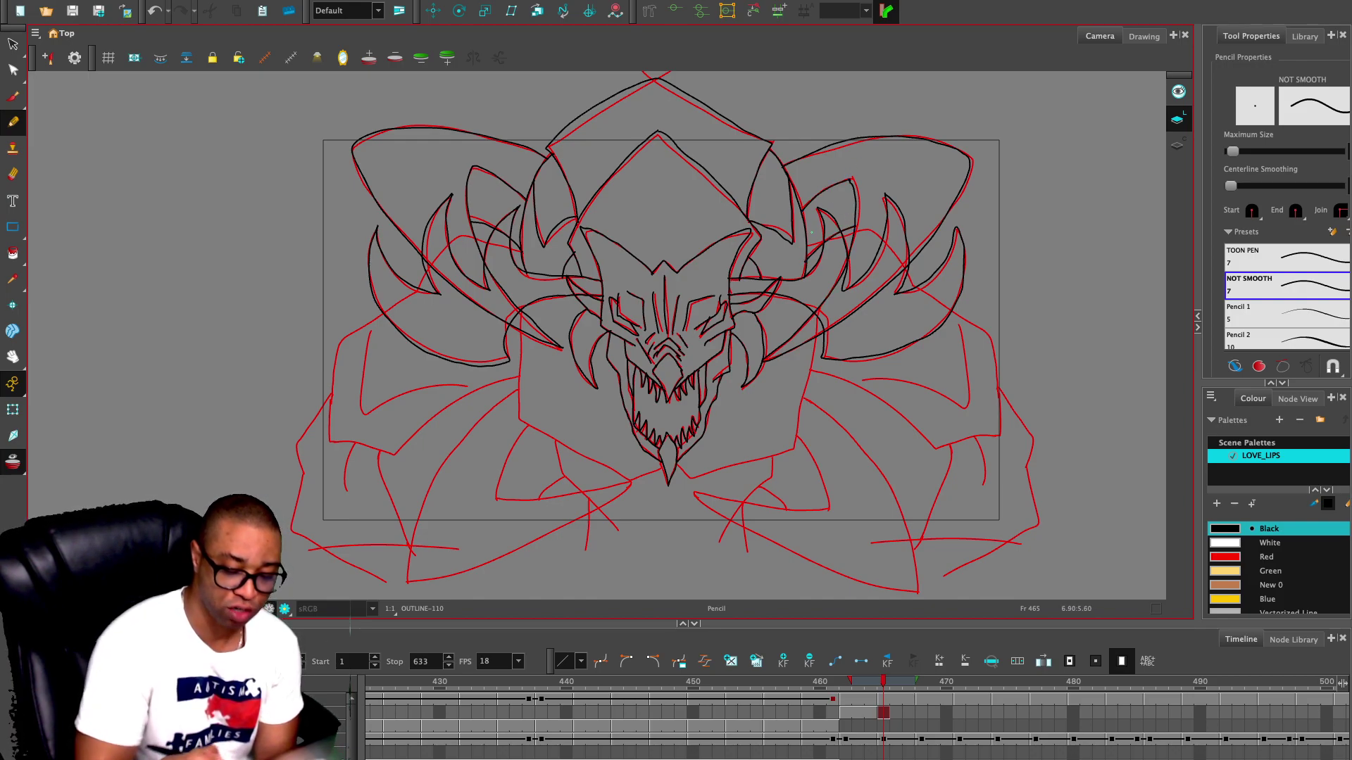
- Ink the right upper foreleg, the angular chest outline and the left upper foreleg over the onion skin
{"action": "mouse_move", "coordinate": [807, 246]}
{"action": "left_mouse_down"}
{"action": "mouse_move", "coordinate": [875, 234]}
{"action": "mouse_move", "coordinate": [909, 283]}
{"action": "mouse_move", "coordinate": [988, 336]}
{"action": "mouse_move", "coordinate": [999, 430]}
{"action": "mouse_move", "coordinate": [954, 445]}
{"action": "mouse_move", "coordinate": [814, 369]}
{"action": "left_mouse_up"}
{"action": "mouse_move", "coordinate": [815, 315]}
{"action": "left_mouse_down"}
{"action": "mouse_move", "coordinate": [796, 431]}
{"action": "mouse_move", "coordinate": [685, 478]}
{"action": "mouse_move", "coordinate": [625, 479]}
{"action": "mouse_move", "coordinate": [545, 440]}
{"action": "mouse_move", "coordinate": [521, 383]}
{"action": "mouse_move", "coordinate": [520, 307]}
{"action": "left_mouse_up"}
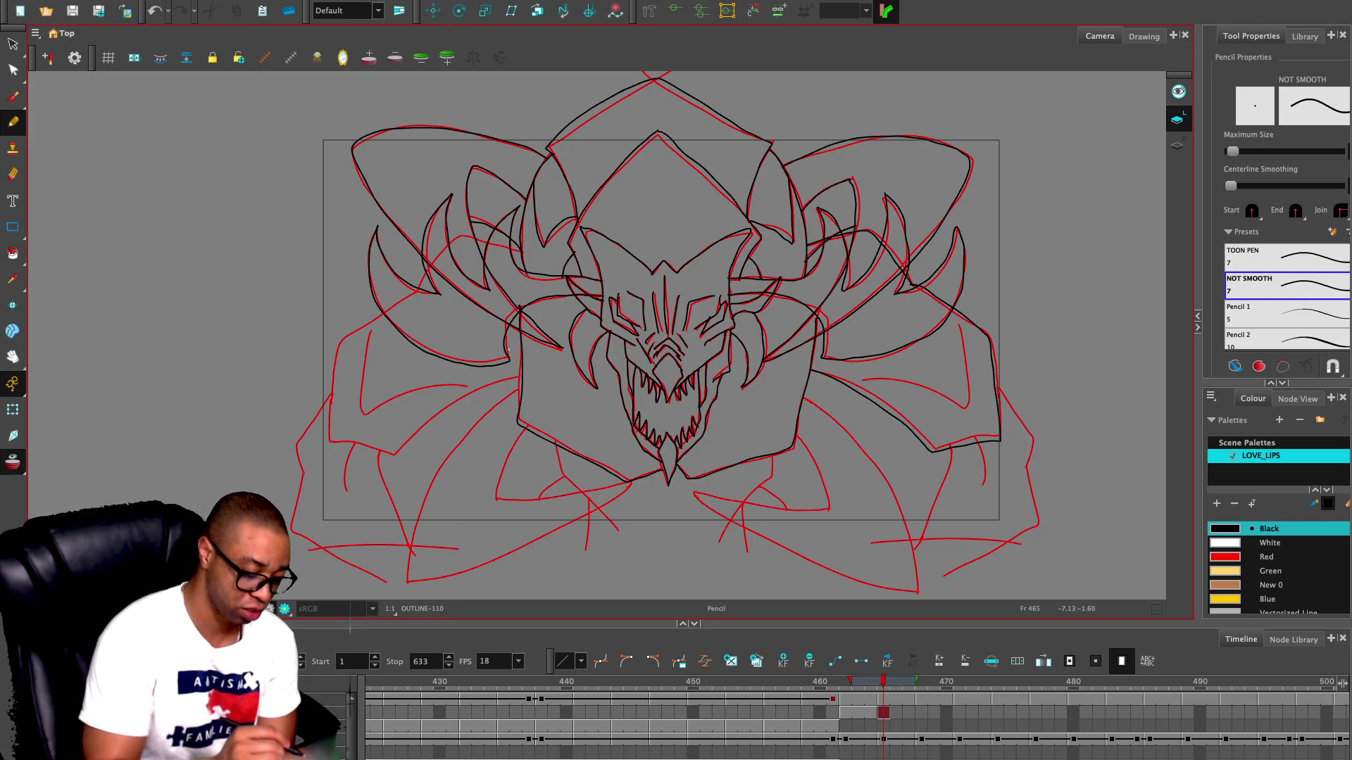
{"action": "mouse_move", "coordinate": [520, 251]}
{"action": "left_mouse_down"}
{"action": "mouse_move", "coordinate": [461, 232]}
{"action": "mouse_move", "coordinate": [397, 299]}
{"action": "mouse_move", "coordinate": [345, 329]}
{"action": "mouse_move", "coordinate": [328, 439]}
{"action": "mouse_move", "coordinate": [393, 453]}
{"action": "mouse_move", "coordinate": [511, 379]}
{"action": "left_mouse_up"}
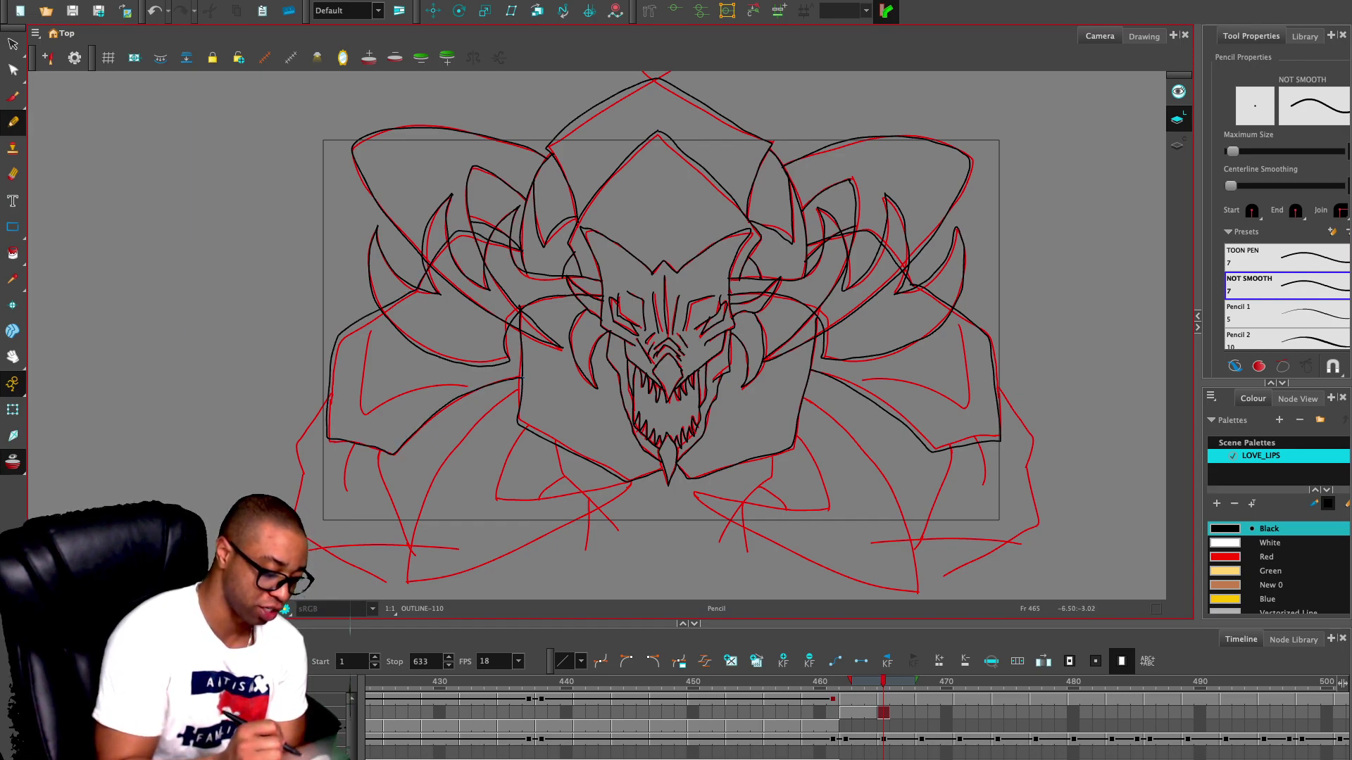
- Ink the left foreleg's inner contour, its lower leg edges and the crossing foot lines
{"action": "mouse_move", "coordinate": [371, 328]}
{"action": "left_mouse_down"}
{"action": "mouse_move", "coordinate": [360, 410]}
{"action": "mouse_move", "coordinate": [464, 383]}
{"action": "left_mouse_up"}
{"action": "left_click_drag", "start_coordinate": [332, 392], "coordinate": [297, 452]}
{"action": "mouse_move", "coordinate": [381, 451]}
{"action": "left_mouse_down"}
{"action": "mouse_move", "coordinate": [386, 503]}
{"action": "mouse_move", "coordinate": [416, 561]}
{"action": "mouse_move", "coordinate": [347, 505]}
{"action": "left_mouse_up"}
{"action": "left_click_drag", "start_coordinate": [299, 552], "coordinate": [427, 549]}
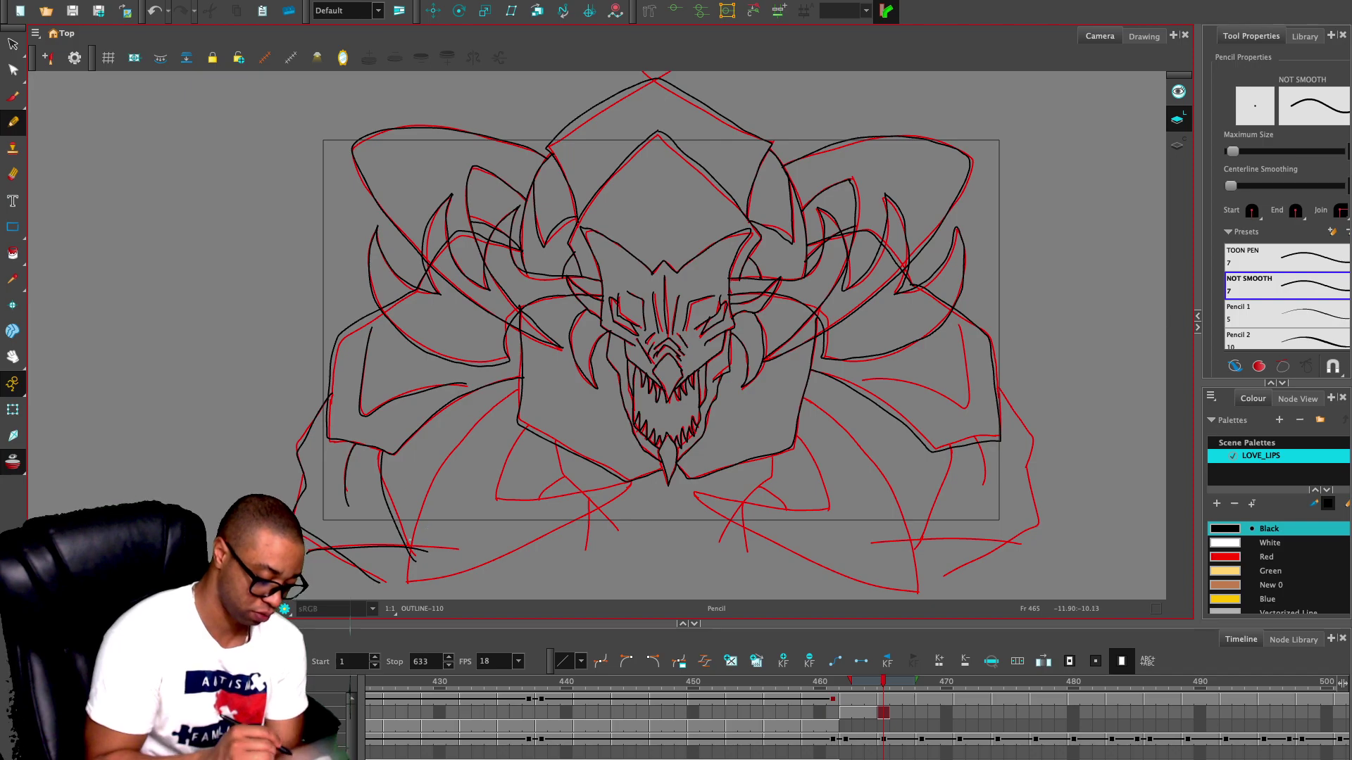
- Ink the lower fins and bent hind legs on both sides beneath the chest
{"action": "mouse_move", "coordinate": [517, 389]}
{"action": "left_mouse_down"}
{"action": "mouse_move", "coordinate": [437, 471]}
{"action": "mouse_move", "coordinate": [406, 571]}
{"action": "mouse_move", "coordinate": [453, 579]}
{"action": "mouse_move", "coordinate": [555, 535]}
{"action": "mouse_move", "coordinate": [631, 479]}
{"action": "mouse_move", "coordinate": [497, 500]}
{"action": "mouse_move", "coordinate": [531, 422]}
{"action": "mouse_move", "coordinate": [618, 541]}
{"action": "mouse_move", "coordinate": [588, 555]}
{"action": "left_mouse_up"}
{"action": "left_click_drag", "start_coordinate": [542, 498], "coordinate": [565, 476]}
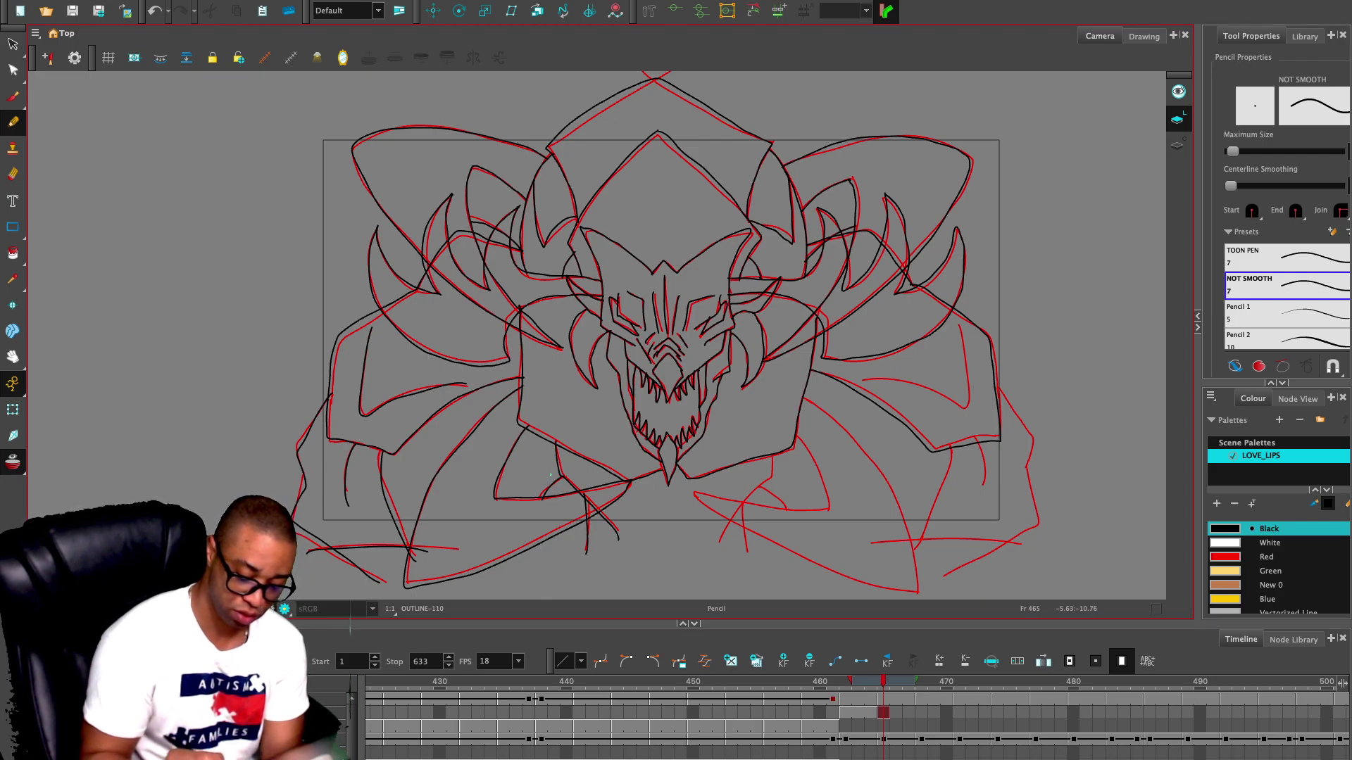
{"action": "left_click_drag", "start_coordinate": [773, 455], "coordinate": [719, 555]}
{"action": "left_click_drag", "start_coordinate": [772, 488], "coordinate": [787, 509]}
{"action": "mouse_move", "coordinate": [795, 434]}
{"action": "left_mouse_down"}
{"action": "mouse_move", "coordinate": [827, 503]}
{"action": "mouse_move", "coordinate": [816, 514]}
{"action": "mouse_move", "coordinate": [696, 493]}
{"action": "mouse_move", "coordinate": [826, 570]}
{"action": "mouse_move", "coordinate": [916, 593]}
{"action": "mouse_move", "coordinate": [881, 476]}
{"action": "mouse_move", "coordinate": [811, 401]}
{"action": "left_mouse_up"}
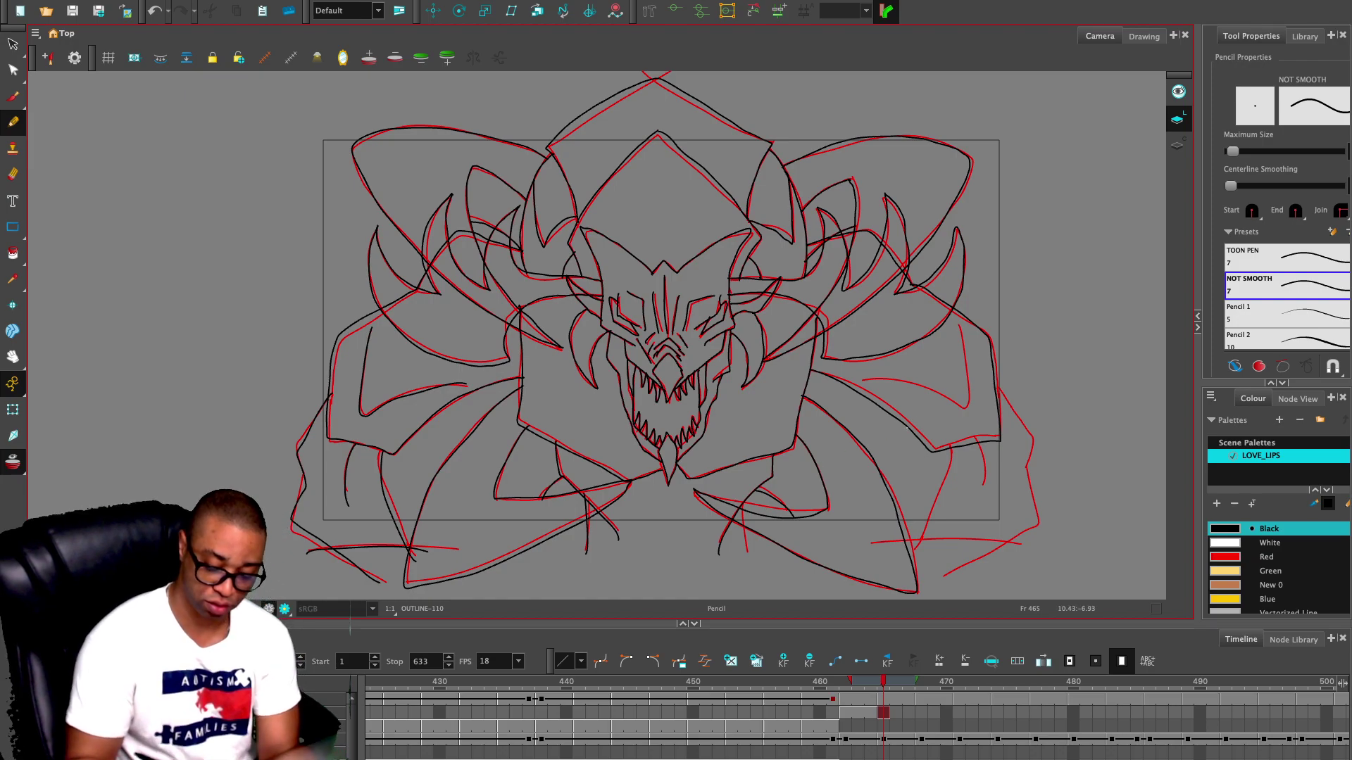
{"action": "left_click_drag", "start_coordinate": [741, 500], "coordinate": [746, 557]}
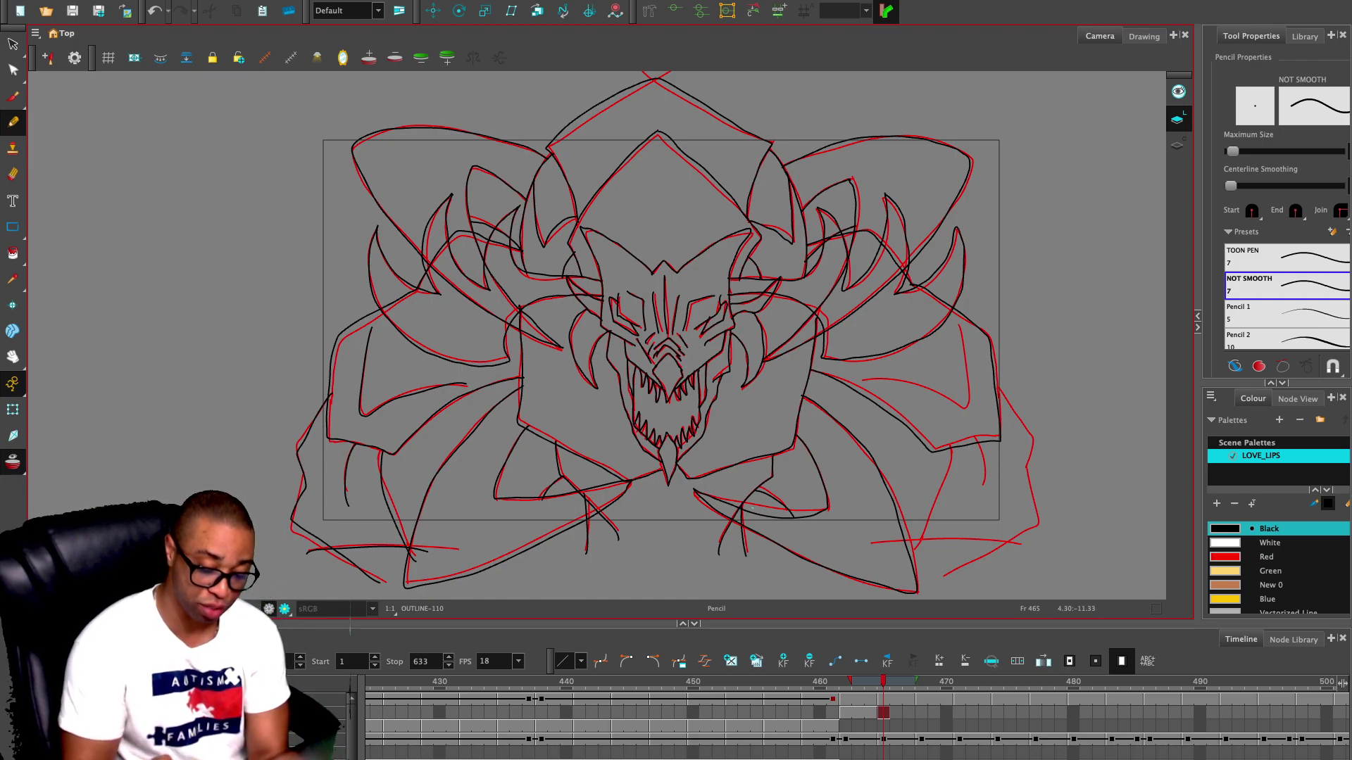
- Ink the right foreleg's inner contour, its lower leg edges and the crossing foot lines over the onion skin
{"action": "mouse_move", "coordinate": [864, 378]}
{"action": "left_mouse_down"}
{"action": "mouse_move", "coordinate": [970, 410]}
{"action": "mouse_move", "coordinate": [957, 325]}
{"action": "left_mouse_up"}
{"action": "mouse_move", "coordinate": [973, 436]}
{"action": "left_mouse_down"}
{"action": "mouse_move", "coordinate": [979, 484]}
{"action": "mouse_move", "coordinate": [946, 490]}
{"action": "mouse_move", "coordinate": [914, 543]}
{"action": "left_mouse_up"}
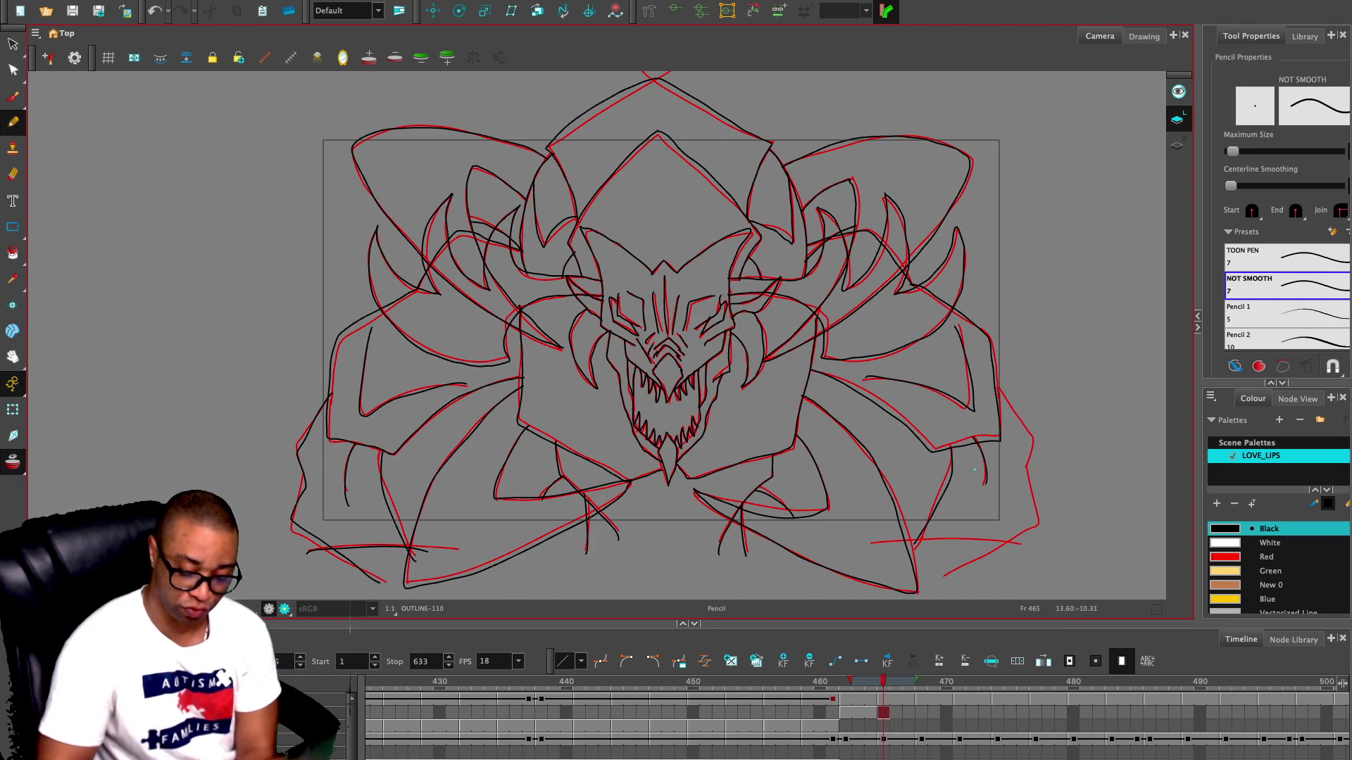
{"action": "mouse_move", "coordinate": [992, 384]}
{"action": "left_mouse_down"}
{"action": "mouse_move", "coordinate": [1026, 451]}
{"action": "mouse_move", "coordinate": [1032, 440]}
{"action": "mouse_move", "coordinate": [1021, 476]}
{"action": "mouse_move", "coordinate": [1037, 516]}
{"action": "mouse_move", "coordinate": [977, 576]}
{"action": "left_mouse_up"}
{"action": "left_click_drag", "start_coordinate": [913, 543], "coordinate": [1039, 555]}
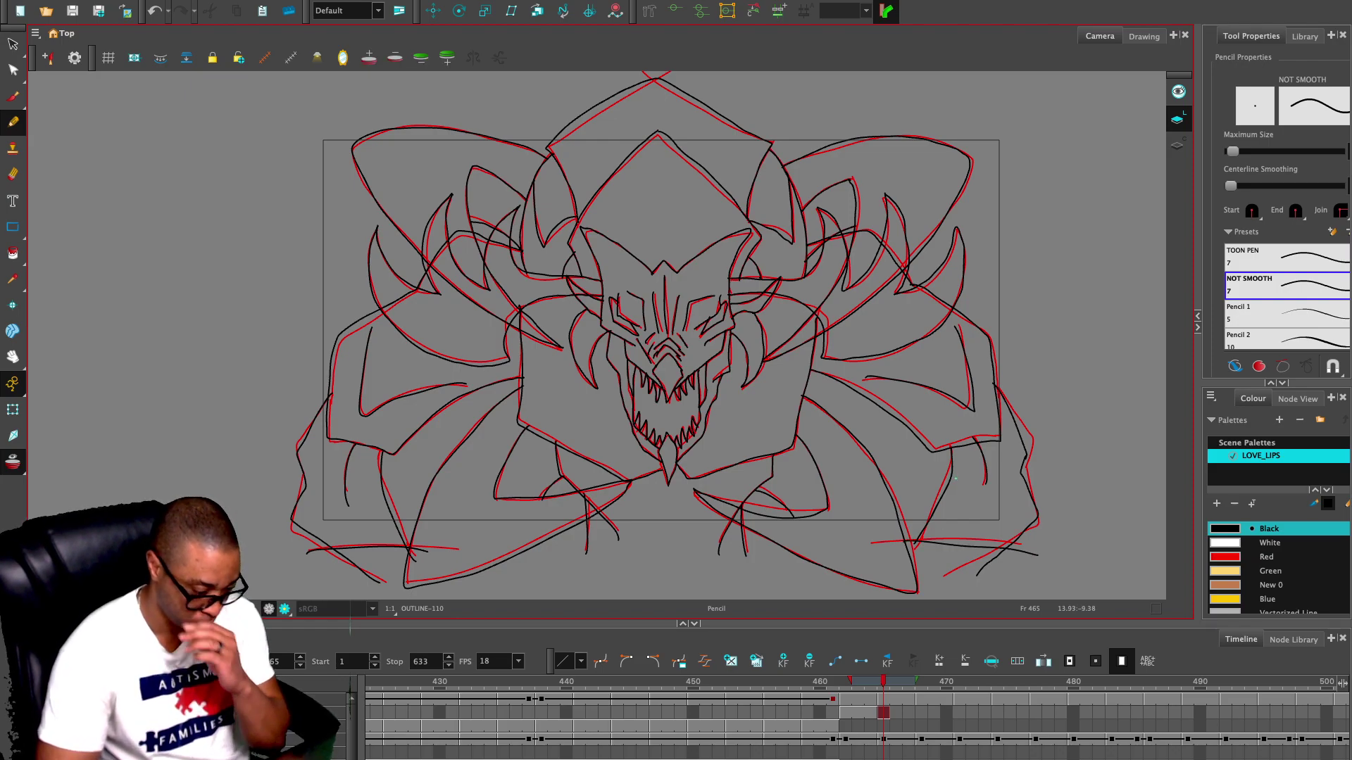
- Turn off the onion skin and flip back and forth around frame 465 to compare the two roaring dragon drawings
{"action": "key", "text": "alt+o"}
{"action": "key", "text": "period"}
{"action": "key", "text": "comma"}
{"action": "key", "text": "period"}
{"action": "key", "text": "comma"}
{"action": "key", "text": "period"}
{"action": "key", "text": "comma"}
{"action": "key", "text": "period"}
{"action": "key", "text": "comma"}
{"action": "key", "text": "period"}
{"action": "key", "text": "comma"}
{"action": "key", "text": "period"}
{"action": "key", "text": "comma"}
{"action": "key", "text": "period"}
- Extend the exposure of the frame 465 drawing by two frames, through frame 467, and step through the timing
{"action": "left_click", "coordinate": [882, 712]}
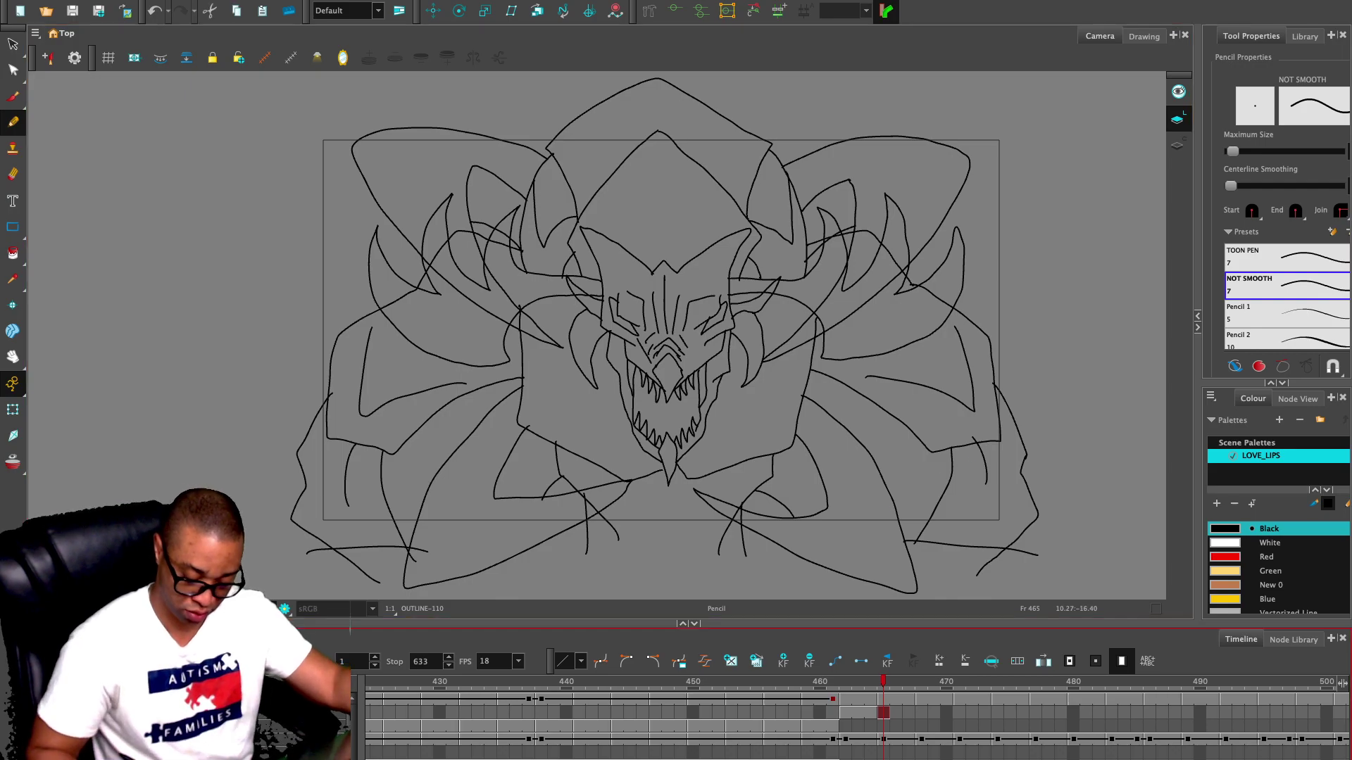
{"action": "key", "text": "plus"}
{"action": "key", "text": "plus"}
{"action": "key", "text": "alt+s"}
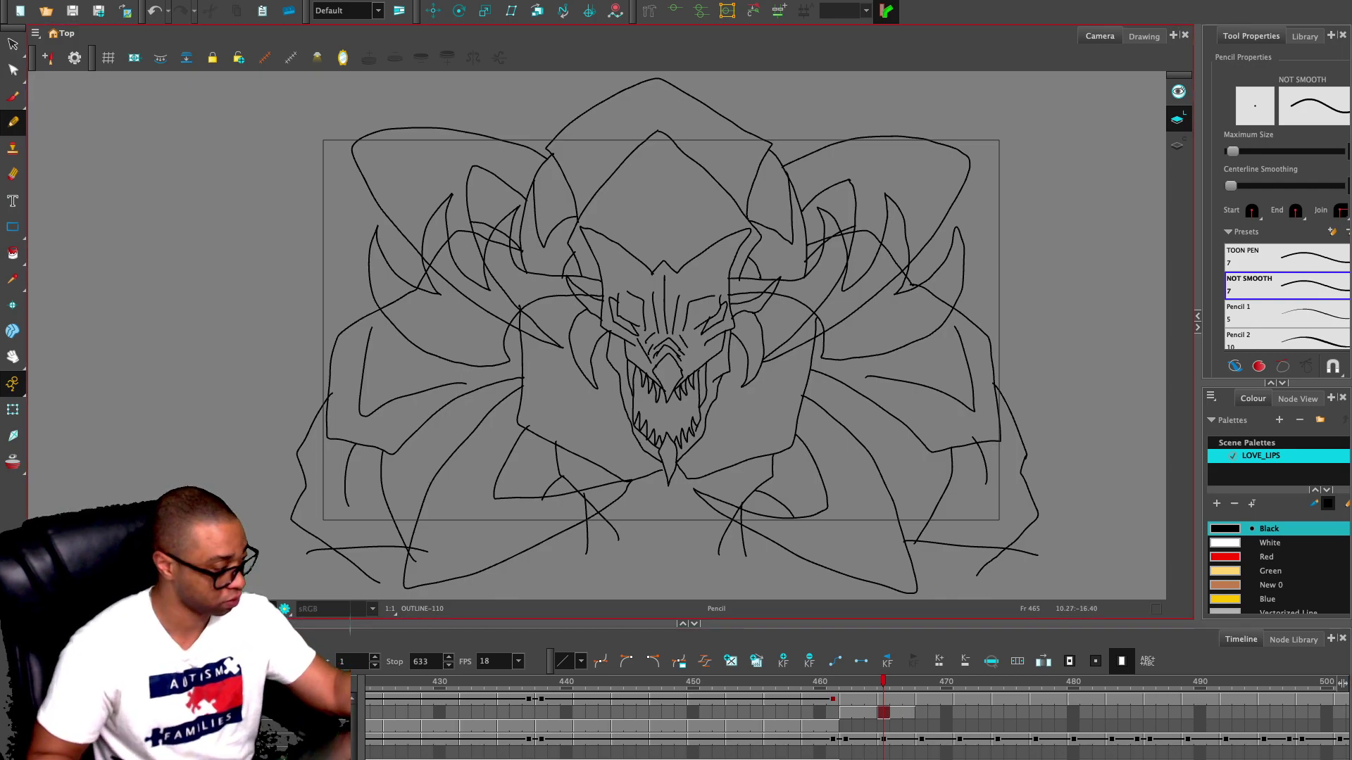
{"action": "key", "text": "period"}
{"action": "key", "text": "period"}
{"action": "key", "text": "period"}
{"action": "key", "text": "comma"}
- Duplicate the roaring dragon exposure from frames 465–467 to the cells starting at frame 471
{"action": "left_click", "coordinate": [920, 713]}
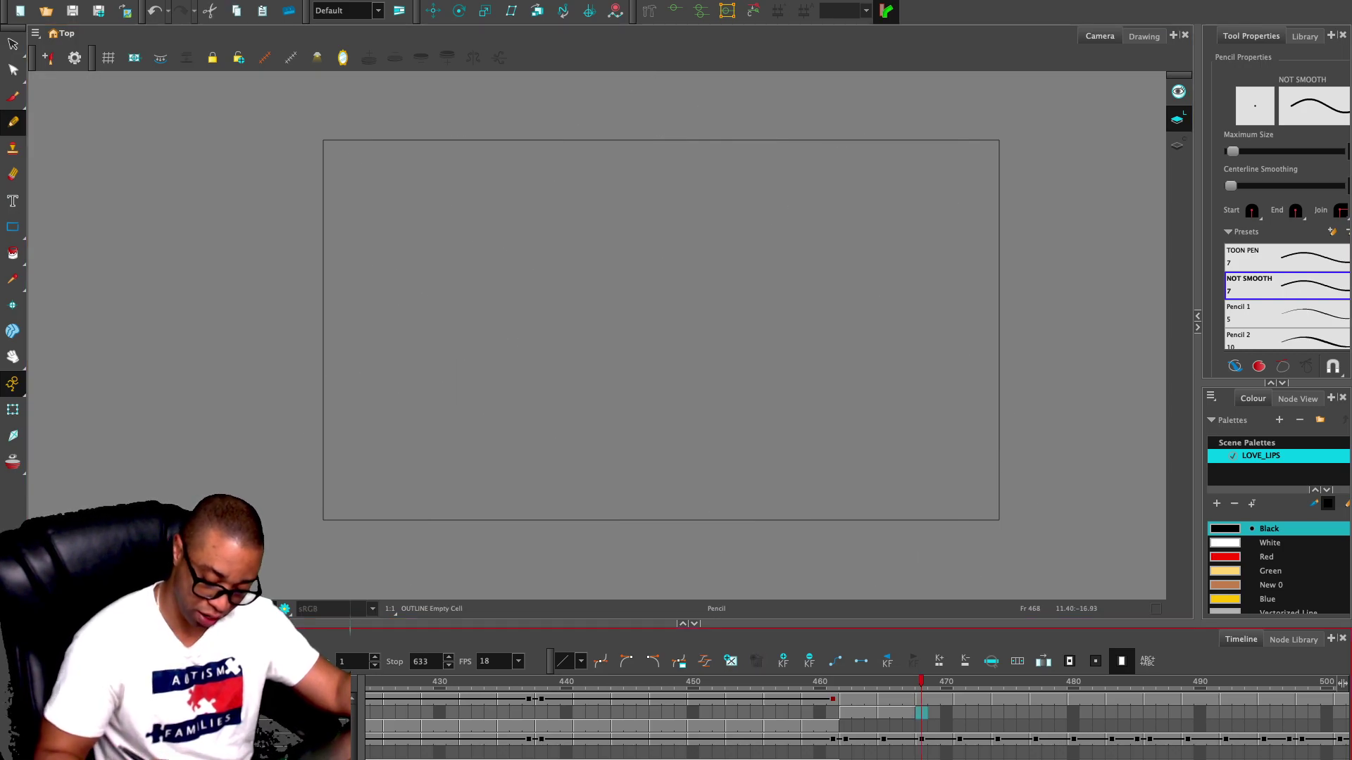
{"action": "key", "text": "comma"}
{"action": "key", "text": "comma"}
{"action": "key", "text": "comma"}
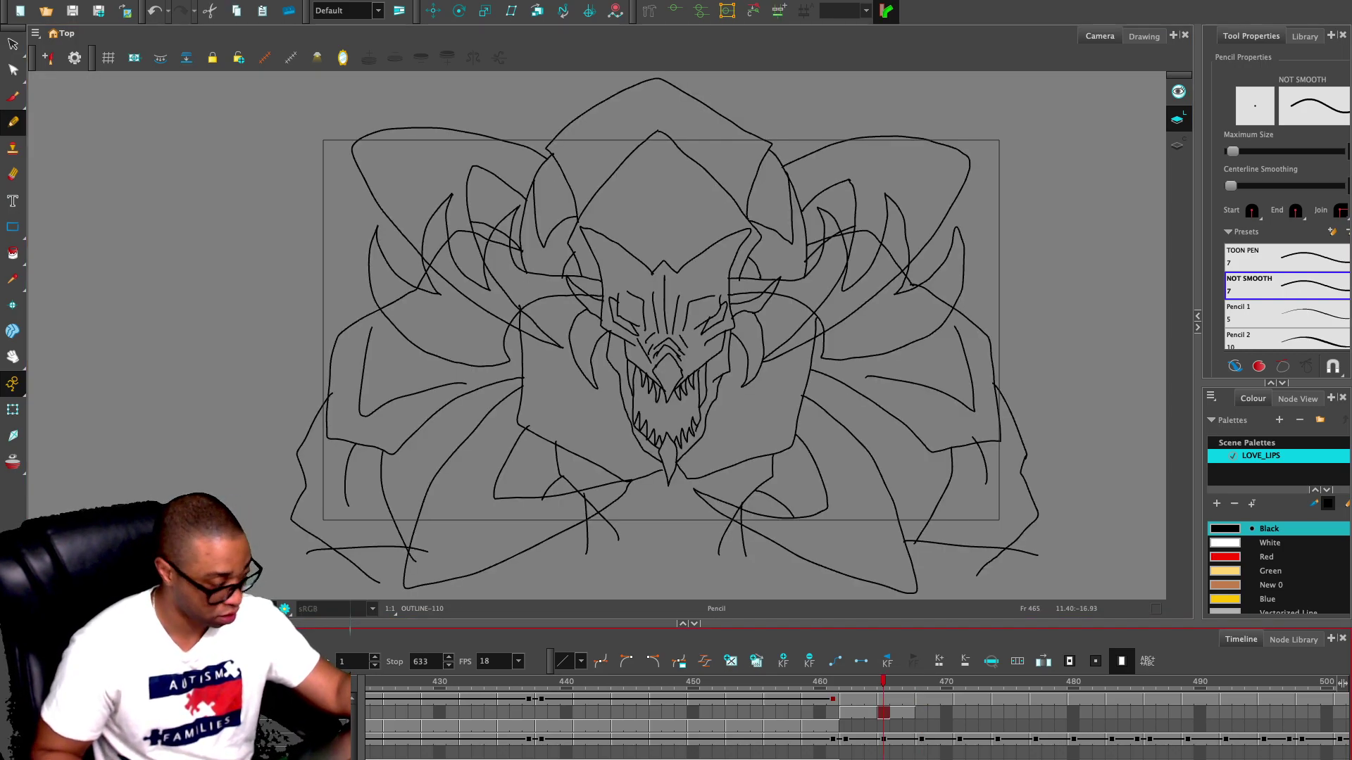
{"action": "left_click", "coordinate": [883, 712]}
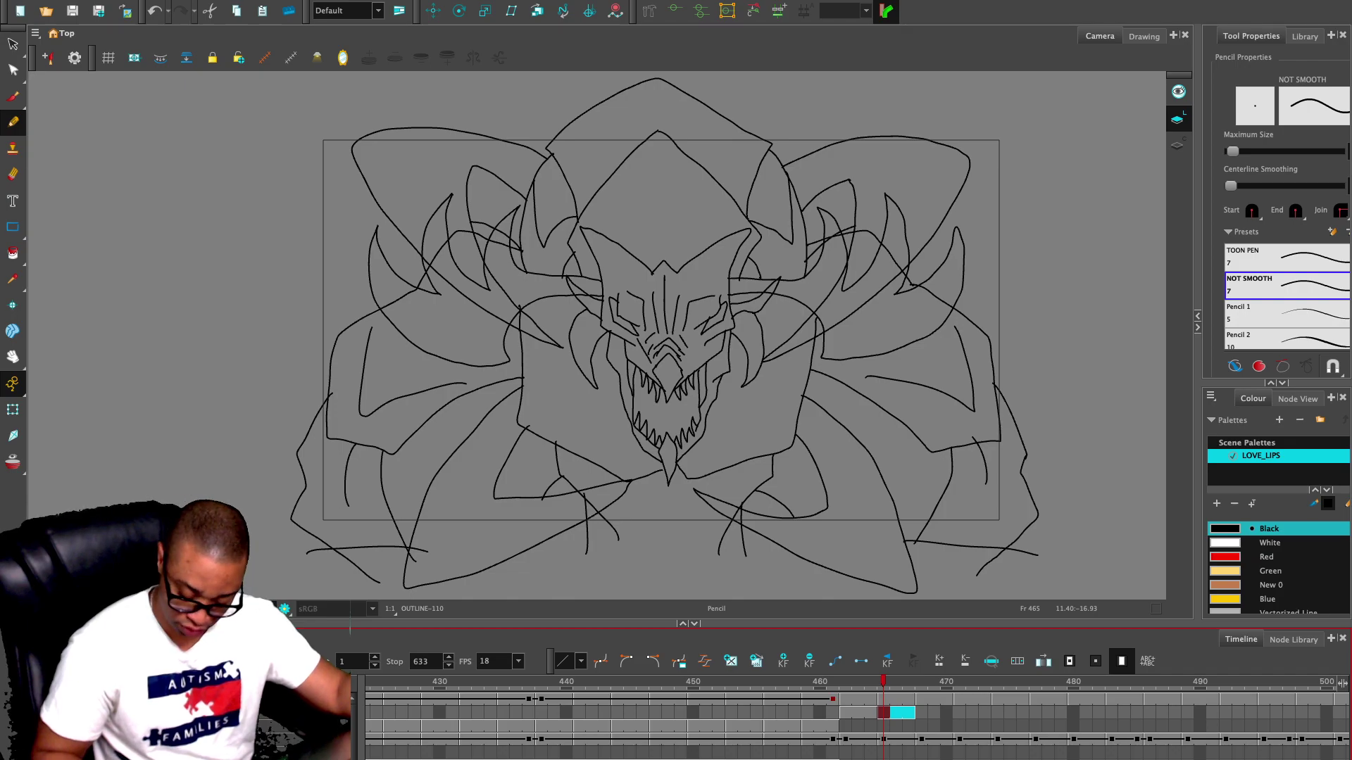
{"action": "left_click", "coordinate": [960, 712]}
{"action": "key", "text": "super+v"}
{"action": "left_click", "coordinate": [947, 713]}
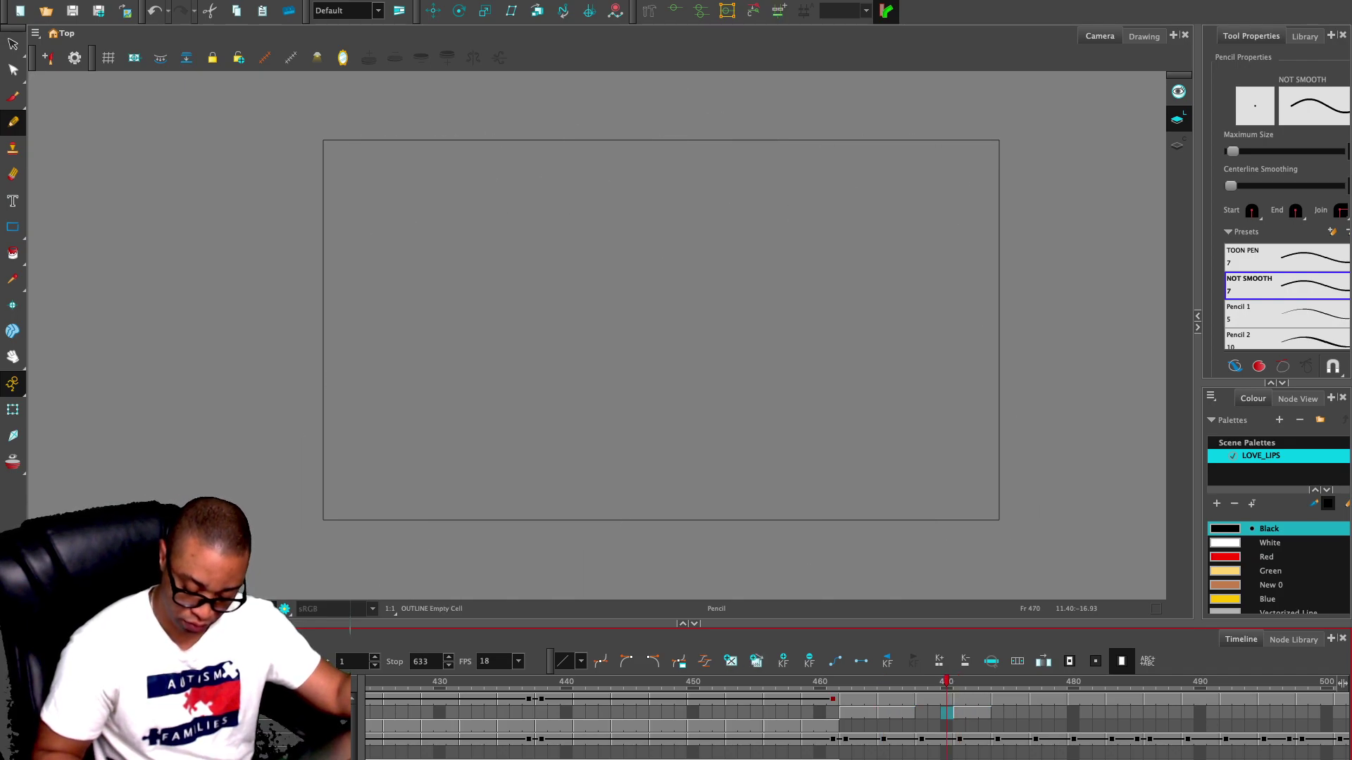
{"action": "key", "text": "comma"}
{"action": "key", "text": "comma"}
{"action": "key", "text": "comma"}
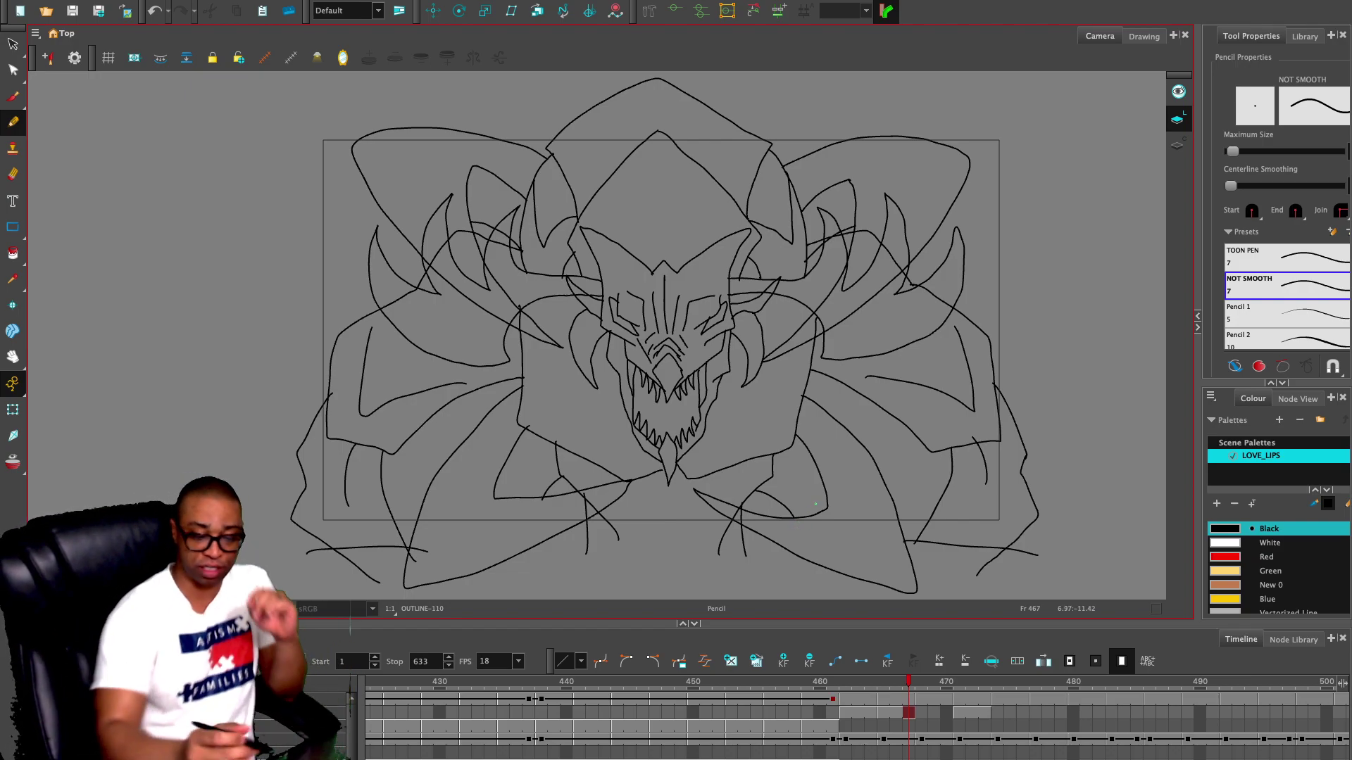
- Go back to the earlier rough shots and examine the dragon drawings frame by frame from 443 to 430
{"action": "mouse_move", "coordinate": [908, 682]}
{"action": "left_mouse_down"}
{"action": "mouse_move", "coordinate": [579, 681]}
{"action": "mouse_move", "coordinate": [592, 682]}
{"action": "left_mouse_up"}
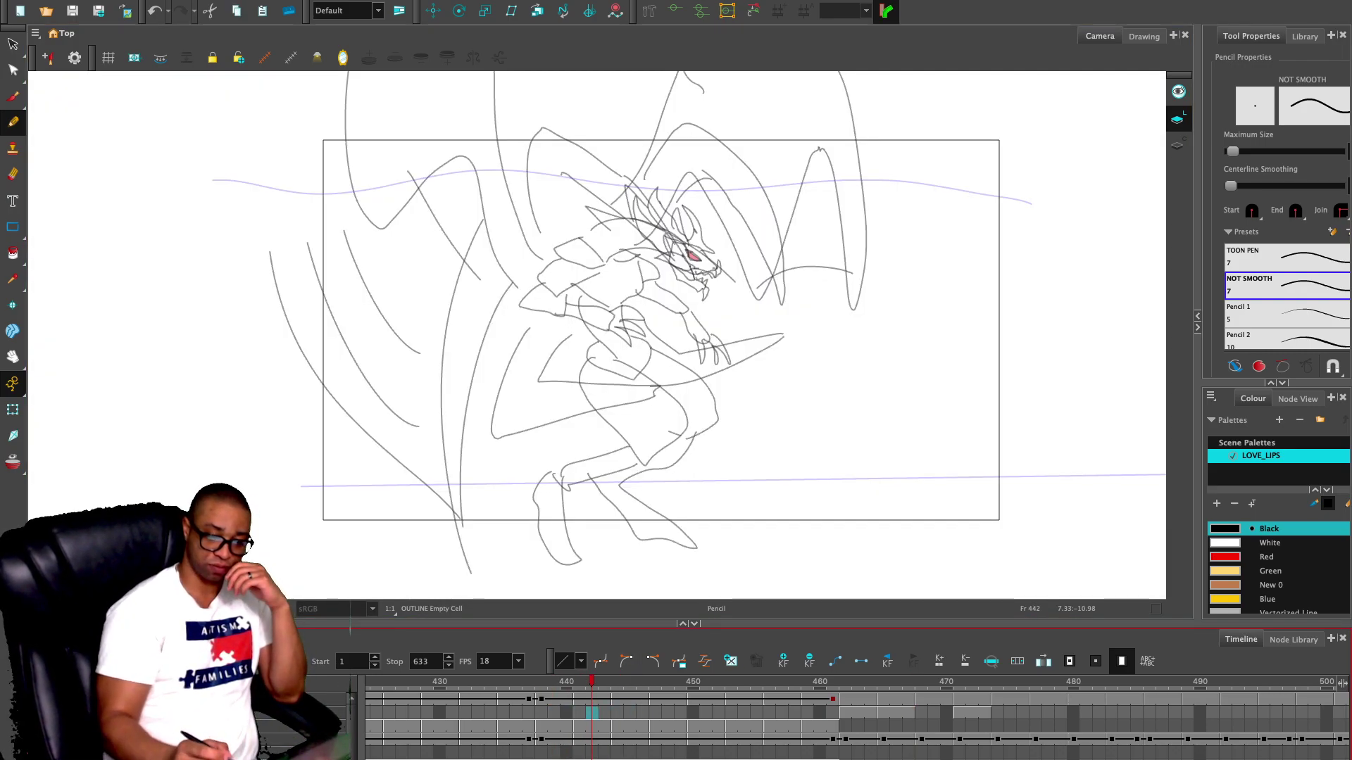
{"action": "mouse_move", "coordinate": [592, 682]}
{"action": "left_mouse_down"}
{"action": "mouse_move", "coordinate": [746, 681]}
{"action": "mouse_move", "coordinate": [529, 682]}
{"action": "mouse_move", "coordinate": [604, 682]}
{"action": "left_mouse_up"}
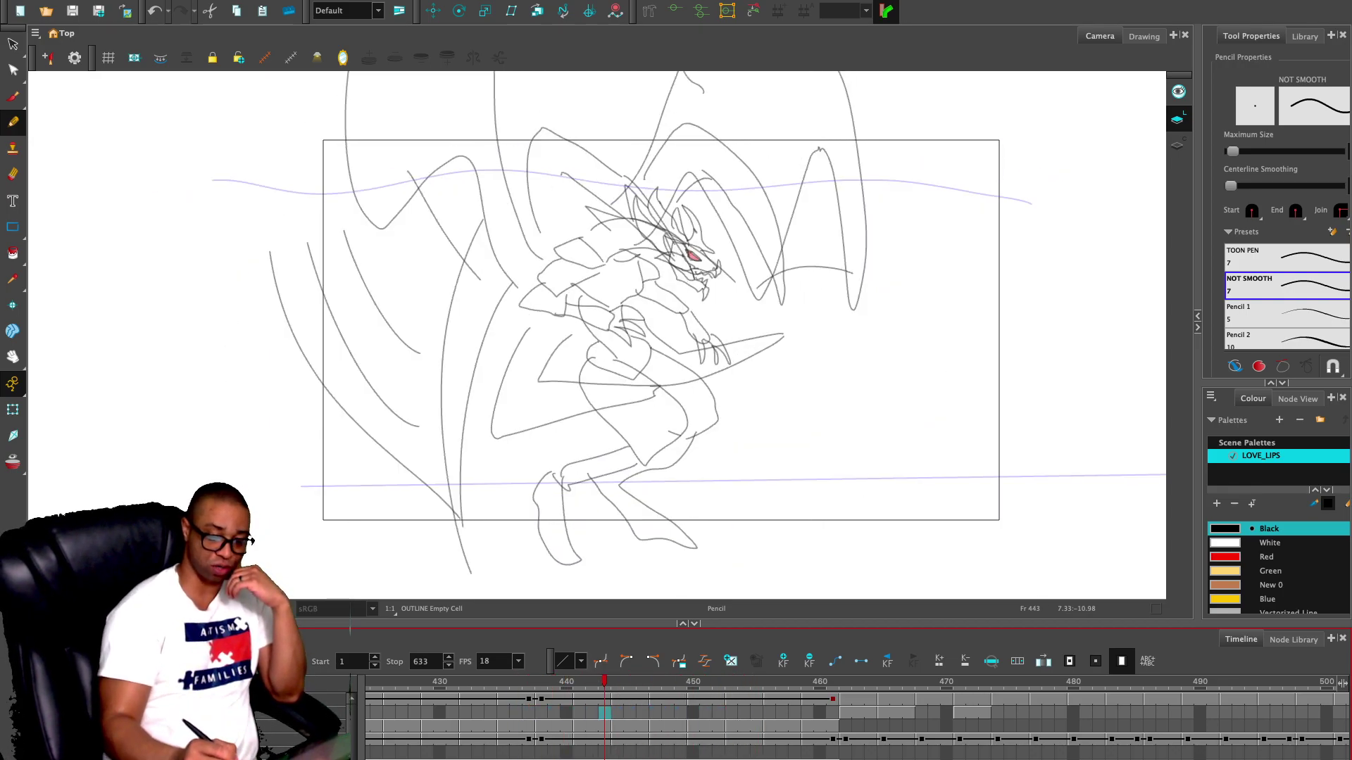
{"action": "key", "text": "comma"}
{"action": "key", "text": "comma"}
{"action": "key", "text": "comma"}
{"action": "key", "text": "comma"}
{"action": "key", "text": "comma"}
{"action": "key", "text": "comma"}
{"action": "key", "text": "comma"}
{"action": "key", "text": "comma"}
{"action": "key", "text": "comma"}
{"action": "key", "text": "comma"}
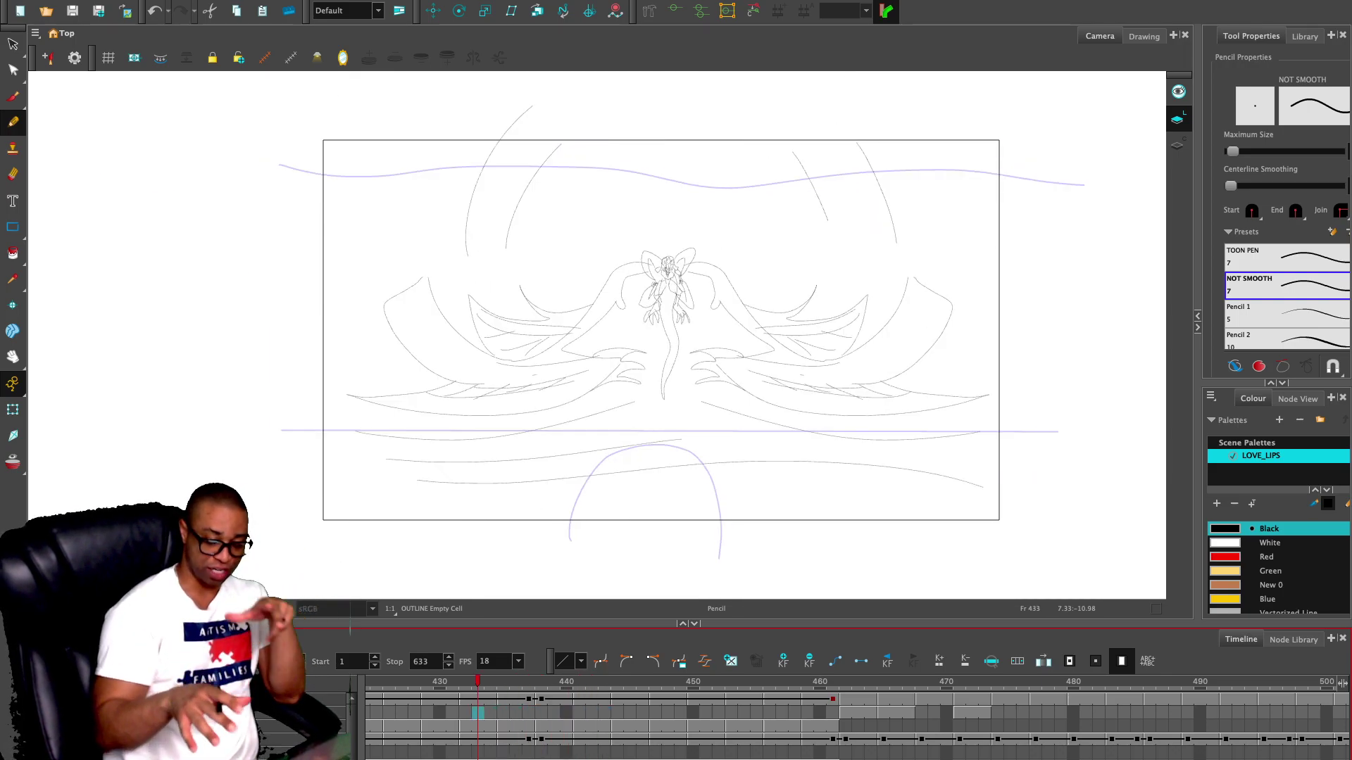
{"action": "key", "text": "comma"}
{"action": "key", "text": "comma"}
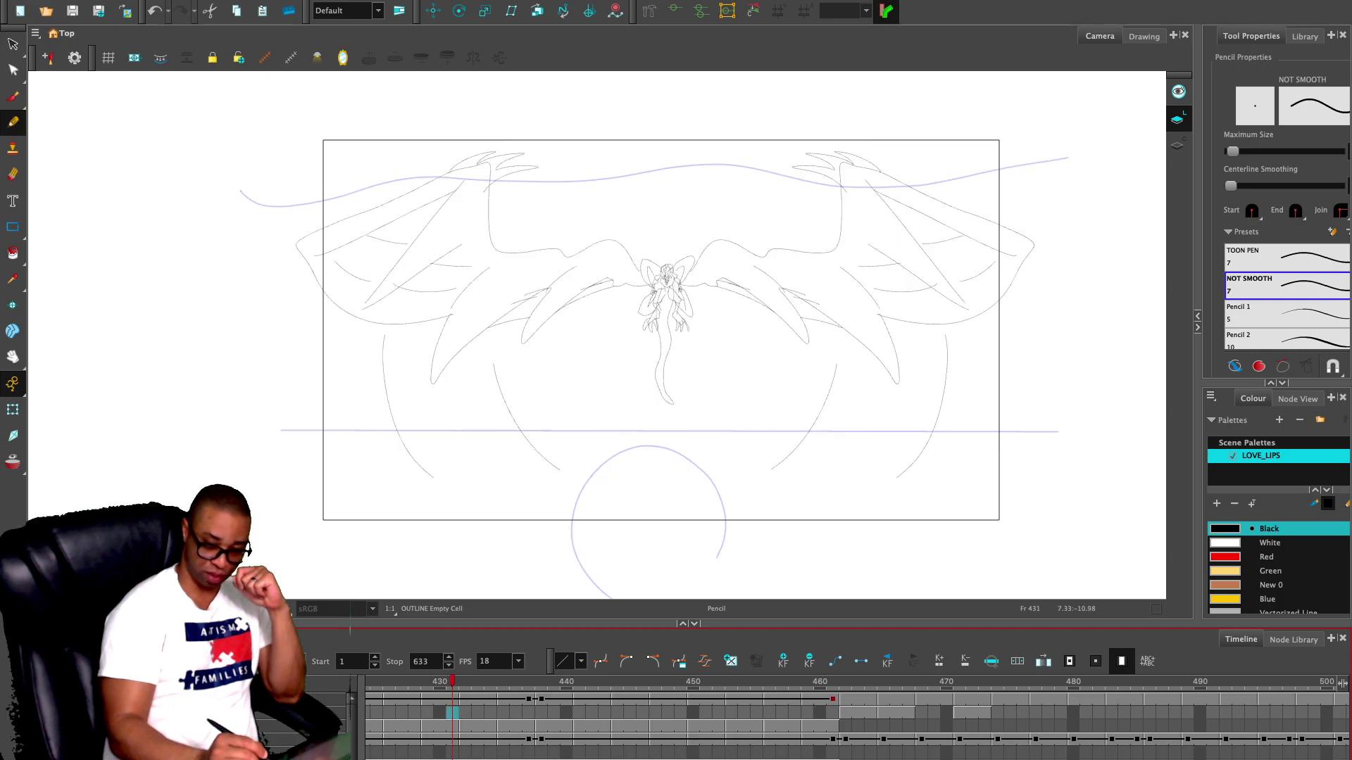
{"action": "key", "text": "comma"}
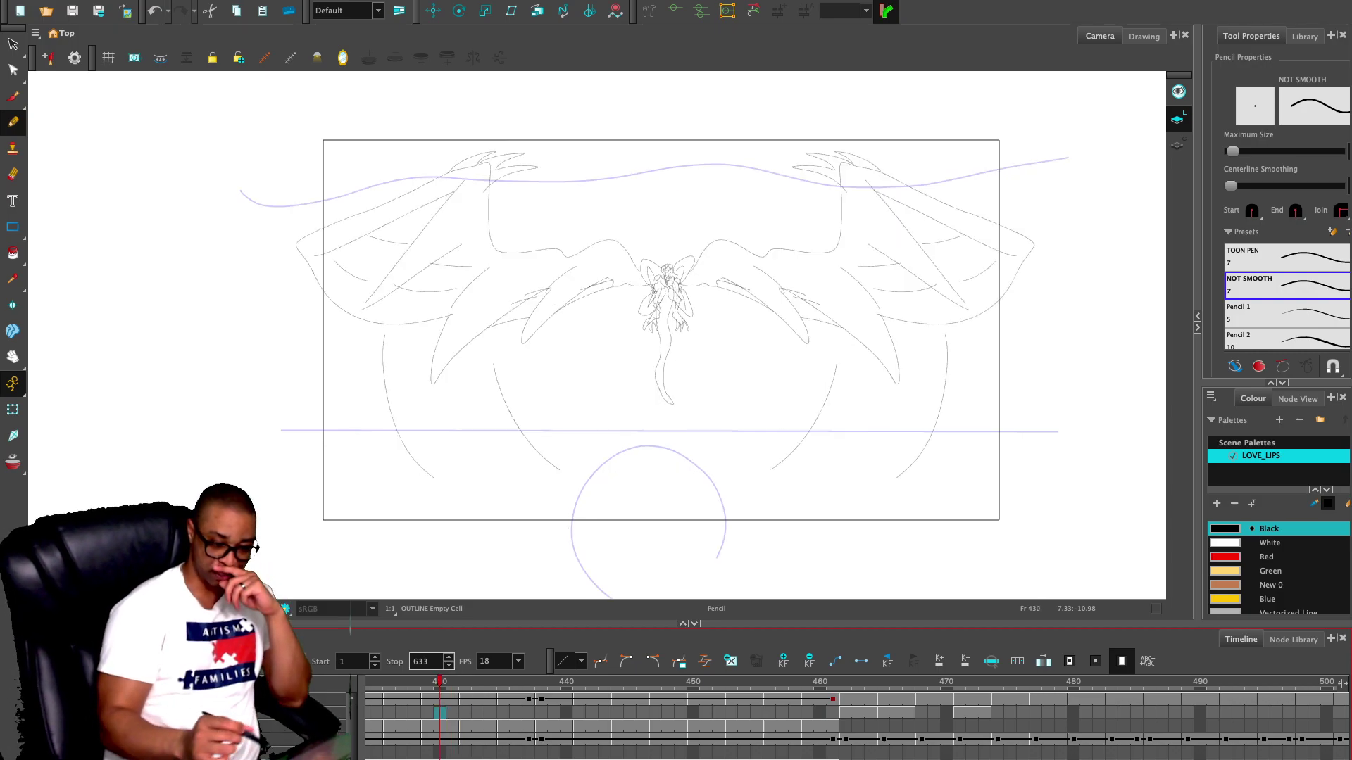
- Flip repeatedly through the rough wing-flap and side-view dragon frames to study the order of poses between frames 423 and 438
{"action": "left_click", "coordinate": [845, 712]}
{"action": "left_click_drag", "start_coordinate": [845, 682], "coordinate": [490, 681]}
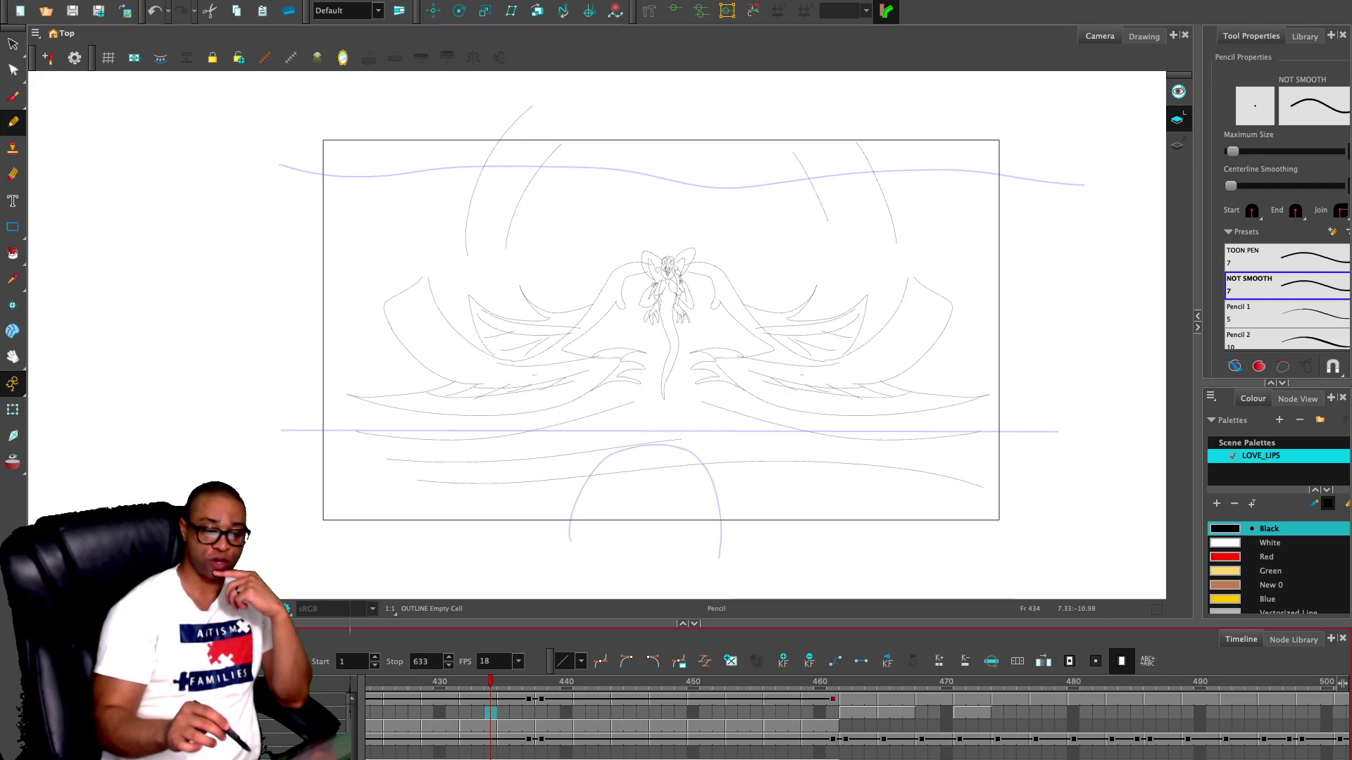
{"action": "key", "text": "comma"}
{"action": "key", "text": "comma"}
{"action": "key", "text": "comma"}
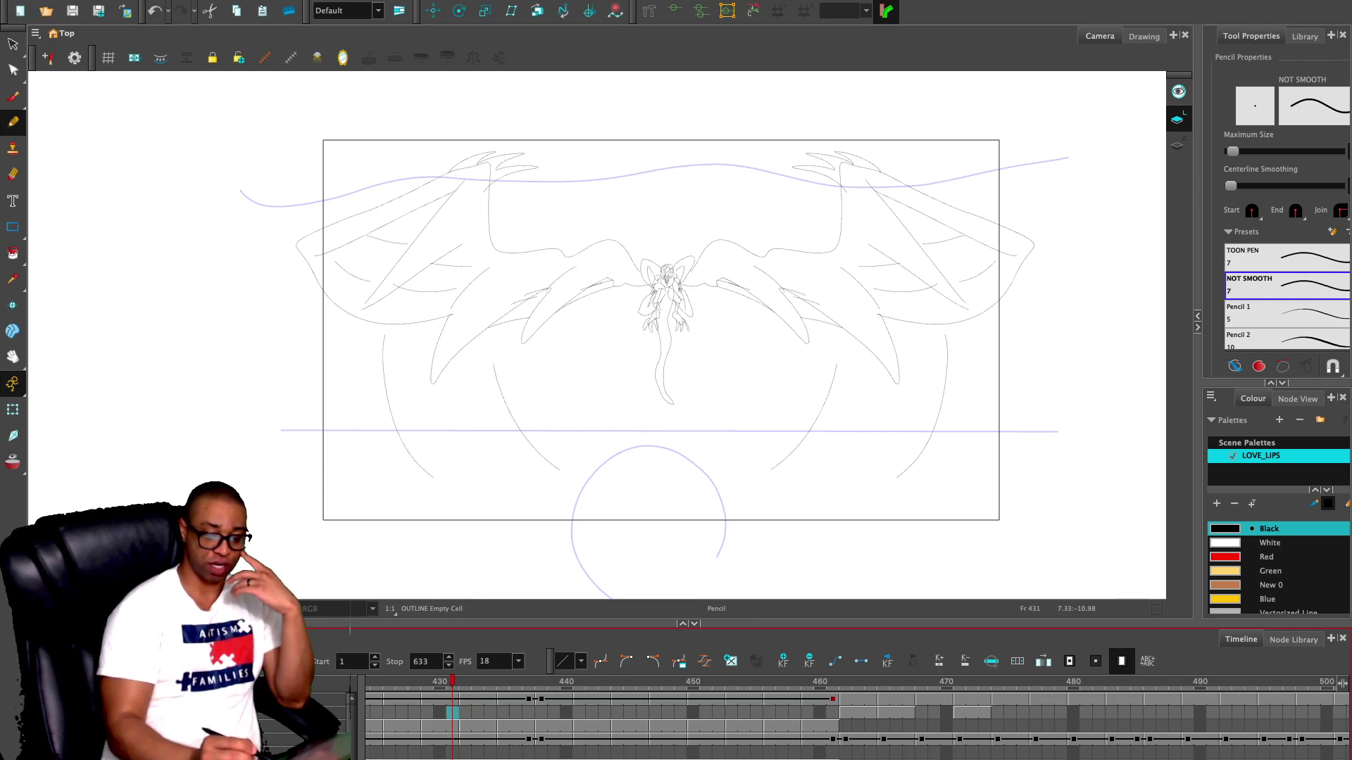
{"action": "key", "text": "period"}
{"action": "key", "text": "period"}
{"action": "key", "text": "period"}
{"action": "key", "text": "period"}
{"action": "key", "text": "period"}
{"action": "key", "text": "period"}
{"action": "key", "text": "period"}
{"action": "key", "text": "period"}
{"action": "key", "text": "period"}
{"action": "key", "text": "period"}
{"action": "key", "text": "period"}
{"action": "key", "text": "comma"}
{"action": "key", "text": "comma"}
{"action": "key", "text": "comma"}
{"action": "key", "text": "comma"}
{"action": "key", "text": "comma"}
{"action": "key", "text": "comma"}
{"action": "key", "text": "comma"}
{"action": "key", "text": "comma"}
{"action": "key", "text": "comma"}
{"action": "key", "text": "comma"}
{"action": "key", "text": "comma"}
{"action": "key", "text": "comma"}
{"action": "key", "text": "comma"}
{"action": "key", "text": "comma"}
{"action": "key", "text": "comma"}
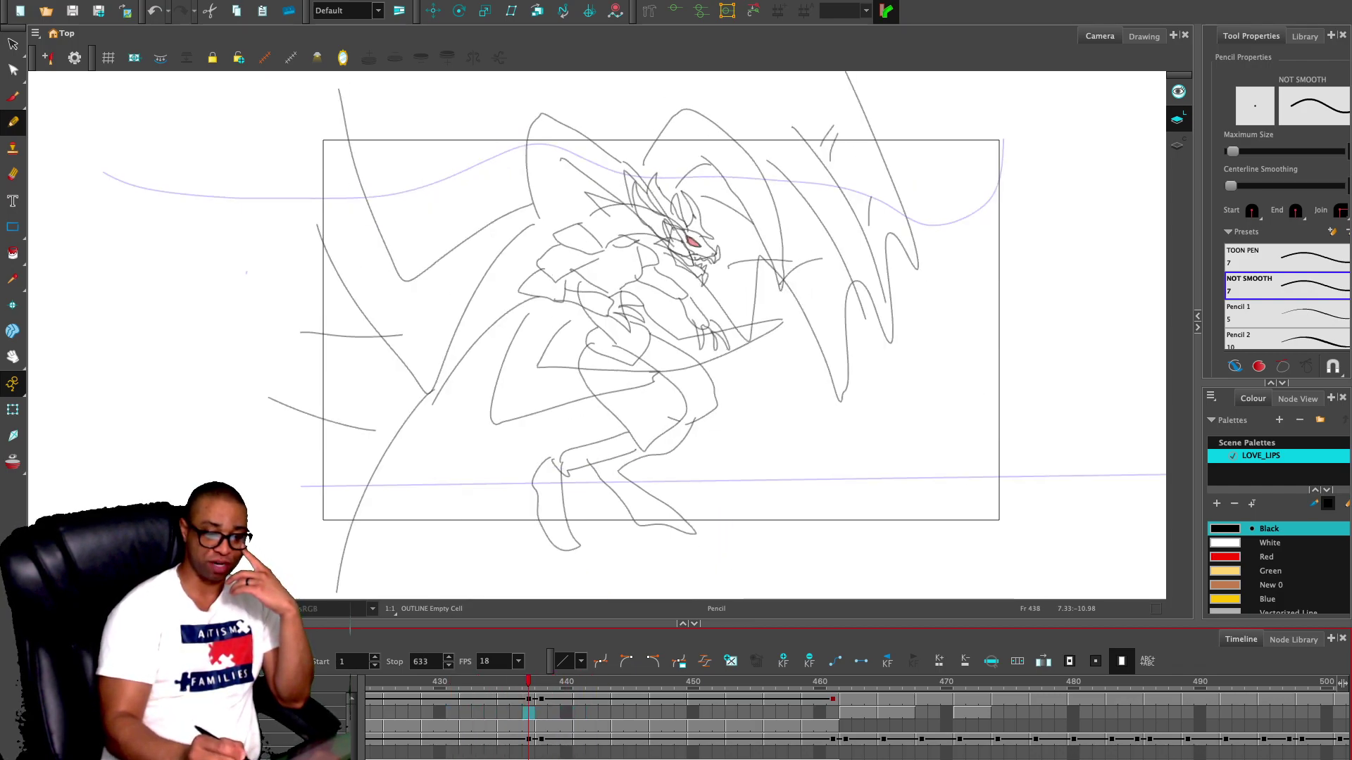
{"action": "key", "text": "period"}
{"action": "key", "text": "period"}
{"action": "key", "text": "period"}
{"action": "key", "text": "period"}
{"action": "key", "text": "period"}
{"action": "key", "text": "period"}
{"action": "key", "text": "period"}
{"action": "key", "text": "period"}
{"action": "key", "text": "period"}
{"action": "key", "text": "period"}
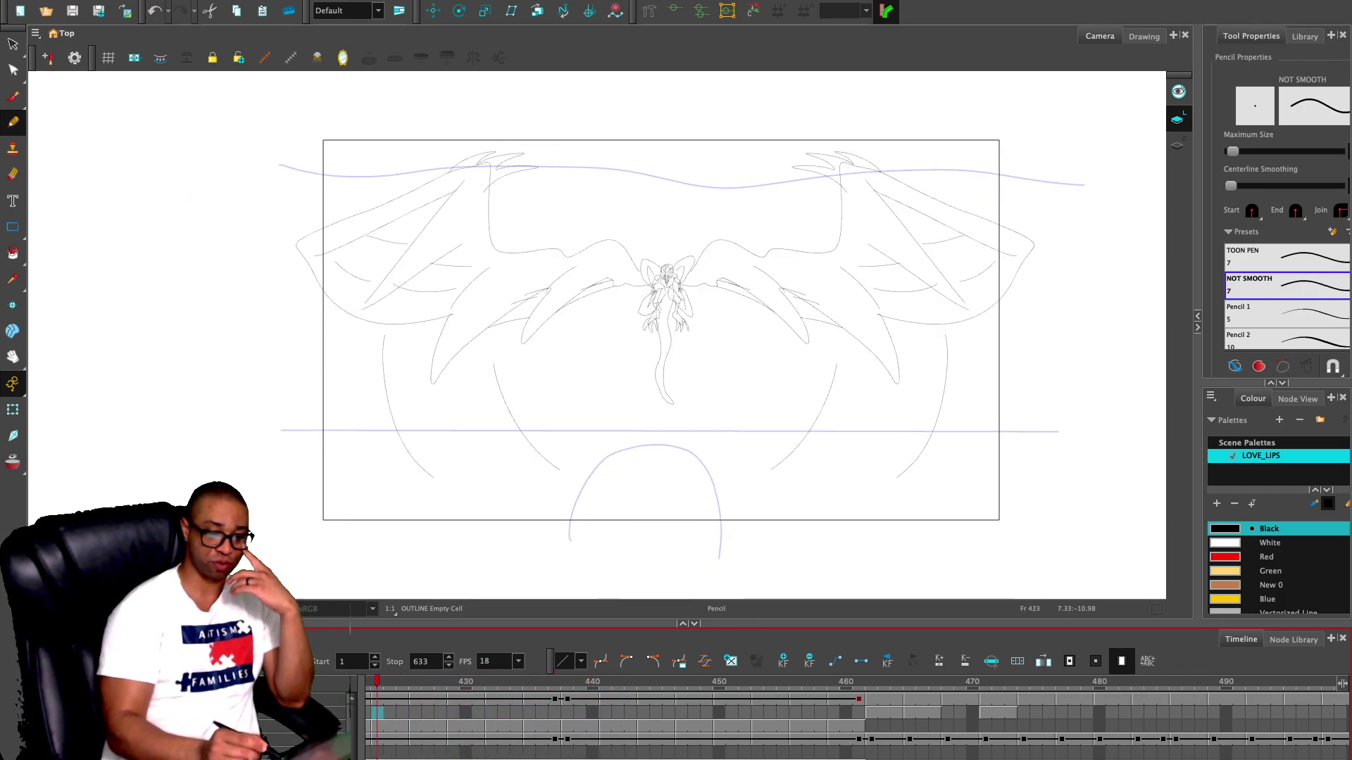
- Go to frame 432 with the lowered-wing rough and select the Black colour for the outline
{"action": "key", "text": "comma"}
{"action": "key", "text": "comma"}
{"action": "key", "text": "comma"}
{"action": "key", "text": "comma"}
{"action": "key", "text": "comma"}
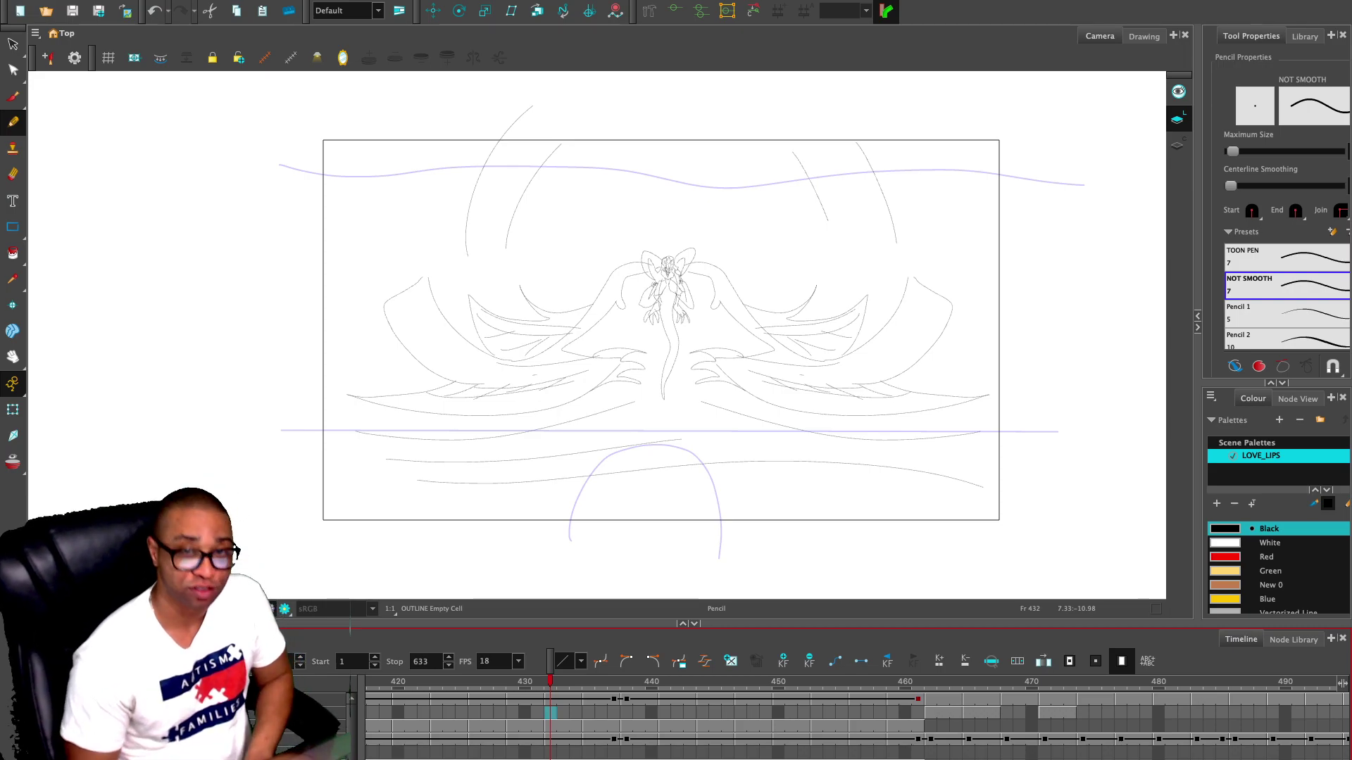
{"action": "left_click", "coordinate": [866, 300]}
{"action": "left_click", "coordinate": [1225, 528]}
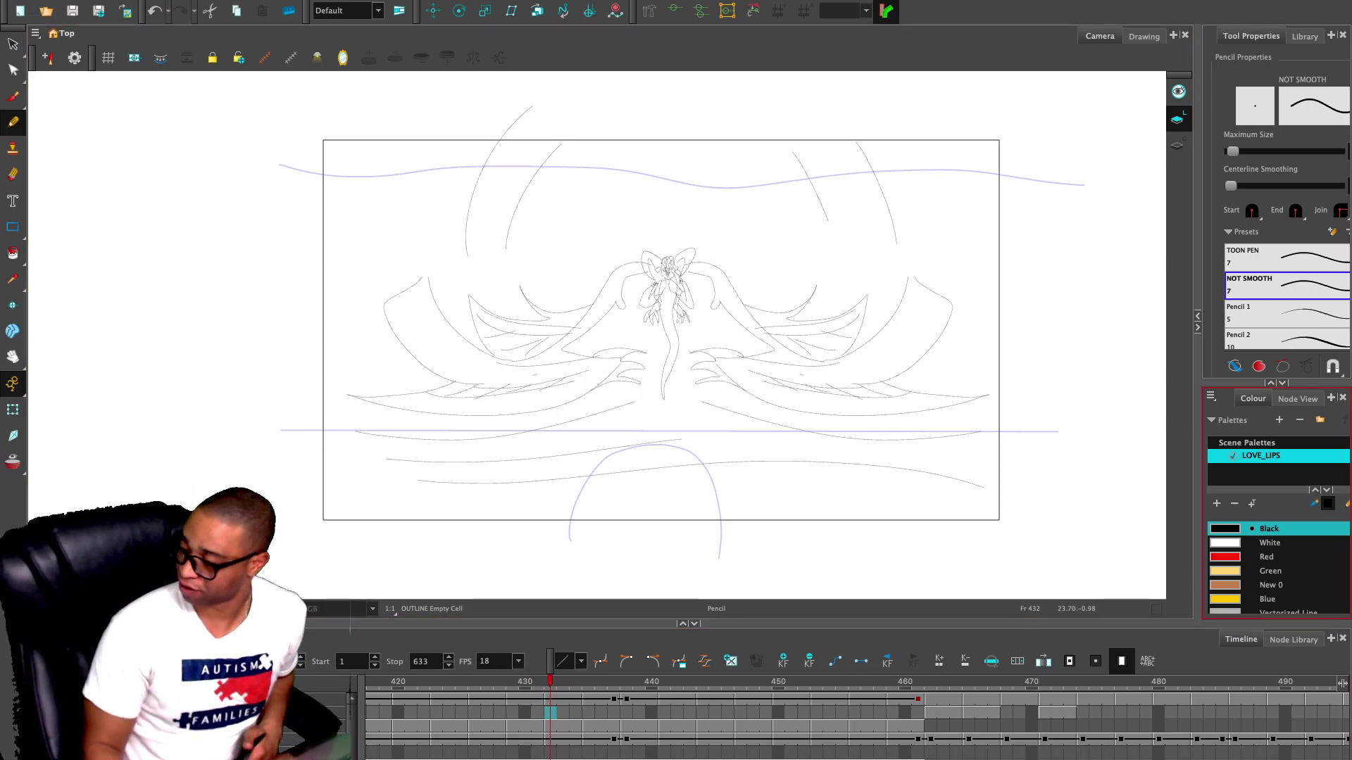